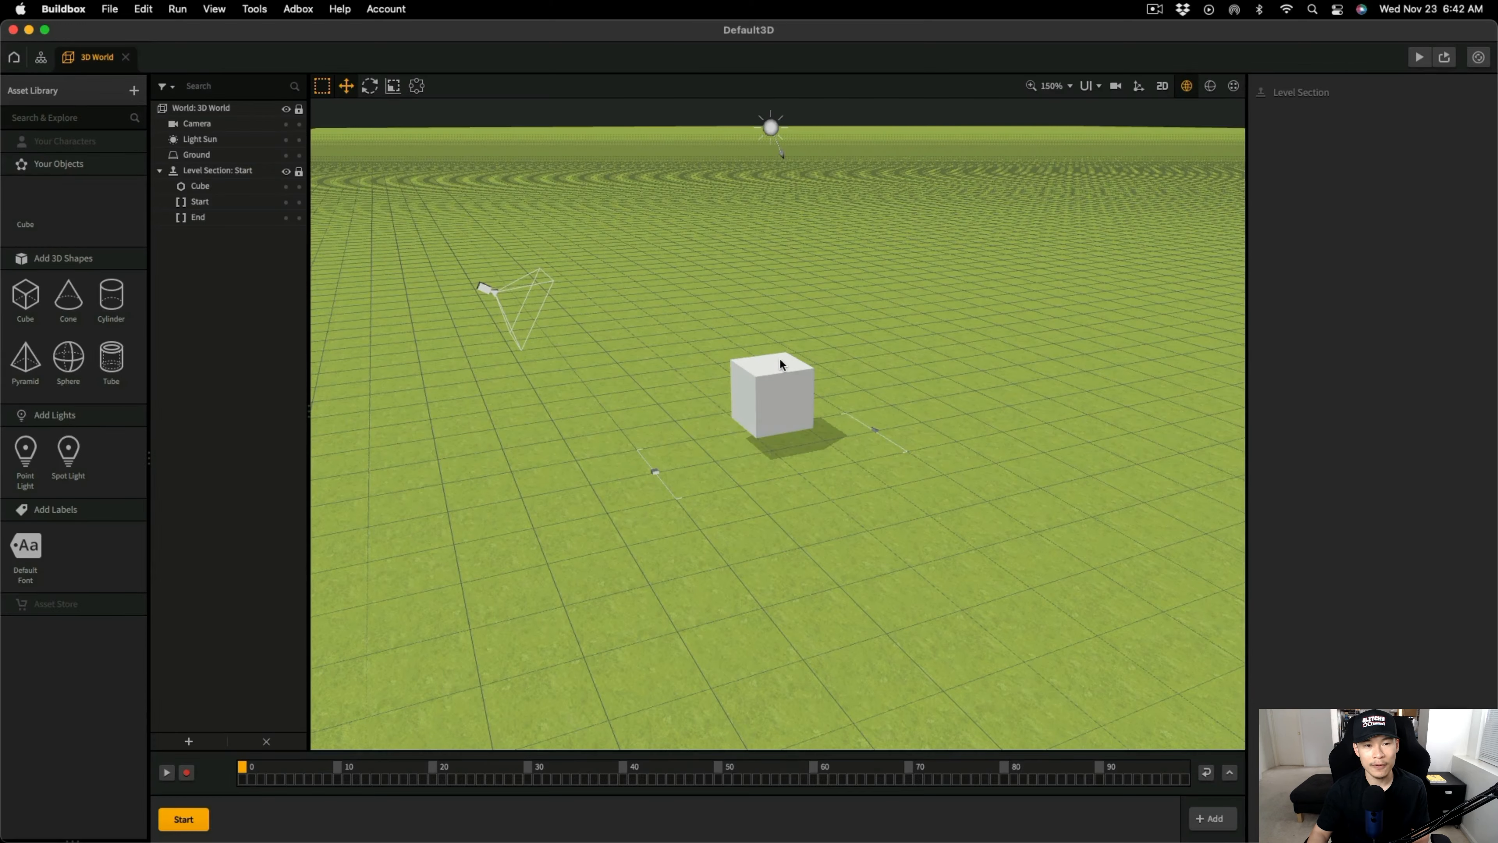
Try to import char3_4_animated_forbb.fbx from the Characters 3 folder in Finder into the Buildbox 3D World.
key(ctrl+Up)
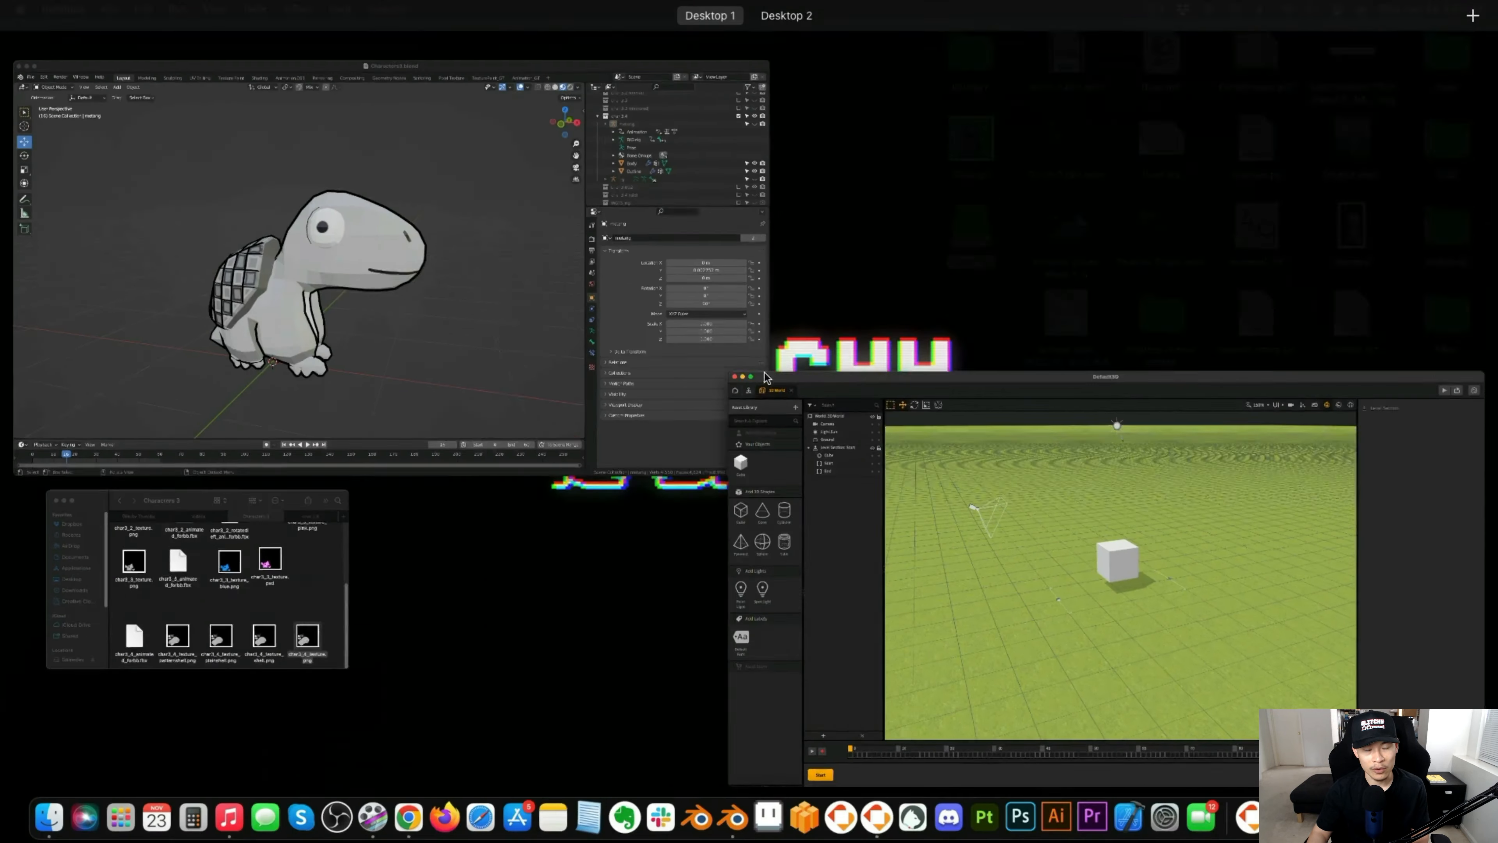
click(272, 577)
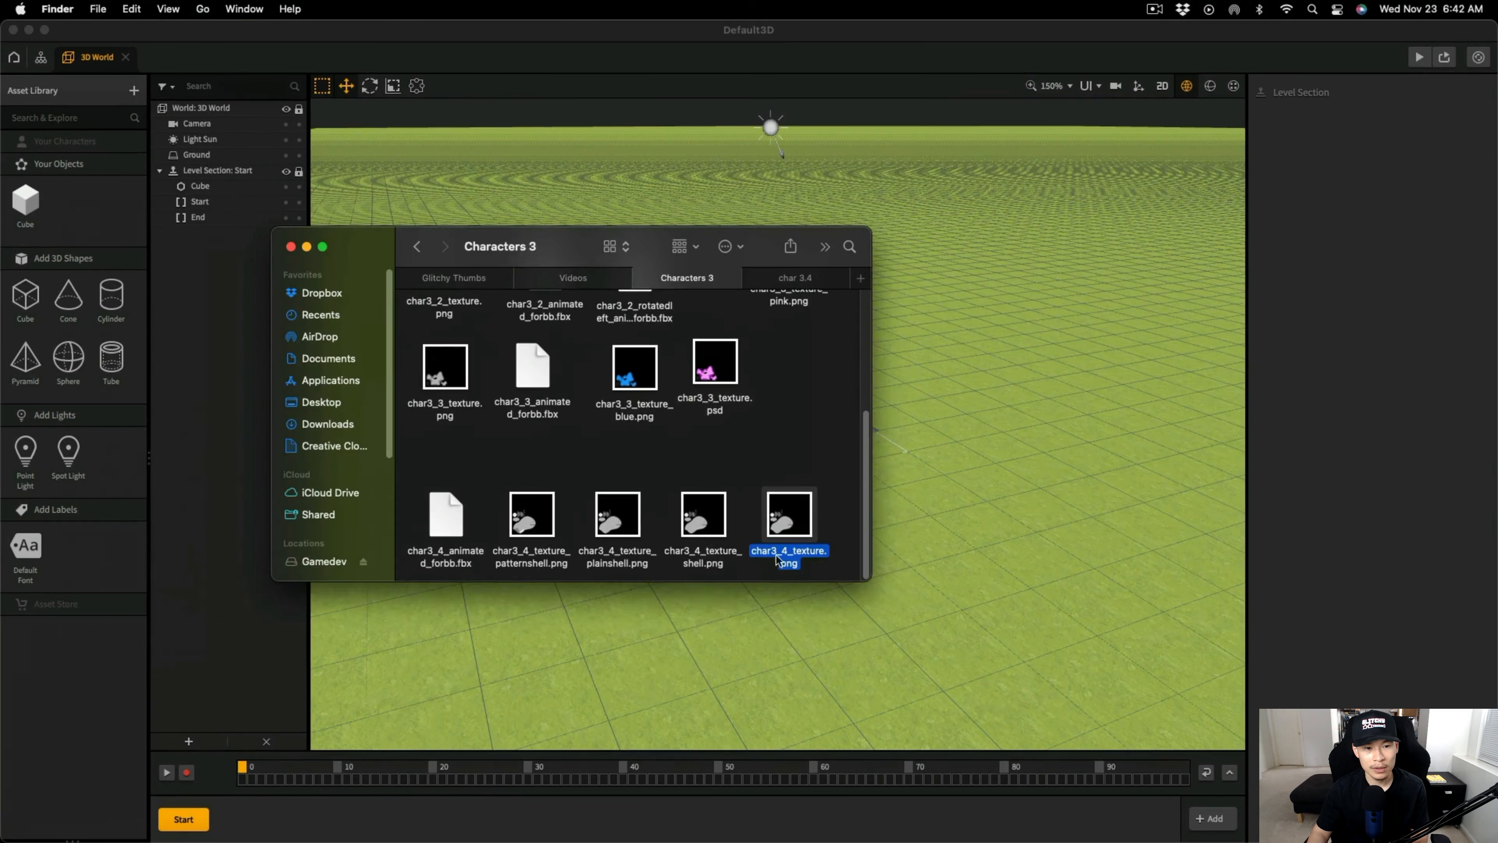
drag(446, 515, 1077, 424)
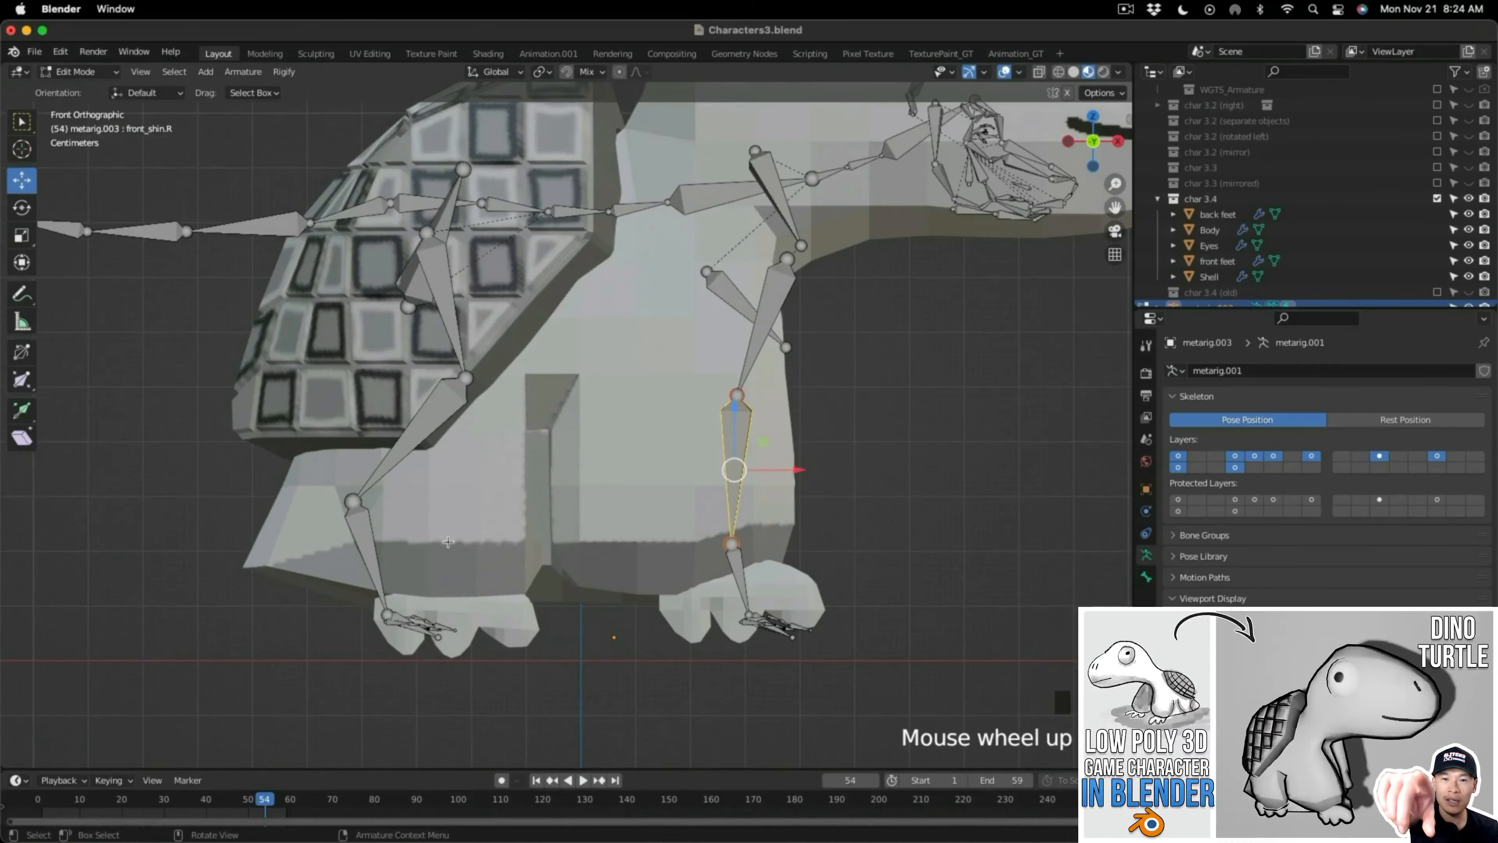
Box-select the right front foot bones of metarig.003 and move them about -0.074 m along Y.
middle_drag(448, 542, 407, 566)
shift+middle_drag(713, 531, 531, 439)
scroll(590, 472, up, 2)
click(595, 308)
scroll(613, 425, down, 3)
scroll(613, 425, up, 4)
drag(525, 395, 619, 466)
drag(652, 388, 643, 388)
scroll(643, 388, down, 4)
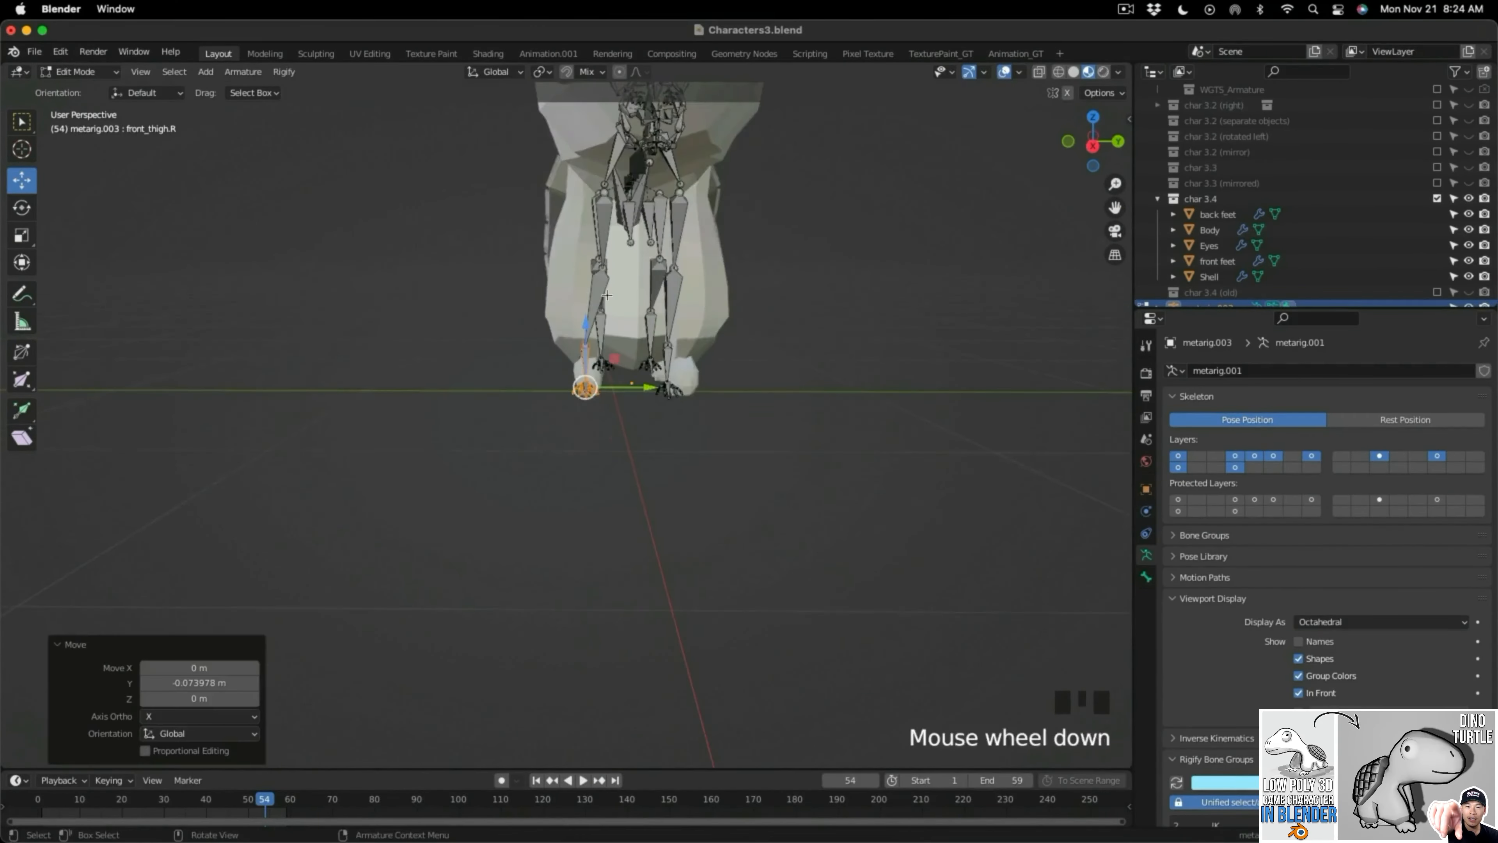
Select the left front foot bones and move them outward along Y by about 0.048 m in Right Orthographic view.
click(652, 257)
click(599, 411)
middle_drag(613, 449, 531, 413)
drag(584, 437, 491, 380)
alt+middle_drag(491, 380, 590, 407)
drag(610, 415, 619, 415)
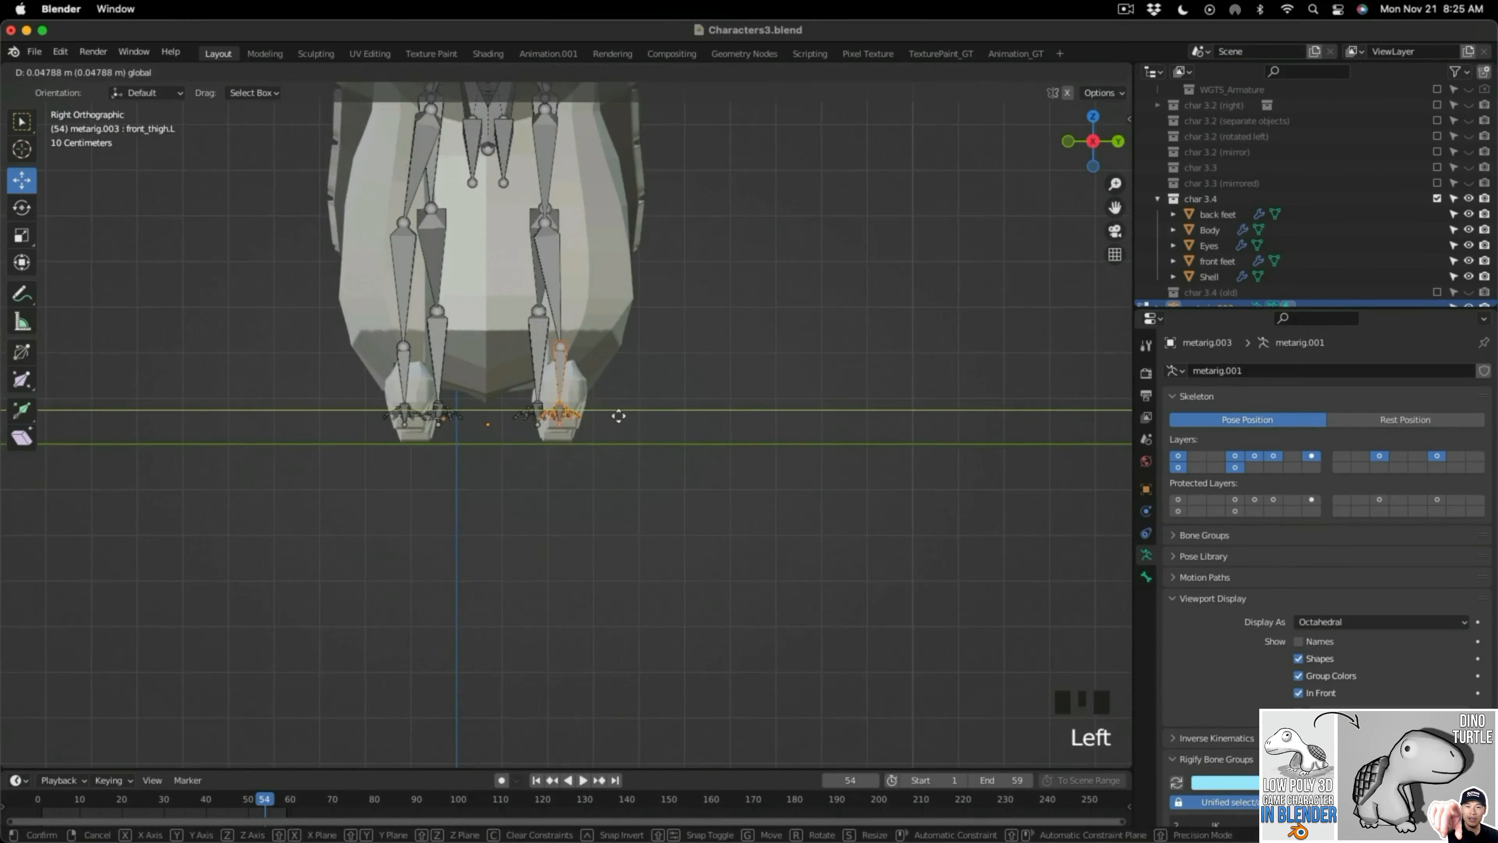
Shift the upper joint of the left front leg slightly outward along Y and adjust the leg's bone height.
click(553, 221)
drag(611, 220, 618, 221)
middle_drag(618, 295, 531, 366)
shift+middle_drag(472, 472, 401, 509)
drag(549, 407, 549, 395)
middle_drag(637, 472, 590, 502)
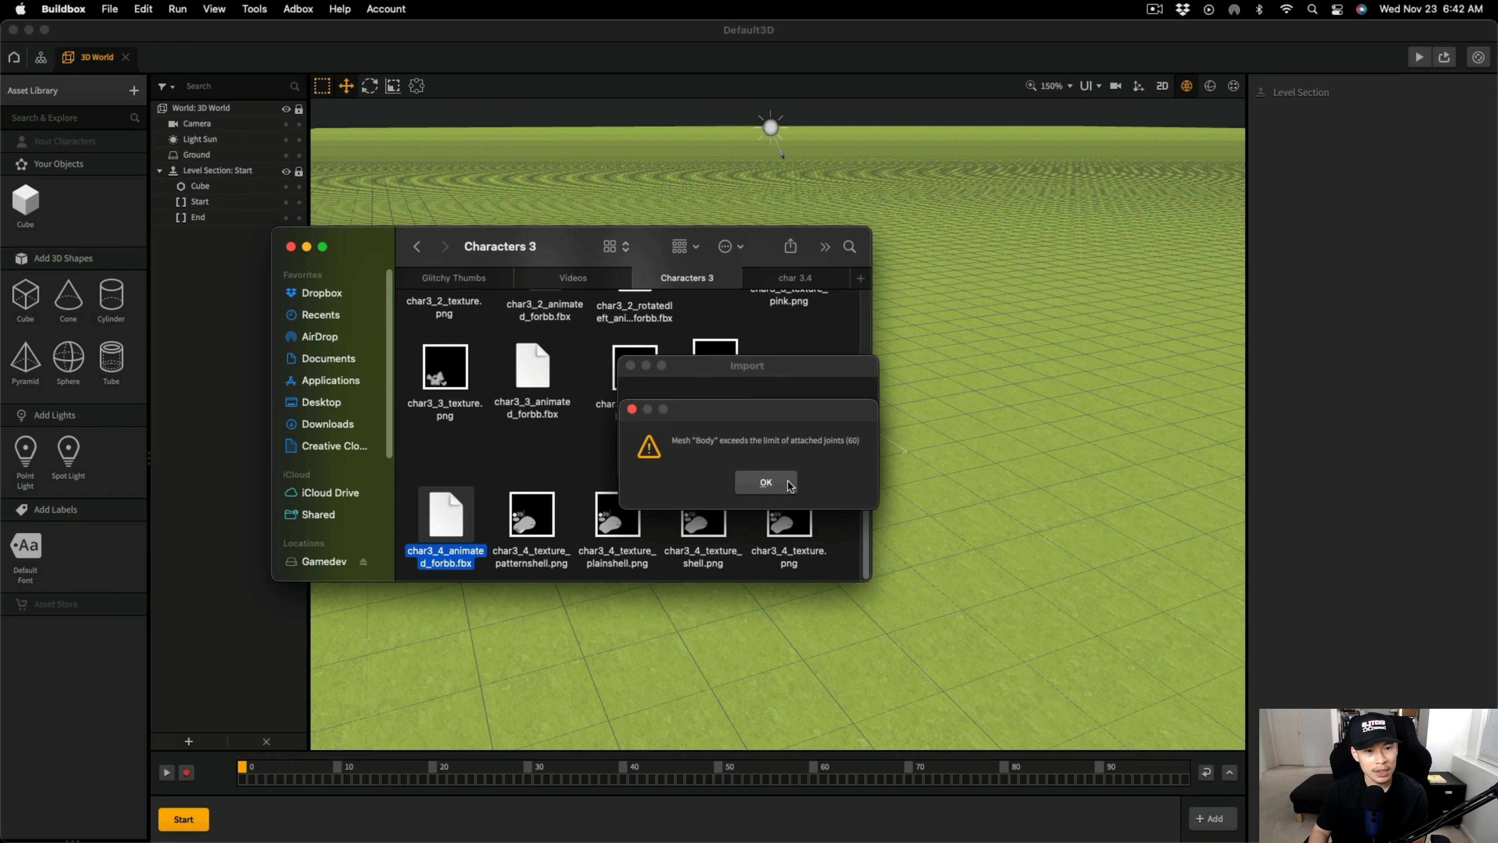
Switch to Blender, put the turtle's metarig in Pose Mode and look over its bones.
key(ctrl+Up)
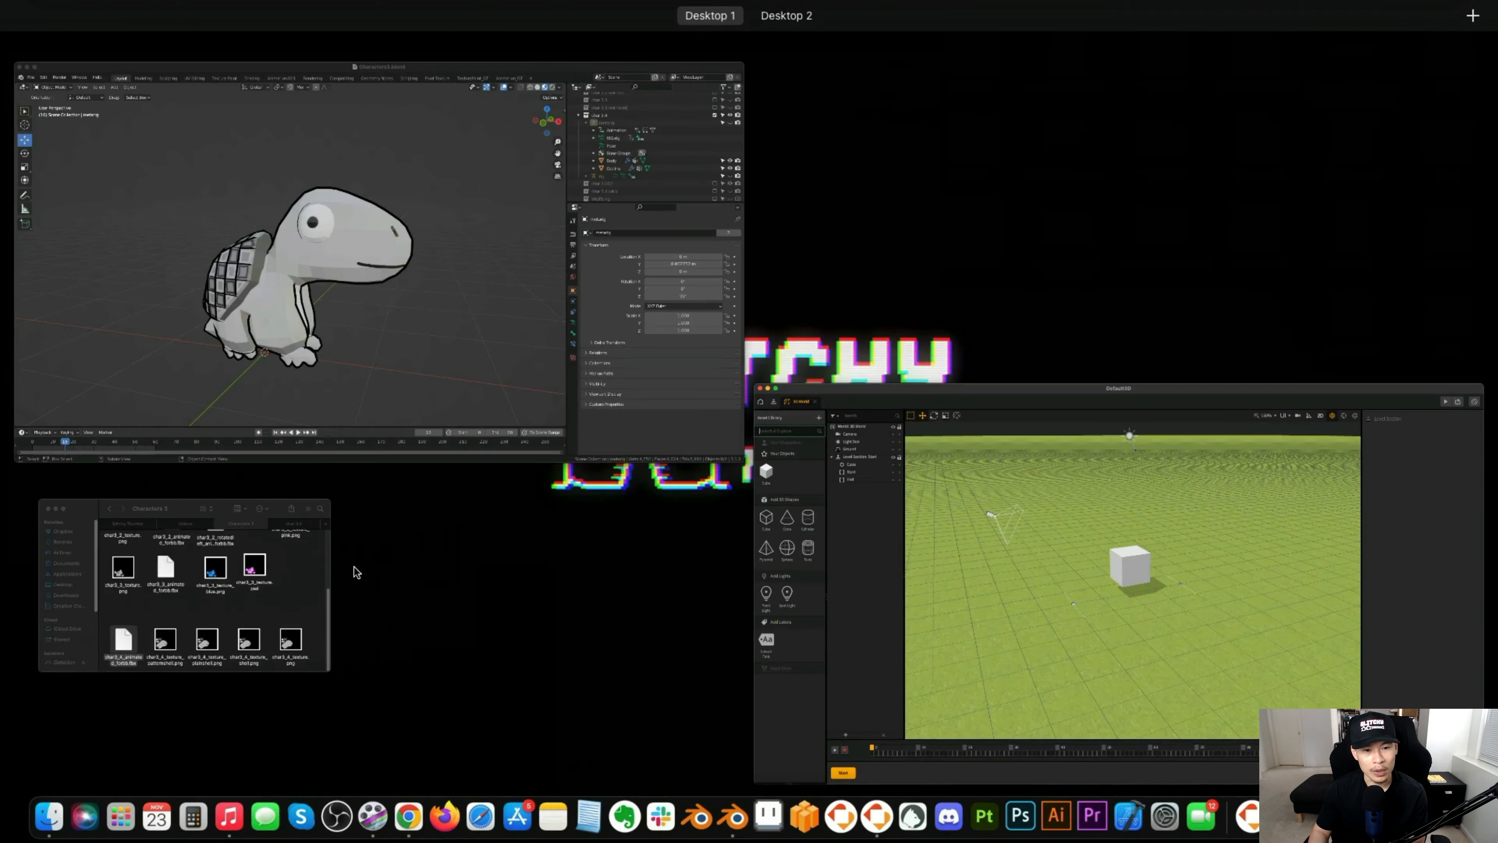
click(447, 386)
click(89, 73)
click(94, 123)
middle_drag(513, 421, 679, 511)
Return to the Characters 3 folder, retry importing char3_4_animated_forbb.fbx into Buildbox and dismiss the import warning.
key(ctrl+Up)
click(548, 431)
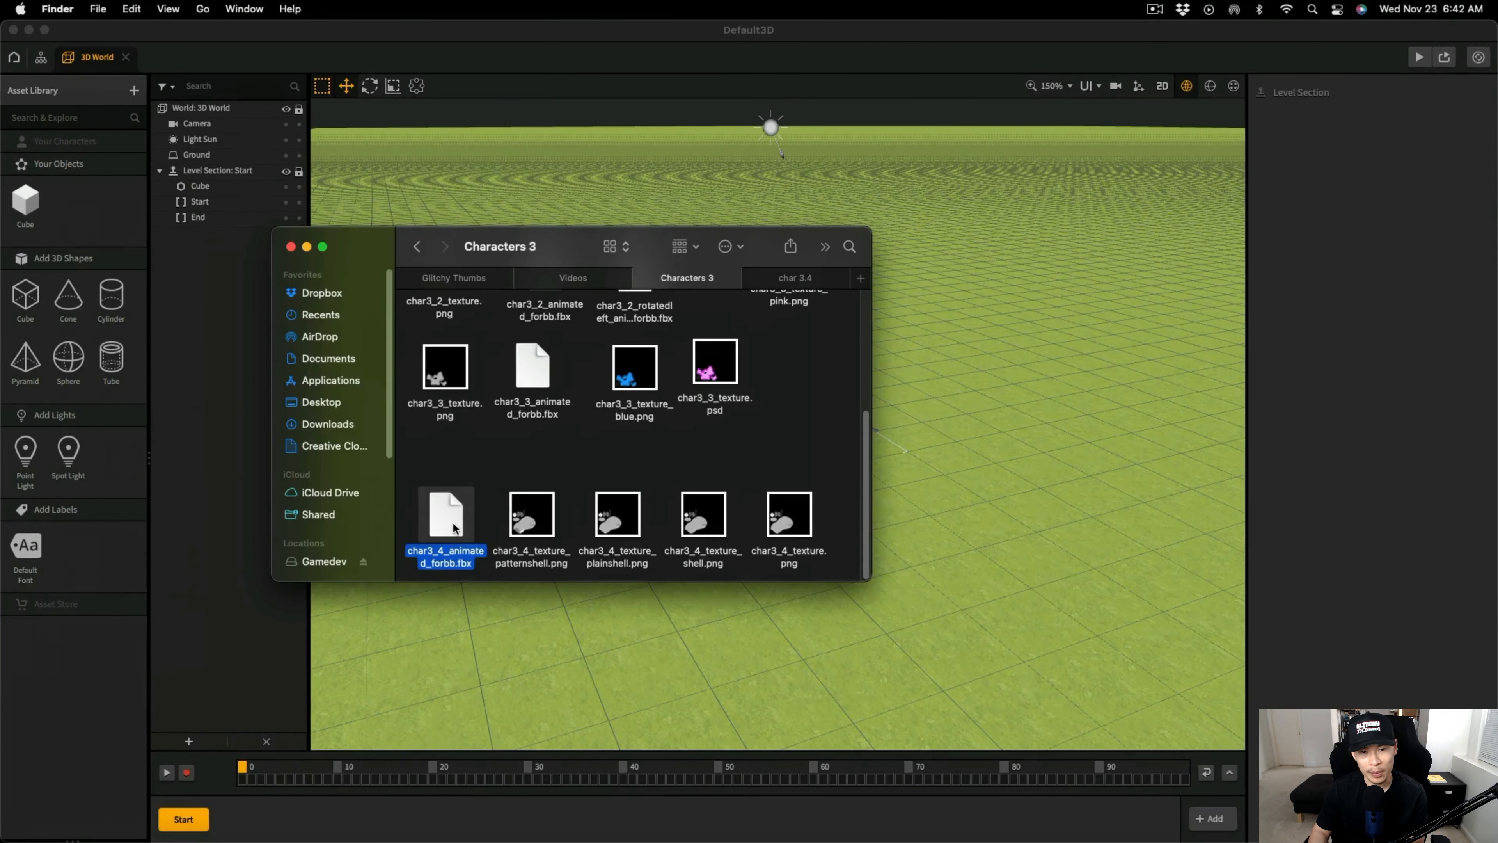
drag(446, 517, 1058, 431)
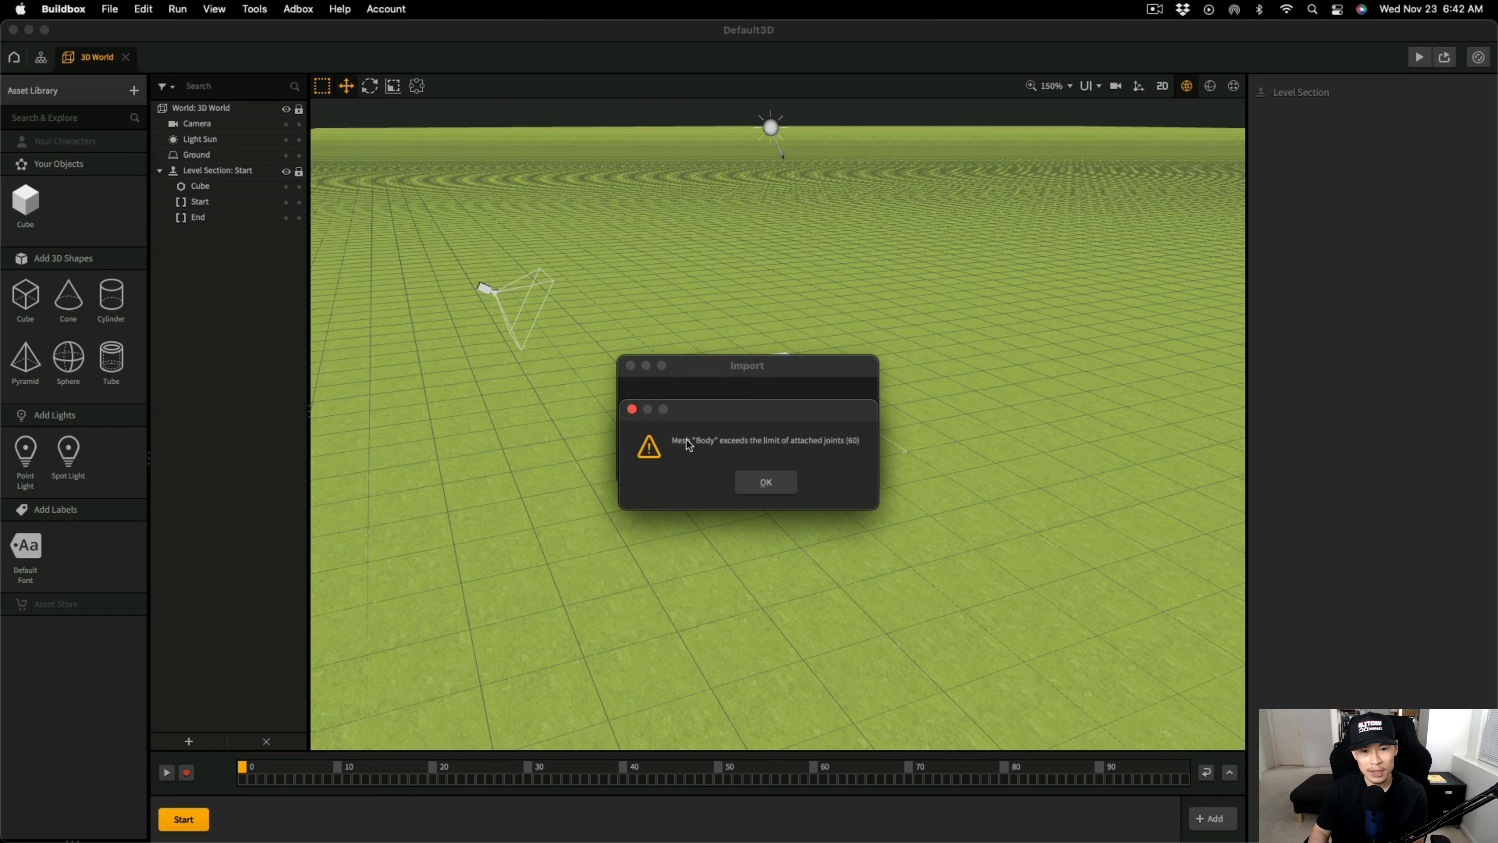
click(779, 485)
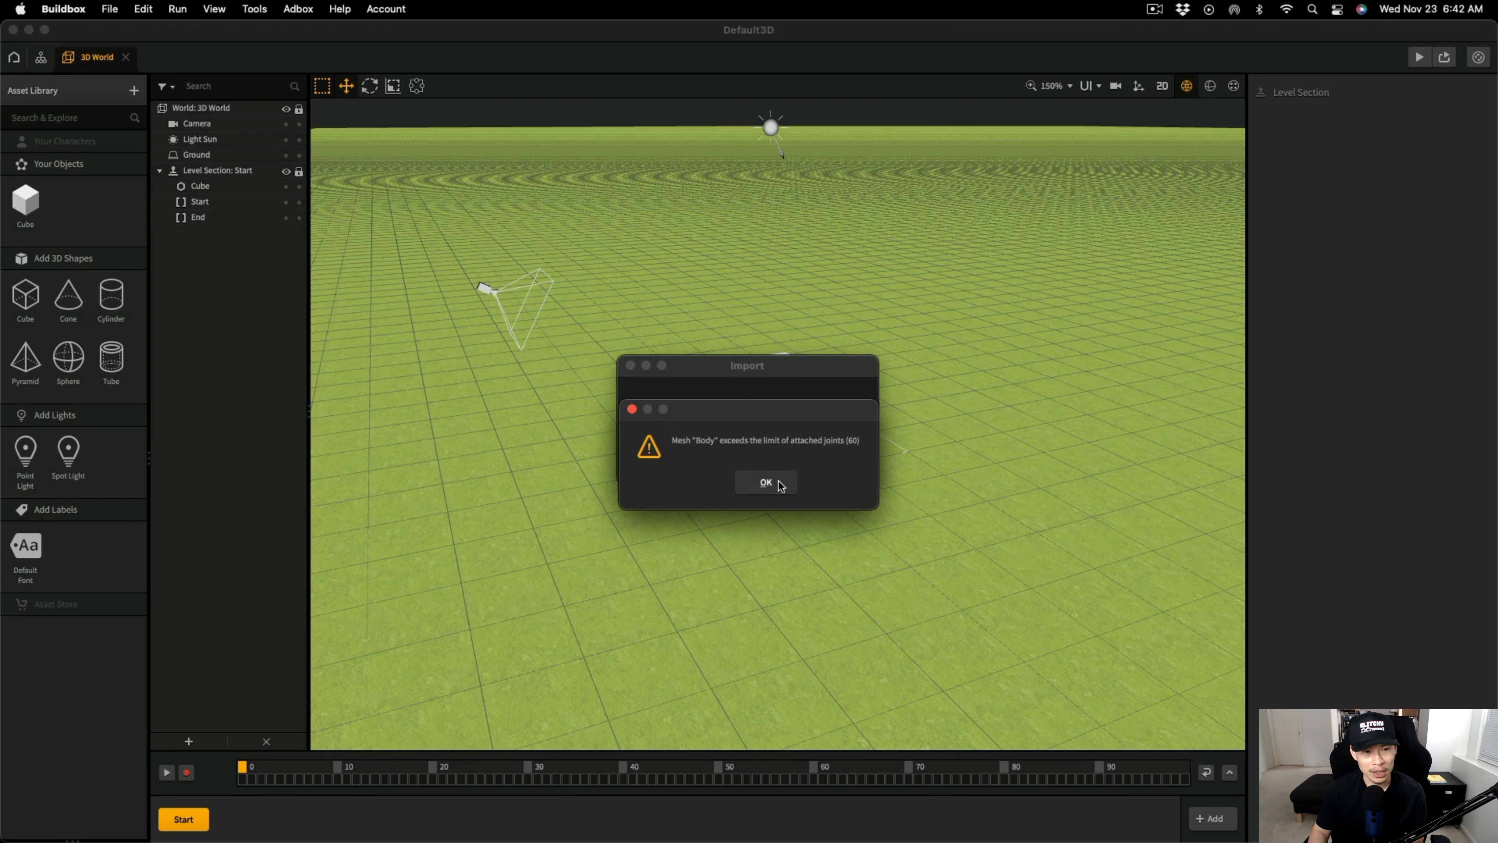
Switch to Blender and duplicate the char 3.4 collection.
key(ctrl+Up)
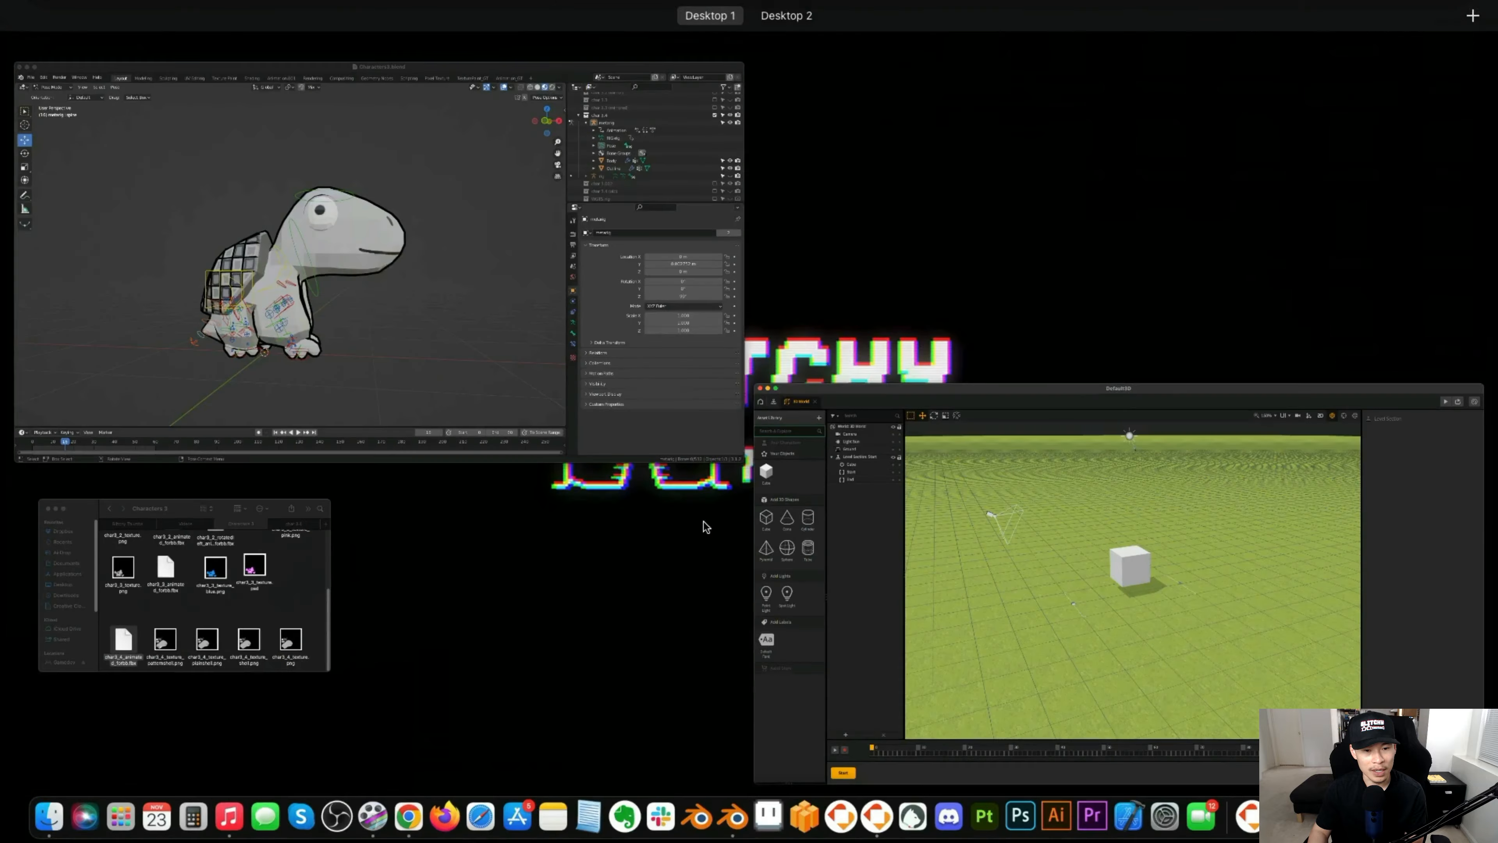
click(539, 397)
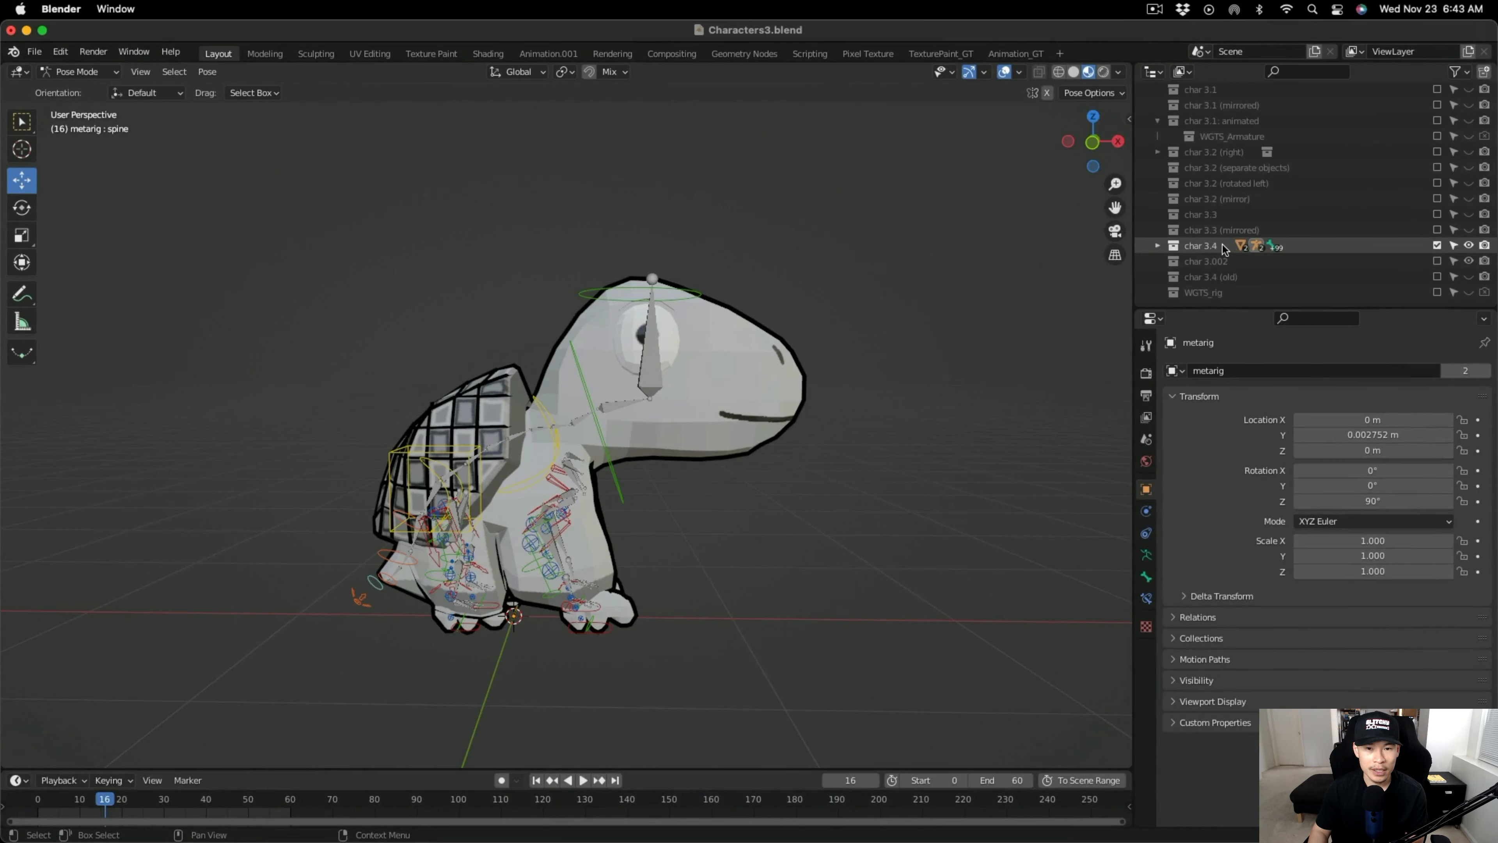
right_click(1219, 248)
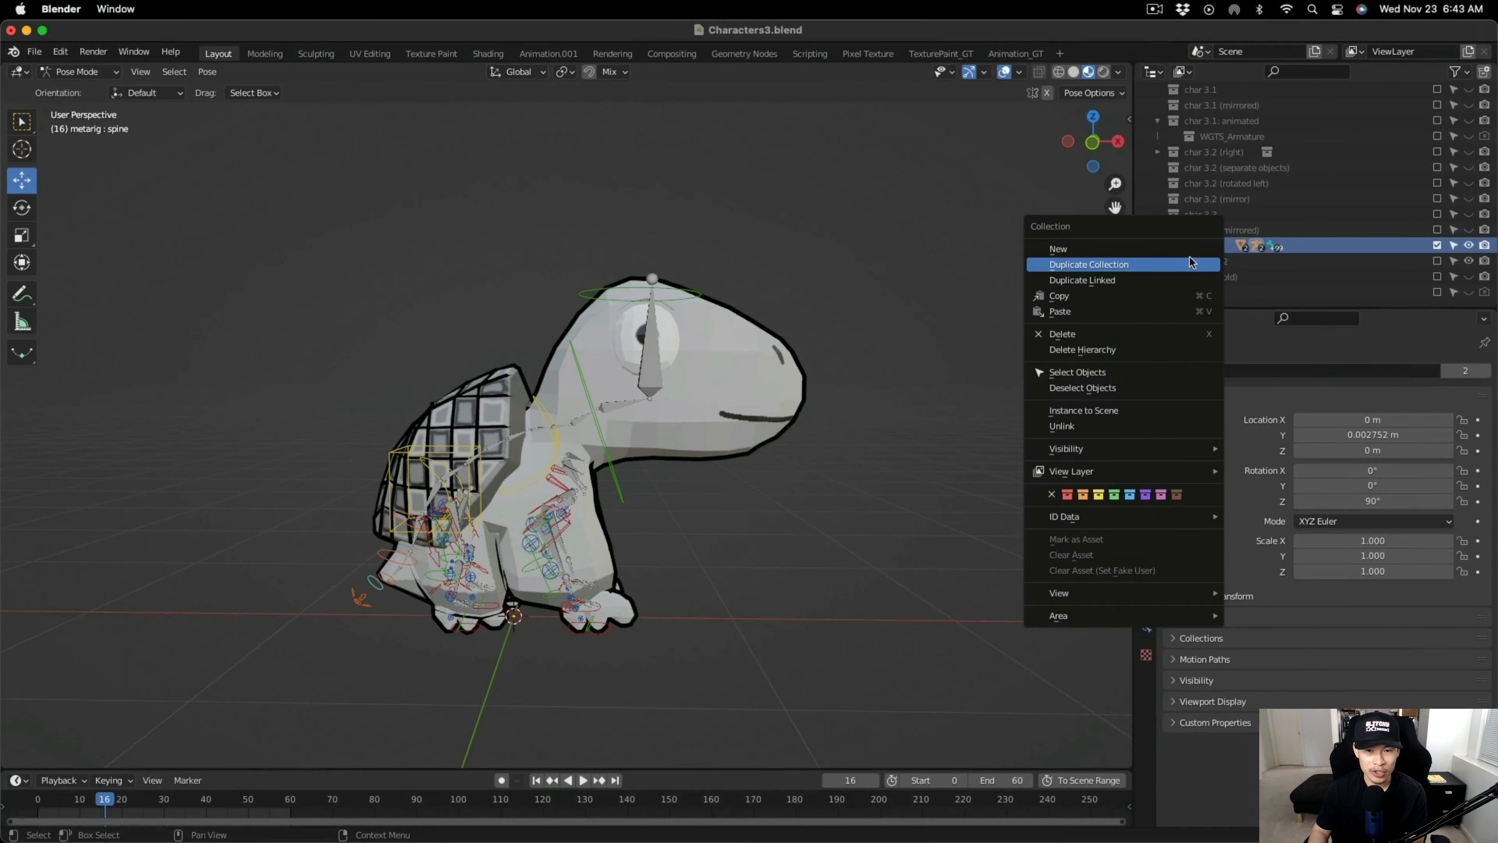
click(1169, 261)
scroll(1223, 264, down, 2)
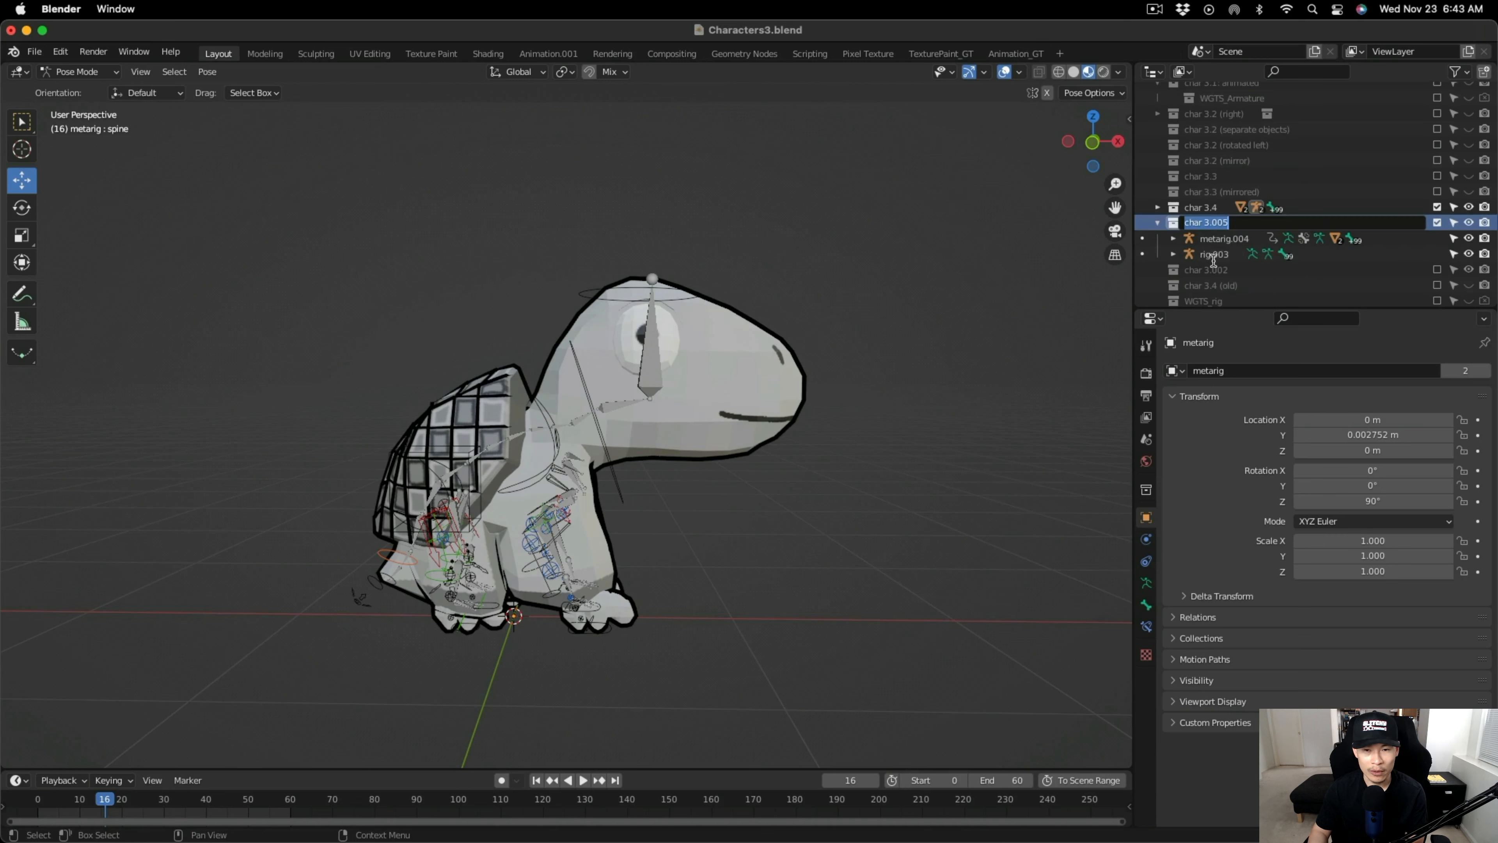
Rename the duplicated collection as "char 3.4 (less joints)" and exclude the original char 3.4 collection from the view layer.
double_click(1212, 223)
click(1212, 223)
drag(1212, 223, 1261, 230)
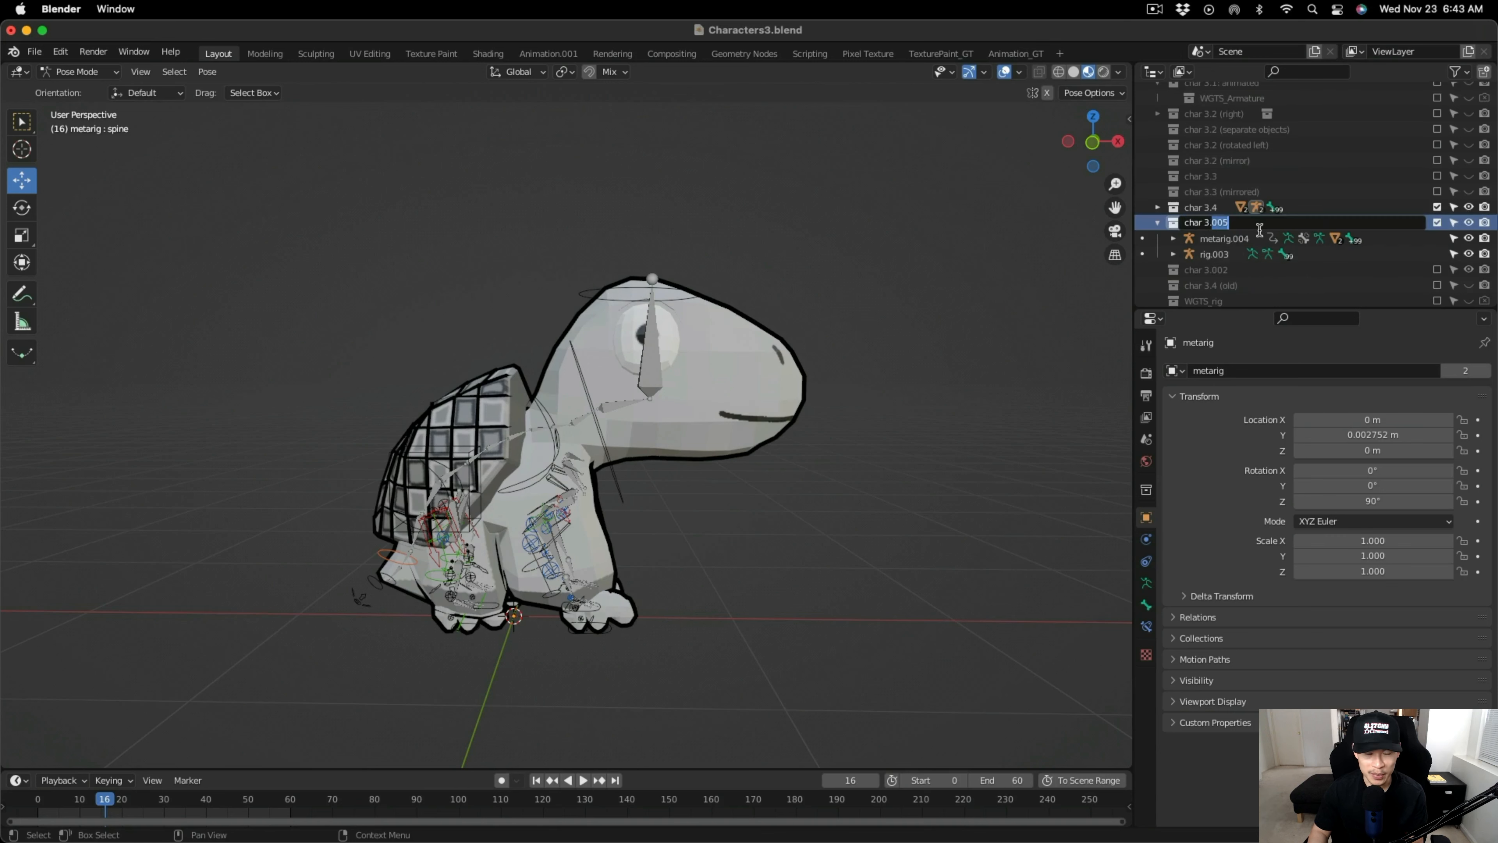
text(4)
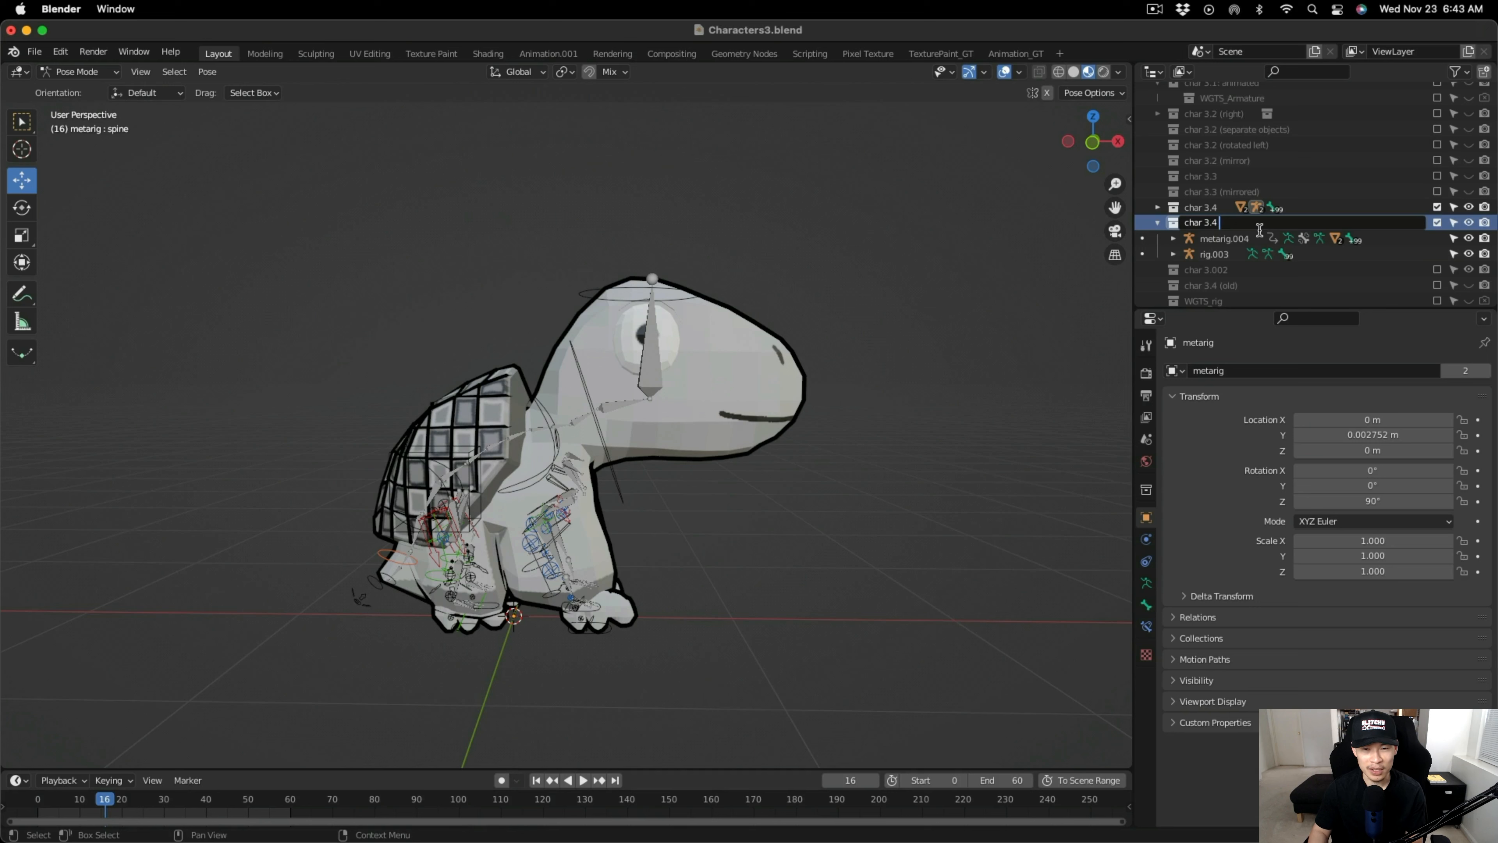
text( ()
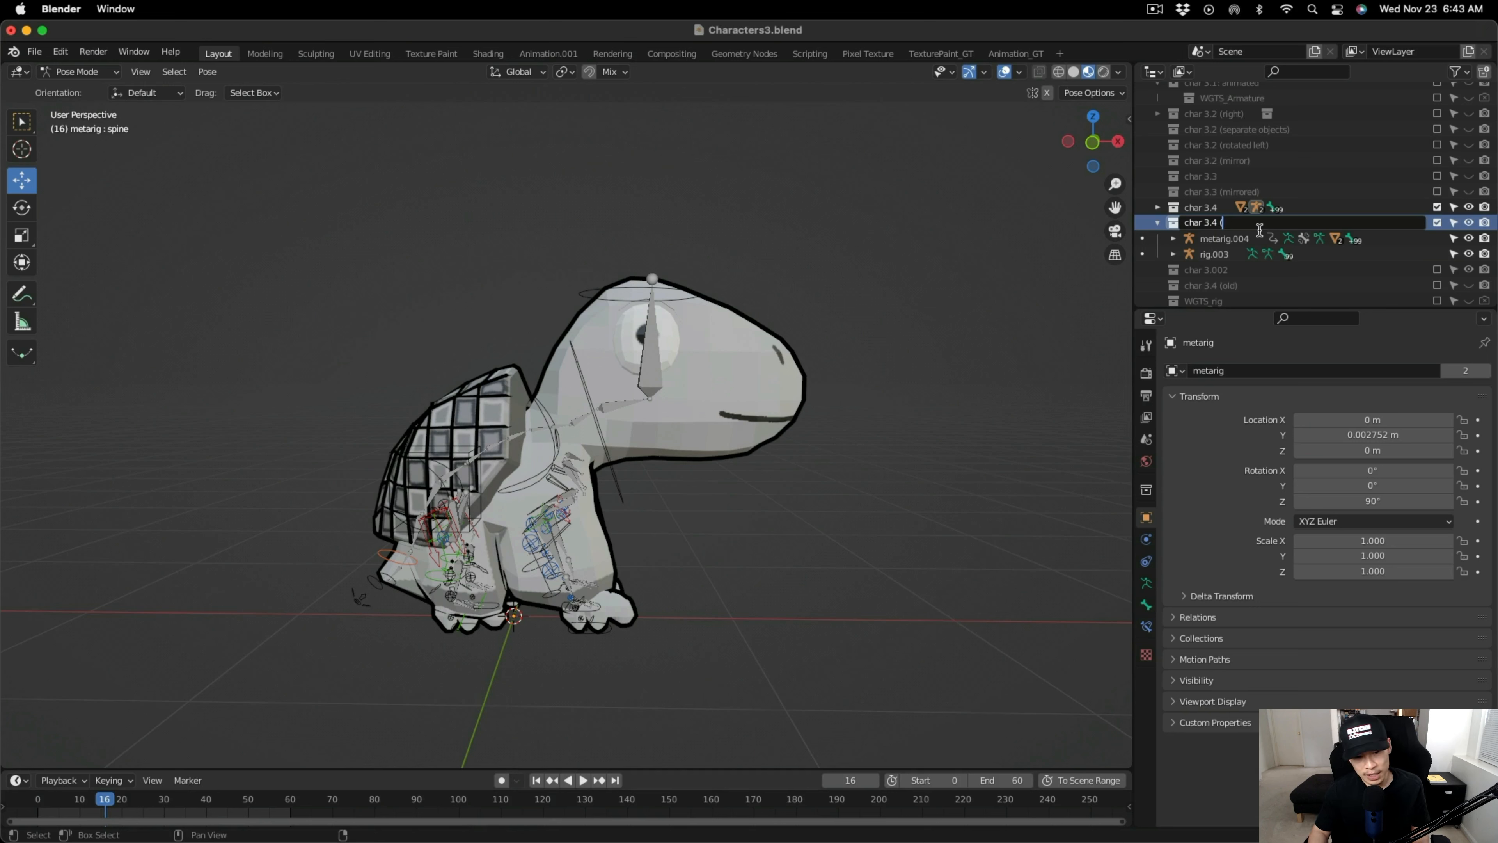
text(less)
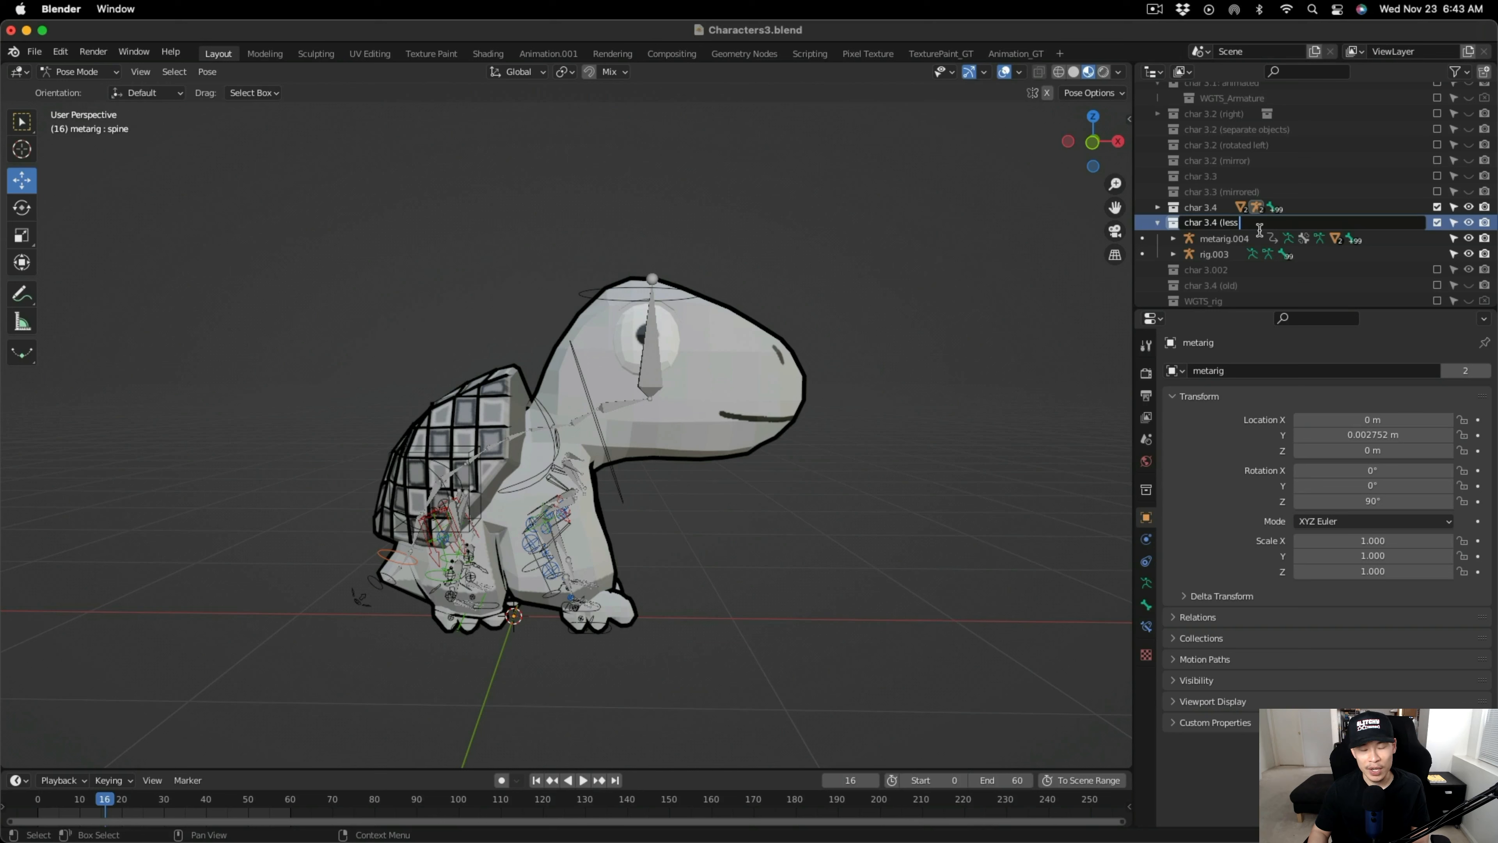
text( joints)
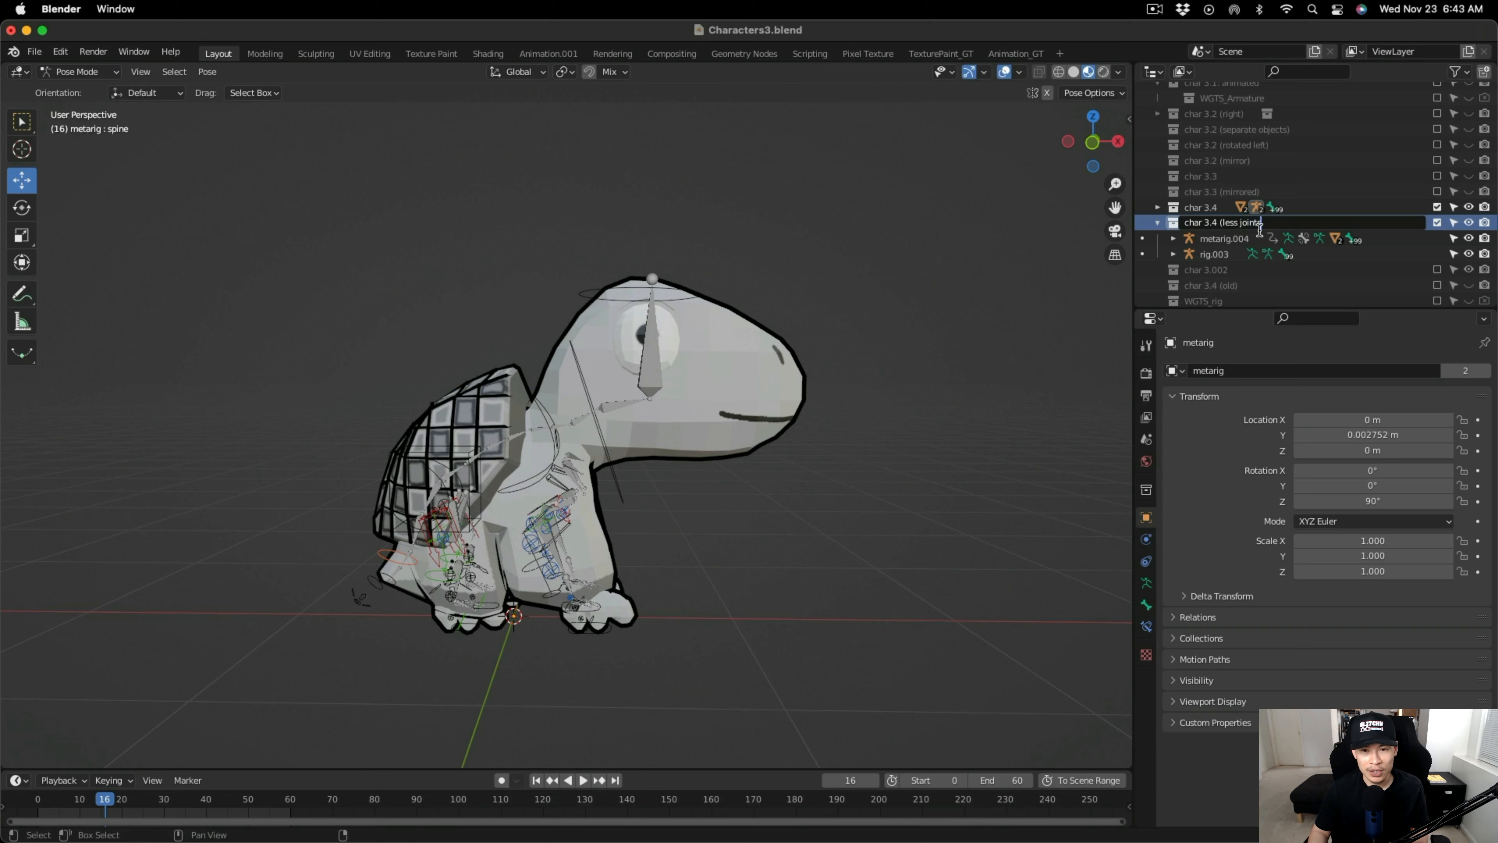
text())
key(Return)
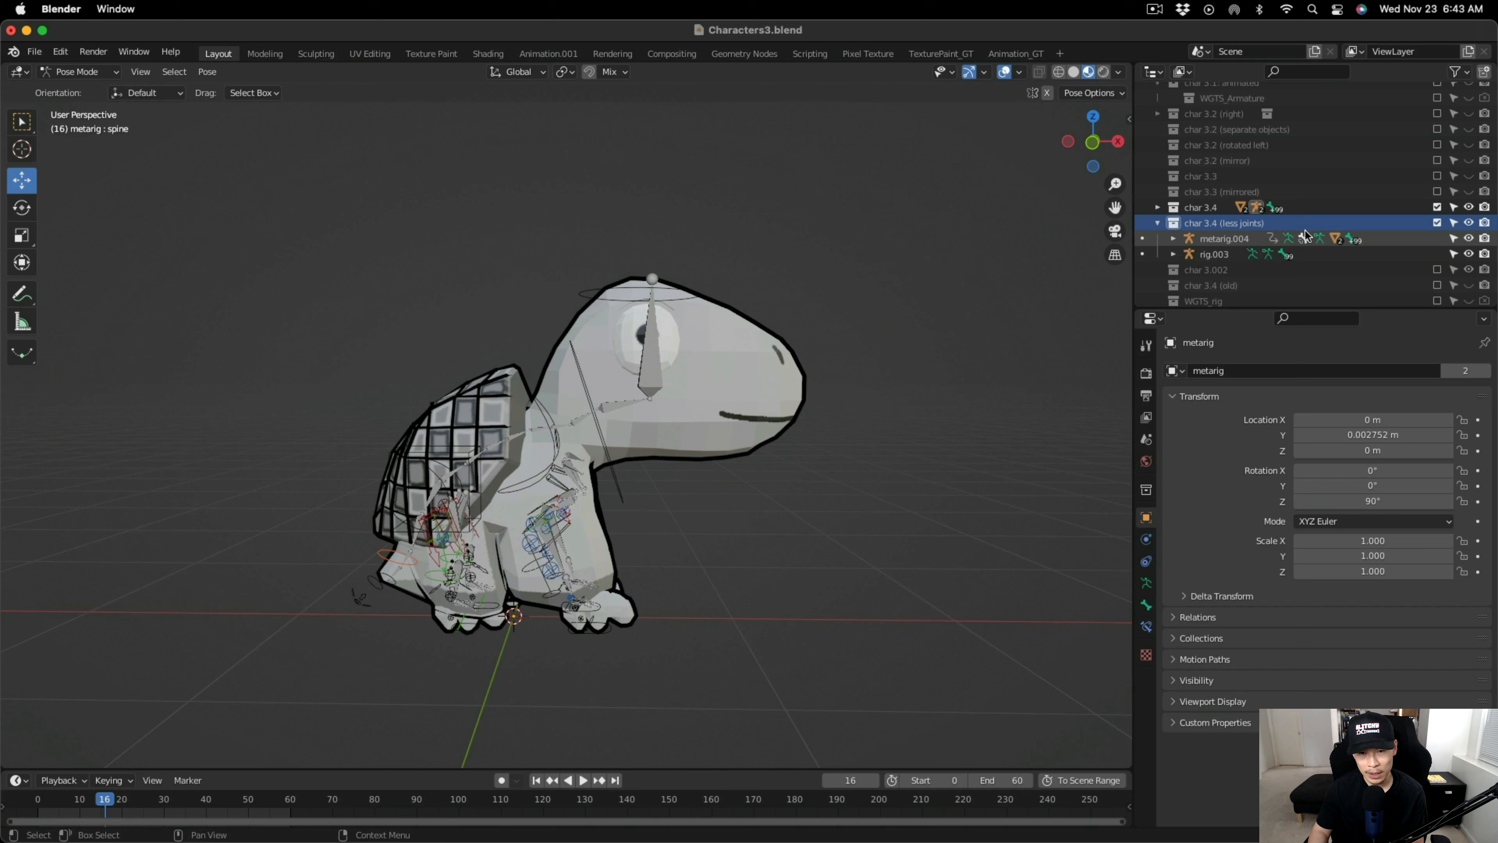
scroll(1274, 243, down, 1)
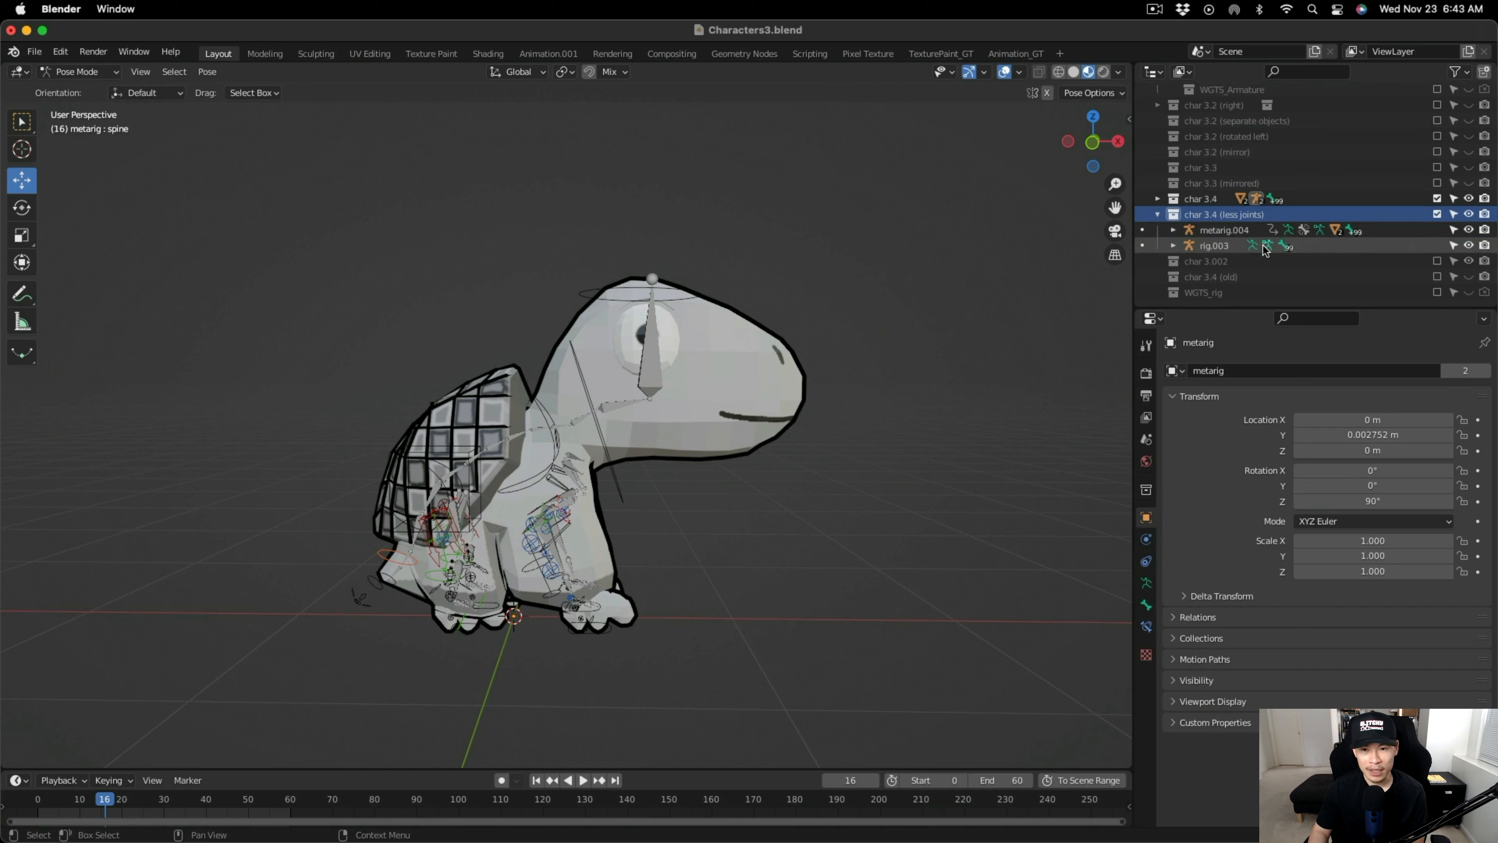
click(1437, 199)
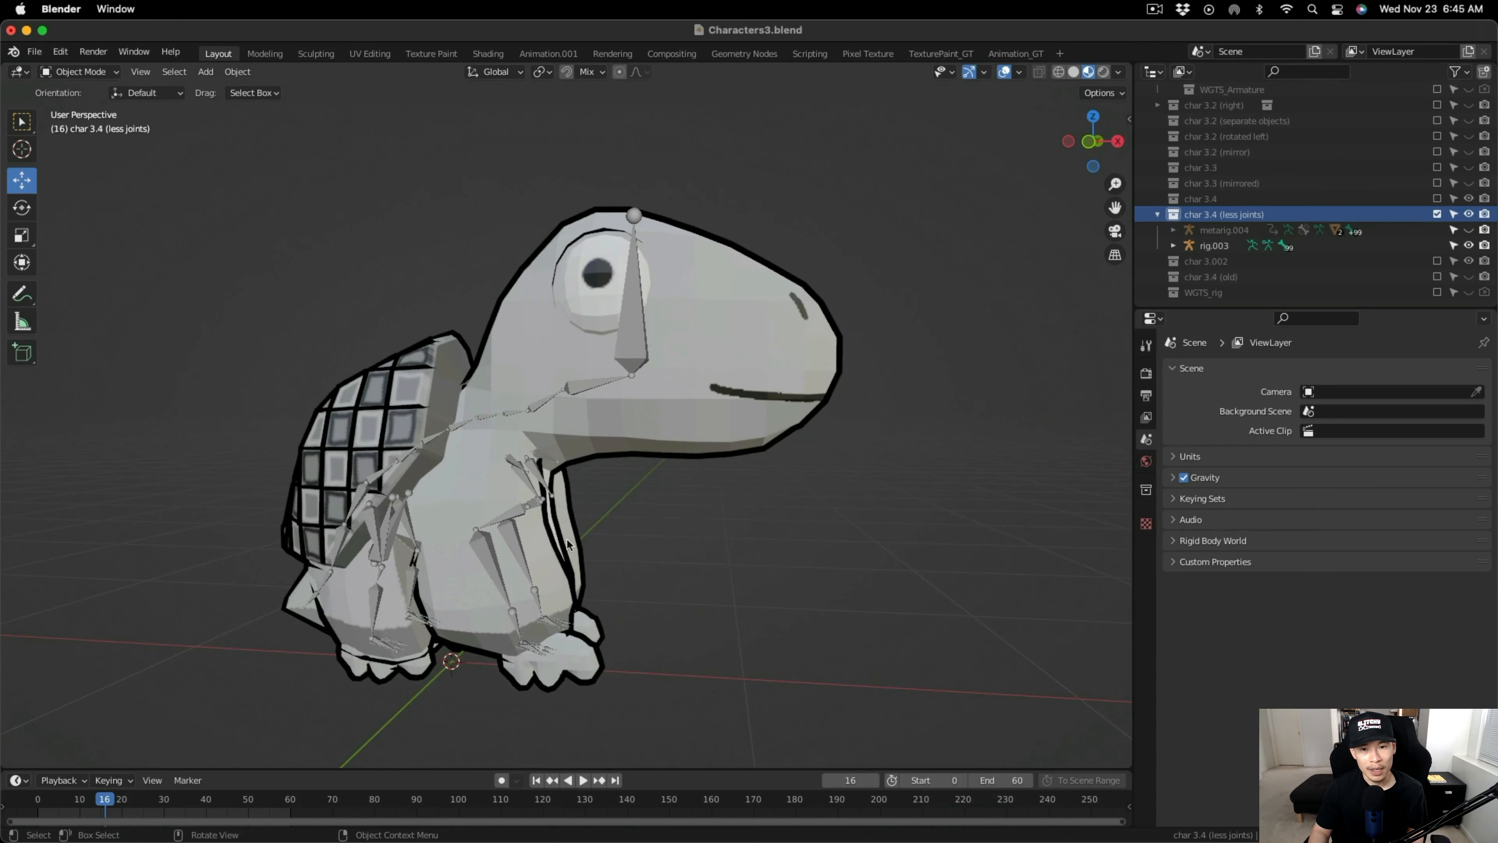
Select the rig.003 armature in the char 3.4 (less joints) collection and enter Edit Mode.
mouse_move(581, 534)
middle_down()
mouse_move(597, 531)
mouse_move(565, 541)
middle_up()
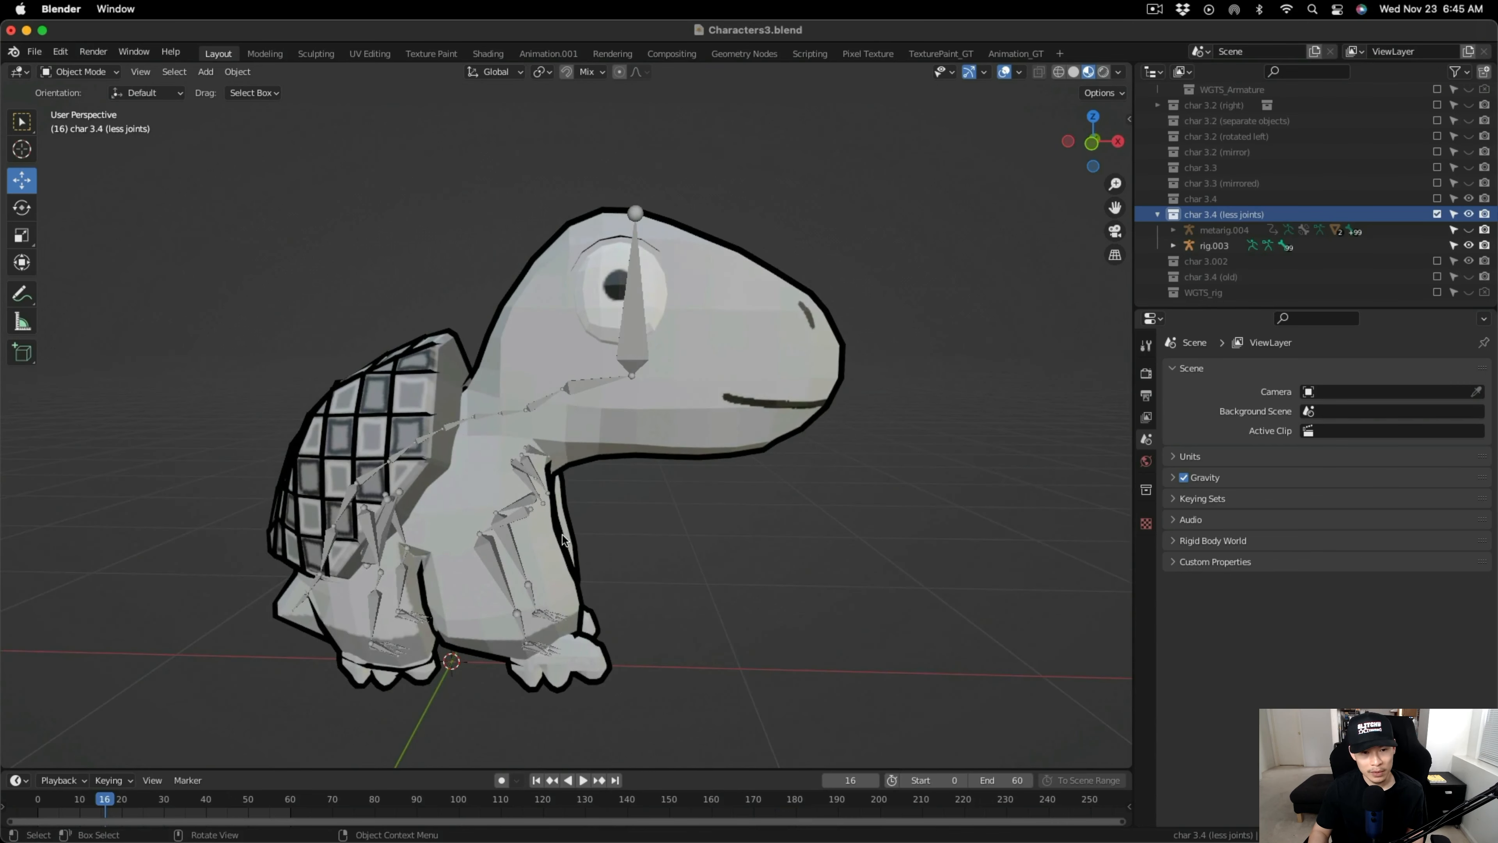
click(628, 319)
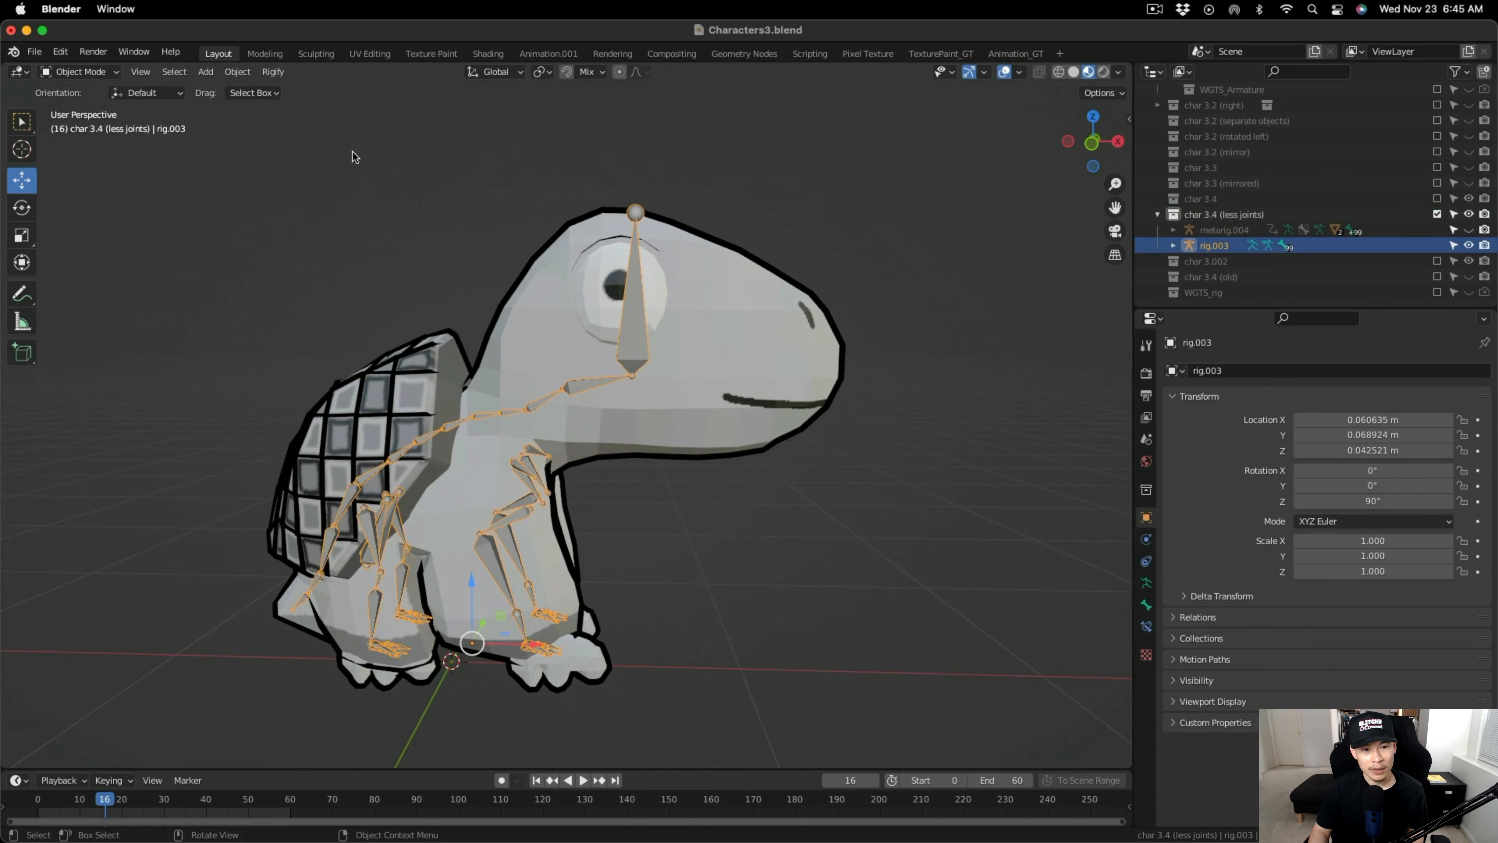
click(100, 74)
click(80, 107)
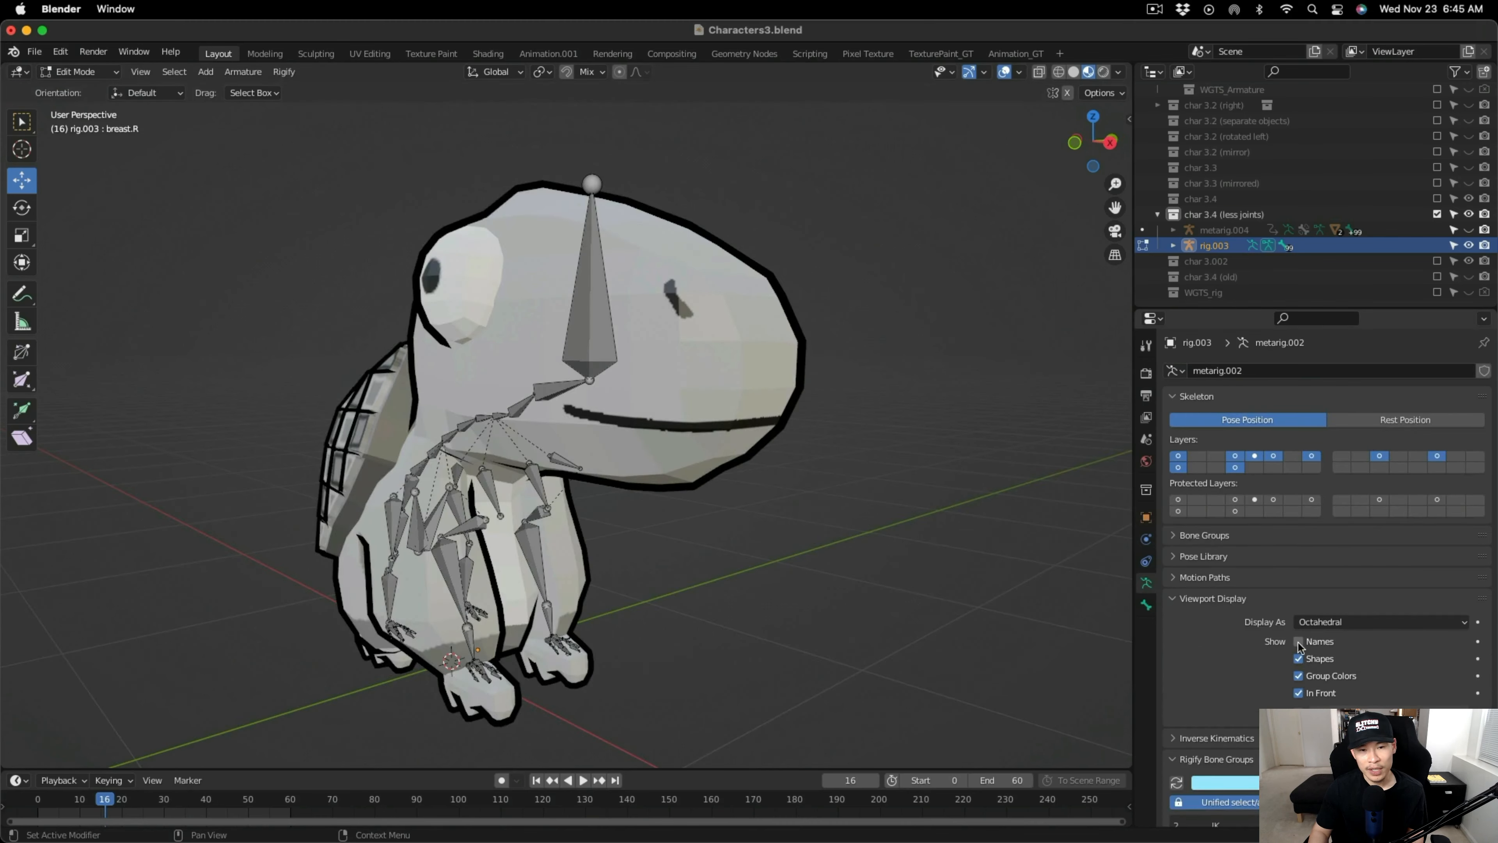
Display the bone names of rig.003 in the viewport and examine the labelled spine and leg bones.
middle_drag(596, 560, 778, 481)
scroll(761, 470, up, 2)
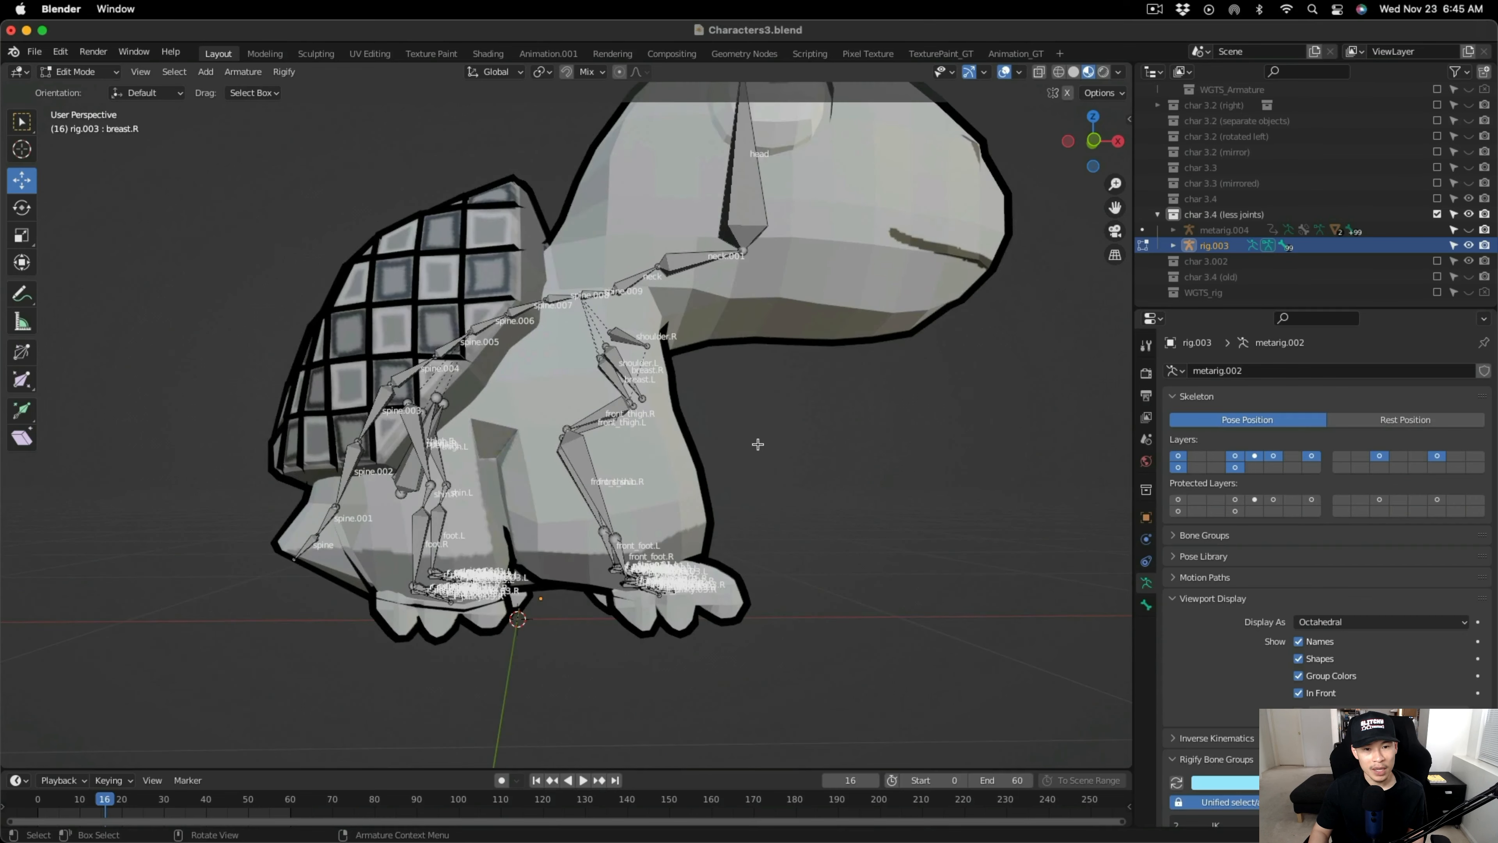
middle_drag(779, 411, 780, 447)
scroll(780, 447, down, 5)
scroll(601, 392, up, 5)
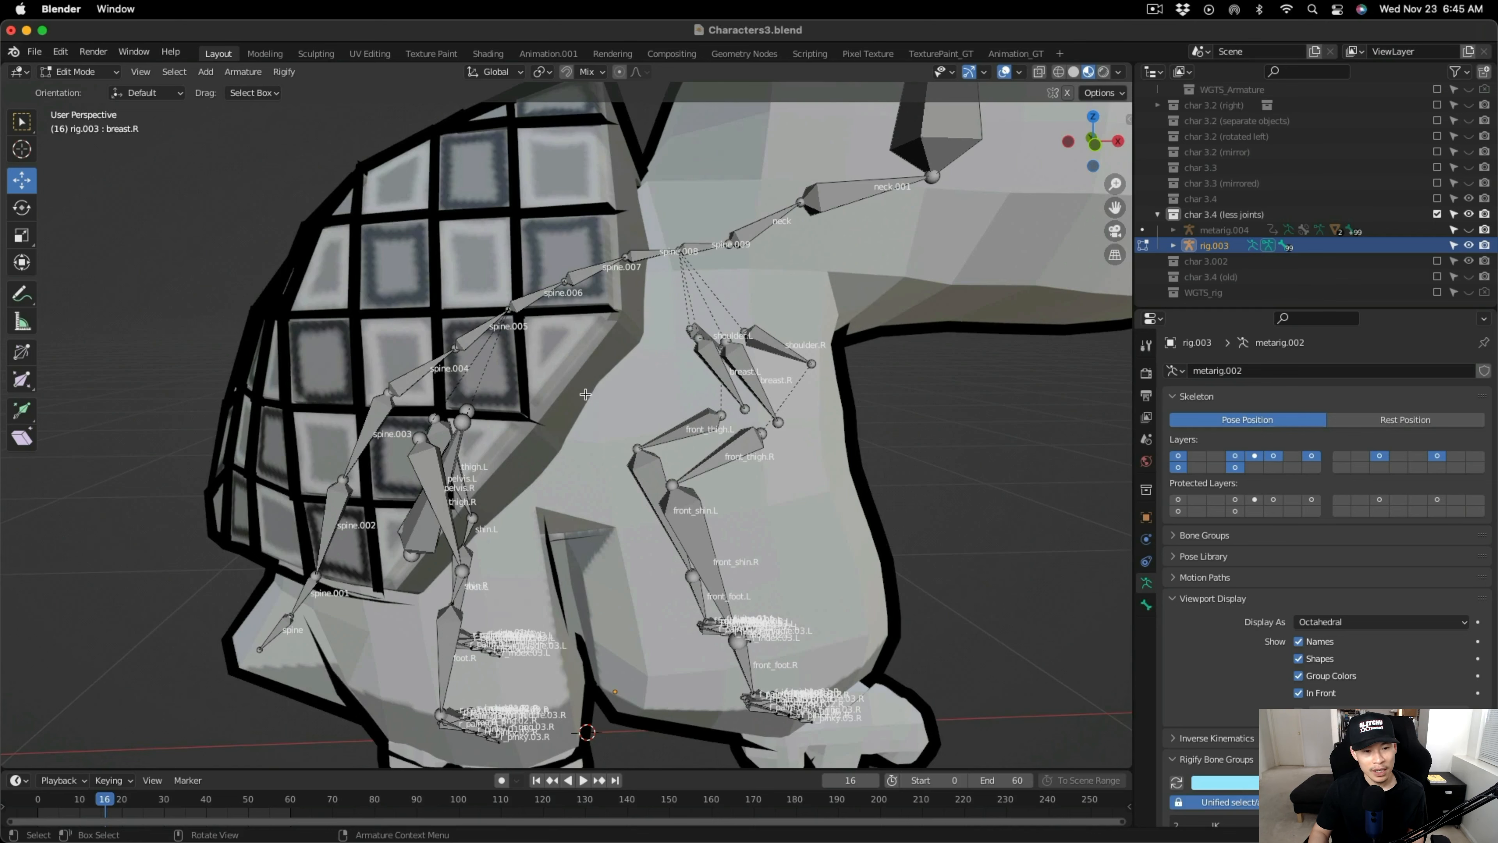
middle_drag(590, 392, 597, 400)
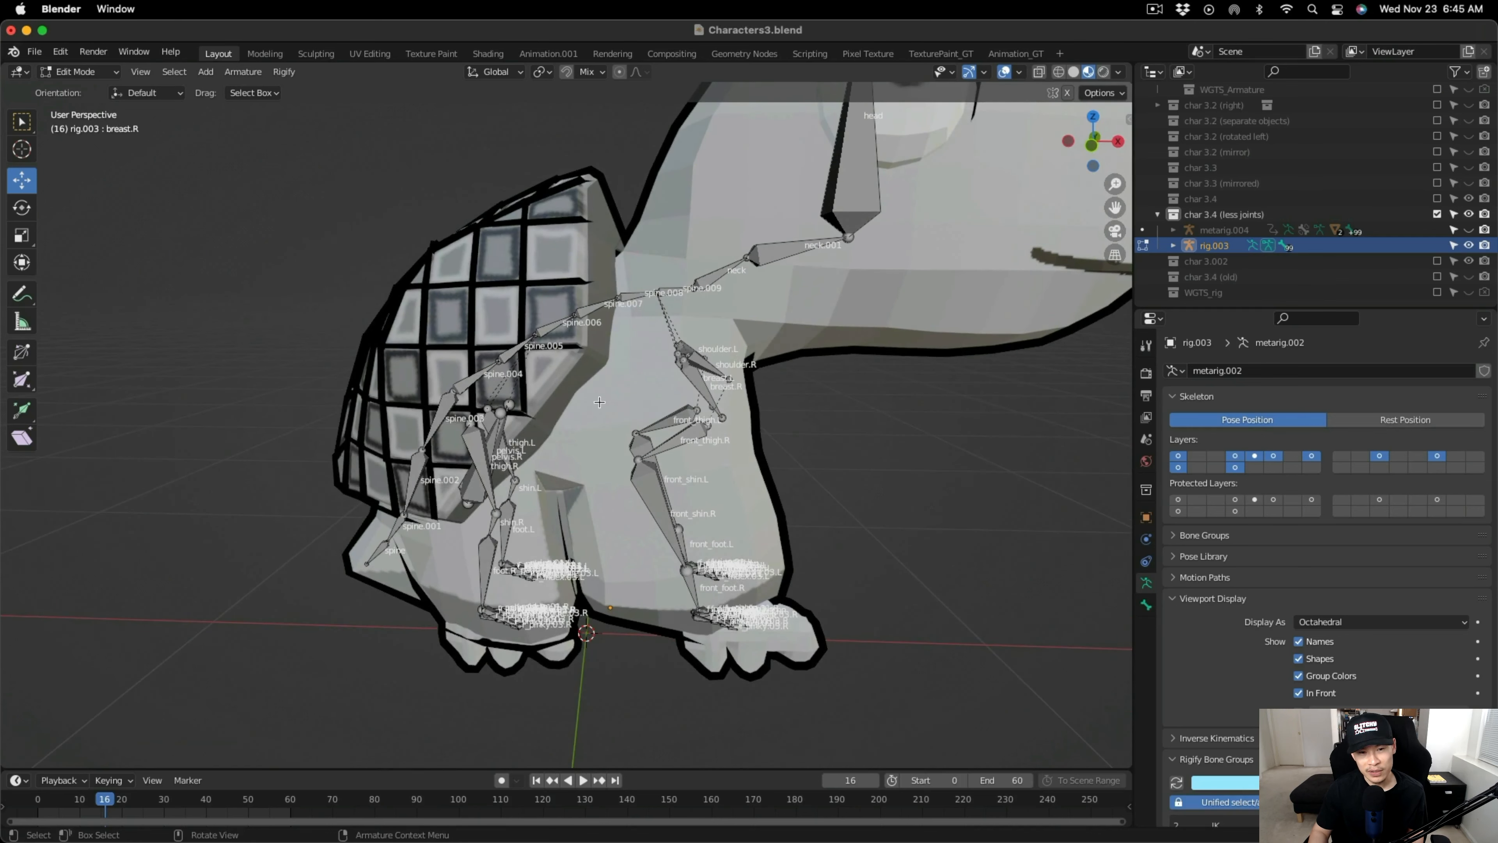
Enlarge the timeline area and check the spine bones individually from spine.003 to spine.006.
click(477, 376)
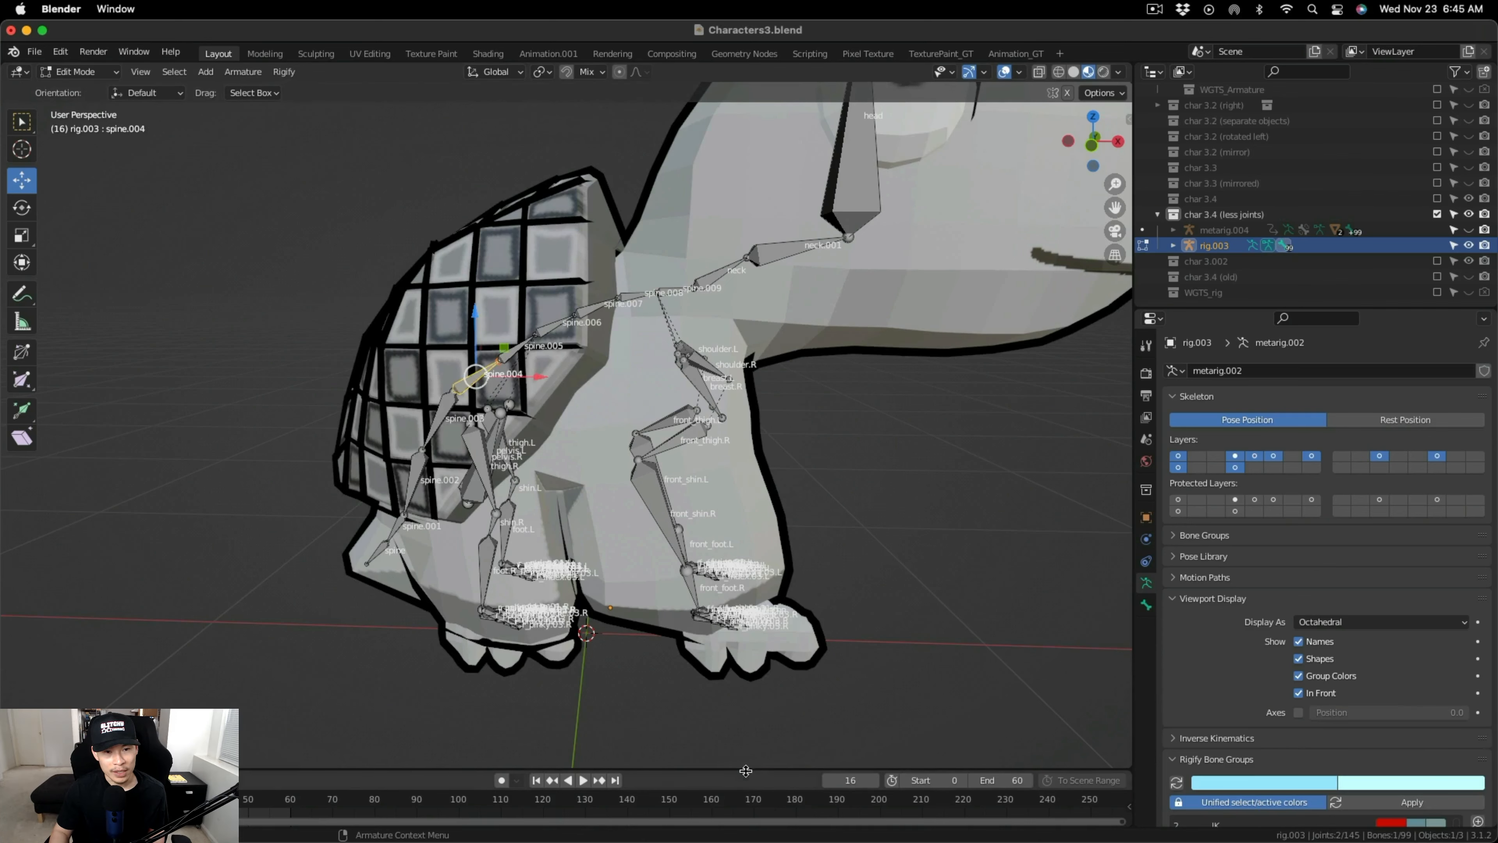
drag(746, 770, 771, 721)
click(439, 387)
click(477, 347)
click(519, 317)
click(555, 296)
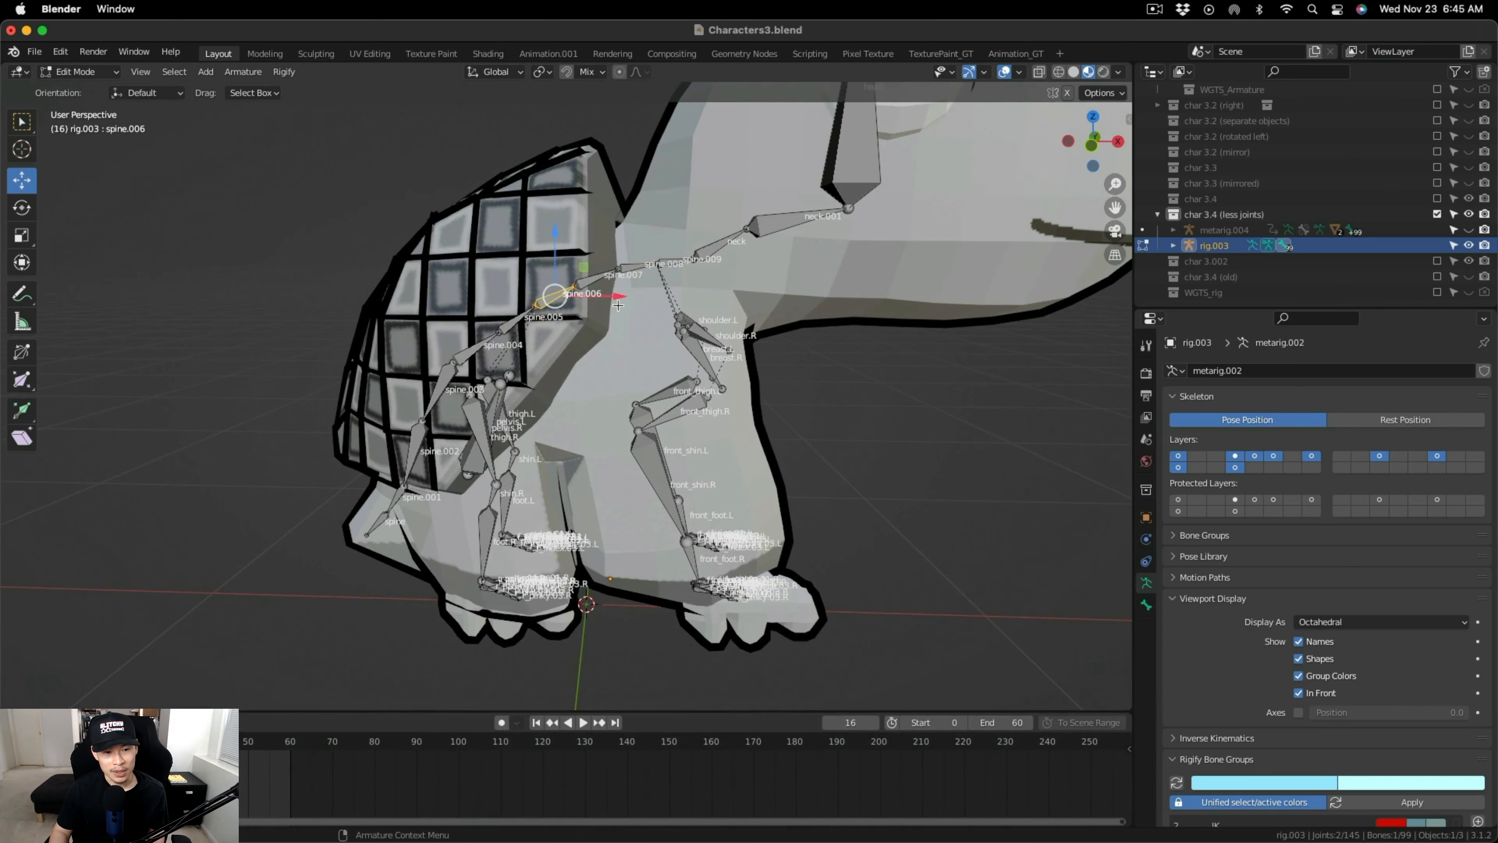
Select the spine.008 and spine.009 bones and dissolve the selected bones.
scroll(631, 364, down, 2)
scroll(631, 365, up, 4)
click(665, 293)
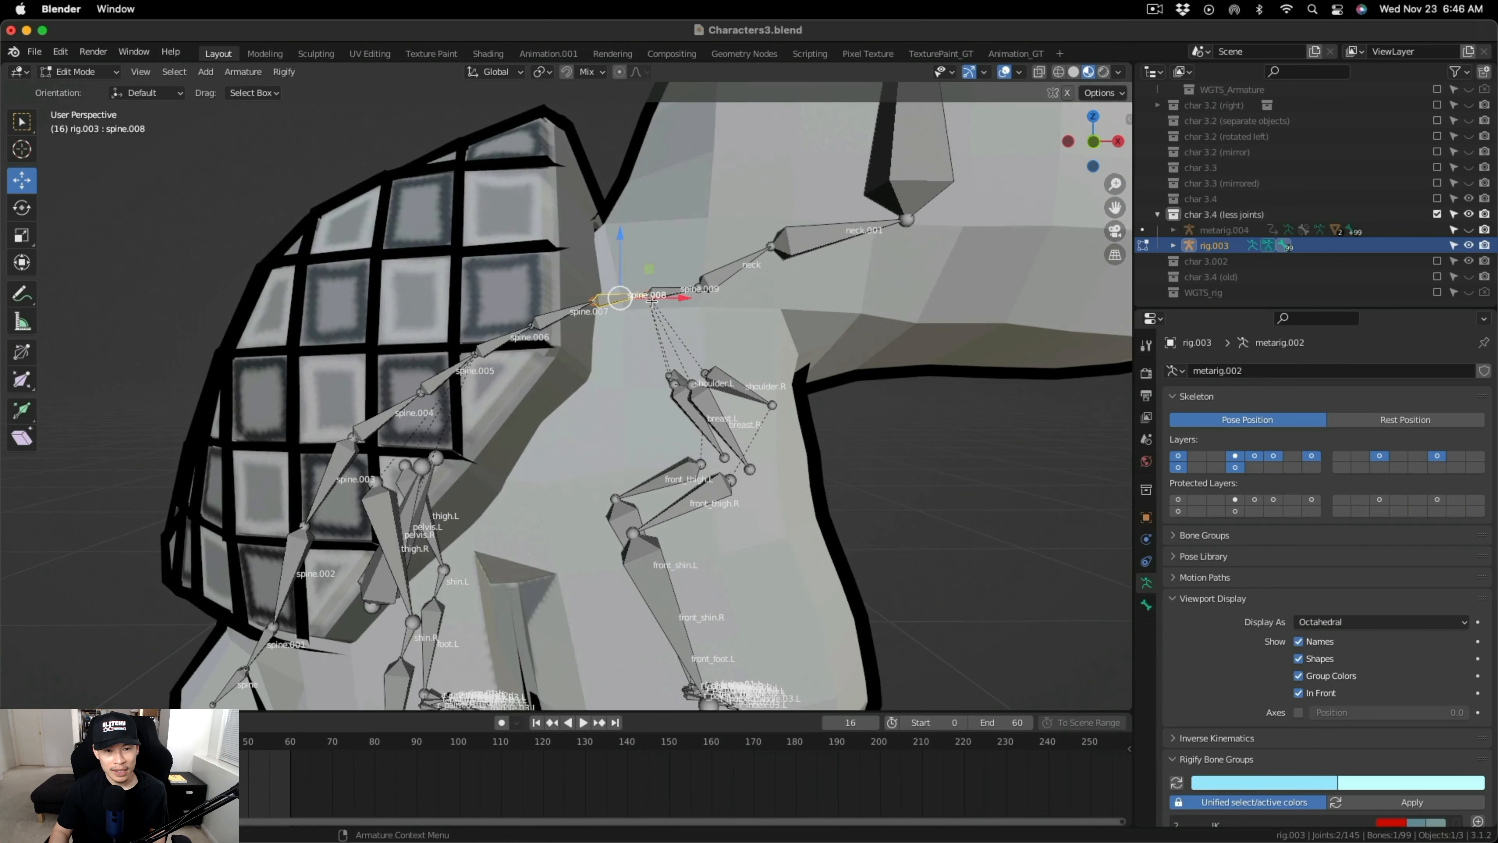
shift+click(665, 294)
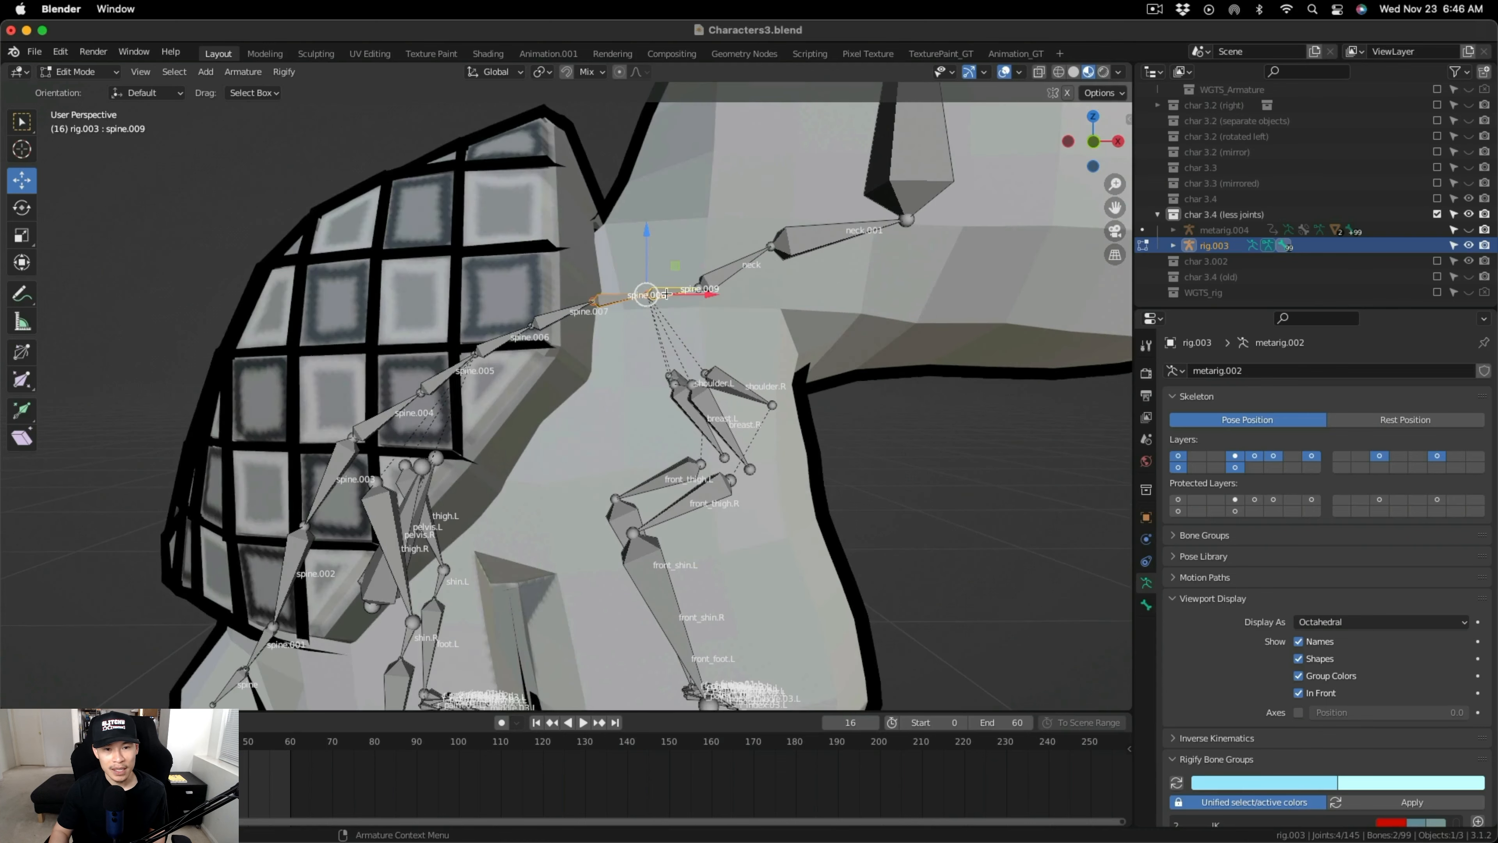
right_click(666, 294)
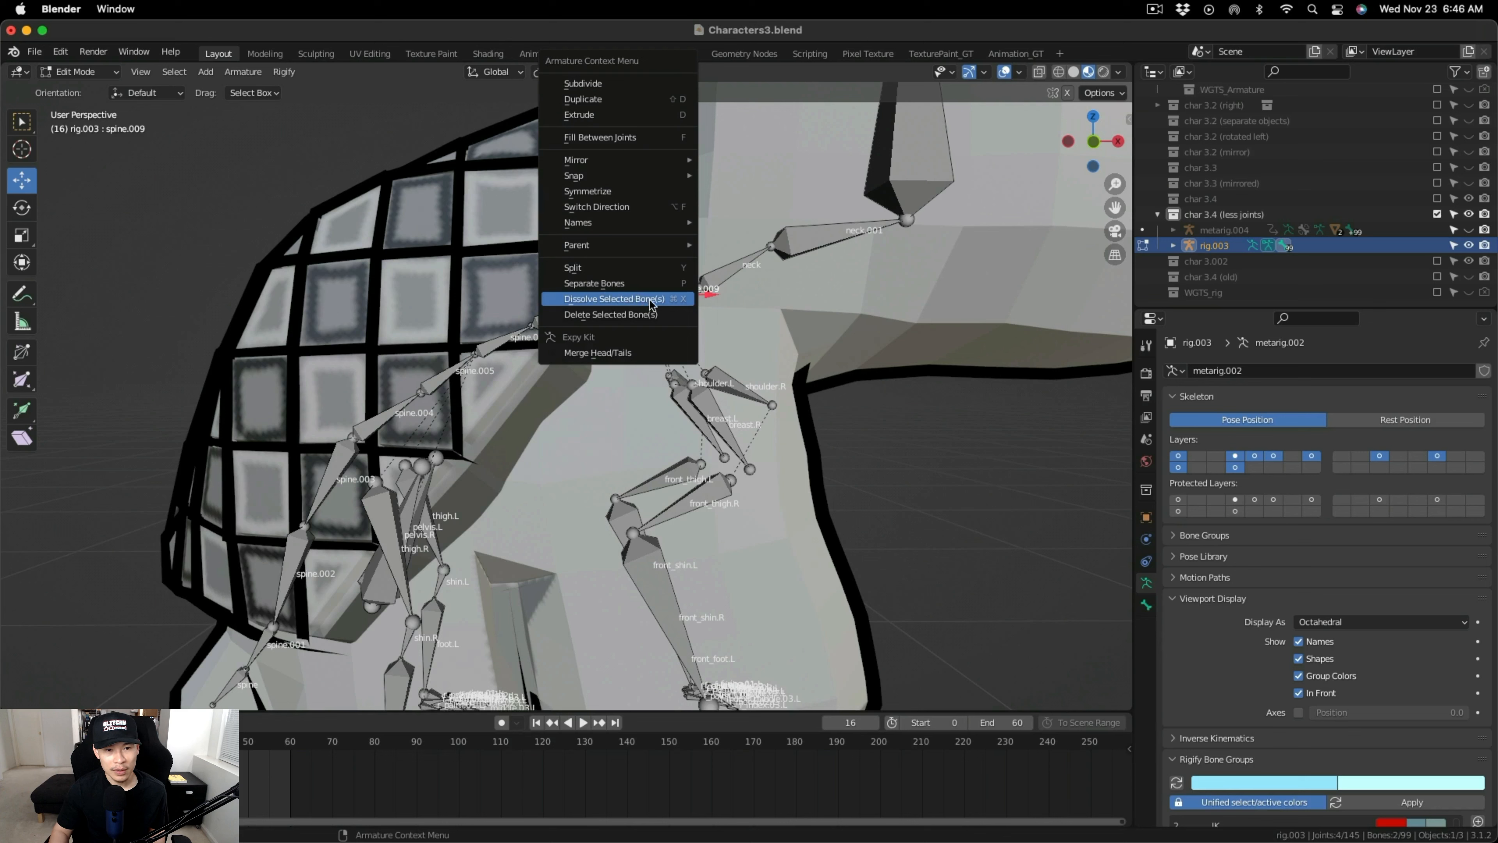
click(650, 299)
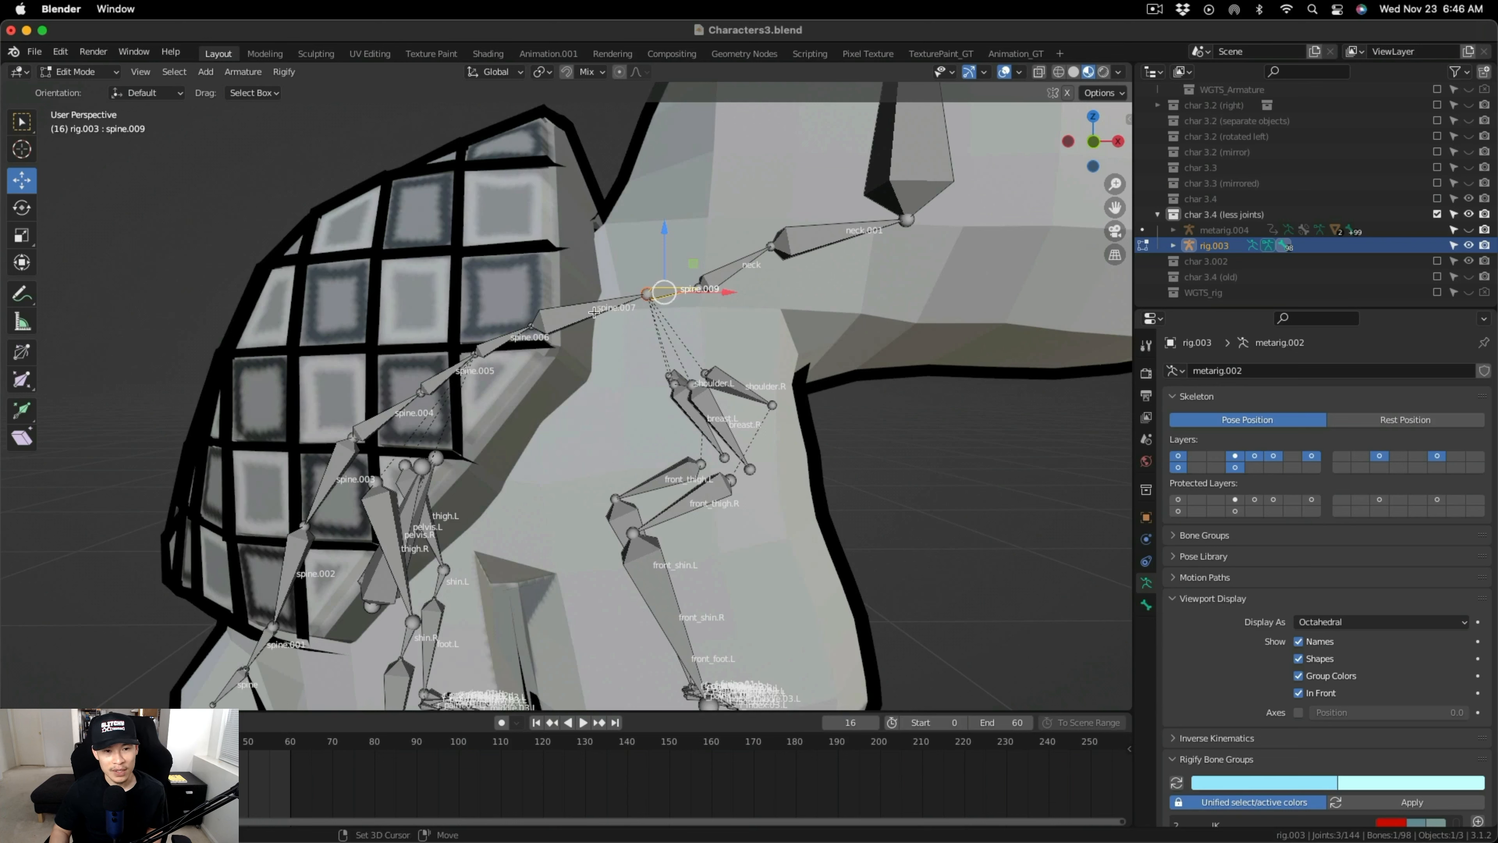
Add spine.005, spine.006 and spine.007 to the bone selection and dissolve the selected spine bones.
shift+click(622, 306)
shift+click(493, 352)
shift+click(444, 378)
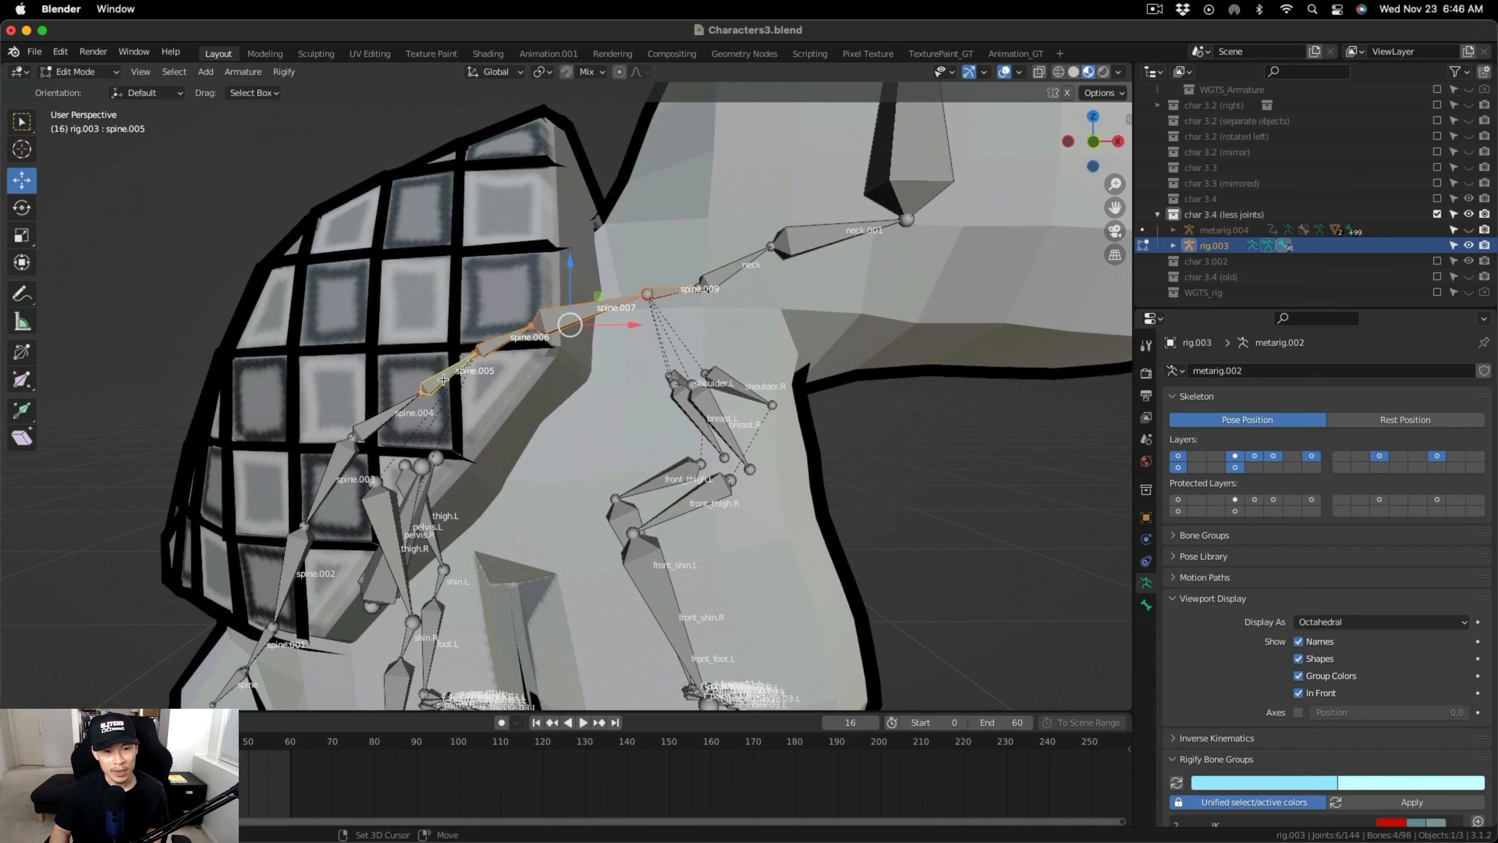
right_click(442, 381)
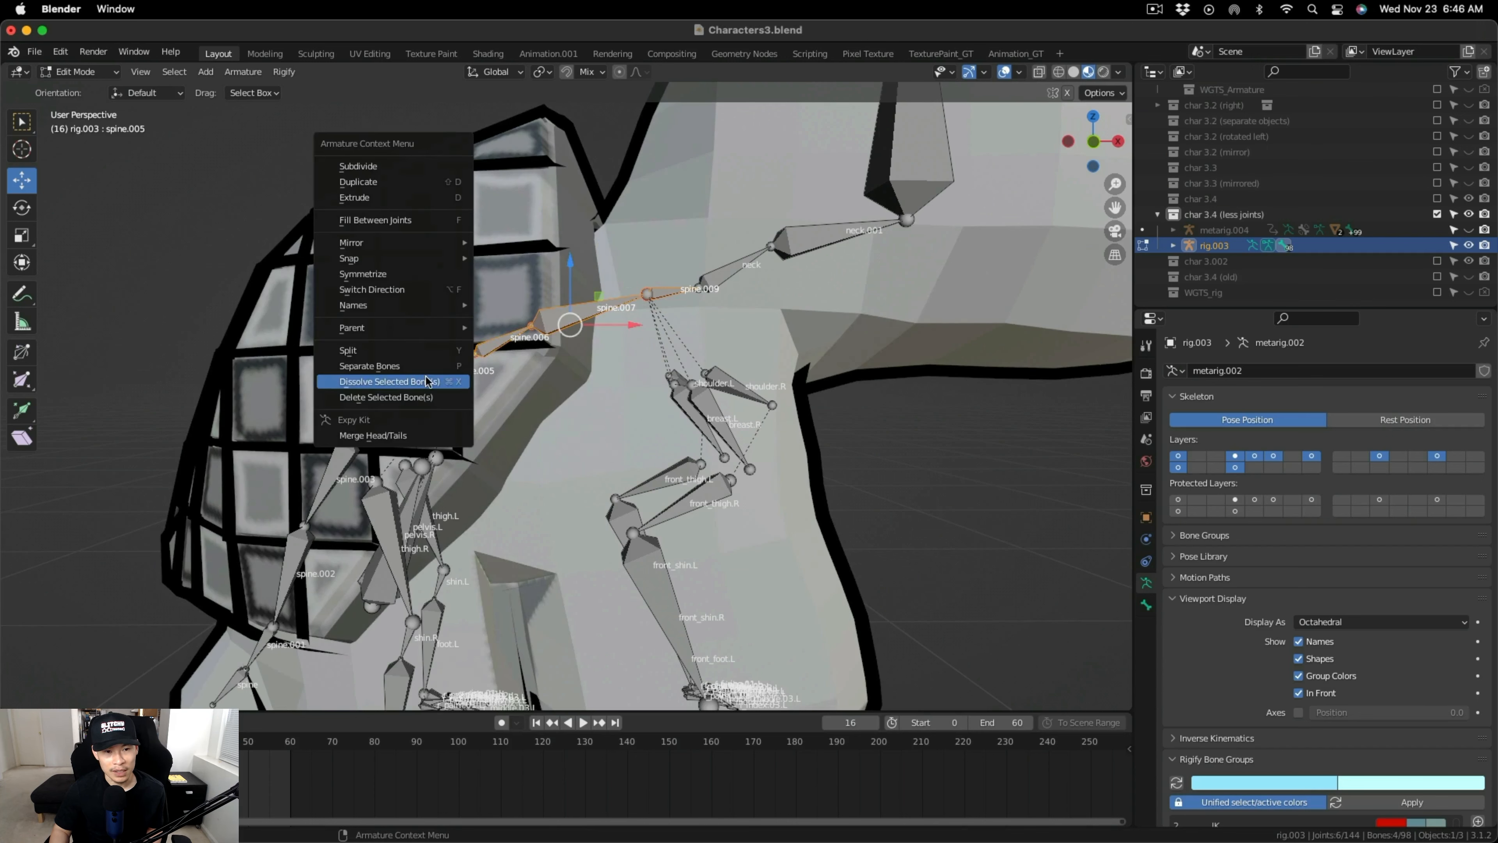
click(427, 381)
scroll(525, 336, down, 4)
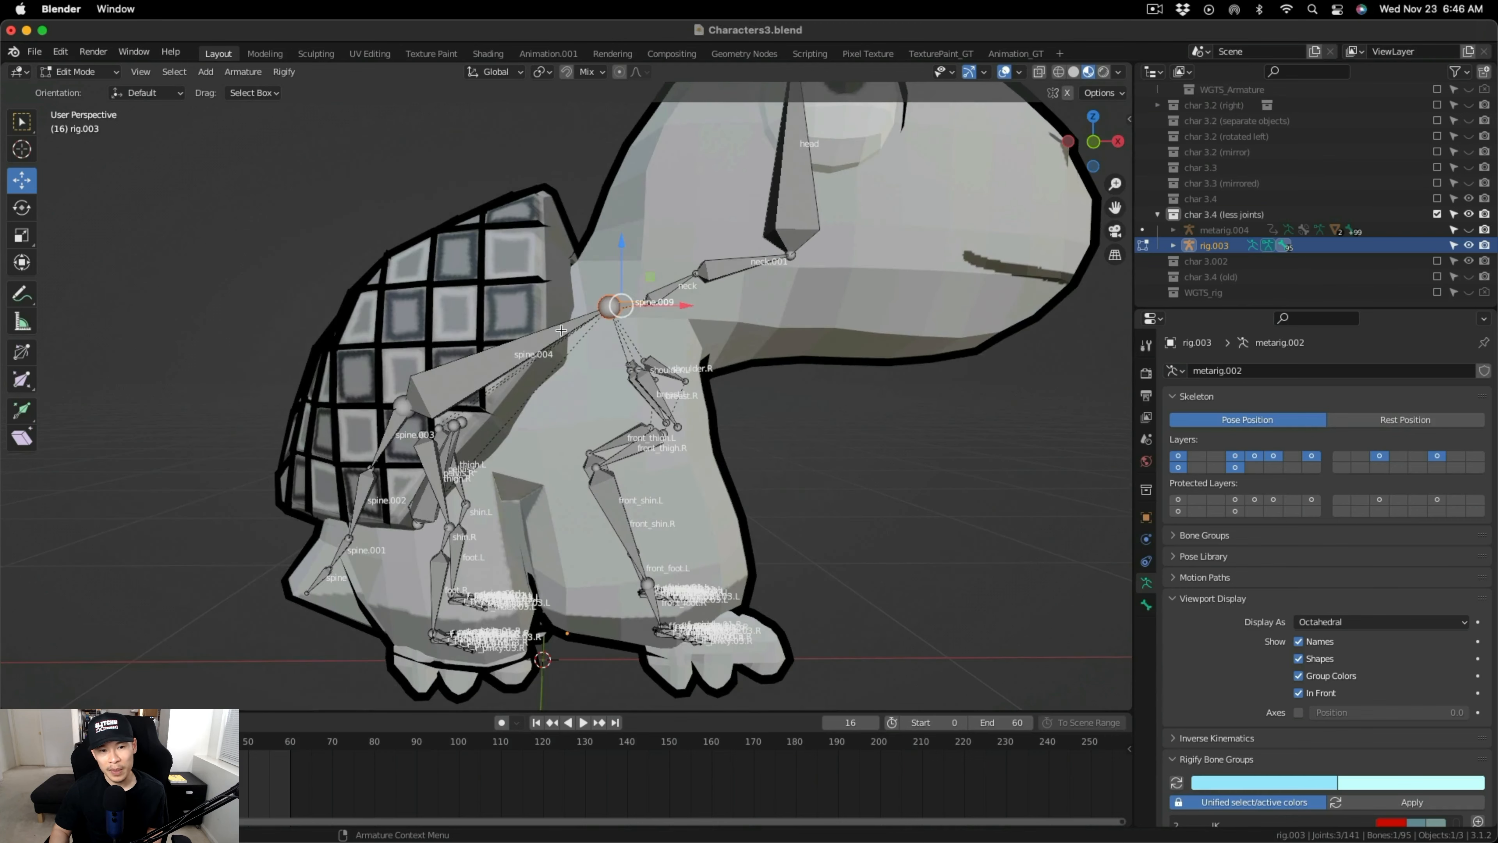
scroll(563, 327, up, 7)
scroll(639, 310, down, 4)
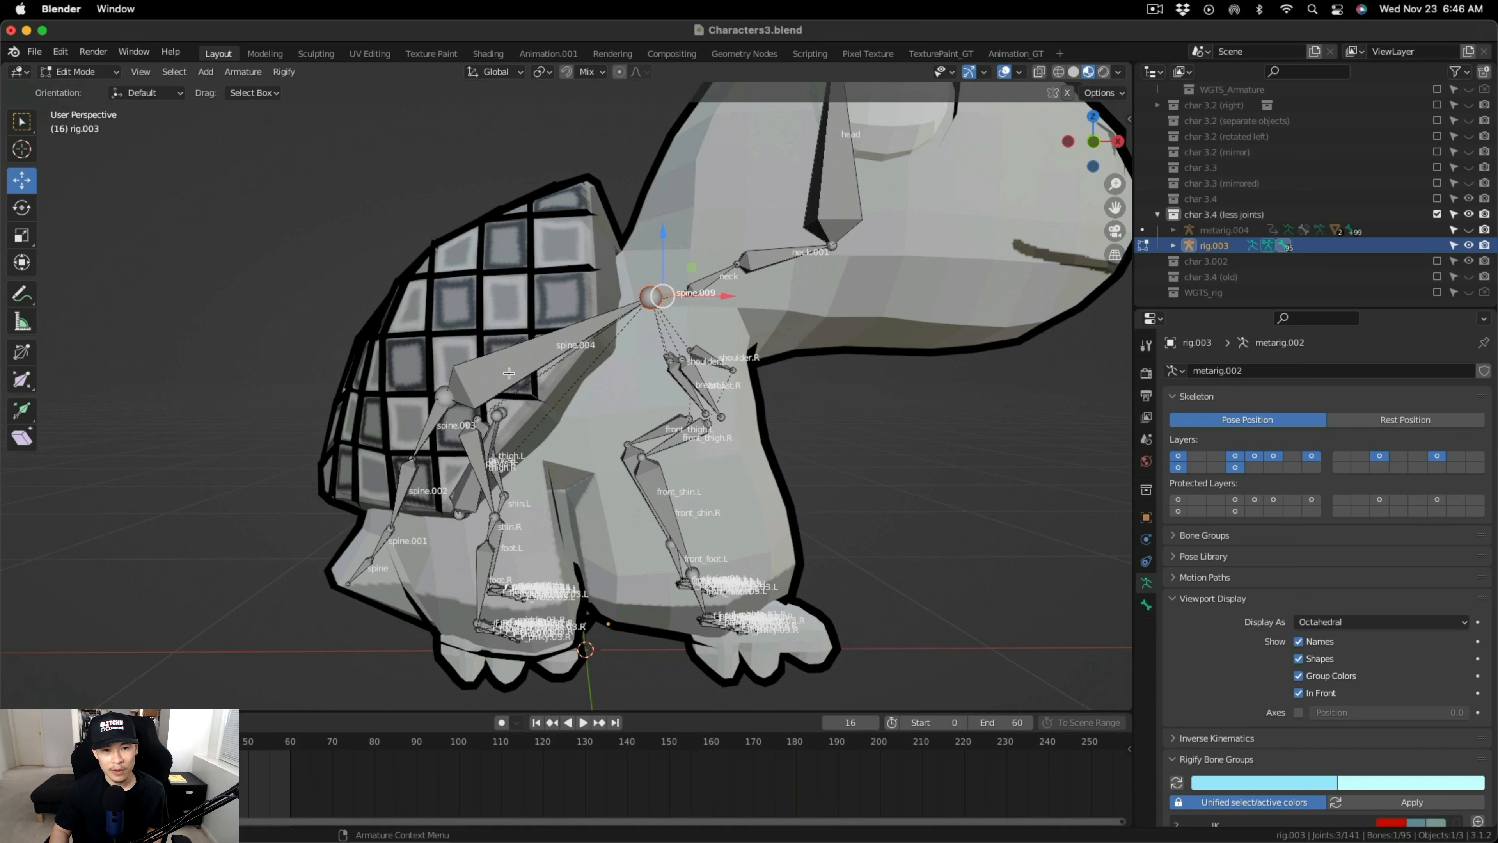
scroll(464, 400, up, 2)
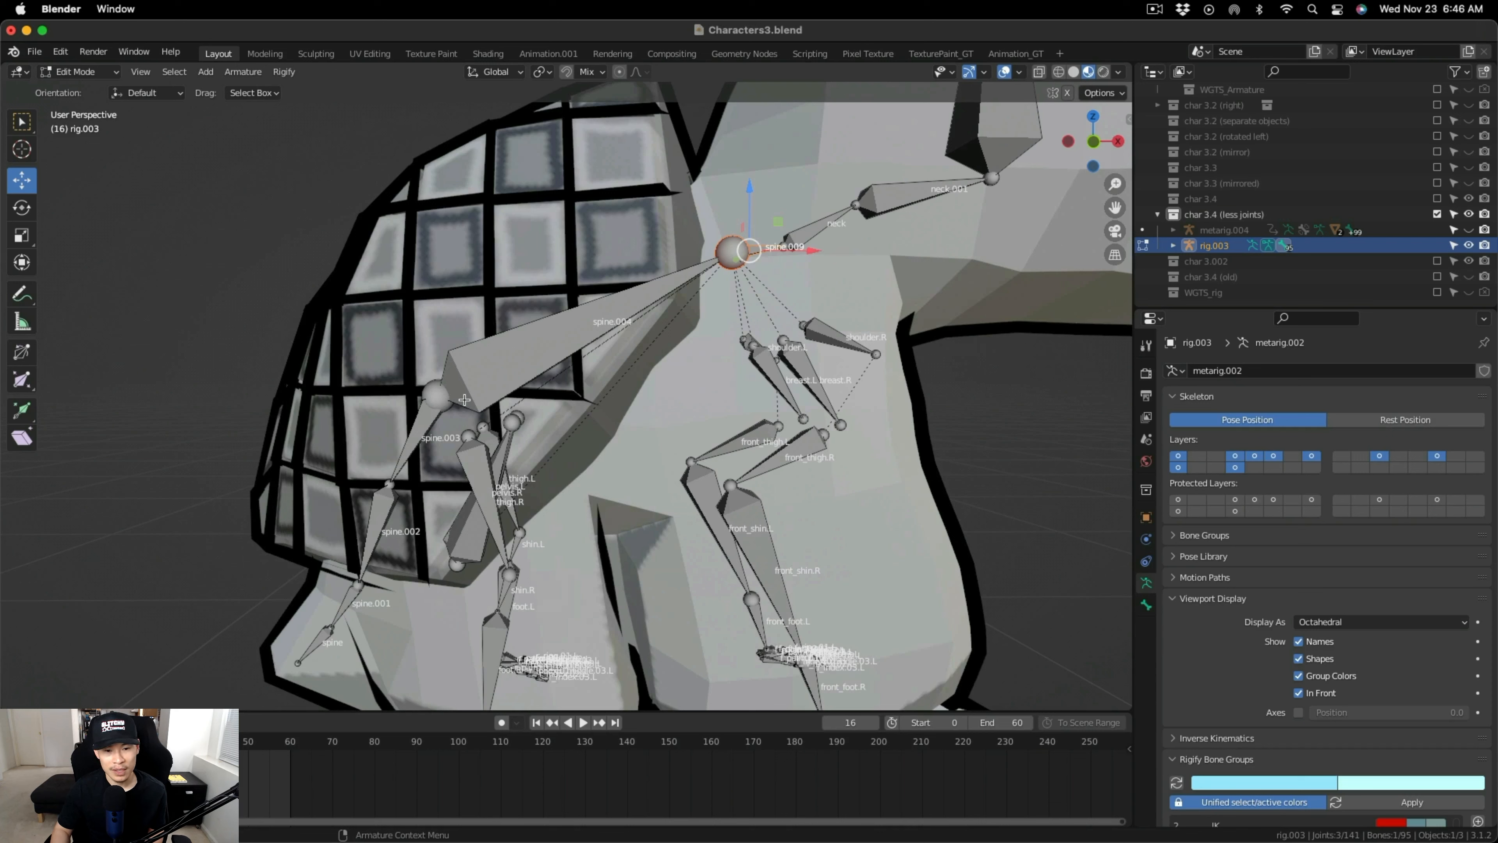
Delete the pelvis.R and pelvis.L bones from the rig.003 armature.
middle_drag(465, 399, 538, 454)
click(539, 448)
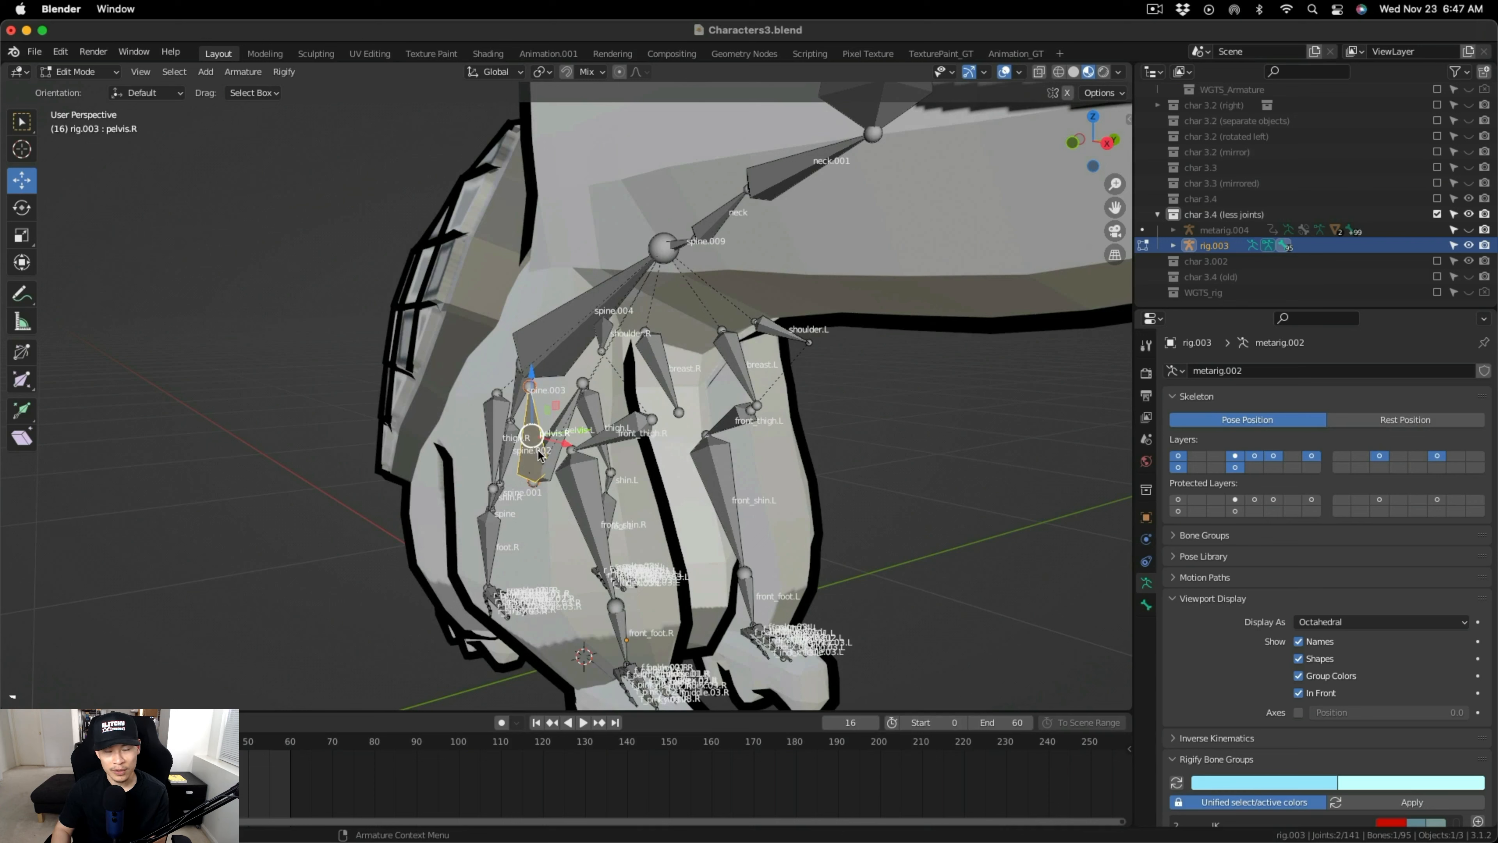
key(x)
click(538, 450)
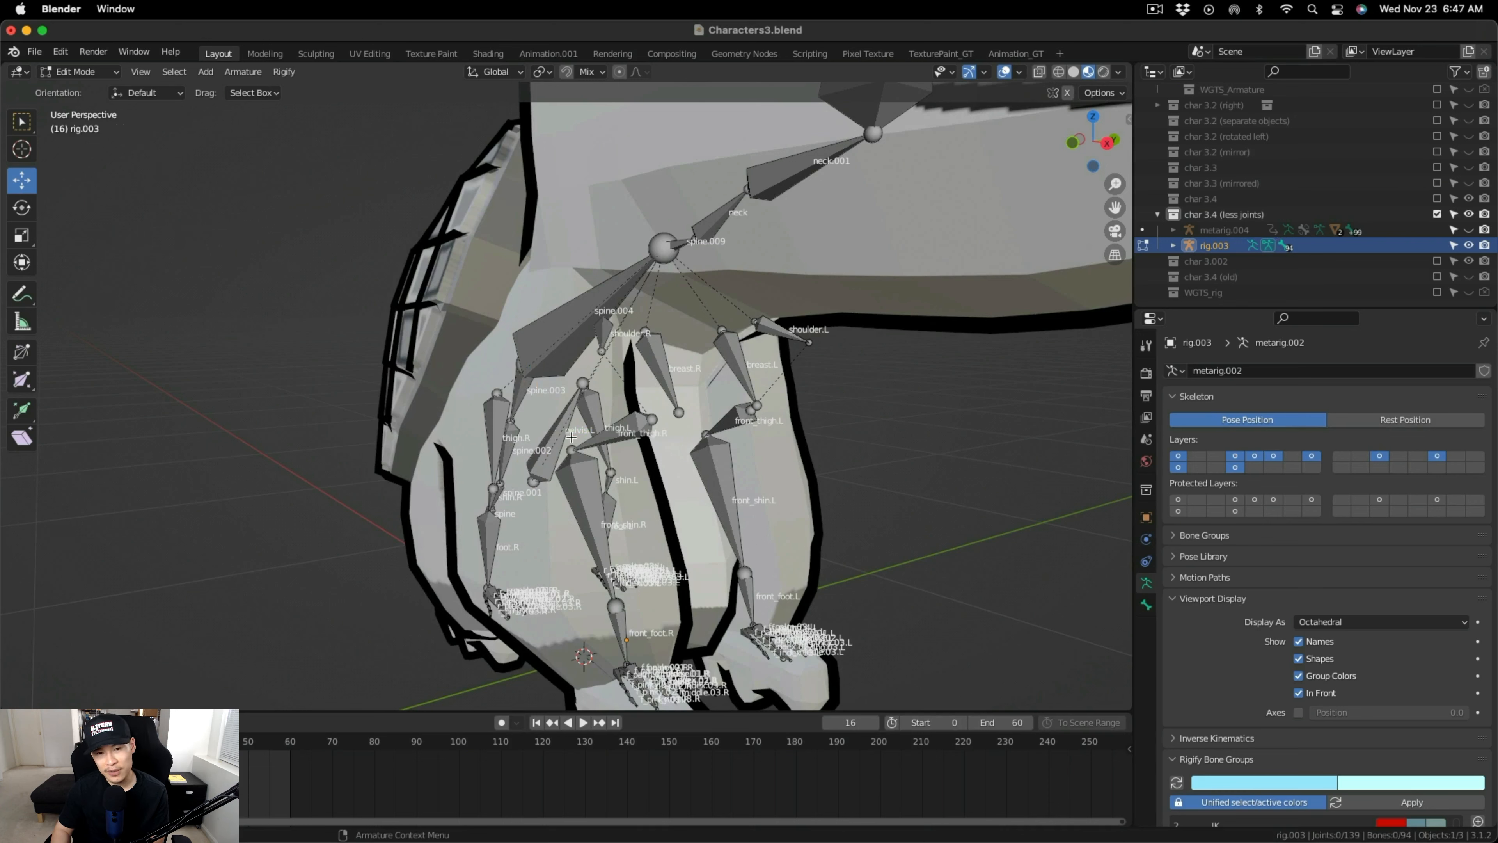
click(571, 437)
key(x)
click(571, 439)
middle_drag(571, 438, 686, 445)
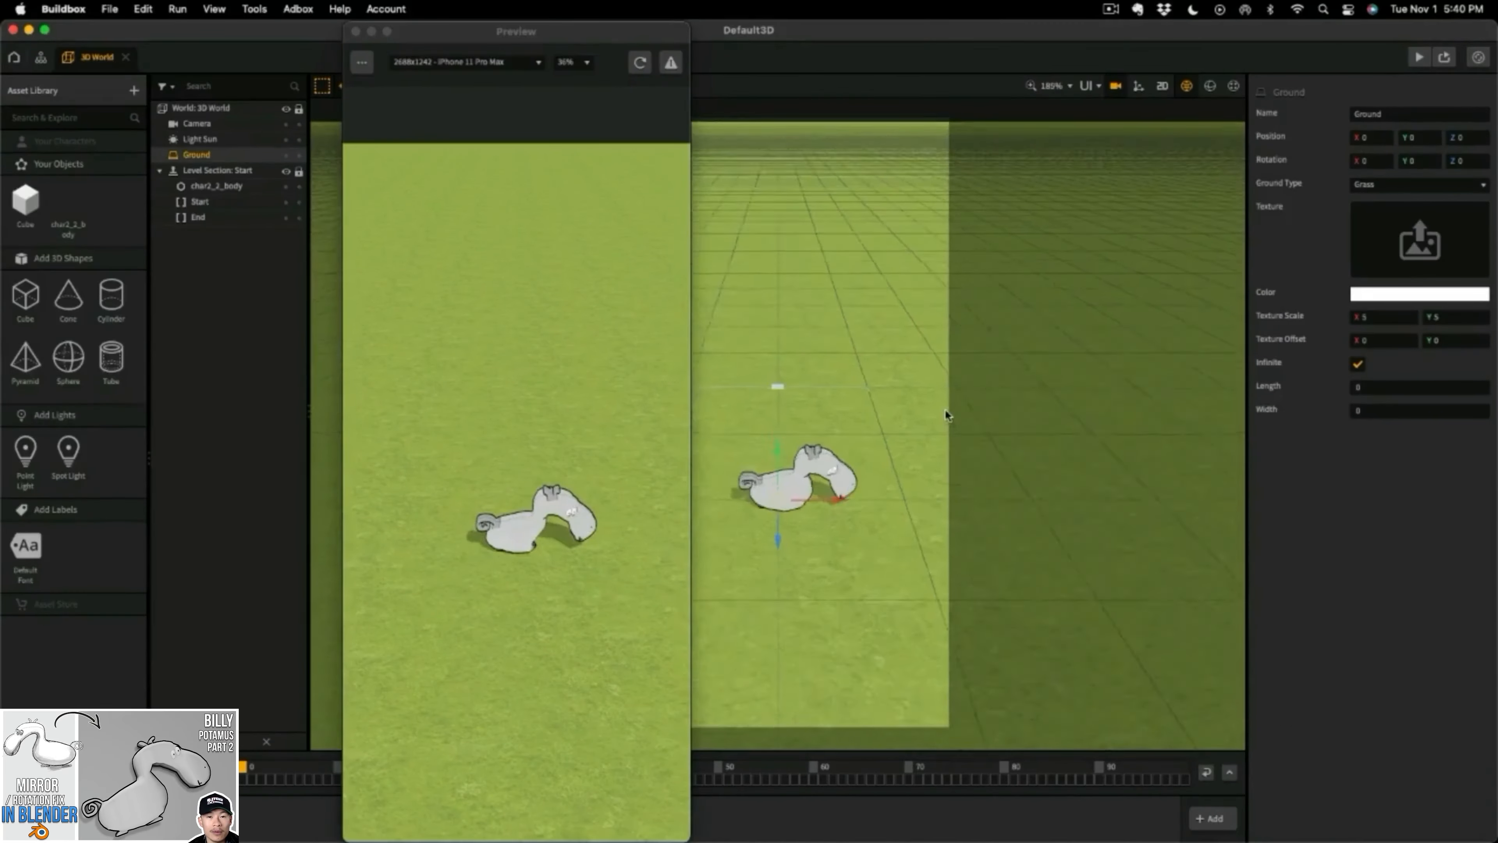
Show the char 2.2 hippo character in material preview shading and play back its walk animation.
right_drag(944, 409, 980, 454)
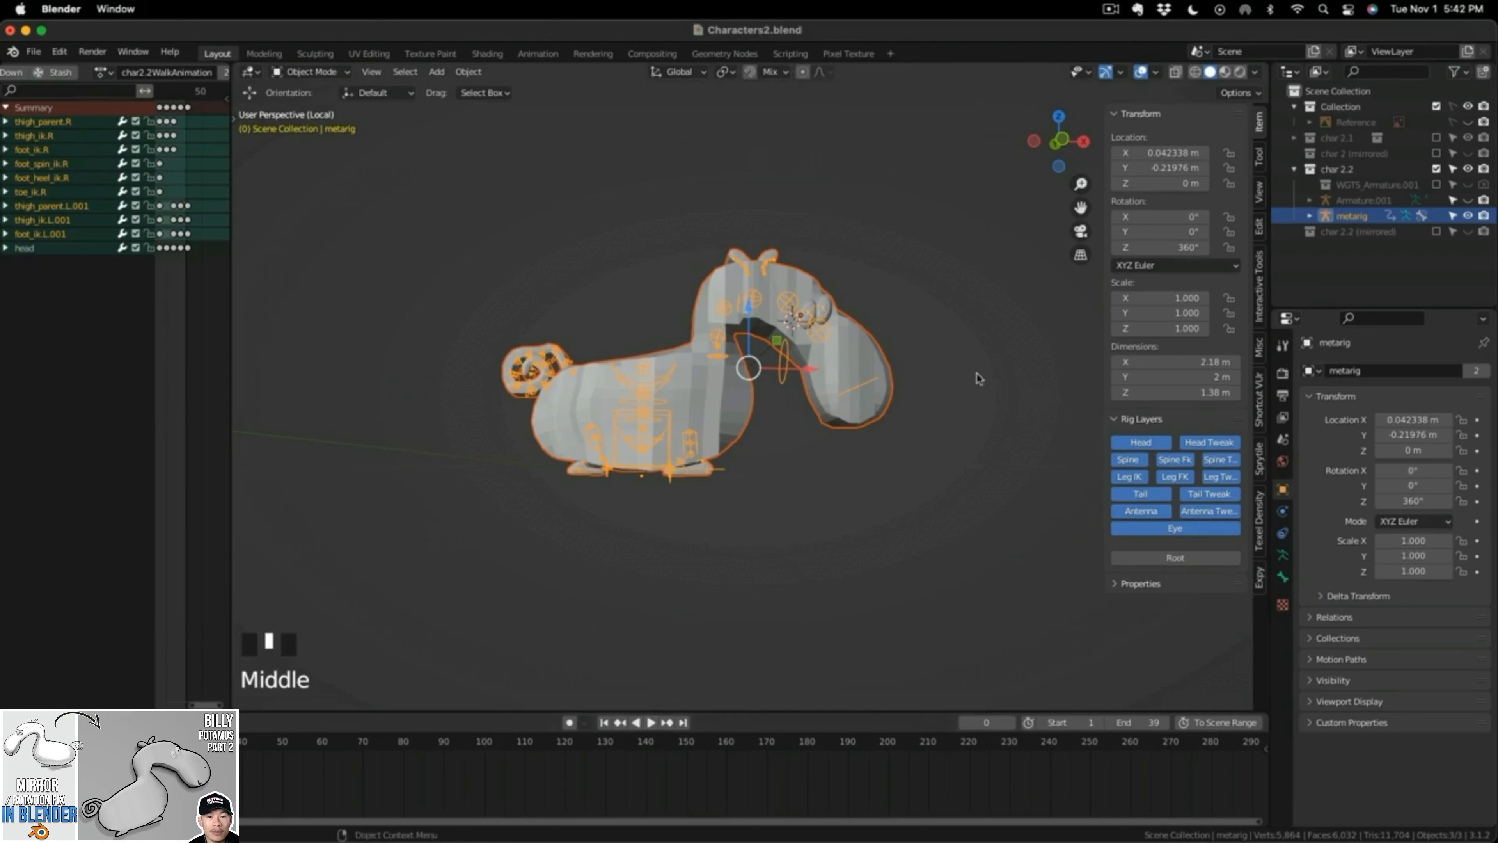
click(1225, 71)
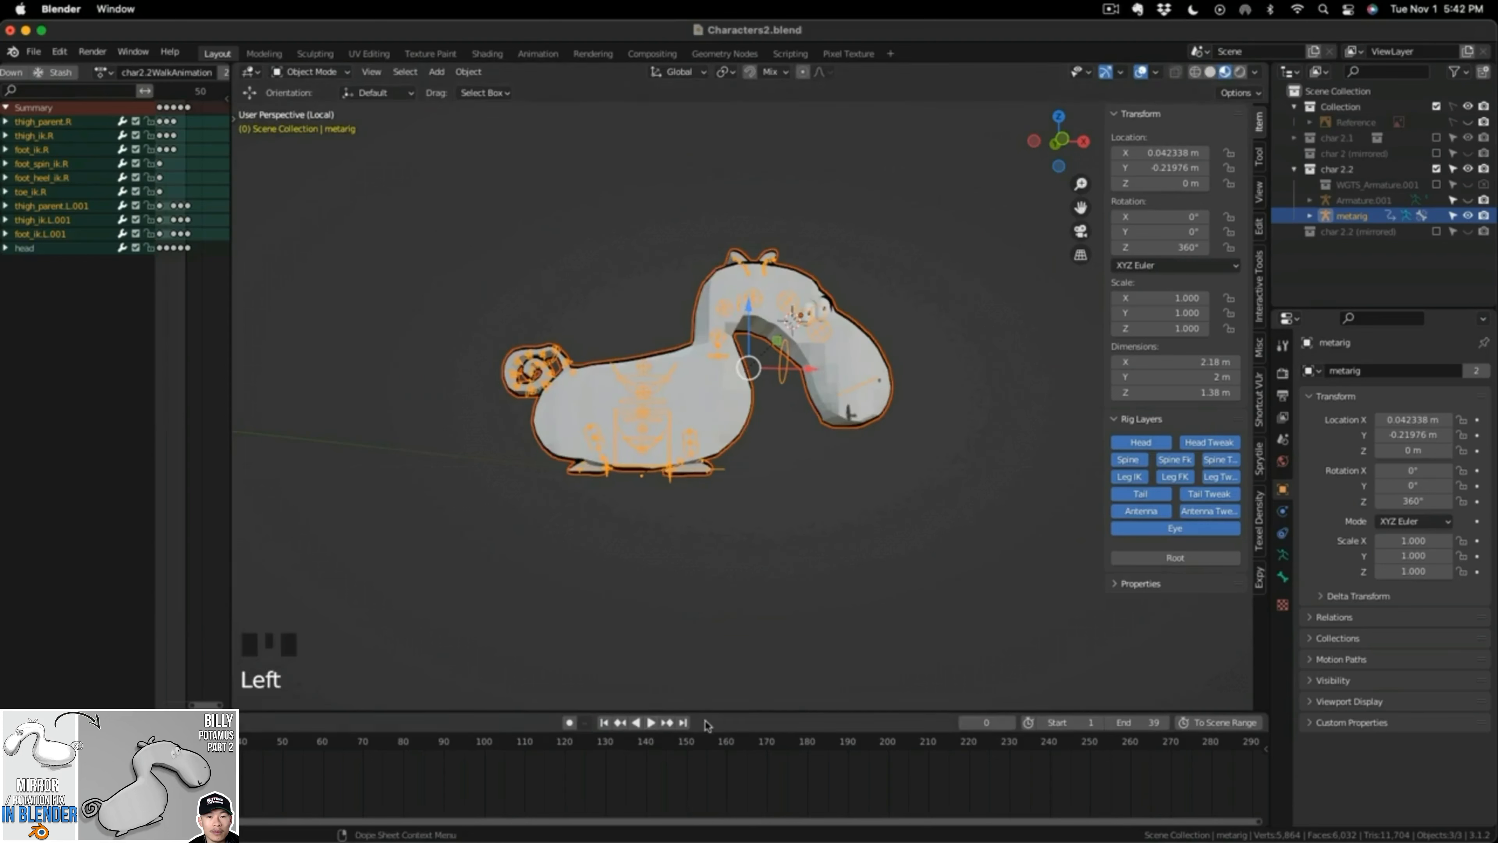
click(652, 727)
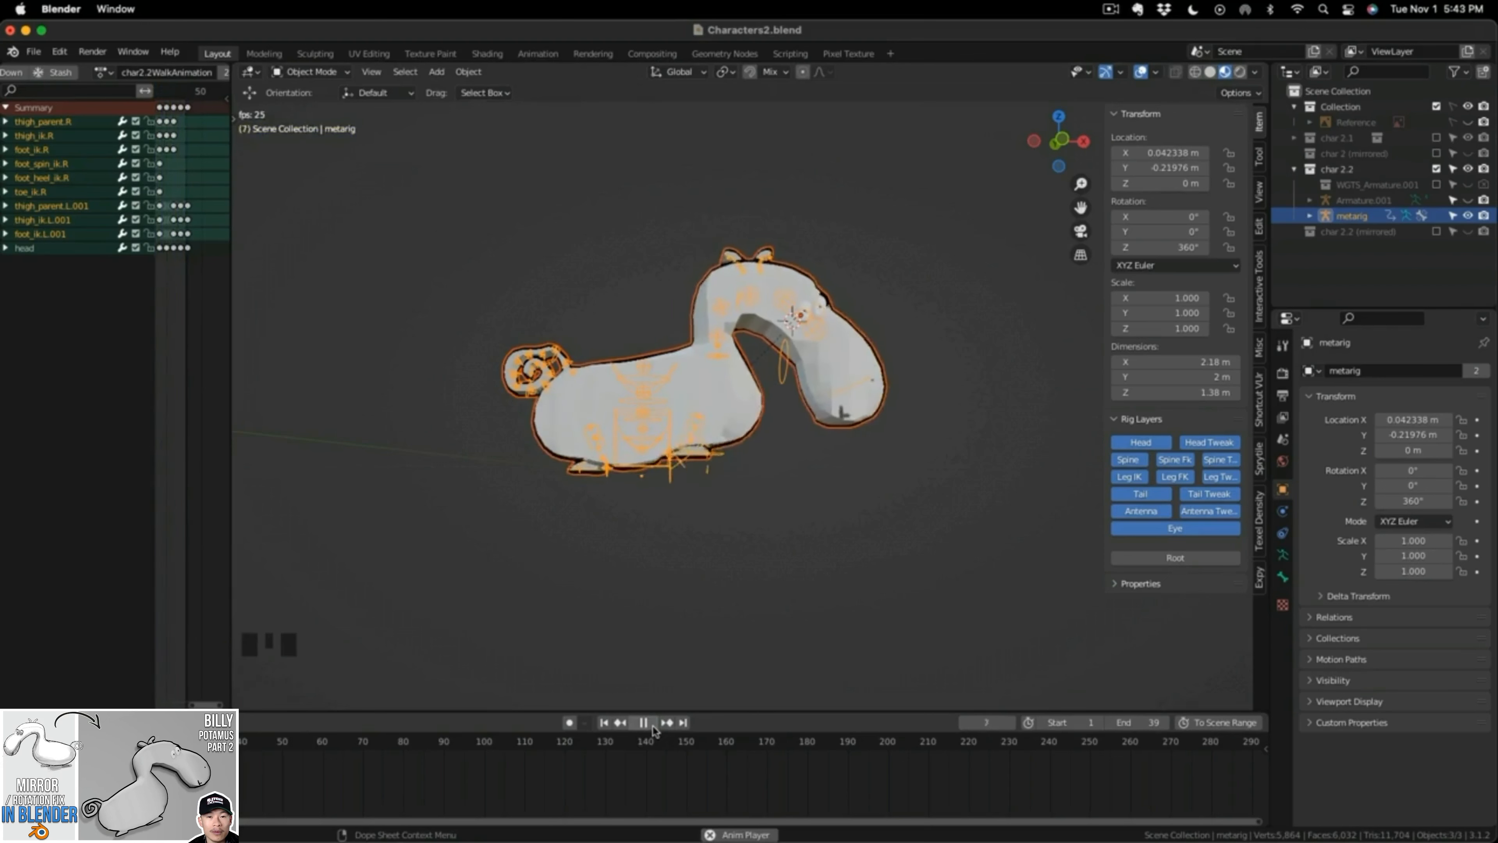
click(652, 727)
click(651, 723)
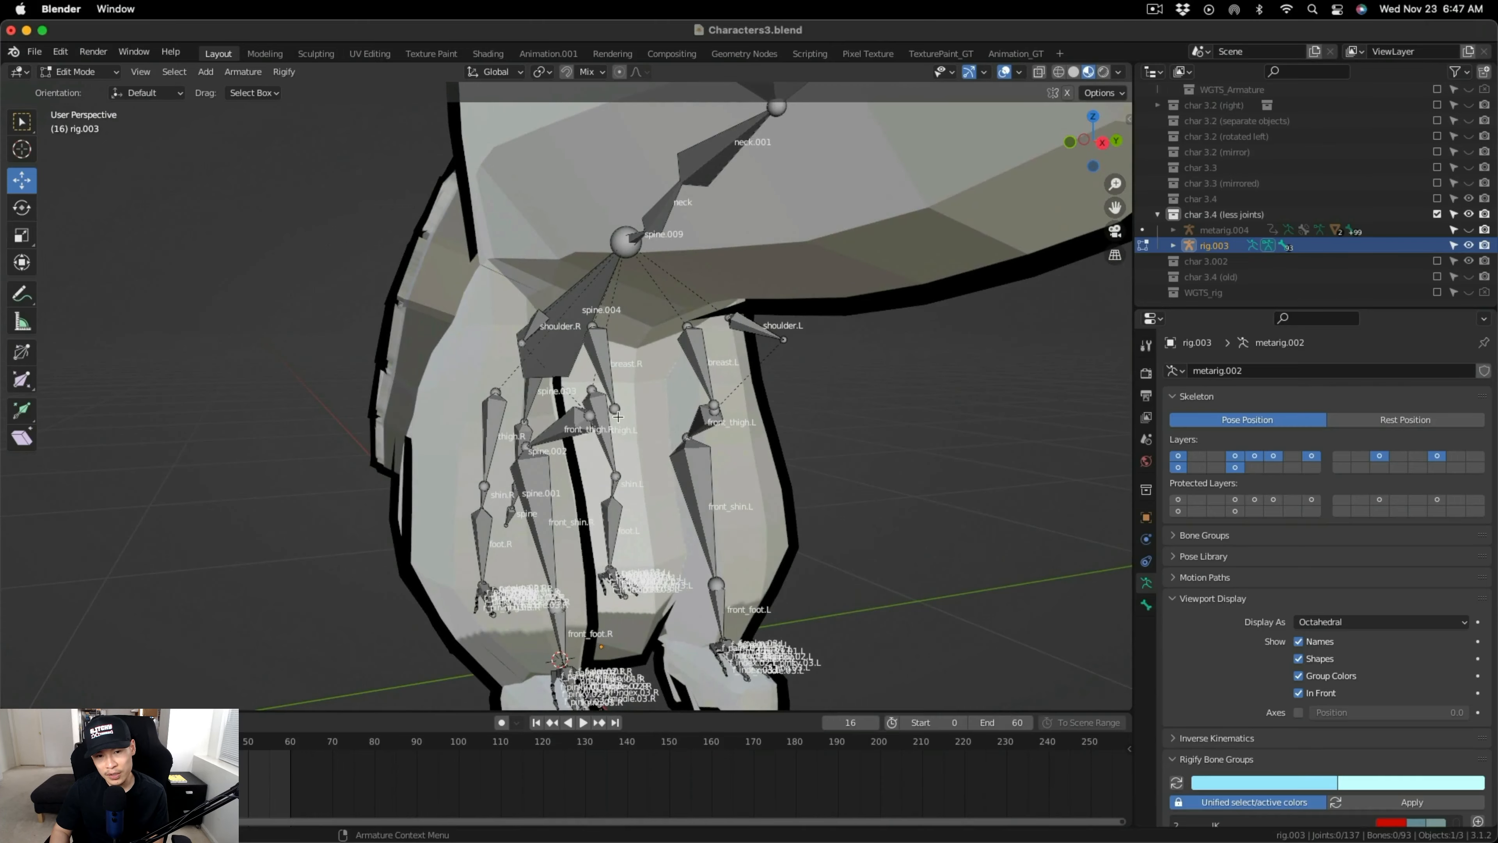
Delete the breast.R and breast.L bones from the rig.003 armature.
middle_drag(648, 448, 696, 392)
click(696, 392)
key(x)
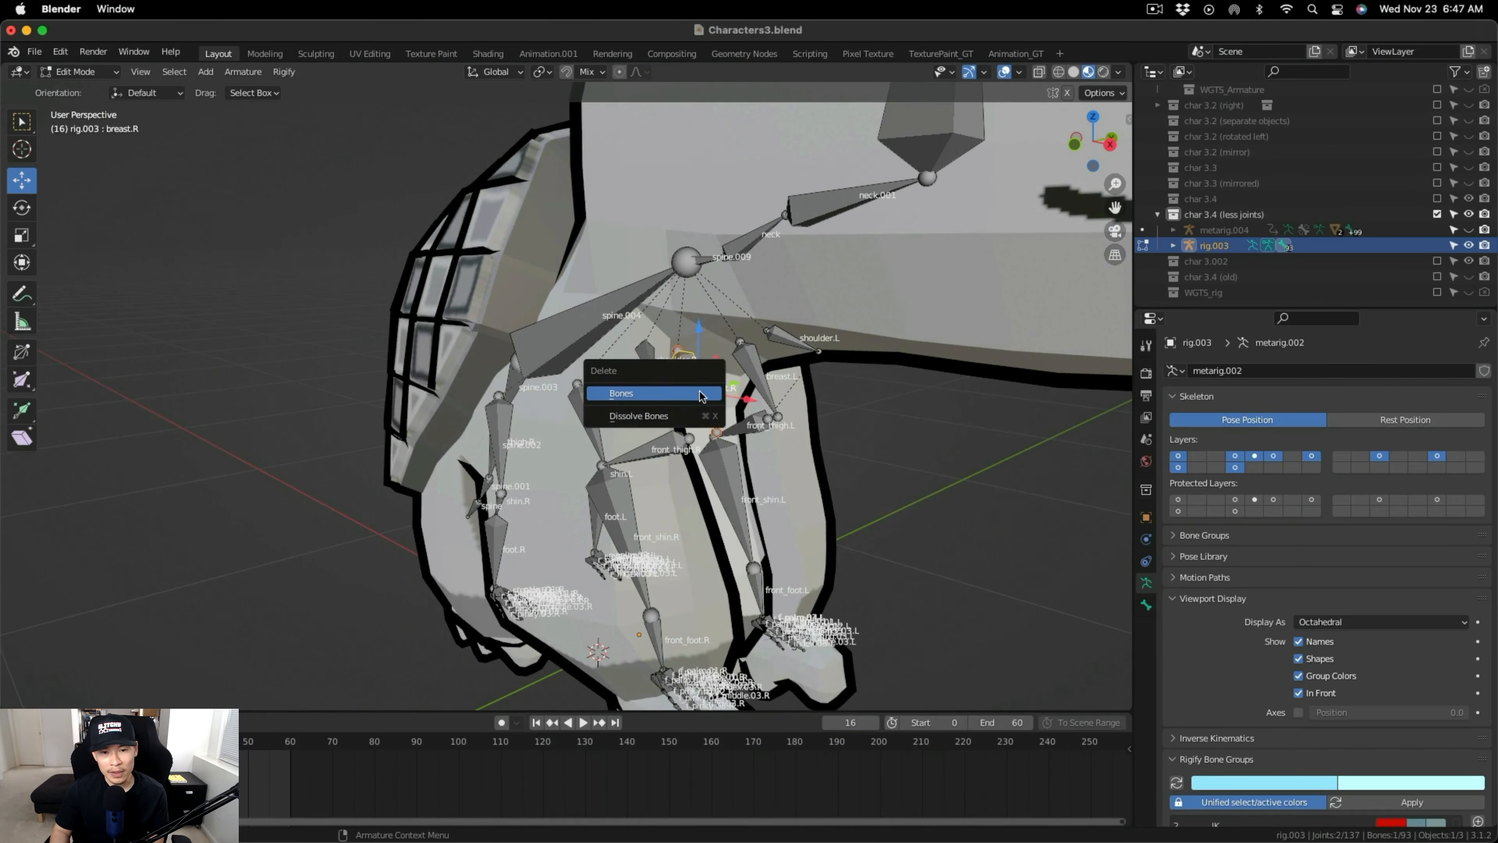
click(695, 391)
click(750, 373)
key(x)
click(735, 380)
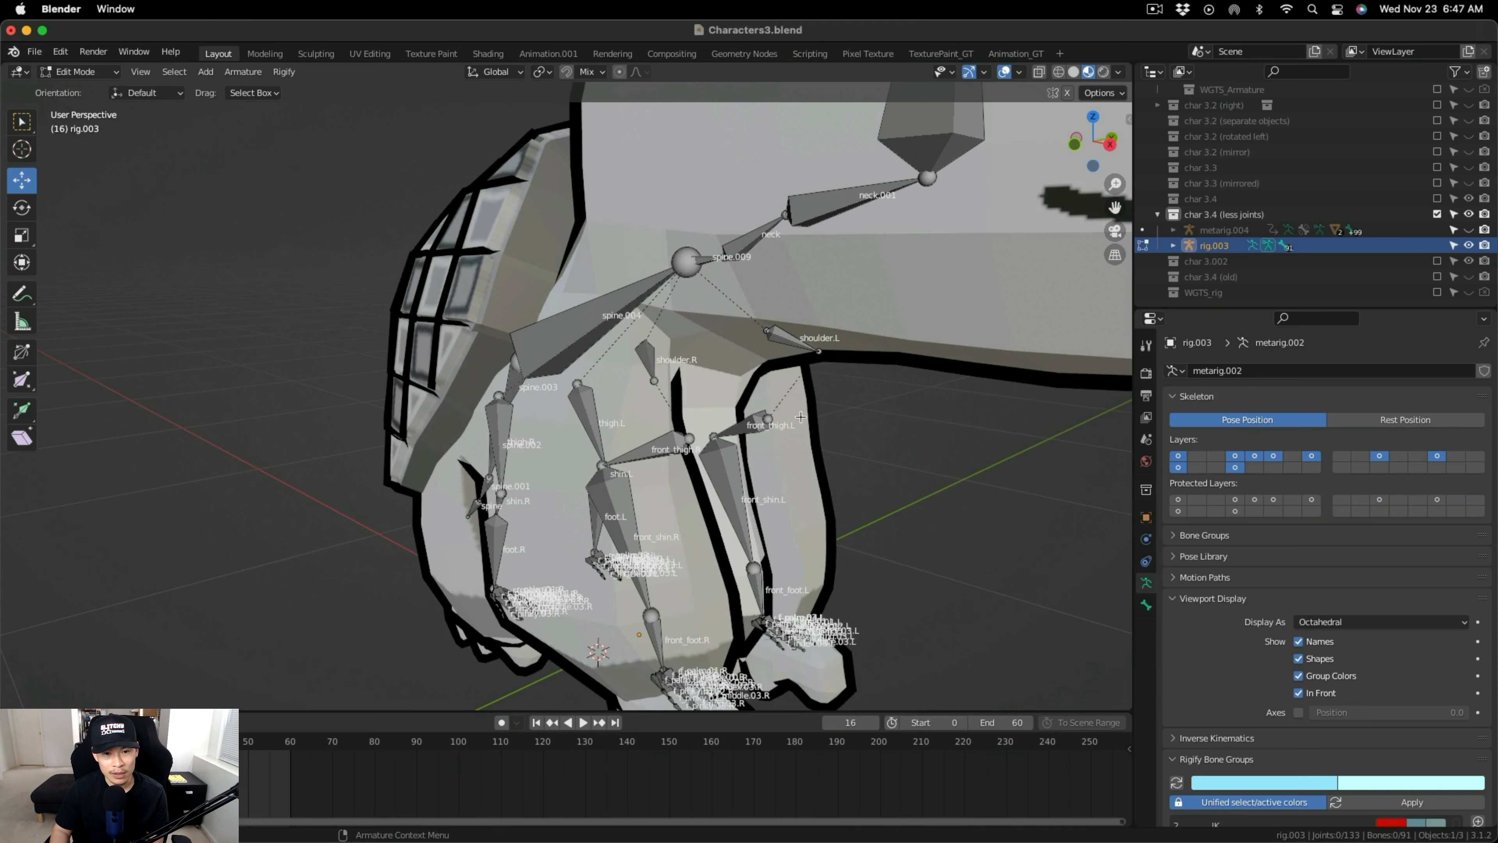
Delete the shoulder.R and shoulder.L bones above the front legs.
middle_drag(735, 380, 871, 357)
click(732, 331)
key(x)
click(729, 337)
click(748, 335)
key(x)
click(757, 339)
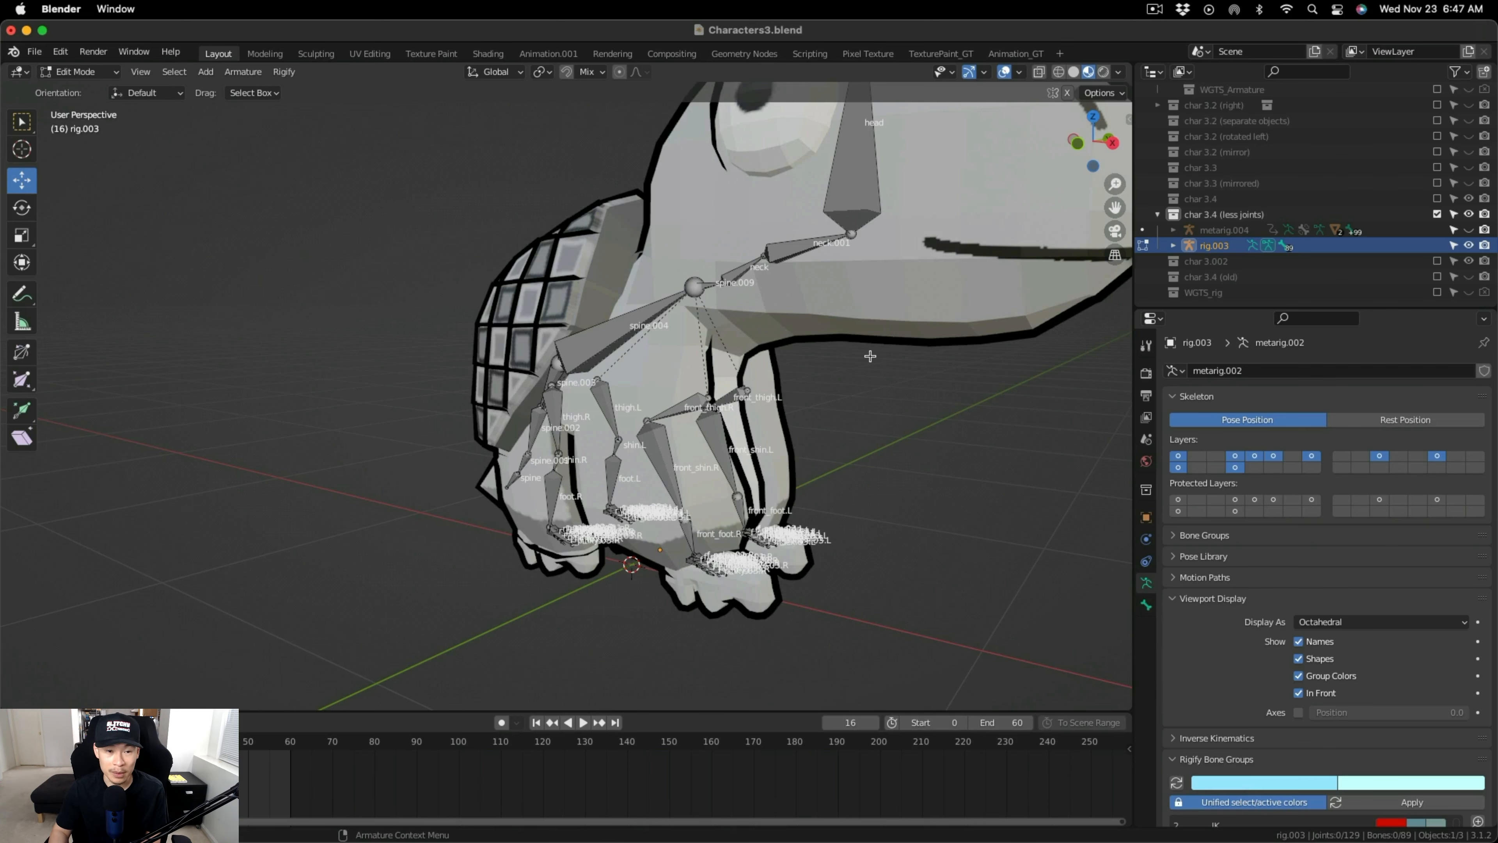
middle_drag(870, 356, 799, 344)
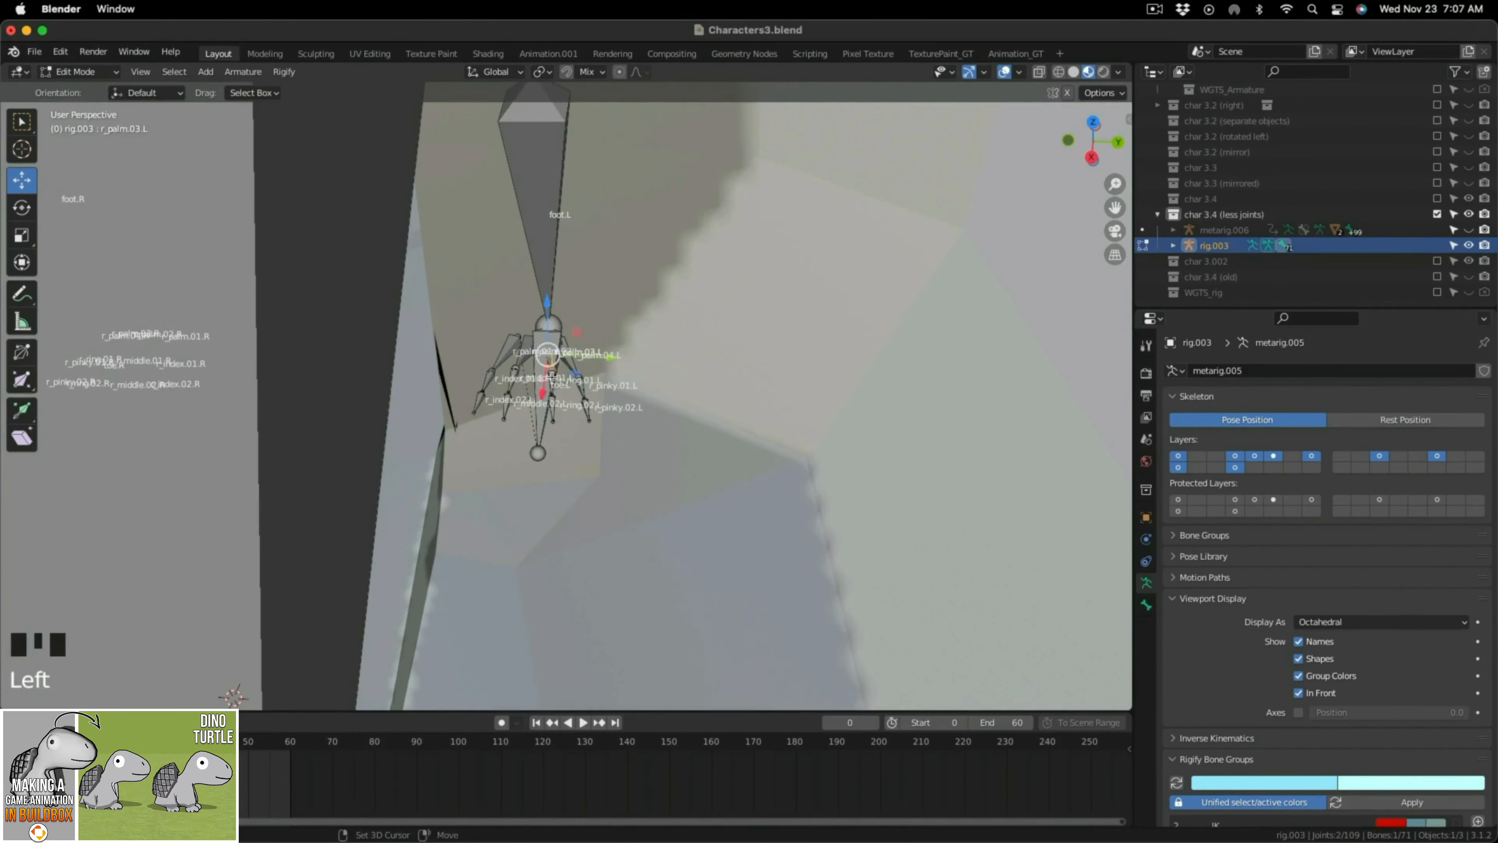
Remove the middle and ring toe bones with palm bones 02 and 03 from the left back foot.
shift+click(511, 389)
scroll(512, 389, up, 3)
shift+middle_drag(512, 389, 669, 551)
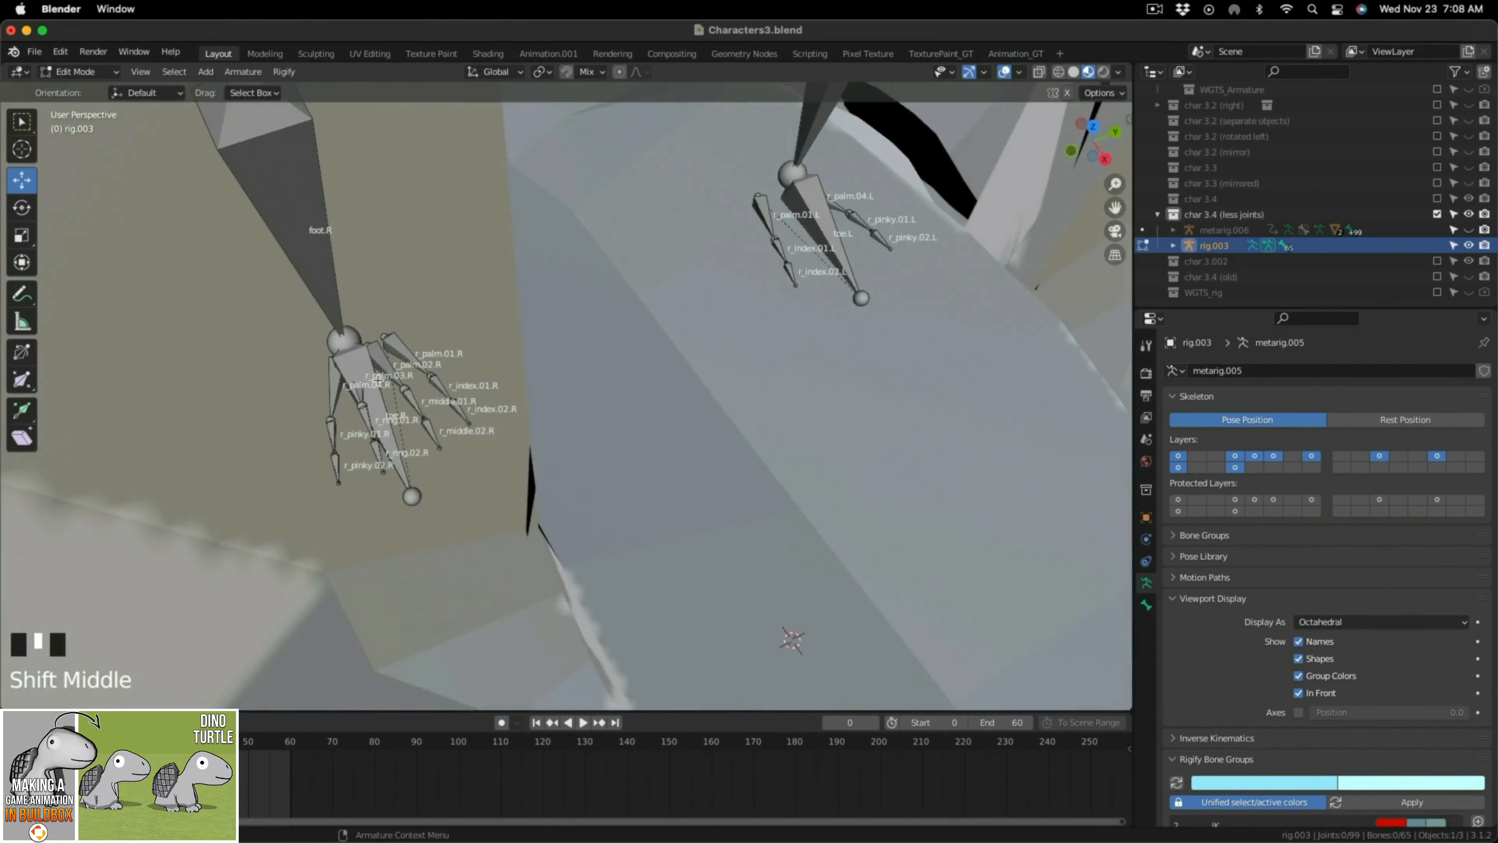
shift+click(562, 423)
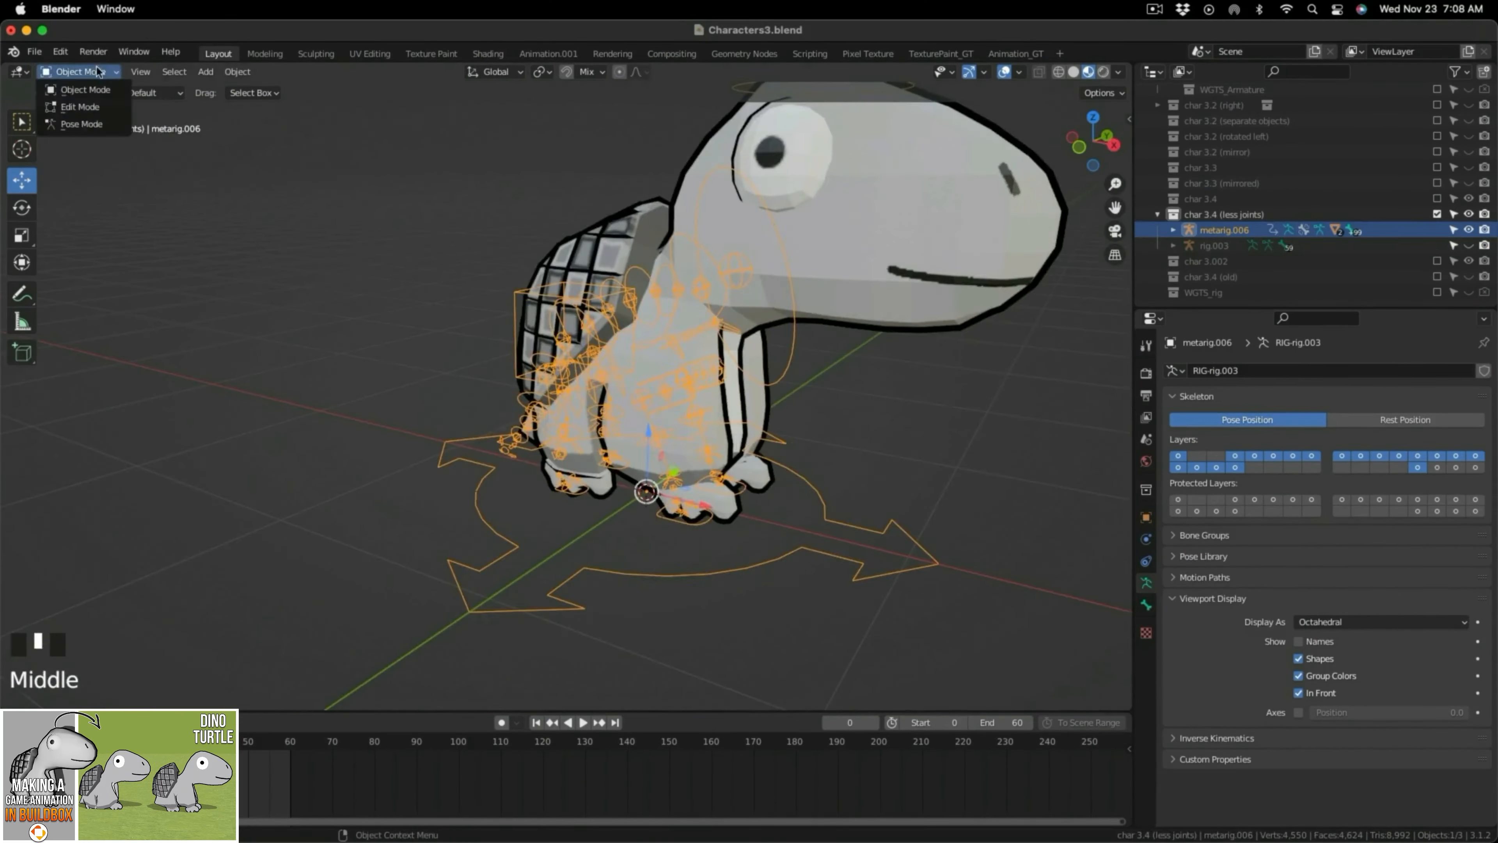
Switch to Buildbox and import the char3_4 animated fixed-joints FBX from the Characters 3 folder into the 3D world.
shift+middle_drag(589, 354, 607, 360)
key(ctrl+Up)
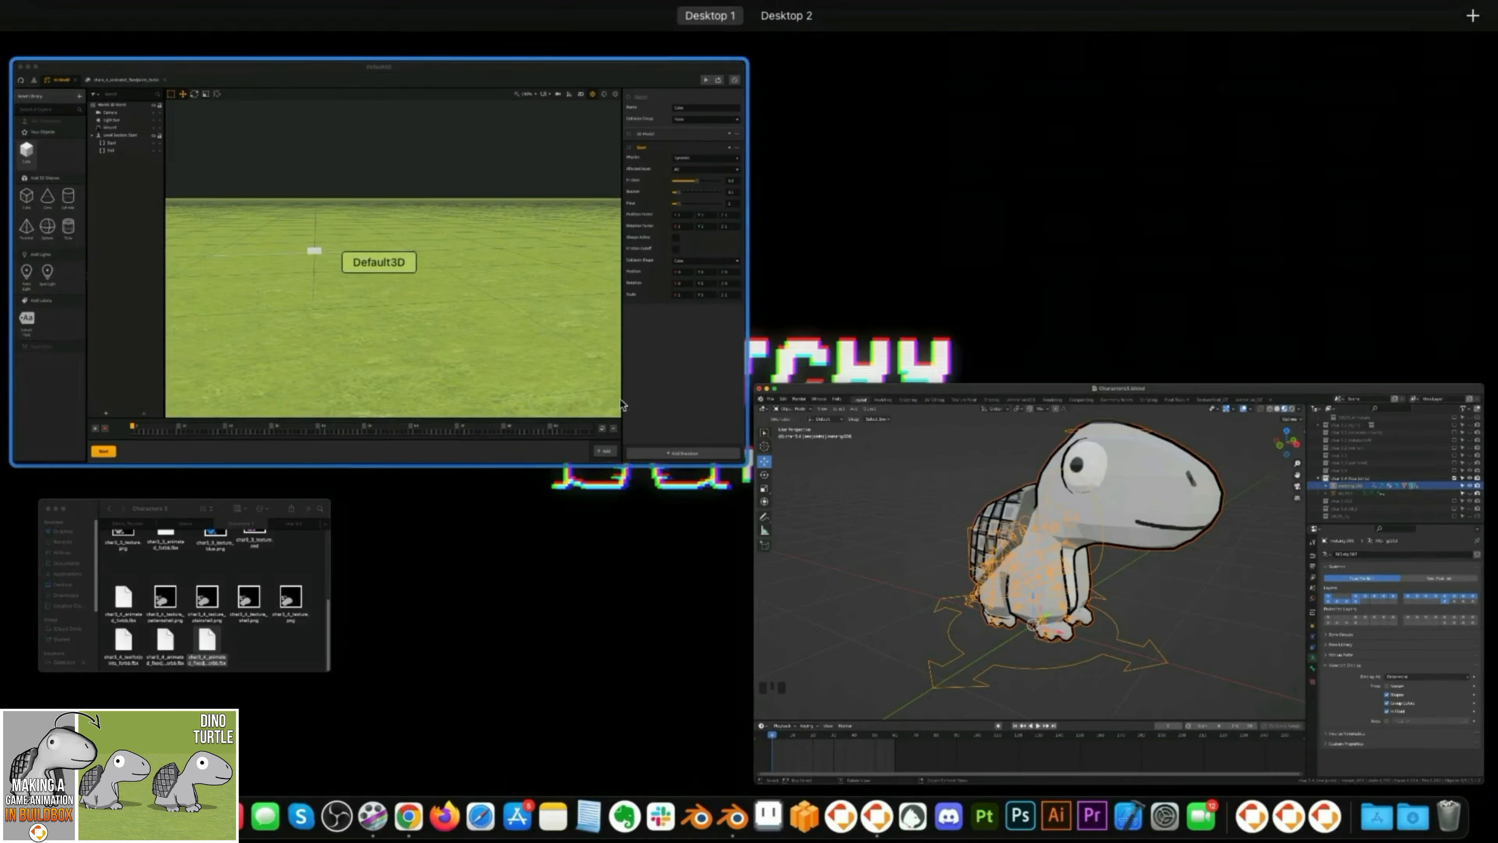
click(508, 334)
key(ctrl+Up)
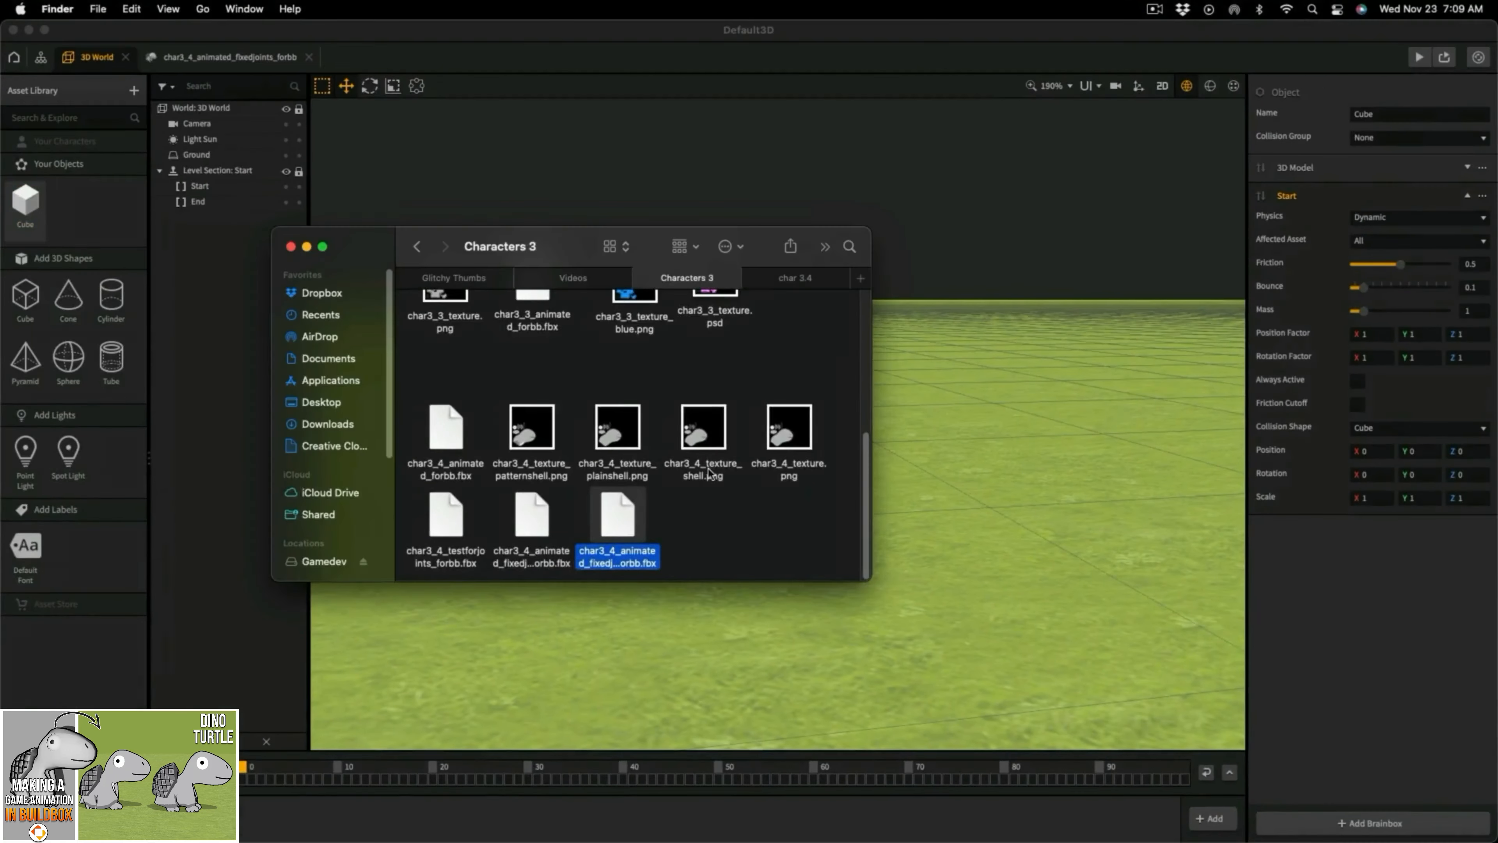
drag(635, 552, 781, 416)
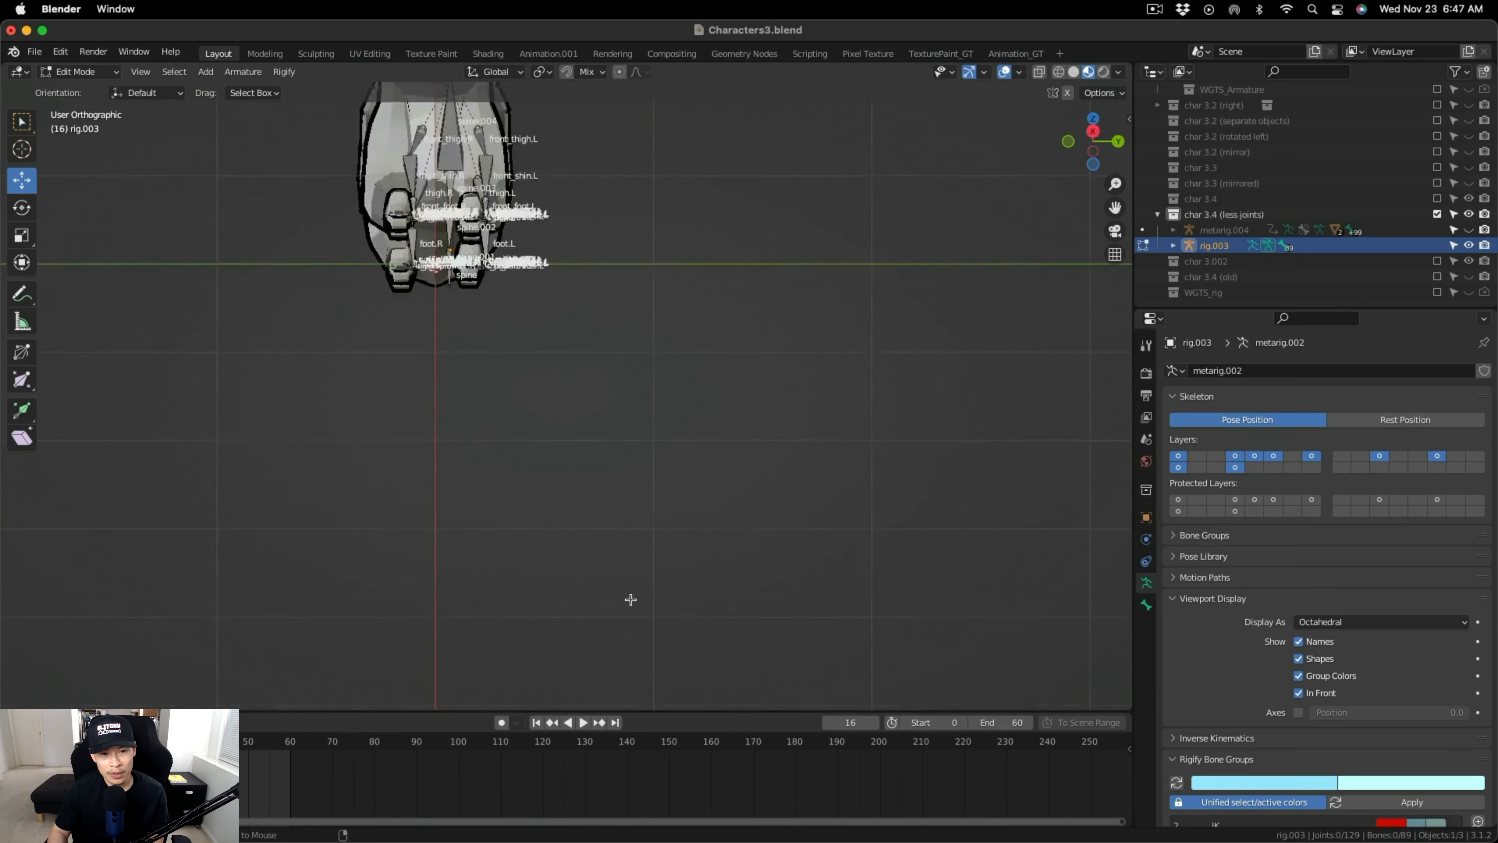
In Right Orthographic view, move the rig.003 armature about -0.067 m along Y to centre it on the turtle, and re-enter Edit Mode.
key(KP_3)
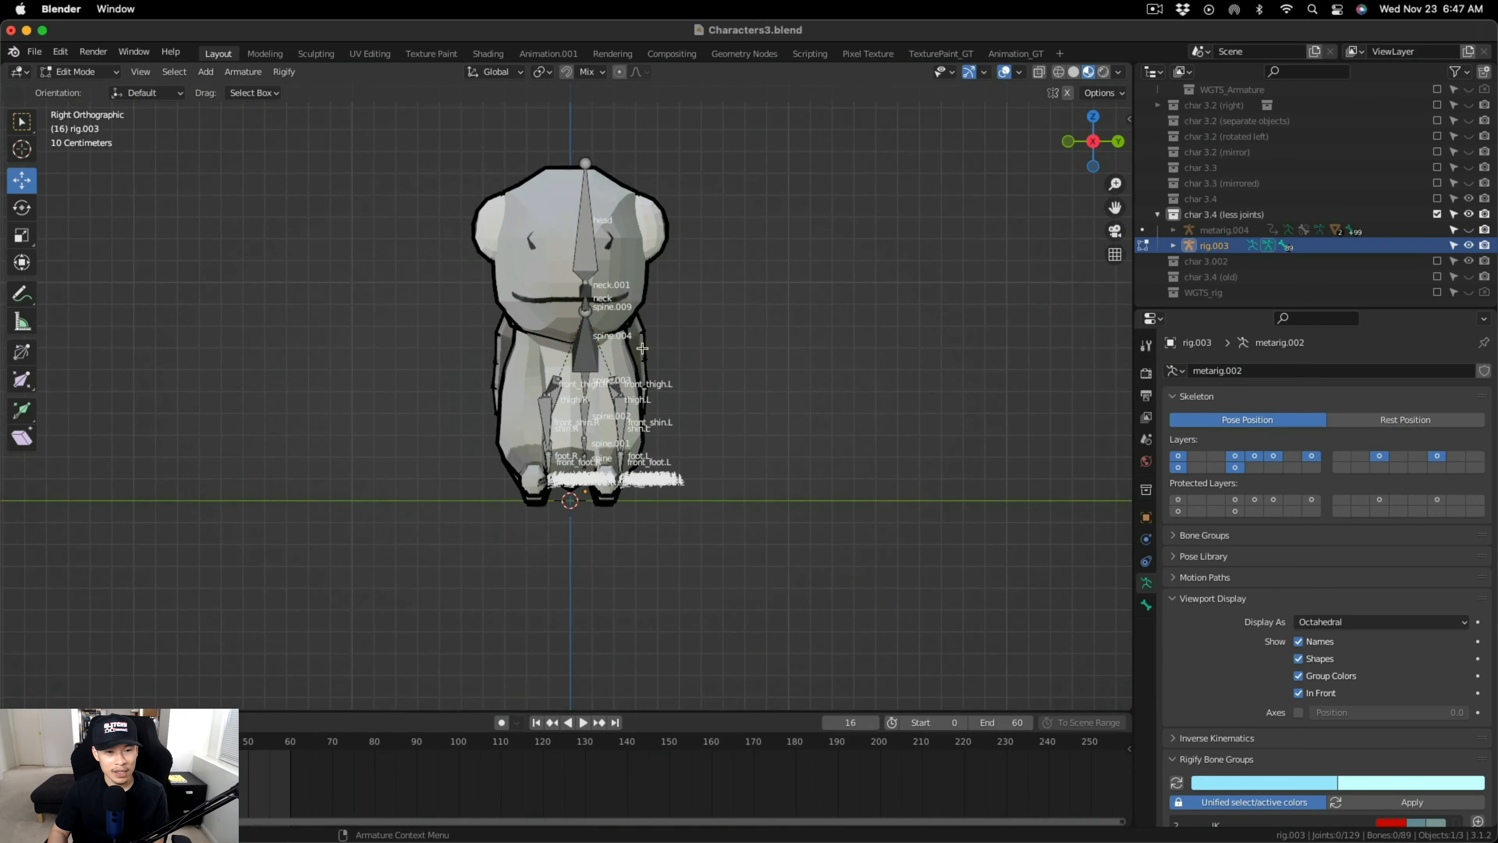
scroll(642, 348, up, 2)
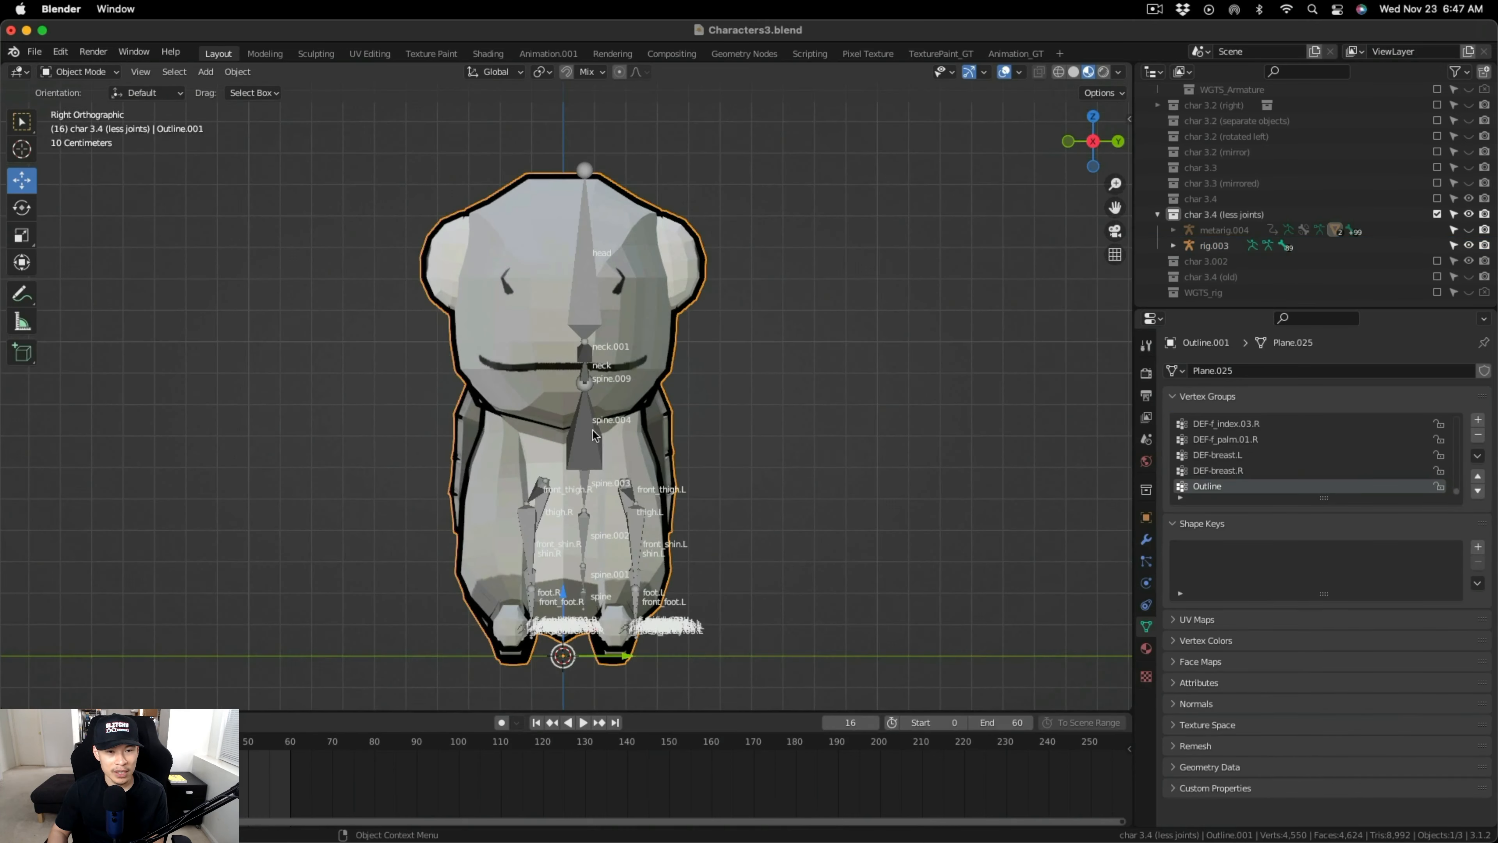
click(598, 450)
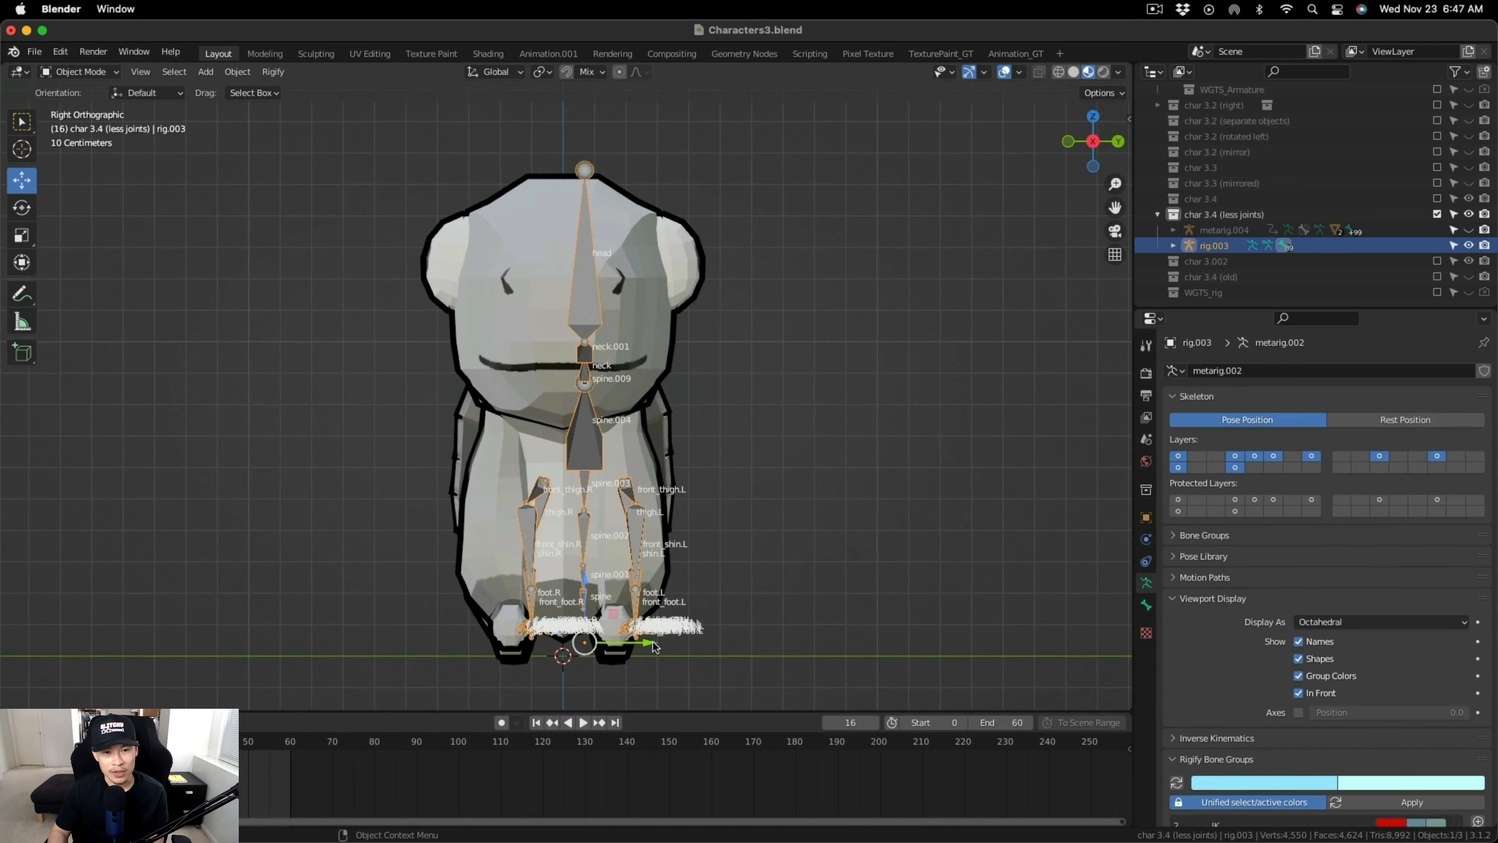
drag(653, 646, 628, 643)
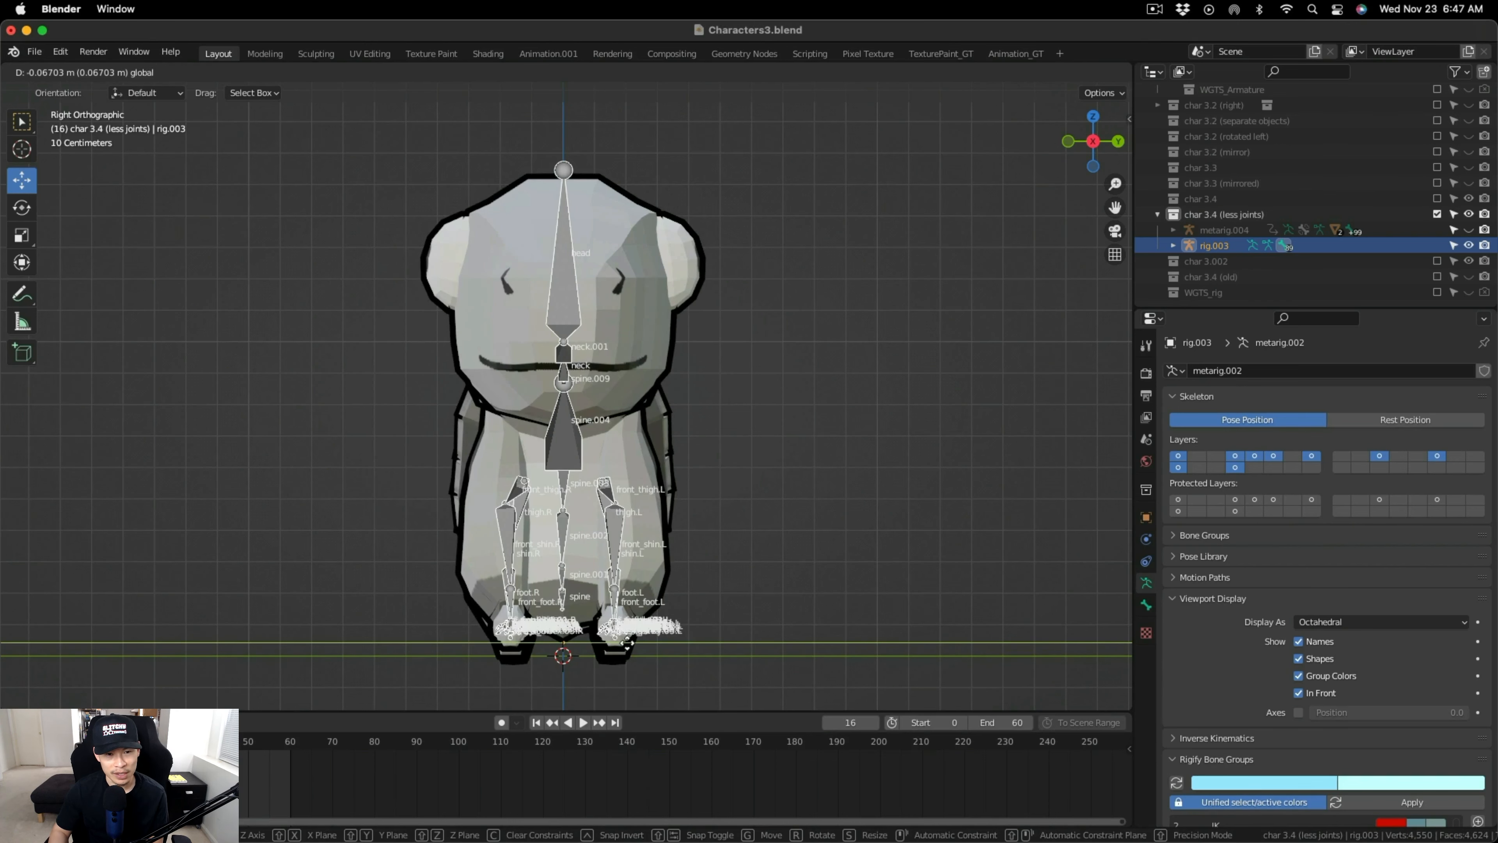
drag(628, 643, 628, 642)
key(Tab)
middle_drag(628, 643, 723, 280)
scroll(609, 479, up, 3)
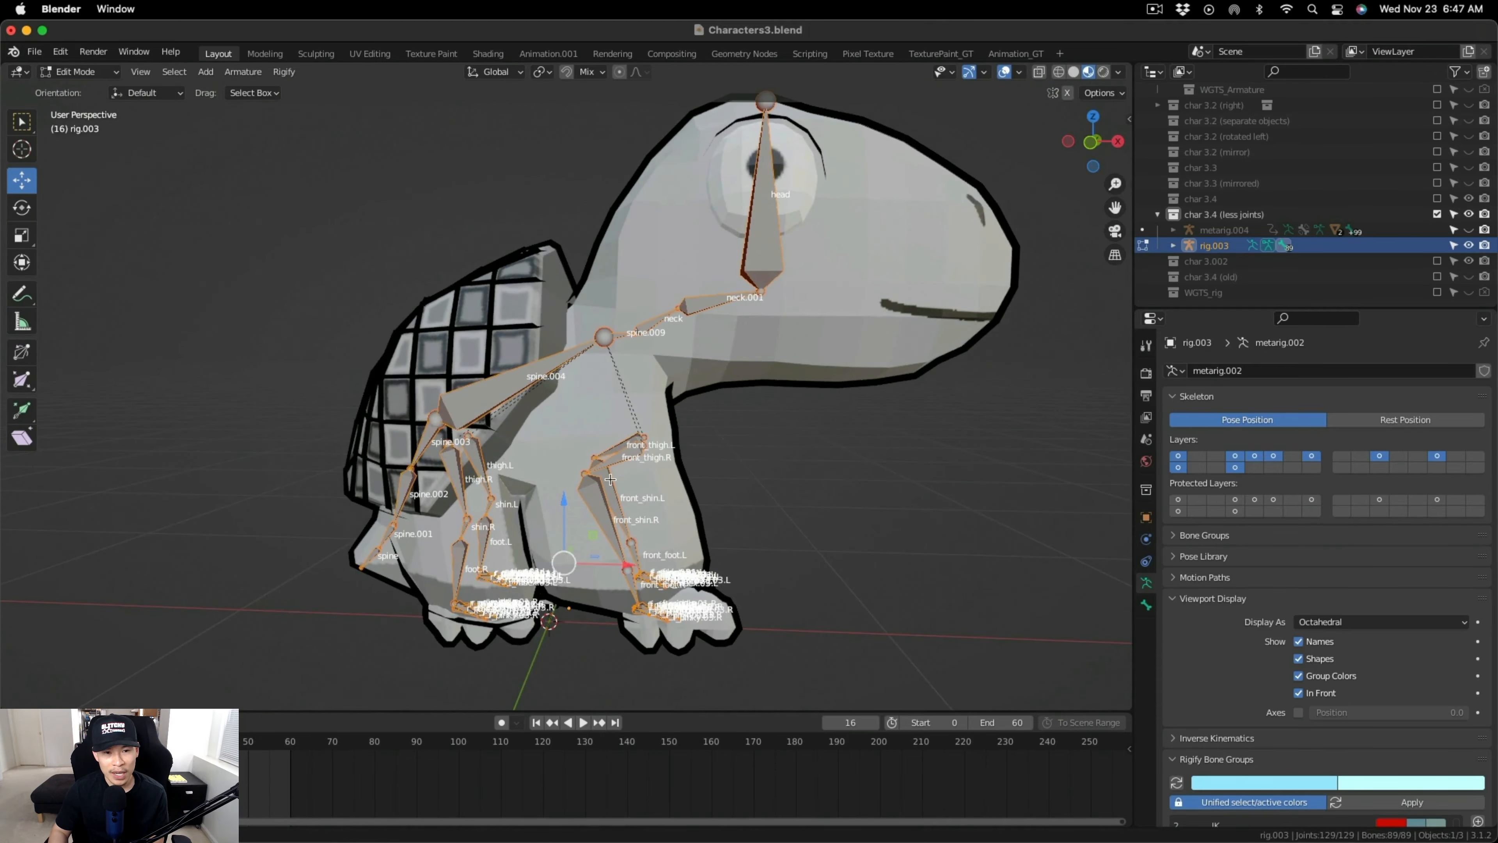
middle_drag(609, 479, 628, 472)
Return rig.003 to Object Mode and locate the Re-Generate Rig option in its Rigify Generation settings.
scroll(1335, 607, down, 5)
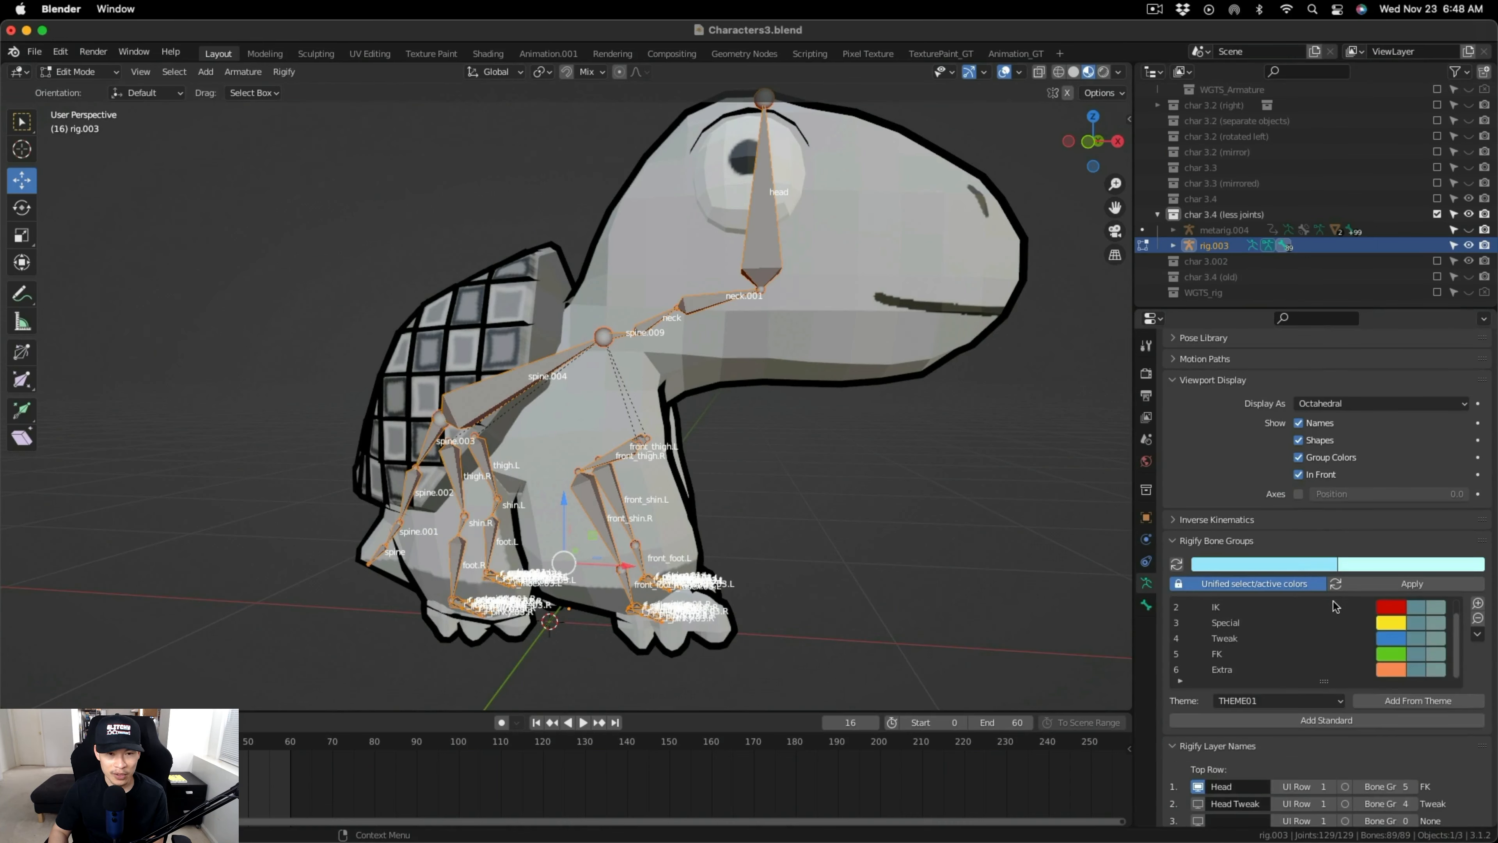
scroll(1336, 607, down, 5)
key(Tab)
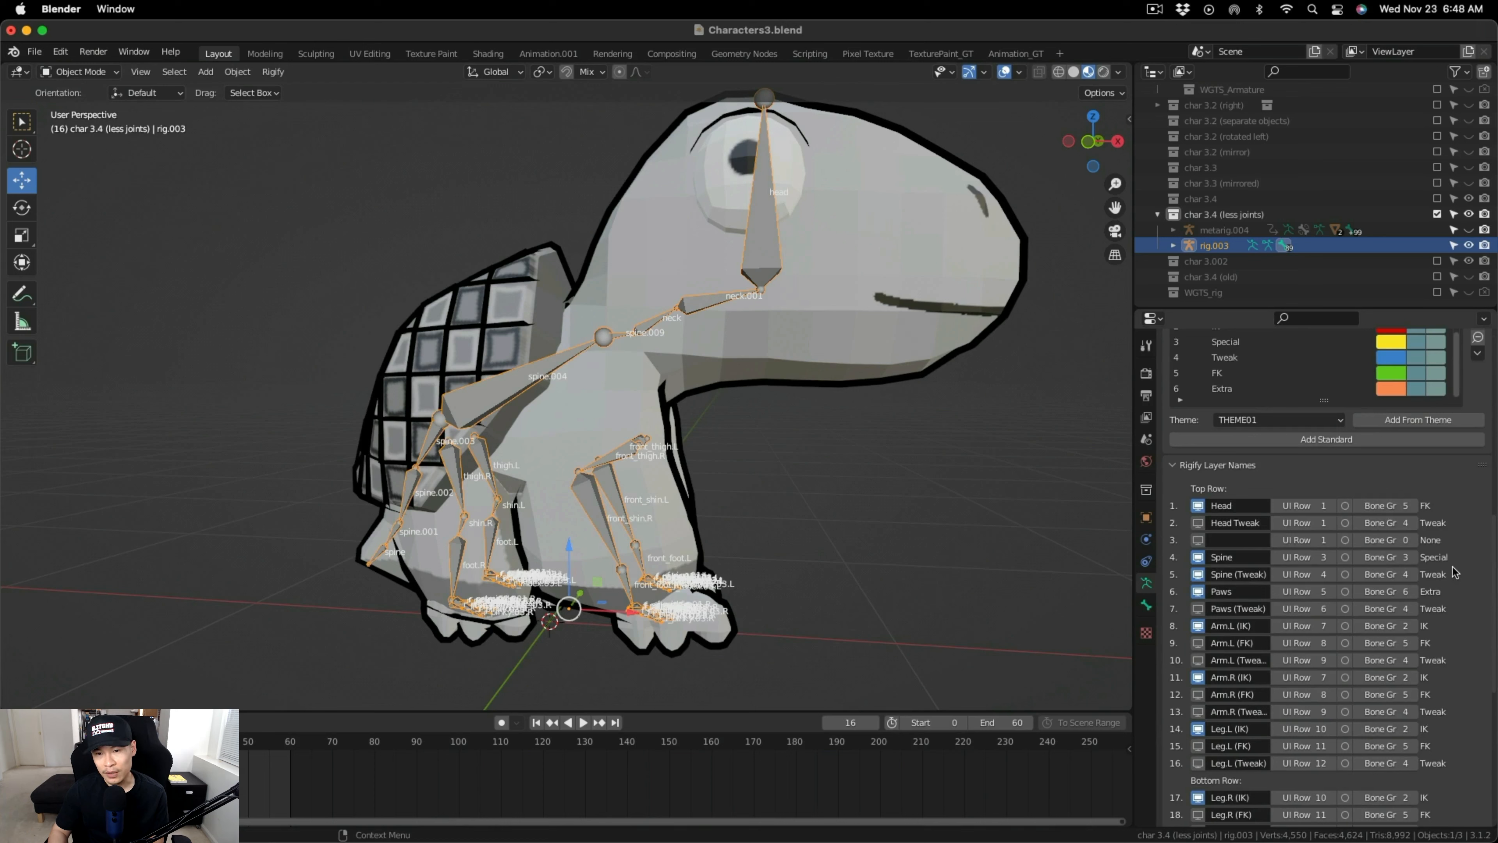
scroll(1454, 573, down, 8)
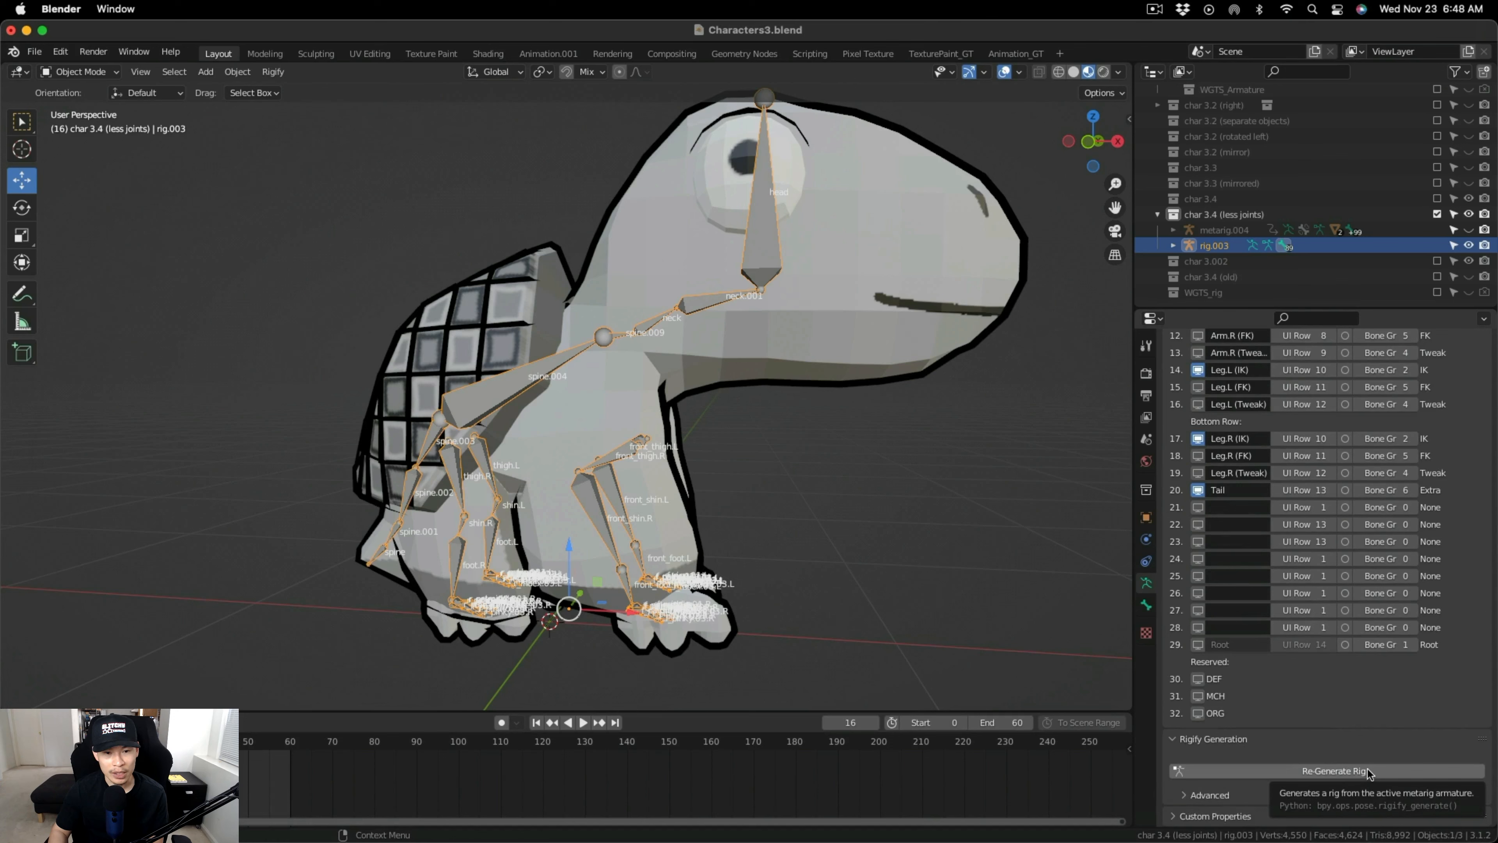
Switch the viewport to solid shading with Studio lighting for a close view of the turtle's feet.
scroll(625, 620, up, 4)
shift+middle_drag(737, 685, 637, 472)
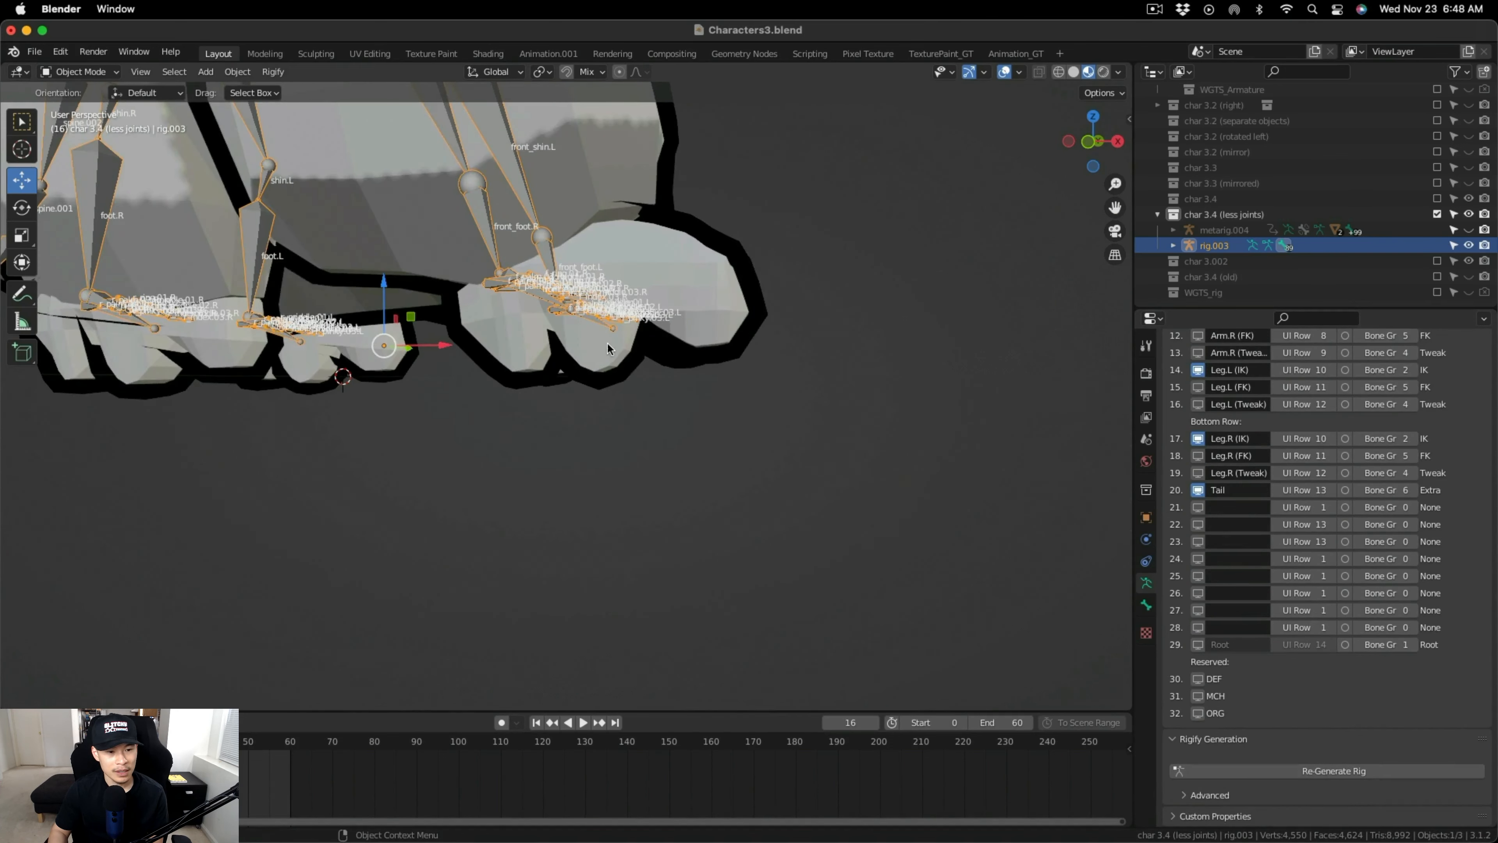
middle_drag(608, 342, 579, 432)
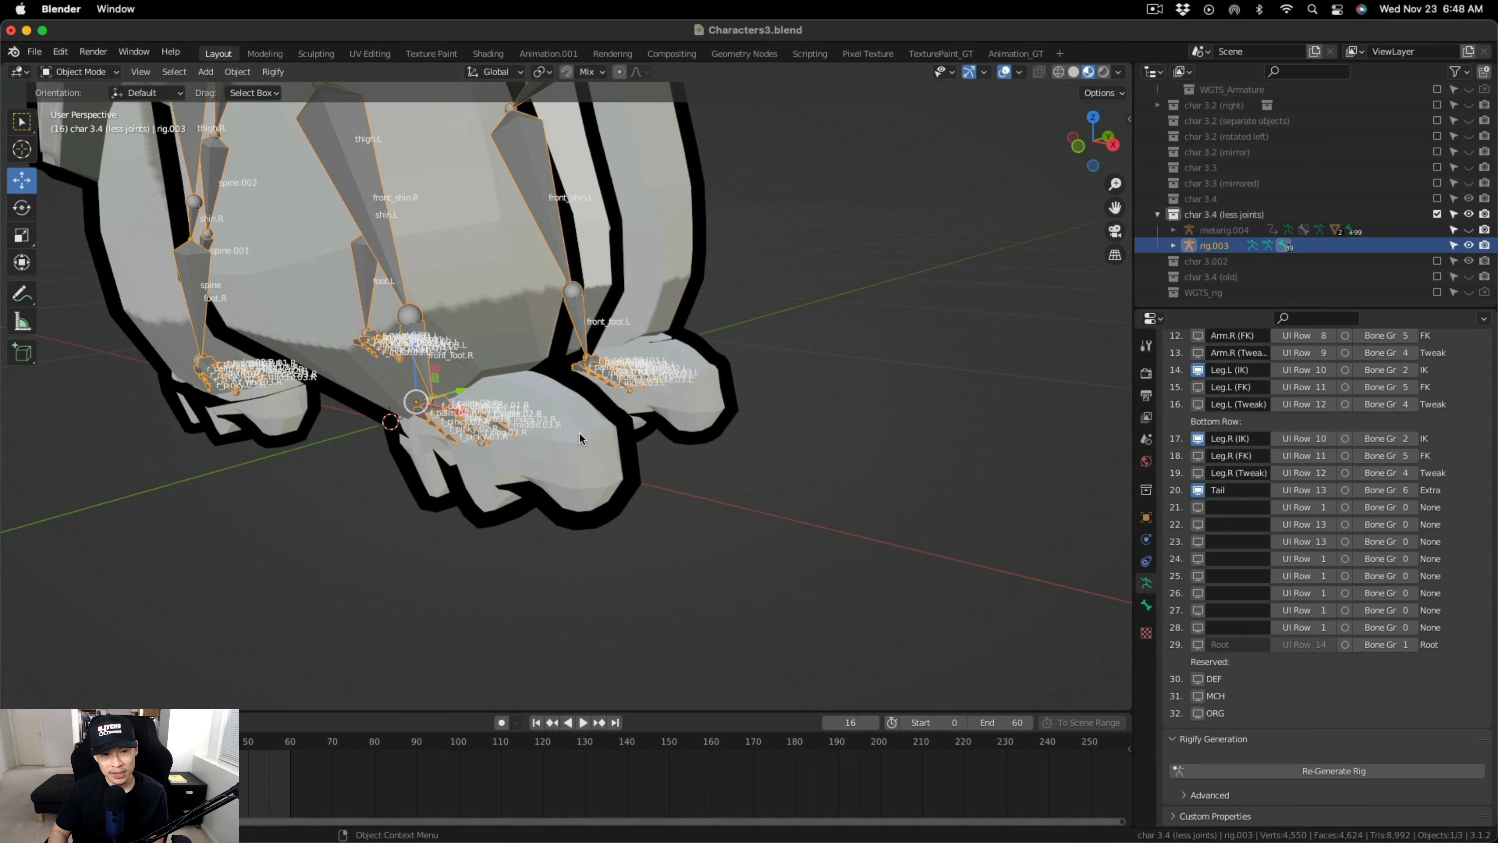
click(1118, 71)
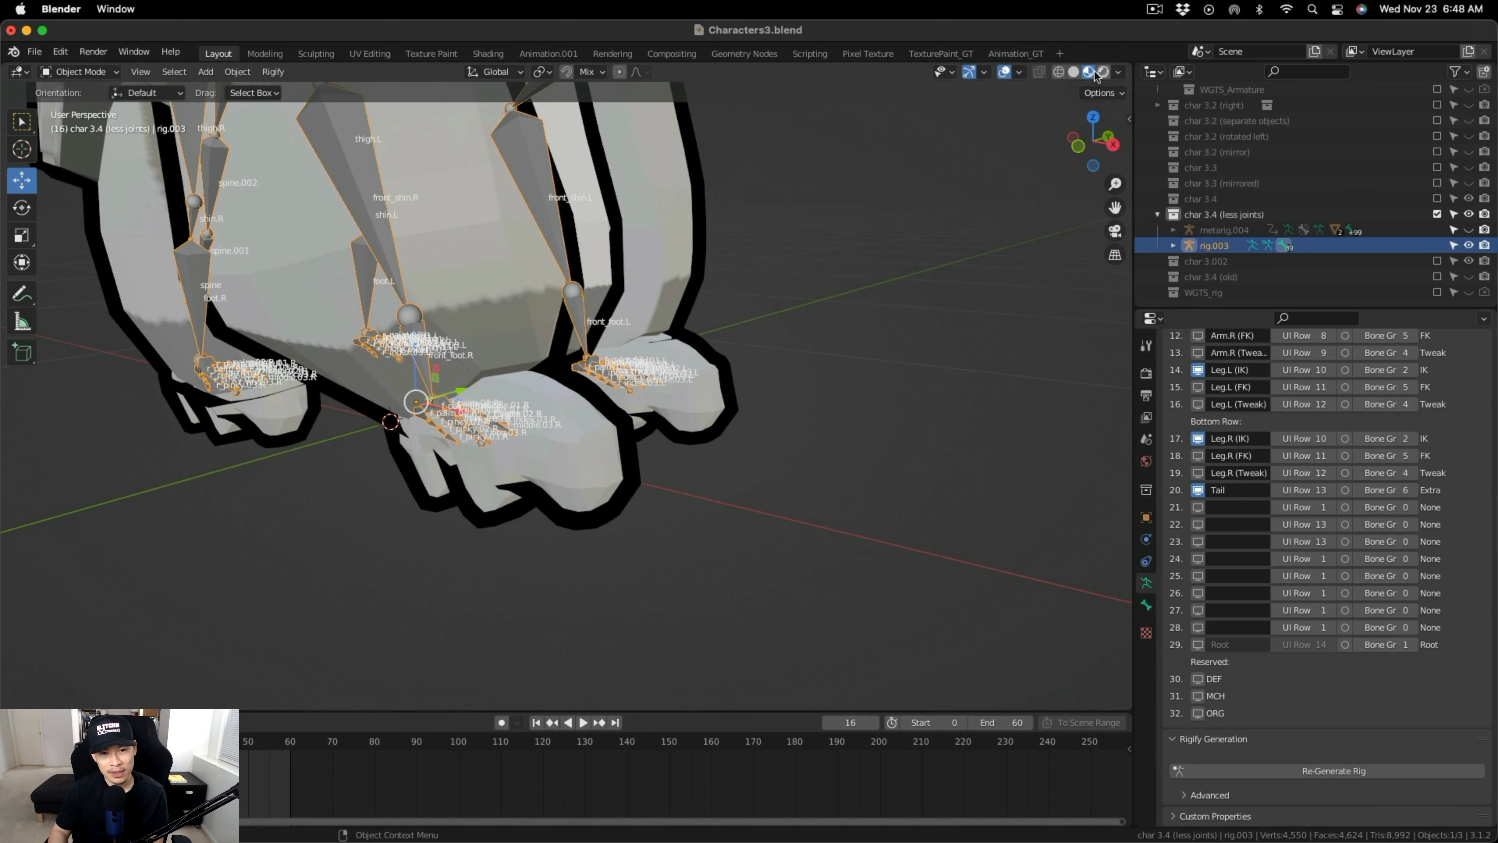
click(1073, 72)
click(1118, 72)
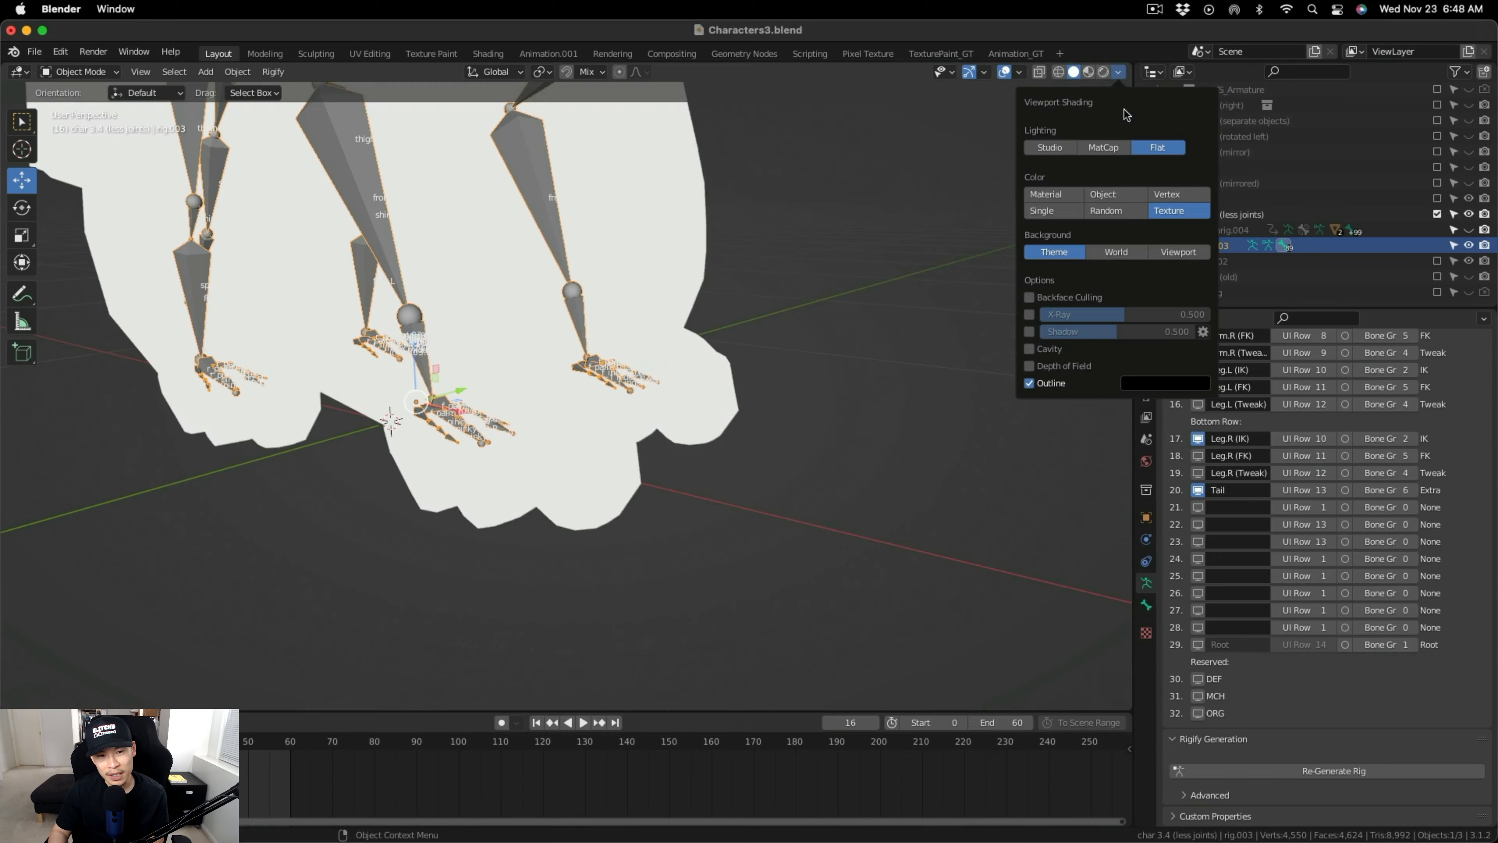
click(1067, 151)
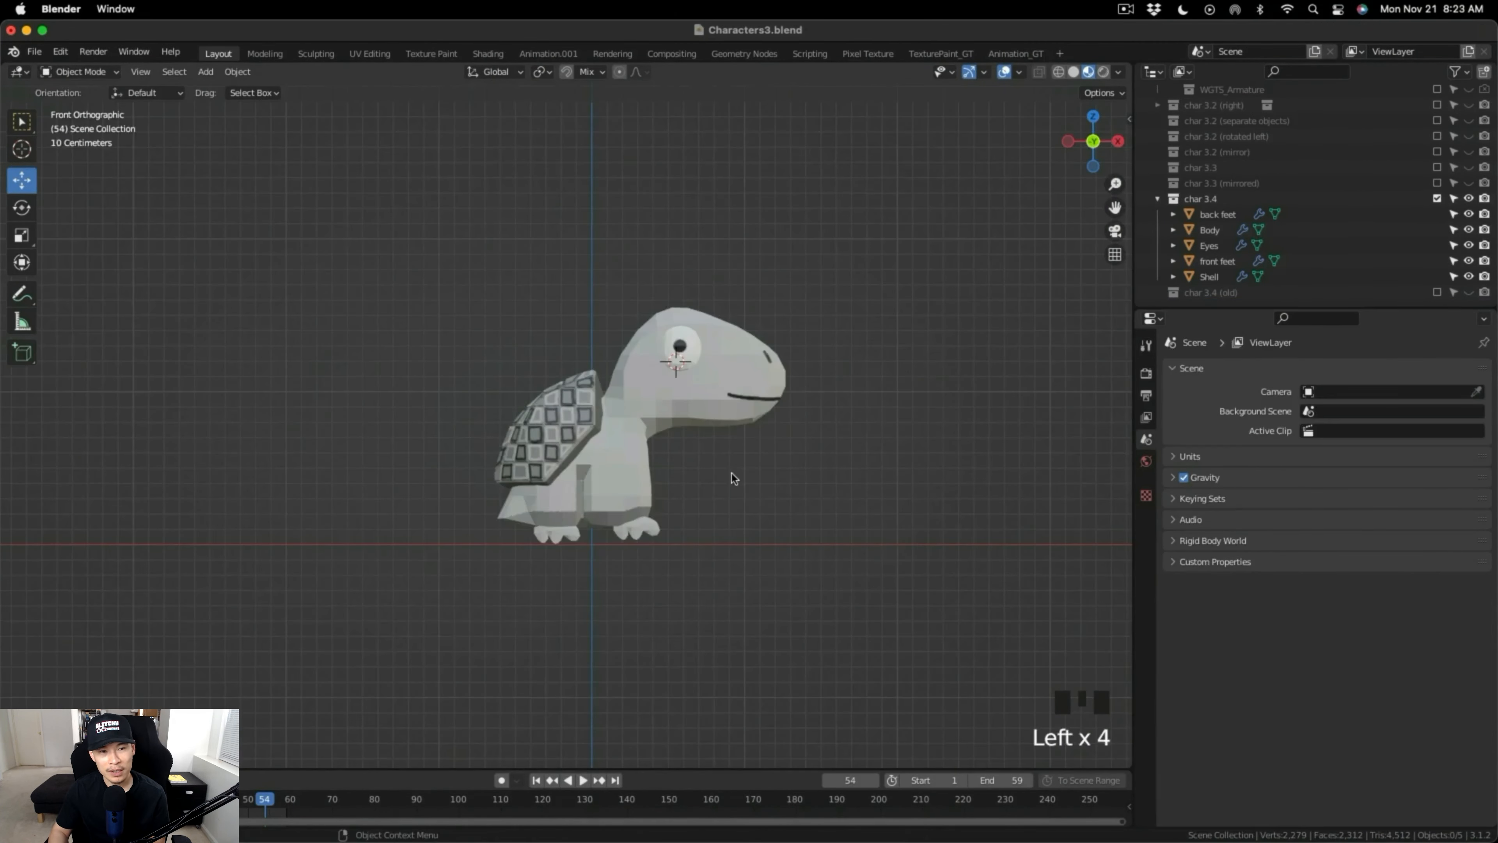
Add an animal meta-rig armature to the turtle scene.
key(shift+a)
mouse_move(731, 595)
mouse_move(865, 630)
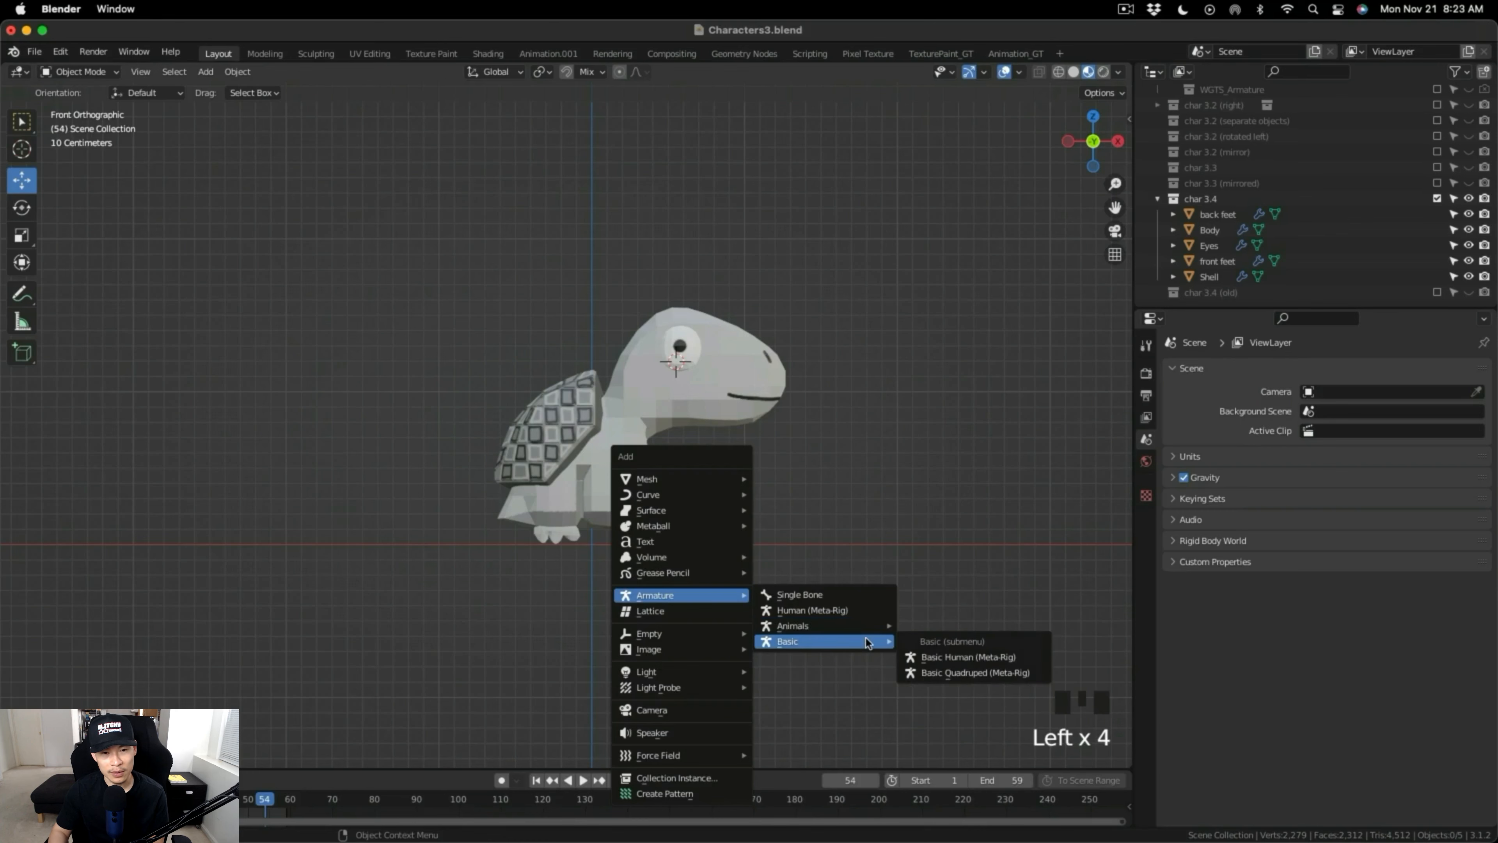
click(995, 703)
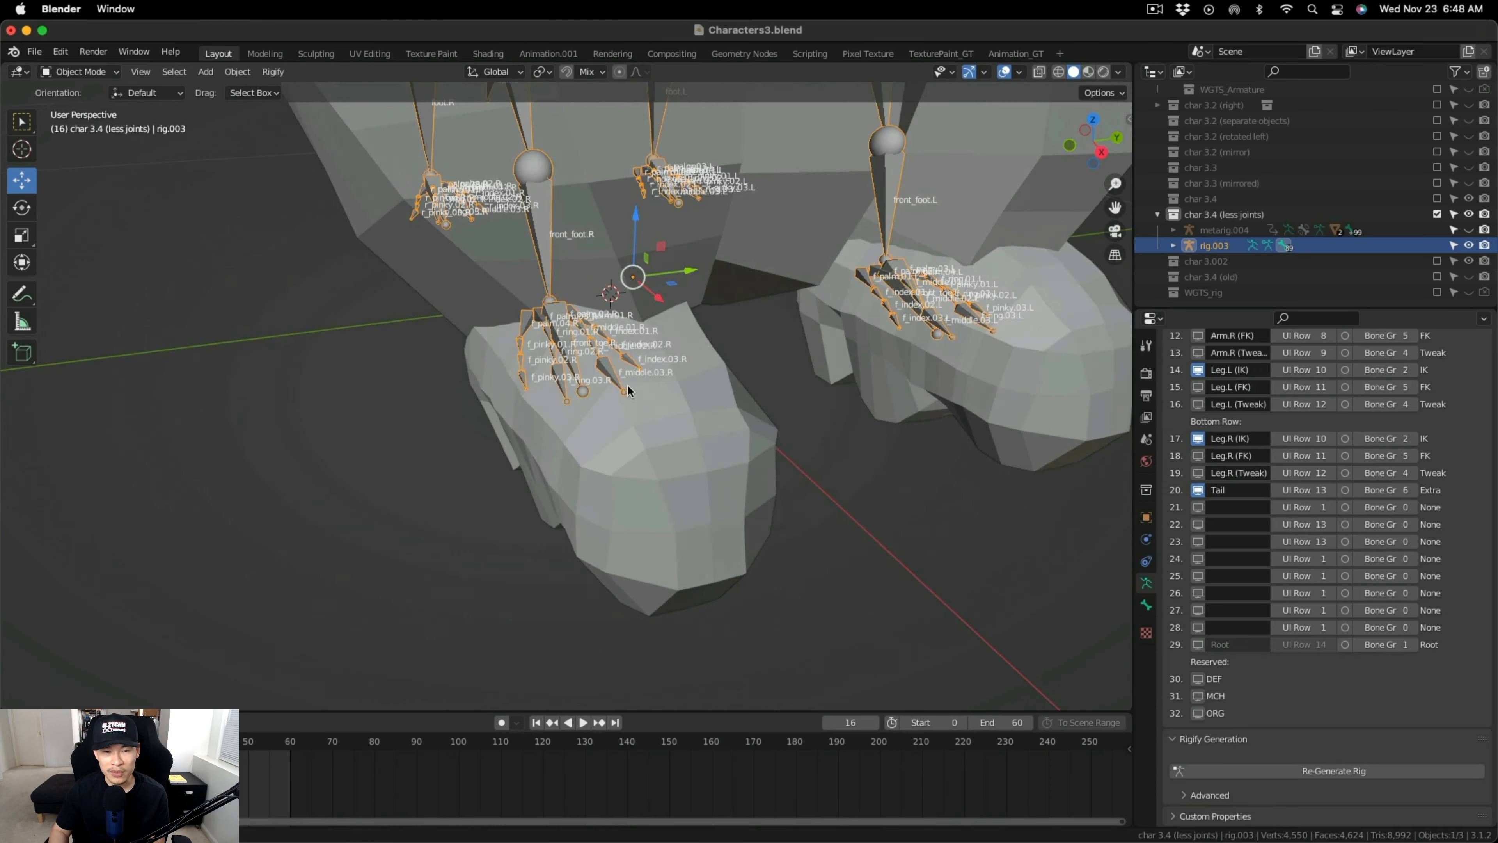
Enter Edit Mode on rig.003 and select the f_ring.03.R bone for a close view of the front right foot.
middle_drag(628, 383, 605, 386)
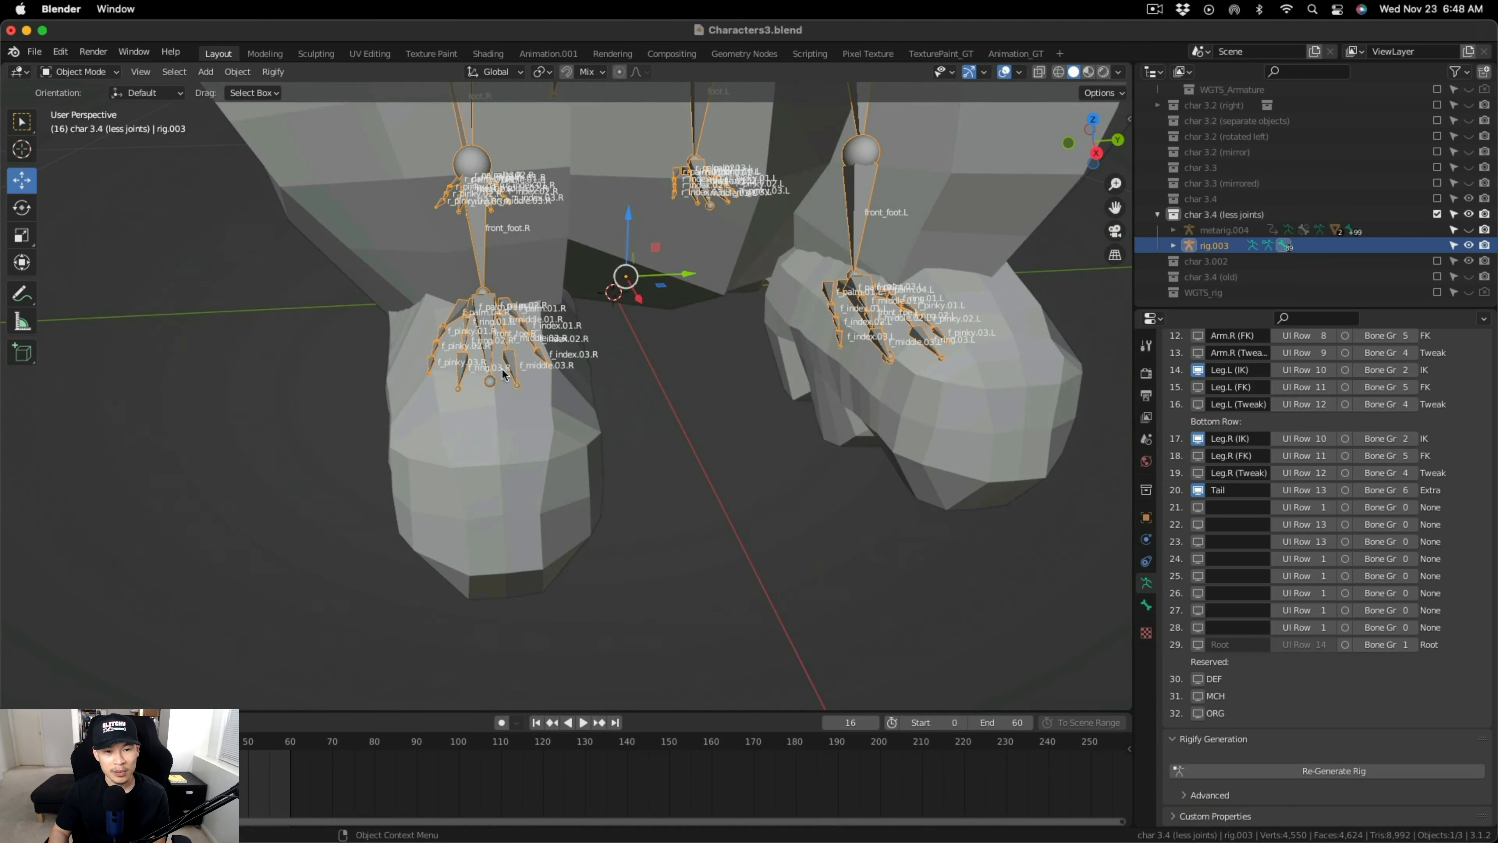
middle_drag(502, 369, 518, 376)
click(522, 378)
click(521, 357)
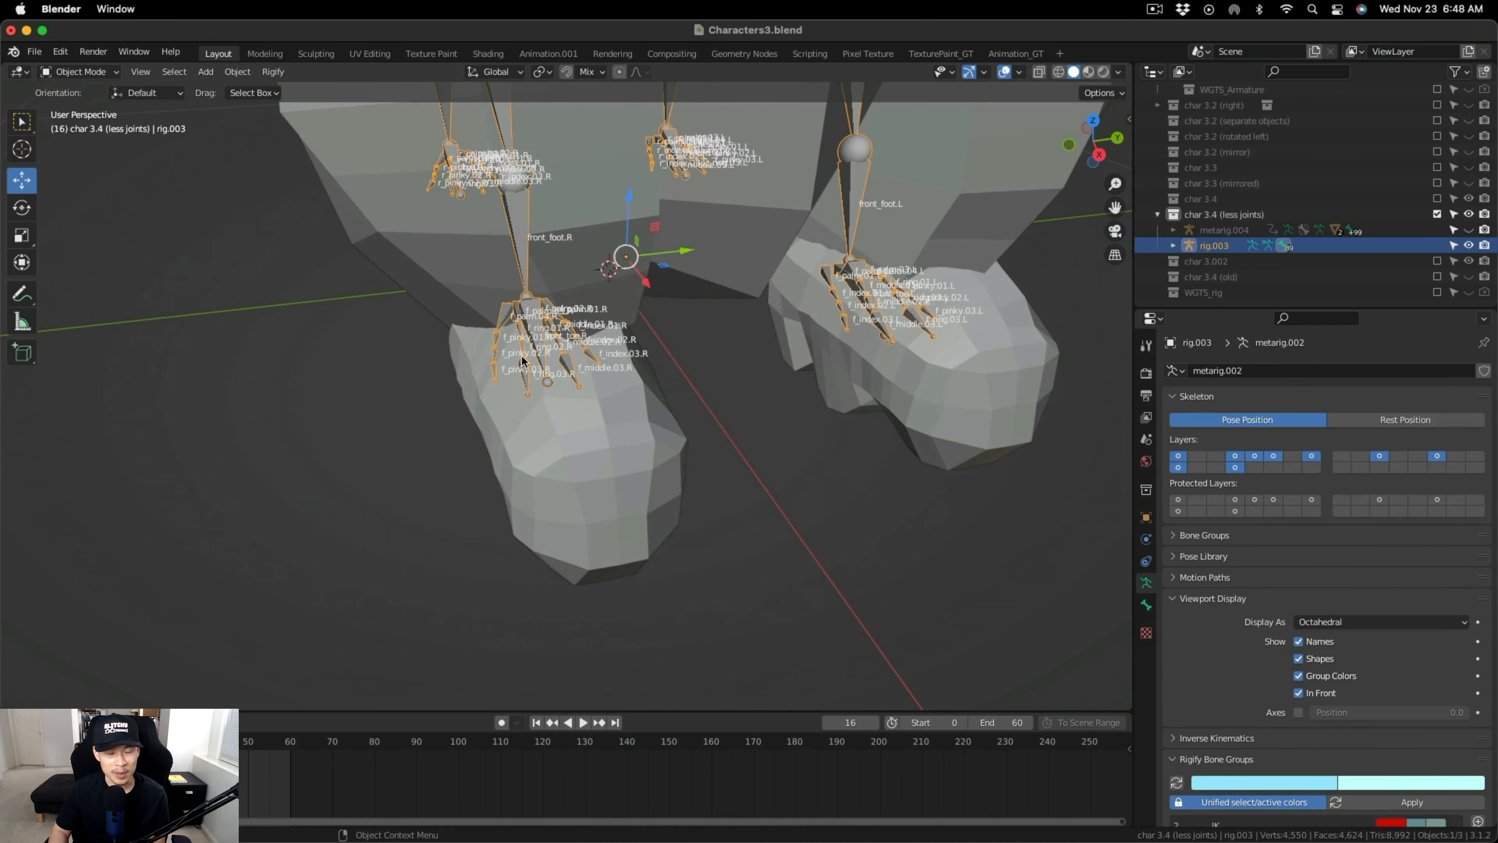
click(80, 72)
click(77, 107)
scroll(550, 382, up, 6)
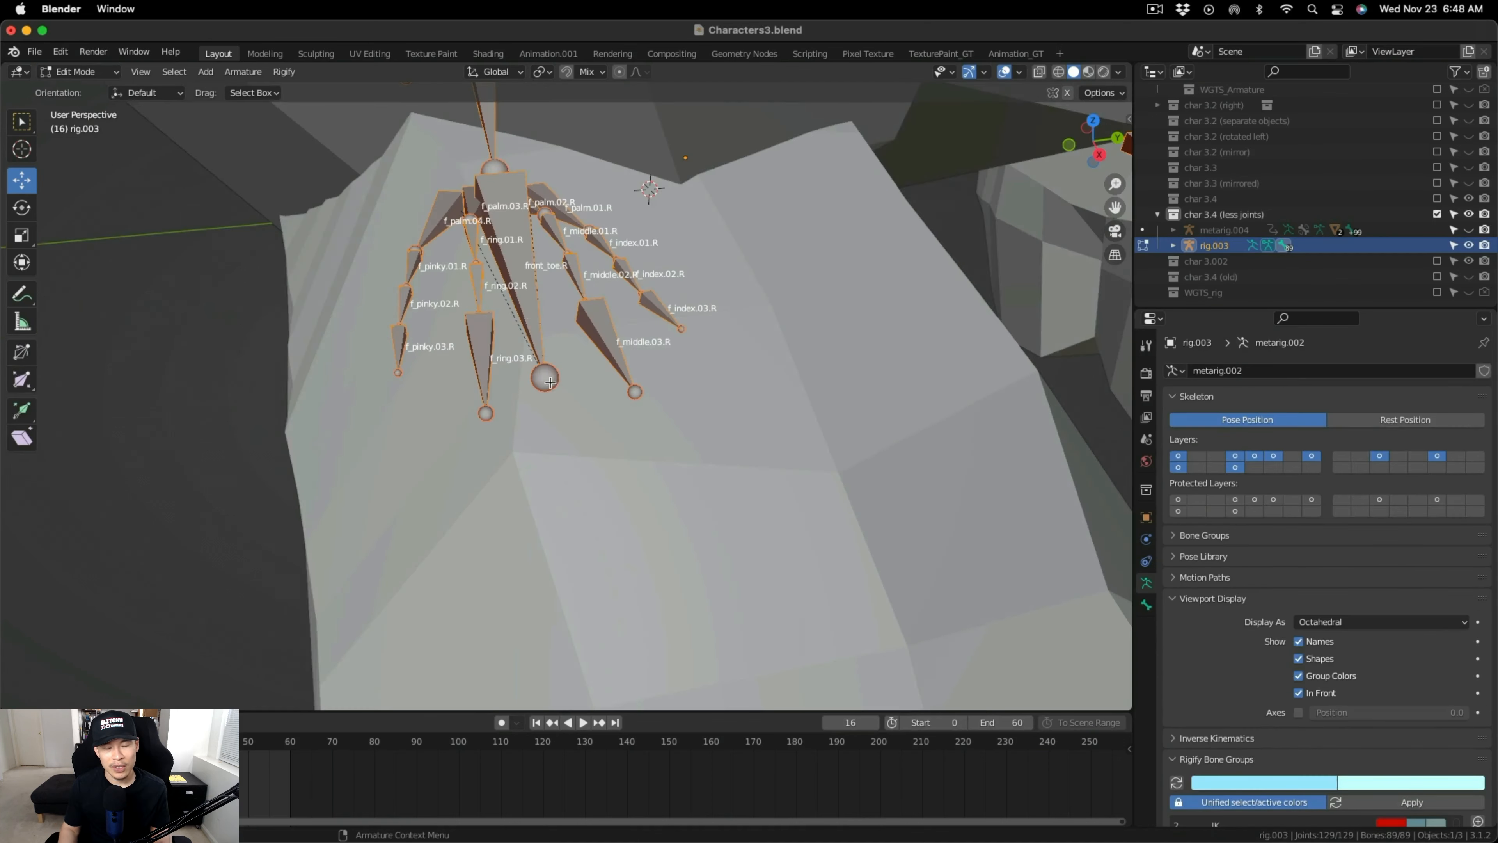
click(548, 380)
key(KP_Decimal)
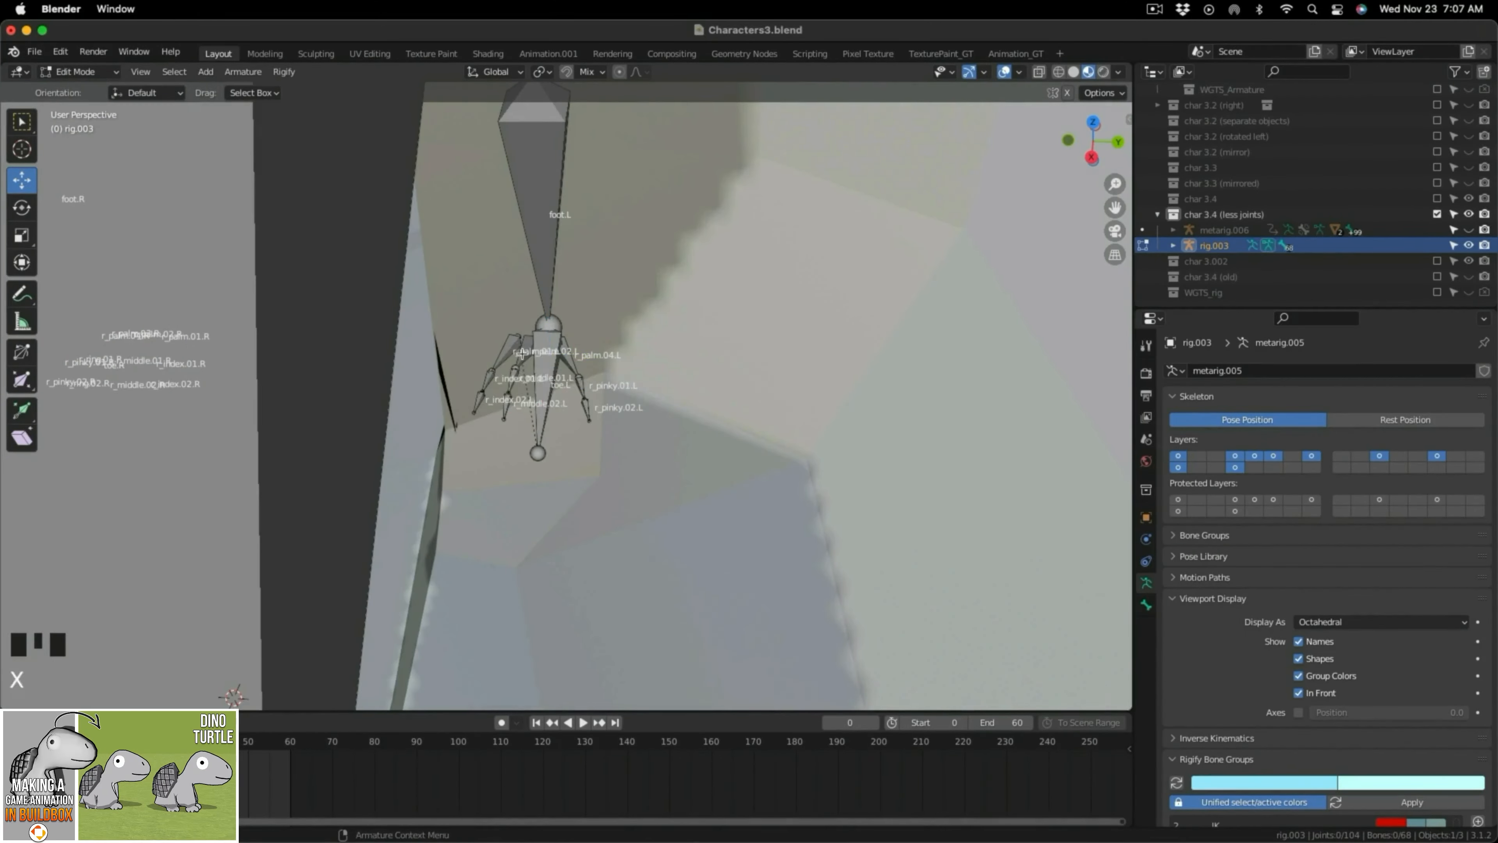
Return the armature to Object Mode and view the whole turtle.
scroll(522, 353, down, 2)
shift+middle_drag(522, 353, 484, 354)
key(Tab)
scroll(1387, 782, down, 5)
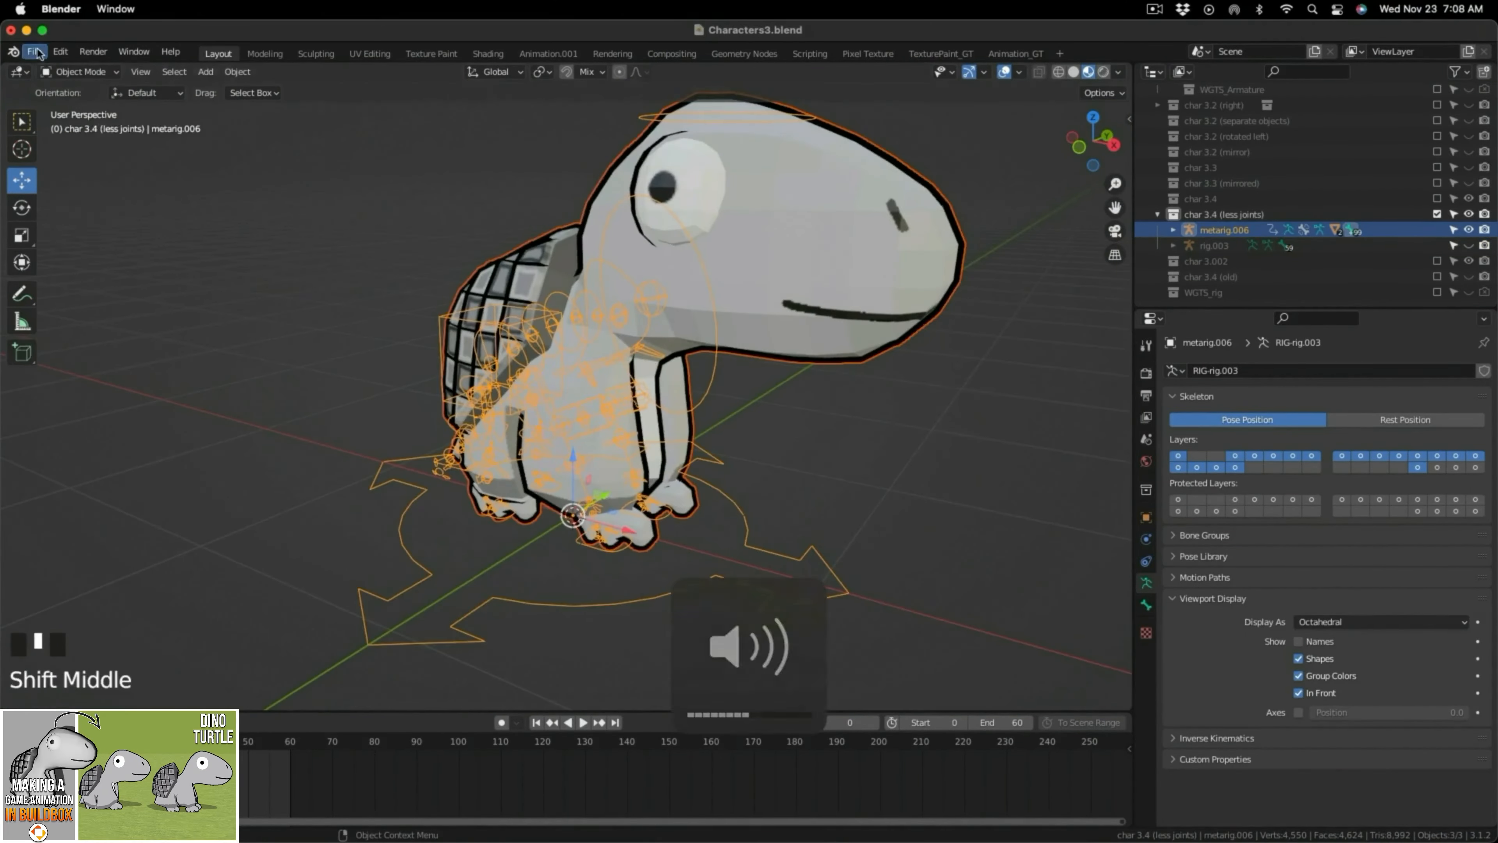
key(ctrl+Up)
click(507, 332)
key(ctrl+Up)
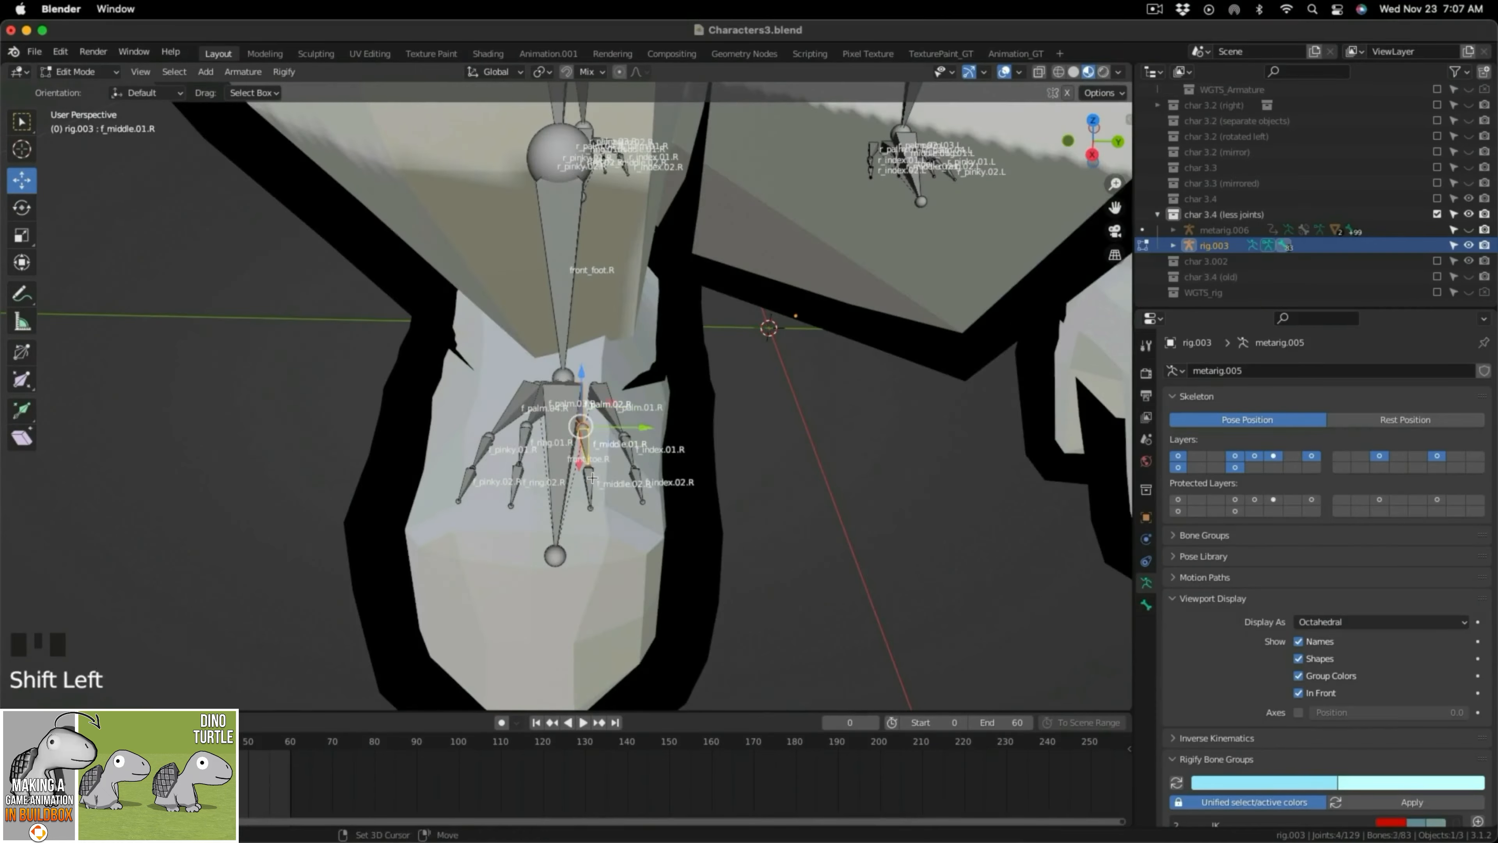
Delete surplus toe bones from the feet of rig.003, including the front left foot.
scroll(709, 535, up, 2)
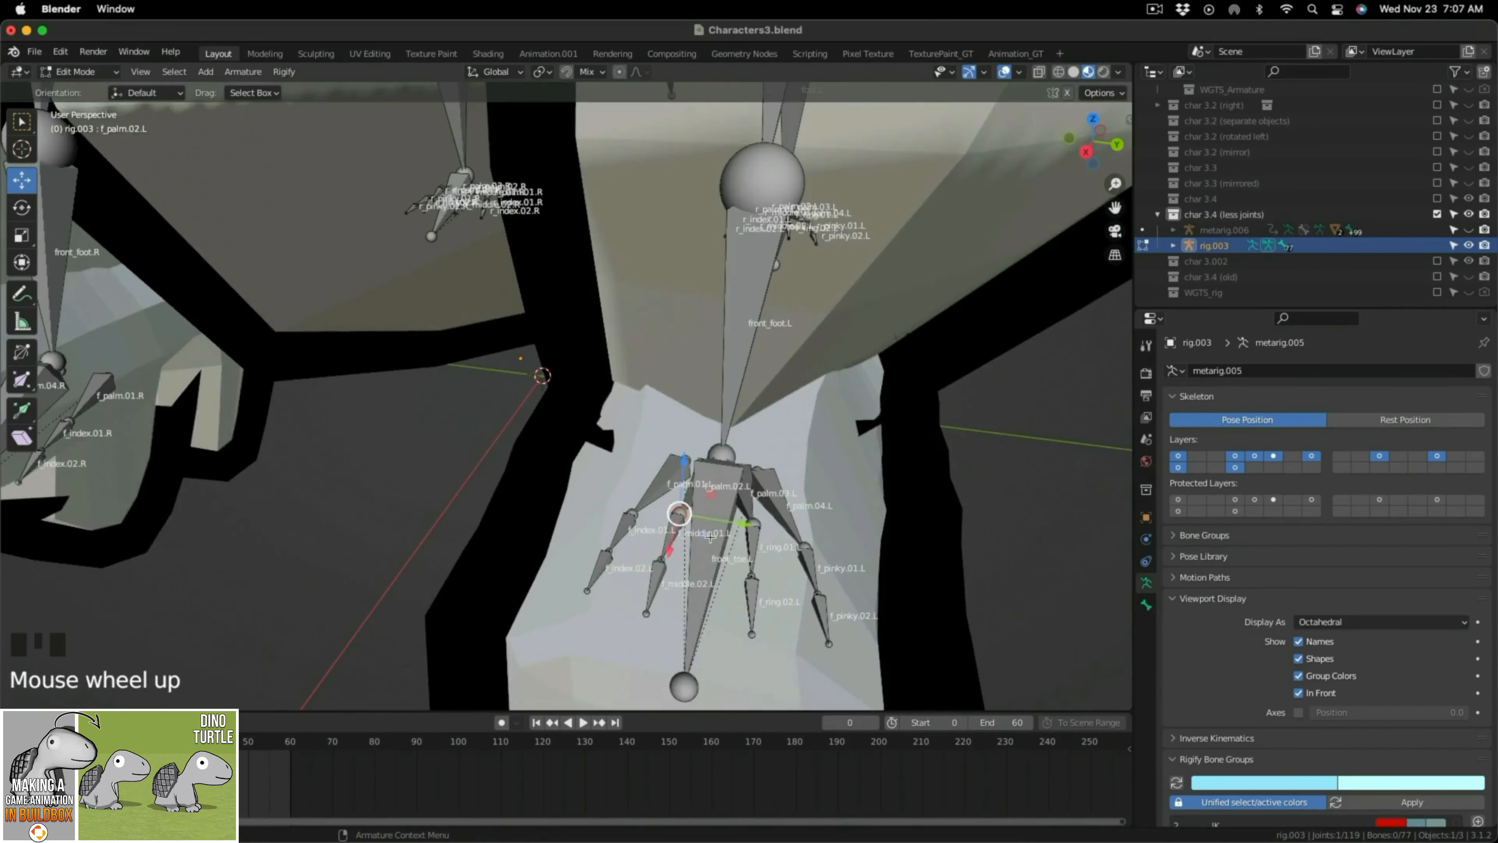
shift+click(671, 536)
key(x)
middle_drag(709, 535, 625, 467)
shift+click(522, 361)
key(x)
scroll(672, 555, up, 3)
shift+middle_drag(672, 555, 635, 431)
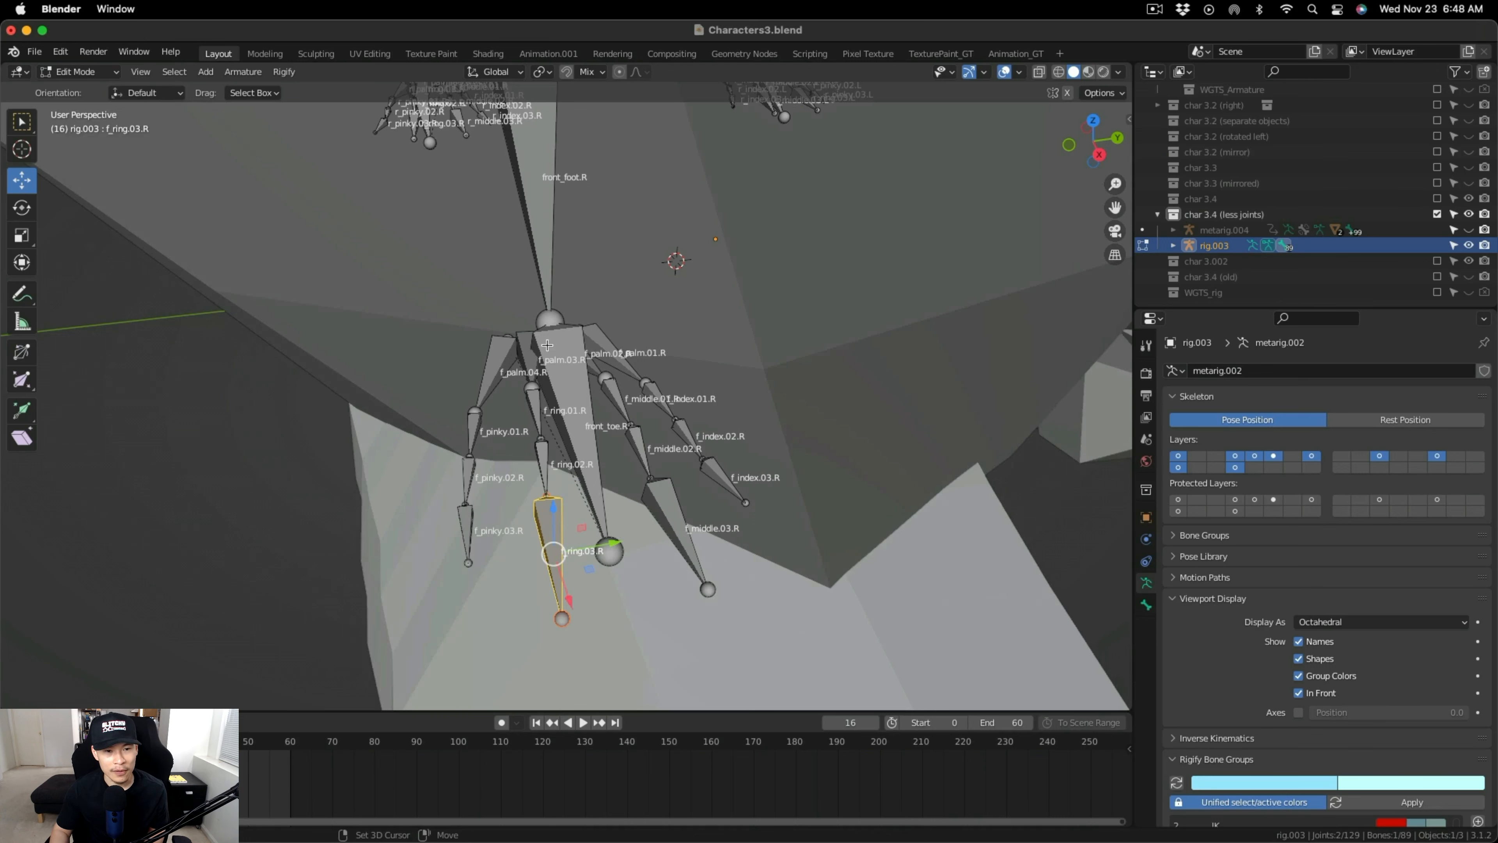
Return rig.003 to Object Mode and try to re-generate its Rigify rig.
scroll(546, 344, down, 5)
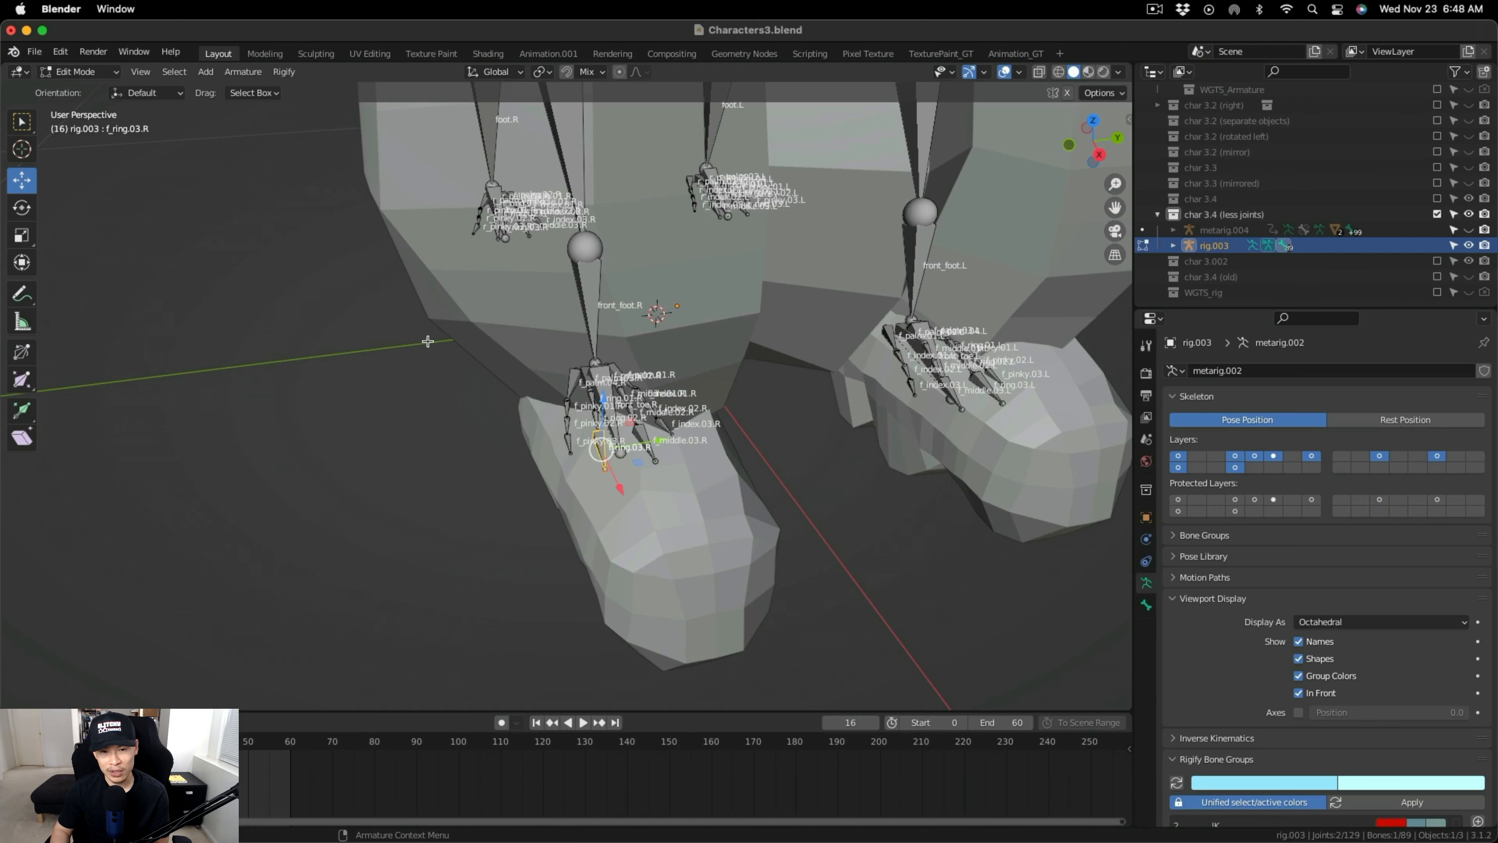
middle_drag(592, 435, 526, 380)
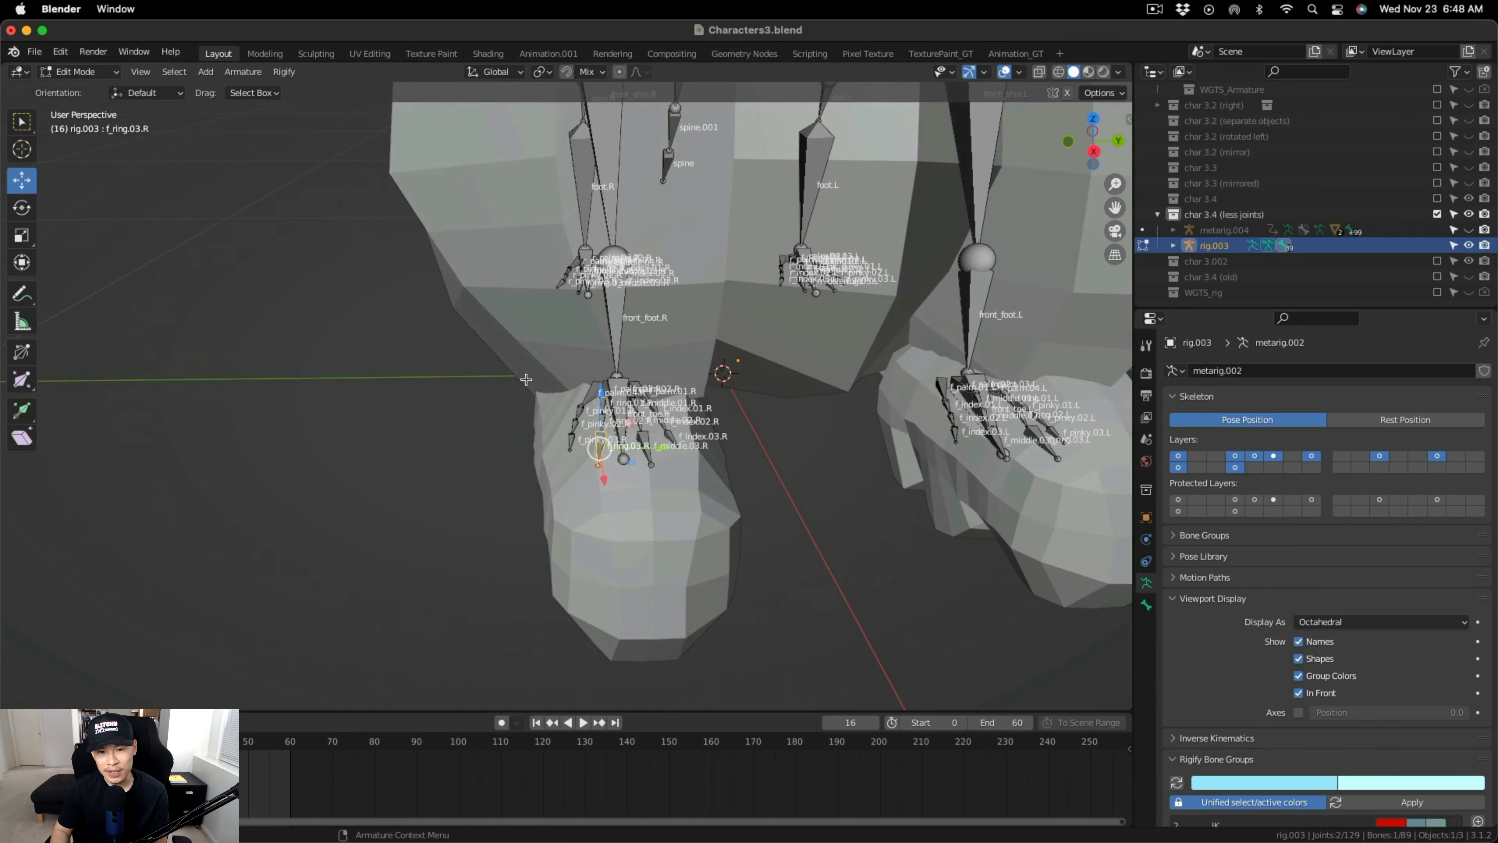
click(86, 71)
click(77, 90)
scroll(1356, 649, down, 10)
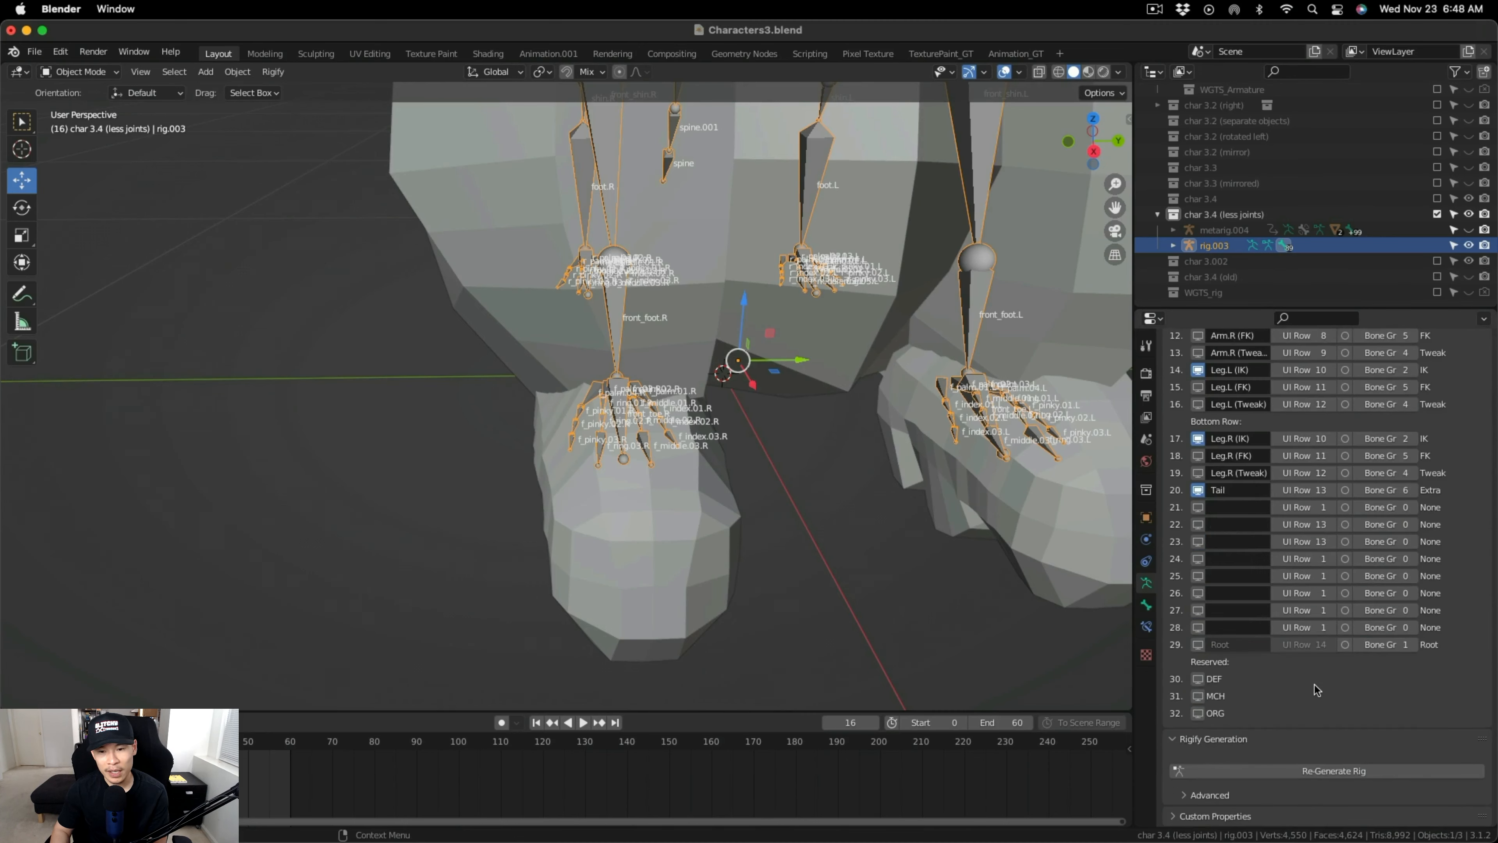
click(1373, 772)
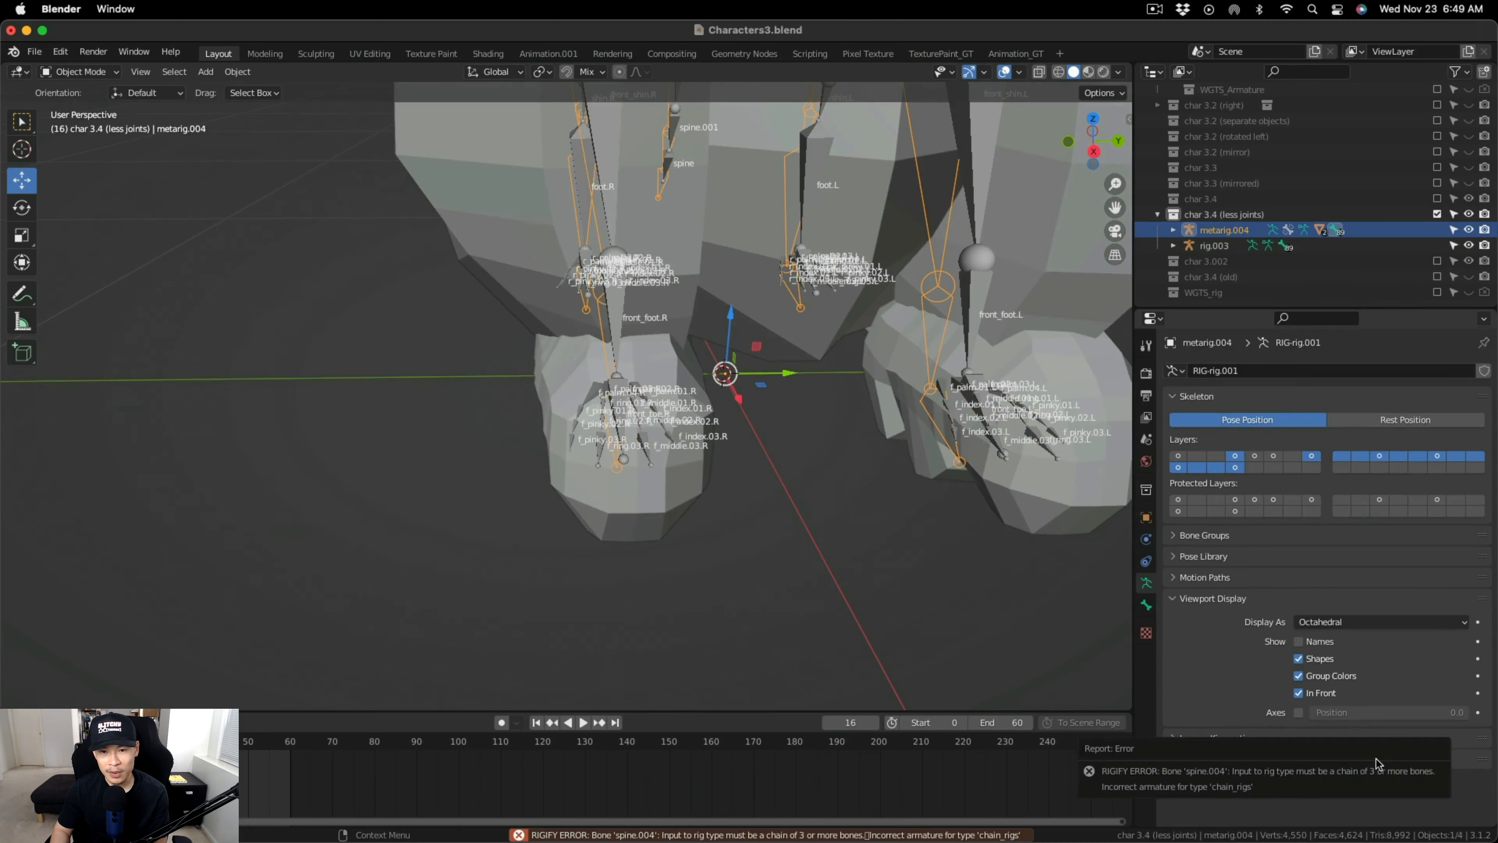
Hide rig.003 and examine the bones of metarig.004 in Pose Mode, selecting the ORG-front_shin.R bone.
click(1468, 245)
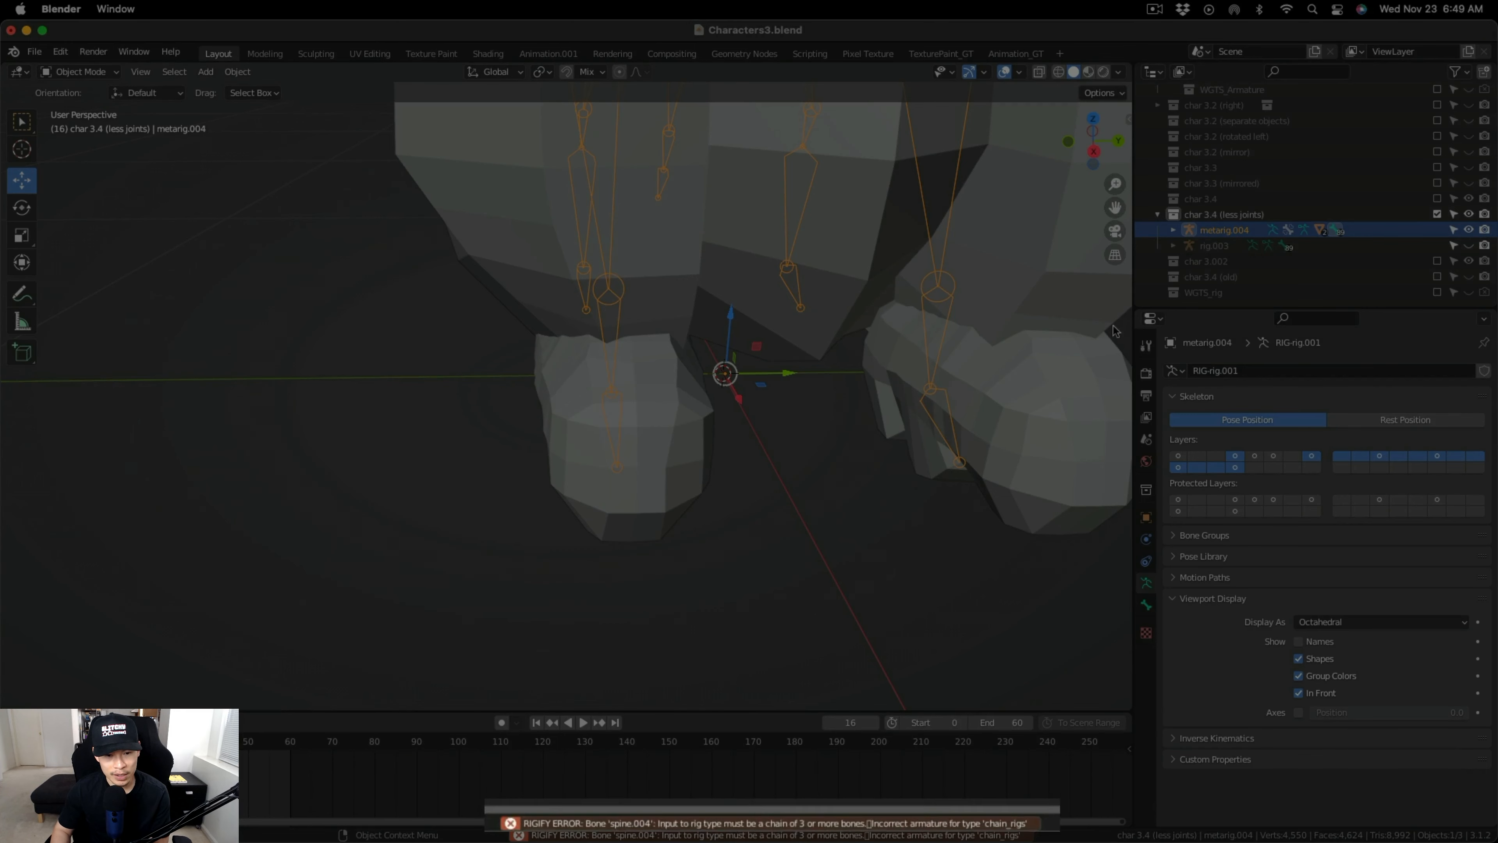
scroll(843, 384, down, 10)
middle_drag(843, 383, 710, 417)
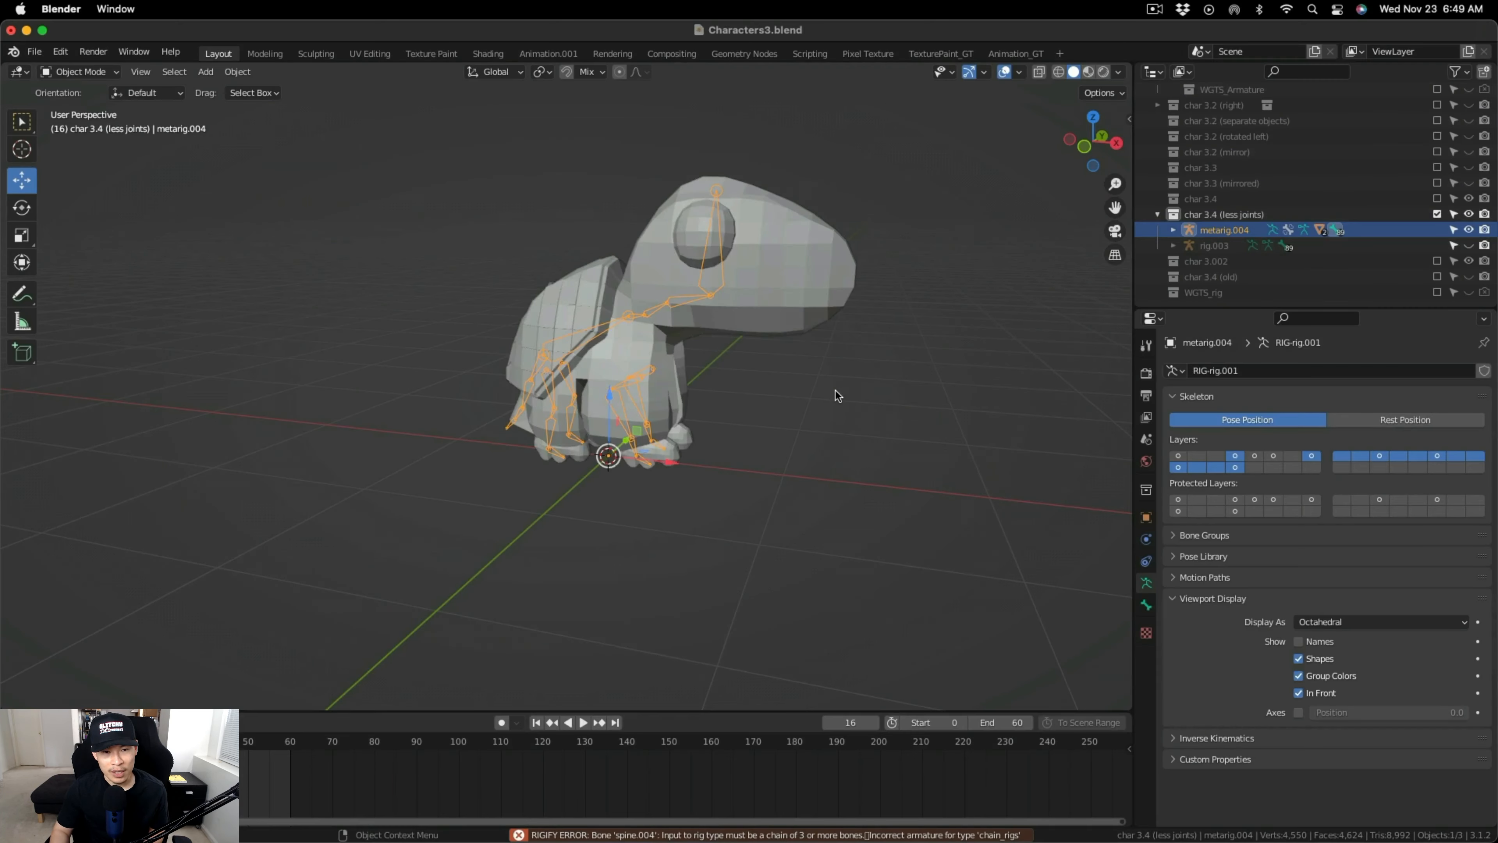
click(80, 72)
click(102, 122)
scroll(669, 401, up, 3)
click(609, 413)
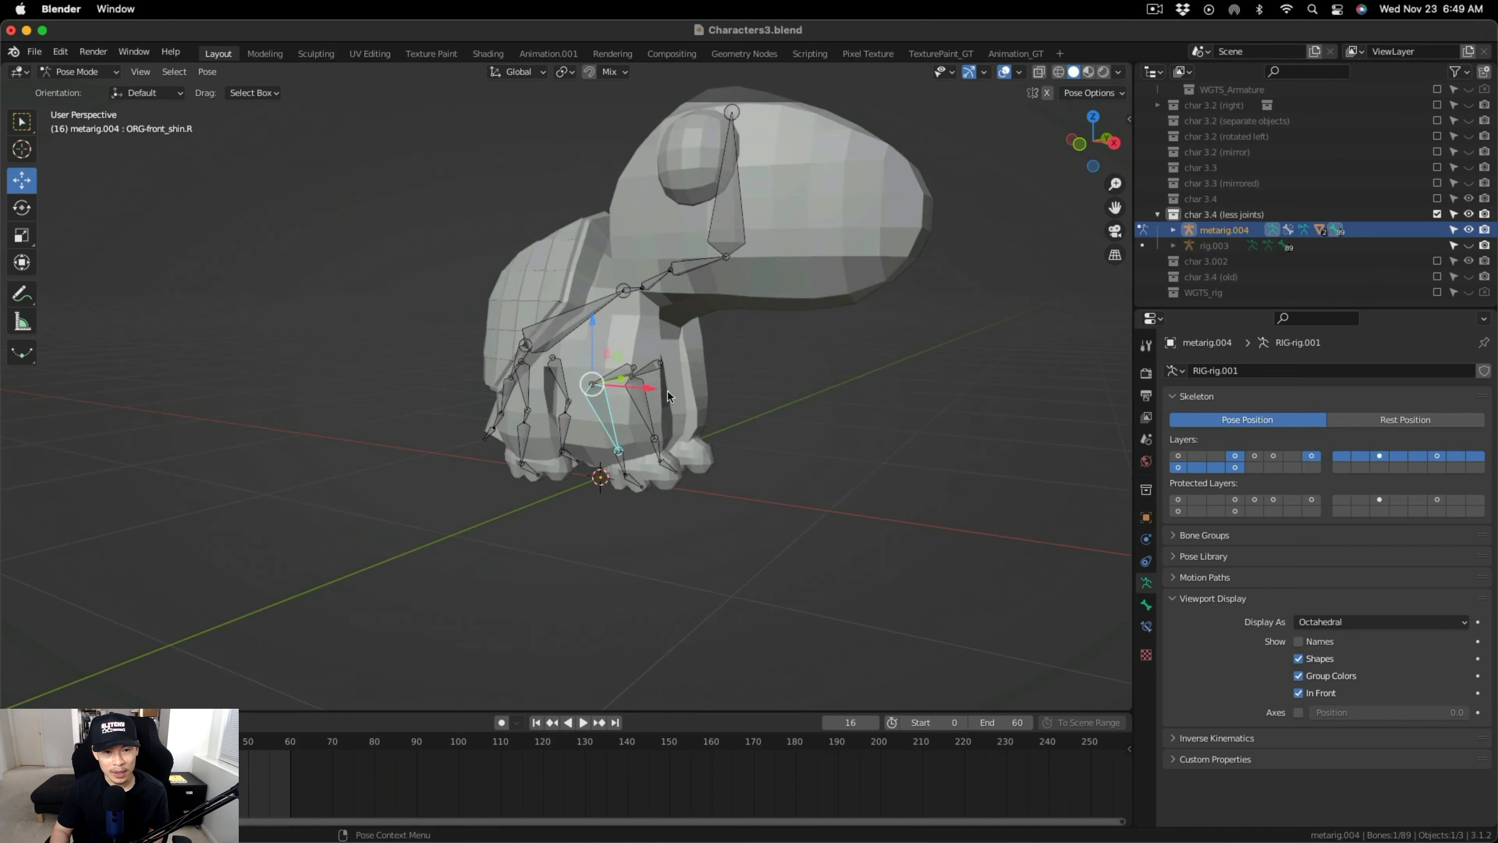
middle_drag(668, 402, 696, 399)
Return metarig.004 to Object Mode and bring rig.003 back for comparison on the turtle.
click(79, 72)
click(89, 91)
click(1213, 245)
scroll(1459, 728, down, 15)
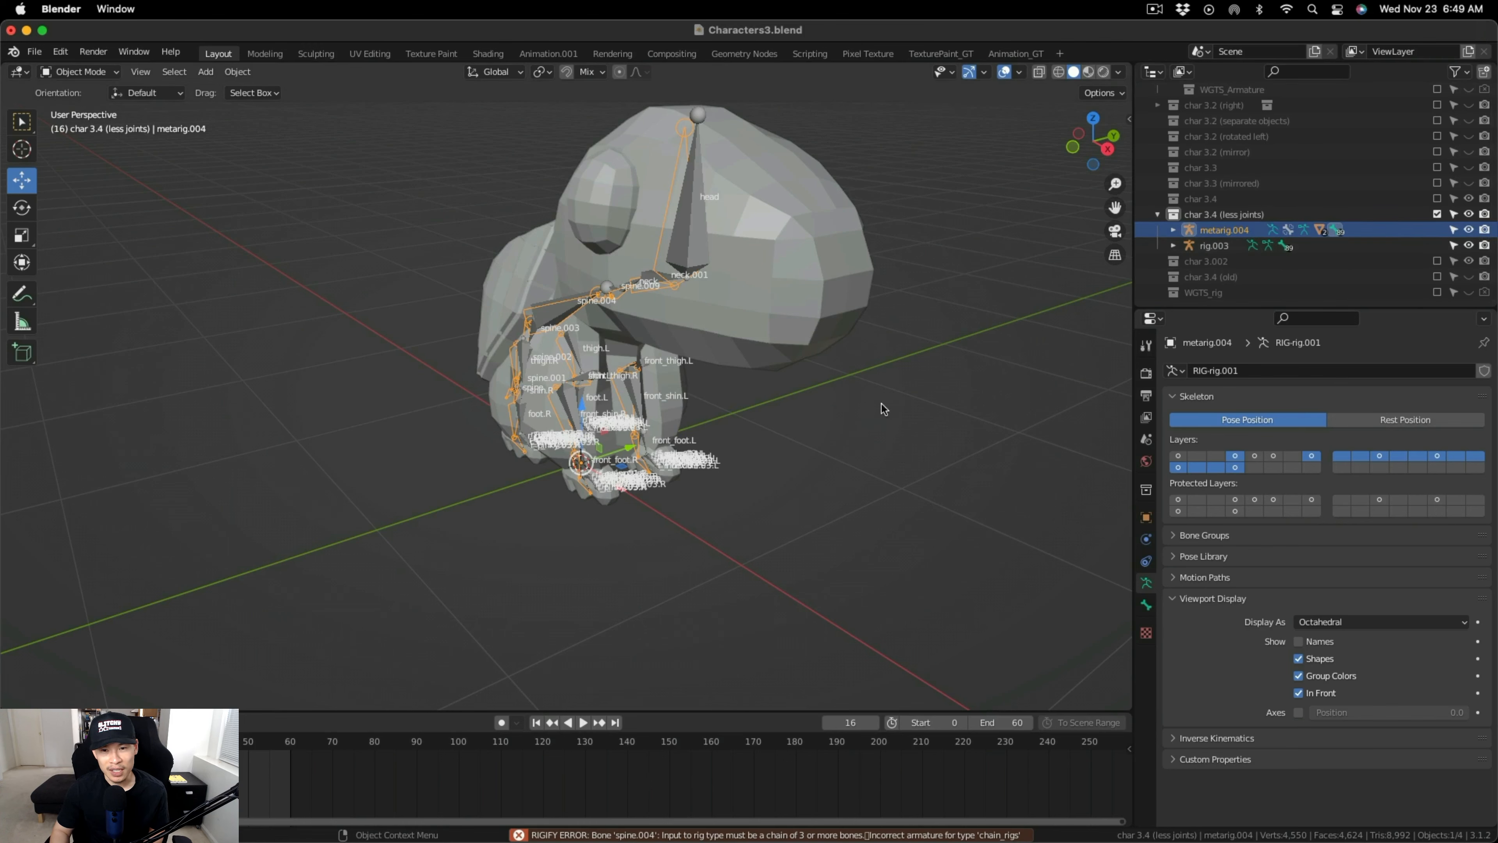
middle_drag(883, 408, 829, 373)
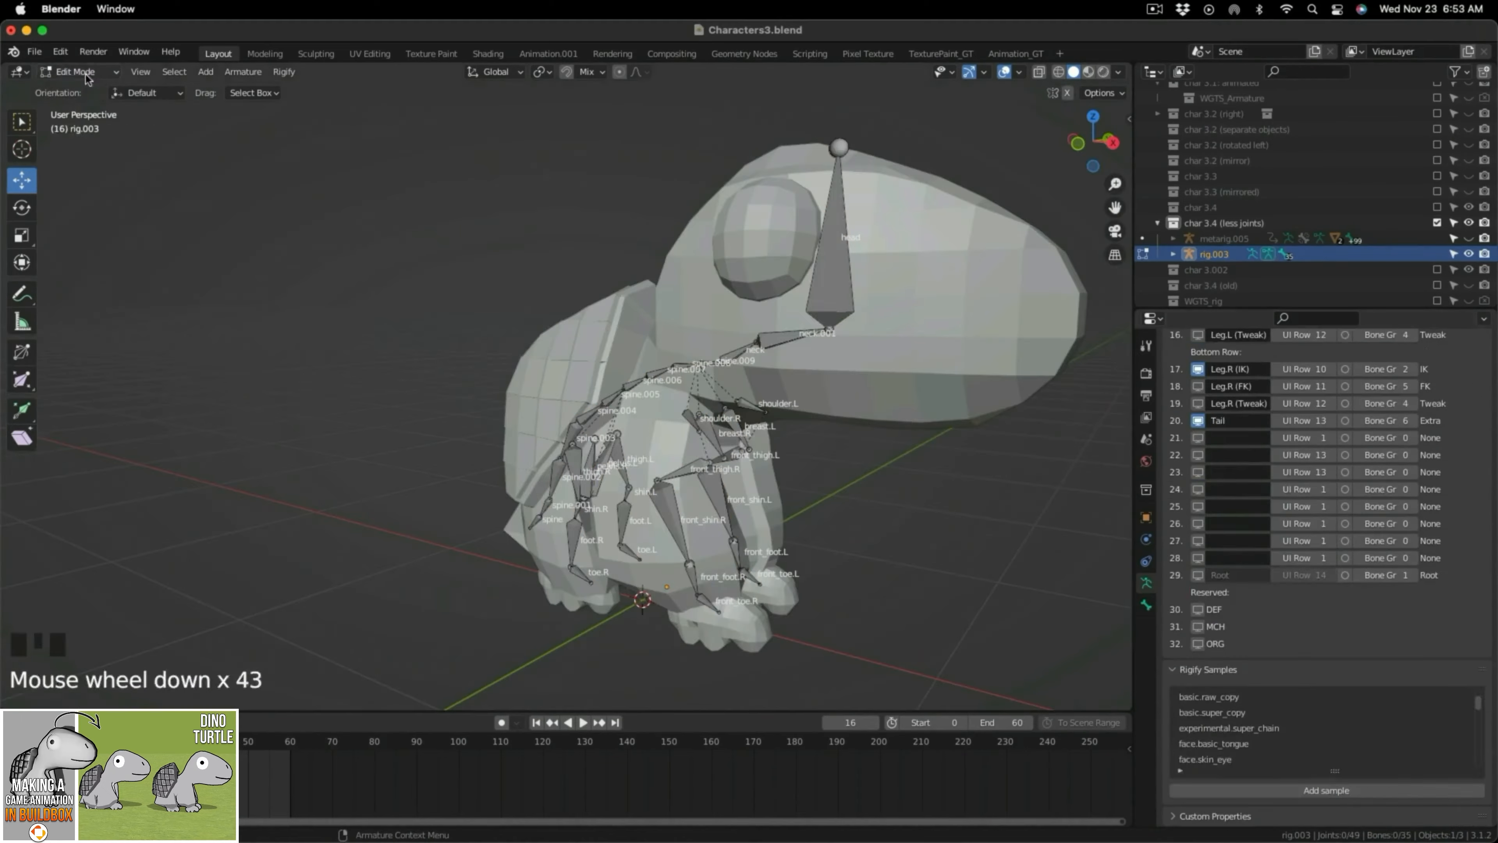
Re-generate the Rigify rig from rig.003 and hide rig.003 to view the generated controls.
click(1389, 771)
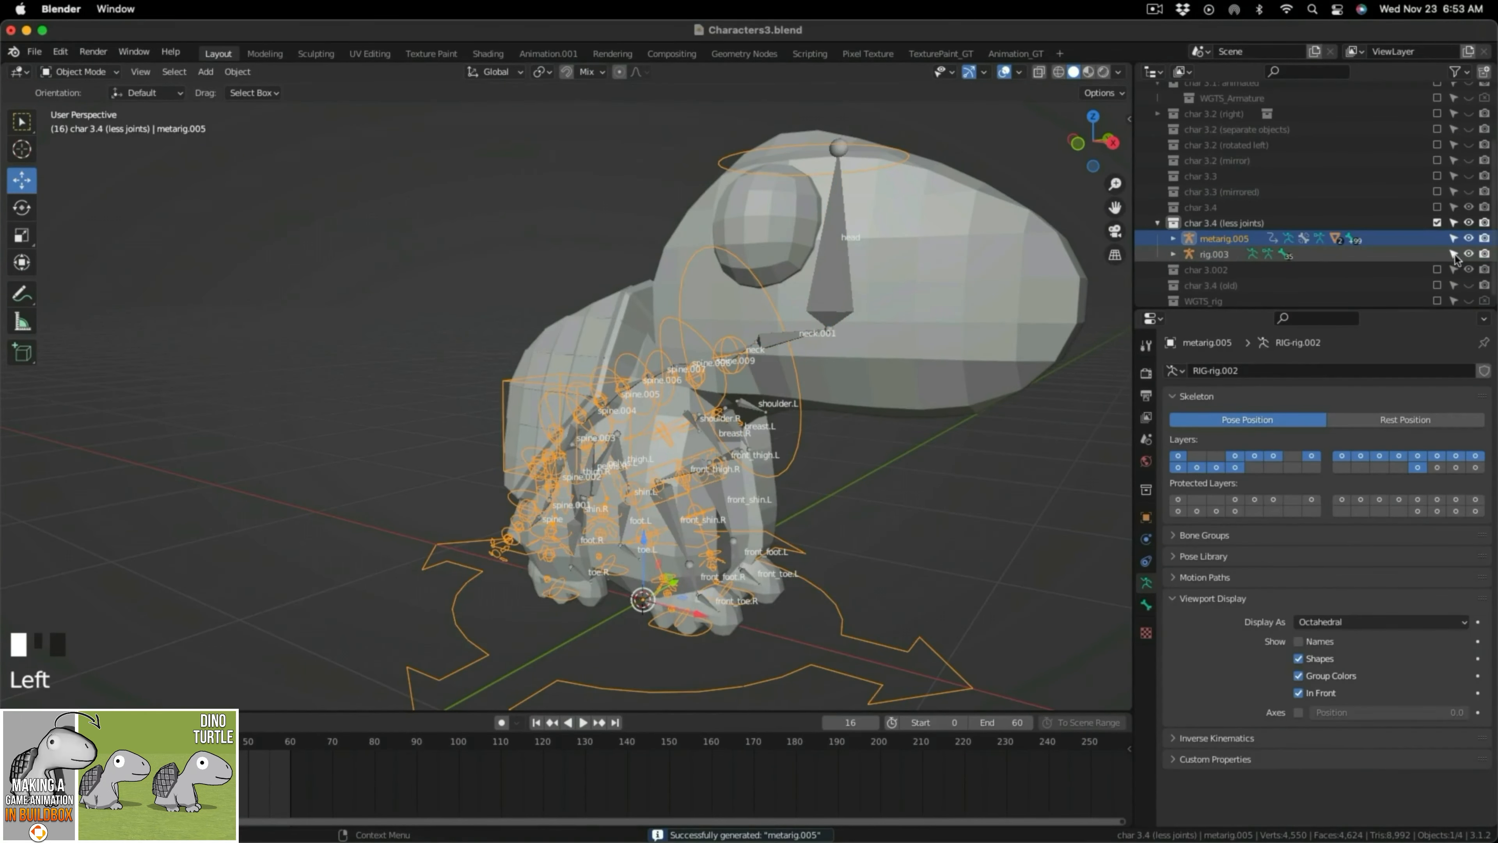
click(1468, 253)
scroll(925, 445, down, 2)
shift+middle_drag(924, 445, 788, 429)
scroll(735, 406, up, 1)
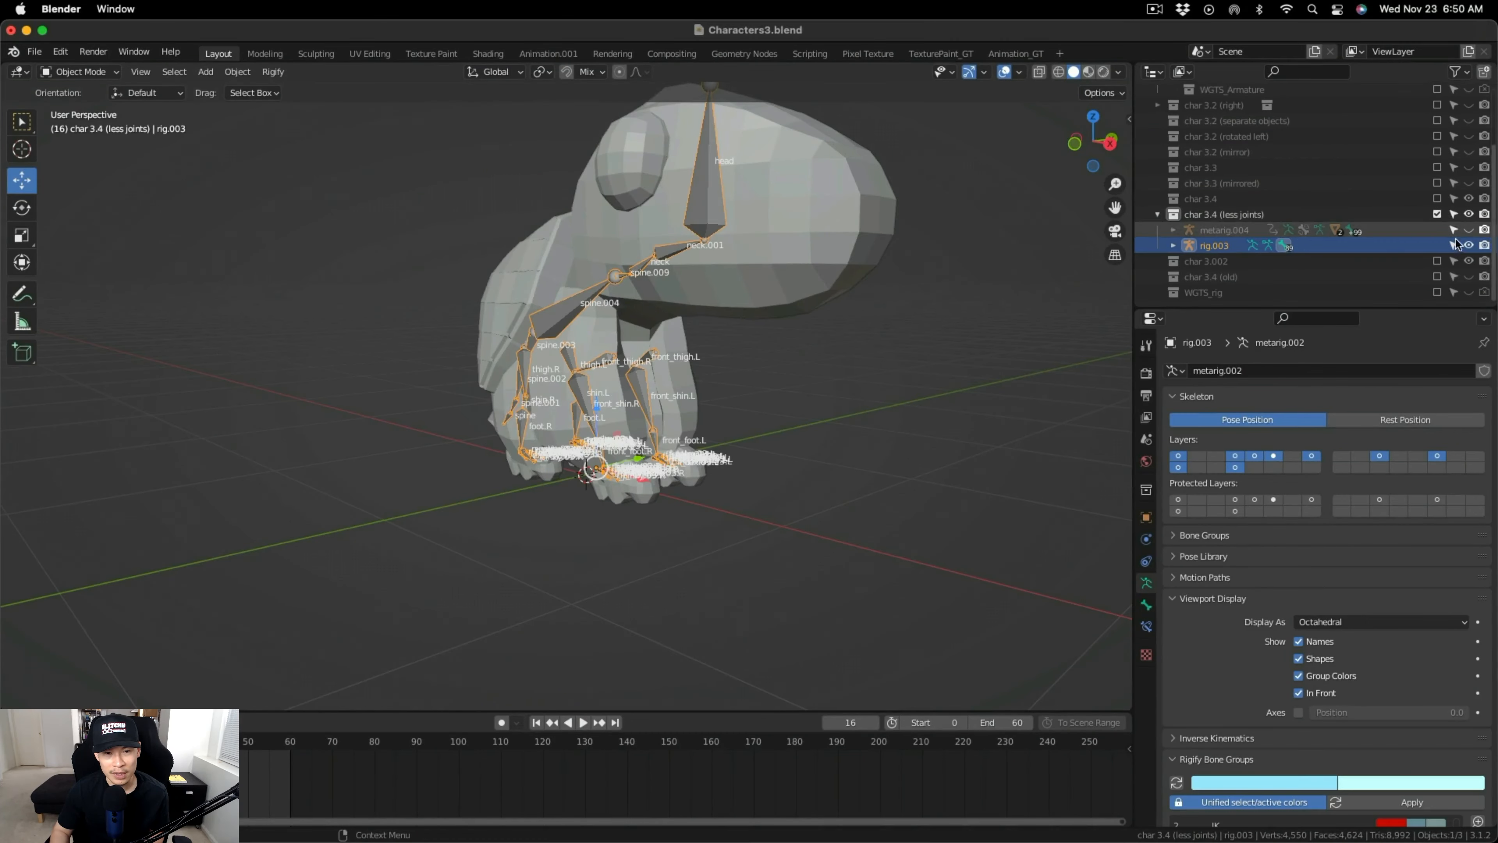
Show metarig.004 together with rig.003 to compare their bones, and undo that visibility change.
click(1467, 229)
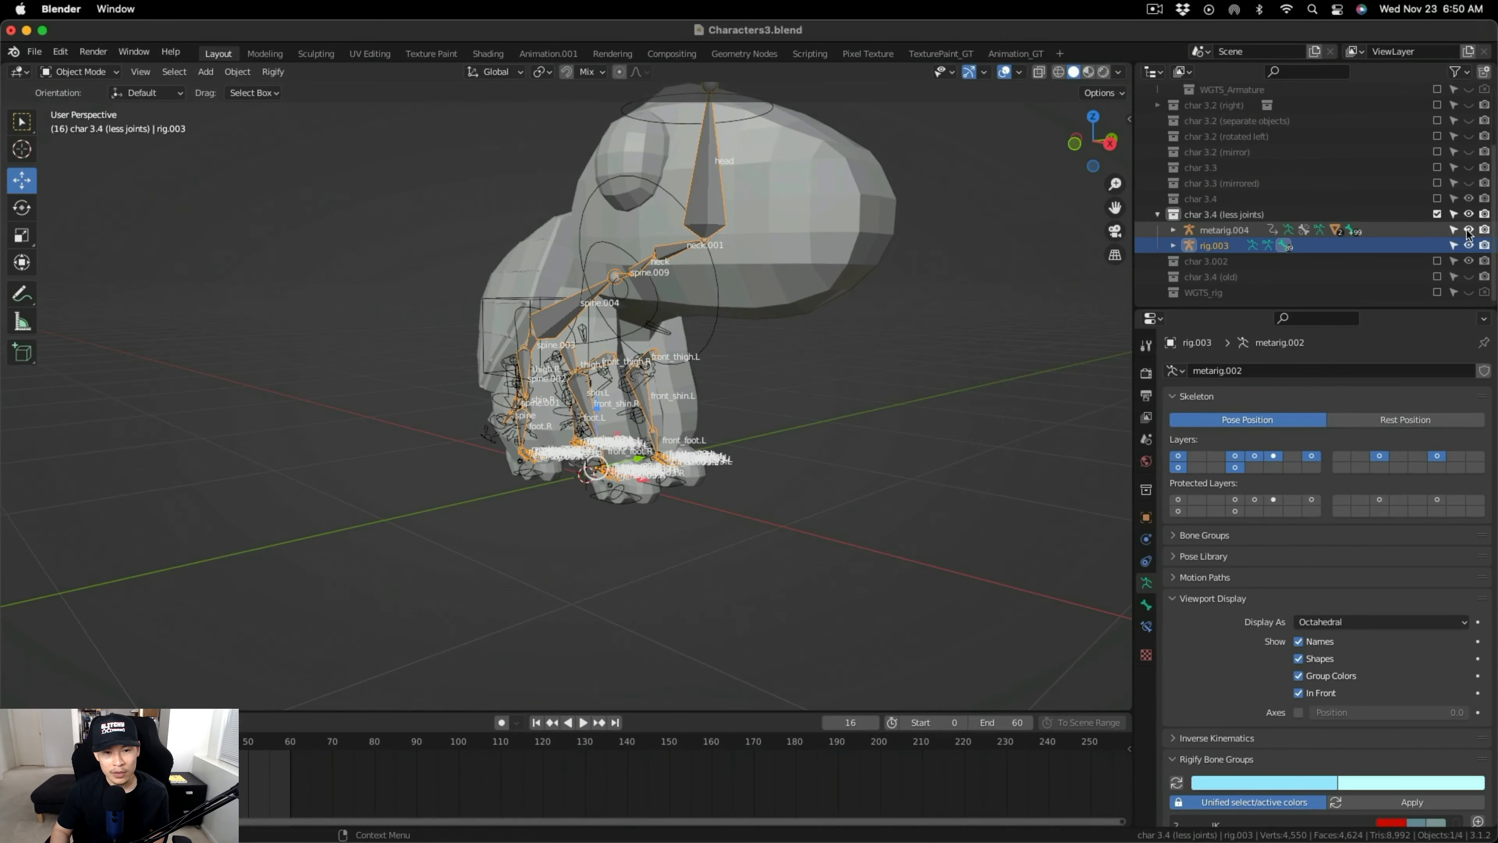
mouse_move(1029, 383)
middle_down()
mouse_move(1010, 396)
mouse_move(1025, 388)
middle_up()
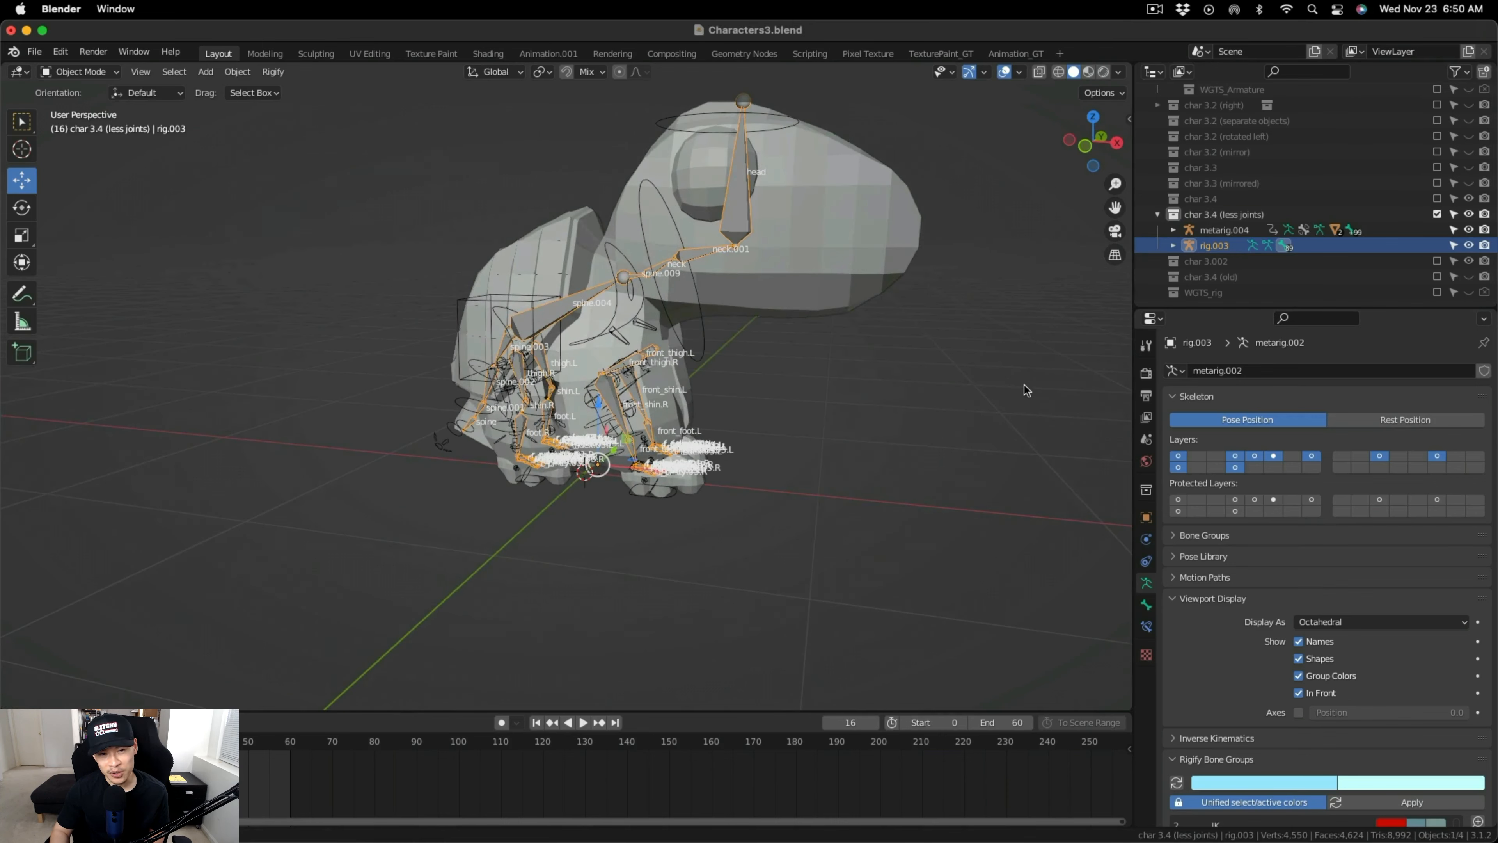
scroll(828, 384, up, 2)
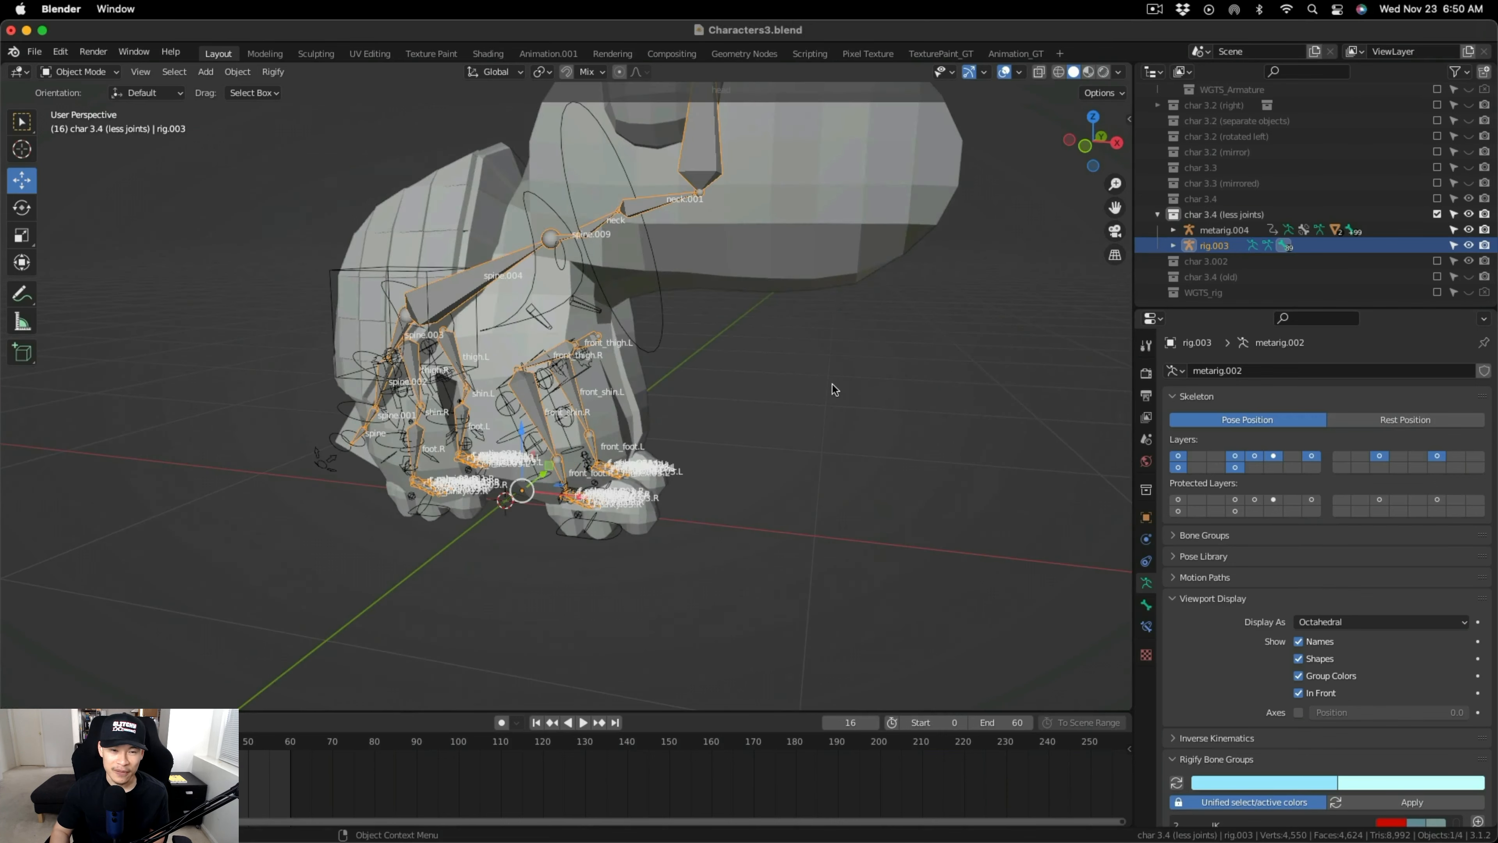
scroll(833, 384, down, 2)
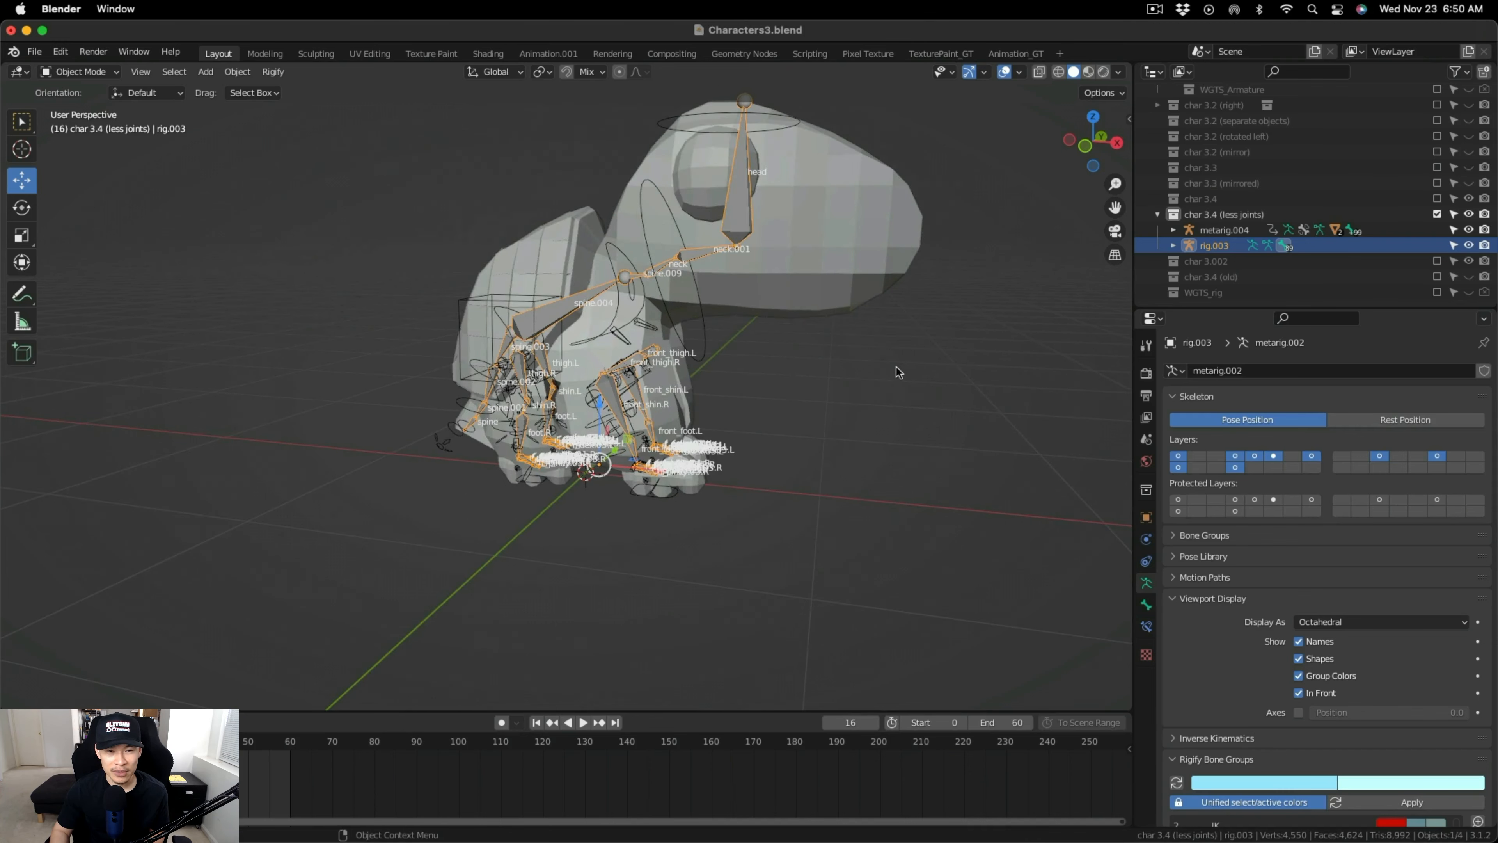
scroll(790, 372, up, 2)
key(ctrl+z)
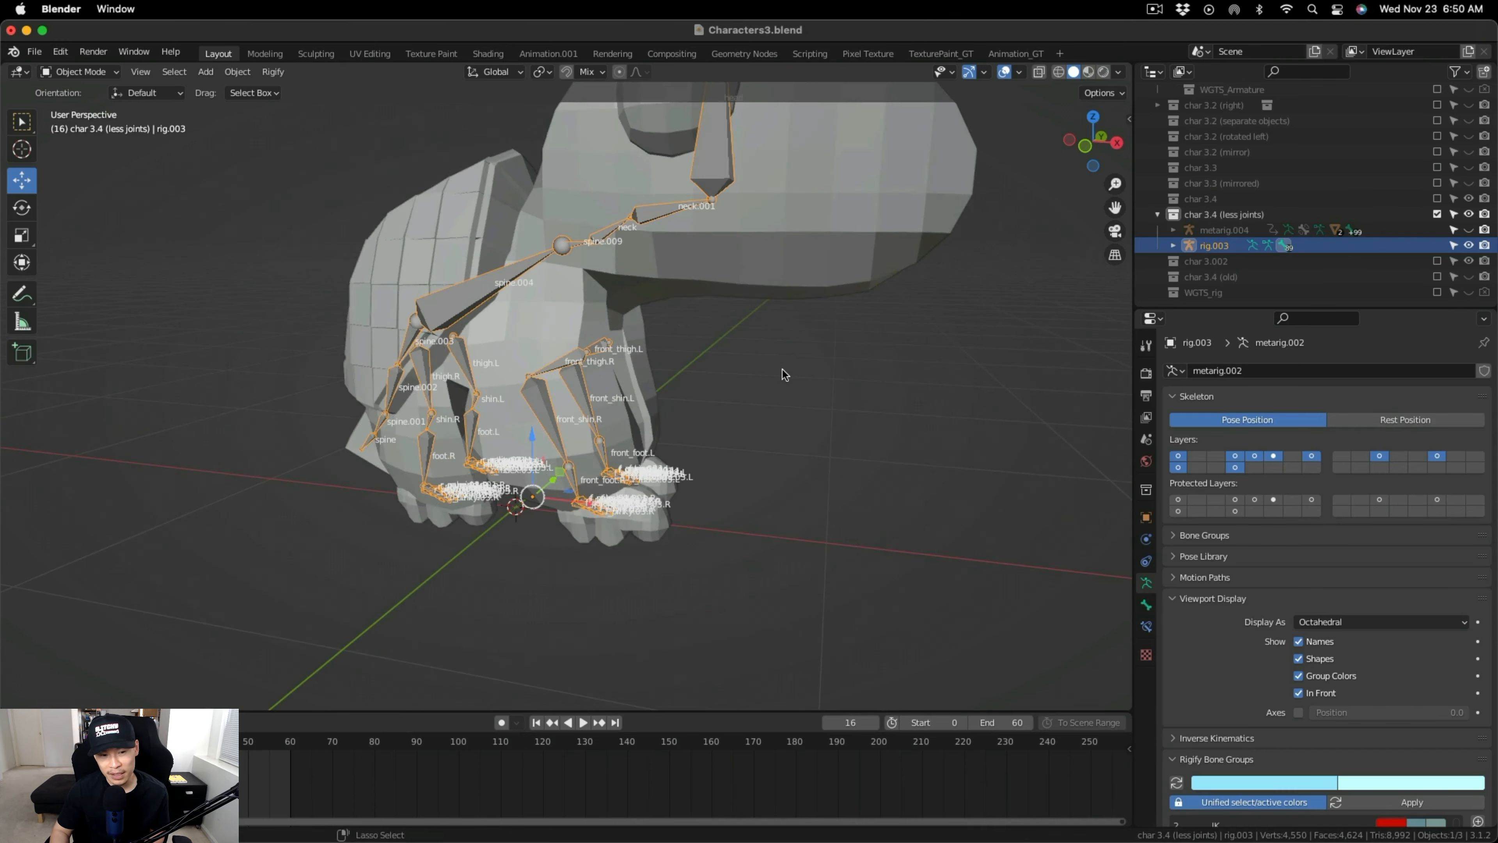
Delete the char 3.4 (less joints) collection together with its whole hierarchy.
key(Tab)
right_click(1215, 214)
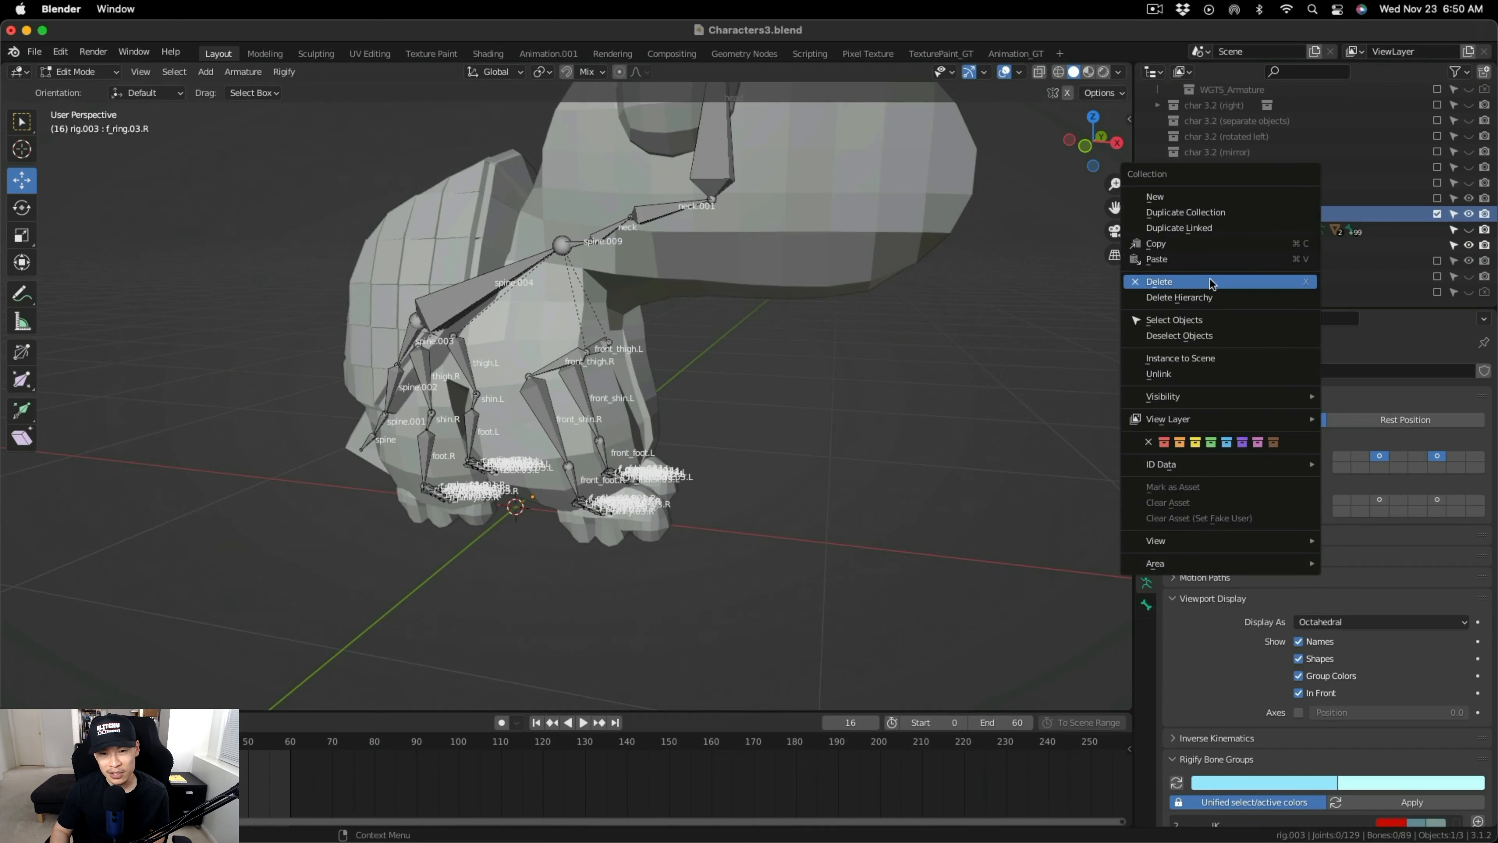
click(1220, 292)
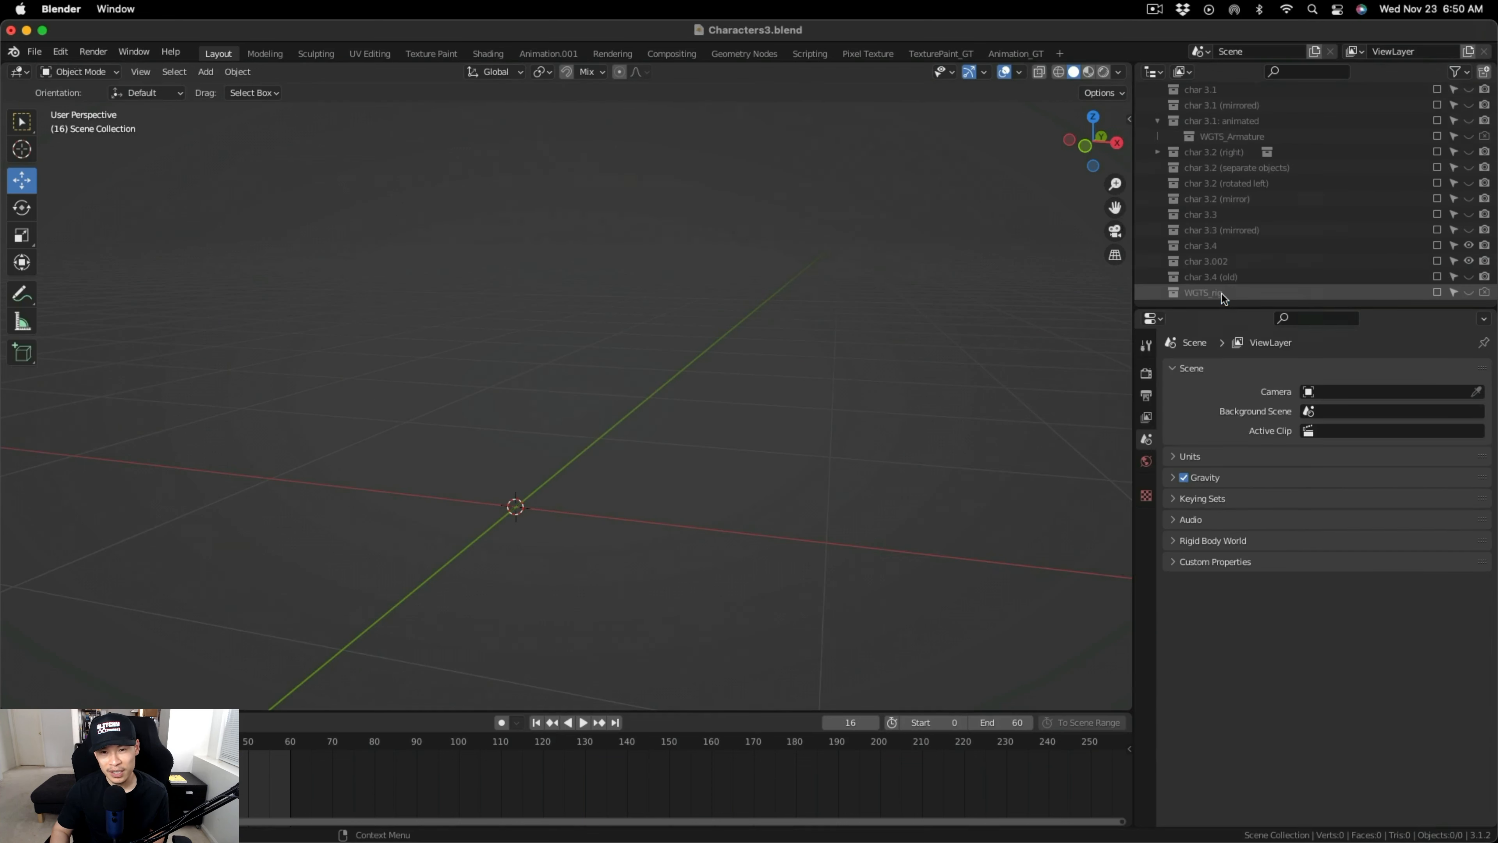
Enable the char 3.4 collection, duplicate it, and exclude the original collection from the view layer.
click(1436, 246)
click(1199, 247)
right_click(1199, 247)
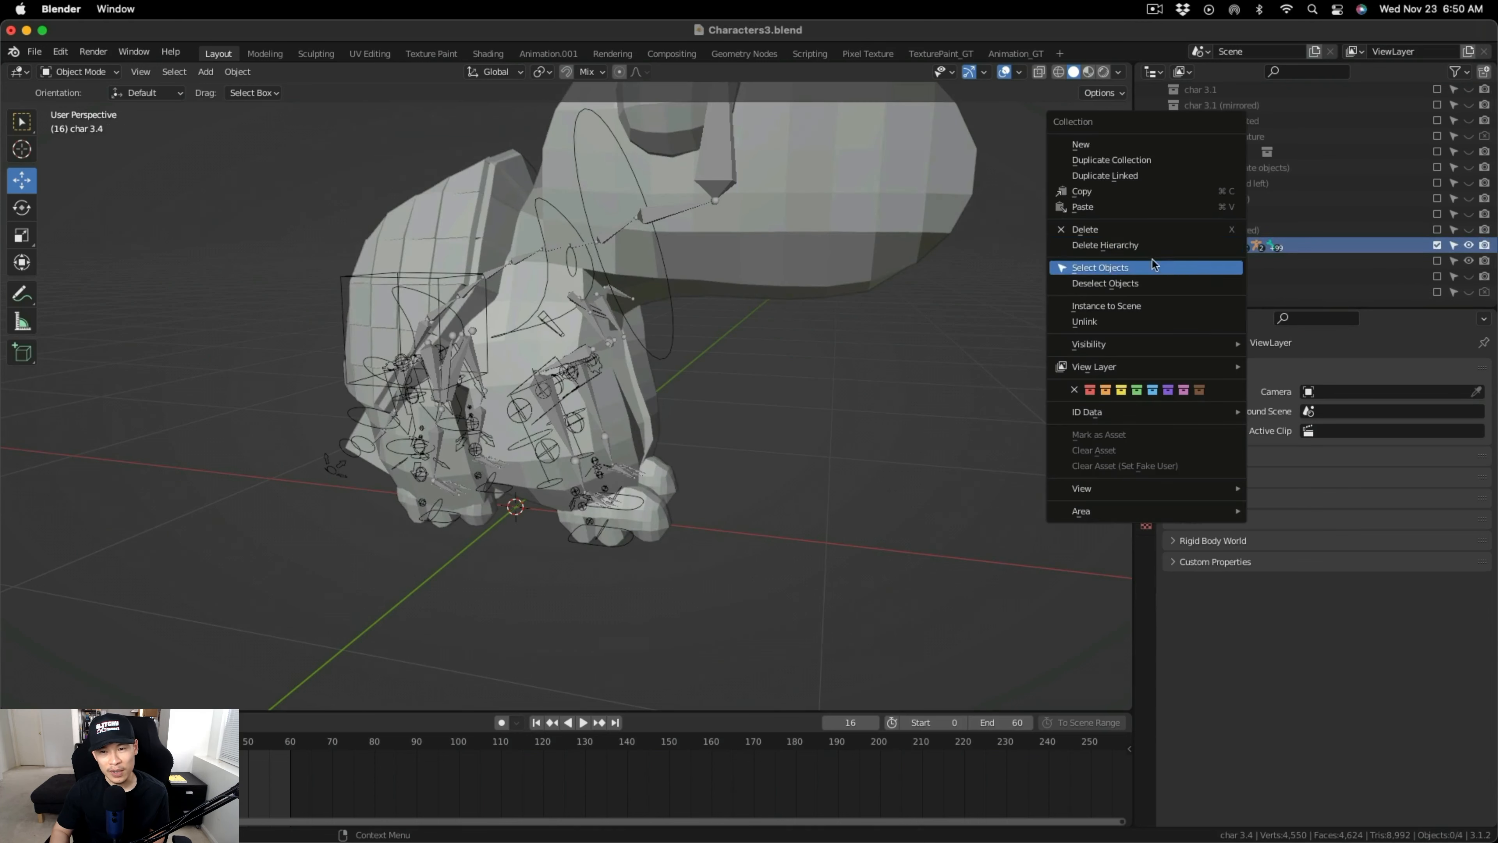
click(1170, 169)
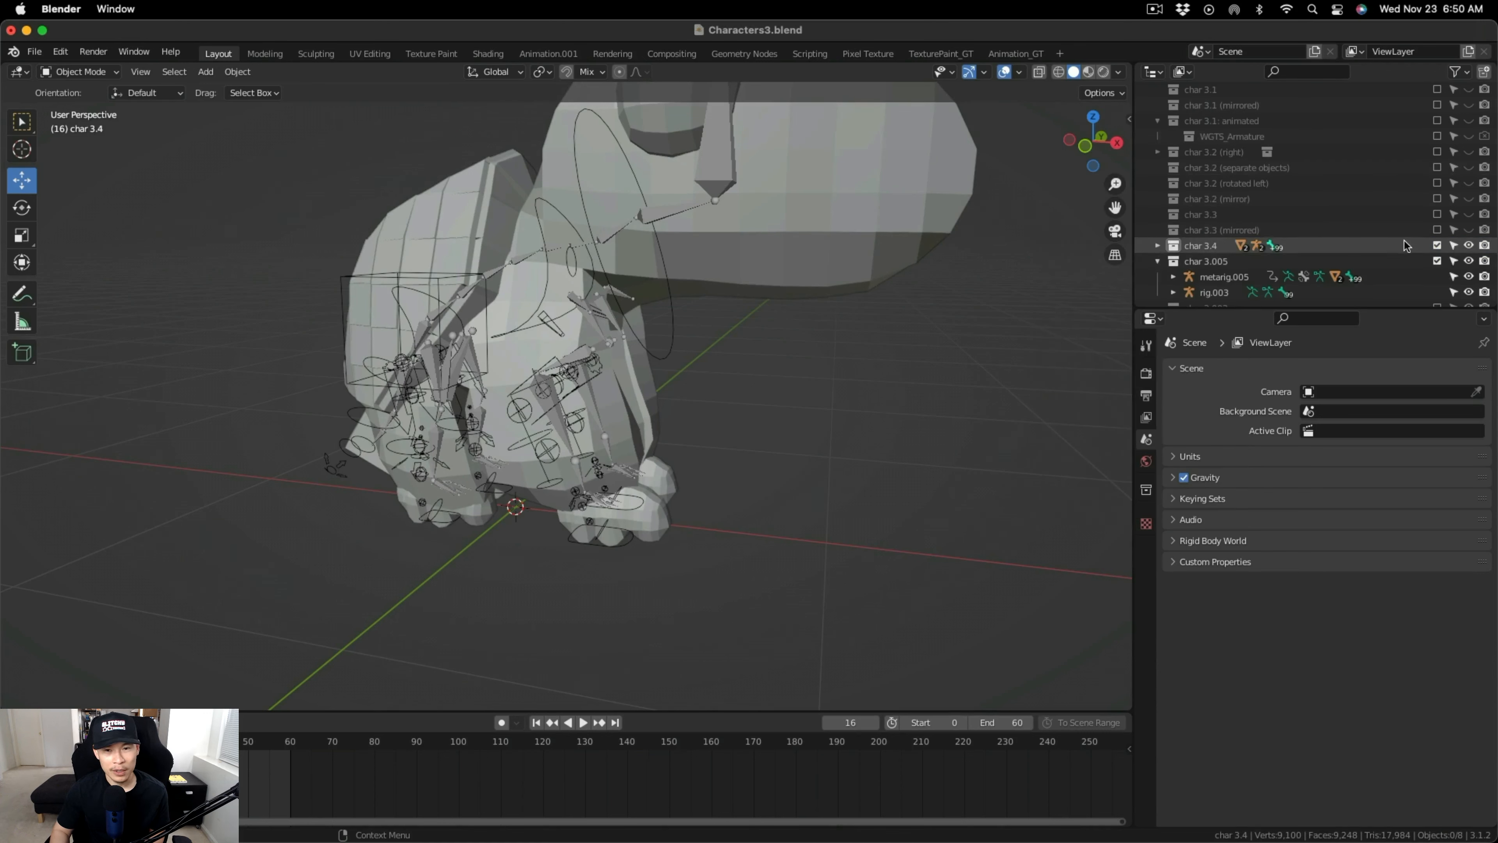
click(1436, 245)
Rename the duplicated collection as char 3.4 (less joints).
scroll(1357, 236, down, 2)
double_click(1275, 222)
text(4 ()
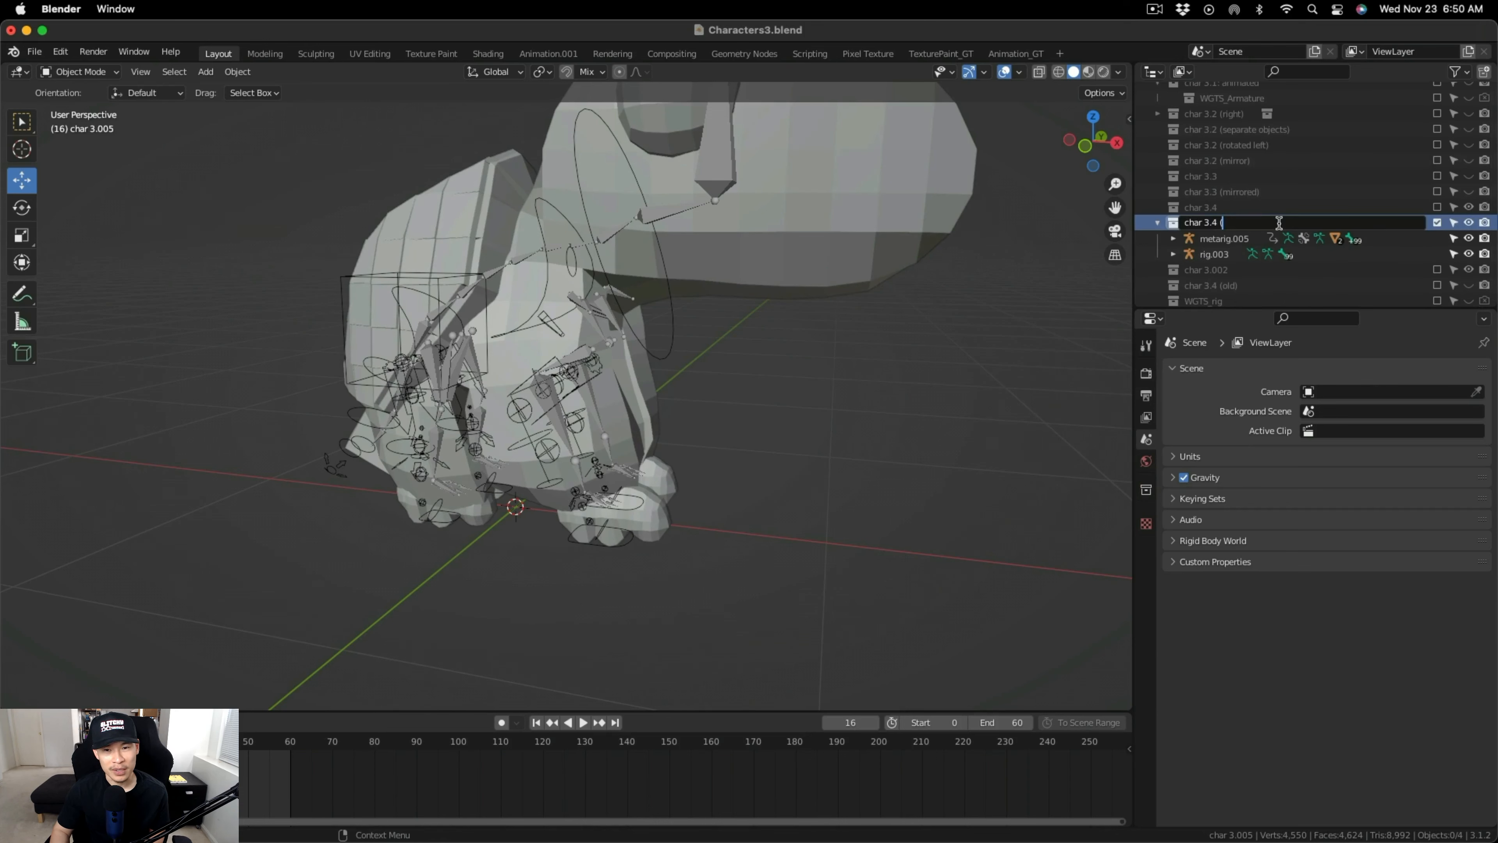
text(less joints))
key(Return)
Enter Edit Mode on the duplicated rig.003 and turn on the bone names in the viewport.
click(557, 416)
key(Tab)
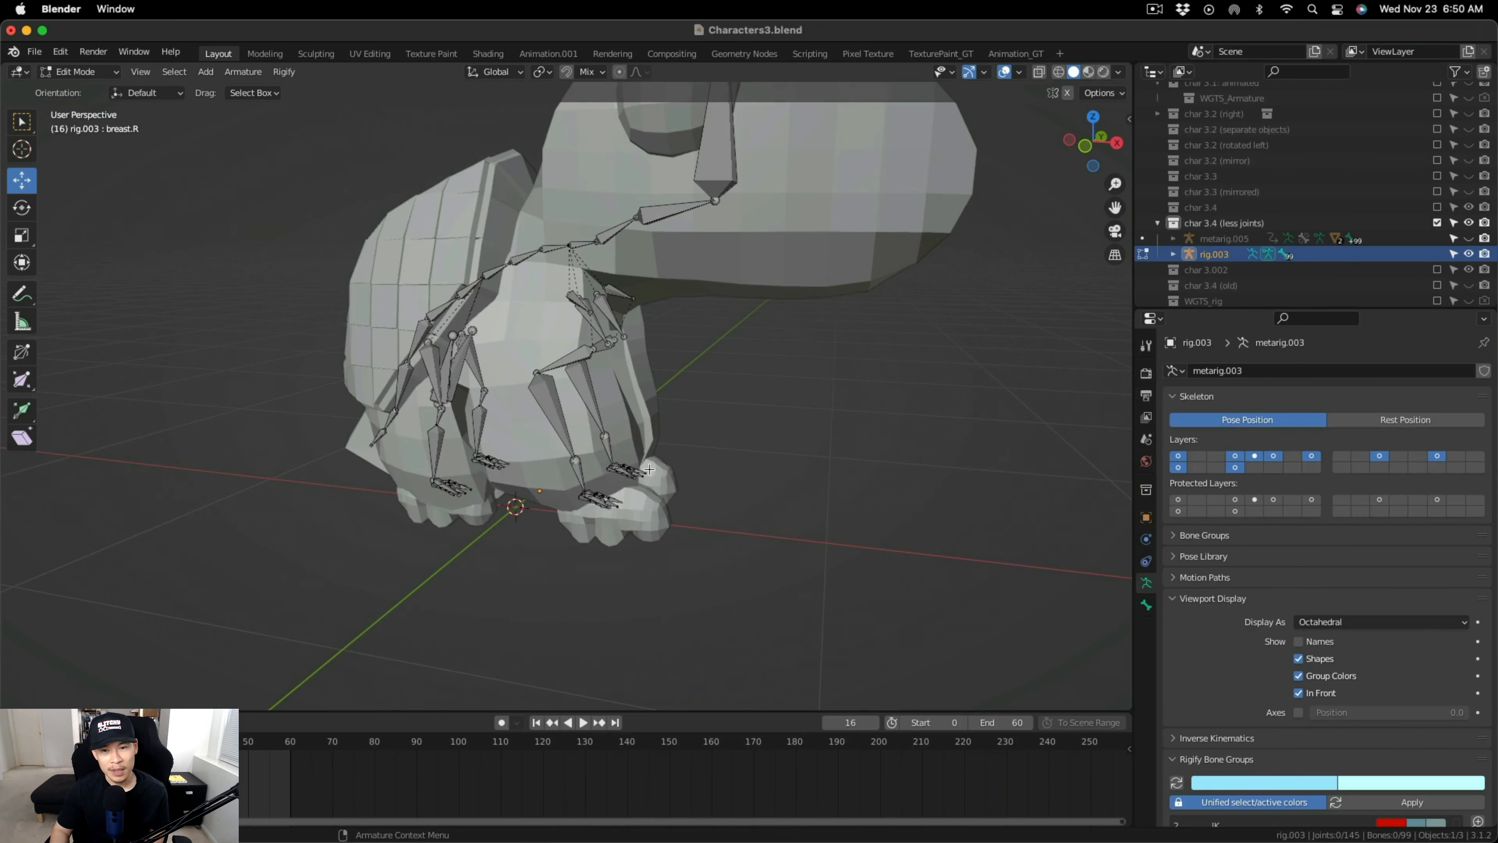
click(558, 416)
scroll(613, 496, up, 6)
middle_drag(614, 495, 449, 490)
click(1300, 642)
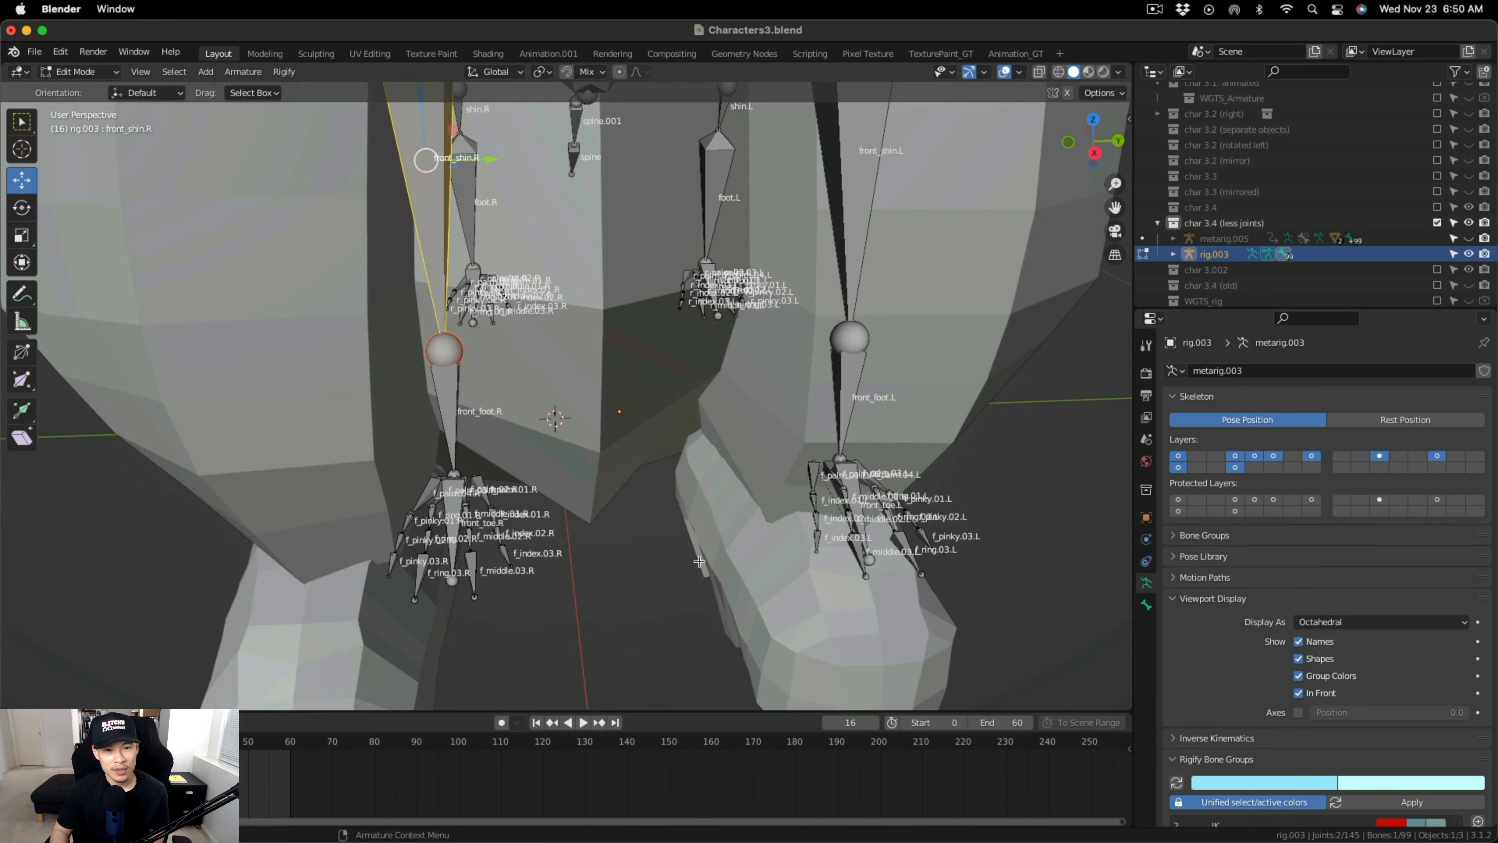
Delete all palm, index, middle, ring and pinky bones of the front right foot, keeping front_toe.R.
middle_drag(383, 355, 519, 489)
click(508, 515)
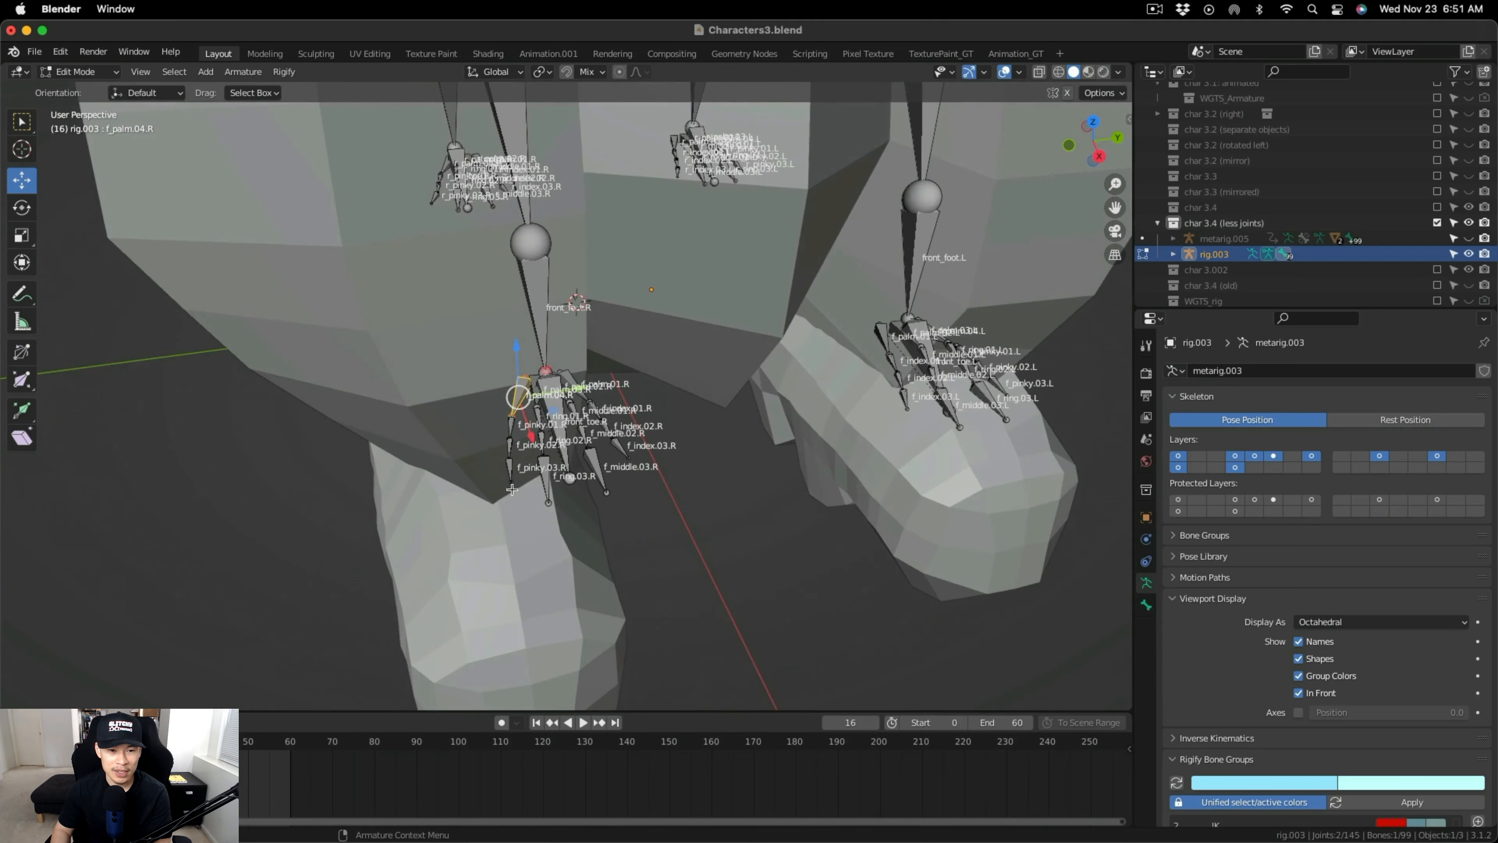
scroll(510, 461, up, 6)
middle_drag(641, 473, 615, 489)
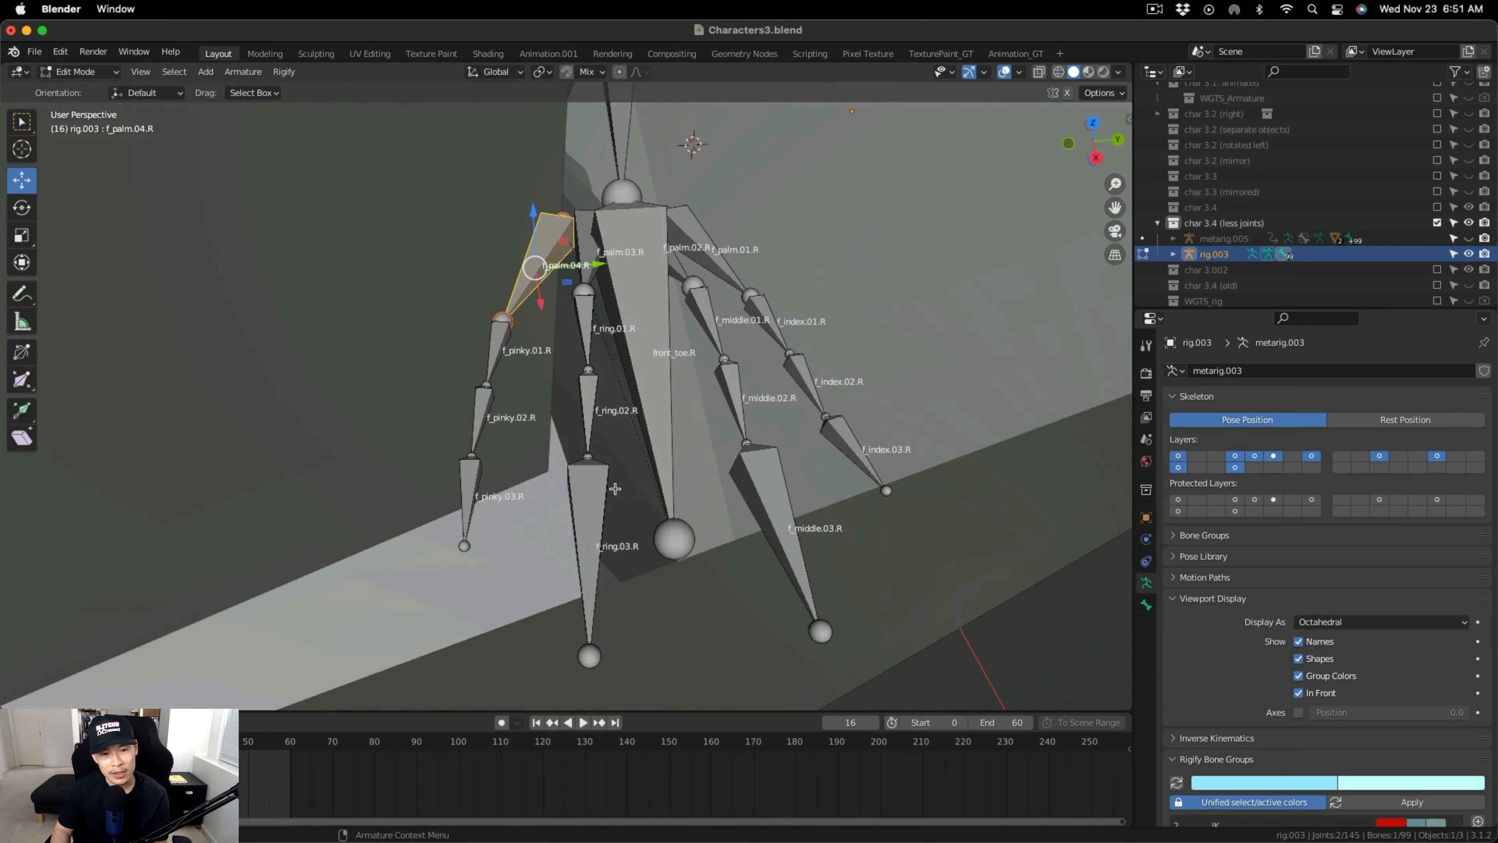
click(586, 540)
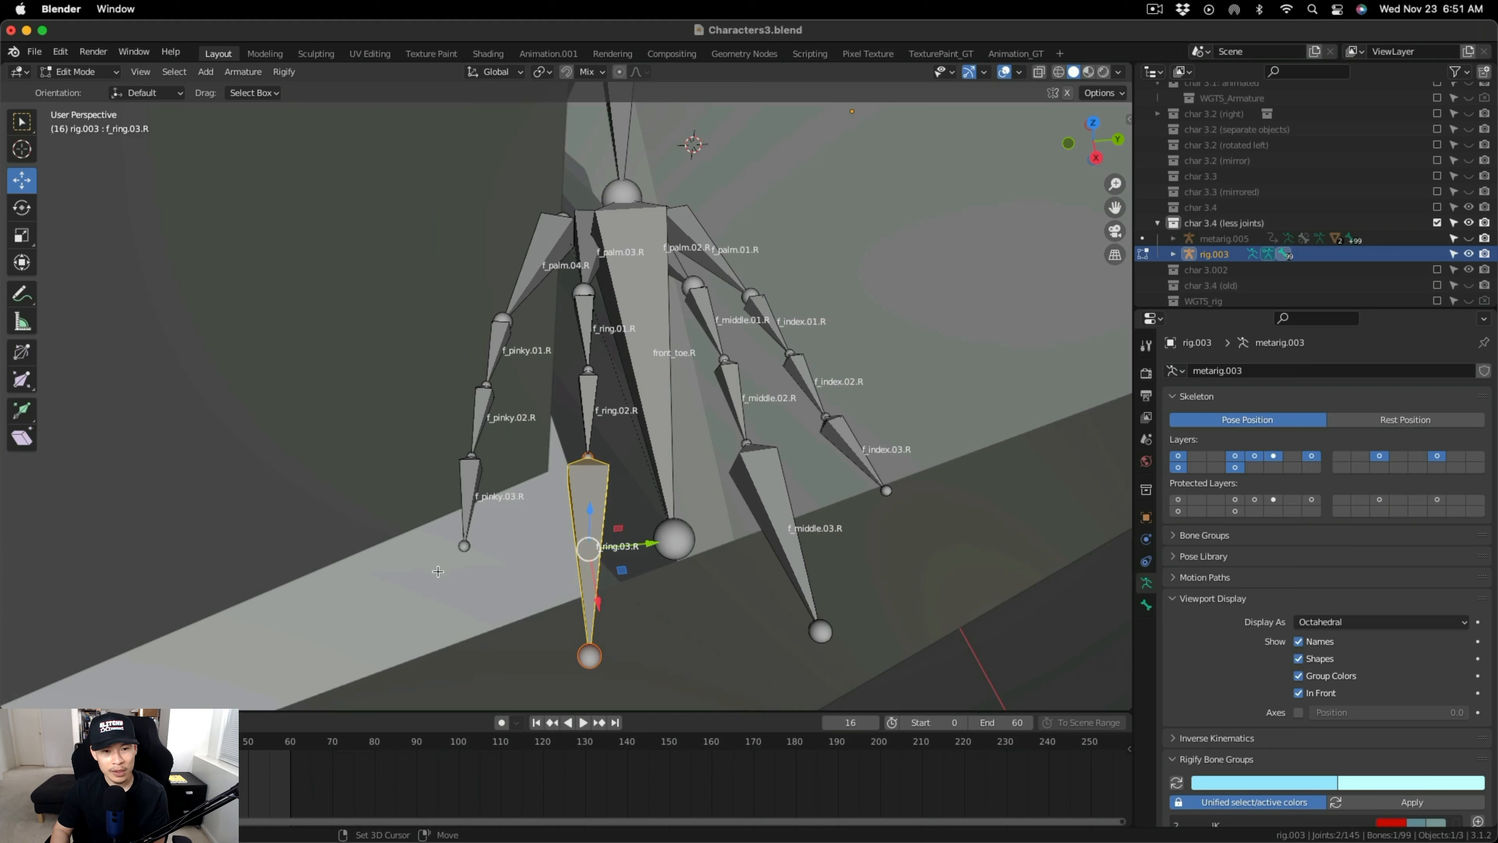
shift+drag(437, 571, 532, 255)
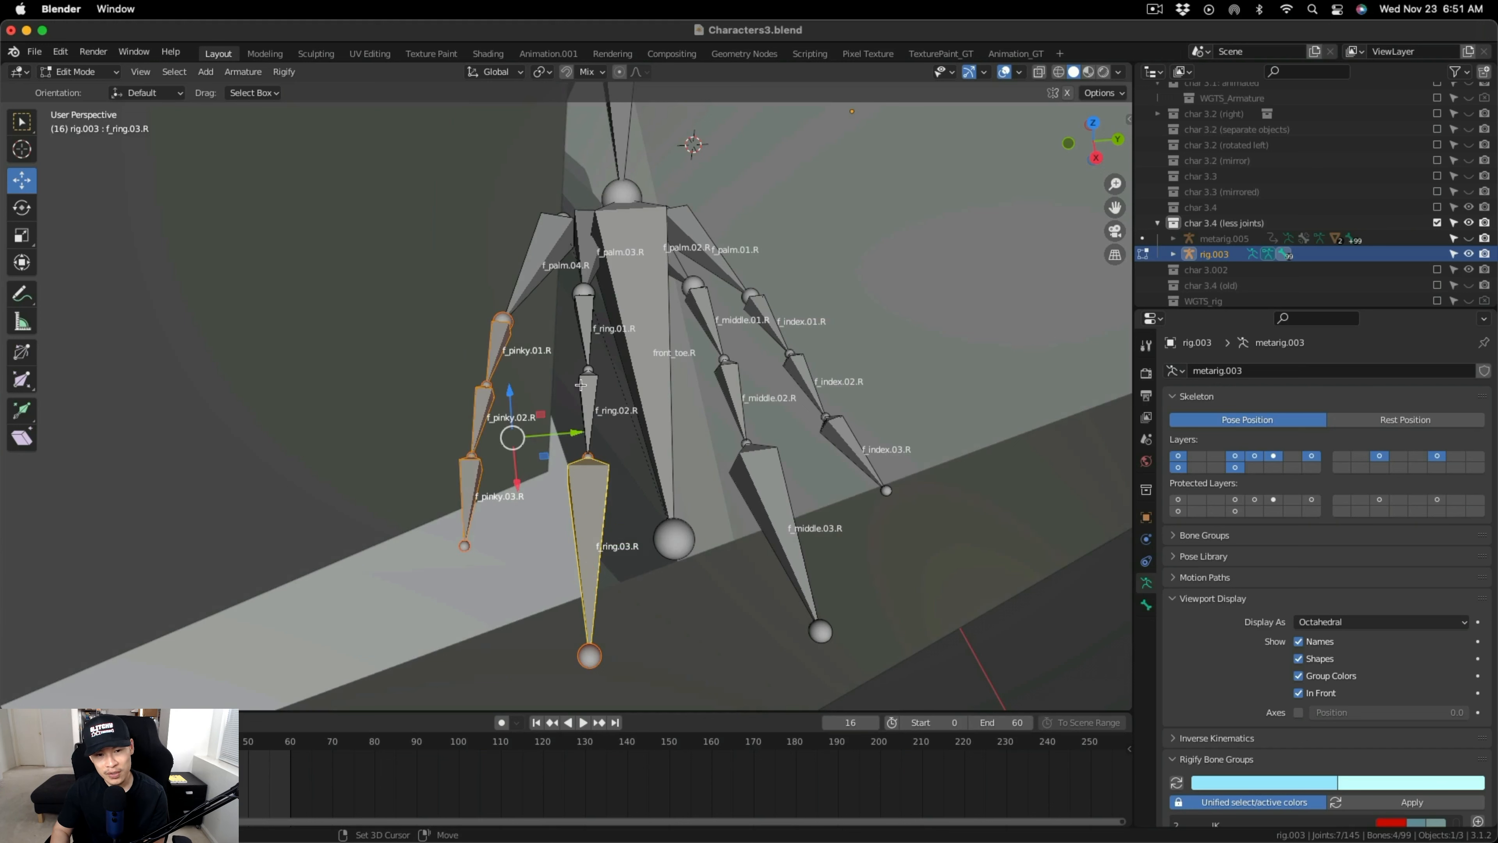
shift+click(534, 266)
shift+click(589, 407)
shift+click(585, 331)
shift+click(585, 262)
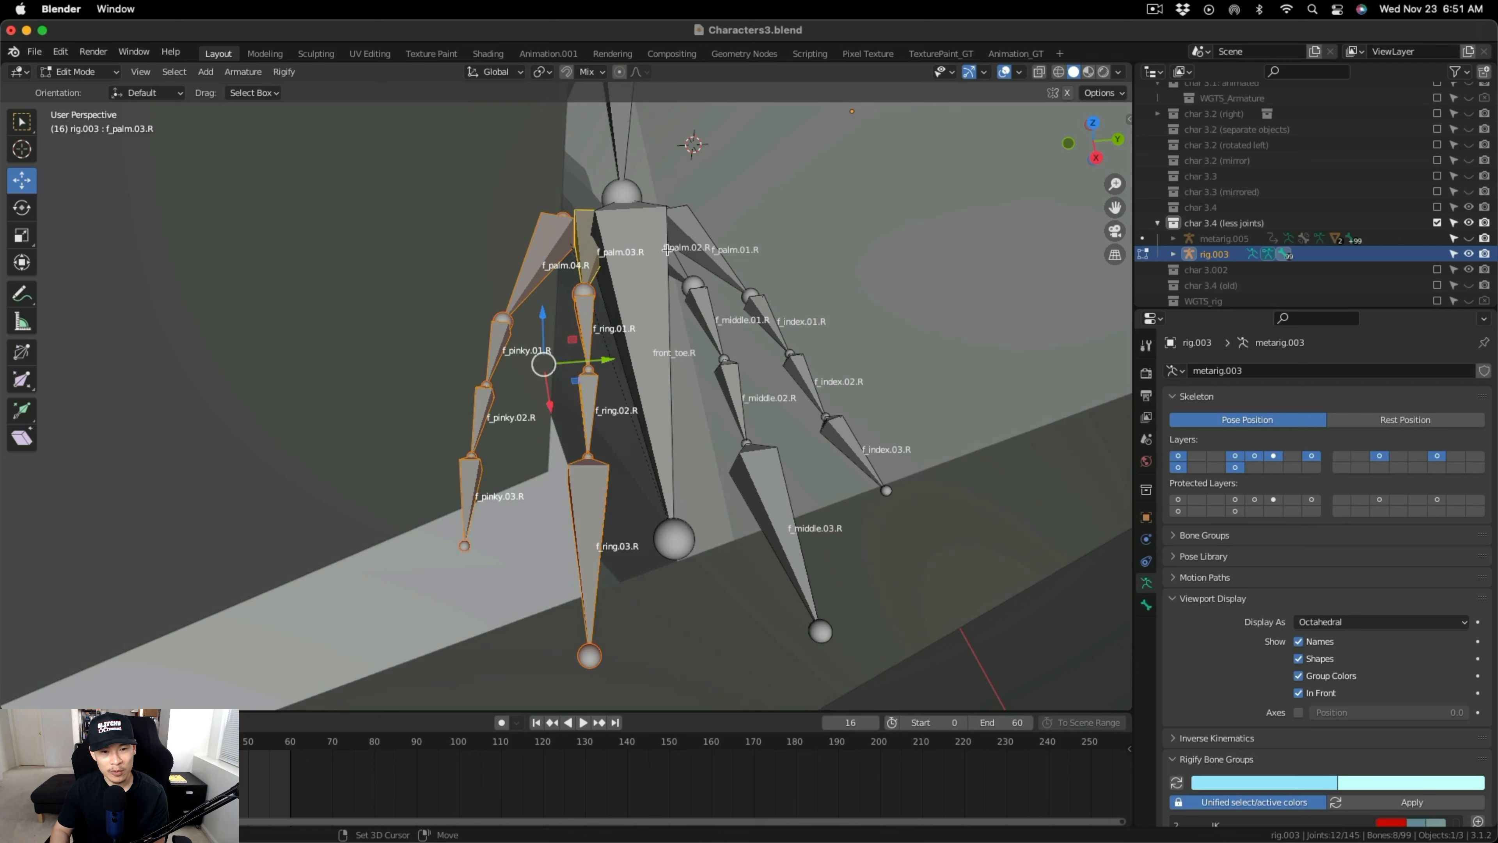
shift+click(702, 236)
shift+click(688, 267)
shift+click(708, 318)
shift+click(733, 406)
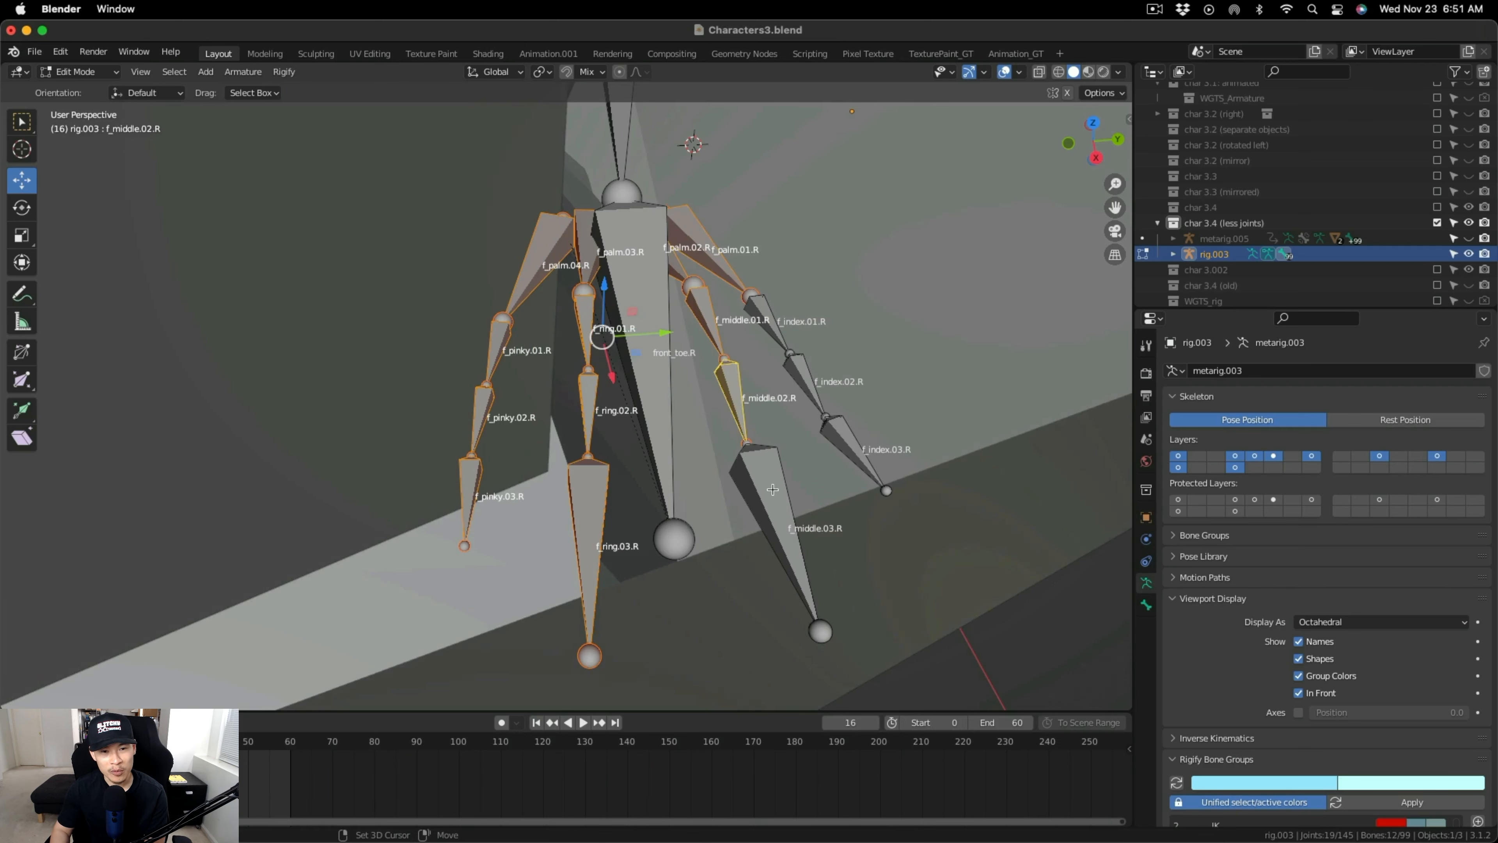
shift+click(772, 489)
shift+click(858, 451)
shift+click(807, 383)
shift+click(763, 338)
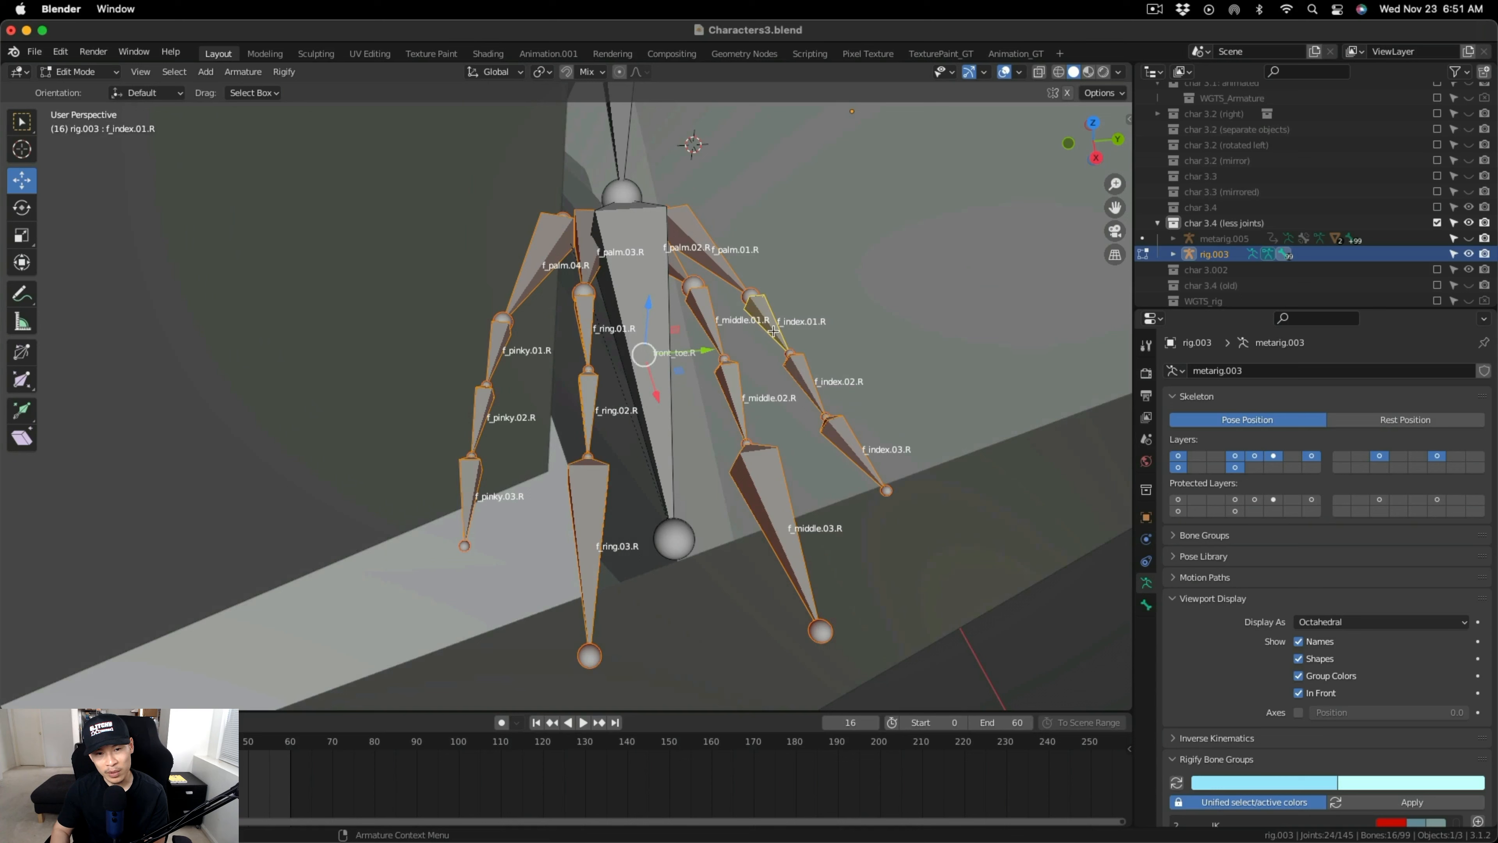
key(x)
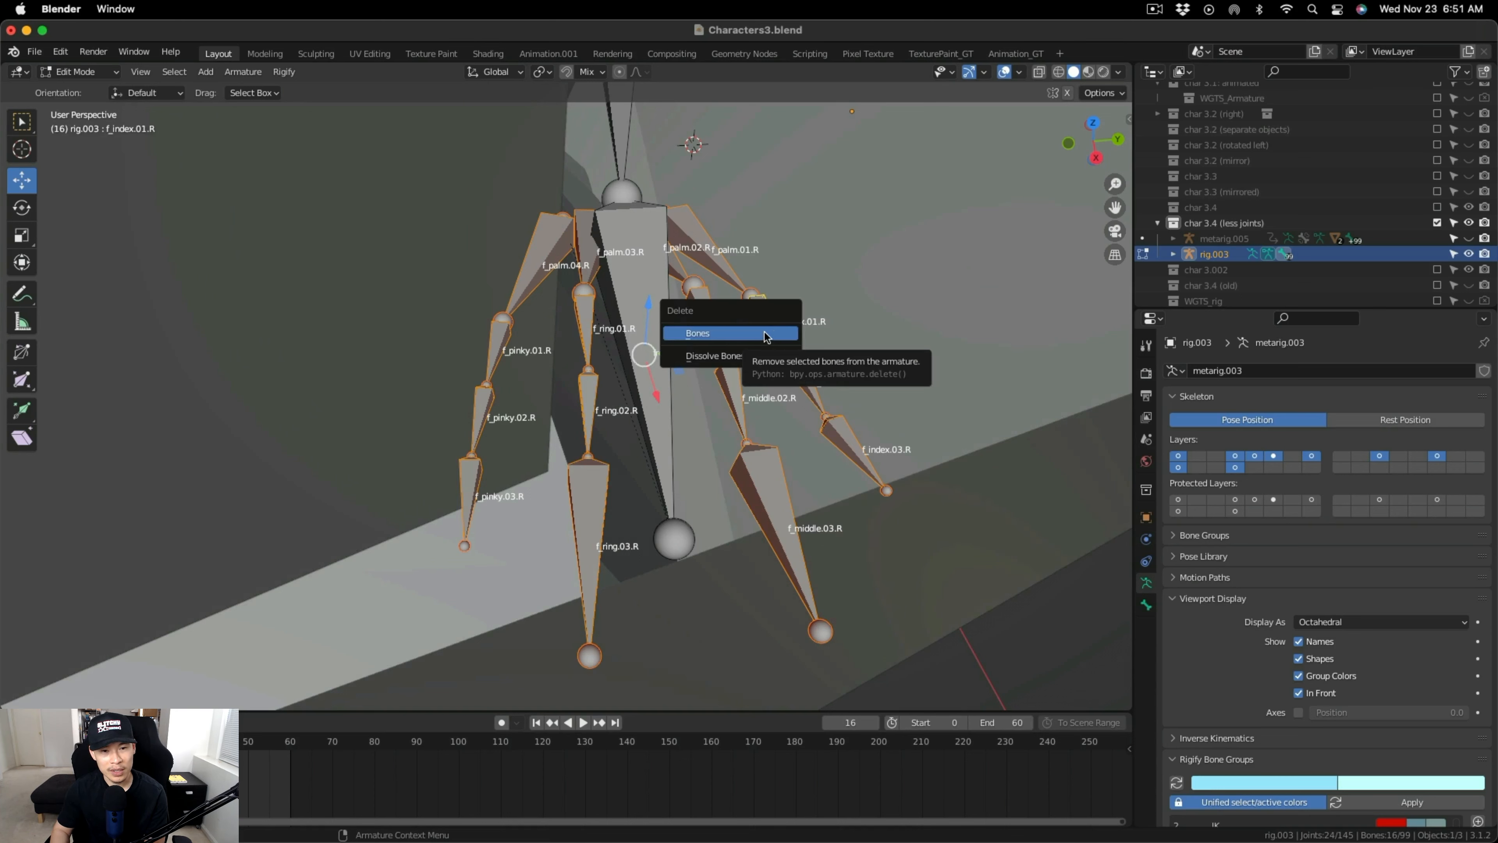
click(765, 335)
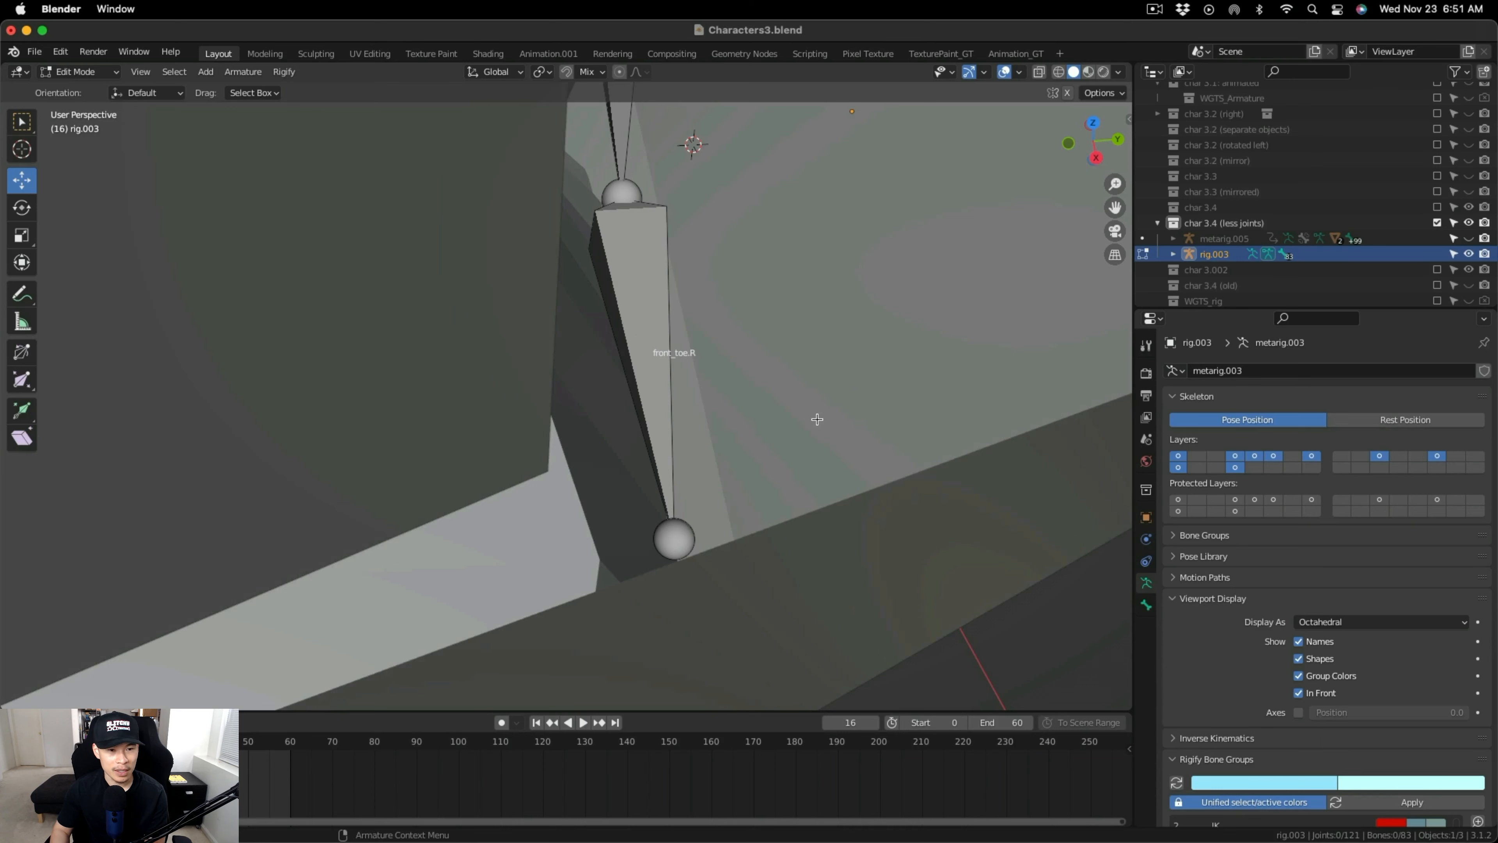
Delete the palm and finger bones of the front left foot and both hind feet, keeping their toe bones.
drag(592, 584, 706, 263)
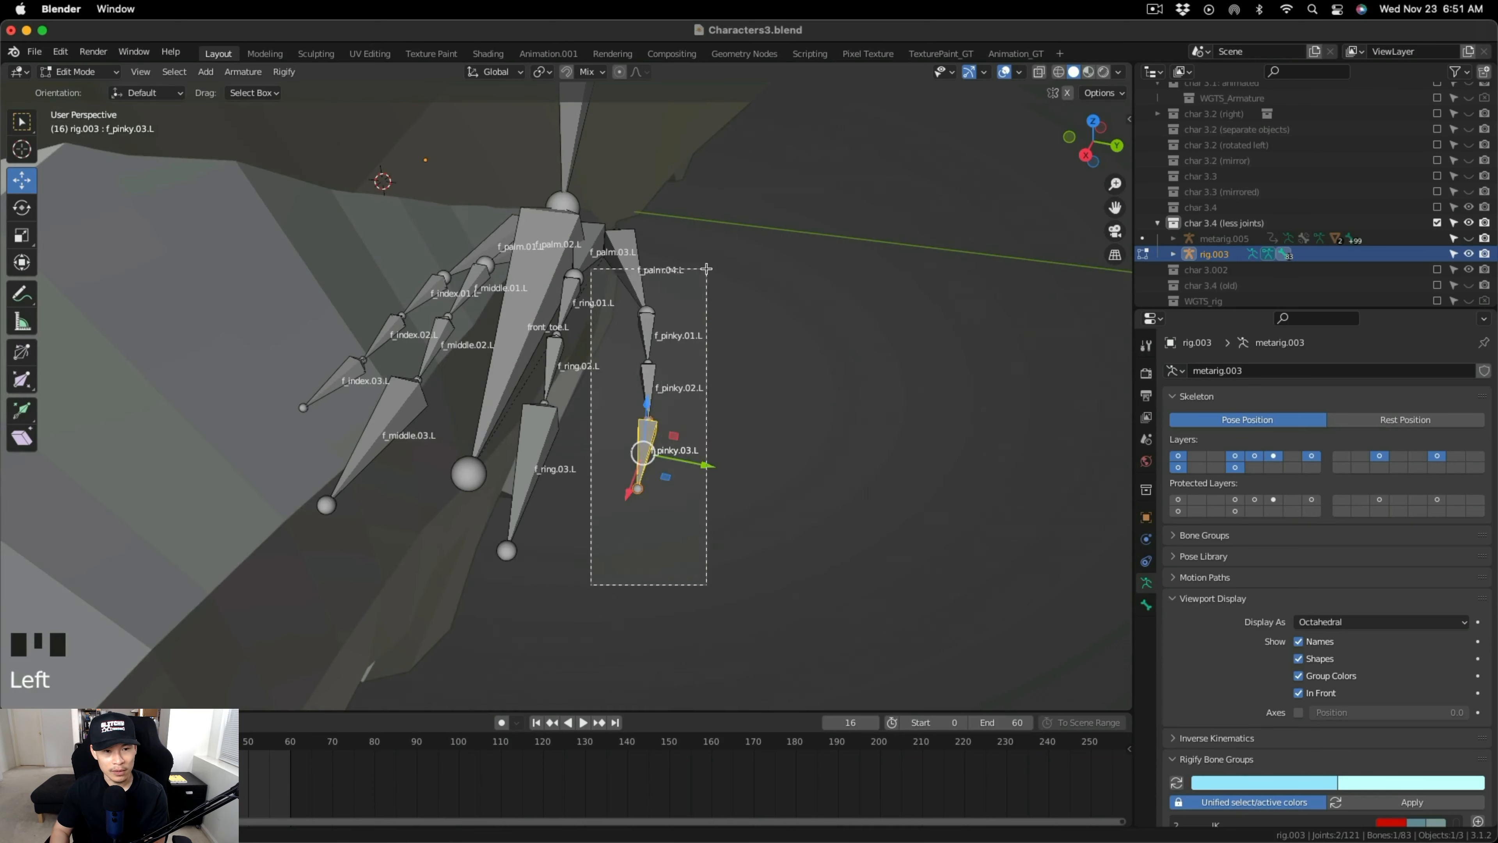
key(x)
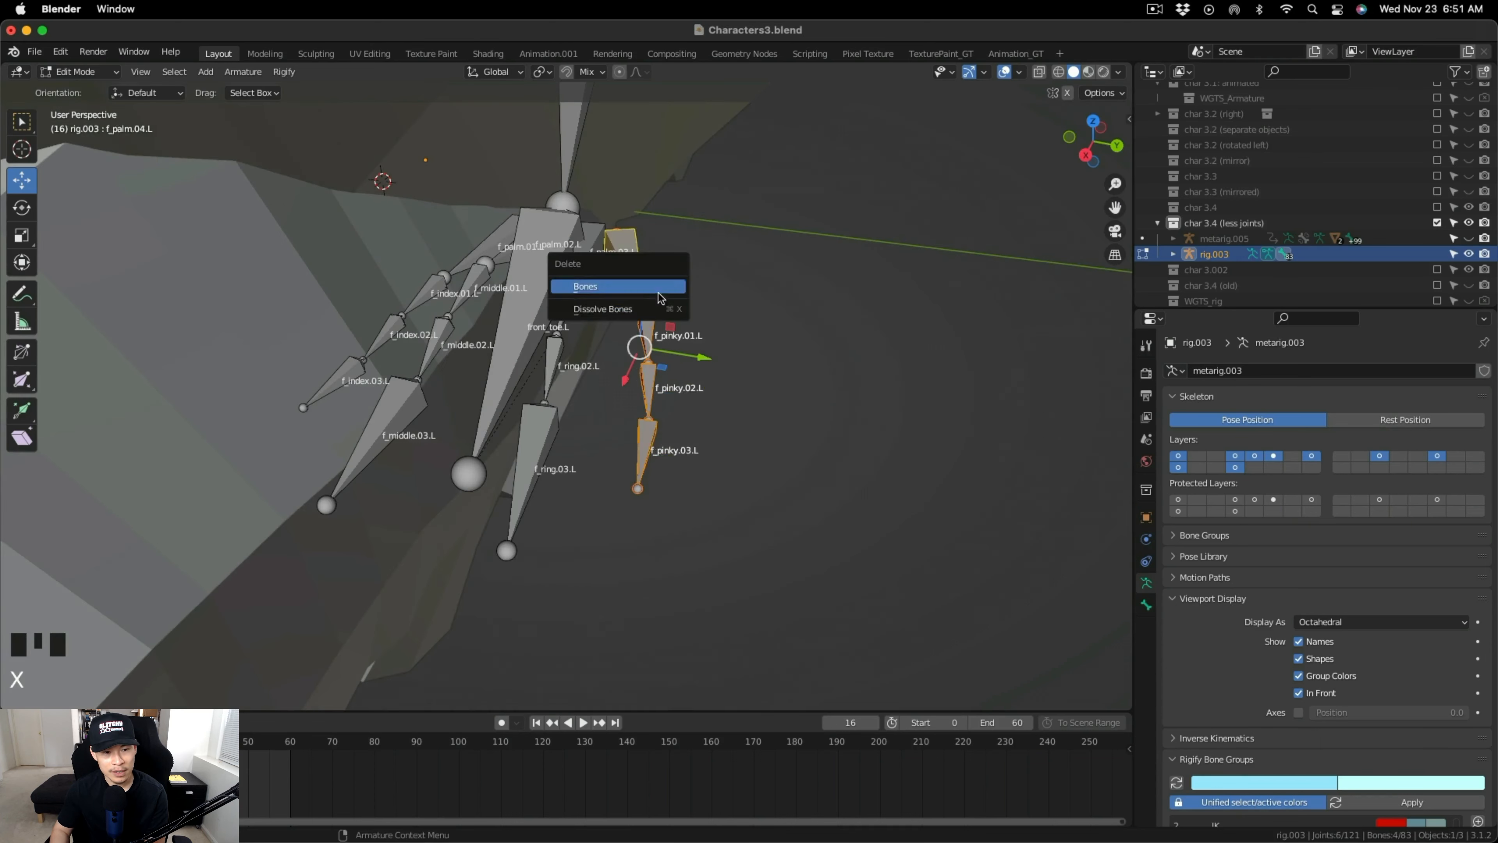
click(658, 295)
click(580, 511)
shift+click(583, 413)
shift+click(592, 347)
shift+click(606, 284)
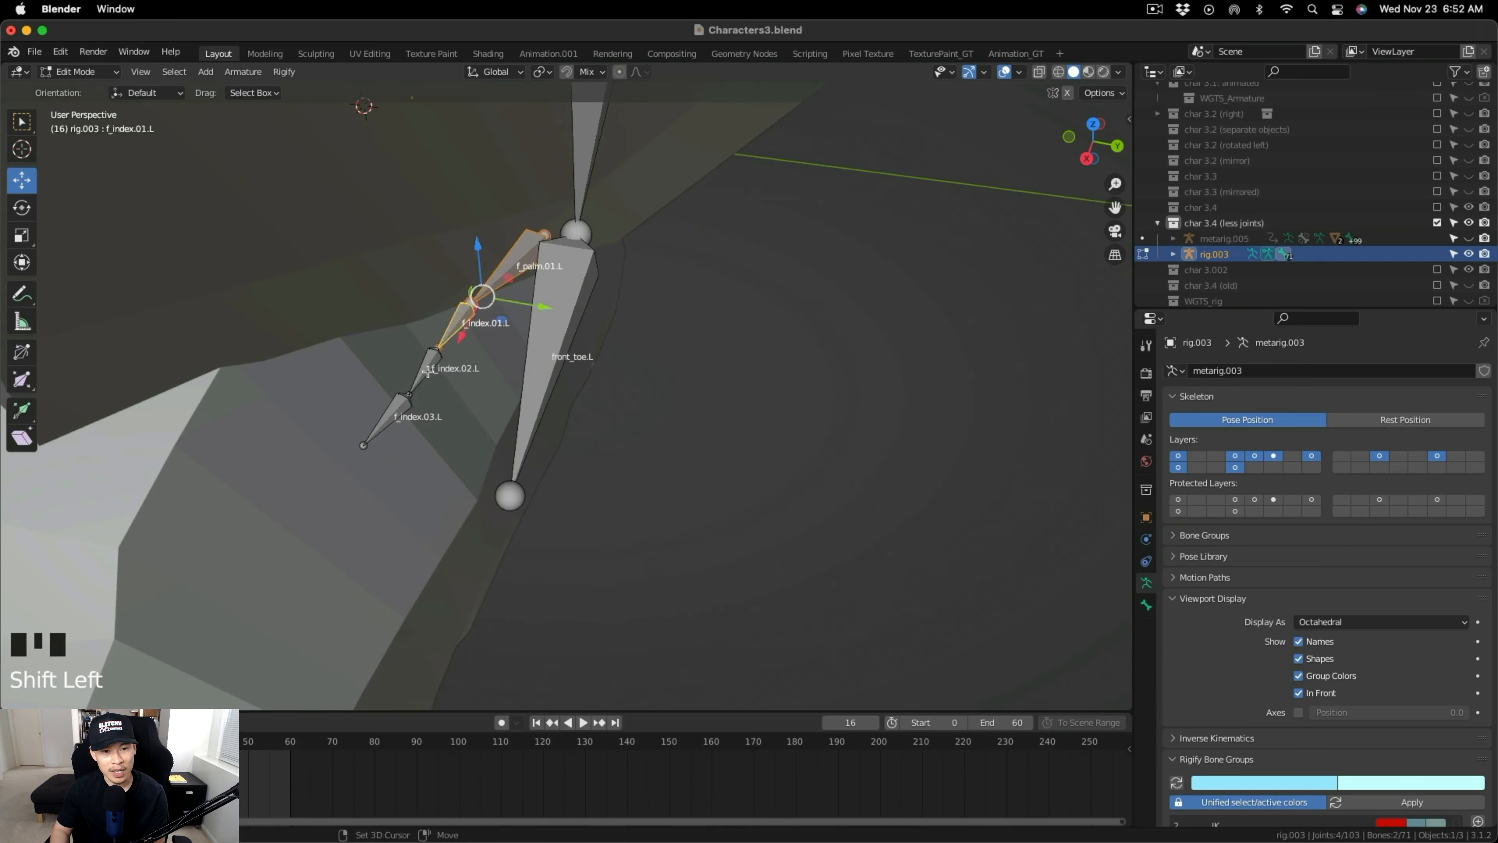
key(x)
click(463, 409)
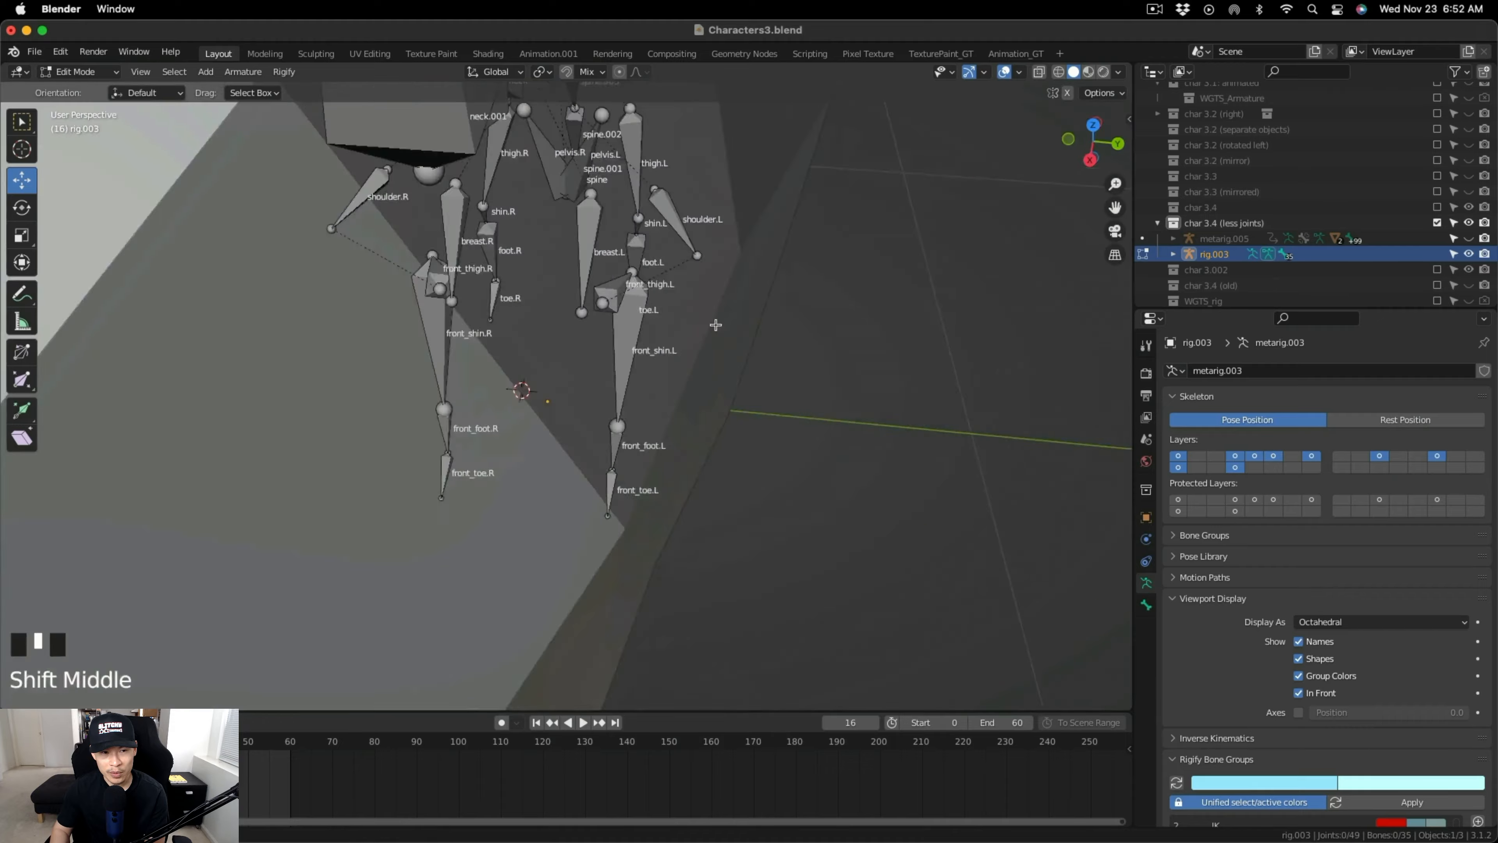
Return to Object Mode, regenerate the Rigify rig from rig.003, and hide rig.003.
scroll(613, 380, up, 3)
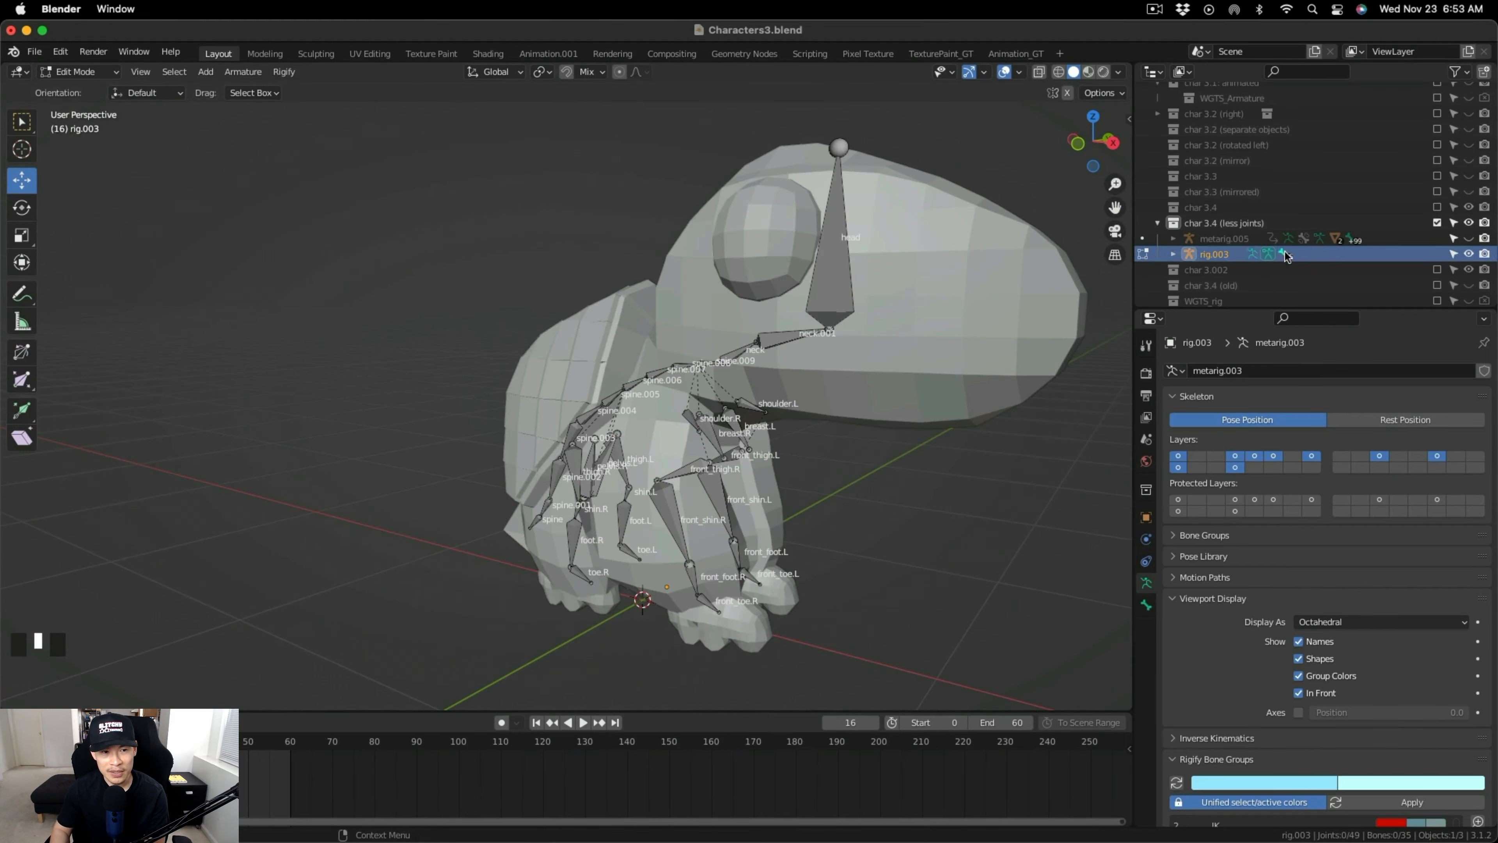
scroll(1327, 531, down, 20)
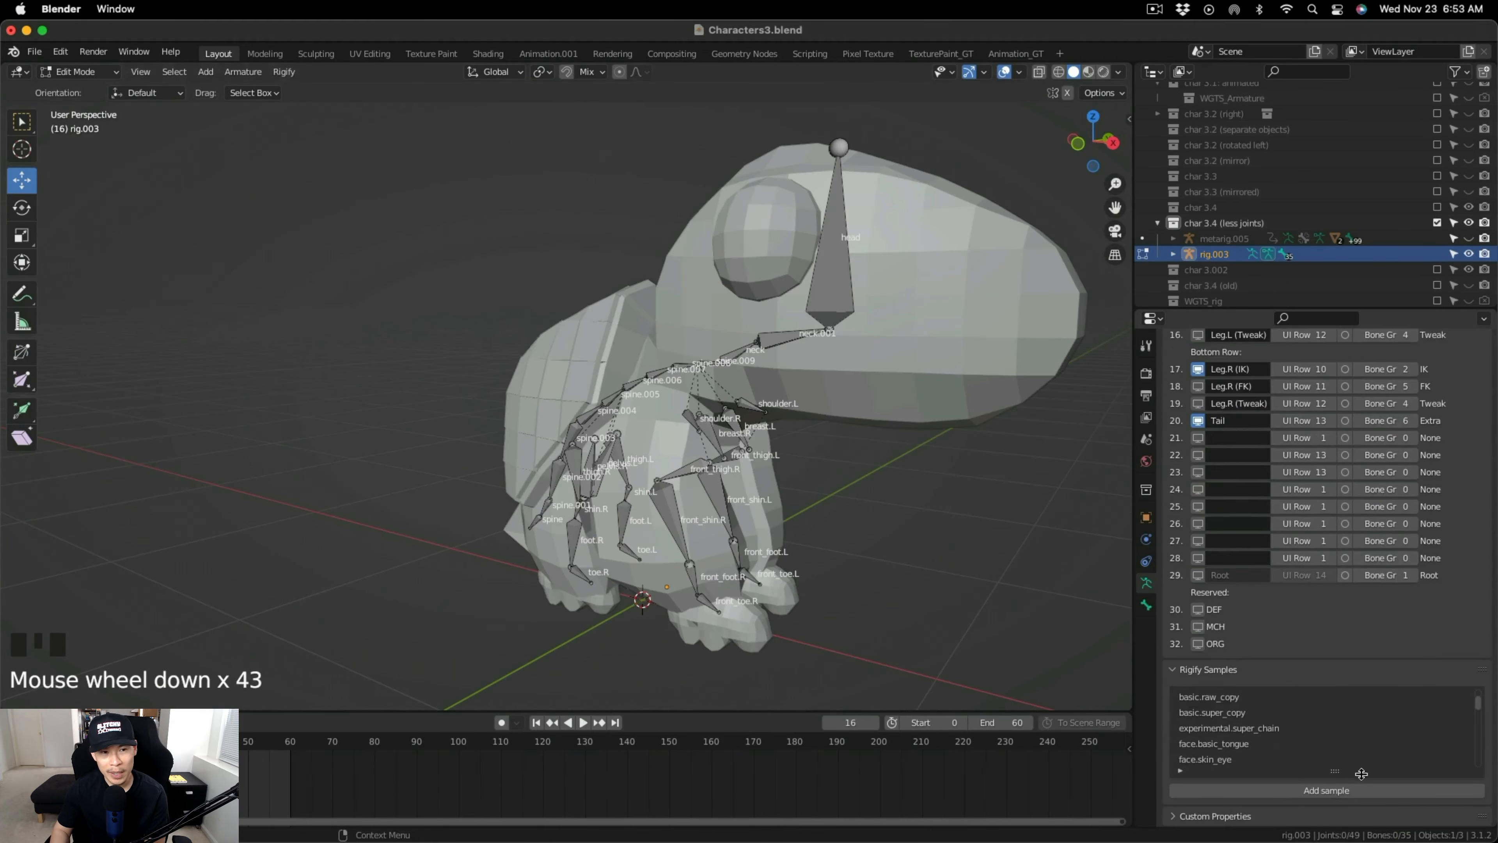
click(80, 71)
click(77, 90)
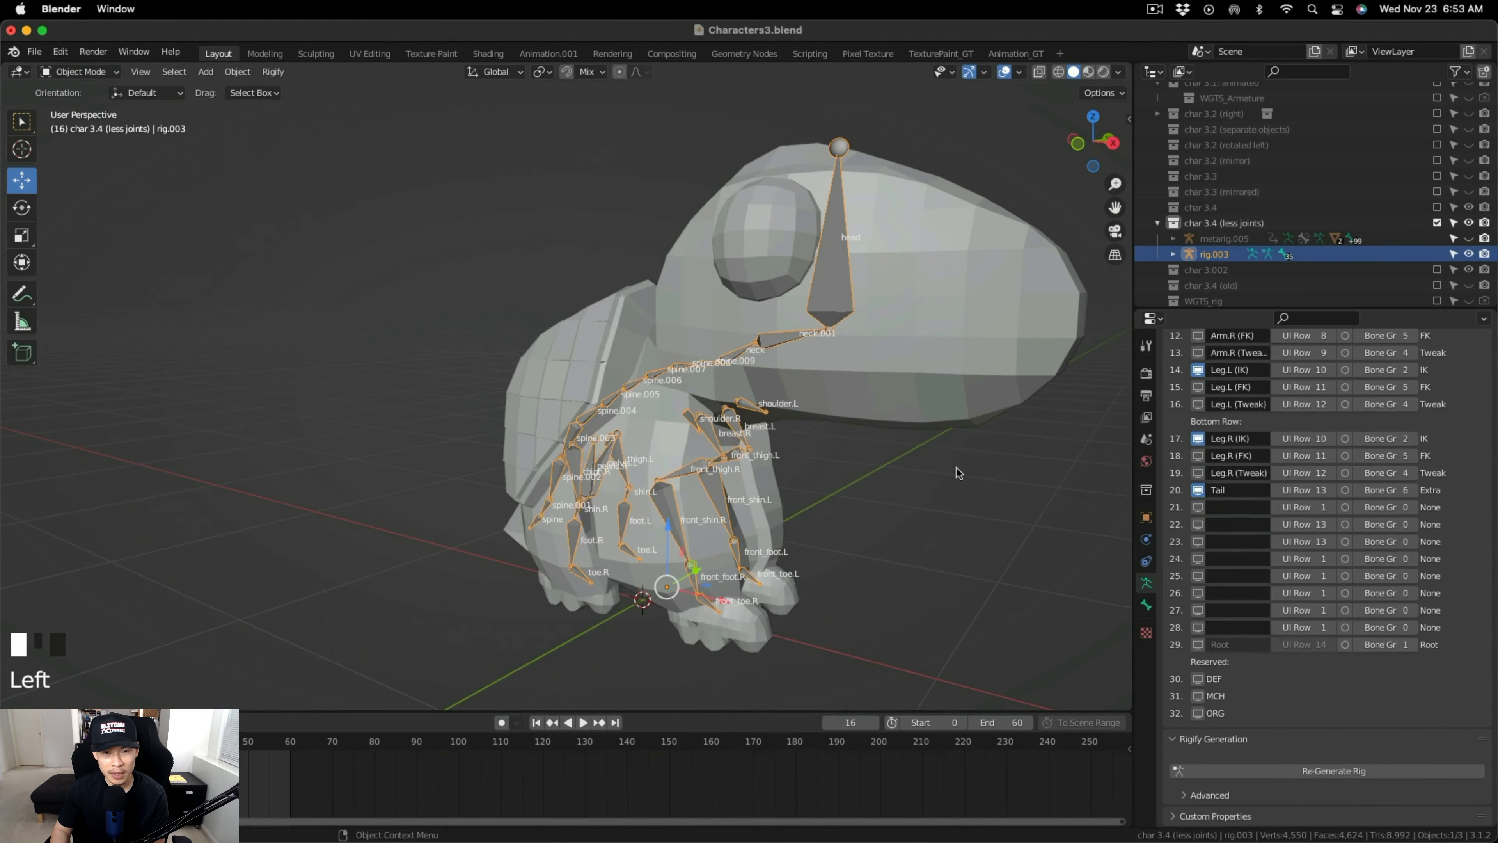
click(1390, 771)
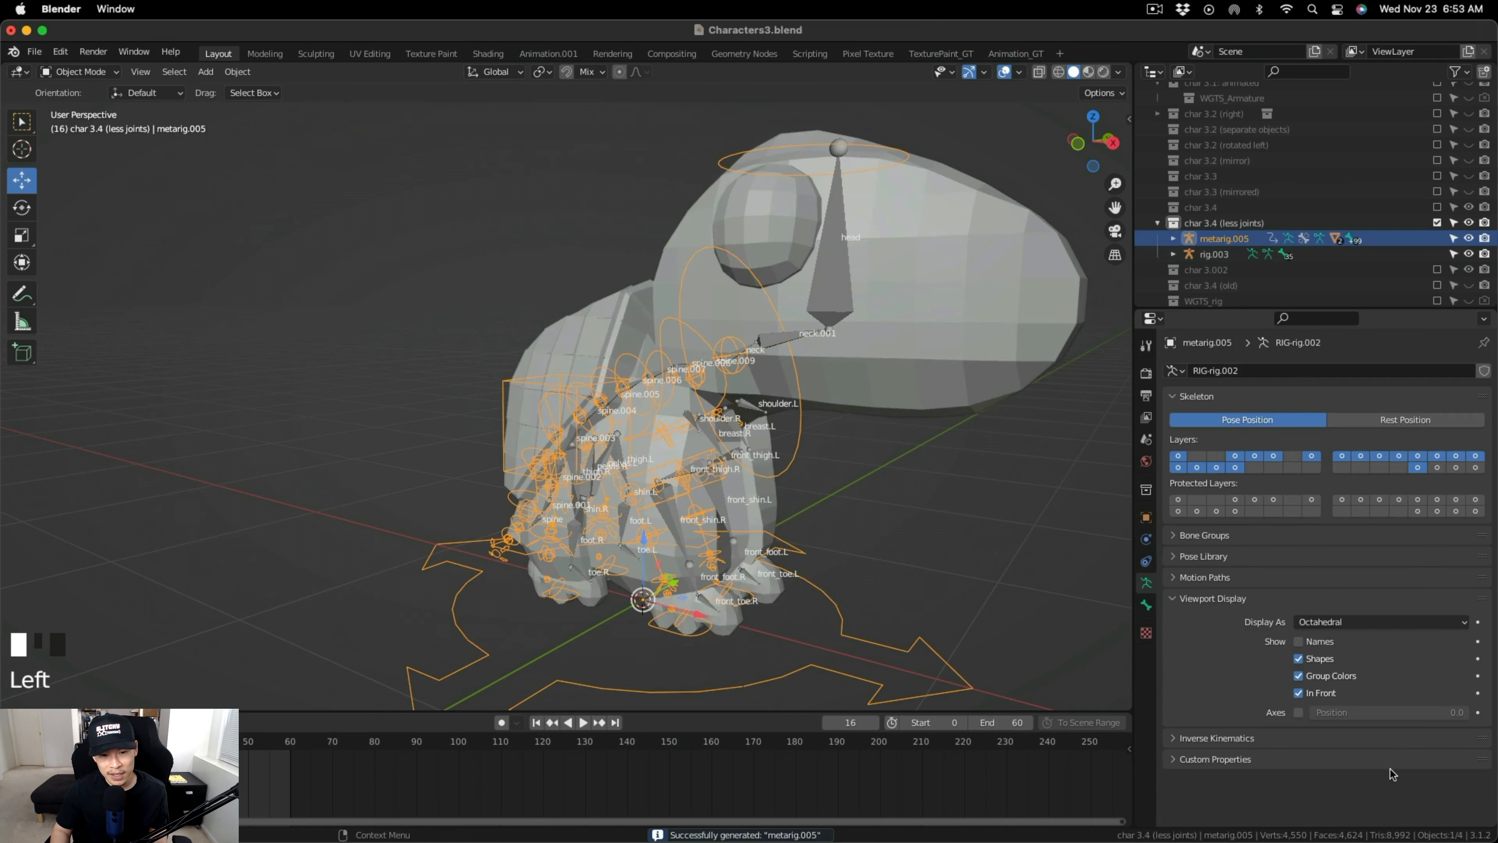
click(1468, 254)
Enter Pose Mode on metarig.005, test the neck control by moving it forward, and undo the move.
scroll(971, 437, down, 2)
shift+middle_drag(967, 434, 785, 408)
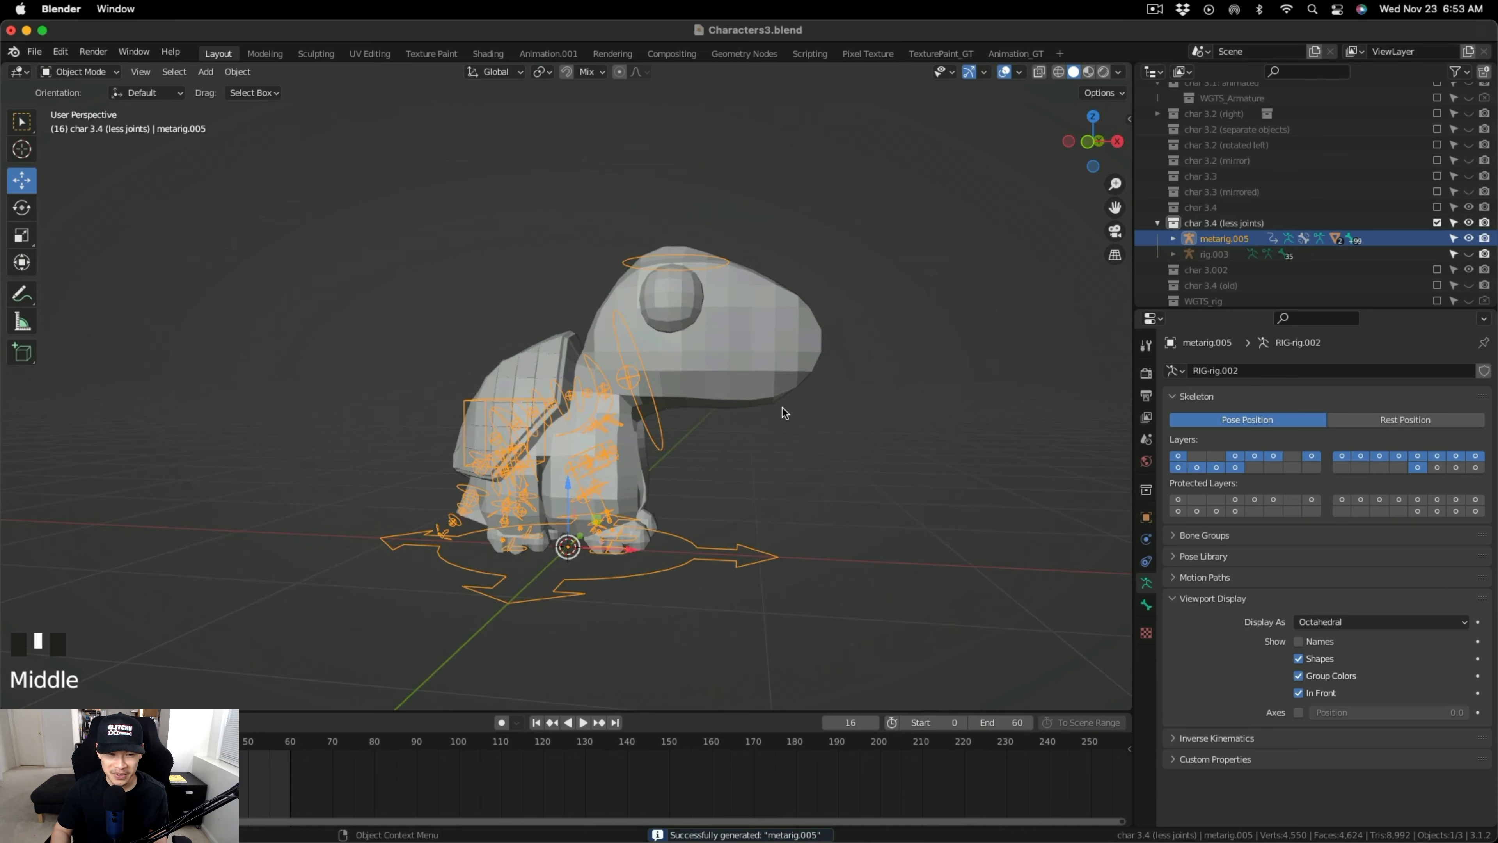
scroll(735, 407, up, 1)
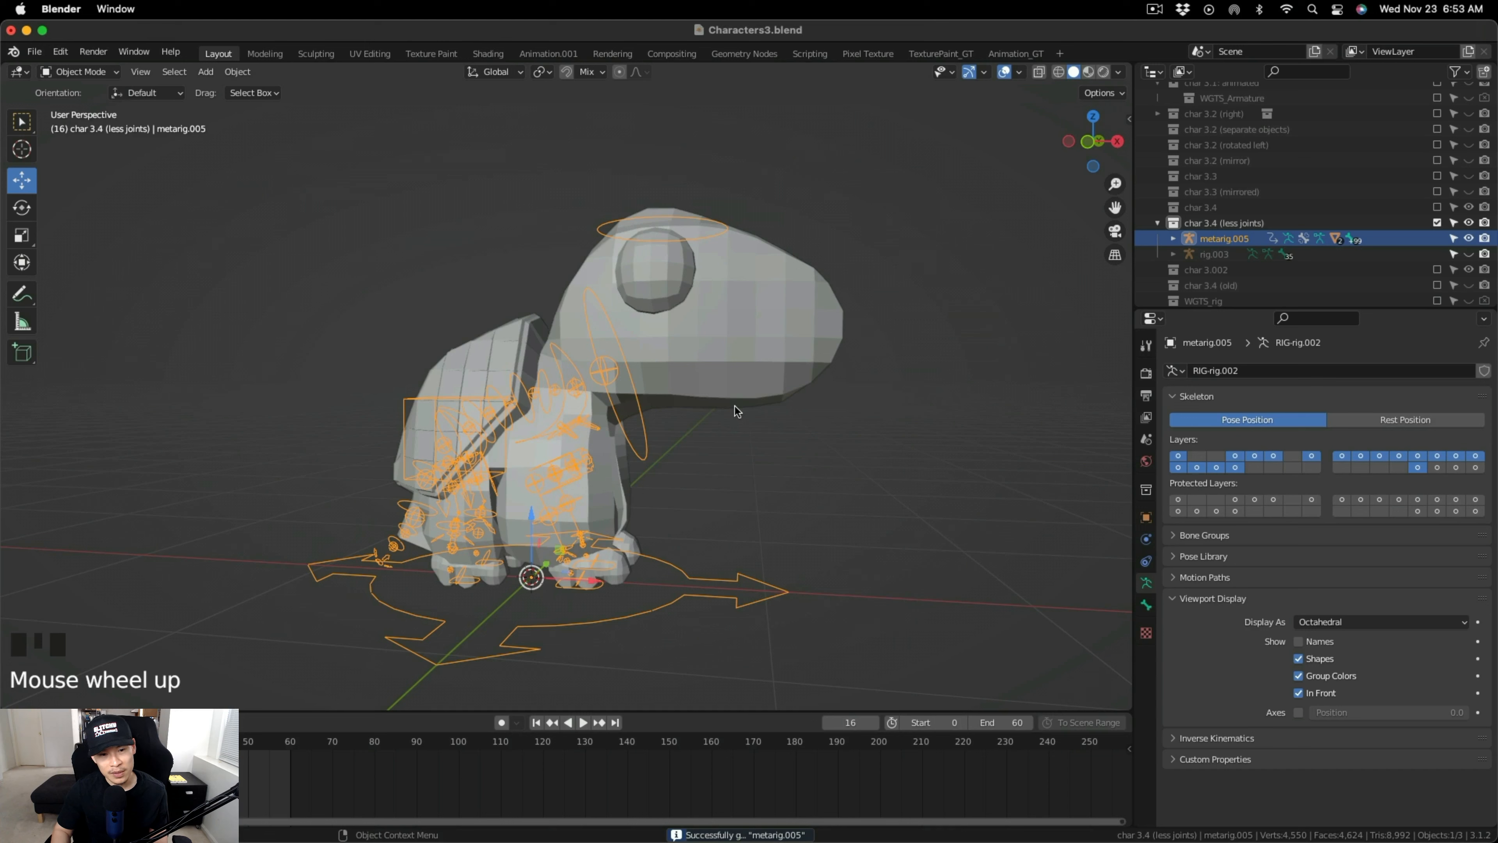
click(79, 71)
click(71, 128)
click(635, 436)
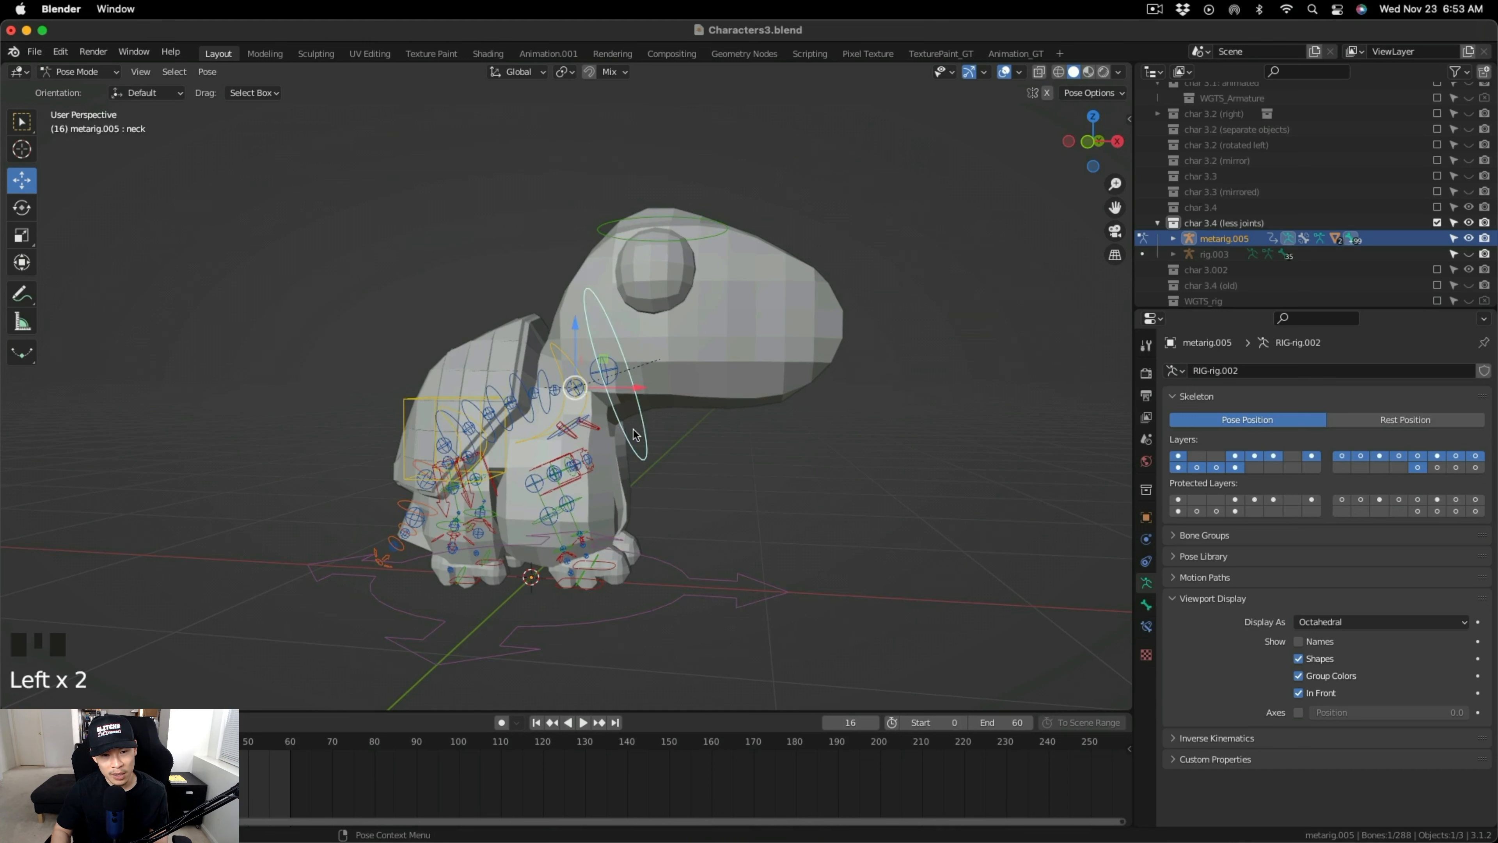
drag(631, 388, 682, 396)
key(super+z)
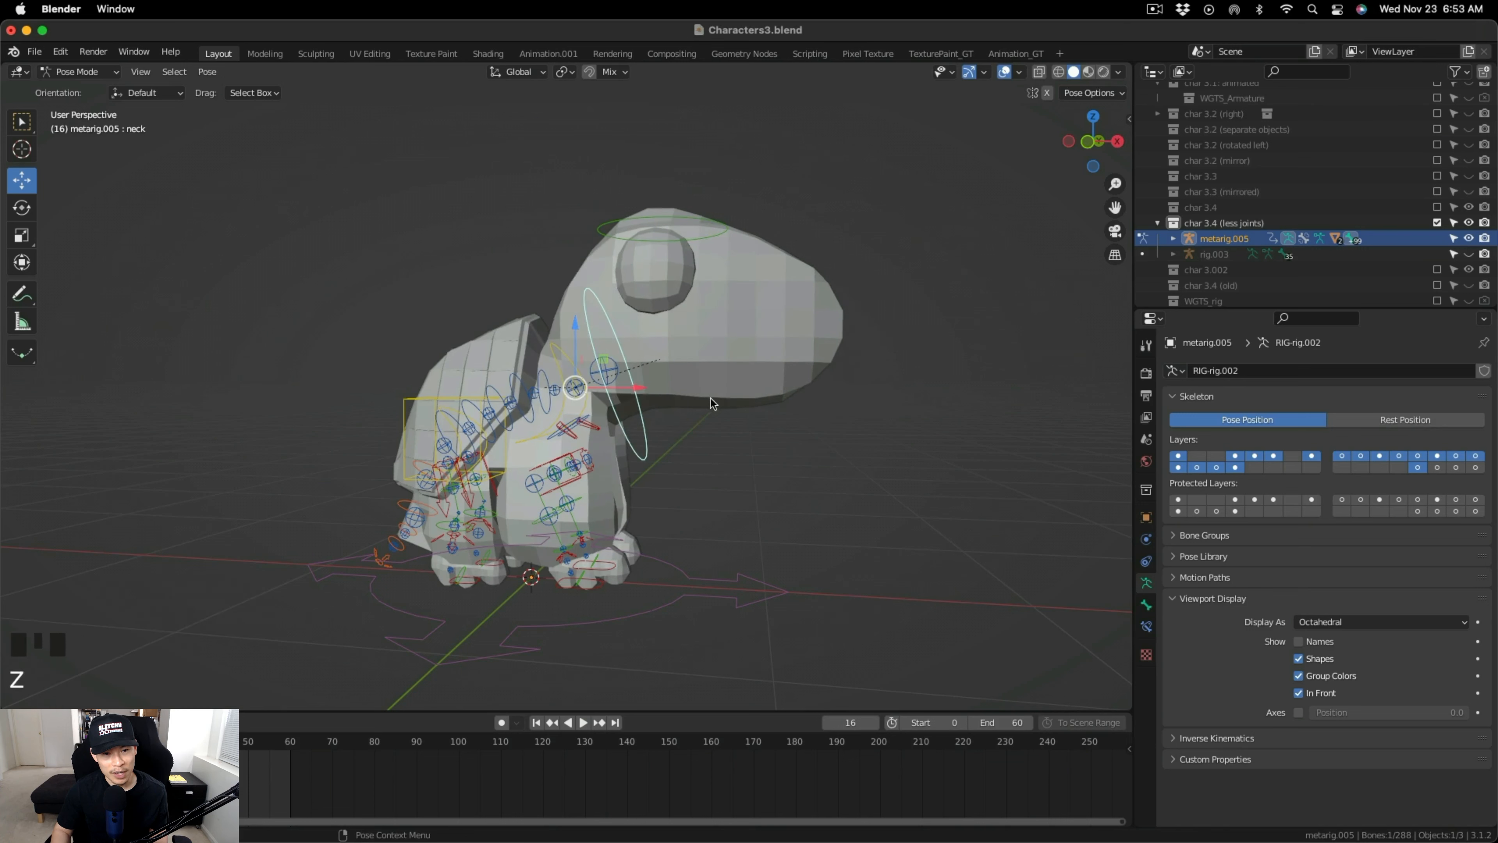
Play back the timeline to check whether the regenerated rig is animated.
middle_drag(742, 430, 827, 438)
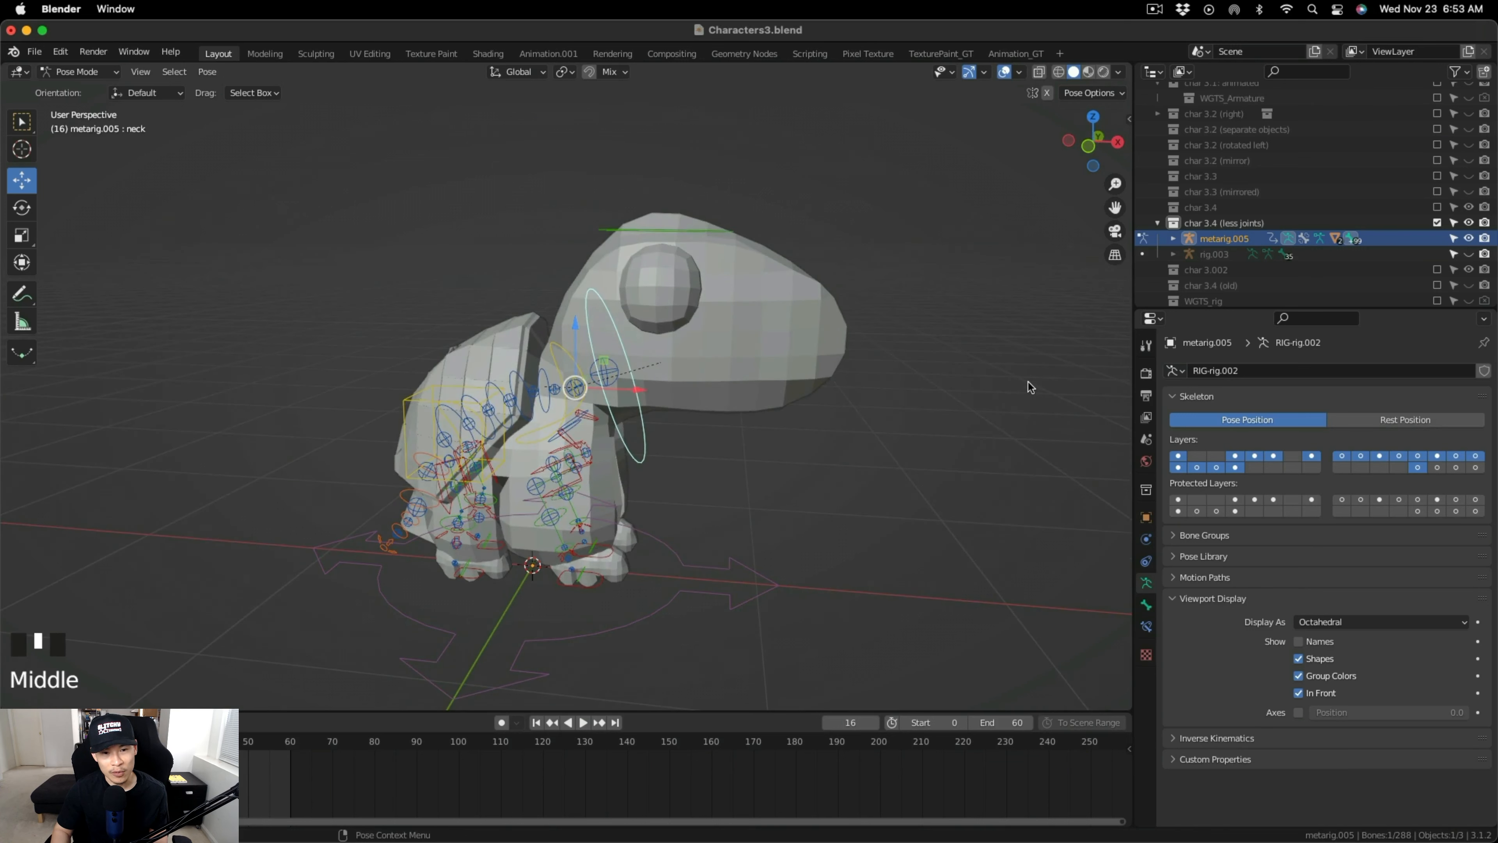
click(583, 722)
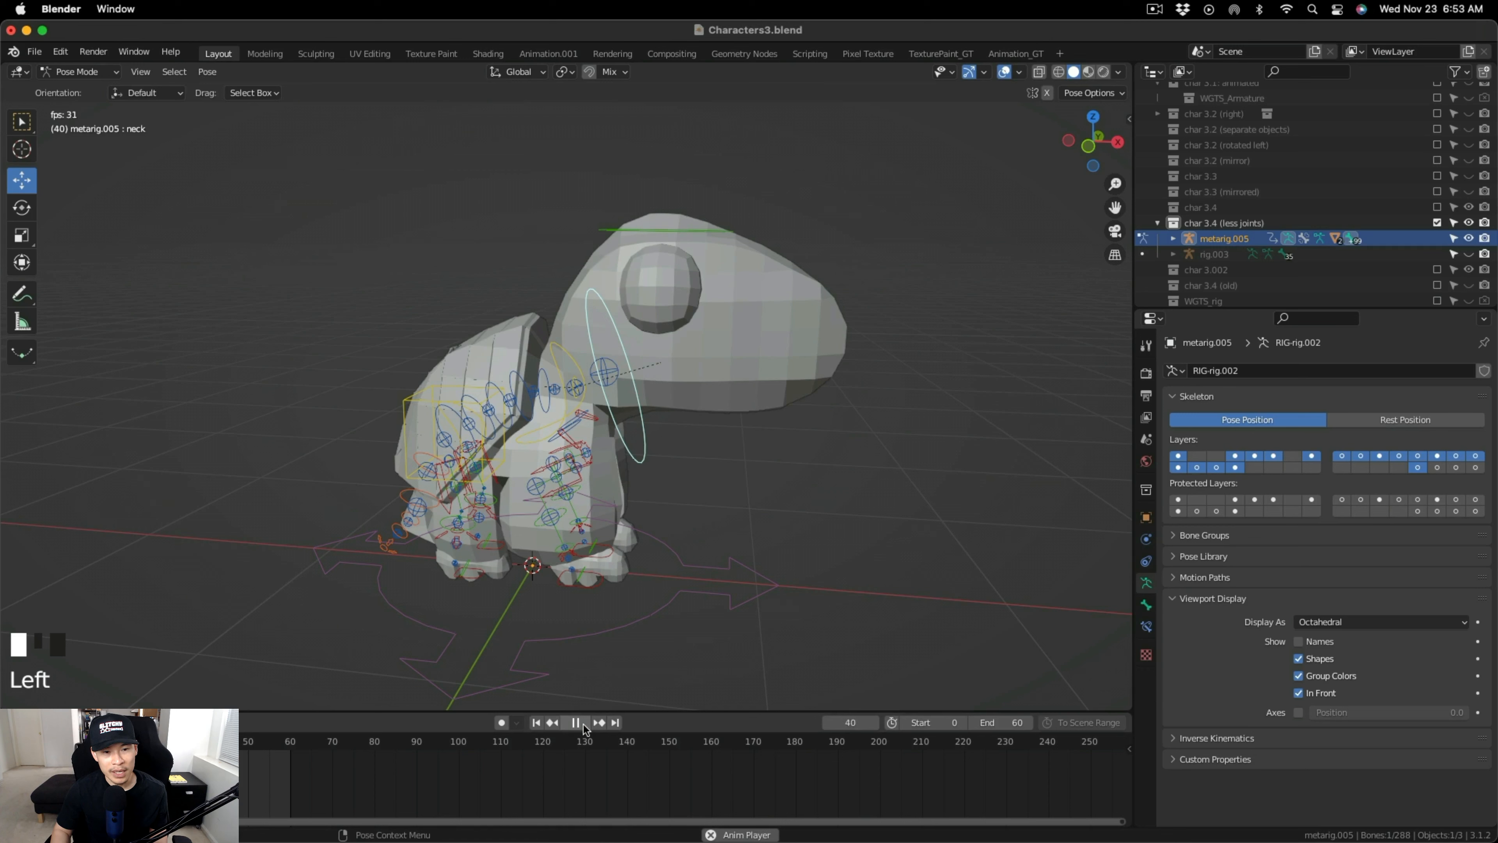
click(577, 723)
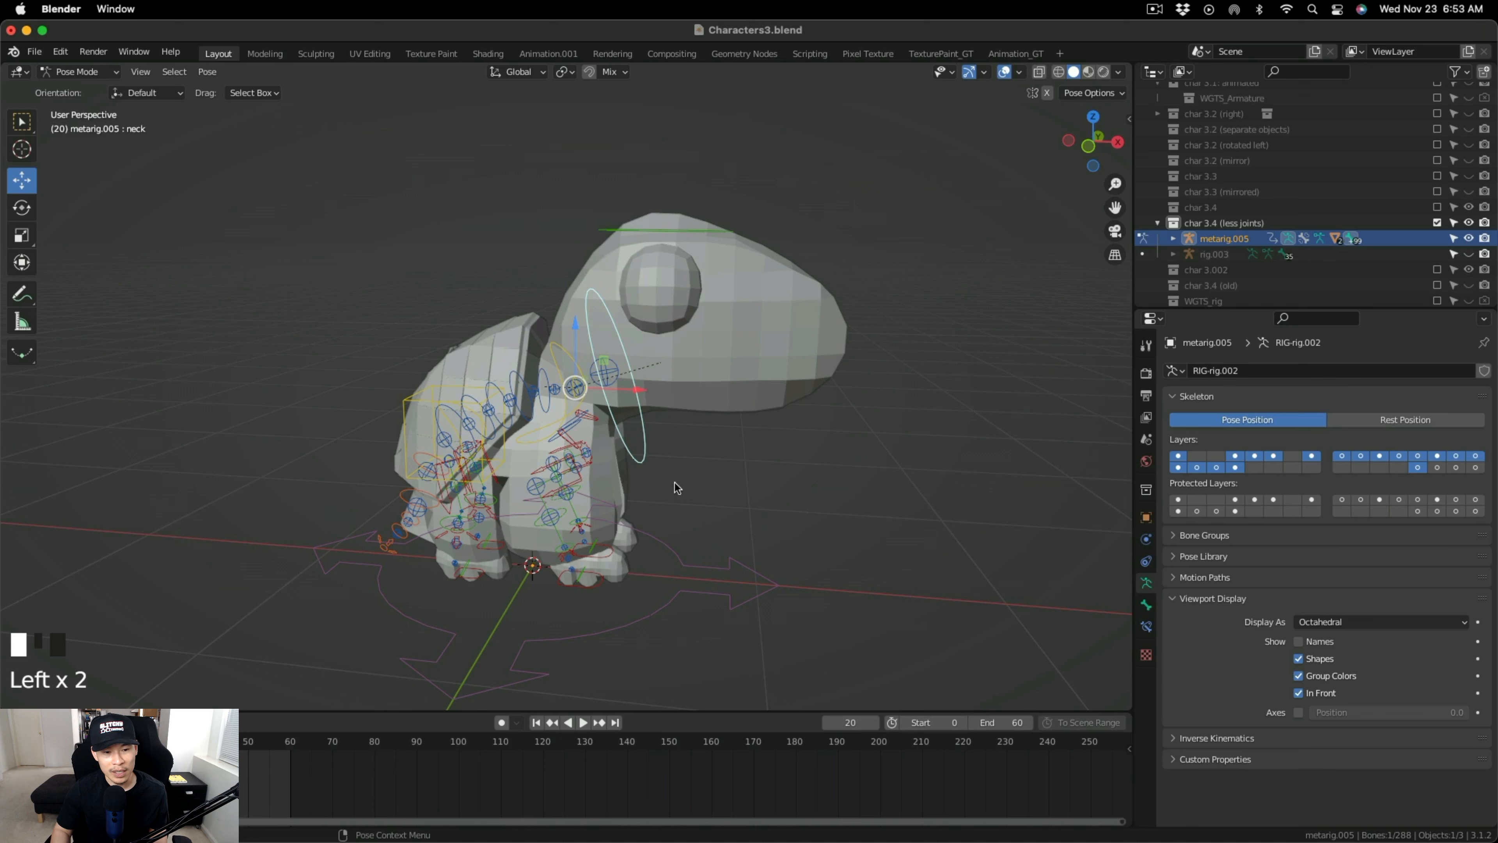
middle_drag(544, 429, 682, 449)
Swap to the original char 3.4 collection, play its timeline for comparison, and re-enable char 3.4 (less joints) instead.
click(1437, 222)
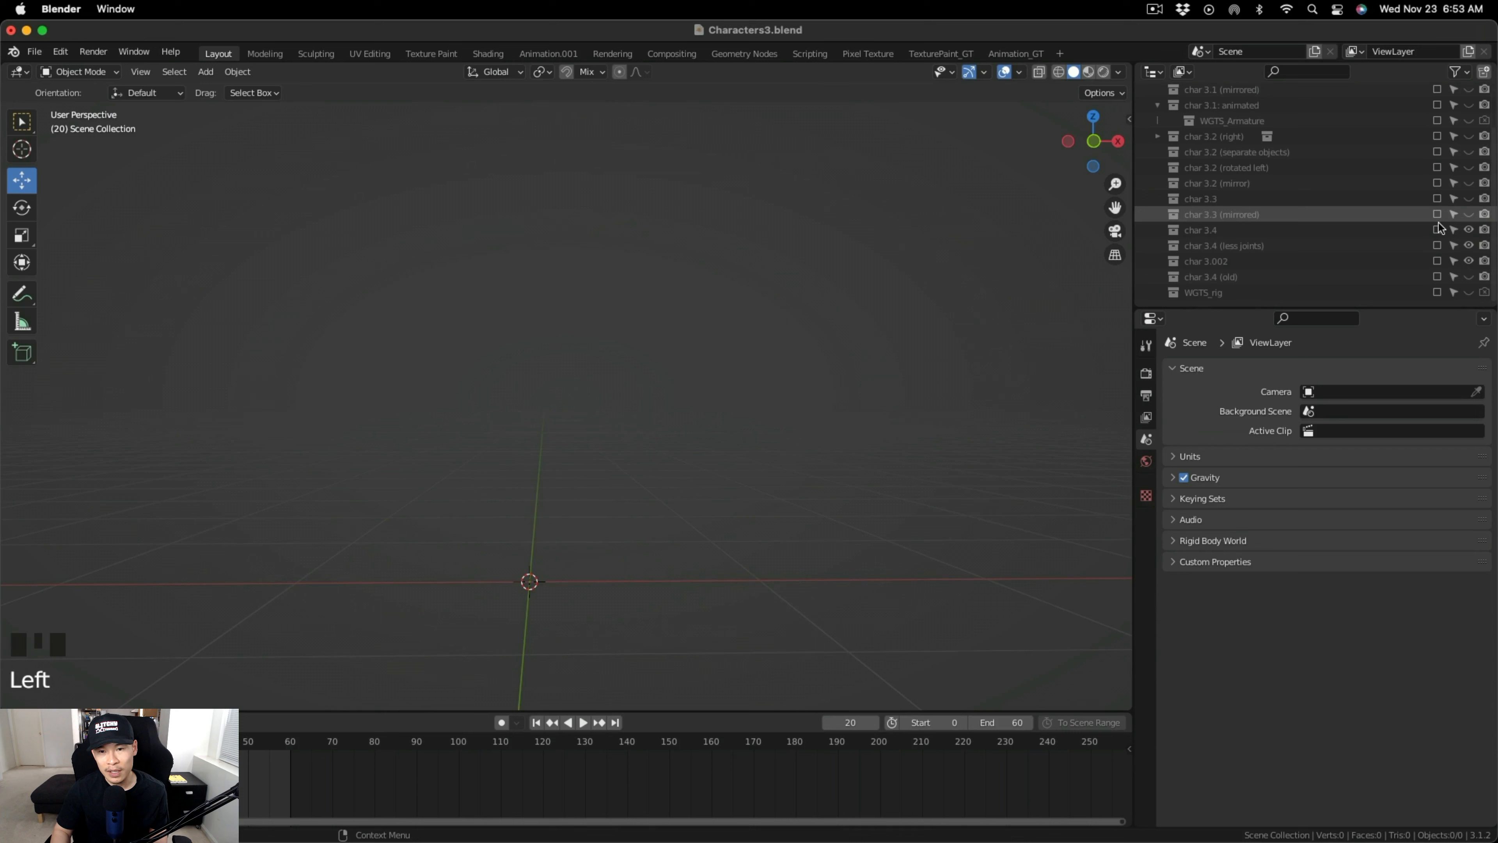
click(1437, 229)
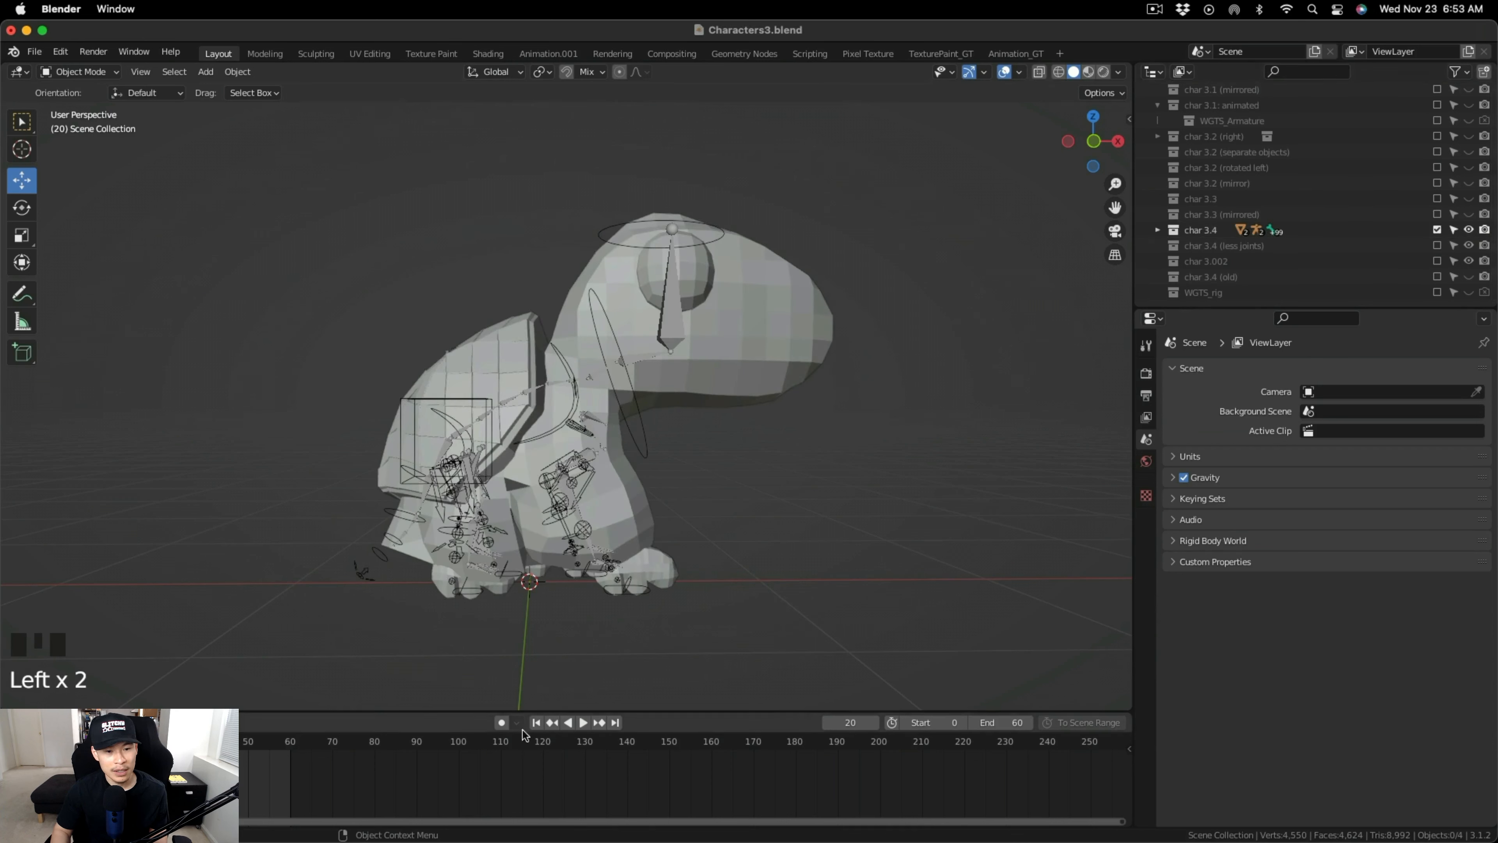
click(584, 723)
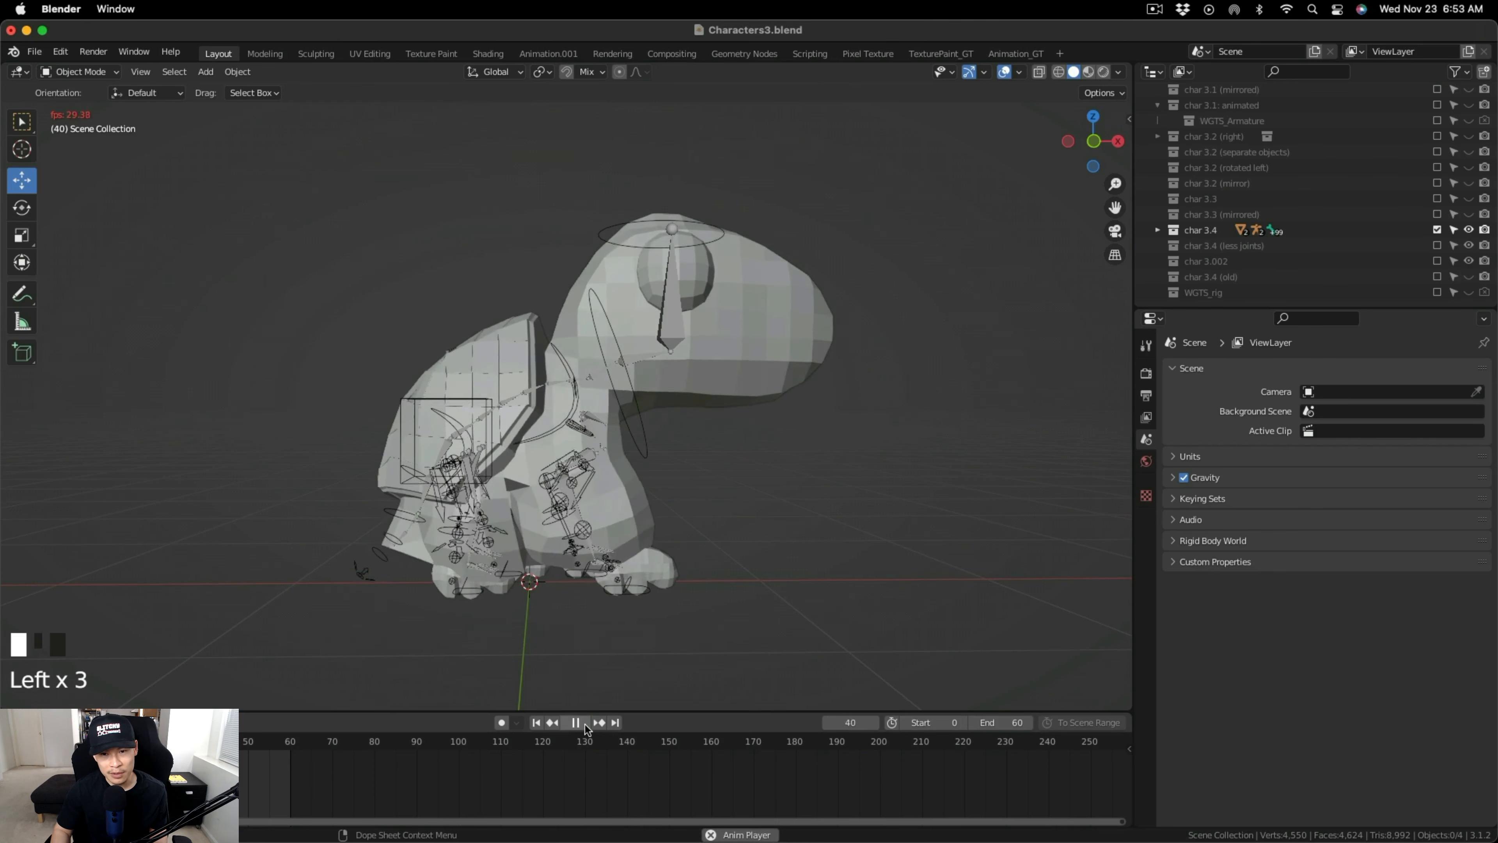
click(585, 726)
click(1436, 230)
click(1437, 245)
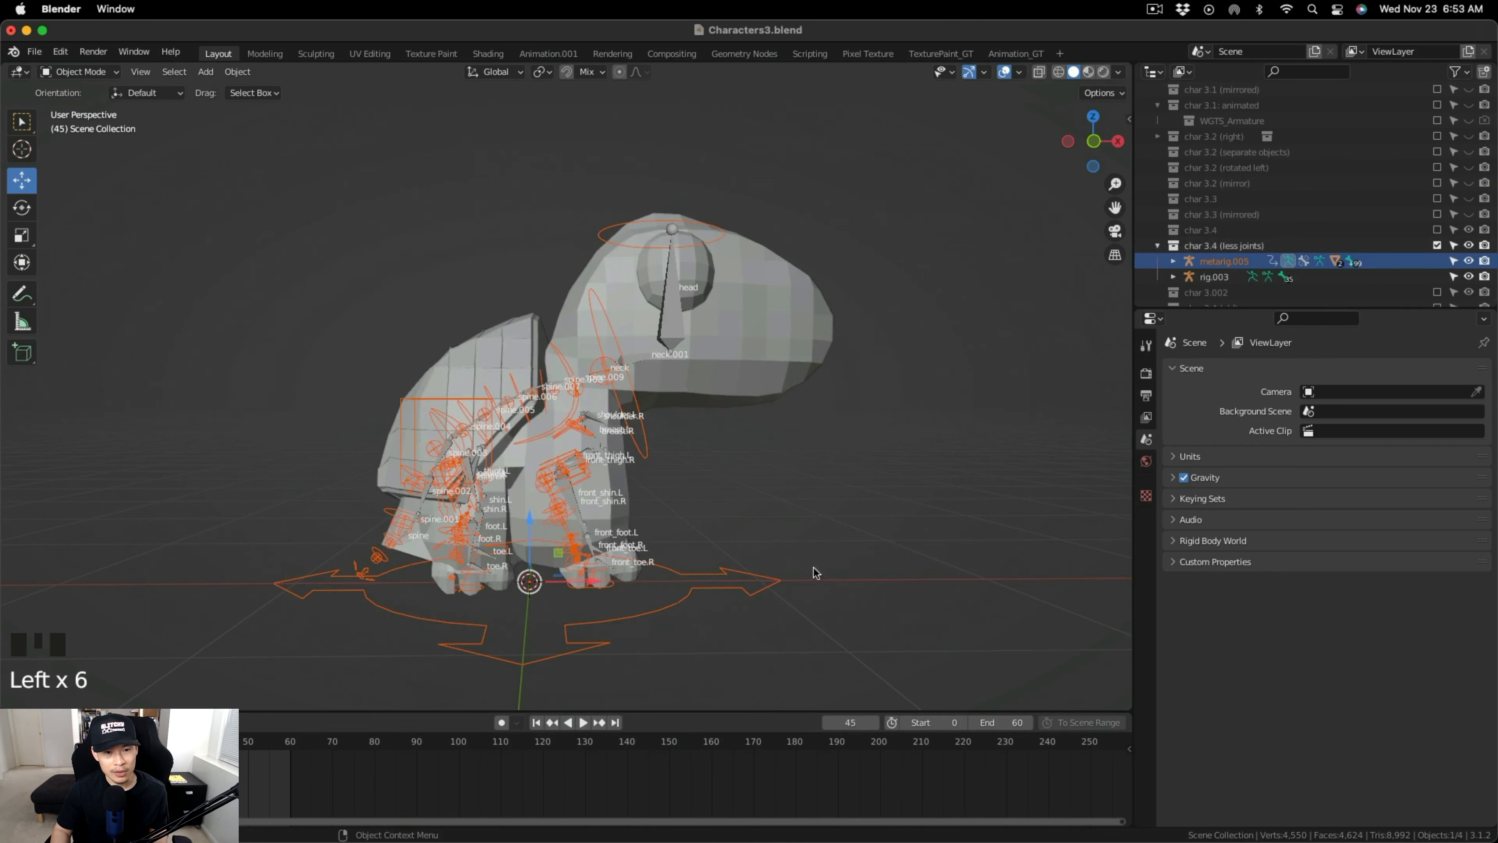
Switch to the Animation_GT workspace and try to assign the char3_4_idleanimation action.
middle_drag(813, 569, 676, 562)
scroll(676, 561, up, 3)
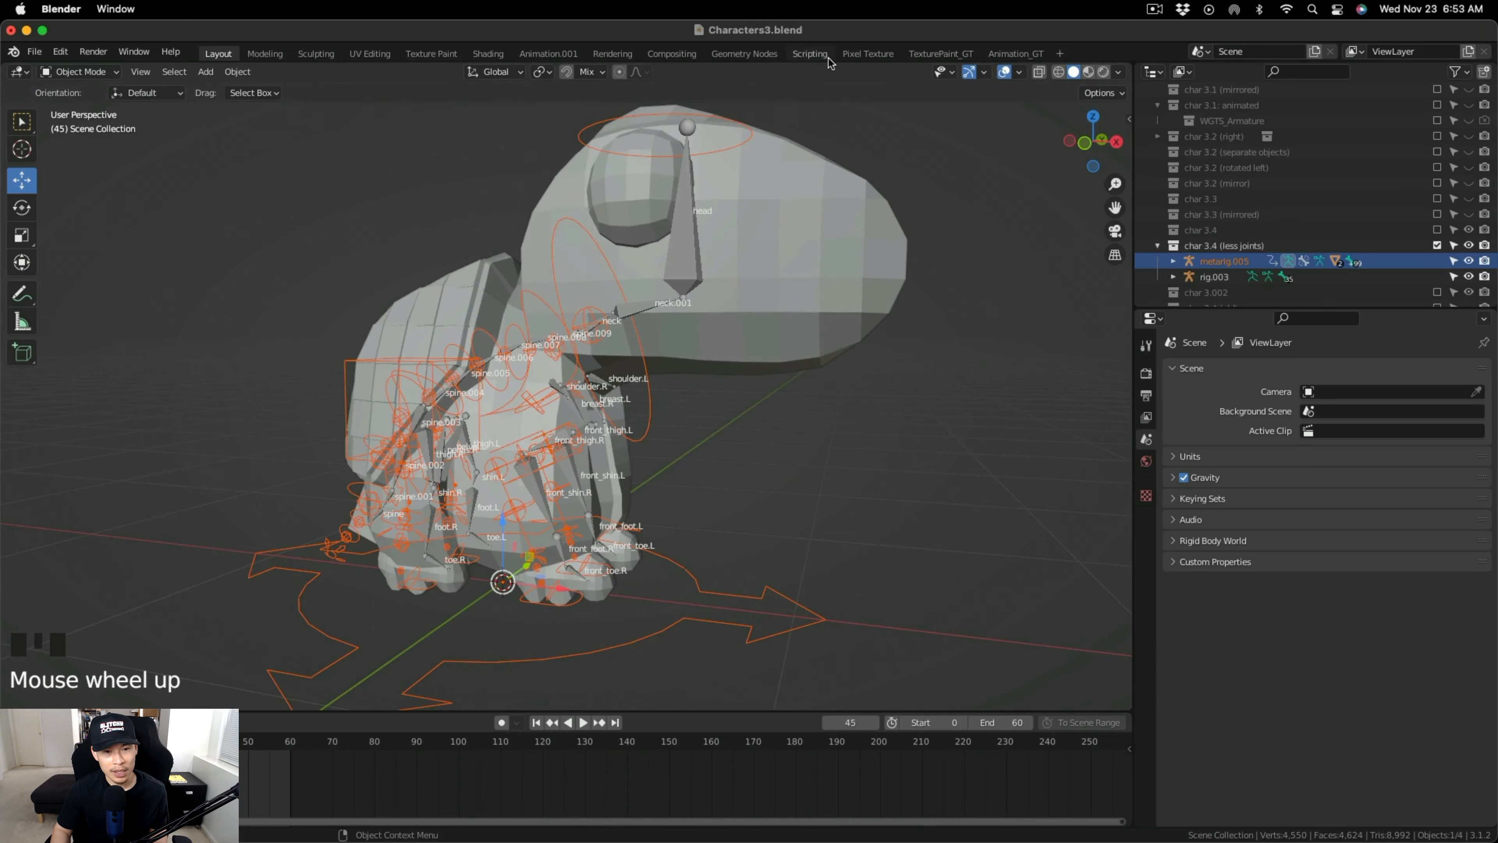
click(1015, 53)
scroll(739, 393, down, 3)
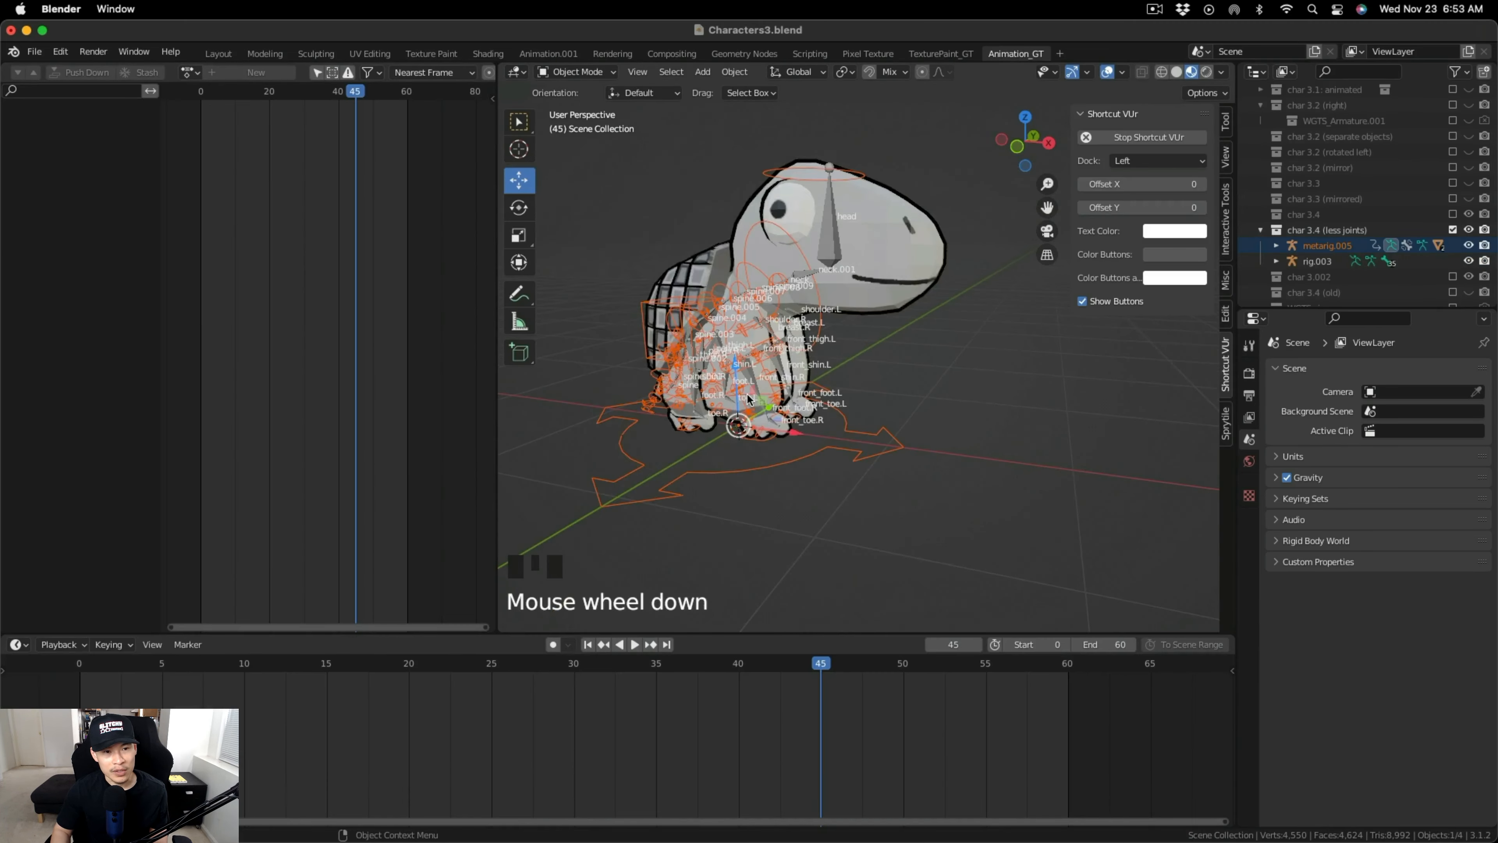
middle_drag(738, 394, 708, 377)
click(190, 72)
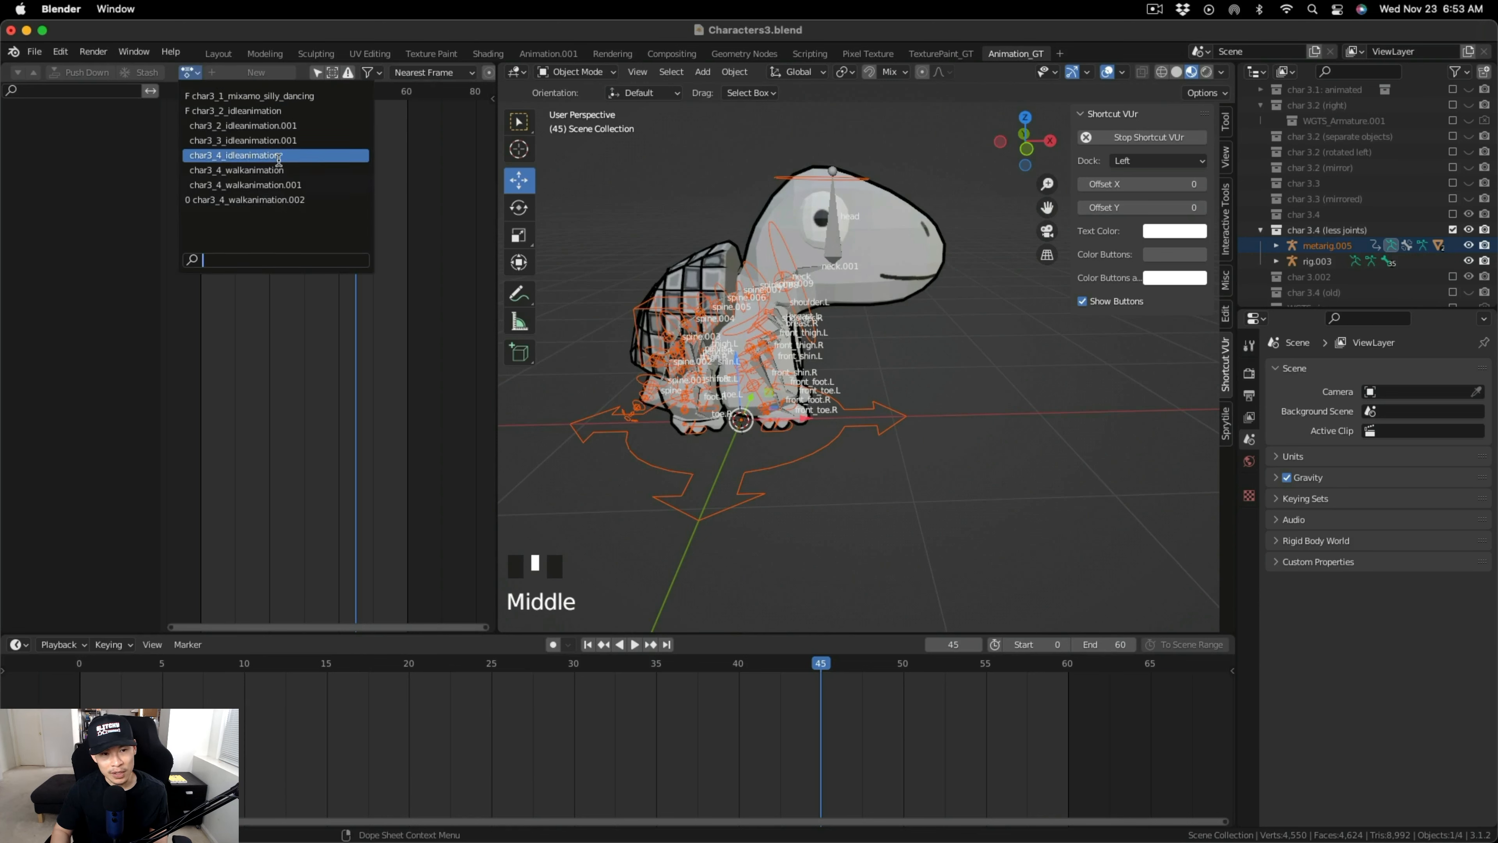
click(278, 156)
Play the timeline in the Animation_GT workspace to check the idle animation, then stop playback.
middle_drag(852, 375, 819, 361)
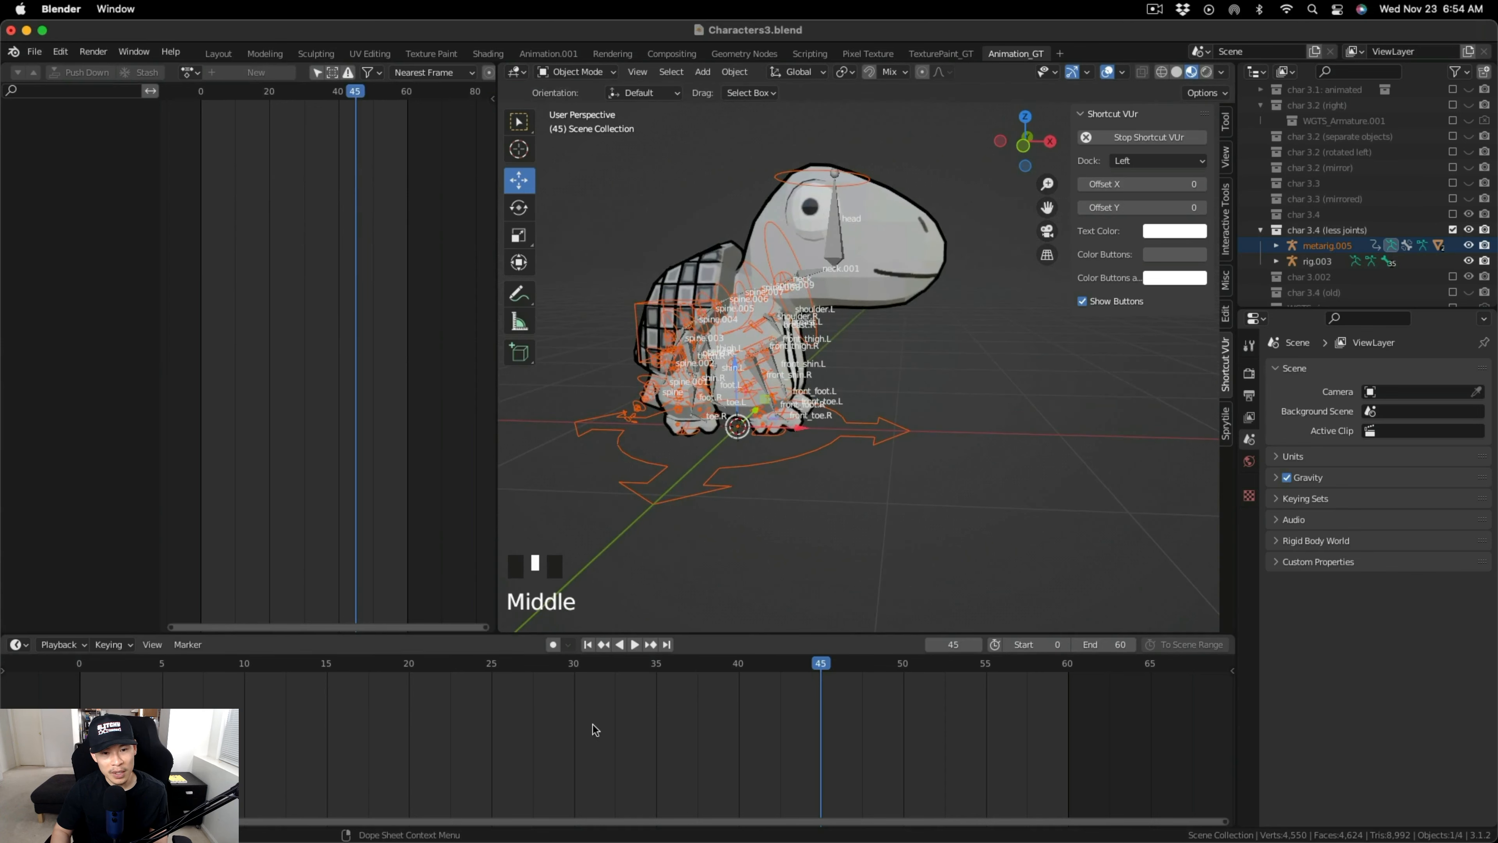
click(635, 644)
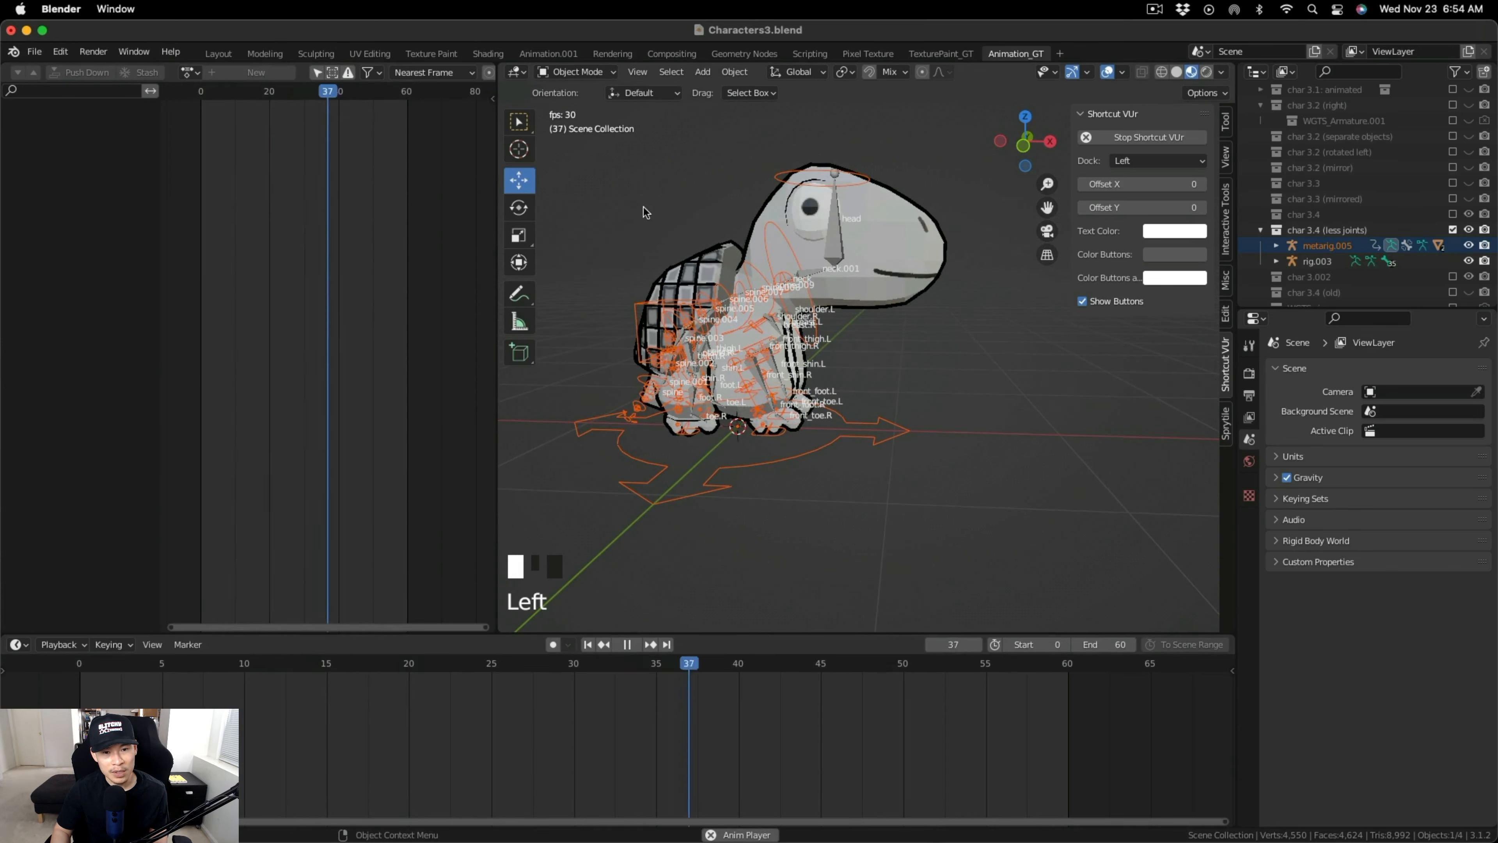
click(649, 219)
click(627, 644)
Make metarig.005 the active object, hide rig.003, and select all visible objects.
click(780, 394)
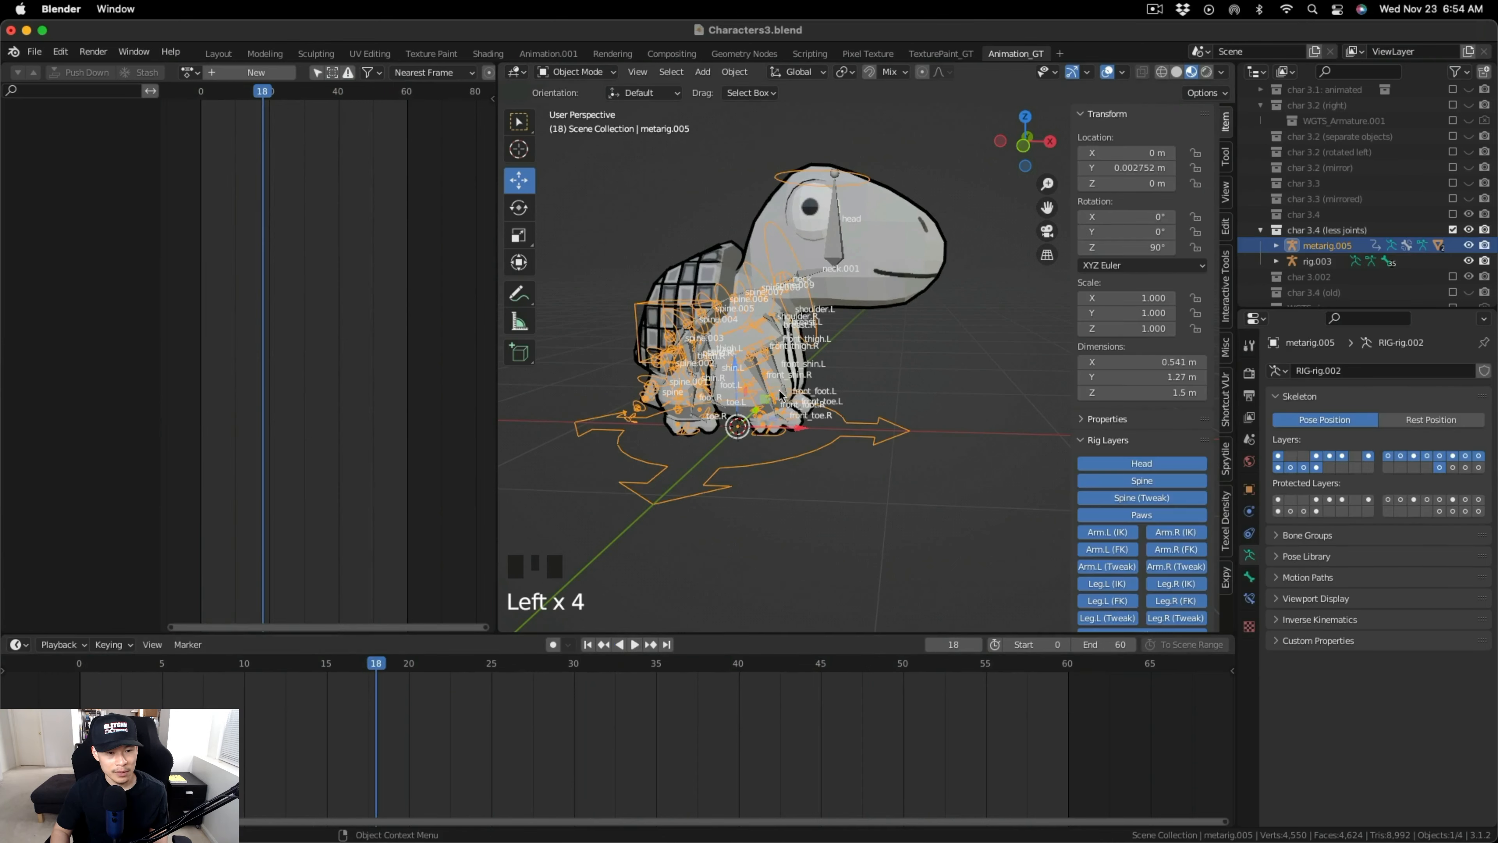
shift+middle_drag(866, 449, 908, 341)
click(1468, 261)
key(a)
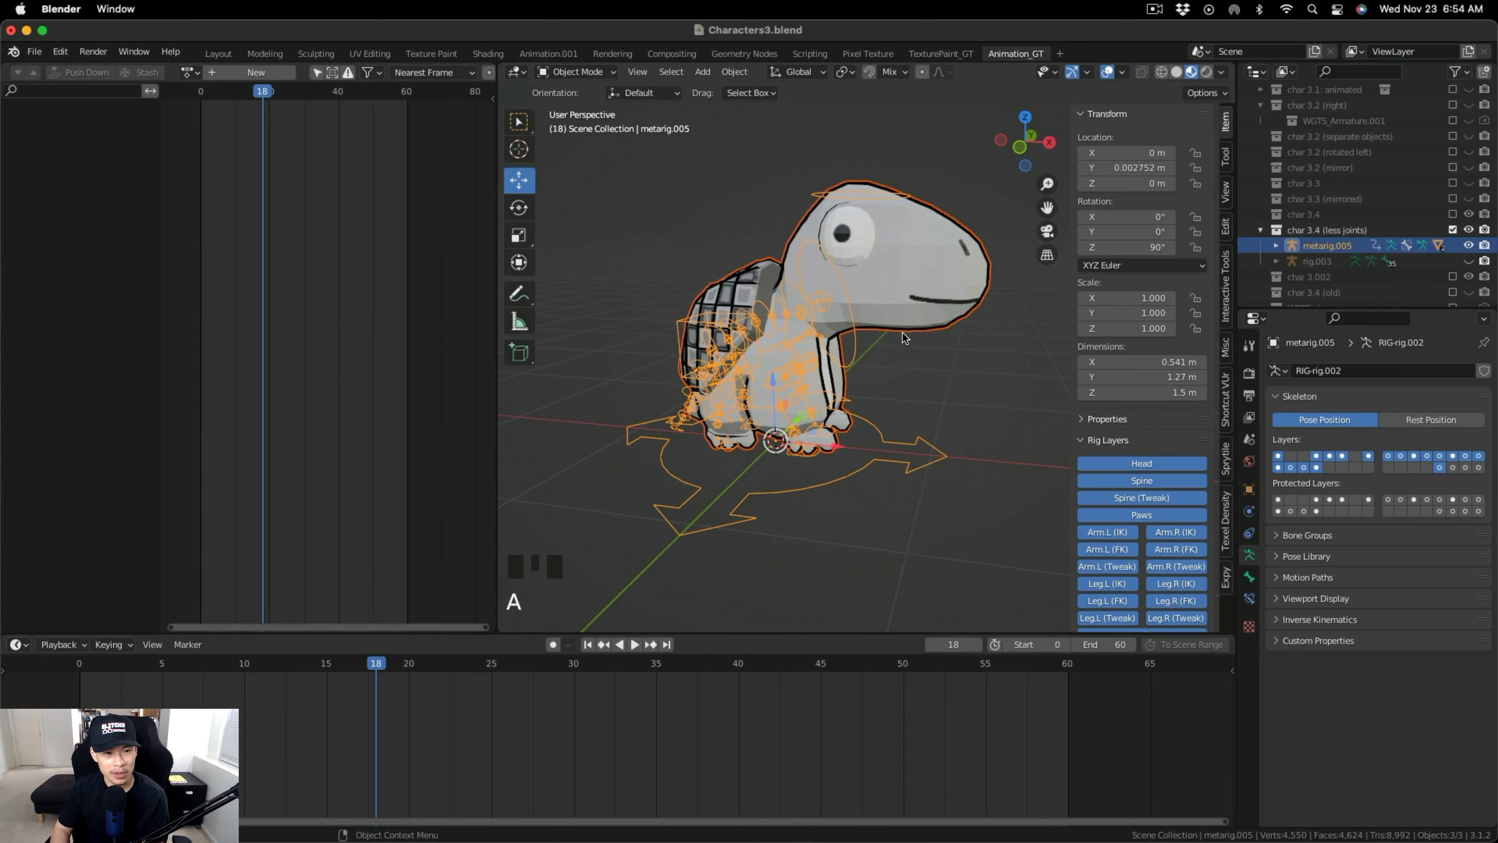
Start an FBX export and name the file char3_4_testforjoints_forbb.fbx.
click(34, 51)
mouse_move(88, 277)
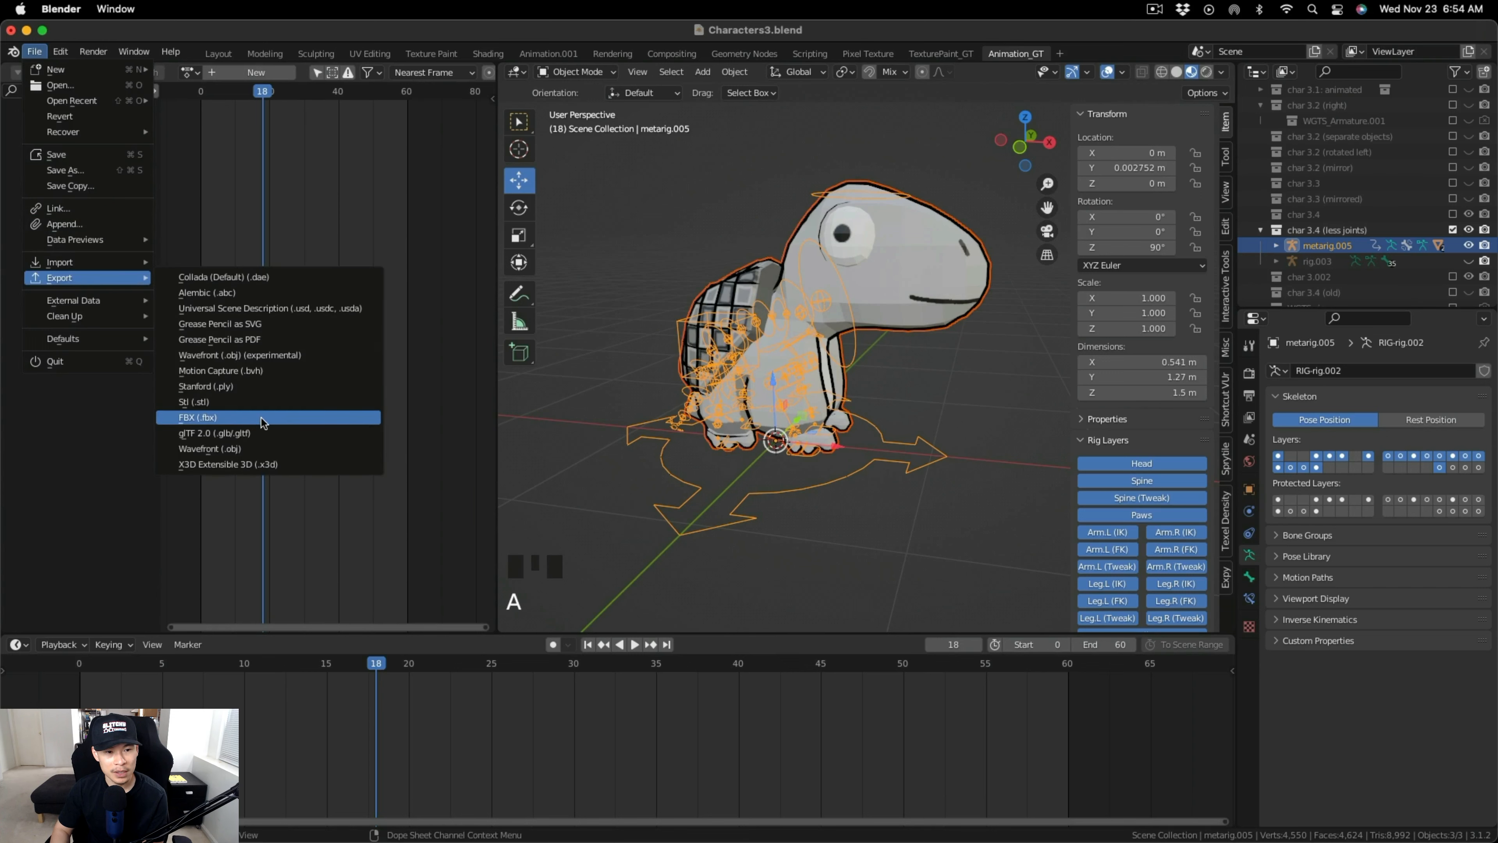
click(262, 418)
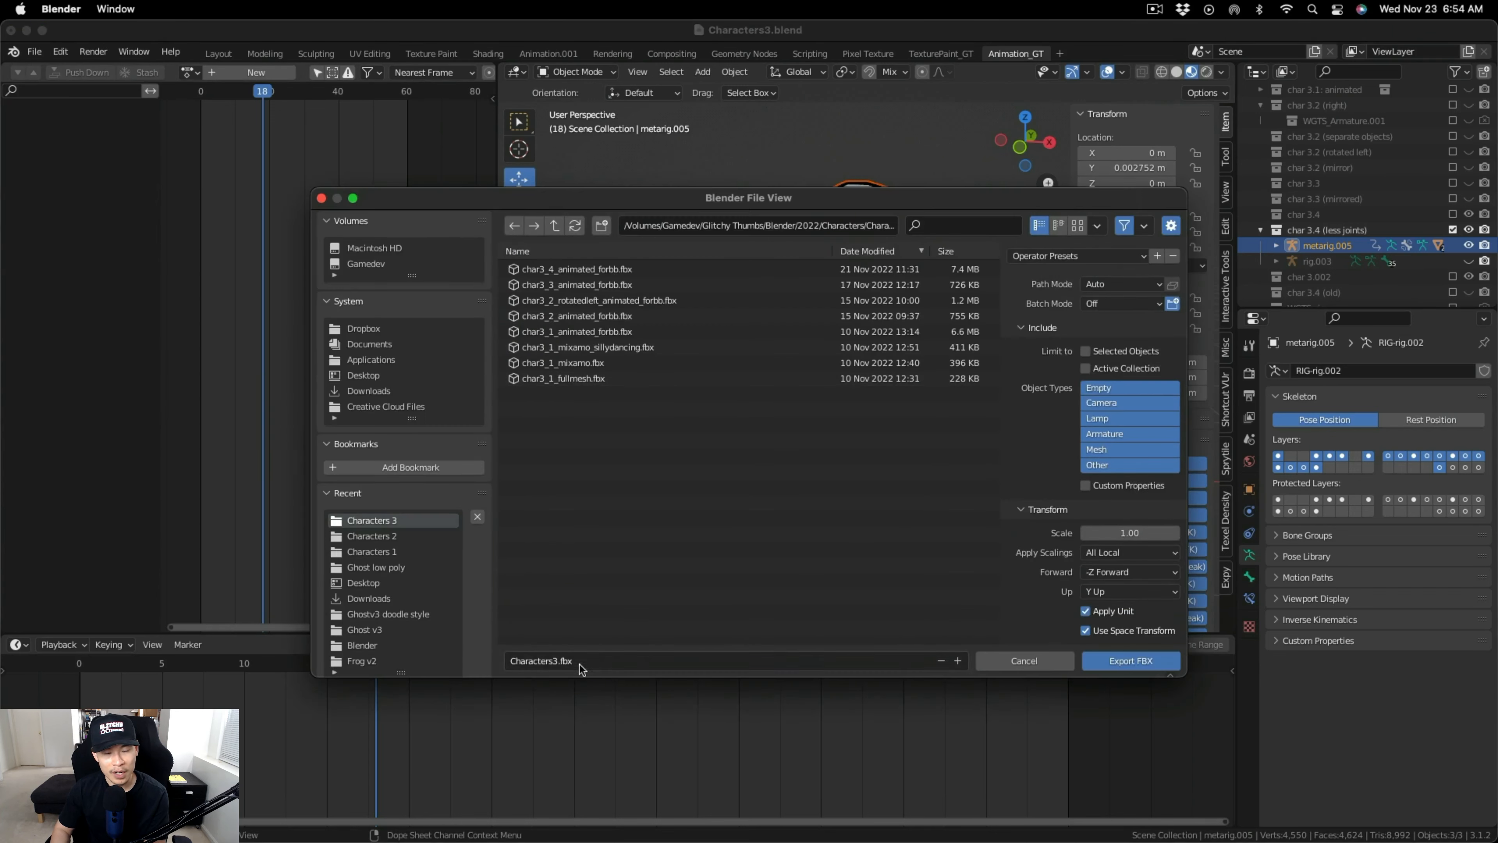
click(577, 269)
click(586, 660)
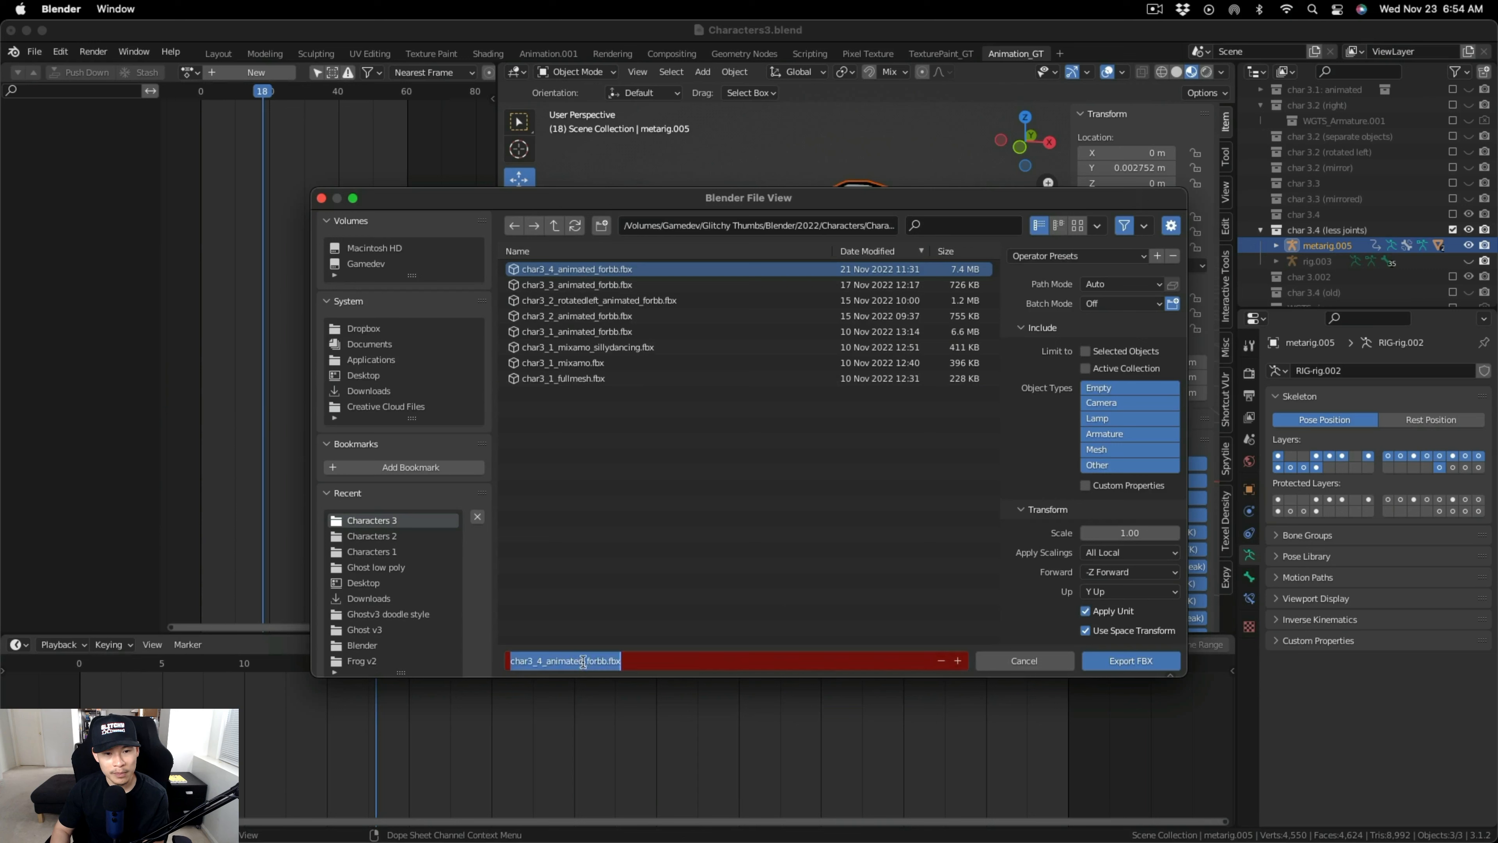
click(586, 661)
drag(584, 661, 551, 661)
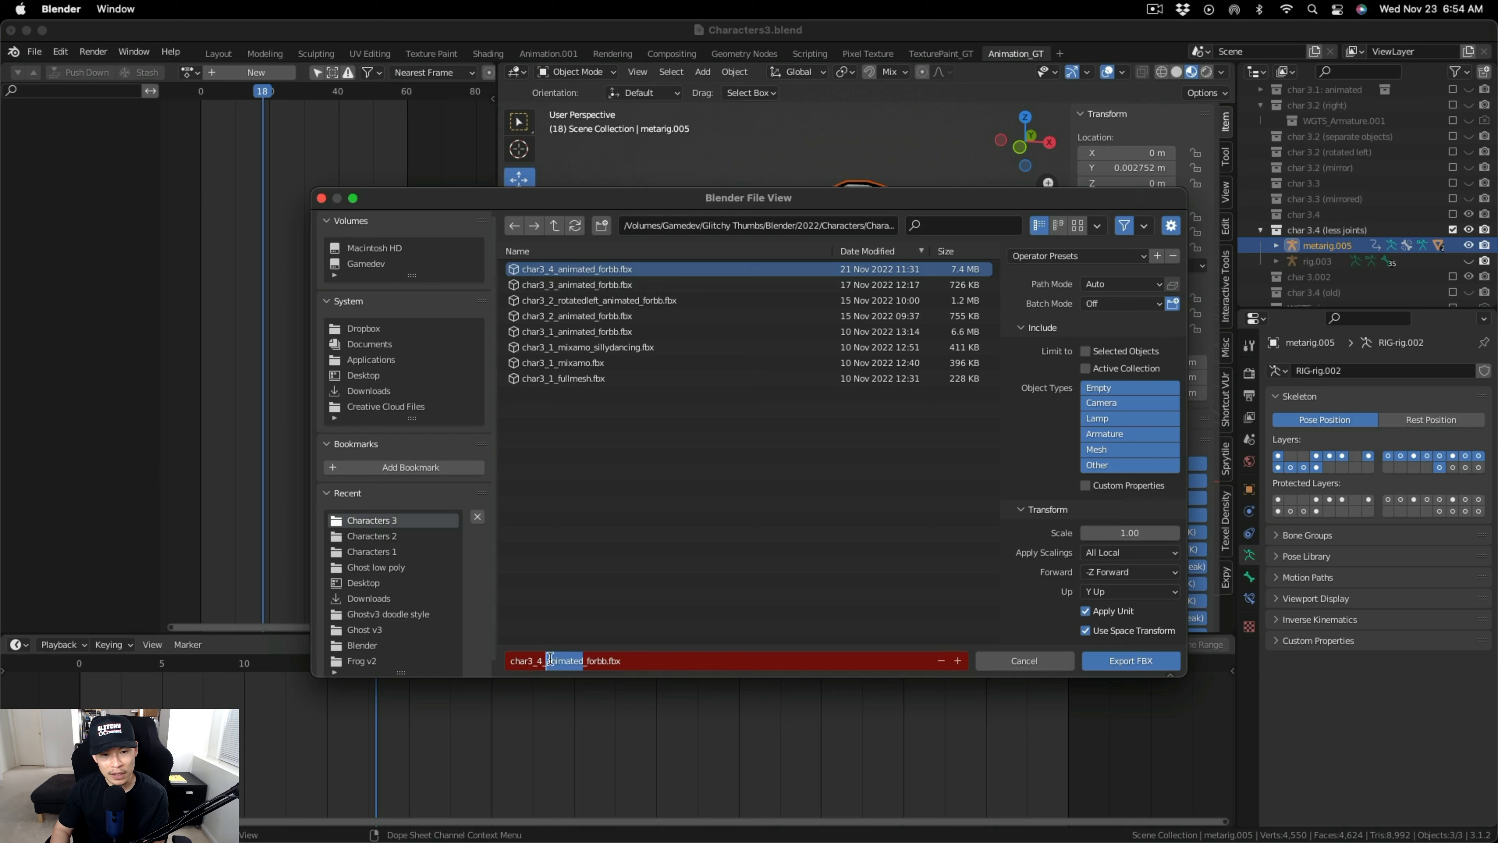
text(testforjoints)
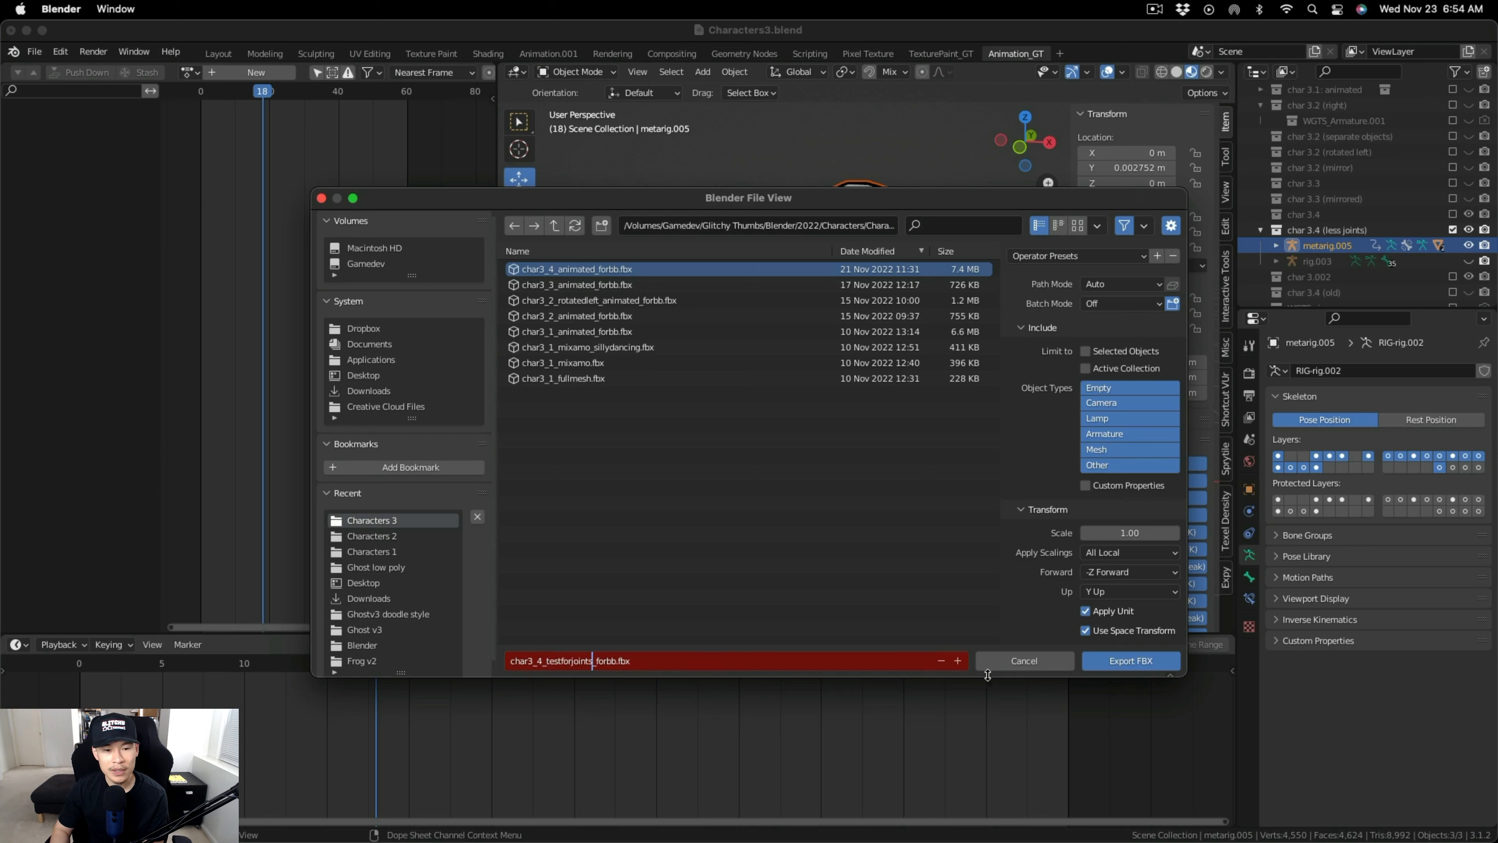
Limit the FBX export to selected armature and mesh objects, disable Add Leaf Bones, and expand the Bake Animation options.
click(1085, 351)
click(1138, 434)
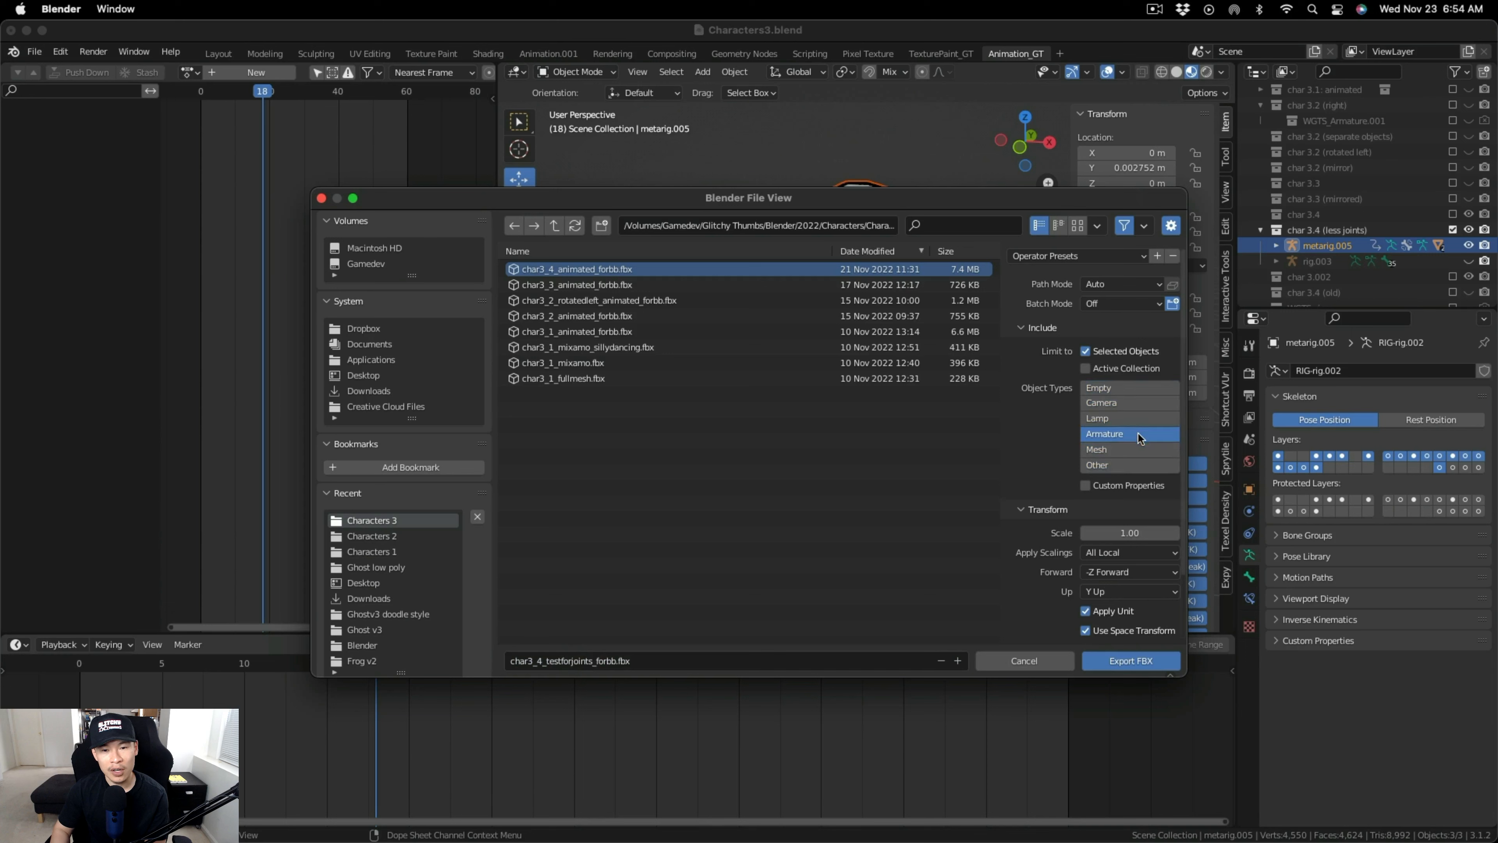
shift+click(1133, 448)
scroll(1129, 526, down, 5)
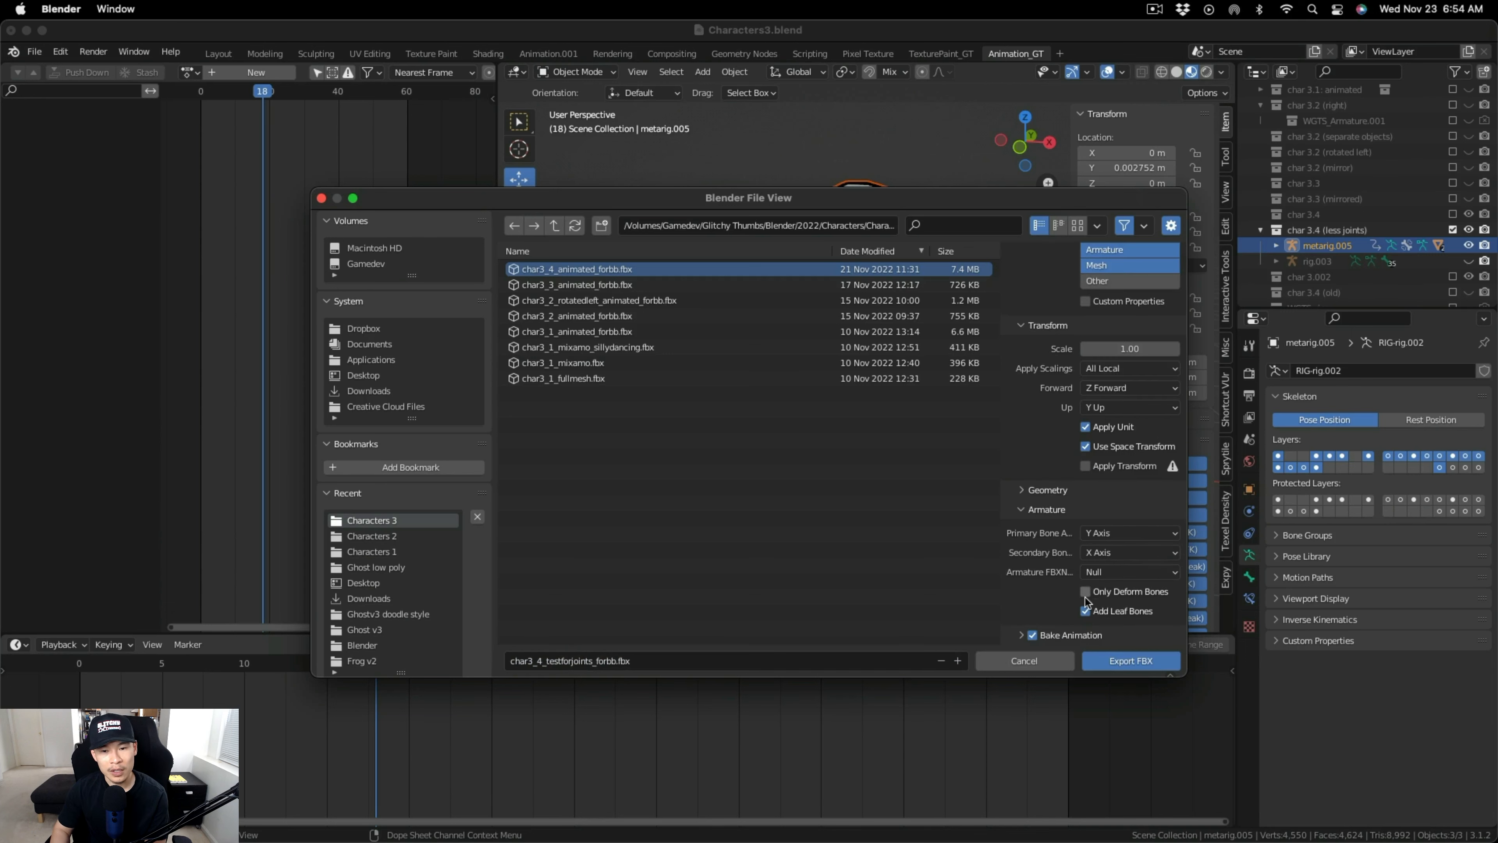
click(1092, 611)
click(1020, 635)
scroll(1059, 588, down, 5)
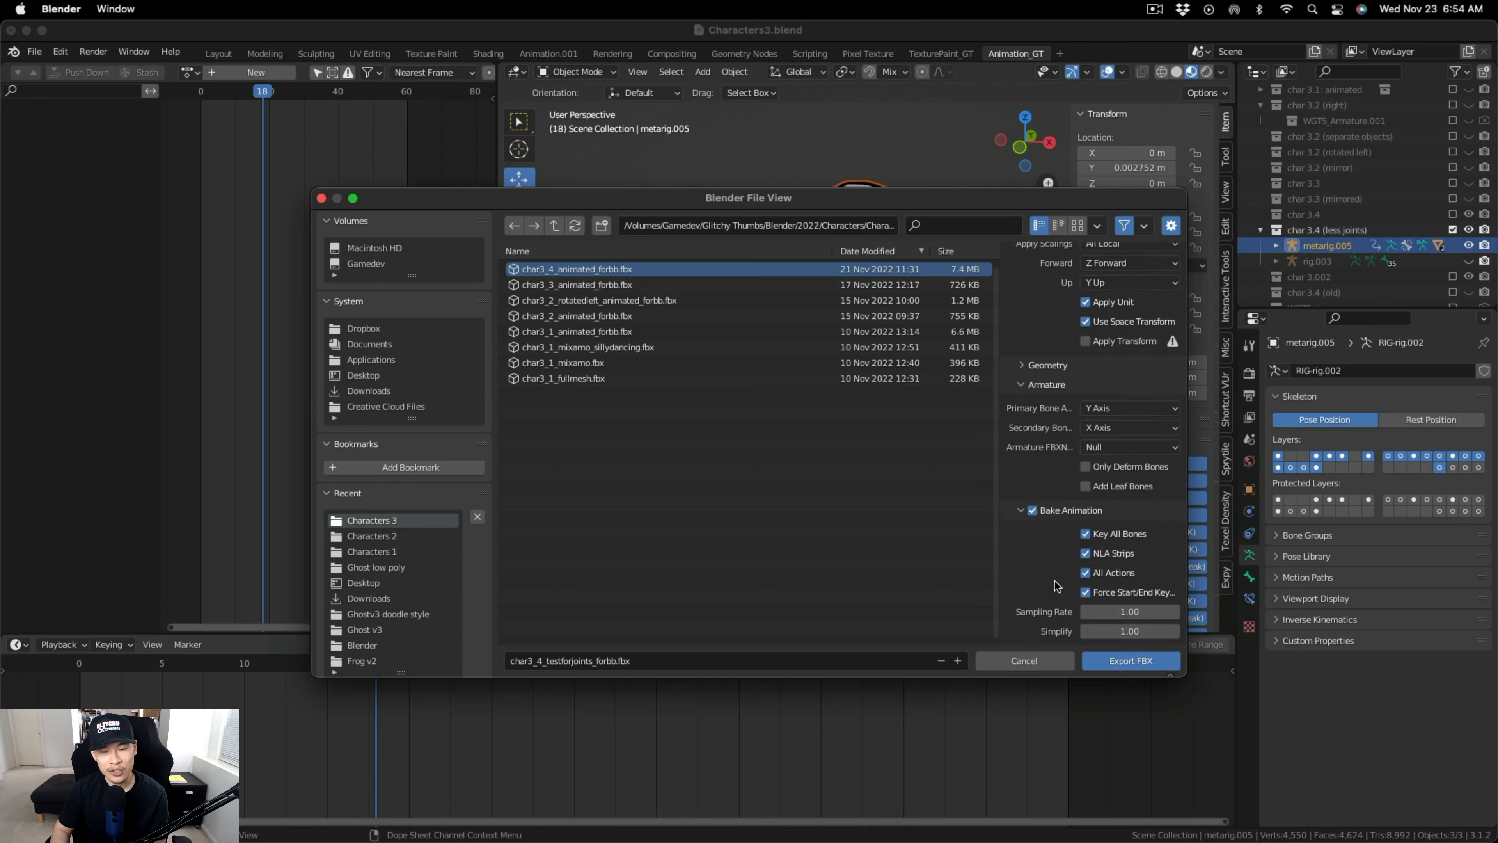
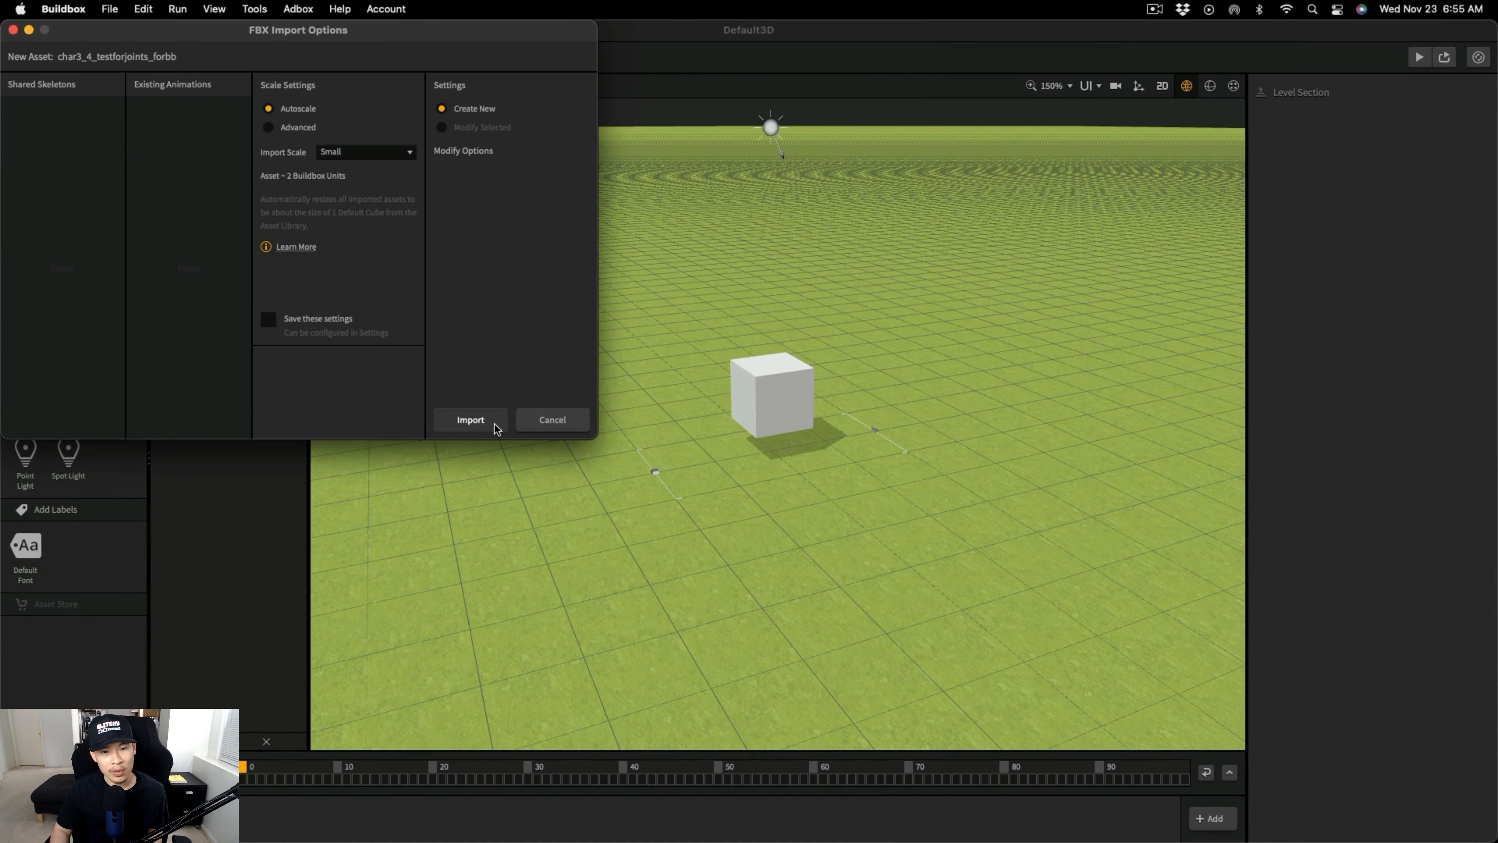
Import char3_4_testforjoints_forbb into Buildbox as a new asset with Small autoscale, and delete the default cube from the scene.
click(494, 420)
click(784, 381)
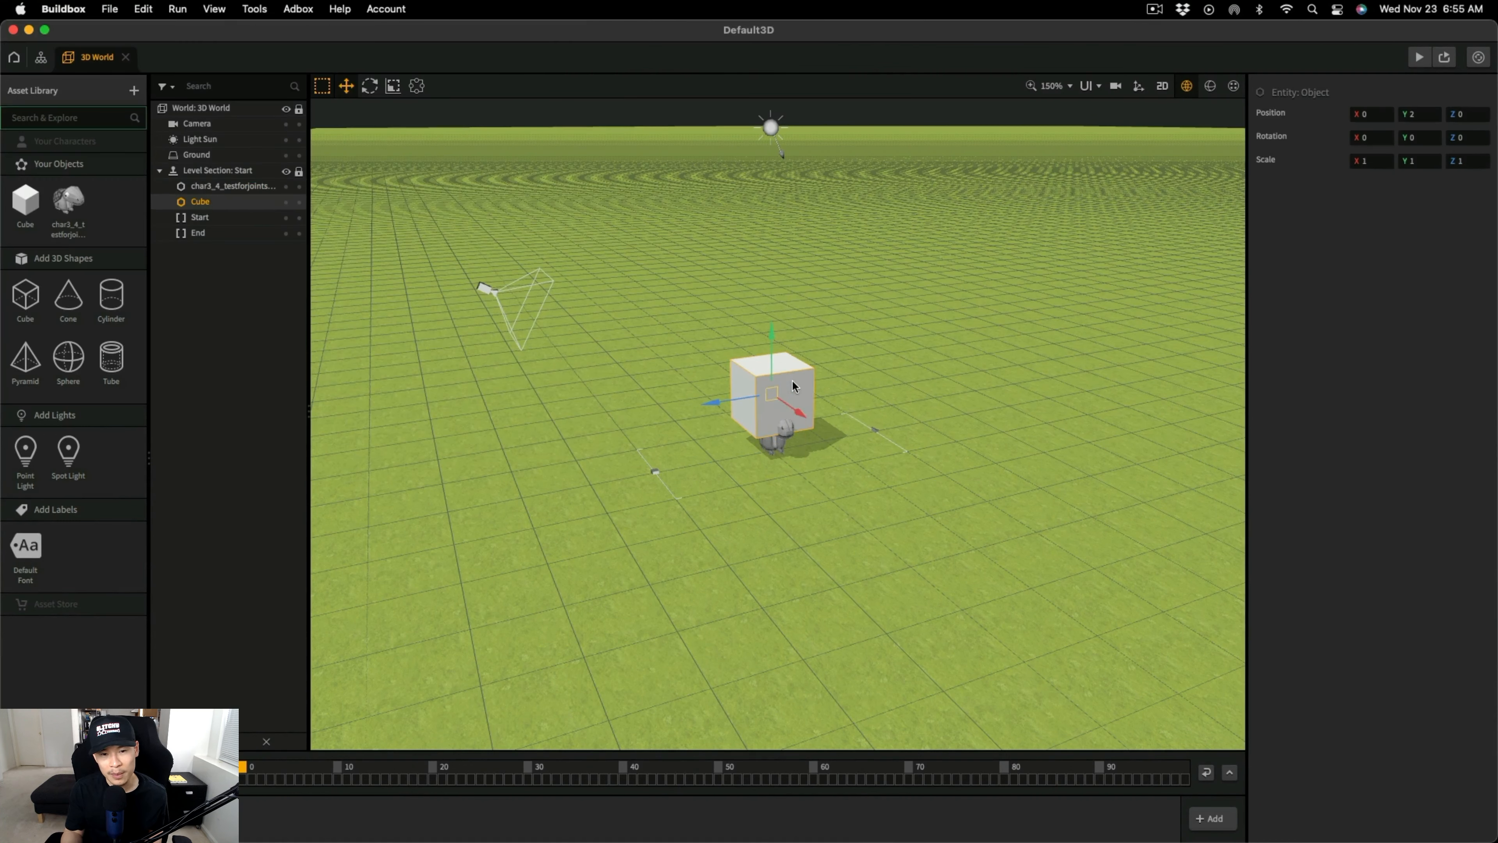
key(Delete)
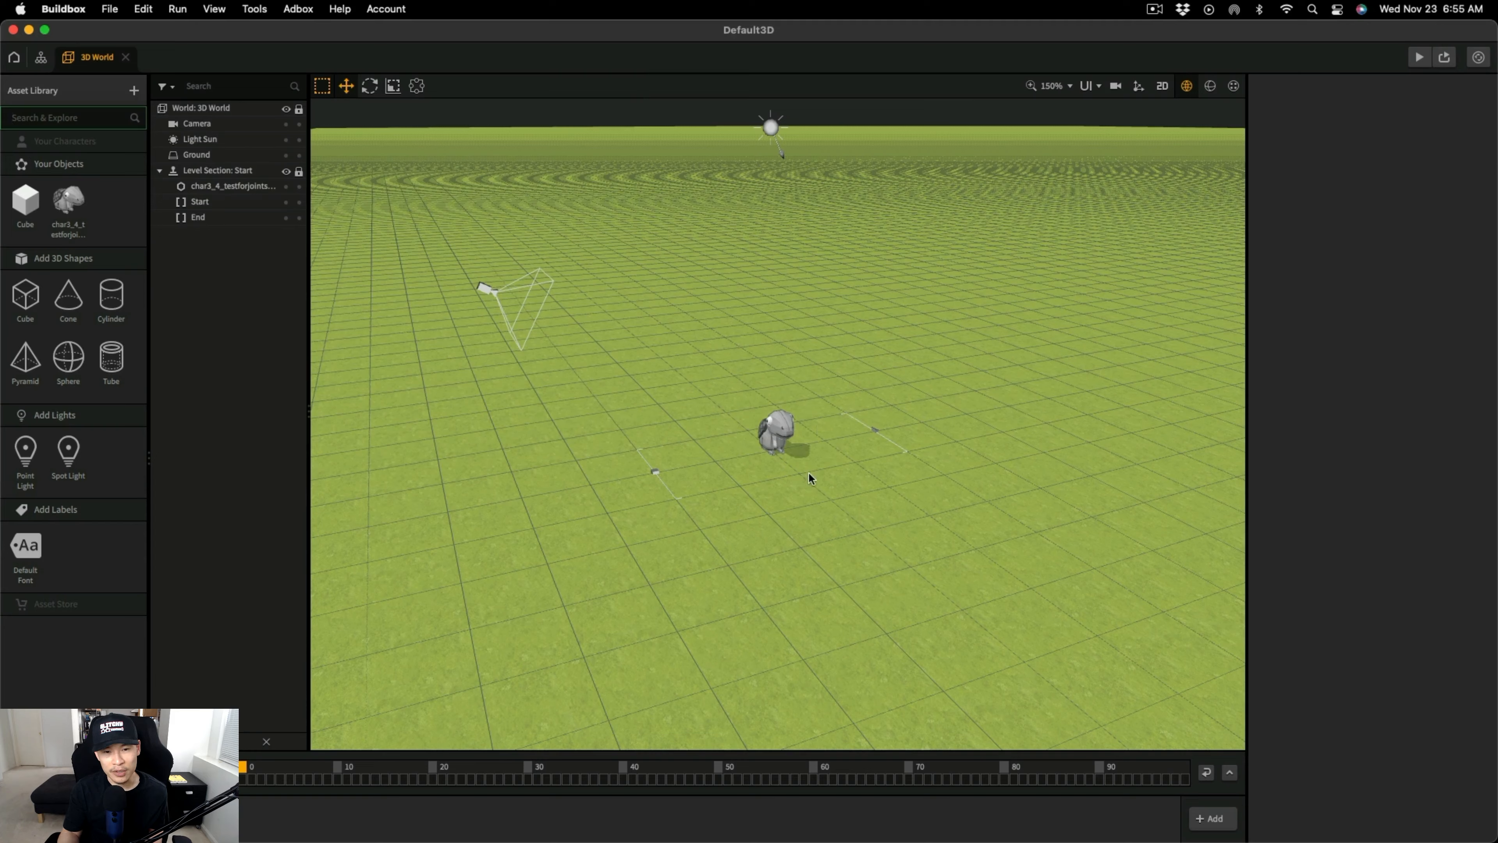
Examine the imported turtle model up close and from the side in the 3D world.
right_drag(809, 476, 722, 528)
middle_drag(722, 528, 864, 462)
scroll(811, 446, up, 3)
scroll(809, 447, up, 5)
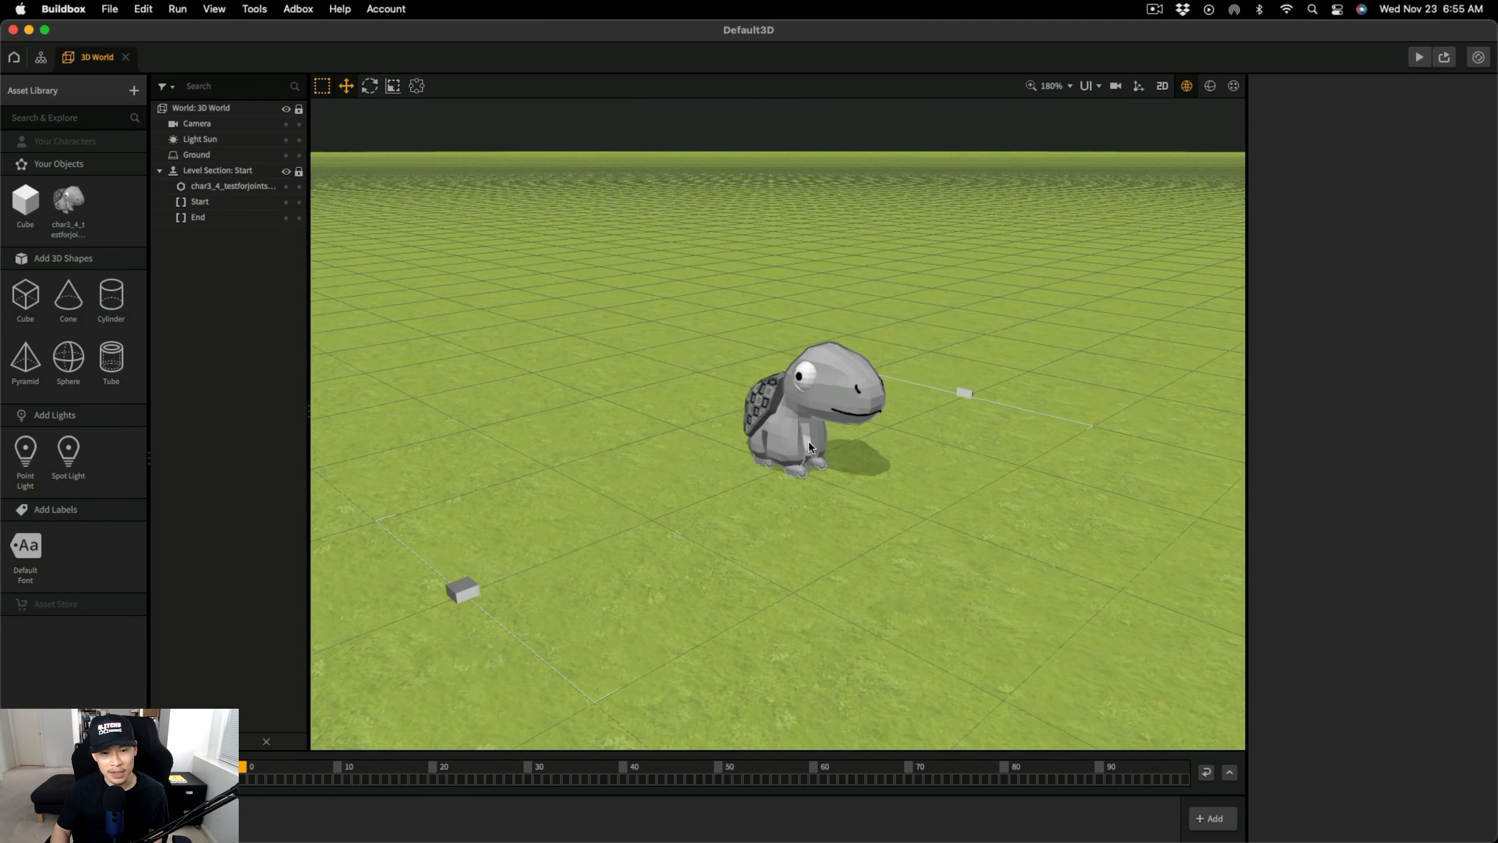
right_drag(819, 478, 786, 511)
middle_drag(786, 511, 1035, 591)
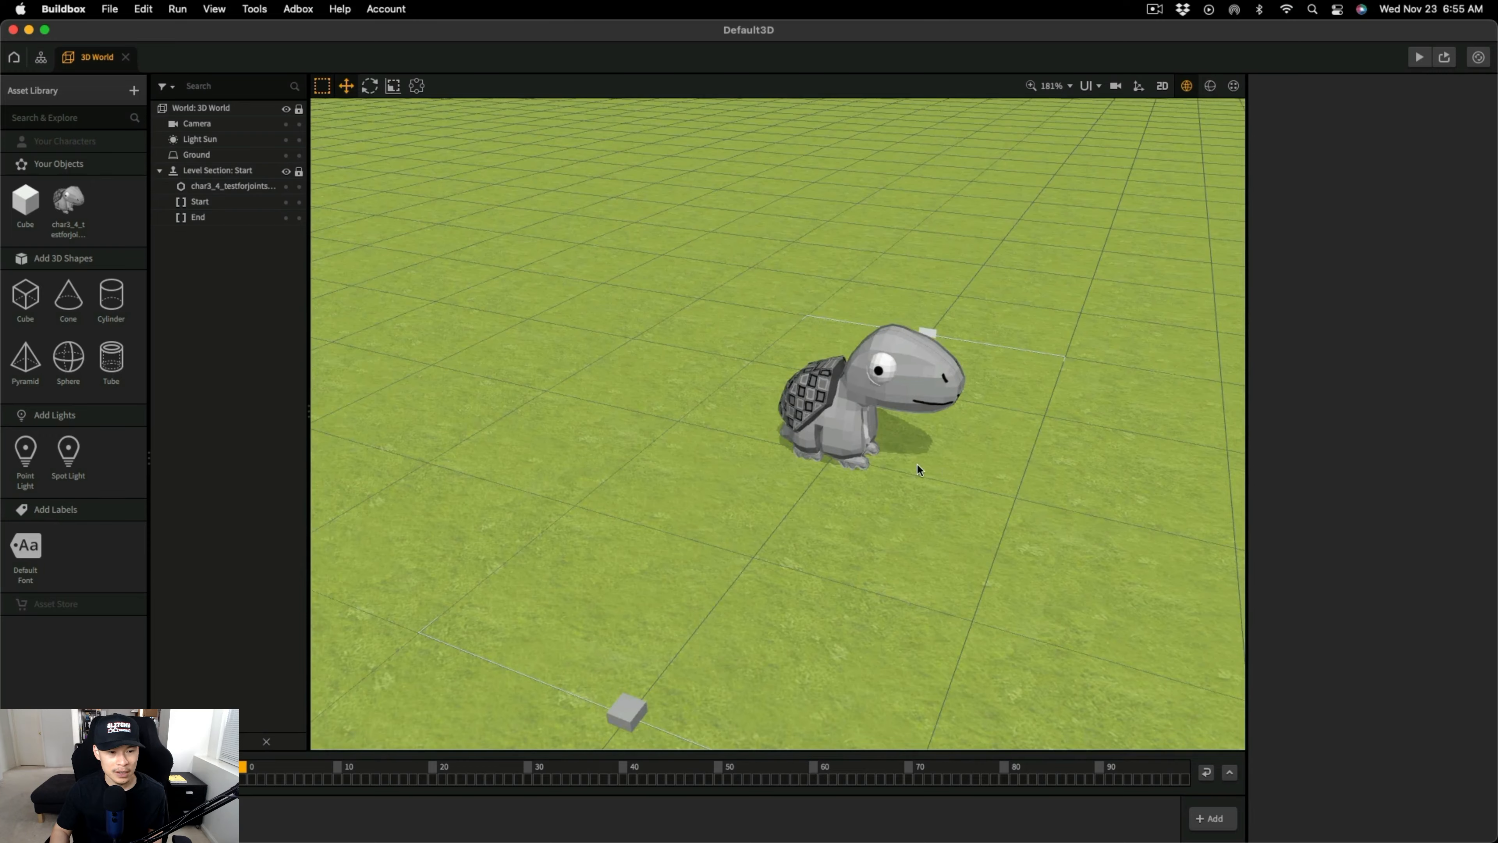
scroll(919, 461, up, 6)
right_drag(823, 450, 841, 394)
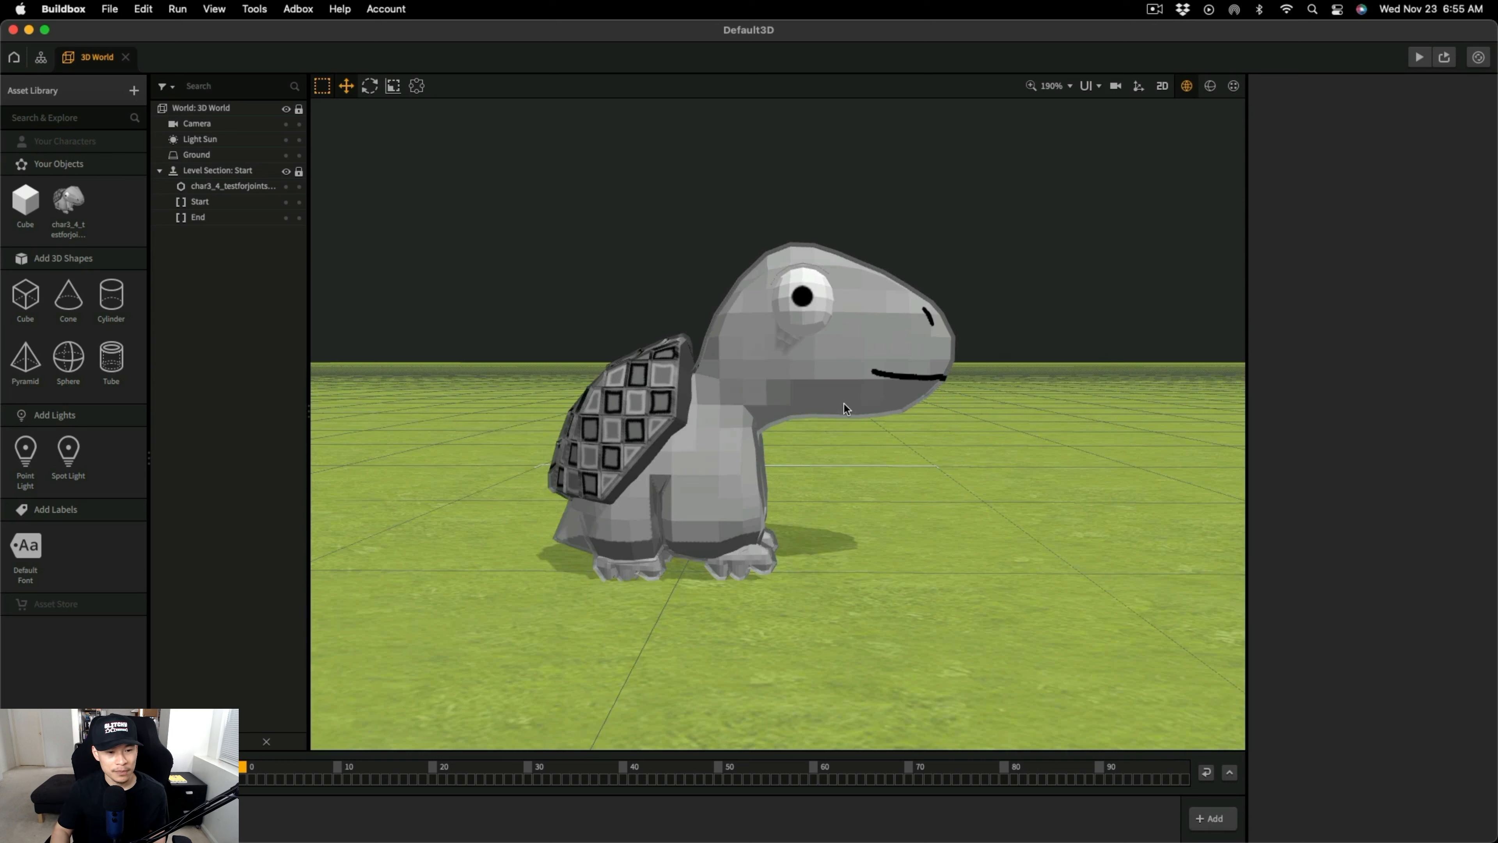
Switch back to Blender, put metarig.005 in Pose Mode, and select the front_foot_ik.L control bone.
key(ctrl+Up)
click(639, 283)
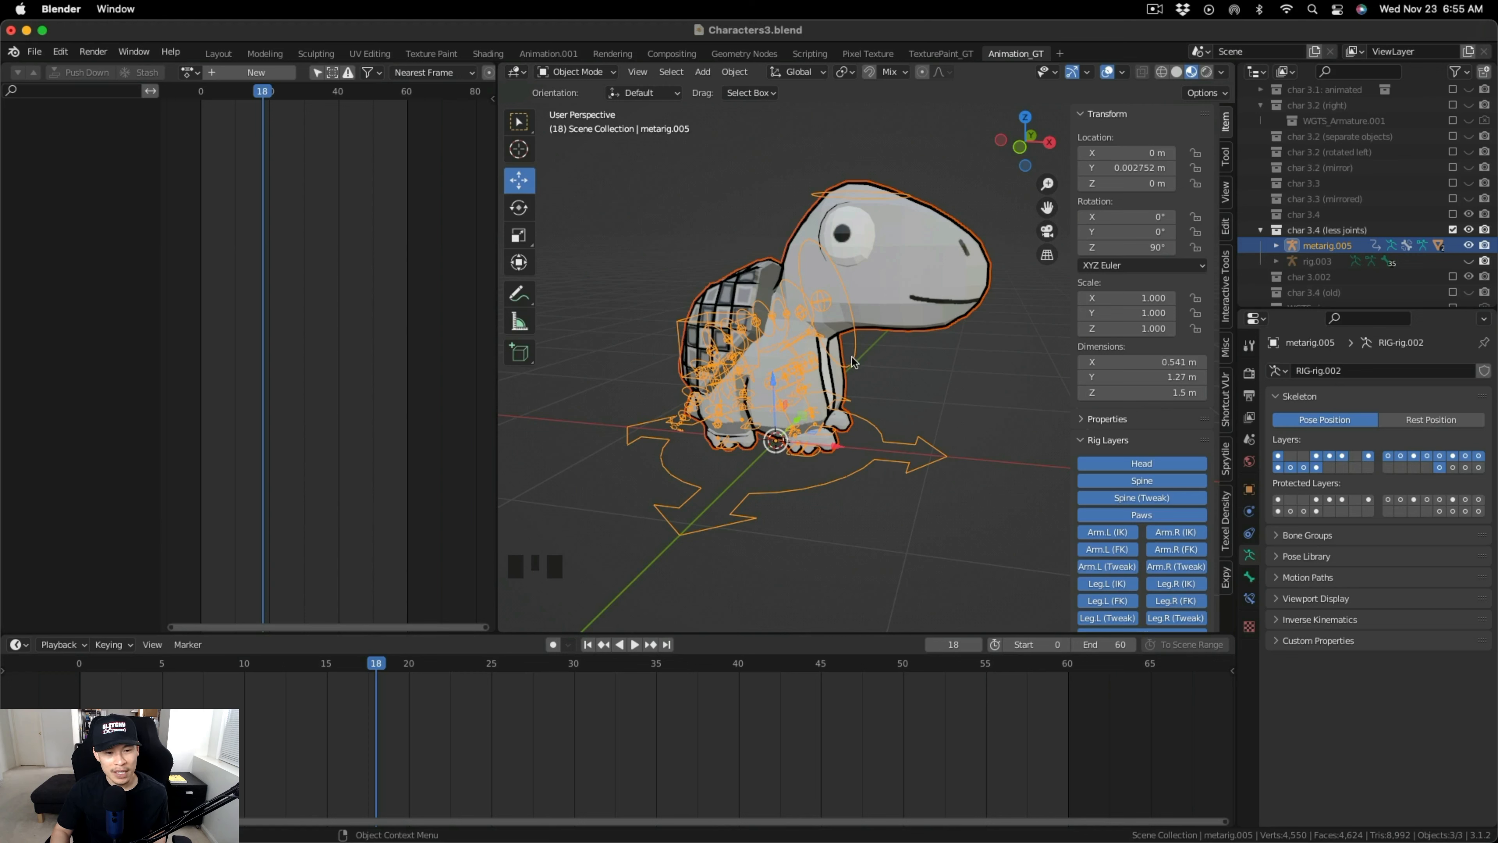
scroll(852, 357, up, 1)
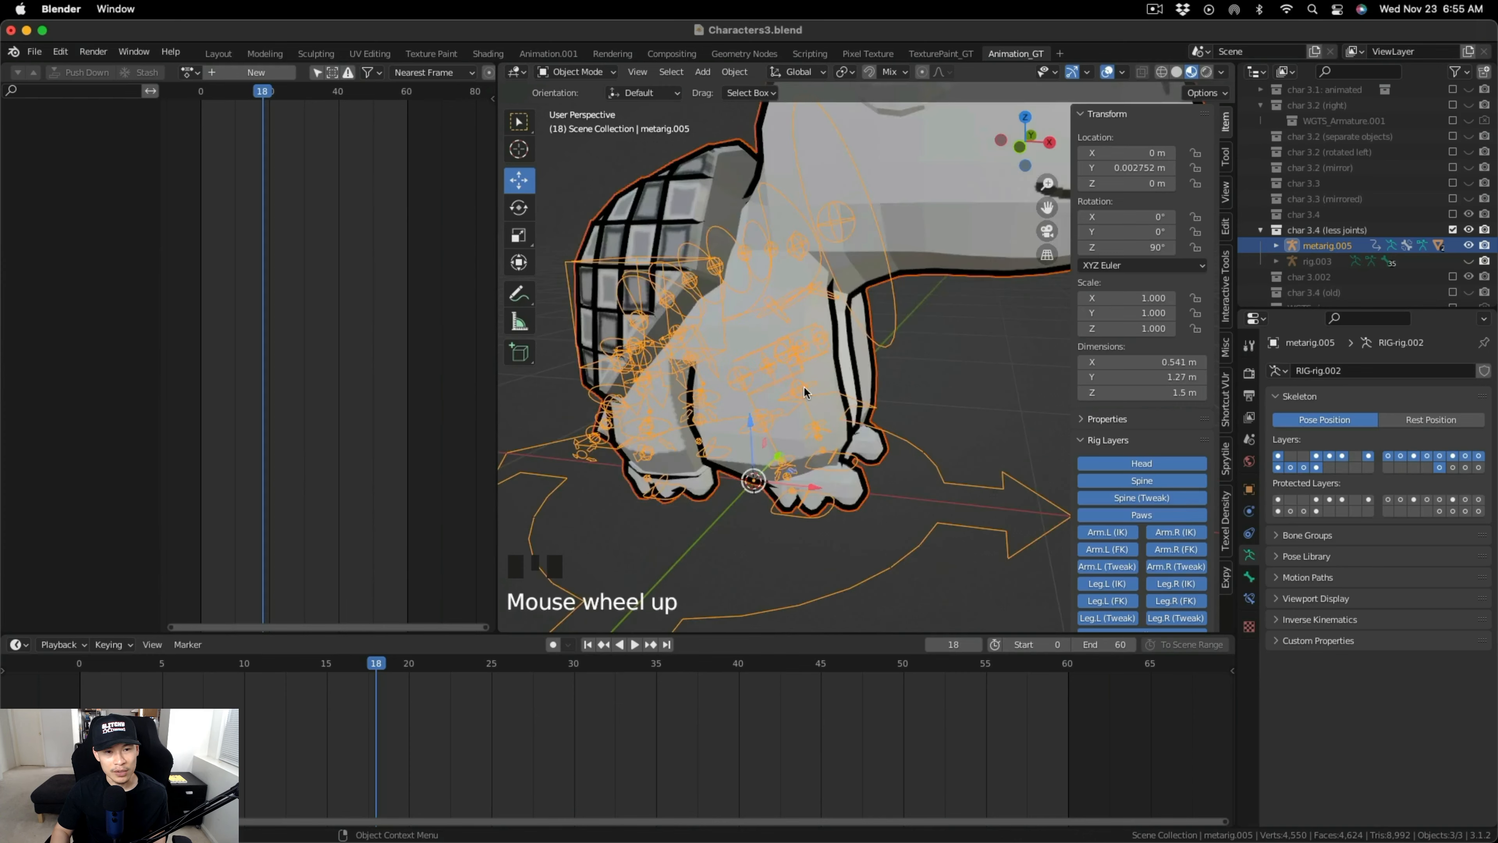
scroll(852, 357, down, 2)
mouse_move(852, 357)
middle_down()
mouse_move(832, 330)
mouse_move(848, 348)
middle_up()
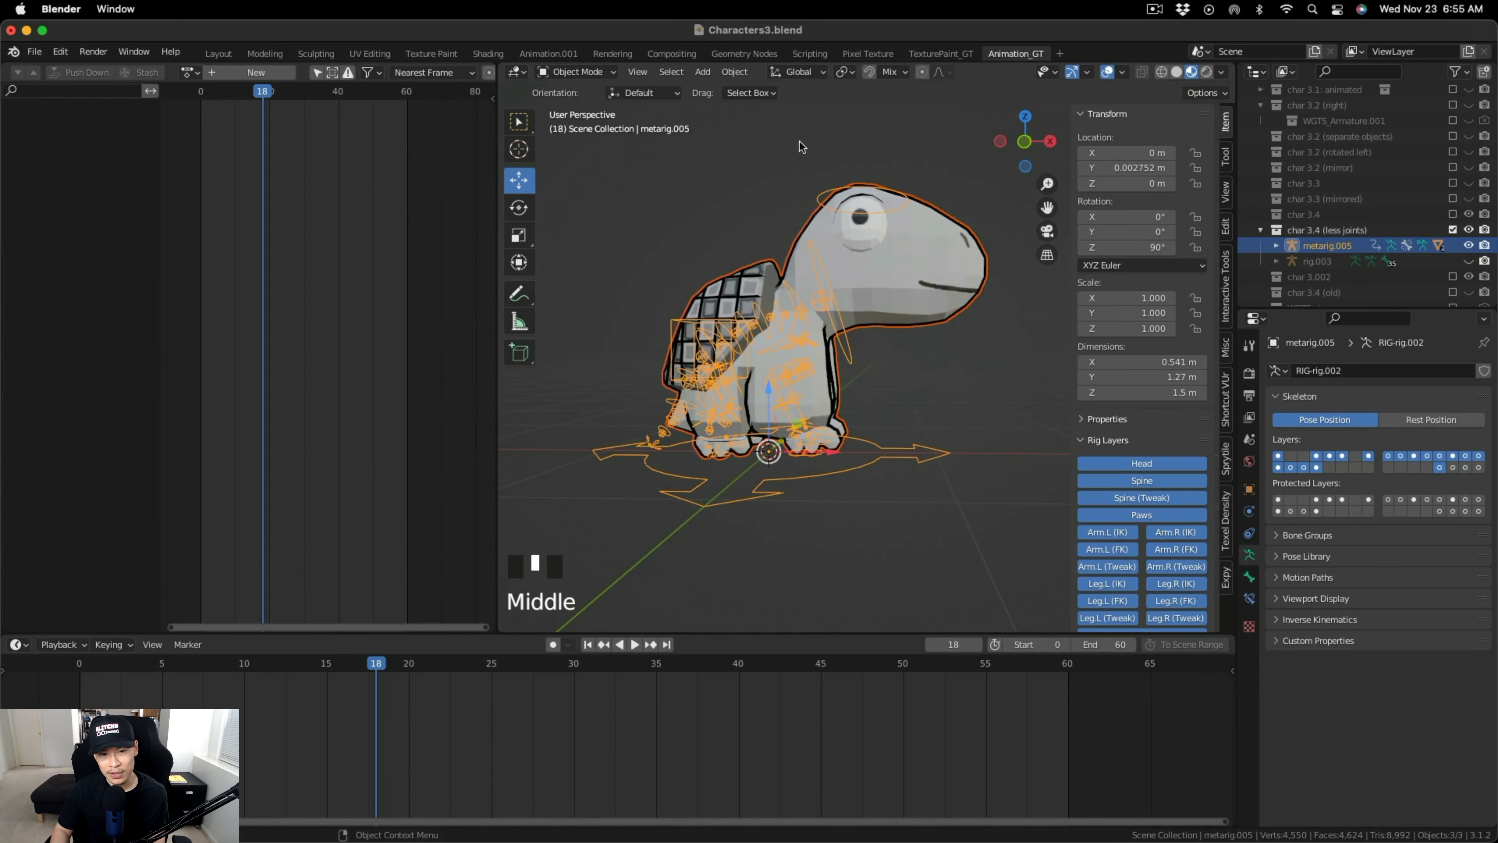
click(575, 71)
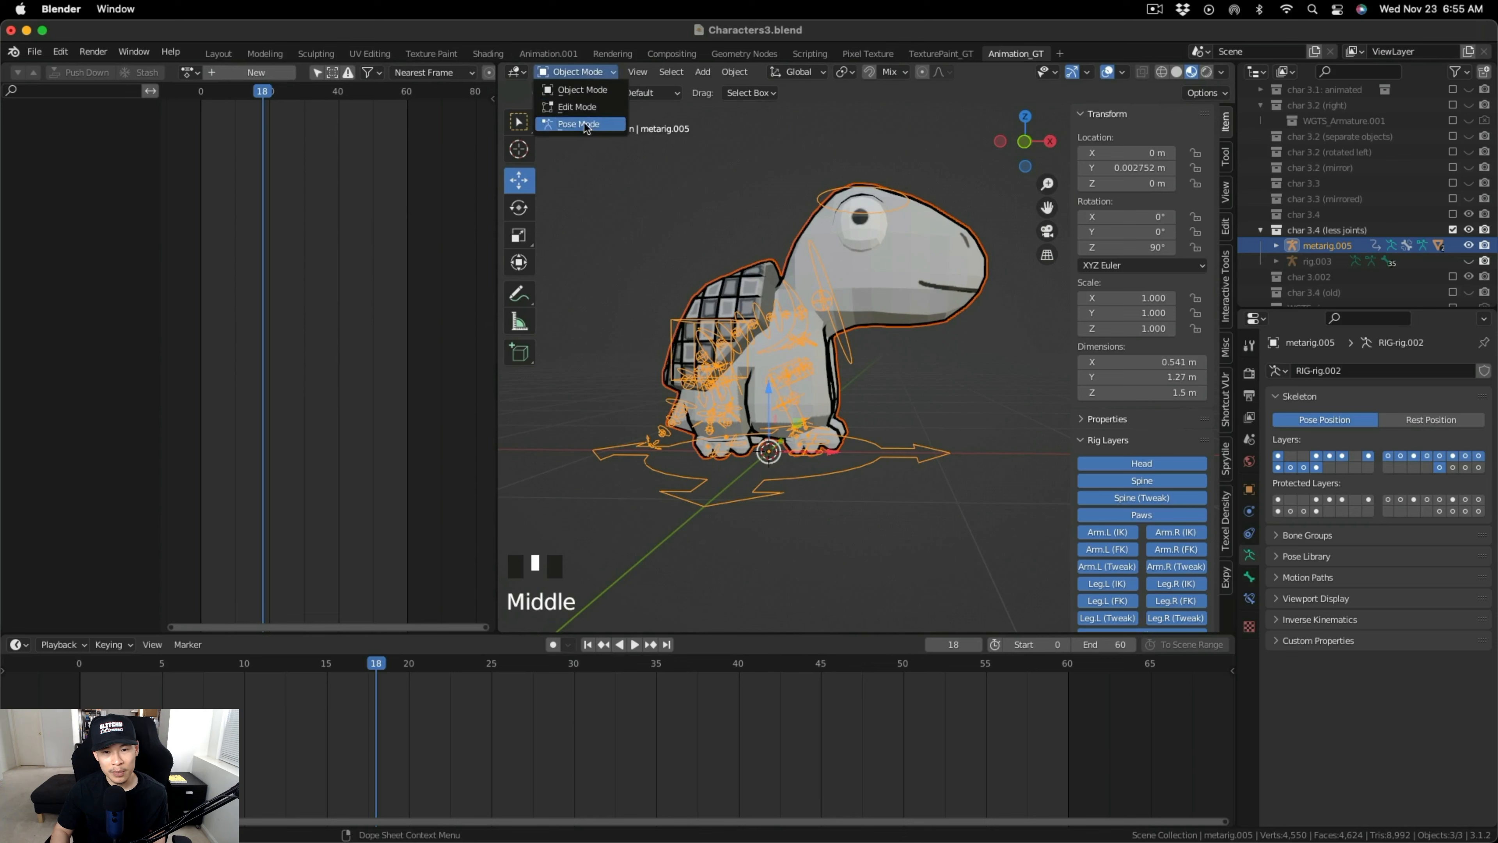
click(589, 131)
scroll(855, 354, down, 1)
shift+middle_drag(855, 354, 880, 372)
click(821, 476)
Assign the char3_4_idleanimation action to the rig and play it to check the motion, then stop playback.
click(189, 72)
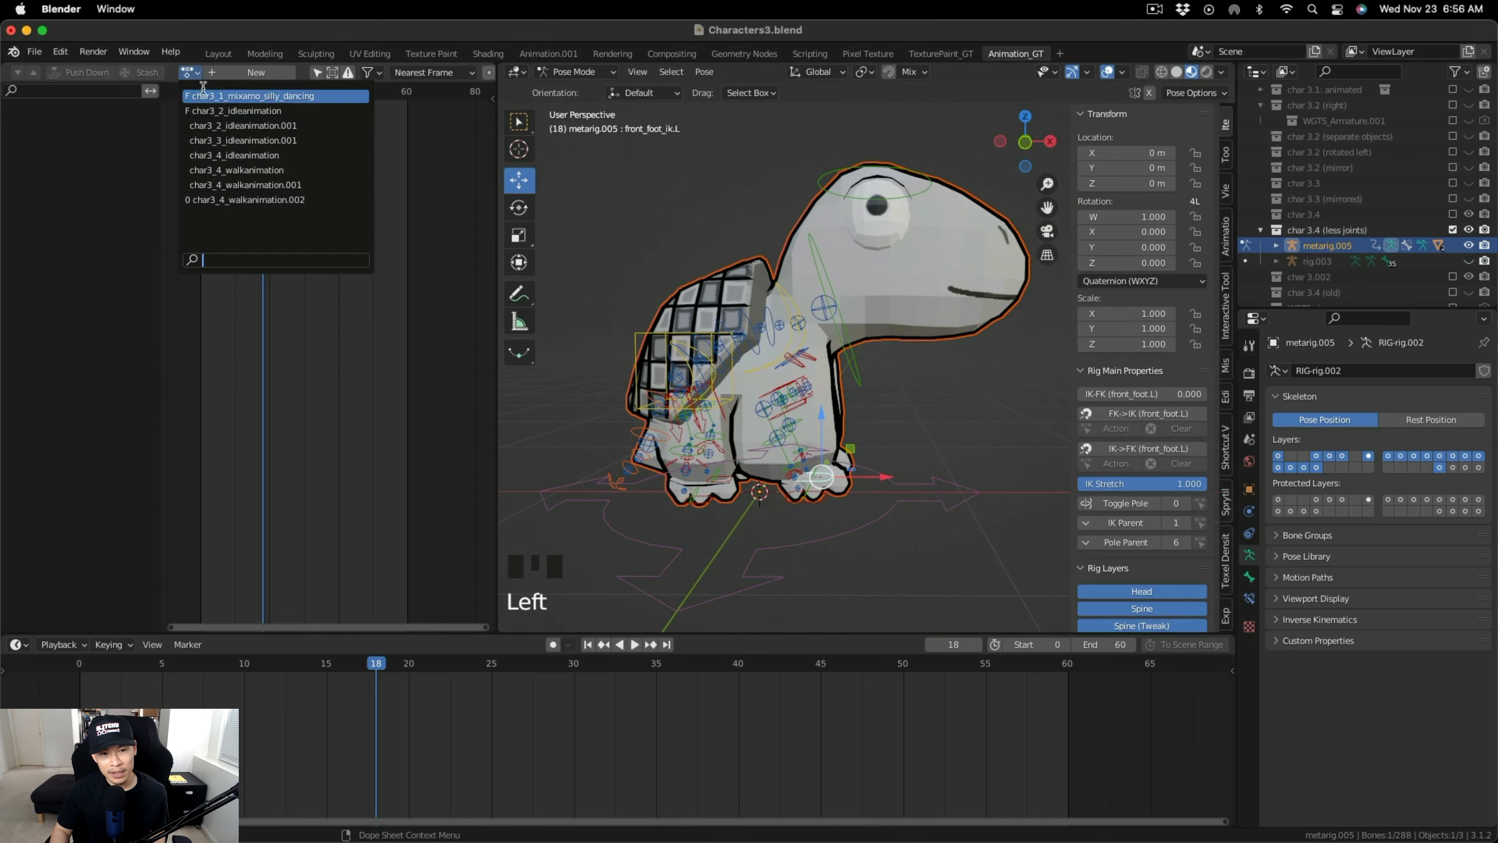
click(270, 157)
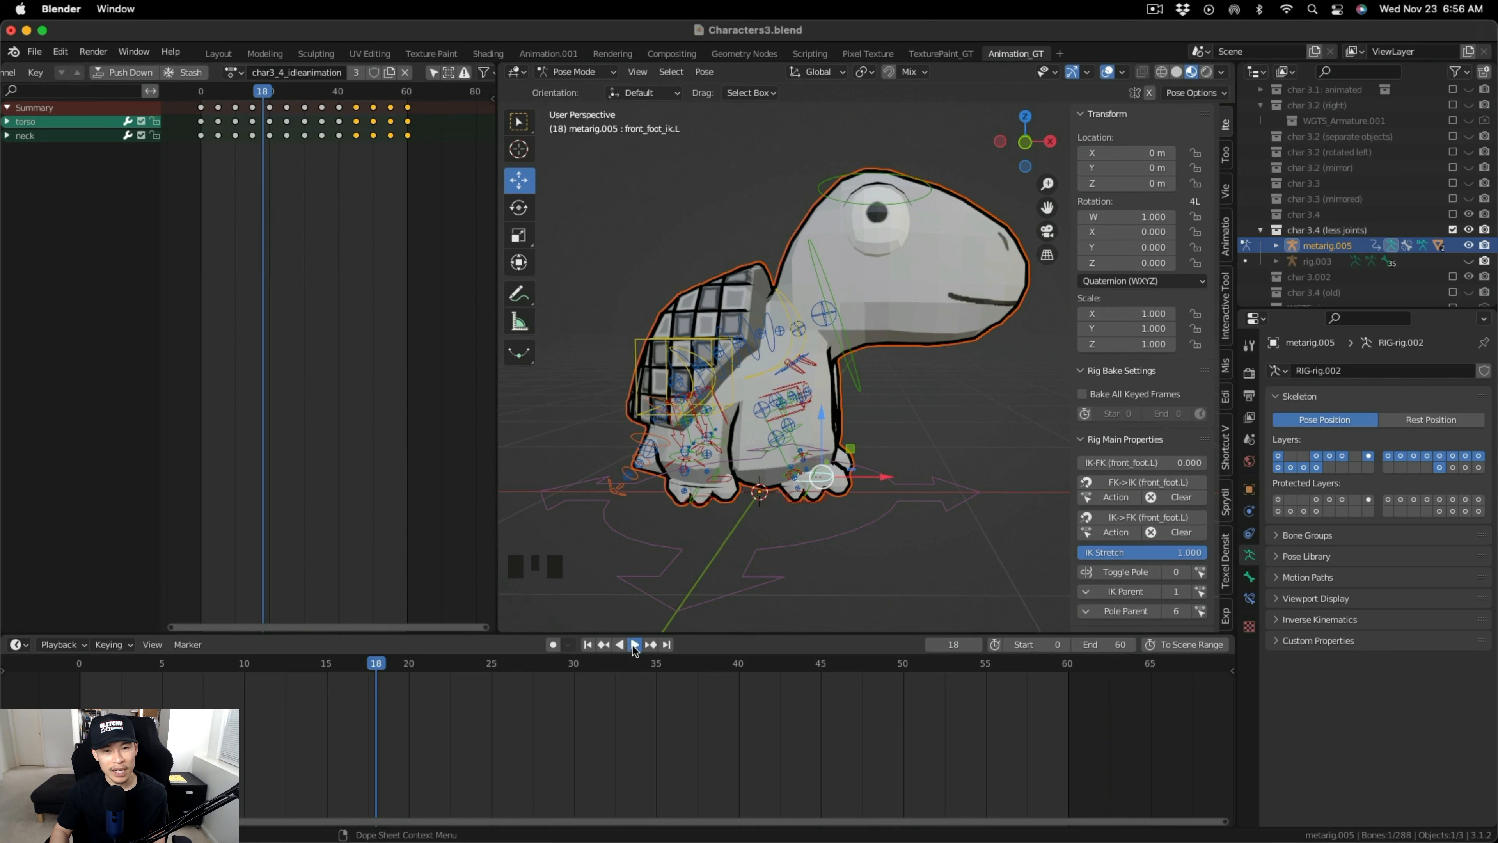
click(634, 645)
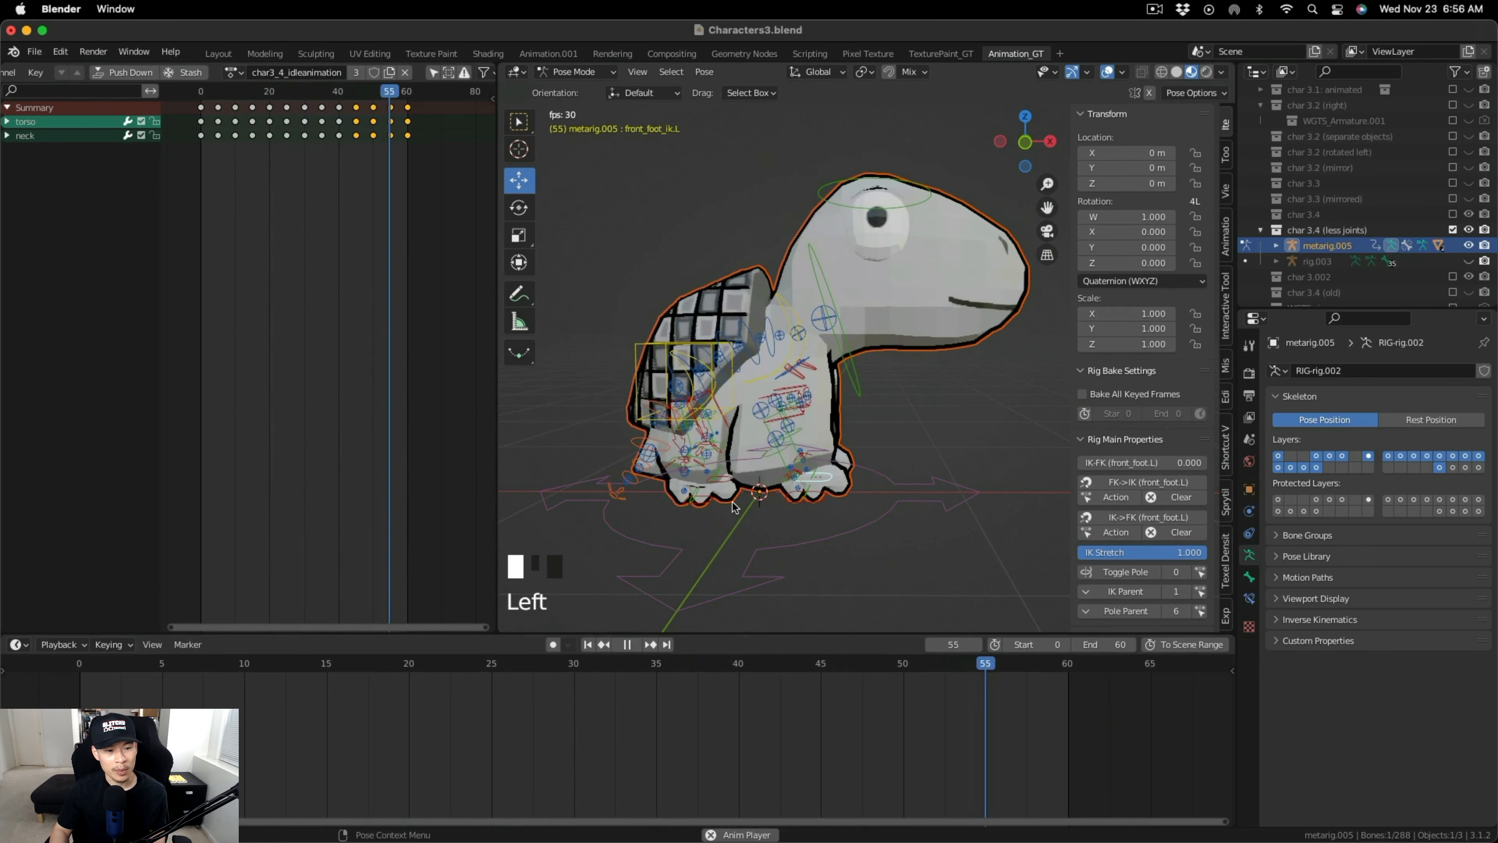
middle_drag(733, 506, 697, 529)
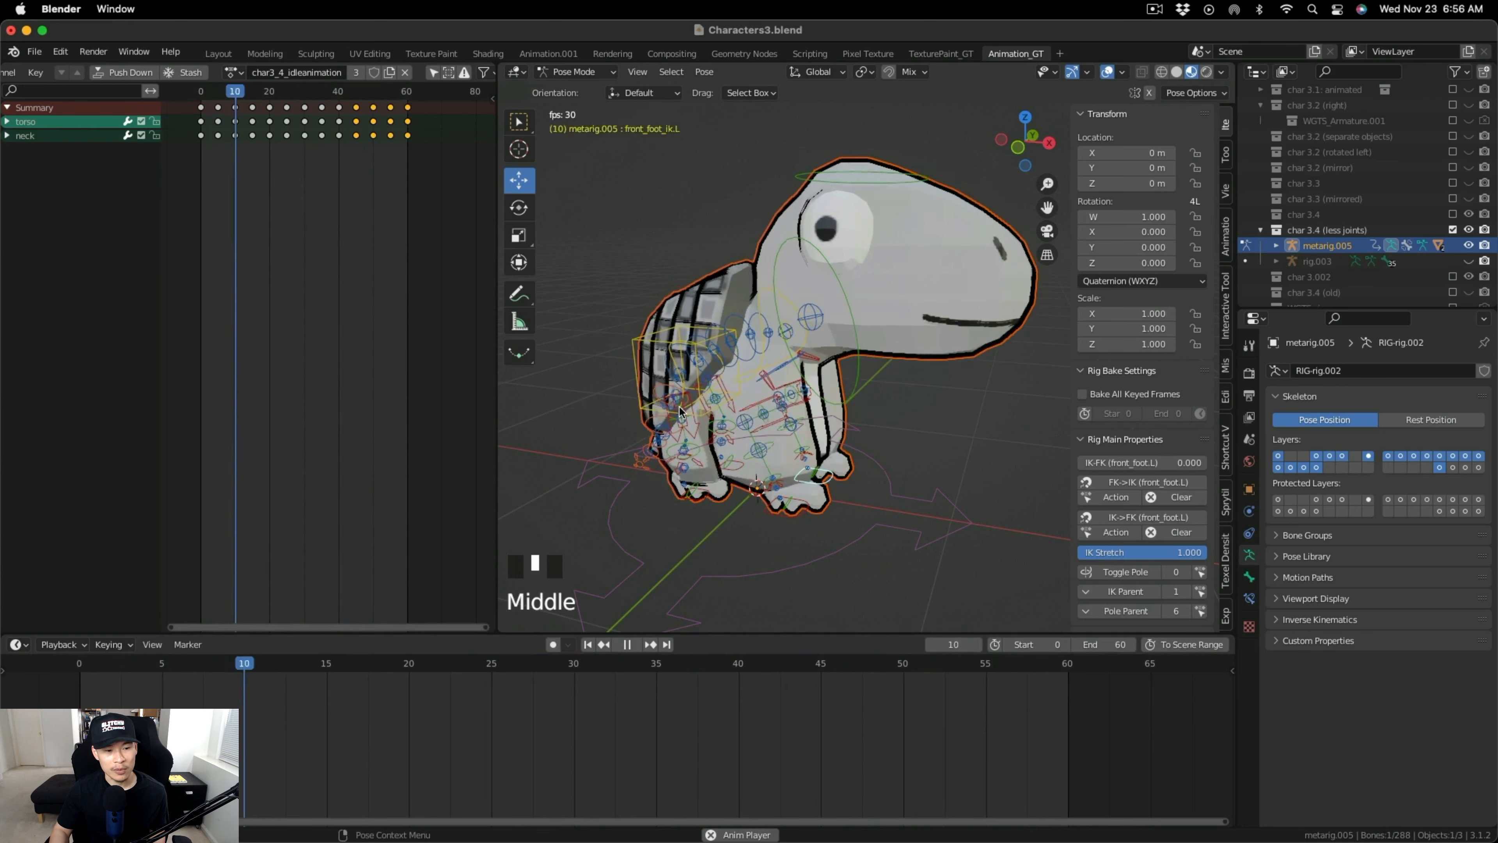
click(627, 643)
Assign the char3_4_walkanimation action to the rig and play it to check the leg movement, then stop playback.
click(234, 72)
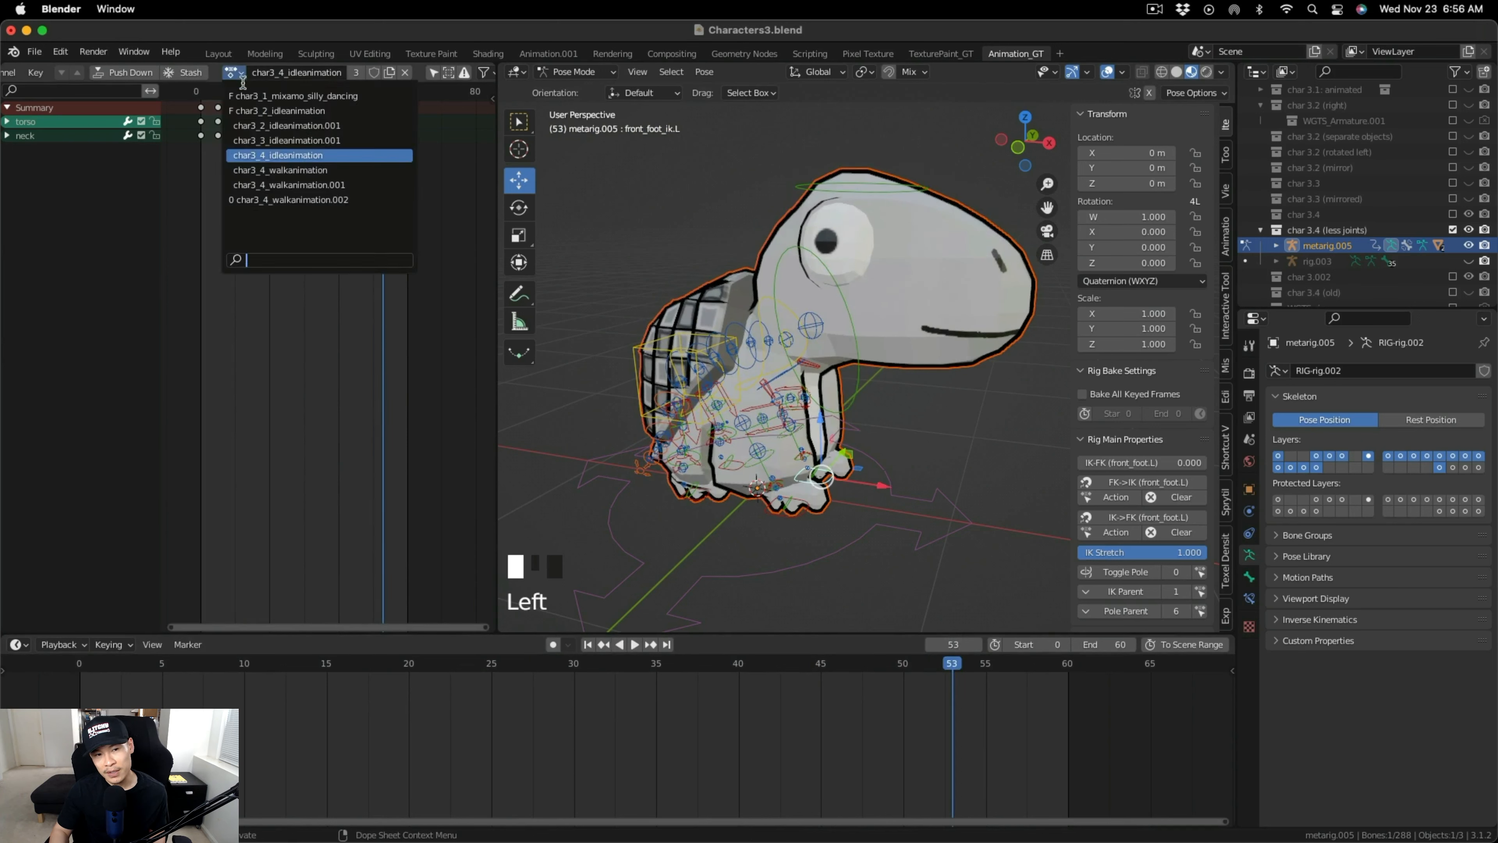
click(288, 174)
click(633, 644)
middle_drag(681, 507, 692, 472)
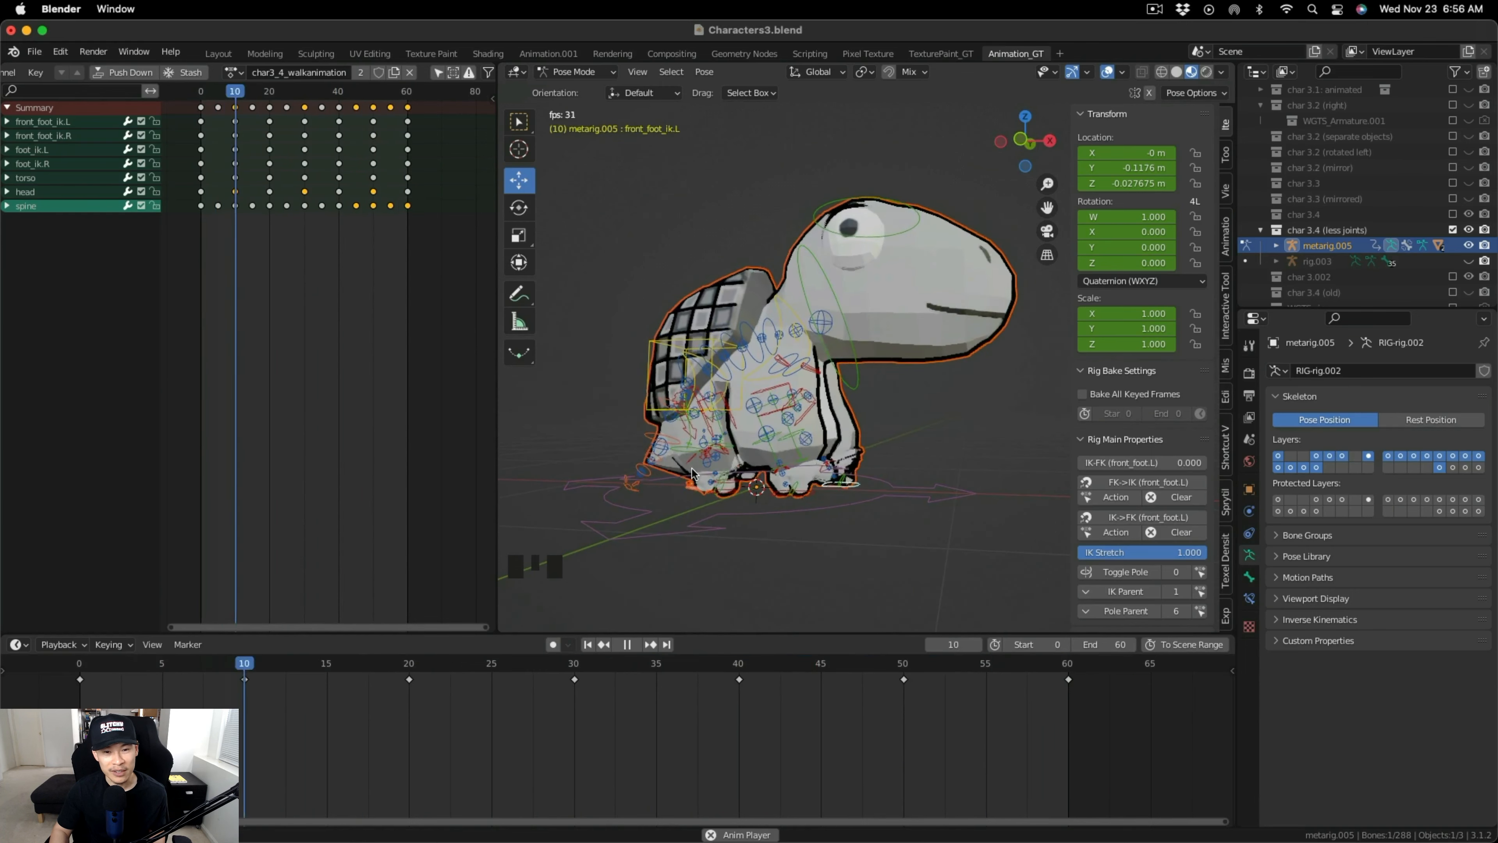
scroll(692, 472, up, 3)
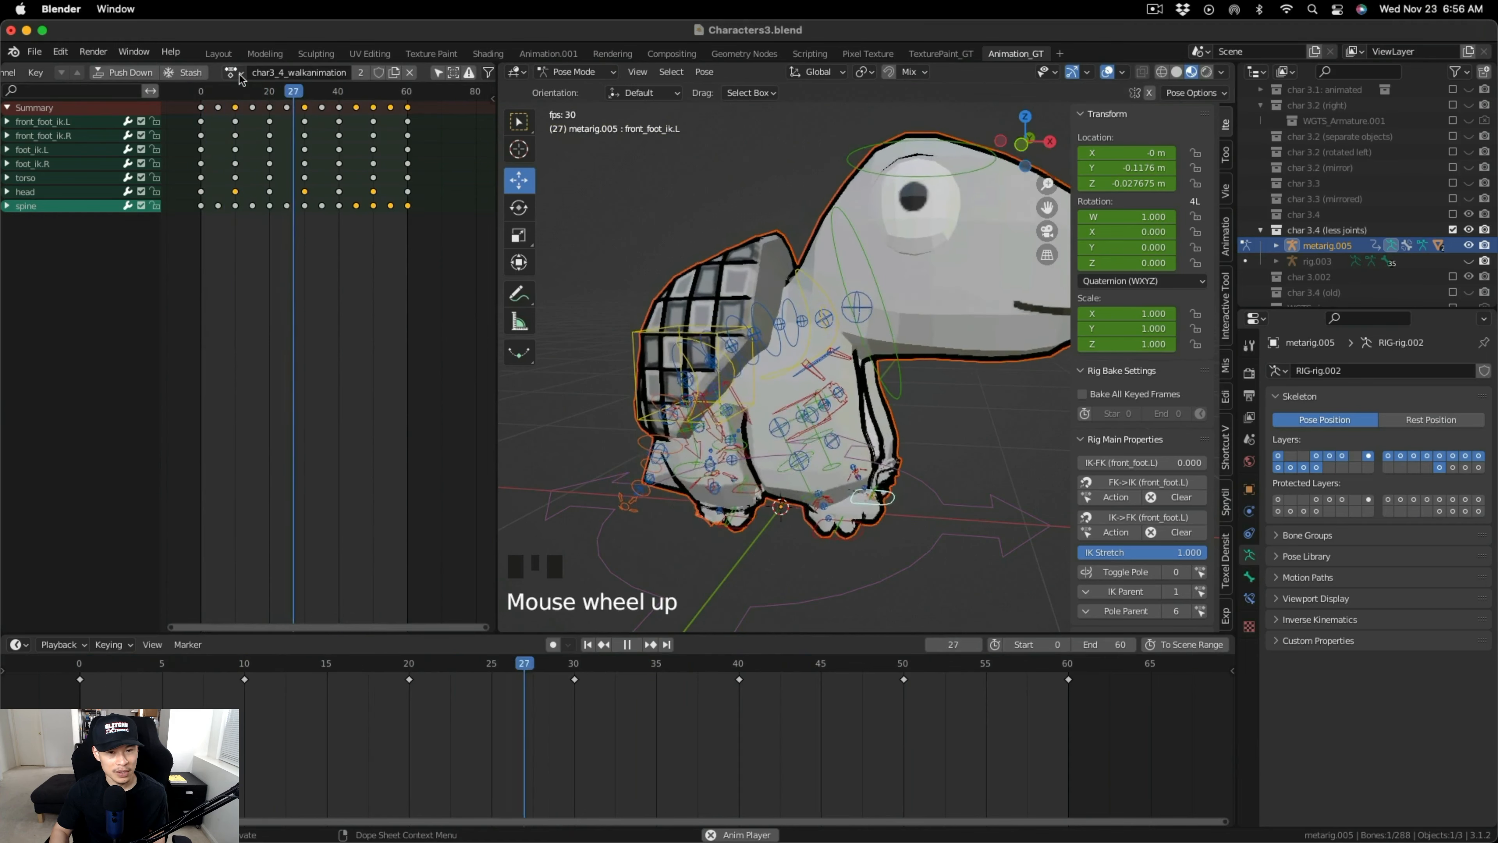
click(636, 645)
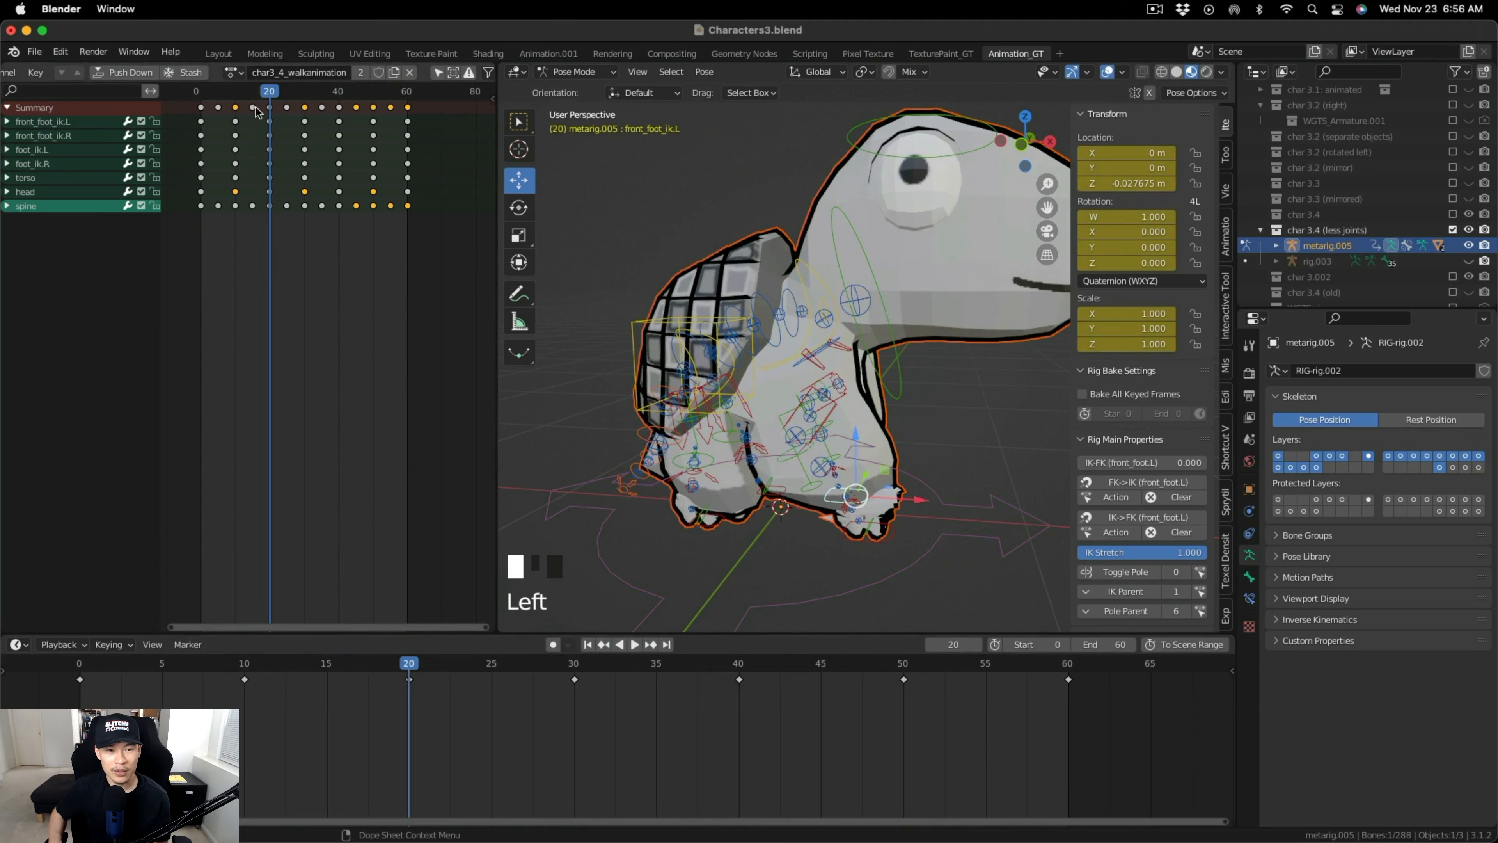
Assign the char3_4_walkanimation.001 action to the rig, and replace it with char3_4_walkanimation.002.
click(239, 73)
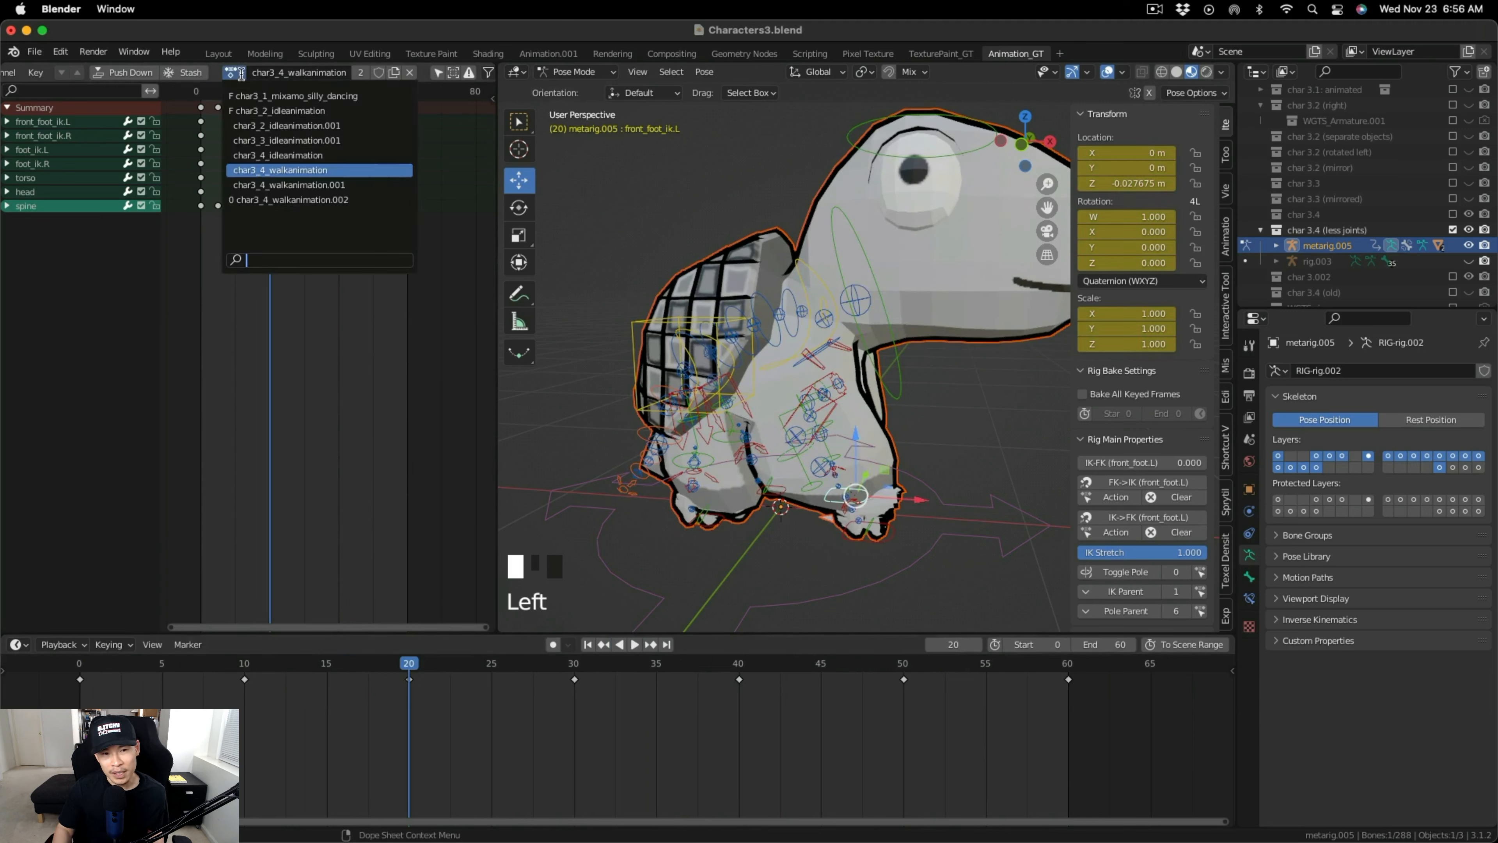
click(319, 189)
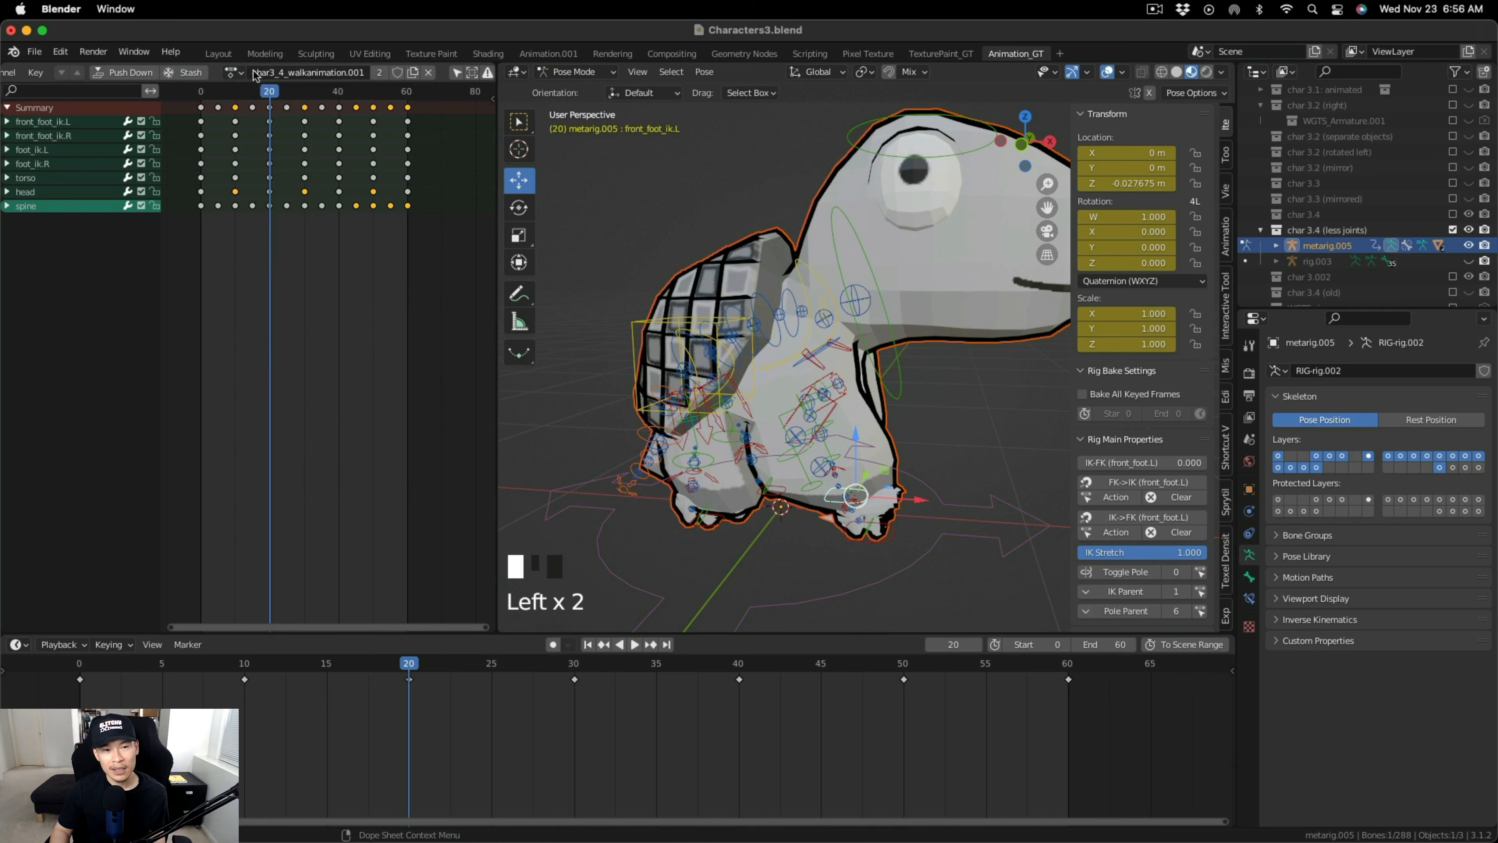
click(237, 72)
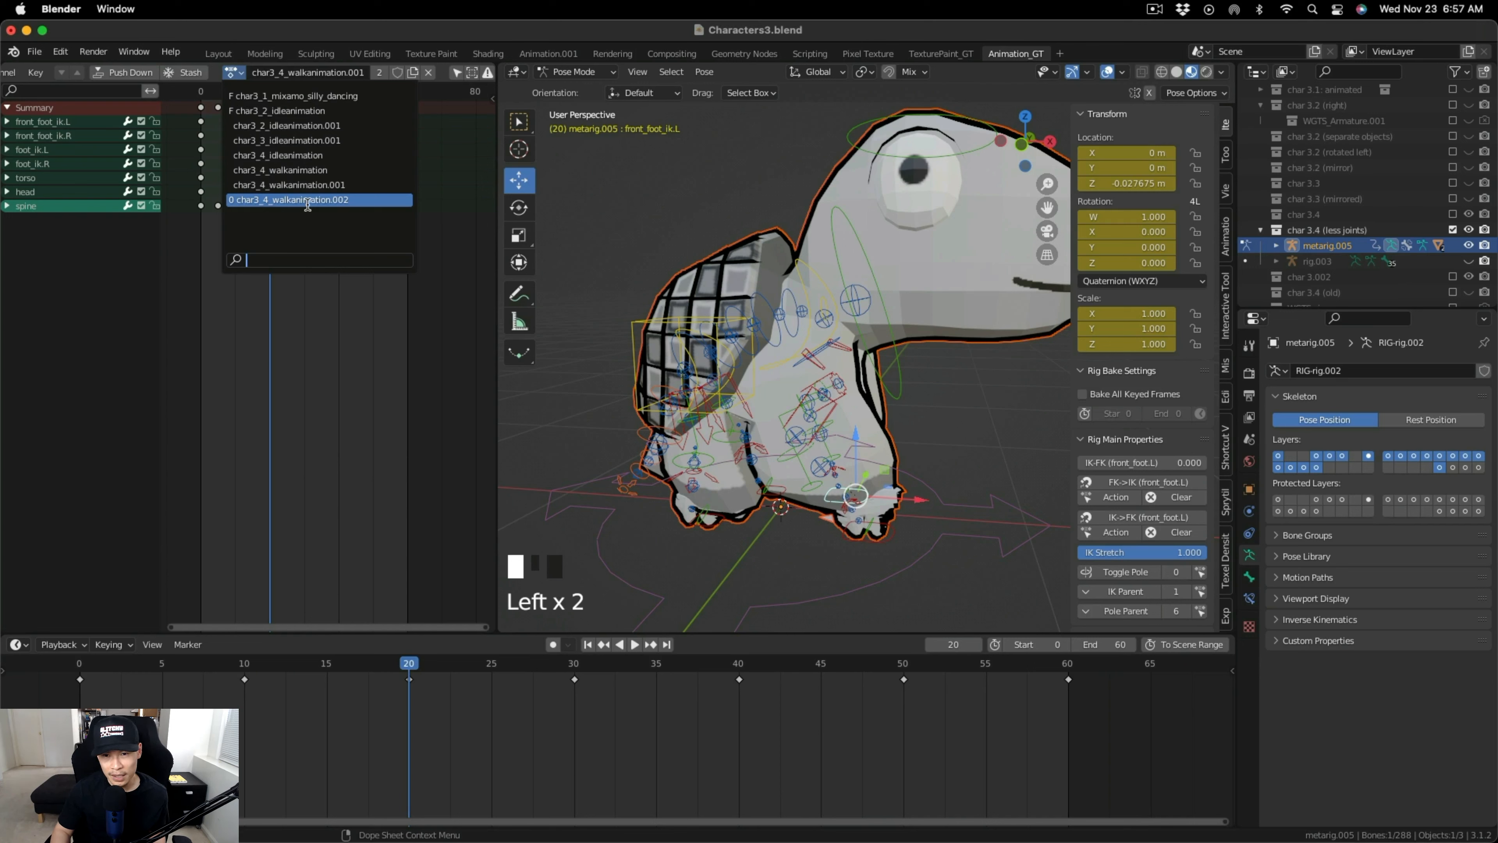
click(308, 201)
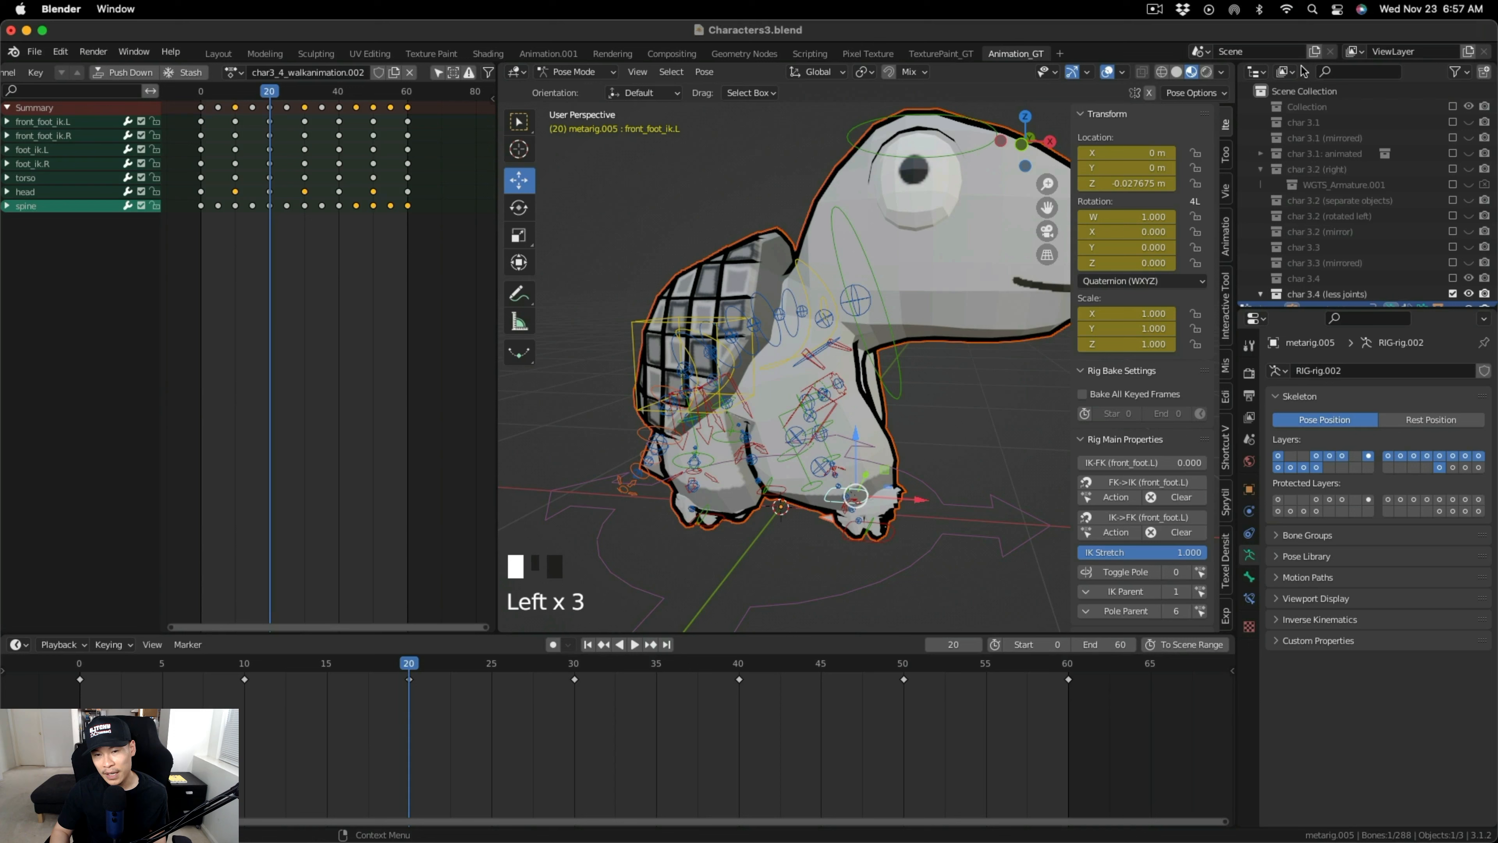
Set the Outliner to Blender File display mode, expand the file's actions, and select char3_4_walkanimation.001.
click(1292, 71)
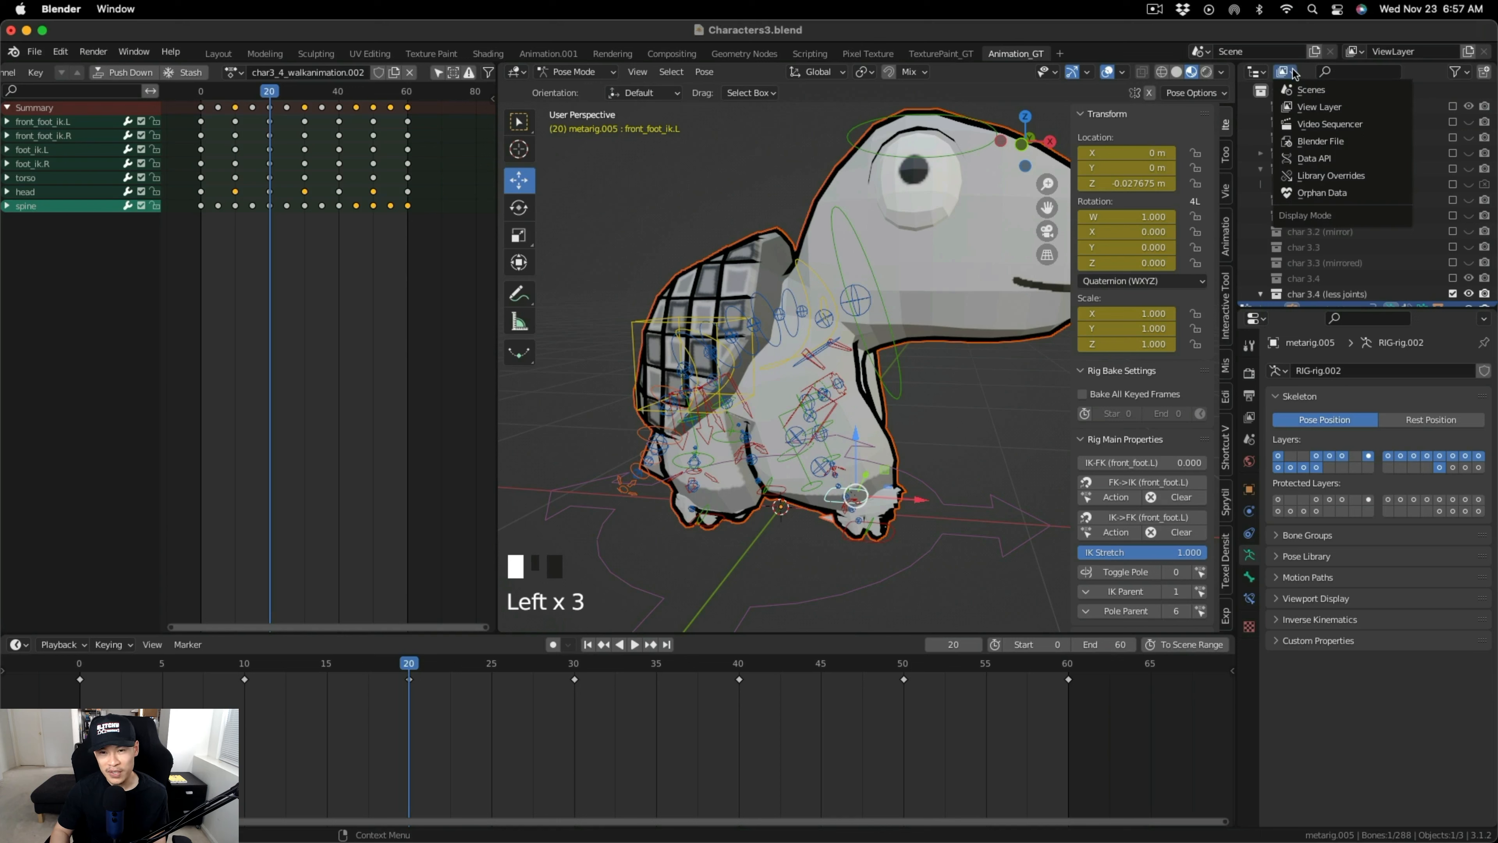
click(1343, 142)
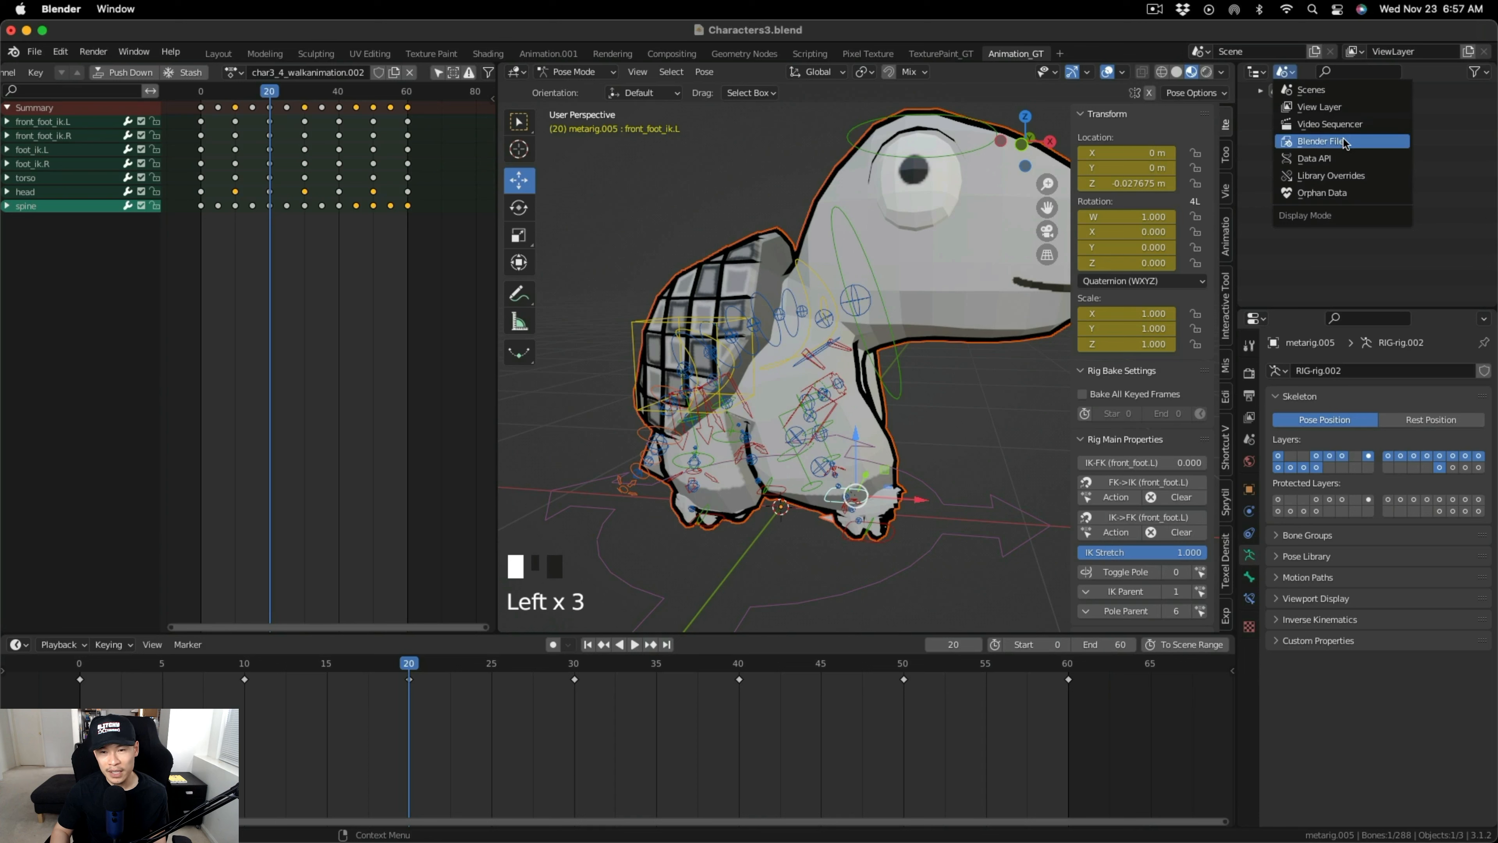
click(1343, 142)
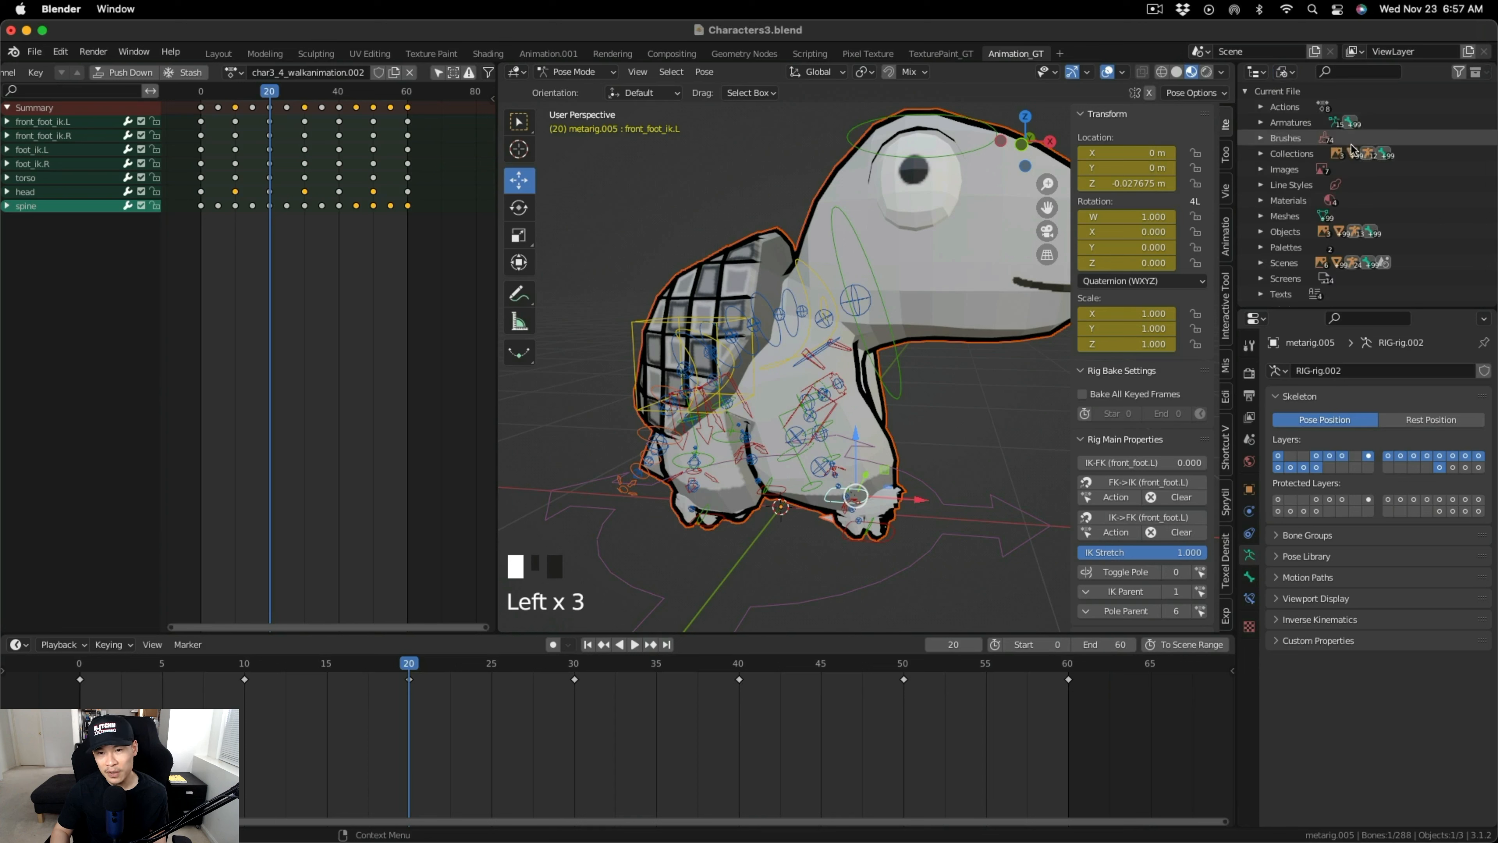
click(1261, 108)
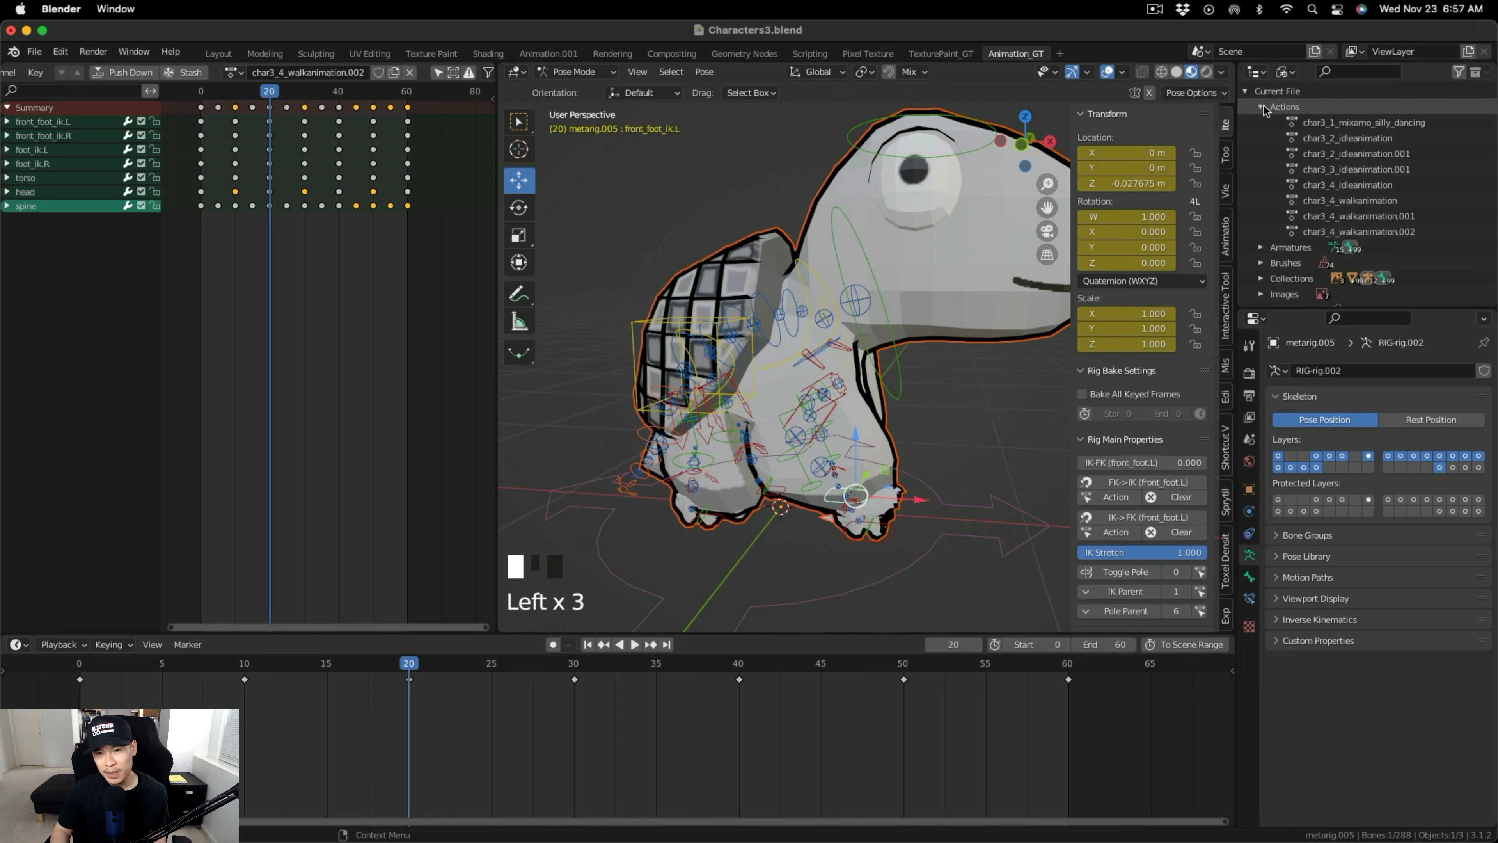
click(1399, 222)
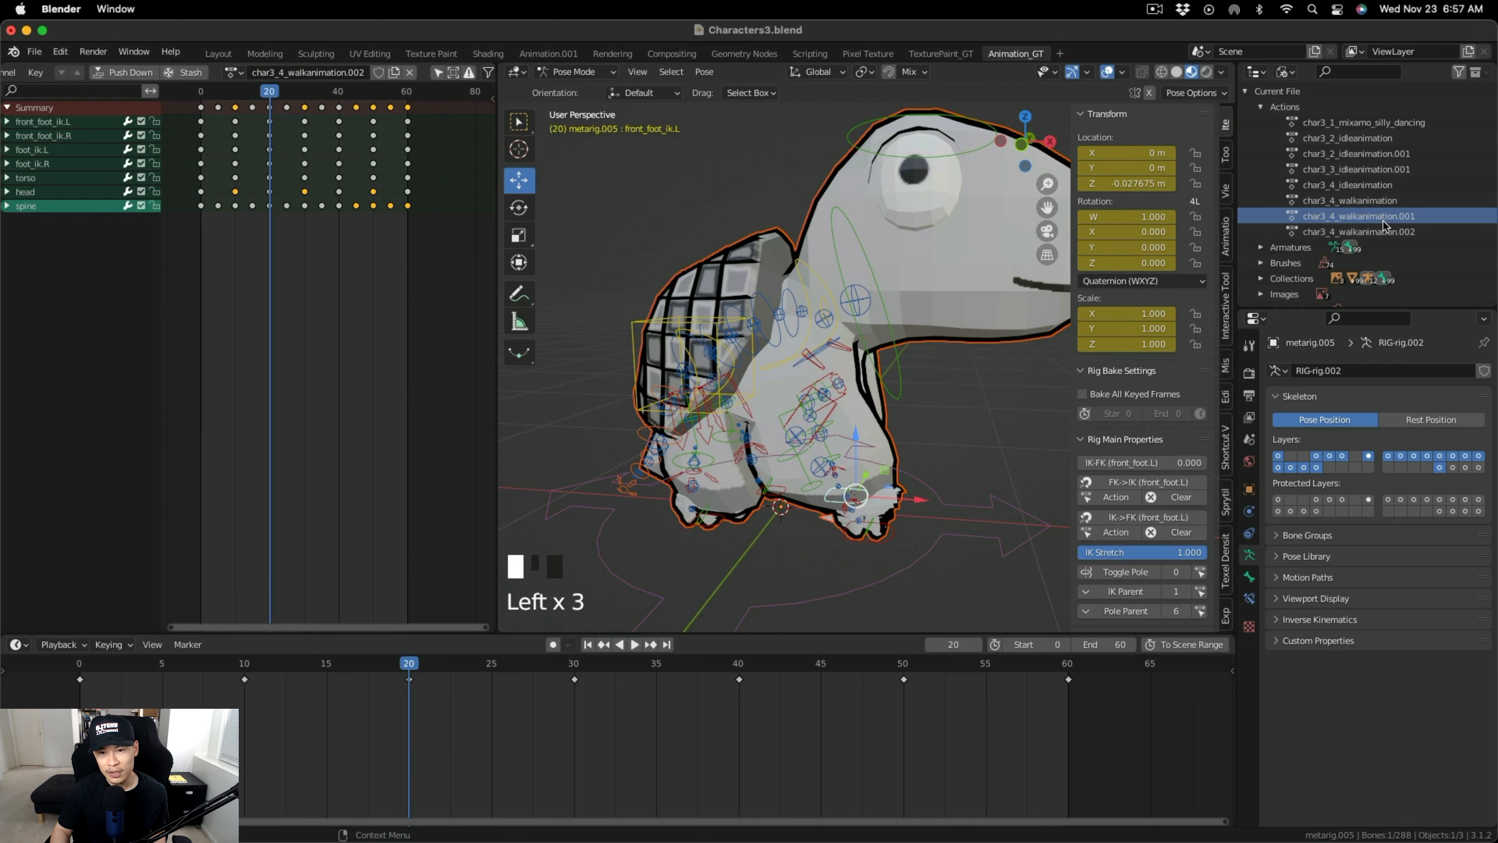
Delete the duplicate actions char3_4_walkanimation.001 and char3_4_walkanimation.002 from the file, and return the Outliner to View Layer display mode.
right_click(1384, 224)
click(1321, 260)
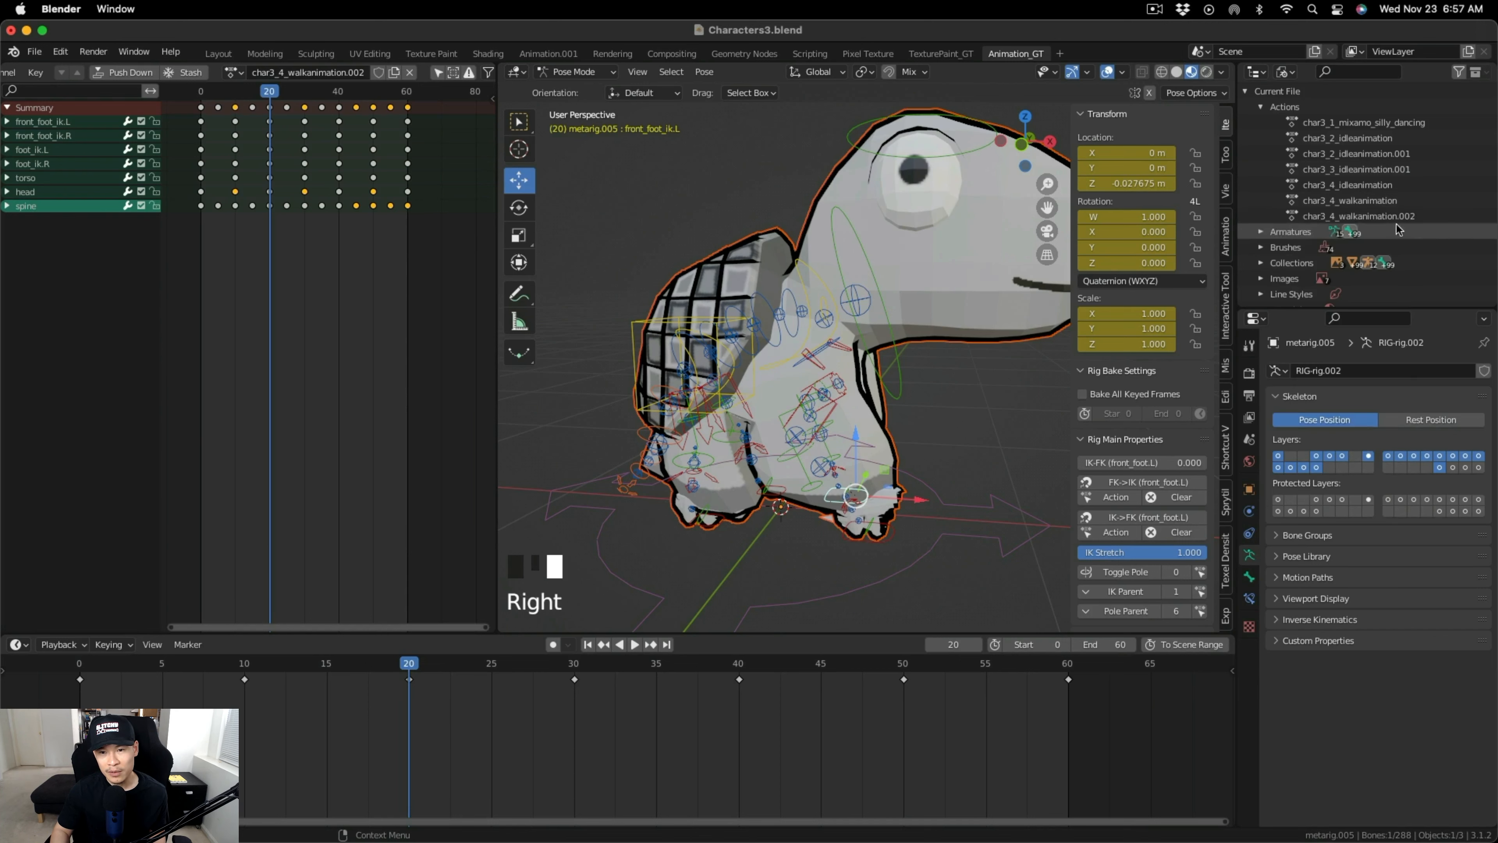
right_click(1333, 223)
click(1334, 225)
click(1286, 71)
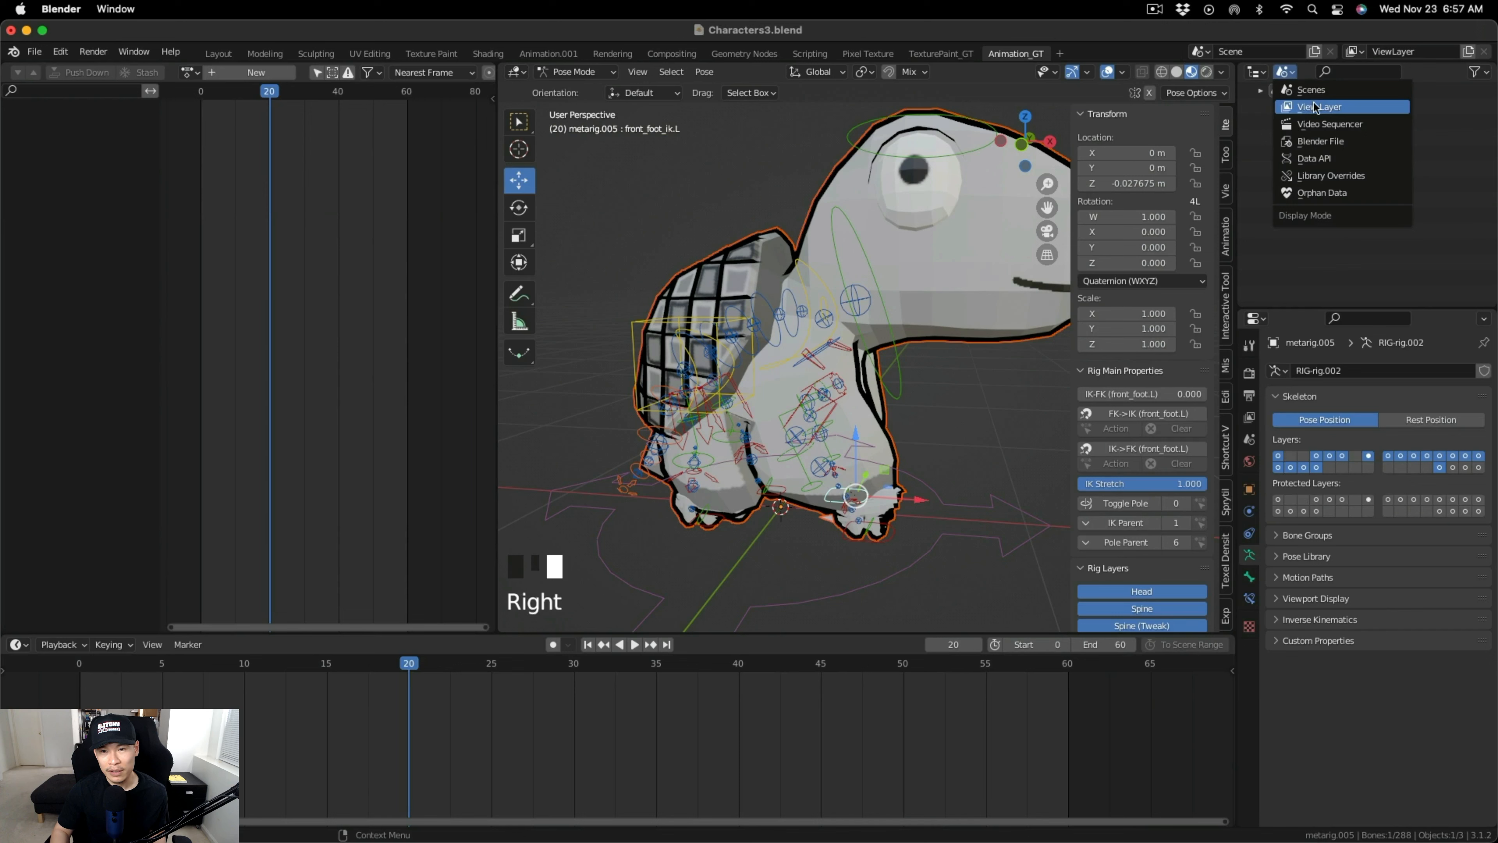
click(1316, 107)
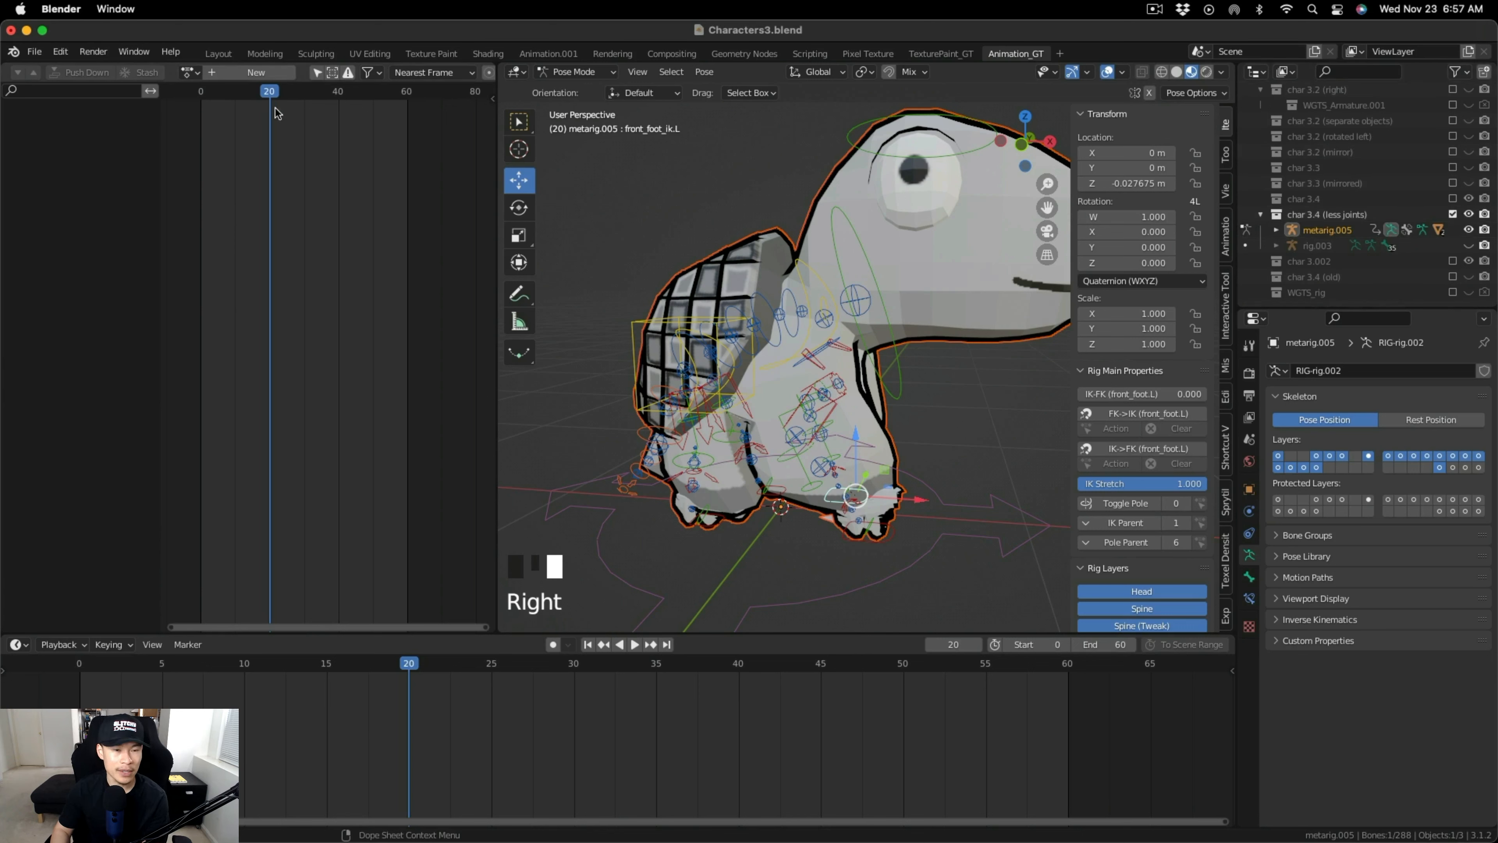
Assign the char3_4_idleanimation action to the rig and select all of its bones.
click(197, 74)
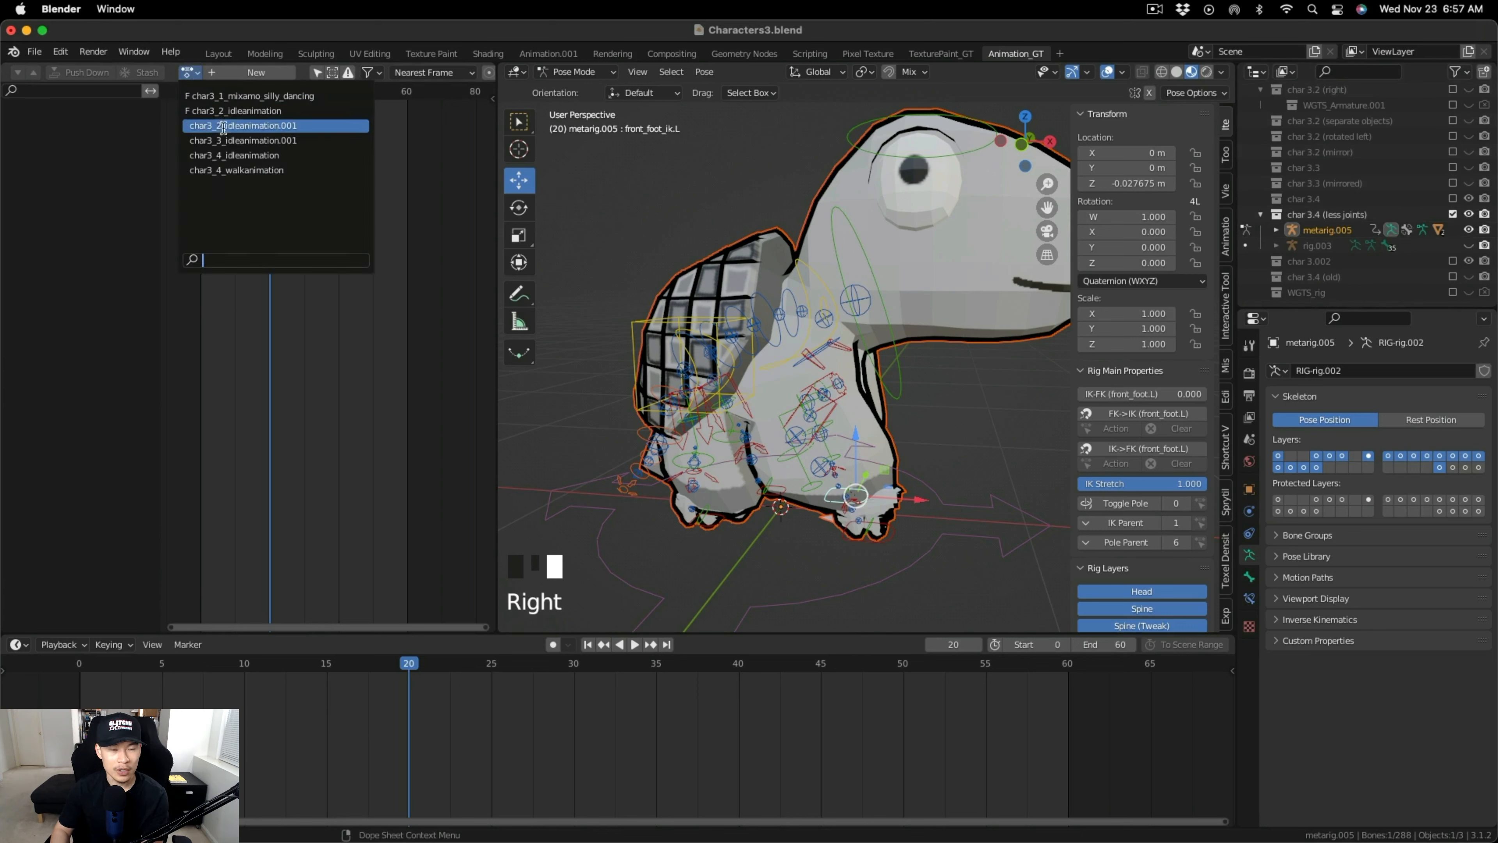
click(254, 154)
scroll(599, 318, down, 2)
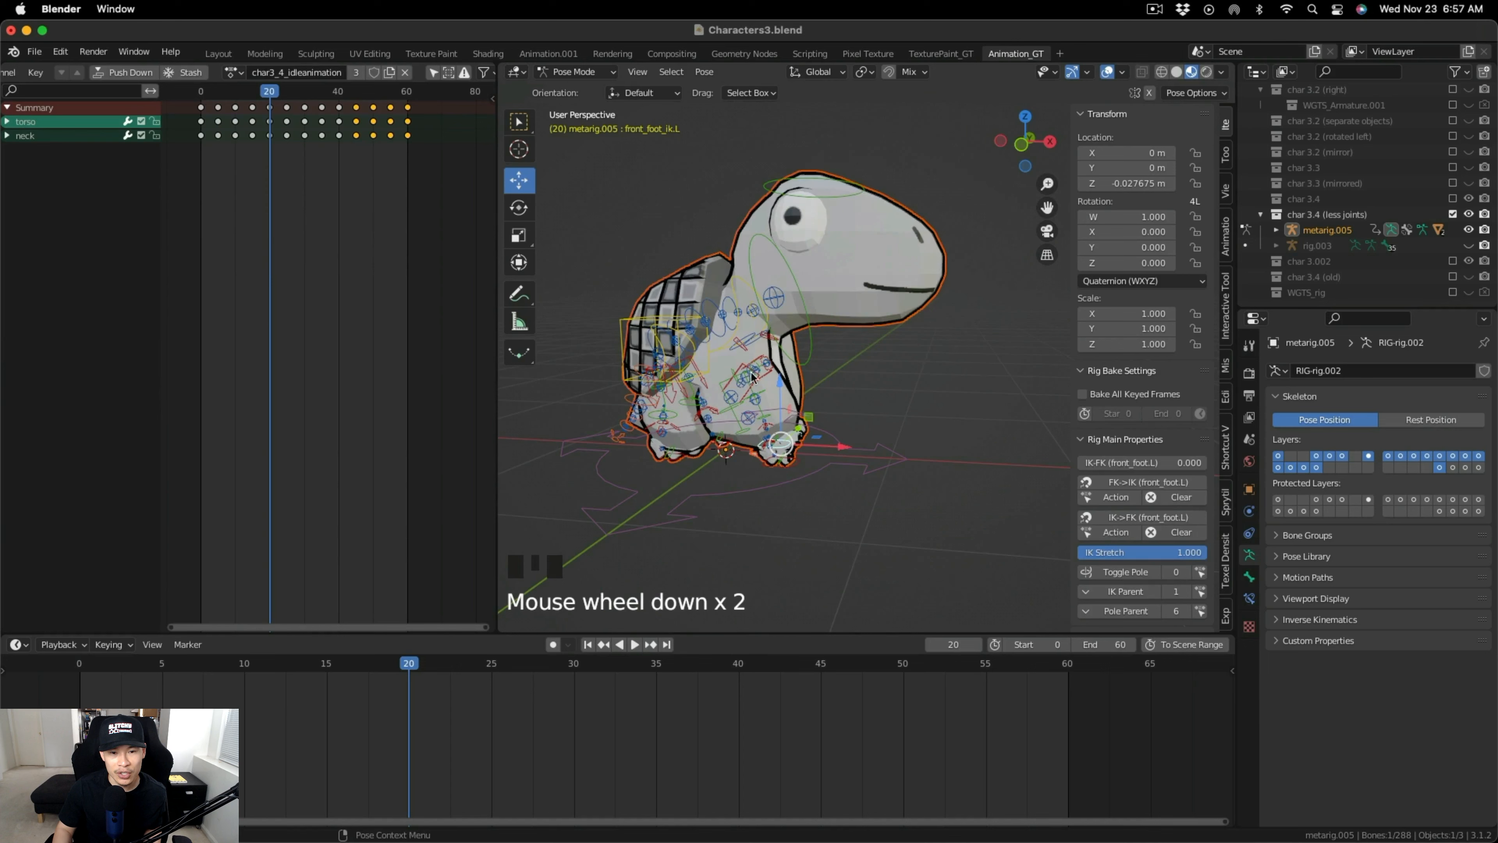
mouse_move(897, 399)
shift+middle_down()
mouse_move(943, 406)
mouse_move(890, 413)
shift+middle_up()
key(a)
Assign the char3_4_walkanimation action to the rig, and switch it back to char3_4_idleanimation.
click(234, 72)
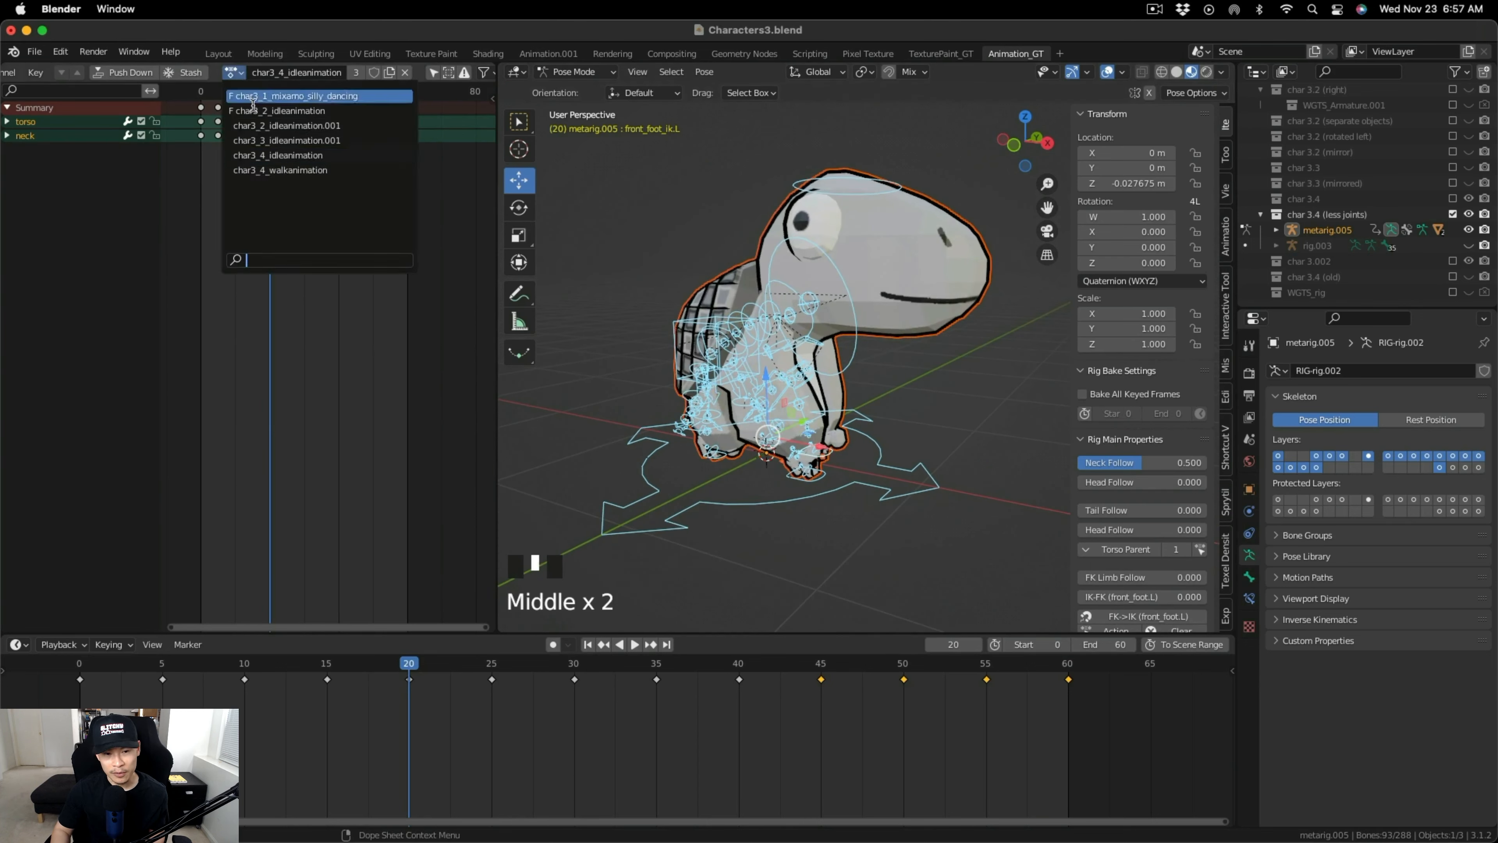
click(279, 170)
click(233, 72)
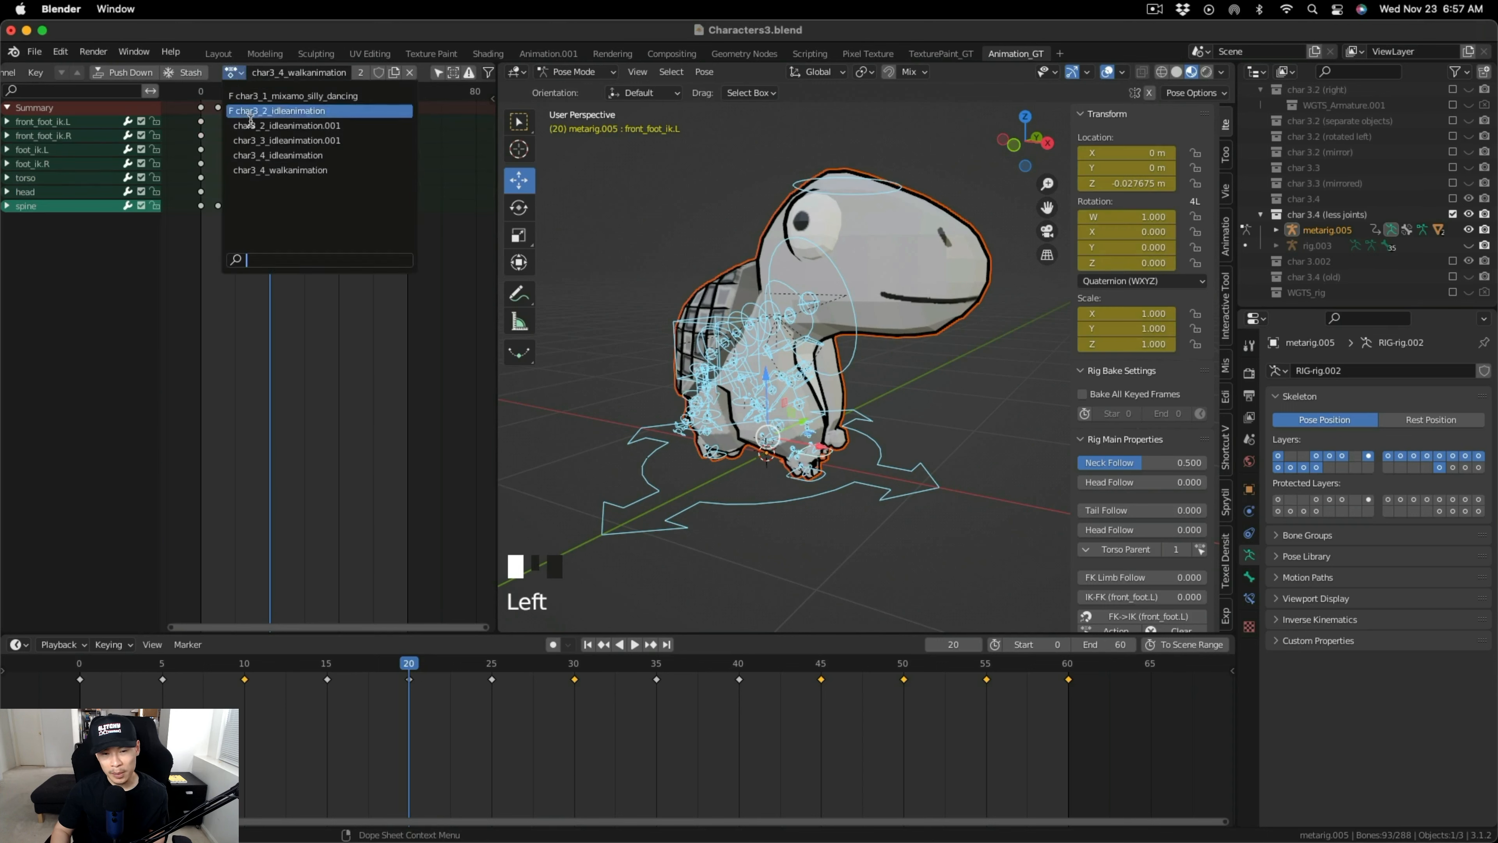
click(275, 158)
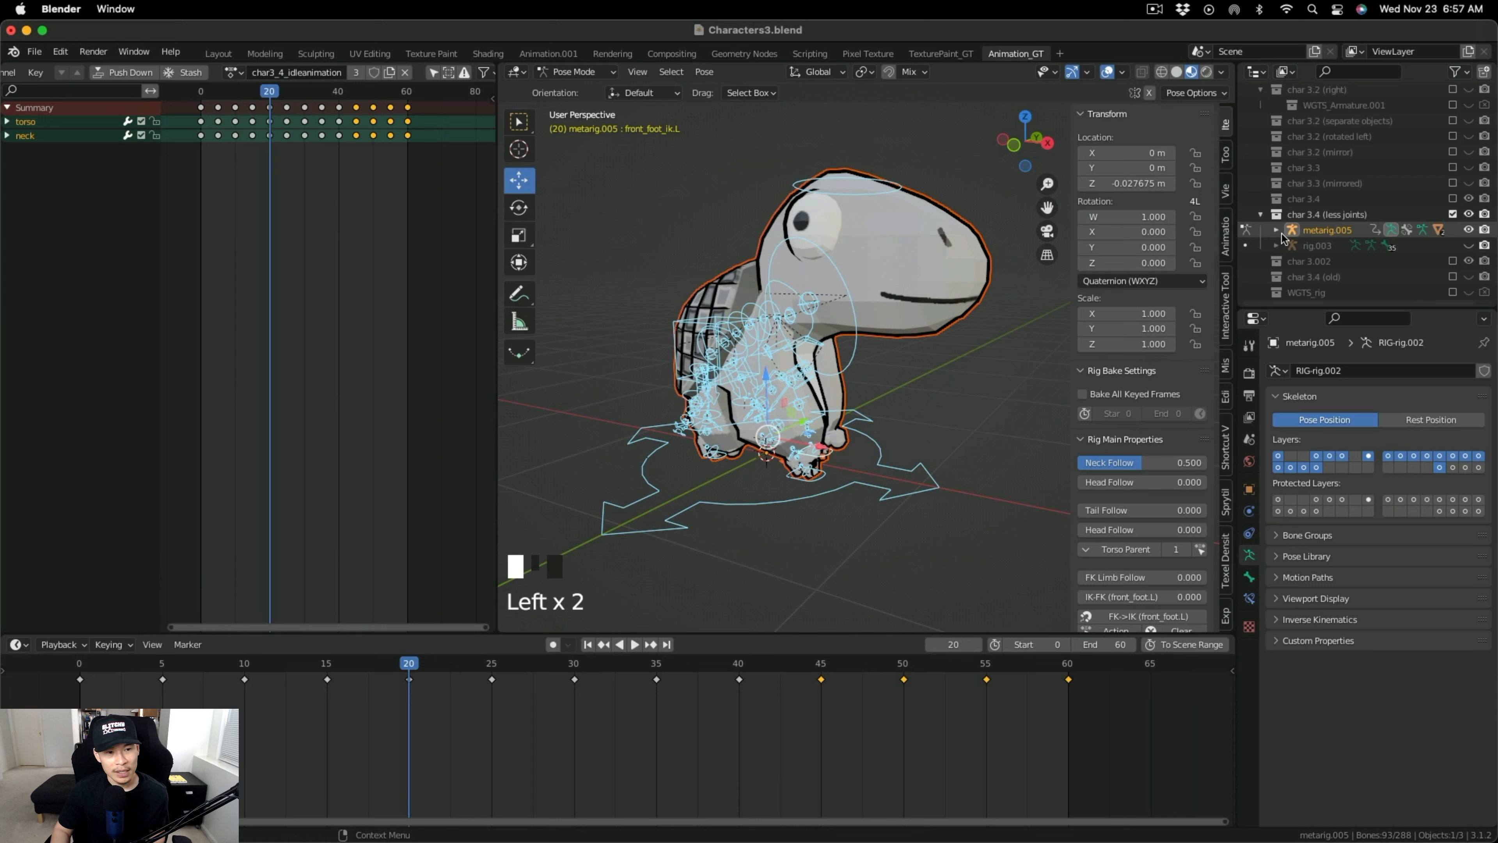
Export the rig with all bones selected as an FBX file named char3_4_animated_fixedjoints_forbb.fbx in the Characters 3 folder.
key(a)
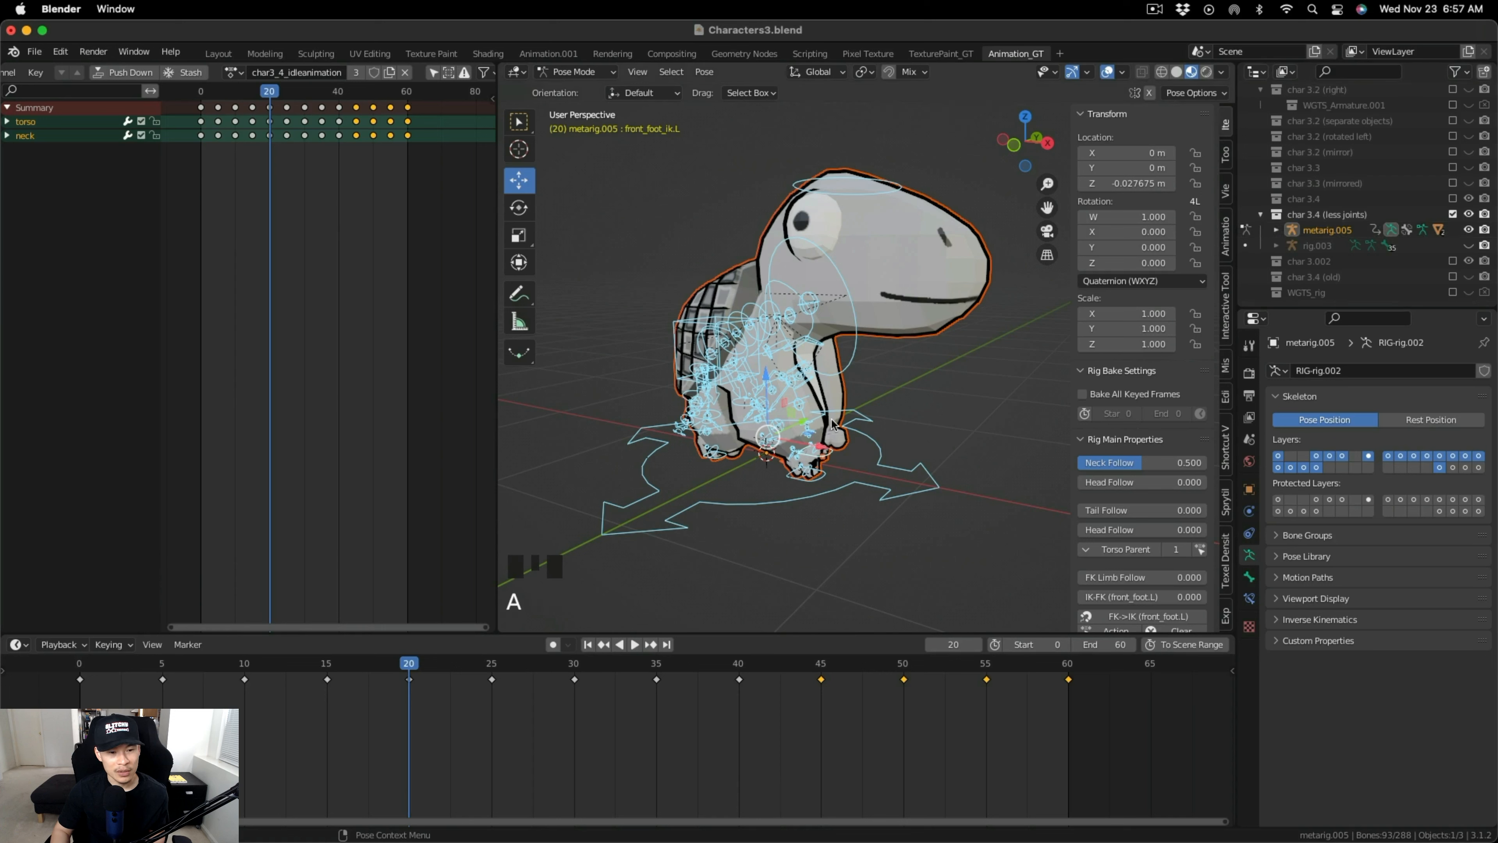
click(34, 51)
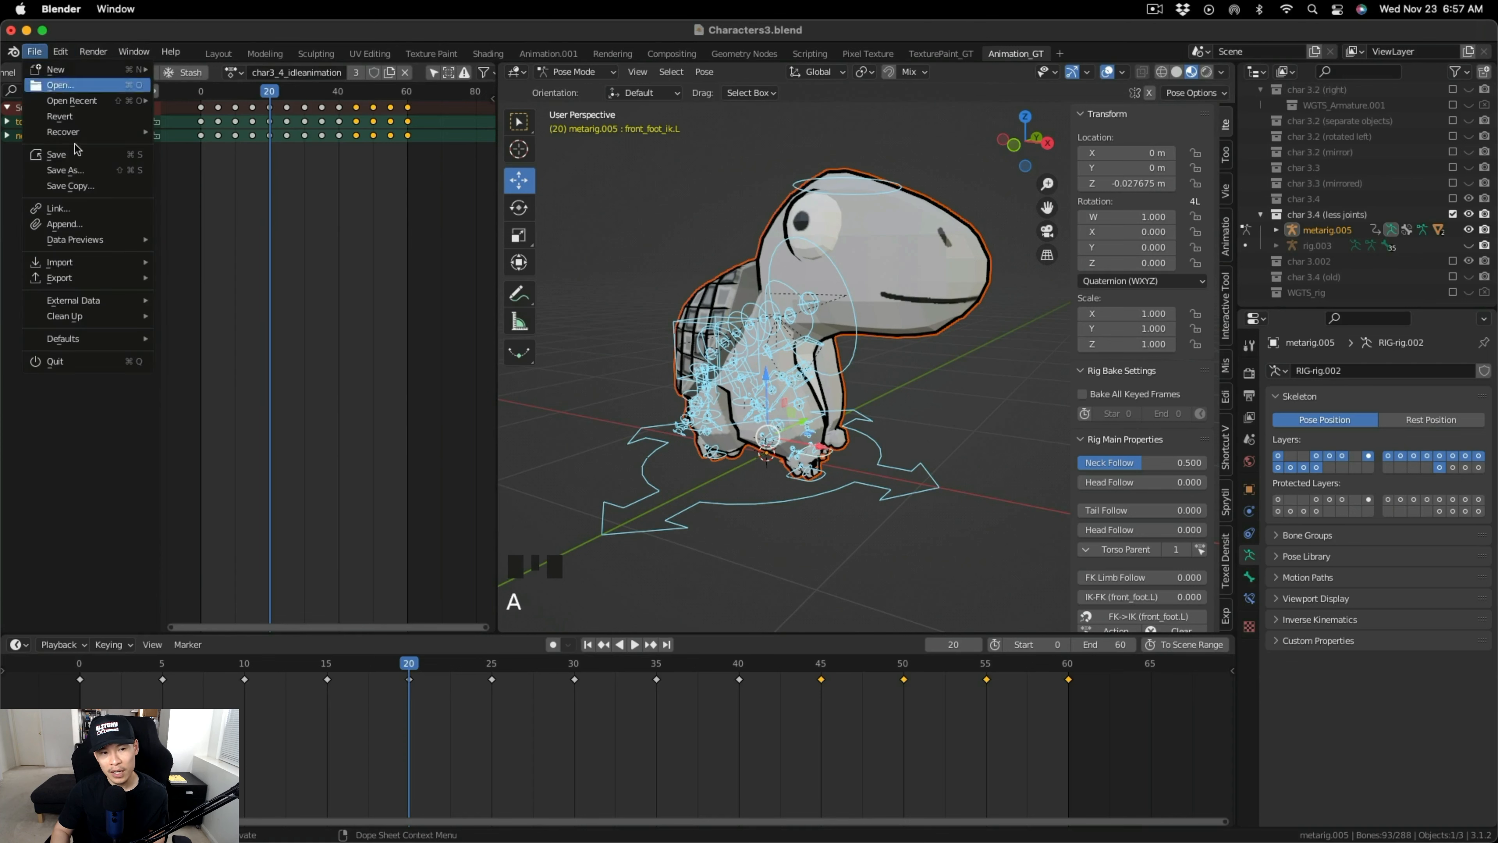
mouse_move(59, 277)
click(272, 420)
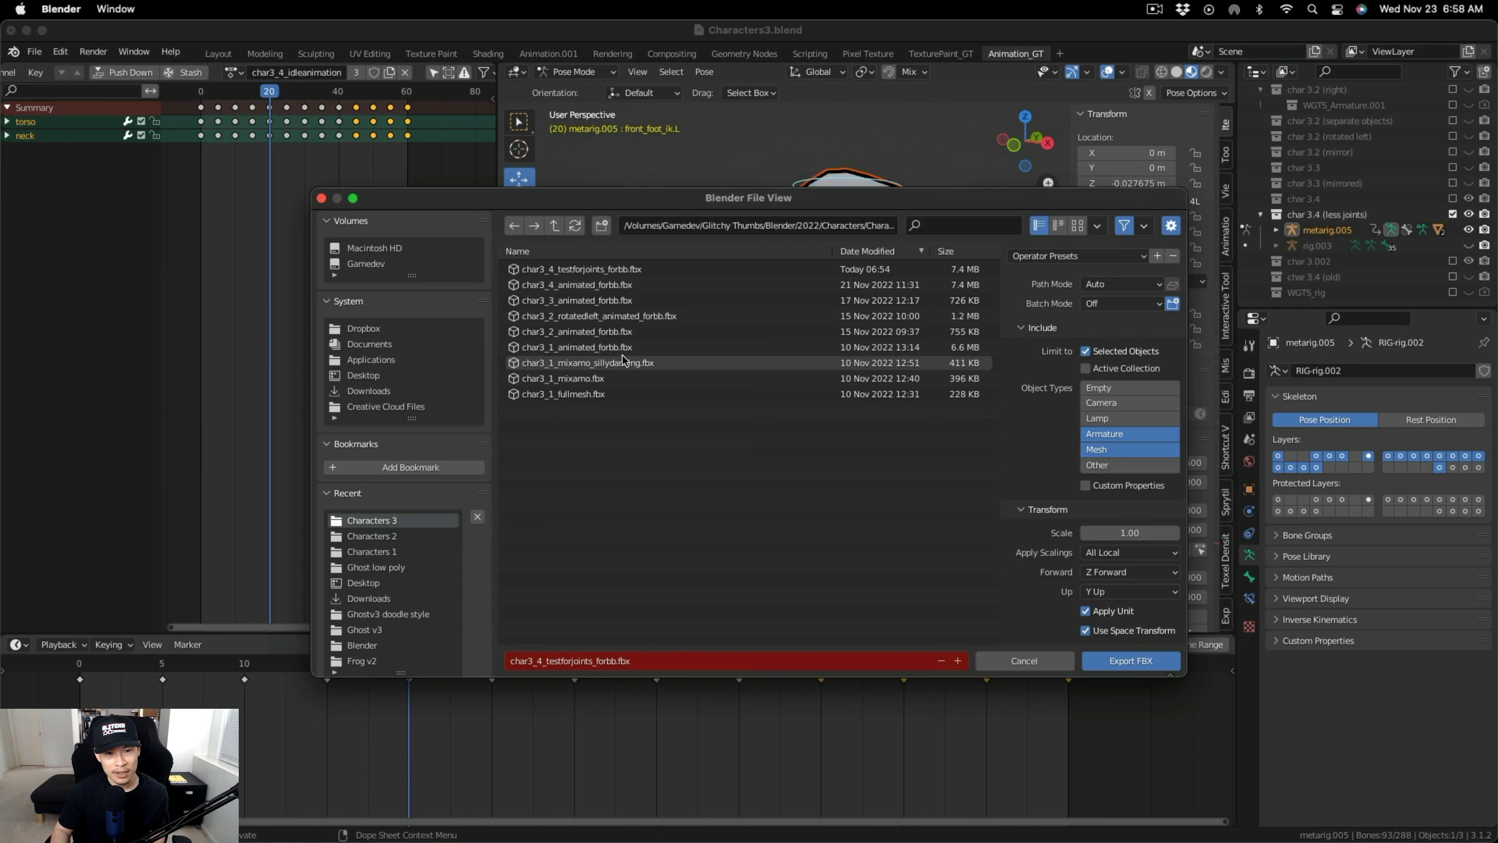
click(590, 285)
click(587, 661)
text(_fixed)
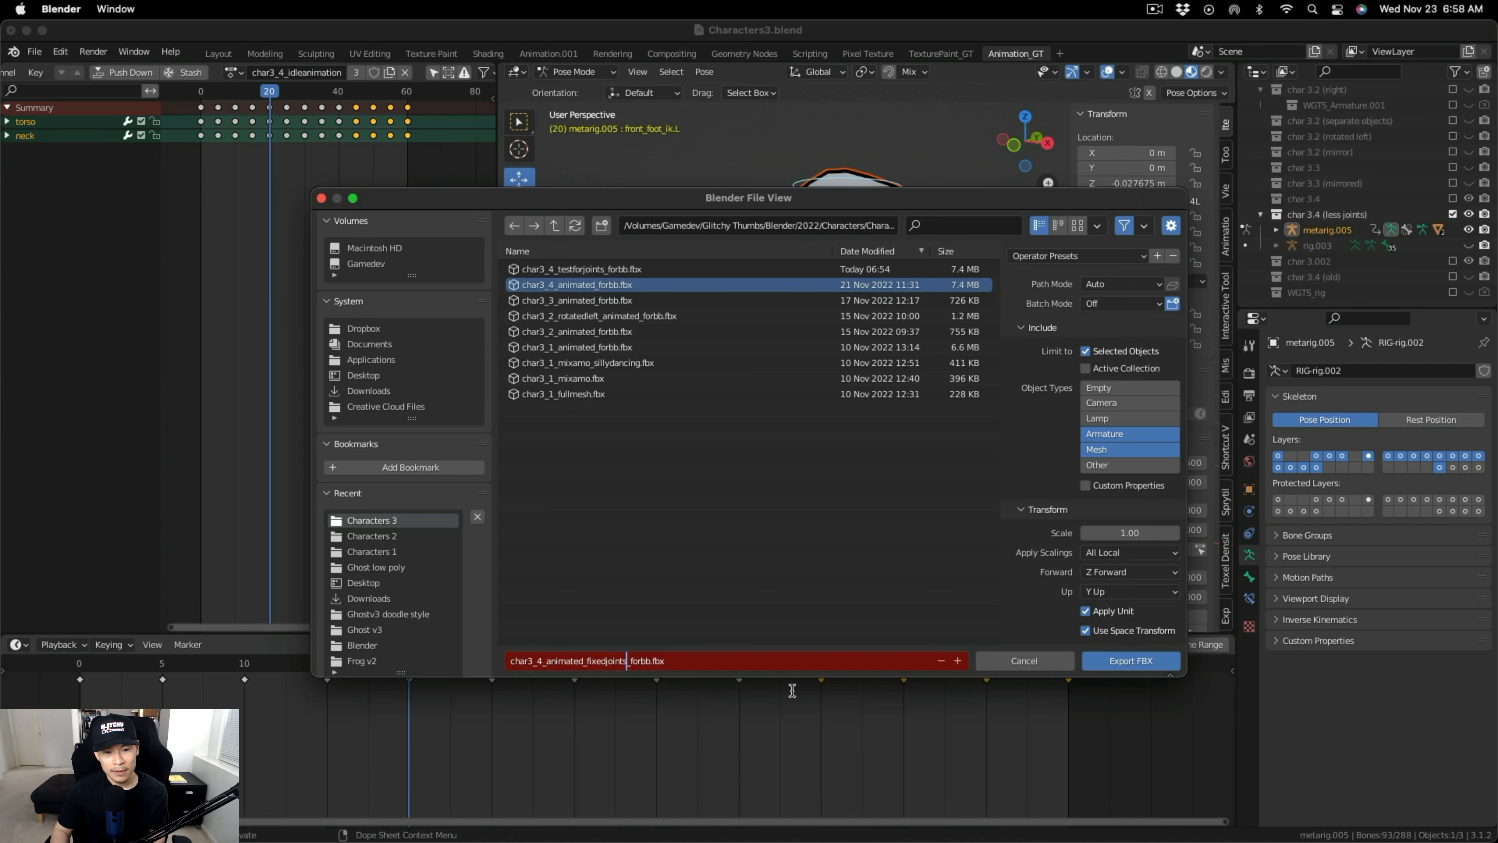
key(Return)
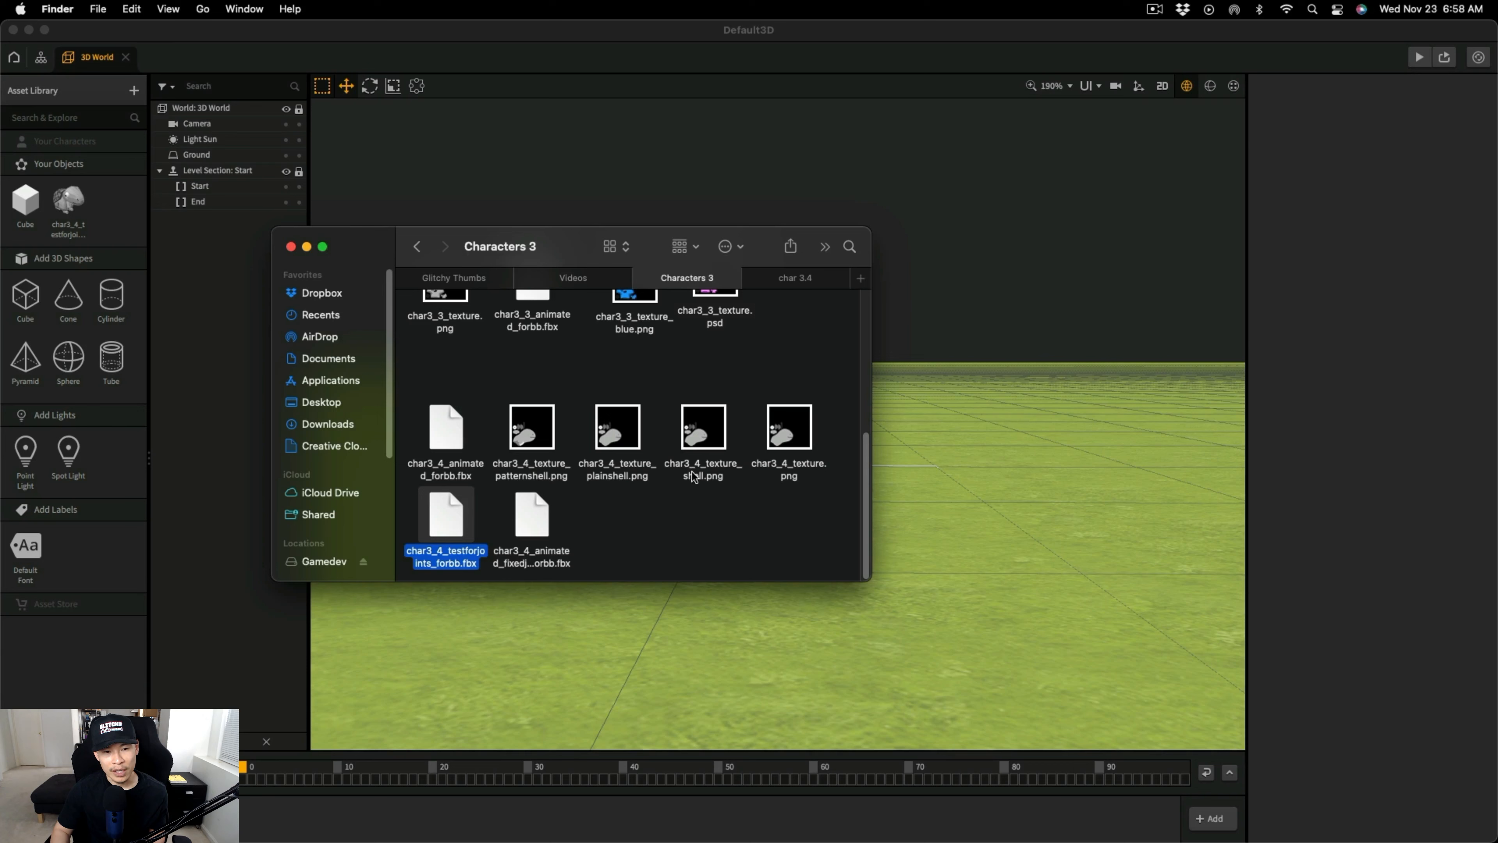
Import char3_4_animated_fixedjoints_forbb.fbx into the Buildbox 3D World using the Create New setting, Autoscale and the Small import scale.
drag(528, 547, 572, 184)
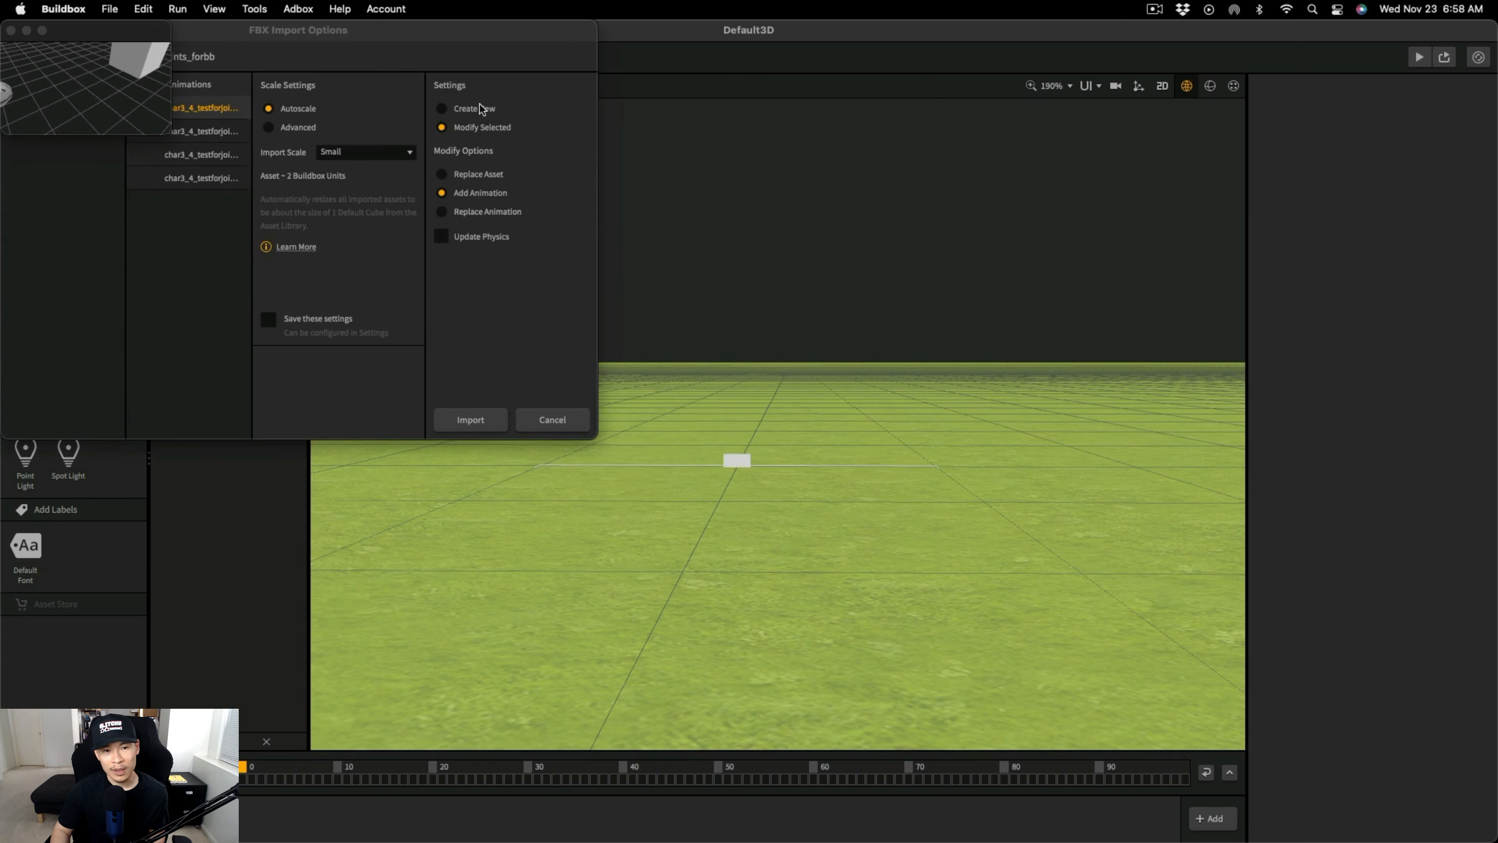
click(442, 108)
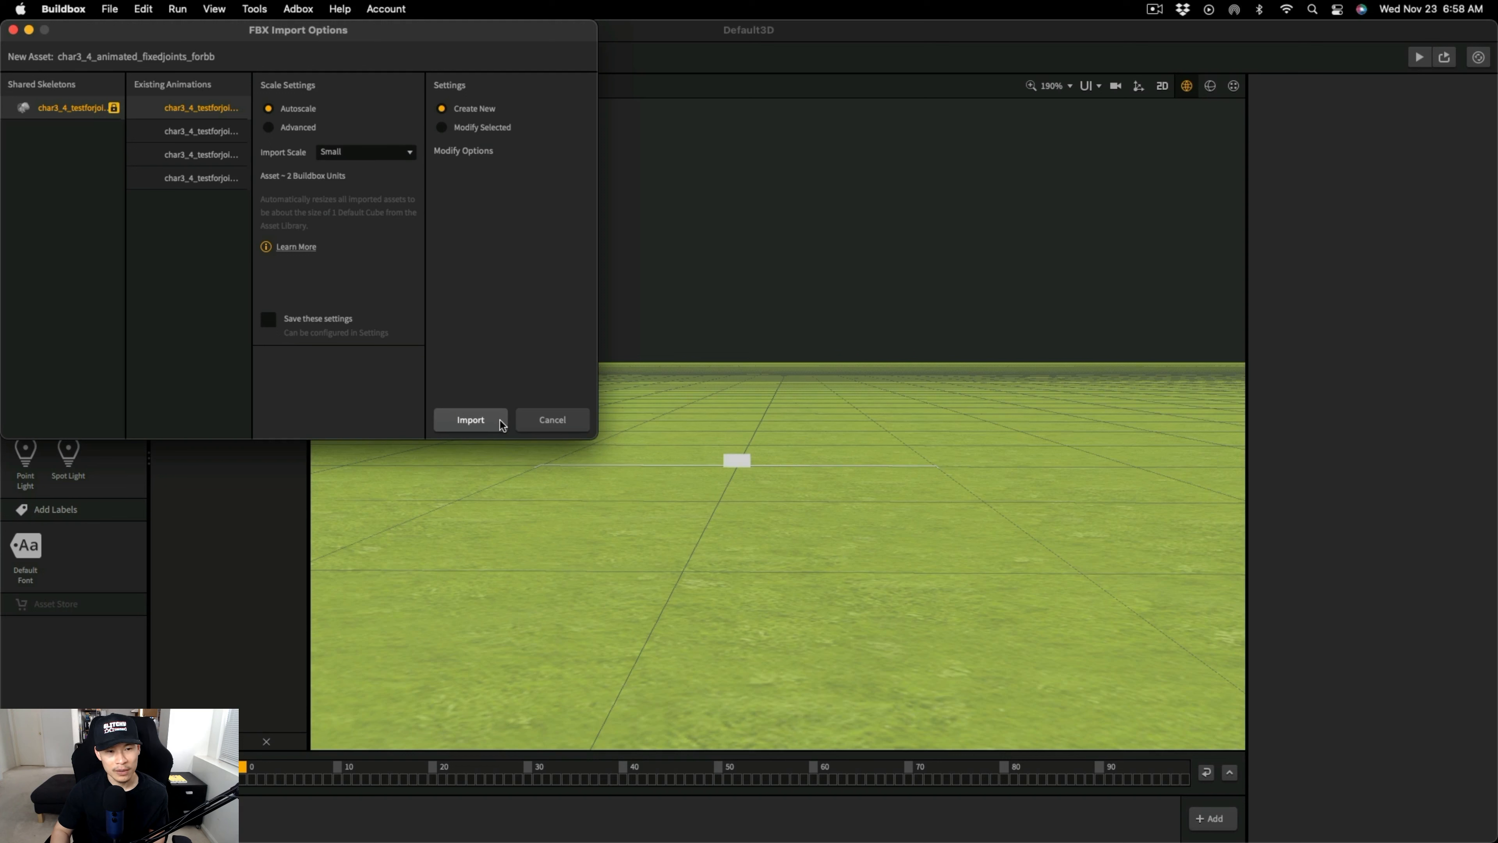
click(470, 419)
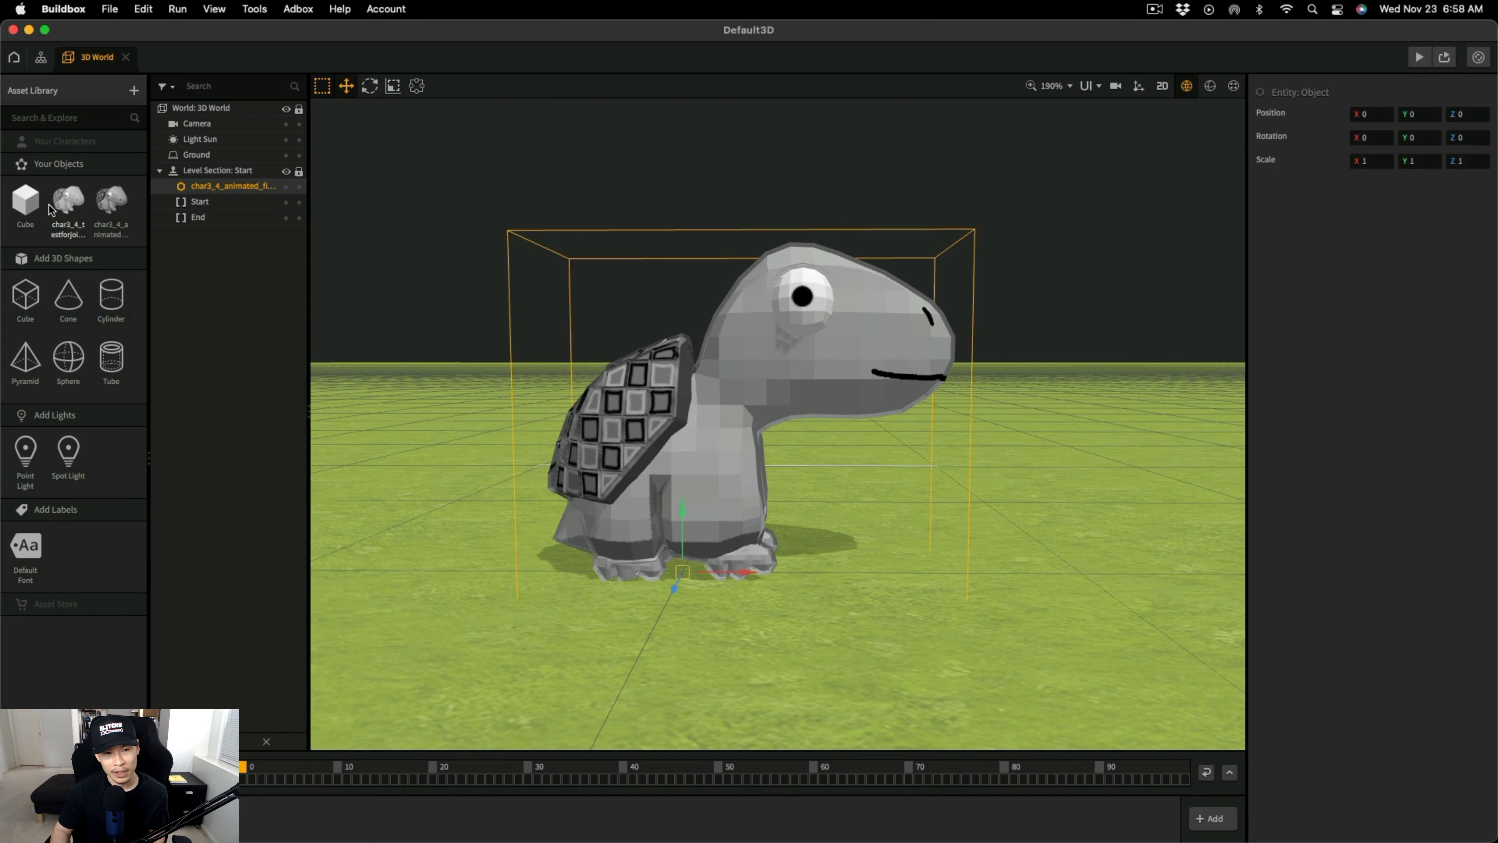
Delete the char3_4_testforjoints_forbb test object from the Asset Library.
click(68, 203)
key(BackSpace)
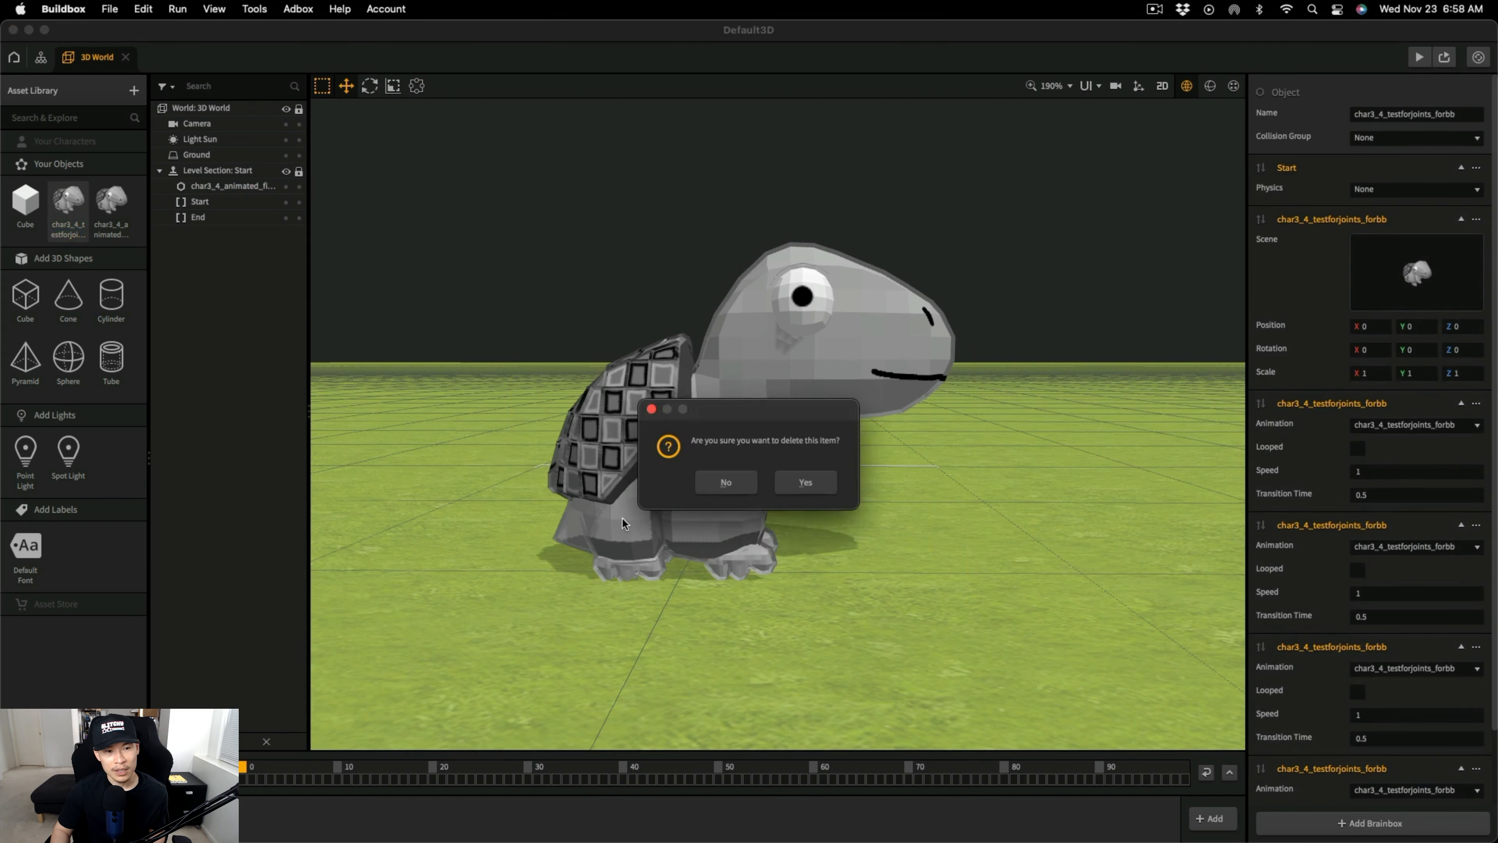
click(797, 486)
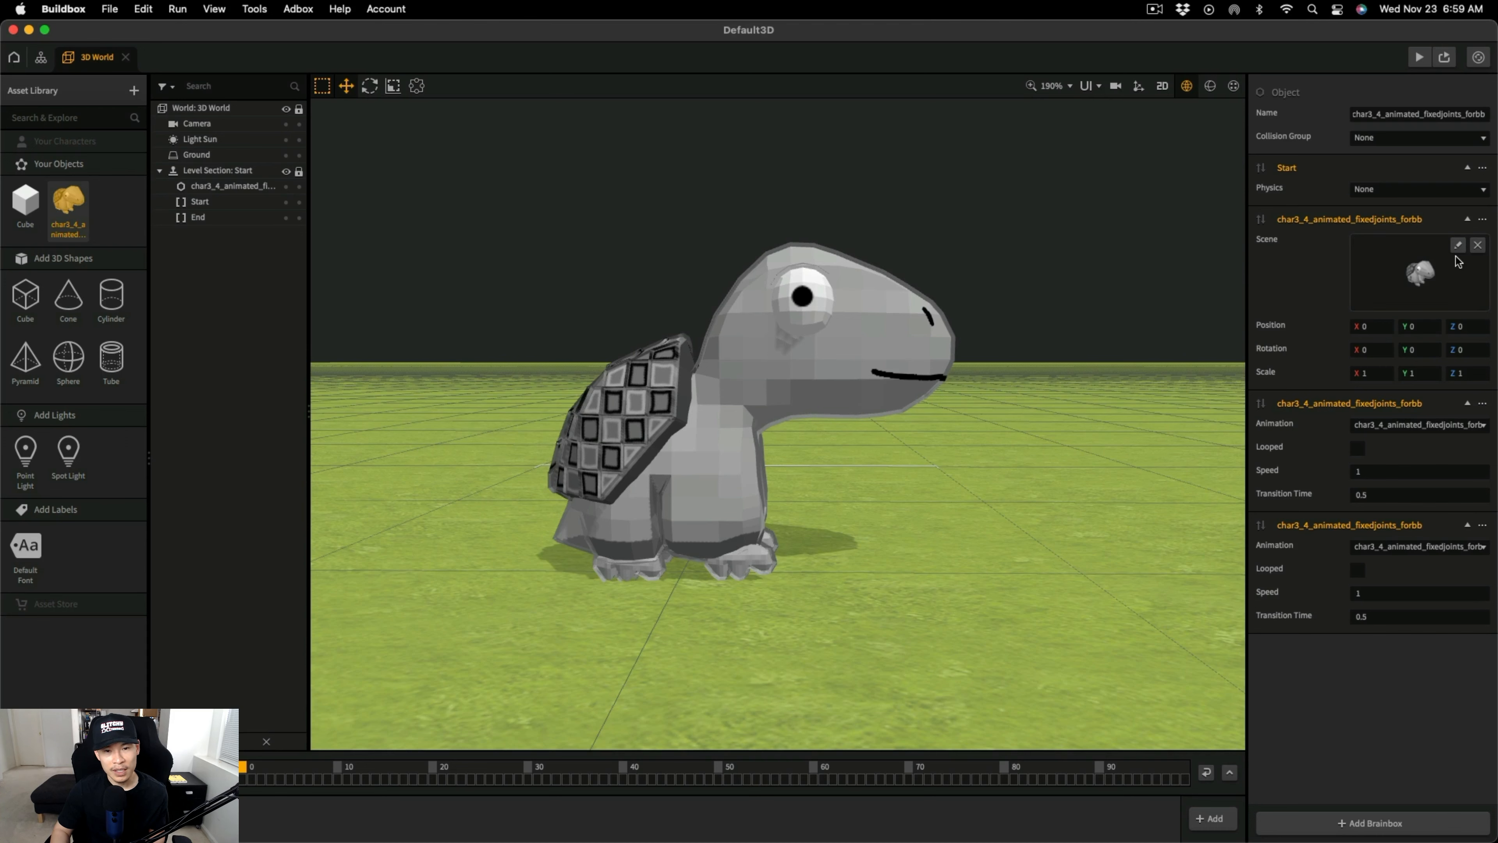
Open the turtle's model in the Sub Scene Manager and open the Outline.001 color for editing.
click(1457, 244)
drag(699, 124, 438, 88)
click(581, 434)
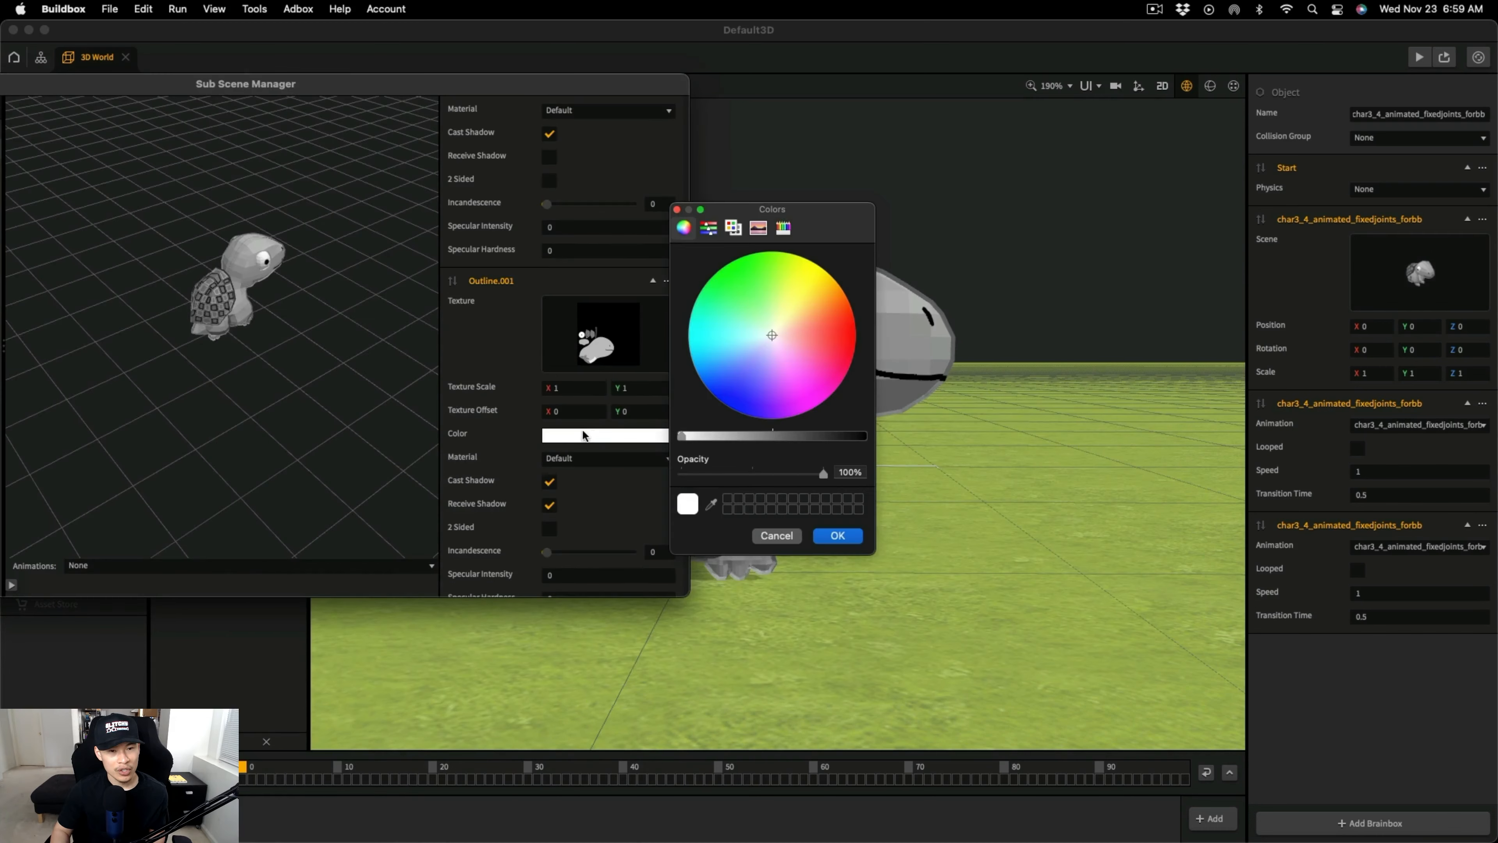
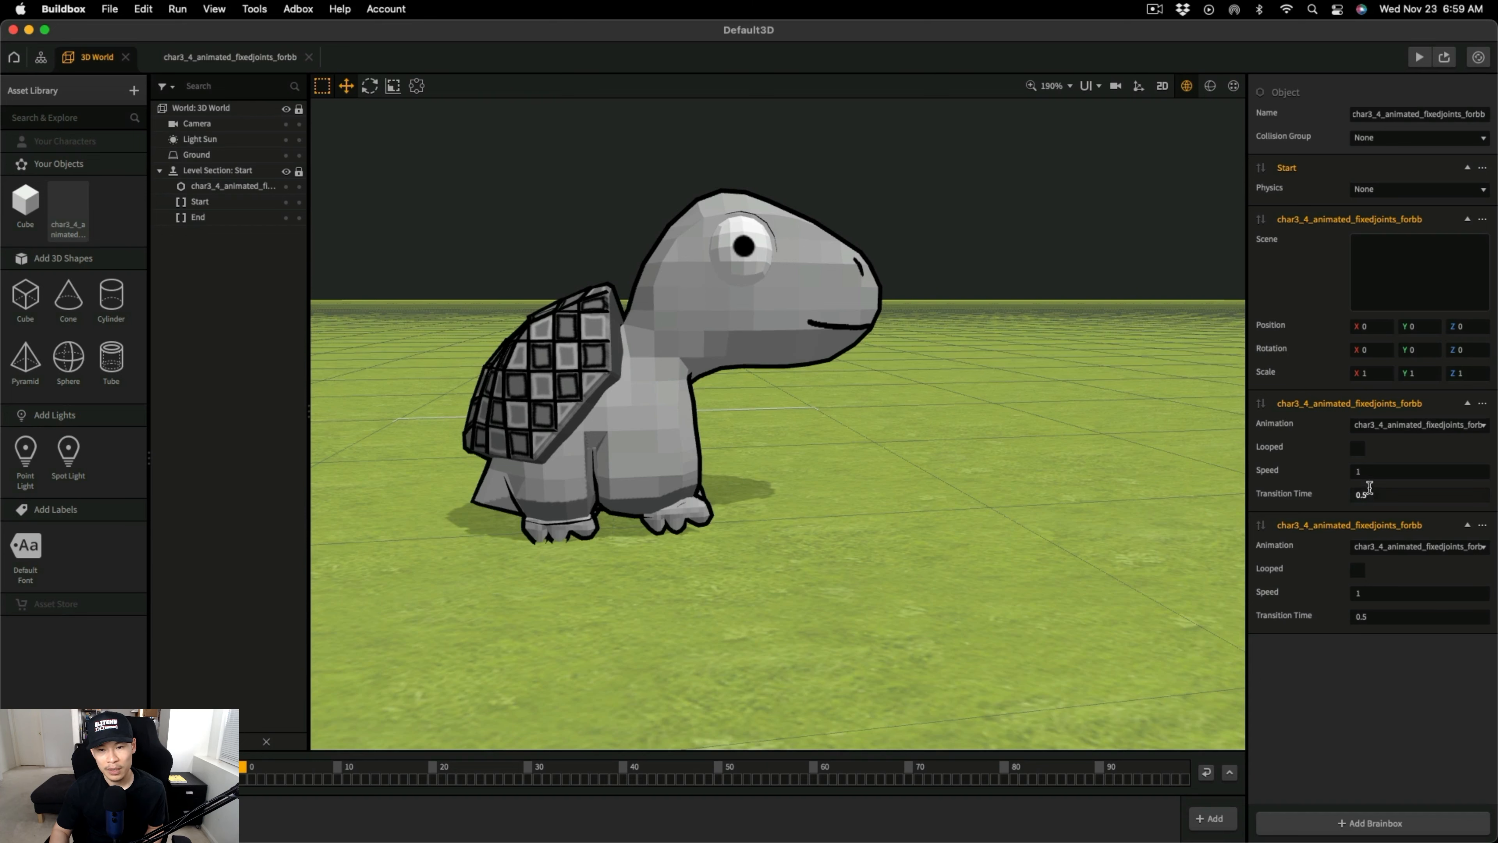
Preview the 3D World and examine the turtle's looped animation at different camera distances.
click(1419, 57)
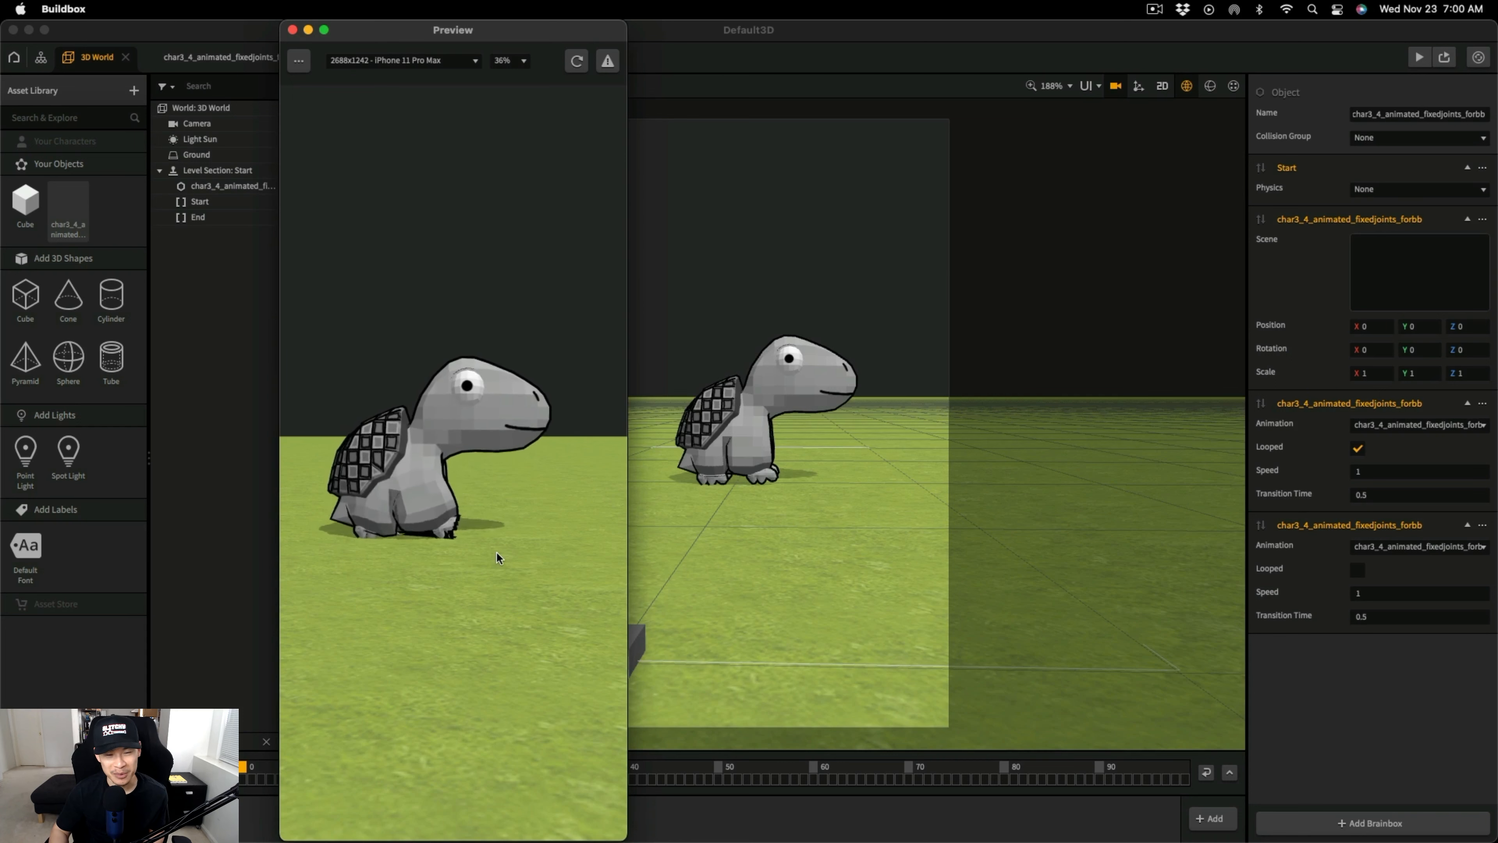
scroll(773, 562, up, 2)
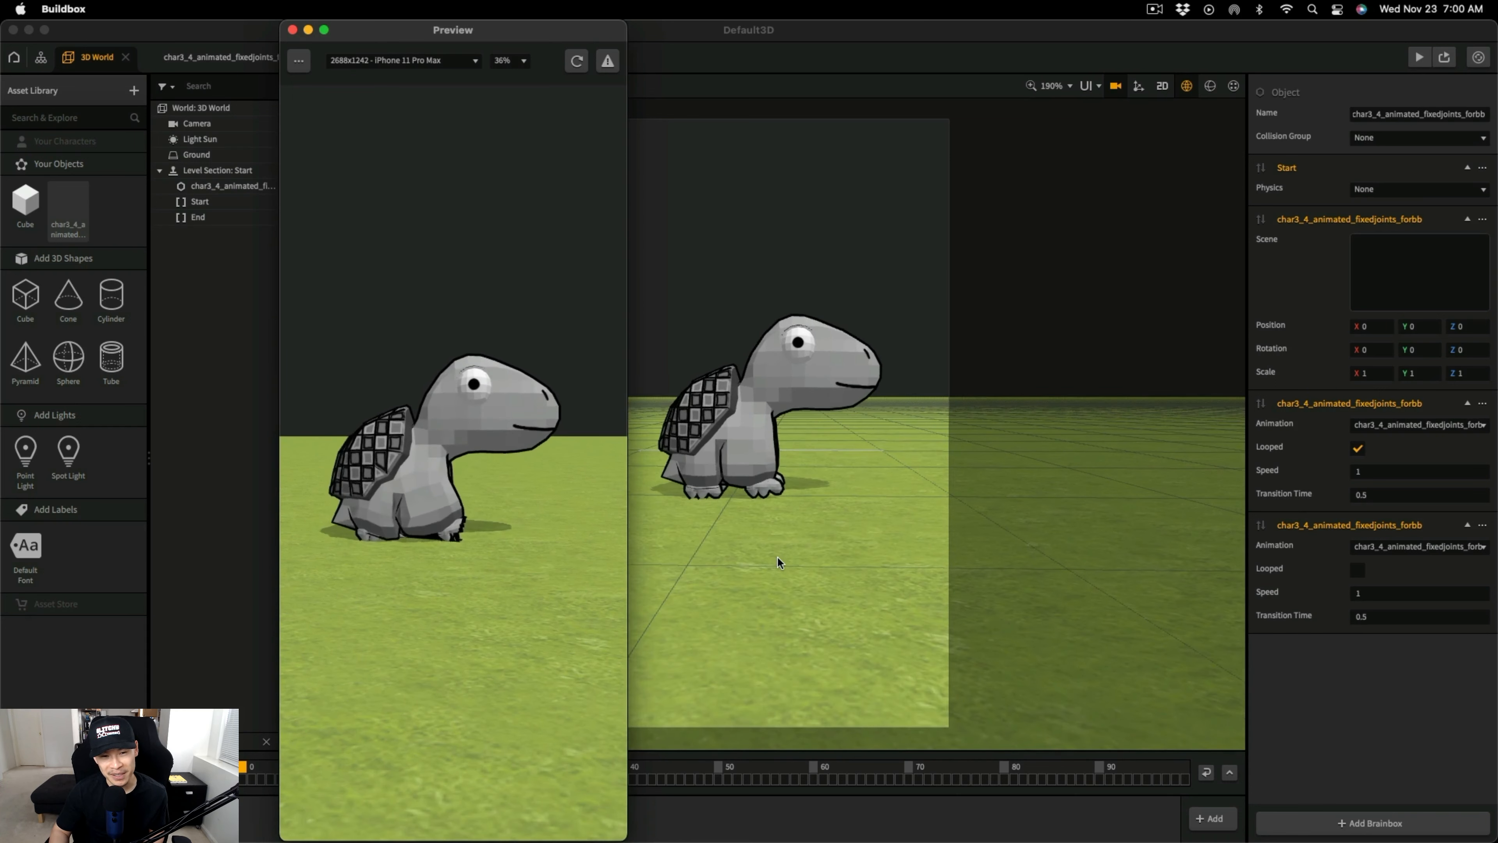
scroll(777, 558, up, 1)
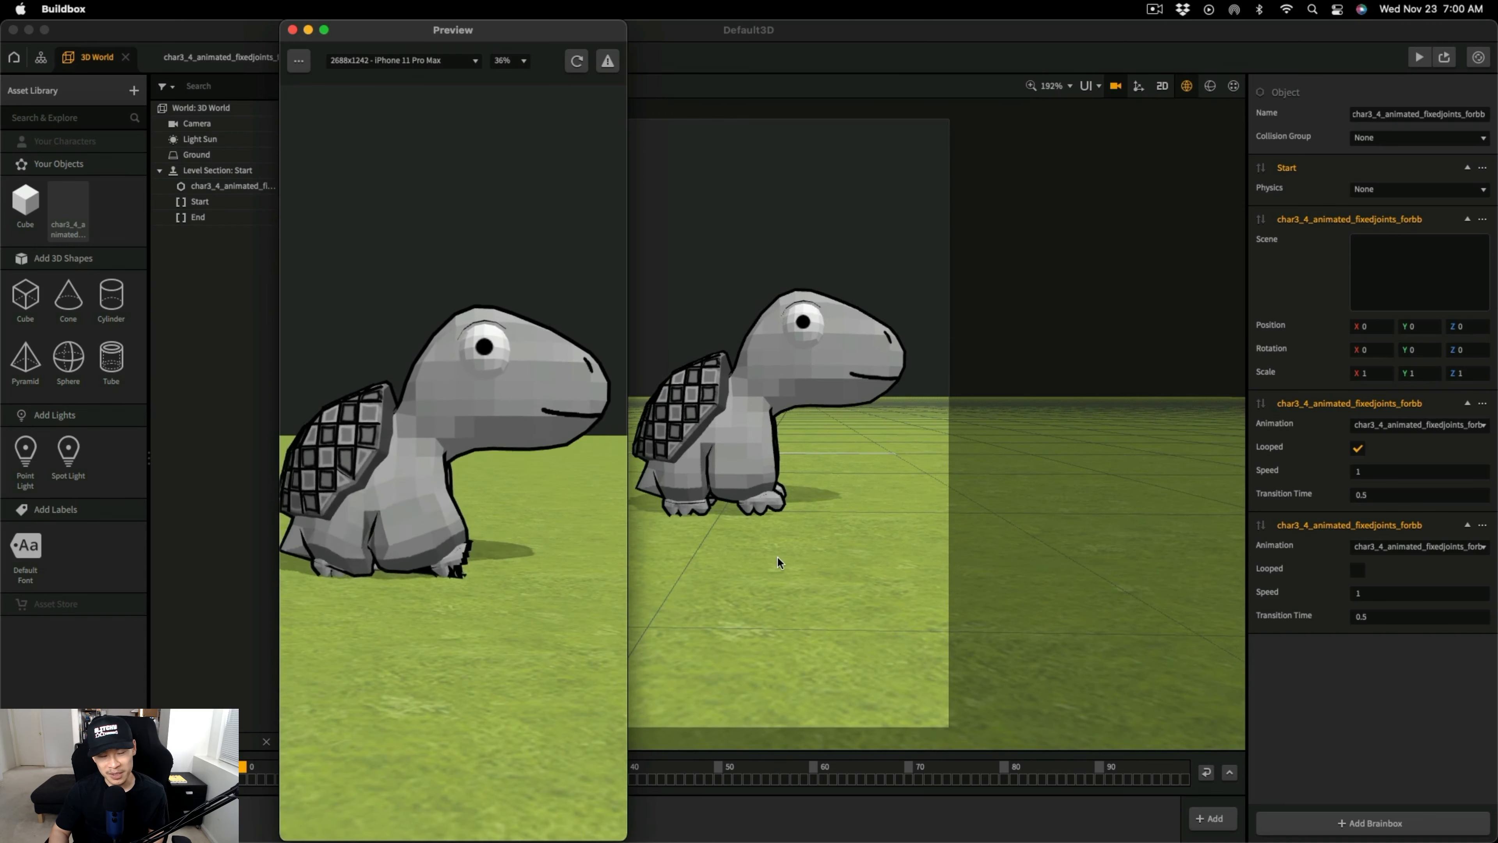
scroll(778, 558, down, 1)
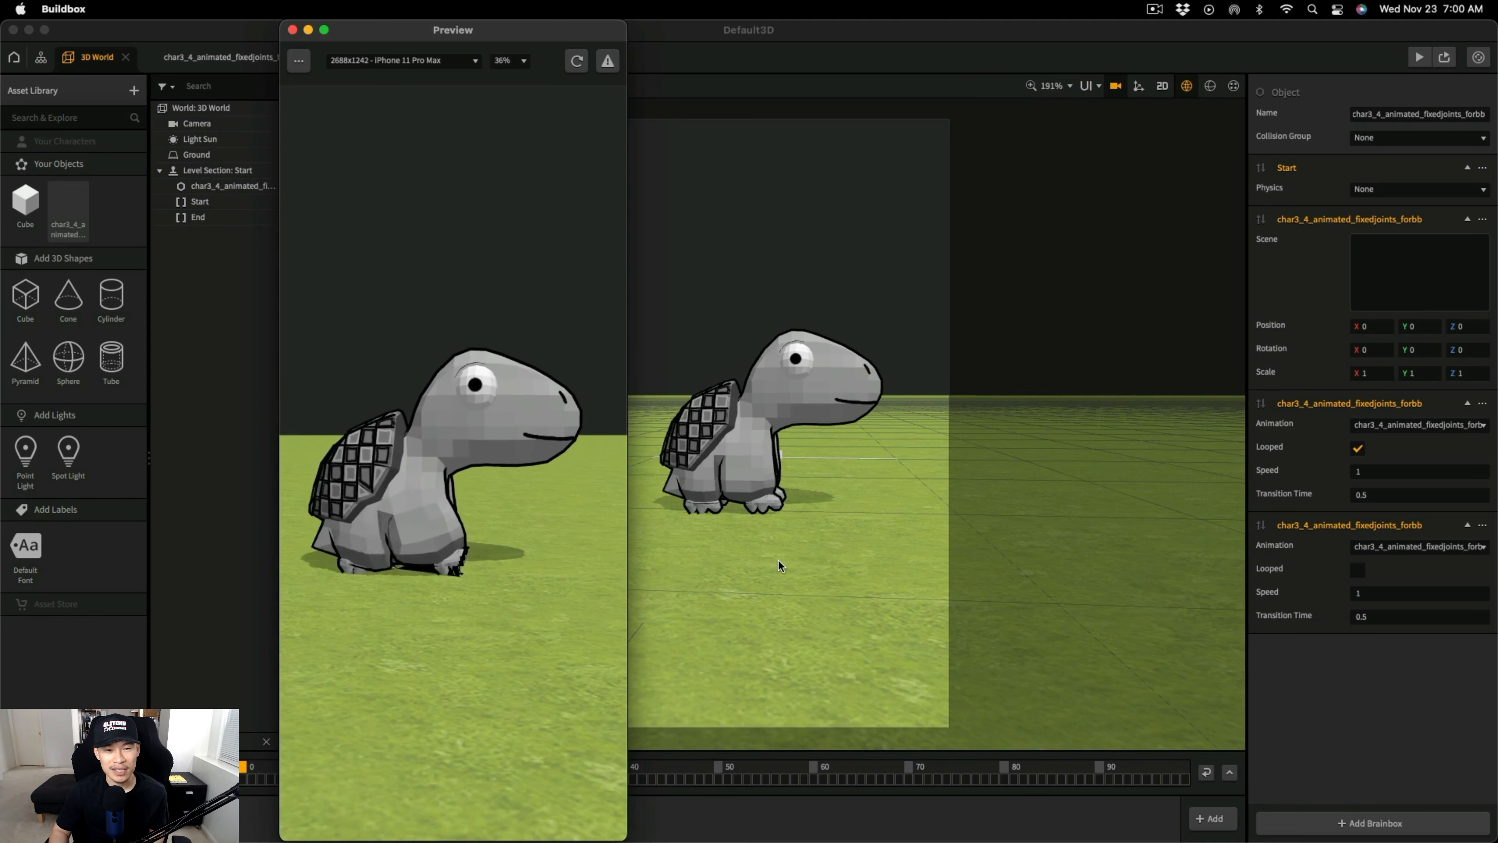
scroll(778, 558, up, 1)
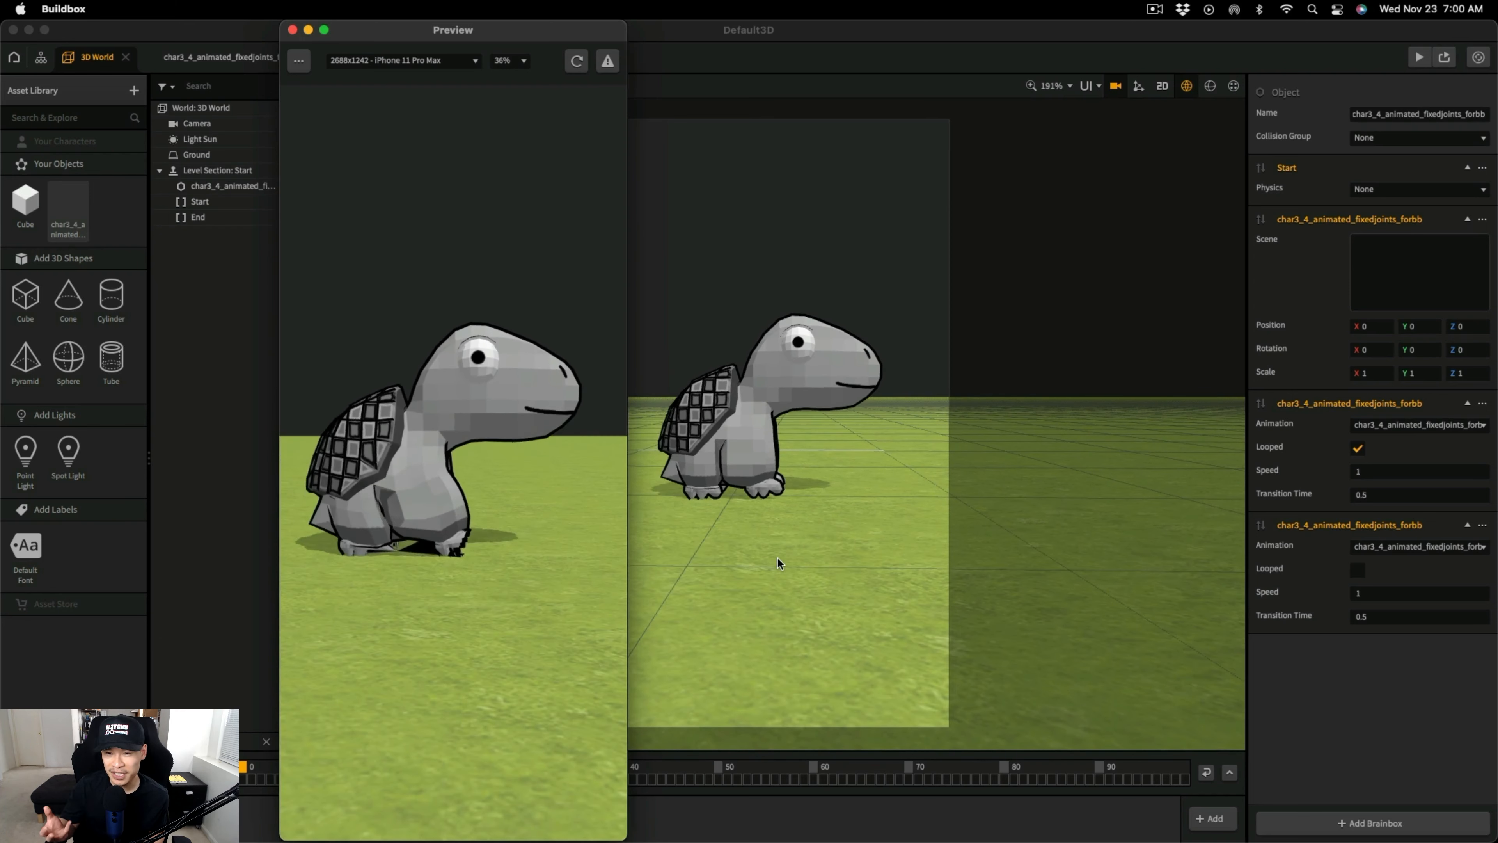
scroll(779, 566, down, 1)
scroll(778, 565, up, 3)
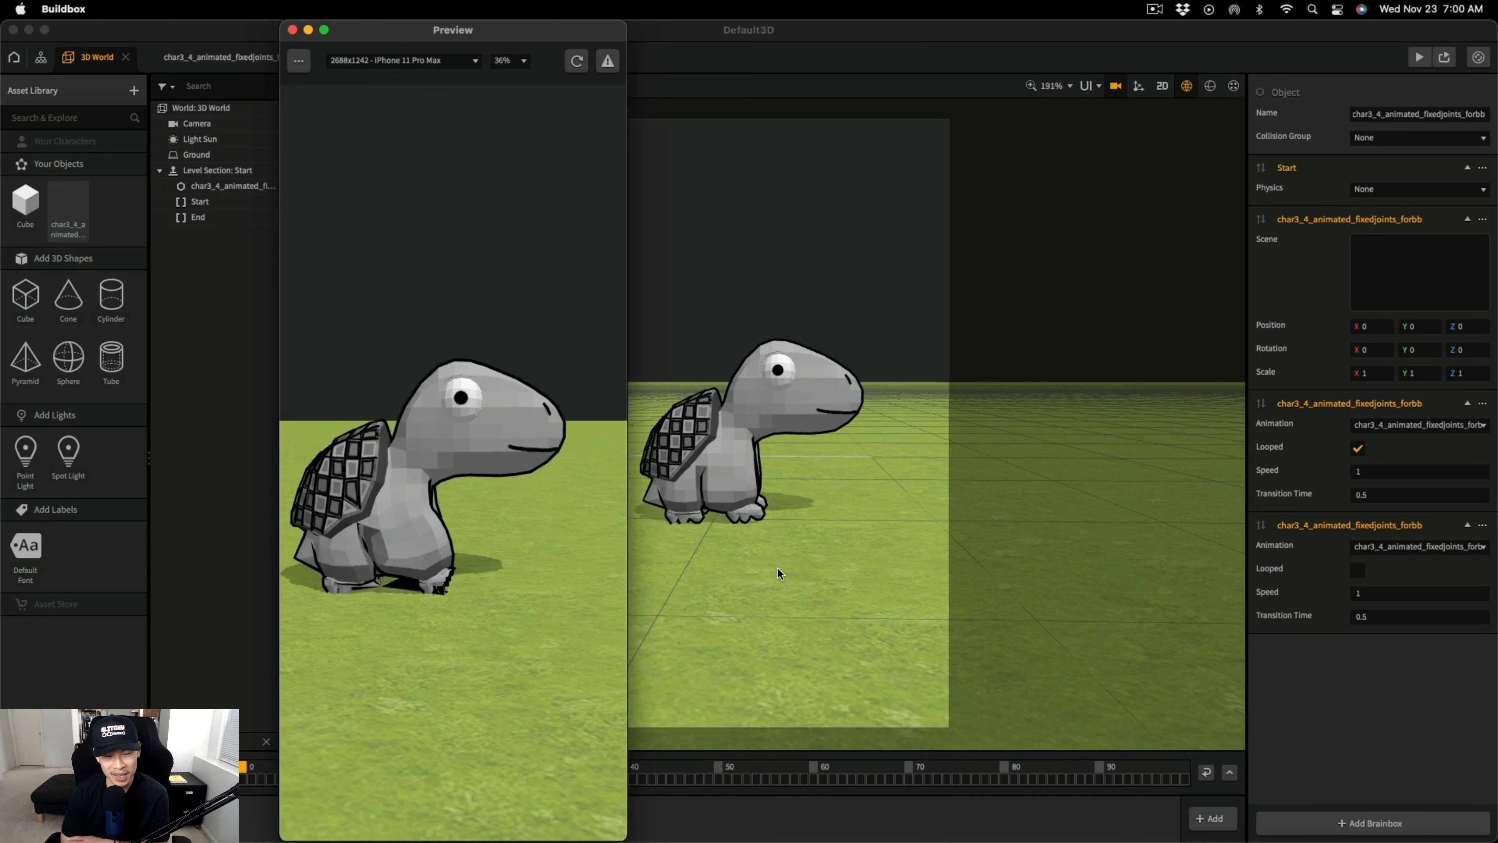
scroll(783, 559, down, 3)
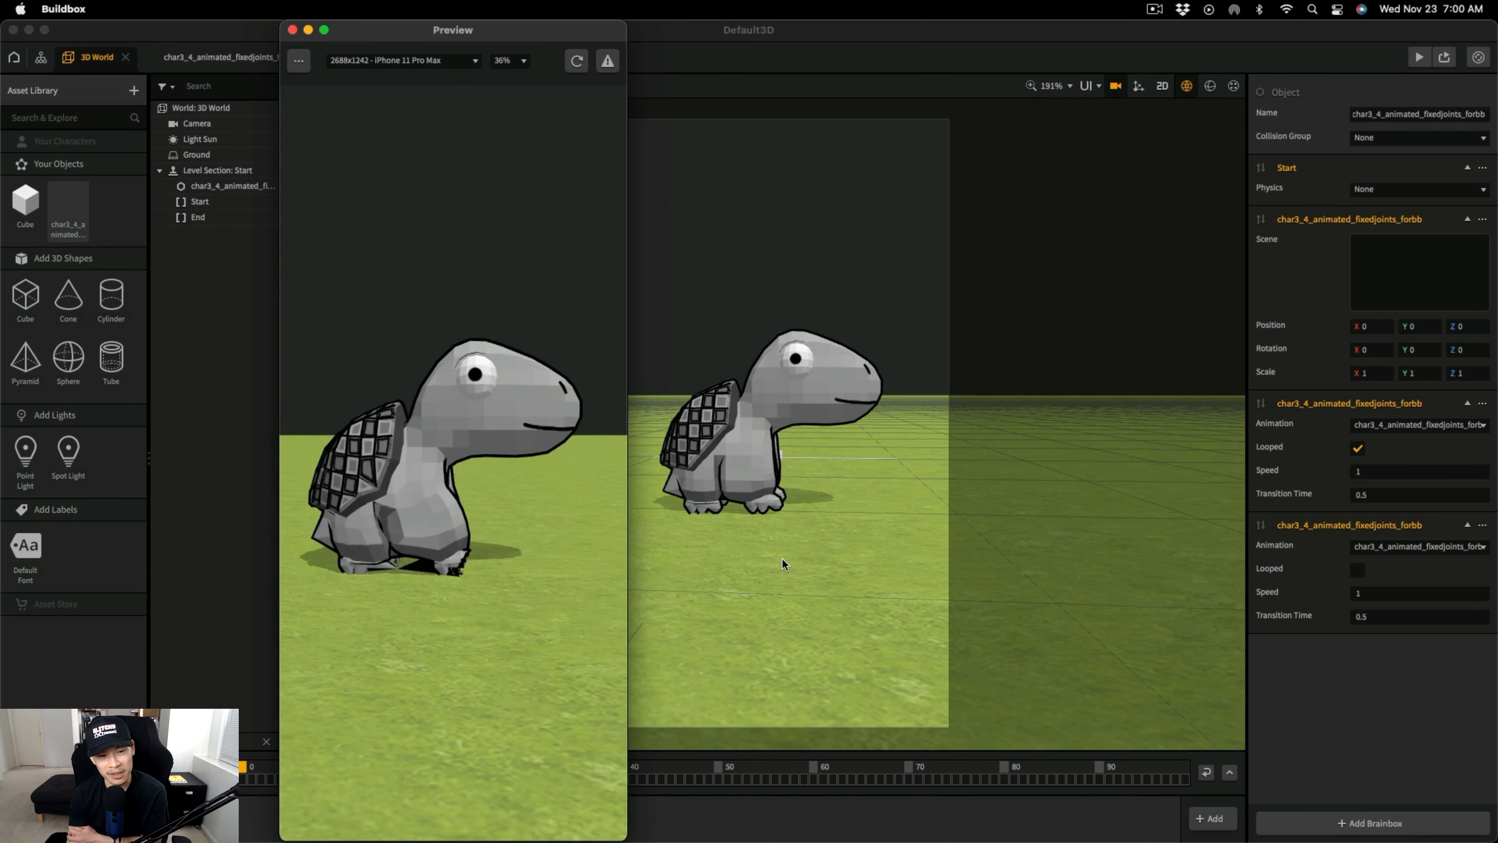
scroll(778, 559, down, 2)
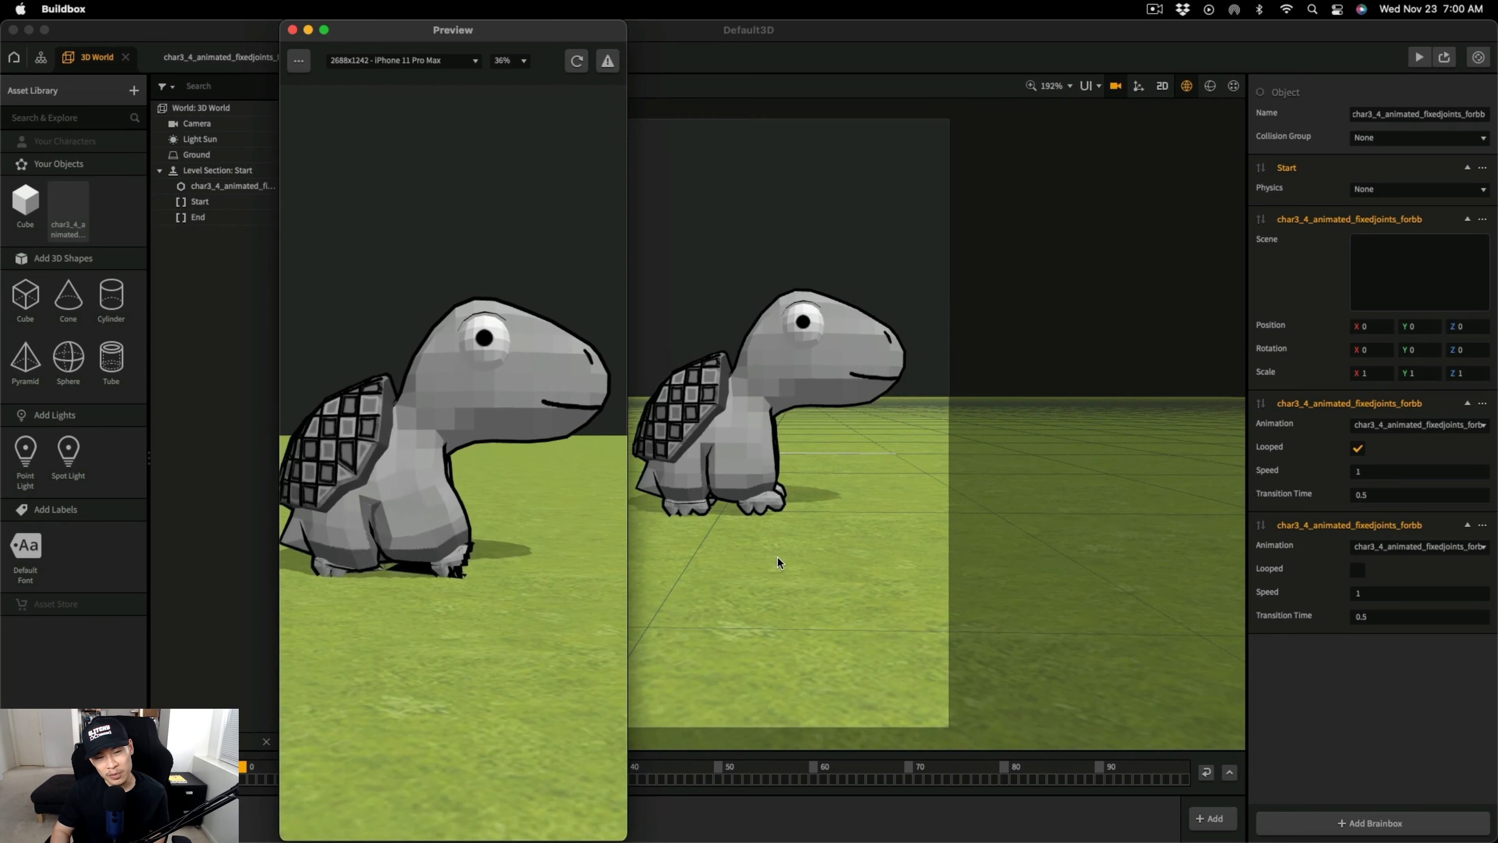
scroll(778, 564, up, 1)
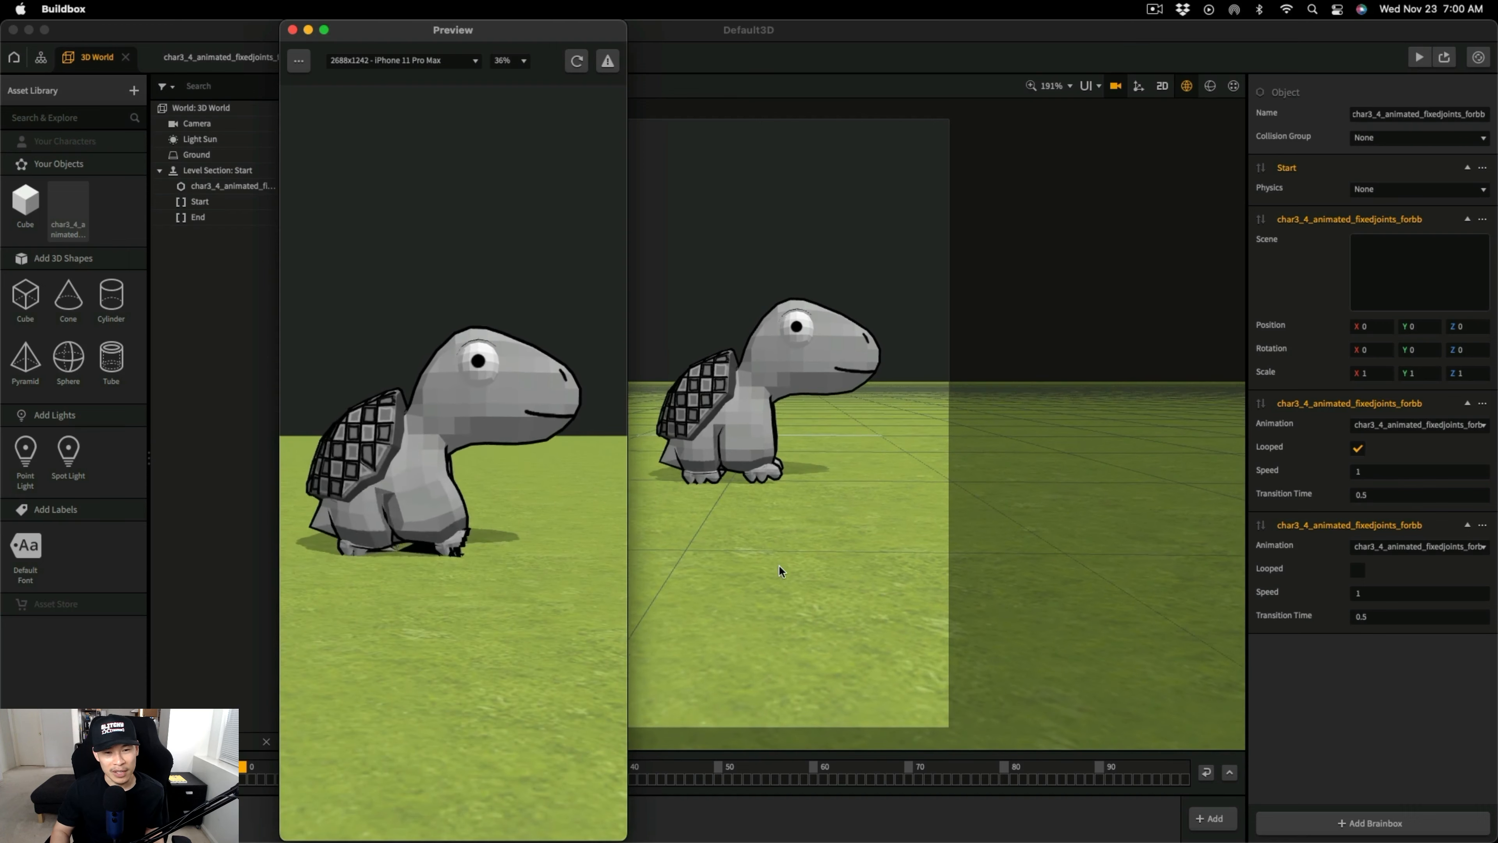
right_drag(780, 566, 783, 558)
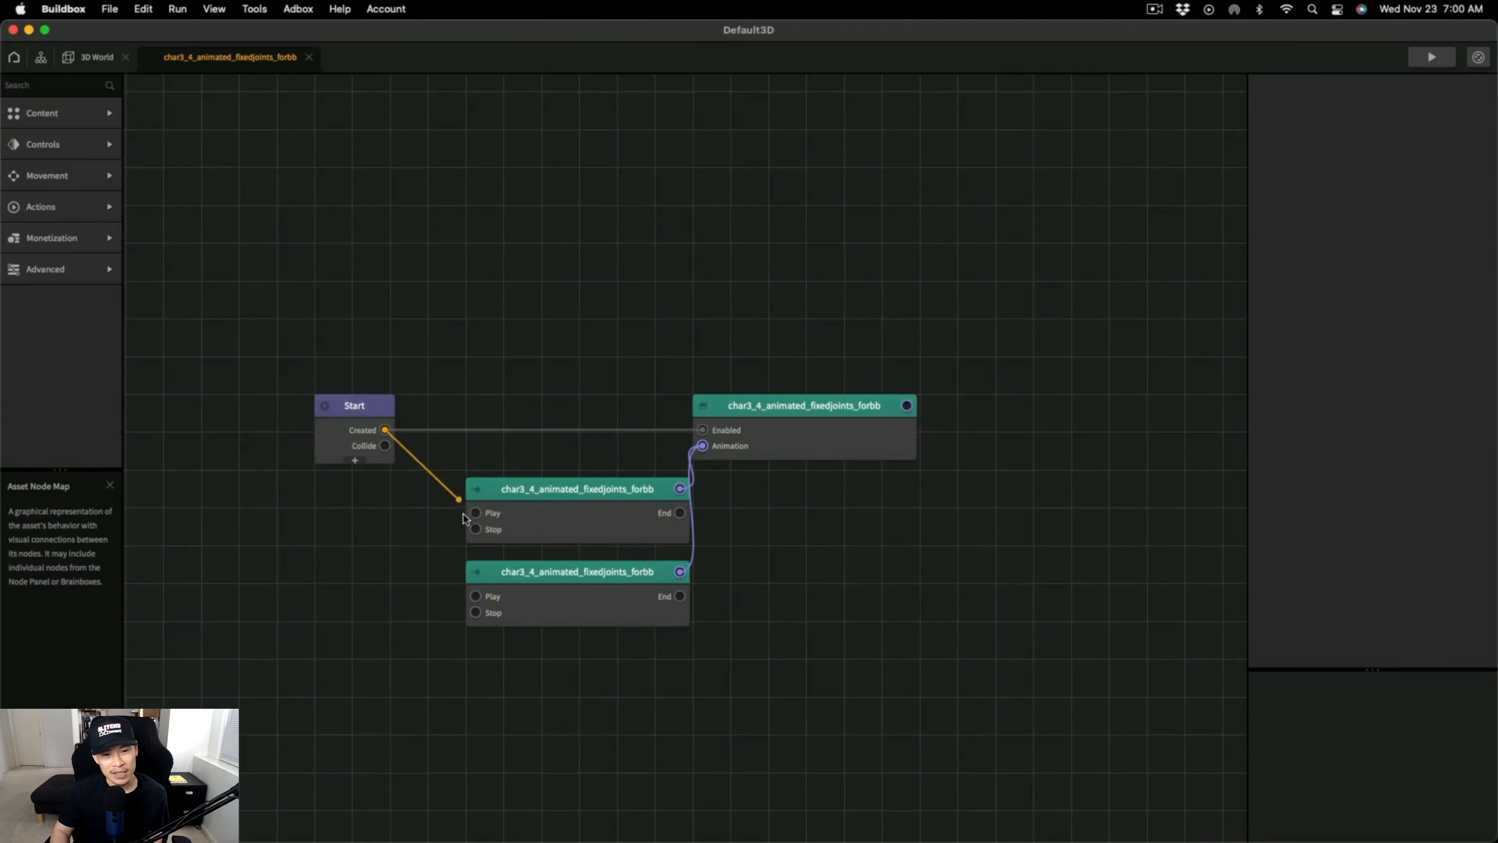
Connect the Start node's Created output to the second animation node's Play input and preview the game.
drag(463, 514, 475, 596)
click(540, 593)
click(1431, 59)
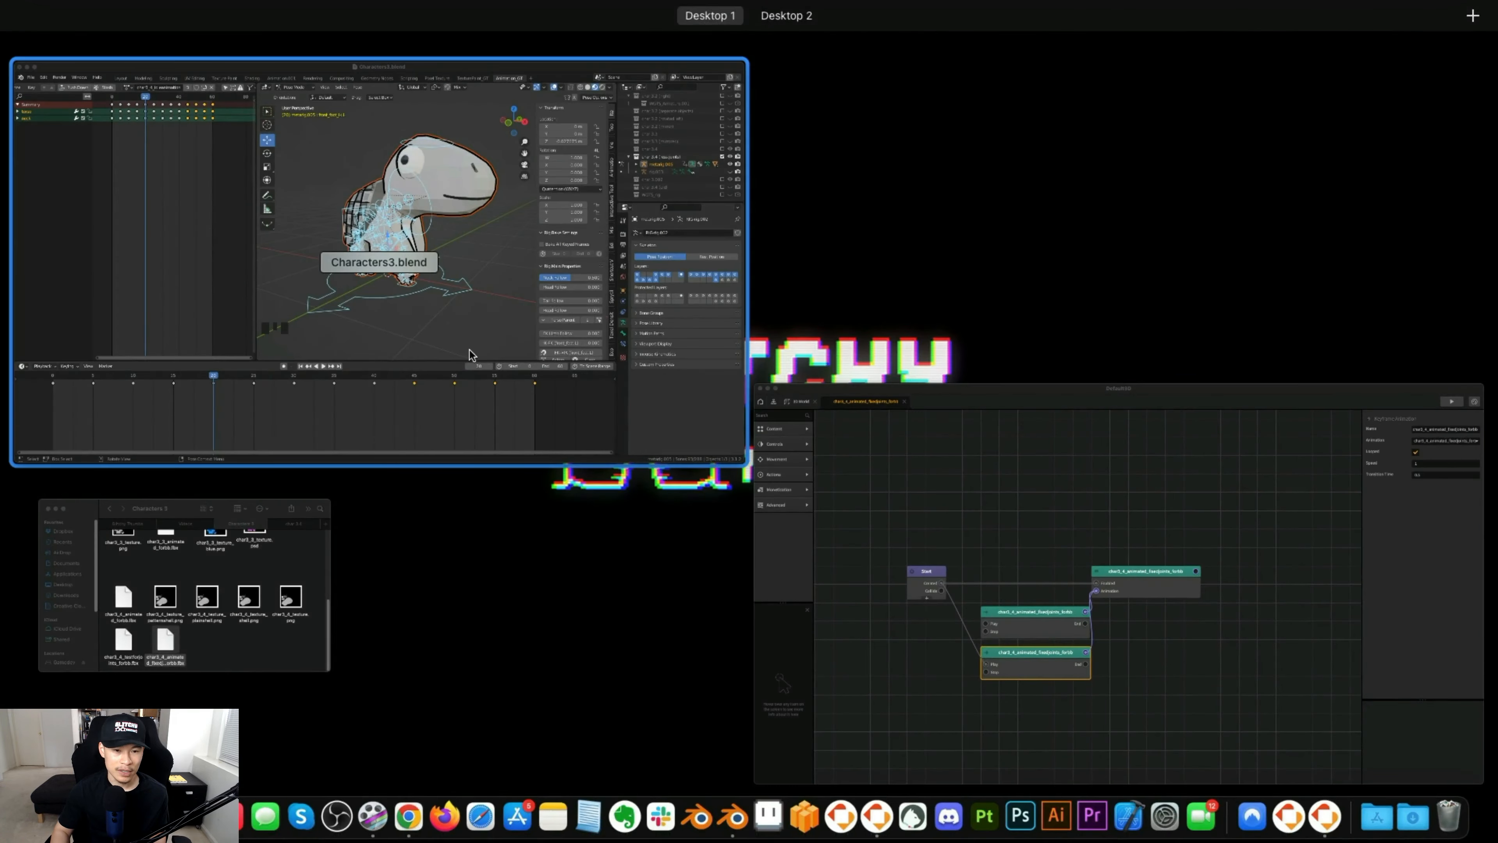
Replace the turtle's Body.008 texture with char3_4_texture_plainshell.png in the Sub Scene Manager.
click(456, 344)
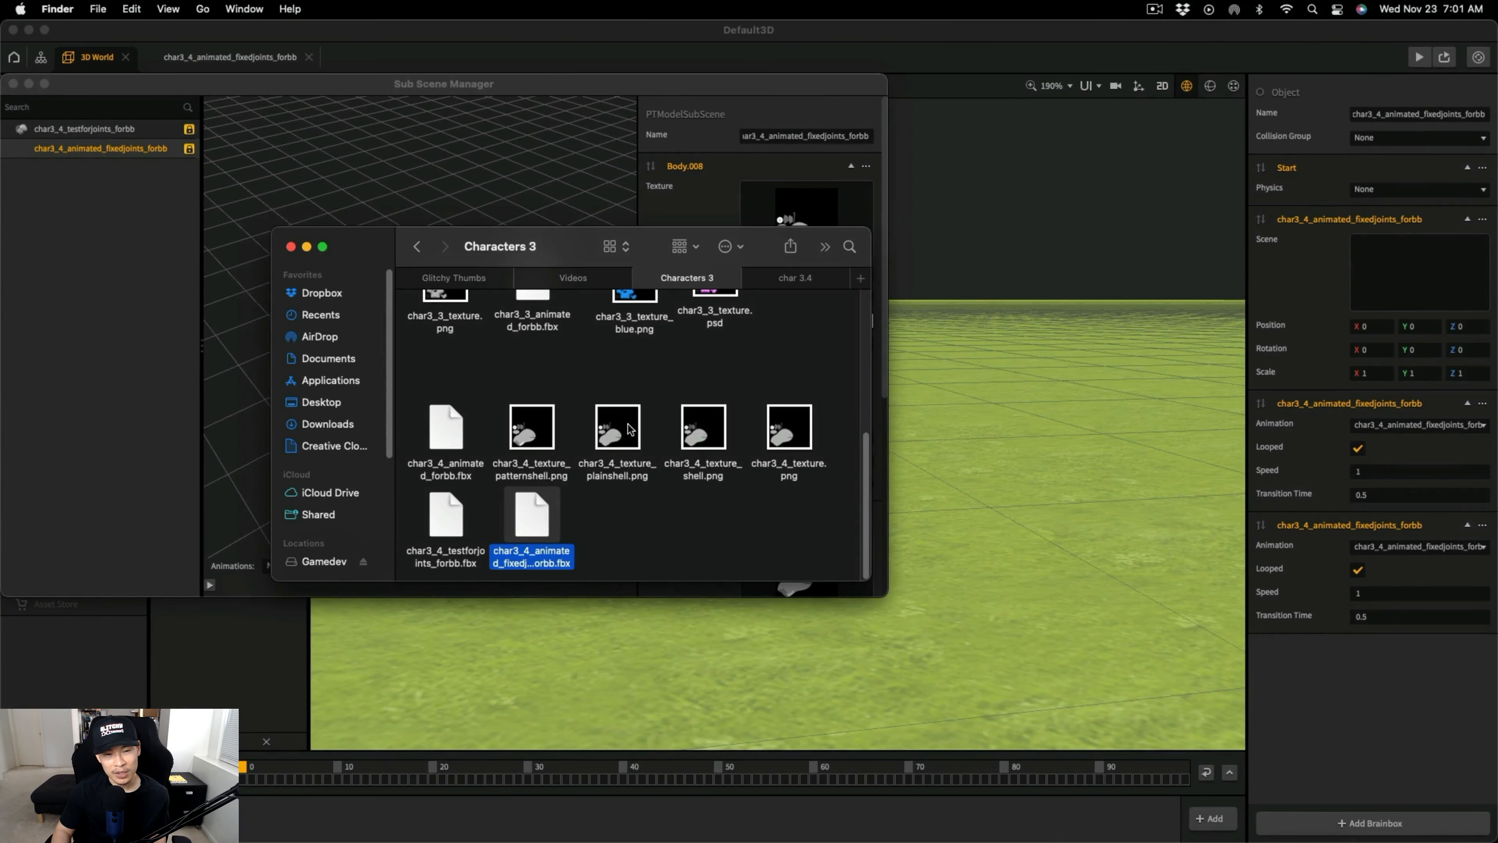
drag(630, 429, 773, 198)
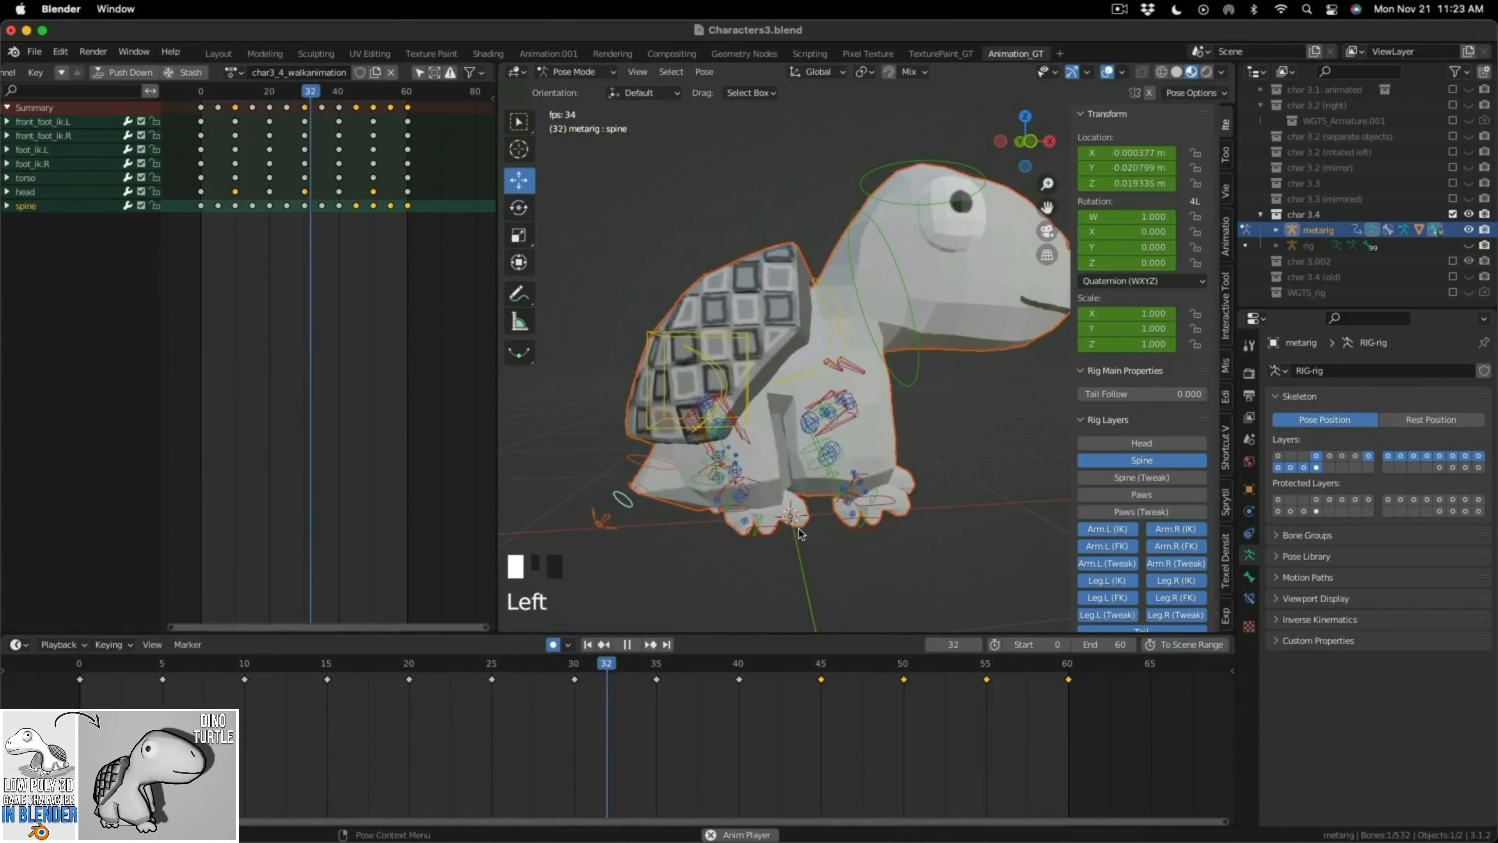
scroll(800, 534, down, 2)
shift+middle_drag(826, 539, 810, 483)
scroll(801, 515, up, 1)
scroll(810, 483, up, 3)
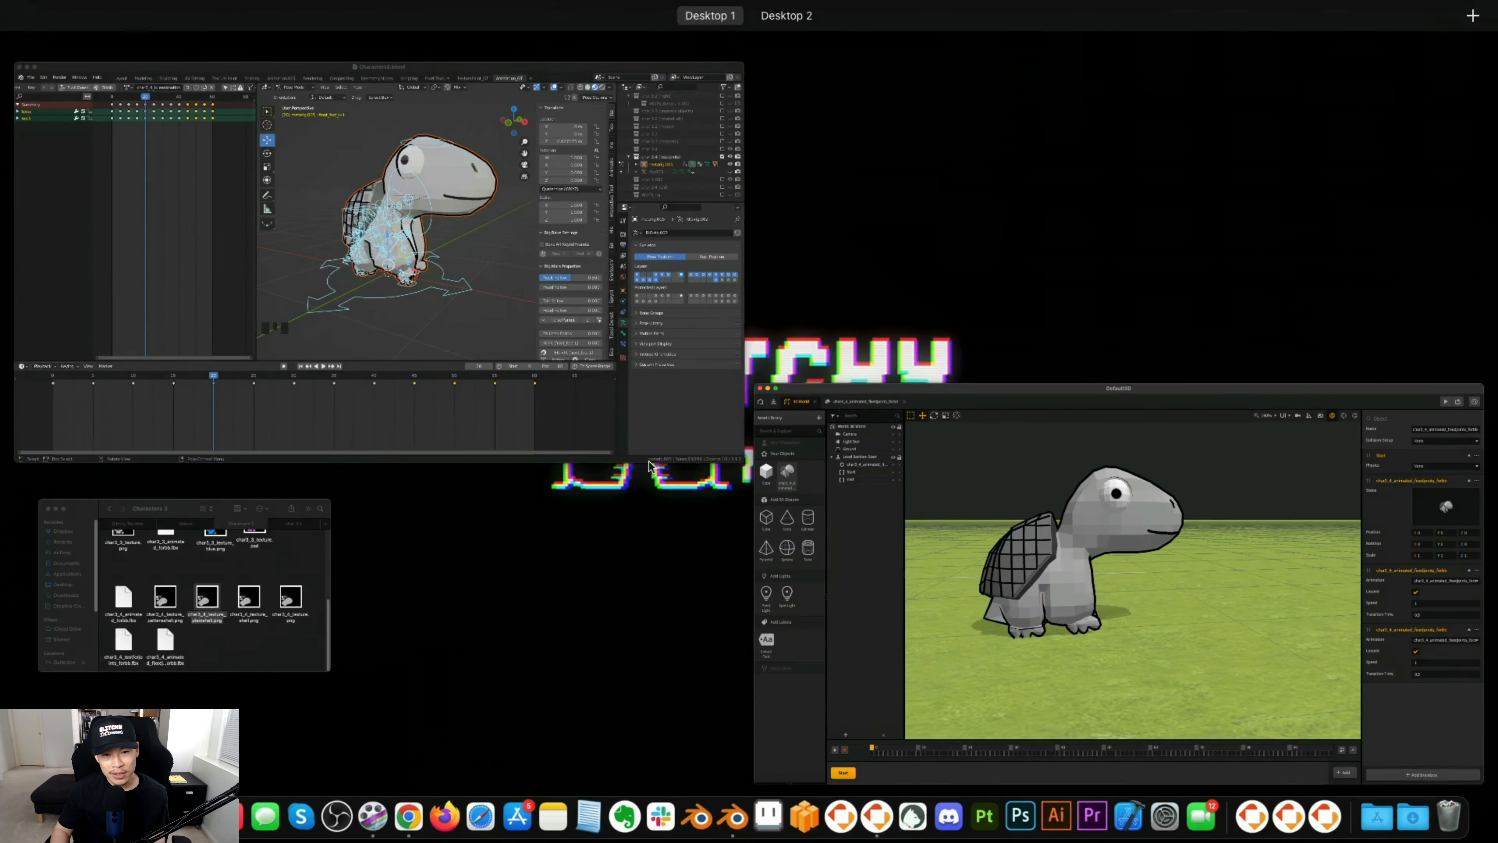
Switch back to the Characters3.blend project in Blender.
click(411, 361)
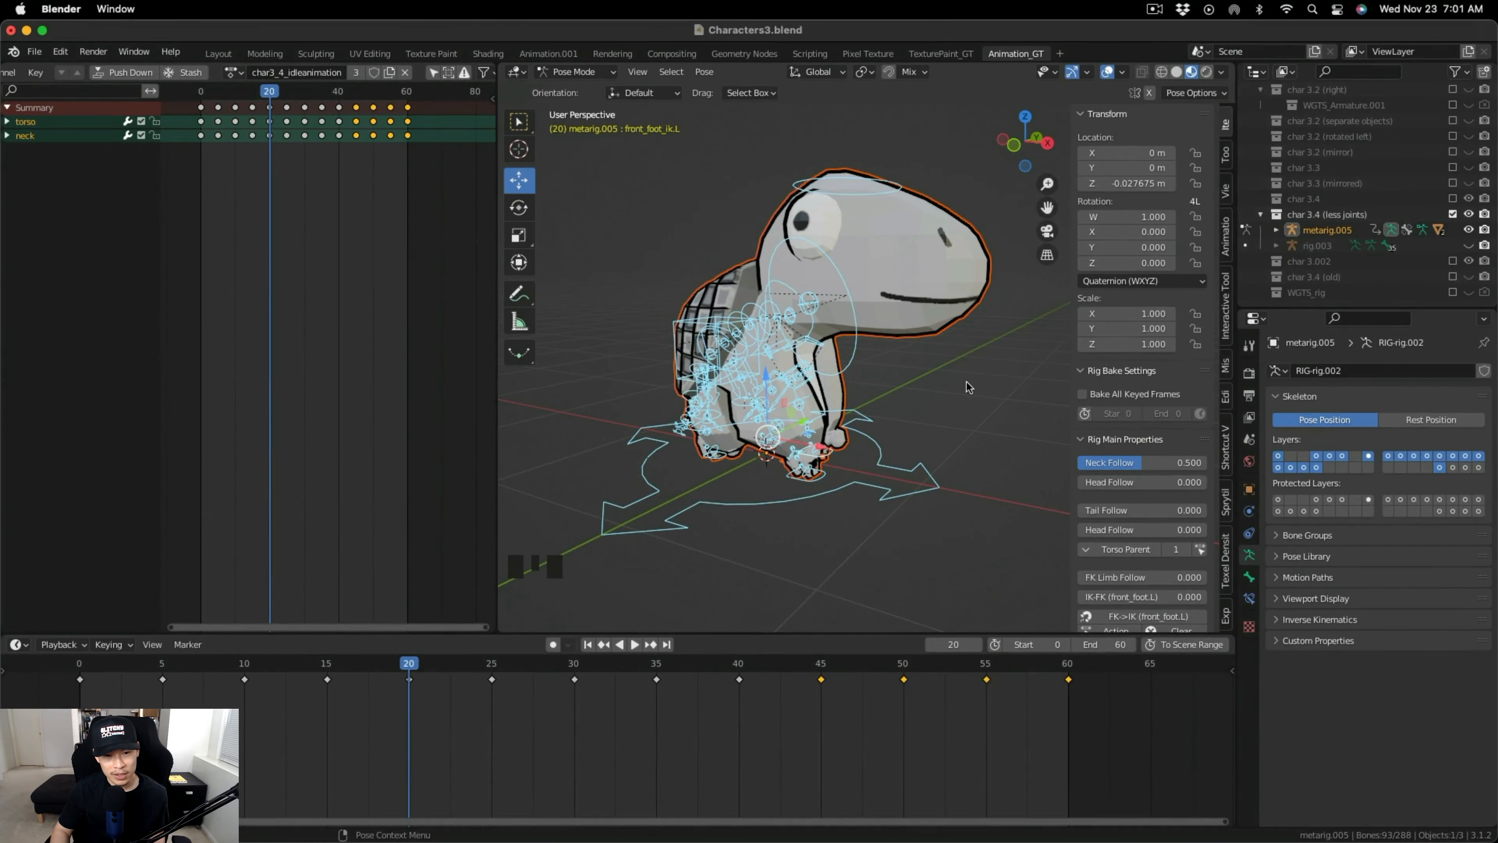
Put the metarig.005 rig back in Object Mode and switch to the Layout workspace.
scroll(835, 426, up, 4)
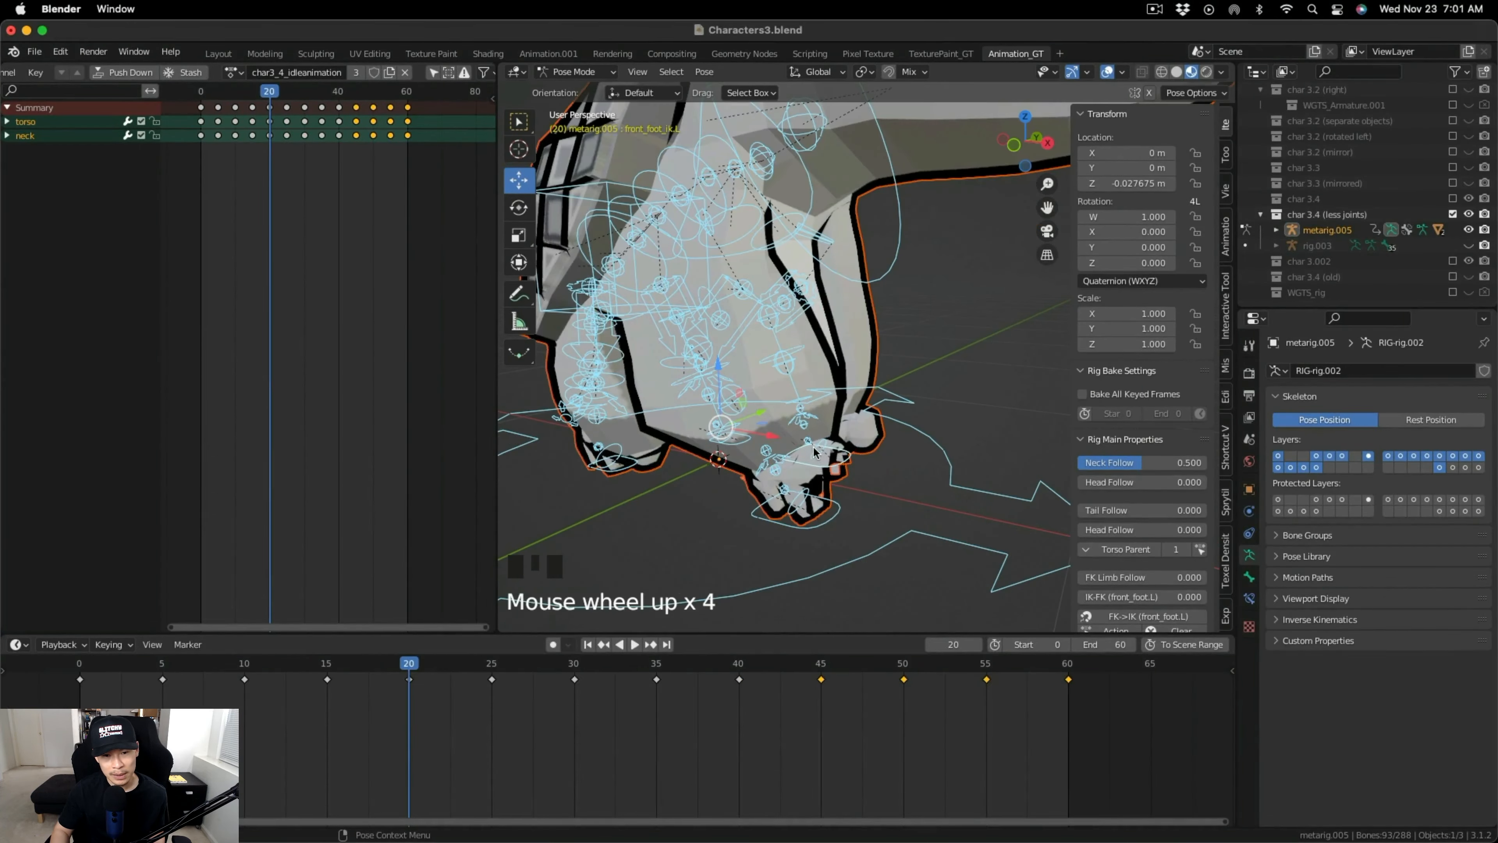
middle_drag(820, 517, 809, 502)
scroll(809, 502, down, 4)
click(576, 72)
click(577, 90)
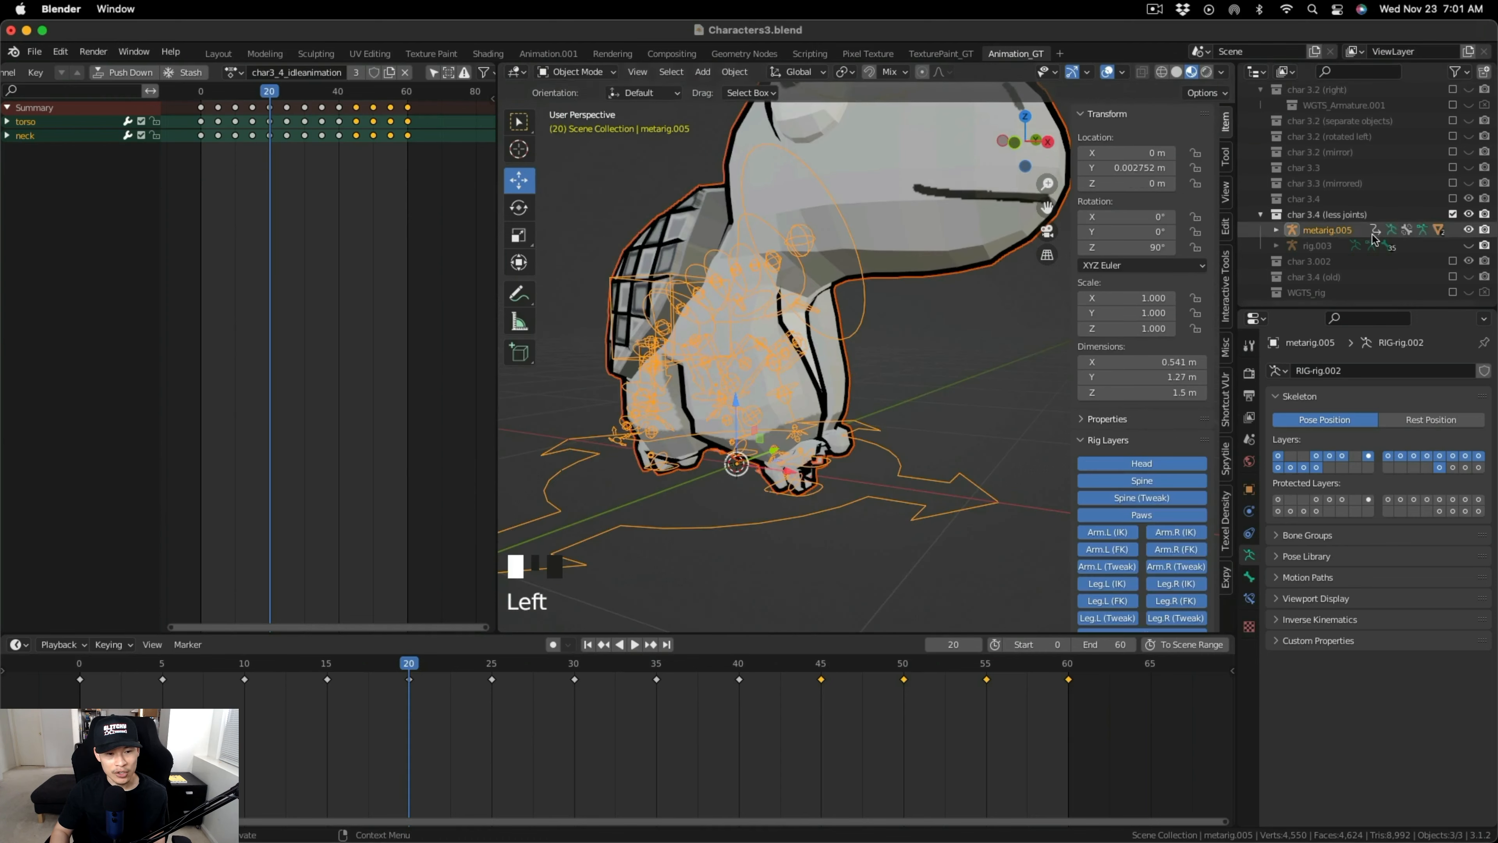
click(218, 53)
middle_drag(678, 377, 737, 384)
right_click(1229, 246)
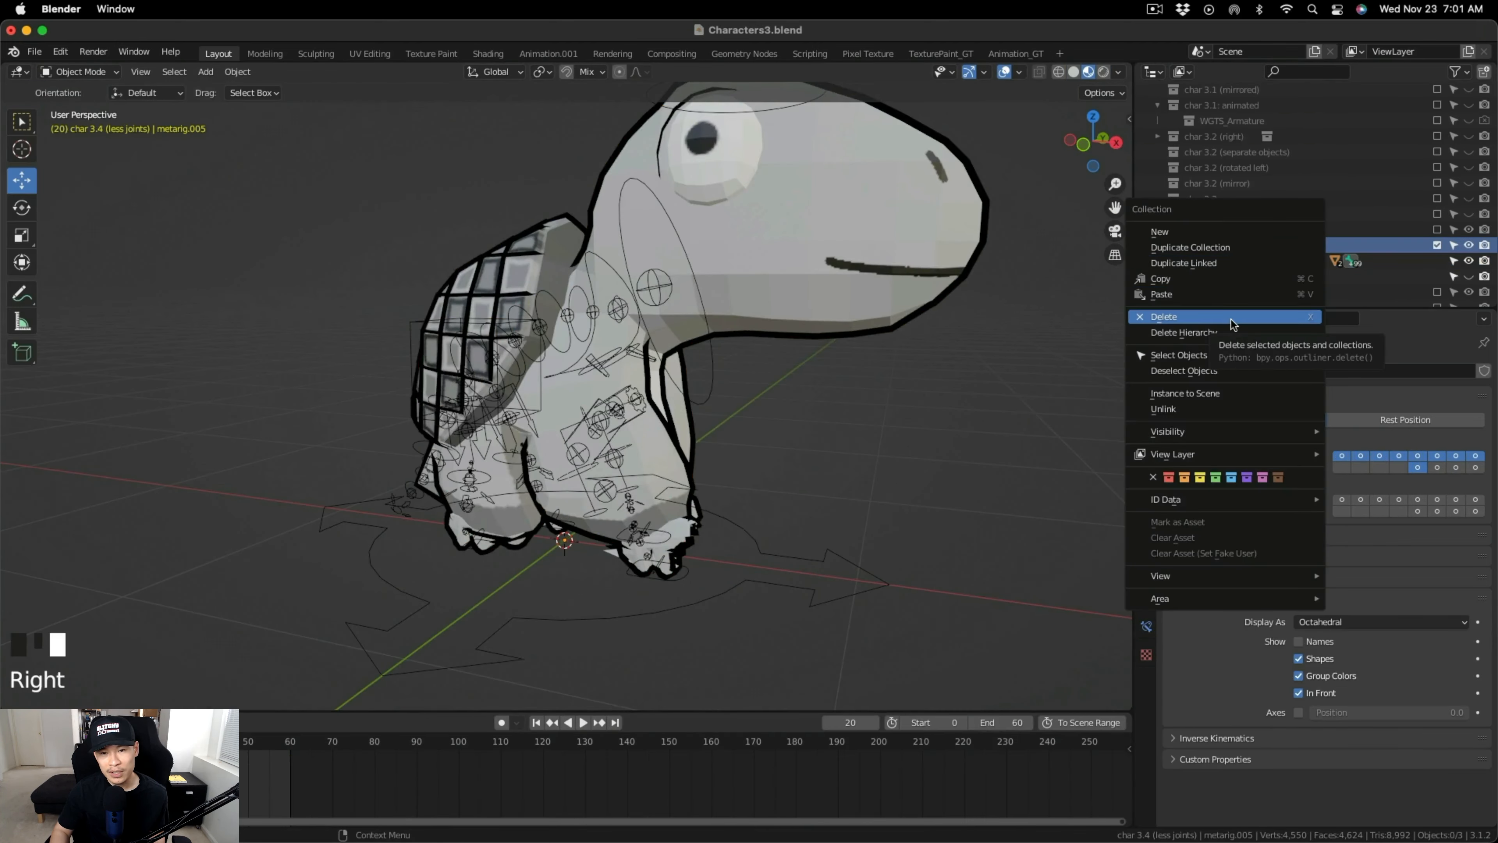
click(1232, 319)
key(super+z)
Delete the char 3.4 (less joints) collection together with everything in its hierarchy.
right_click(1231, 236)
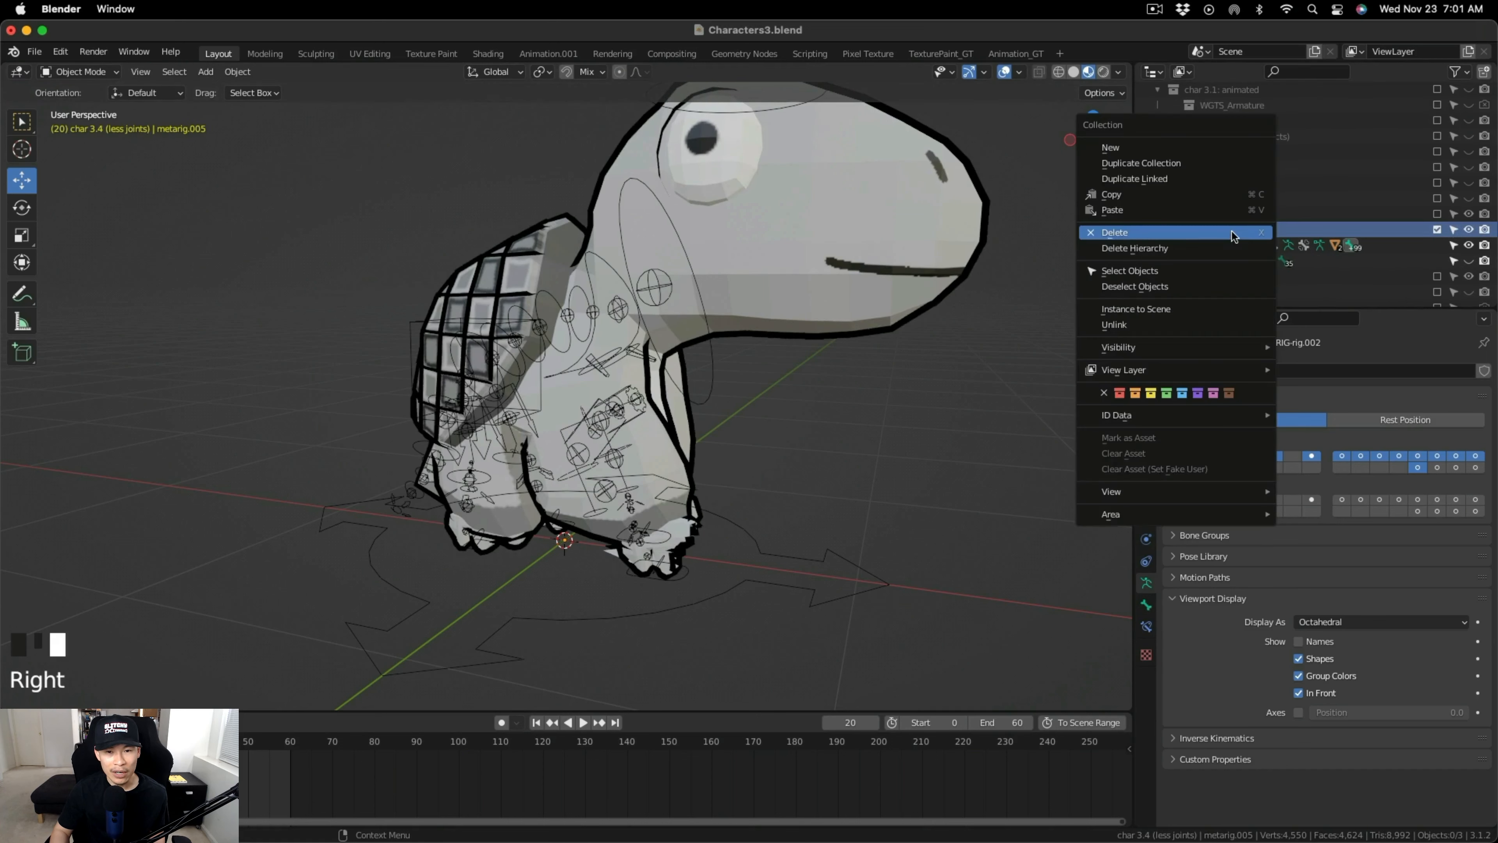
click(1205, 247)
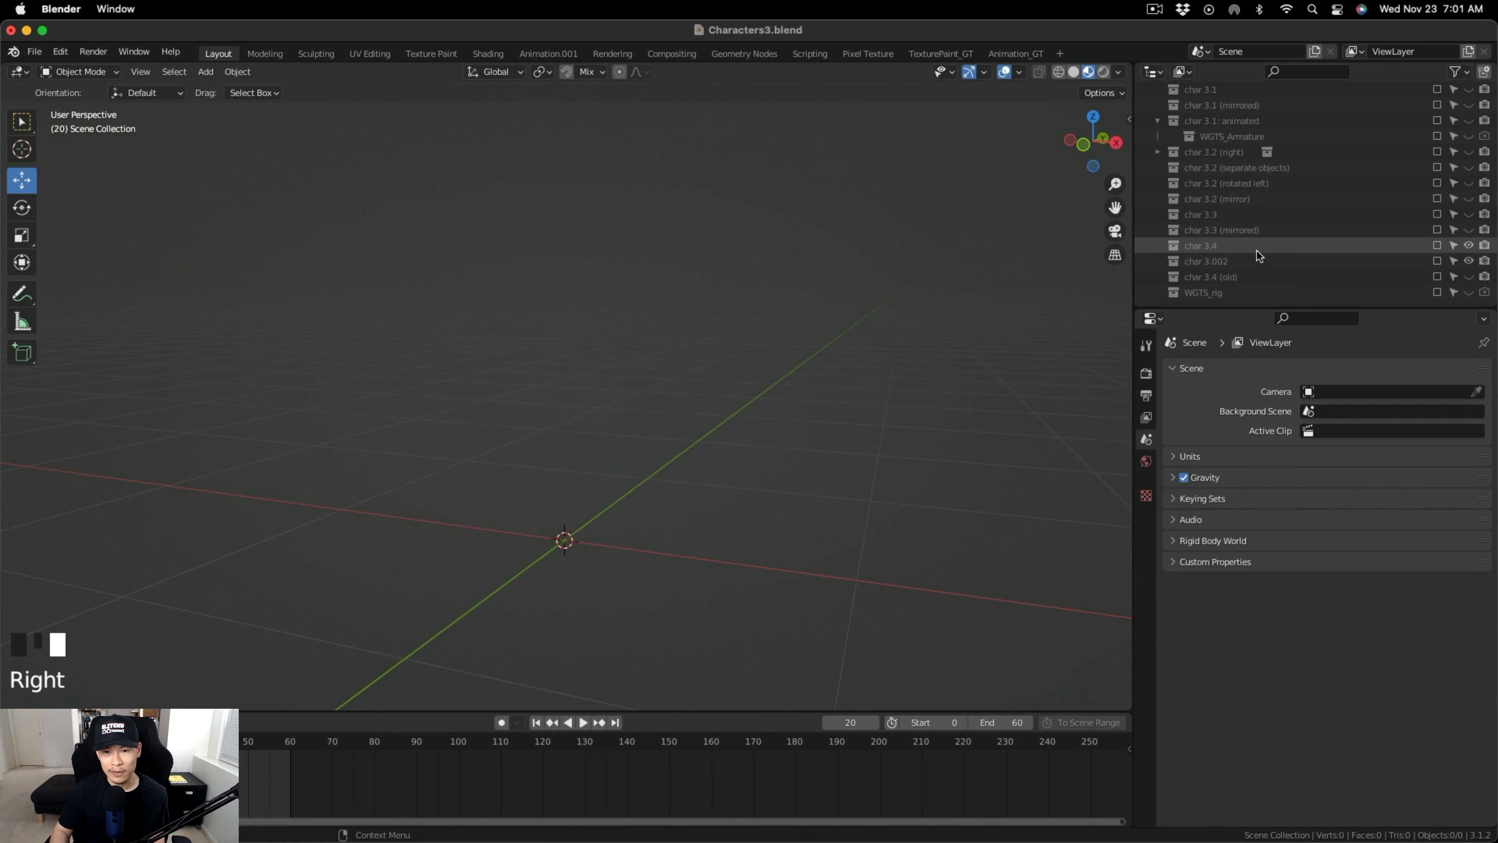
Enable the original char 3.4 collection in the view layer and duplicate it.
click(1436, 246)
right_click(1214, 243)
click(1197, 160)
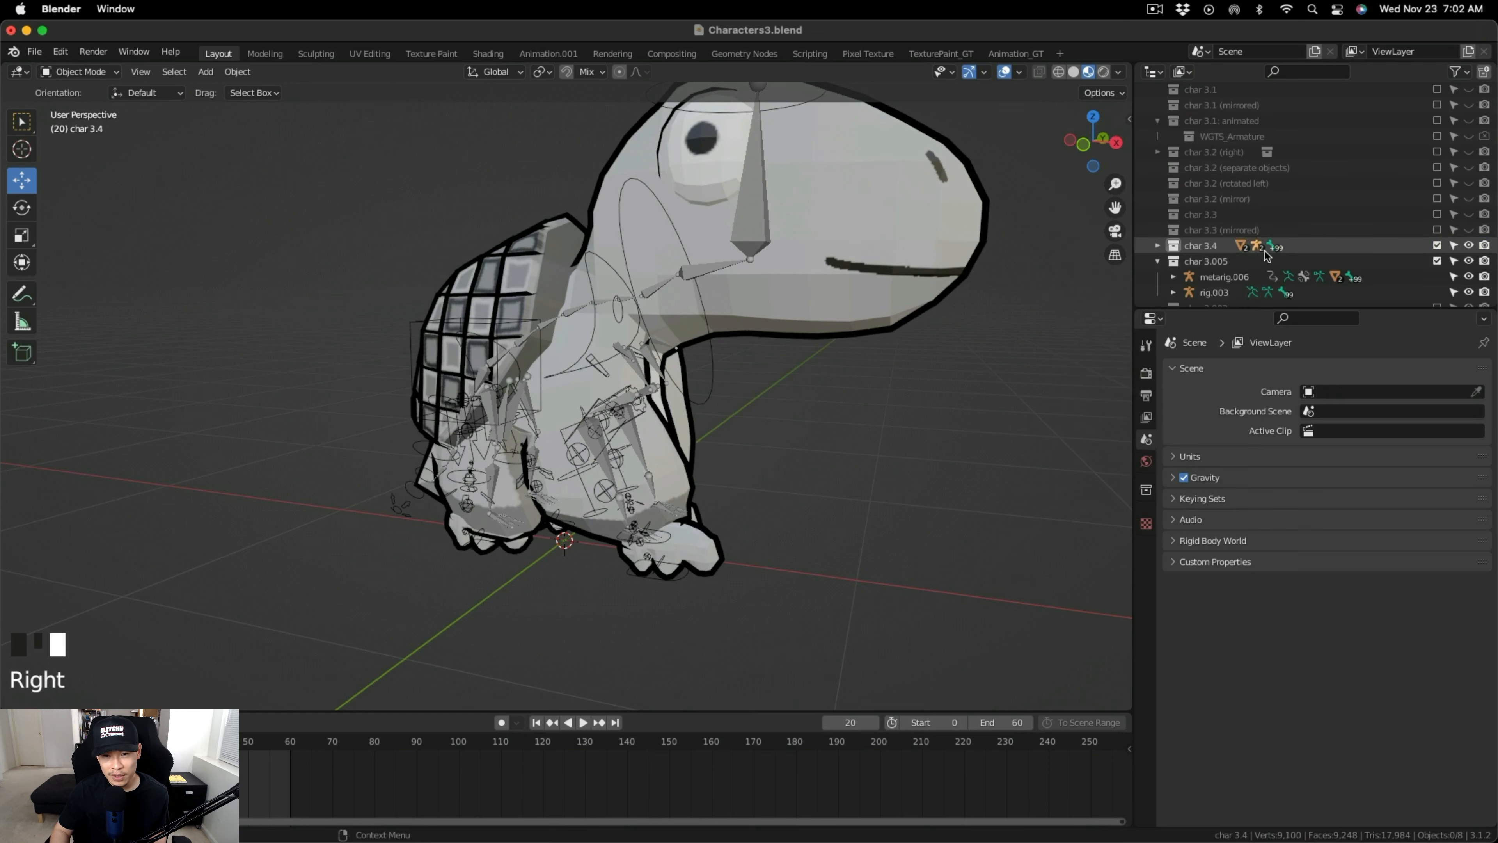
Exclude the original char 3.4 collection from the view layer and rename its copy char 3.4 (less joints).
scroll(1414, 195, down, 2)
click(1437, 199)
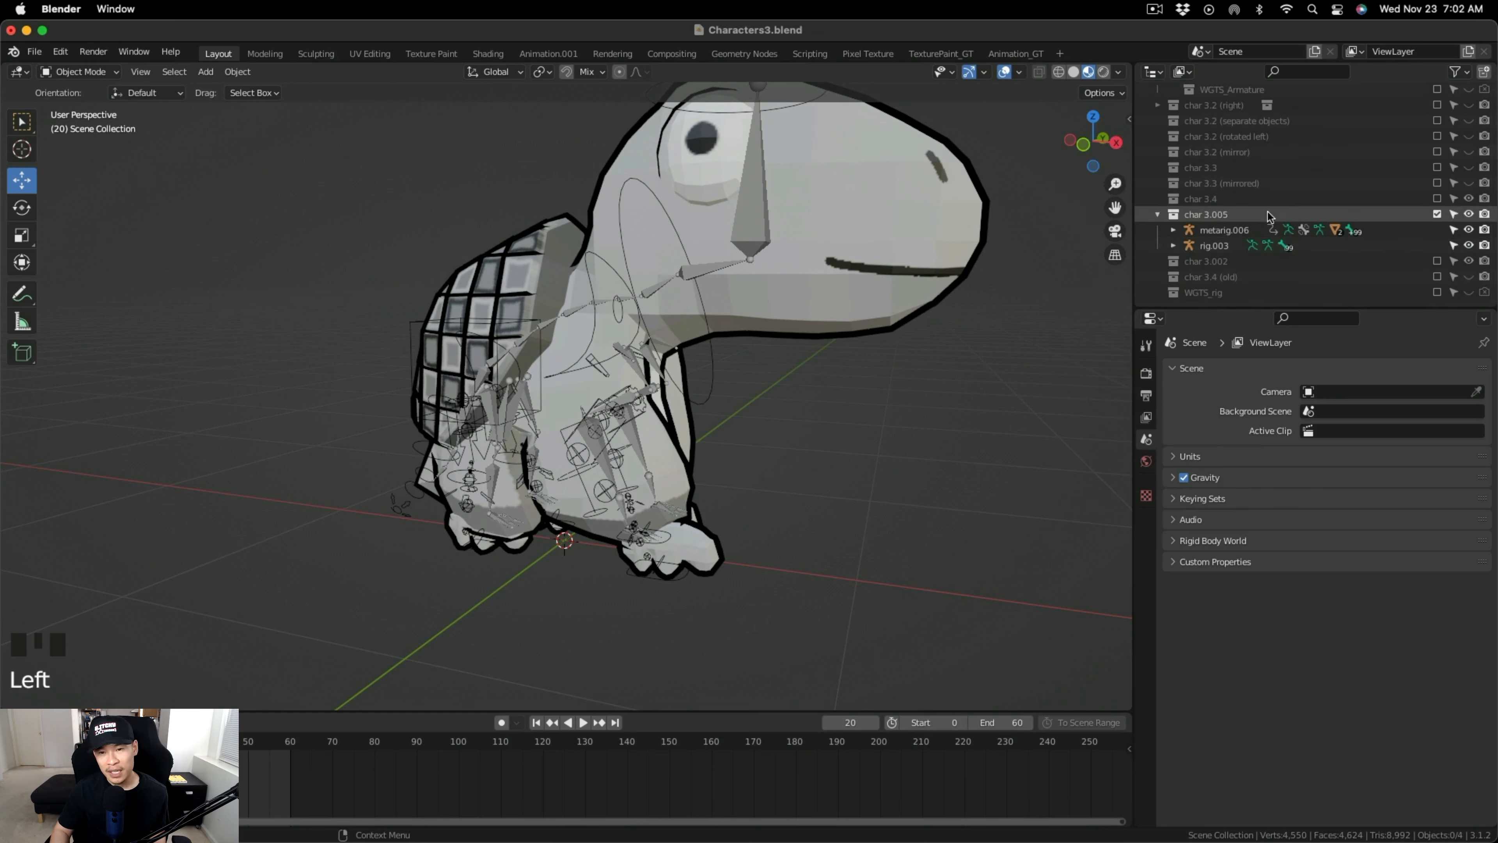
double_click(1218, 213)
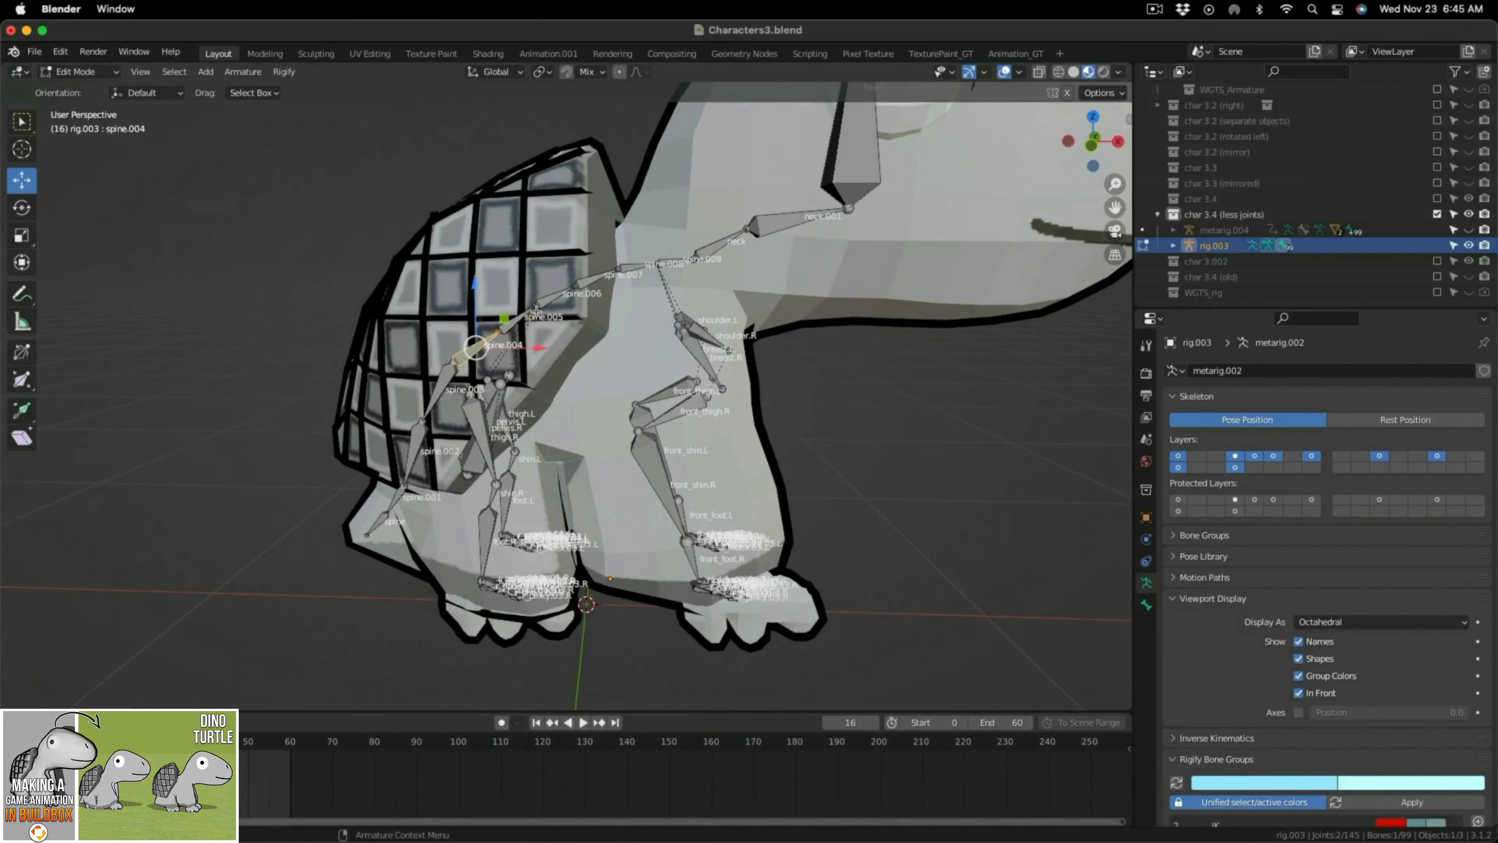
Dissolve the spine bones between spine.004 and spine.009 on the rig.003 armature.
scroll(643, 336, down, 2)
middle_drag(645, 335, 669, 318)
scroll(662, 354, up, 2)
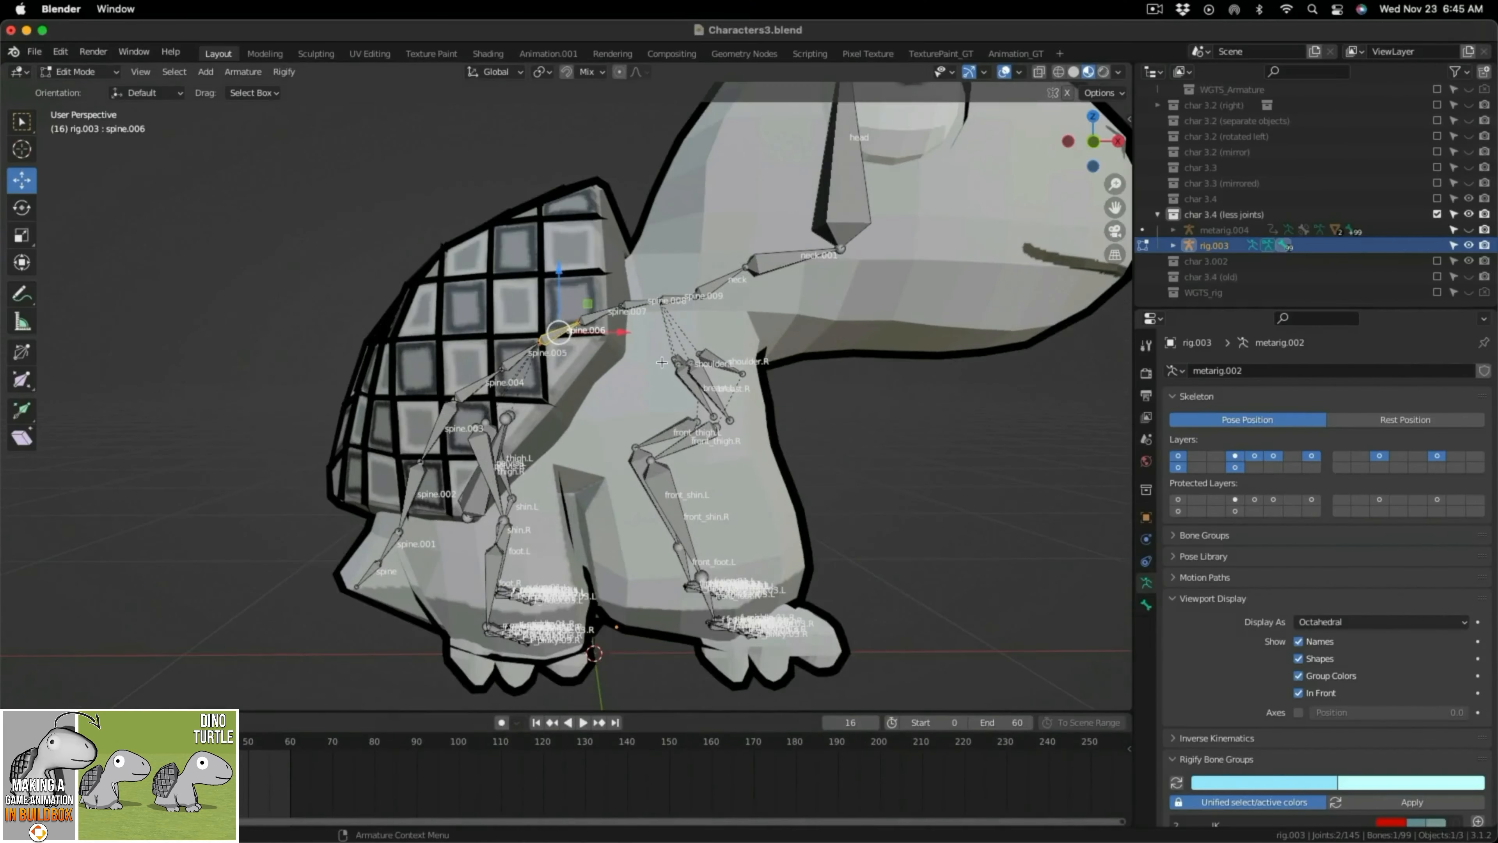
scroll(666, 330, up, 2)
click(614, 298)
shift+click(666, 293)
right_click(666, 293)
click(667, 293)
shift+click(506, 339)
shift+click(444, 375)
right_click(443, 376)
click(442, 375)
scroll(613, 319, down, 3)
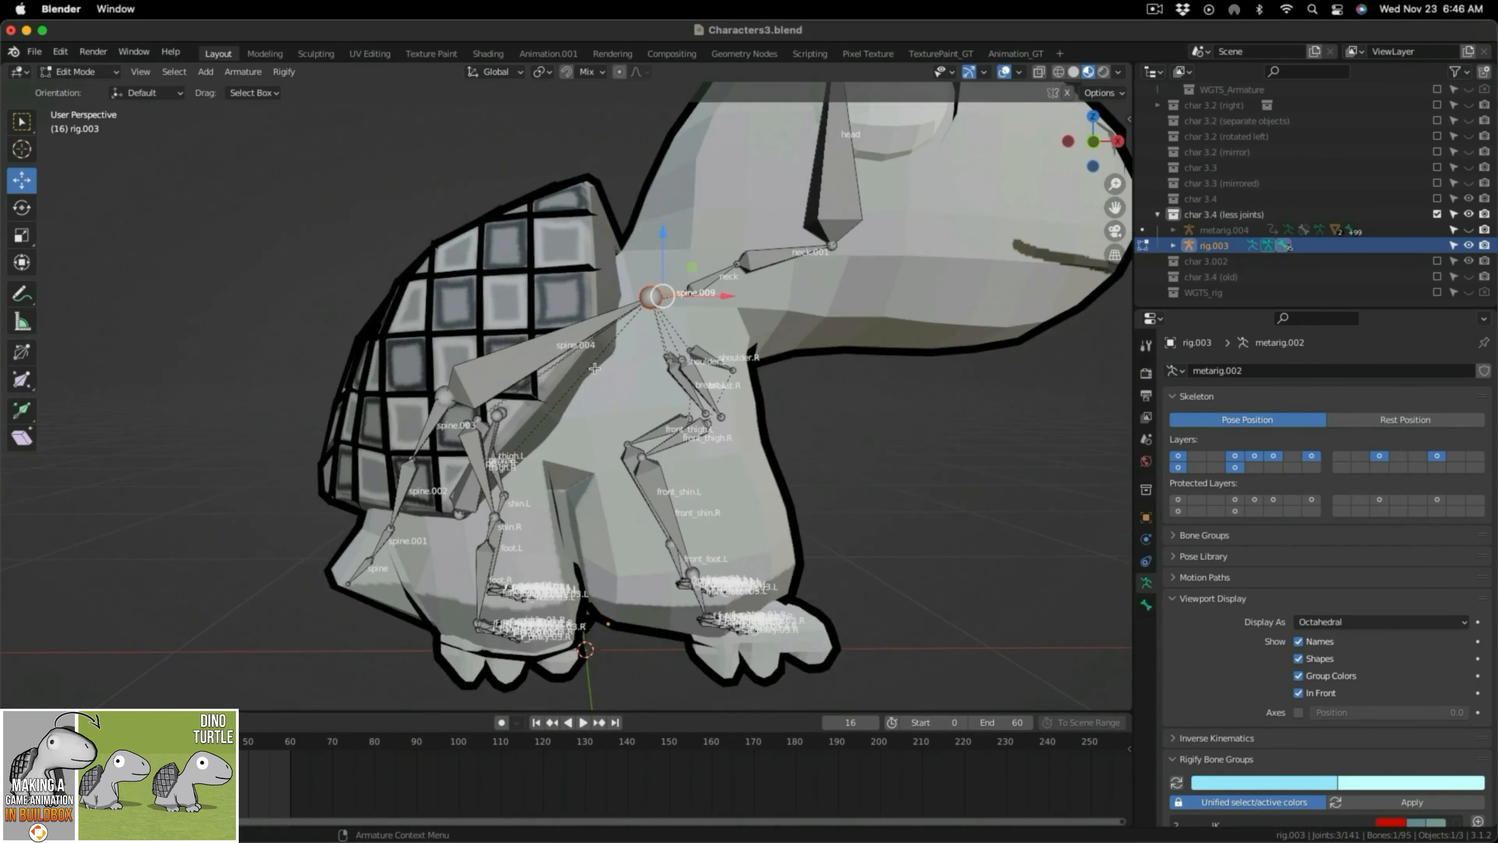
Select the f_ring.03.R toe bone on the turtle's right front foot.
scroll(480, 386, up, 3)
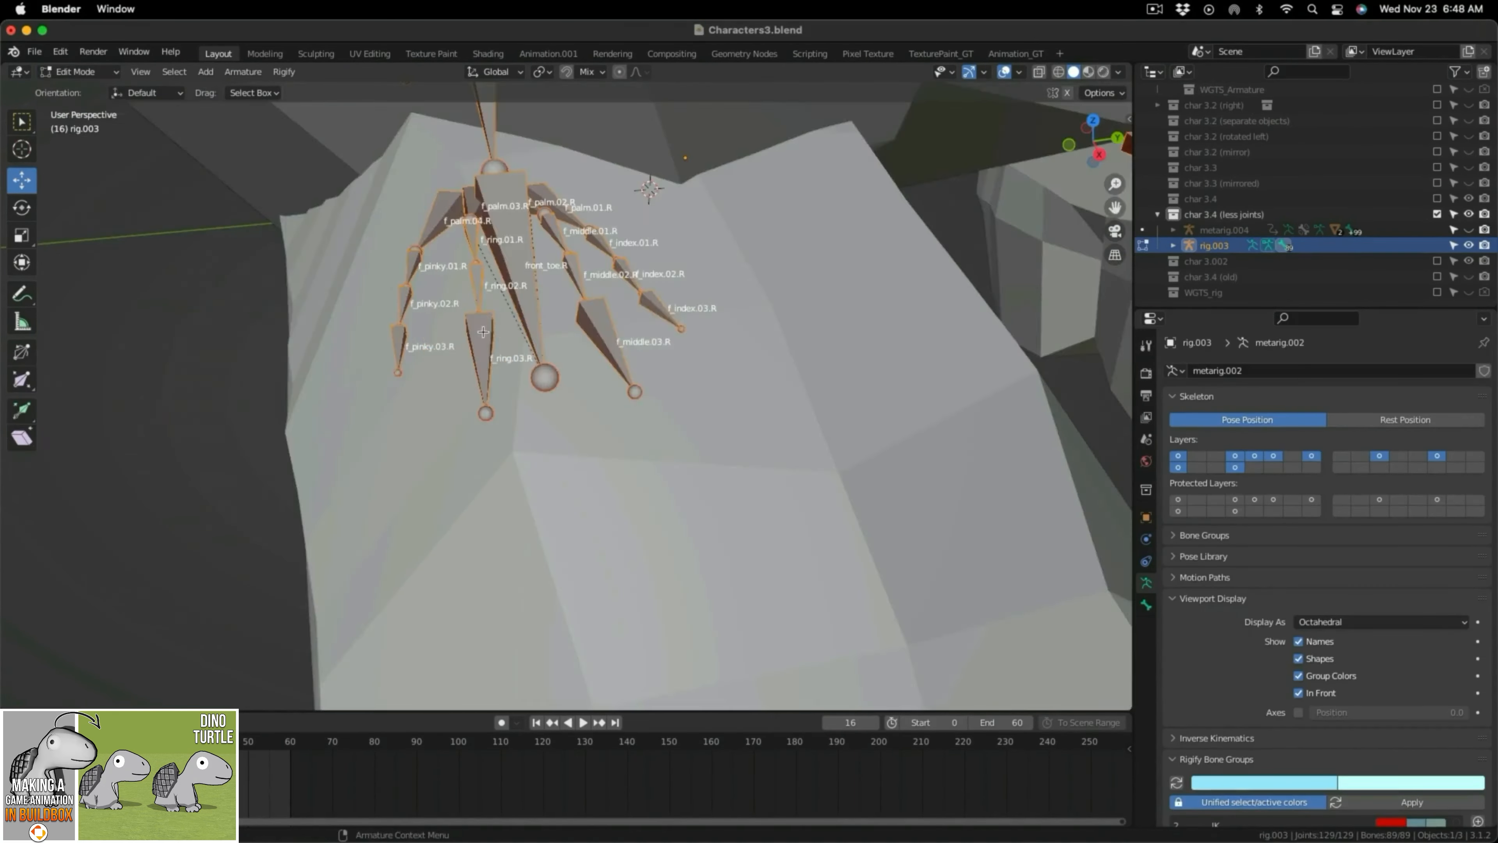
click(483, 331)
shift+middle_drag(491, 195, 548, 345)
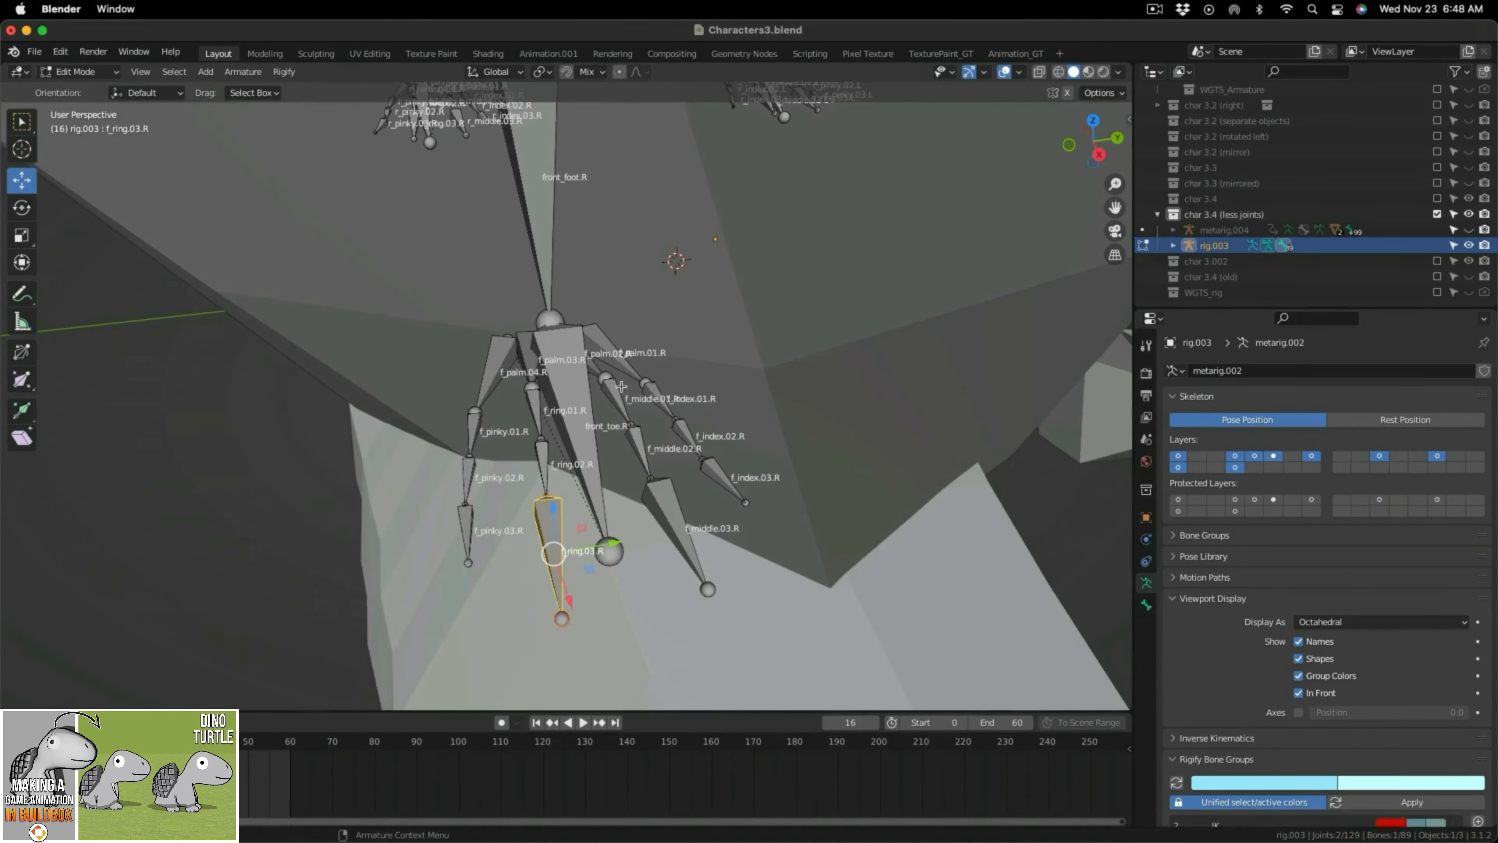
scroll(621, 387, down, 5)
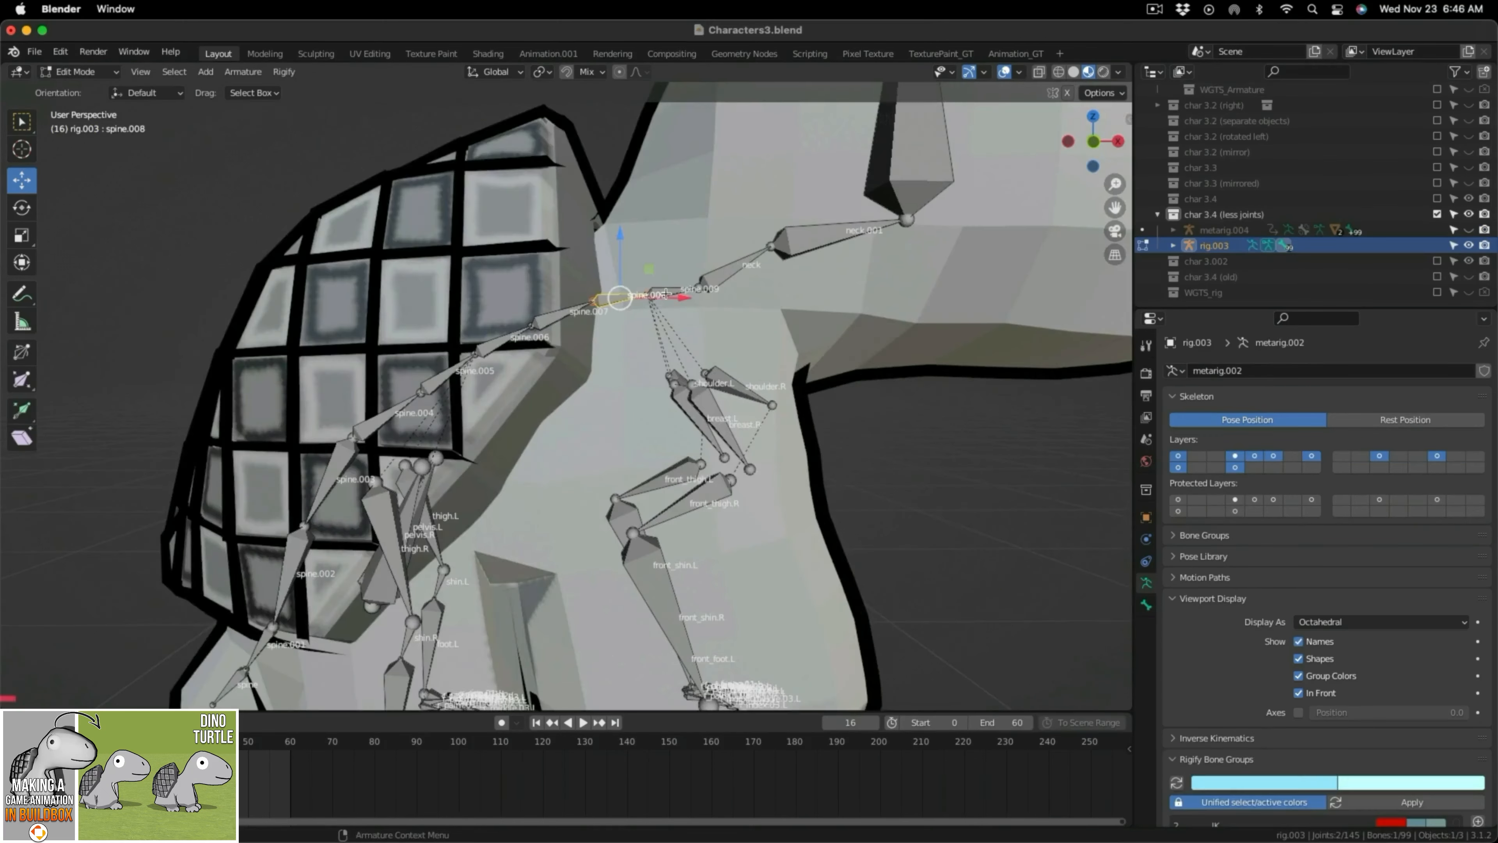
Simplify rig.003's upper spine by dissolving the bones that separate spine.004 from spine.009.
right_click(649, 298)
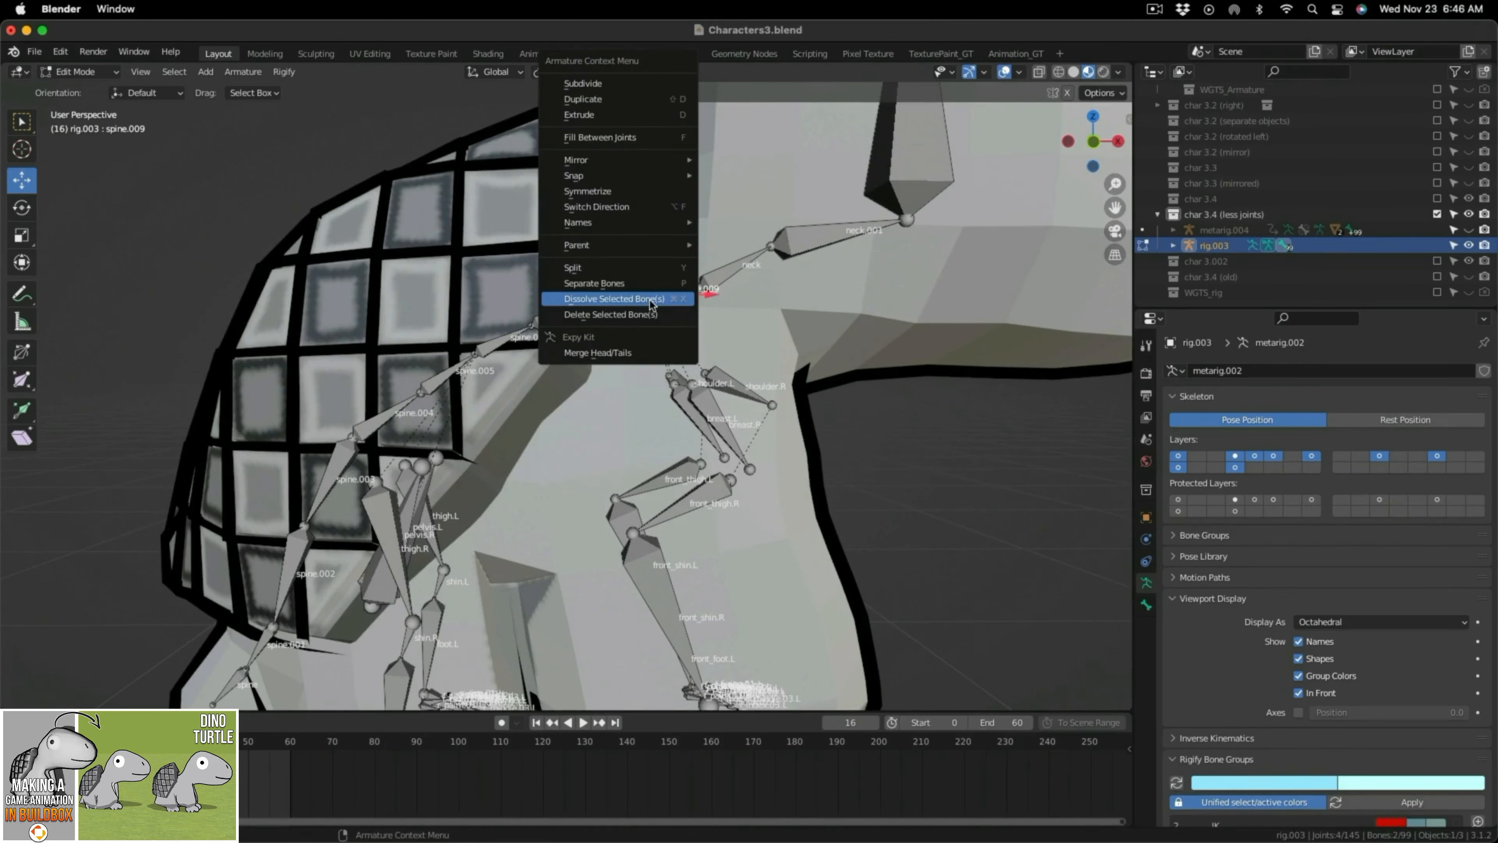
click(650, 298)
shift+click(589, 313)
shift+click(505, 341)
shift+click(449, 376)
right_click(446, 378)
click(446, 380)
scroll(601, 330, down, 3)
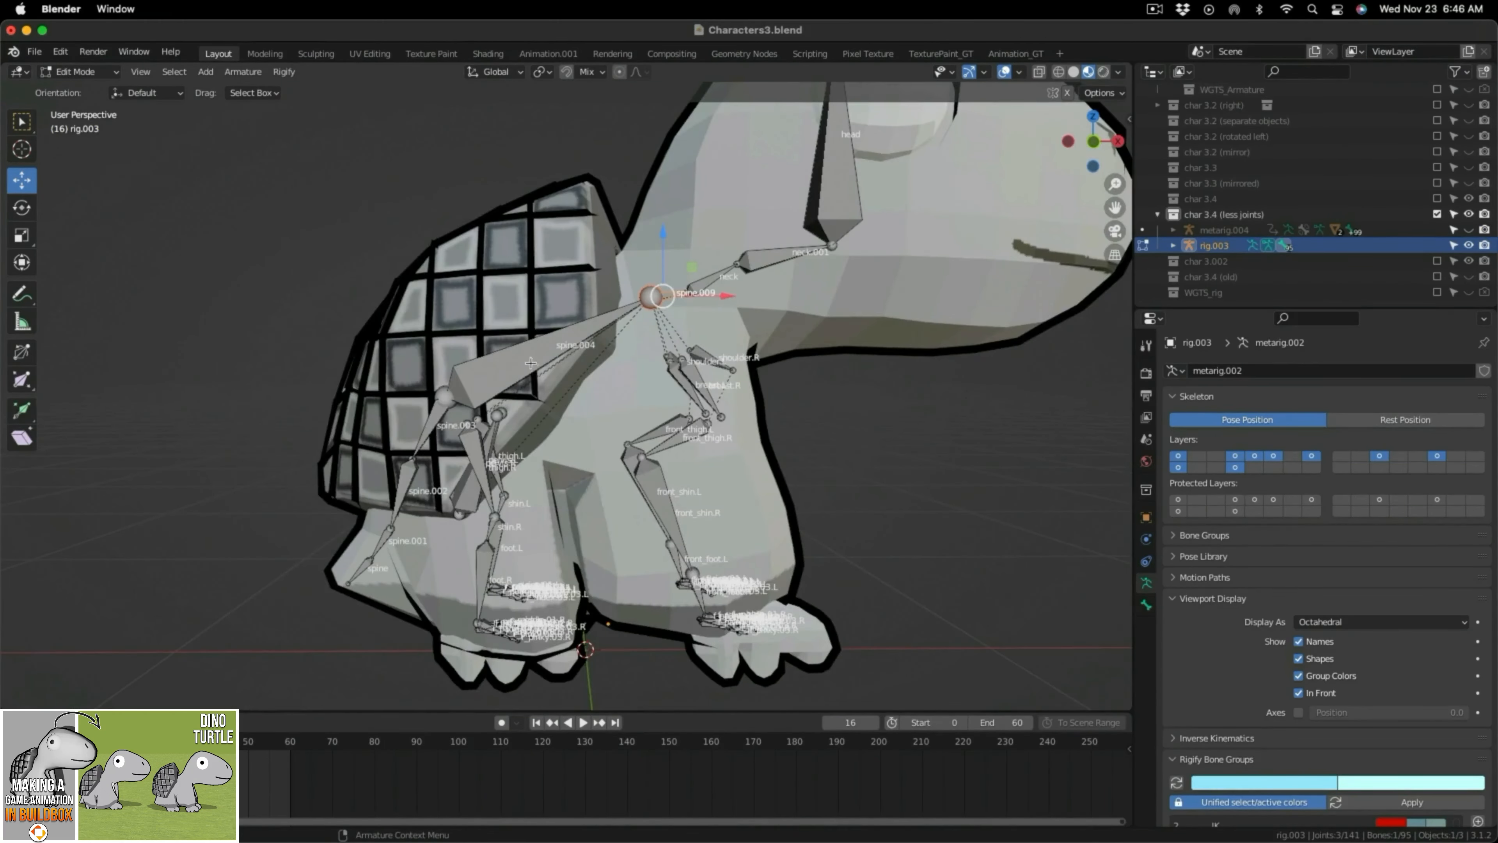
scroll(468, 397, up, 3)
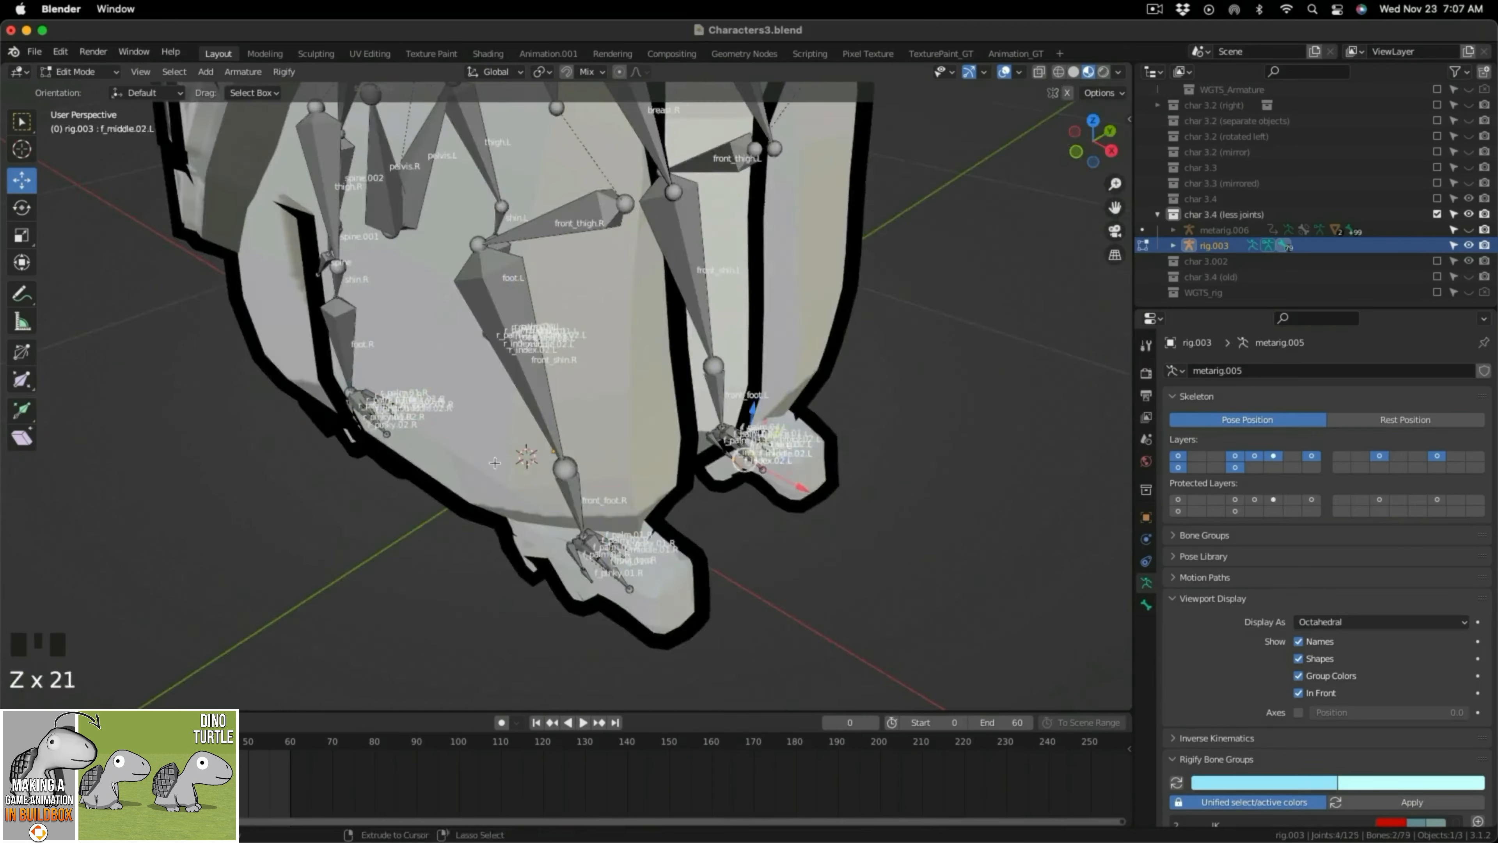
Delete the middle and ring toe bones, including their palm bones, from the left hind foot of rig.003.
middle_drag(648, 413, 755, 311)
shift+middle_drag(590, 413, 553, 365)
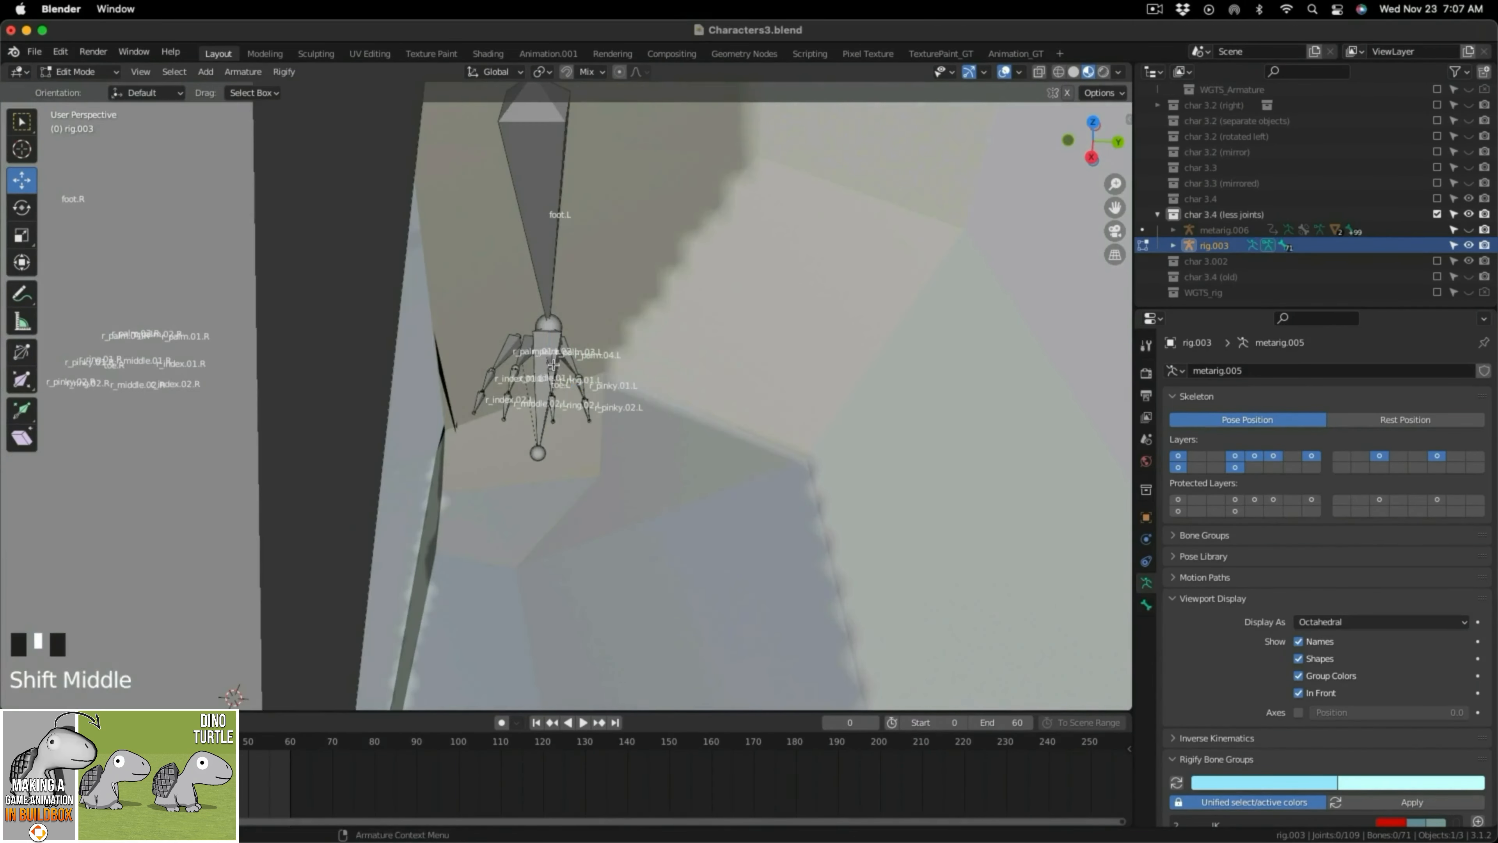
shift+click(533, 378)
shift+click(560, 377)
shift+click(581, 386)
shift+click(554, 408)
scroll(531, 384, up, 2)
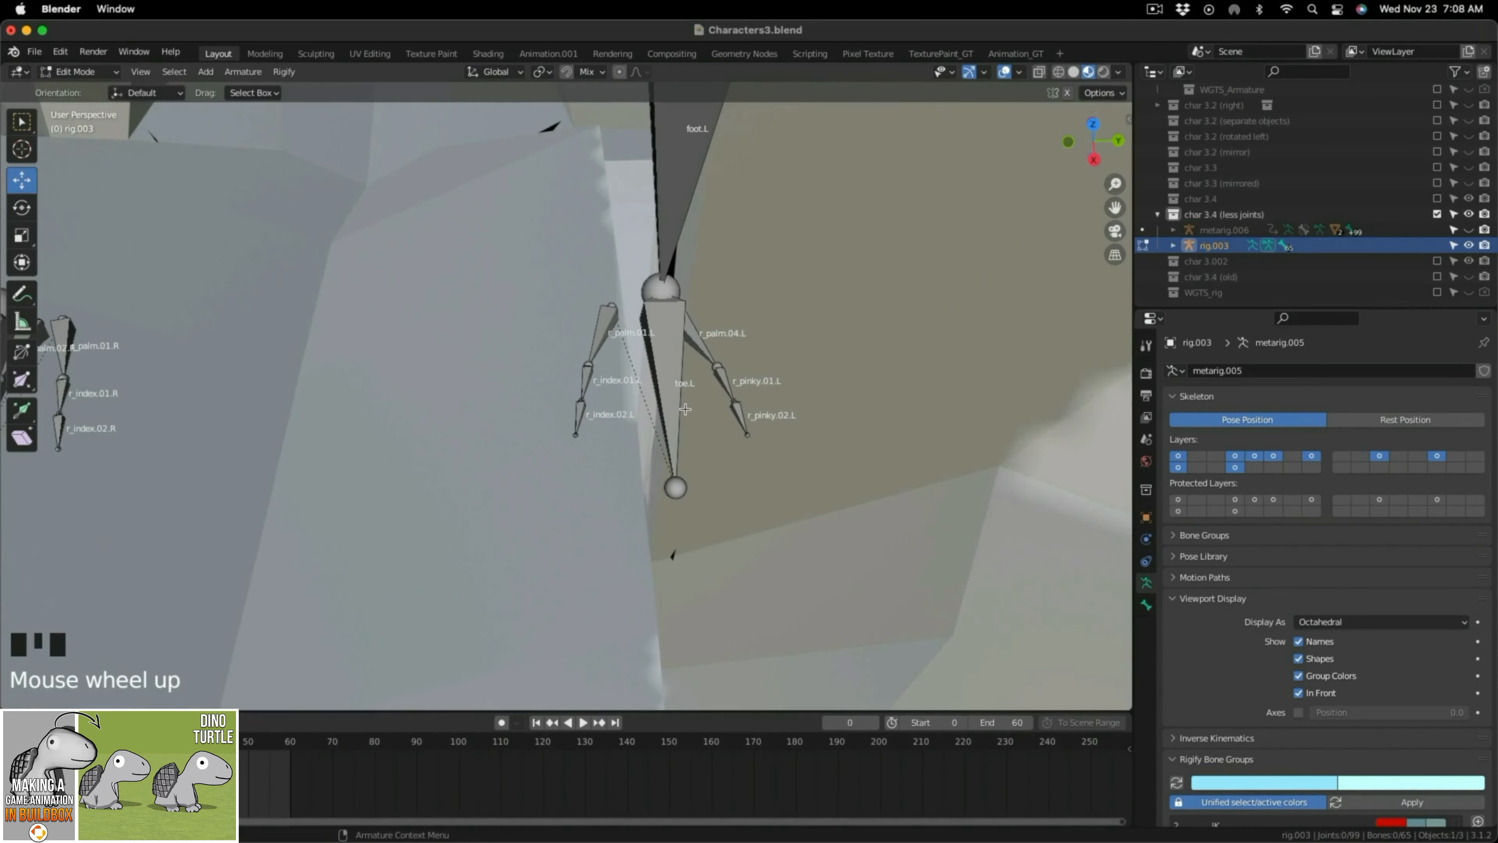
scroll(501, 401, down, 2)
shift+click(469, 425)
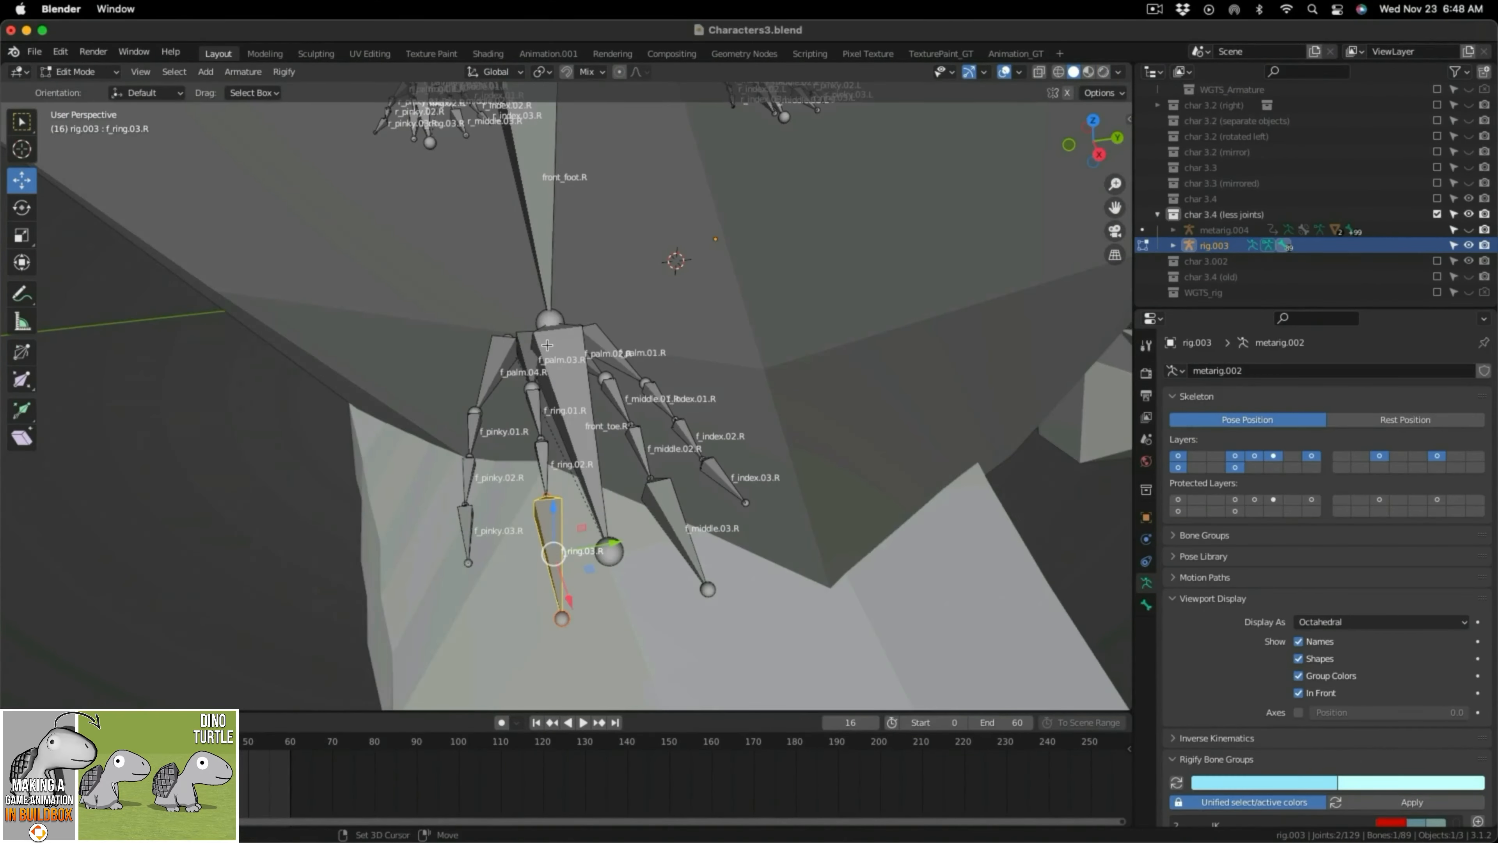
scroll(547, 345, down, 6)
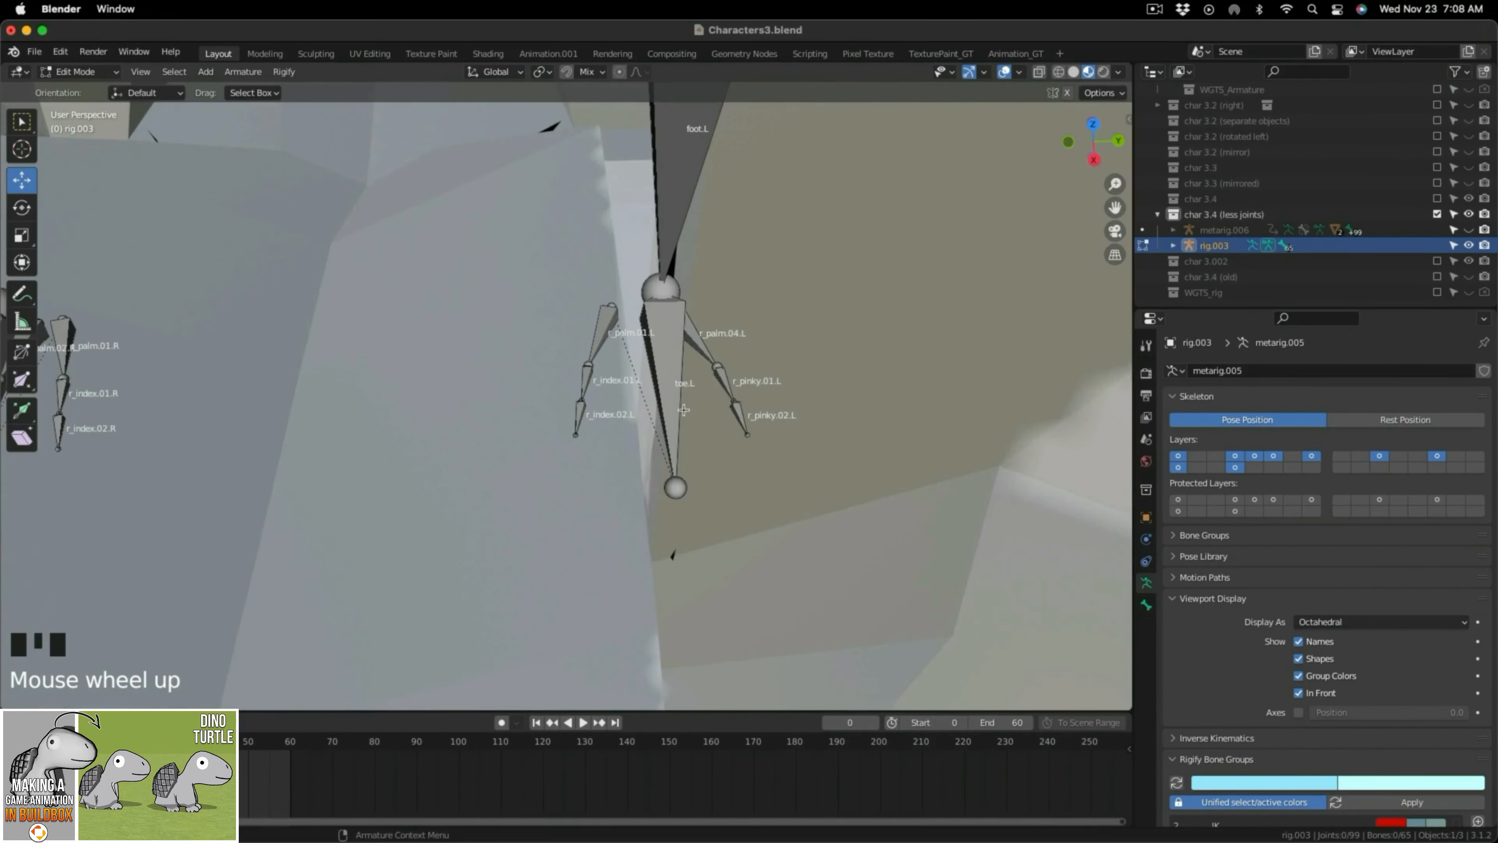
shift+middle_drag(566, 425, 619, 434)
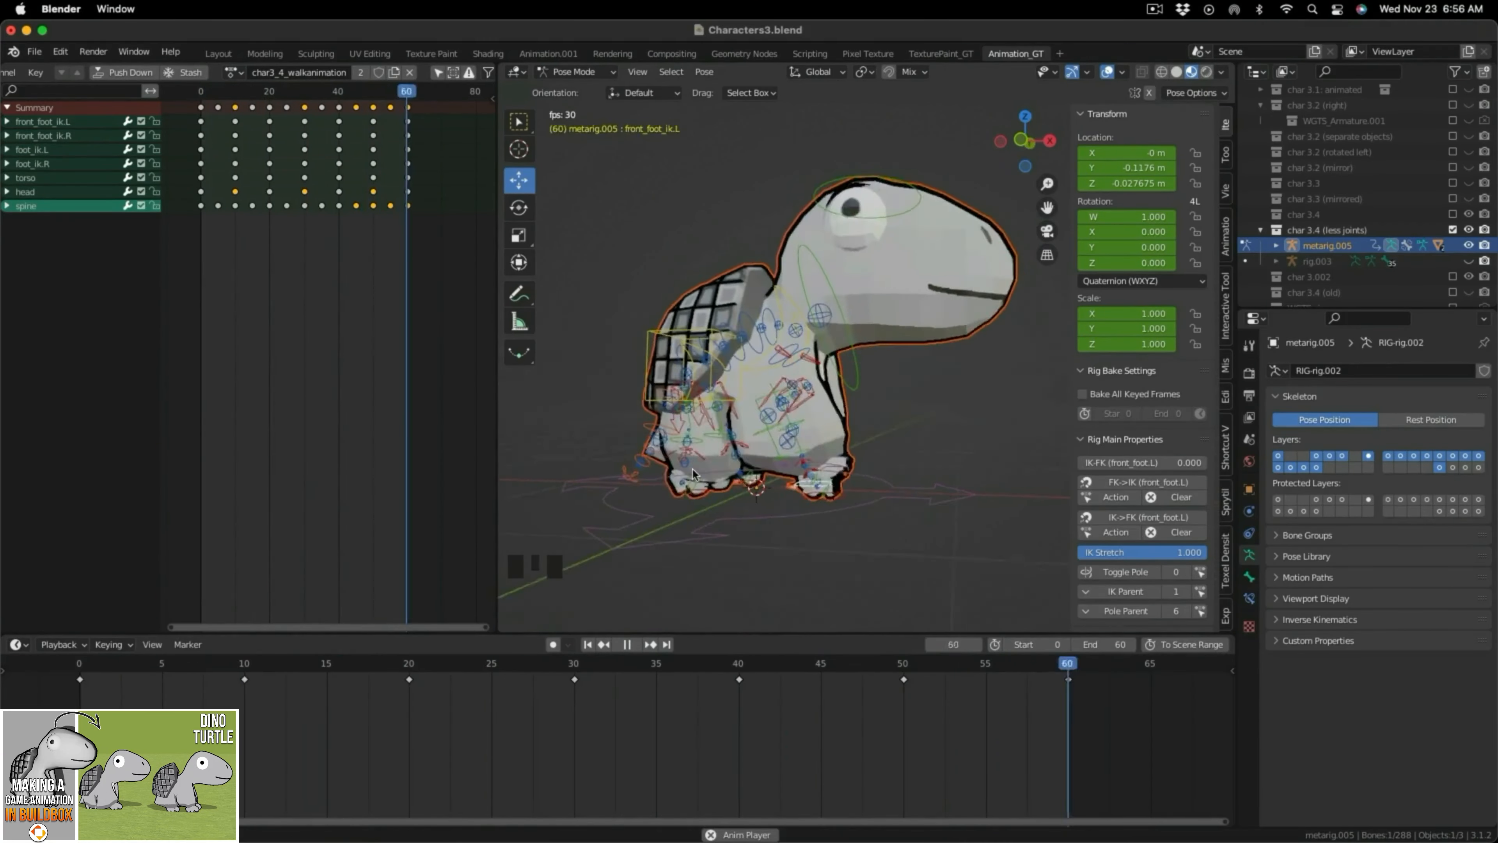
Assign the char3_4_walkanimation.002 action to metarig.005 and set the outliner's display mode to Blender File.
scroll(691, 467, up, 2)
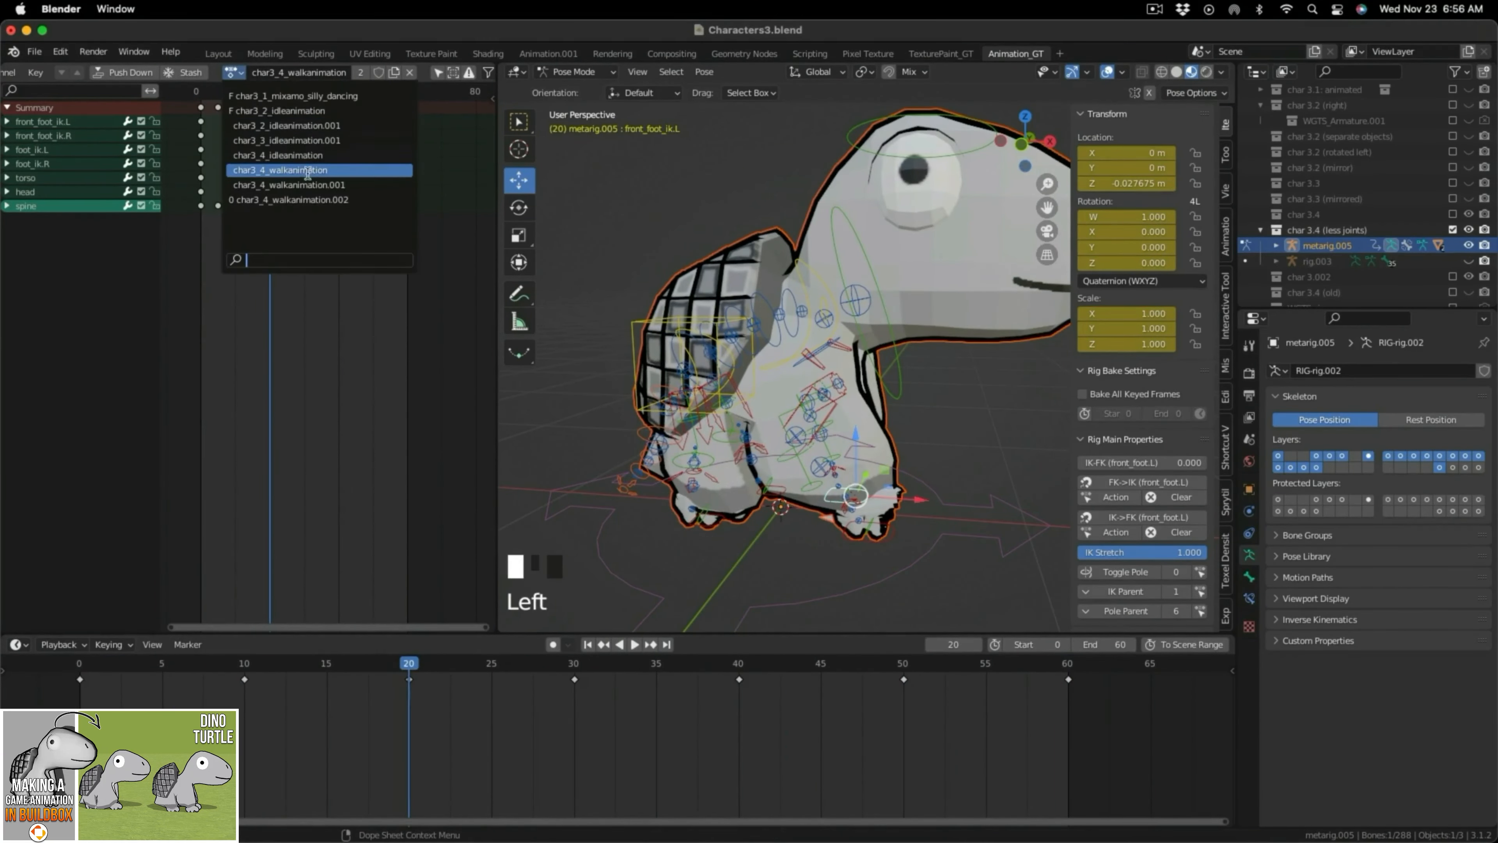
key(Left)
click(233, 72)
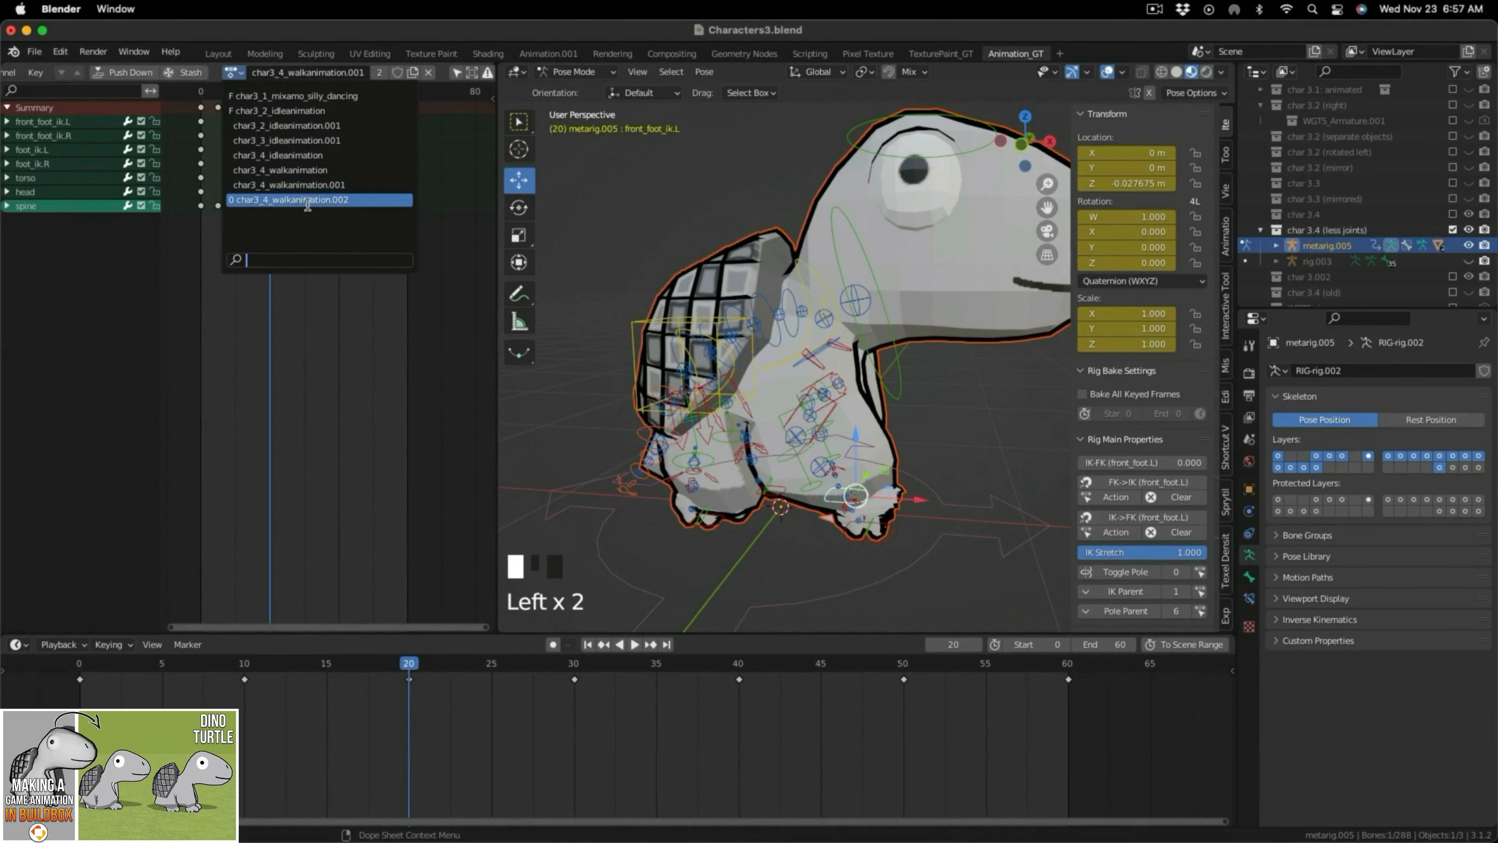
click(308, 202)
click(1285, 71)
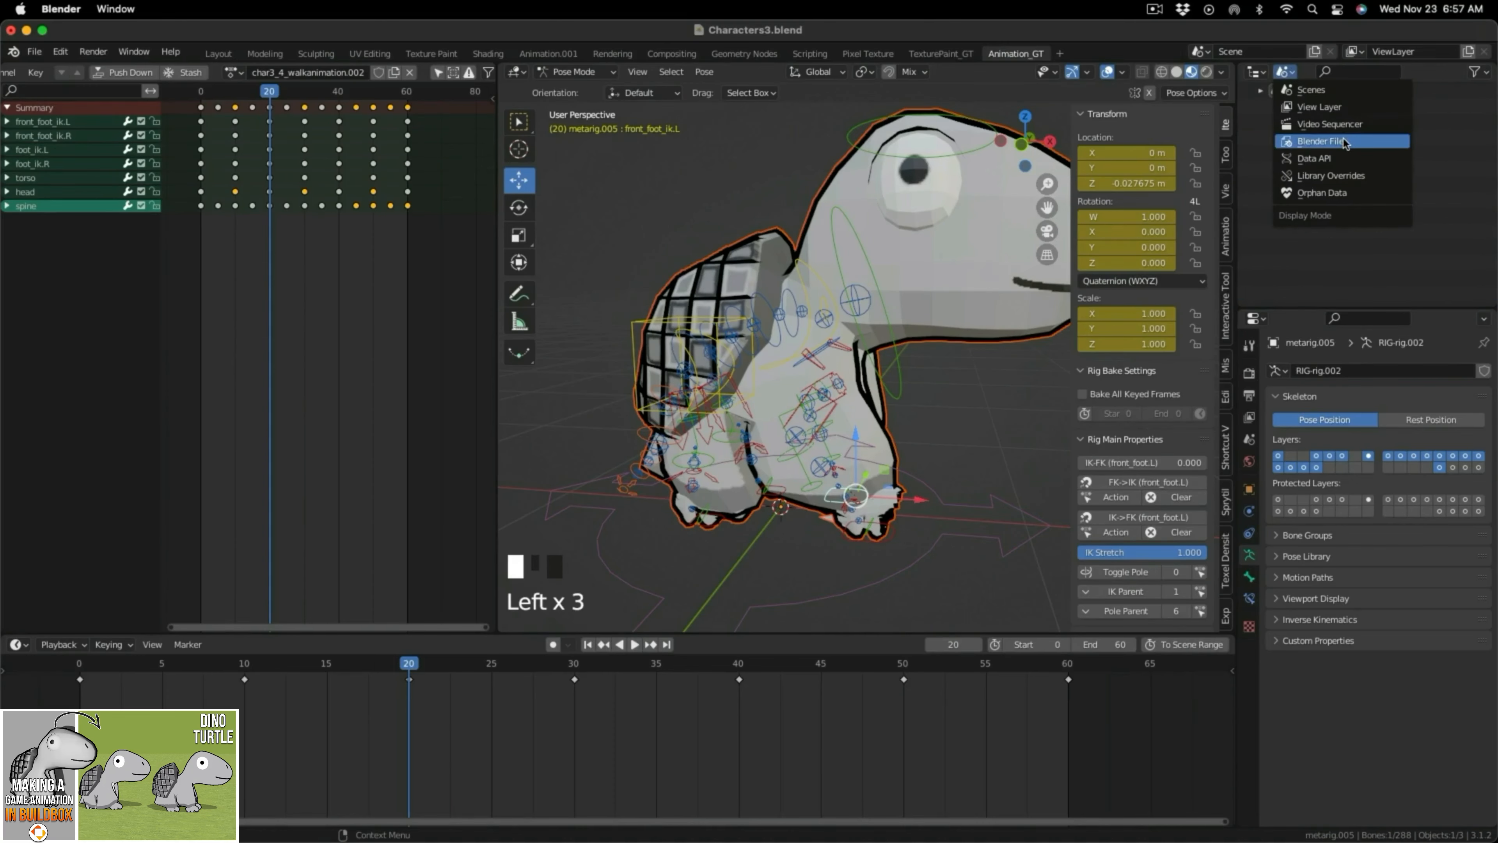
click(1327, 141)
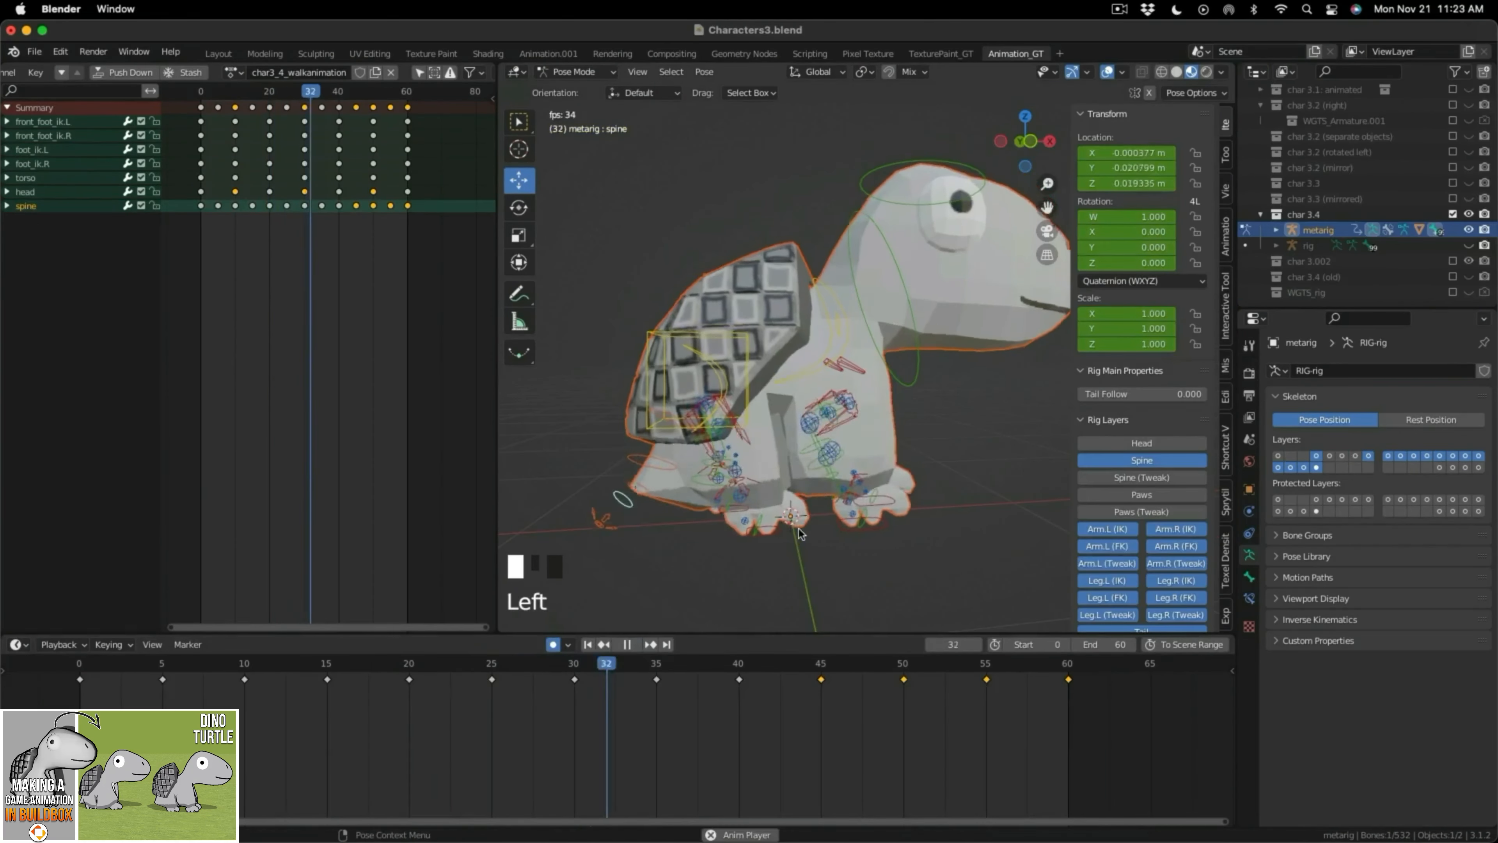
scroll(826, 539, down, 2)
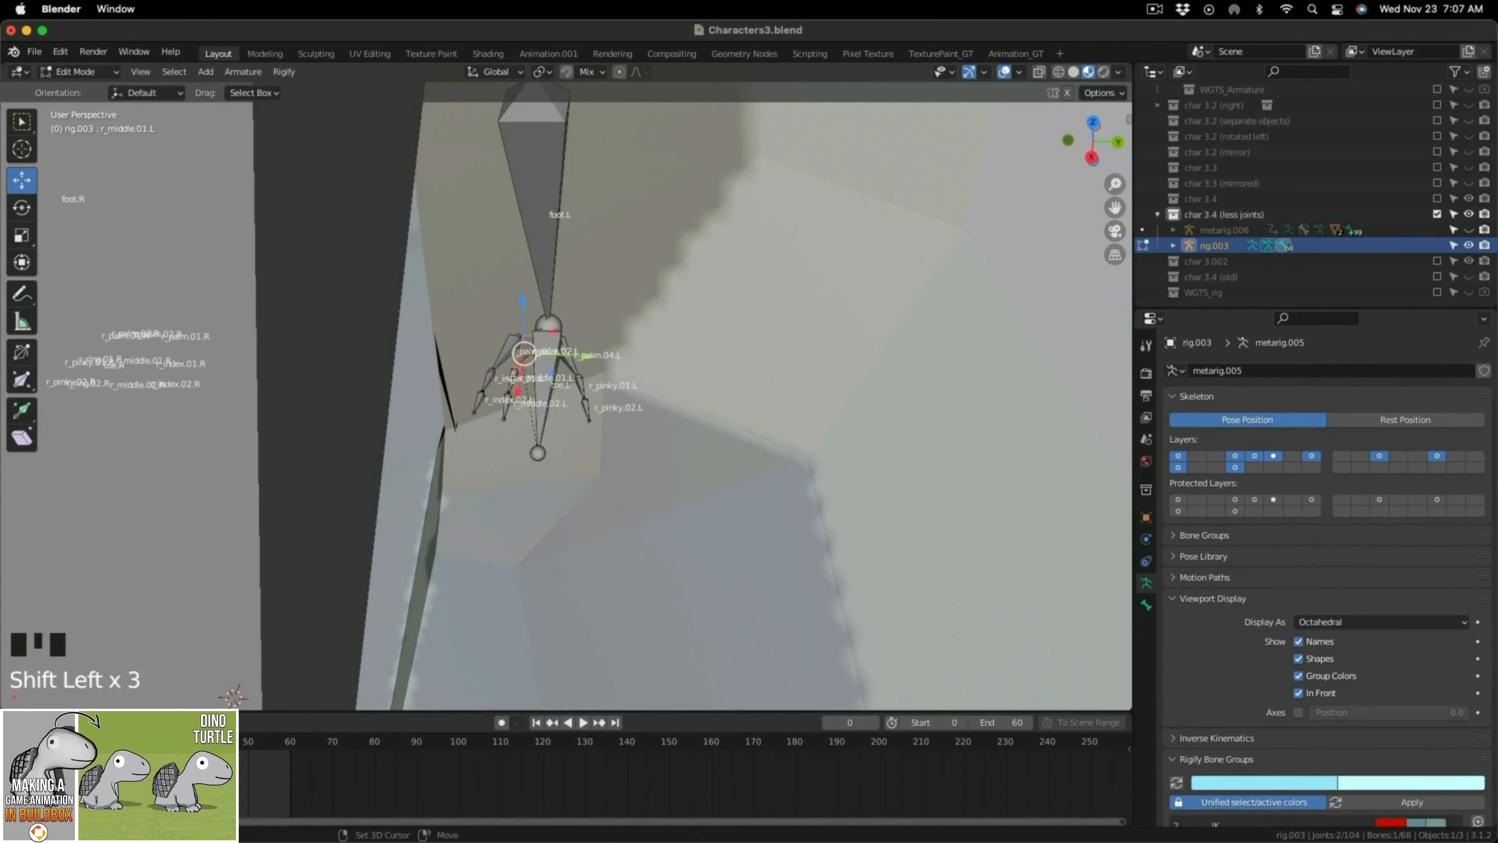
middle_drag(566, 413, 649, 383)
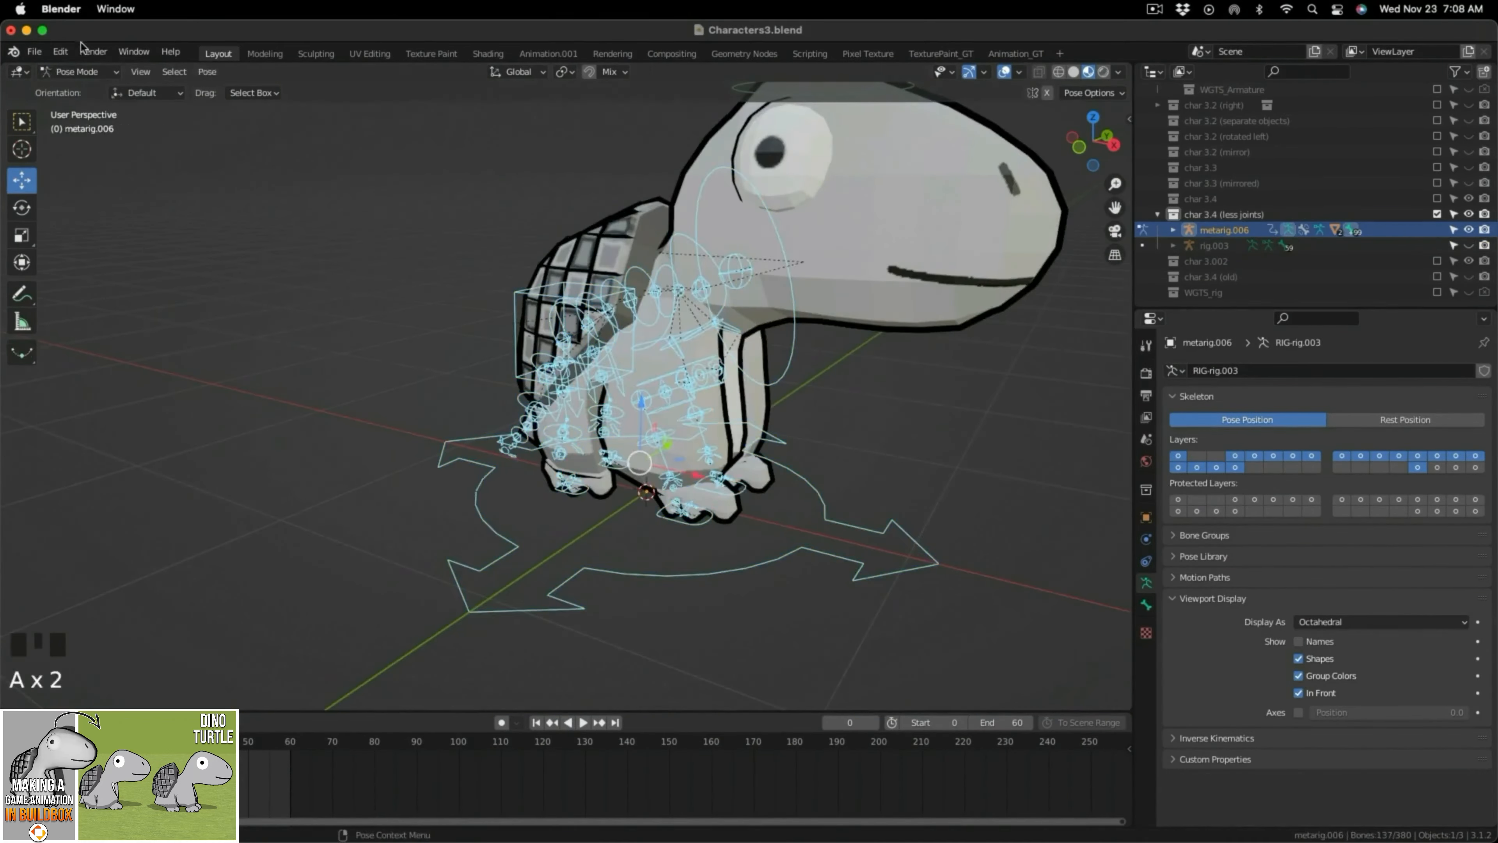
key(ctrl+Up)
click(714, 424)
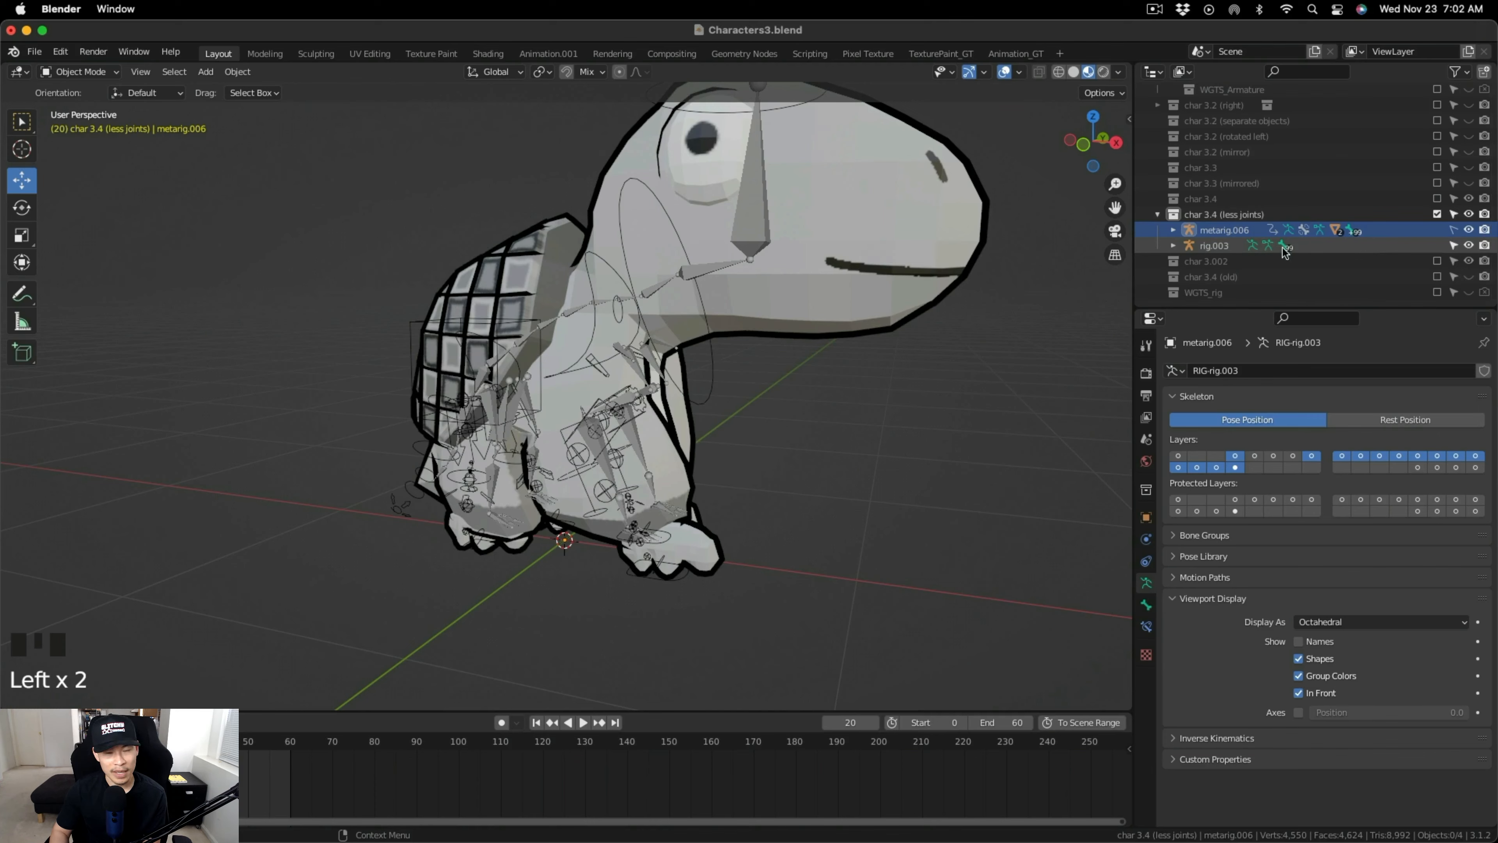
Move the rig.003 armature about -0.065 m along Y so it is centred inside the turtle's body.
click(1356, 245)
middle_drag(690, 490, 611, 456)
middle_drag(698, 341, 642, 478)
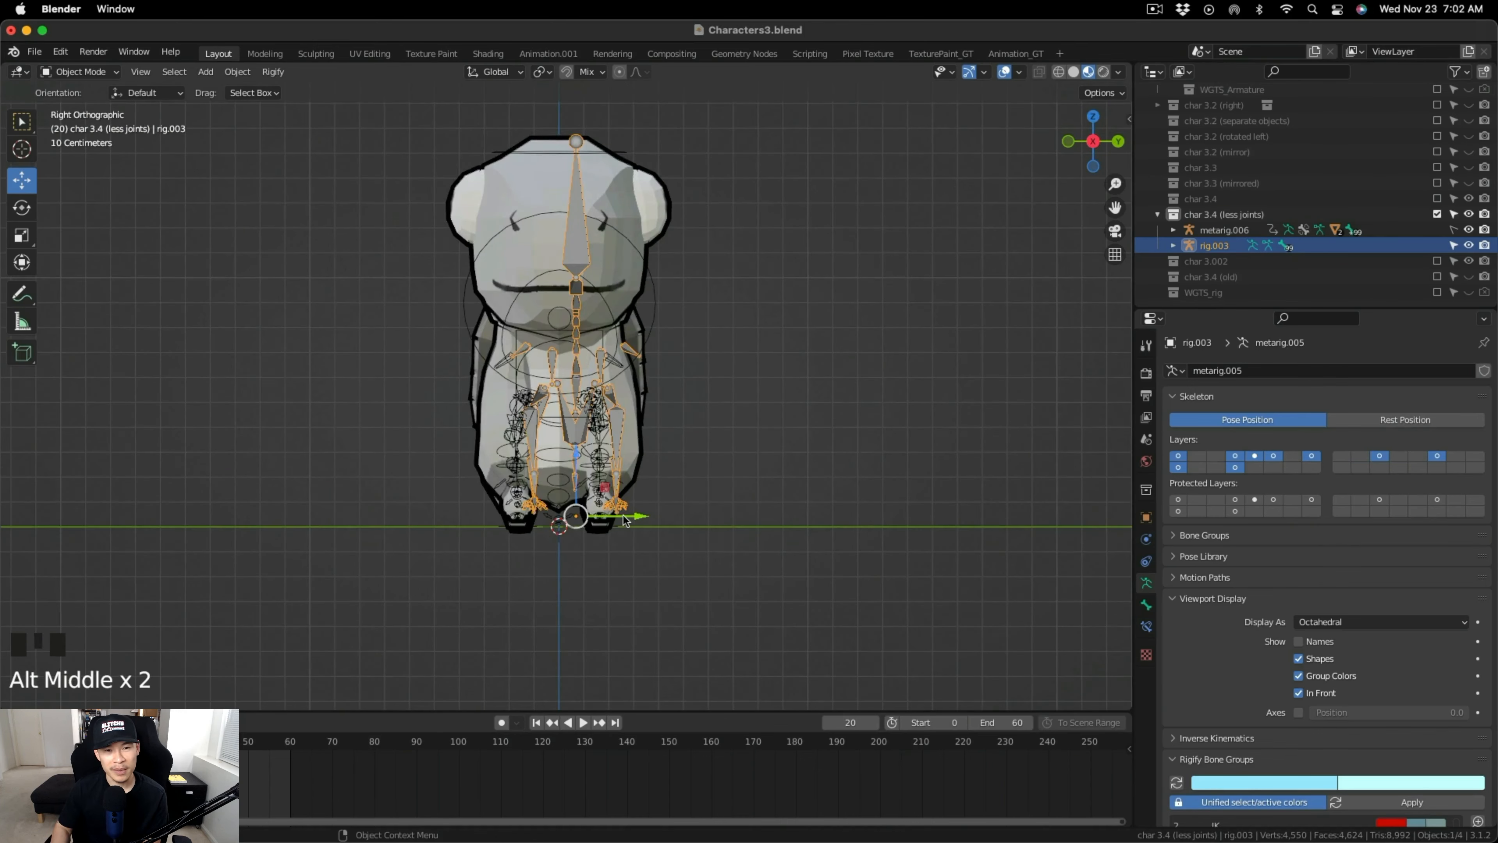
scroll(626, 521, up, 2)
drag(619, 519, 583, 523)
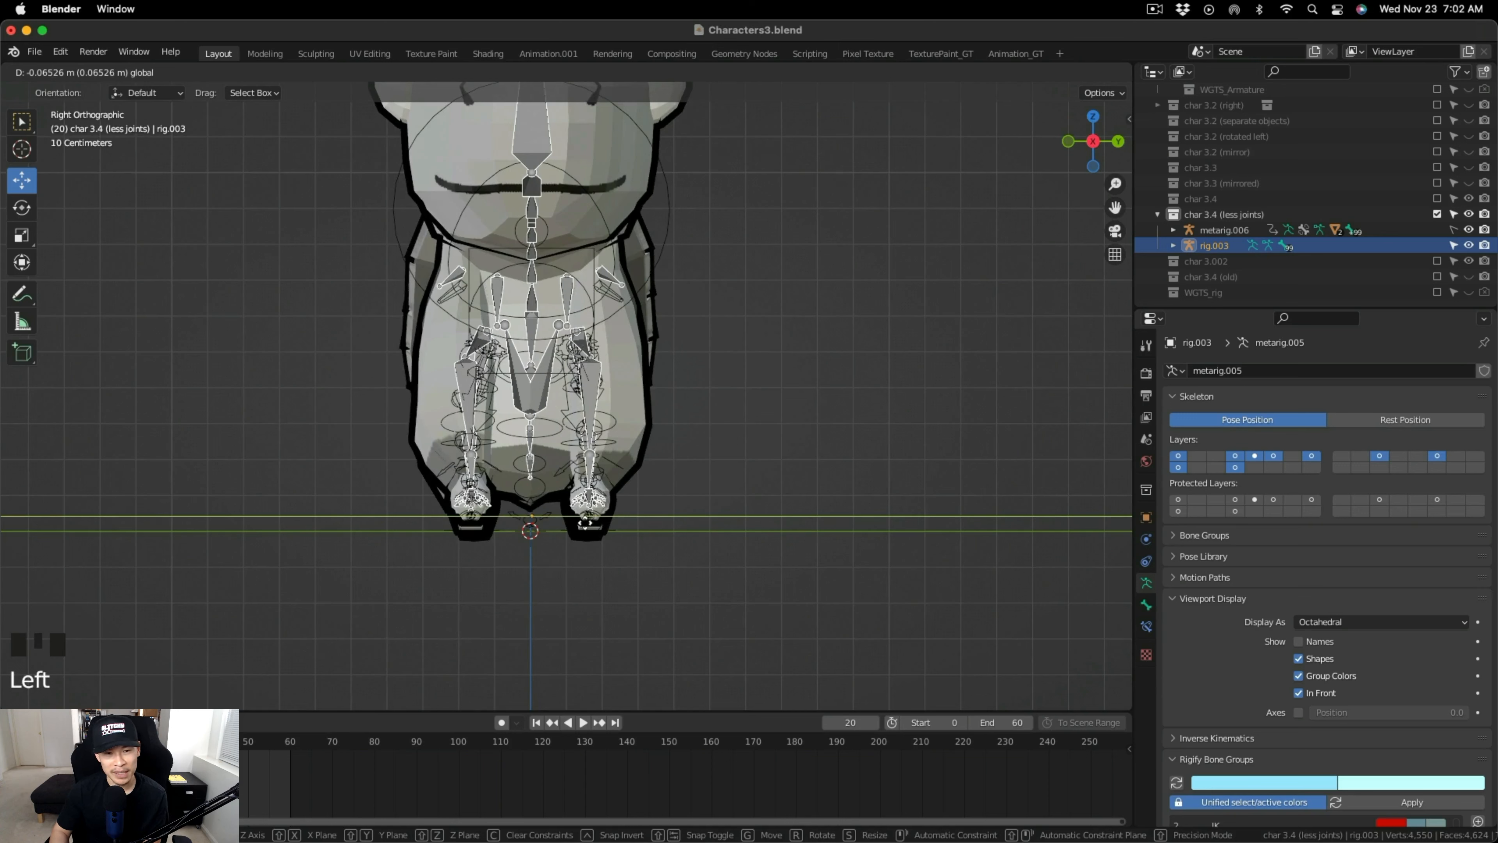
drag(584, 522, 583, 523)
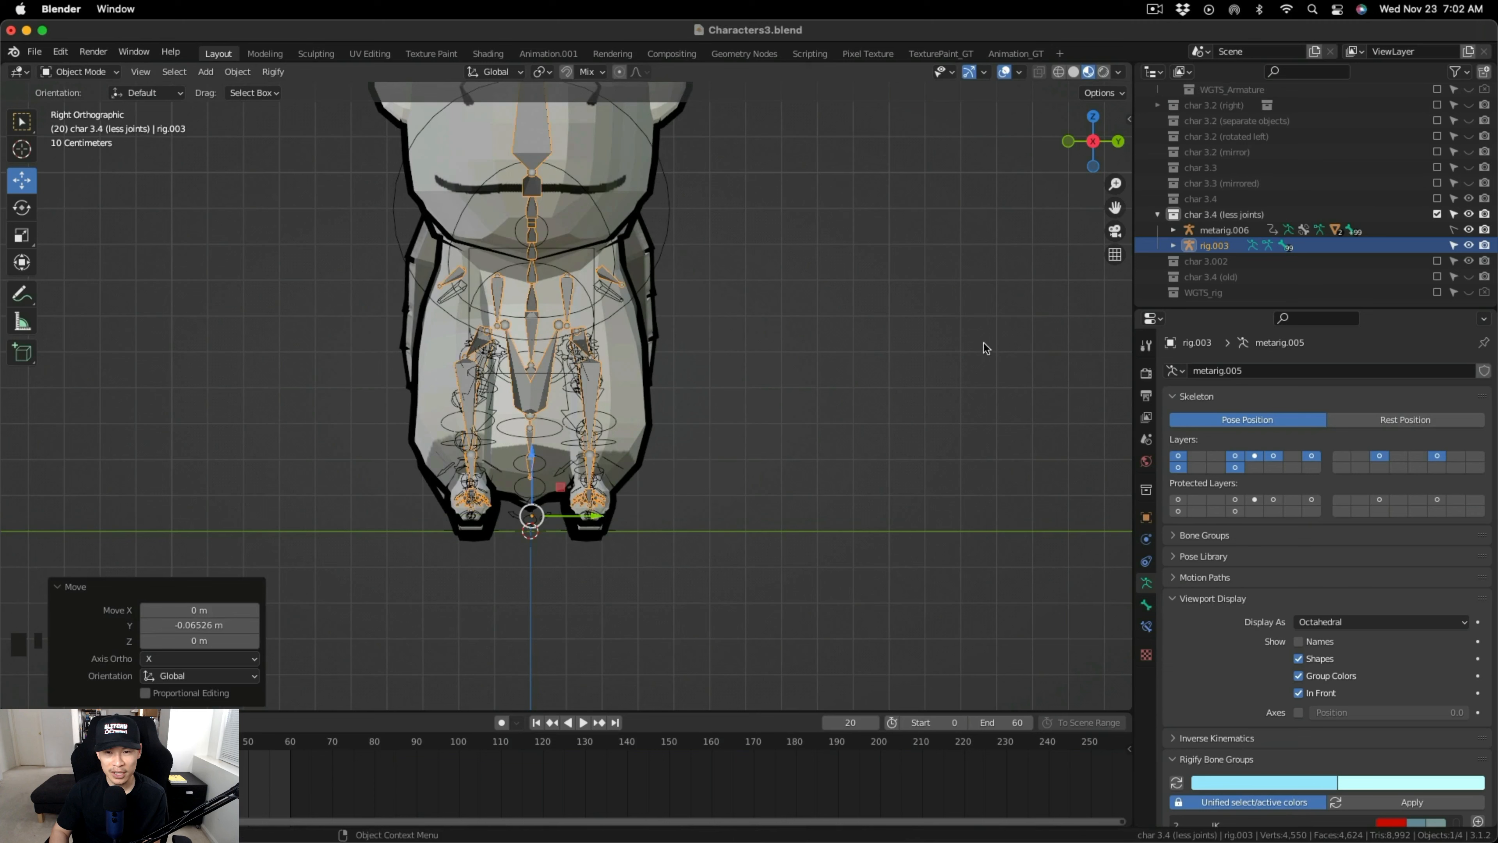
Hide metarig.006 and put the rig.003 armature into Edit Mode.
click(1467, 230)
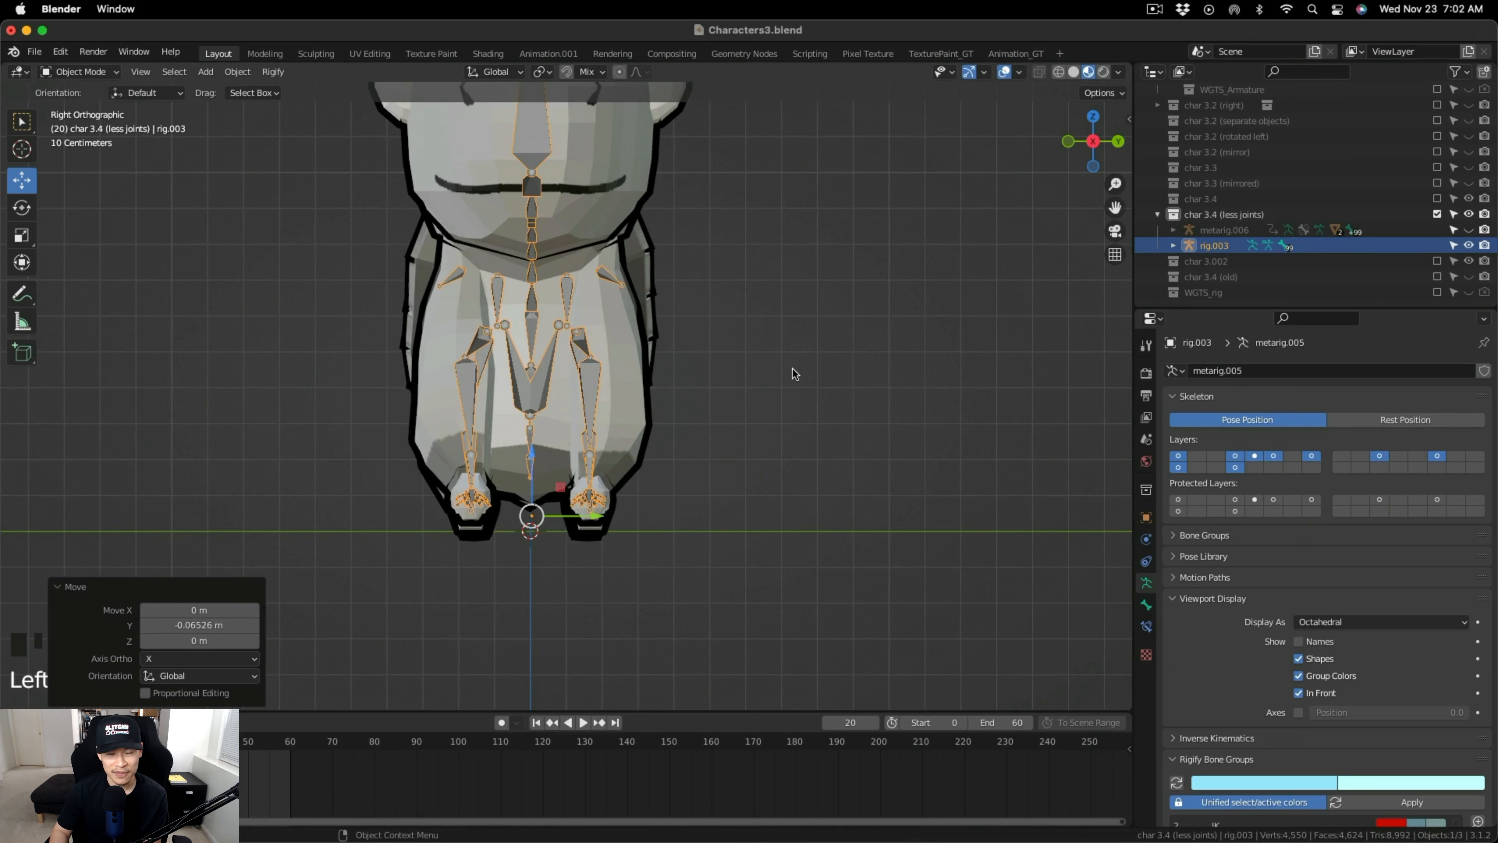
click(87, 78)
click(91, 104)
scroll(541, 399, up, 2)
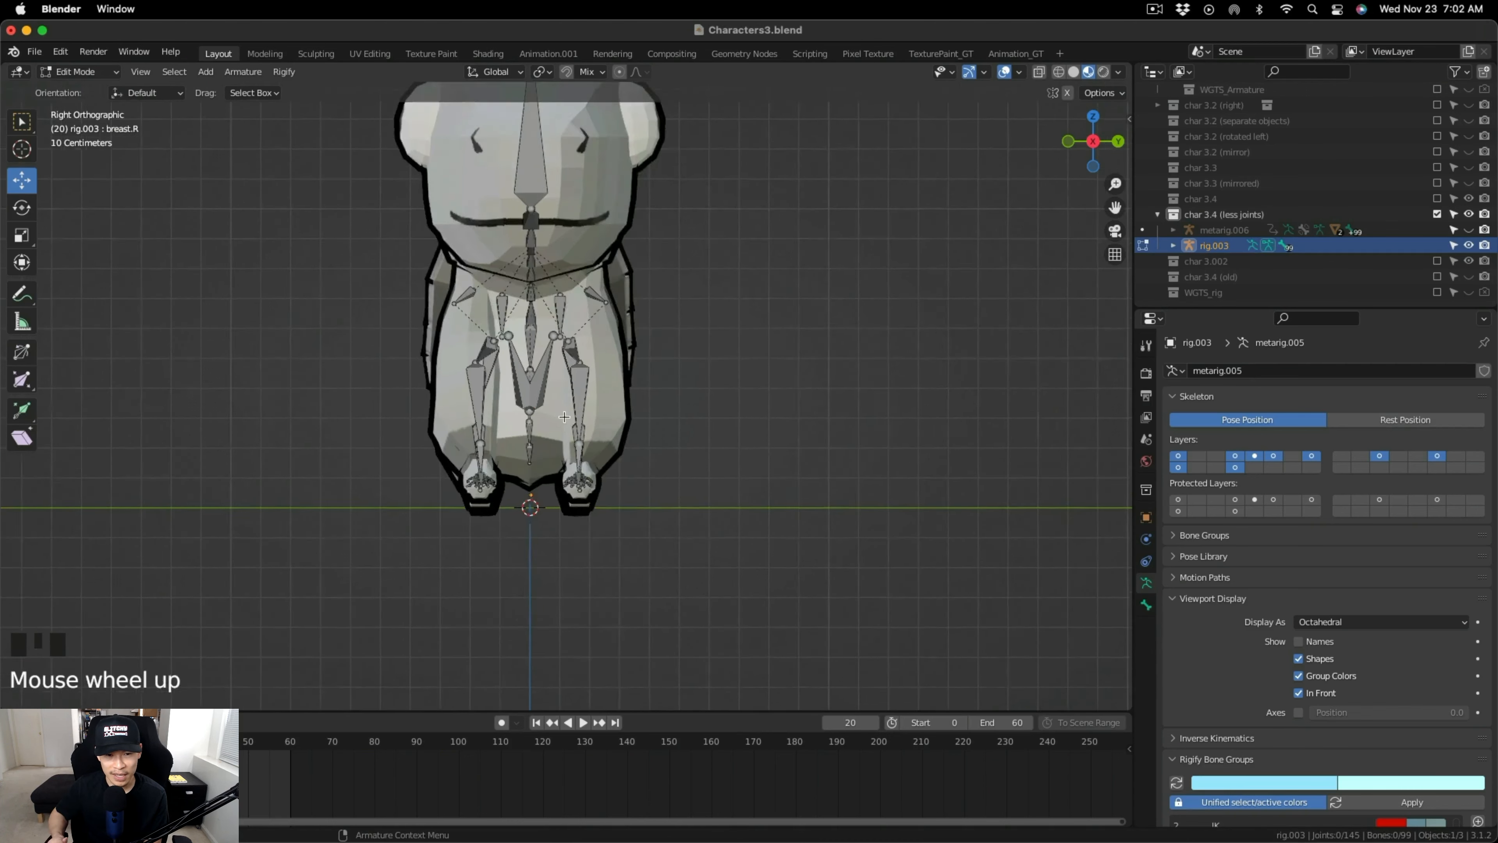
Display the bone names of rig.003 in the viewport and inspect the toe bones of the front feet.
middle_drag(541, 399, 696, 513)
click(1299, 641)
scroll(519, 531, up, 3)
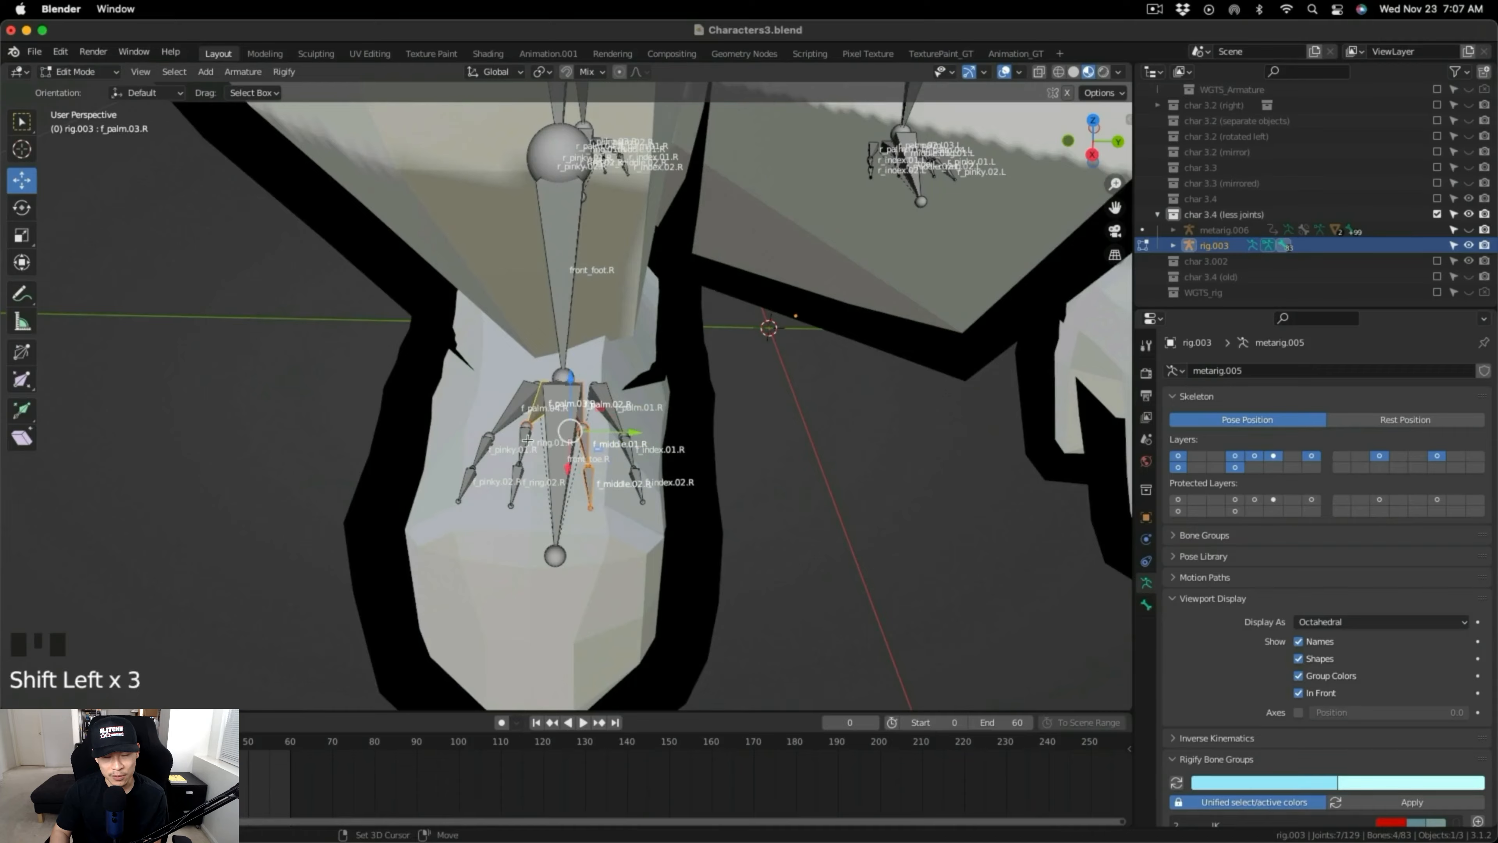
scroll(710, 465, down, 2)
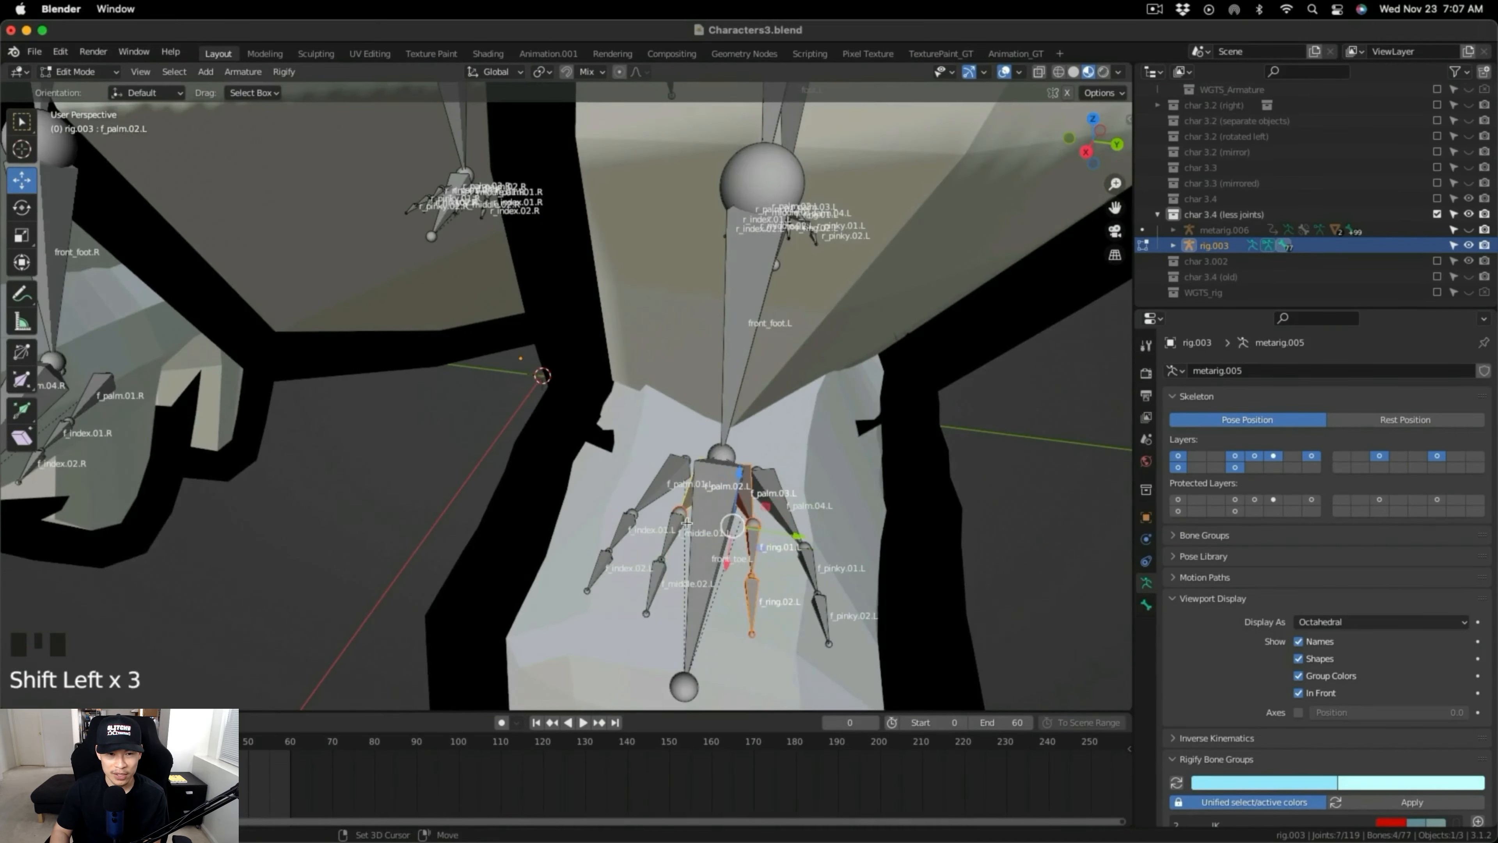
Delete the middle and ring toe bones, with their palm bones, from the left front and left rear feet of rig.003.
key(x)
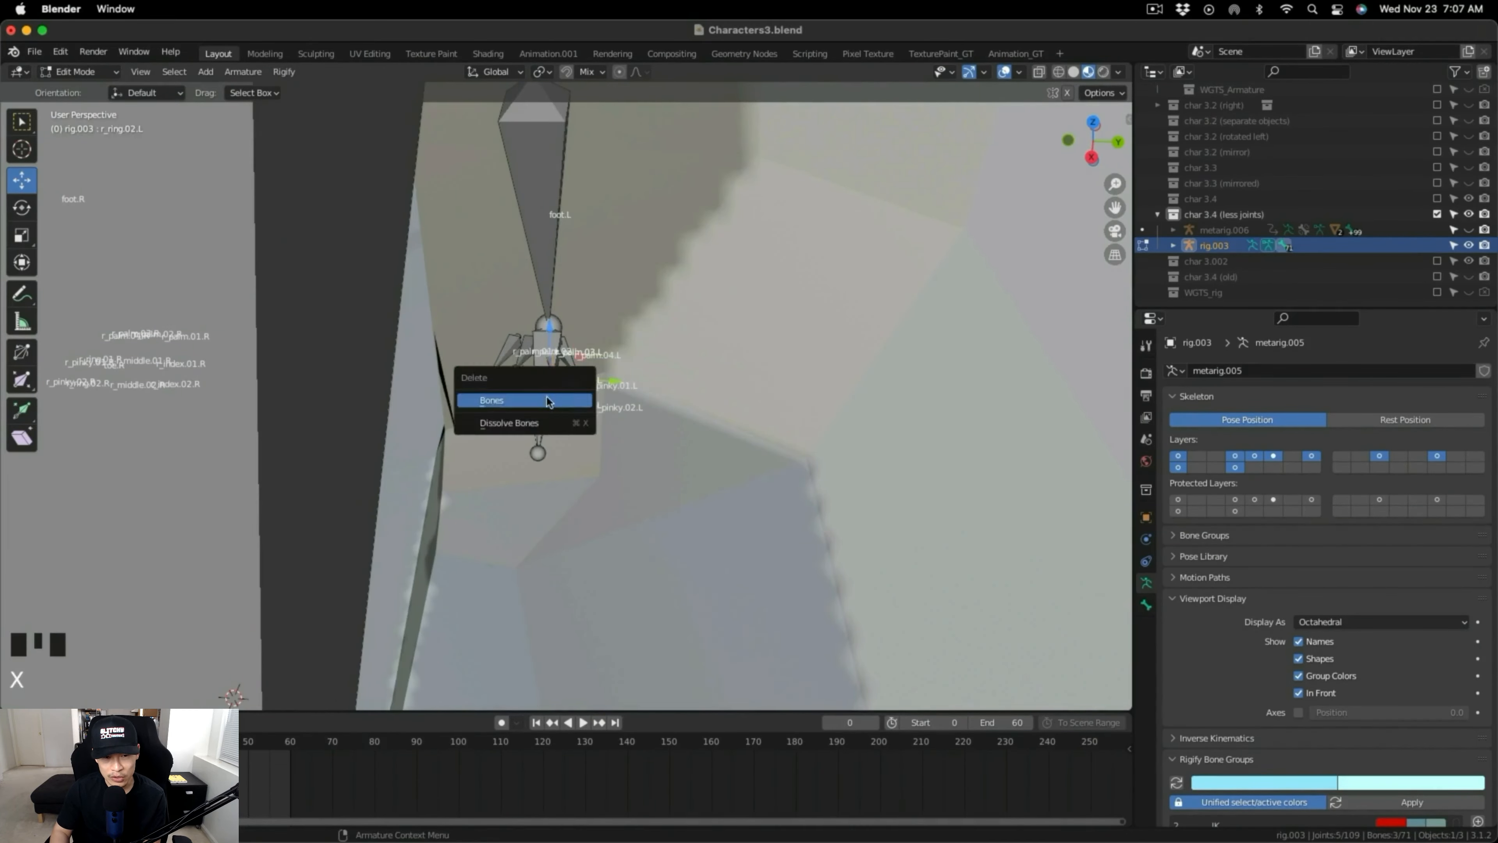
click(530, 394)
shift+click(513, 379)
shift+click(513, 380)
shift+click(513, 380)
shift+scroll(684, 410, down, 2)
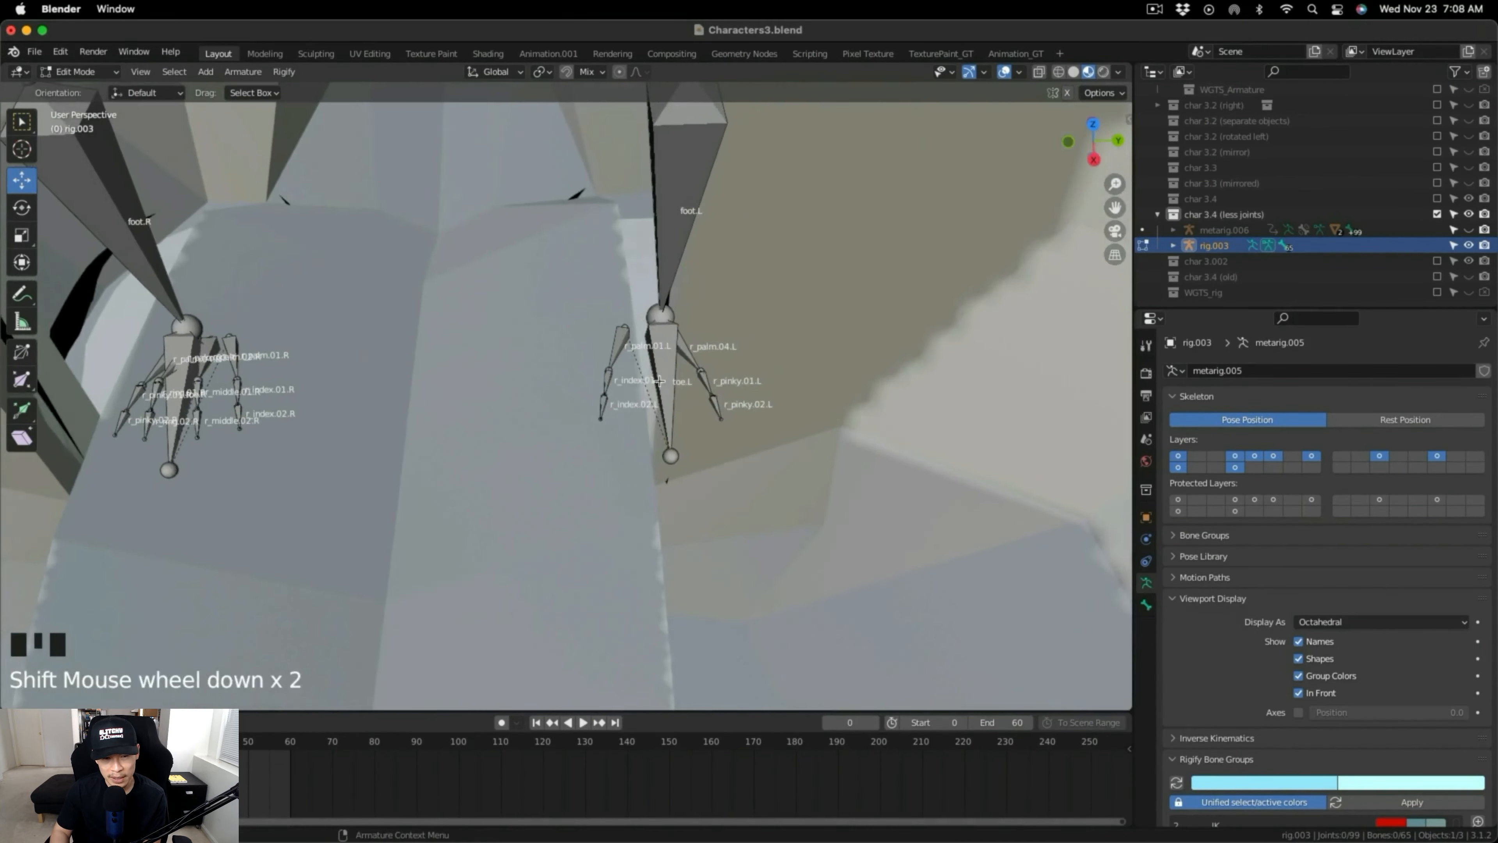
scroll(684, 410, up, 1)
shift+middle_drag(684, 410, 490, 398)
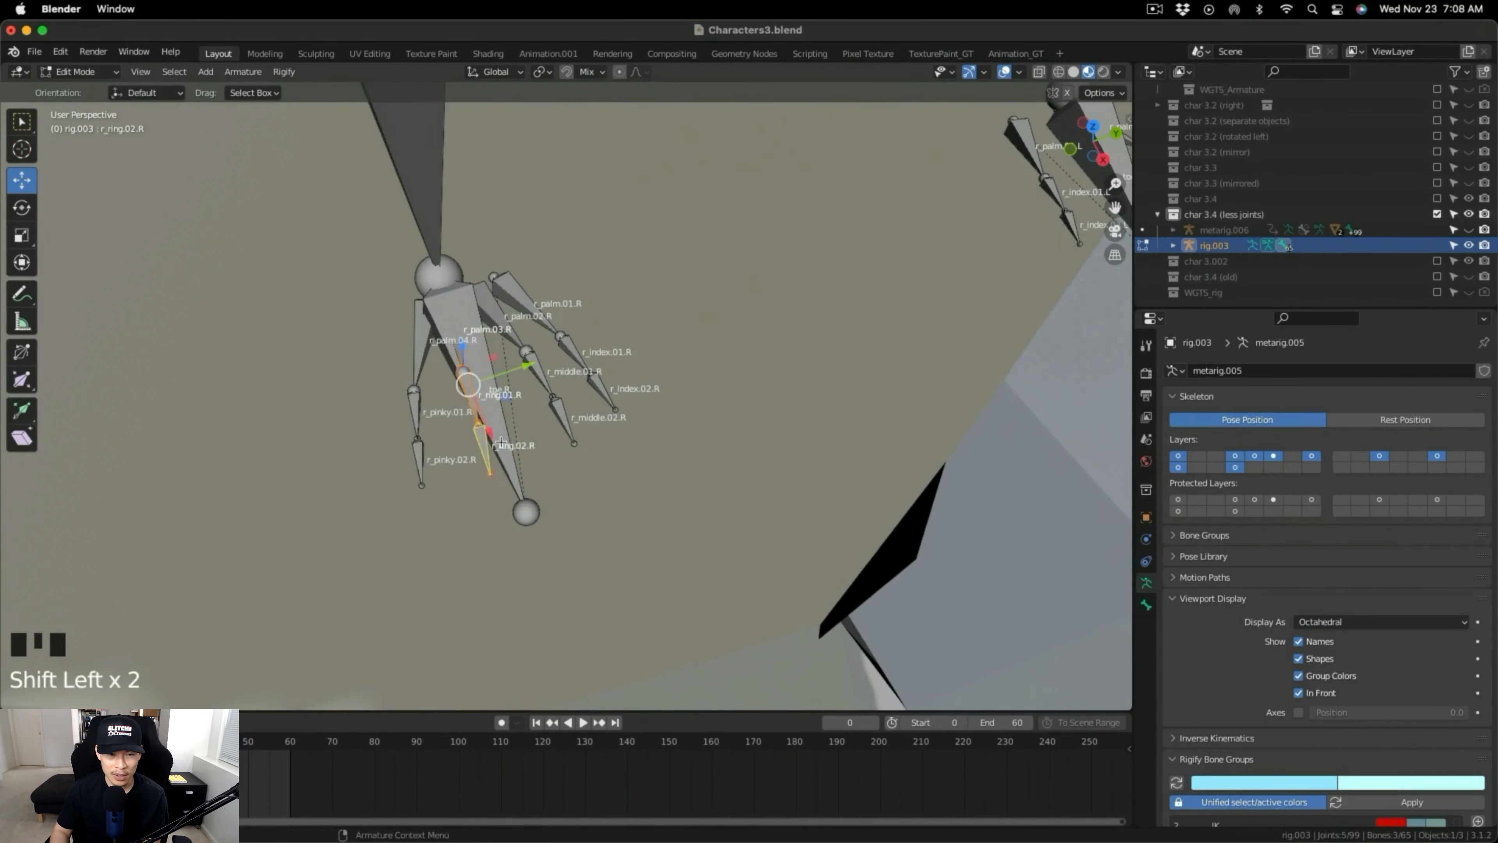
key(a)
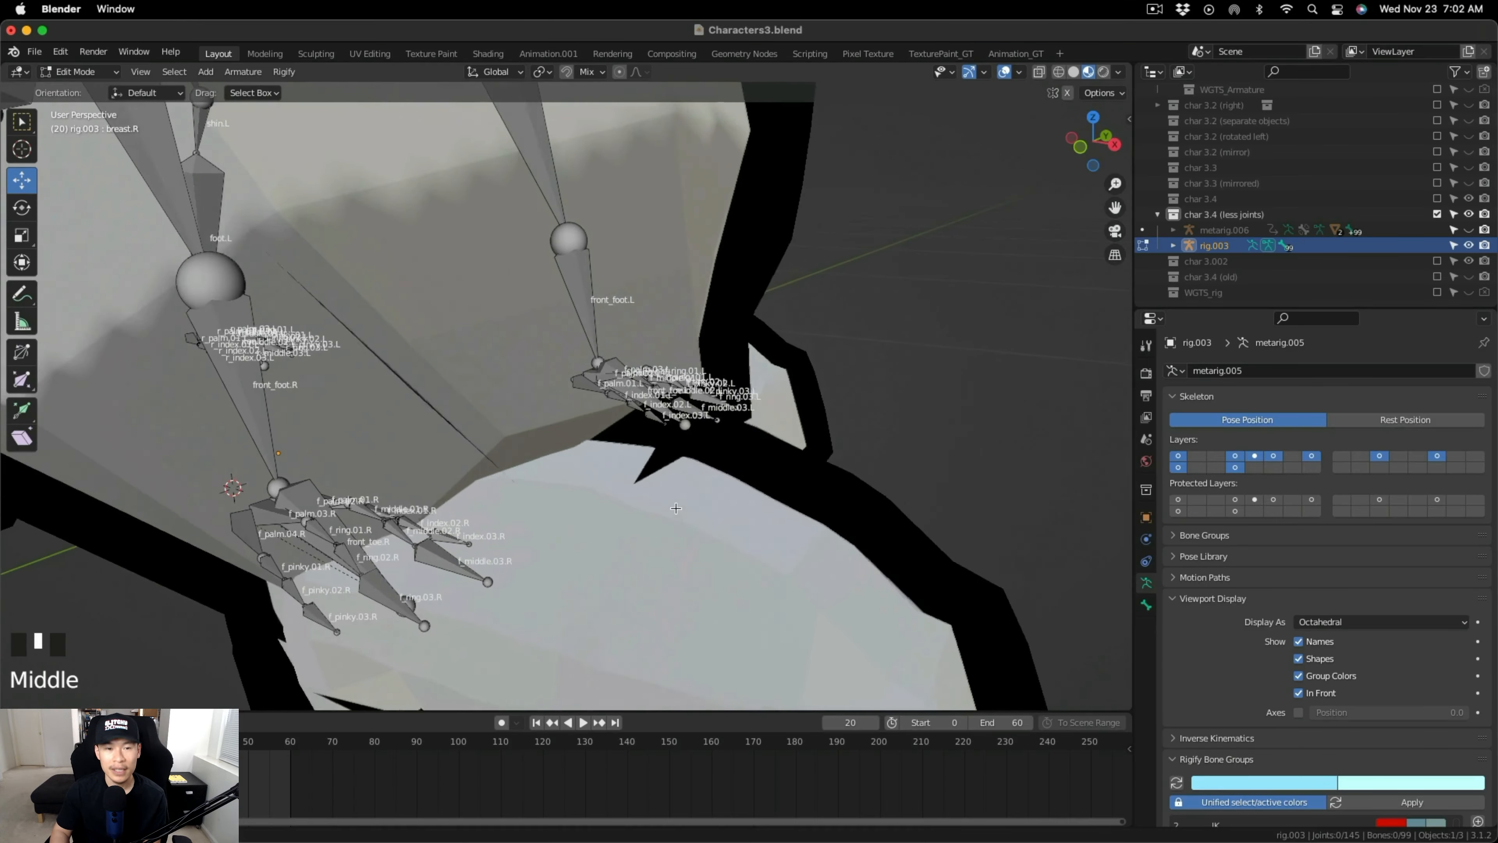
Try to move the right front foot's palm and toe bones about 0.11 m along X into the foot mesh.
middle_drag(676, 508, 596, 496)
shift+middle_drag(595, 496, 590, 466)
mouse_move(590, 466)
shift+middle_down()
mouse_move(631, 435)
mouse_move(613, 456)
mouse_move(584, 445)
shift+middle_up()
scroll(632, 435, down, 2)
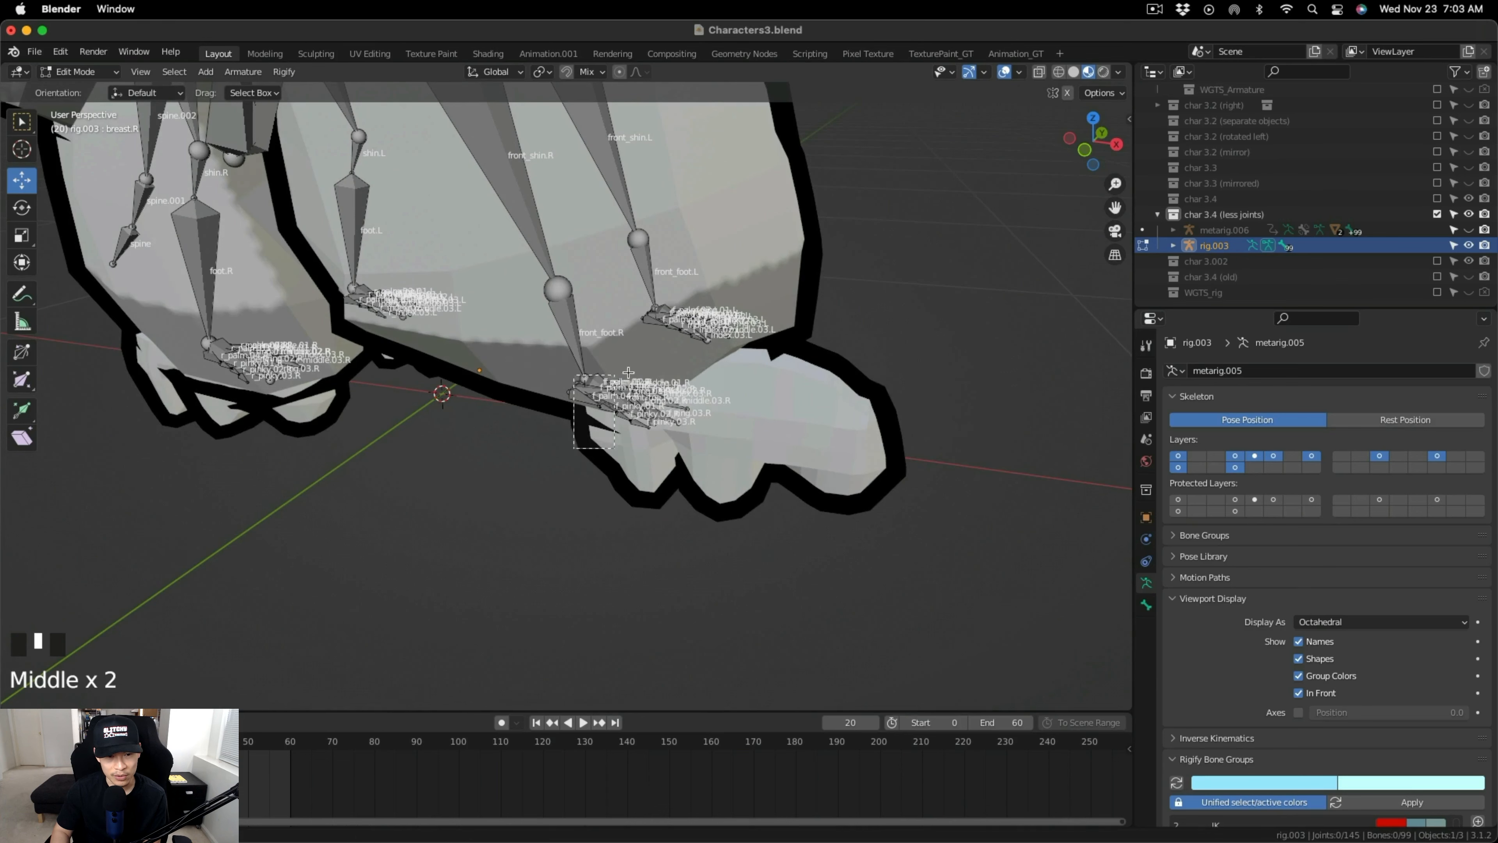
drag(696, 368, 697, 370)
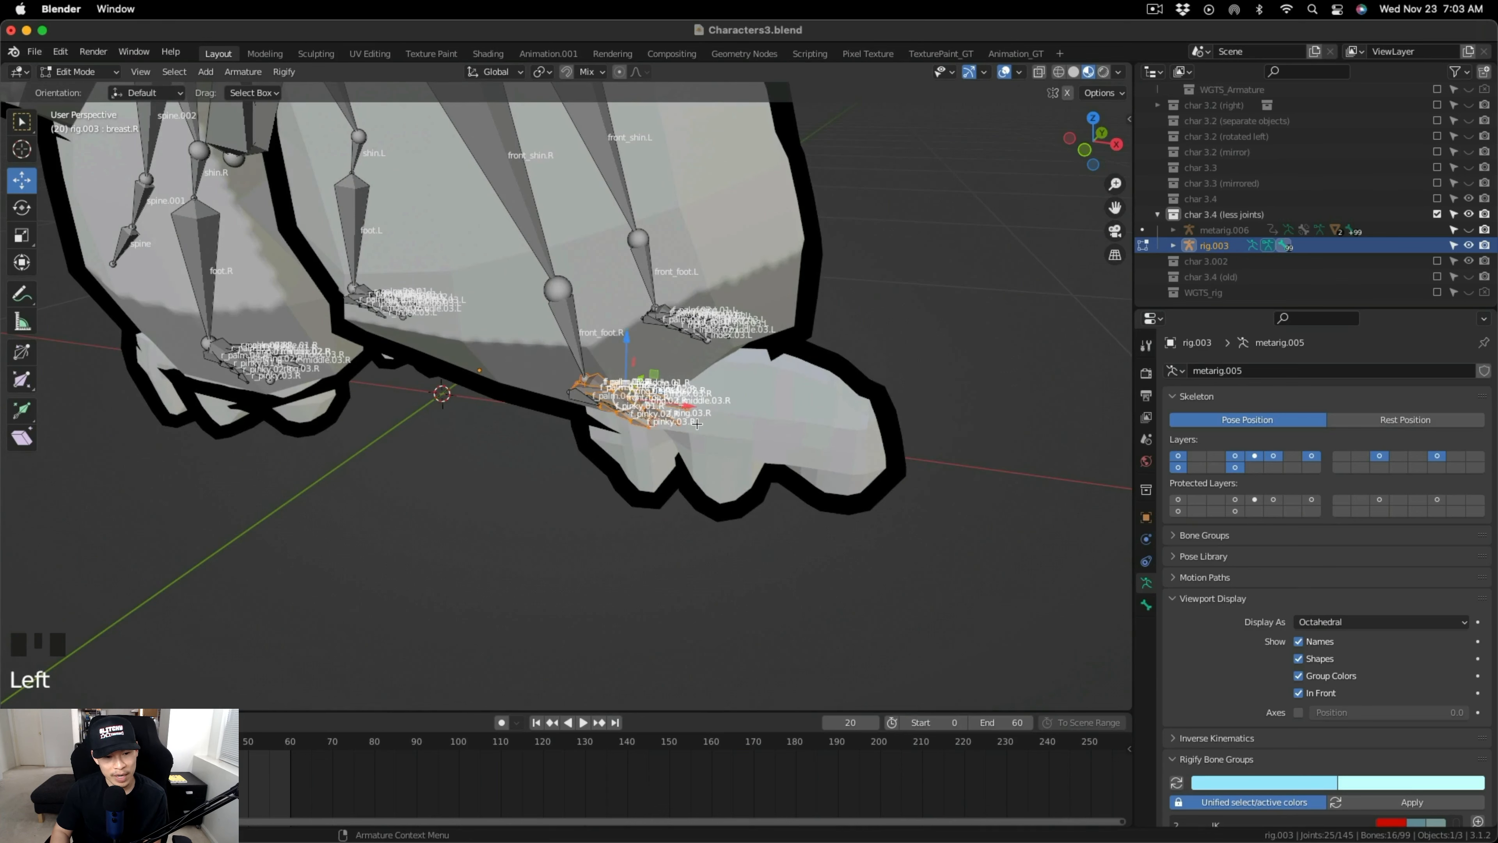
shift+click(612, 378)
middle_drag(612, 379, 684, 440)
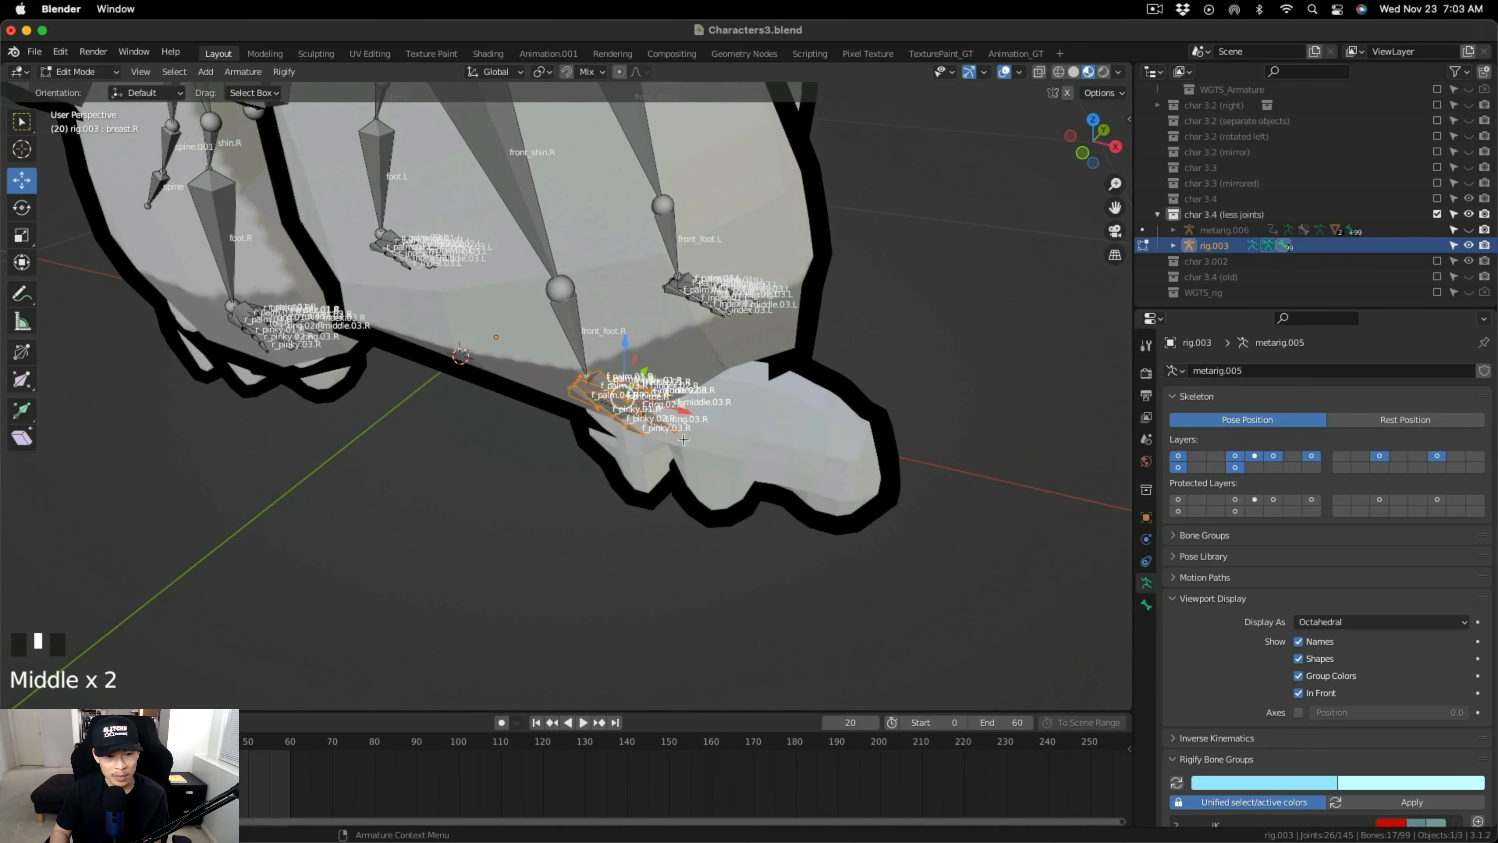
drag(686, 413, 789, 420)
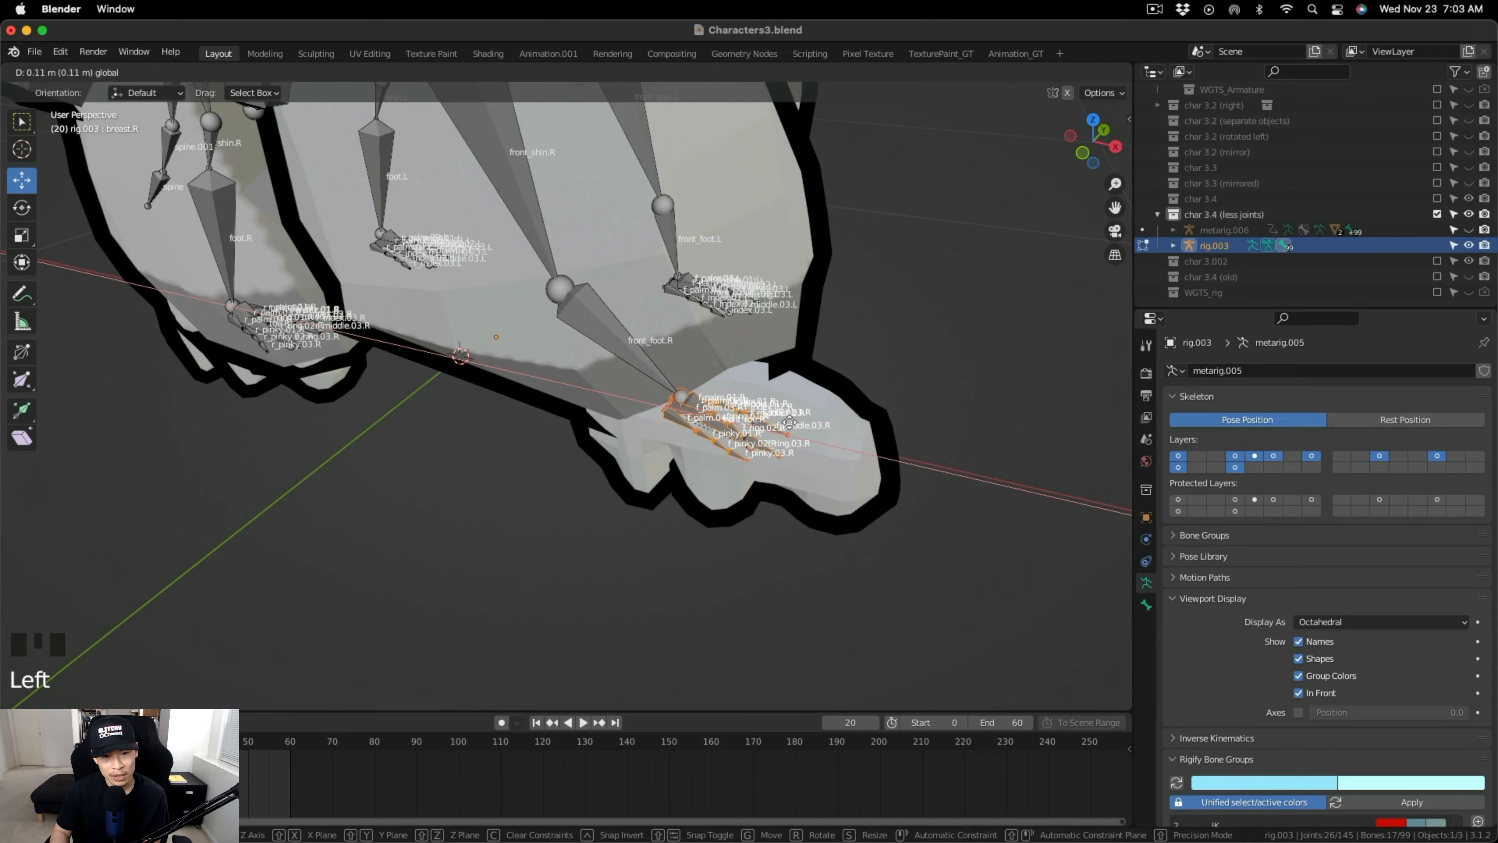
middle_drag(789, 420, 619, 377)
click(649, 389)
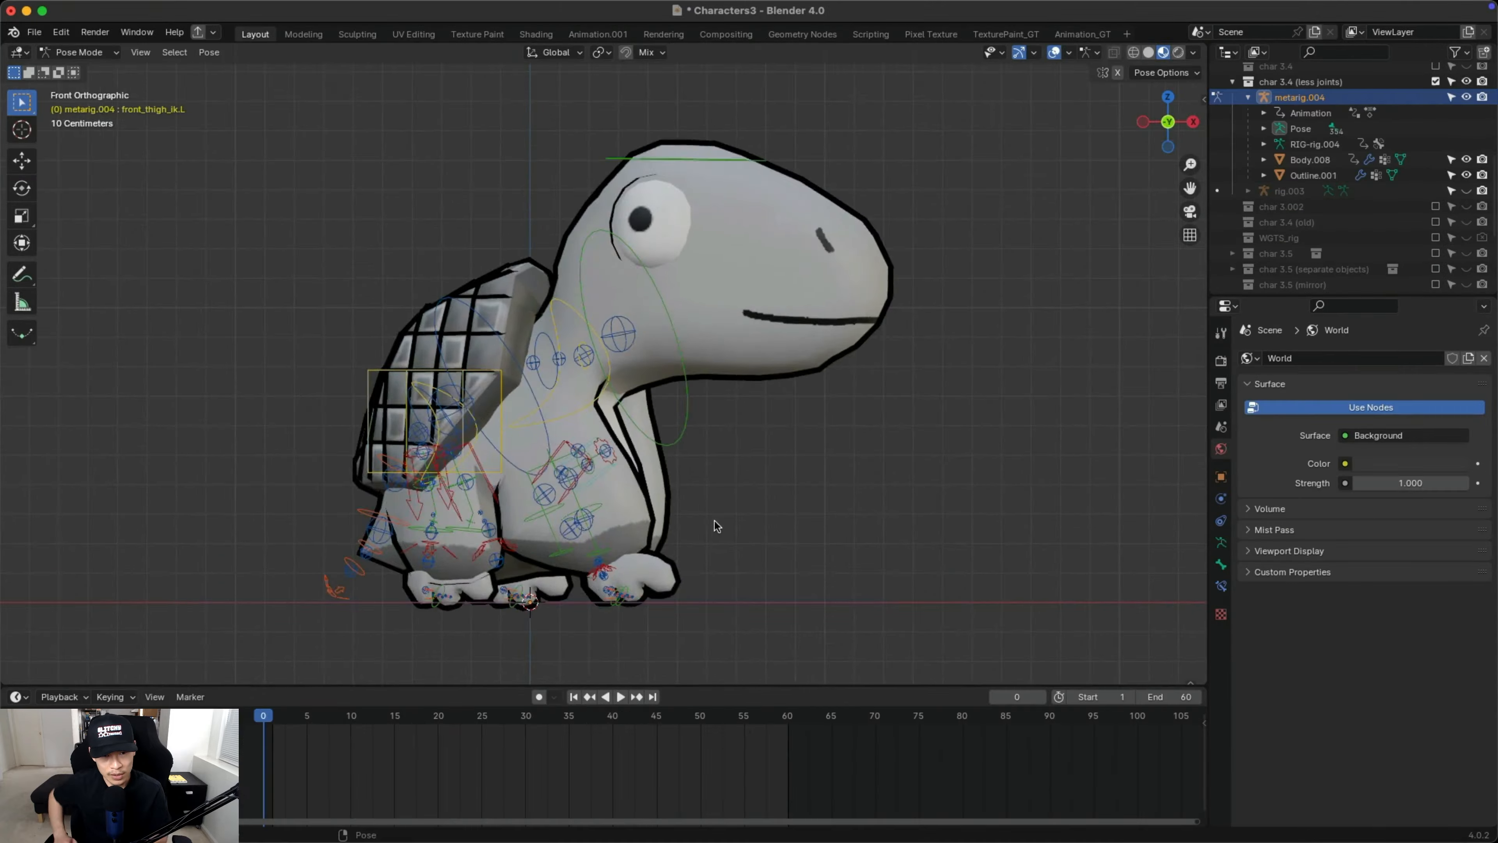
In the Animation_GT workspace, clear the transforms of all metarig.004 pose bones and deselect them.
click(1082, 33)
key(a)
click(706, 52)
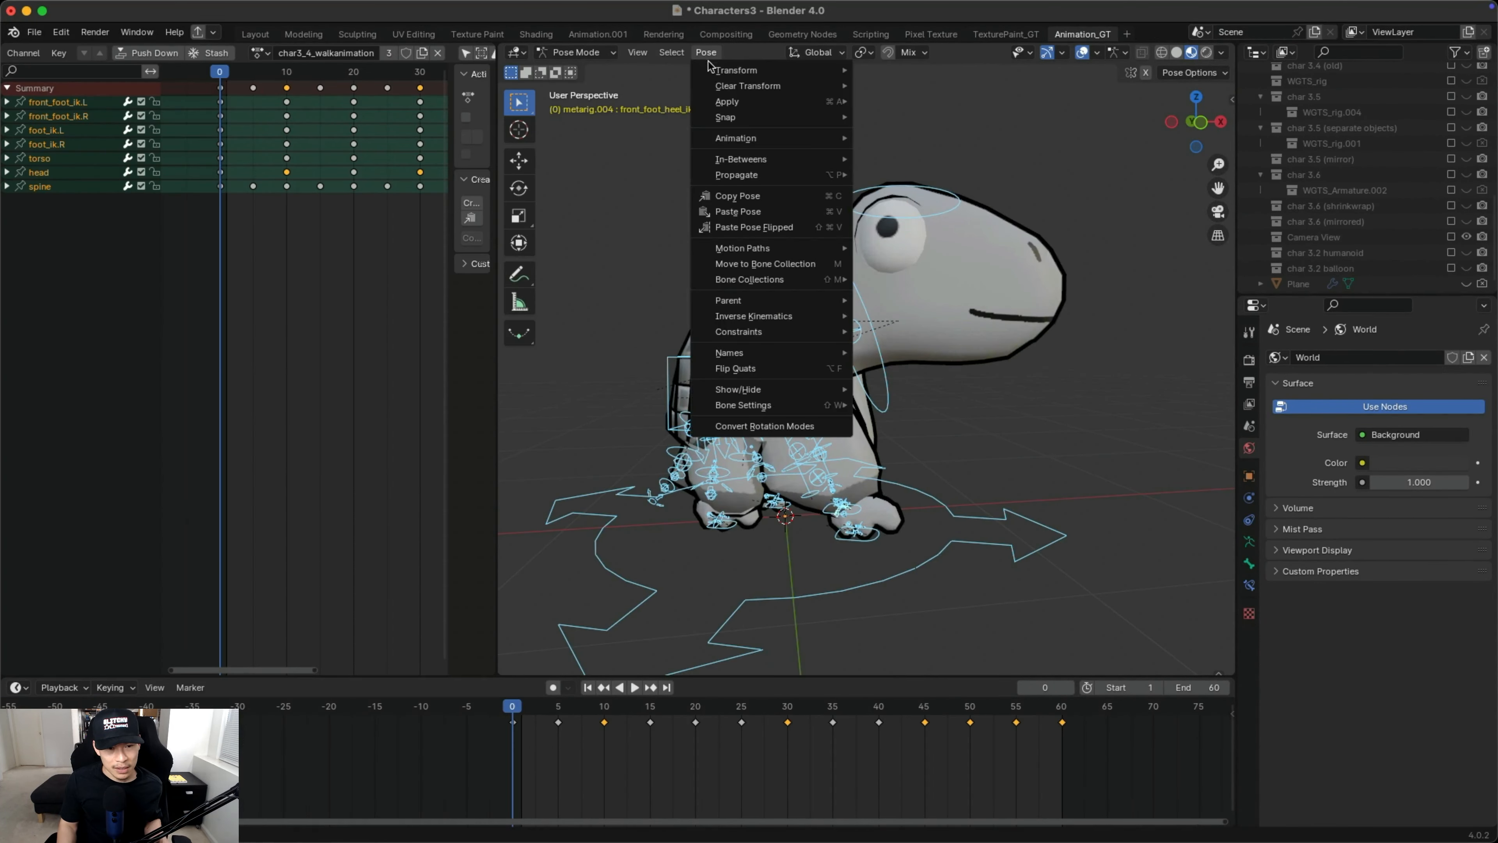
mouse_move(790, 88)
click(884, 85)
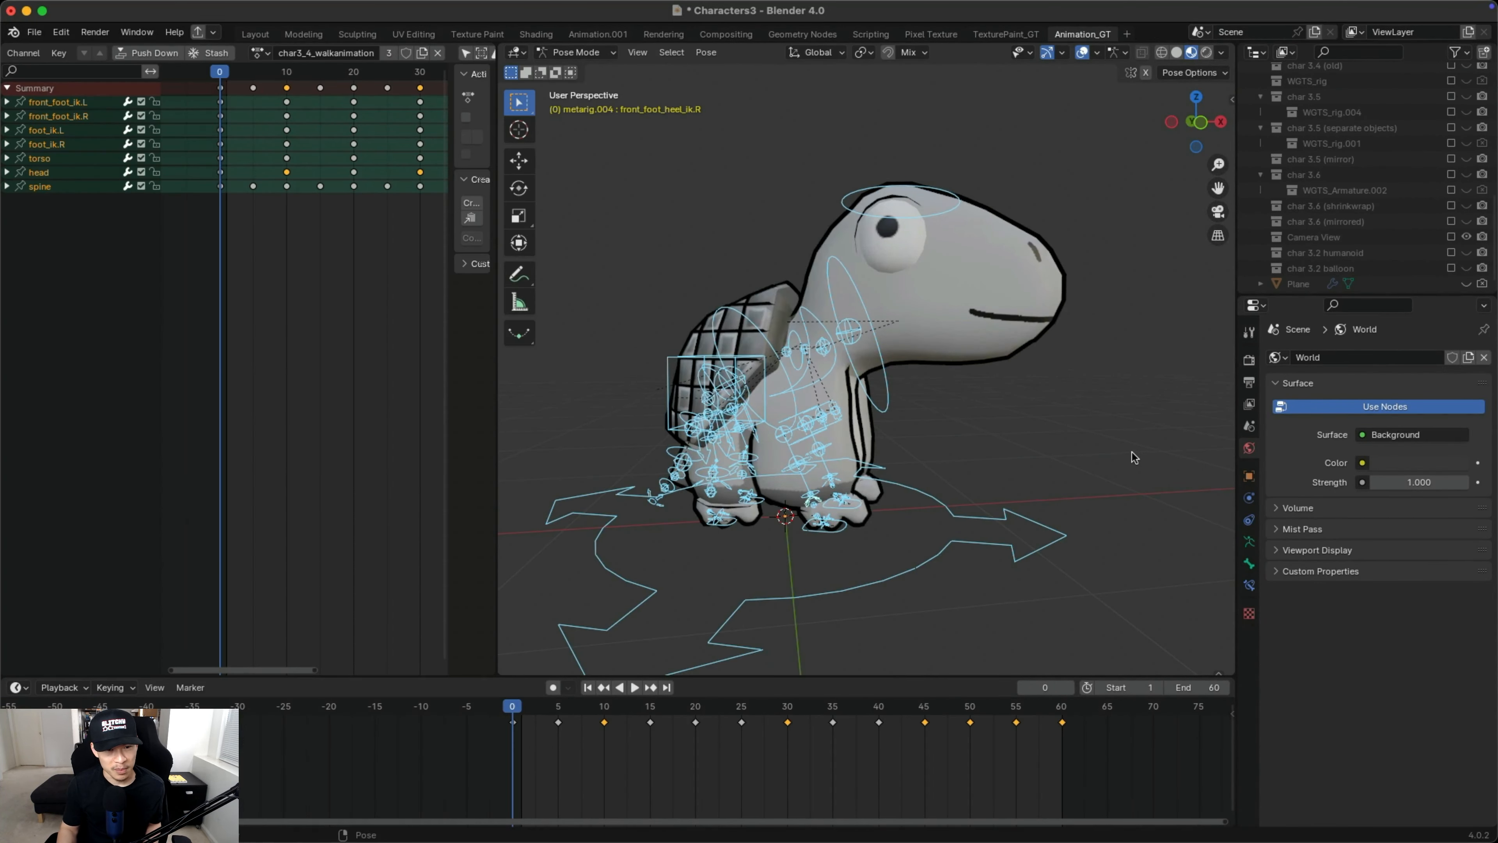
key(alt+a)
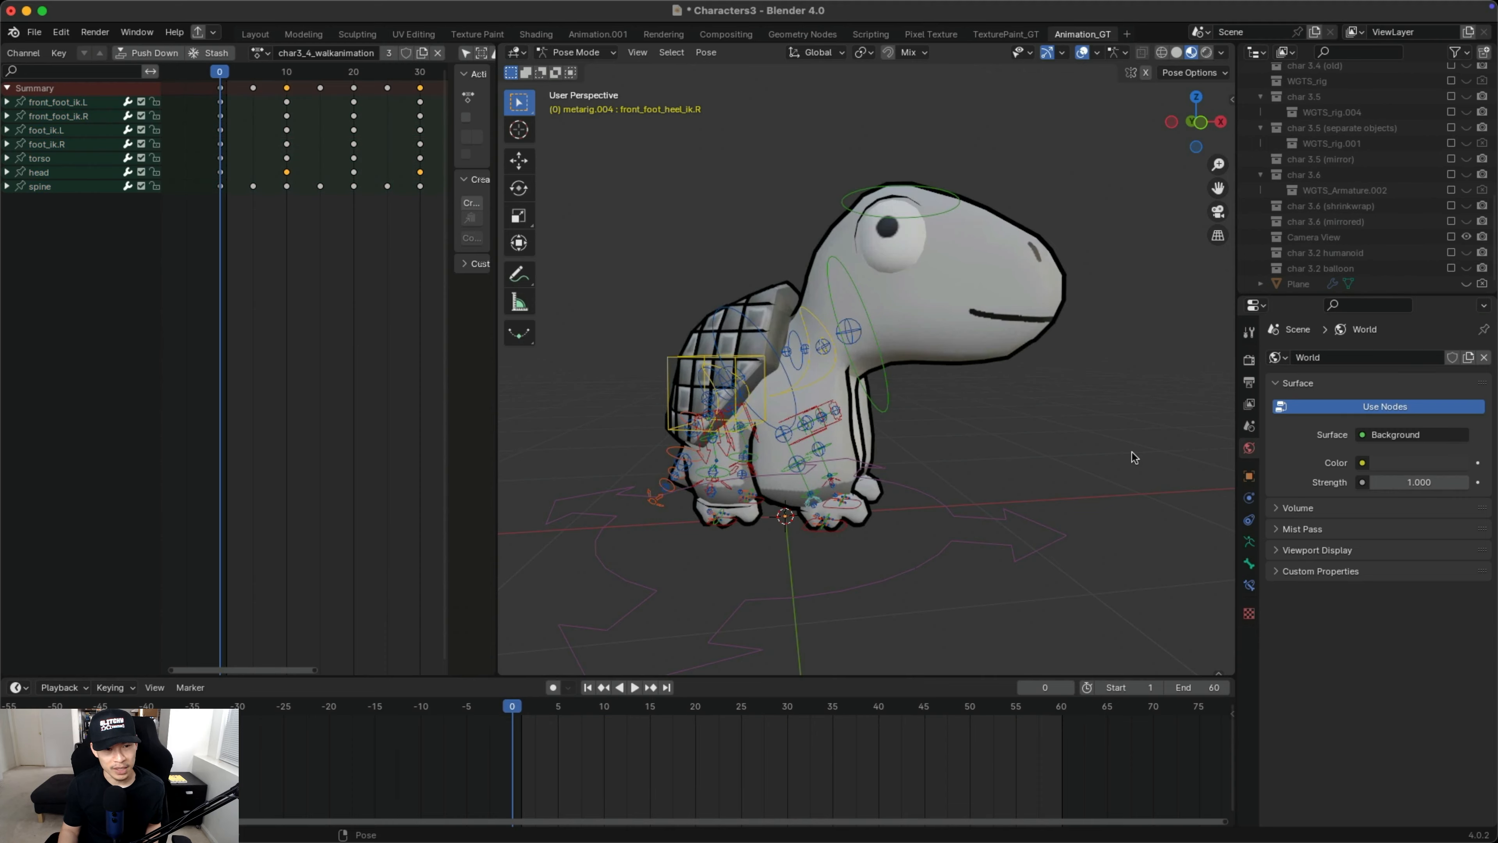
Play the char3_4_walkanimation action, stop it, and return the playhead to frame 0.
click(630, 687)
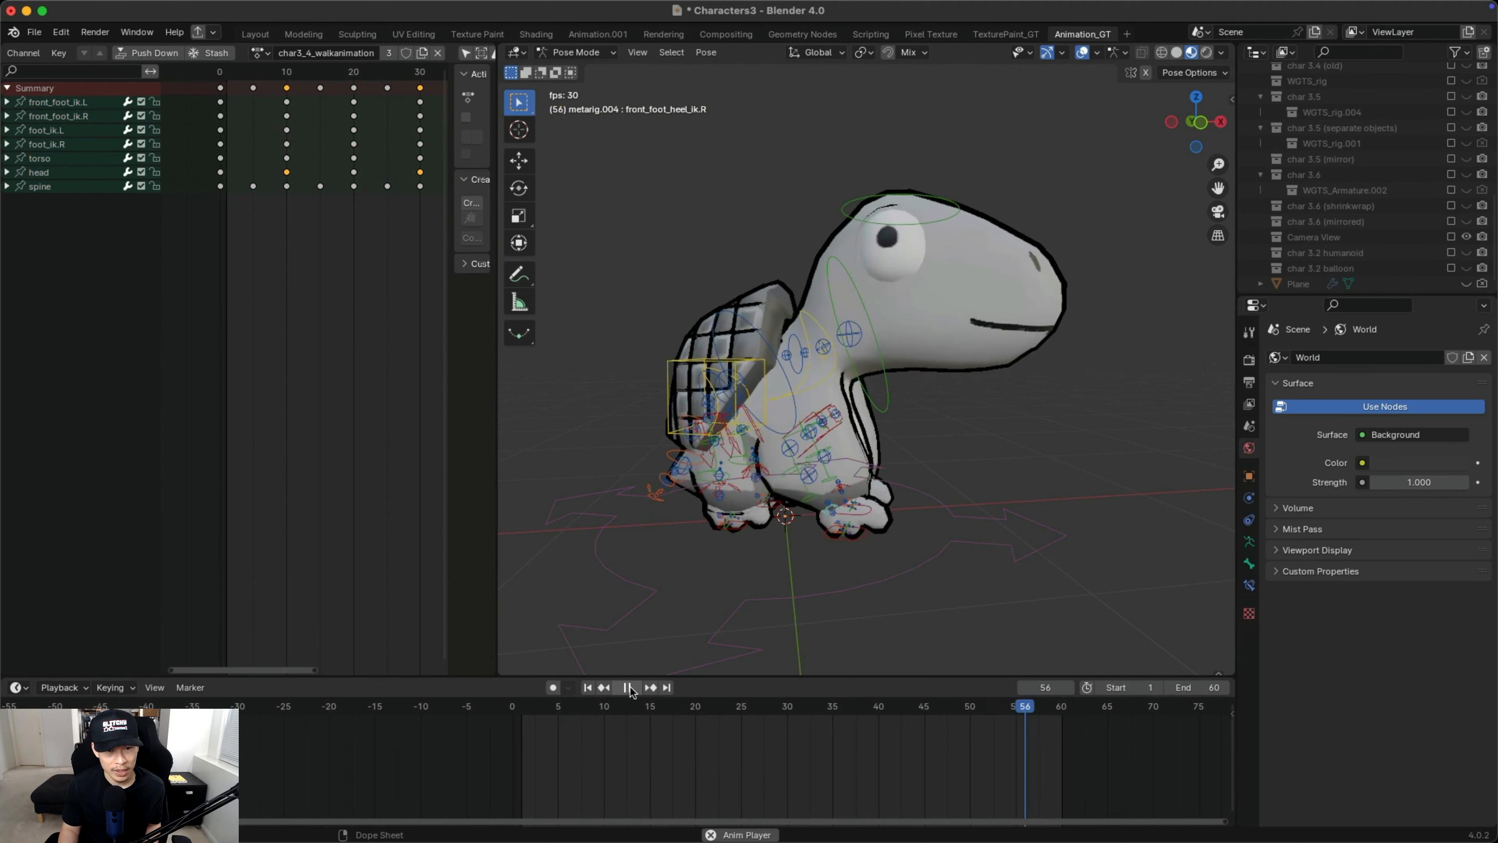
click(630, 688)
drag(747, 709, 512, 718)
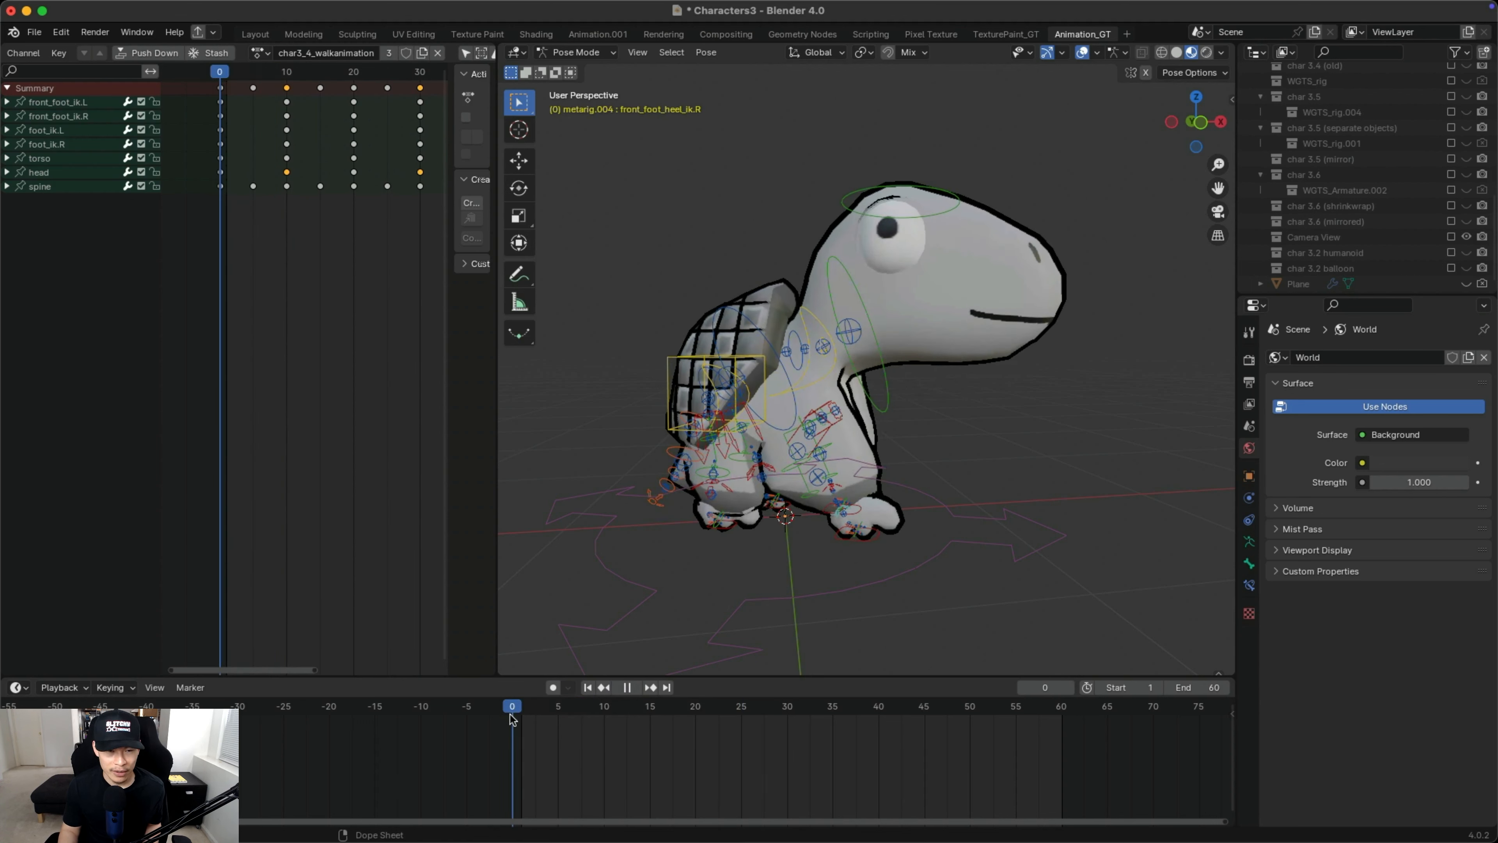
Select the front_foot_ik.R control of metarig.004 at frame 0 and clear its transforms.
click(878, 535)
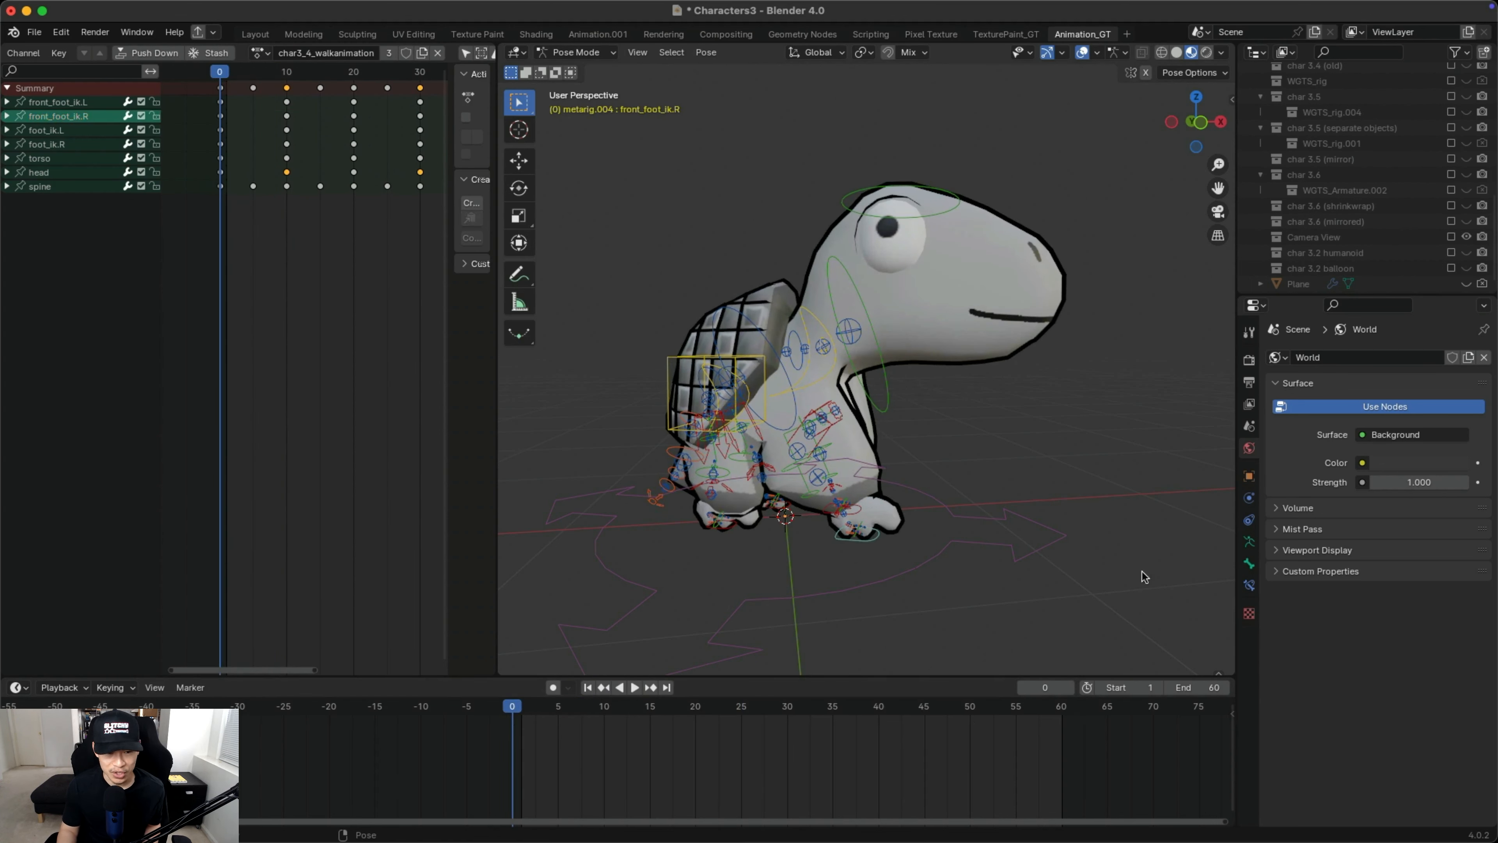
click(707, 53)
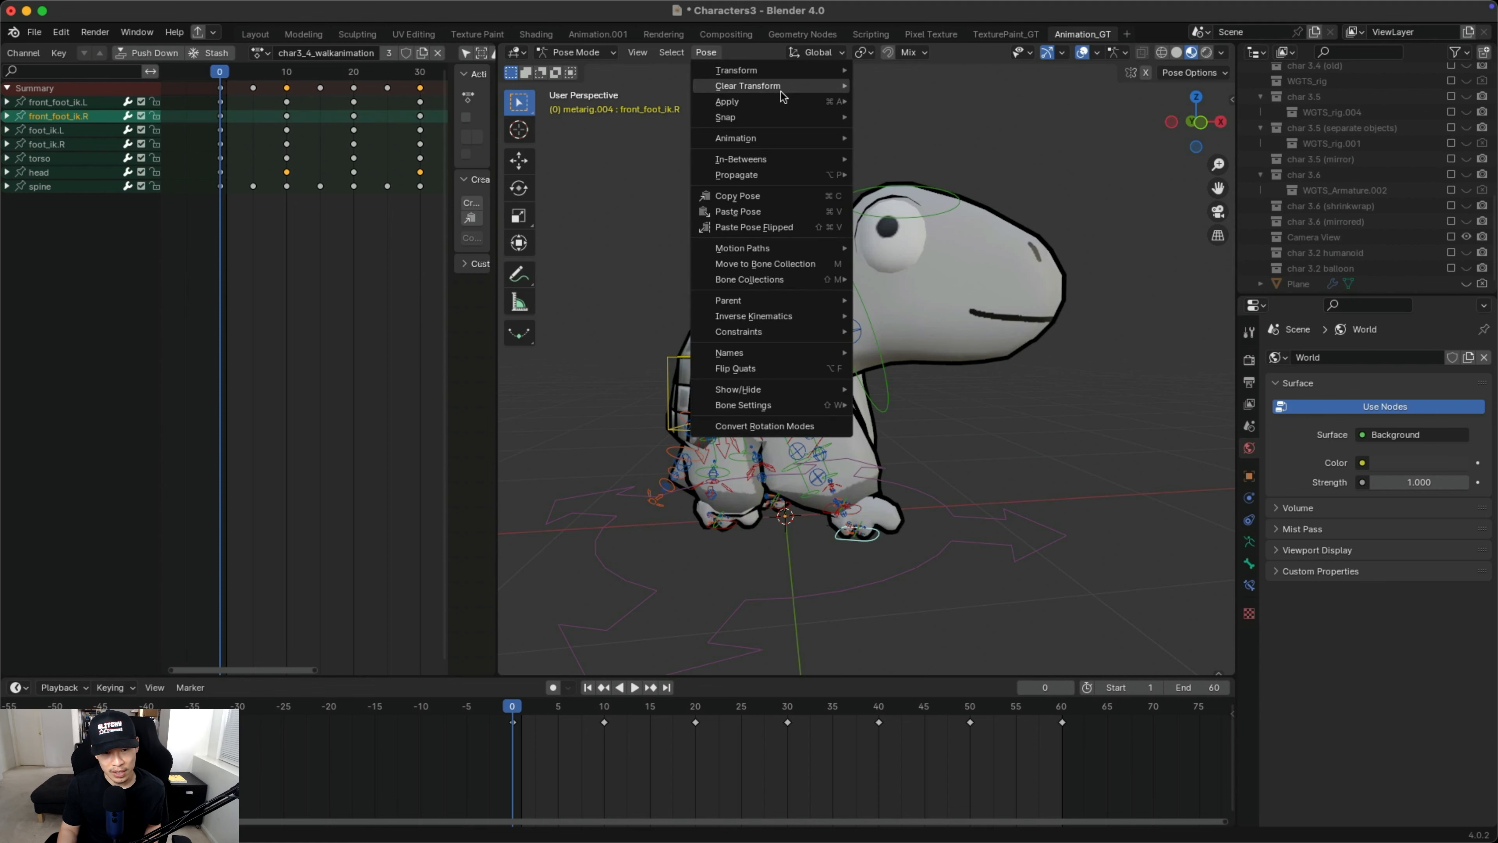
mouse_move(781, 88)
click(904, 89)
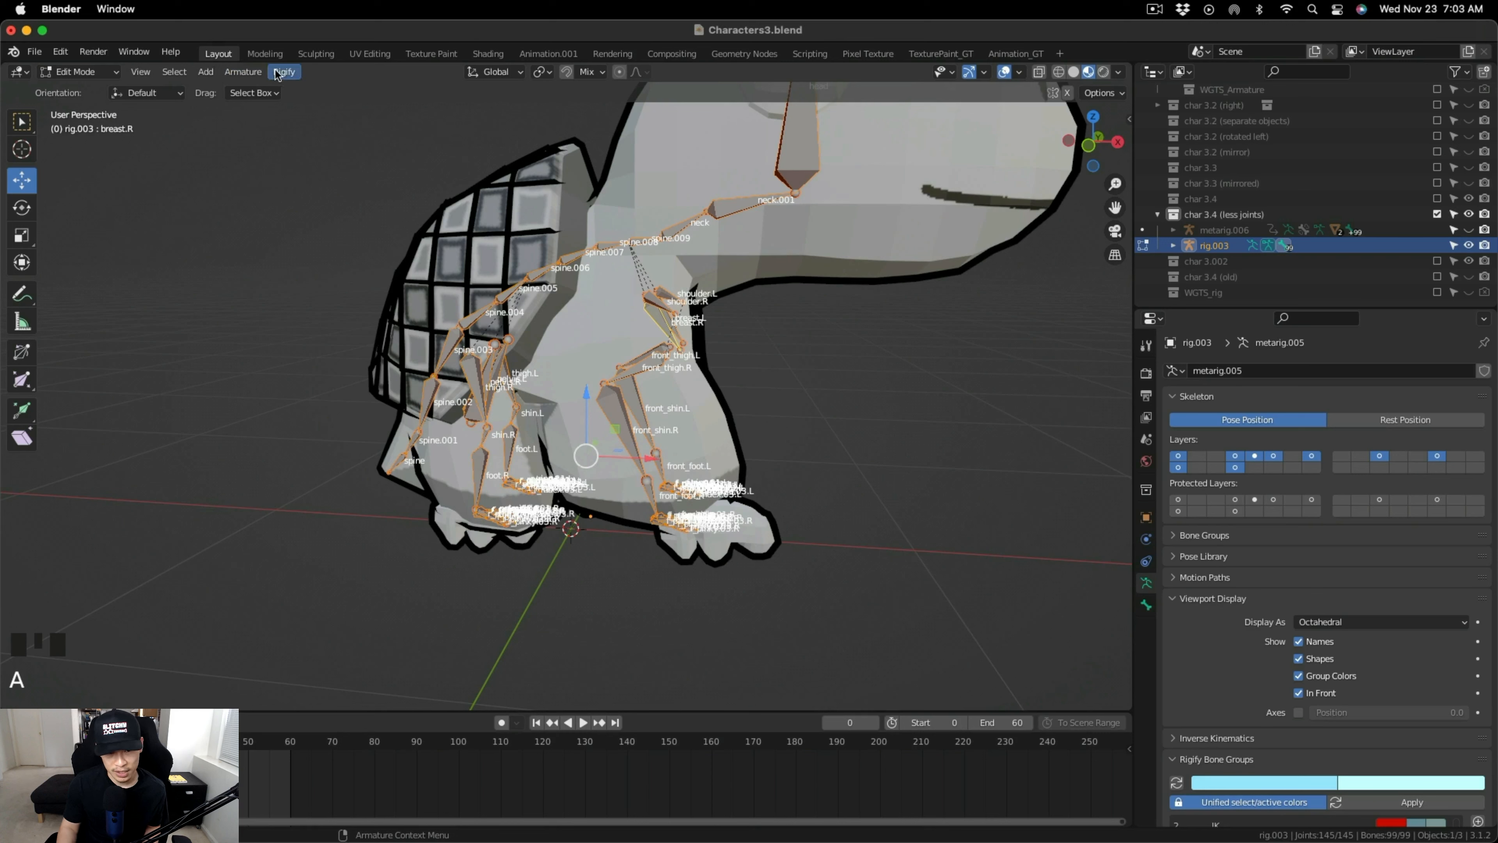
click(249, 74)
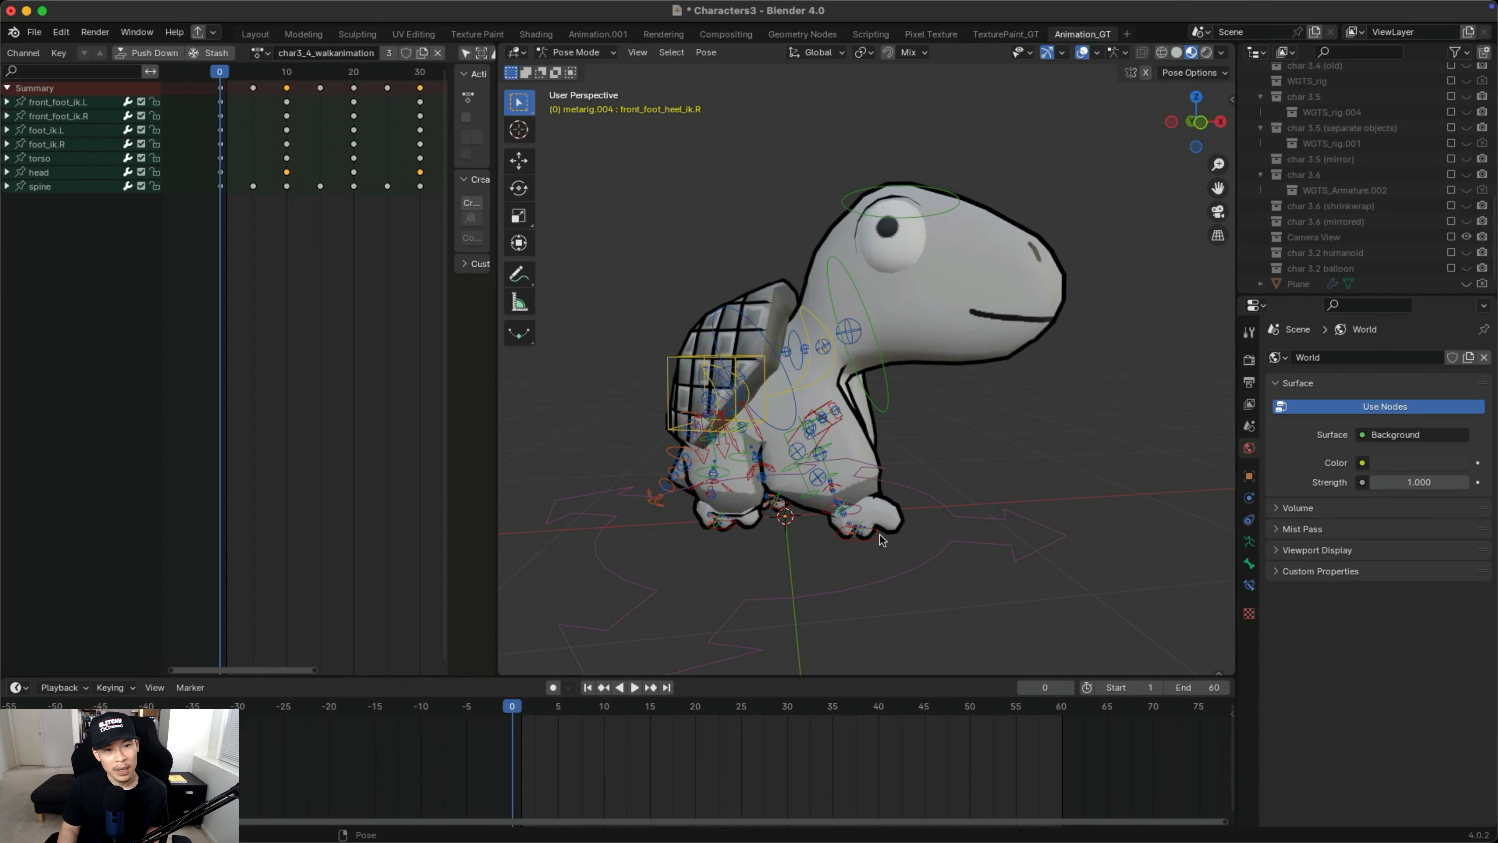
click(879, 537)
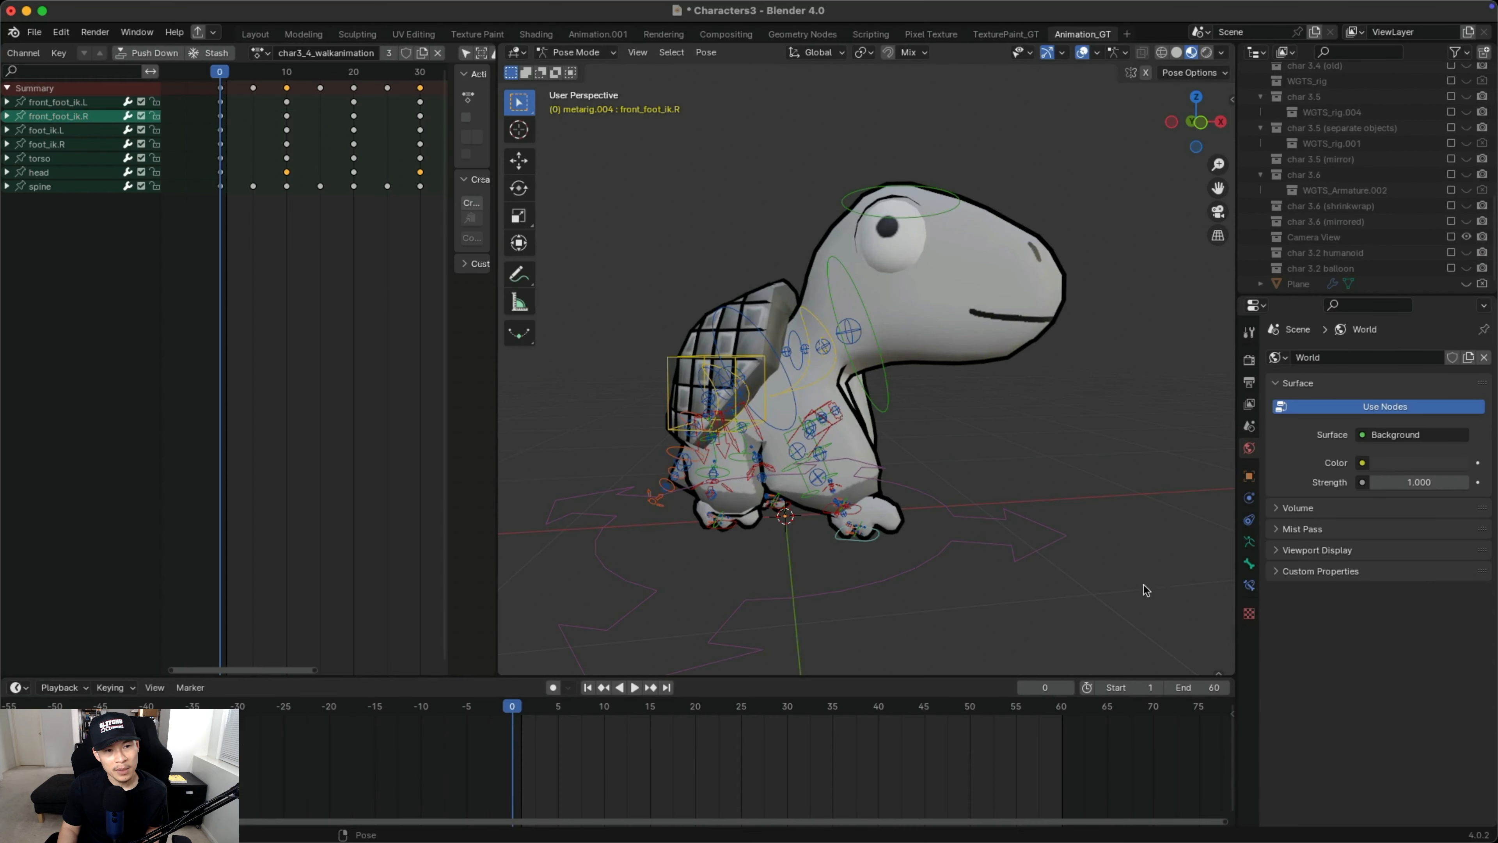
click(706, 52)
mouse_move(785, 90)
click(920, 85)
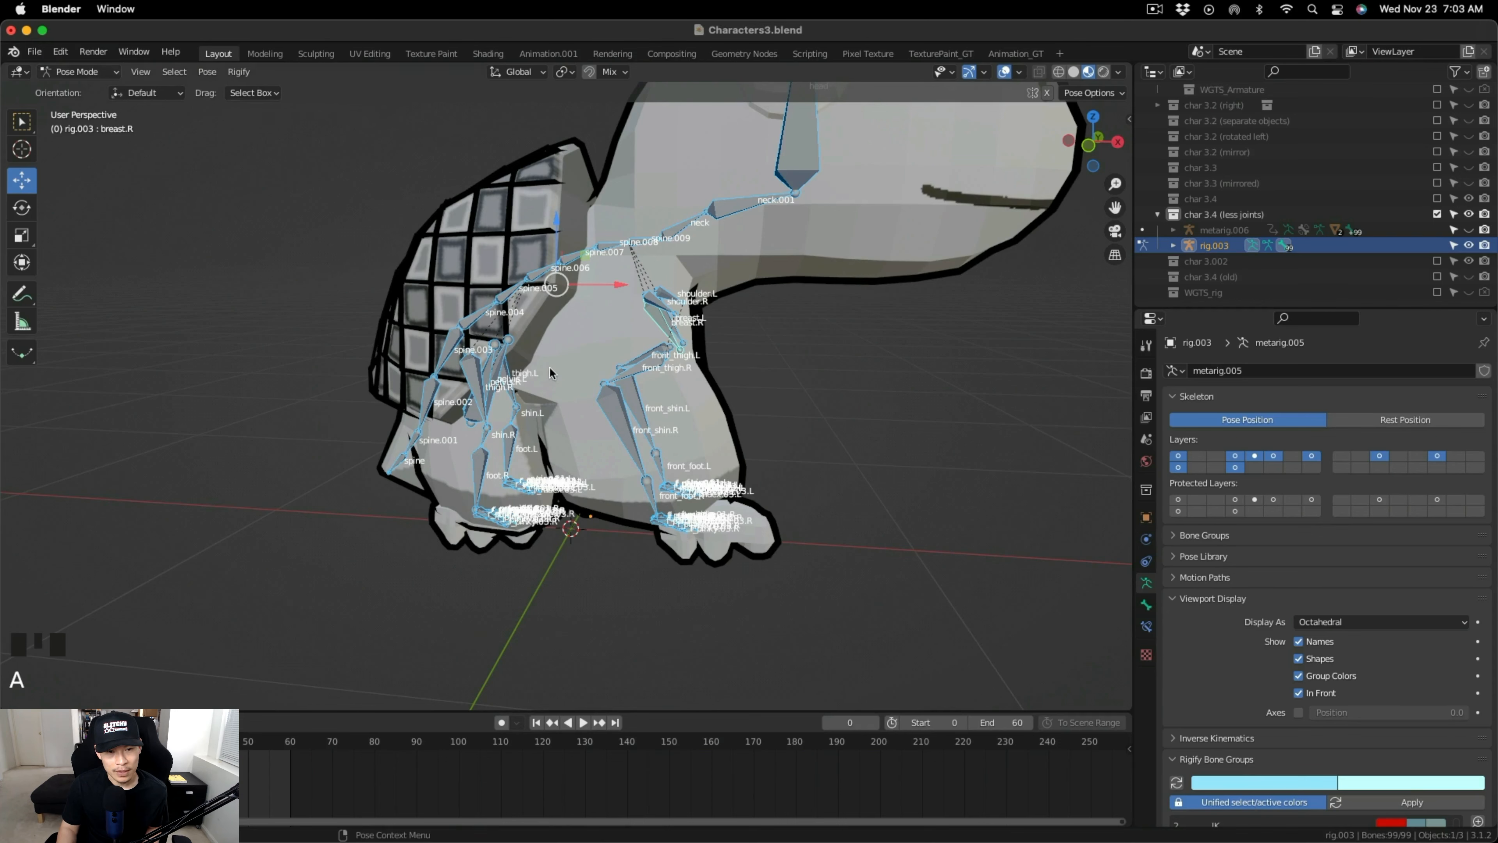
Put rig.003 into Edit Mode and delete the four end toe bones (.03) of the right front foot.
click(80, 72)
click(80, 107)
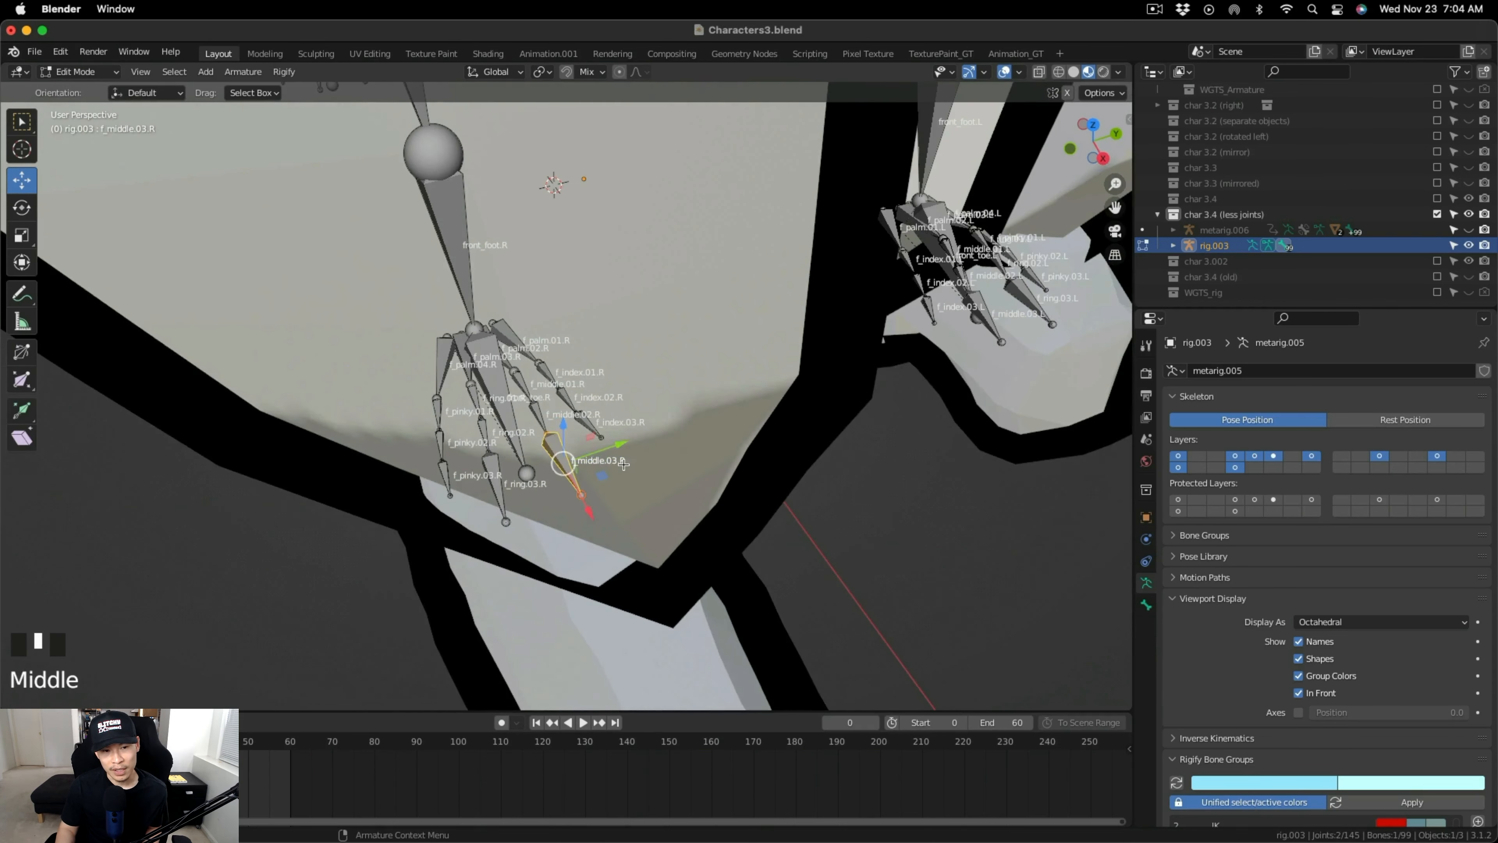
key(x)
click(559, 462)
middle_drag(559, 463, 504, 458)
click(483, 464)
key(x)
click(482, 462)
click(441, 452)
key(x)
click(441, 451)
click(593, 427)
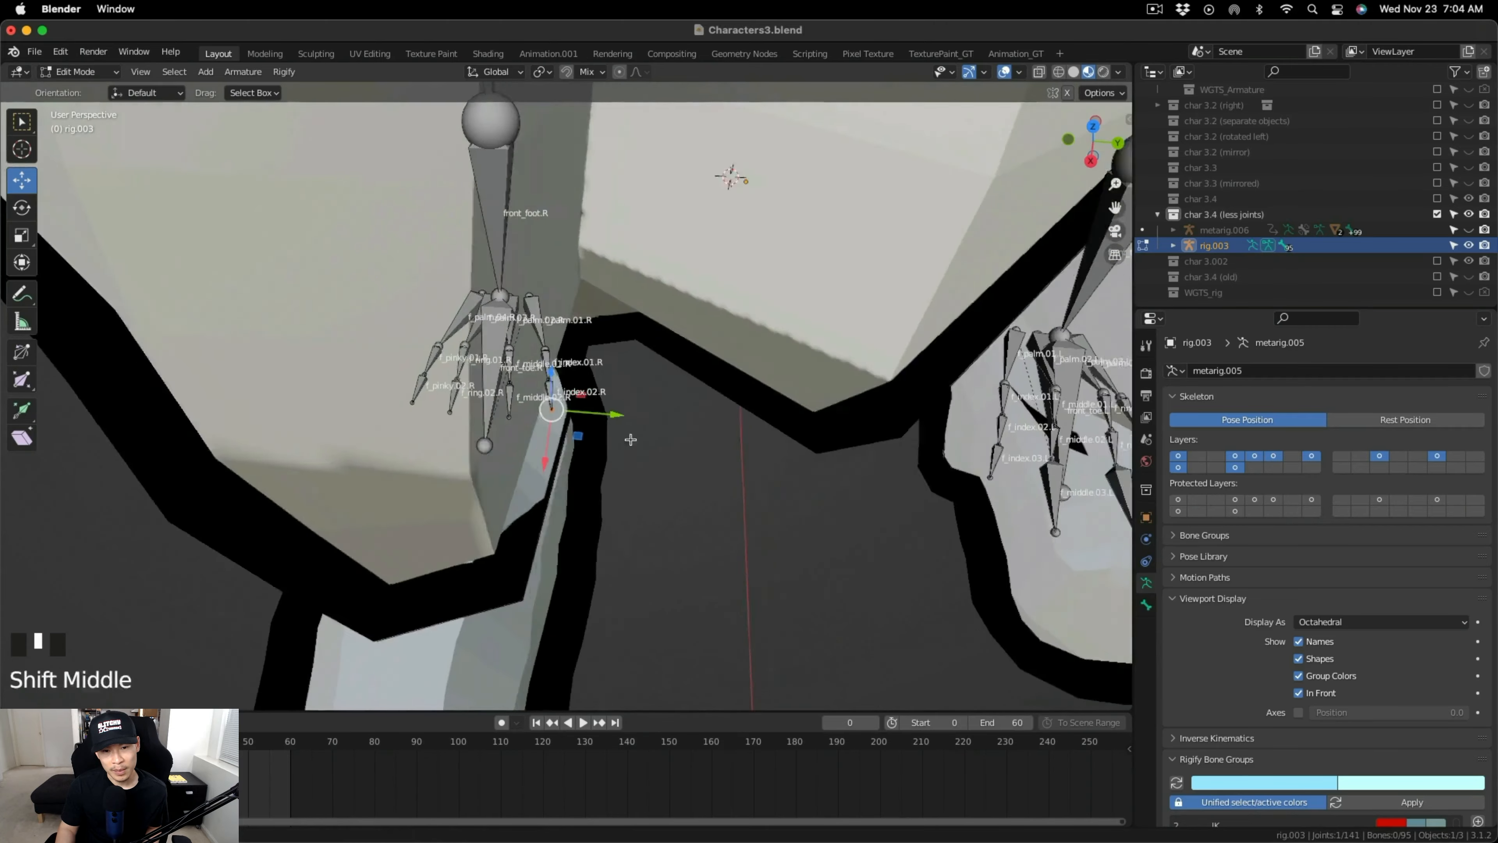
Delete the end toe bones (.03) from the left front foot.
shift+middle_drag(630, 440, 383, 424)
click(737, 447)
key(x)
click(738, 446)
click(726, 448)
key(x)
click(725, 448)
Delete the four end toe bones (.03) from the left rear foot.
shift+middle_drag(696, 248, 496, 330)
click(525, 327)
key(x)
click(525, 327)
click(497, 330)
key(x)
click(497, 330)
click(445, 334)
key(x)
click(444, 334)
click(412, 321)
key(x)
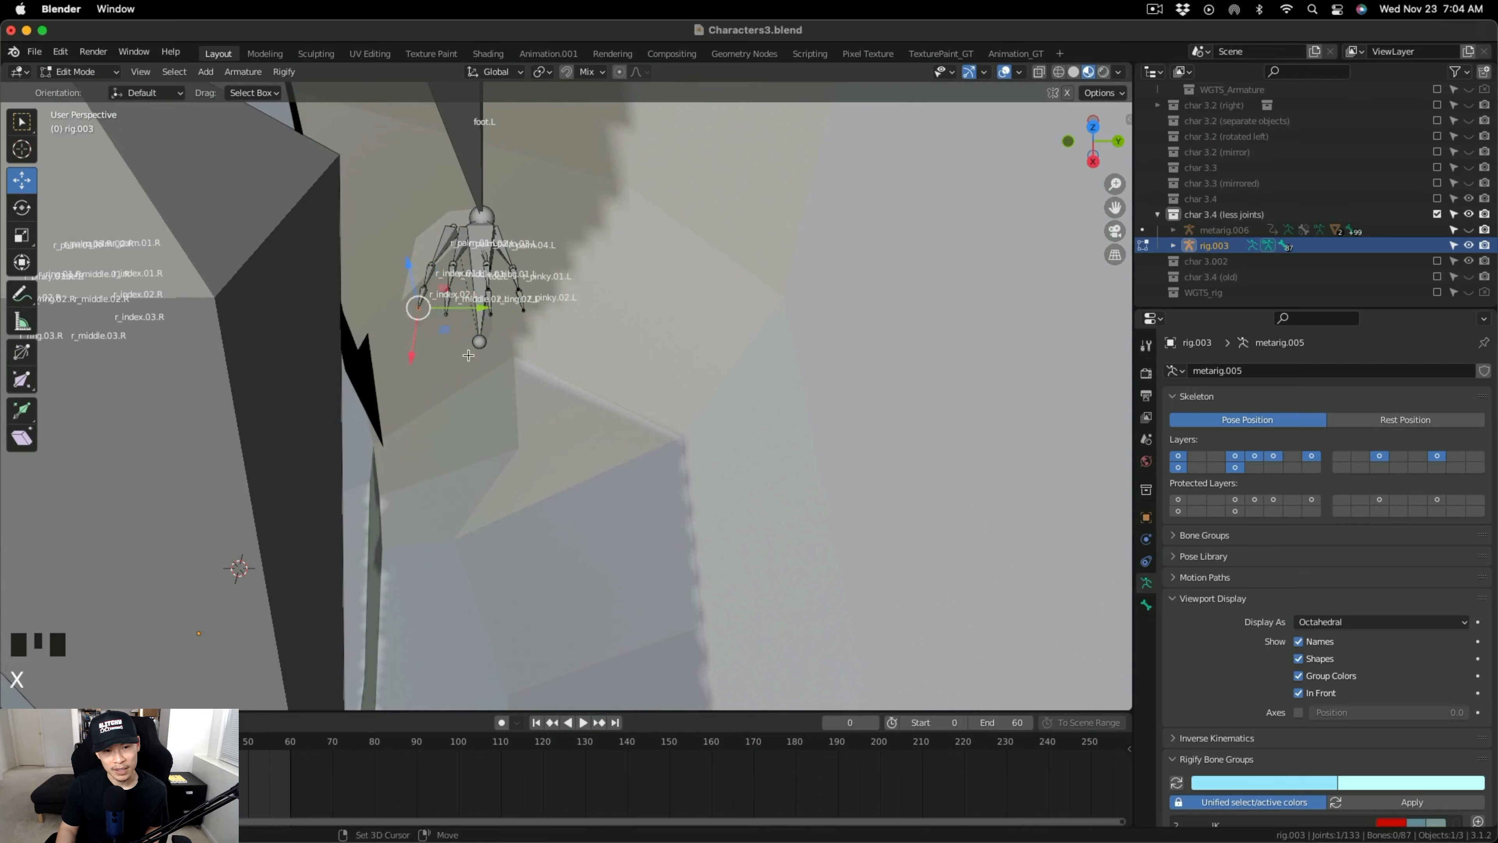
Delete the end toe bones (.03) from the right rear foot.
click(337, 345)
key(x)
click(338, 346)
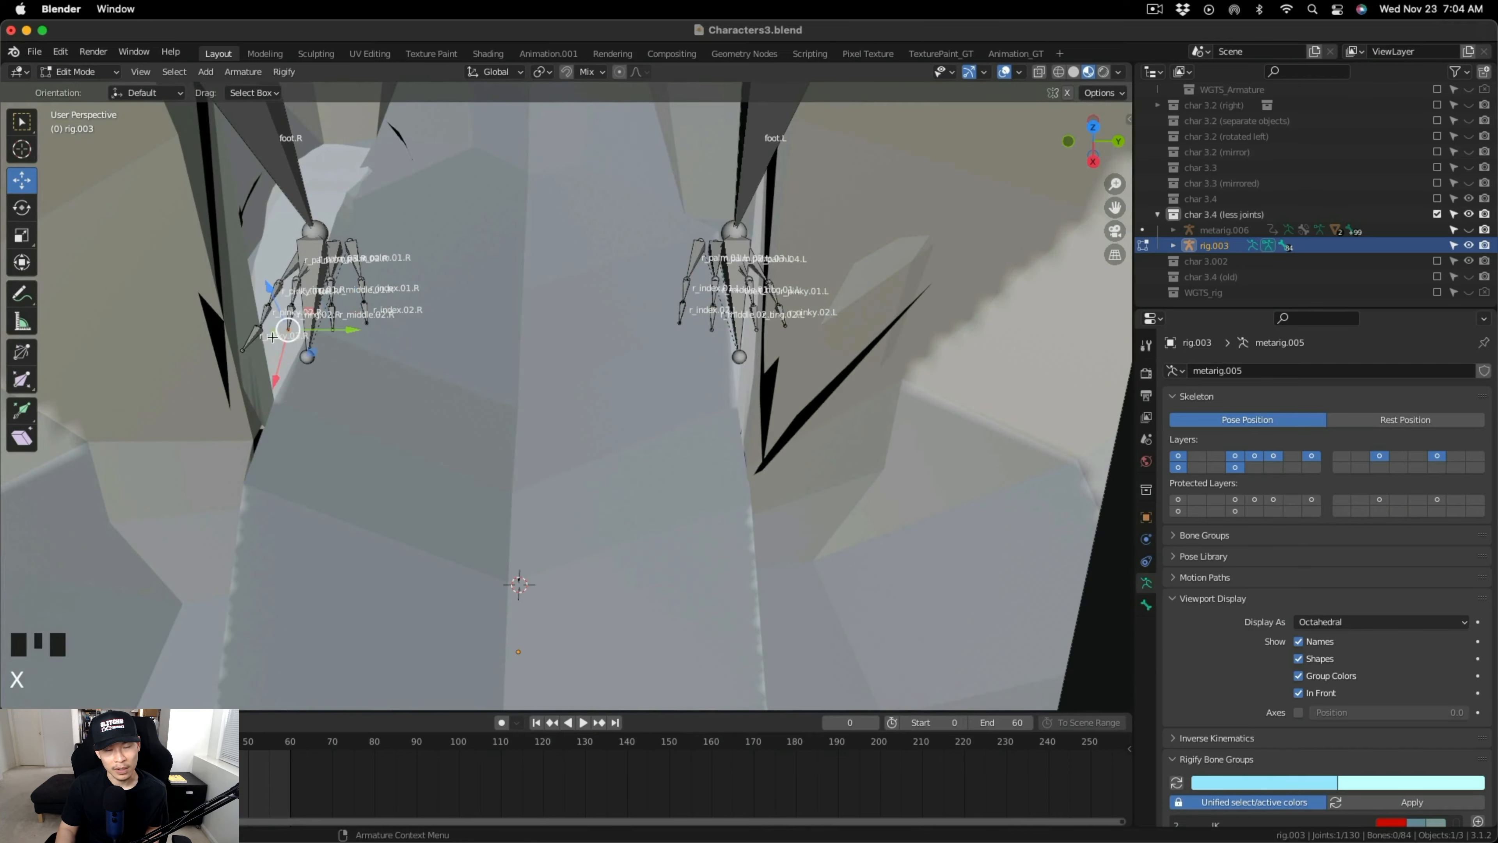
click(255, 335)
key(x)
click(255, 335)
Hide the rig.003 armature and inspect the leg and foot bones of metarig.004.
scroll(283, 342, down, 4)
shift+middle_drag(354, 360, 538, 390)
shift+middle_drag(710, 358, 678, 560)
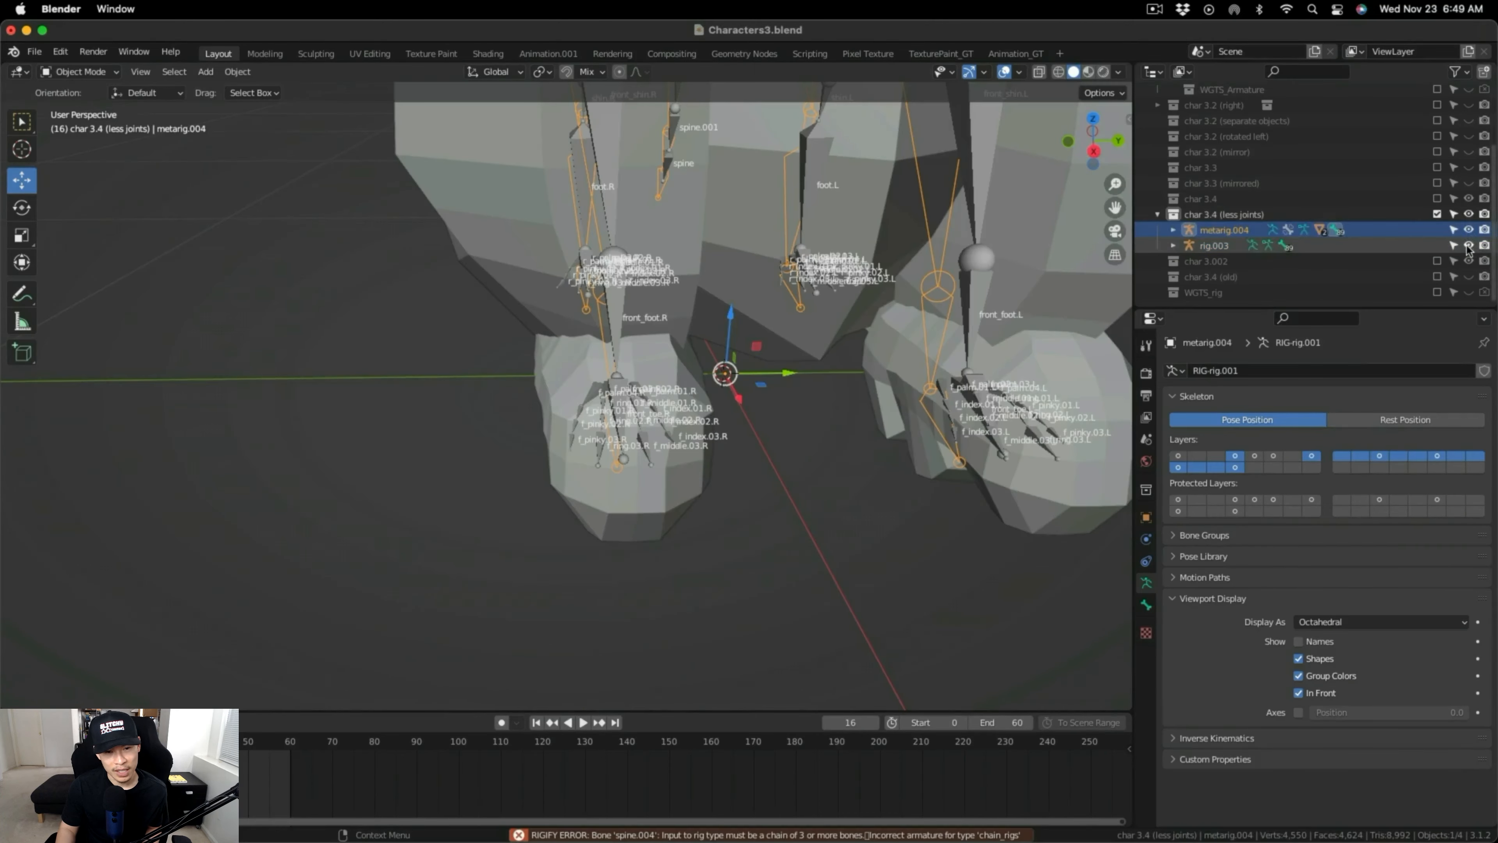
click(1467, 245)
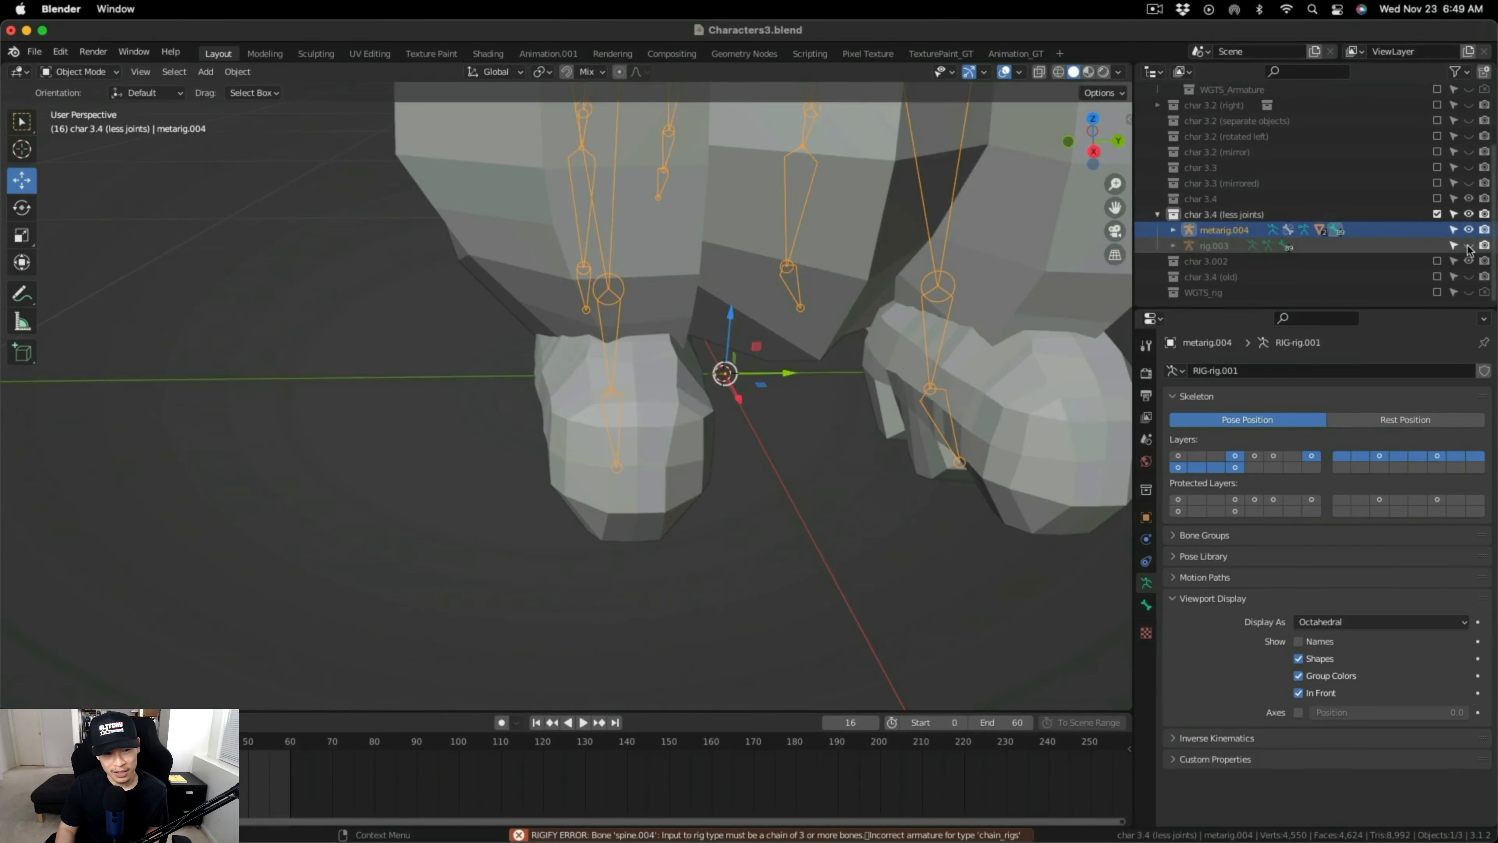
scroll(807, 385, down, 5)
middle_drag(807, 385, 745, 405)
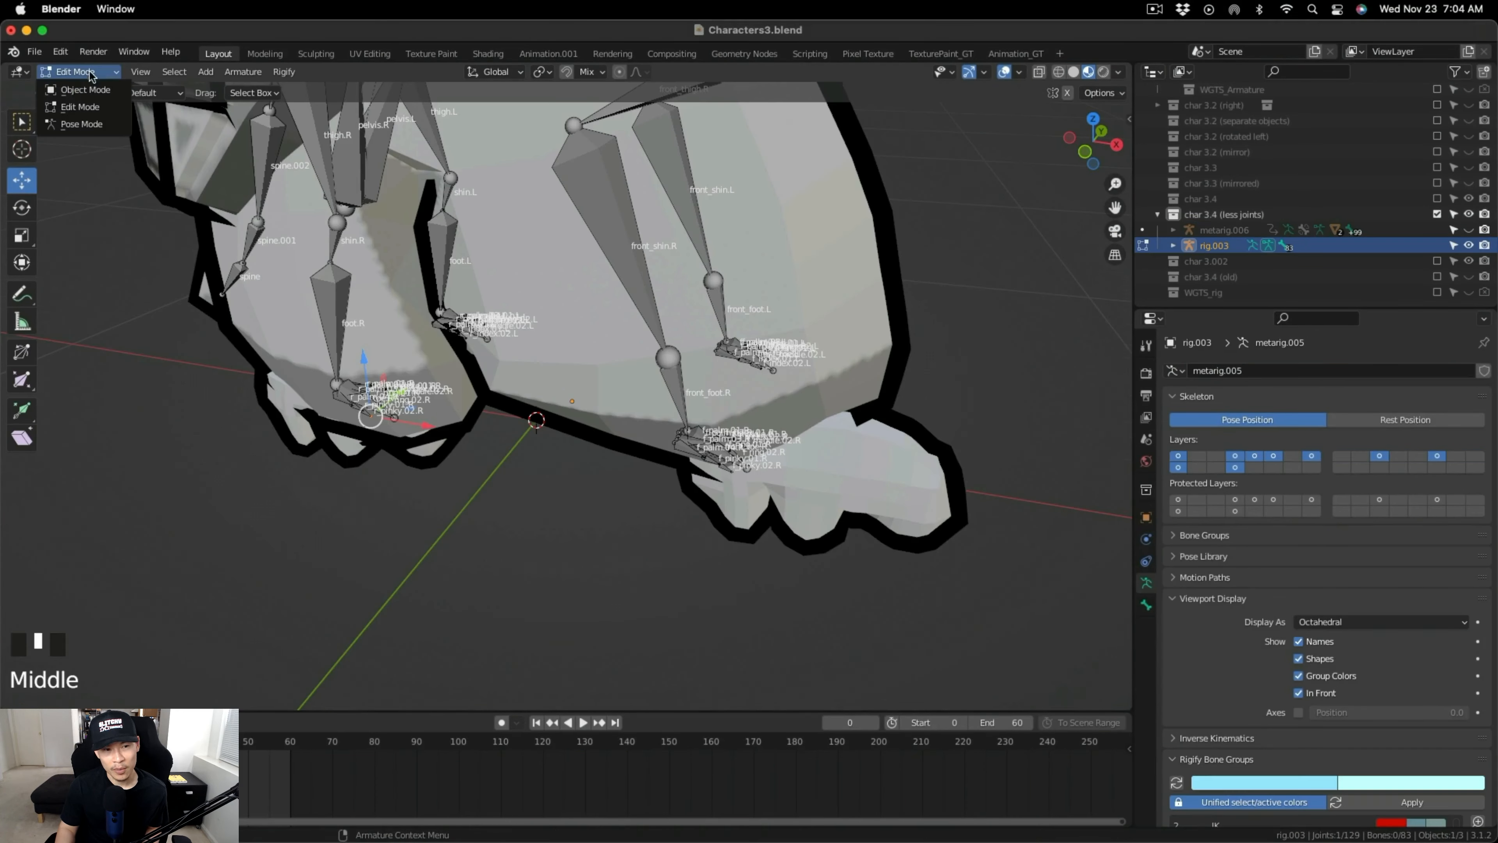
Return rig.003 to Object Mode, re-generate its Rigify rig, and hide the rig.003 armature.
click(85, 90)
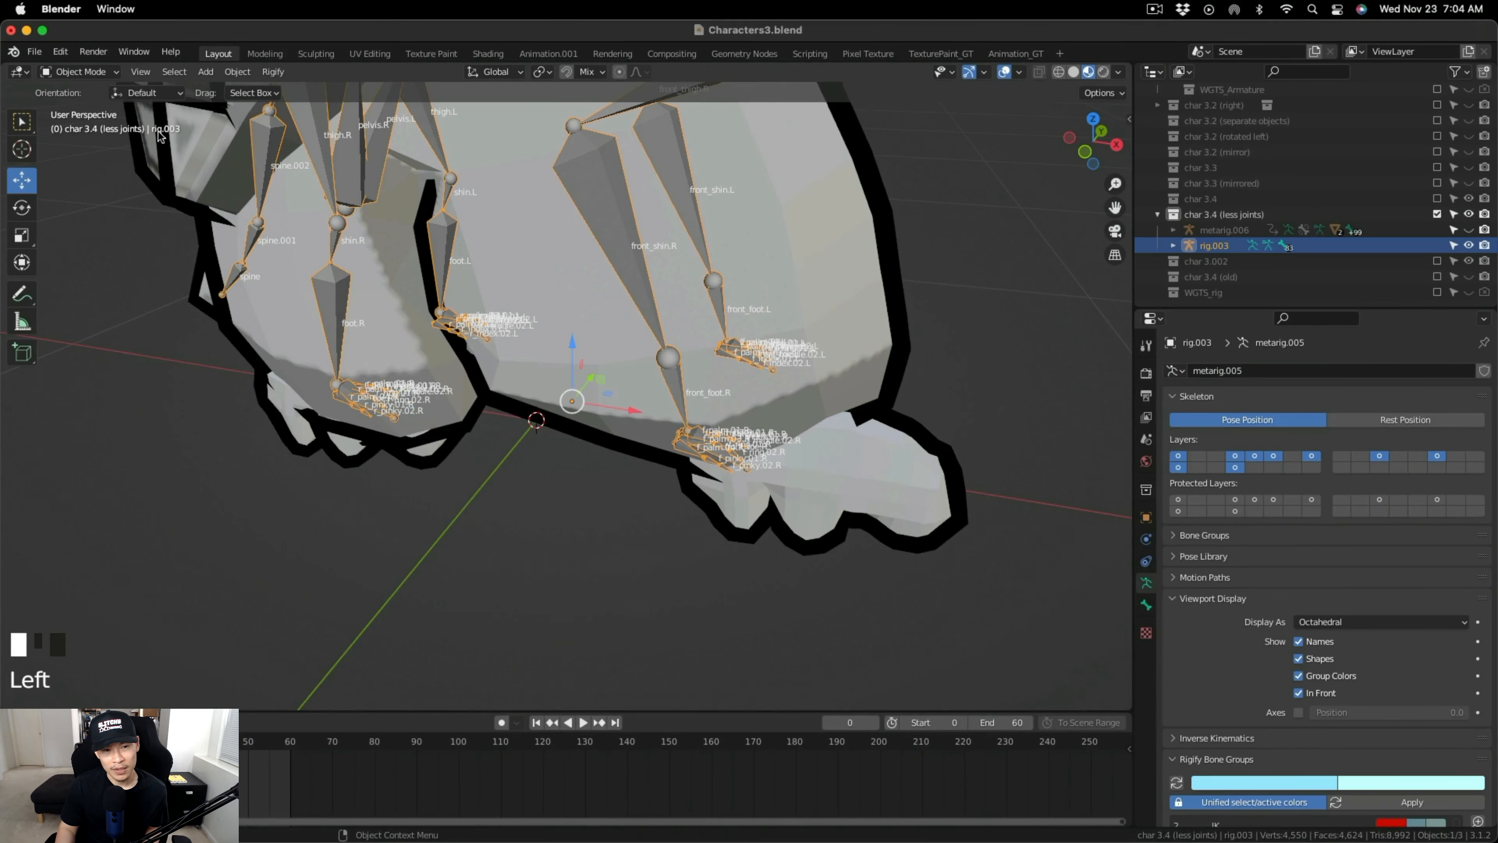
scroll(1297, 590, down, 15)
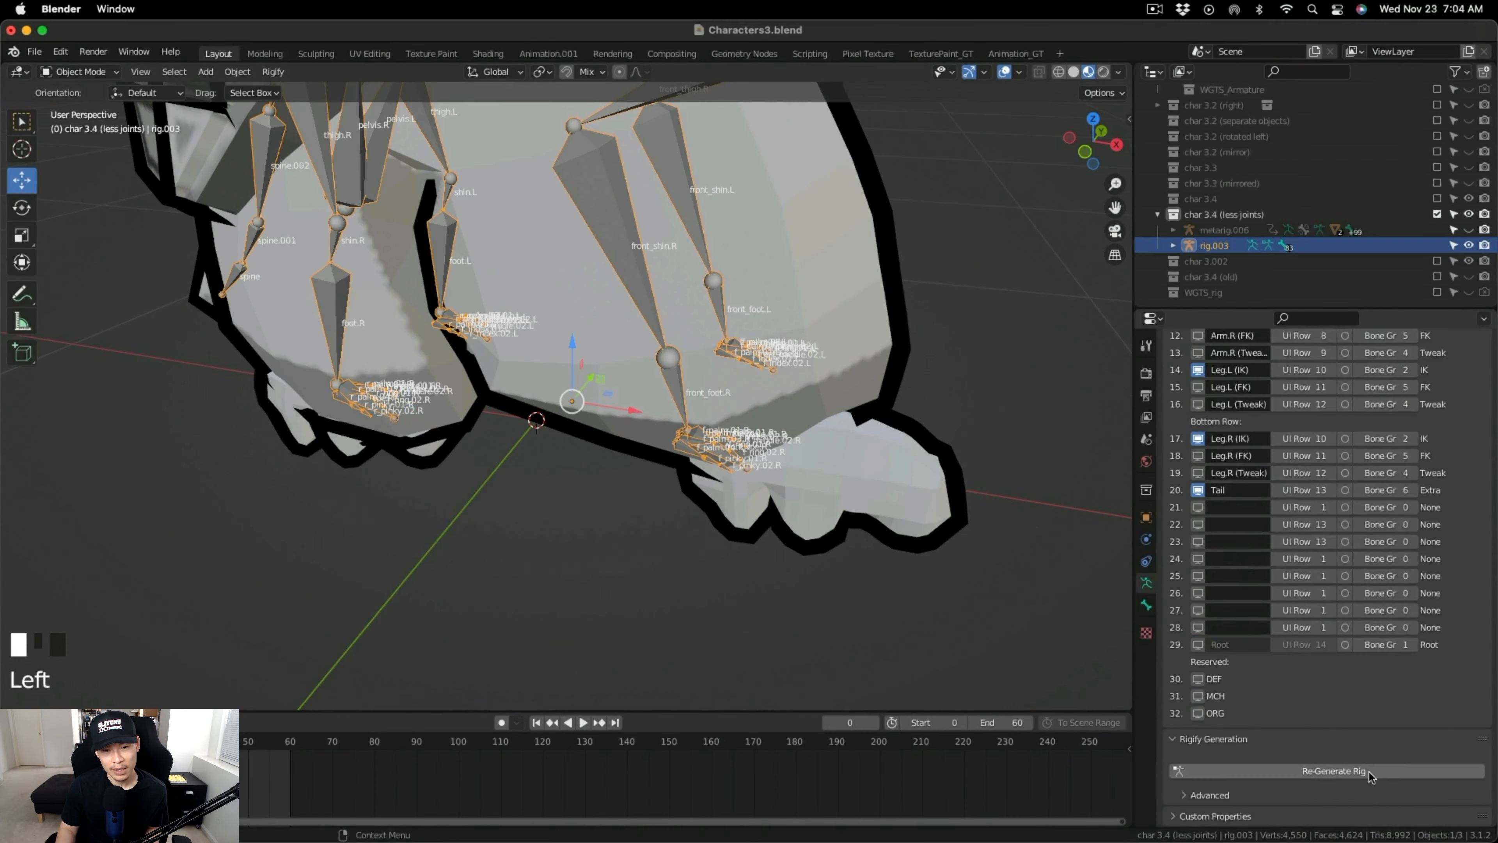
click(1270, 774)
scroll(758, 551, down, 3)
shift+middle_drag(756, 549, 796, 602)
click(1452, 246)
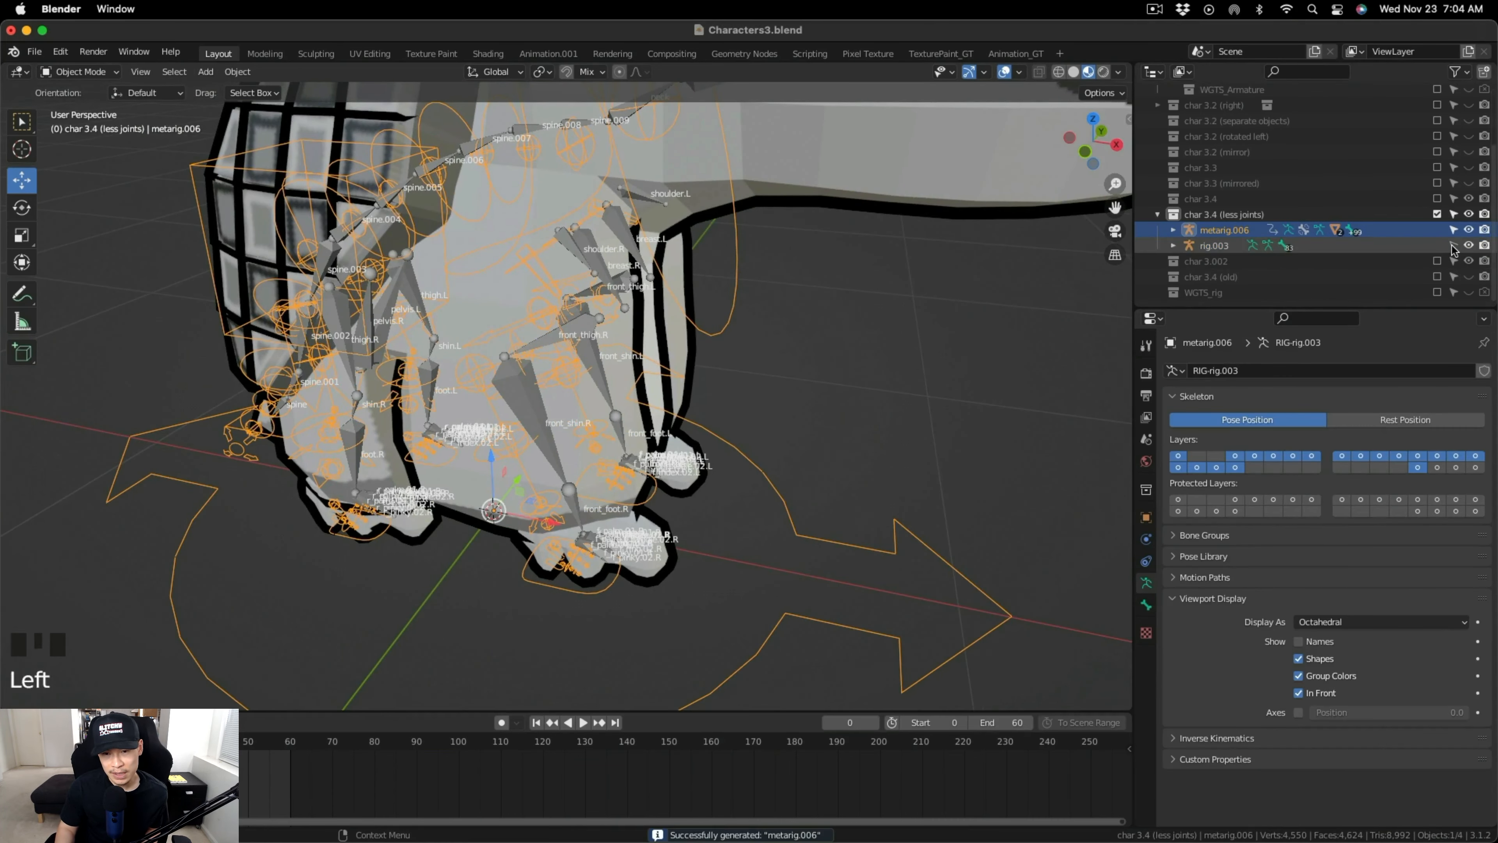
click(1453, 245)
click(1468, 245)
scroll(760, 496, down, 2)
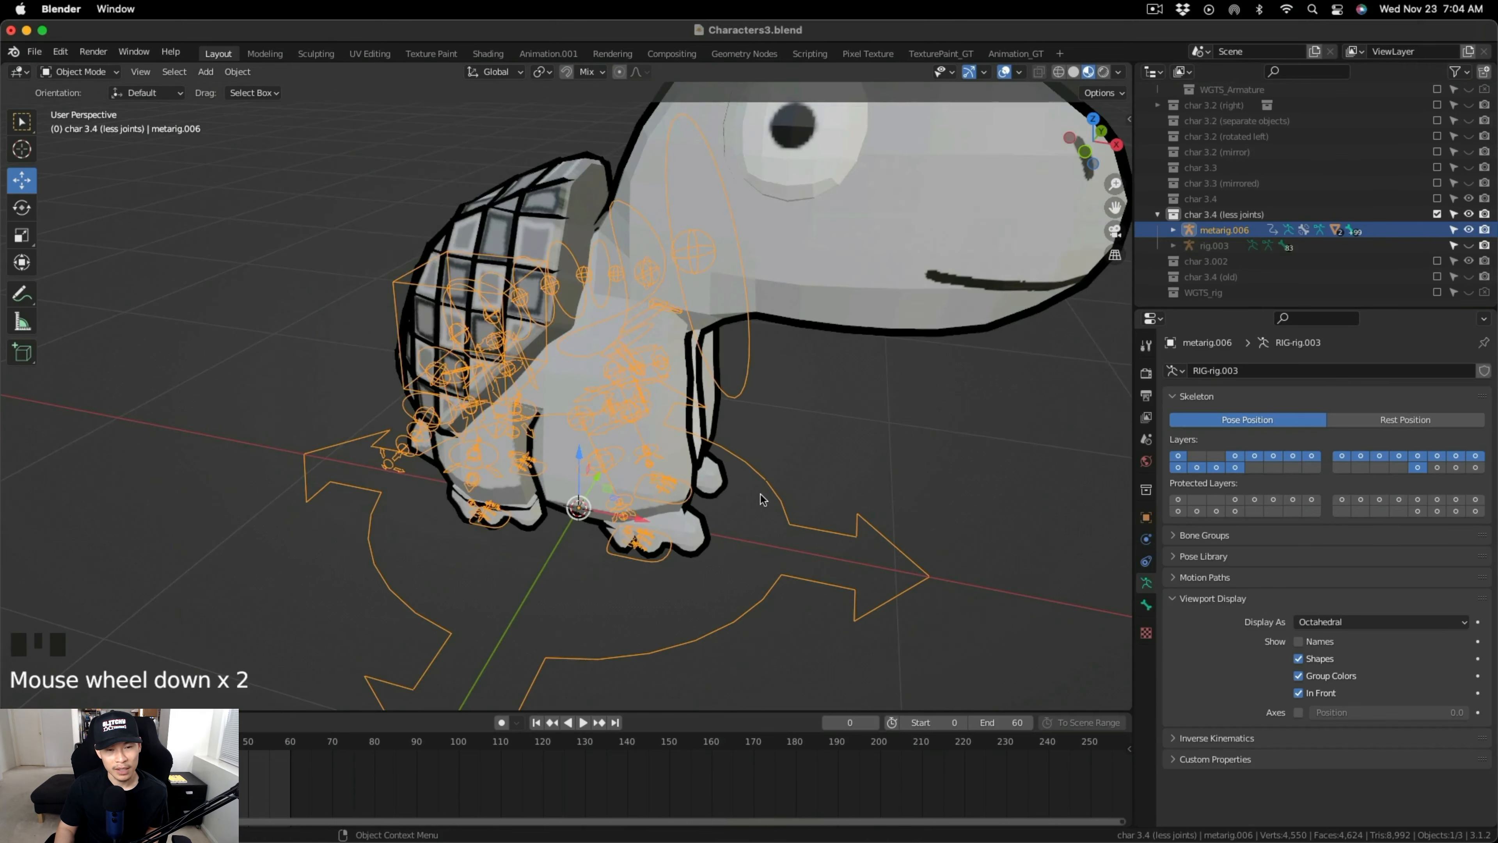
mouse_move(762, 498)
middle_down()
mouse_move(825, 516)
mouse_move(737, 491)
middle_up()
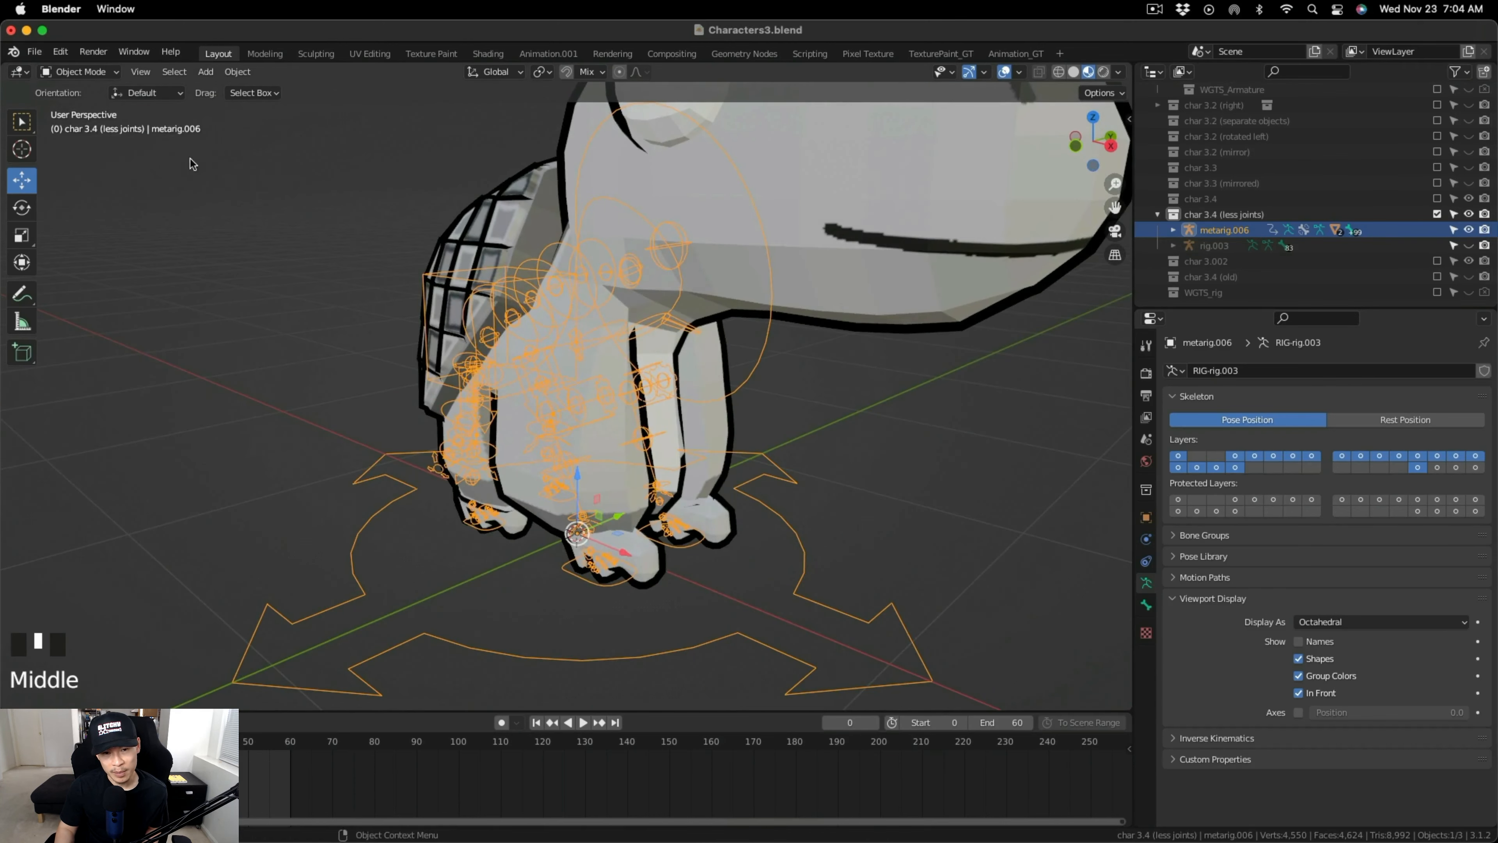
Export all visible objects of the turtle as an FBX file named char3_4_animated_fixedjoints2_forbb.fbx.
key(a)
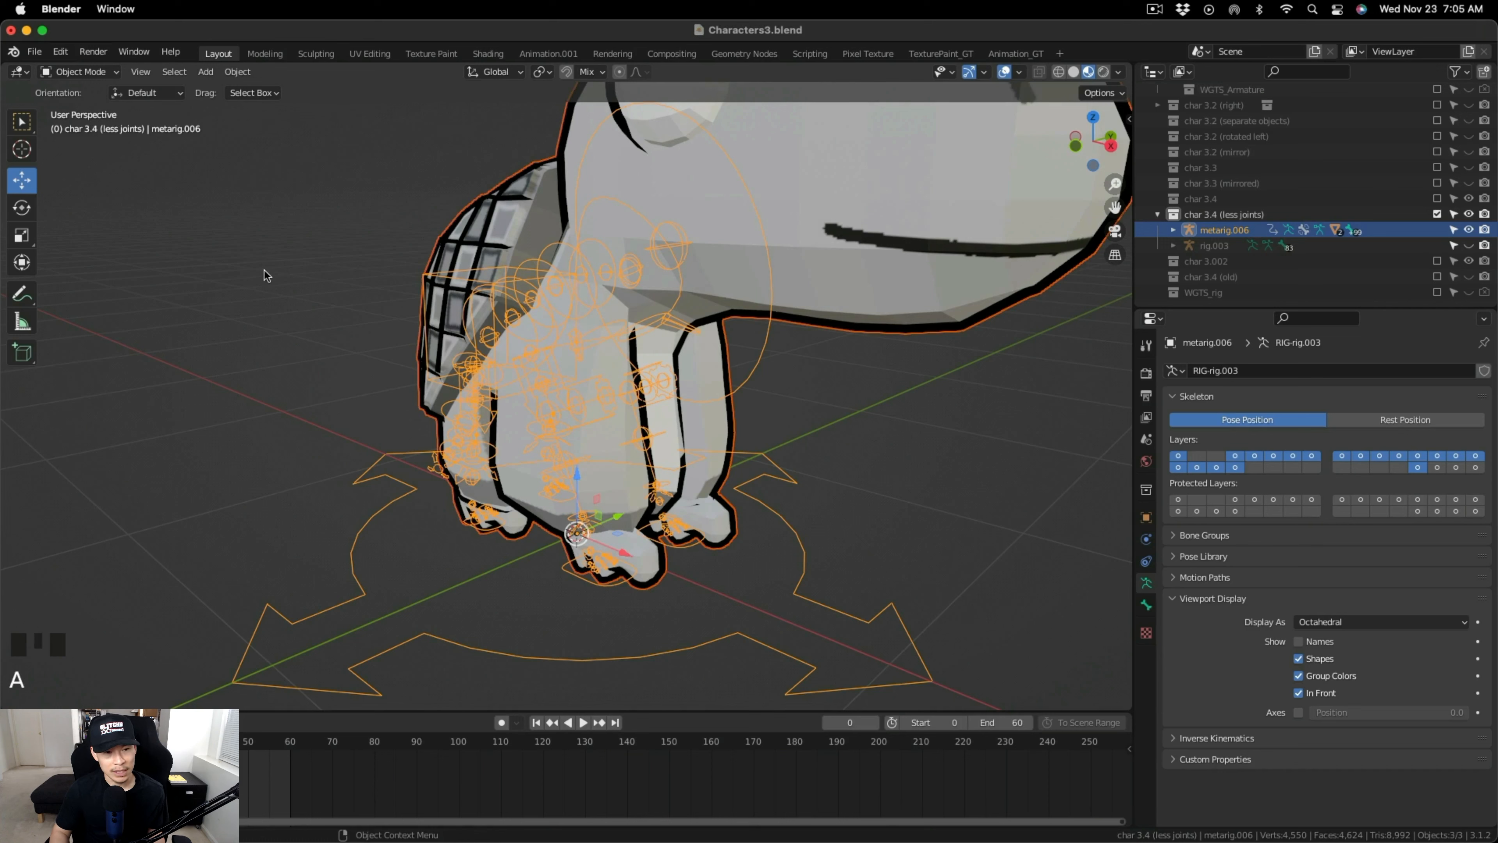
click(34, 51)
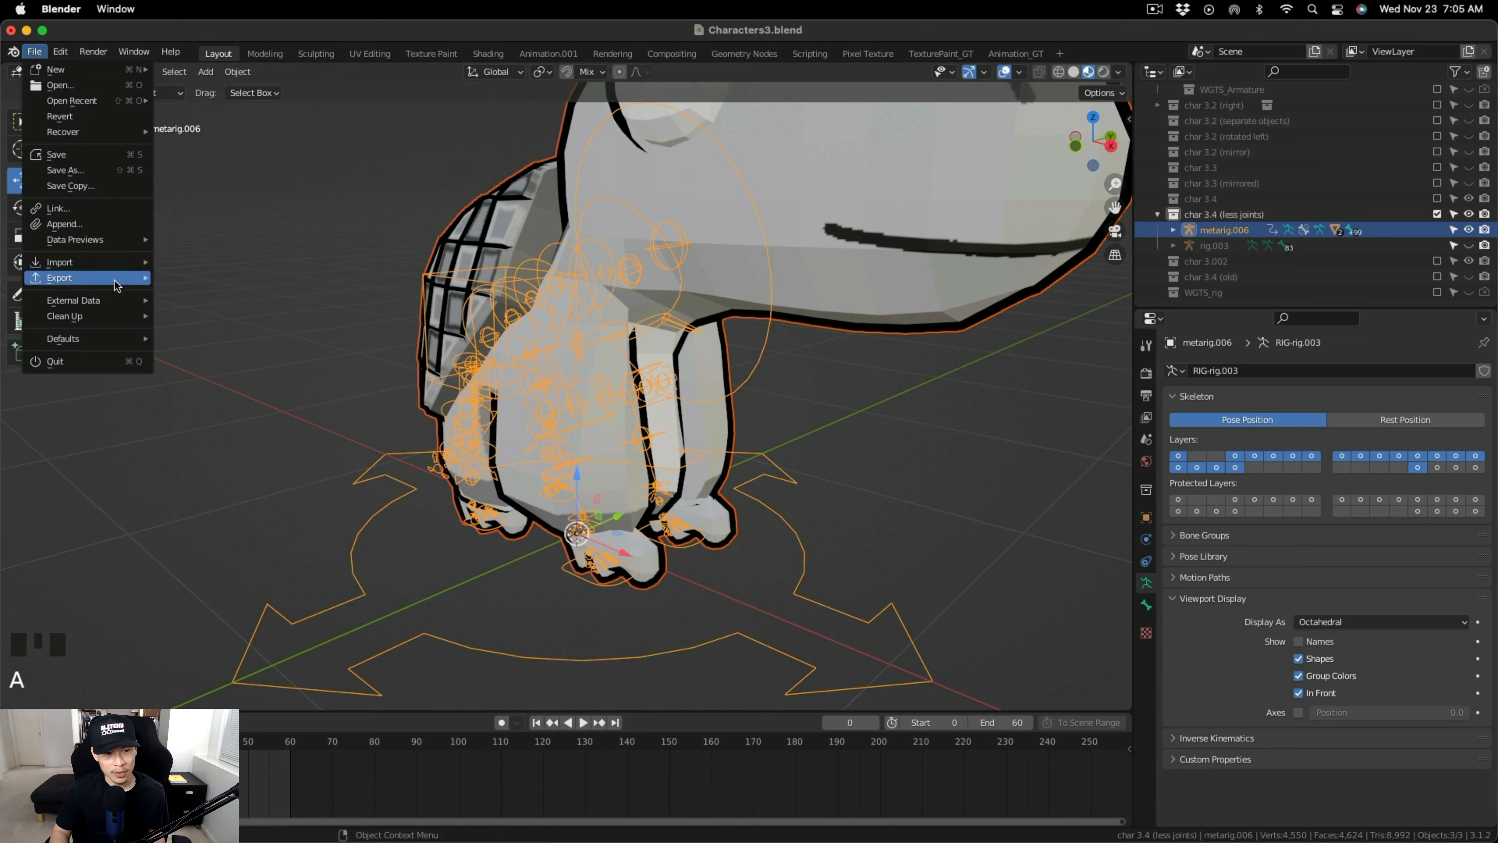
mouse_move(123, 278)
click(201, 417)
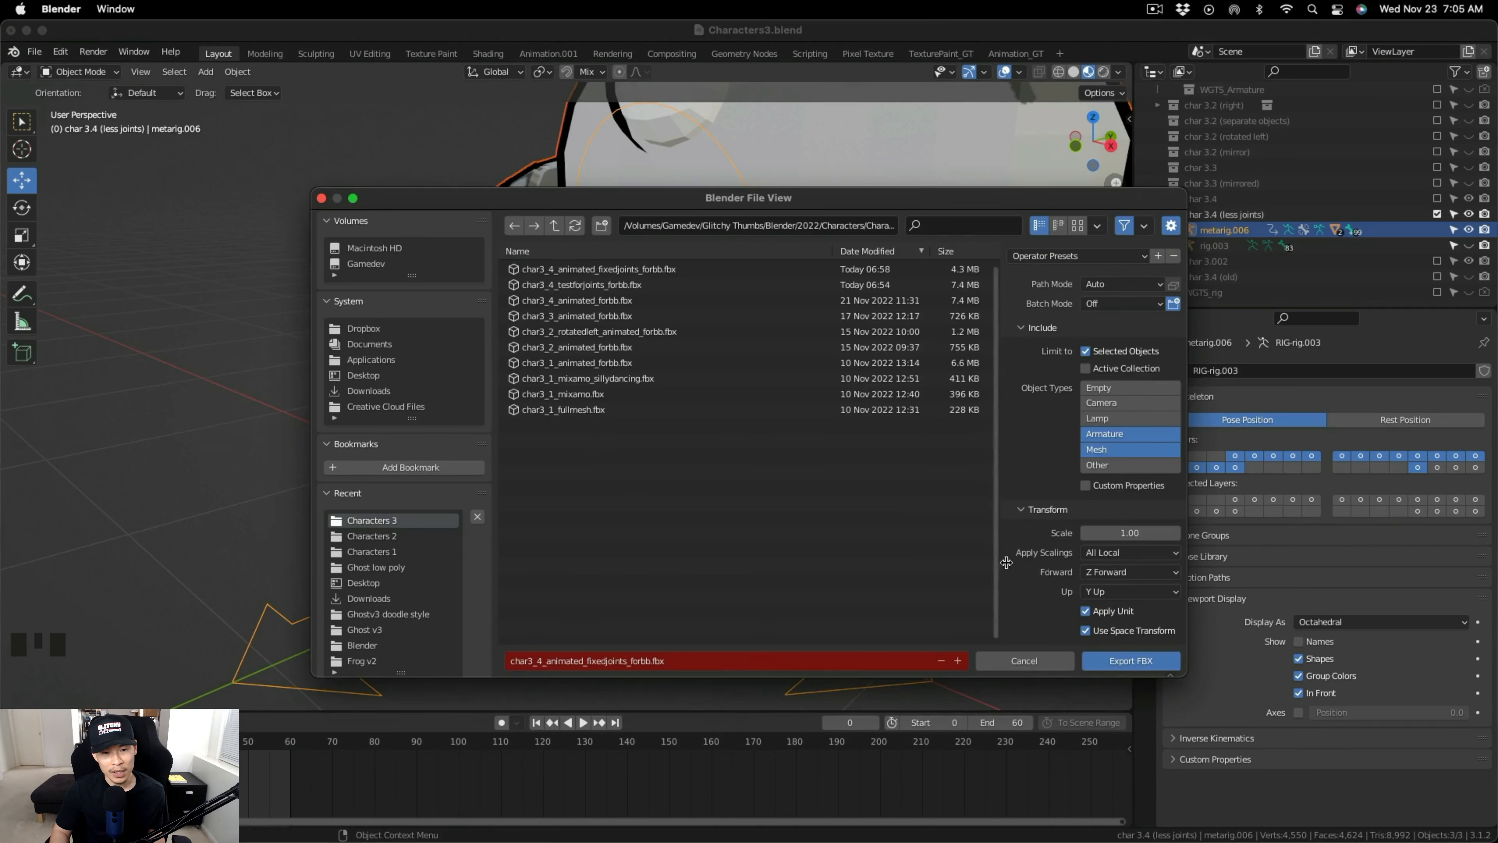
click(725, 654)
click(626, 661)
text(2)
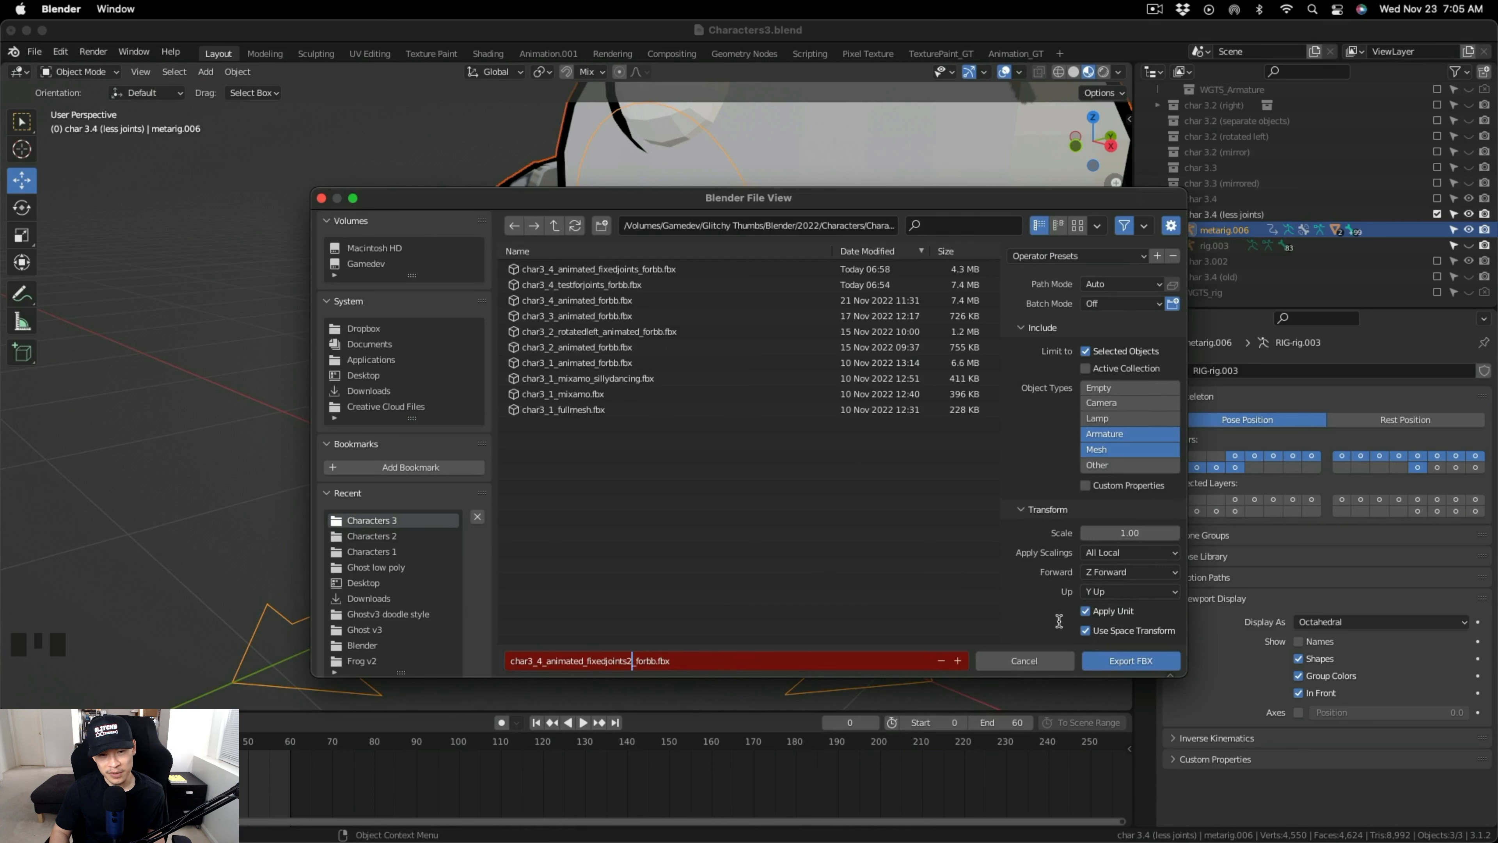
click(899, 559)
scroll(1026, 580, down, 3)
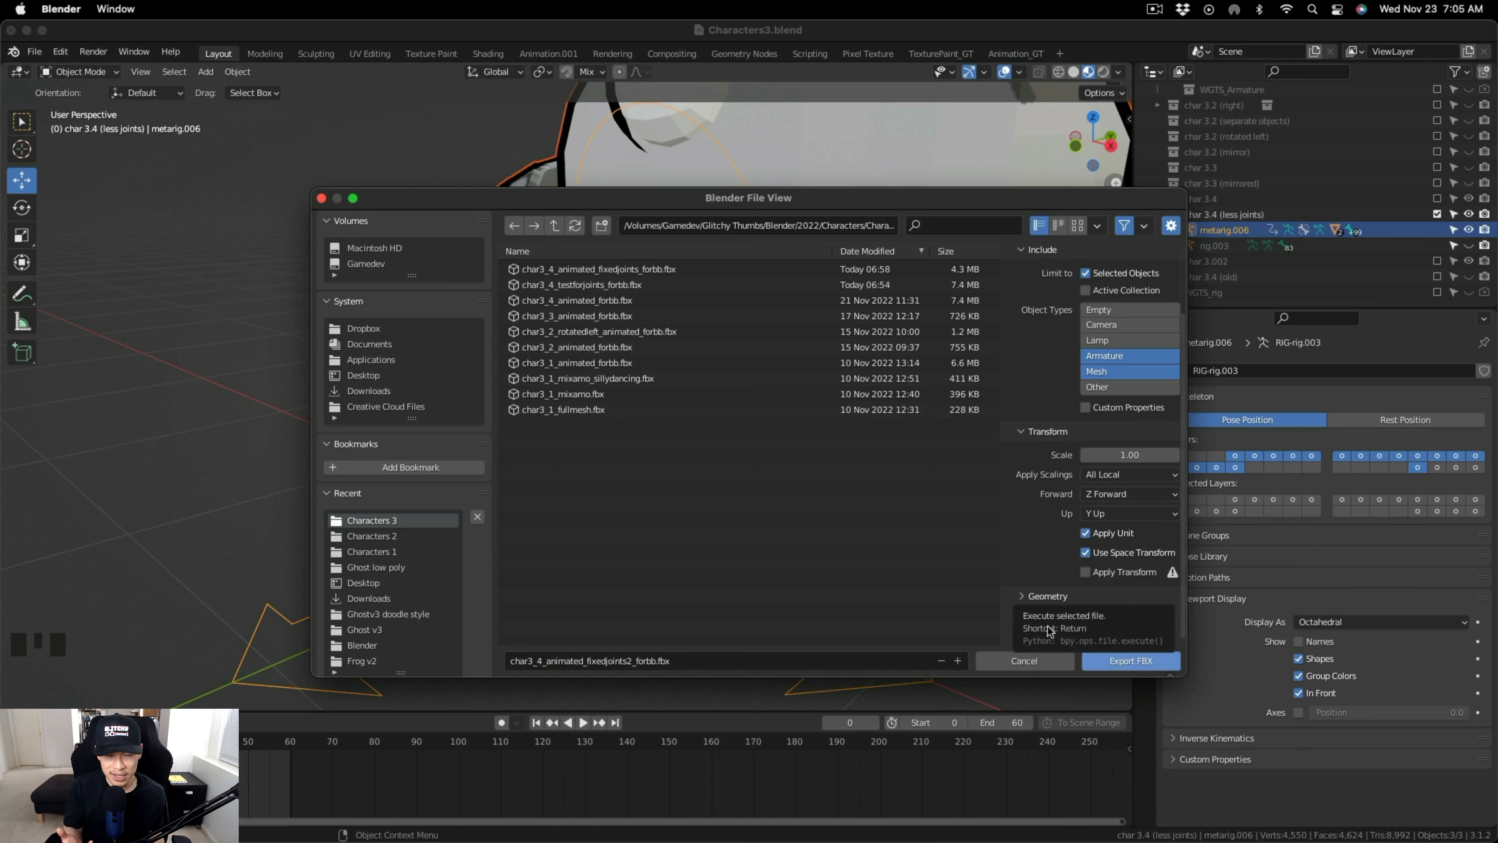
click(1023, 620)
scroll(1121, 620, down, 3)
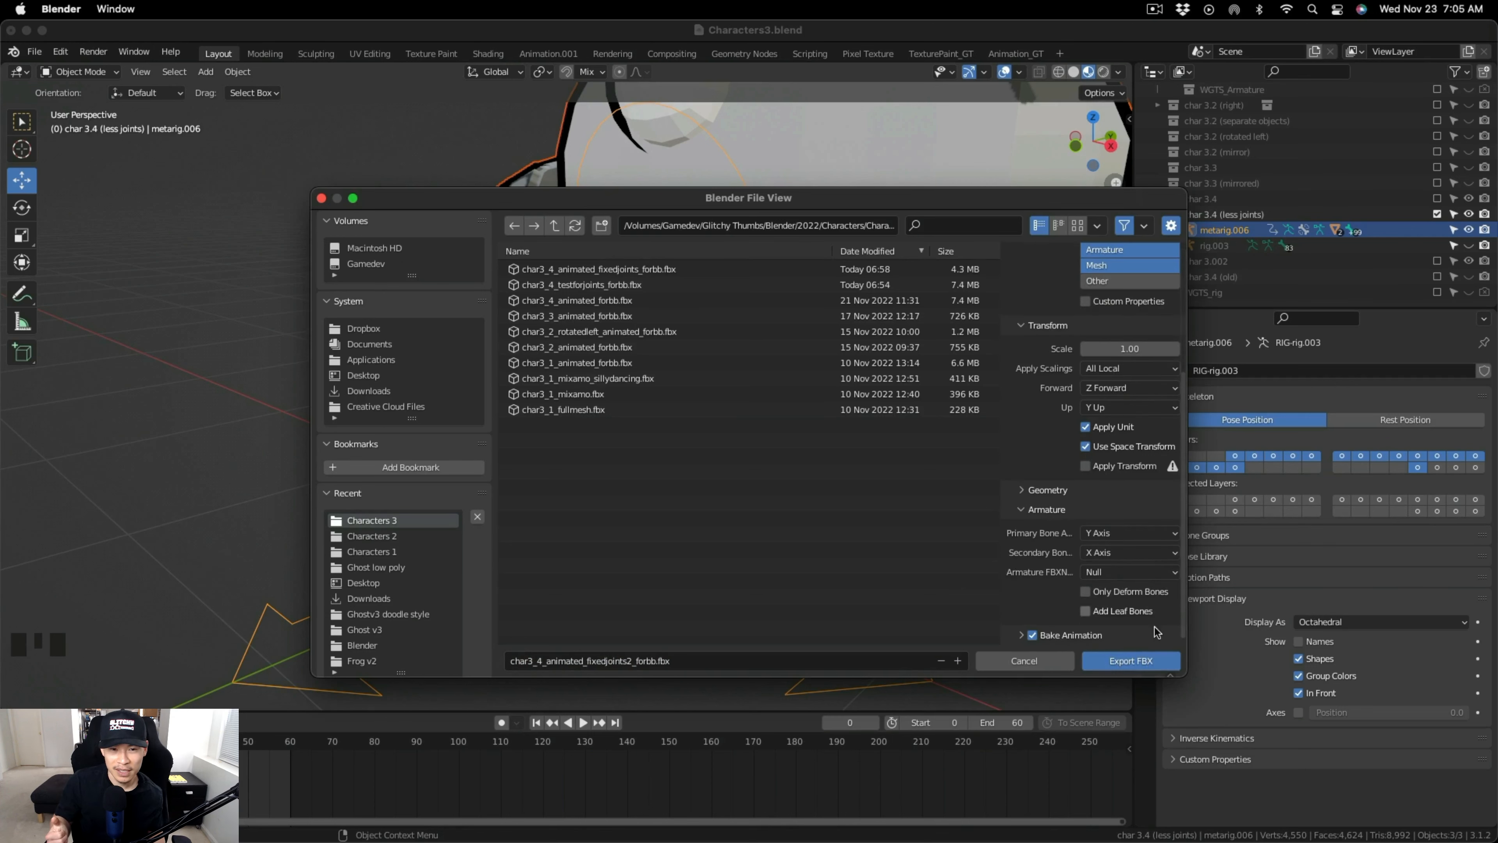
click(1148, 664)
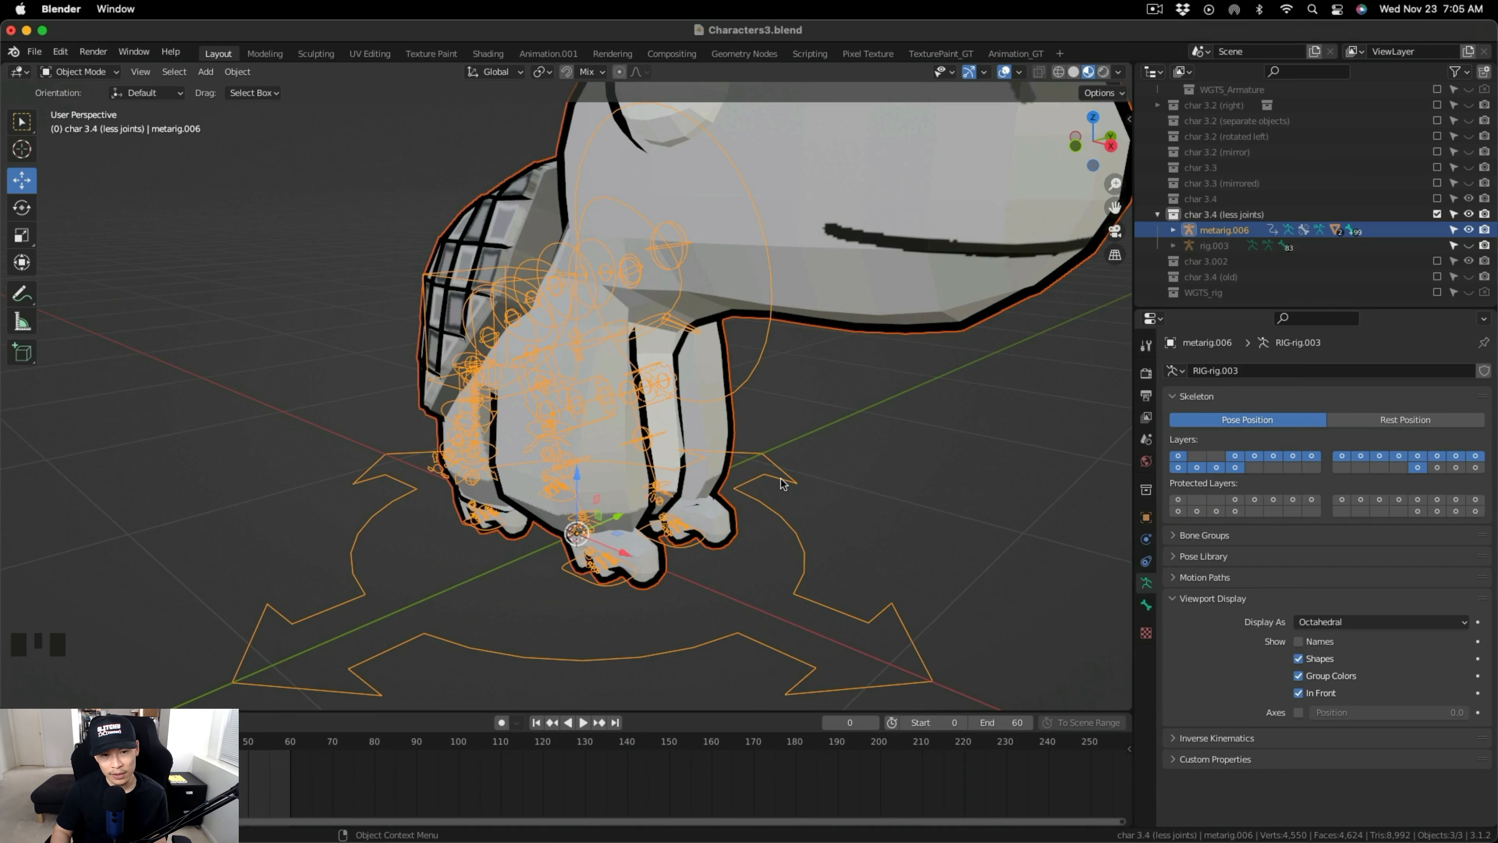
Switch to Buildbox and delete the char3_4_animated_fixedjoints_forbb object from the asset library.
key(ctrl+Up)
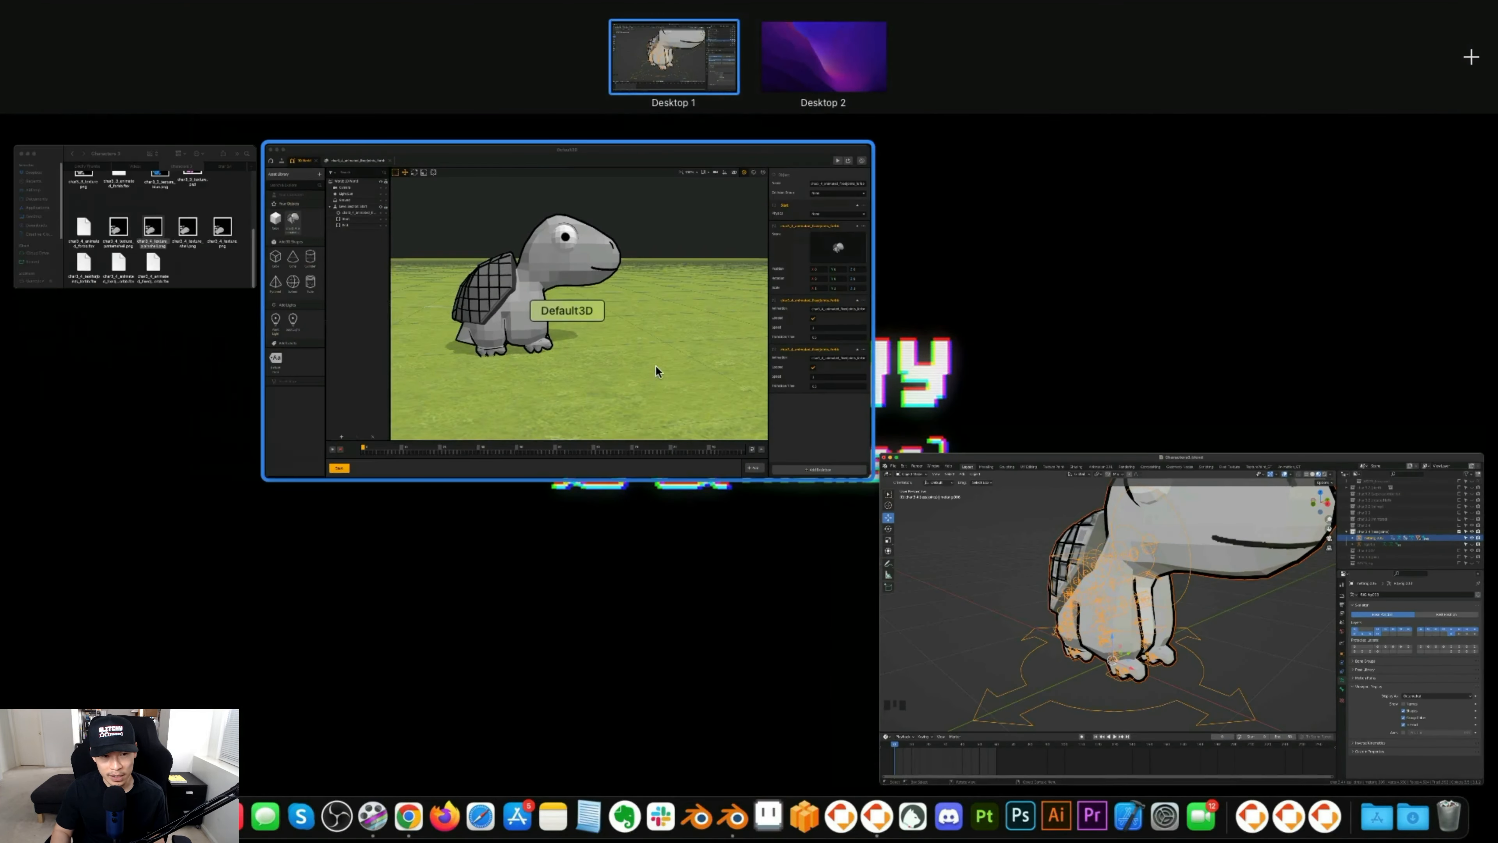
click(656, 367)
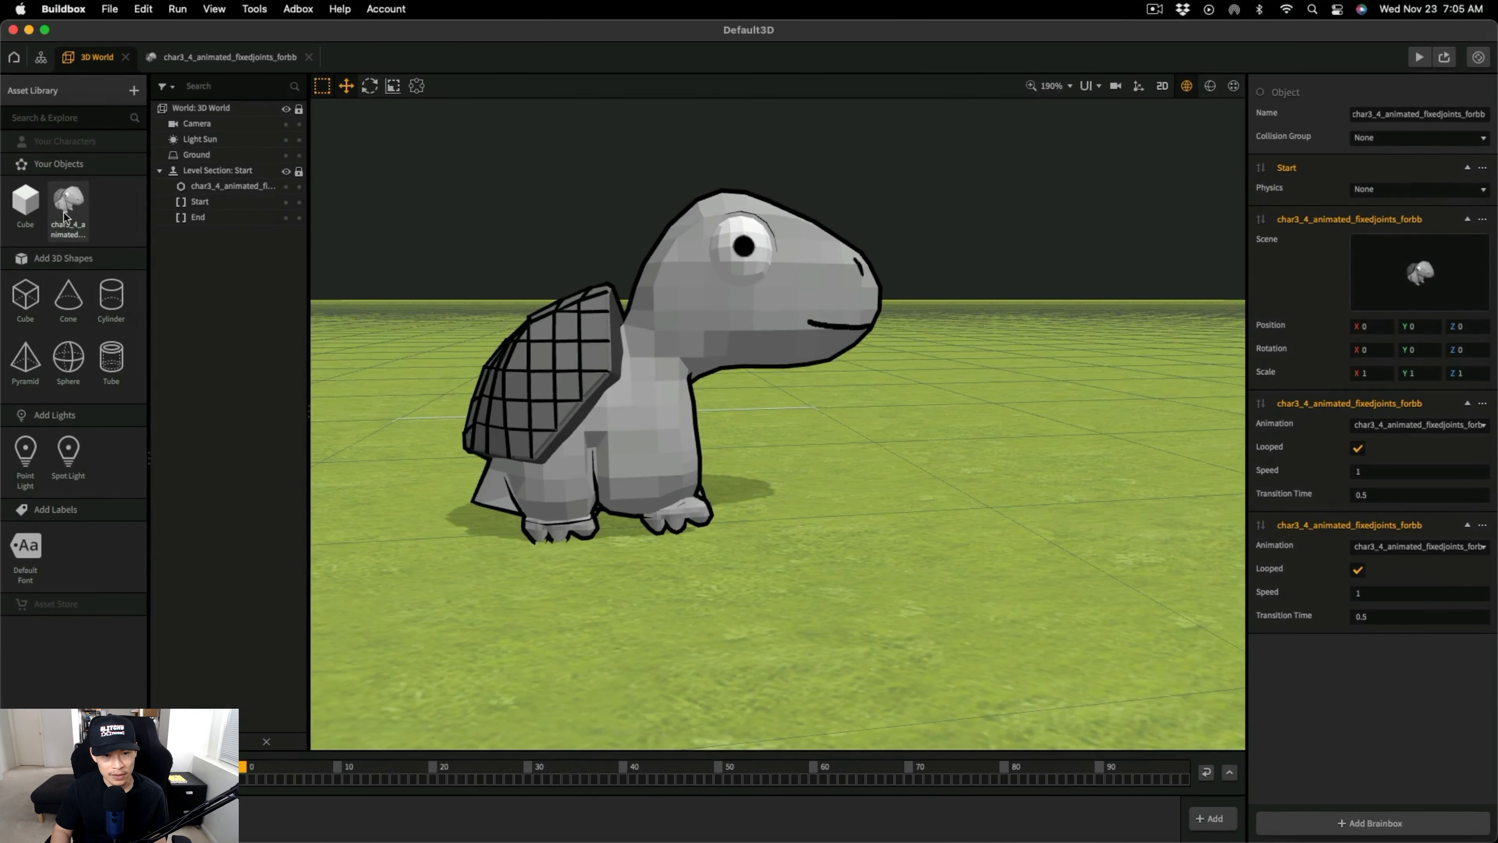
key(Delete)
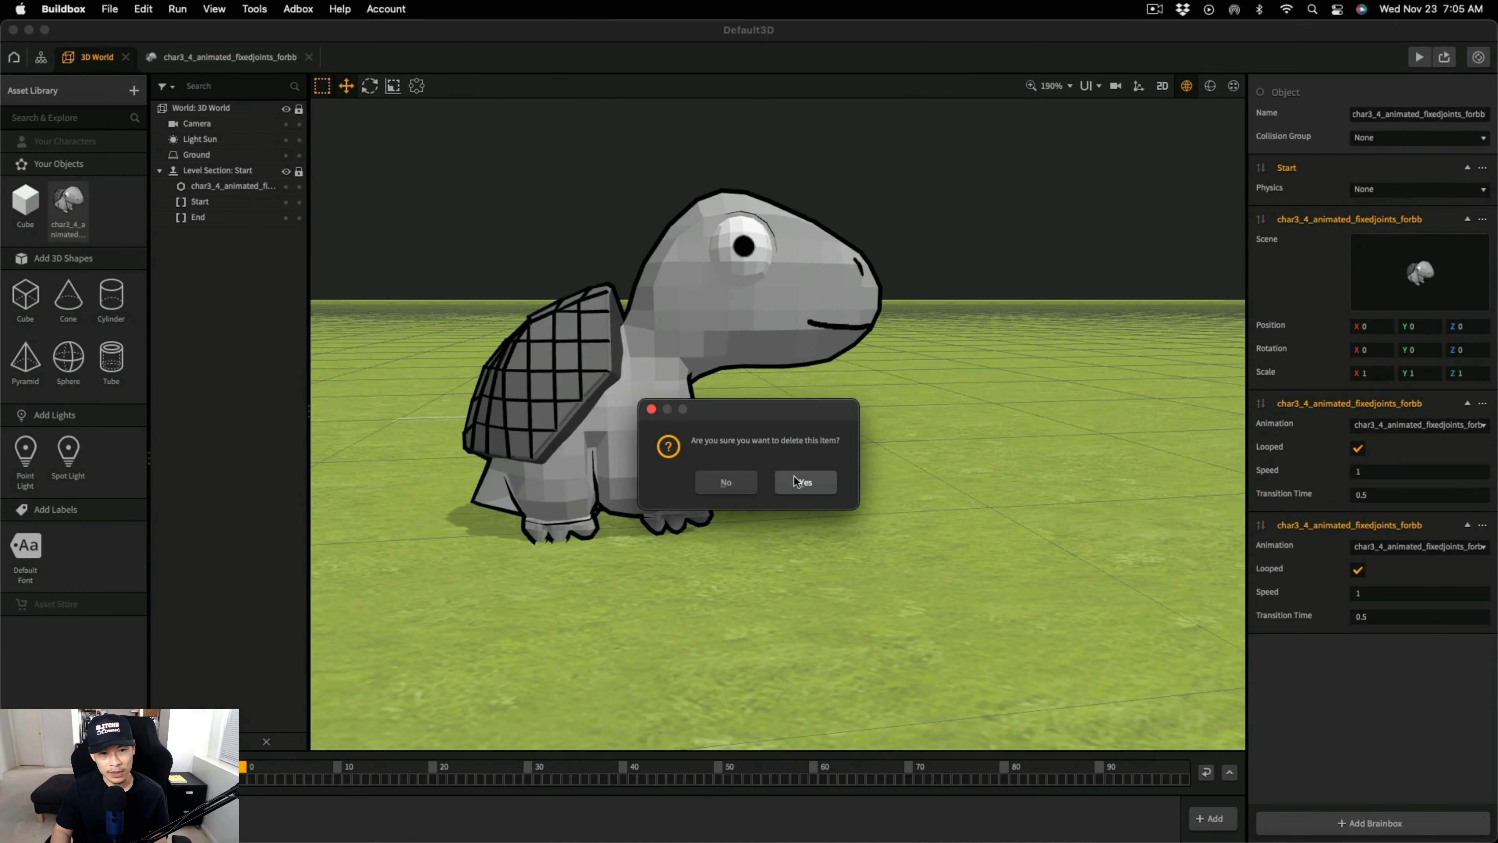
click(805, 481)
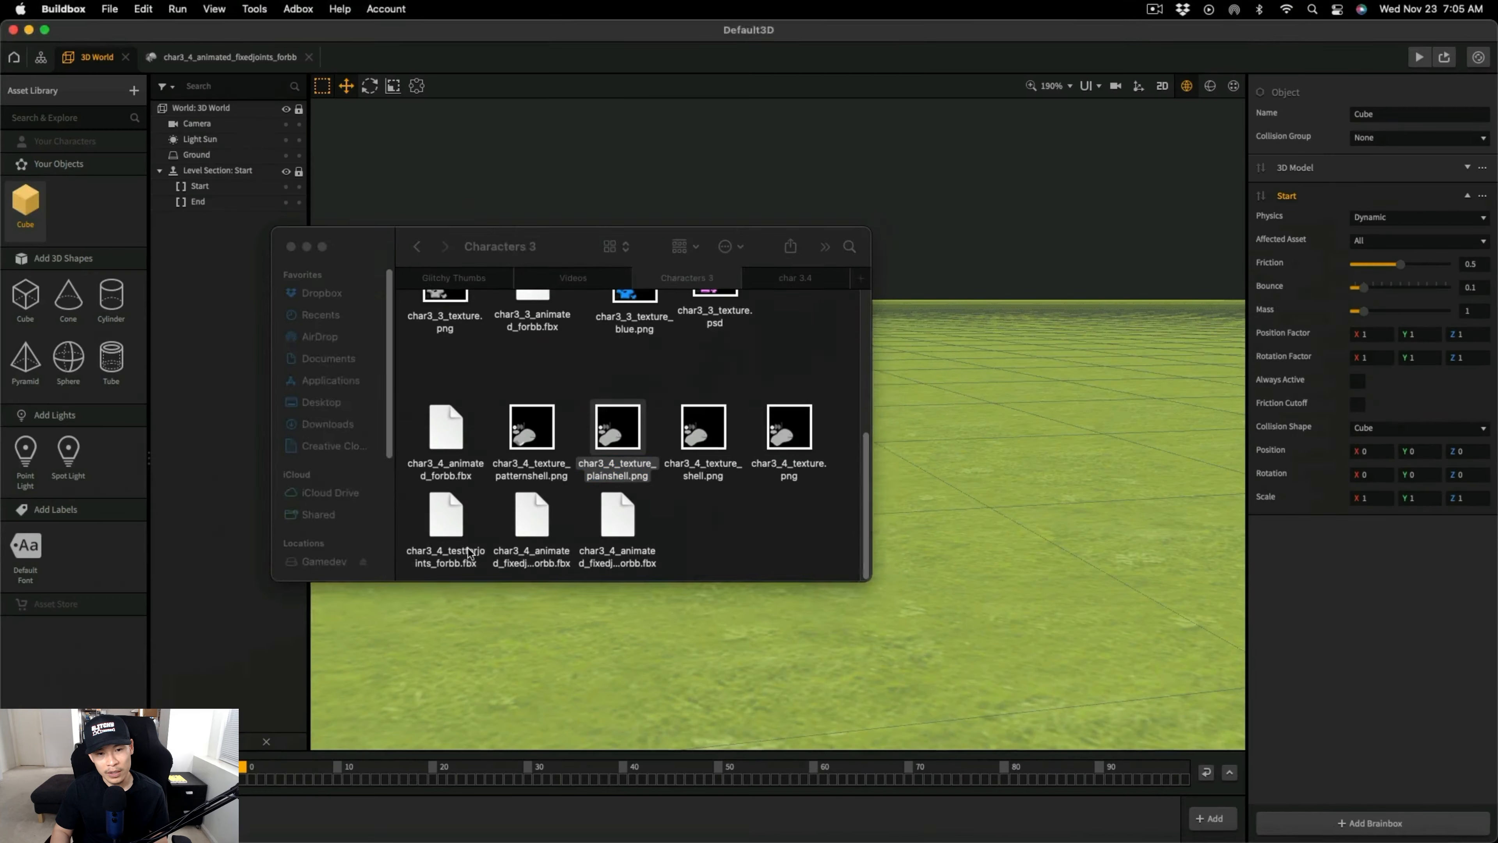
Try to import char3_4_animated_fixedjoints2_forbb.fbx from the Characters 3 folder into the Buildbox project.
click(626, 531)
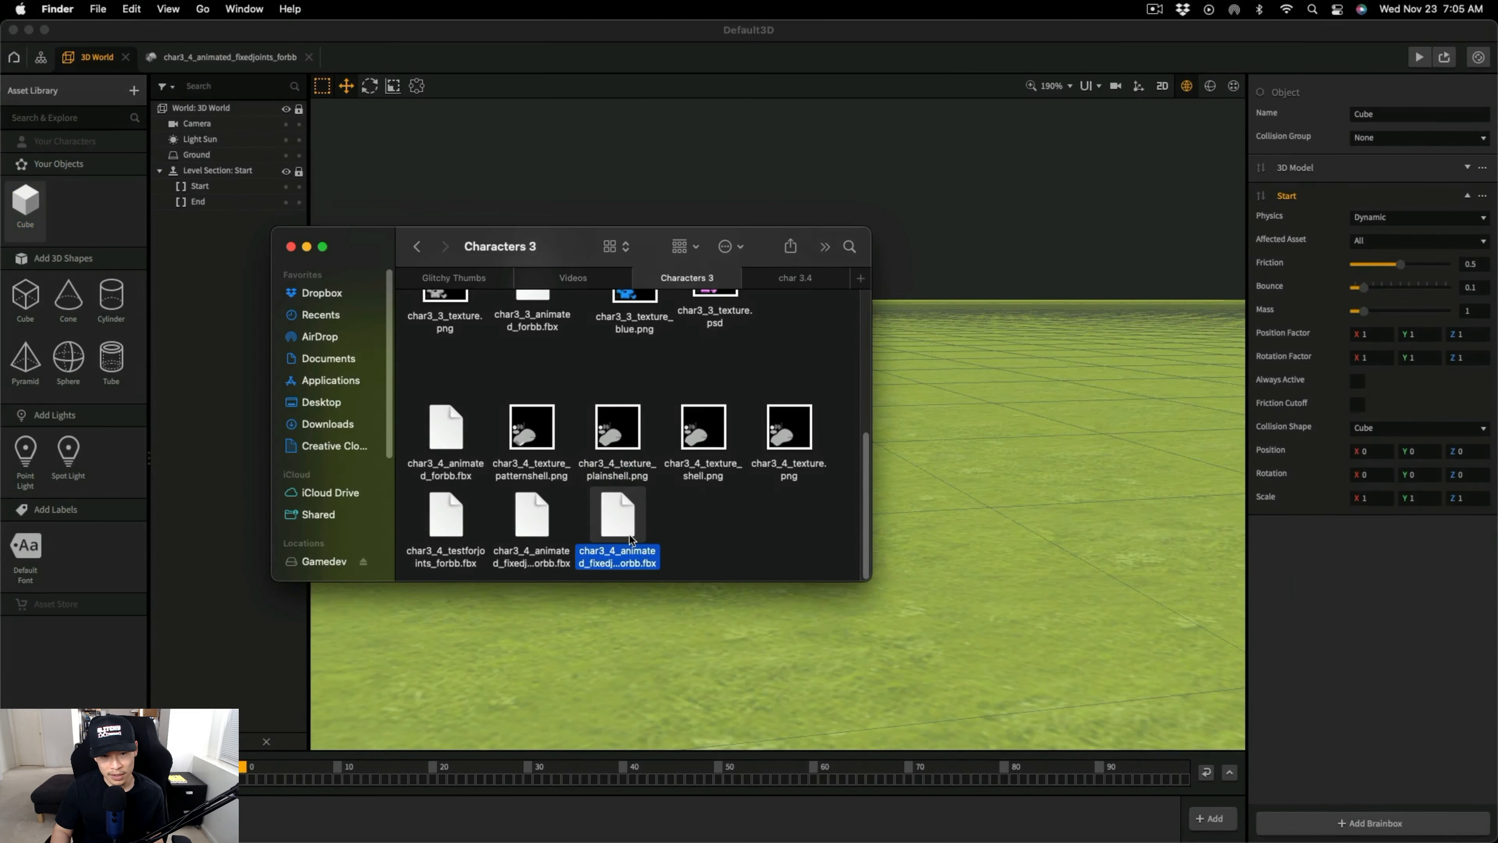
key(space)
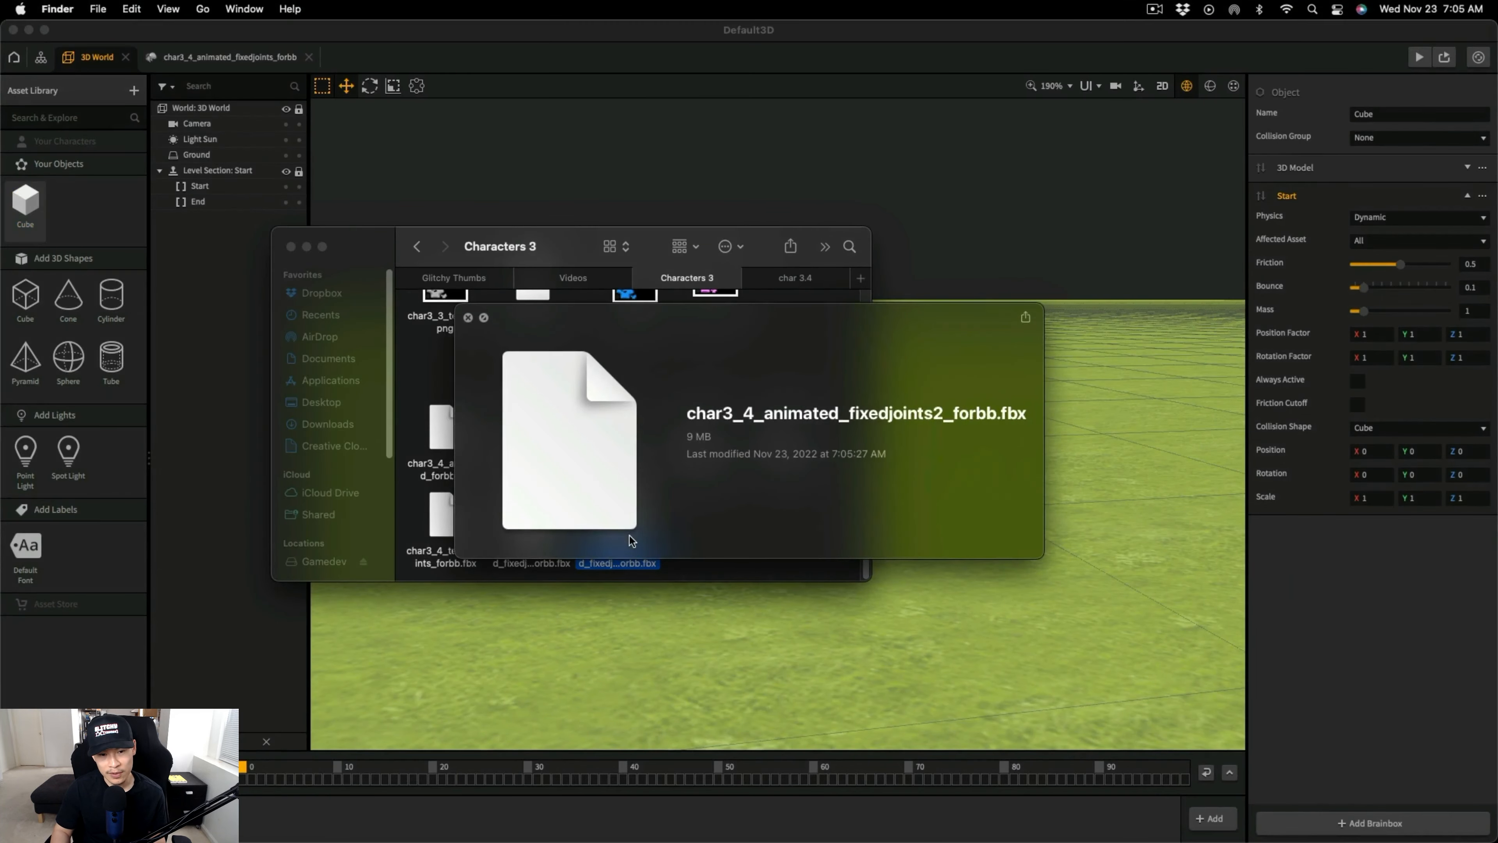
key(space)
drag(630, 536, 885, 213)
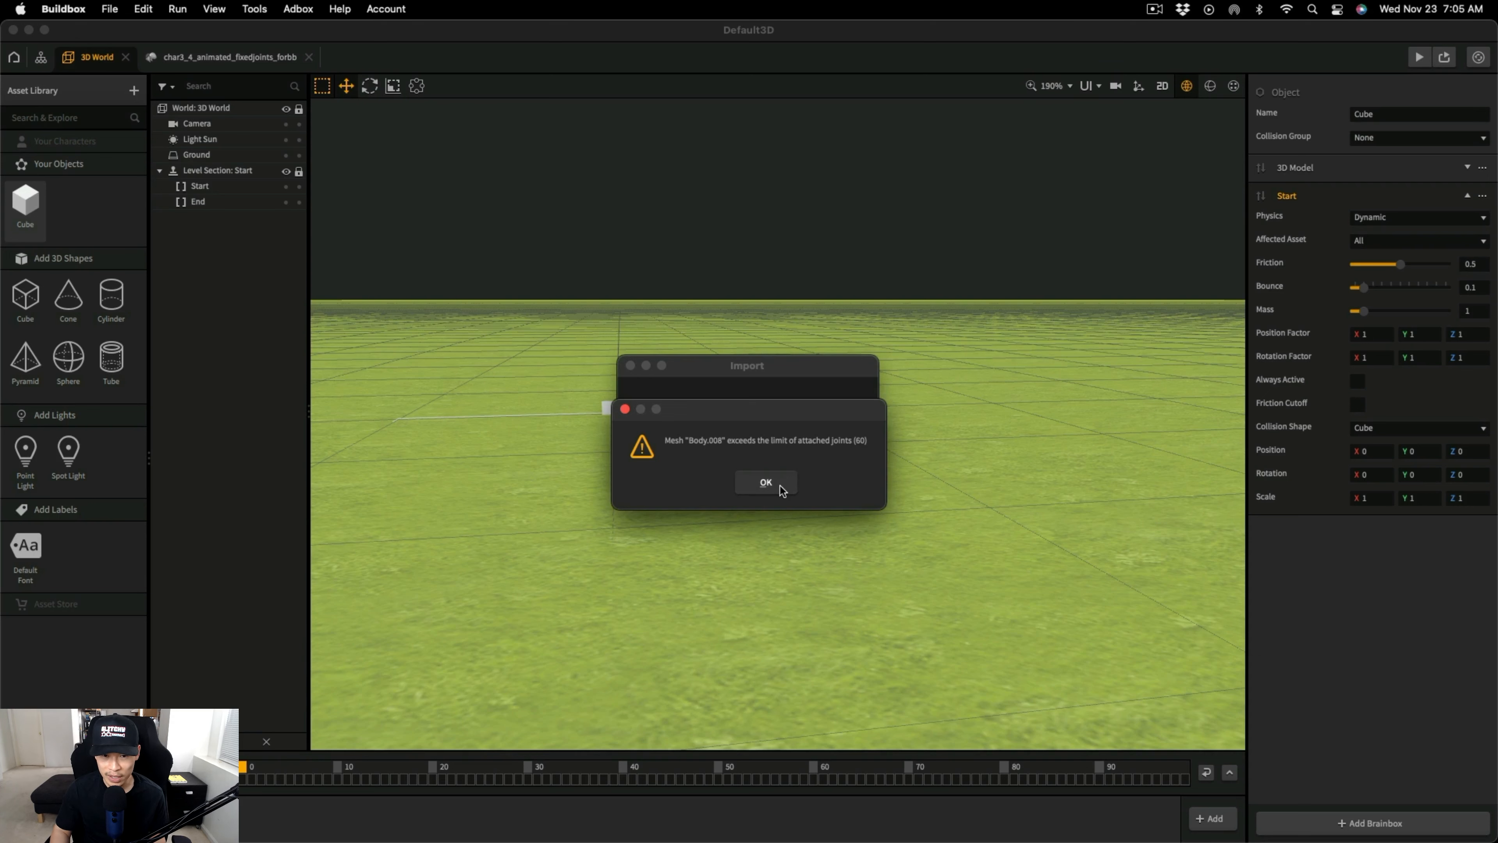
click(780, 486)
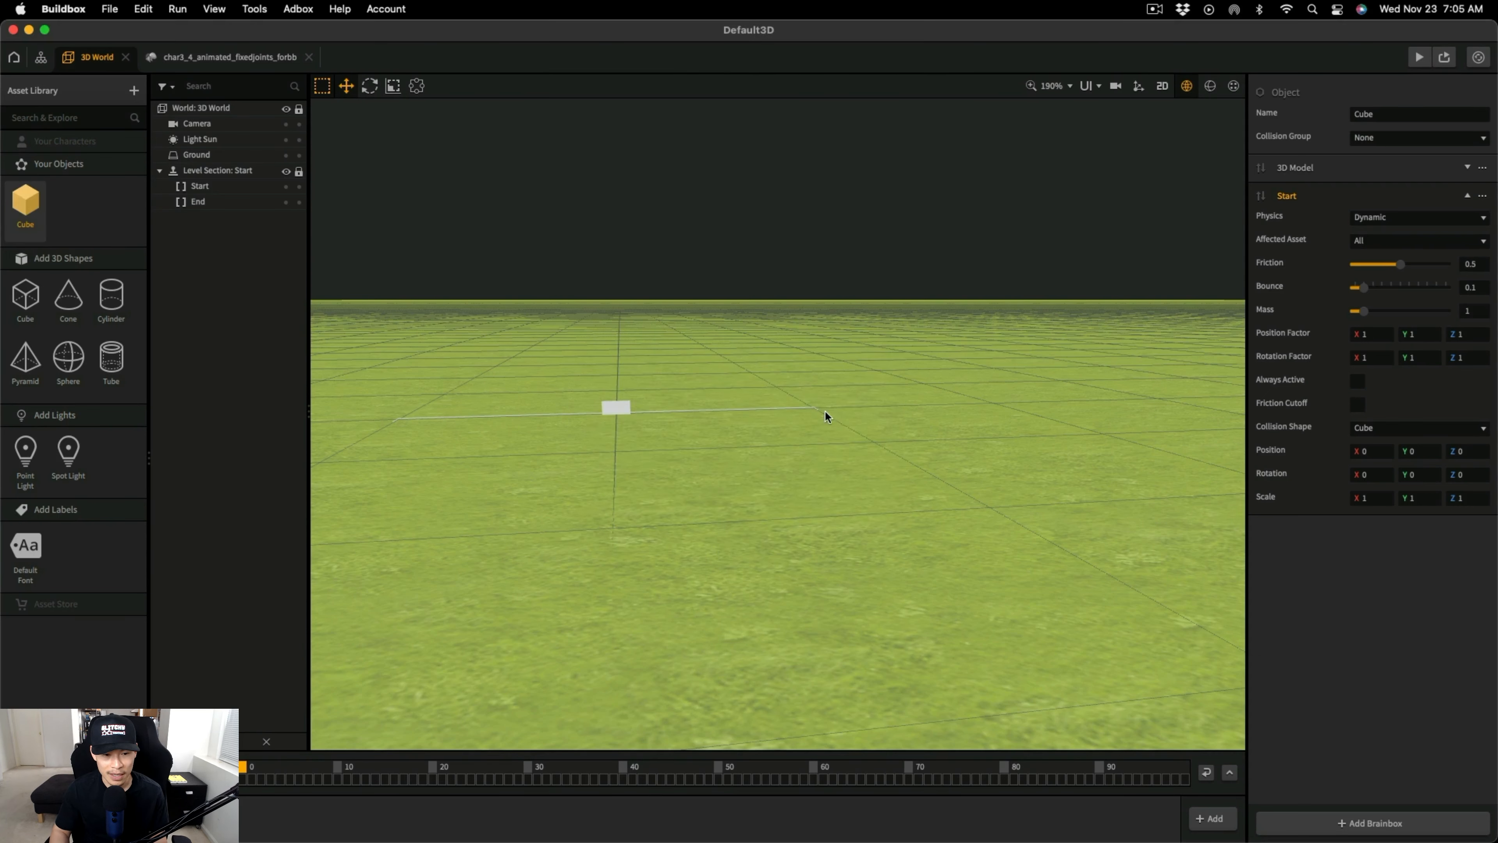
Switch back to Blender, hide metarig.006, and put the rig.003 armature in Edit Mode.
key(ctrl+Up)
click(418, 366)
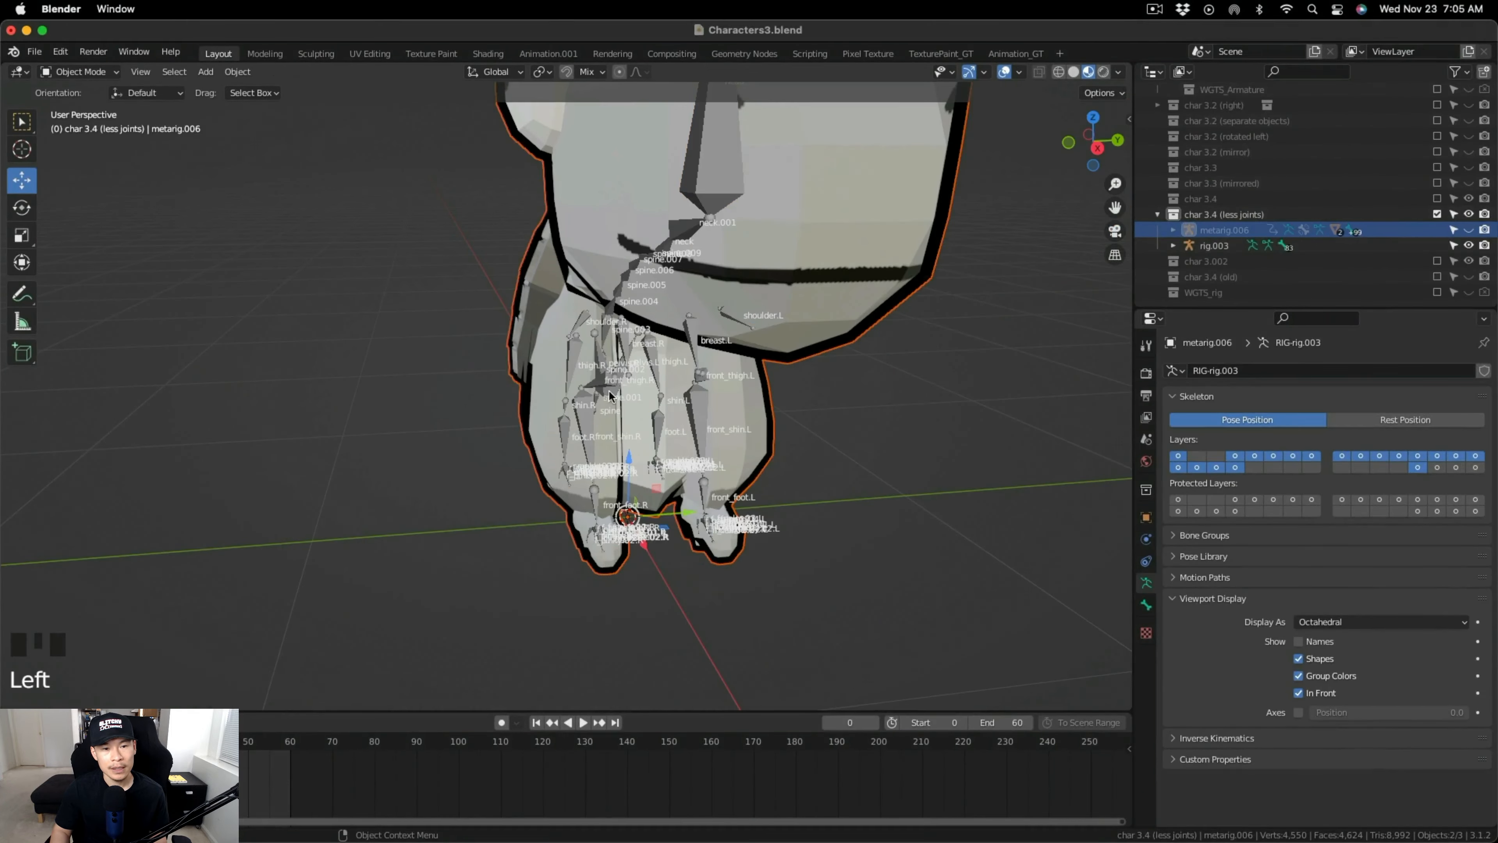
click(608, 389)
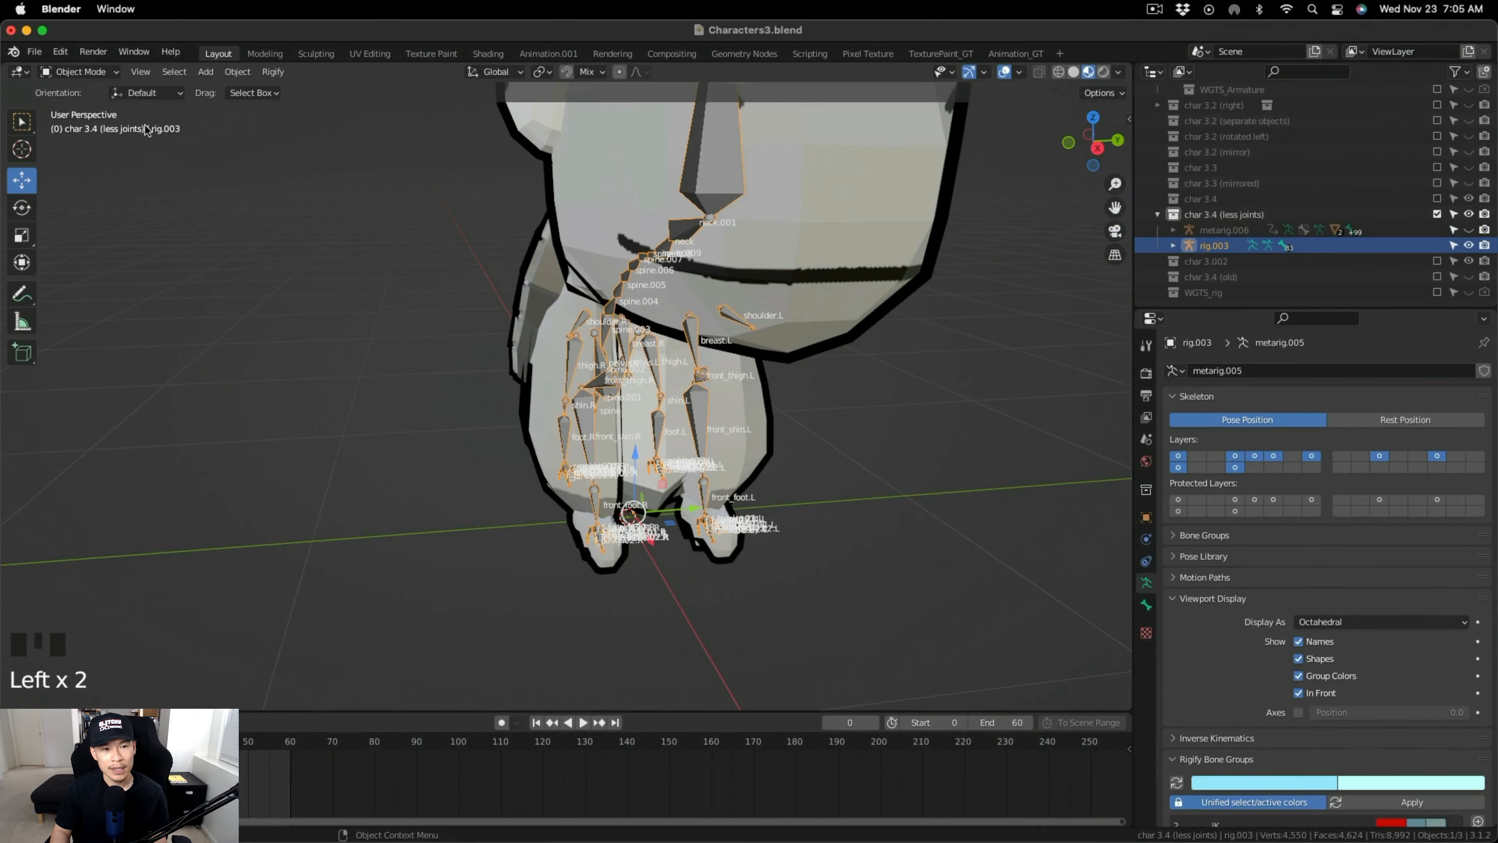
click(103, 77)
click(101, 109)
Delete the four .02 toe bones (pinky, ring, middle, index) from the right front foot.
shift+middle_drag(637, 448, 566, 425)
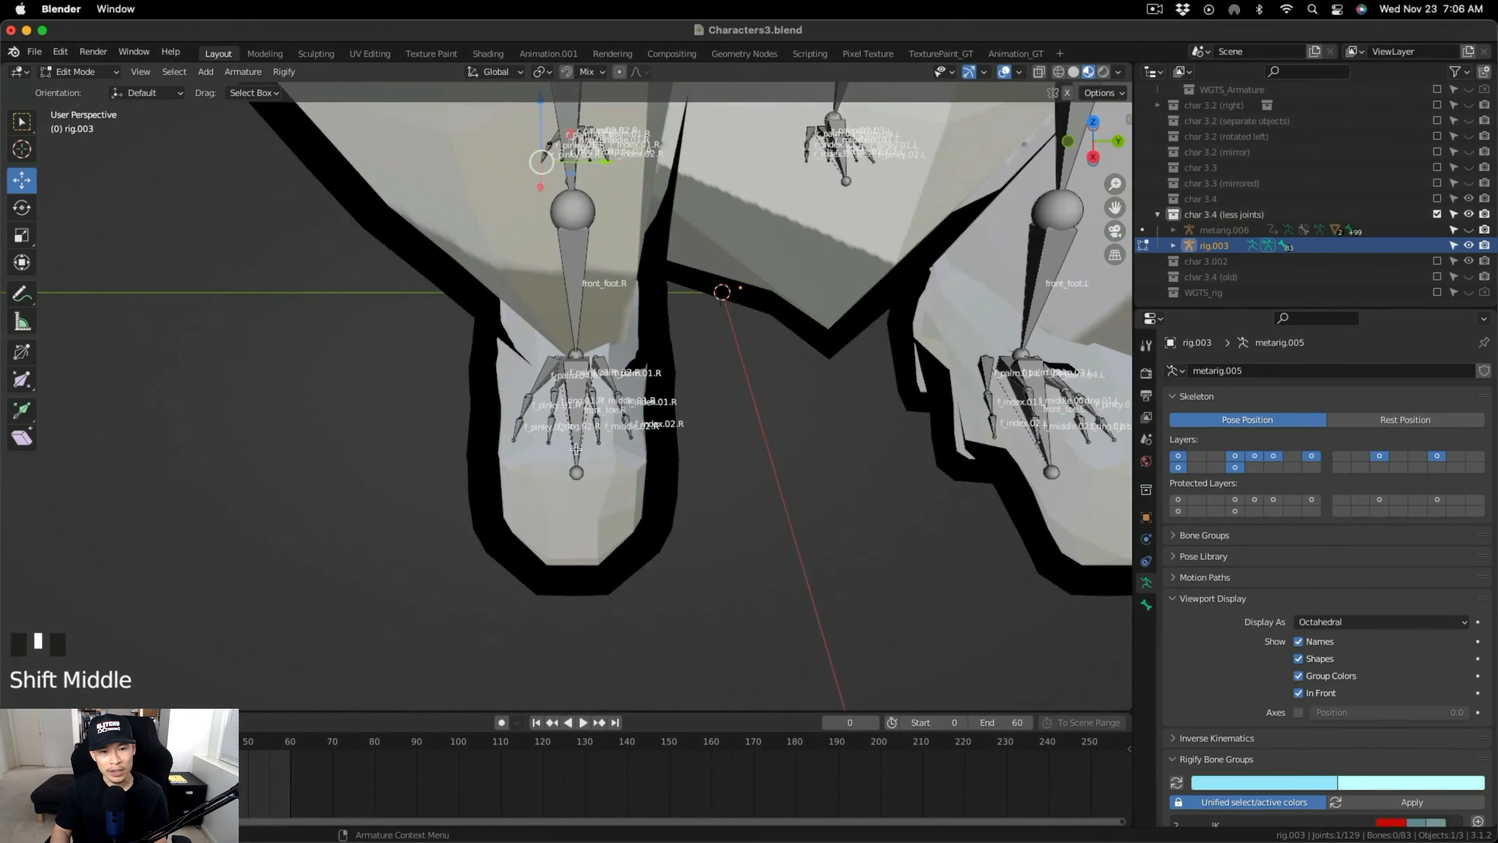
click(531, 429)
shift+click(569, 428)
shift+click(632, 424)
shift+click(669, 419)
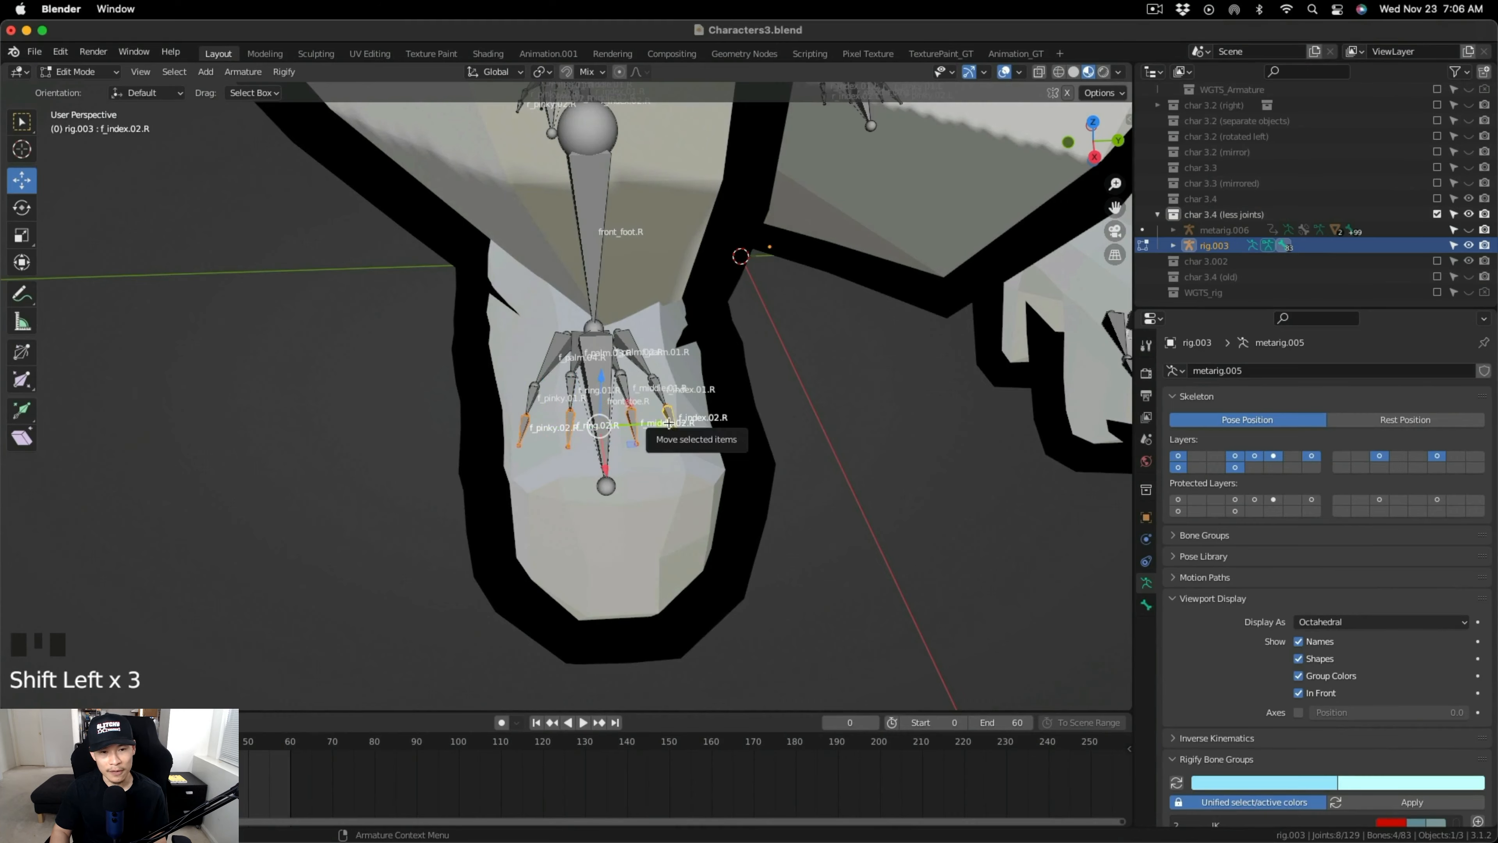
key(x)
Delete the four .02 toe bones (index, middle, ring, pinky) from the left front foot.
shift+middle_drag(967, 445, 896, 455)
shift+click(814, 414)
shift+click(853, 433)
middle_drag(873, 445, 689, 330)
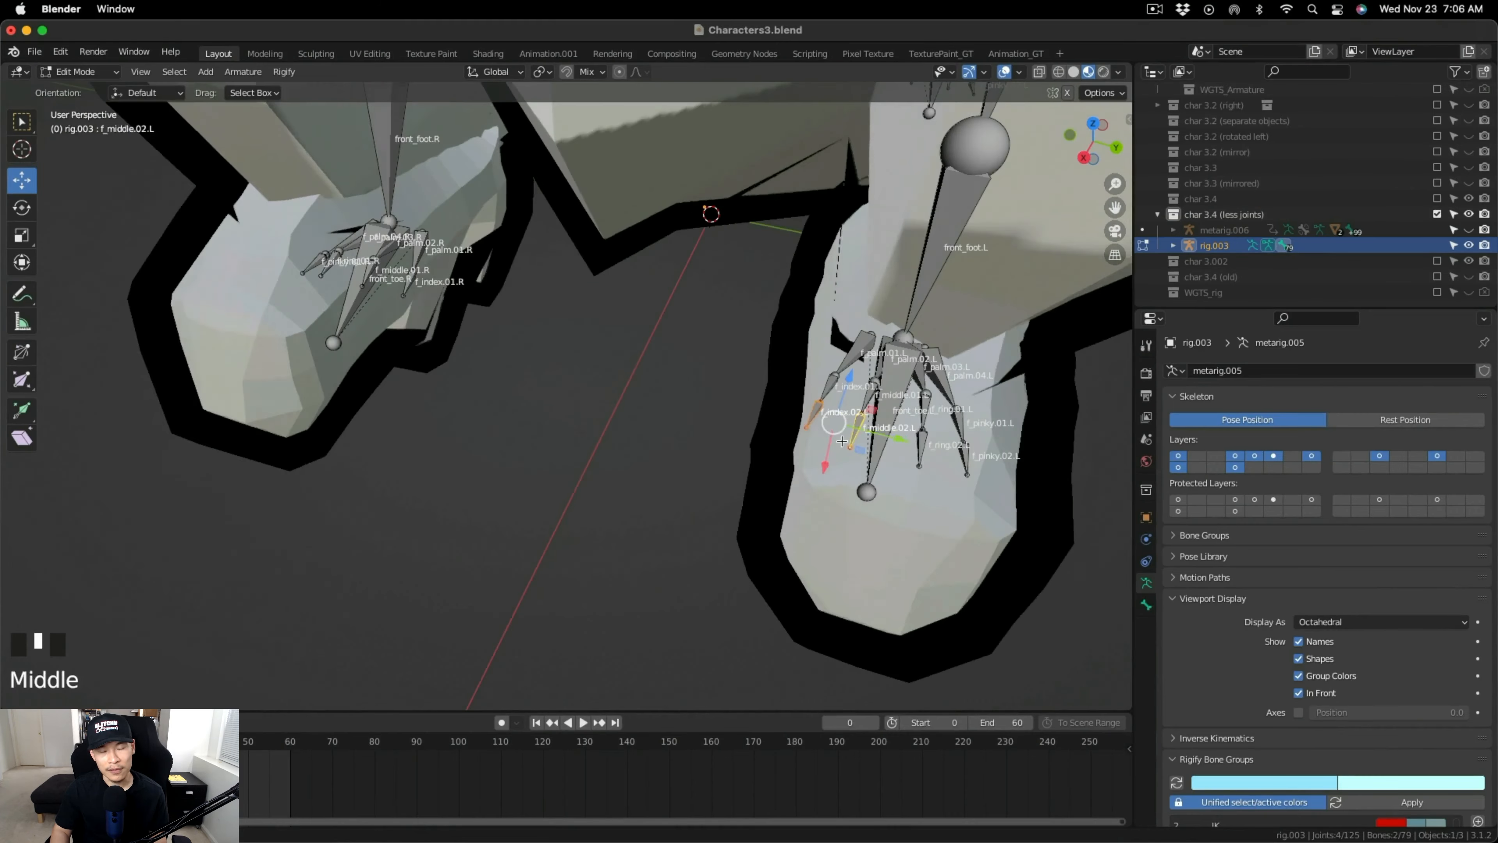
shift+click(921, 447)
shift+click(966, 457)
key(x)
click(905, 458)
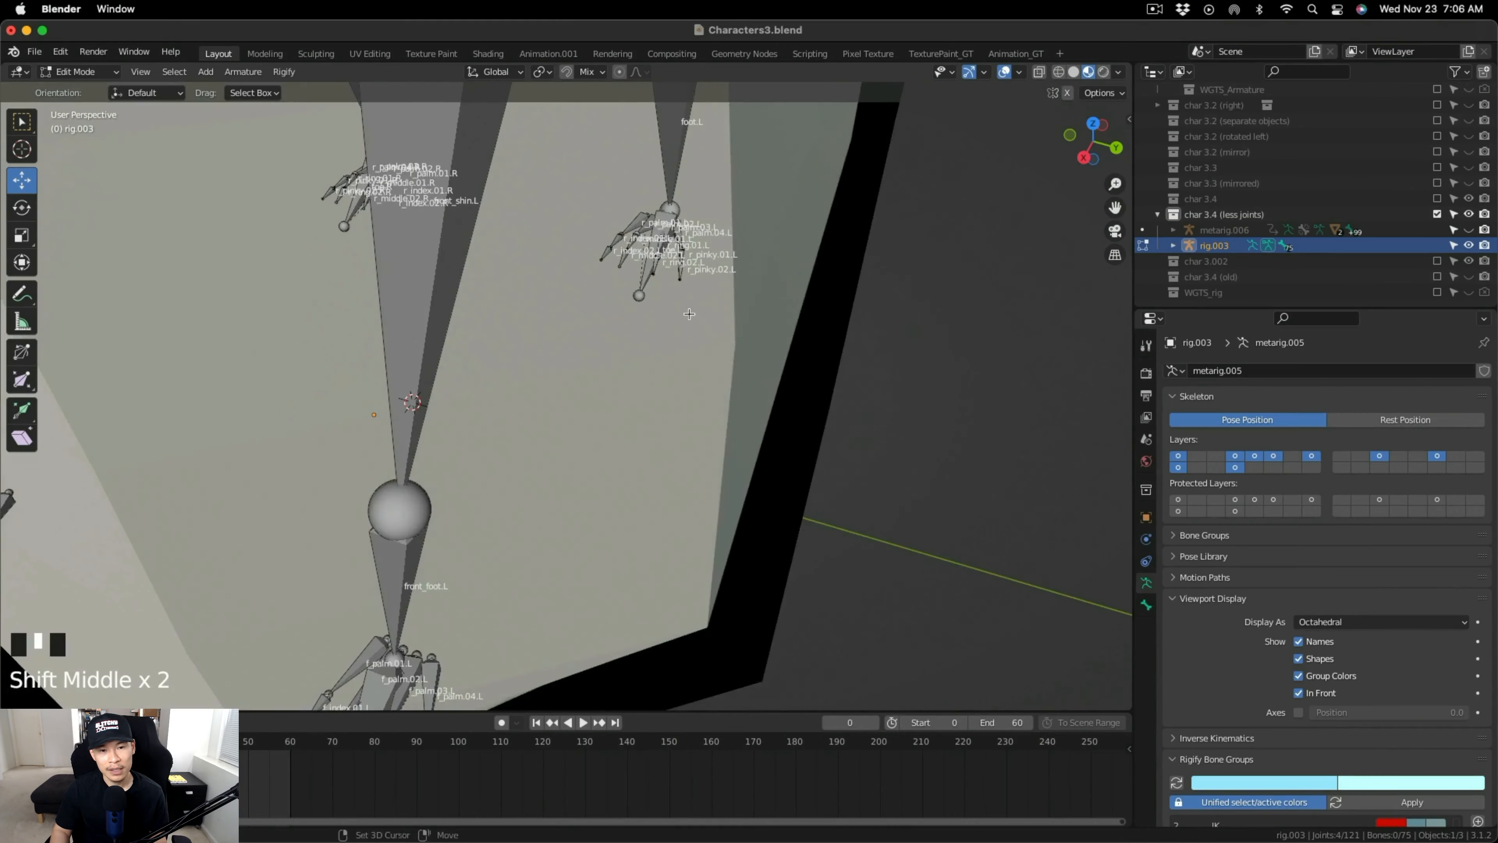
Delete the .02 toe bones from both rear feet.
click(689, 360)
shift+click(562, 372)
key(x)
shift+middle_drag(554, 389, 565, 370)
shift+click(412, 511)
key(x)
Return rig.003 to Object Mode and try to re-generate its Rigify rig.
click(88, 72)
click(90, 92)
key(a)
scroll(1380, 649, down, 20)
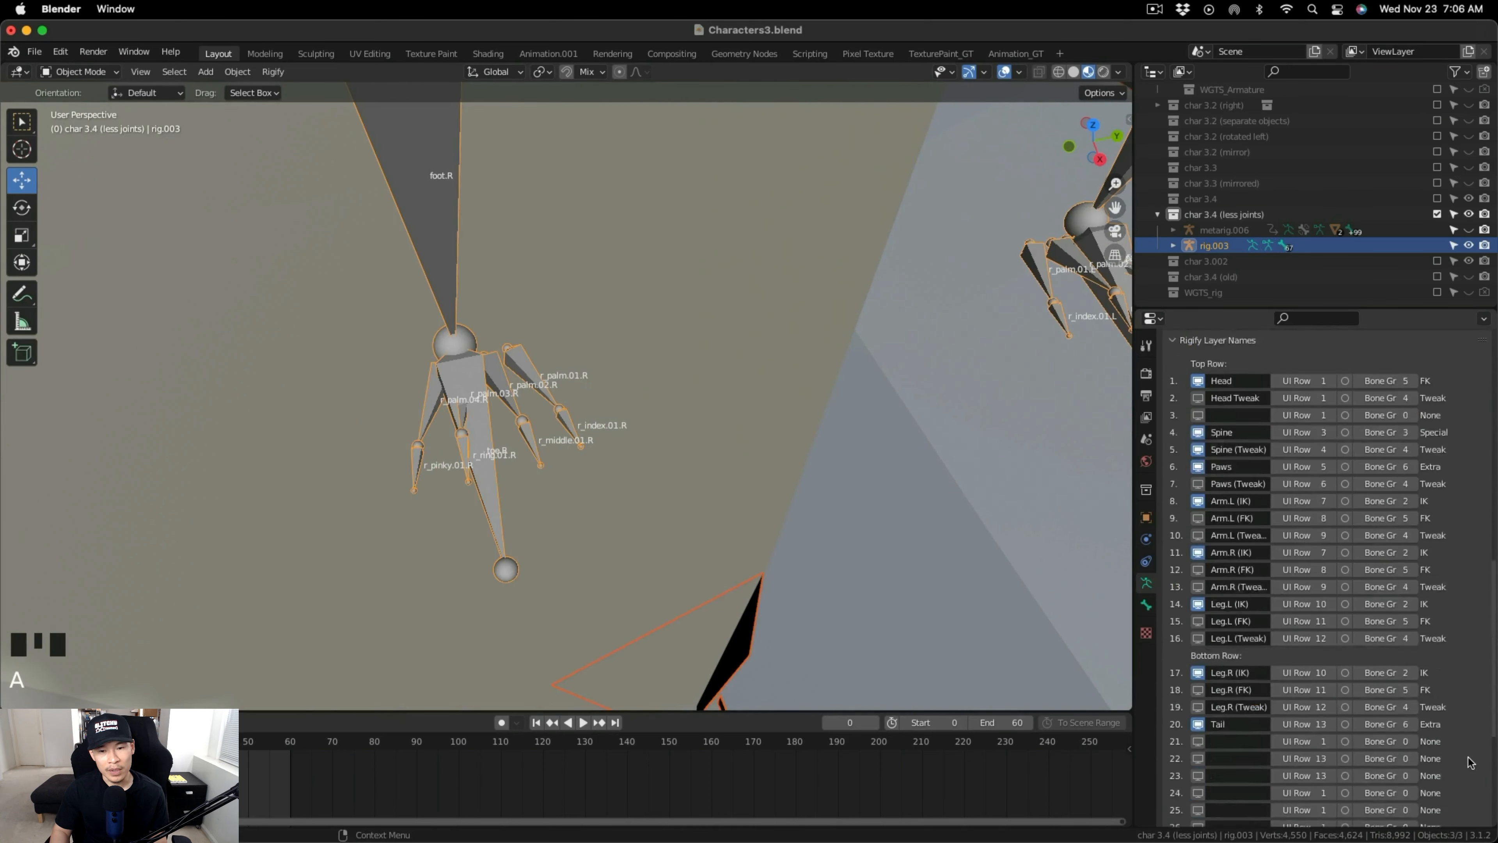
click(1401, 792)
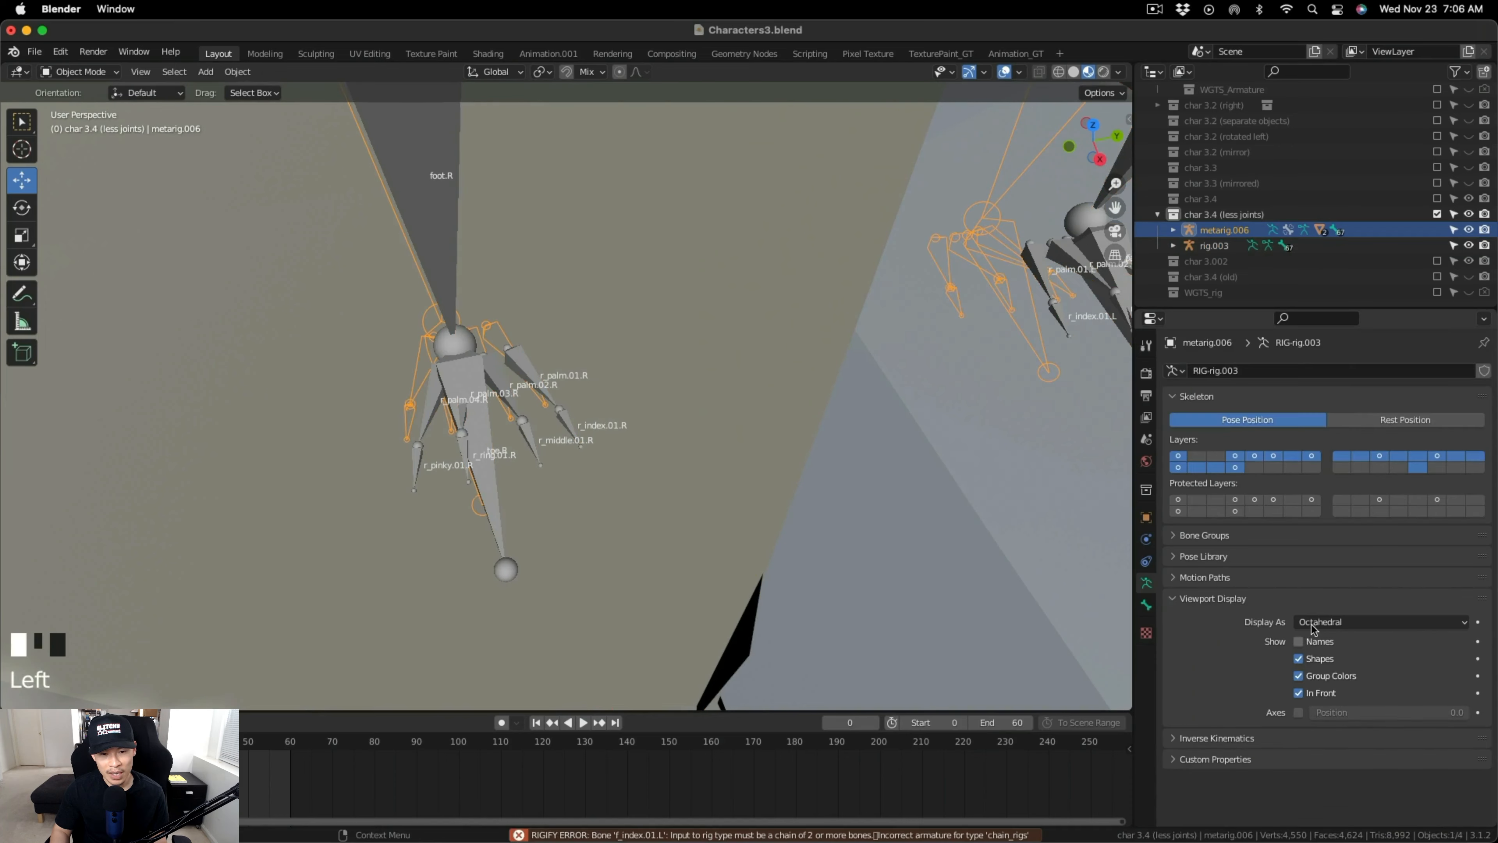
Undo the Rigify rig re-generation.
scroll(653, 435, down, 8)
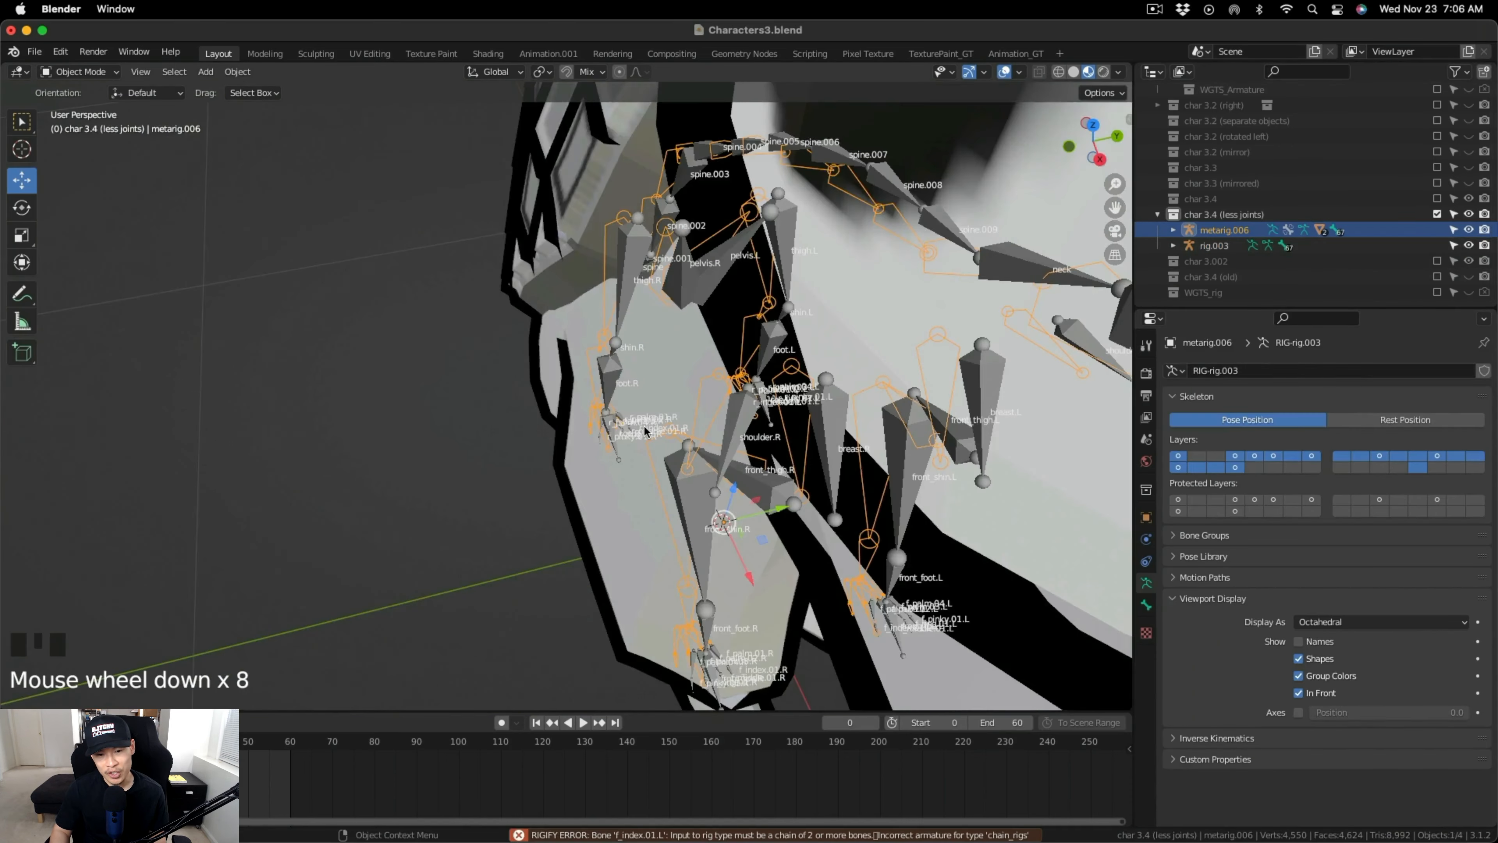
middle_drag(653, 436, 863, 426)
key(super+z)
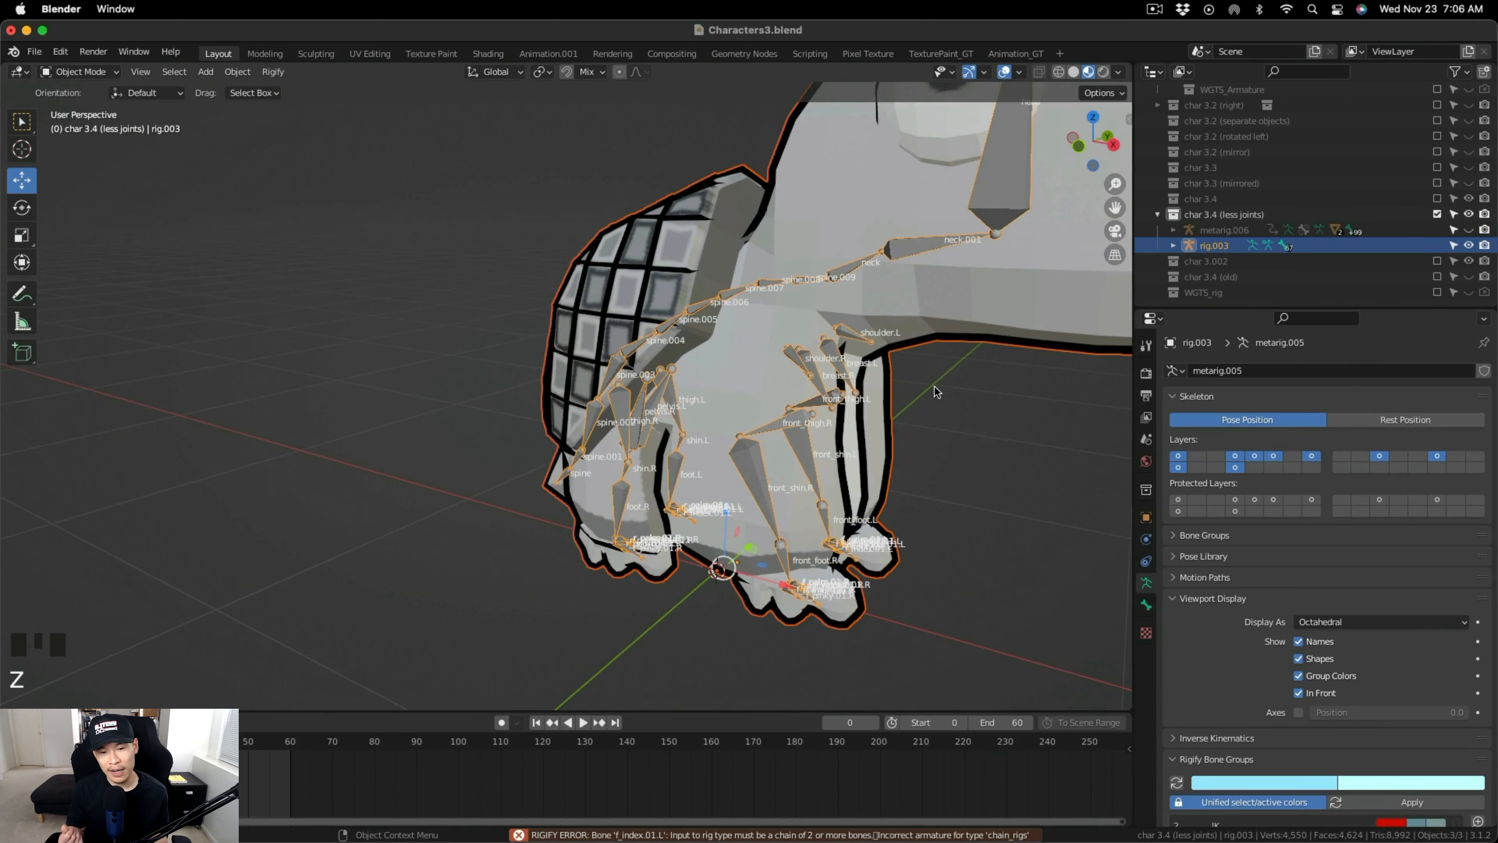
Inspect the foot bones of rig.003 and try re-generating its Rigify rig again.
middle_drag(969, 446, 869, 469)
scroll(726, 550, up, 2)
middle_drag(726, 550, 725, 581)
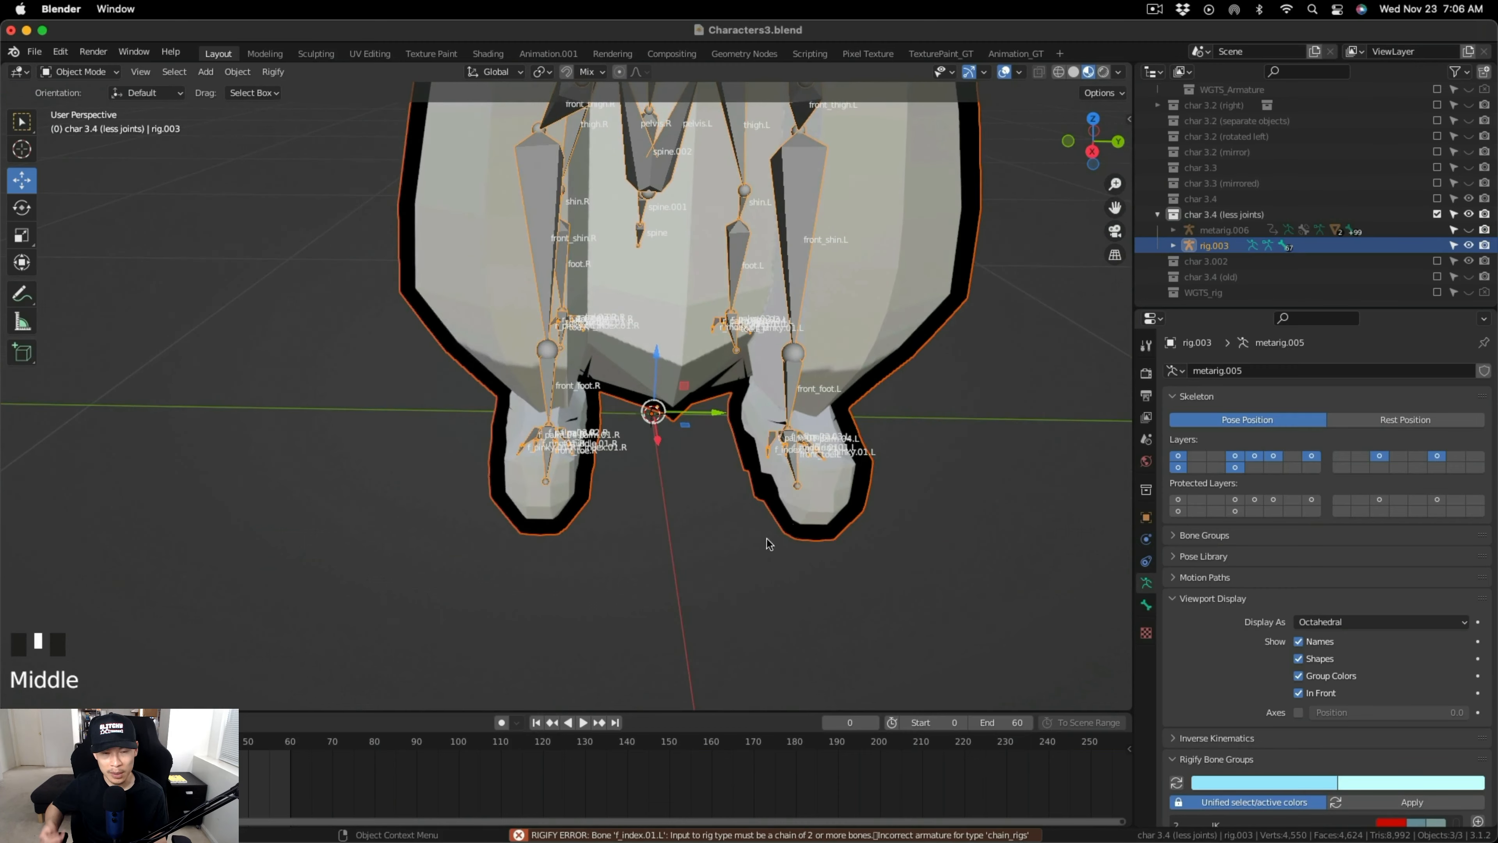
scroll(1383, 645, down, 20)
scroll(1460, 764, down, 3)
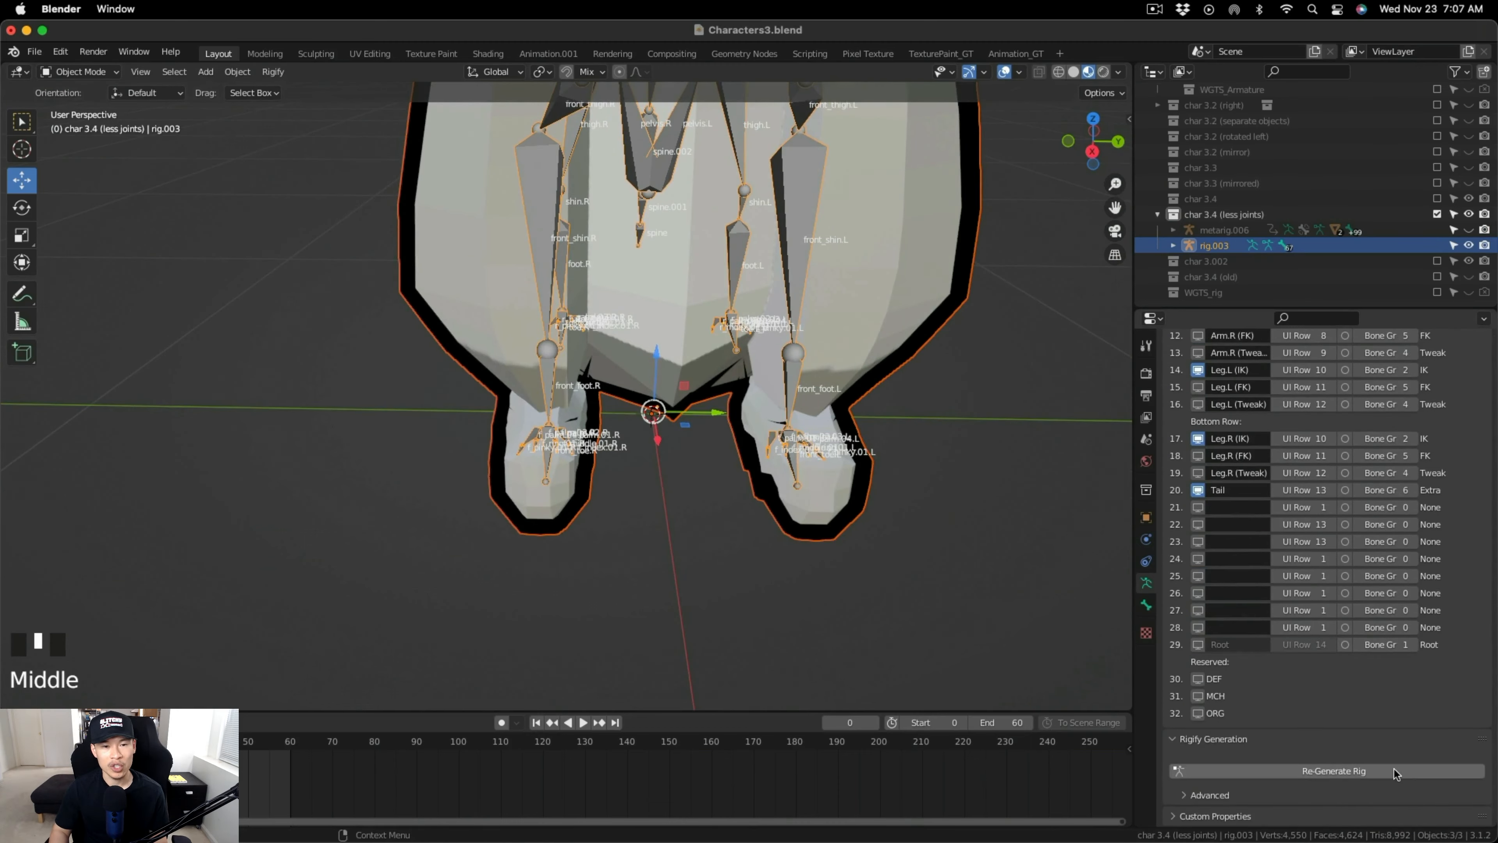
click(1393, 770)
scroll(487, 536, down, 4)
middle_drag(487, 536, 688, 475)
click(780, 437)
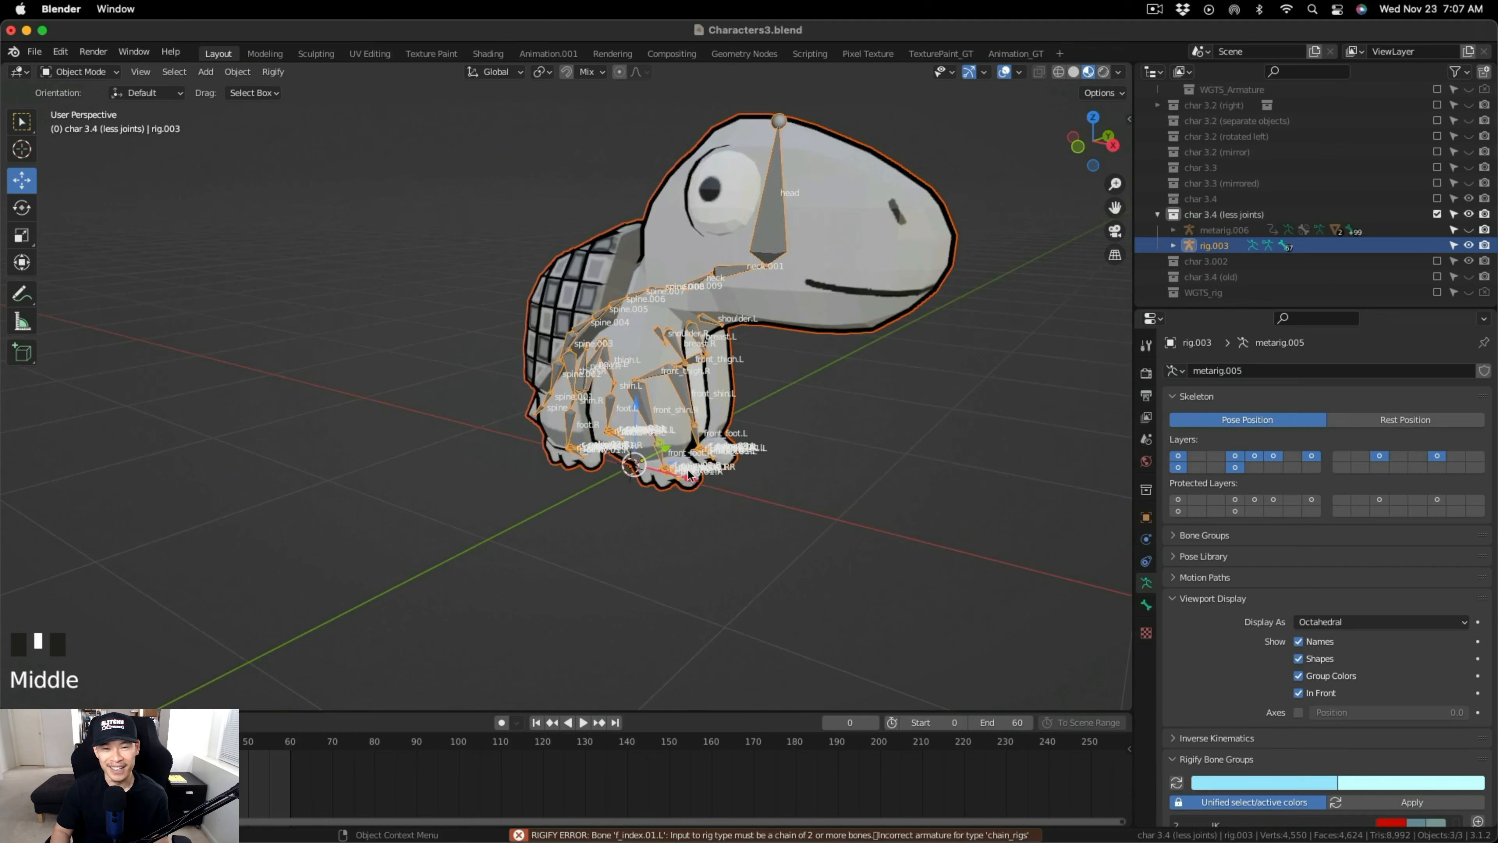
Undo the rig re-generation and the deletions of the .02 toe bones on all four feet.
scroll(688, 471, up, 4)
key(super+z)
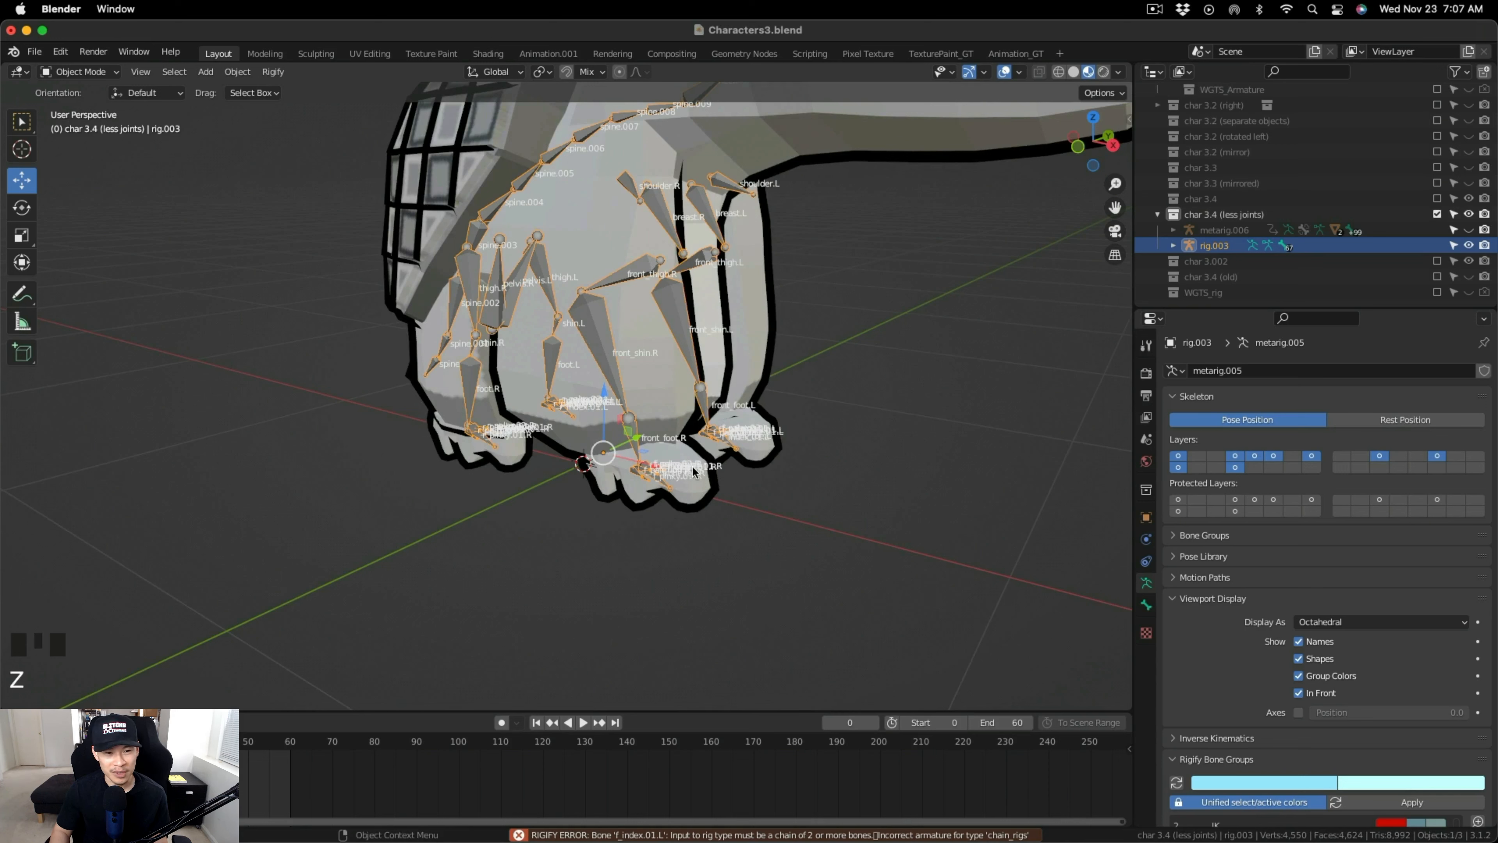
key(super+z)
key(super+z)
key(super+z)
key(super+z)
key(super+z)
key(super+z)
key(super+z)
key(super+z)
key(super+z)
key(super+z)
key(super+z)
key(super+z)
key(super+z)
key(super+z)
key(super+z)
key(super+z)
key(super+z)
key(super+z)
key(super+z)
key(super+z)
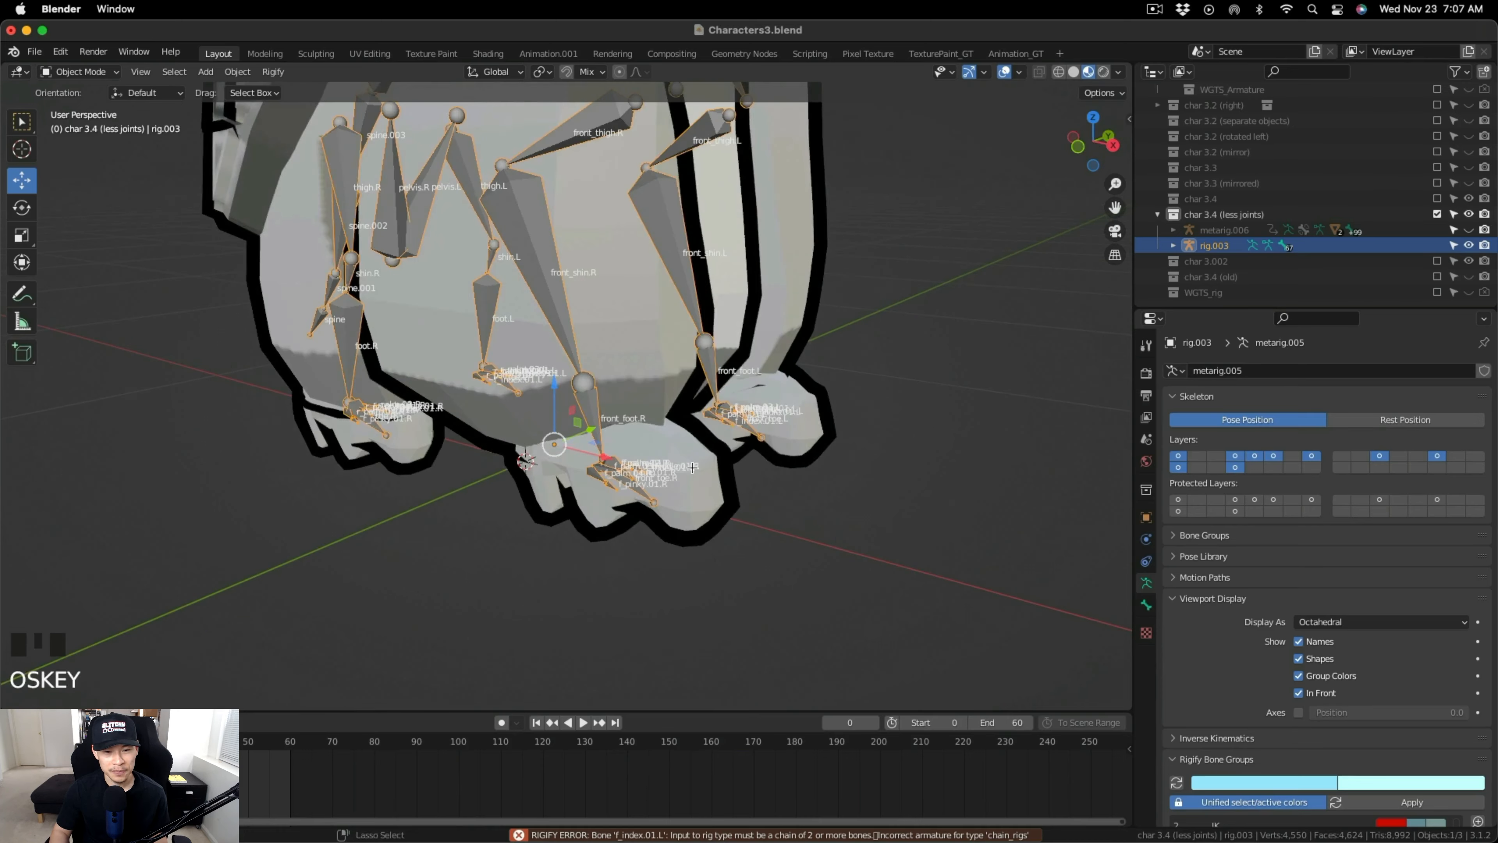
In rig.003's Edit Mode, delete the right front foot's two middle toe chains: f_palm.02.R, f_palm.03.R, and the f_middle and f_ring .01 and .02 bones.
middle_drag(502, 462, 600, 441)
click(600, 441)
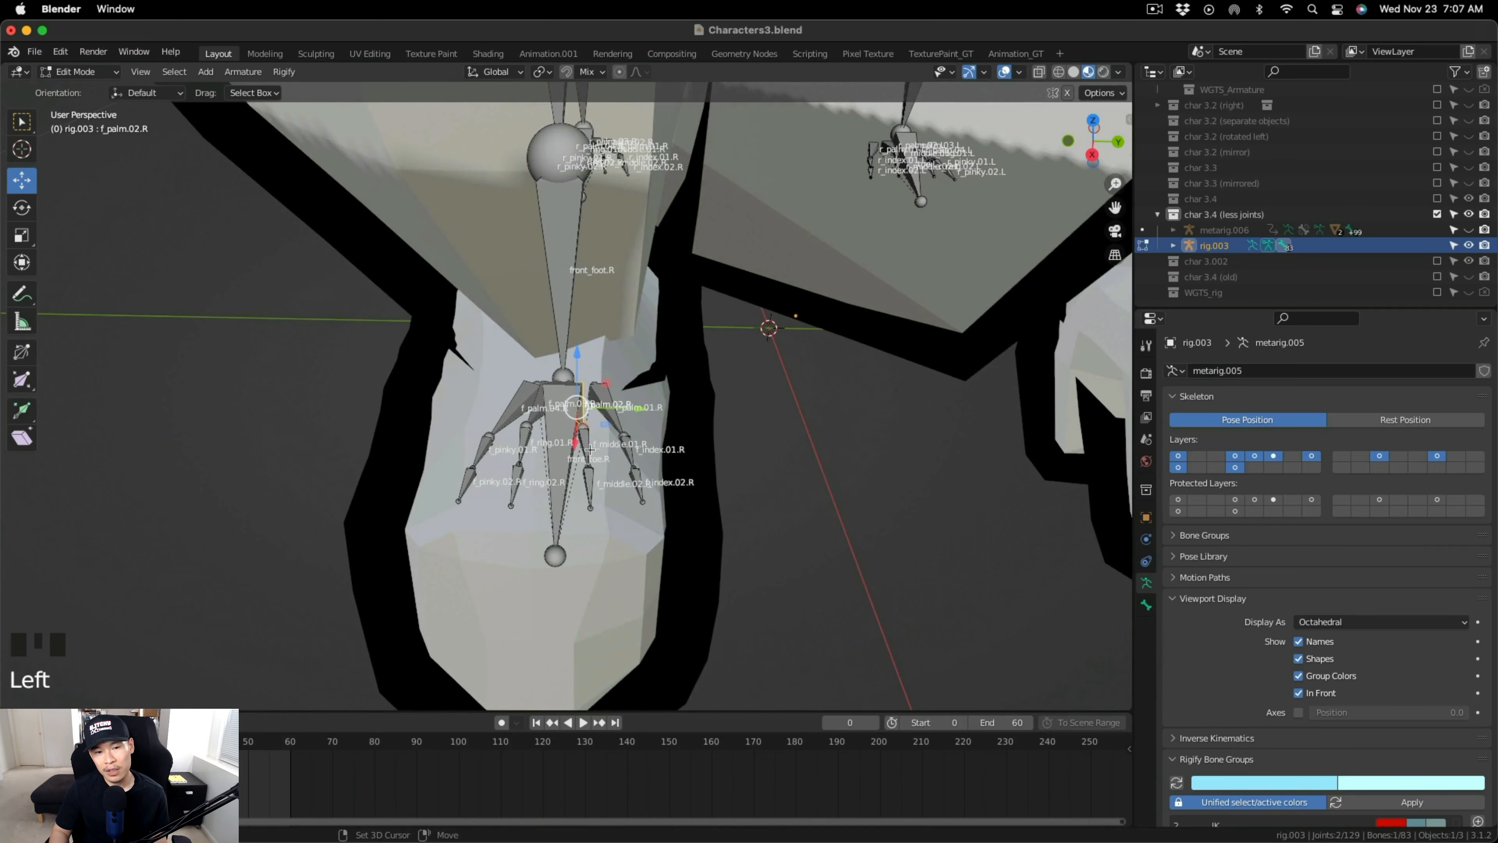
shift+click(590, 450)
shift+click(586, 436)
shift+click(534, 430)
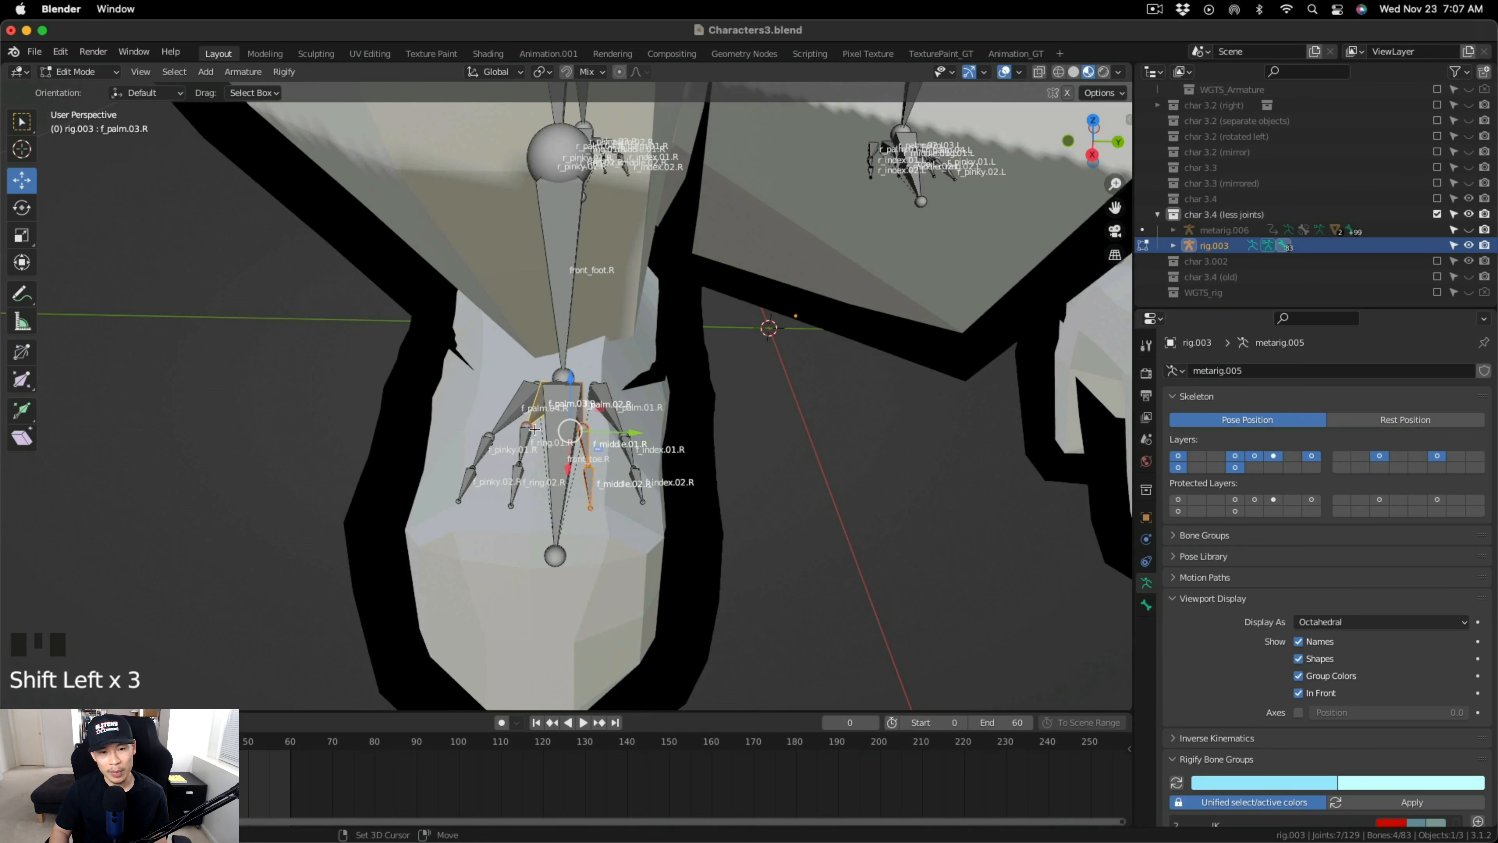
shift+click(525, 439)
middle_drag(525, 439, 532, 466)
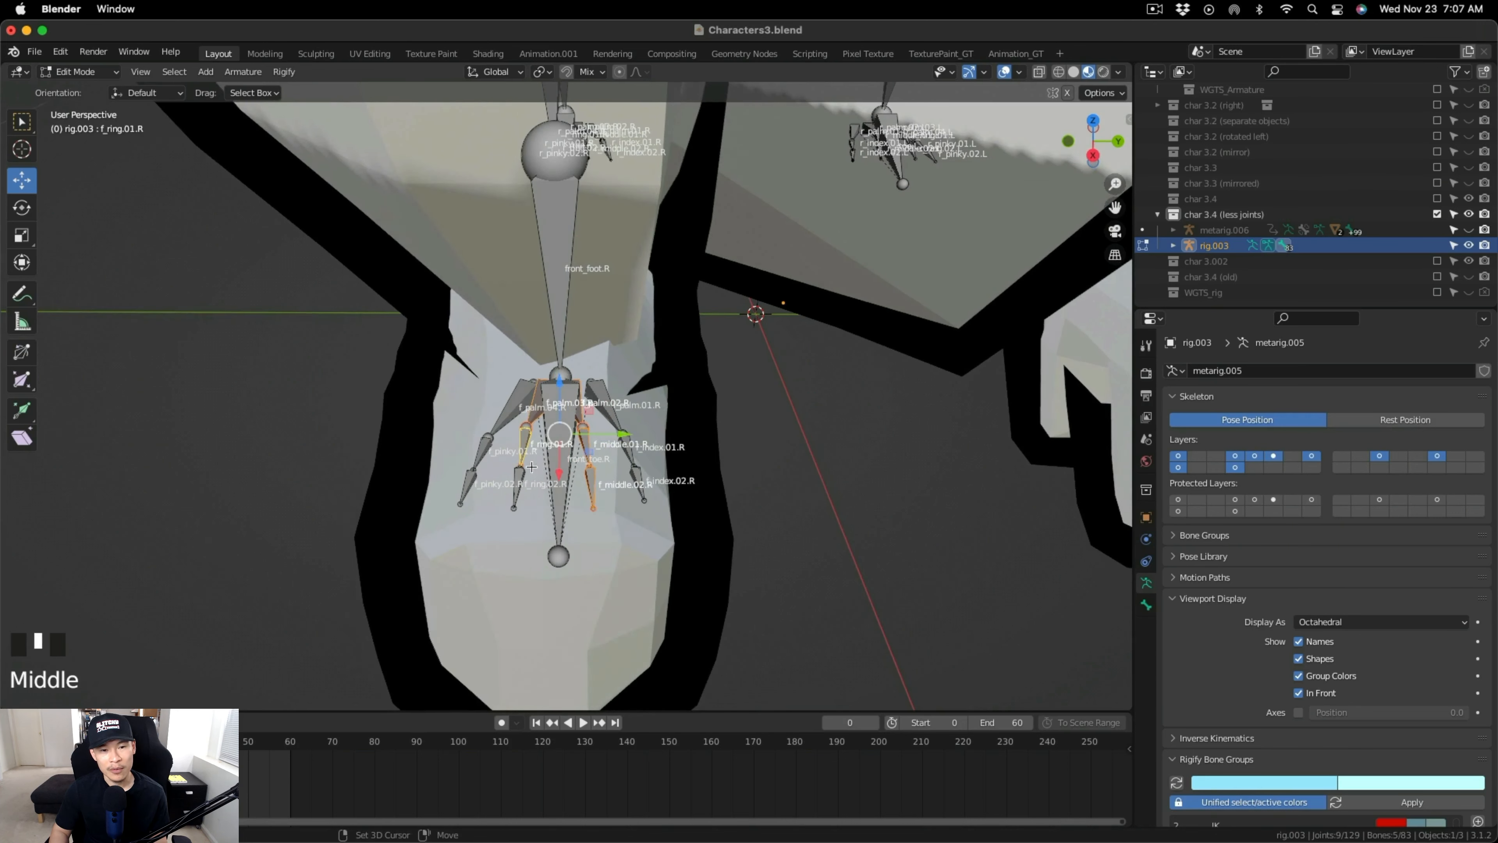
shift+click(518, 481)
key(x)
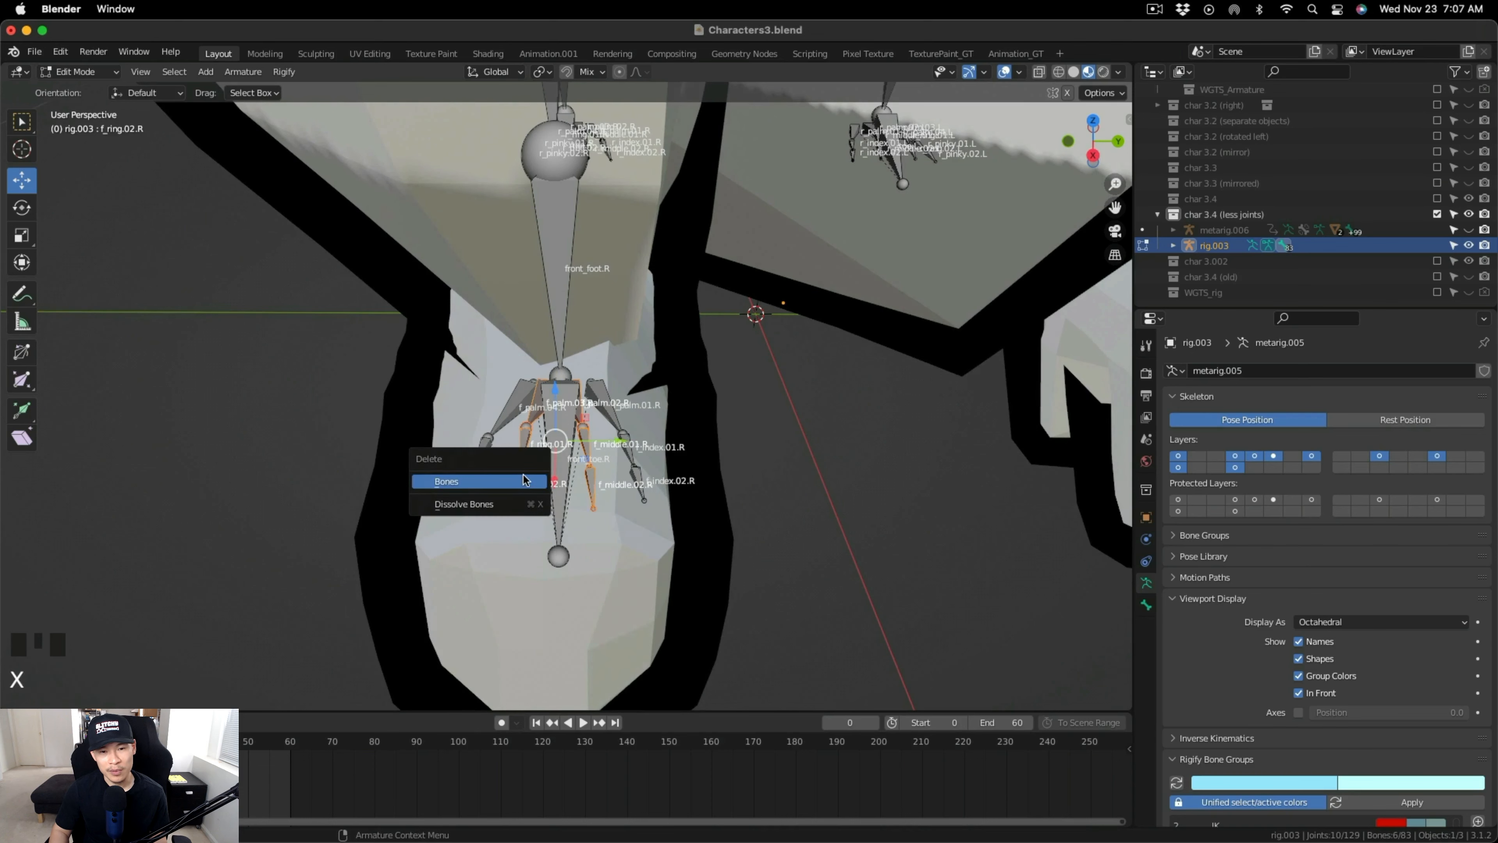
click(525, 481)
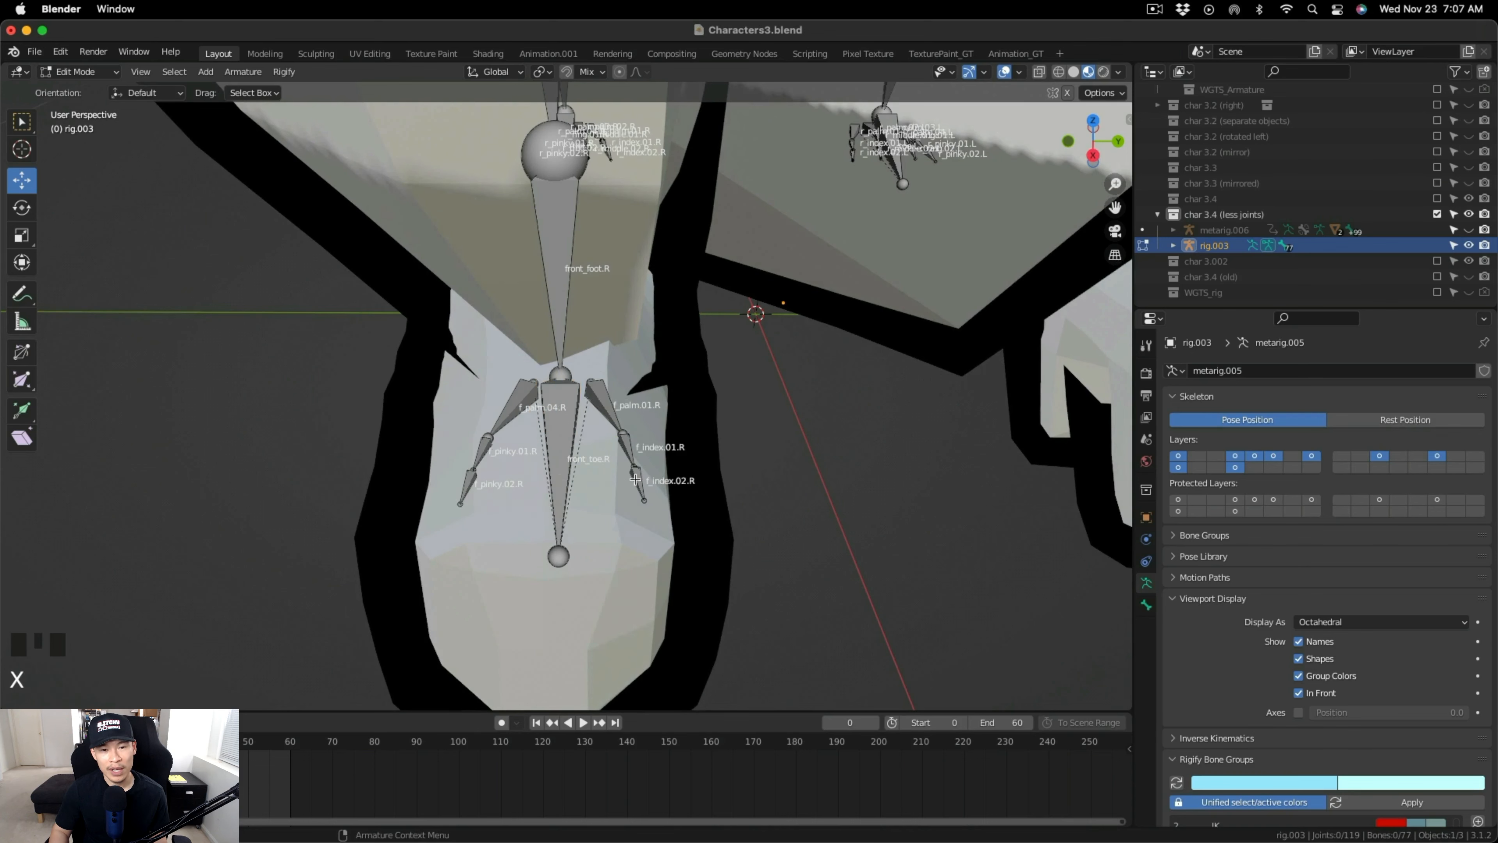
Delete the left front foot's two middle toe chains: f_palm.02.L, f_palm.03.L, and the f_middle and f_ring .01 and .02 bones.
scroll(684, 473, down, 1)
shift+middle_drag(982, 499, 794, 472)
scroll(837, 497, up, 1)
scroll(793, 472, down, 2)
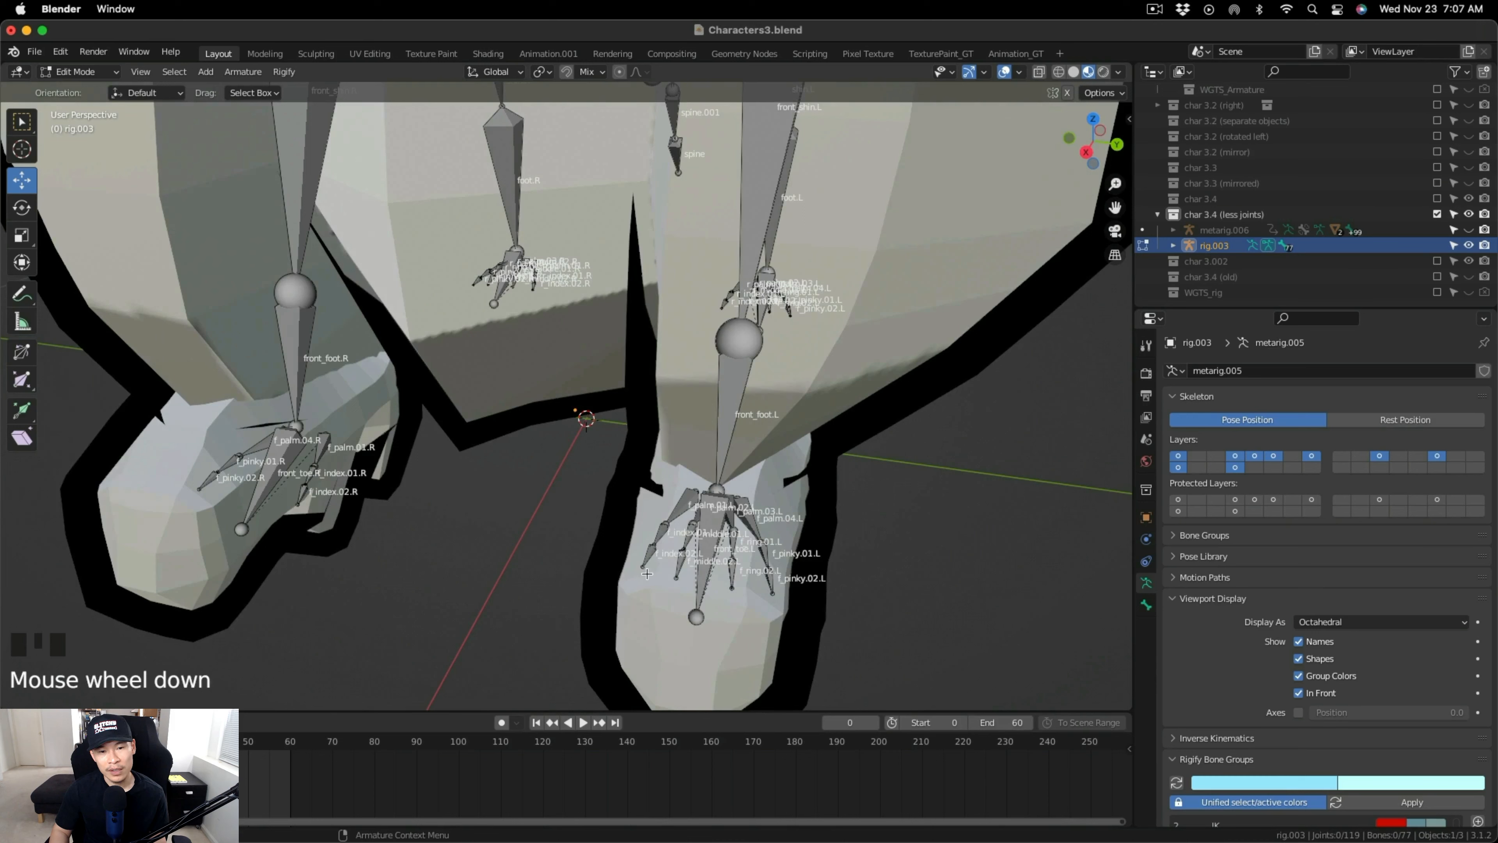
click(694, 522)
scroll(710, 535, up, 2)
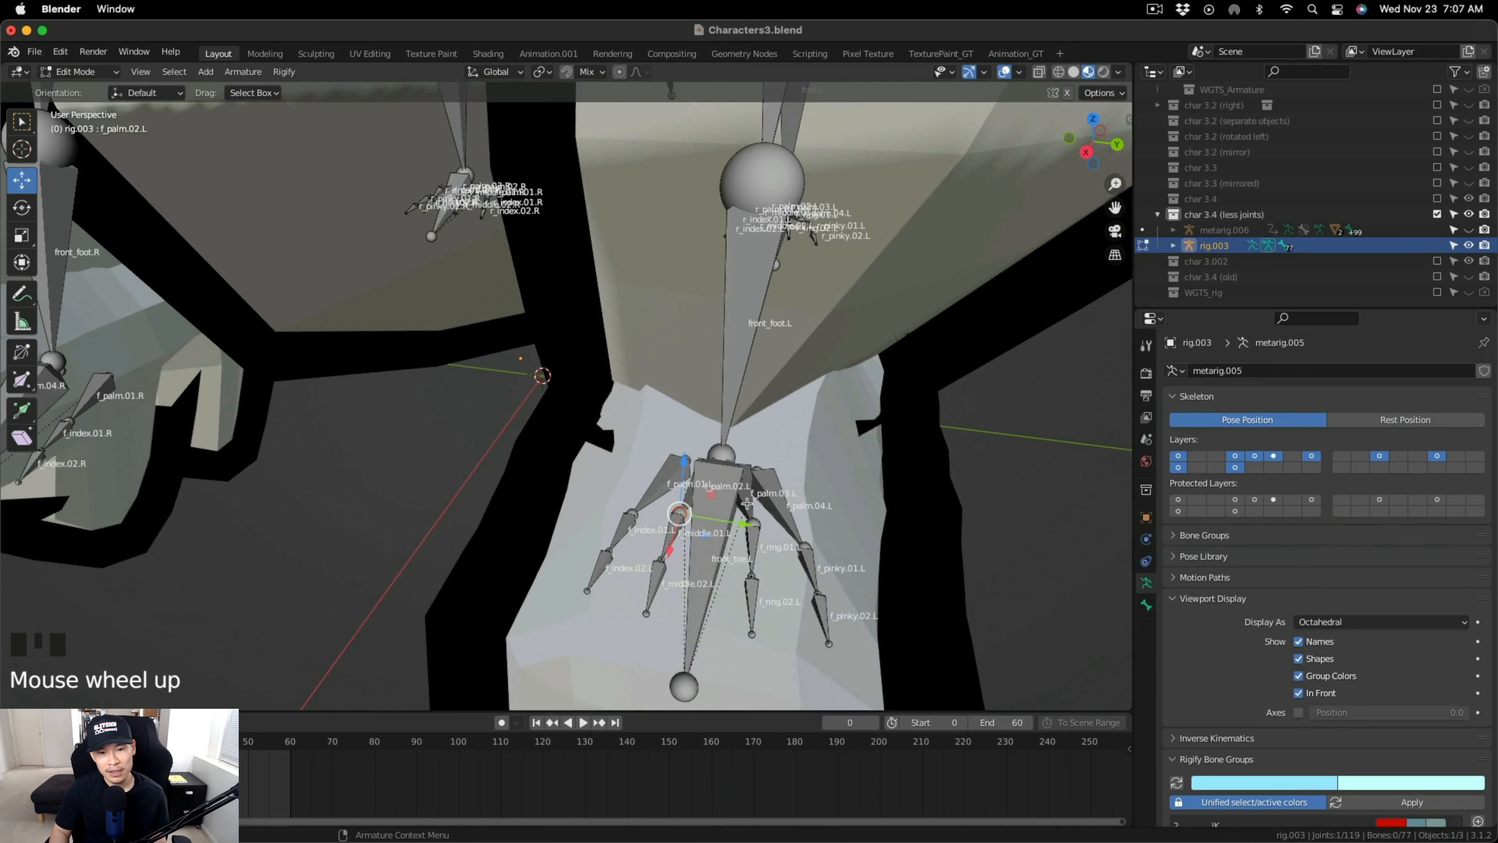
click(759, 549)
shift+click(755, 564)
shift+click(753, 595)
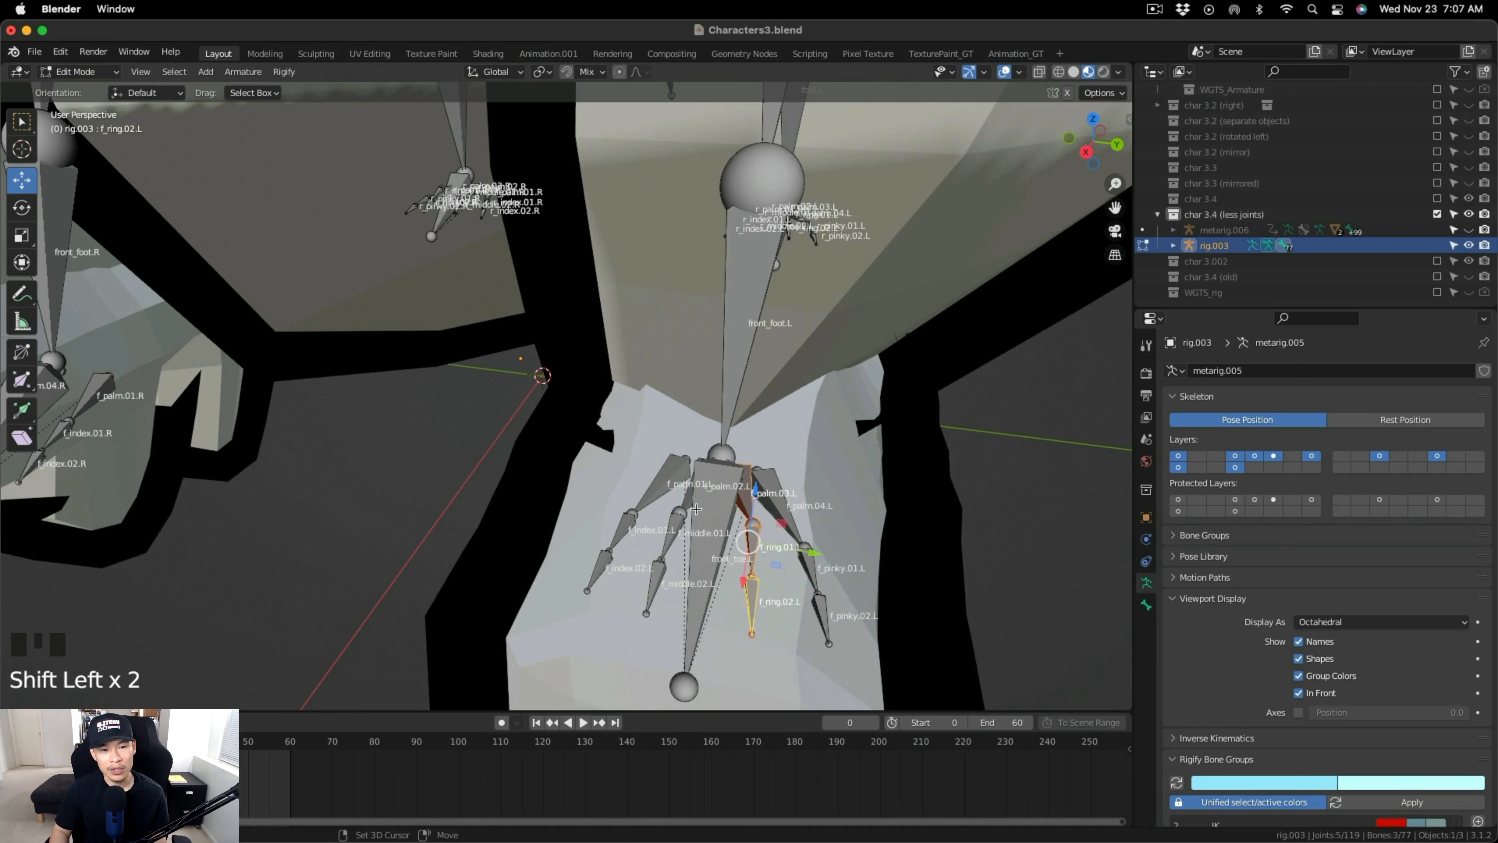
shift+click(688, 501)
shift+click(669, 564)
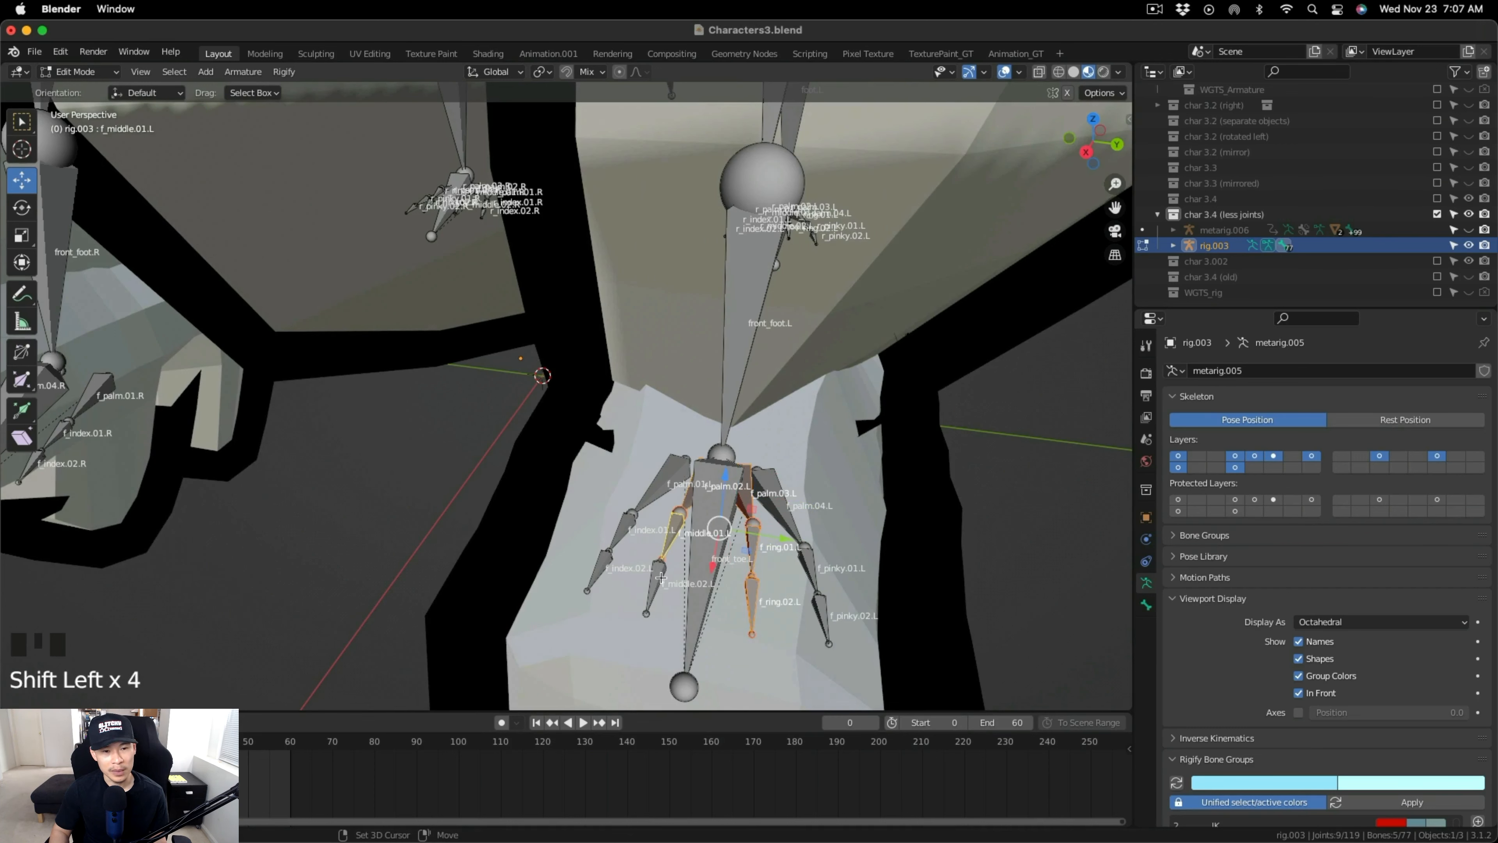
shift+click(660, 577)
key(x)
click(669, 570)
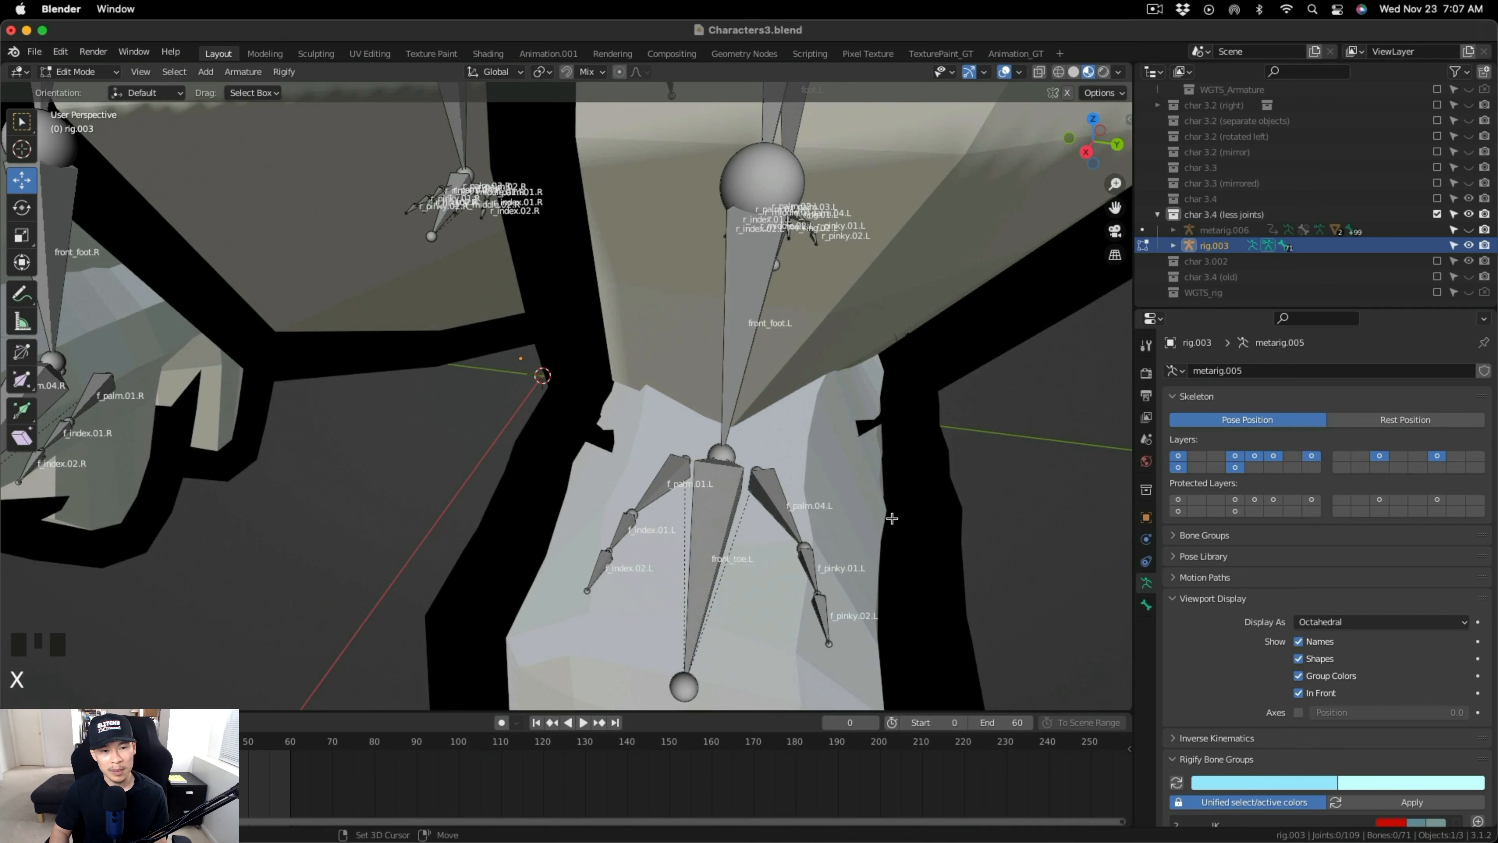
Delete the left rear foot's ring toe chain: r_palm.03.L, r_ring.01.L and r_ring.02.L.
shift+middle_drag(891, 517, 550, 385)
scroll(595, 509, up, 2)
scroll(596, 508, up, 1)
scroll(595, 509, down, 1)
click(554, 366)
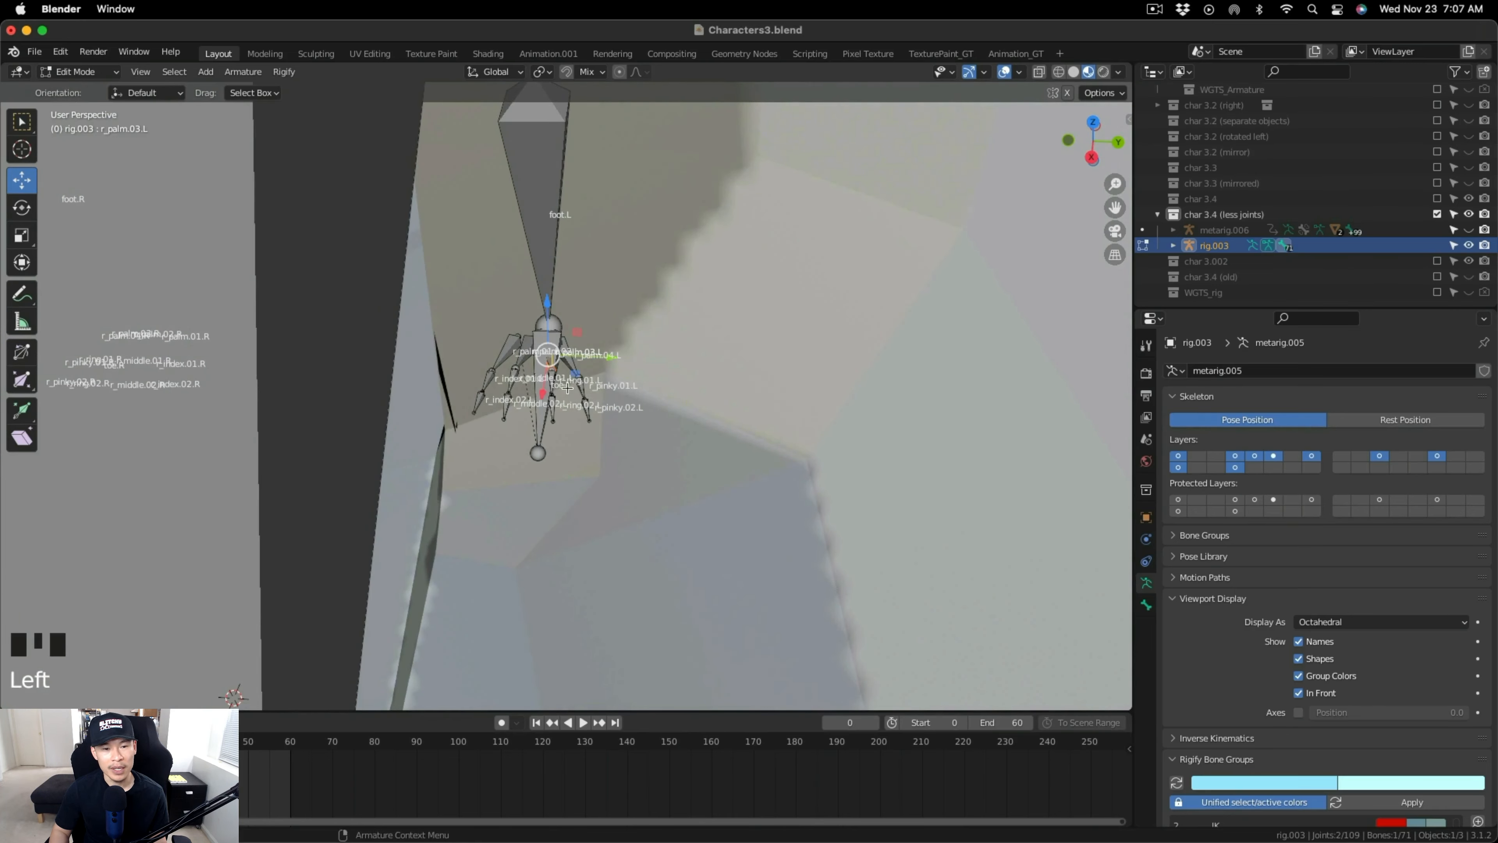
shift+click(567, 400)
shift+click(562, 358)
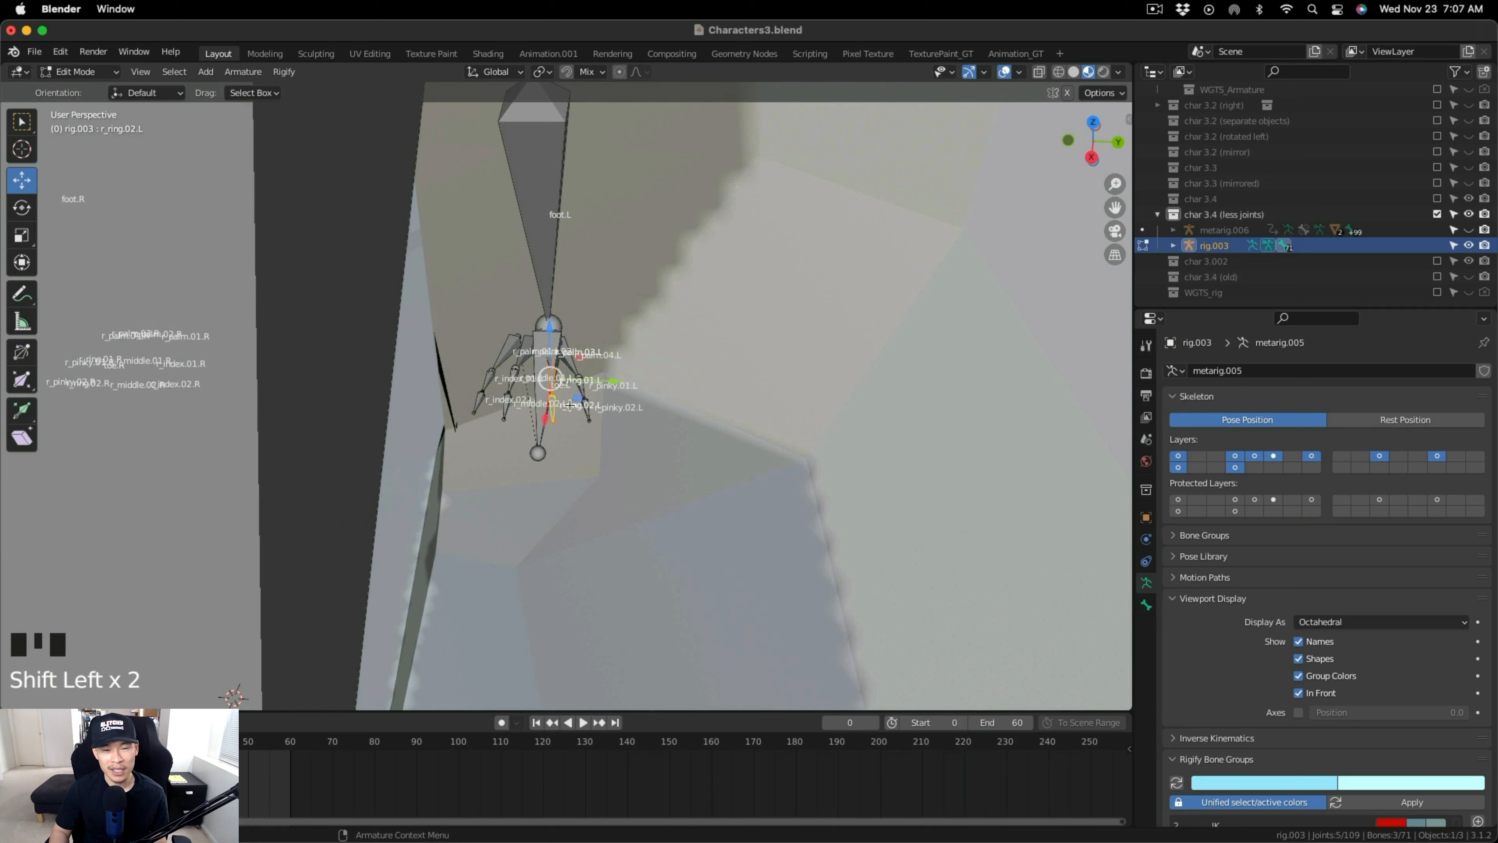
key(x)
click(520, 379)
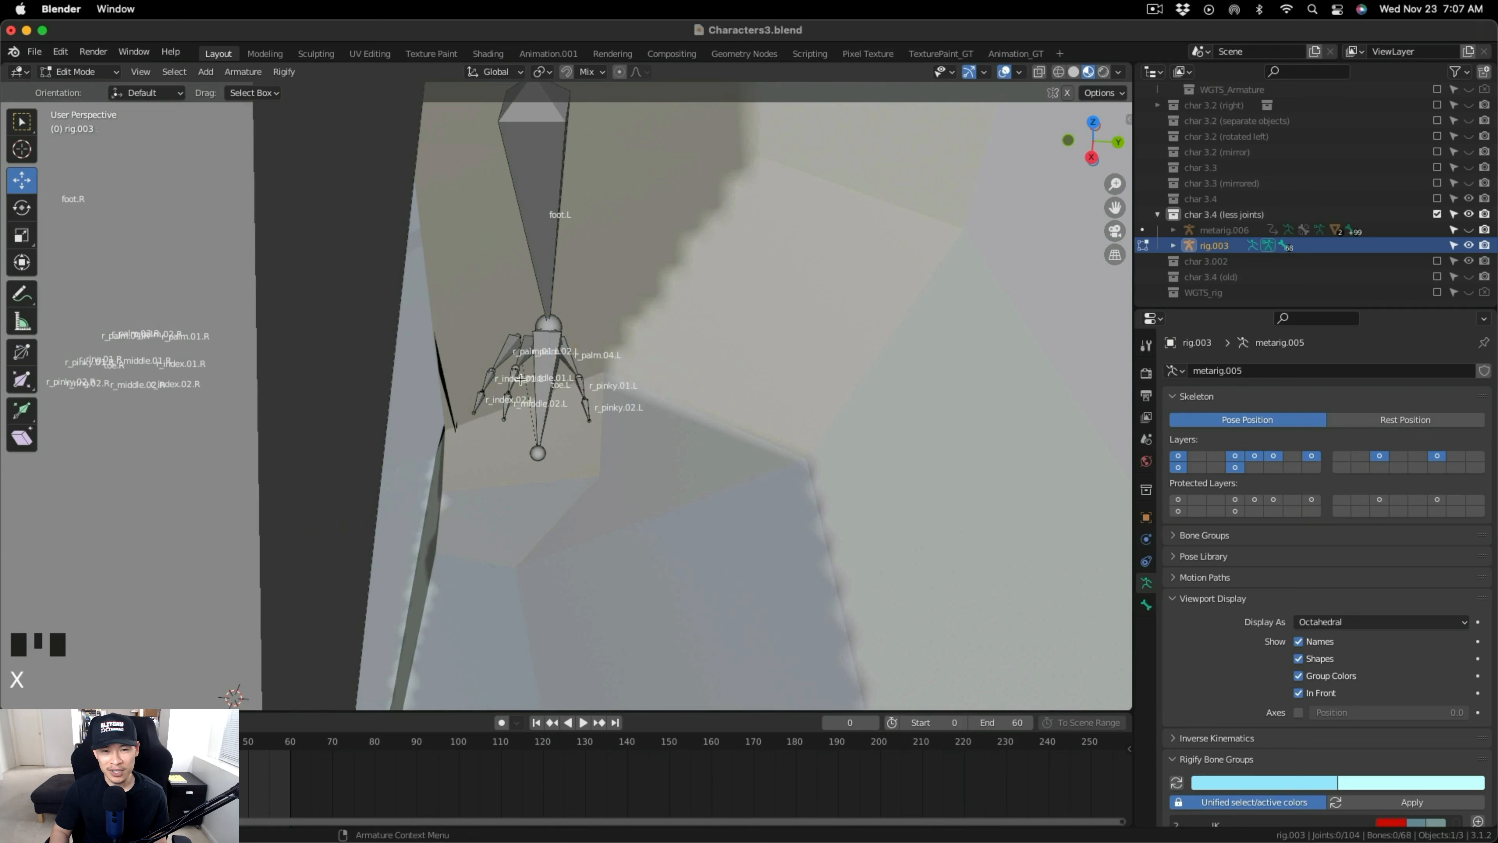
Delete the left rear foot's middle toe chain: r_palm.02.L, r_middle.01.L and r_middle.02.L.
click(521, 357)
shift+click(513, 375)
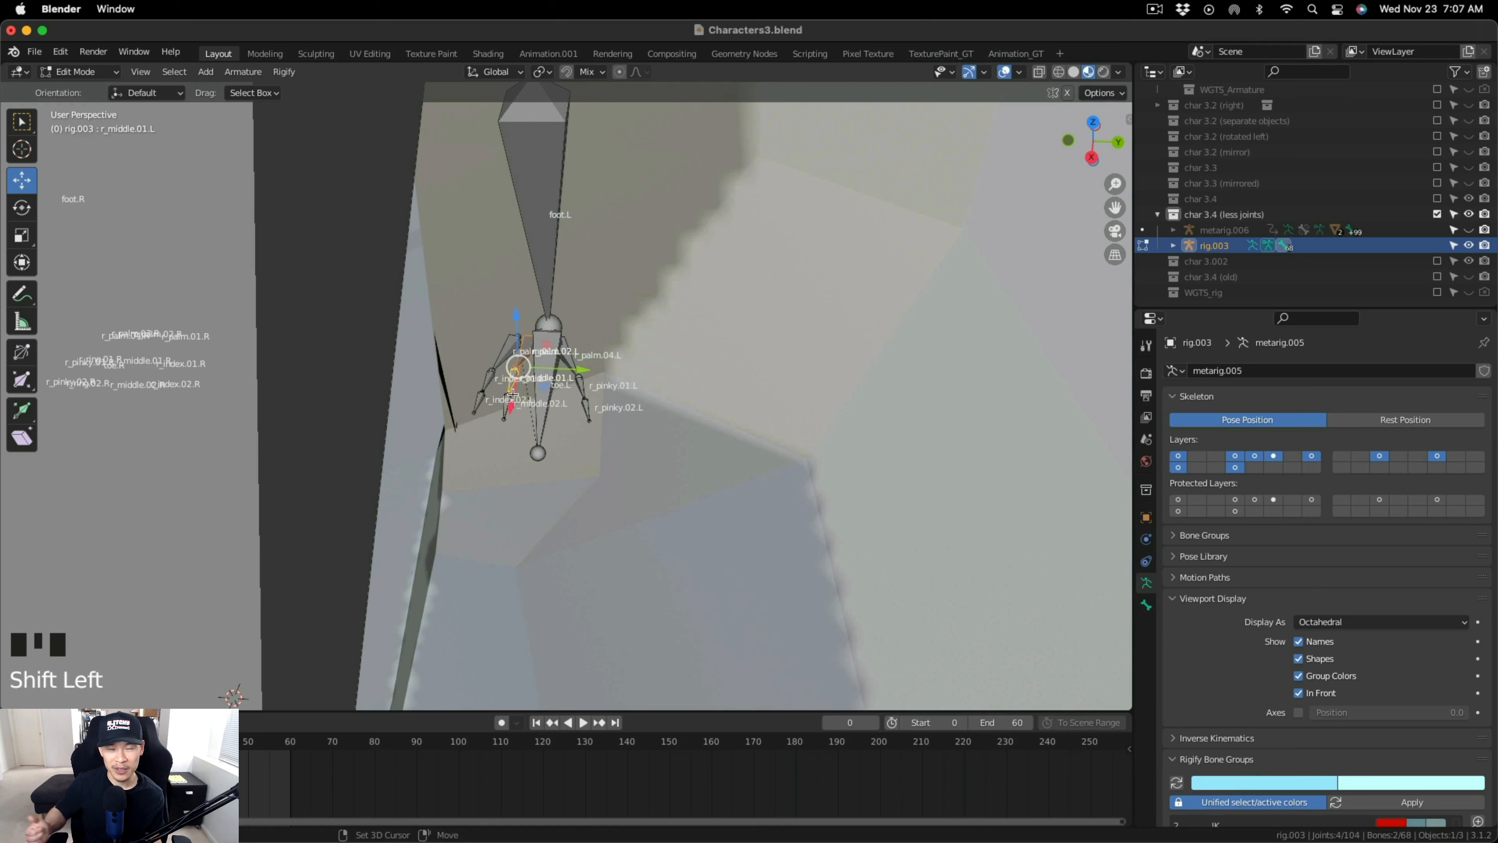
shift+click(512, 407)
shift+click(512, 401)
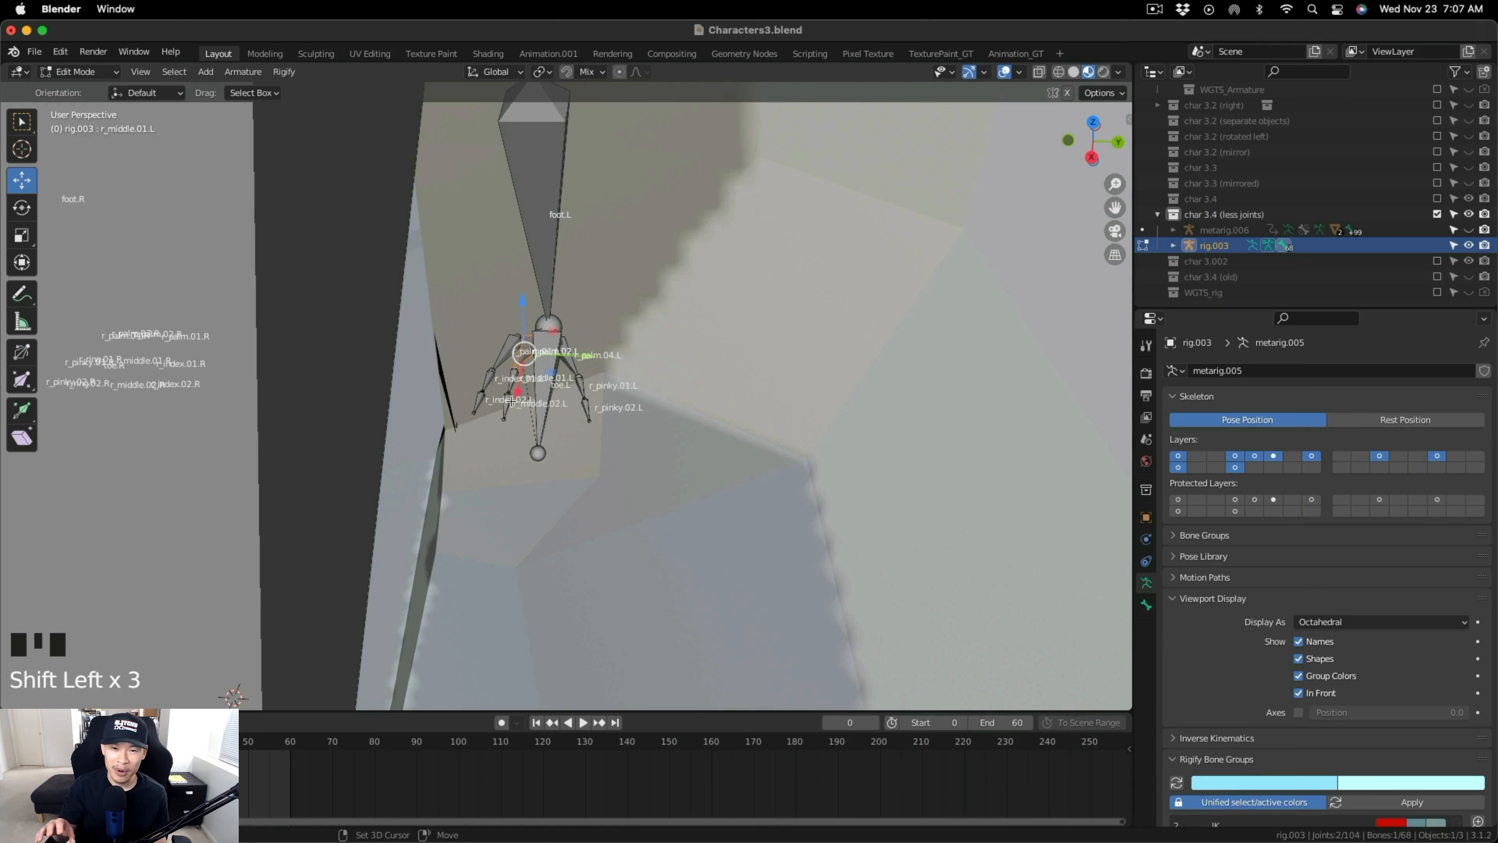
shift+click(511, 392)
shift+click(507, 400)
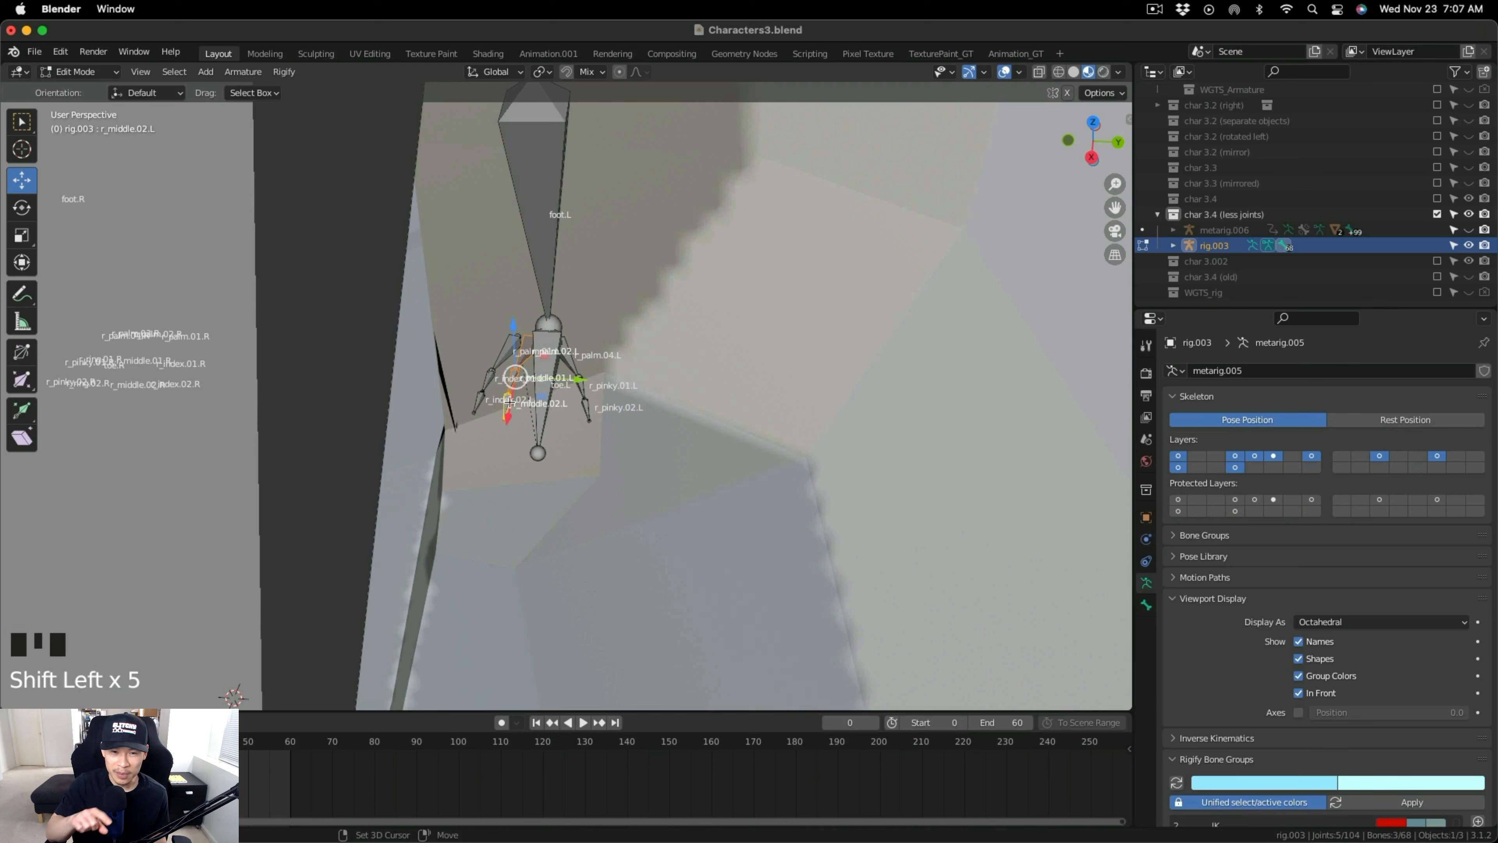
key(x)
click(507, 401)
Delete the right rear foot's ring toe chain: r_palm.03.R, r_ring.01.R and r_ring.02.R.
middle_drag(518, 449, 652, 413)
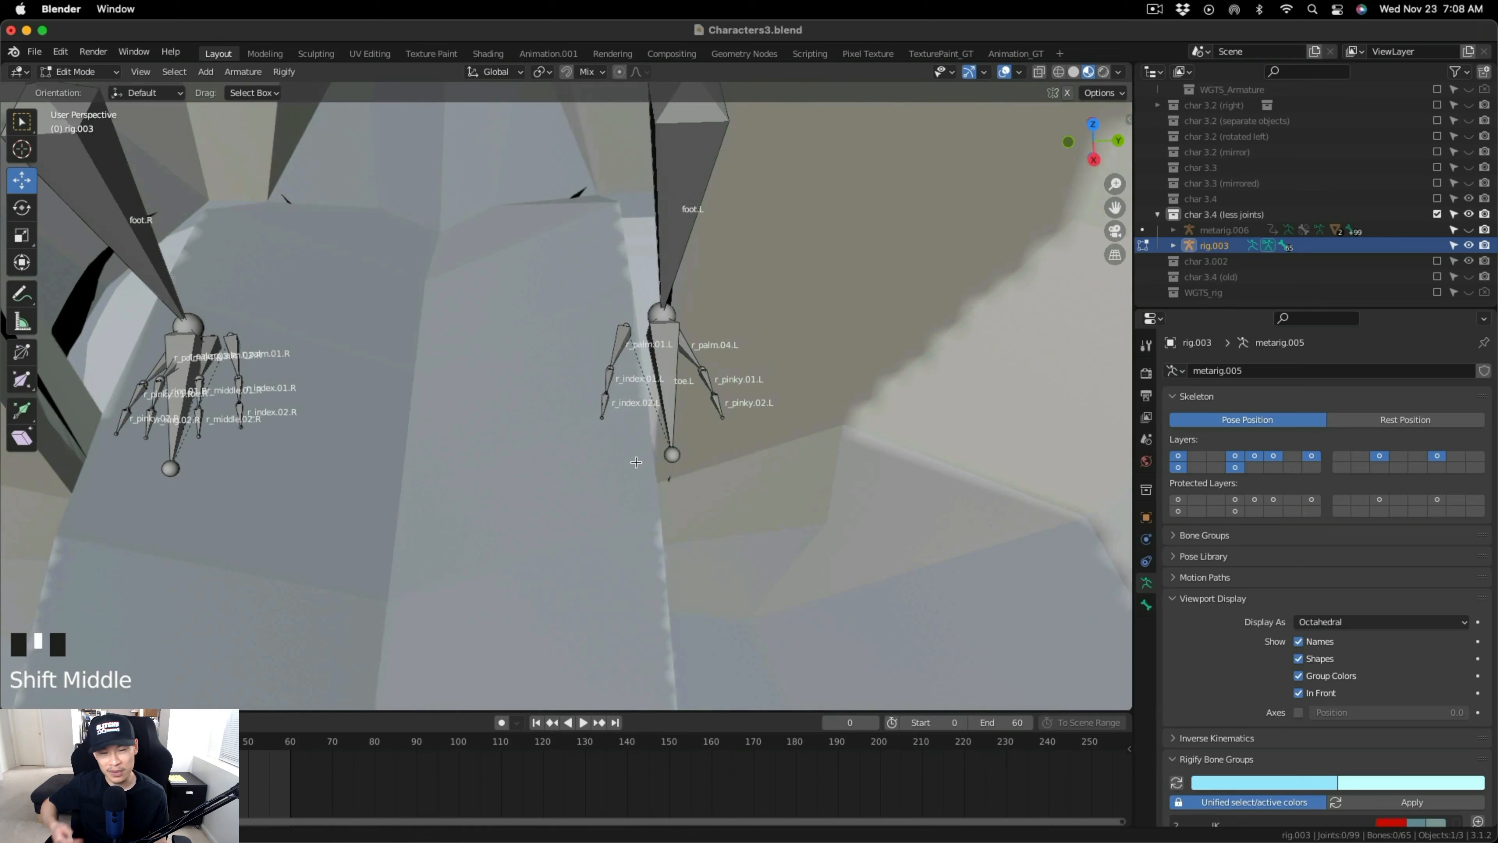
shift+scroll(659, 382, down, 2)
scroll(659, 381, up, 1)
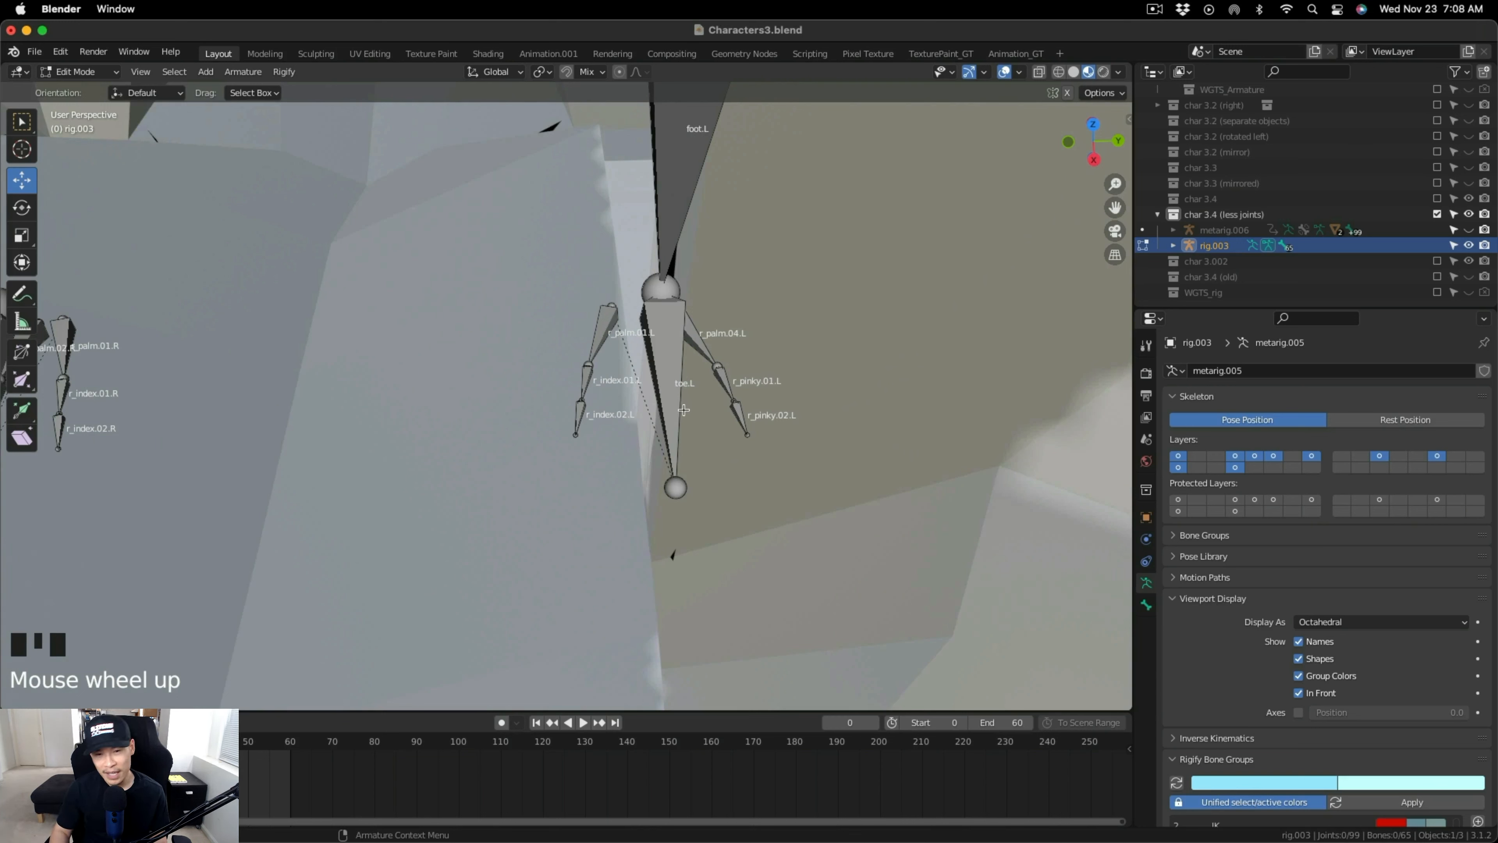
middle_drag(710, 414, 507, 412)
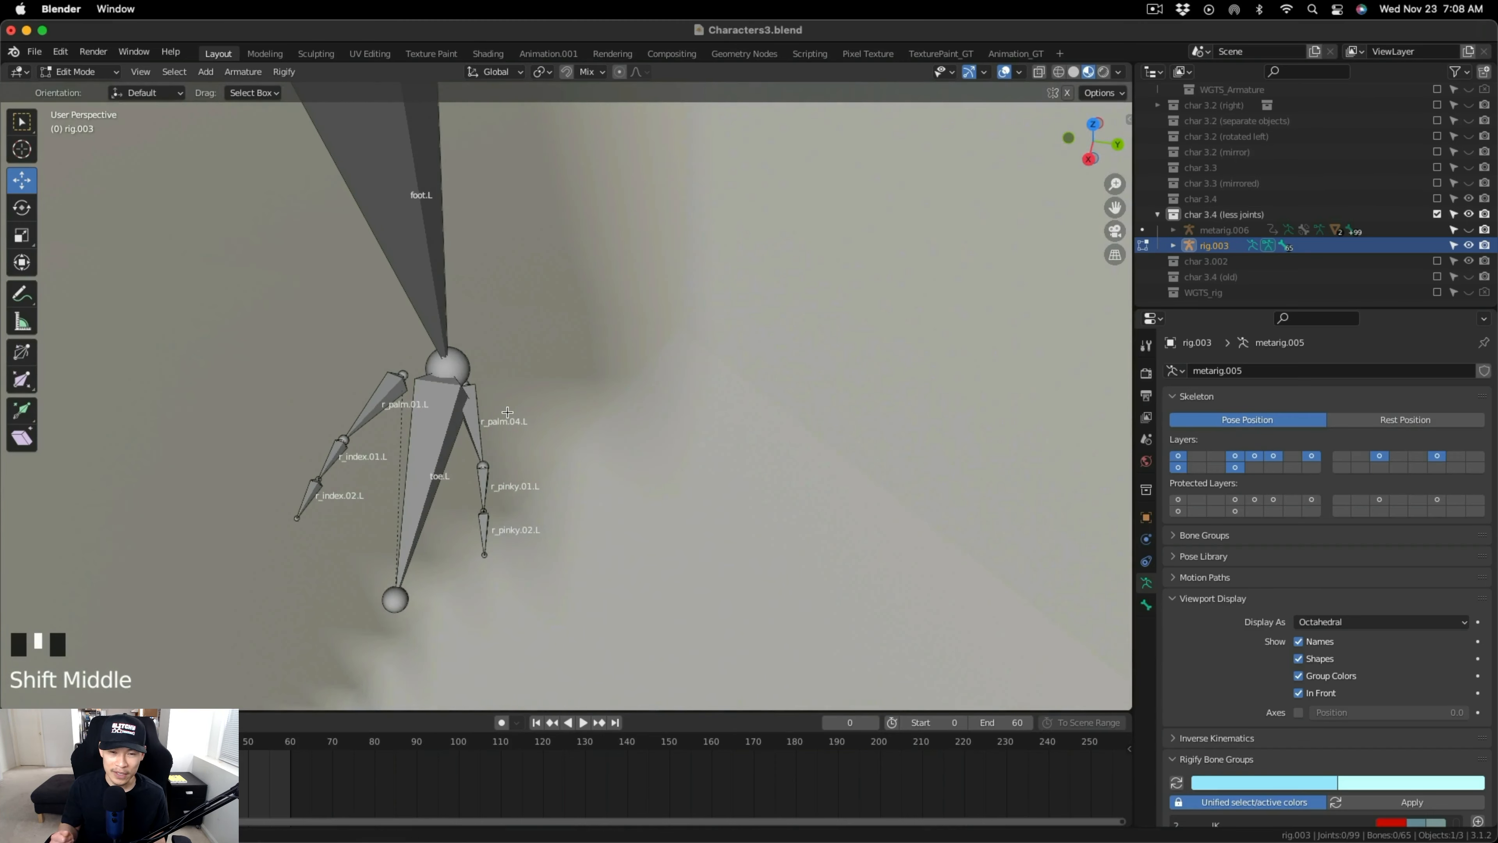
scroll(491, 445, down, 2)
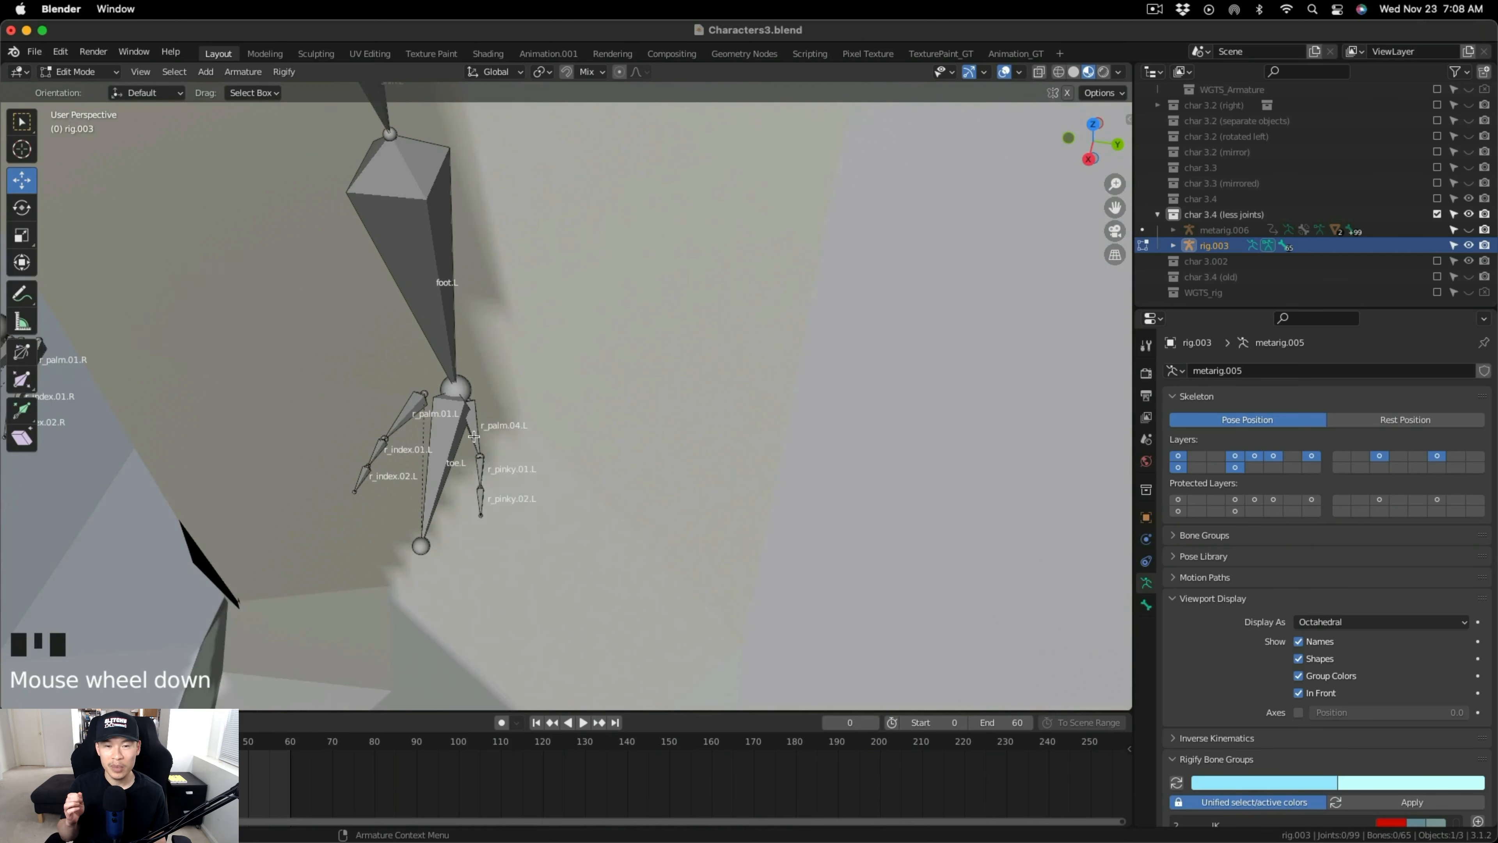
shift+middle_drag(491, 445, 796, 442)
shift+middle_drag(150, 377, 394, 395)
scroll(378, 380, up, 2)
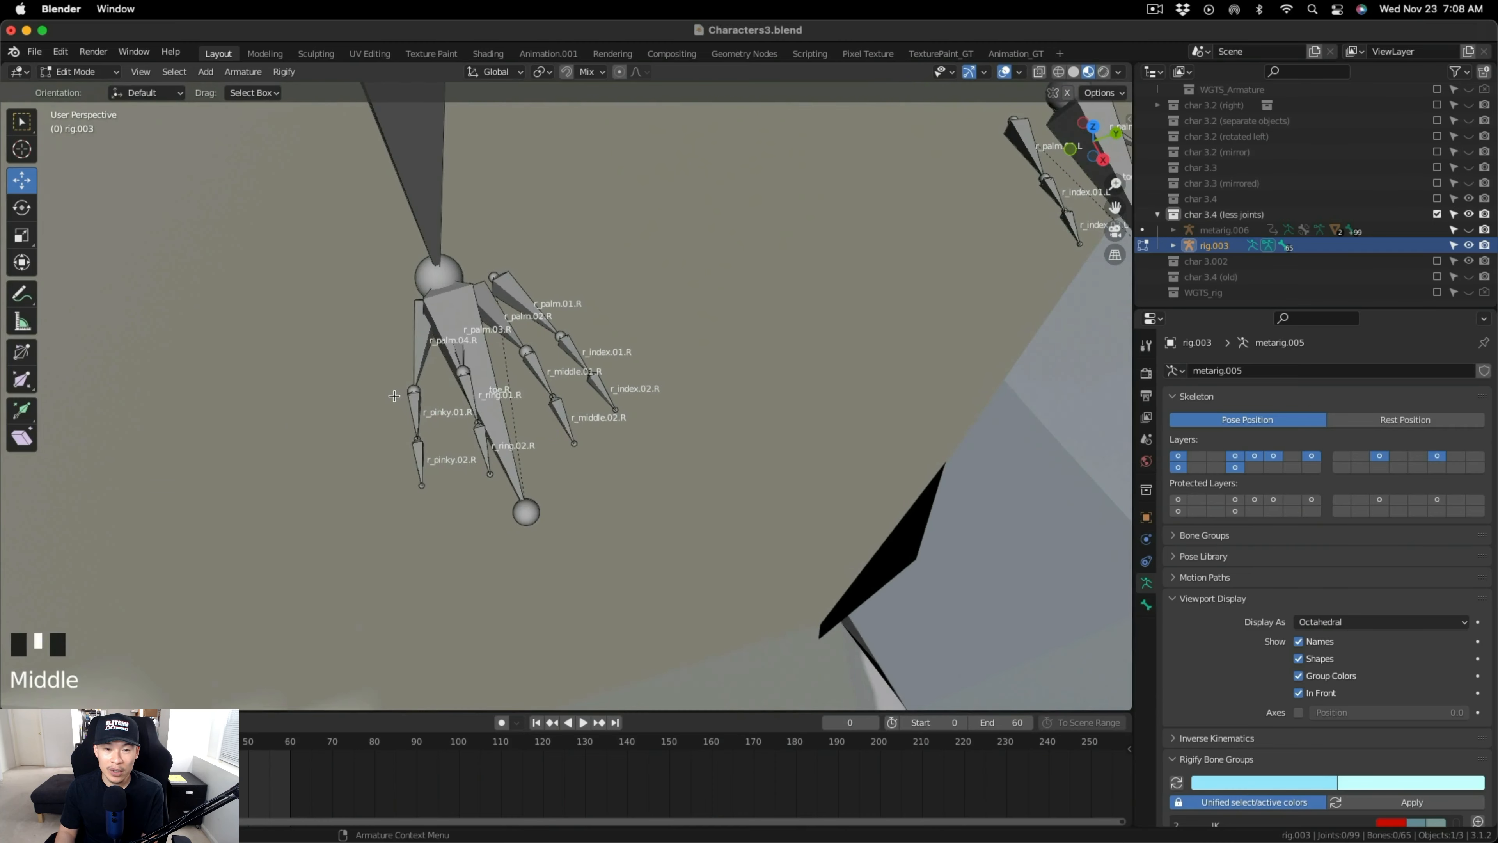
click(461, 358)
shift+click(464, 393)
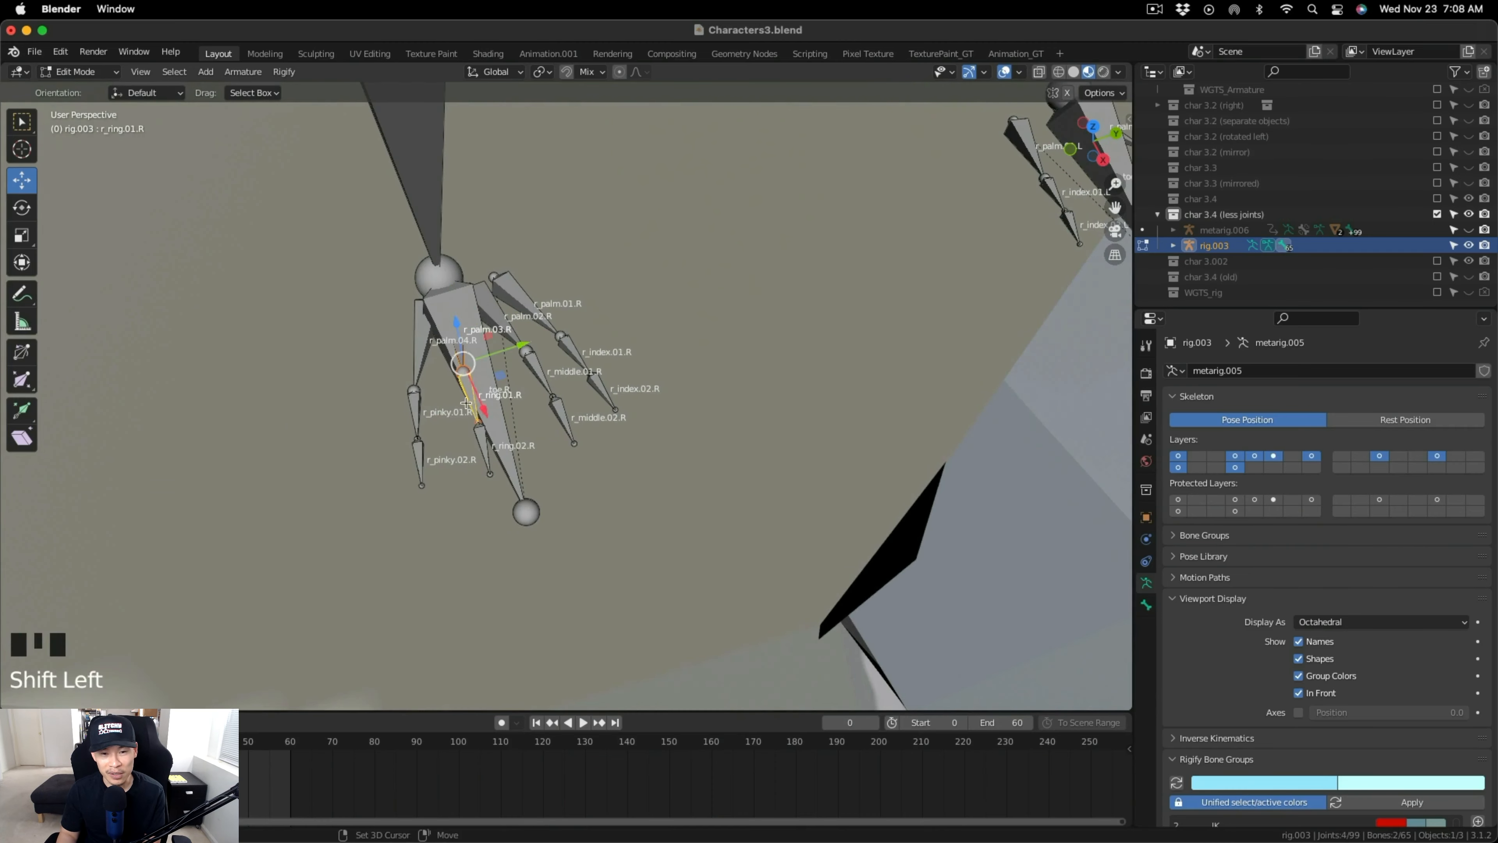
shift+click(478, 440)
key(x)
click(501, 439)
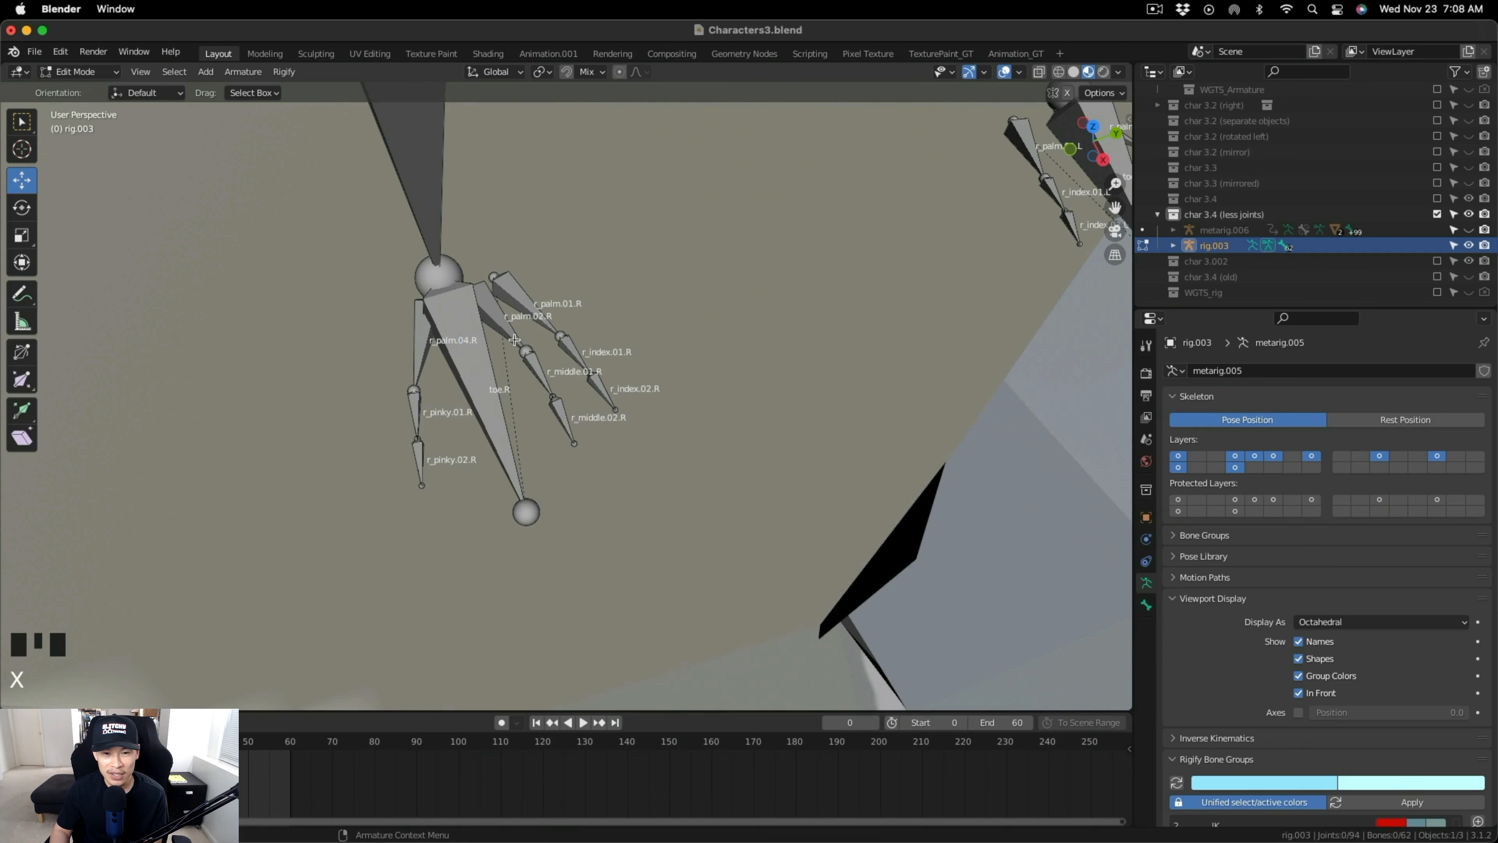
Delete the right rear foot's middle toe chain: r_palm.02.R, r_middle.01.R and r_middle.02.R.
click(528, 375)
shift+click(534, 381)
shift+click(561, 422)
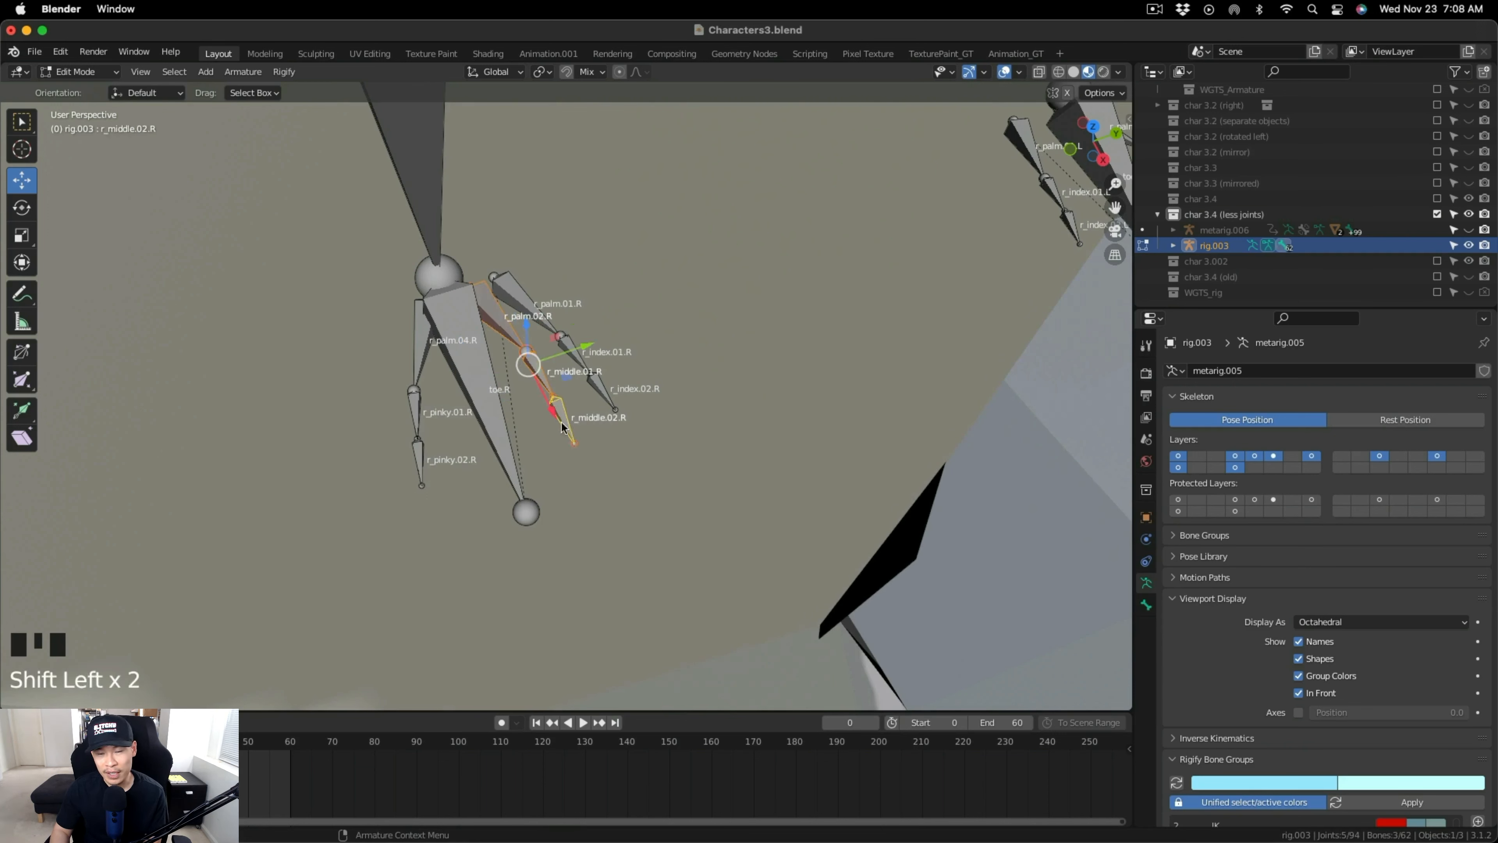
key(x)
click(536, 426)
Return rig.003 to Object Mode and re-generate its Rigify rig.
scroll(554, 416, down, 6)
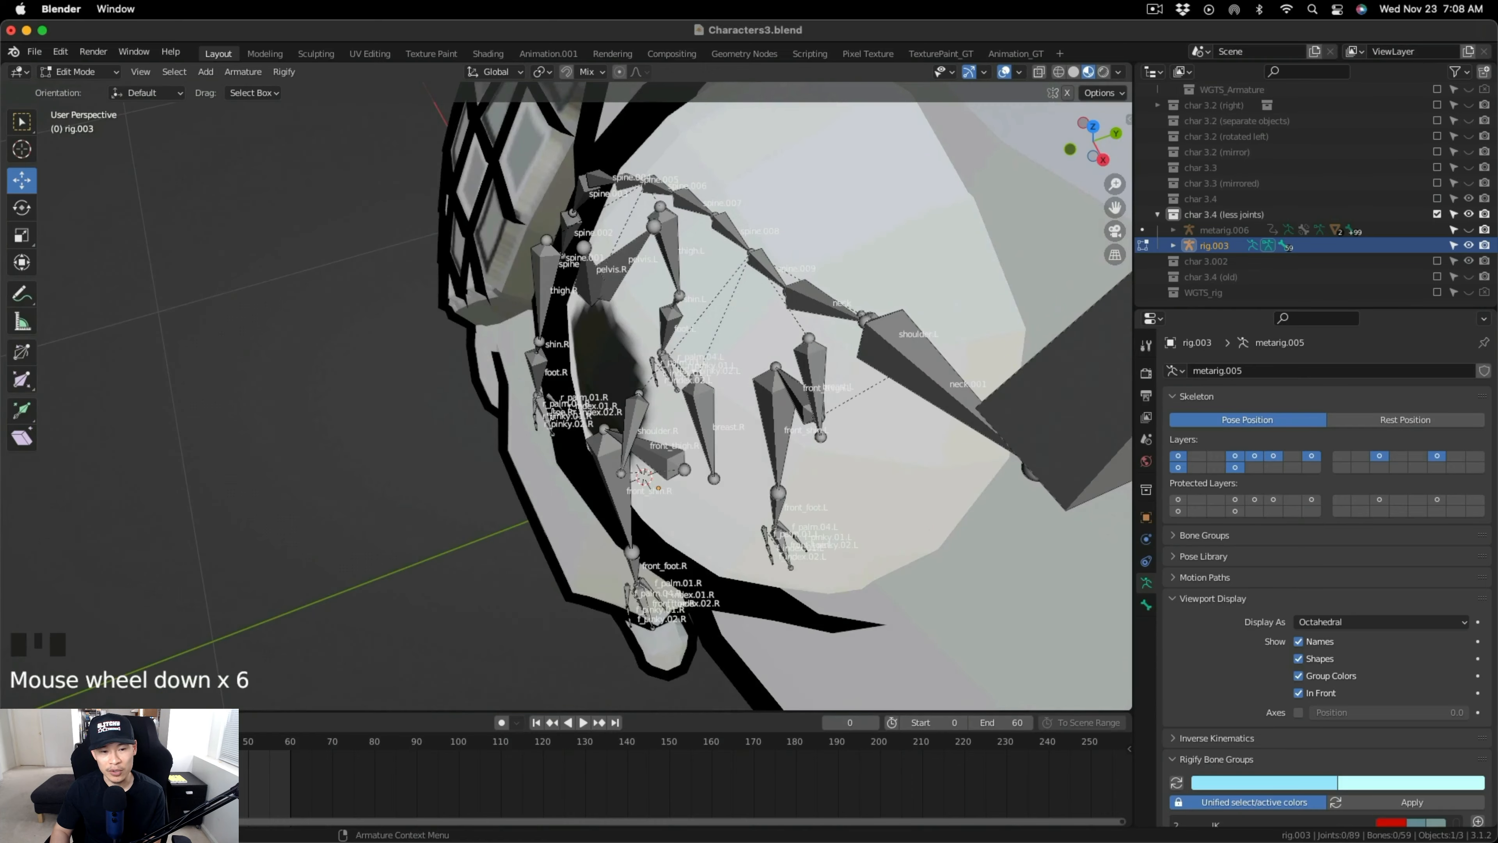
shift+middle_drag(717, 545, 648, 438)
scroll(648, 438, up, 3)
key(Tab)
shift+scroll(648, 438, down, 2)
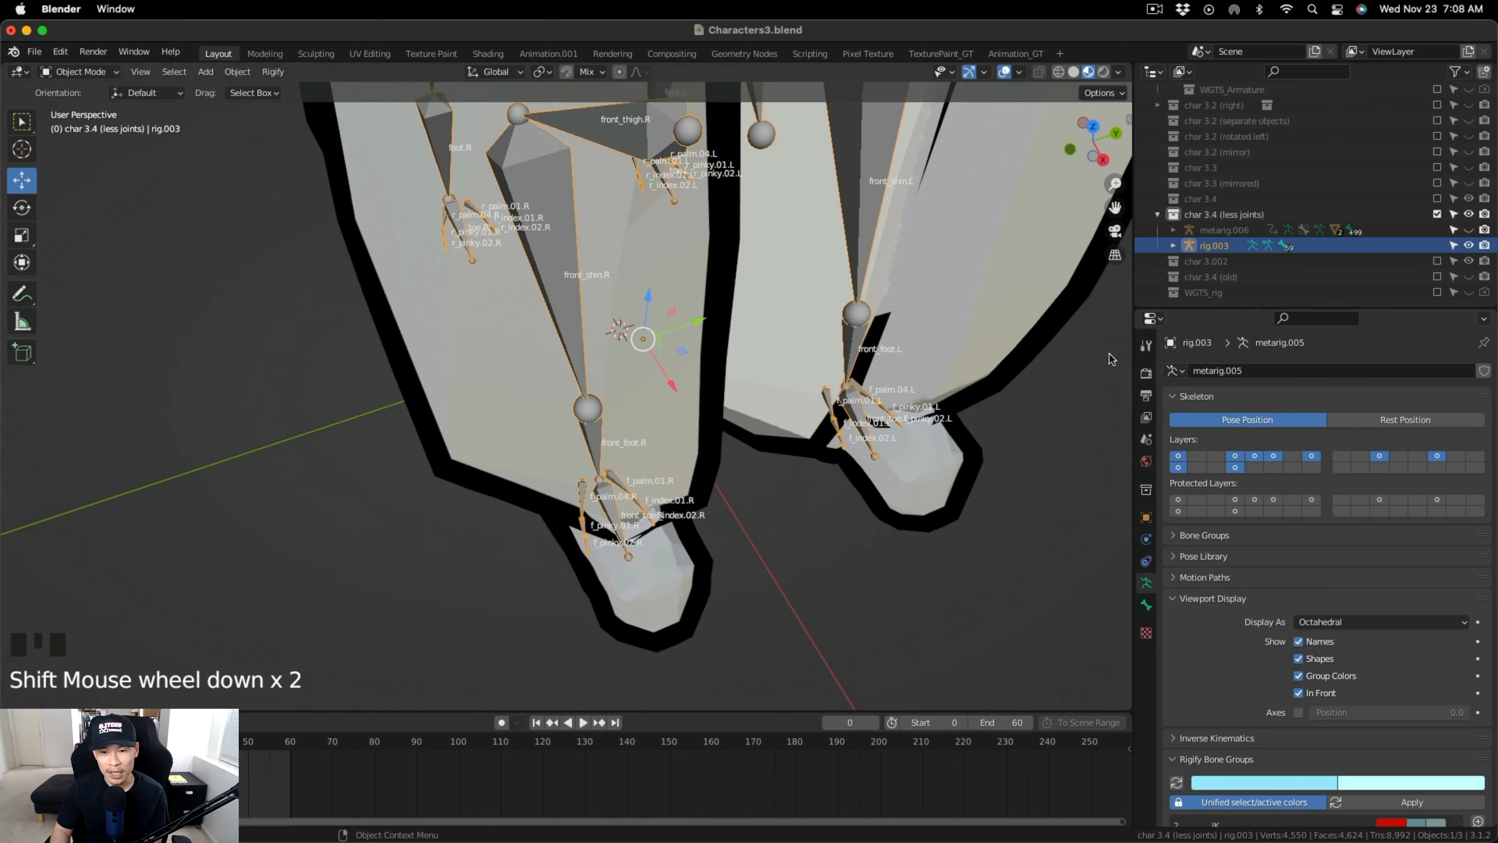
scroll(1392, 772, down, 10)
scroll(1313, 746, down, 10)
click(659, 505)
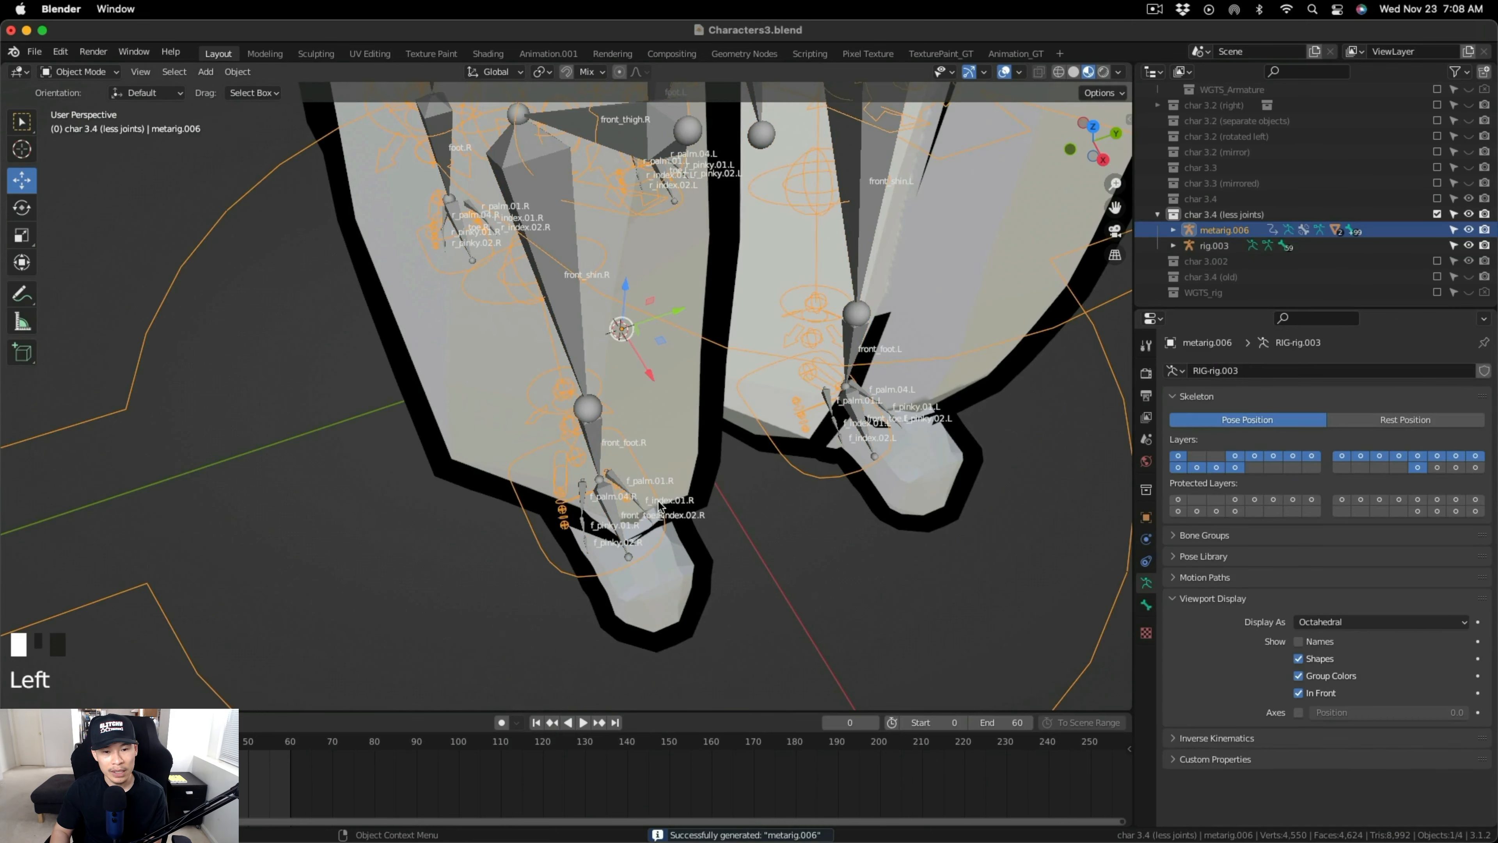
With rig.003 hidden, select all of metarig.006's bones in Pose Mode and all visible objects in Object Mode.
scroll(654, 413, down, 5)
middle_drag(655, 413, 643, 353)
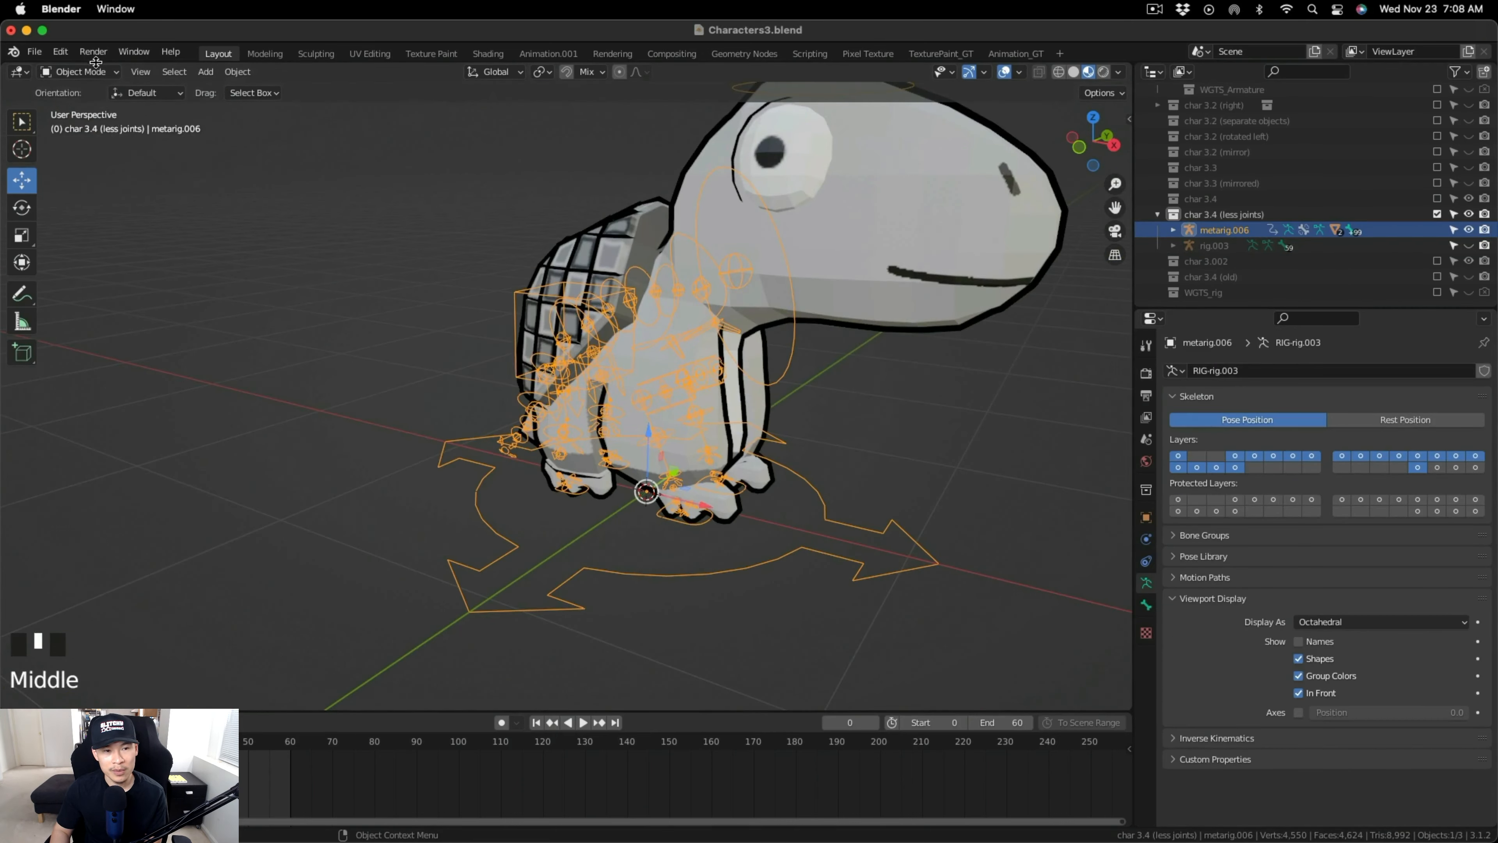
click(88, 71)
click(74, 126)
key(a)
key(a)
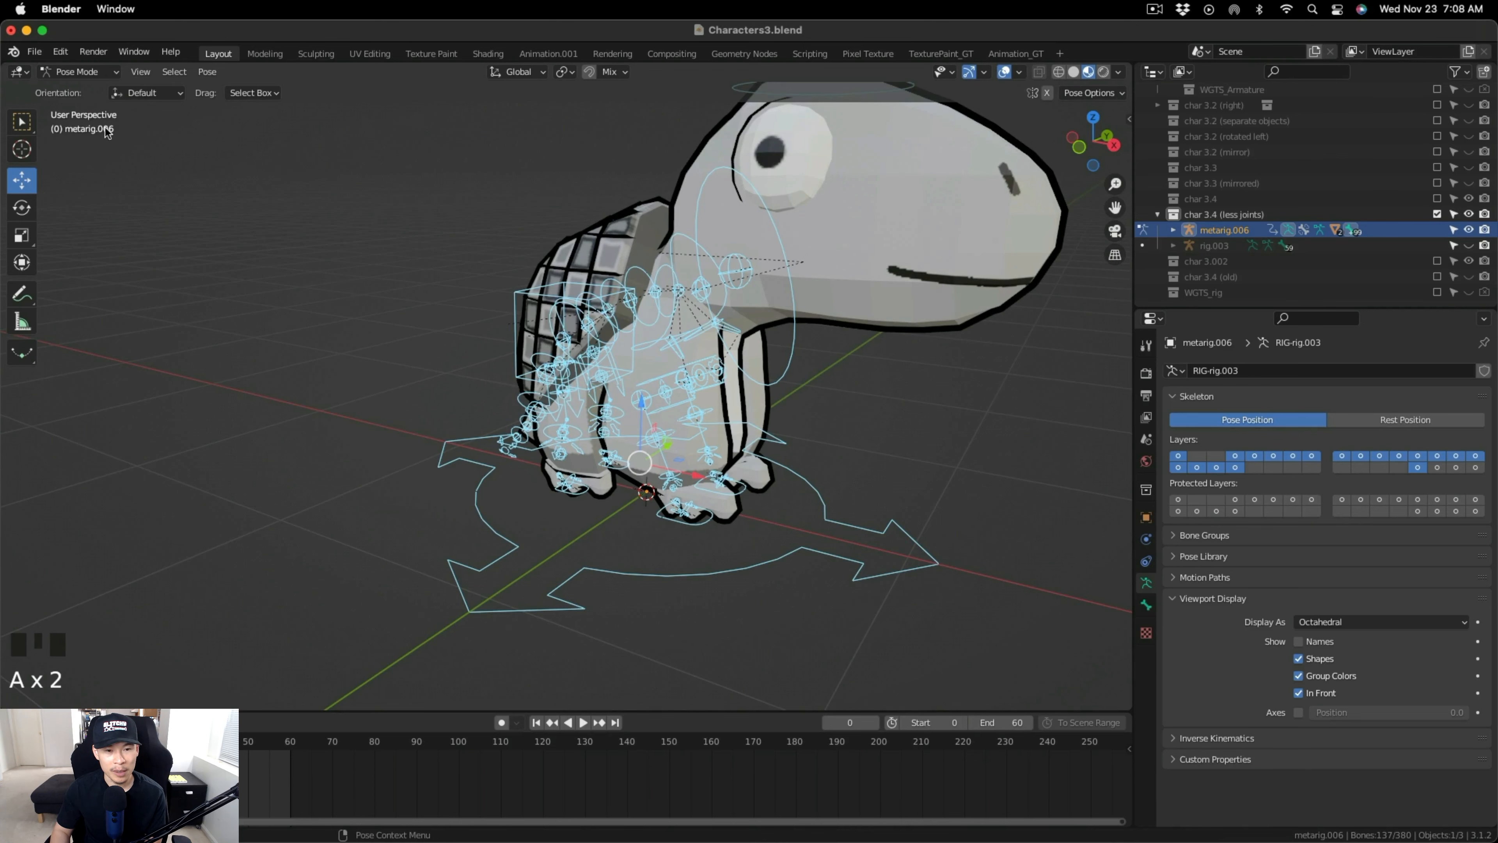
click(83, 72)
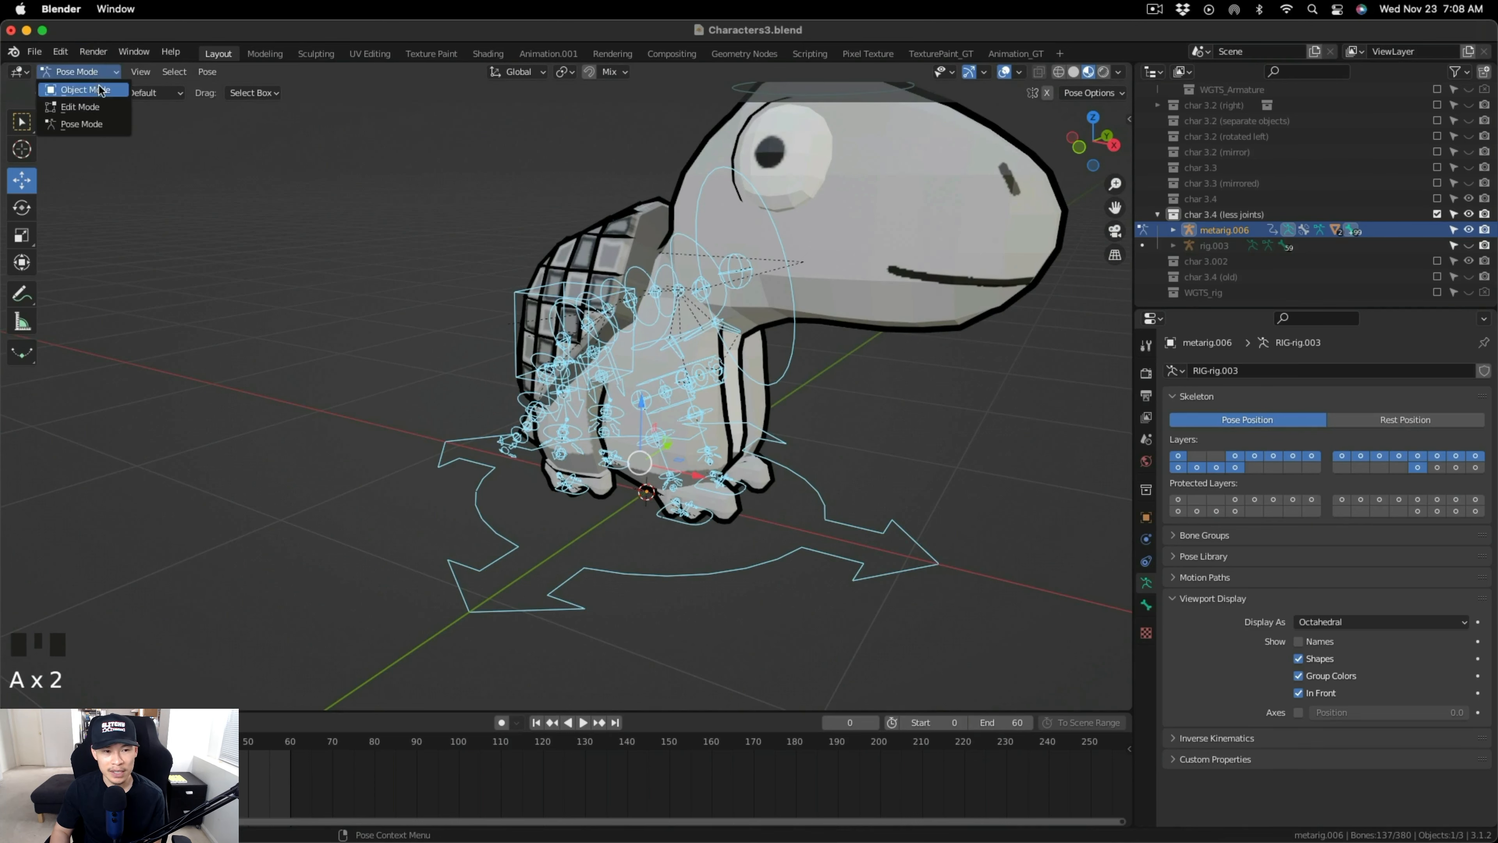
click(74, 89)
shift+middle_drag(401, 401, 295, 443)
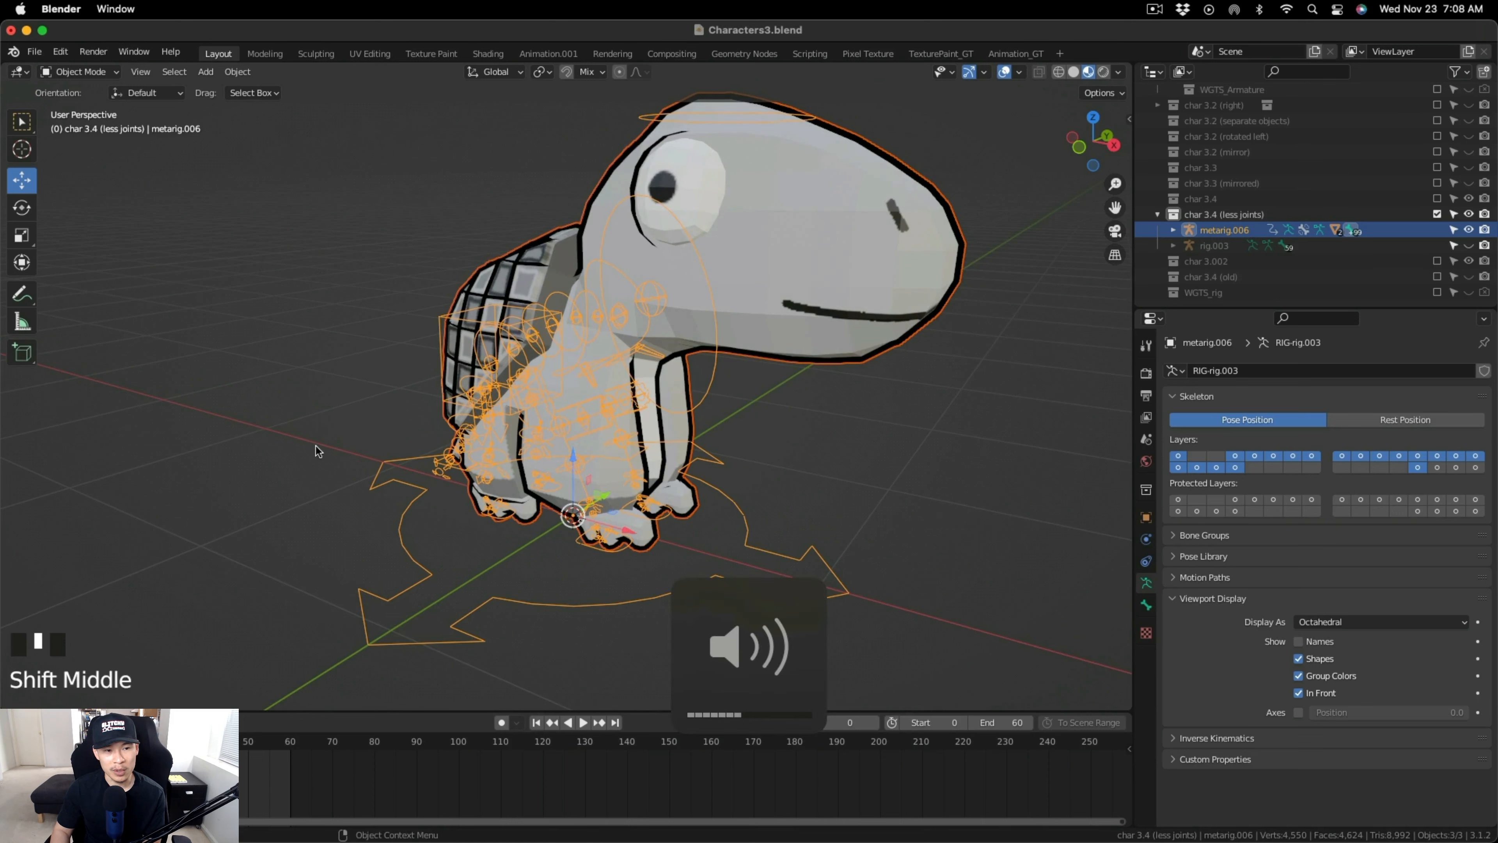
Export the selected rig and meshes as FBX, overwriting char3_4_animated_fixedjoints2_forbb.fbx.
click(34, 51)
mouse_move(106, 283)
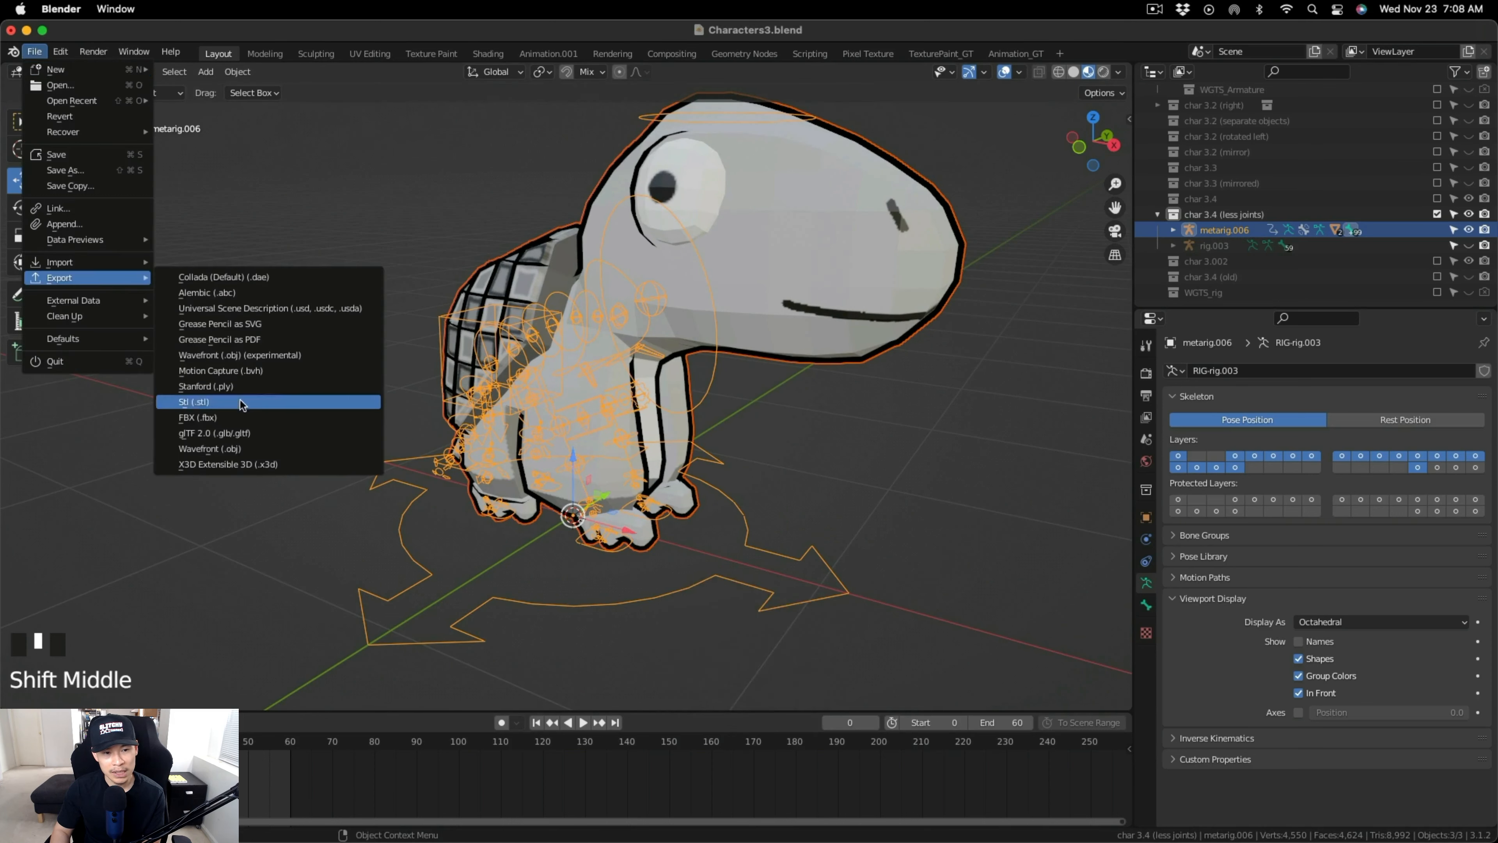
click(212, 417)
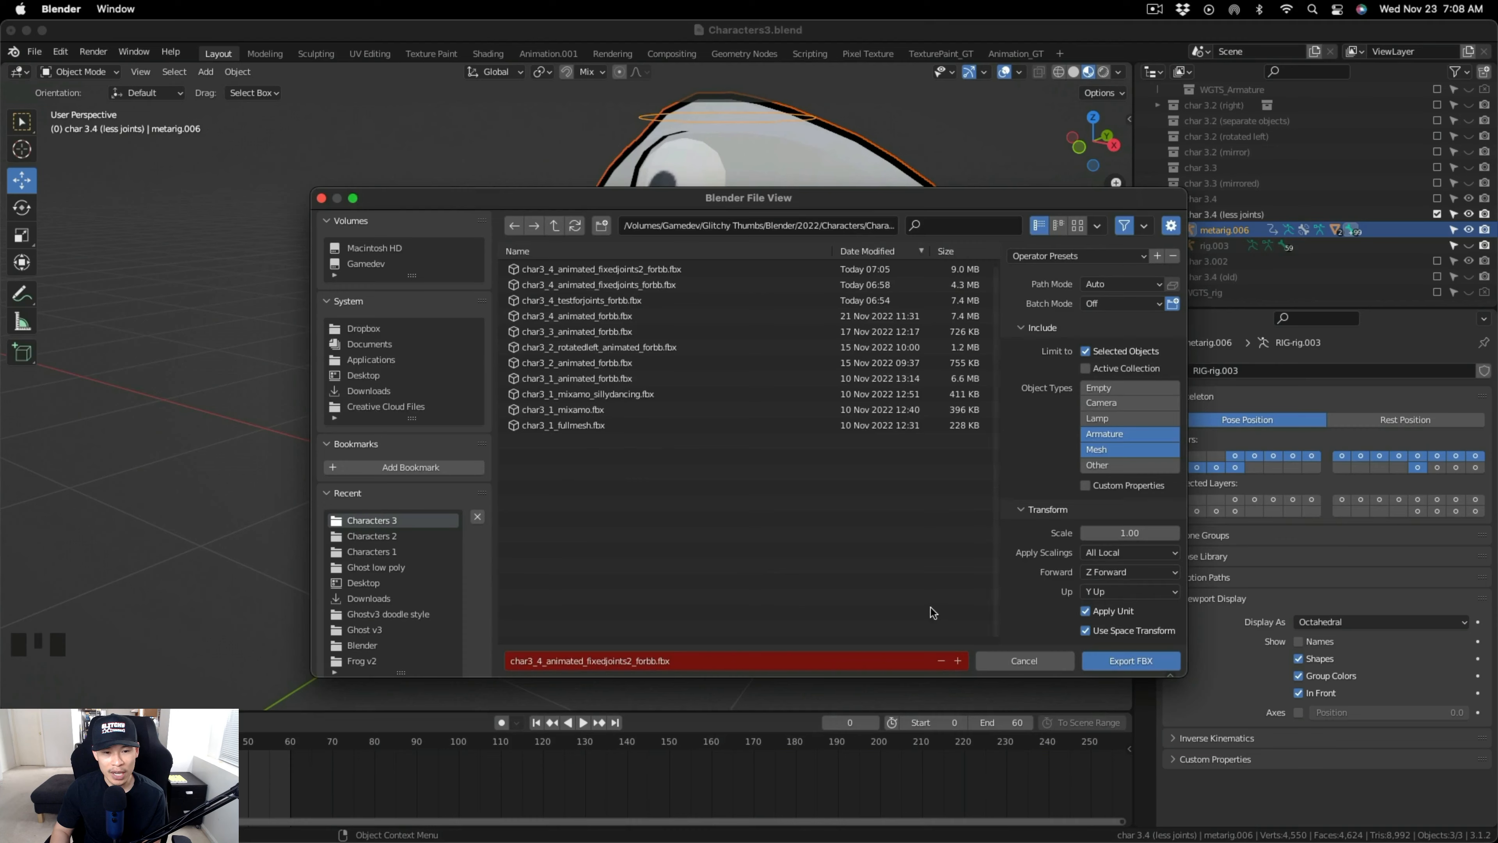
click(1127, 665)
Switch to Buildbox and import the re-exported char3_4_animated_fixedjoints2_forbb.fbx from the Characters 3 folder into the 3D World.
key(ctrl+Up)
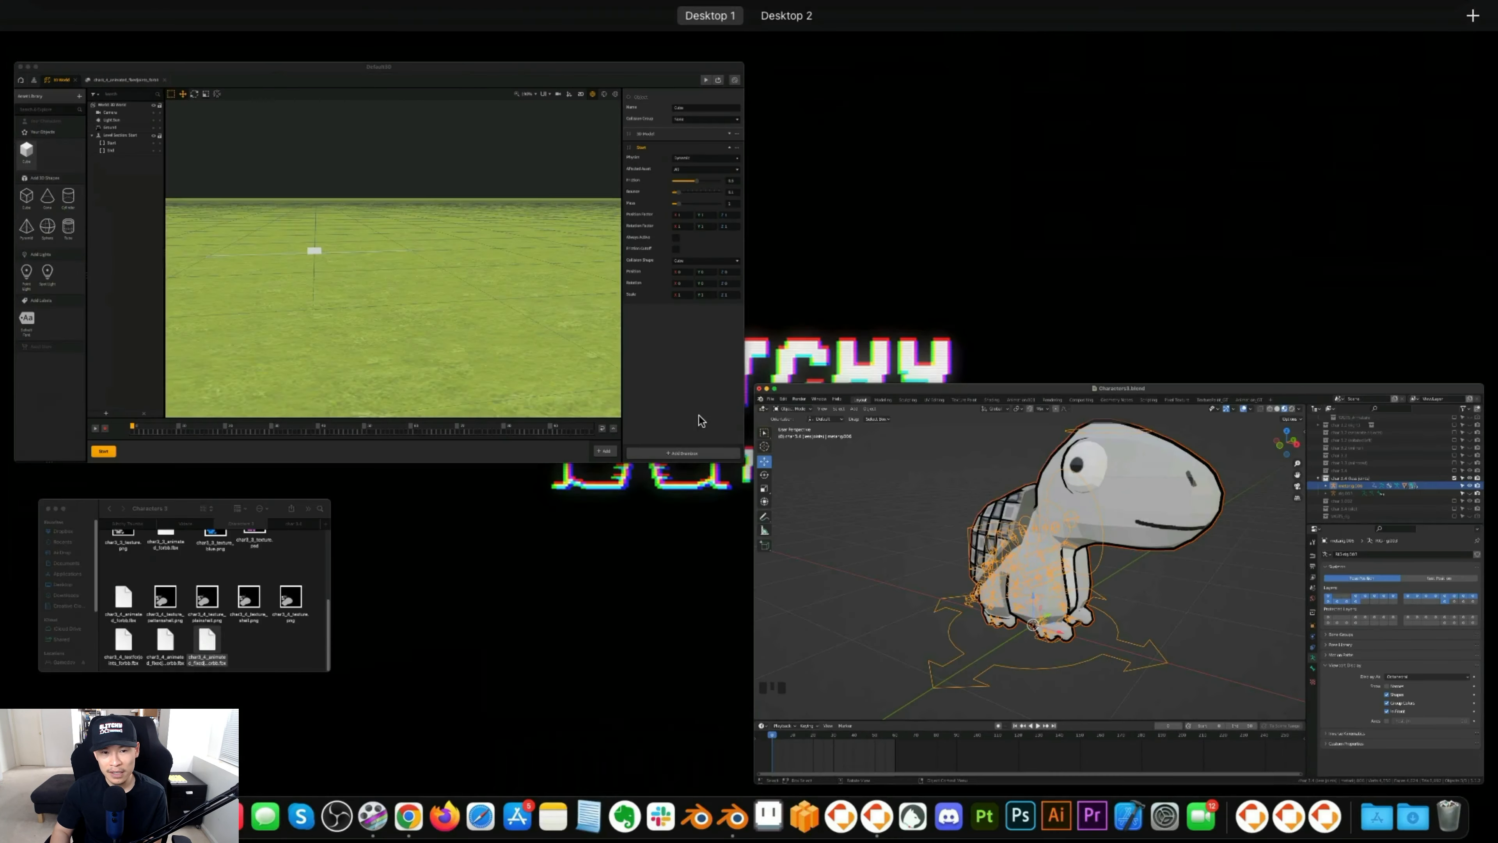
click(509, 331)
key(ctrl+Up)
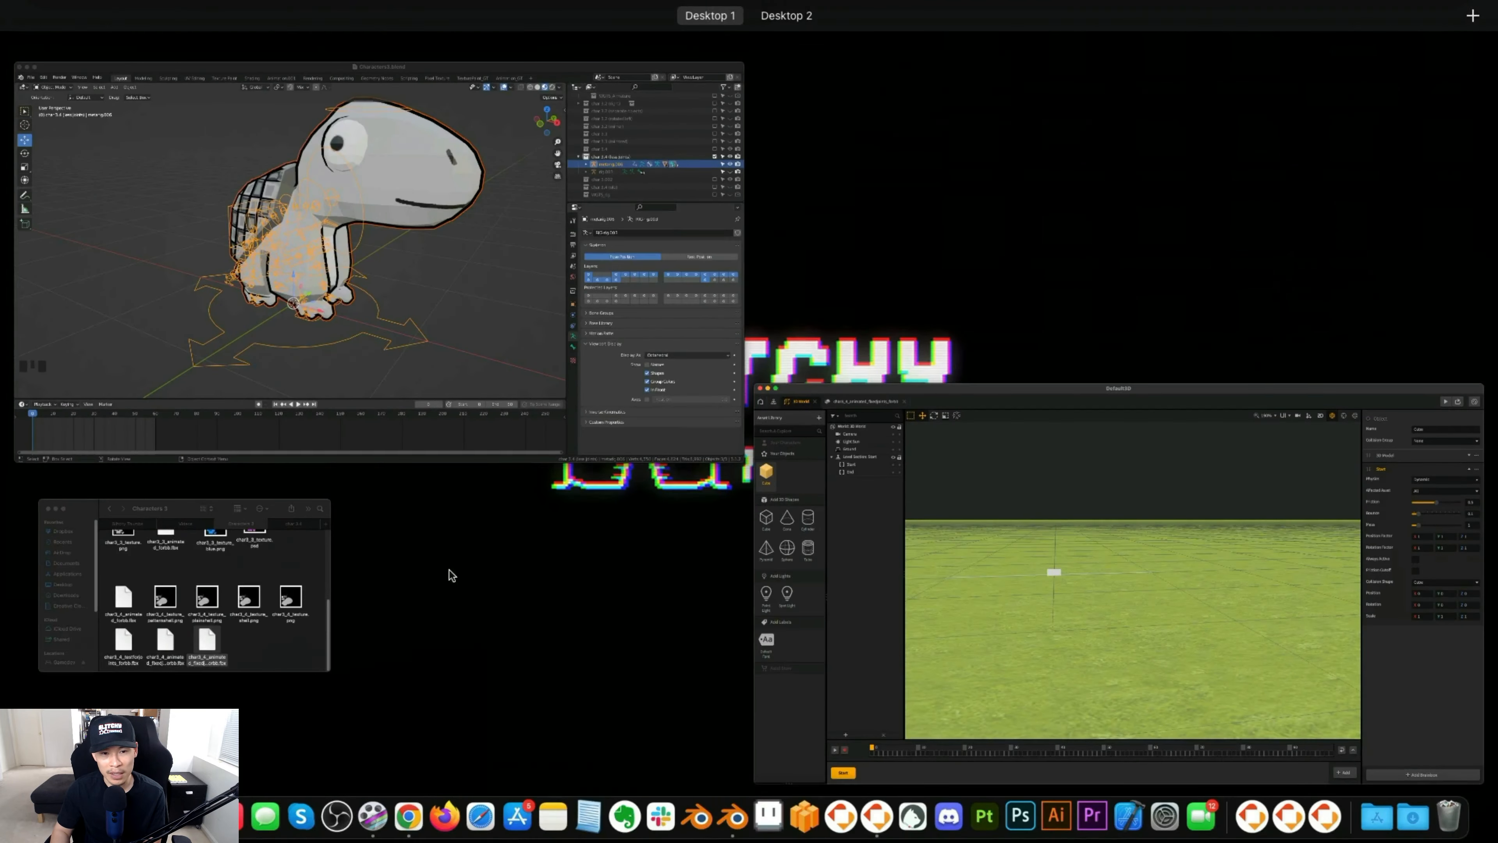
click(288, 630)
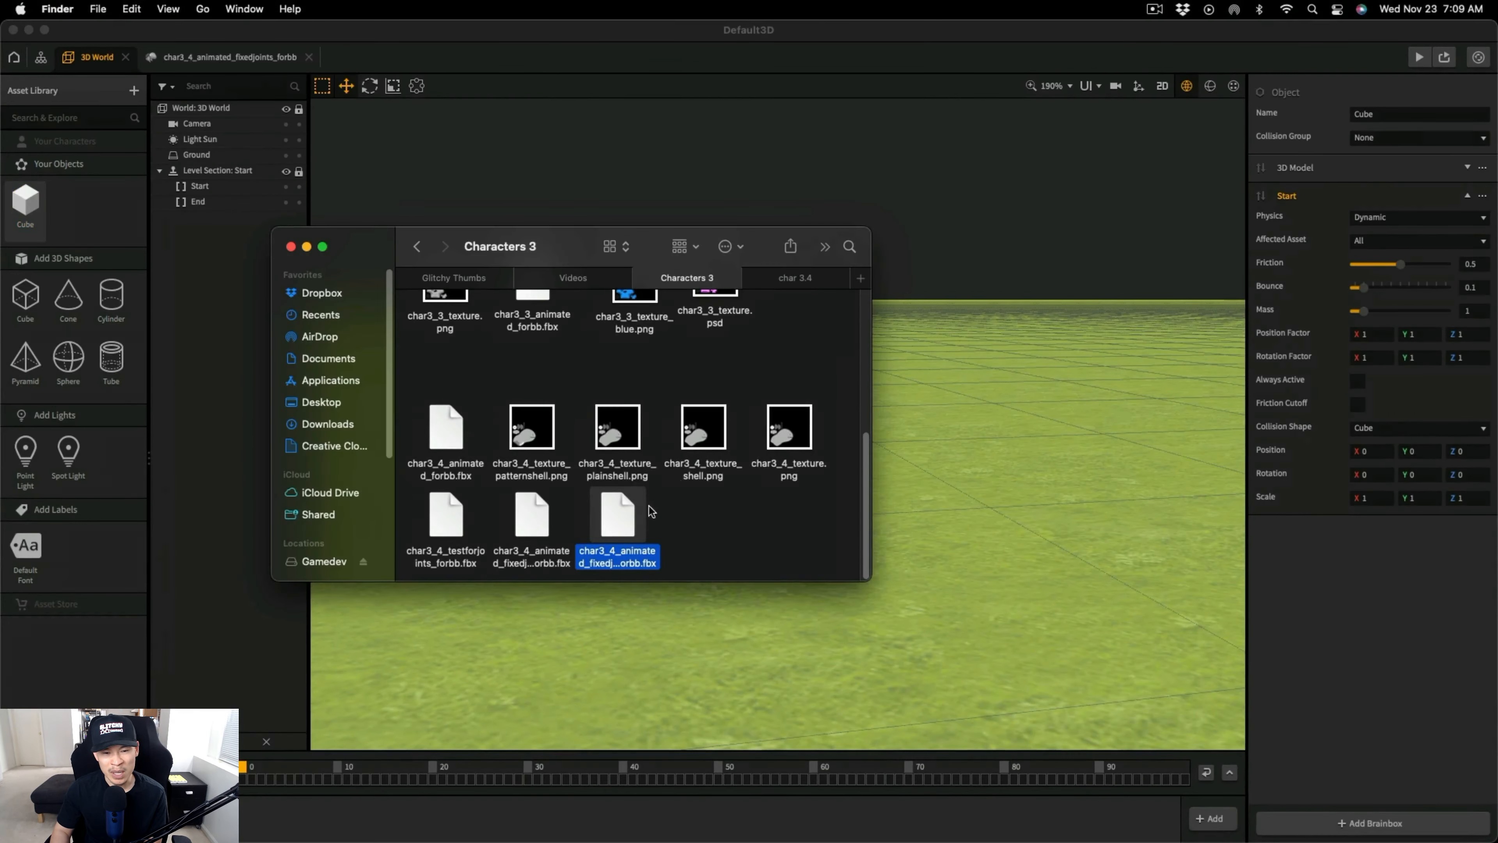
drag(631, 520, 884, 184)
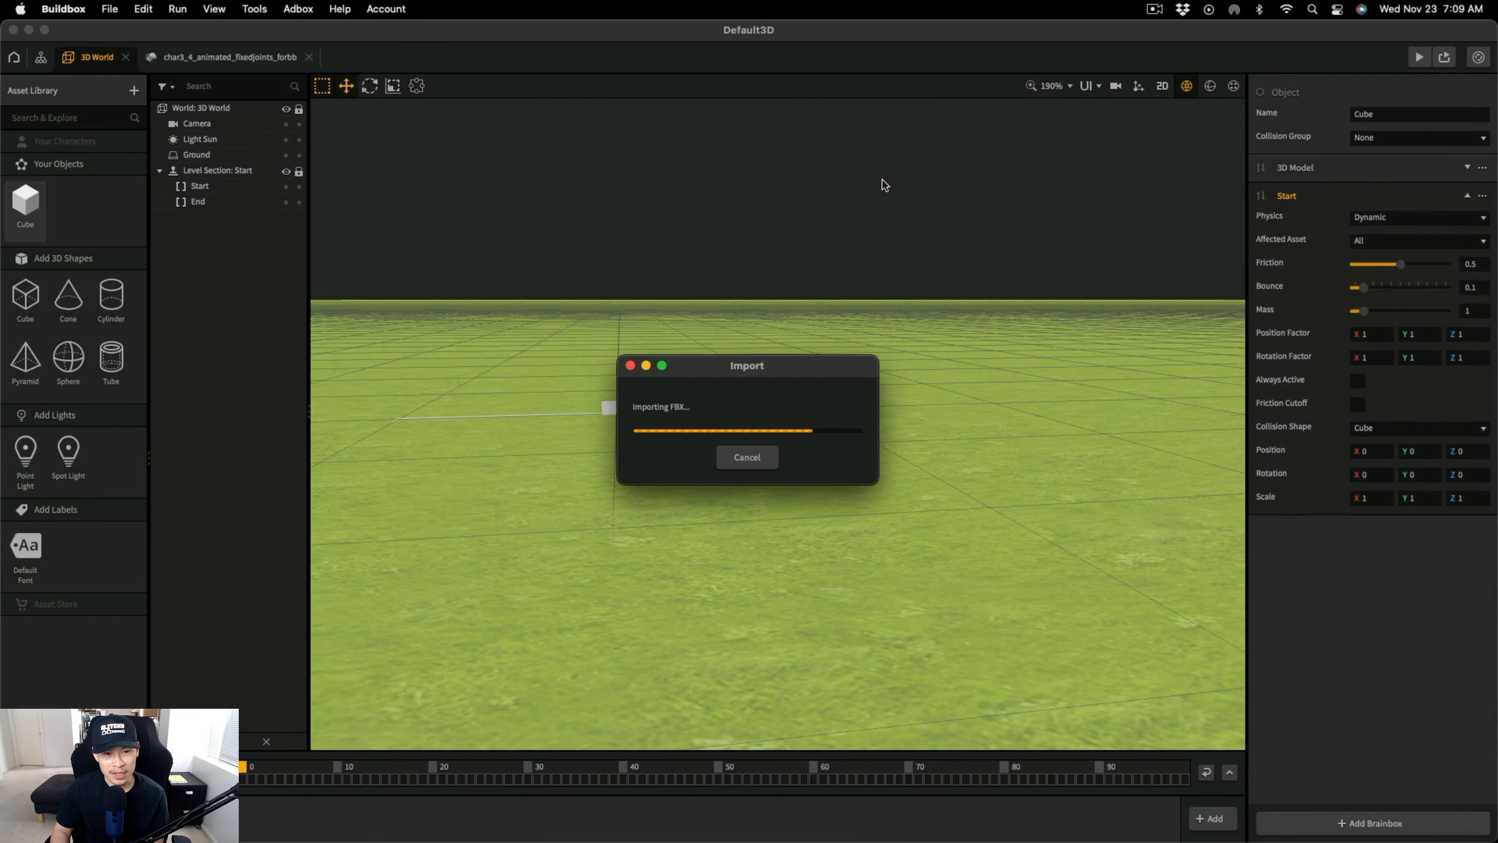
Switch back to Blender, put rig.003 in Edit Mode, and examine its joint and bone counts and the remaining foot bones.
click(470, 420)
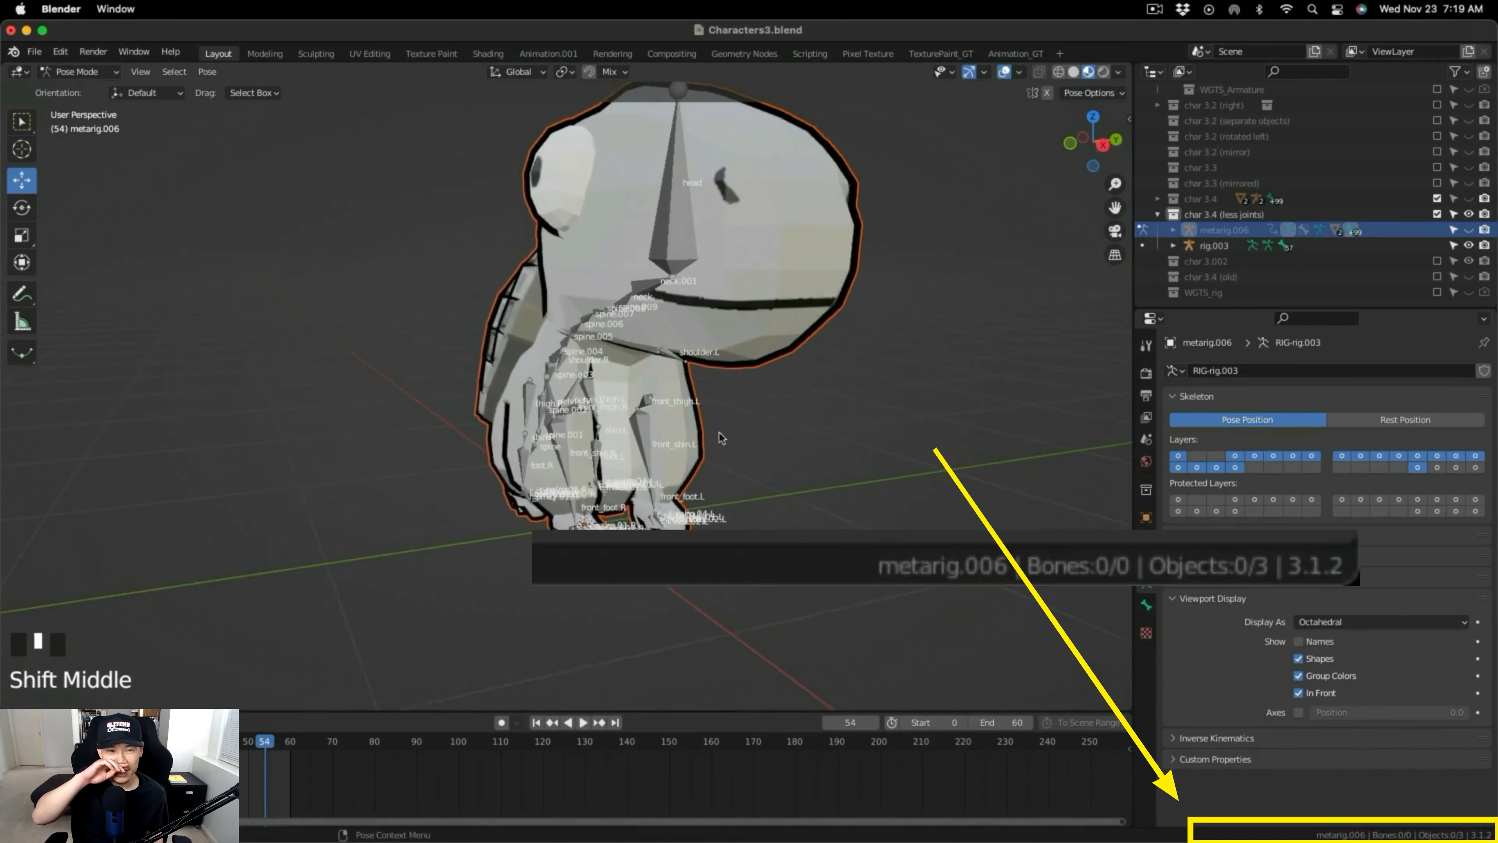
click(656, 305)
click(656, 305)
click(656, 305)
click(656, 305)
click(655, 305)
scroll(649, 465, up, 2)
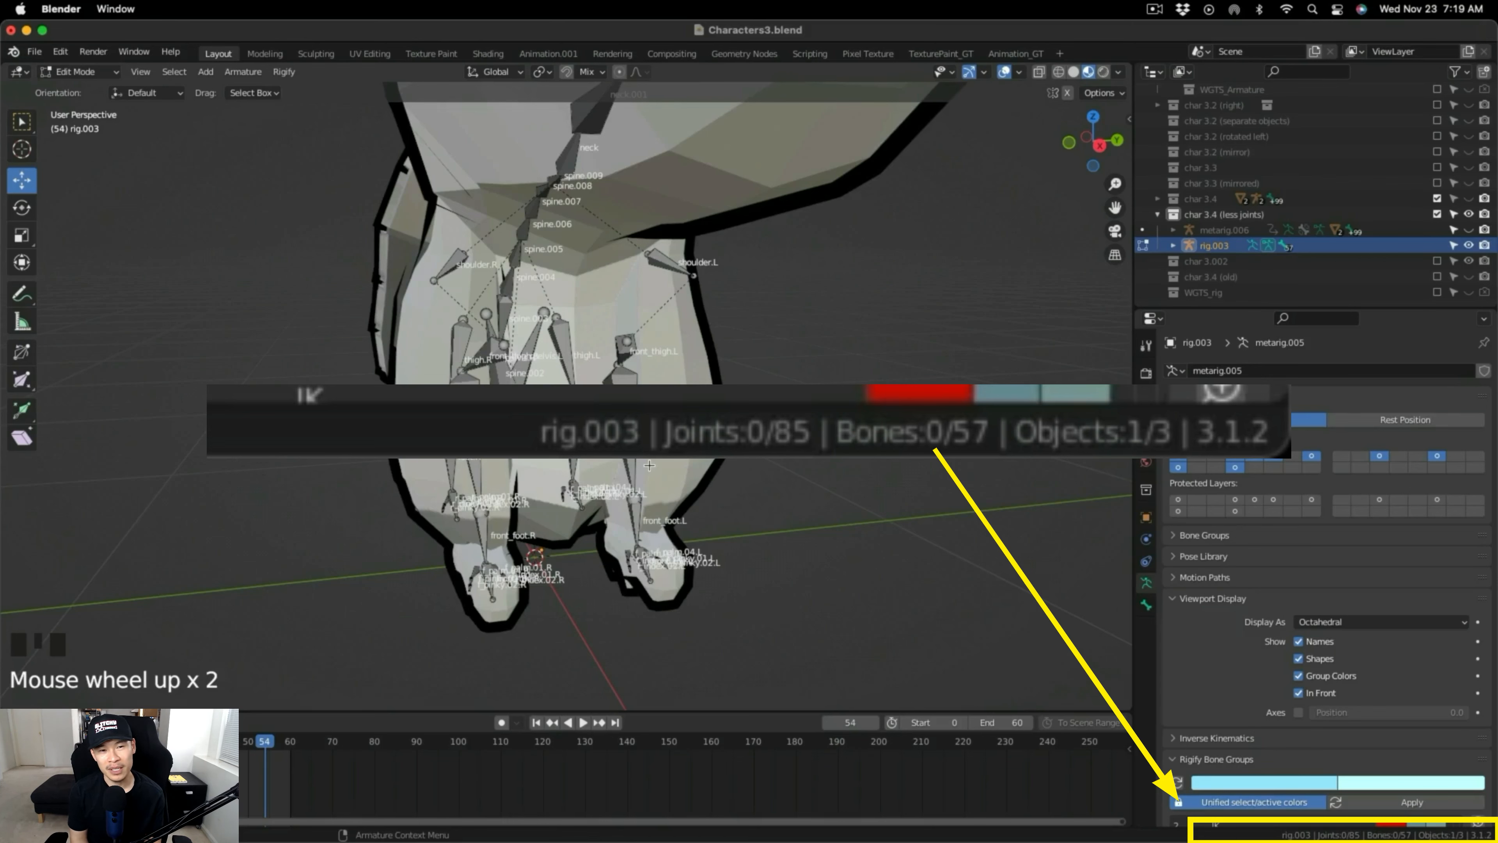
middle_drag(649, 465, 667, 502)
scroll(649, 502, up, 1)
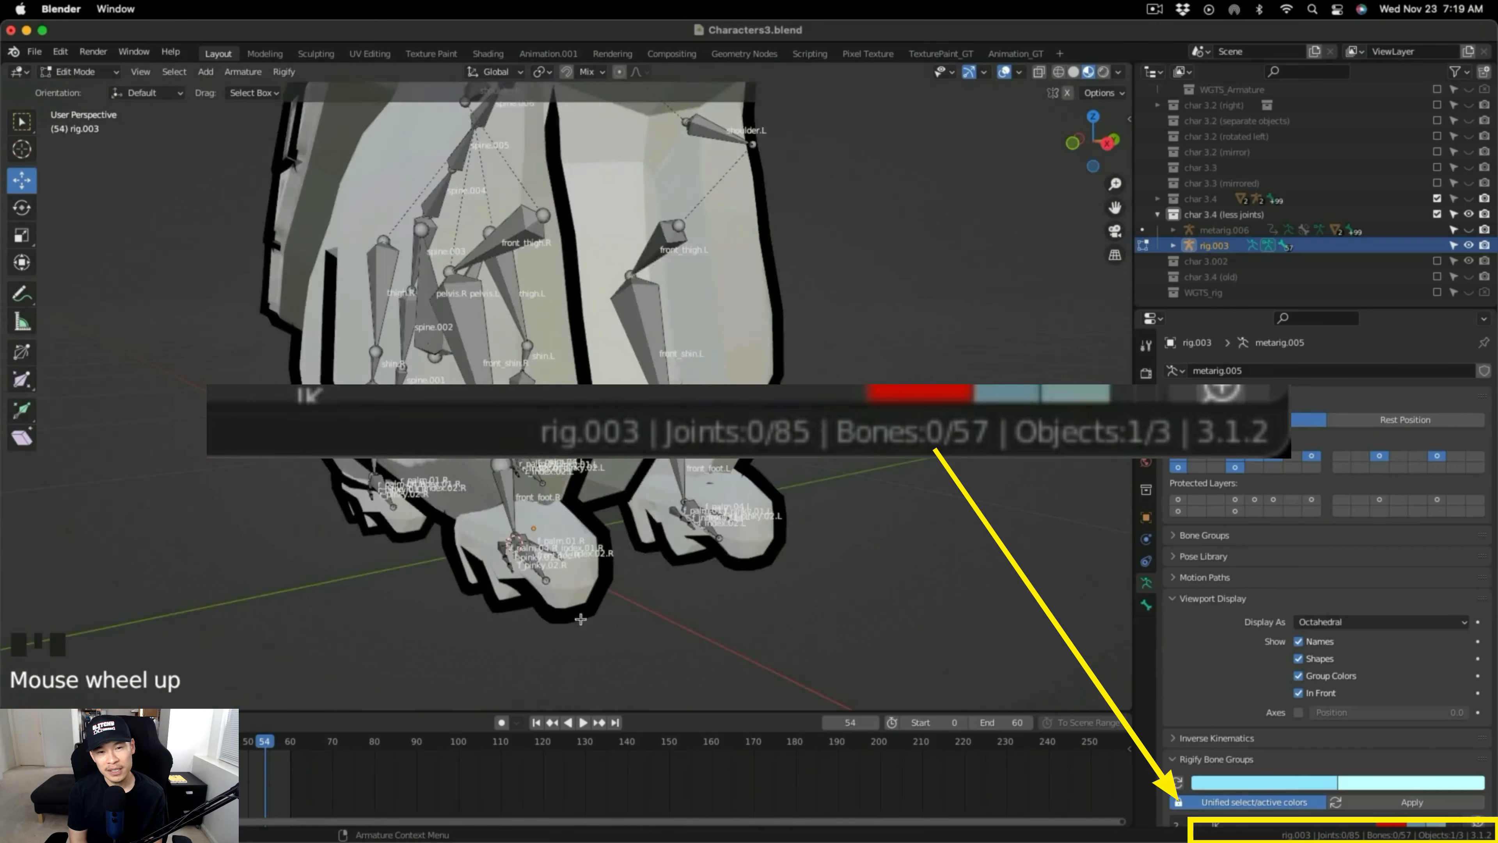
Return metarig.006 to Object Mode, then put rig.003 in Edit Mode and compare the two armatures' joint and bone counts.
middle_drag(649, 472, 672, 475)
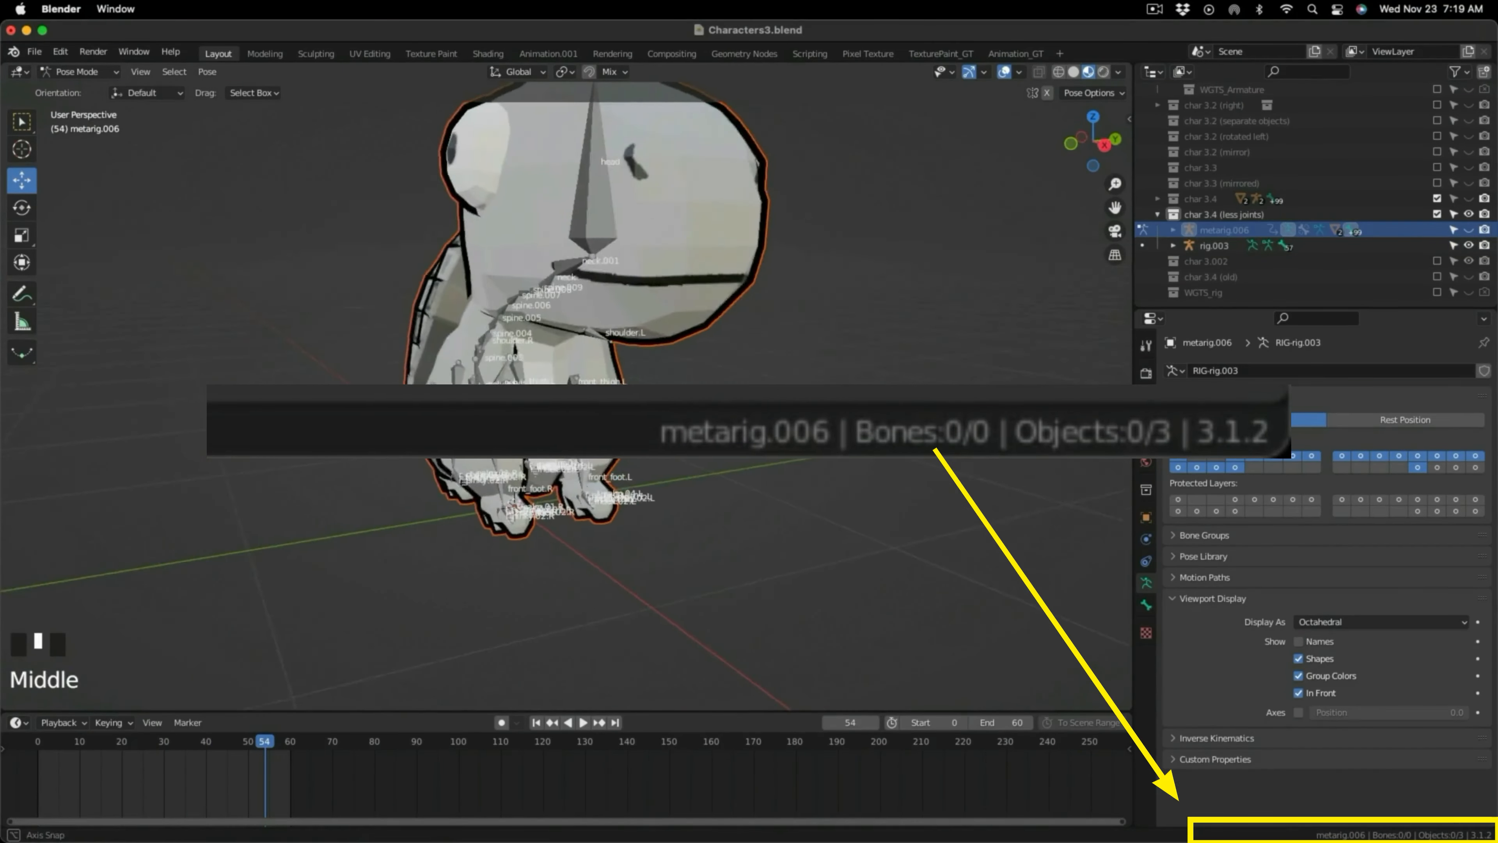
click(80, 72)
click(97, 107)
click(80, 73)
click(94, 91)
click(1213, 245)
click(80, 72)
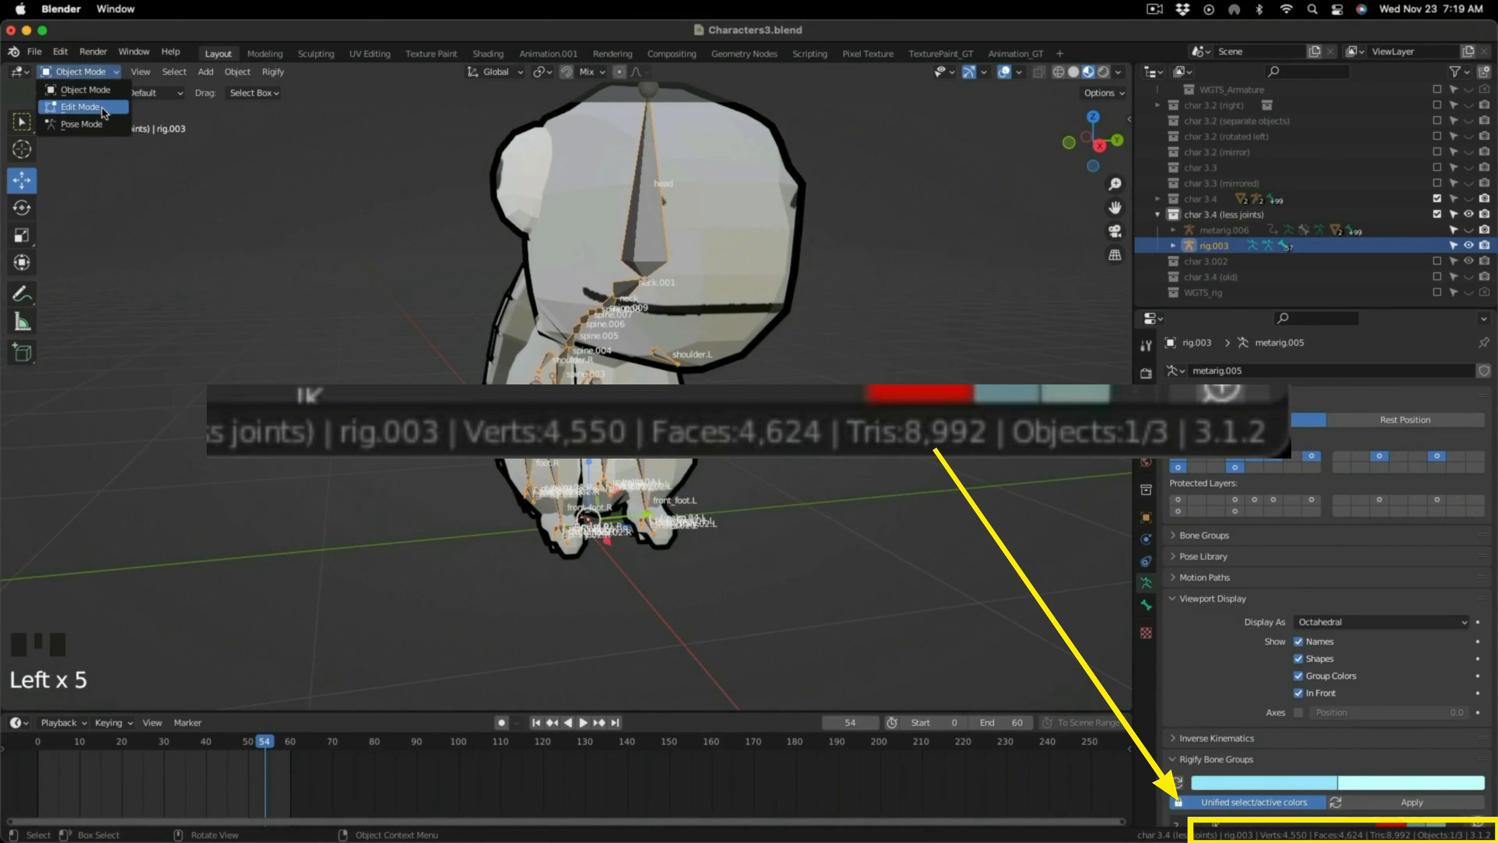
click(97, 107)
scroll(649, 466, up, 2)
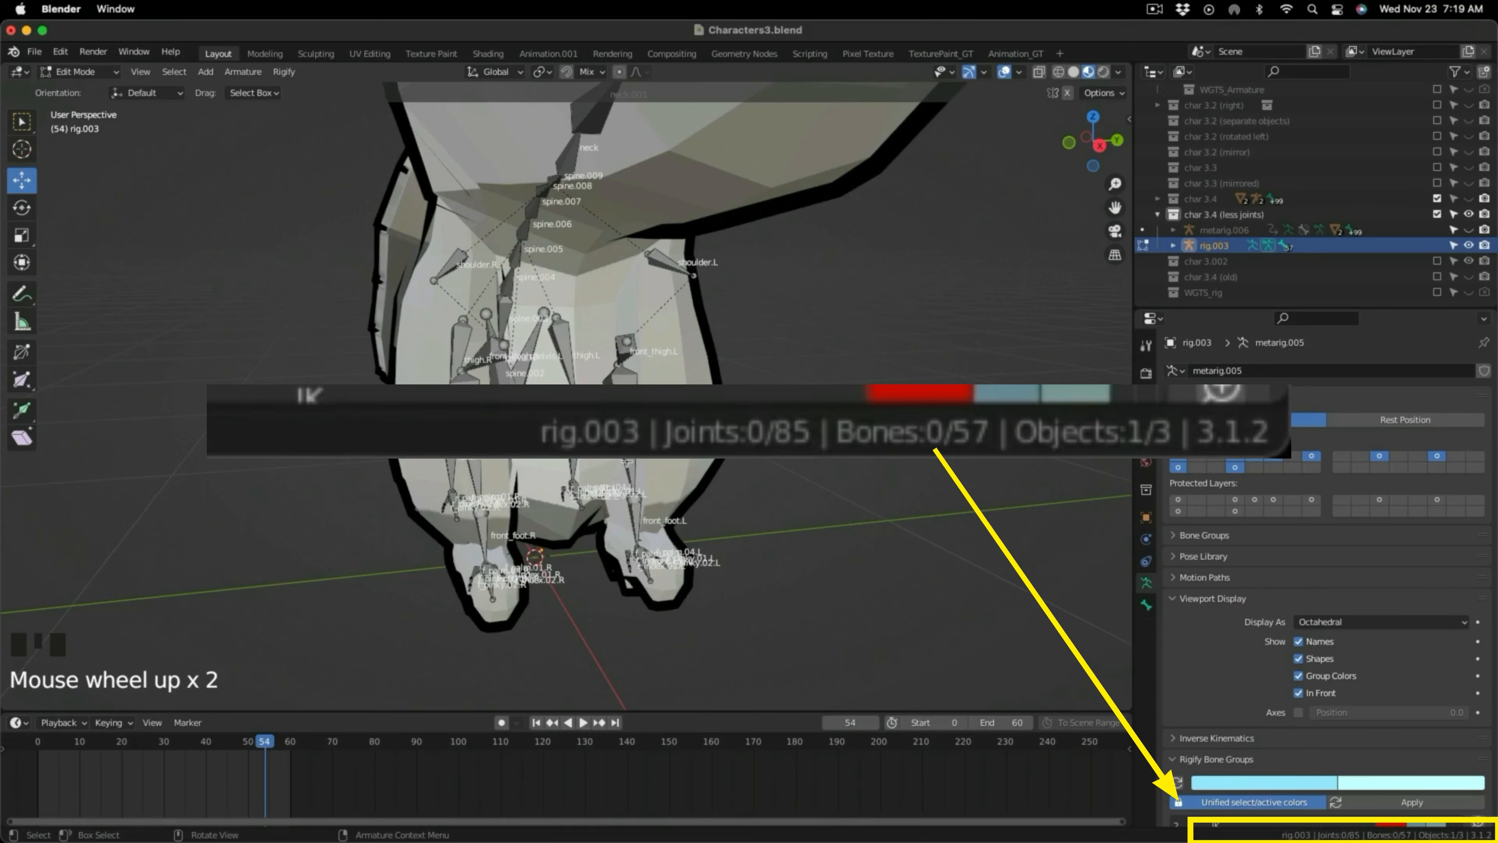
middle_drag(650, 465, 696, 470)
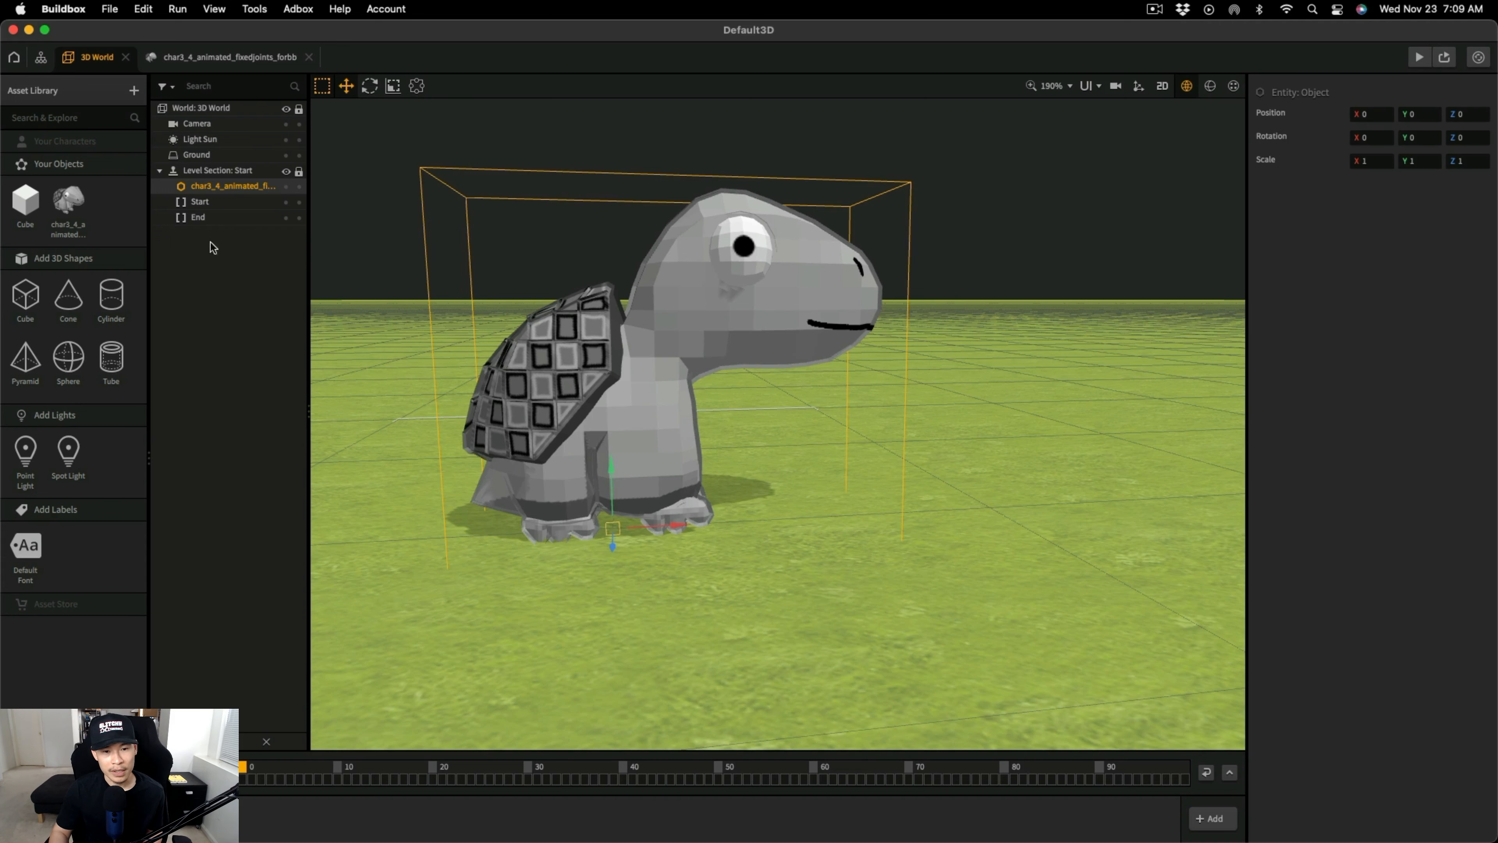
Switch to Buildbox, inspect the animation nodes of the imported char3_4_animated_fixedjoints2_forbb asset, and close its node map.
double_click(68, 200)
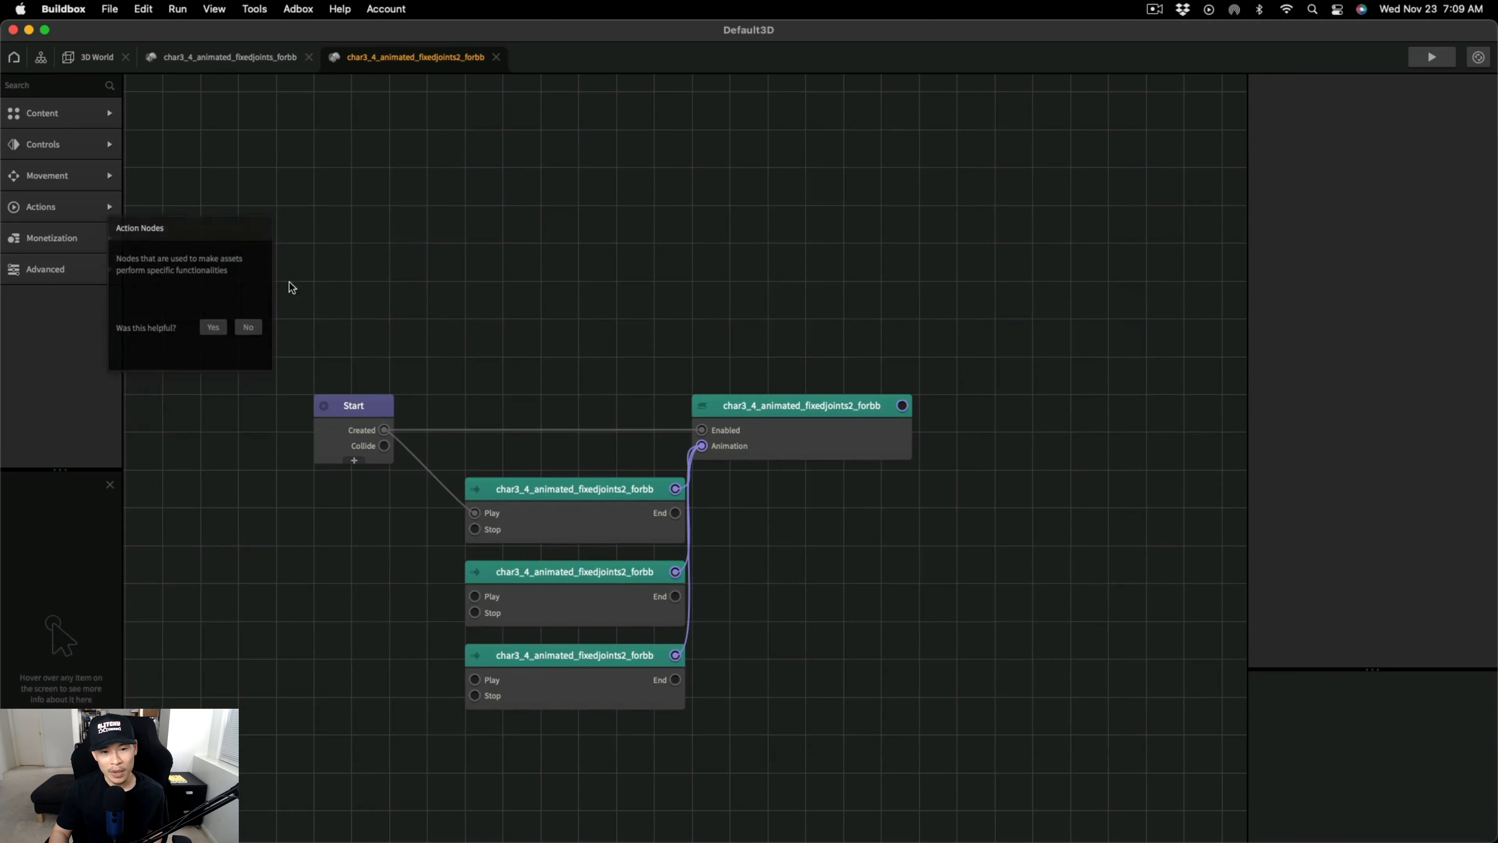
click(497, 57)
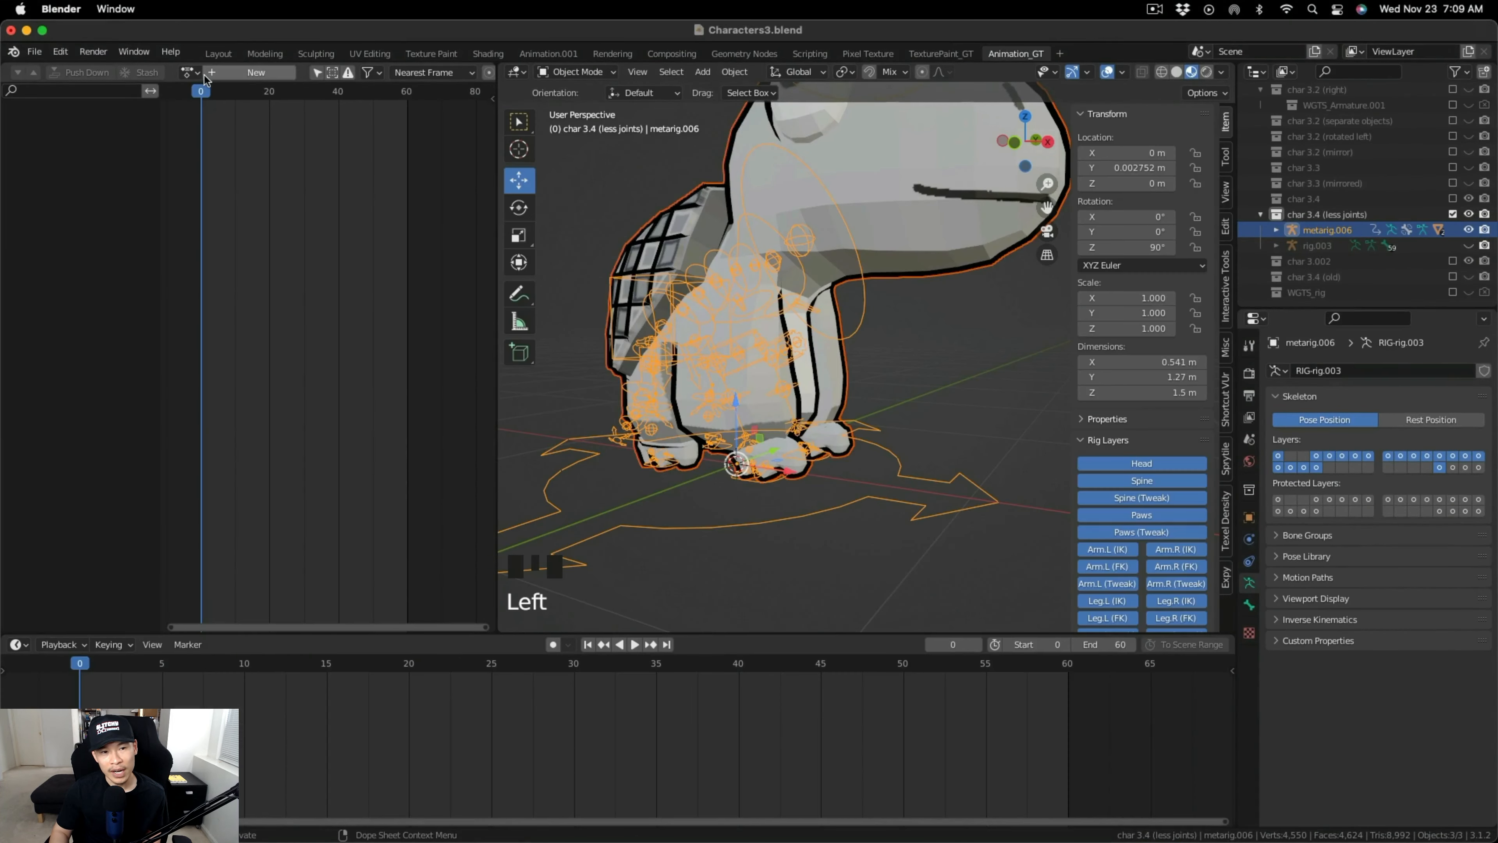
Switch to Blender, review the actions stored in the file, and open the Outliner's display mode choices.
click(190, 73)
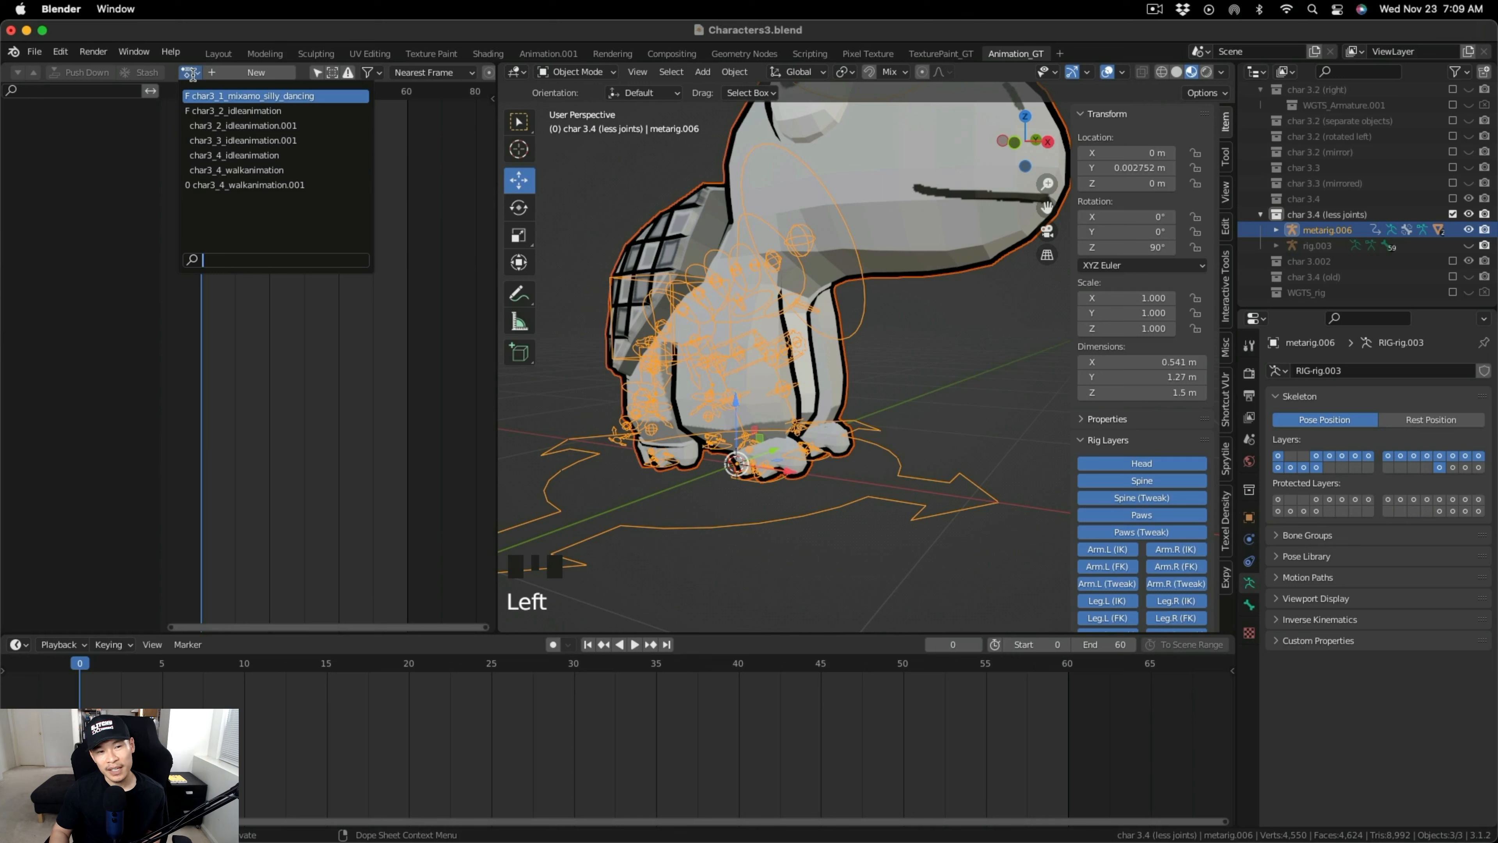
click(193, 75)
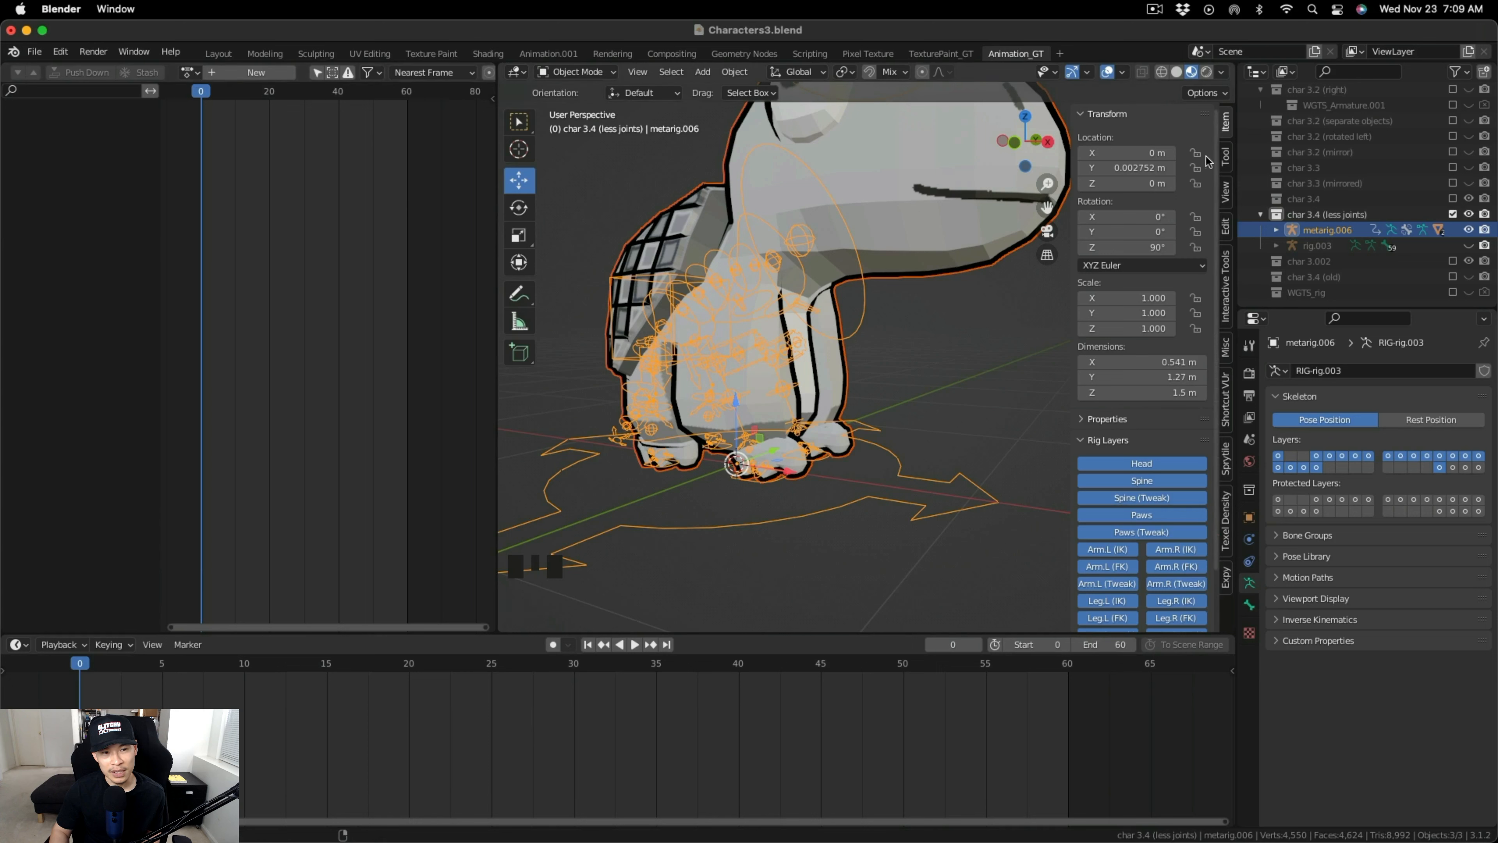
click(1287, 74)
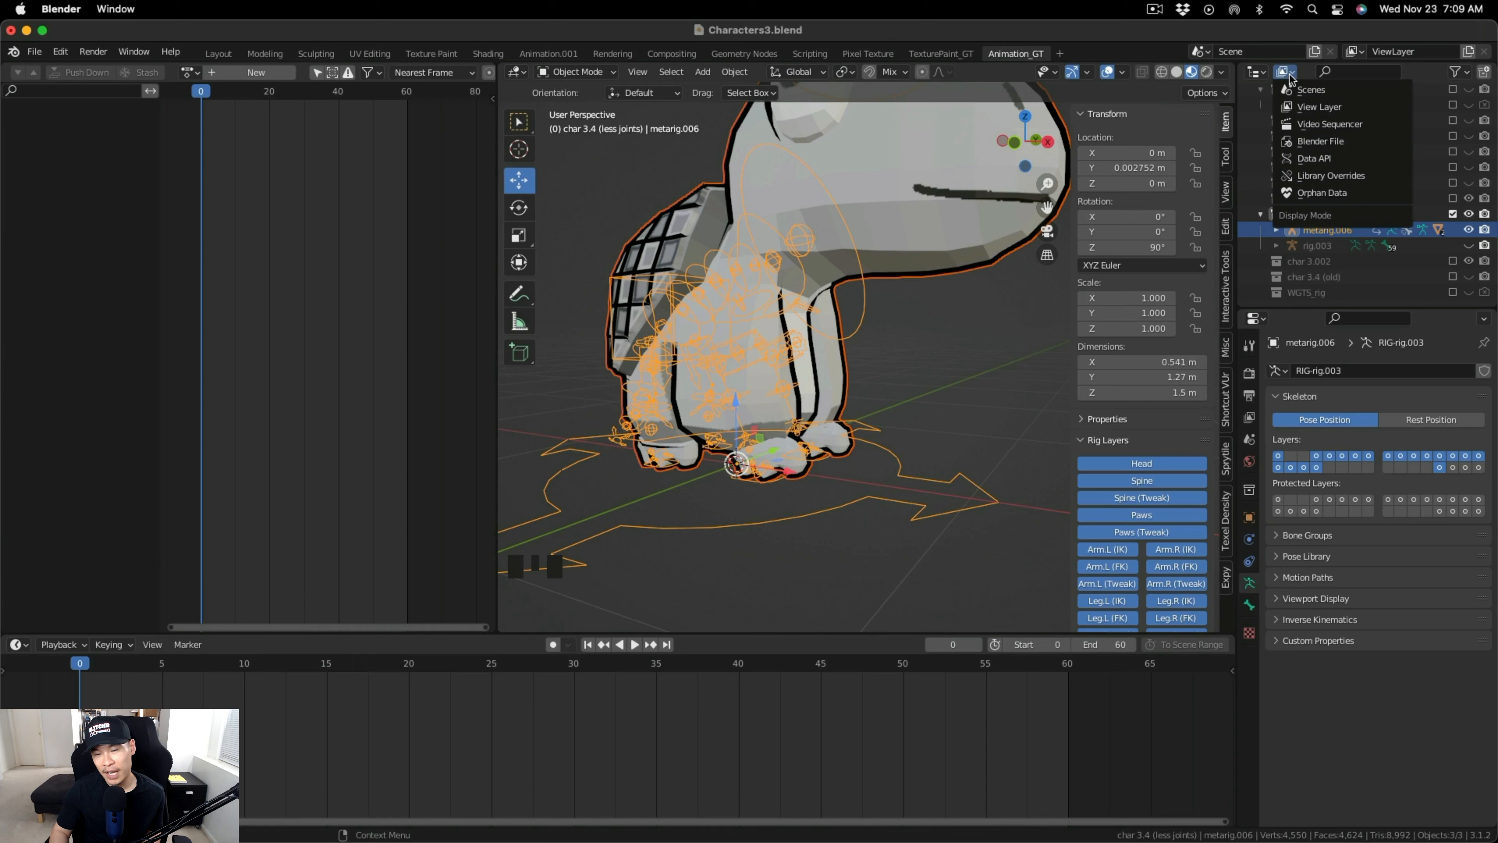
List the Blender file's data blocks and delete the char3_4_walkanimation.001 action.
click(1327, 141)
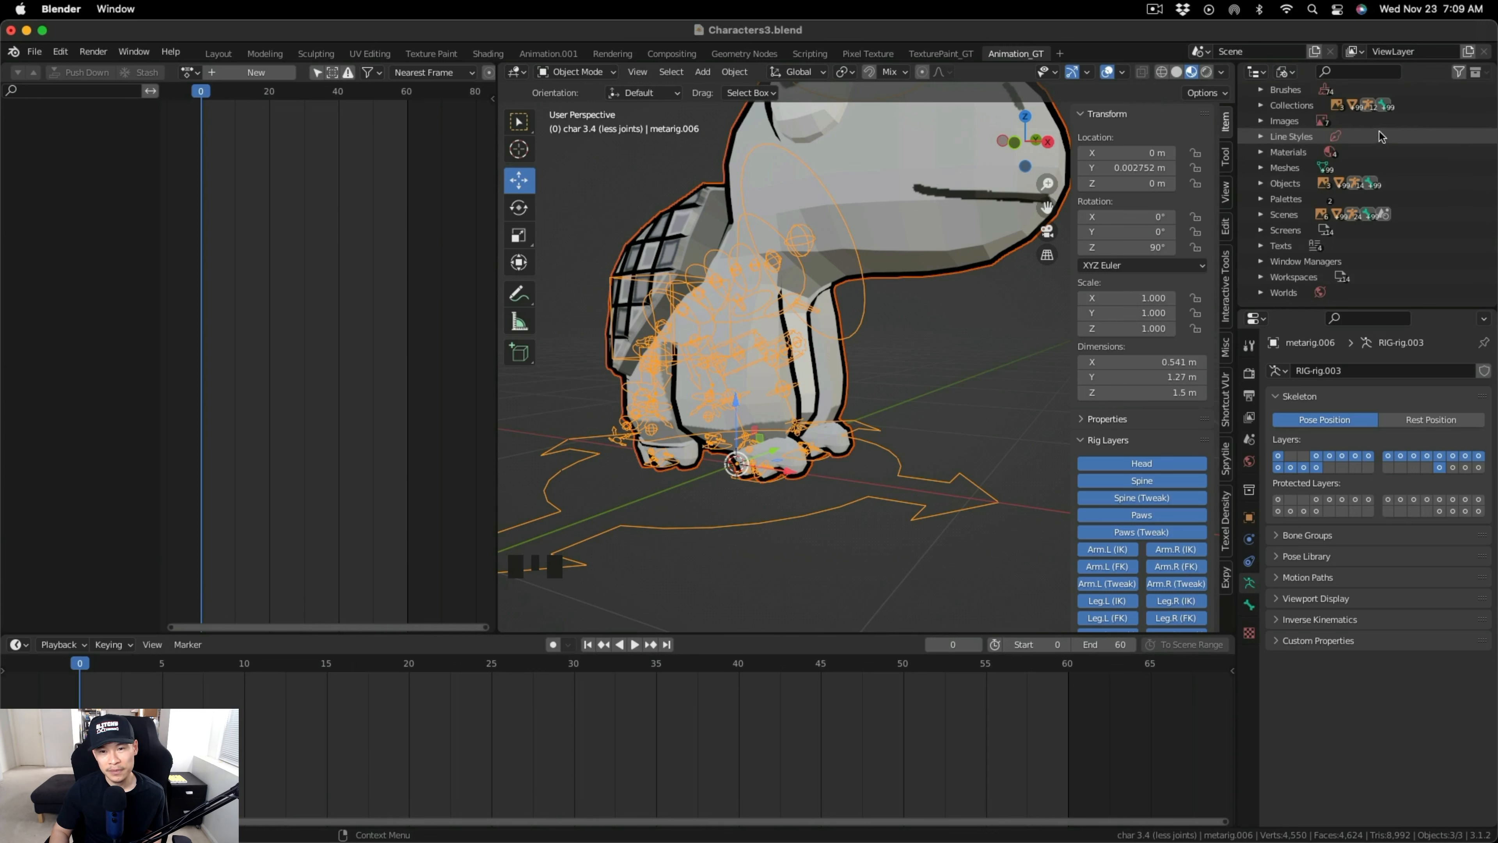
scroll(1264, 109, up, 3)
click(1261, 106)
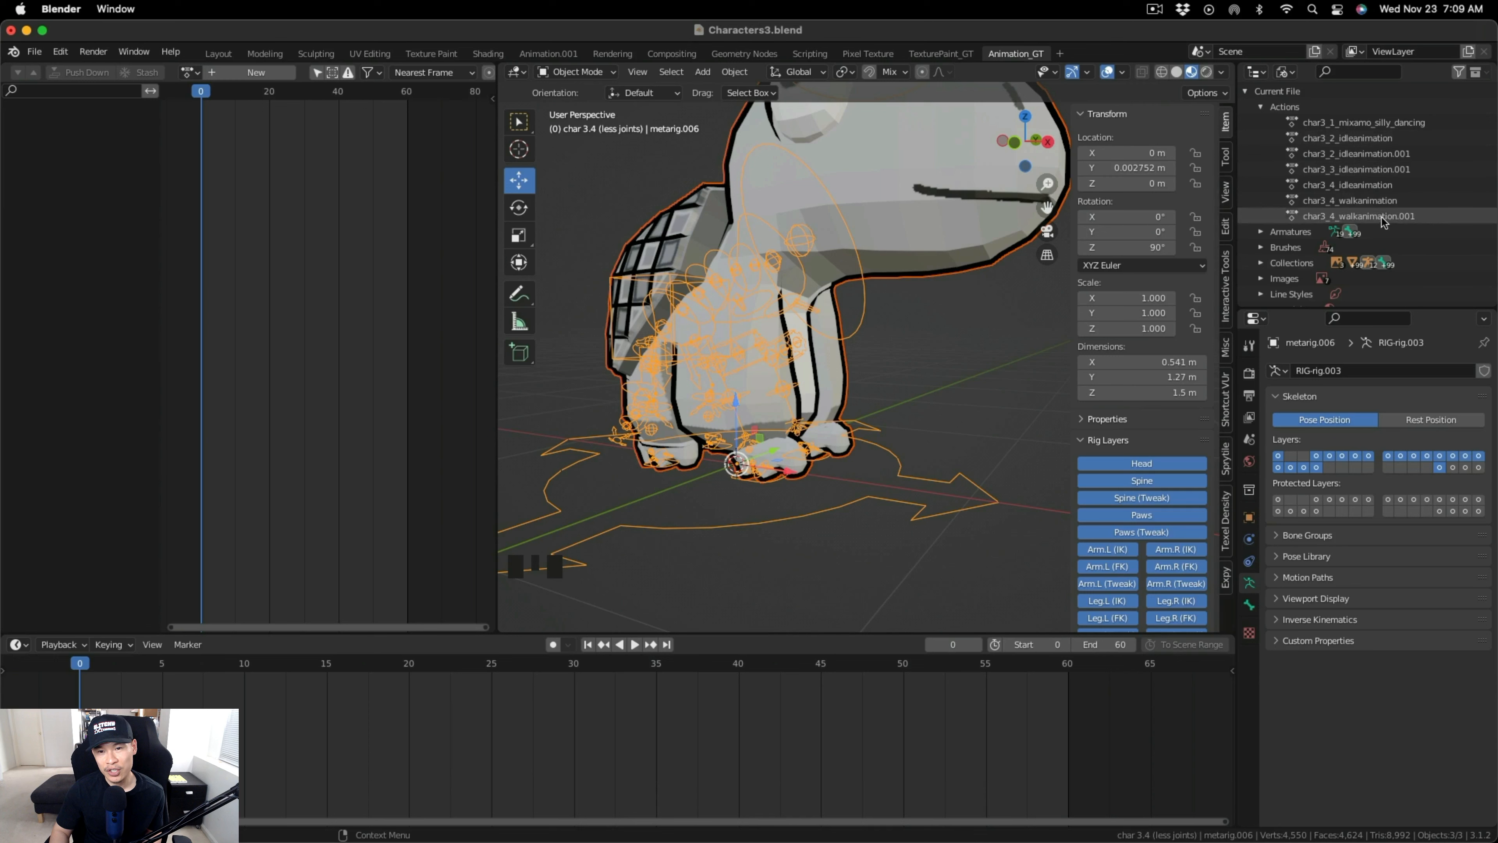
click(1393, 218)
right_click(1393, 219)
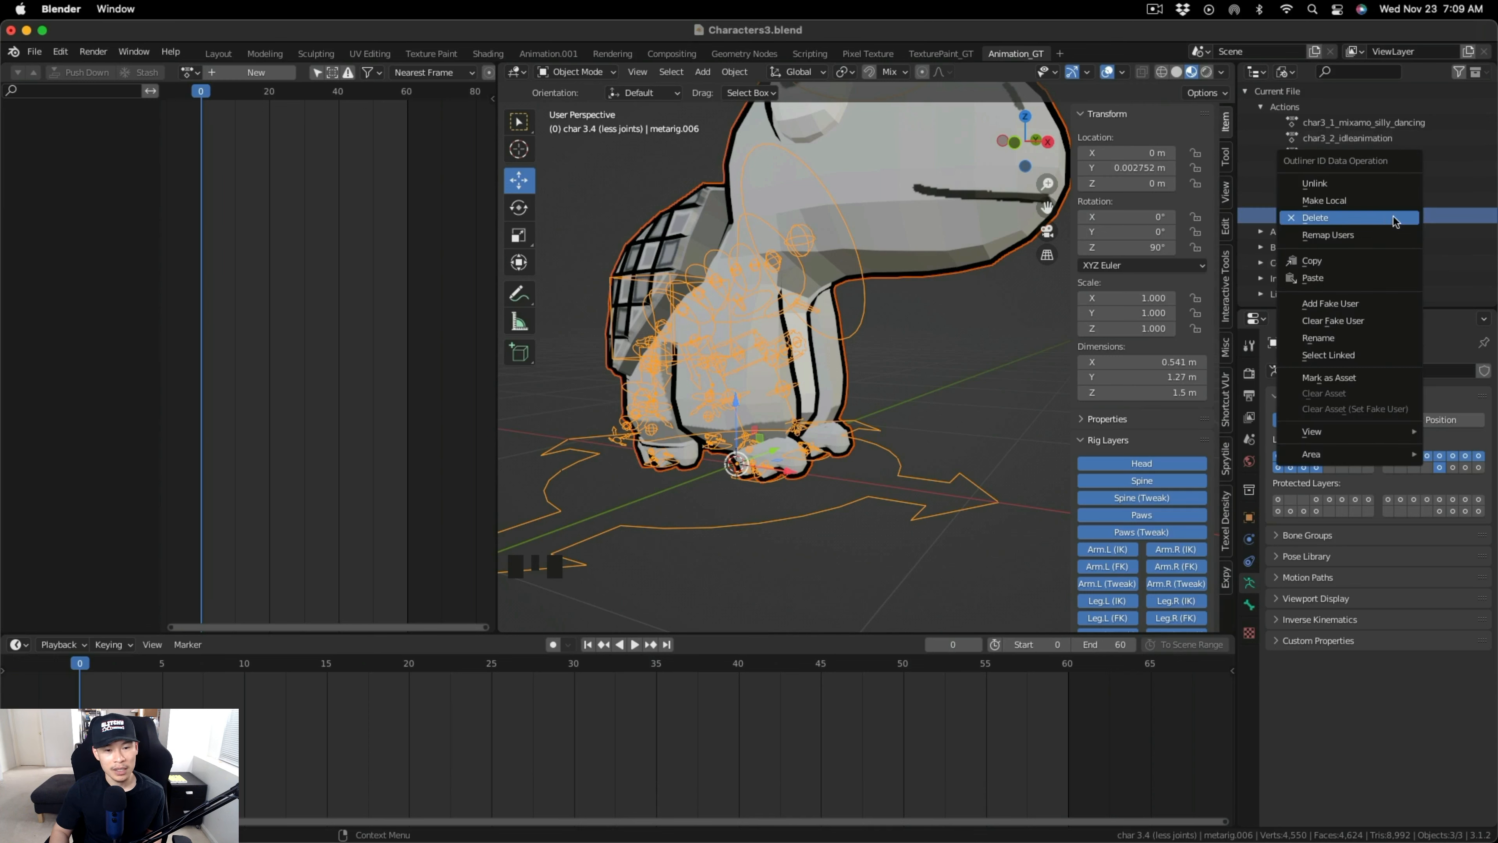
click(1337, 223)
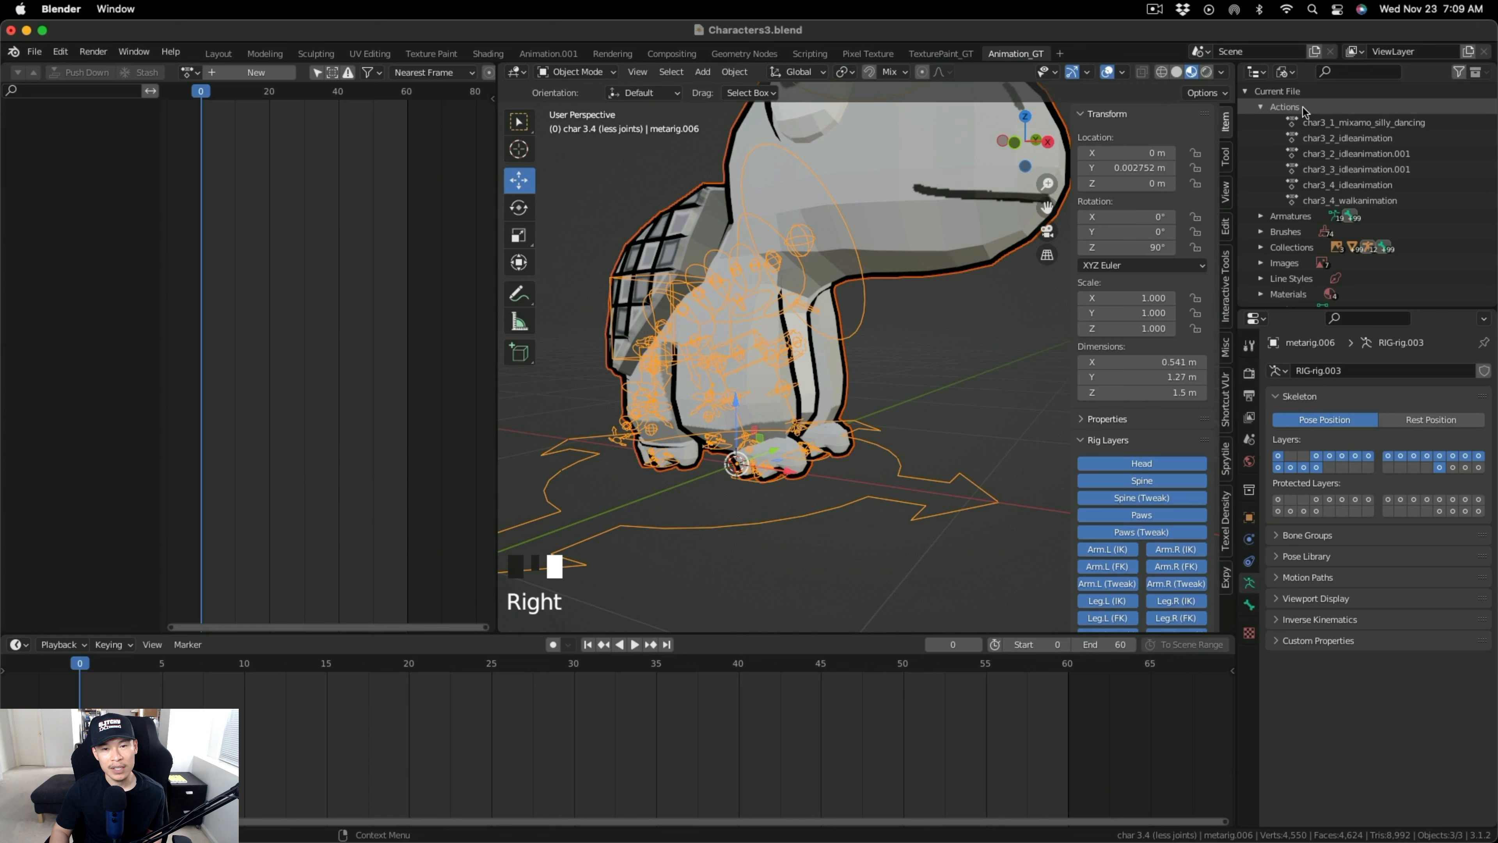
click(1257, 71)
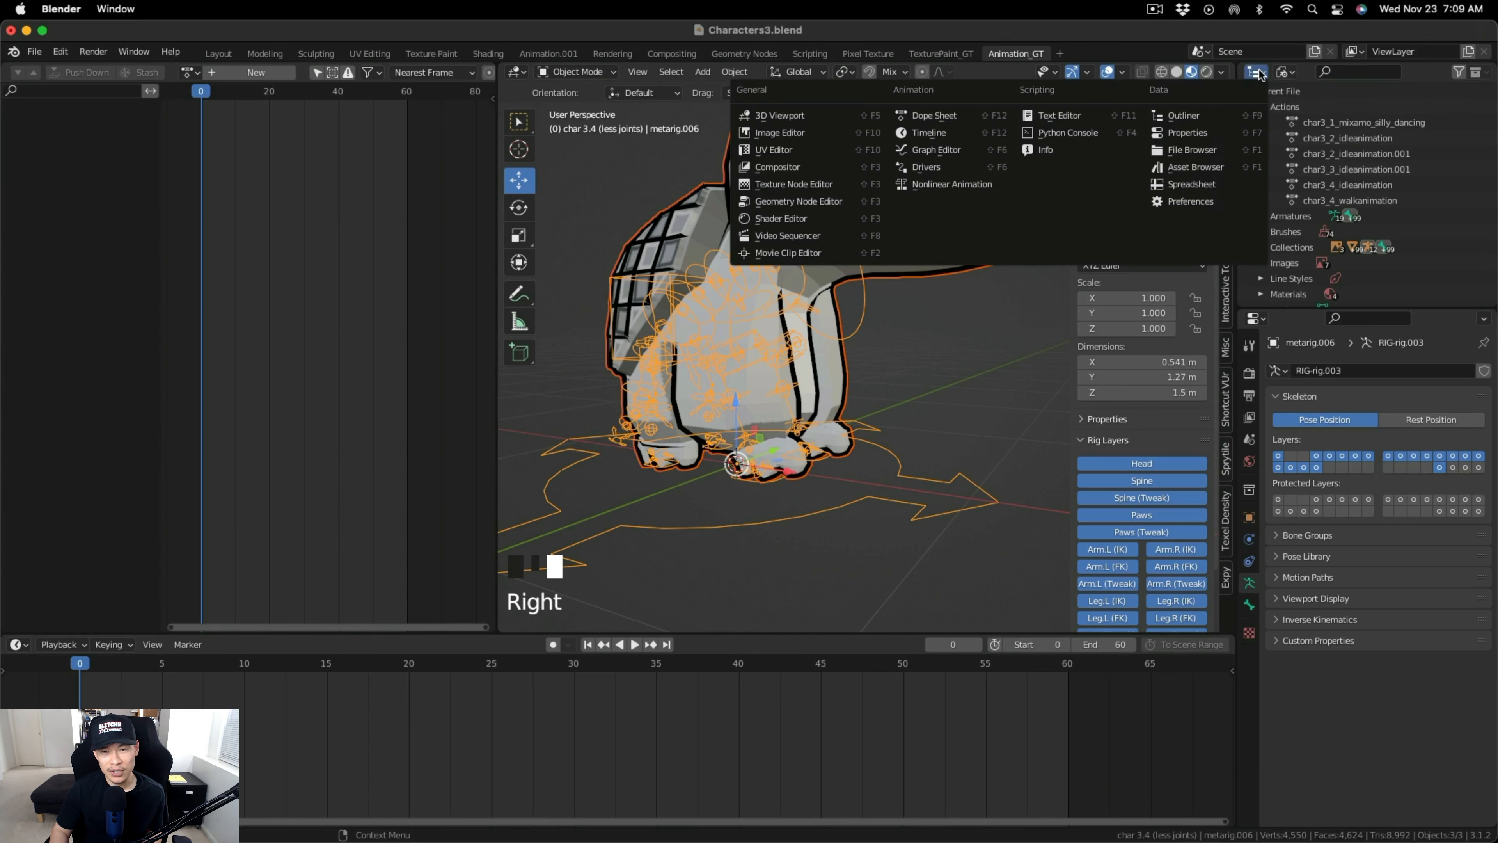
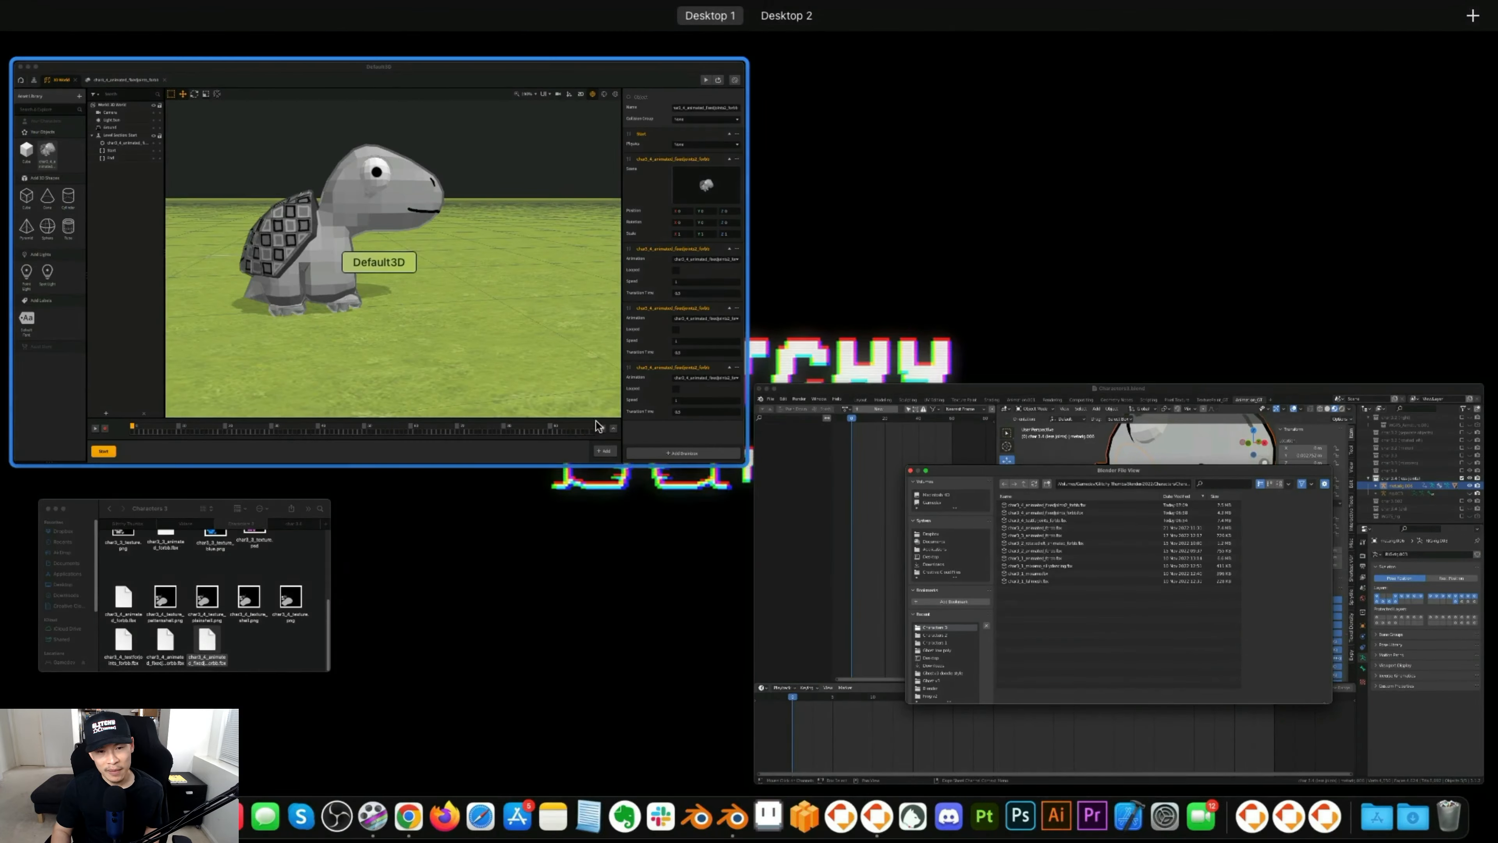
Switch to Buildbox and delete the char3_4_animated_fixedjoints2_forbb object from the asset library.
click(559, 400)
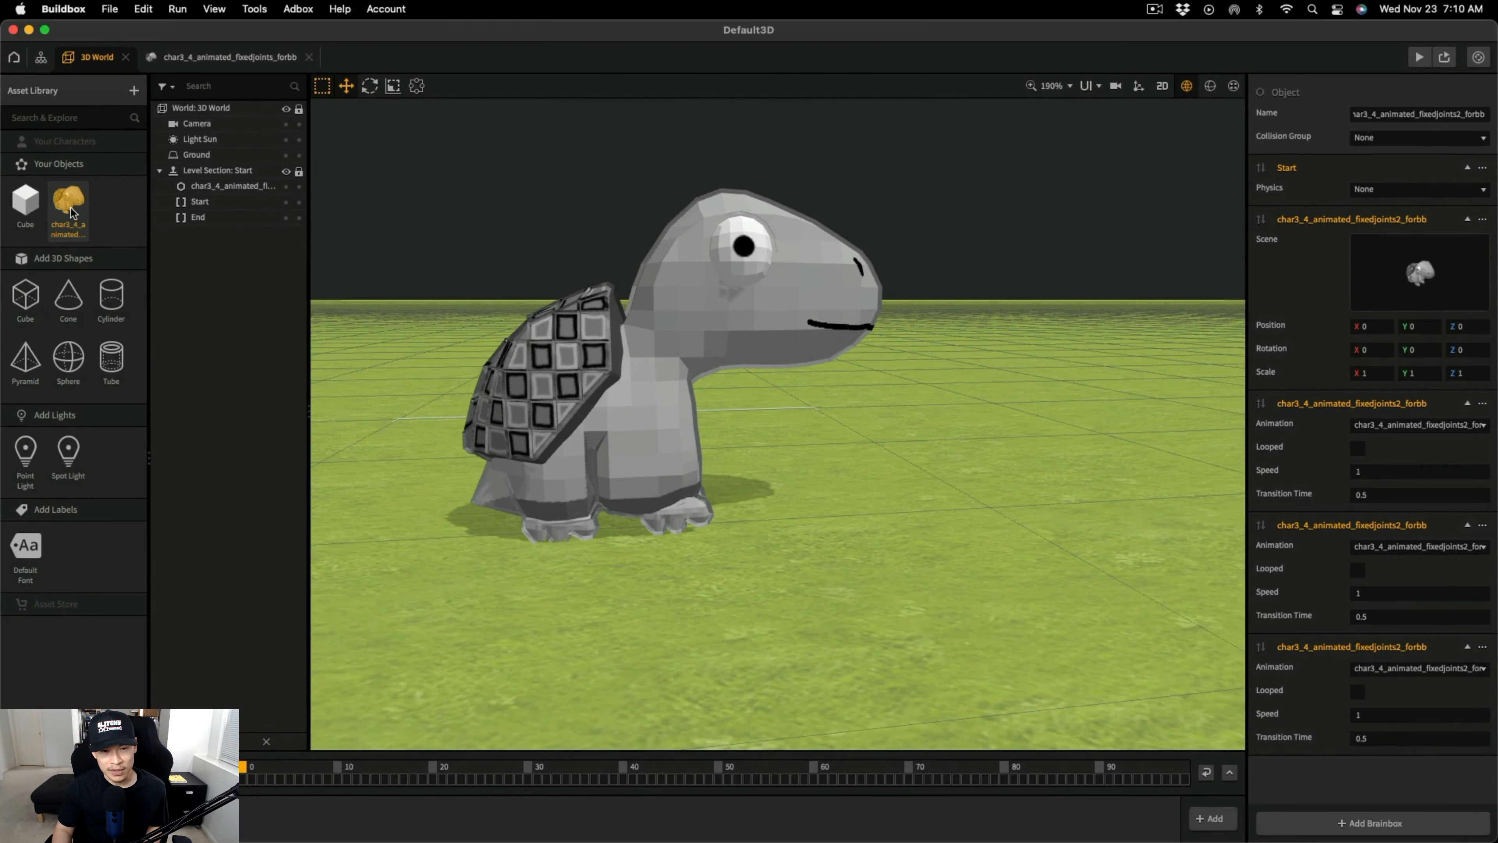
key(BackSpace)
click(798, 477)
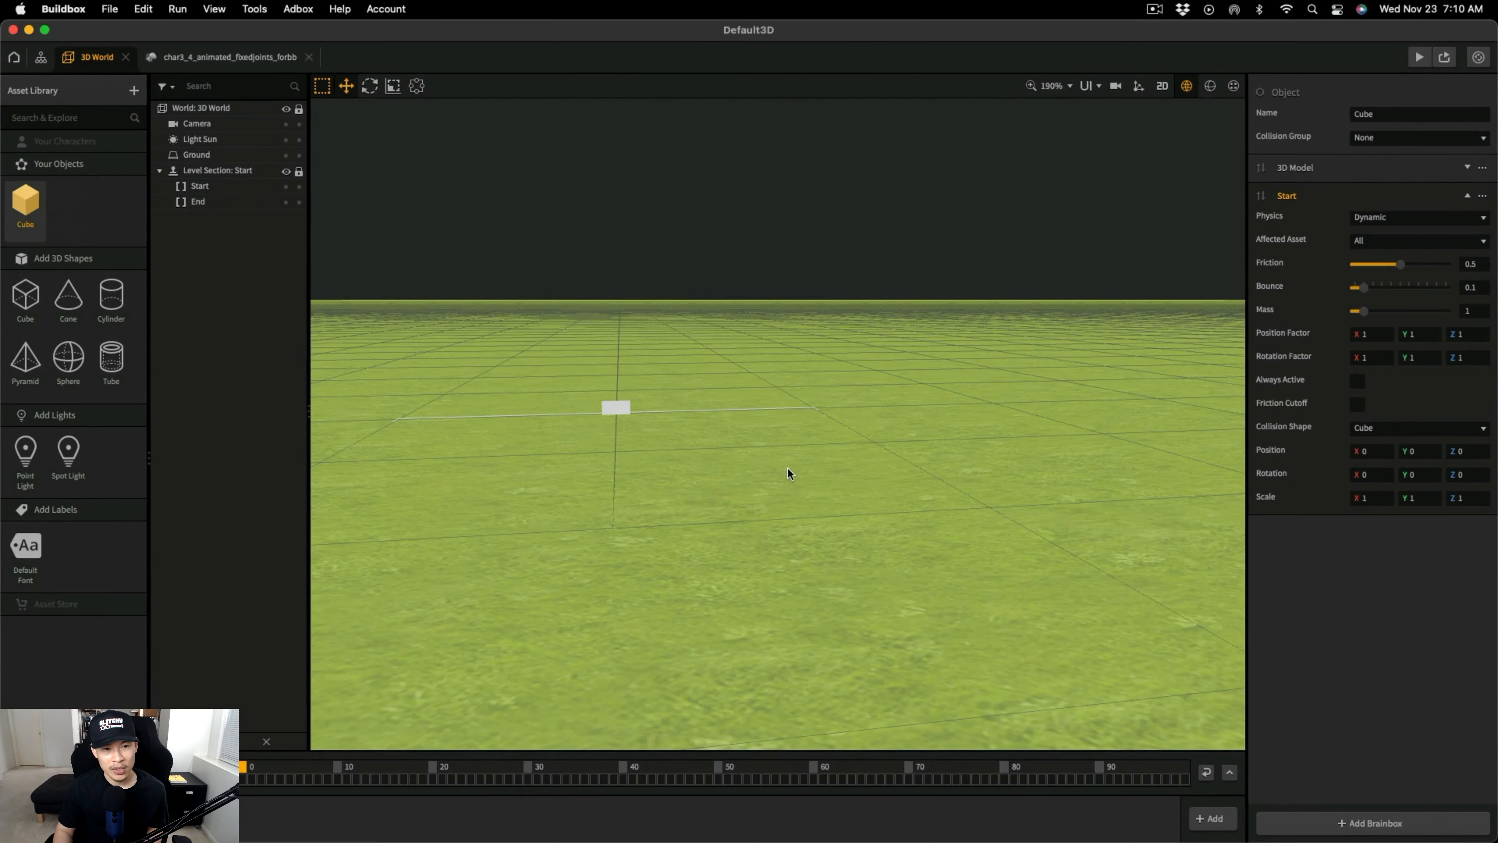
Import the re-exported char3_4_animated_fixedjoints2_forbb FBX file from the Characters 3 folder into the Buildbox scene as an object.
key(ctrl+Up)
click(300, 564)
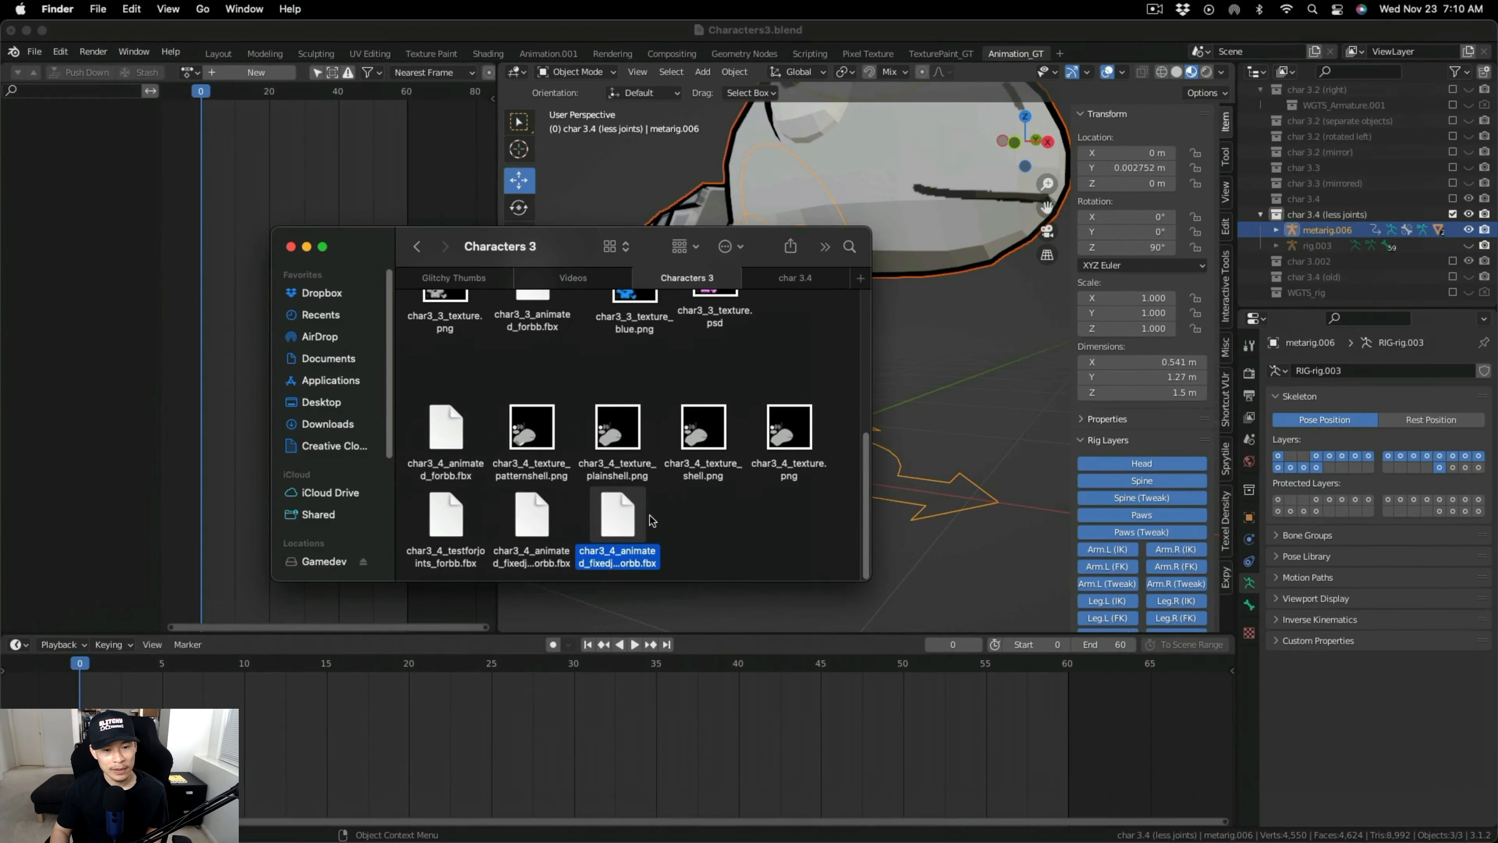
key(ctrl+Up)
click(519, 375)
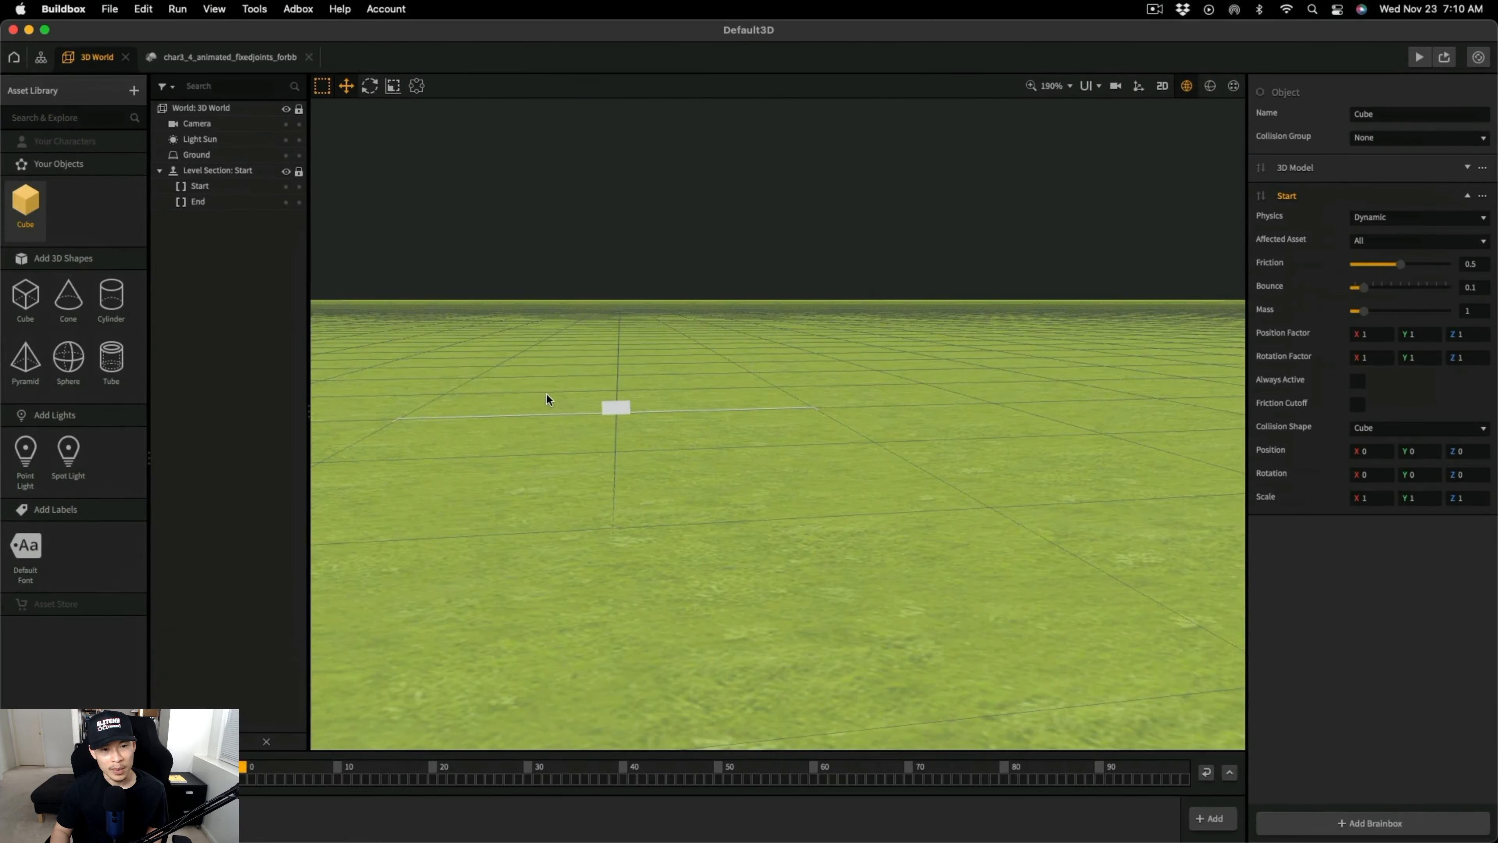
key(ctrl+Up)
click(183, 584)
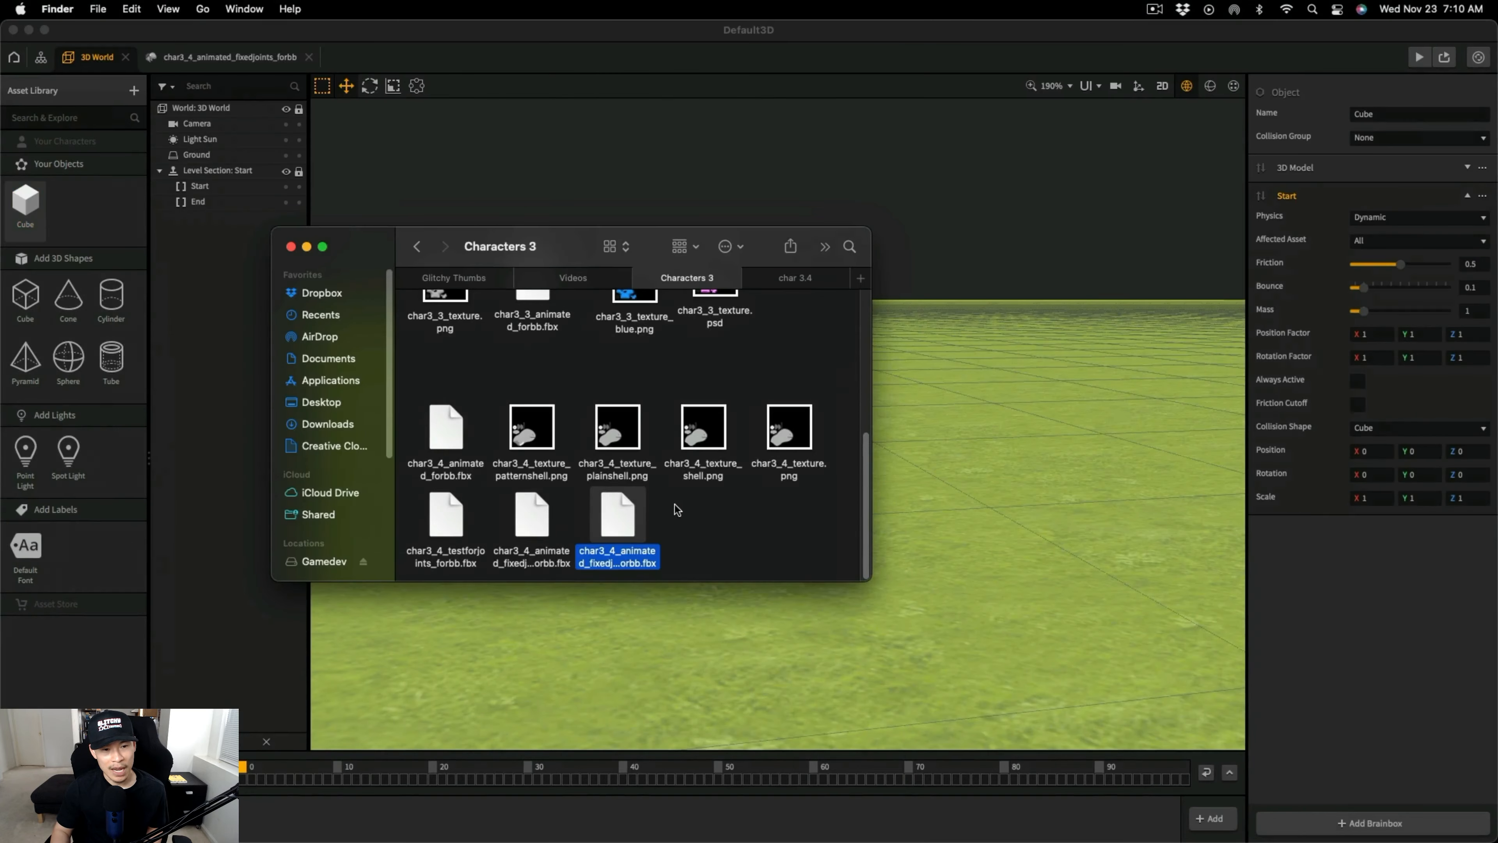
drag(618, 516, 947, 280)
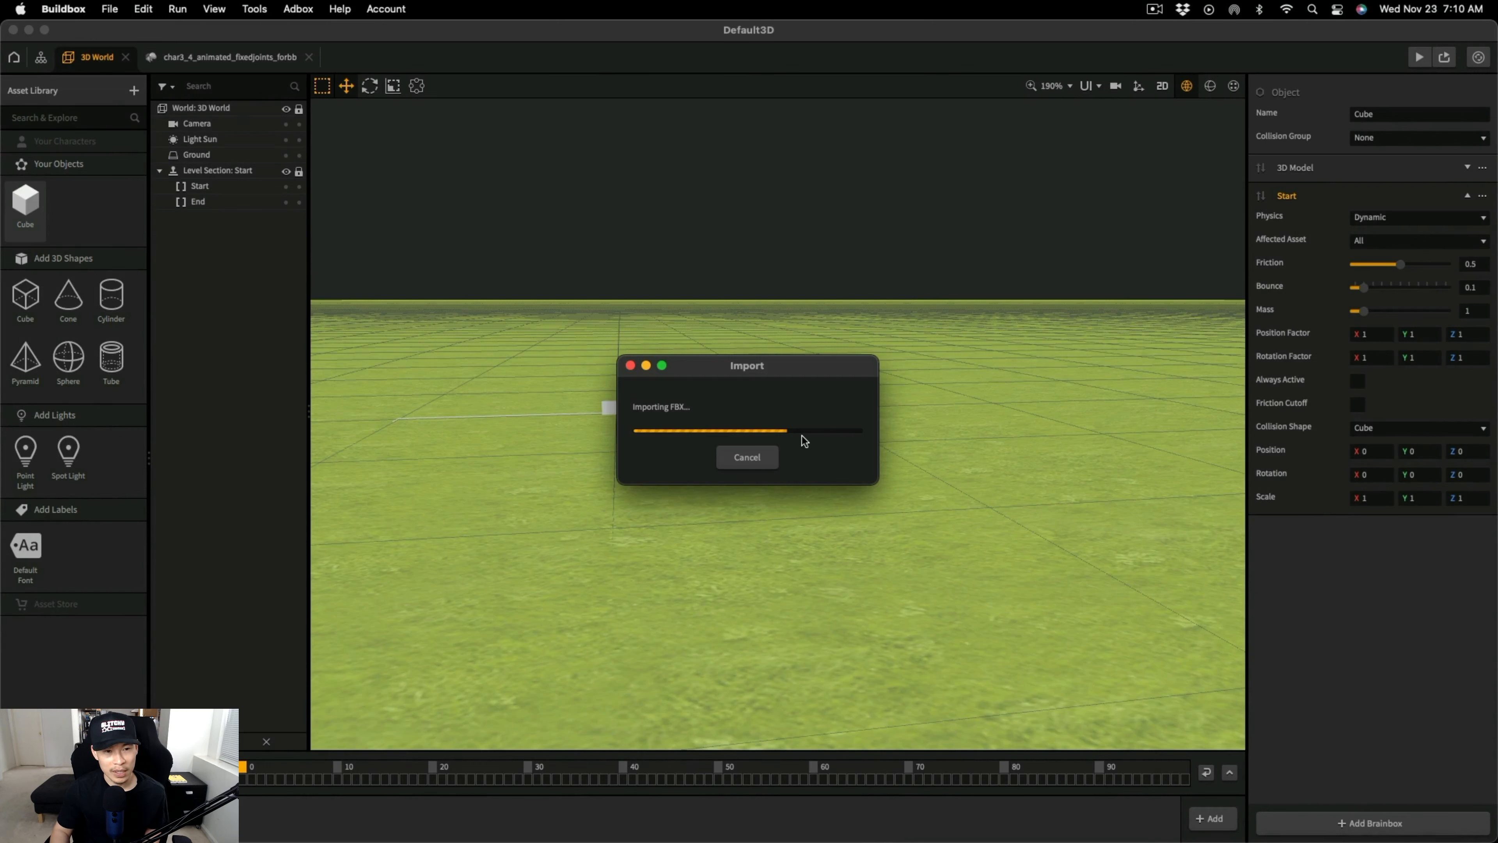
click(470, 424)
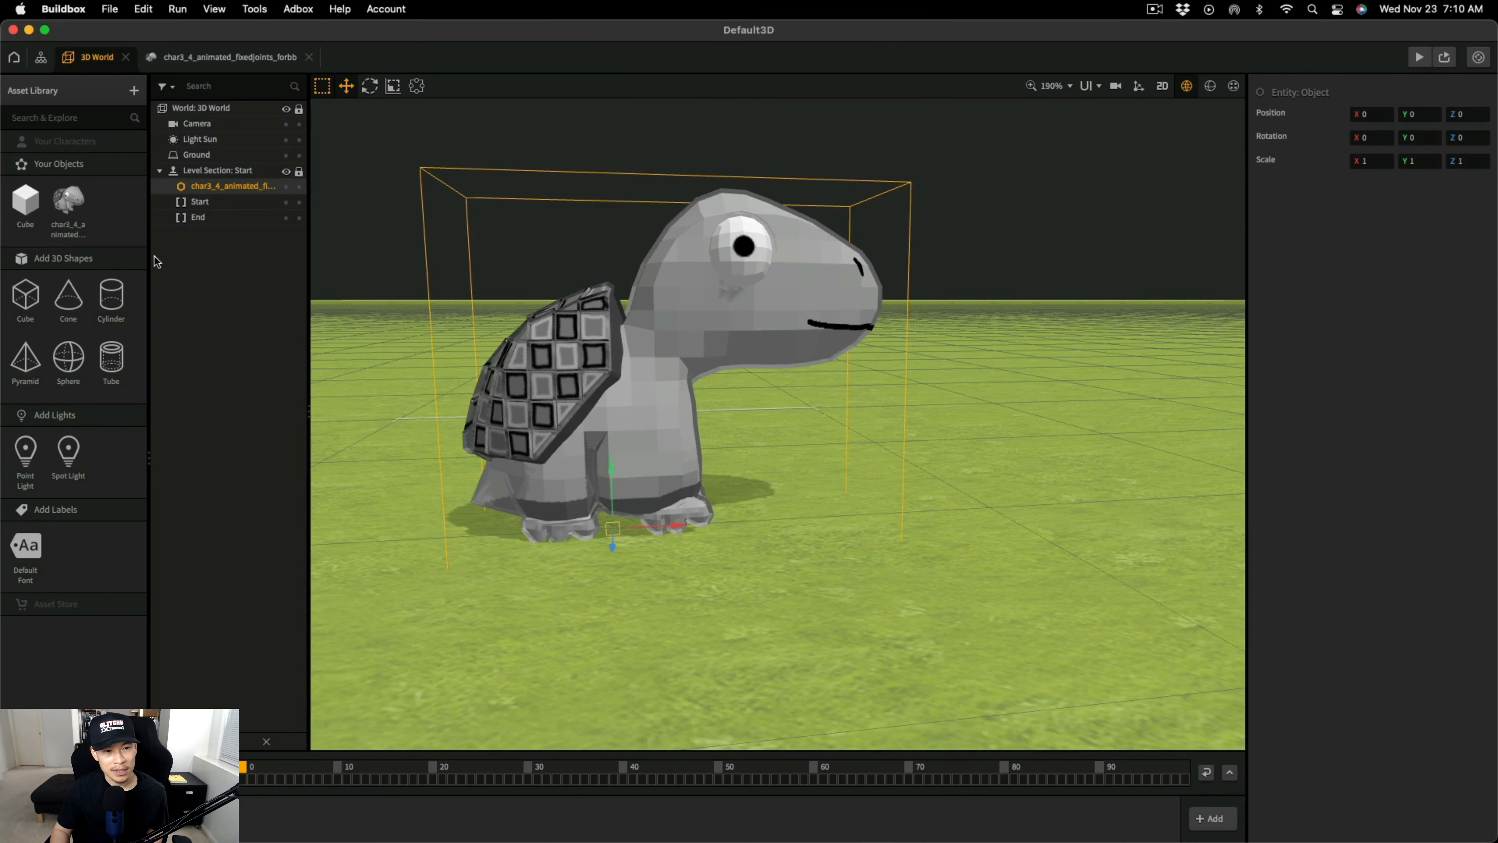
Open the imported turtle's node map and enable looping on both of its keyframe animation nodes.
click(79, 222)
double_click(79, 223)
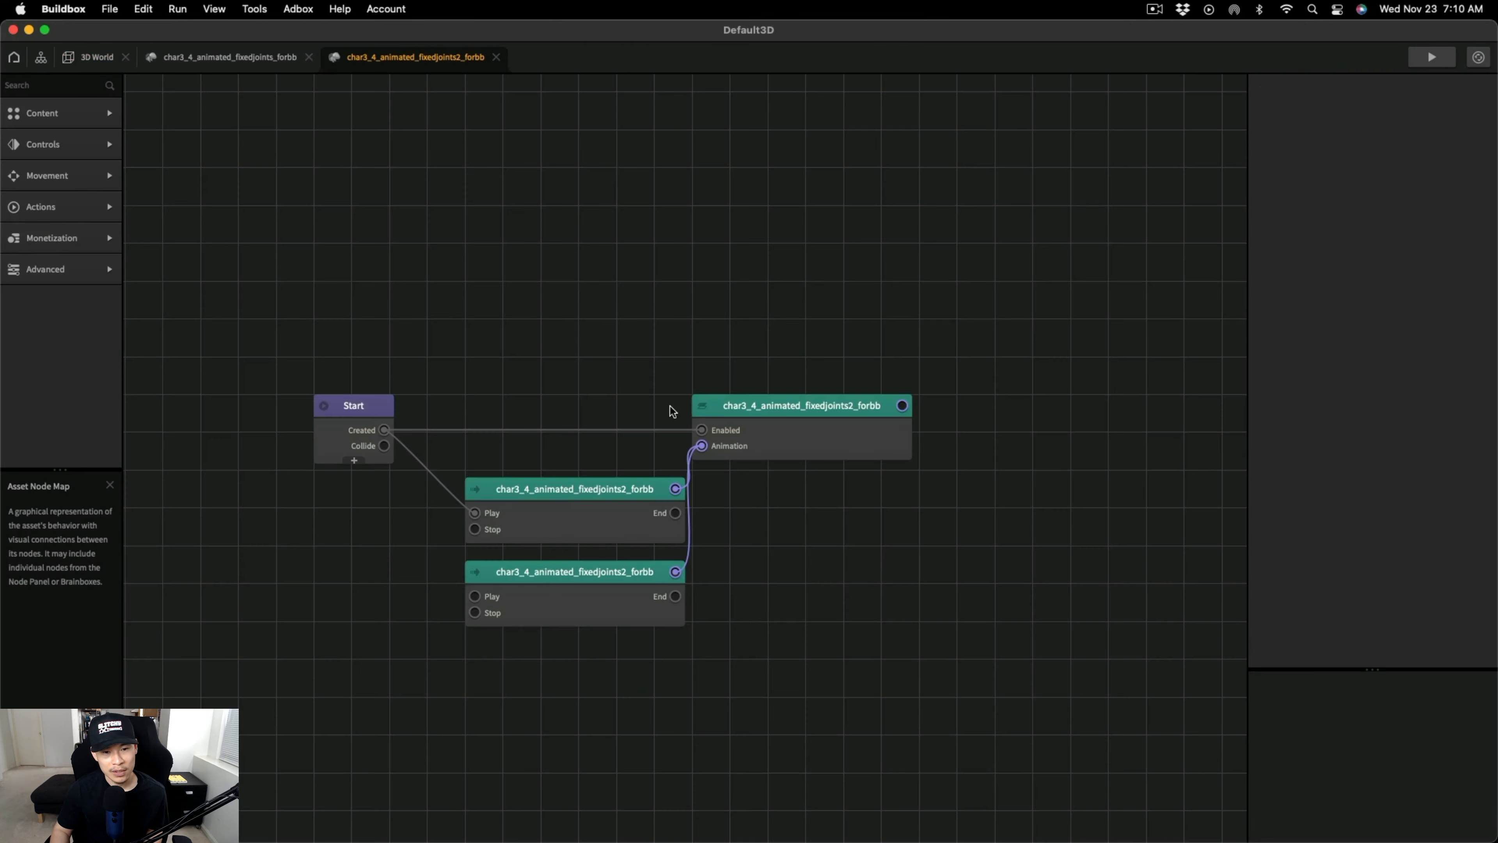
click(527, 531)
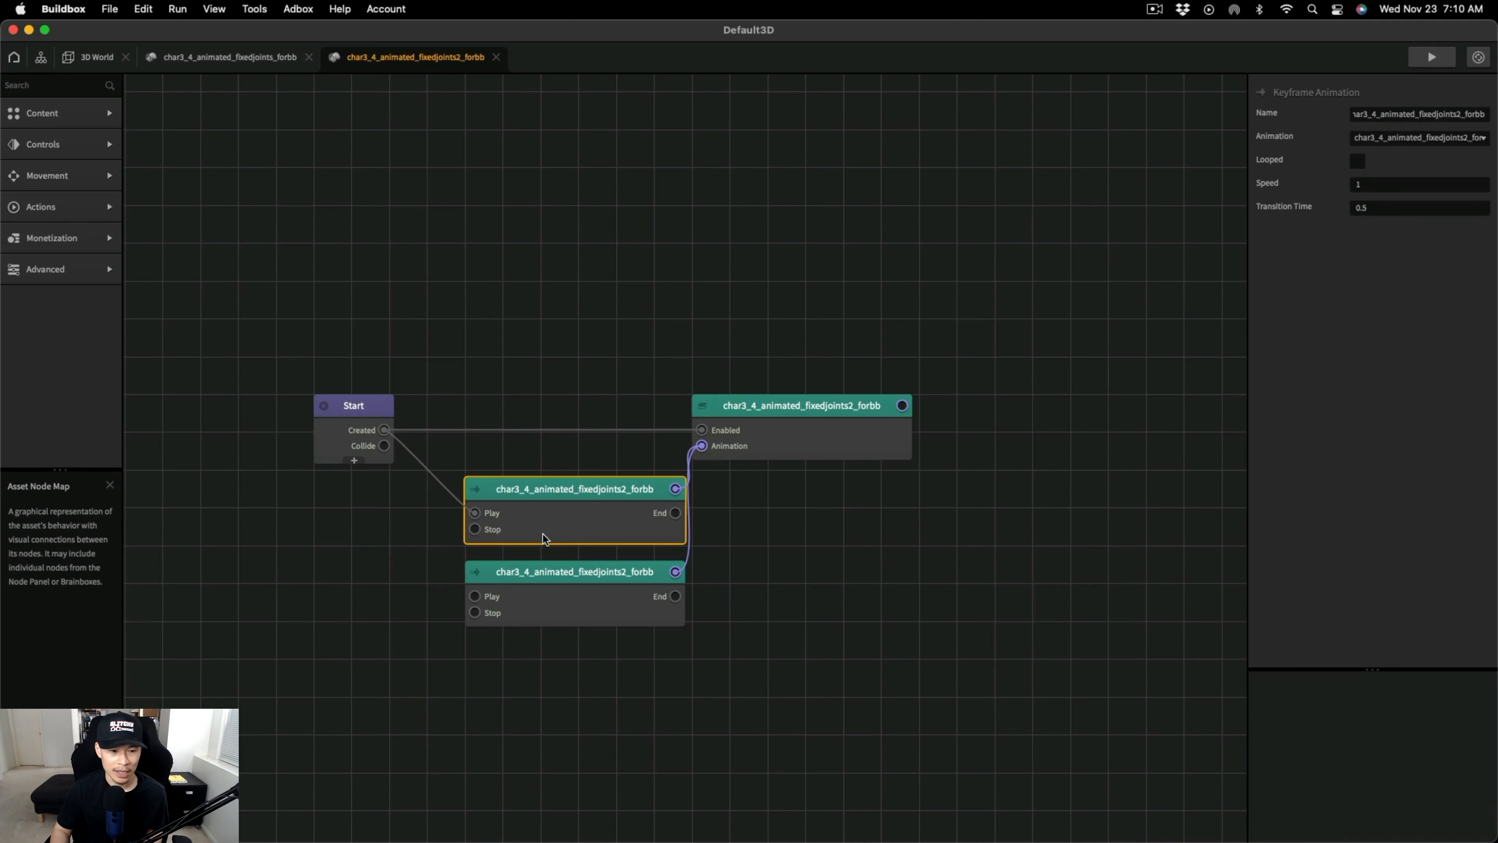
click(1357, 161)
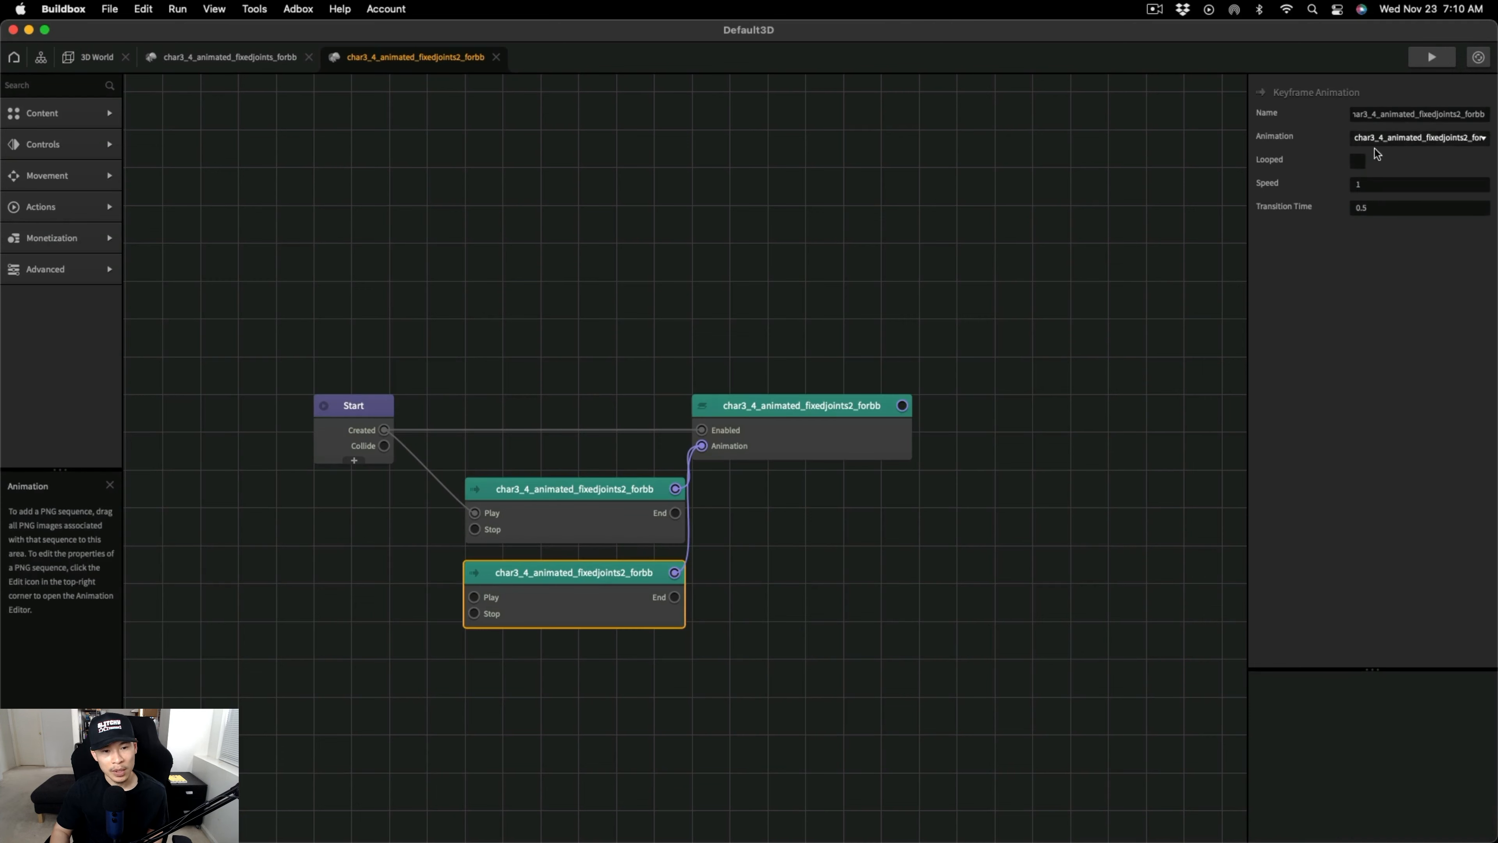
click(1357, 162)
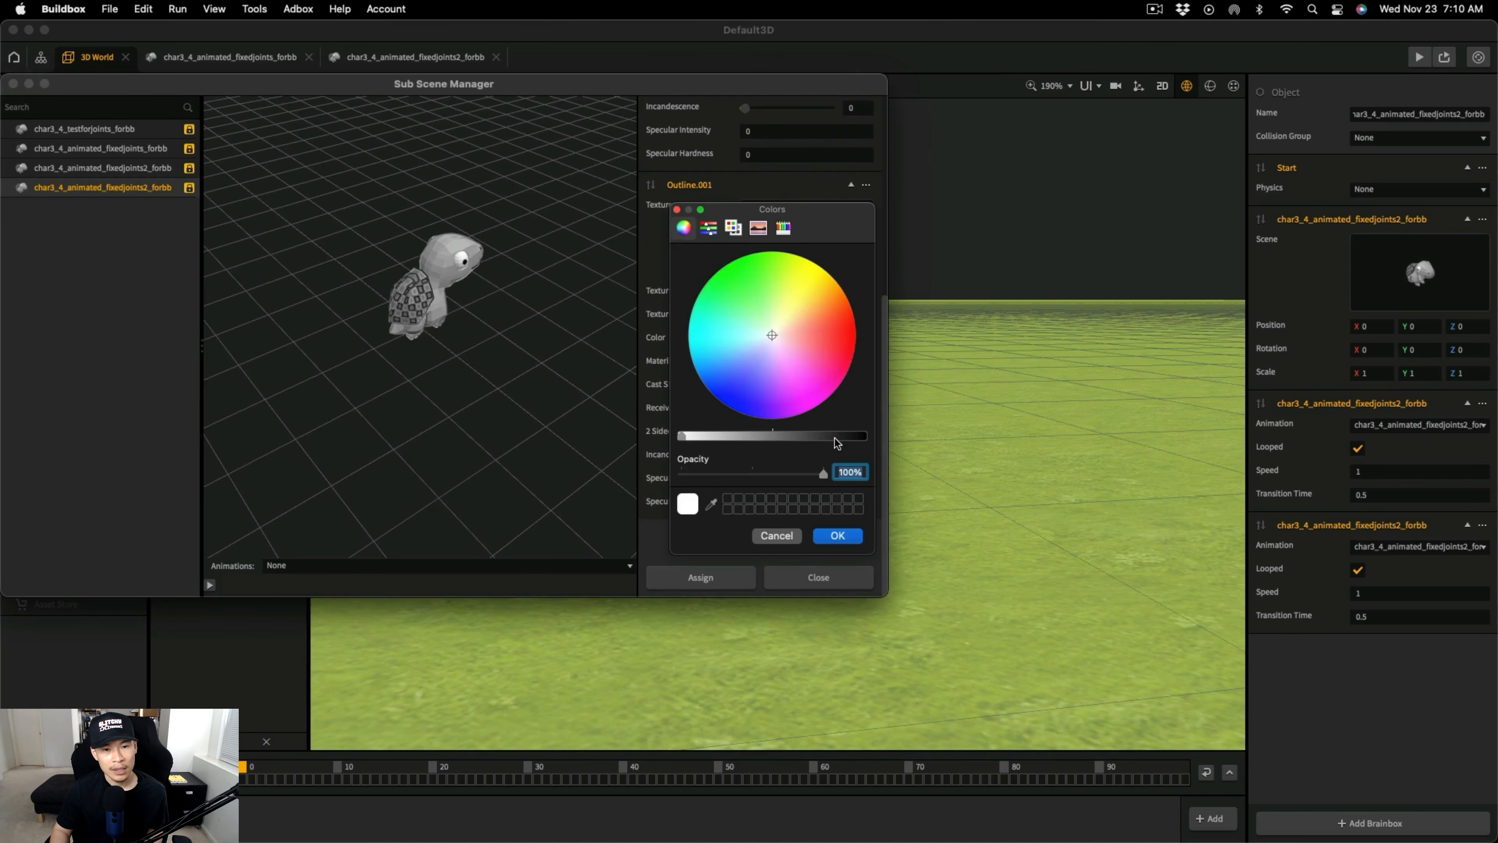
Set the turtle's Outline.001 material color to black and close the Sub Scene Manager.
drag(835, 438, 970, 440)
click(837, 535)
click(818, 577)
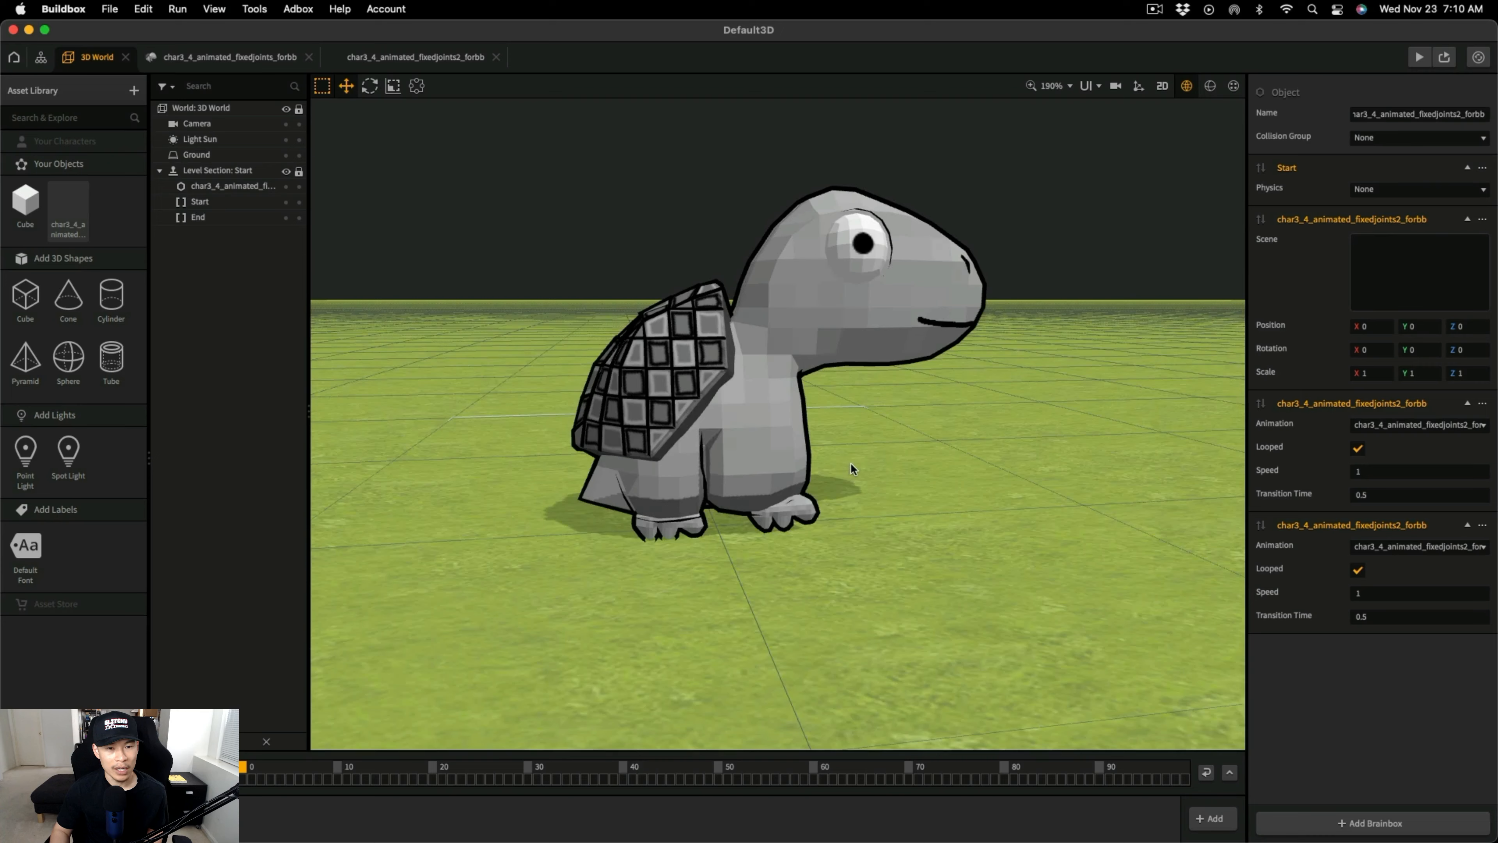
Preview the game to check the turtle's looped animation, and close the preview.
middle_drag(851, 463, 811, 493)
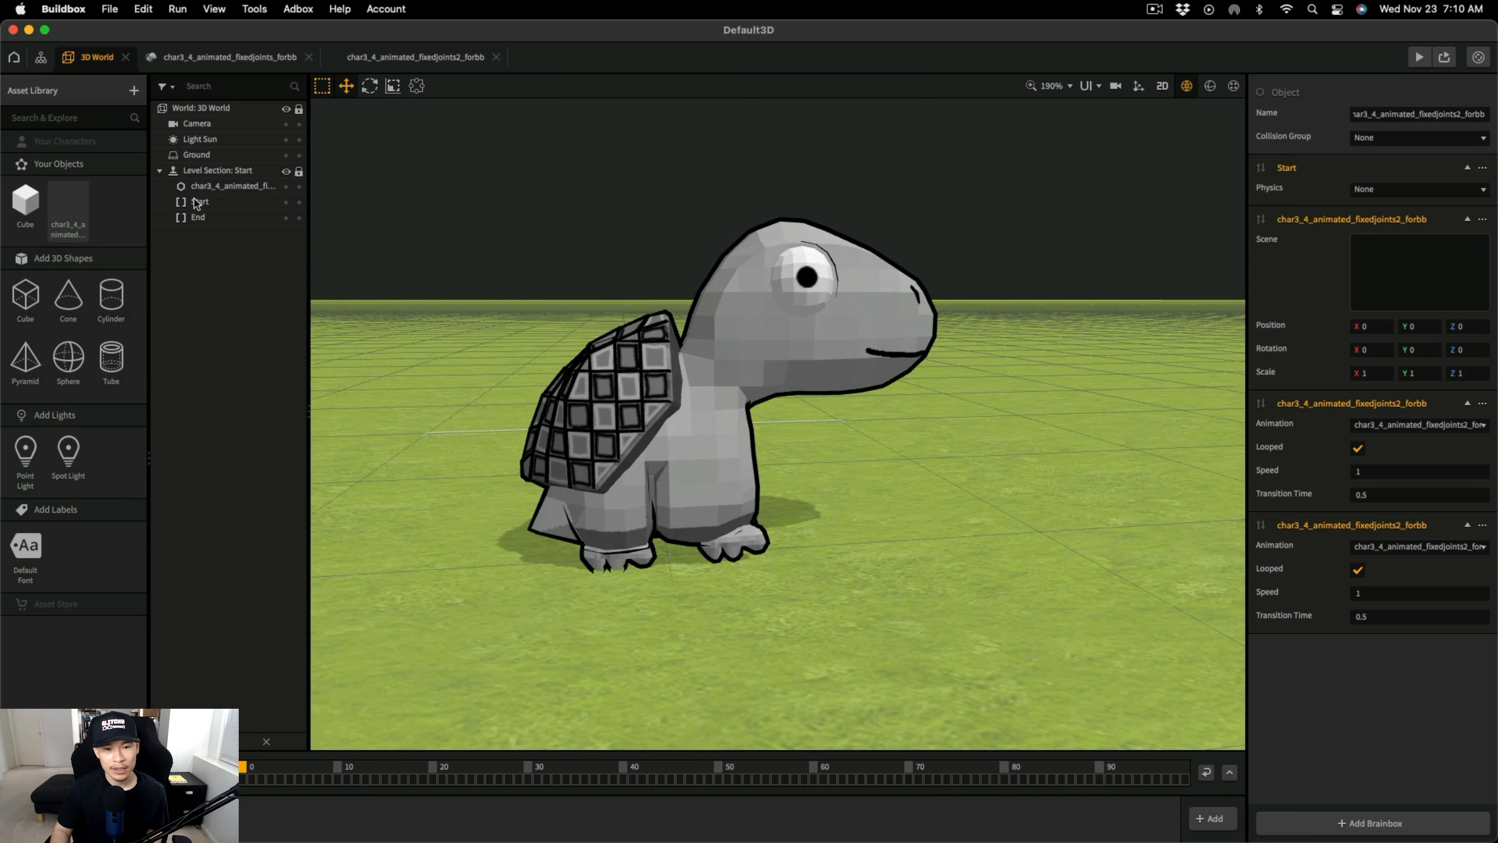
click(1418, 57)
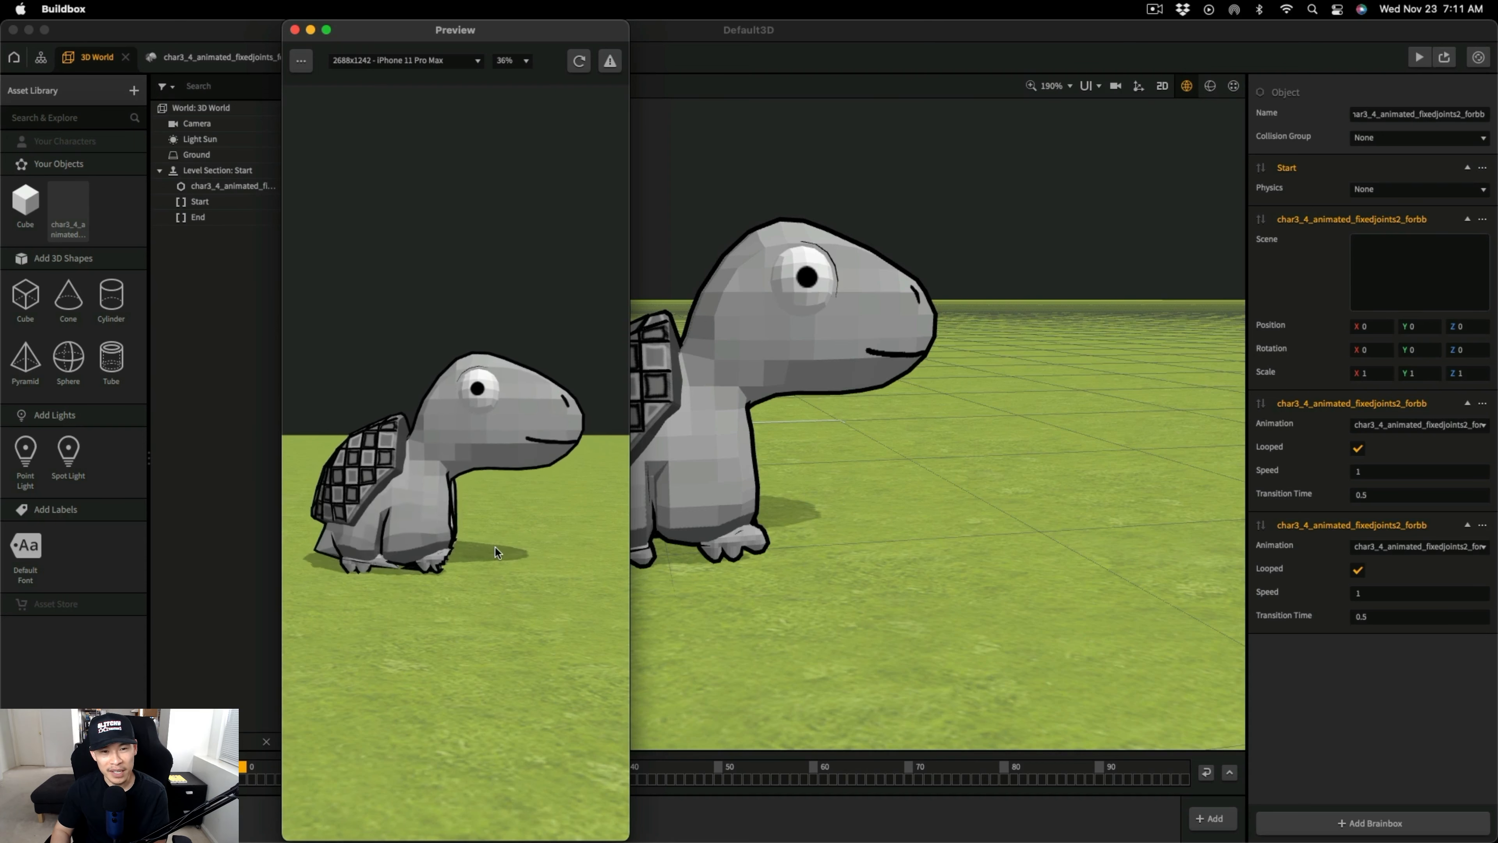
click(294, 30)
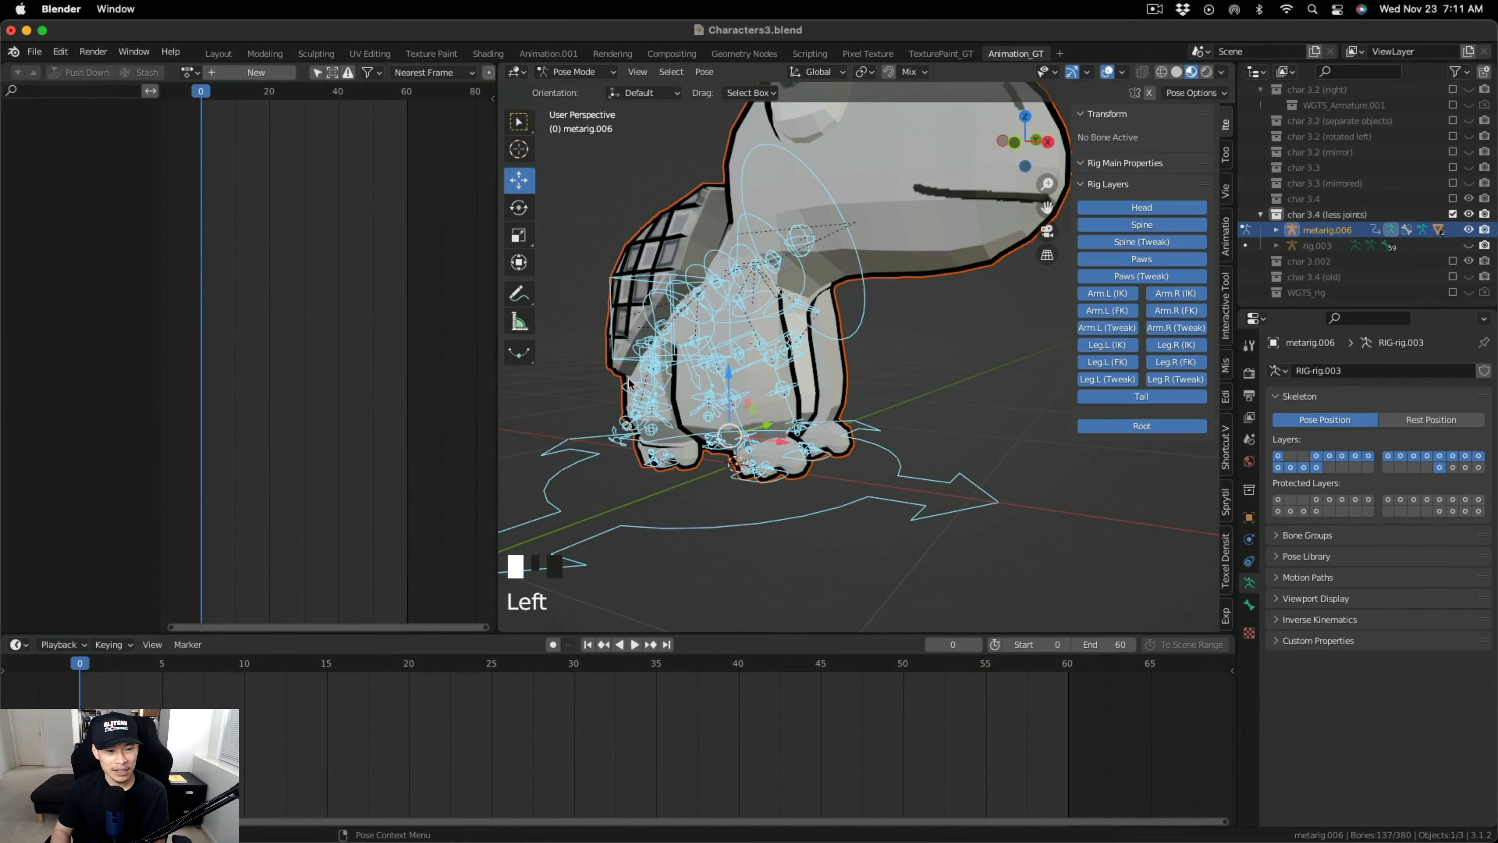
In Blender, assign the char3_4_idleanimation action to the rig and play it back briefly.
click(190, 72)
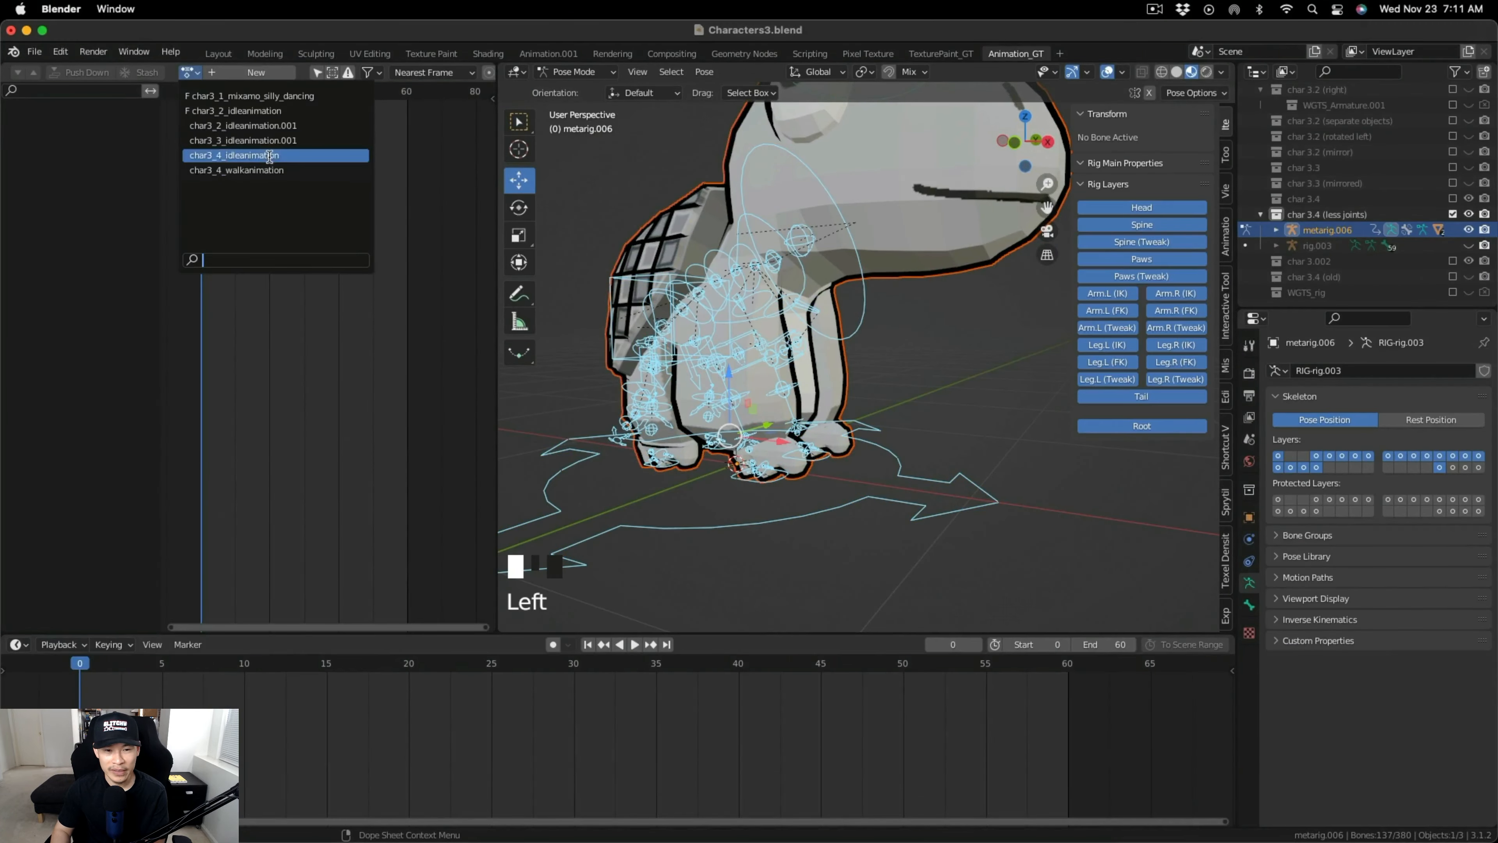
click(269, 156)
click(634, 645)
click(633, 646)
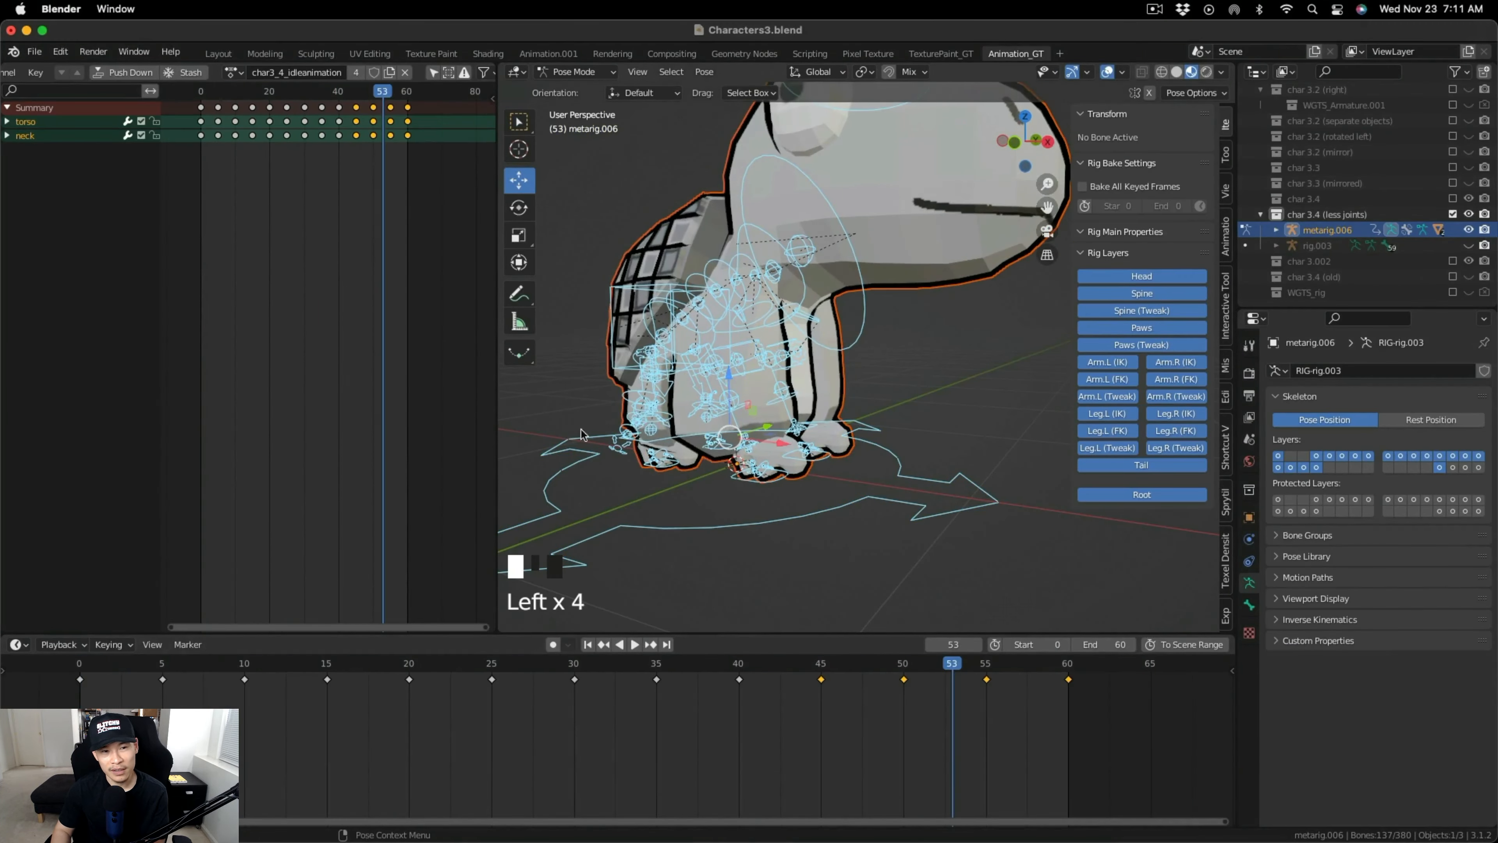
click(218, 53)
scroll(619, 502, up, 3)
middle_drag(619, 513, 649, 538)
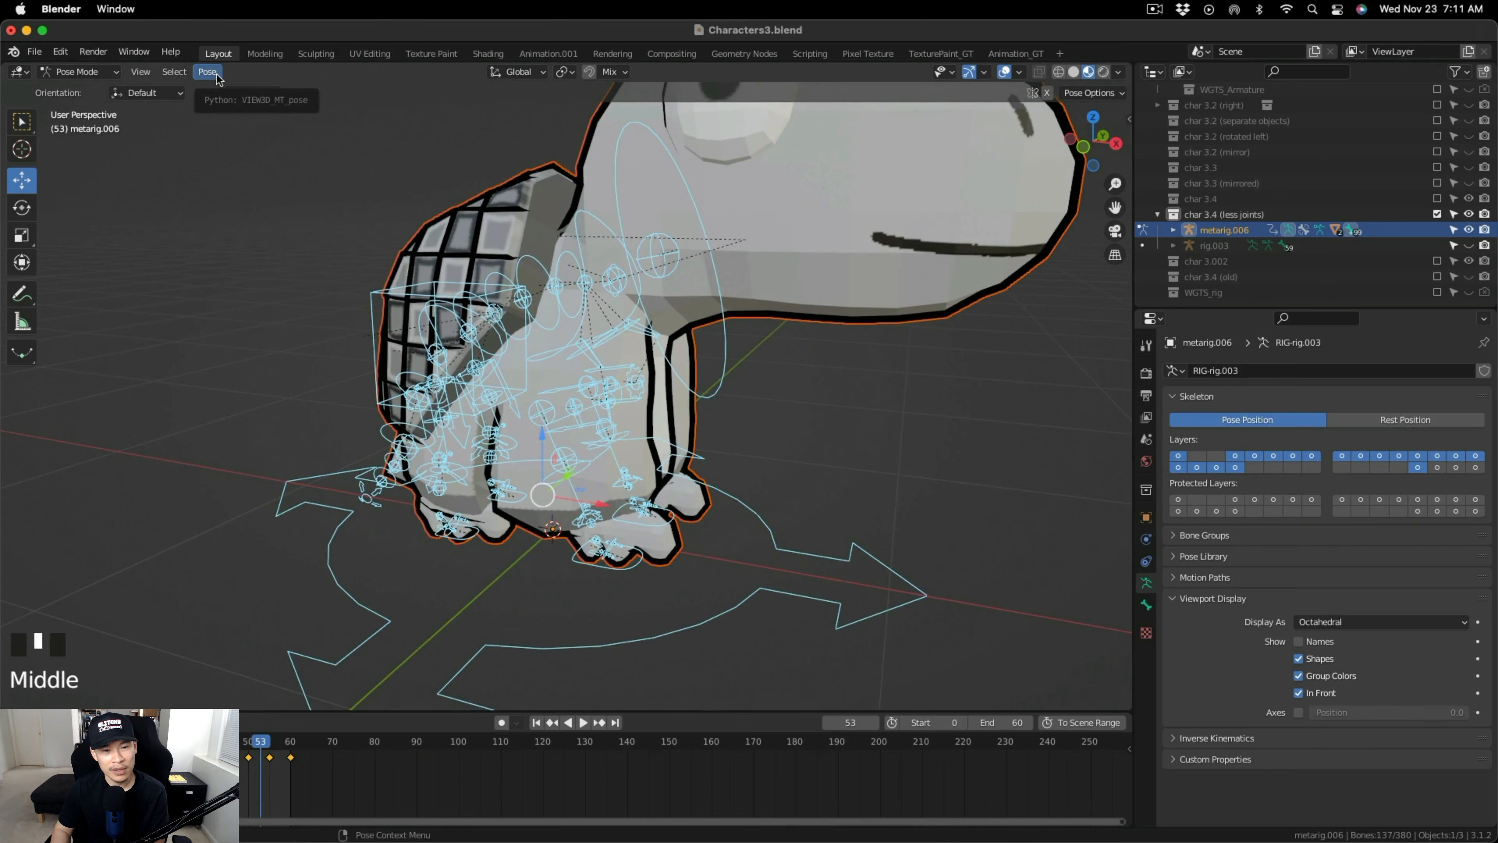
click(1009, 53)
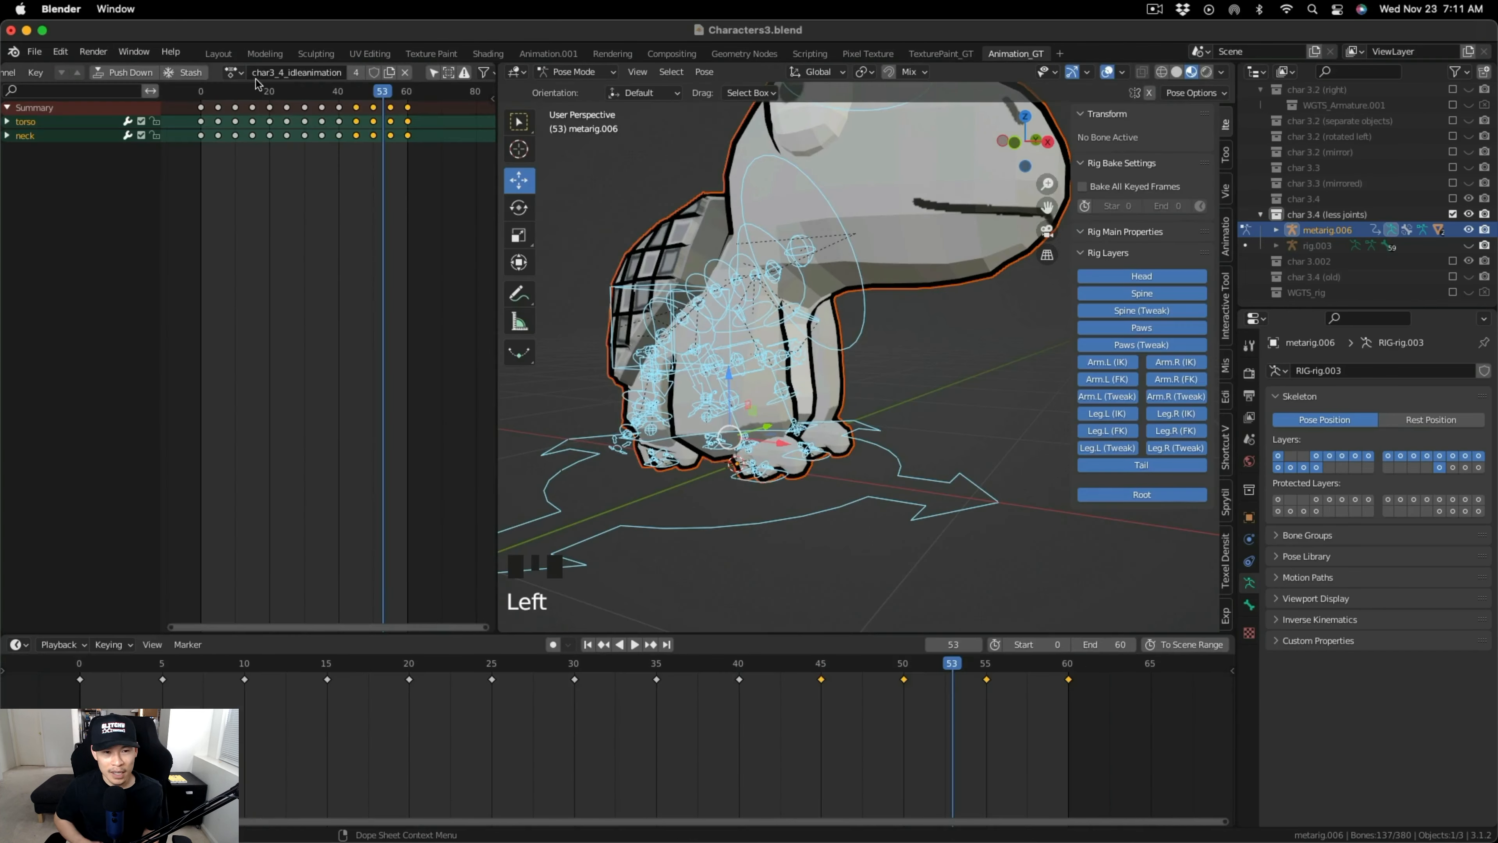
Assign the char3_4_walkanimation action to the rig and examine the turtle's feet up close.
click(235, 72)
click(295, 170)
scroll(814, 496, up, 2)
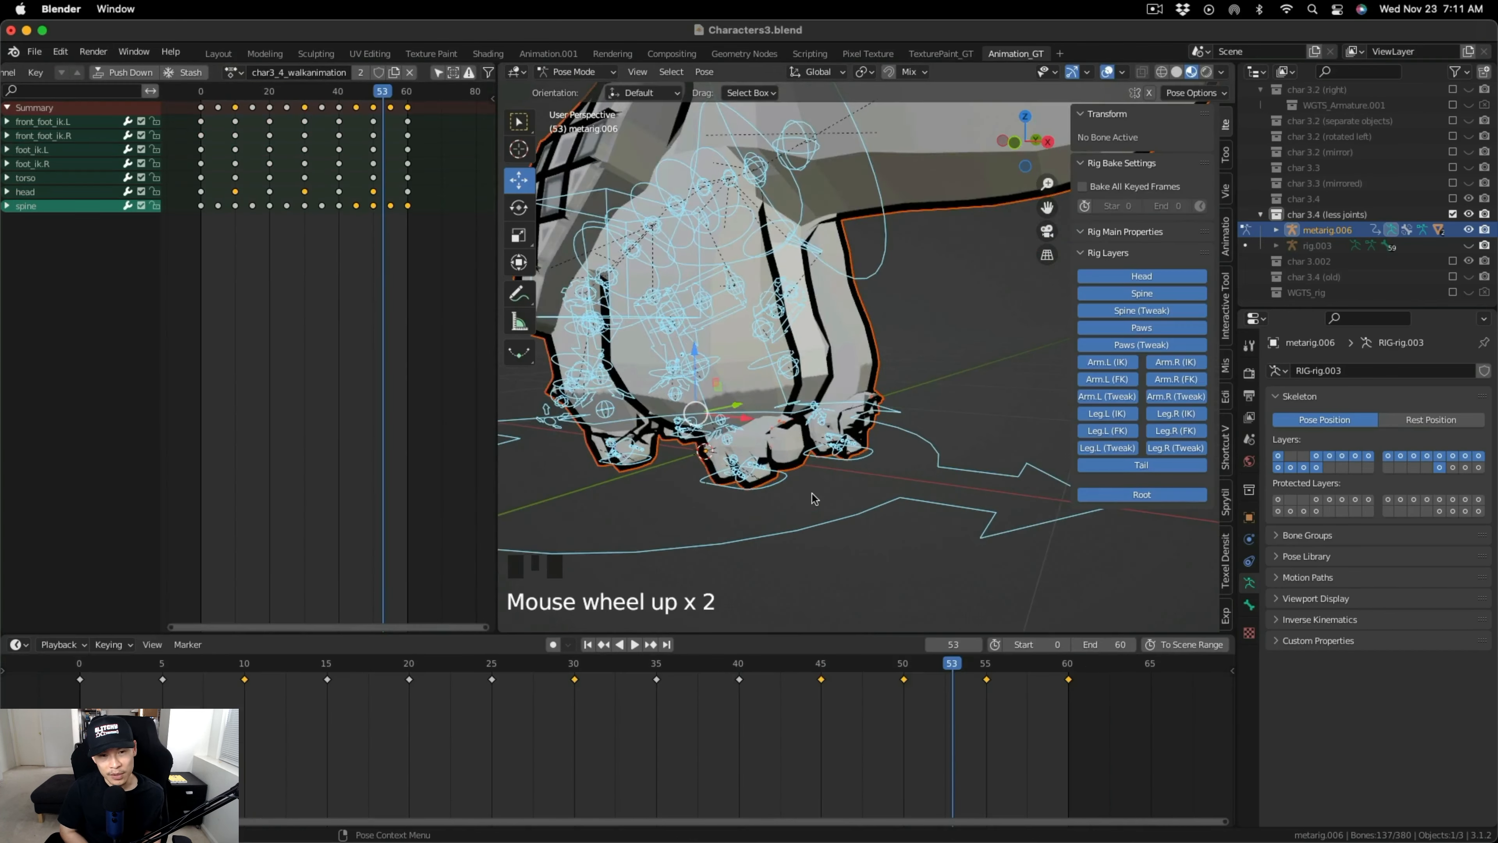
mouse_move(812, 494)
middle_down()
mouse_move(628, 518)
mouse_move(796, 505)
mouse_move(808, 522)
middle_up()
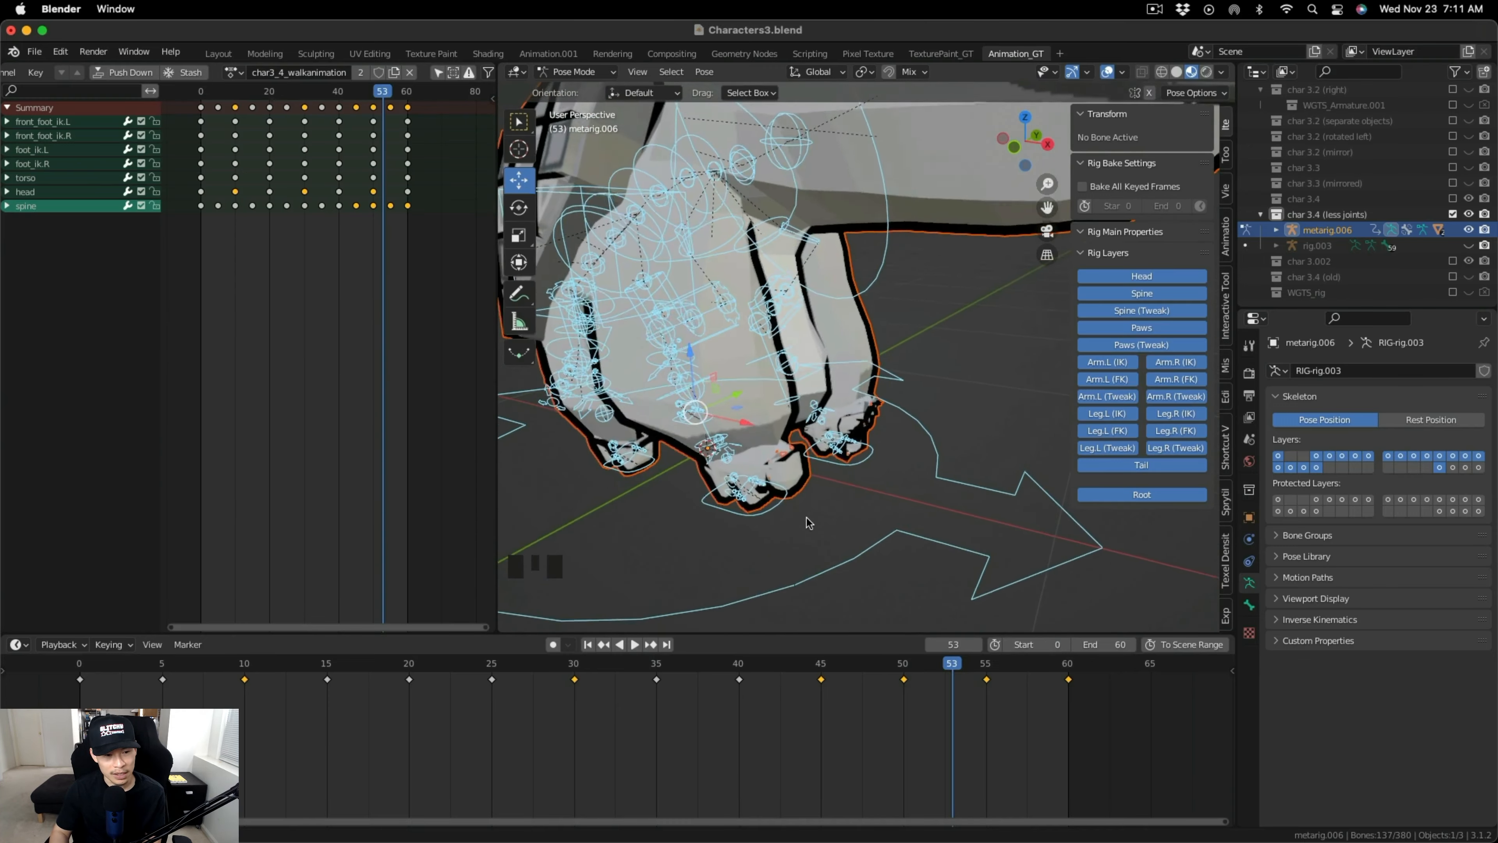
scroll(823, 467, up, 2)
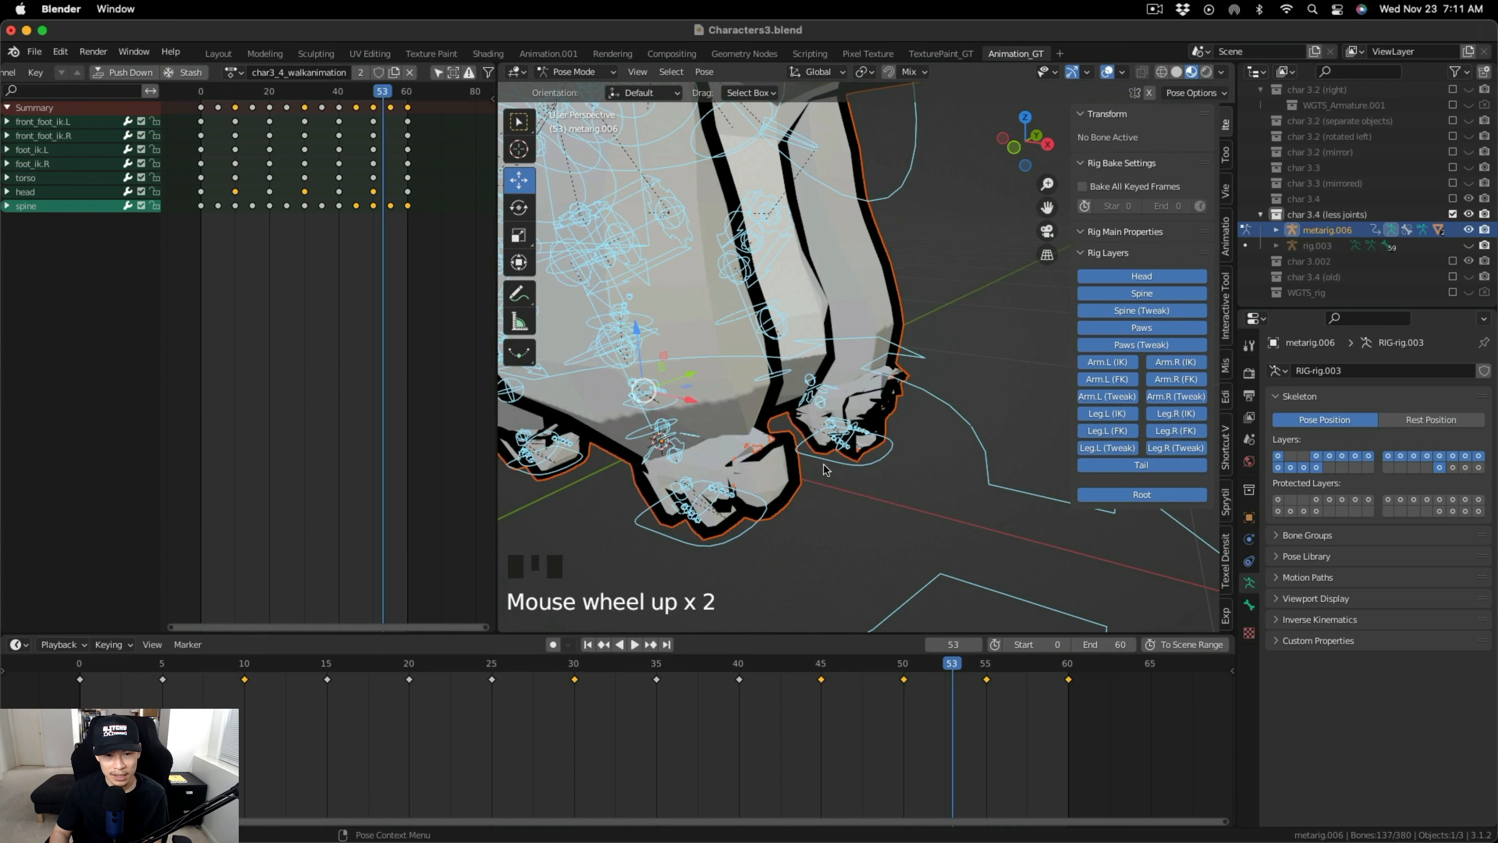
middle_drag(824, 464, 845, 435)
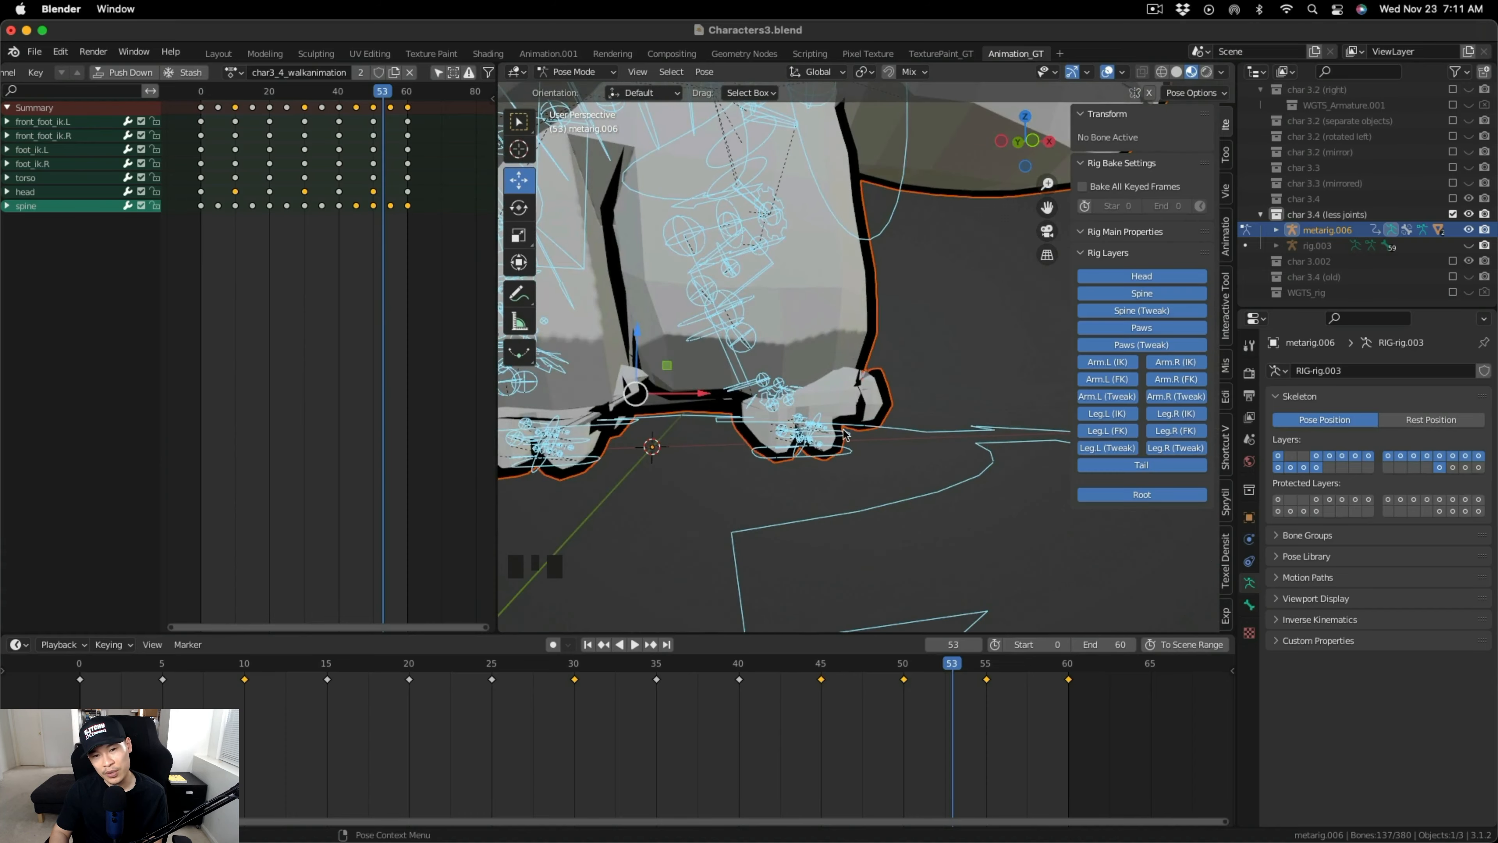
Play back the walk animation and inspect the leg movement from the turtle's other side.
click(635, 645)
middle_drag(820, 554, 723, 521)
click(630, 645)
scroll(684, 546, down, 3)
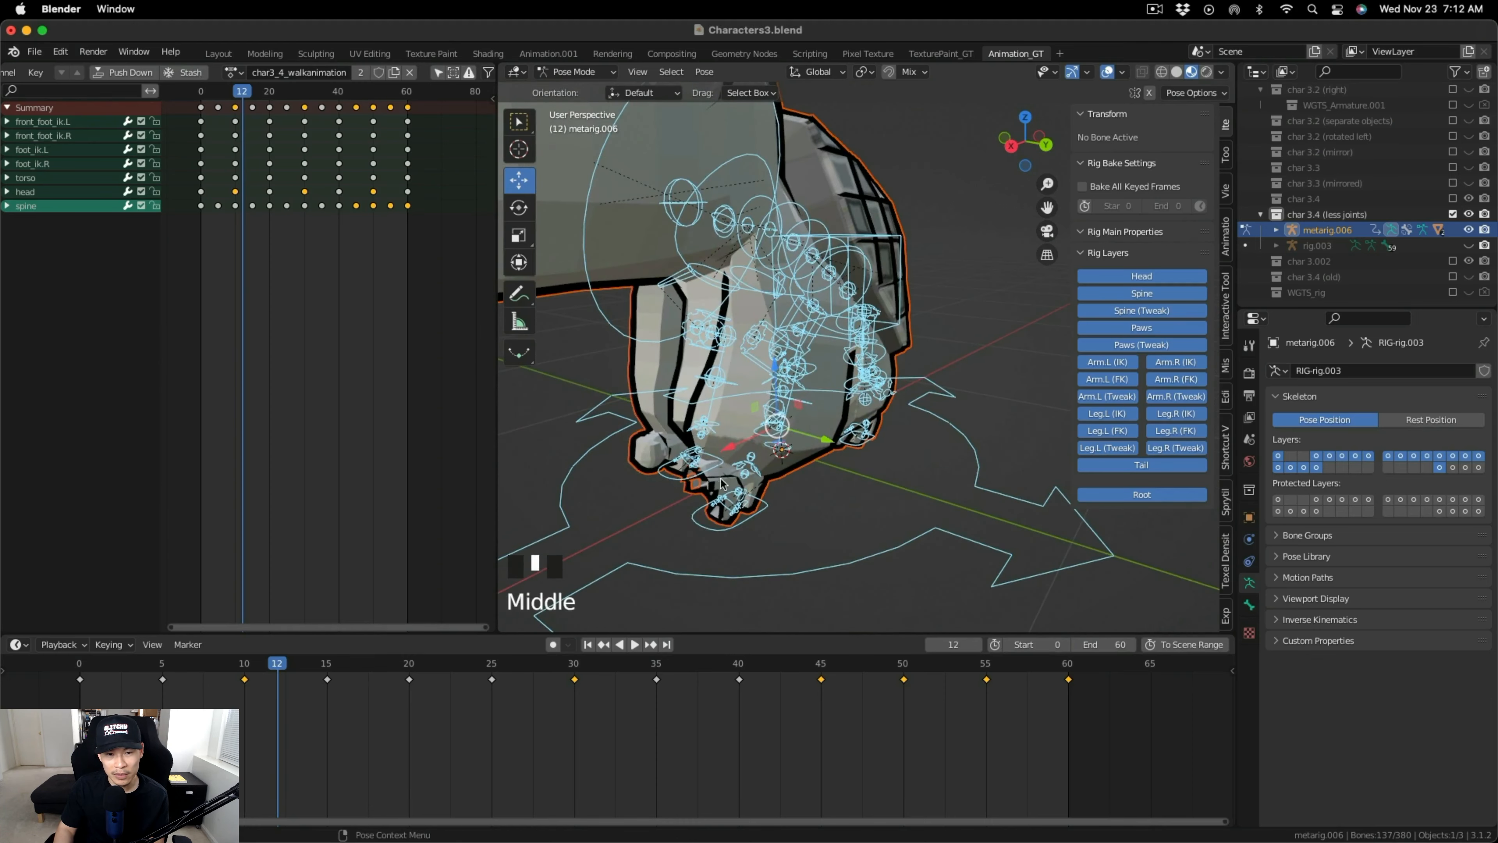
View the armature's bones in Edit Mode and switch the rig to Object Mode.
click(575, 71)
click(580, 106)
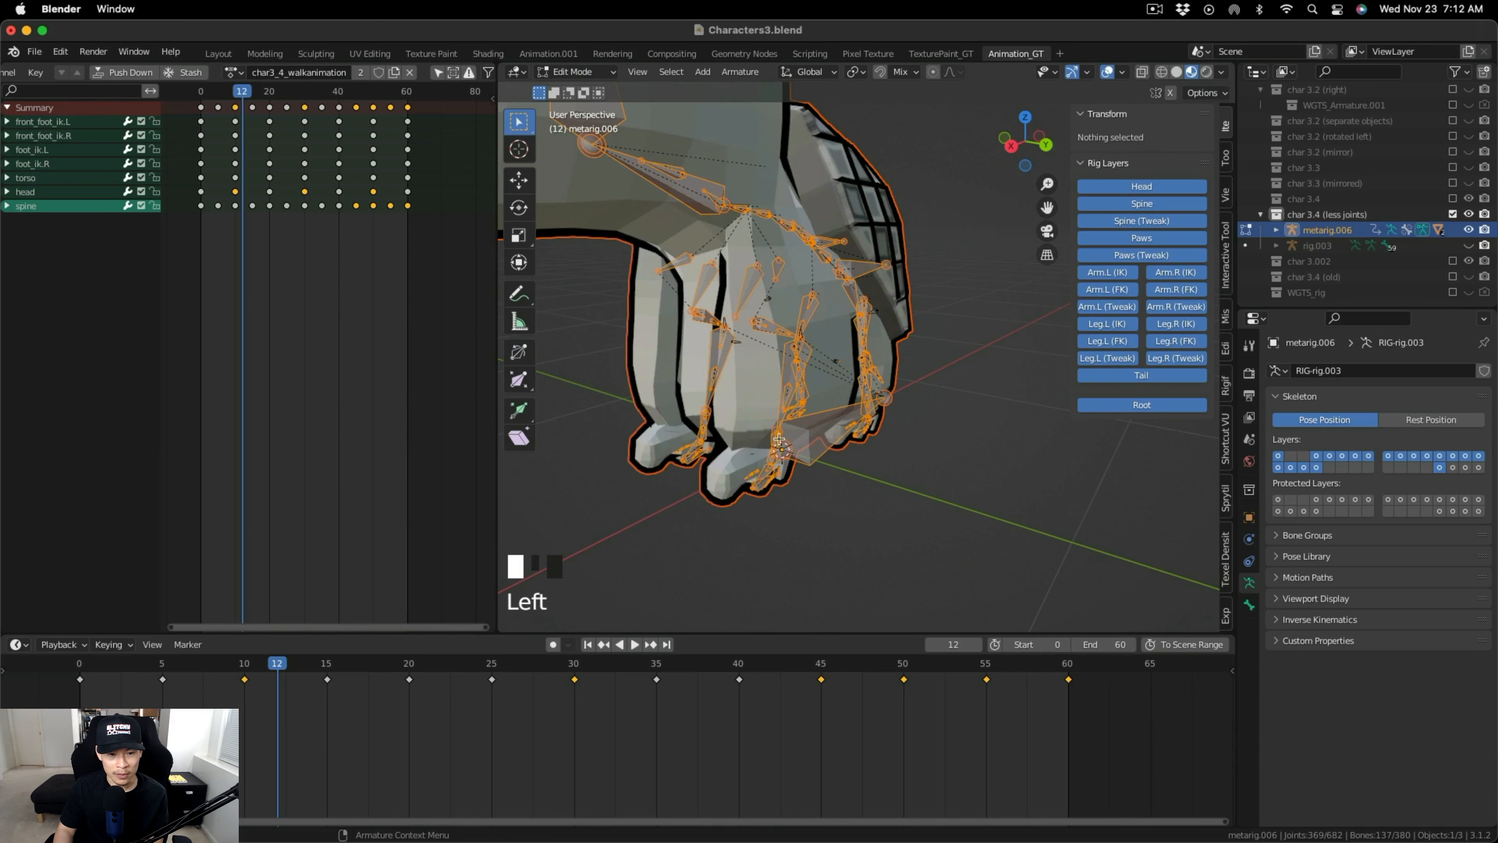
click(575, 71)
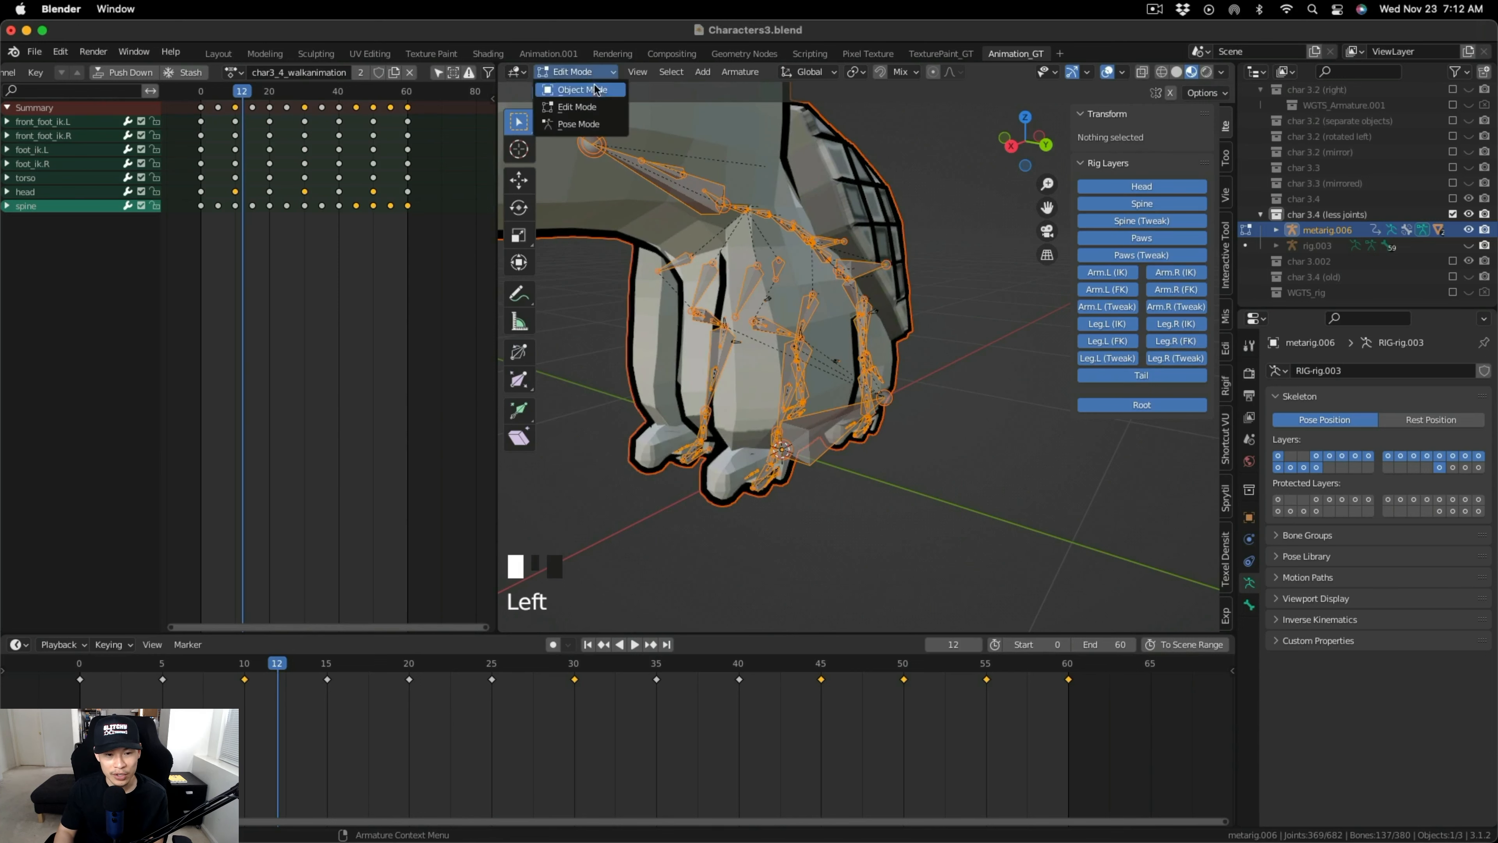
click(581, 89)
Expand the metarig.006 hierarchy and make its Body.008 mesh the active object.
click(737, 434)
click(742, 427)
middle_drag(742, 427, 731, 420)
click(735, 422)
click(1277, 230)
scroll(1321, 227, down, 4)
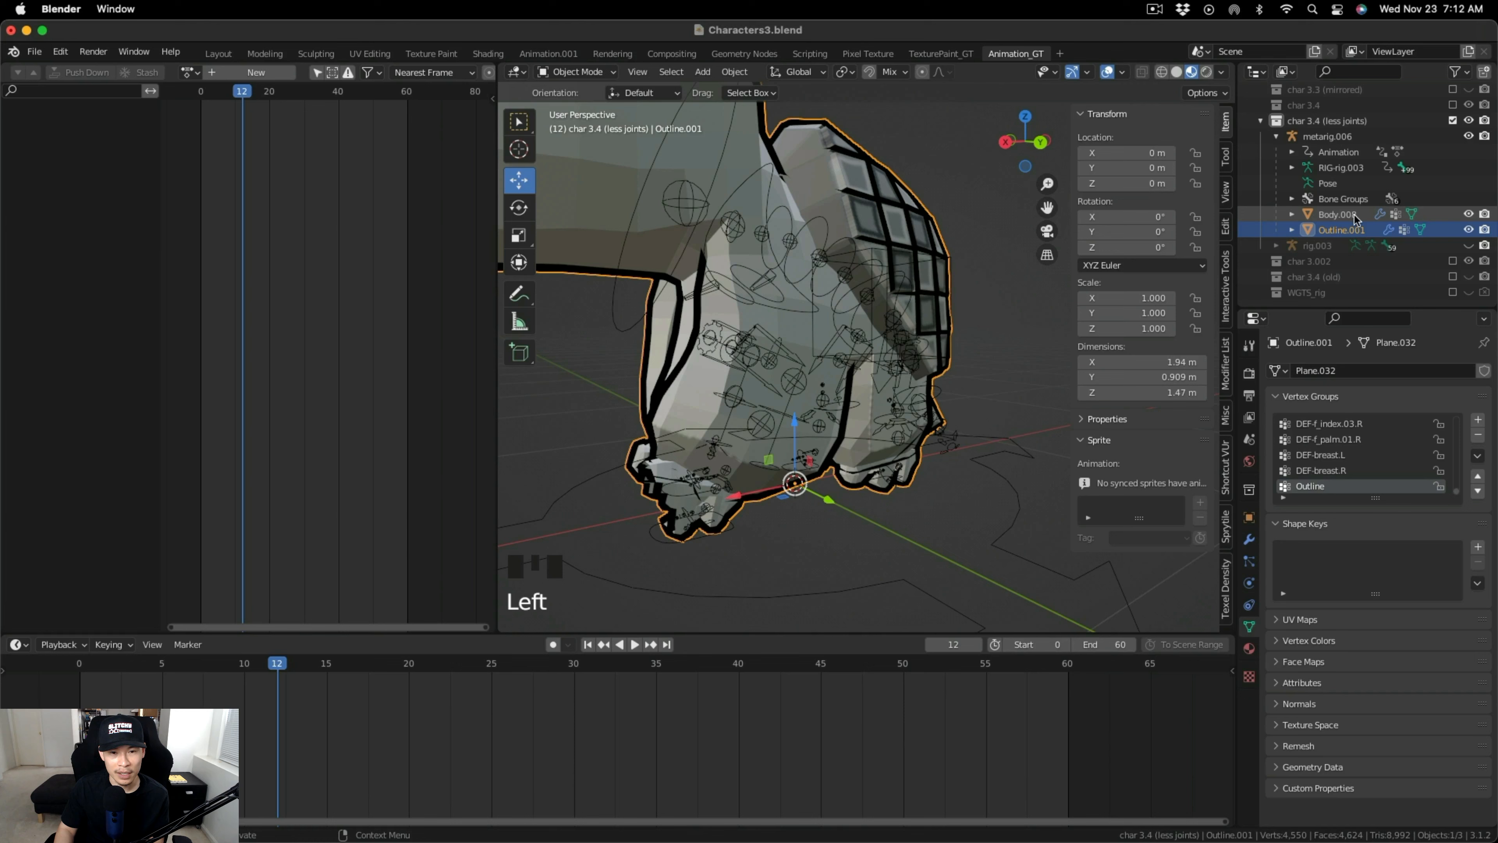
click(1351, 215)
Select all of the turtle's objects: the rig, the body mesh and the outline mesh.
scroll(794, 488, up, 3)
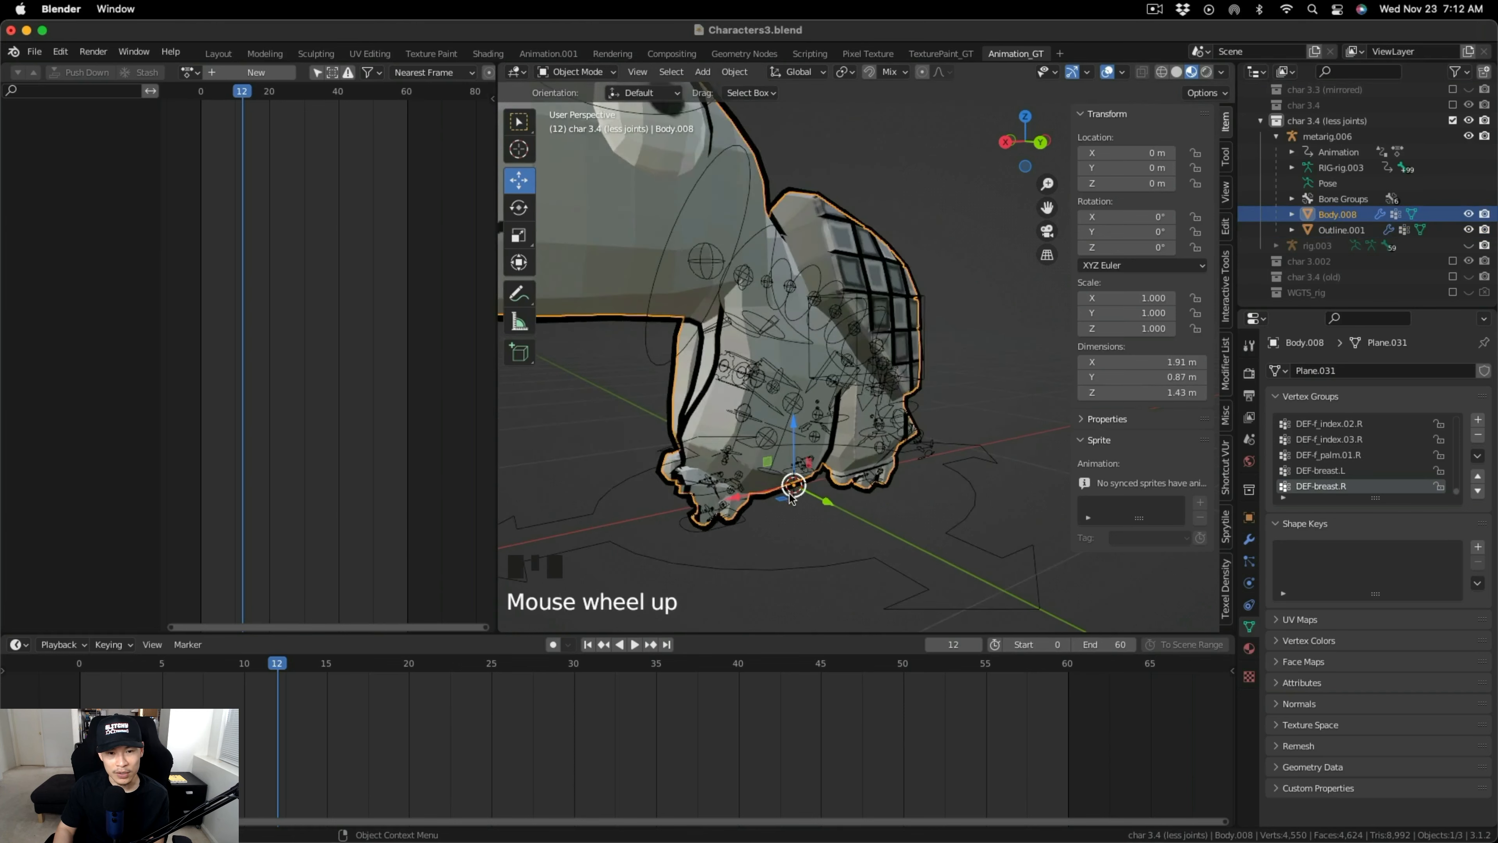
middle_drag(794, 488, 895, 498)
key(a)
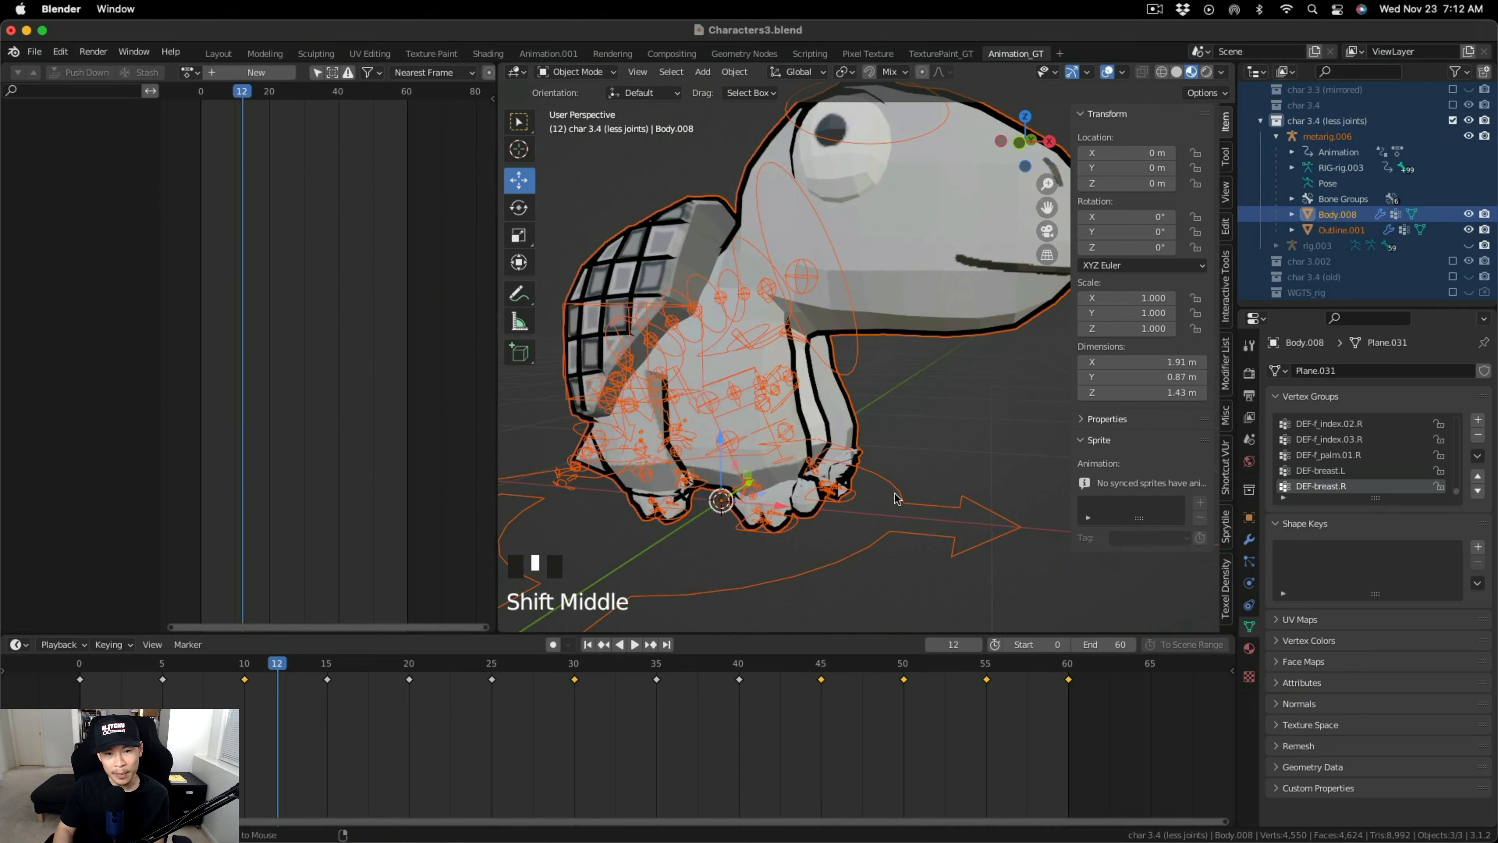
key(alt+p)
click(895, 497)
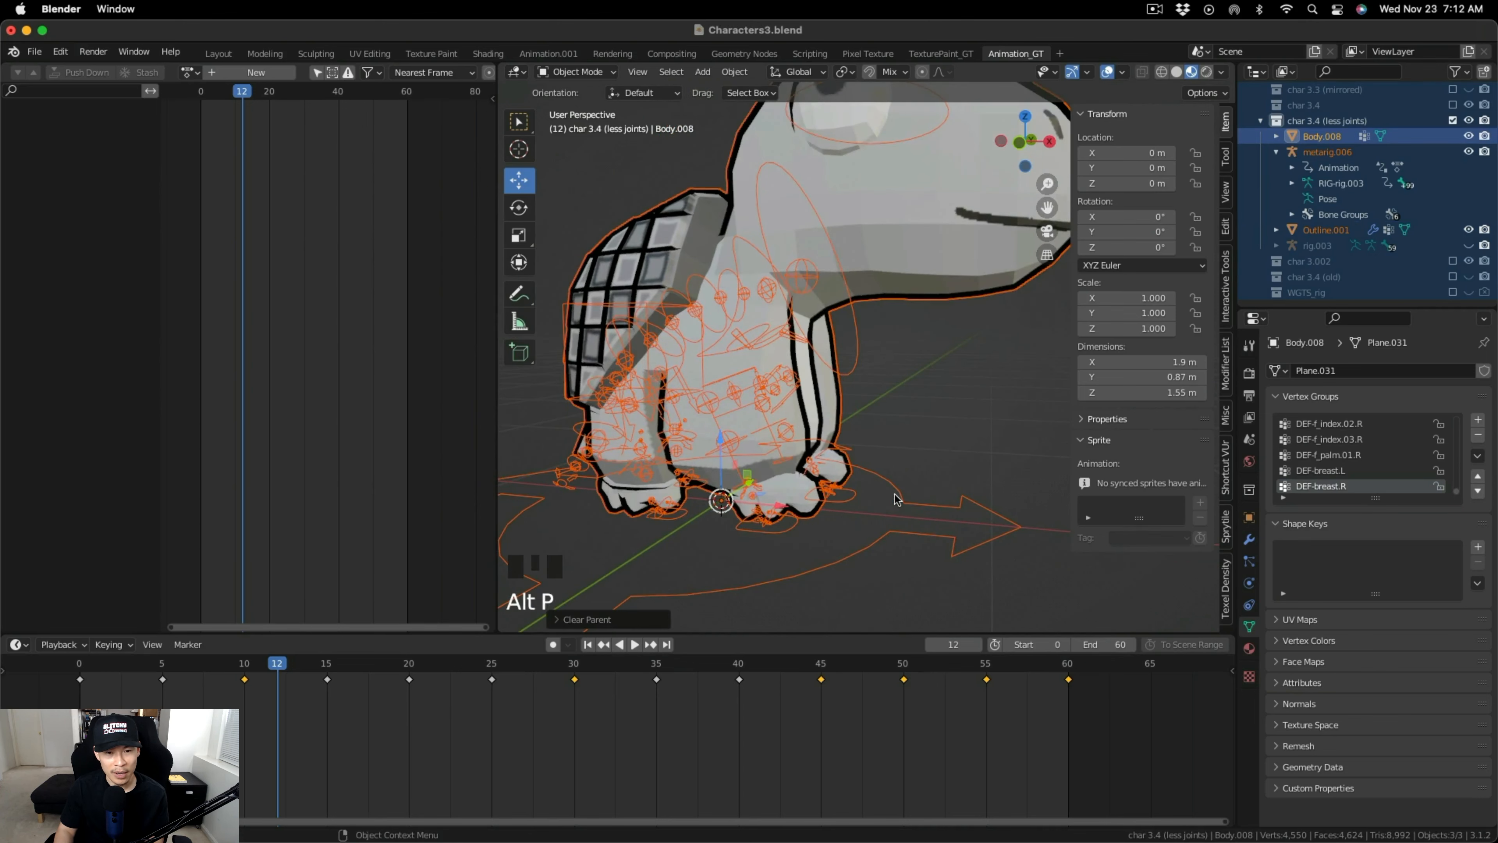
mouse_move(918, 496)
middle_down()
mouse_move(635, 475)
mouse_move(920, 501)
middle_up()
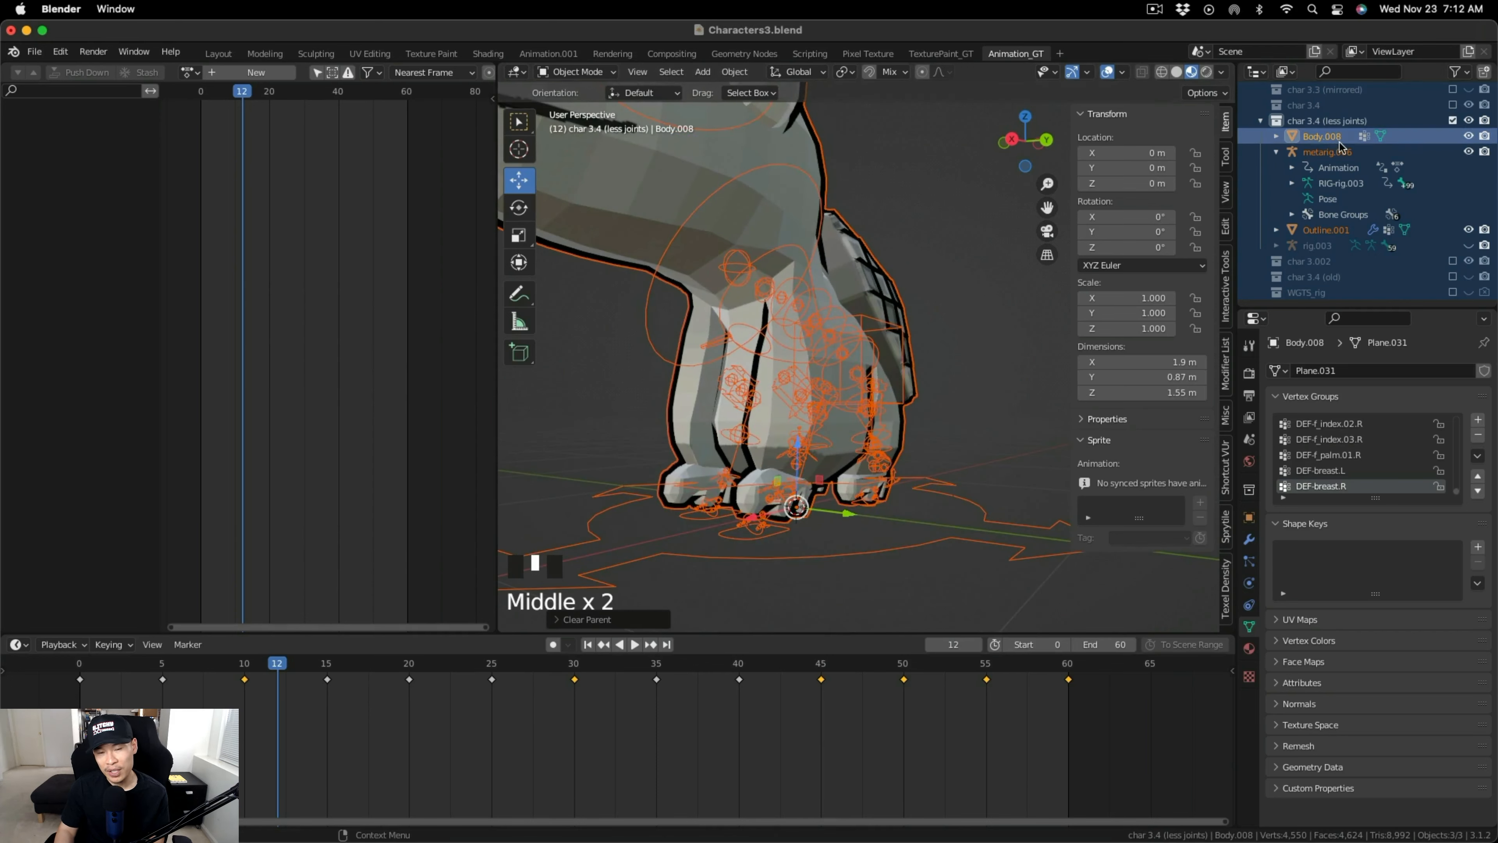
key(super+z)
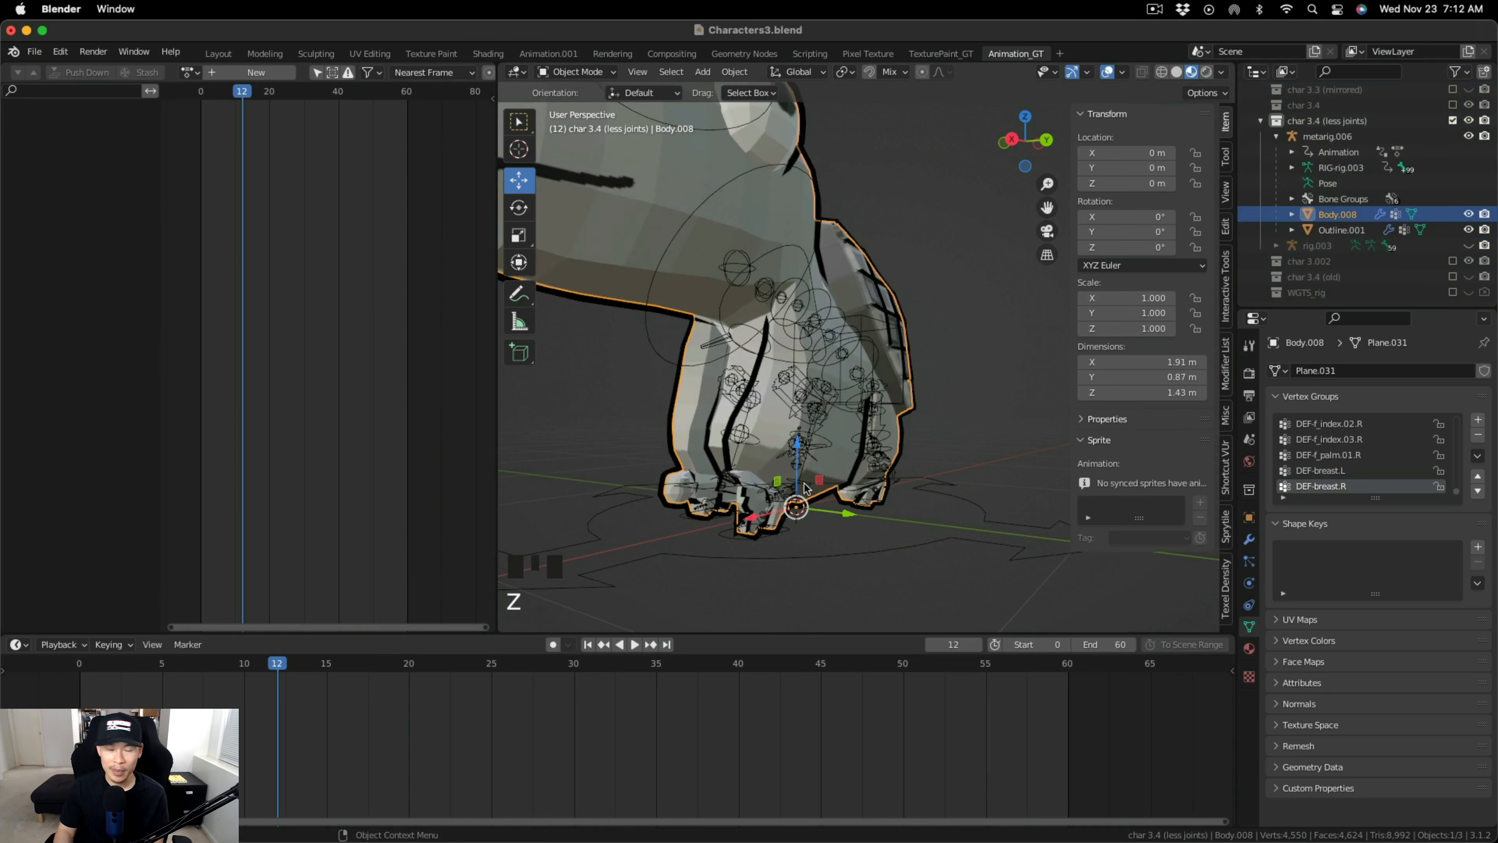
Clear the parenting between the metarig.006 rig and its body and outline meshes, and select only Body.008.
key(a)
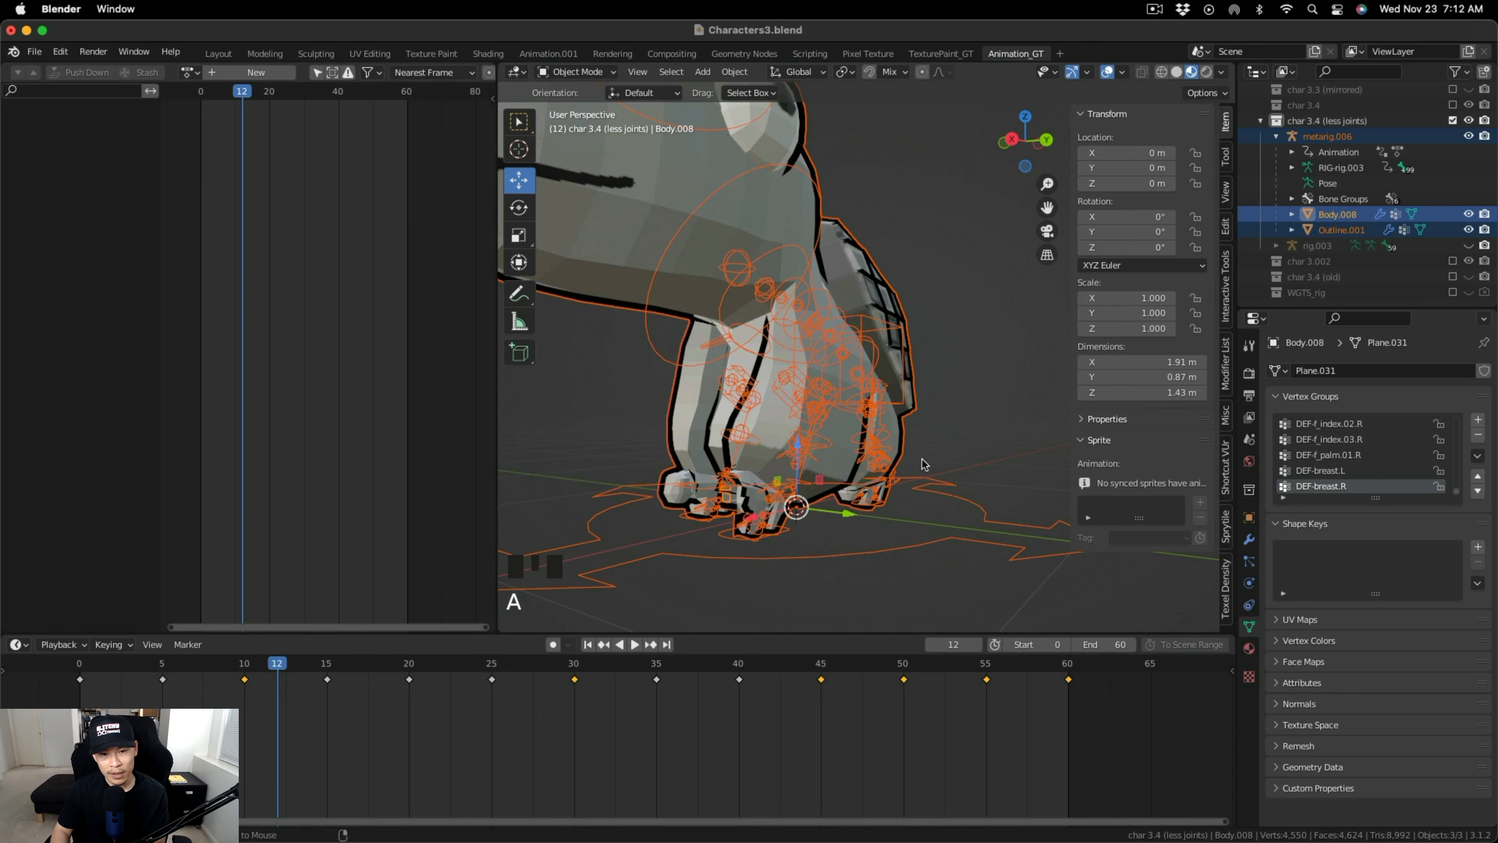
key(alt+p)
click(908, 481)
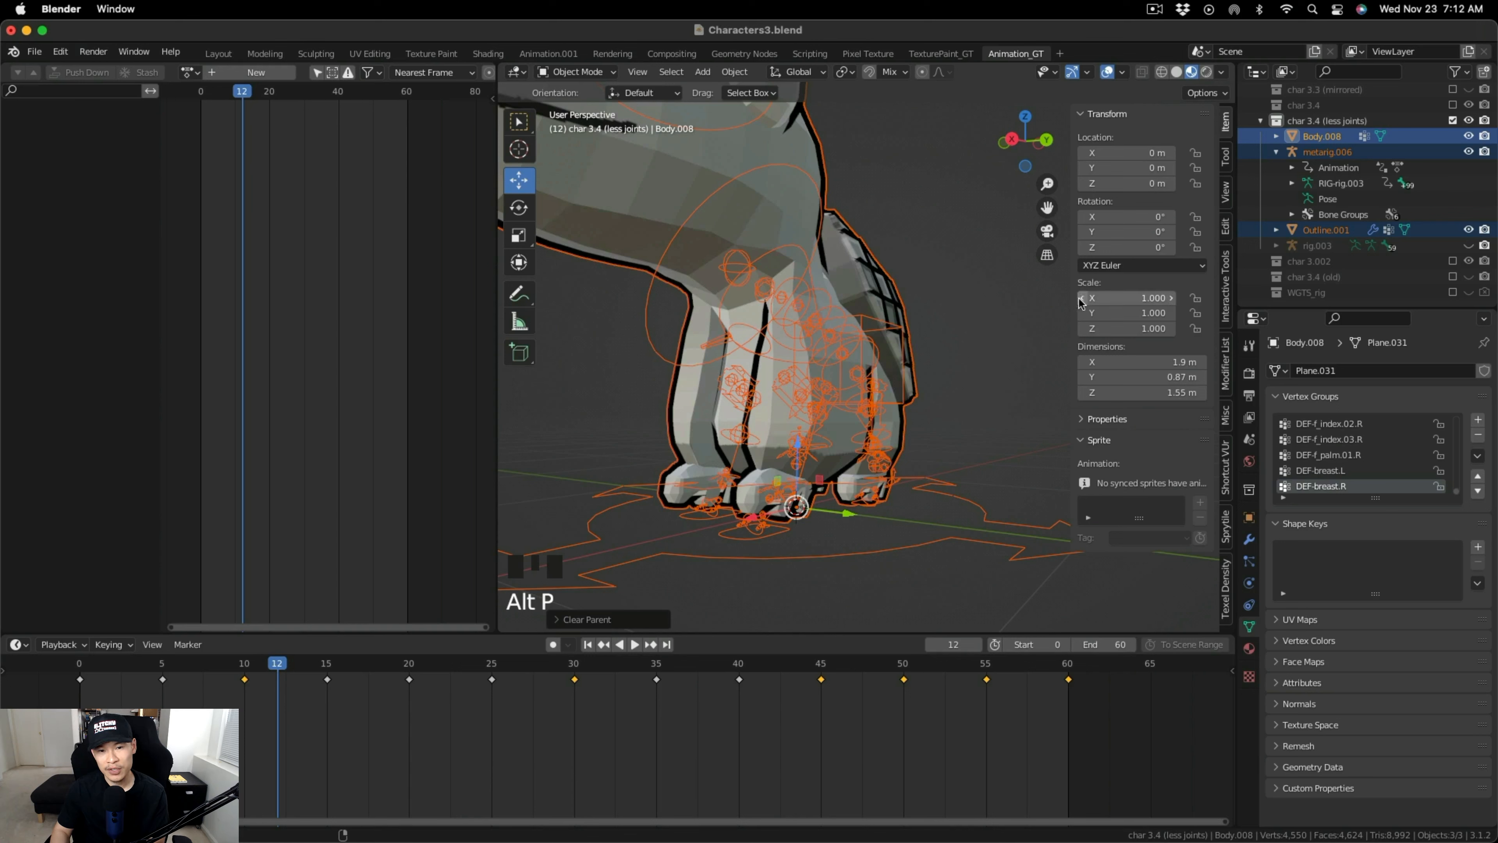
click(1368, 152)
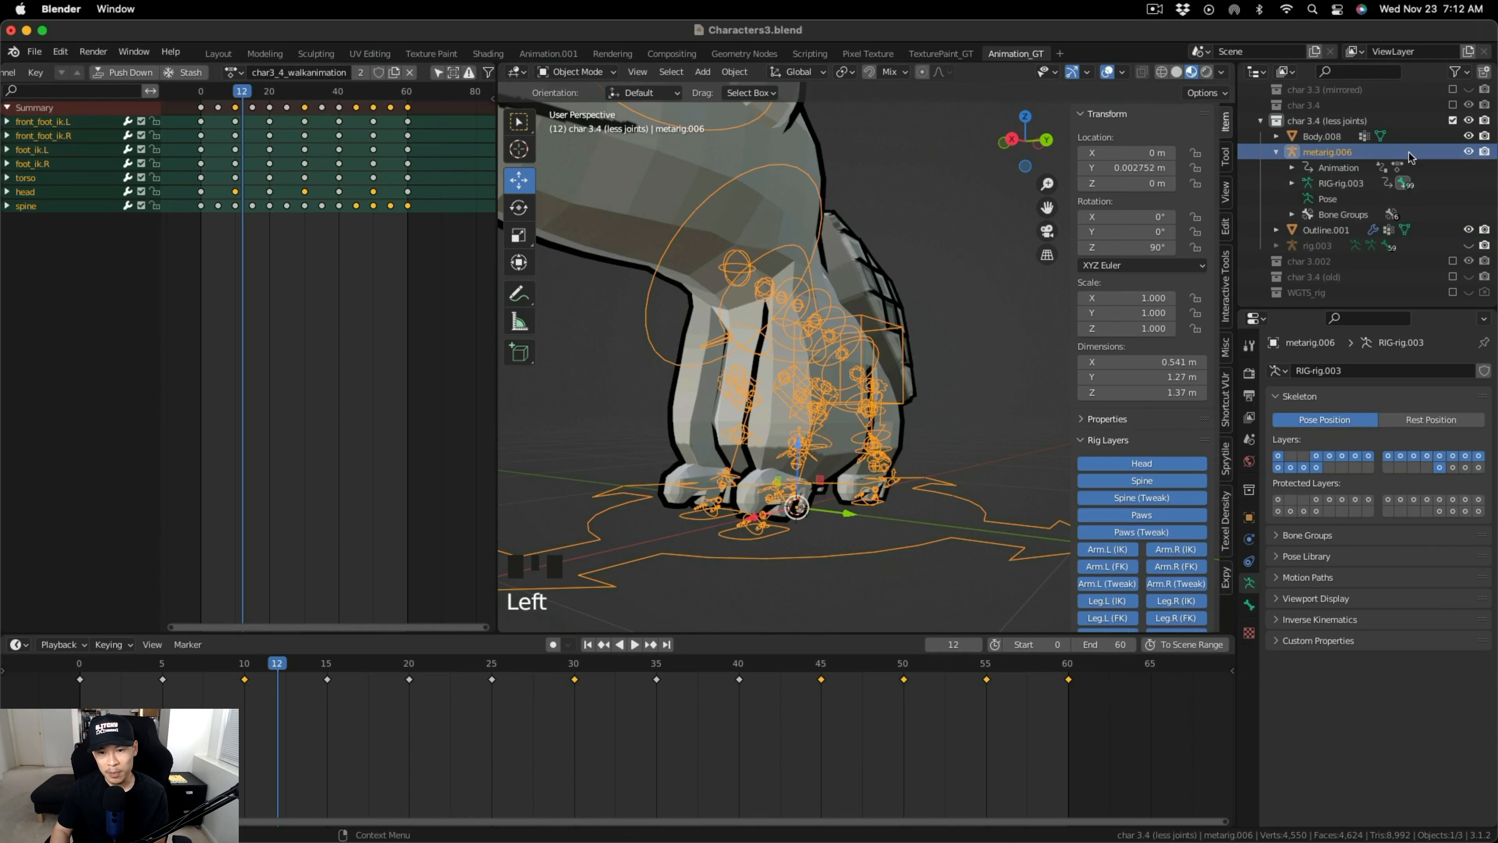
click(1355, 136)
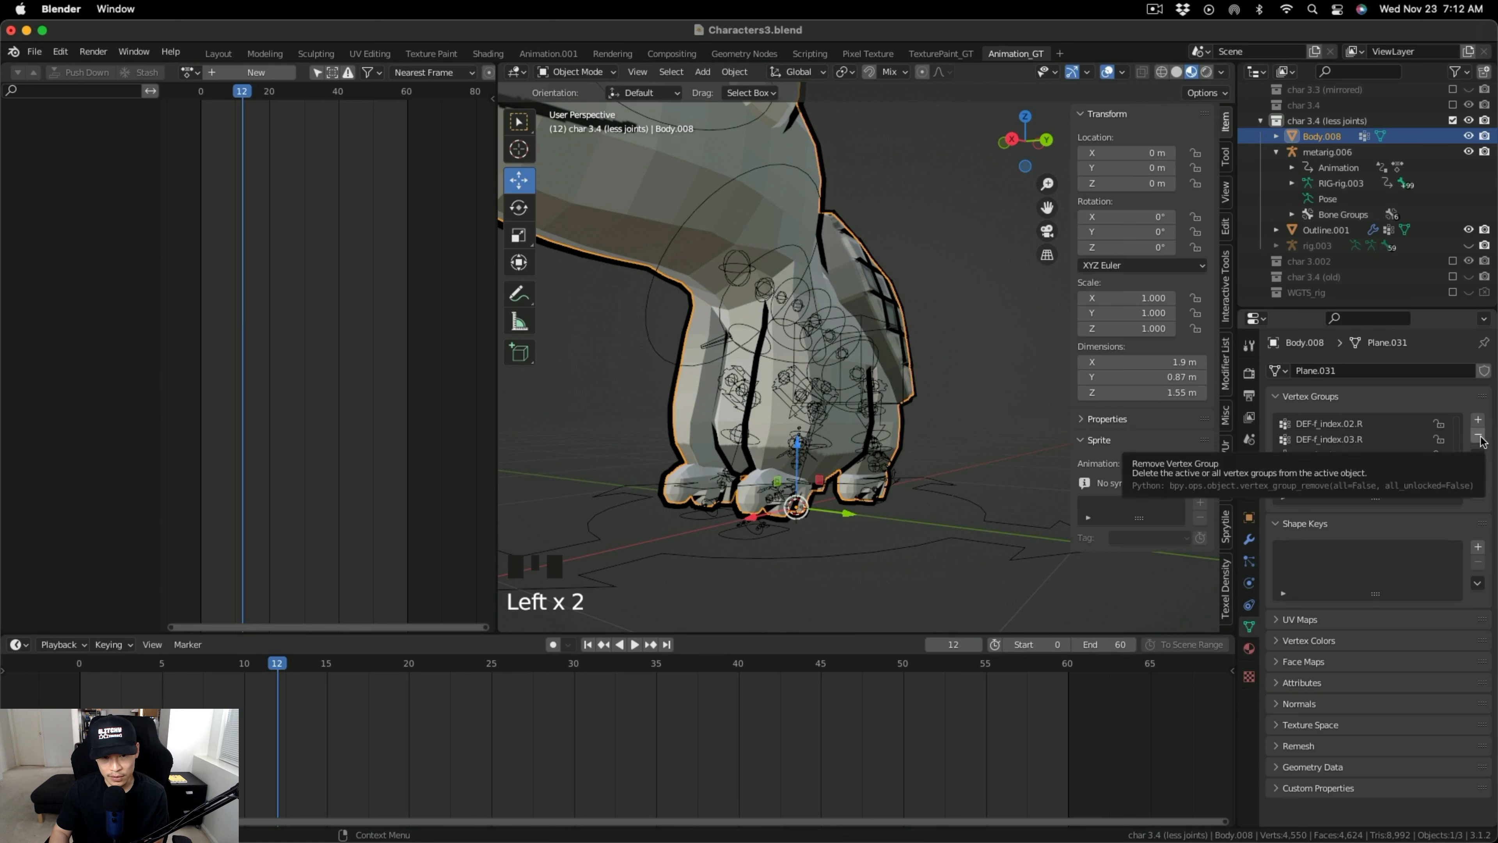
Remove the bone vertex groups of Body.008 one by one, starting with DEF-breast.R.
click(1478, 438)
click(1478, 438)
click(1478, 438)
click(1478, 437)
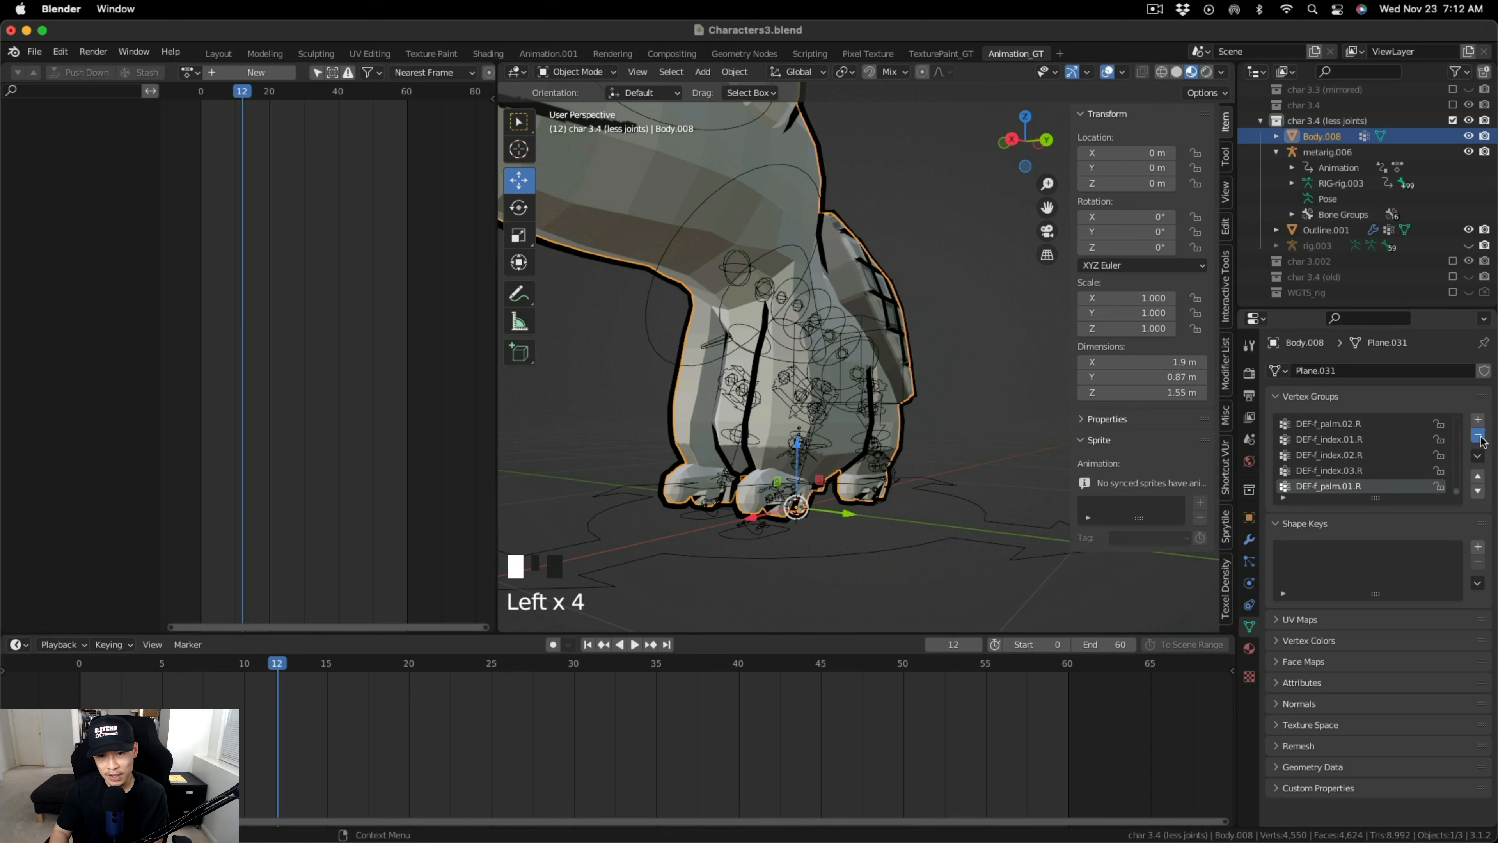
click(1479, 437)
click(1478, 438)
click(1478, 438)
click(1479, 437)
click(1478, 438)
click(1478, 438)
click(1478, 437)
click(1478, 438)
click(1479, 438)
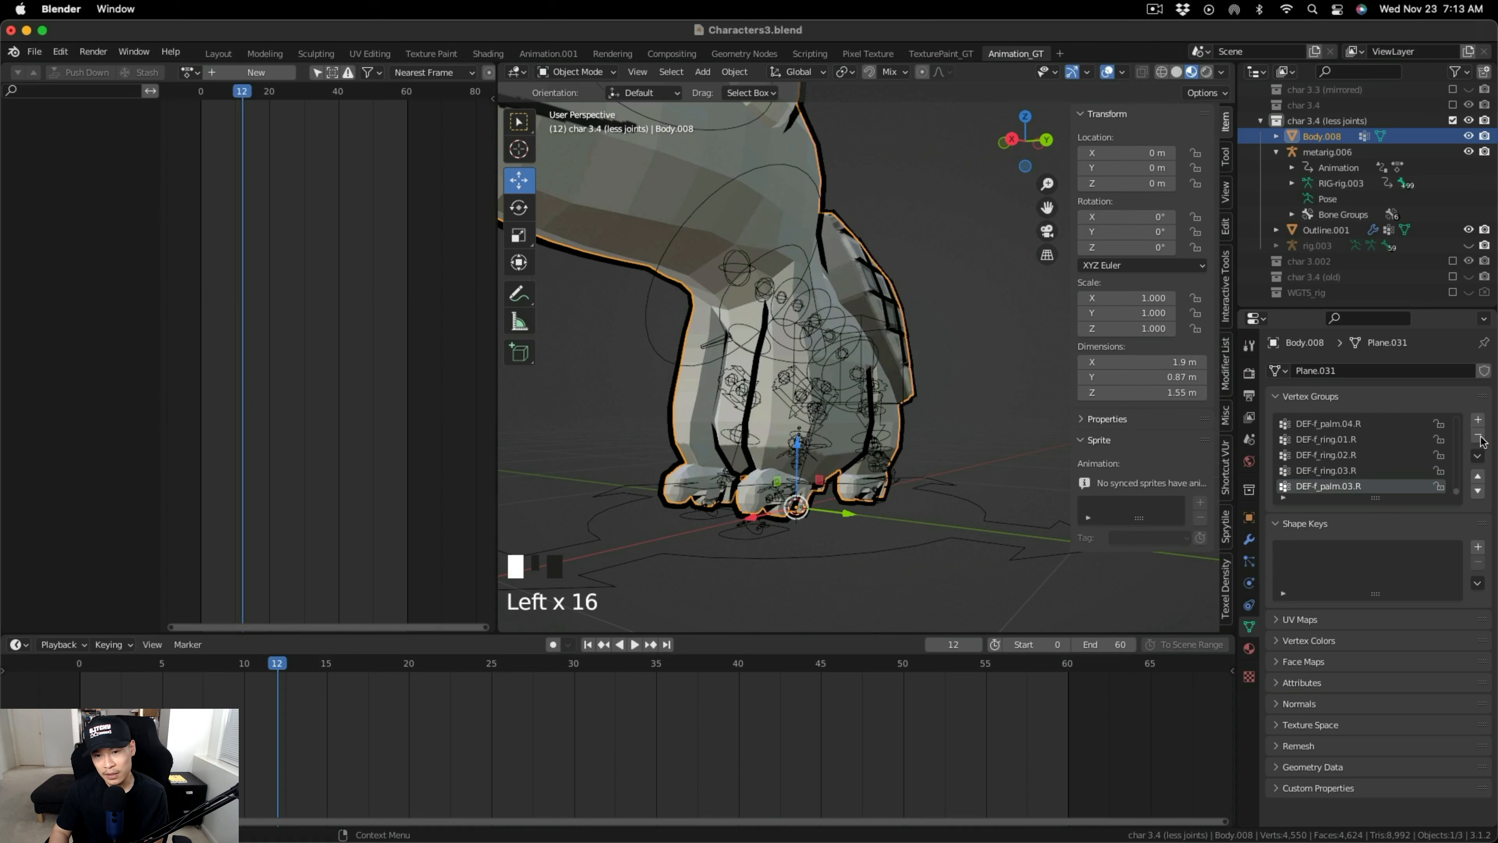
click(1479, 437)
click(1479, 438)
click(1479, 438)
click(1478, 437)
click(1478, 437)
click(1478, 438)
click(1479, 437)
click(1479, 437)
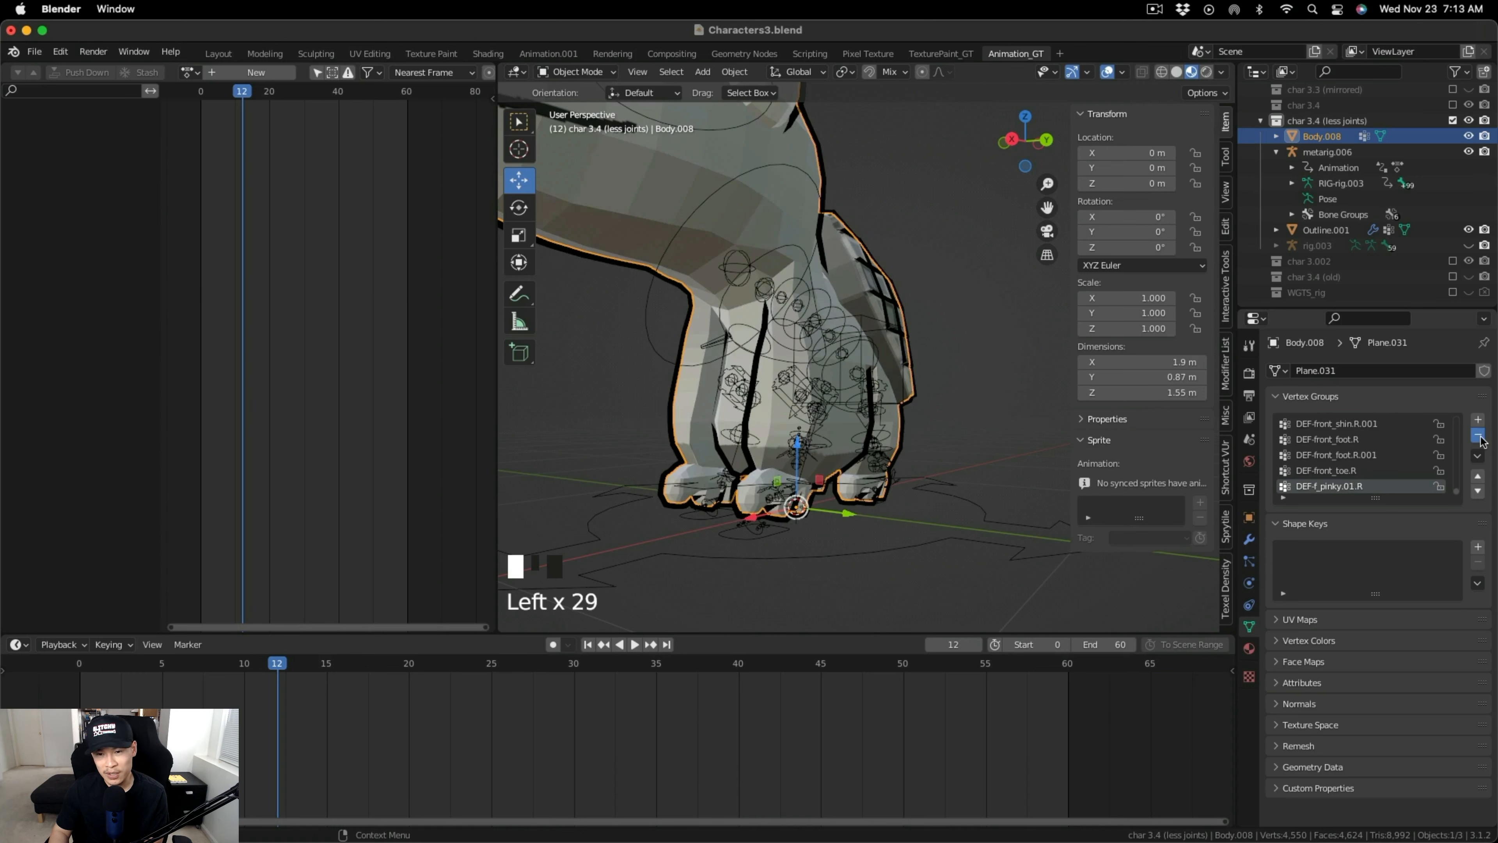
click(1478, 437)
click(1478, 437)
click(1478, 437)
click(1478, 438)
click(1479, 437)
click(1479, 438)
click(1479, 437)
click(1478, 438)
click(1478, 438)
click(1478, 437)
click(1478, 437)
click(1479, 437)
click(1478, 437)
click(1478, 438)
click(1478, 438)
click(1478, 437)
click(1479, 437)
click(1478, 437)
click(1478, 437)
click(1478, 437)
click(1478, 437)
click(1478, 437)
click(1479, 437)
click(1478, 437)
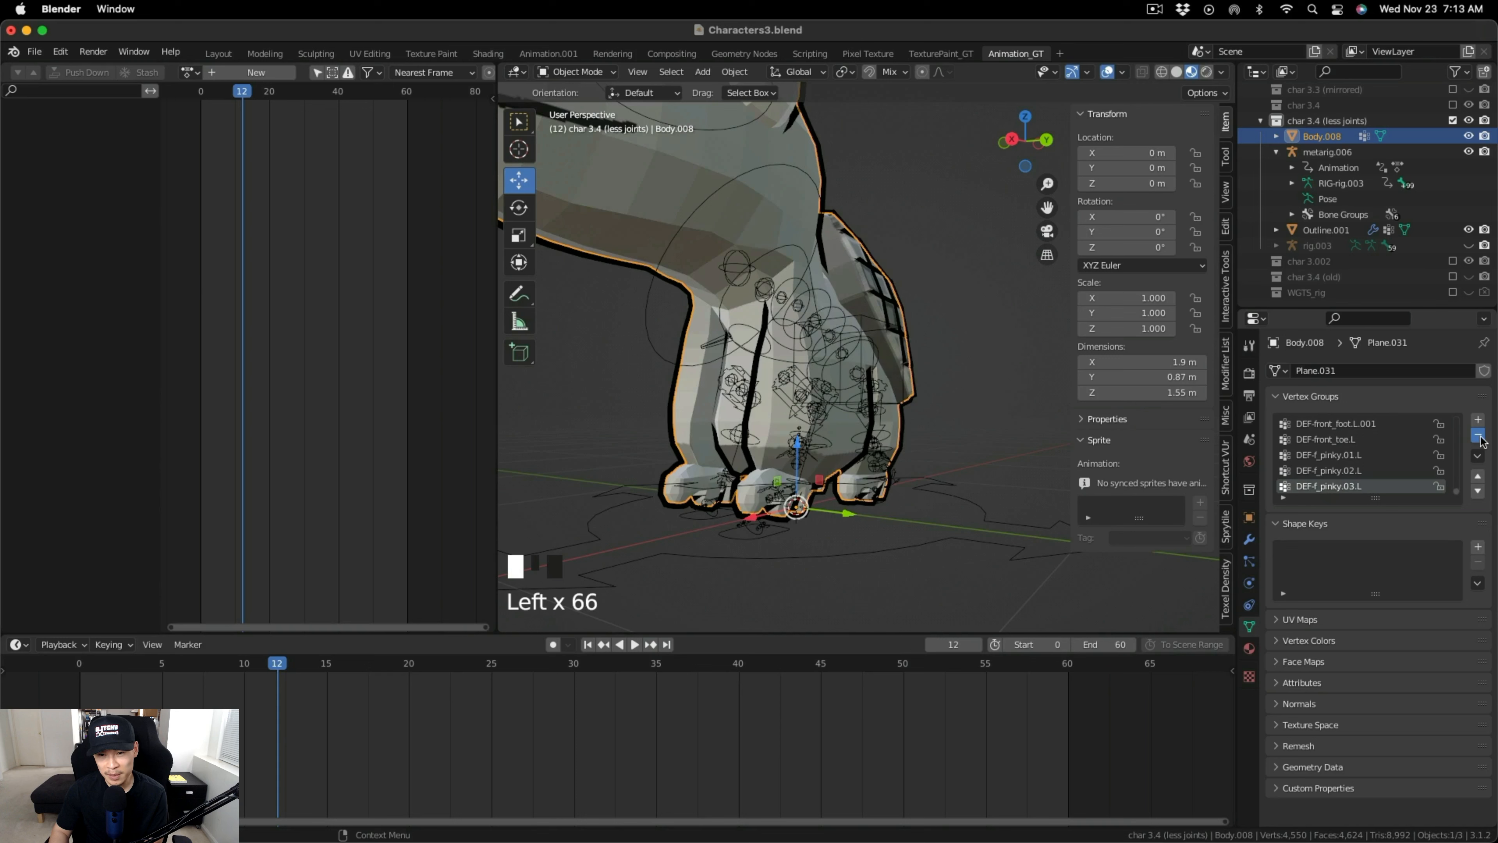
click(1479, 438)
click(1479, 437)
click(1478, 437)
click(1479, 437)
click(1478, 437)
click(1479, 438)
click(1478, 437)
click(1478, 438)
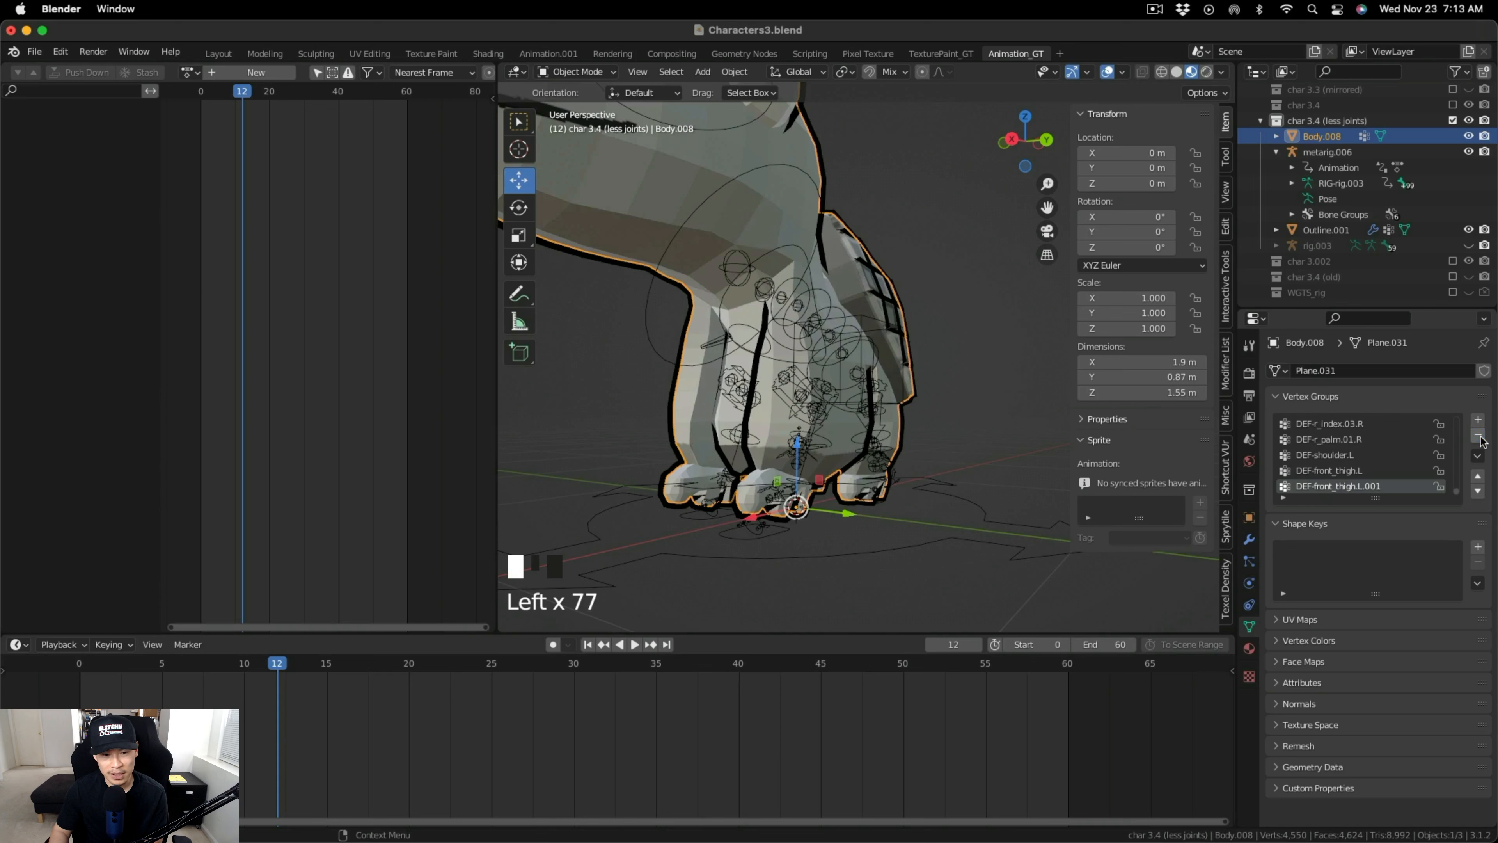
click(1478, 438)
click(1478, 437)
click(1479, 437)
click(1478, 437)
click(1479, 438)
click(1478, 437)
click(1478, 437)
click(1479, 437)
click(1478, 438)
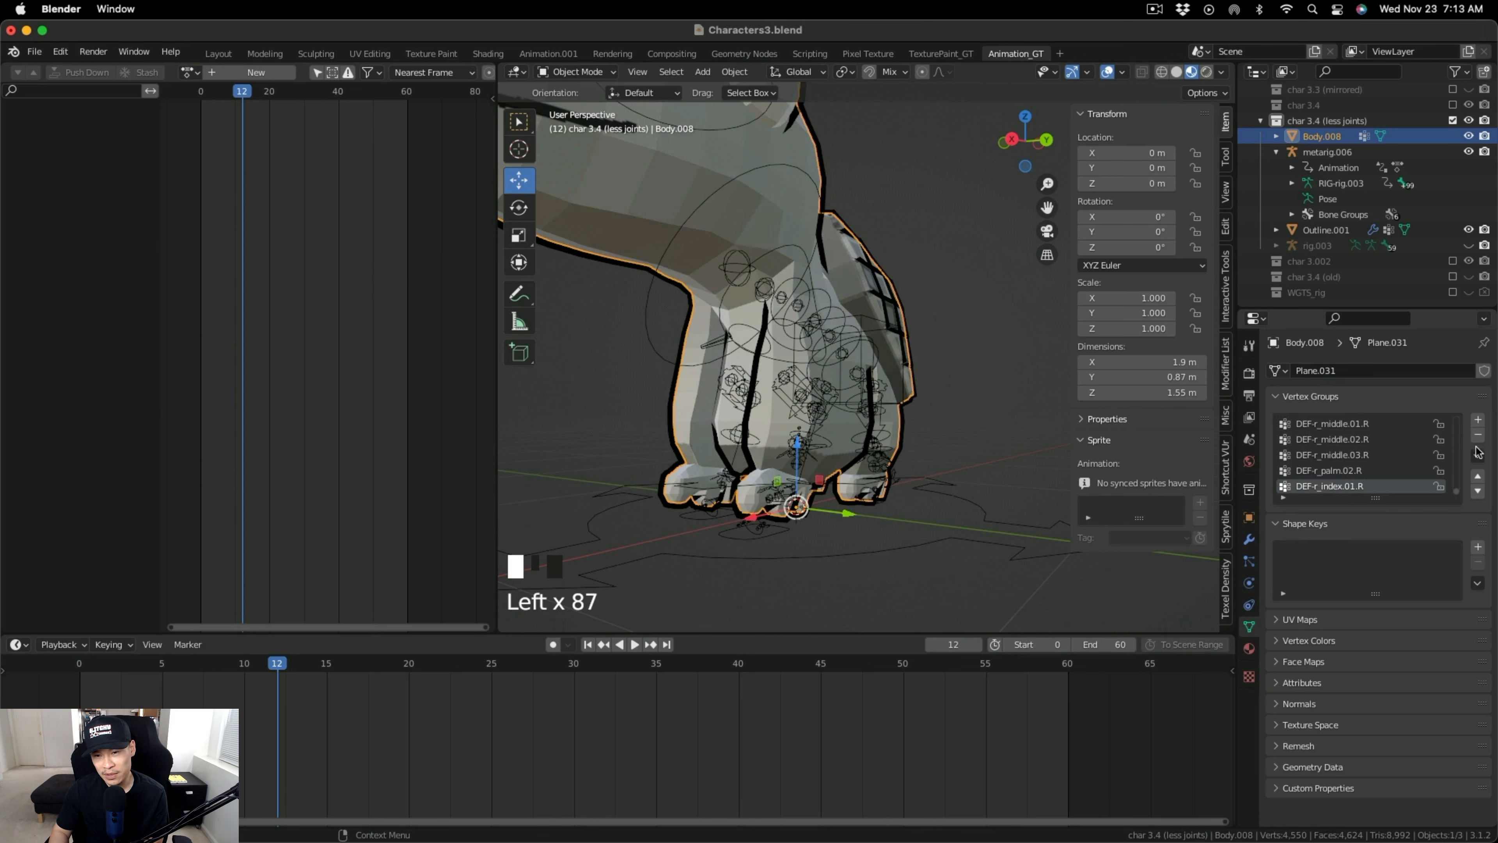
Delete all remaining vertex groups of the Body.008 mesh at once.
click(1478, 455)
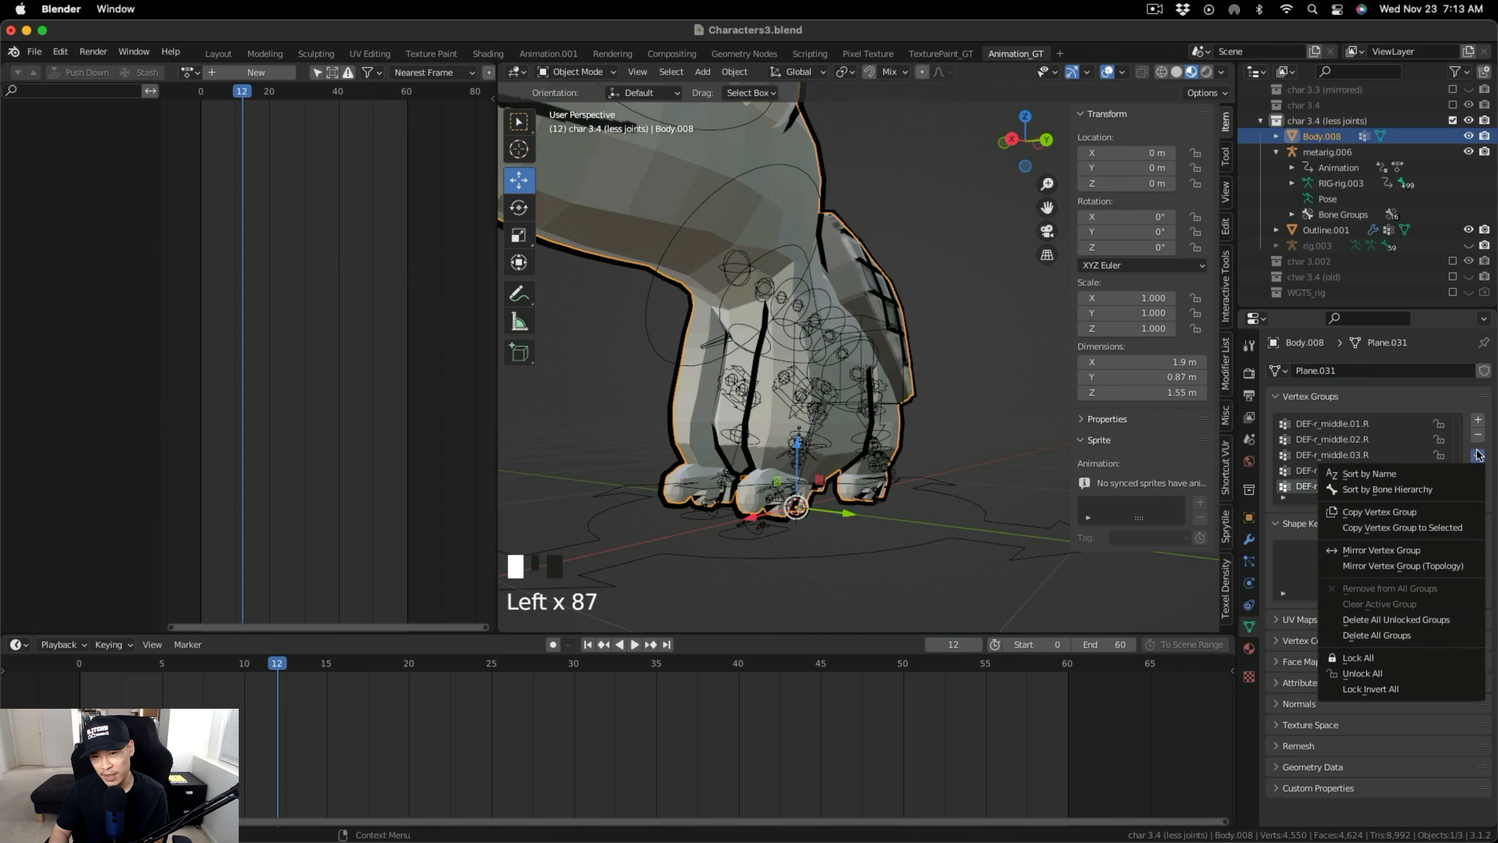
click(1417, 635)
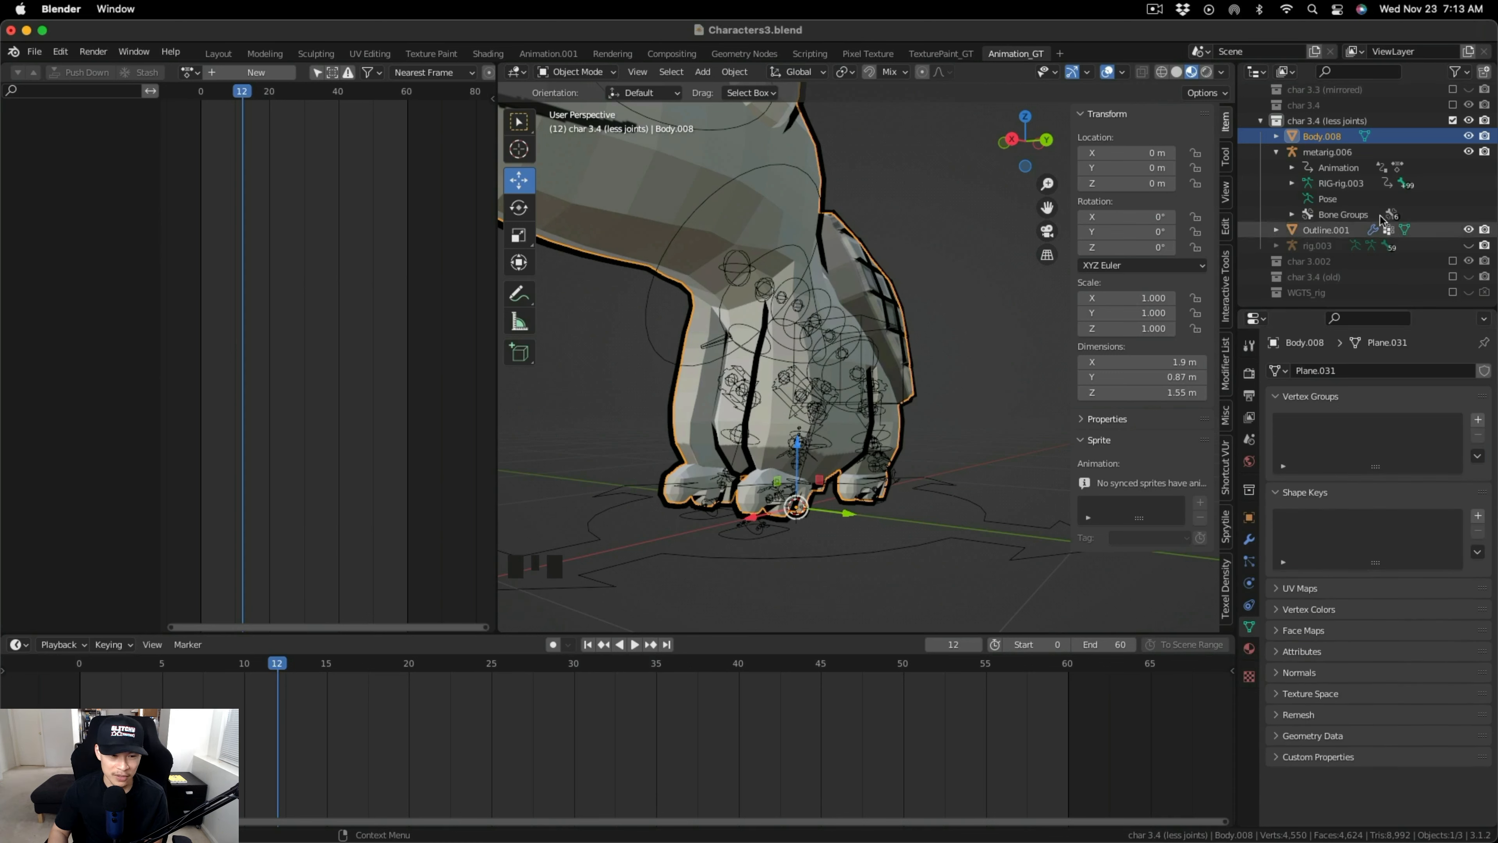
Delete all vertex groups of the Outline.001 mesh.
click(1351, 232)
drag(1456, 491, 1456, 418)
double_click(1364, 424)
click(1361, 465)
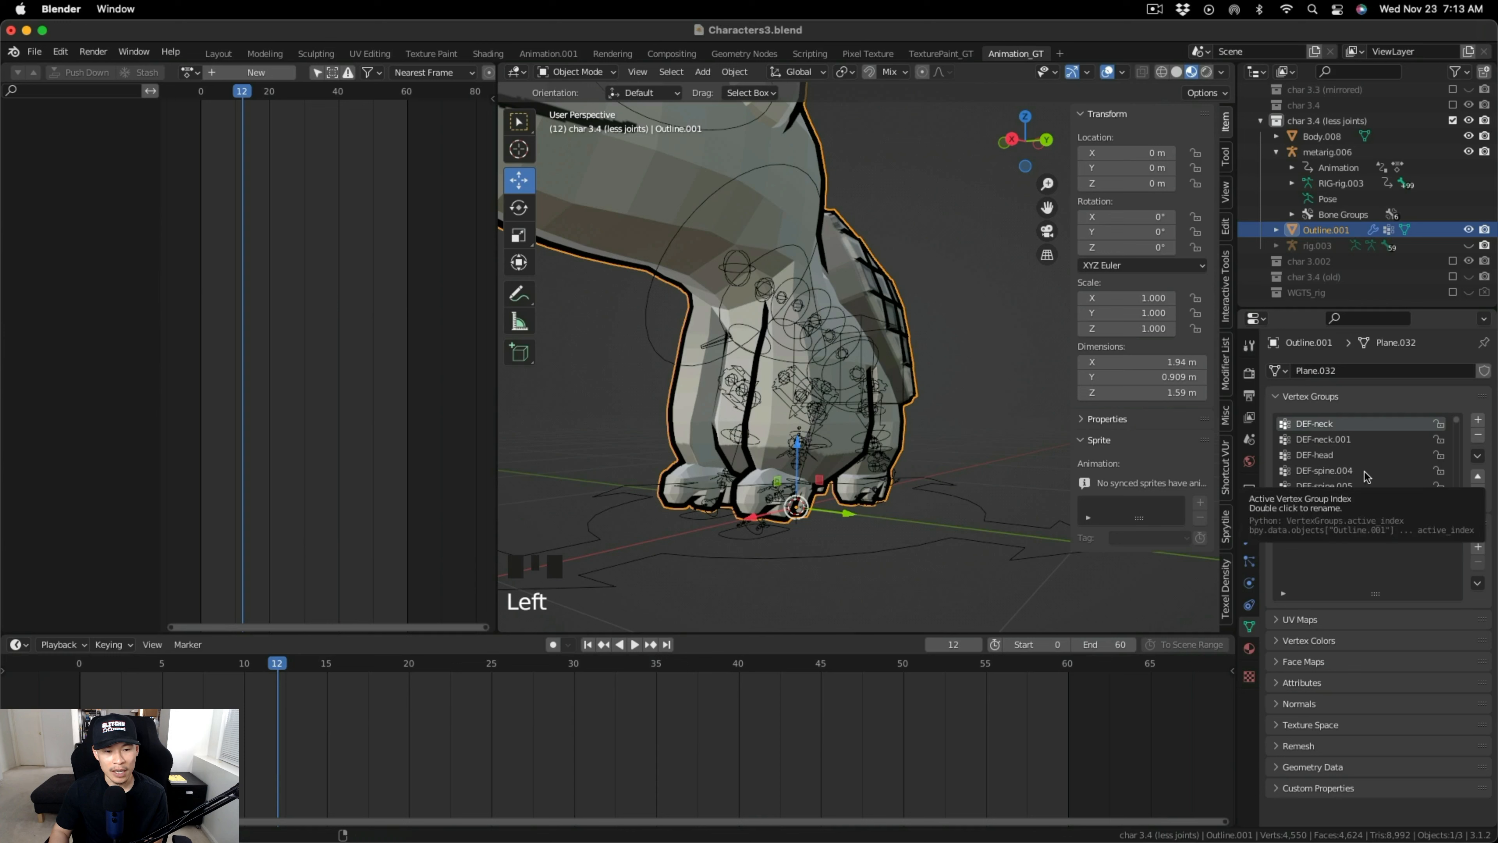
click(1477, 455)
click(1423, 634)
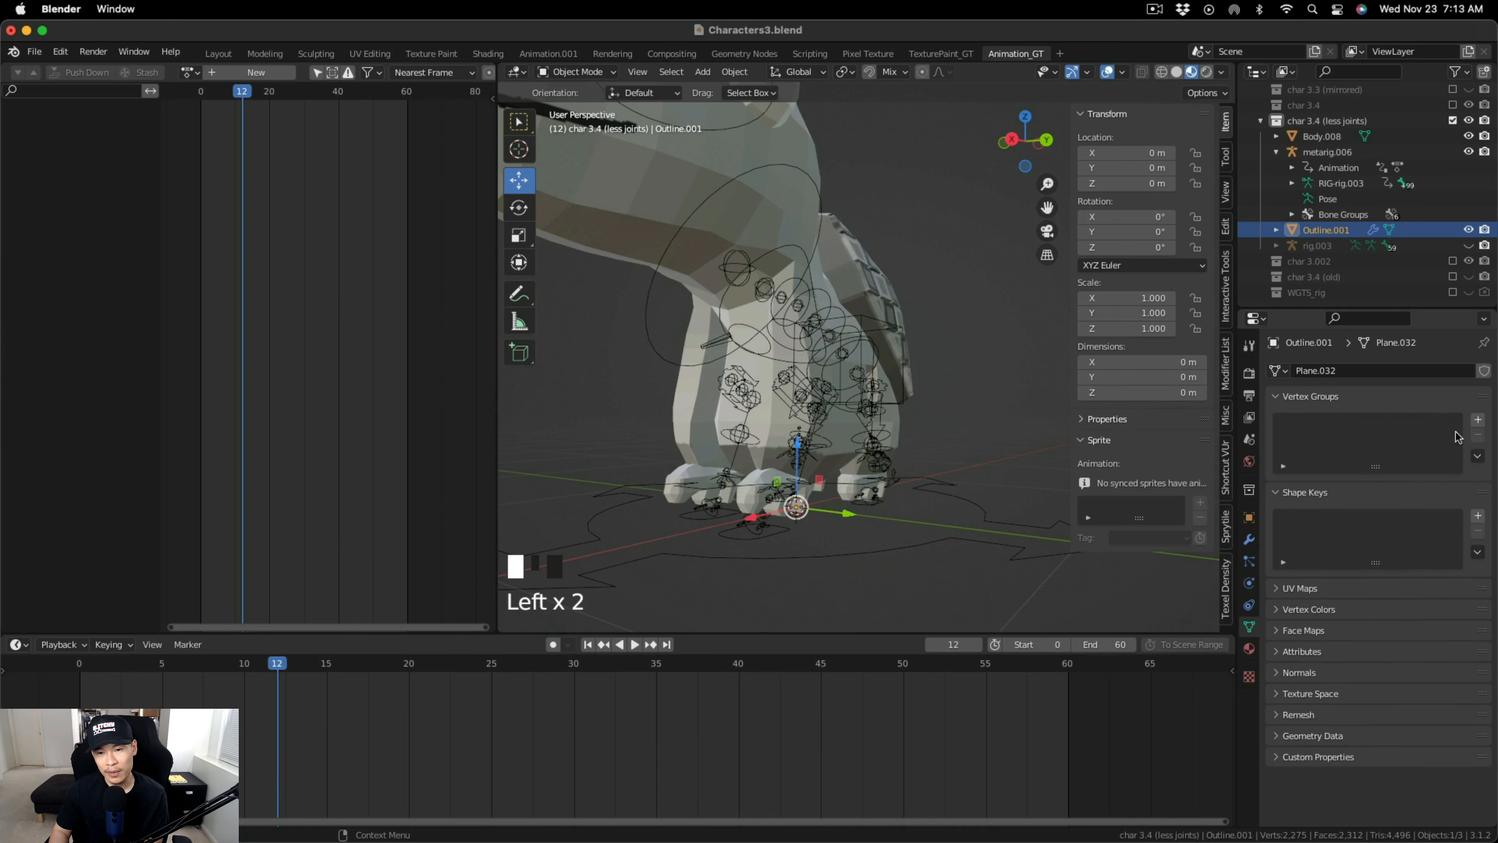
Add a vertex group named Outline to the Outline.001 mesh.
click(1477, 419)
double_click(1326, 425)
text(Outline)
key(Return)
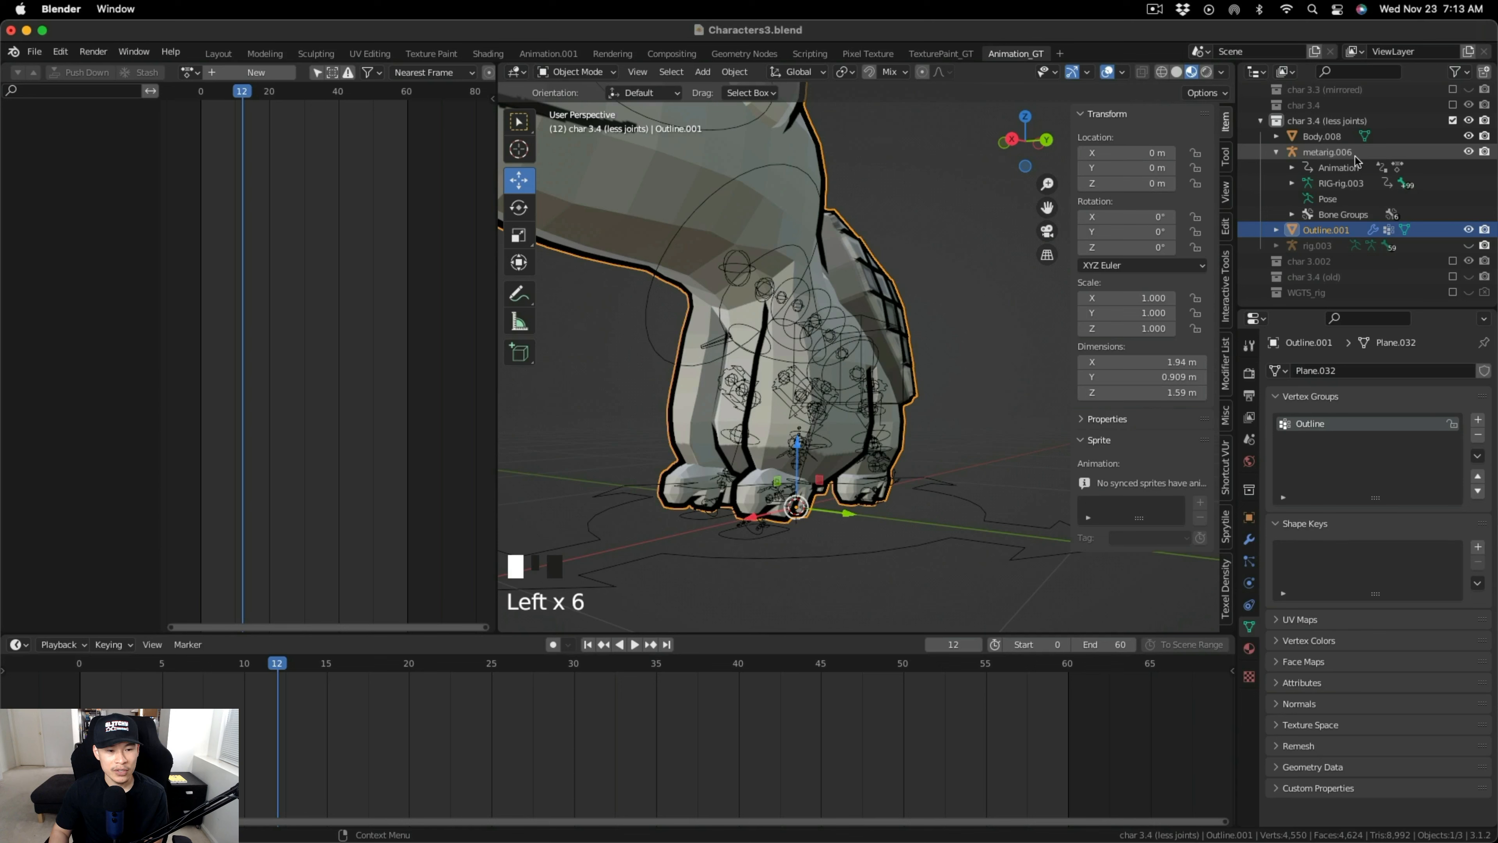
Parent the Body.008 mesh to the metarig.006 armature so that the bones deform it.
click(1321, 136)
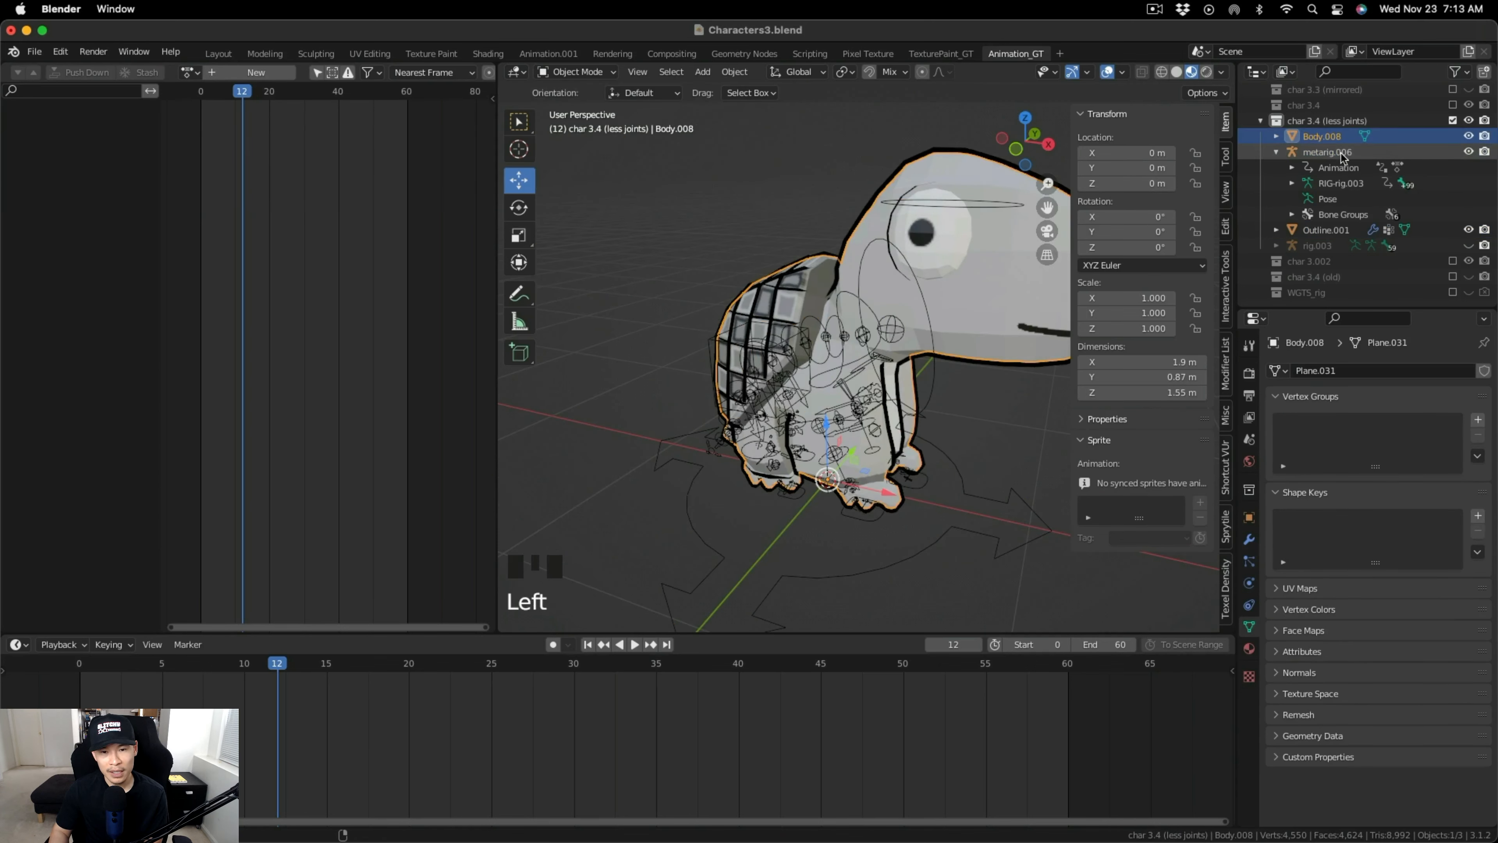
ctrl+click(1327, 152)
key(ctrl+p)
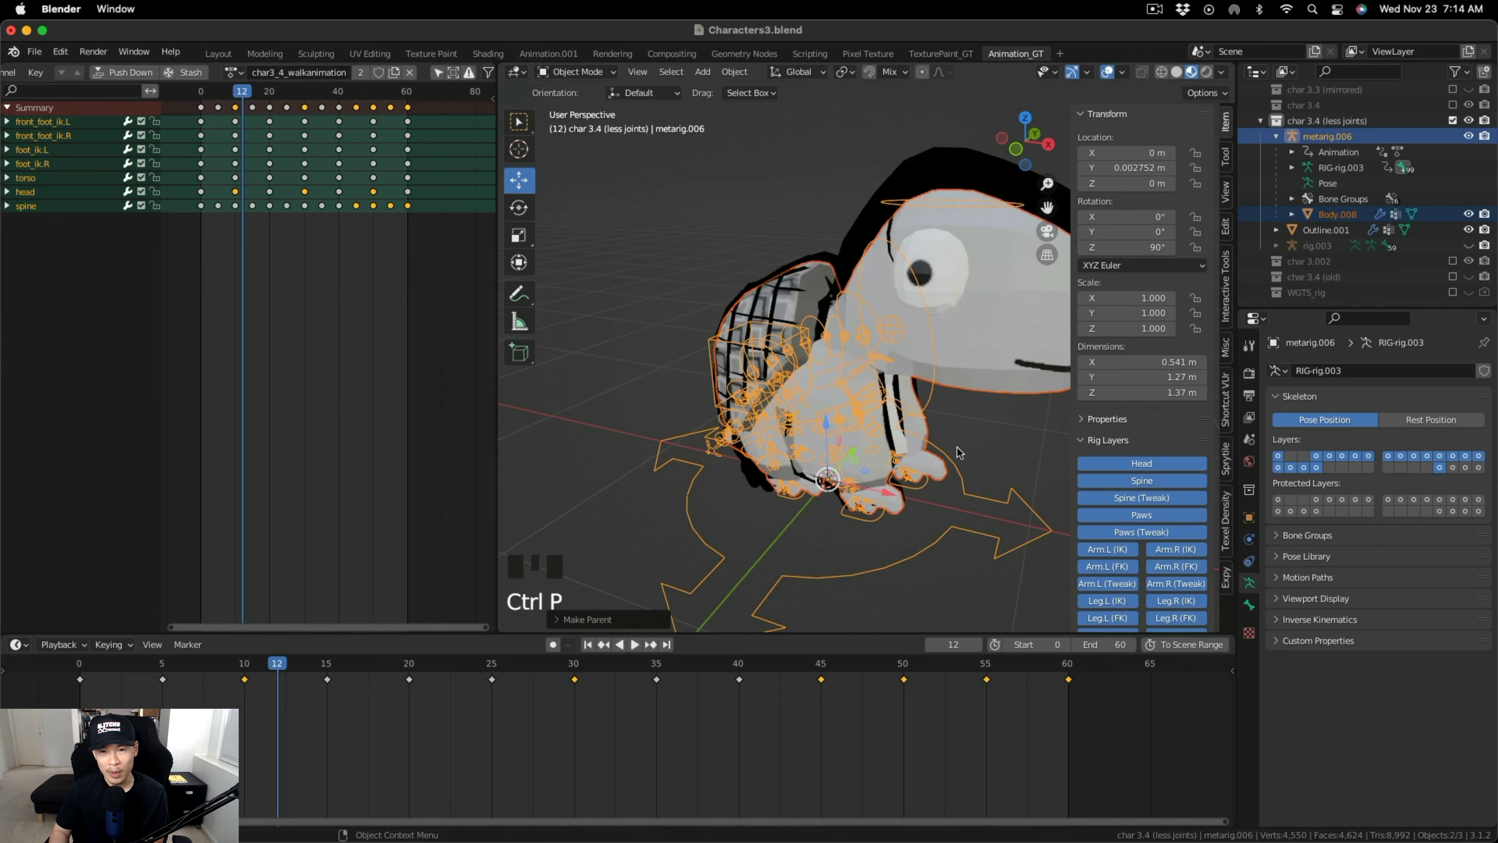
Select the turtle's body mesh and hide the Outline.001 mesh.
shift+middle_drag(956, 448, 889, 481)
middle_drag(889, 481, 944, 427)
click(940, 390)
click(1468, 230)
scroll(905, 450, up, 2)
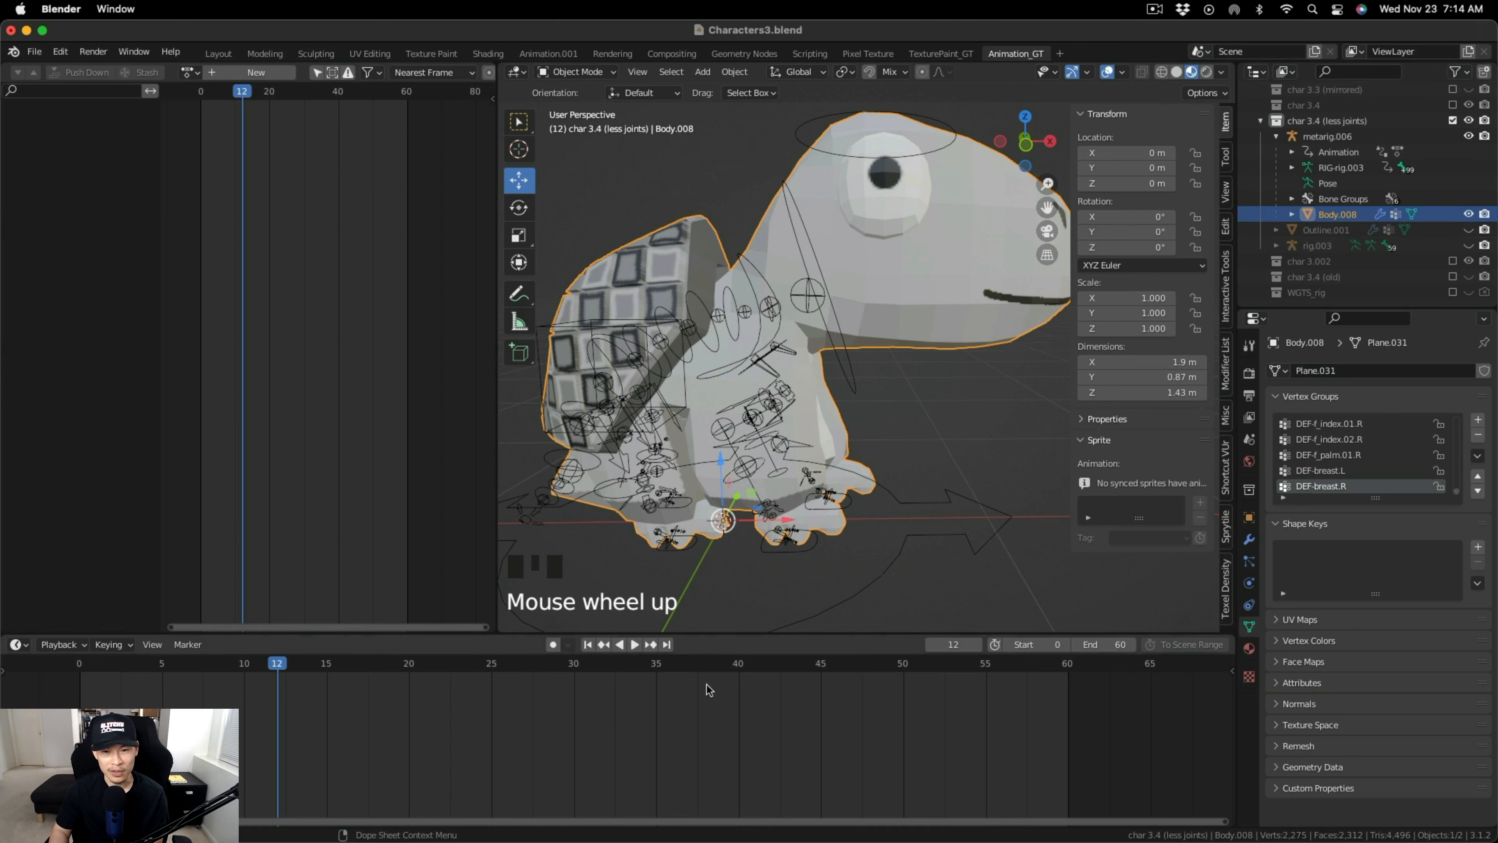
Assign the char3_4_walkanimation action to Body.008 and play back the walk, checking the feet.
click(200, 76)
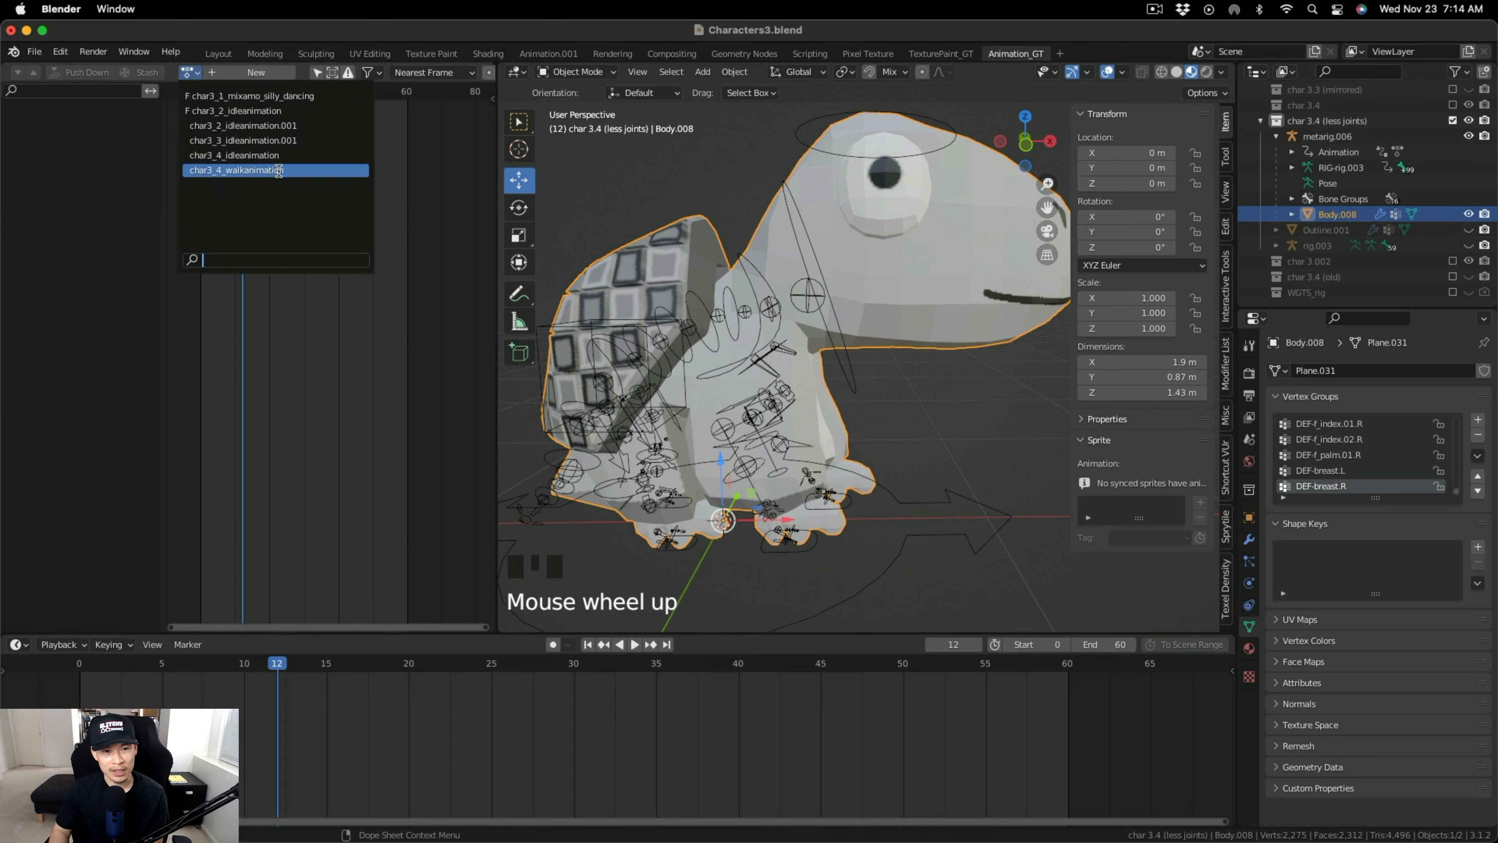
click(274, 175)
middle_drag(772, 504, 717, 590)
click(633, 643)
middle_click(765, 552)
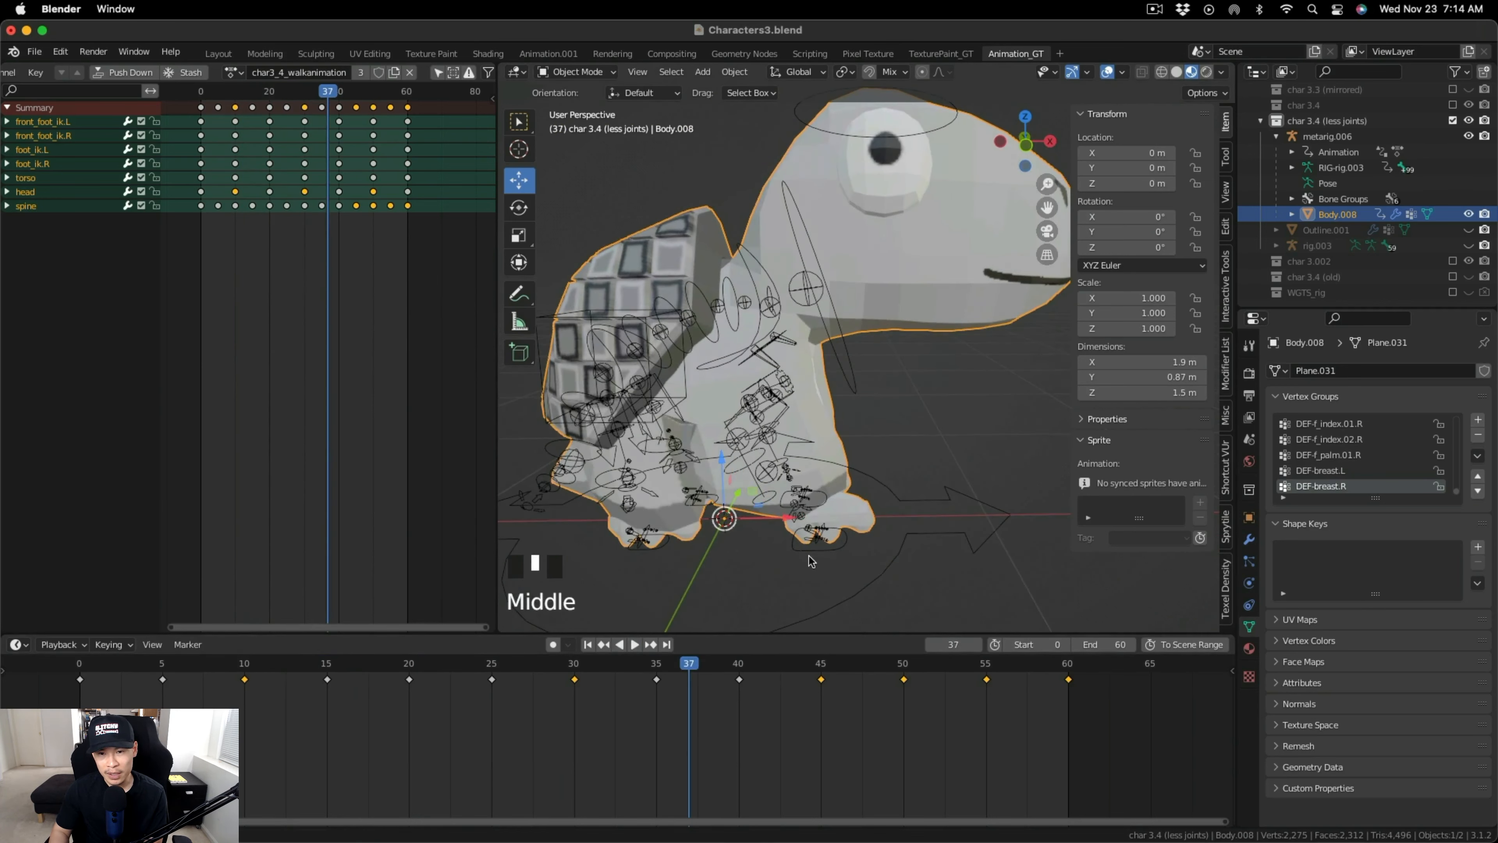
Delete the old Outline.001 mesh and duplicate the Body.008 mesh in place.
right_click(1345, 232)
click(1294, 272)
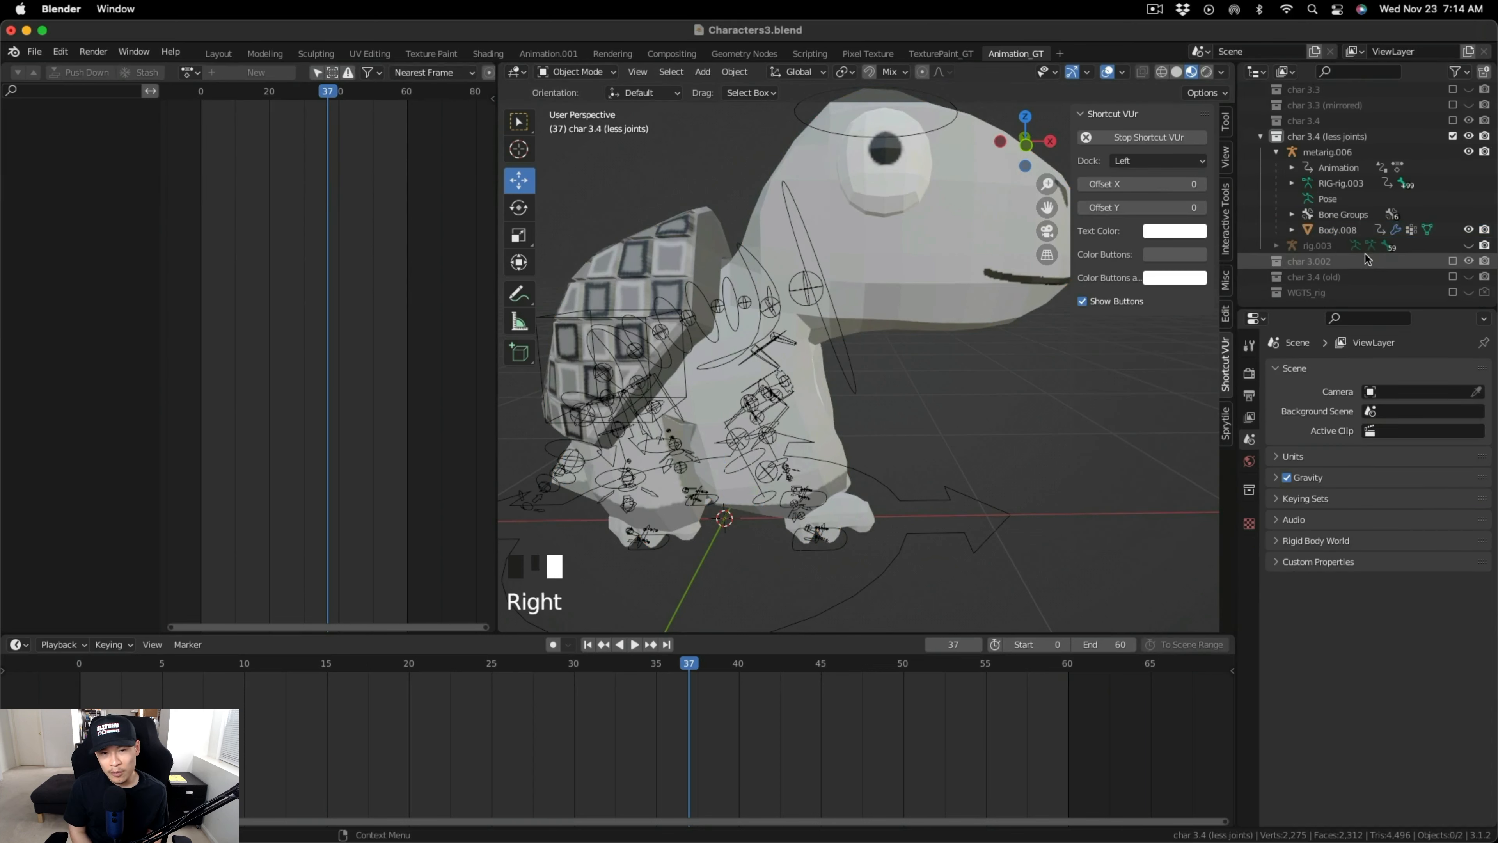
click(1350, 230)
scroll(815, 512, down, 2)
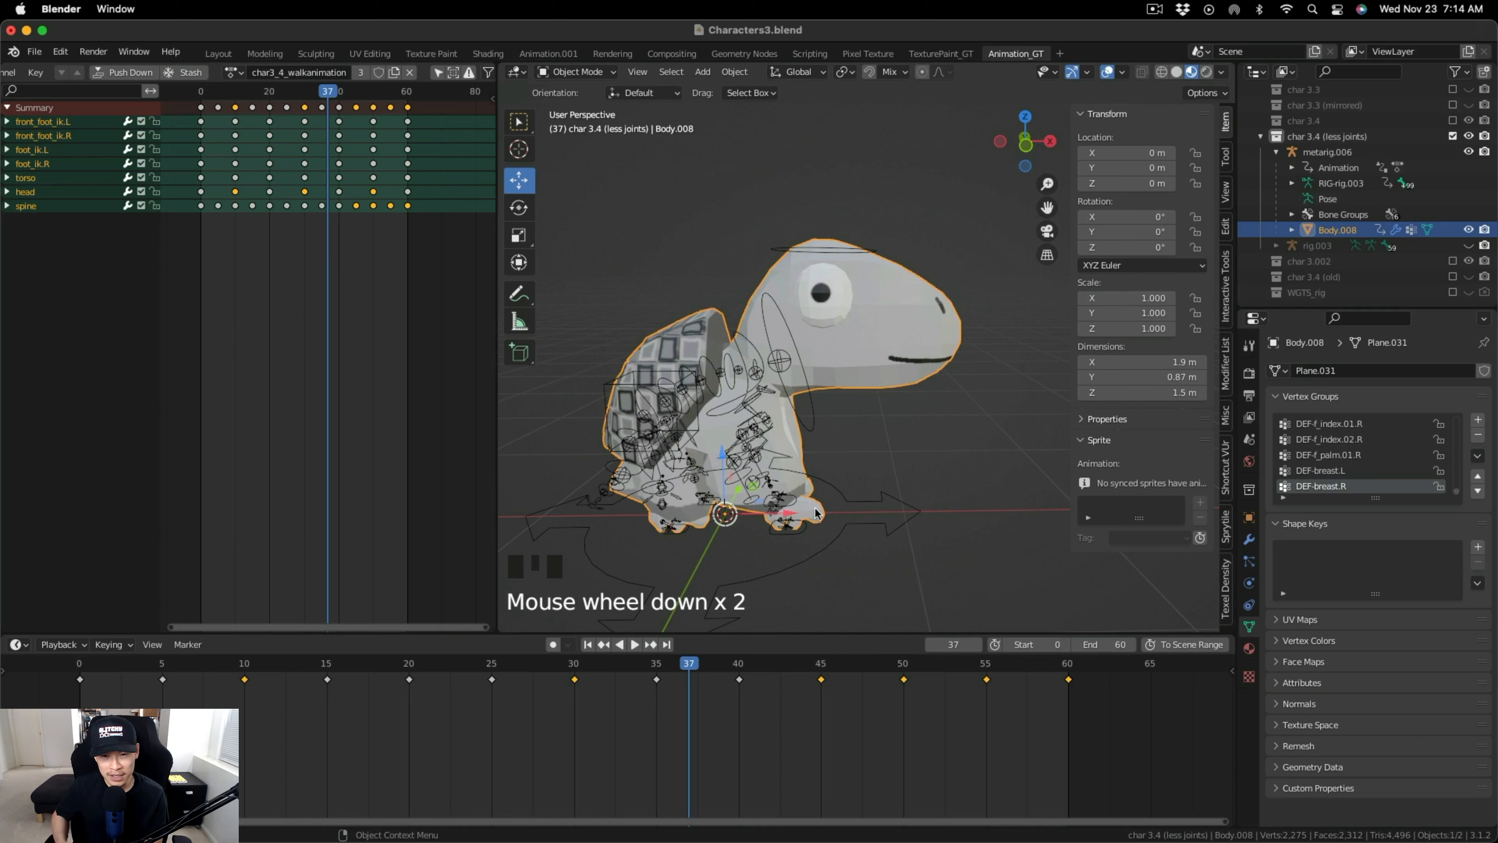
key(shift+d)
right_click(921, 481)
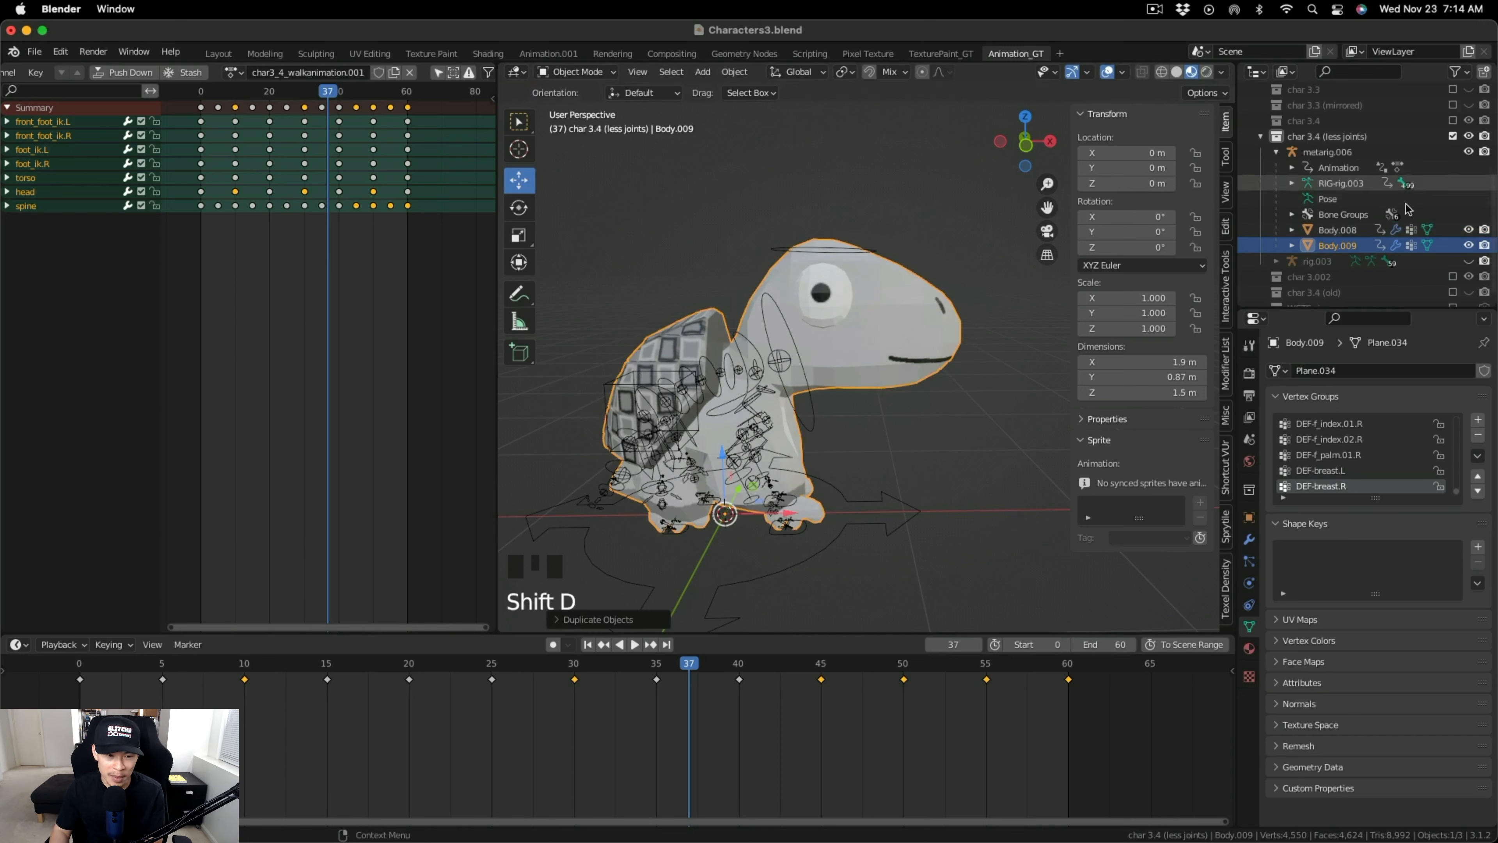
Rename the duplicated body mesh to Outline.
double_click(1346, 243)
text(Outline)
key(Return)
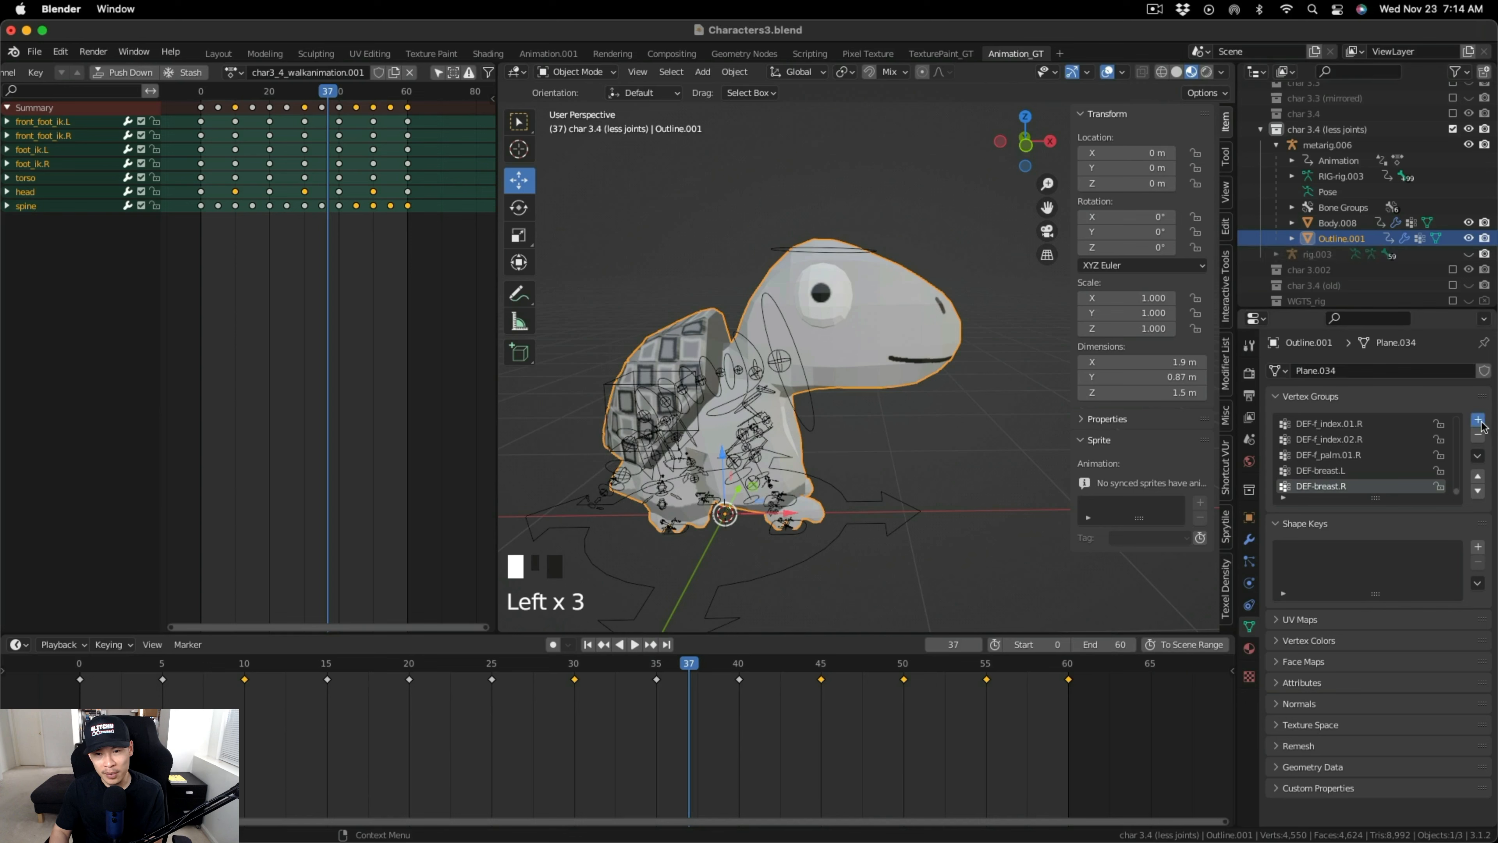
Add a Mask modifier and a Solidify modifier to the new outline mesh.
click(1249, 540)
click(1439, 374)
click(1172, 533)
click(1439, 374)
click(1176, 636)
Configure Solidify with offset 1, Flip Normals, High Quality Normals, material index offset 1 and the Outline shell vertex group.
drag(1409, 577, 1483, 577)
click(1410, 594)
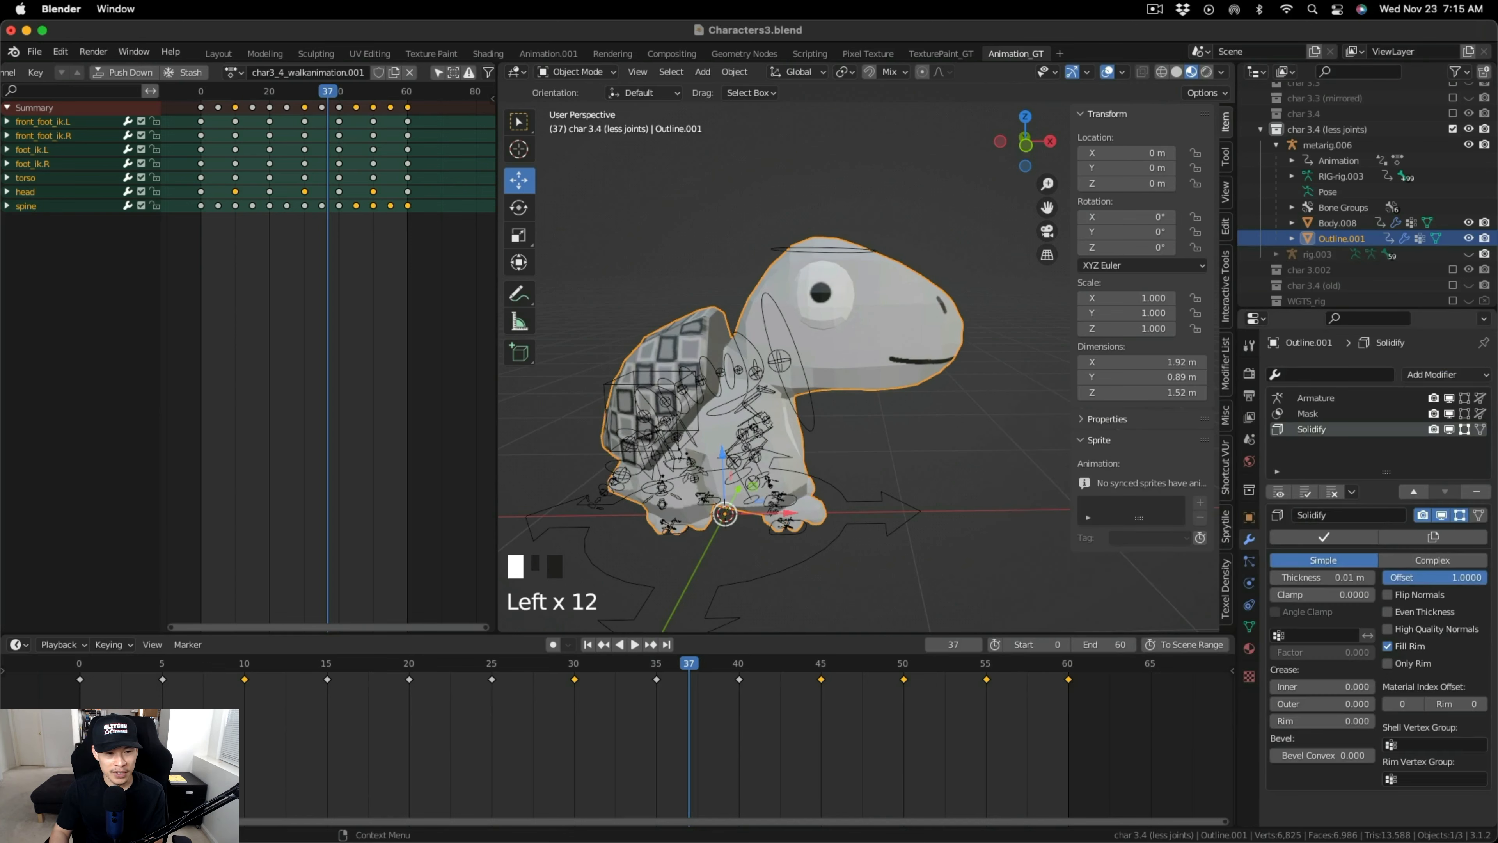
click(1414, 608)
click(1386, 628)
click(1409, 744)
scroll(1381, 685, down, 15)
click(1363, 715)
Choose the vertex group for the outline mesh's Mask modifier.
click(1329, 413)
click(1320, 595)
scroll(1310, 679, down, 20)
click(1318, 760)
Move the Solidify modifier above the Mask modifier and set its thickness to 0.02 m.
click(1404, 429)
click(1415, 492)
click(1371, 578)
click(1371, 577)
click(1274, 578)
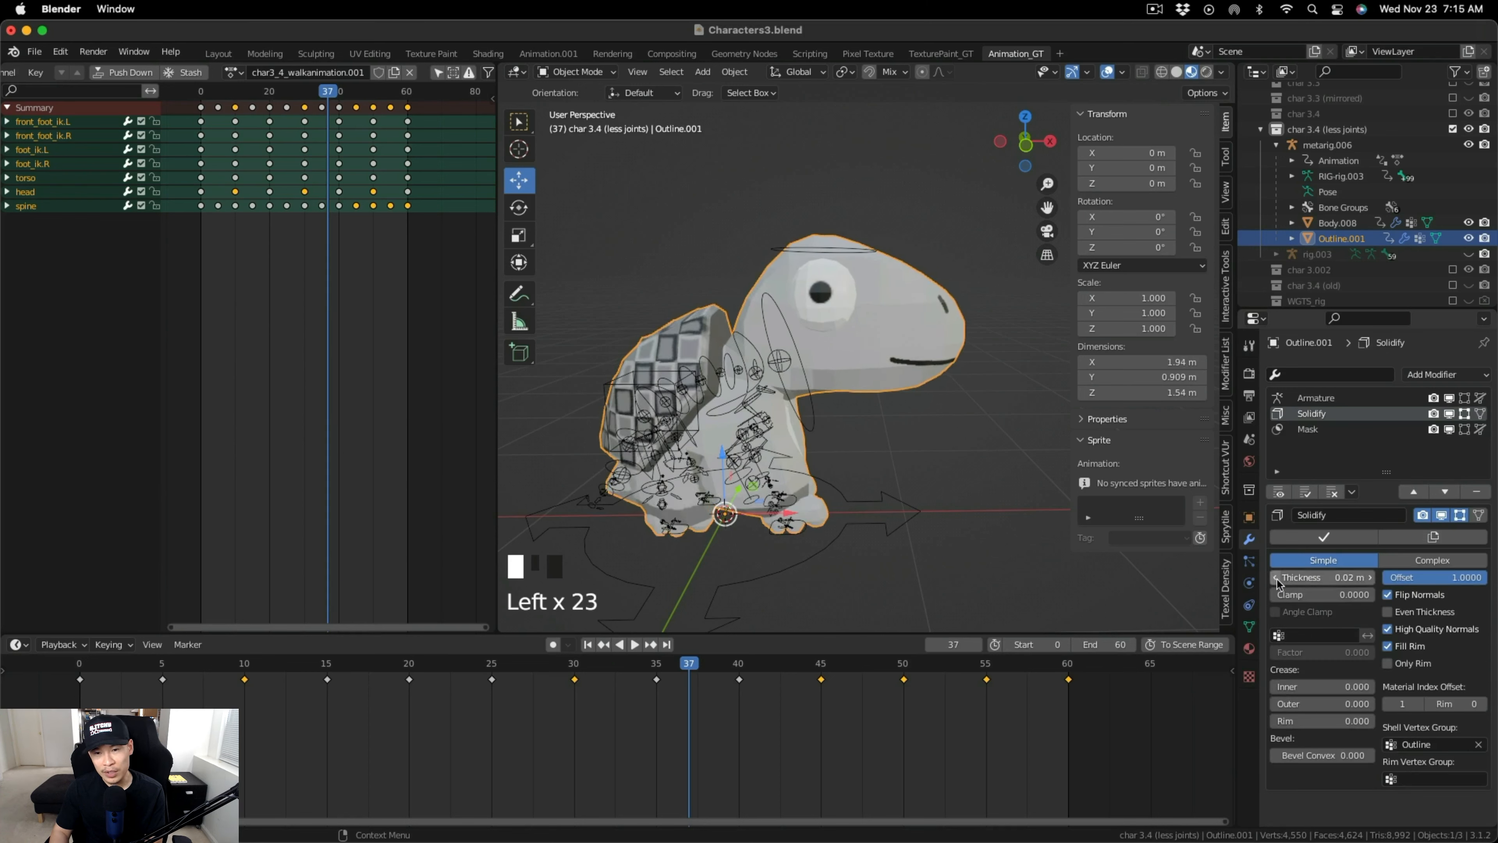
Examine the modifier settings of the original Outline mesh in the char 3.4 collection for reference, then hide that collection.
click(1453, 114)
click(1345, 225)
click(1260, 114)
click(1469, 113)
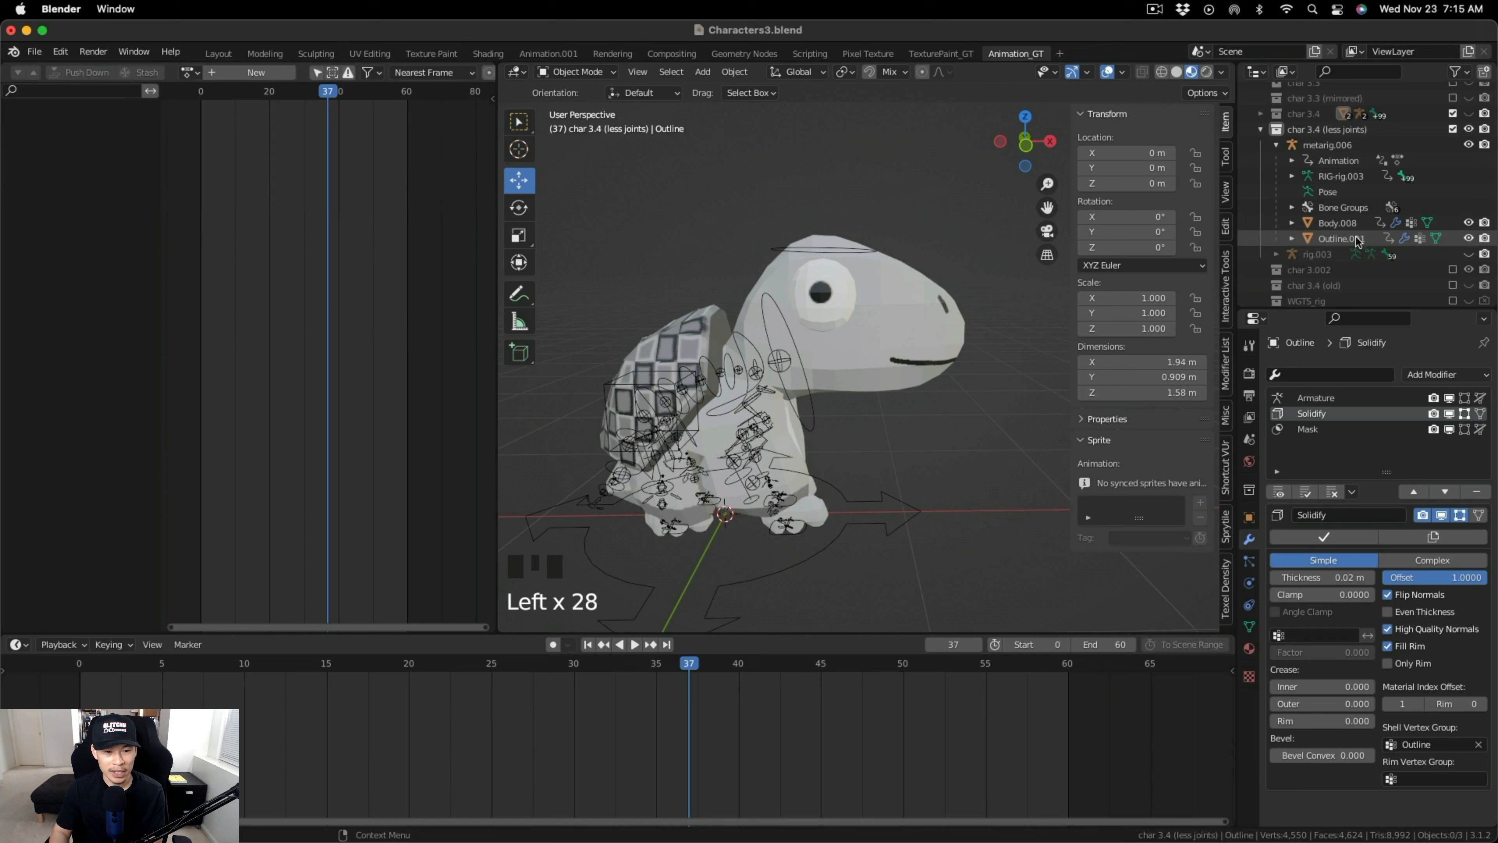
Add a second material slot to the new outline mesh and assign the Outline material to it.
click(1342, 238)
click(1249, 649)
click(1482, 375)
click(1279, 467)
click(1311, 519)
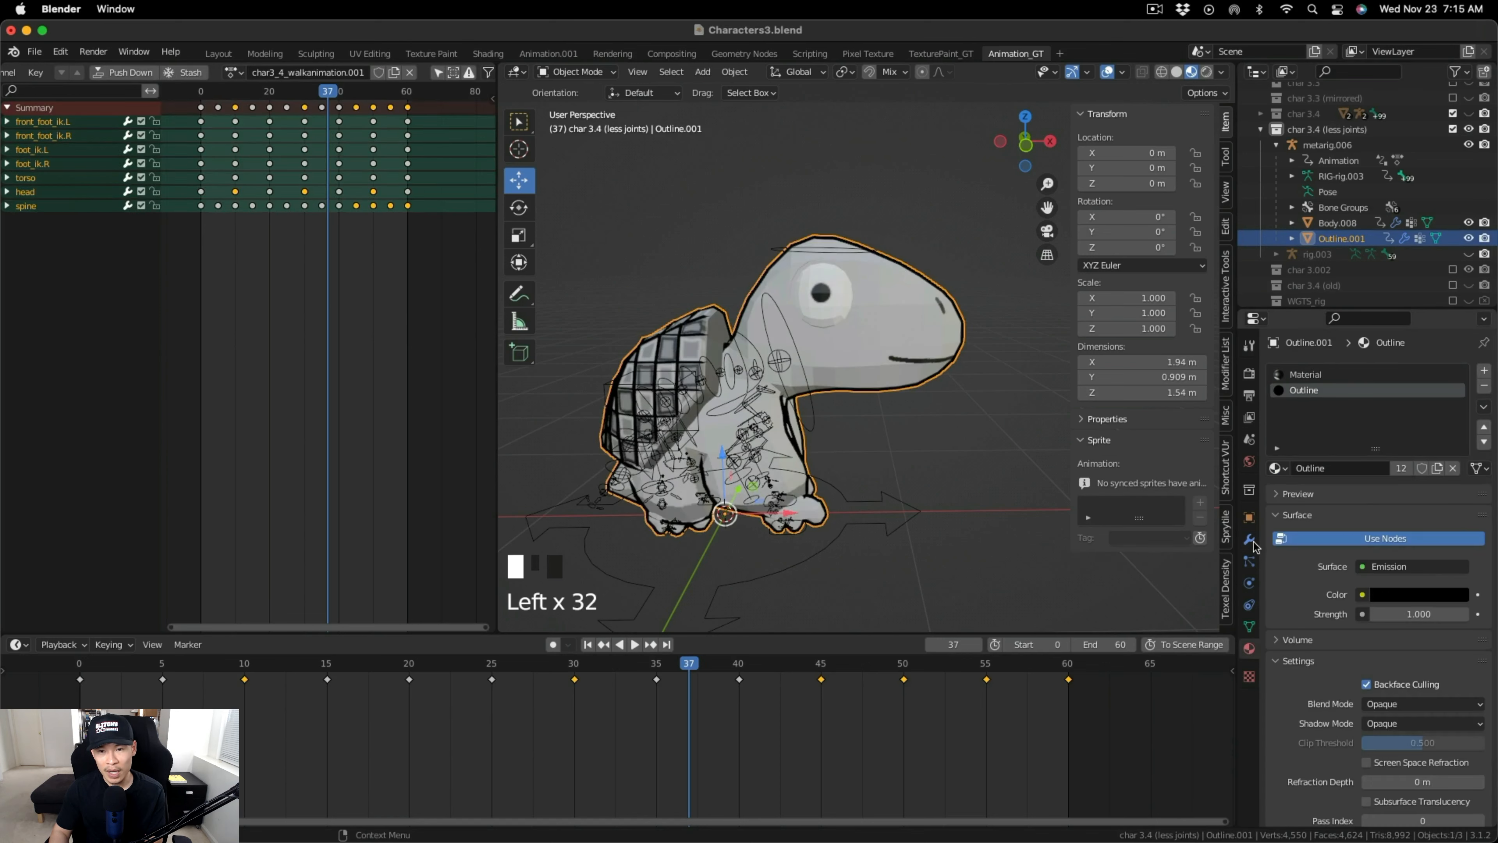
Review the Mask and Solidify modifiers on the new outline mesh.
click(1249, 540)
click(1337, 431)
click(1321, 414)
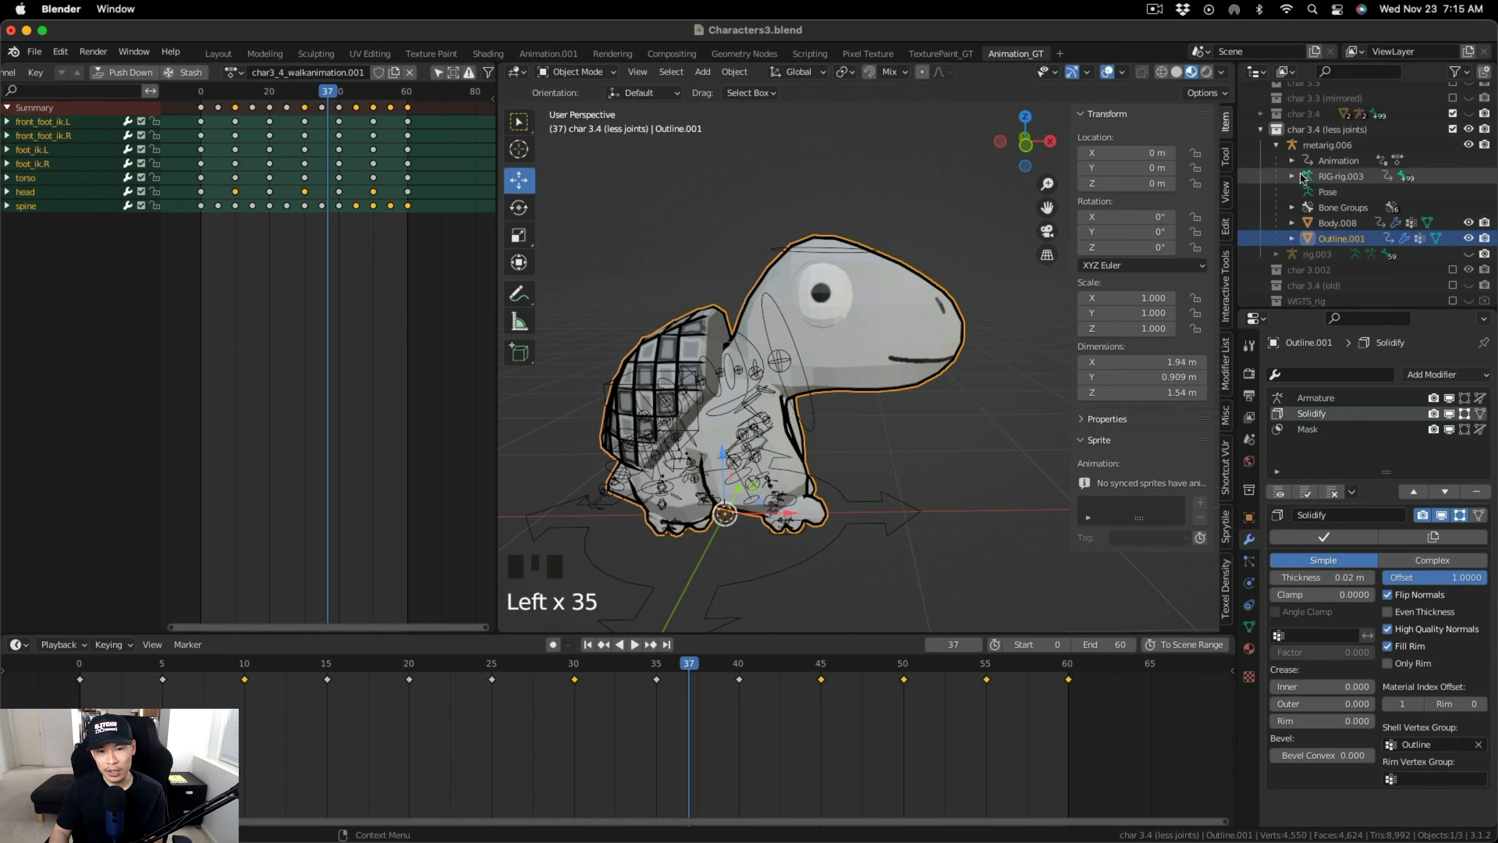
Select the turtle's rig, body and outline and export them as FBX over char3_4_animated_fixedjoints2_forbb.fbx.
click(1277, 145)
middle_drag(950, 456, 914, 458)
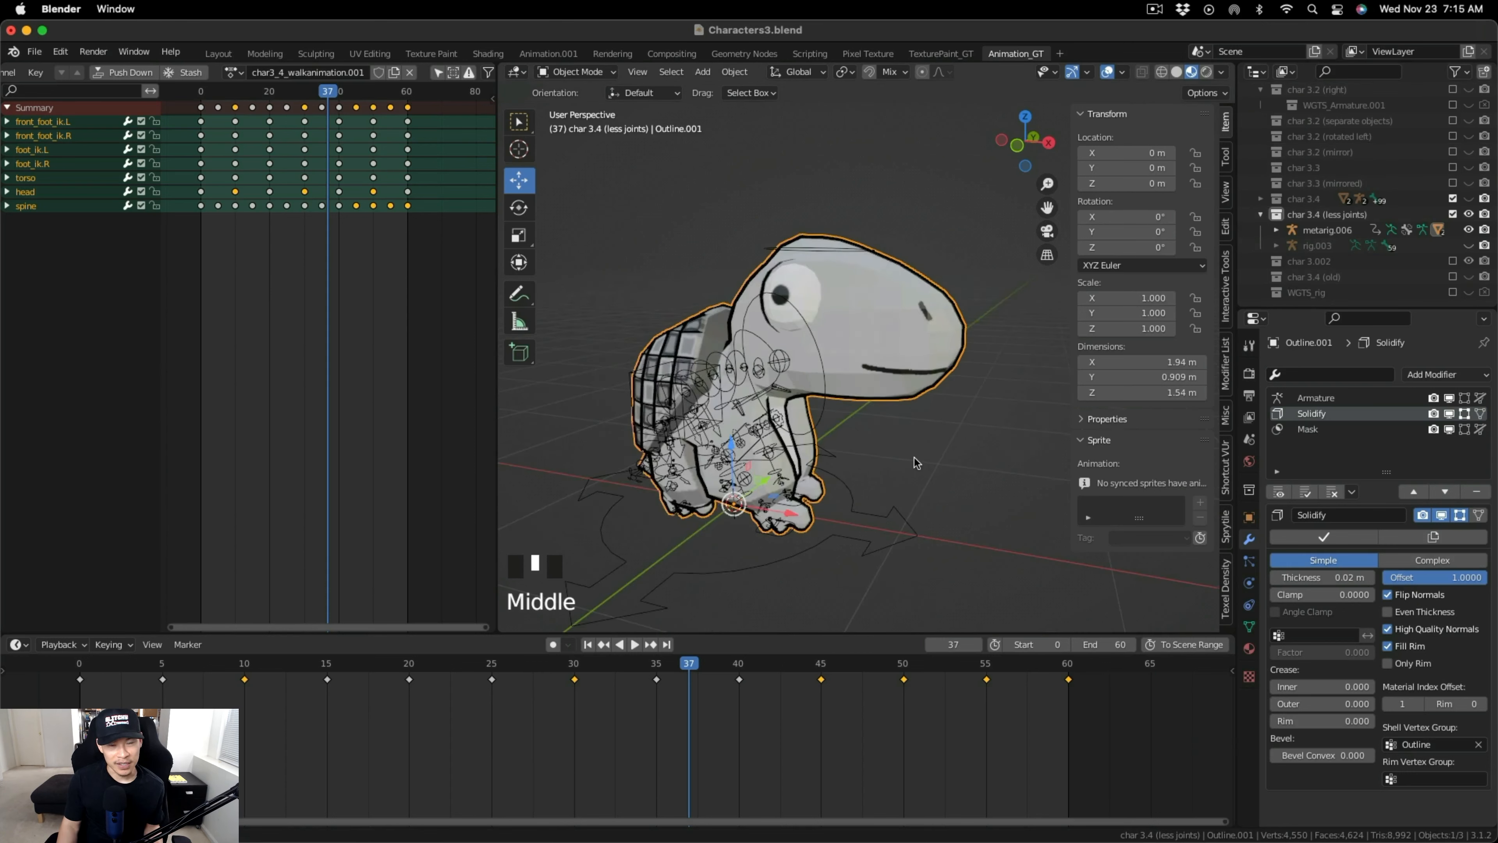
key(a)
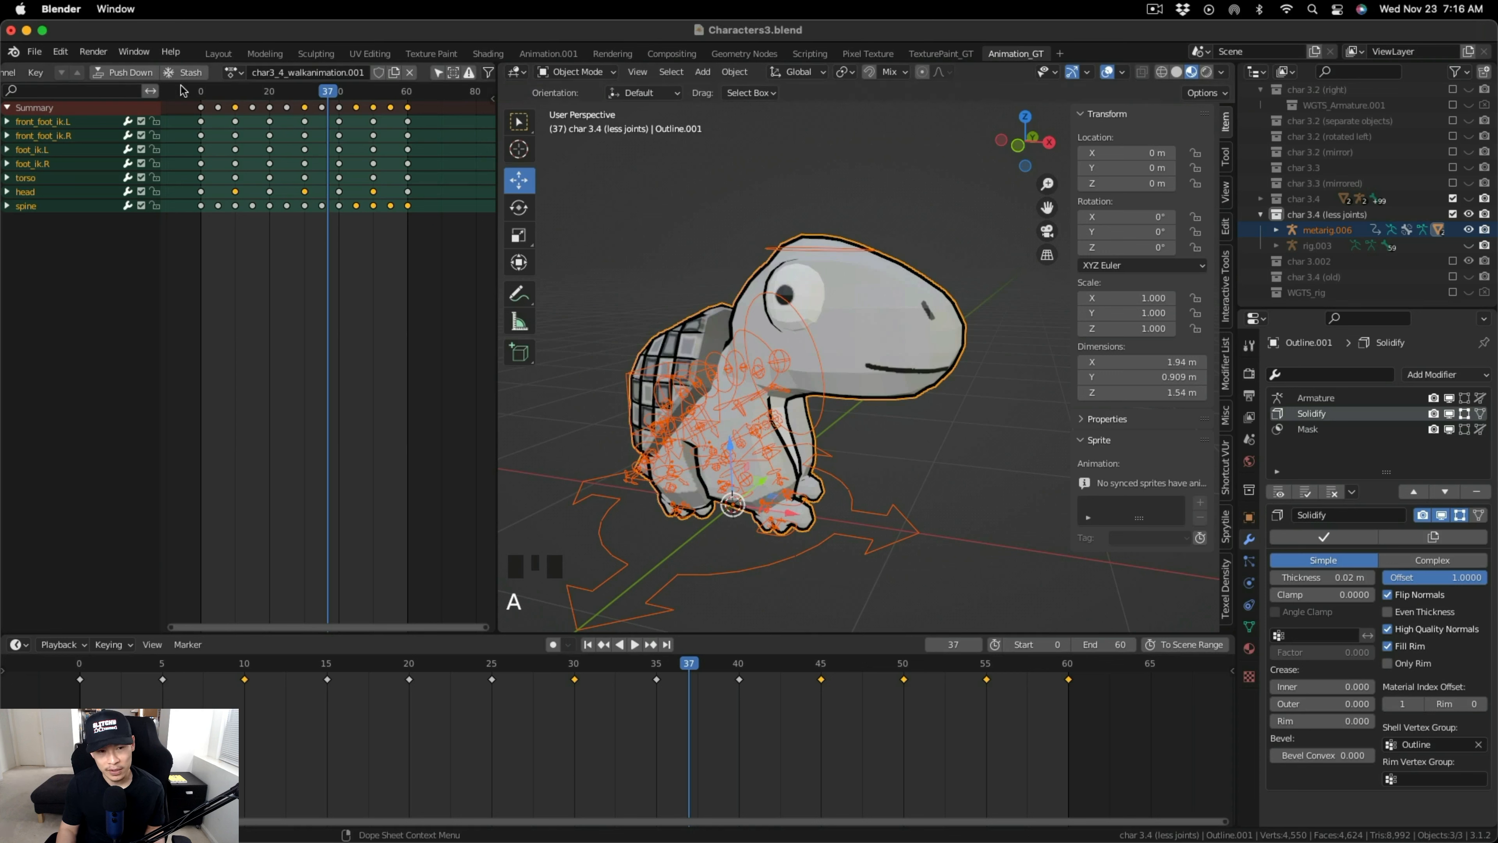
click(34, 51)
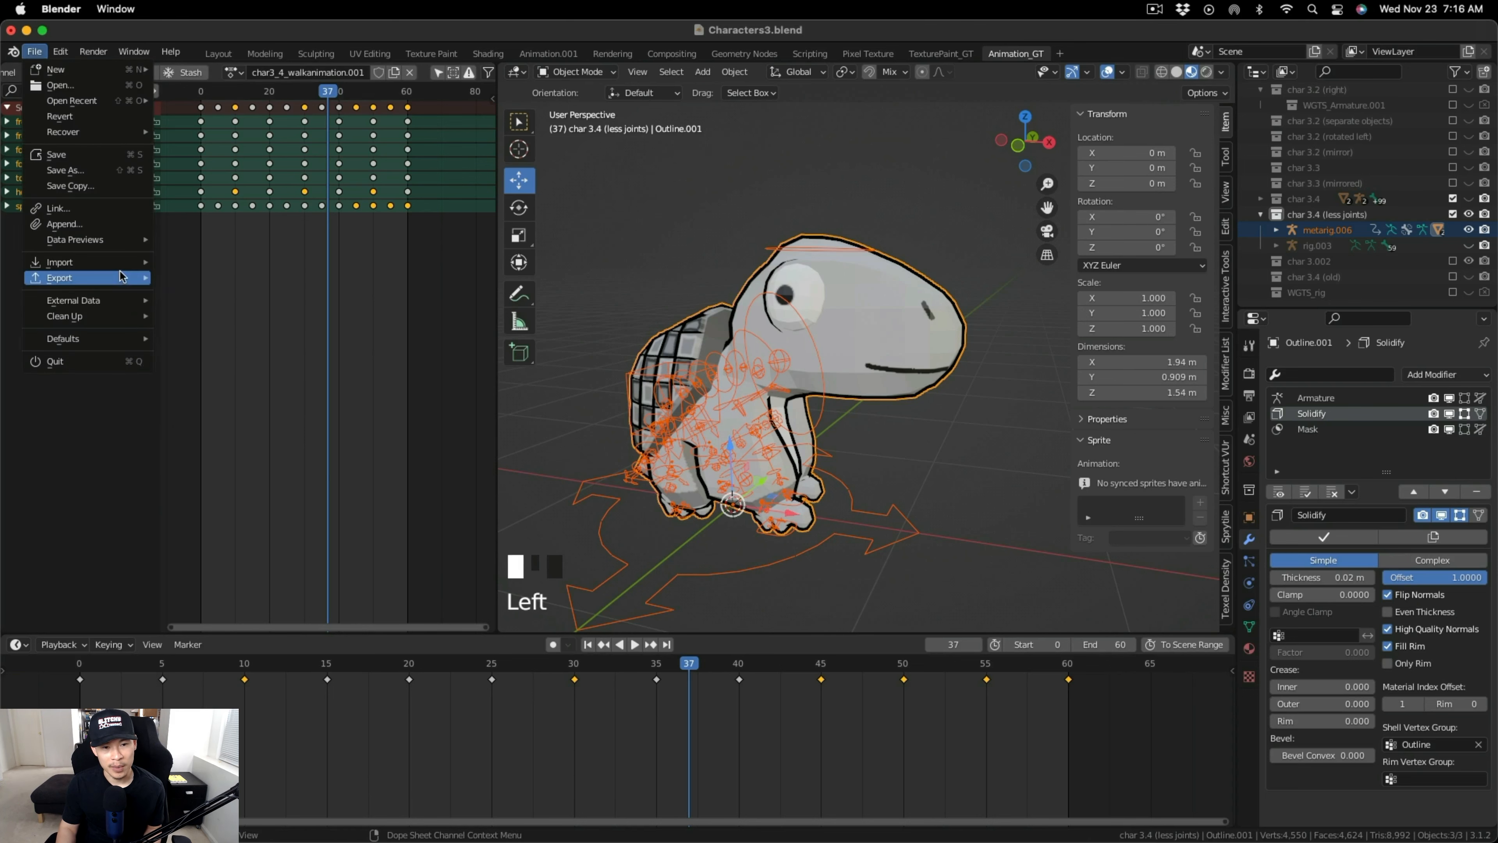
mouse_move(120, 276)
click(189, 418)
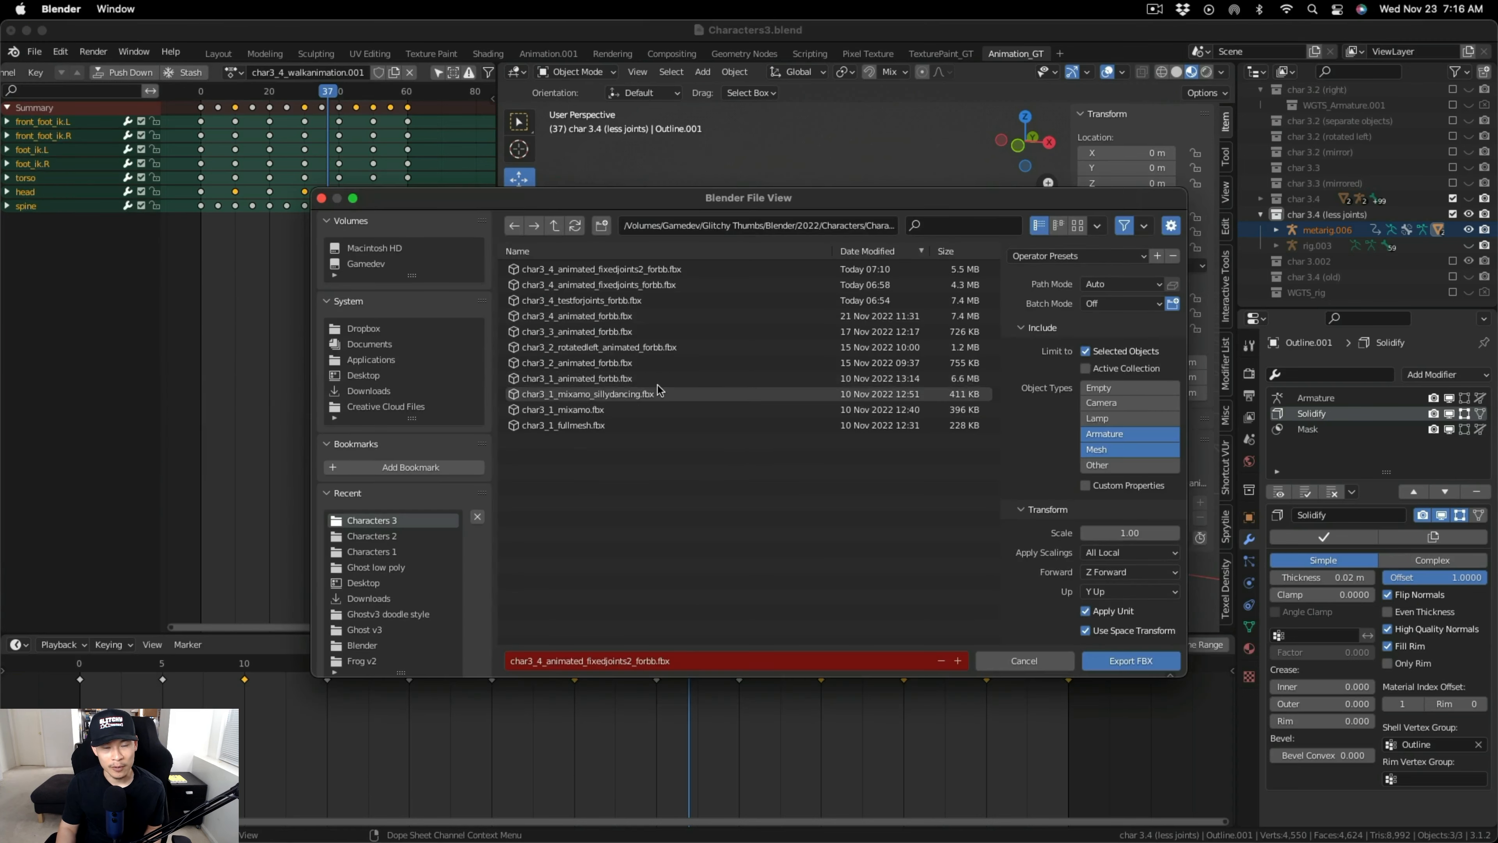
click(1140, 663)
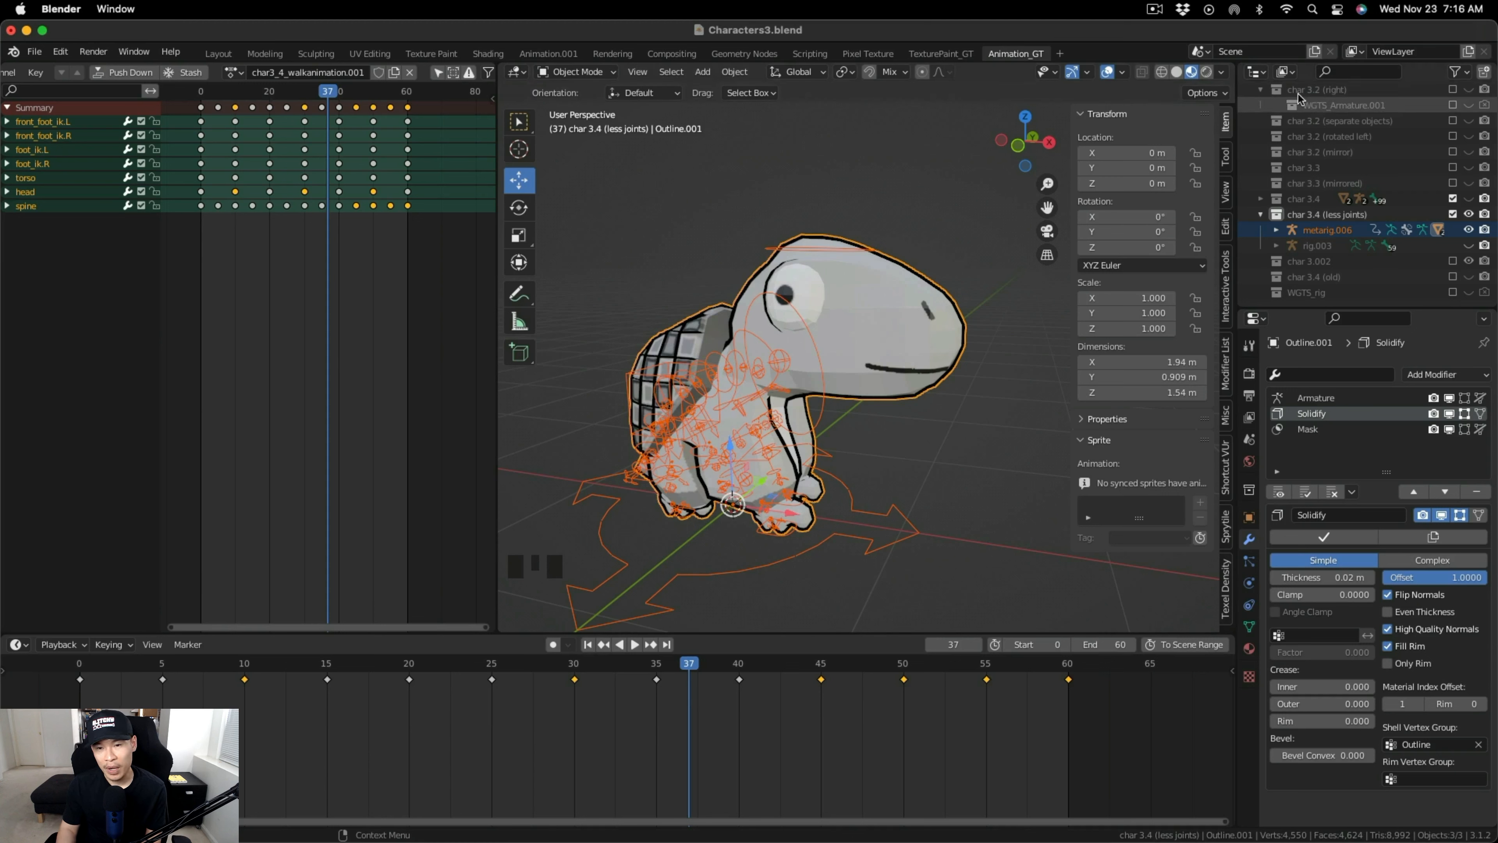
Delete the duplicate action char3_4_walkanimation.001 from the Blender file data.
click(1287, 73)
click(1290, 76)
click(1290, 76)
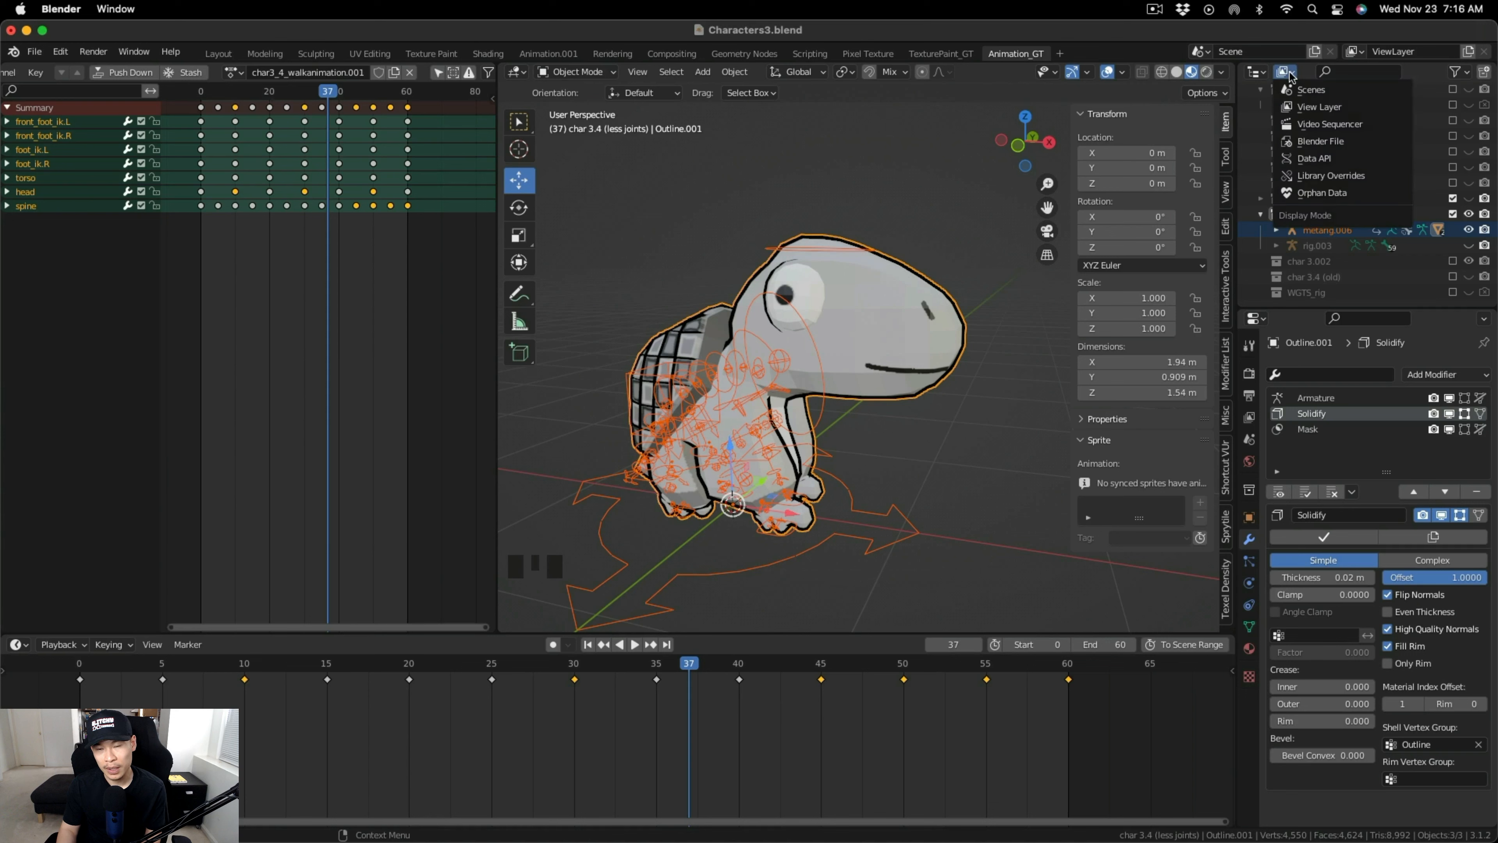
click(1341, 144)
click(1390, 217)
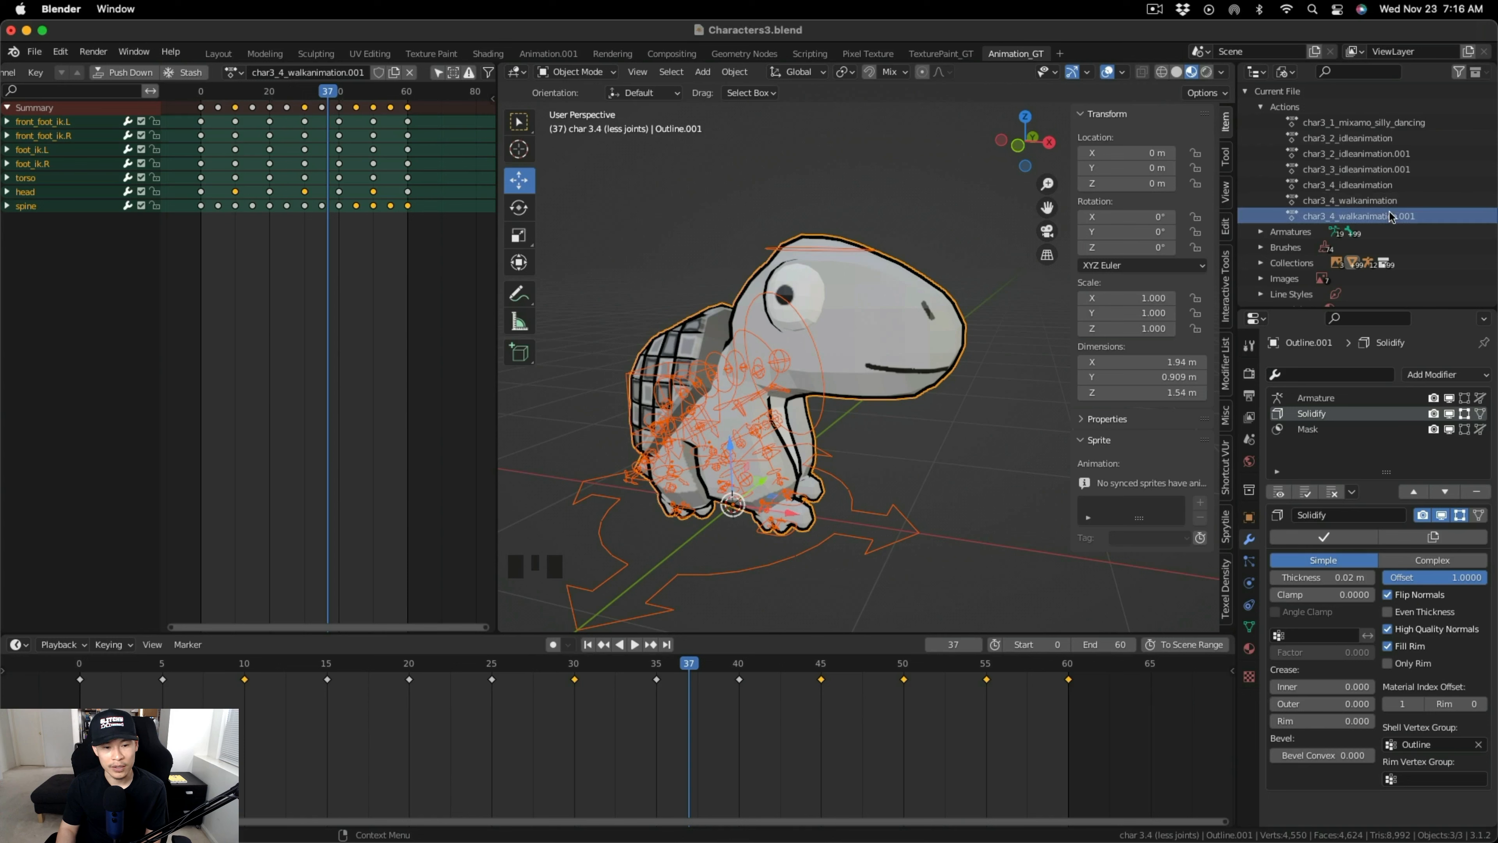
right_click(1391, 219)
click(1391, 217)
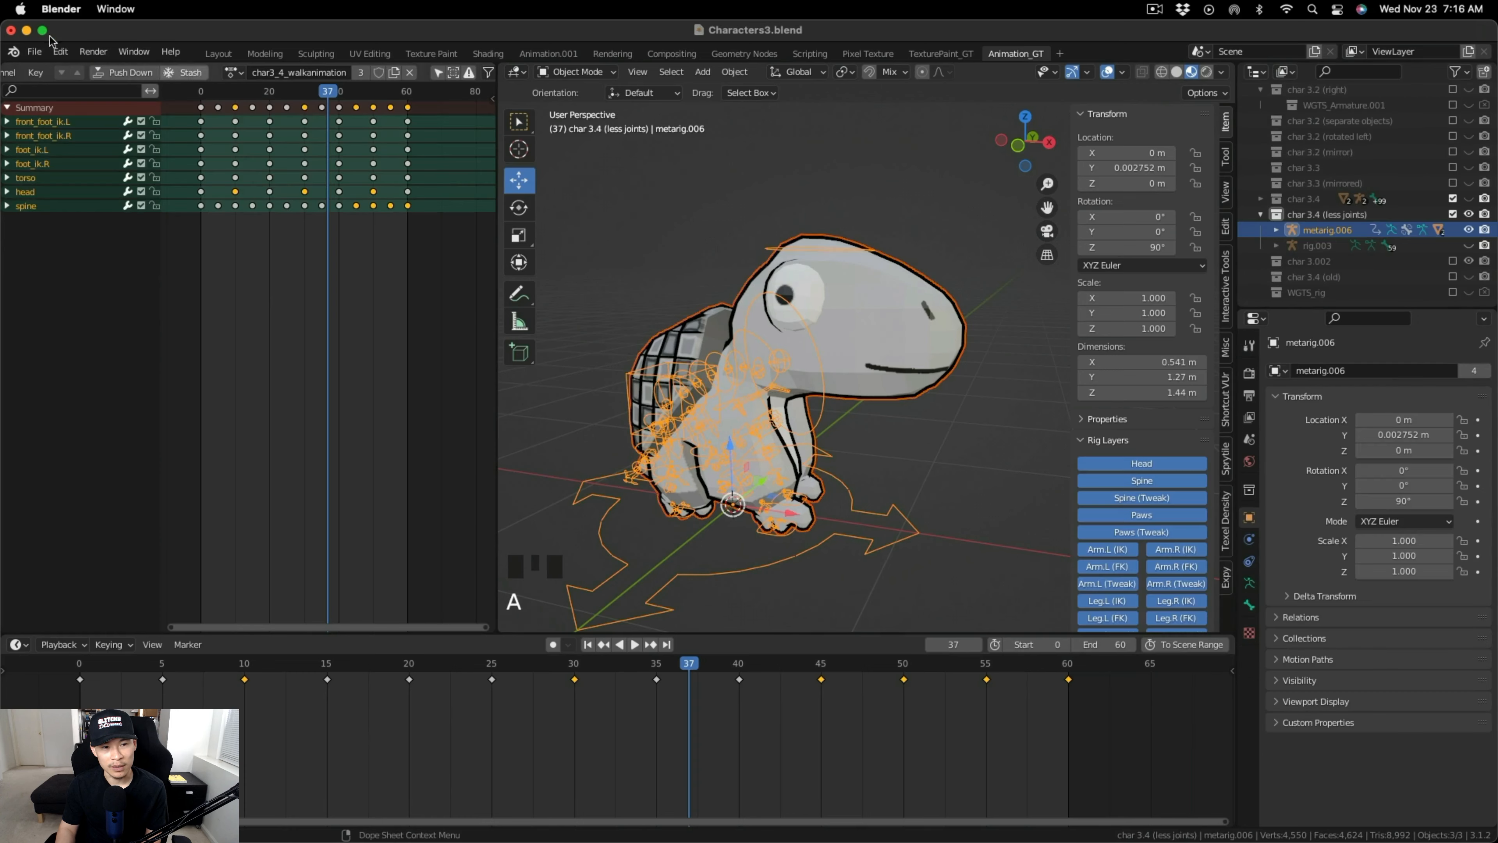
Export the selected turtle and its rig as FBX again, using the char3_4_walkanimation action.
click(42, 51)
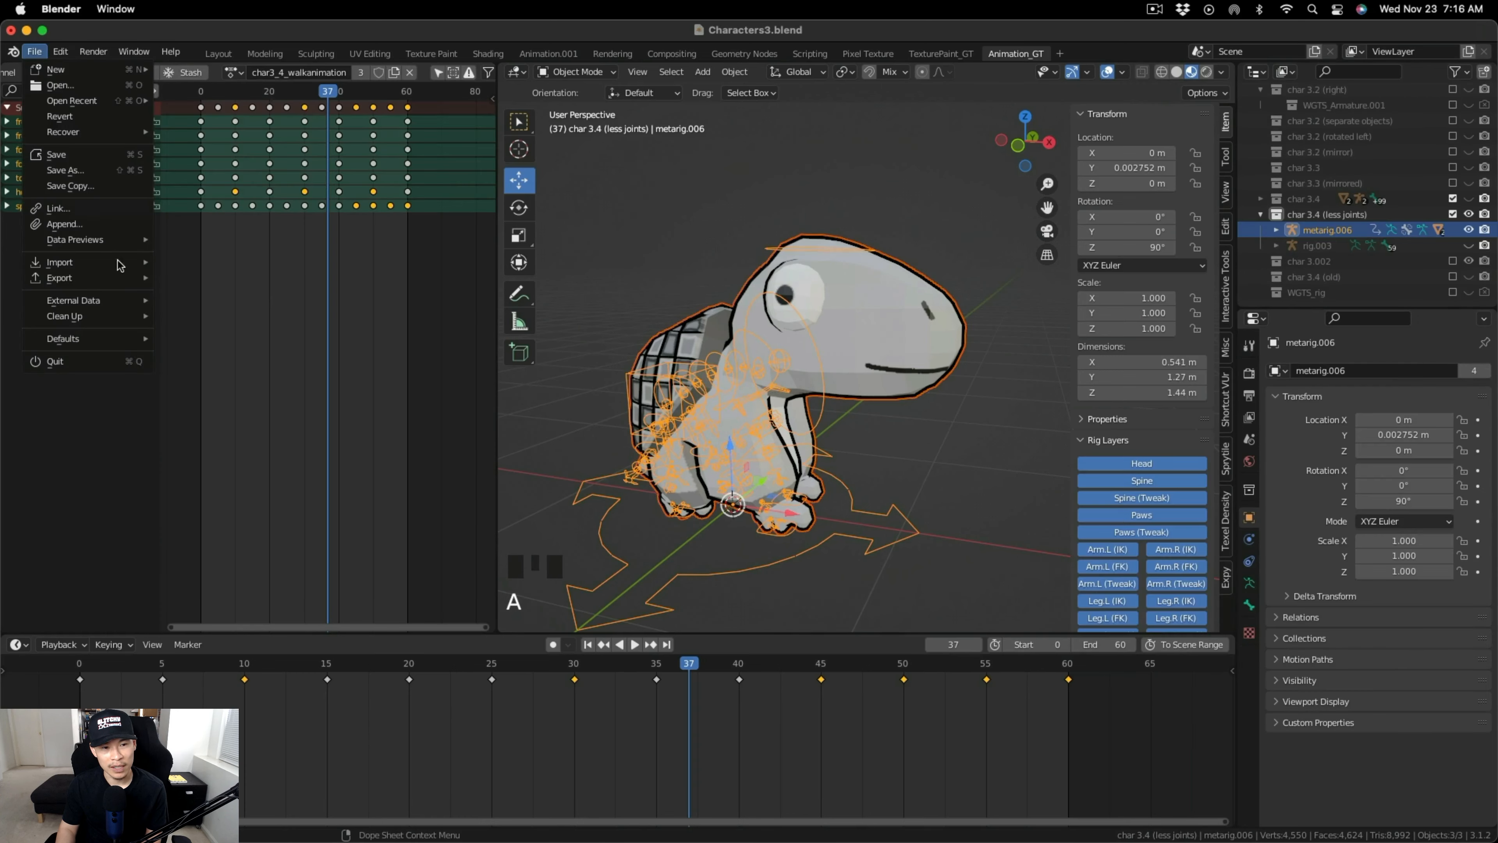
mouse_move(115, 281)
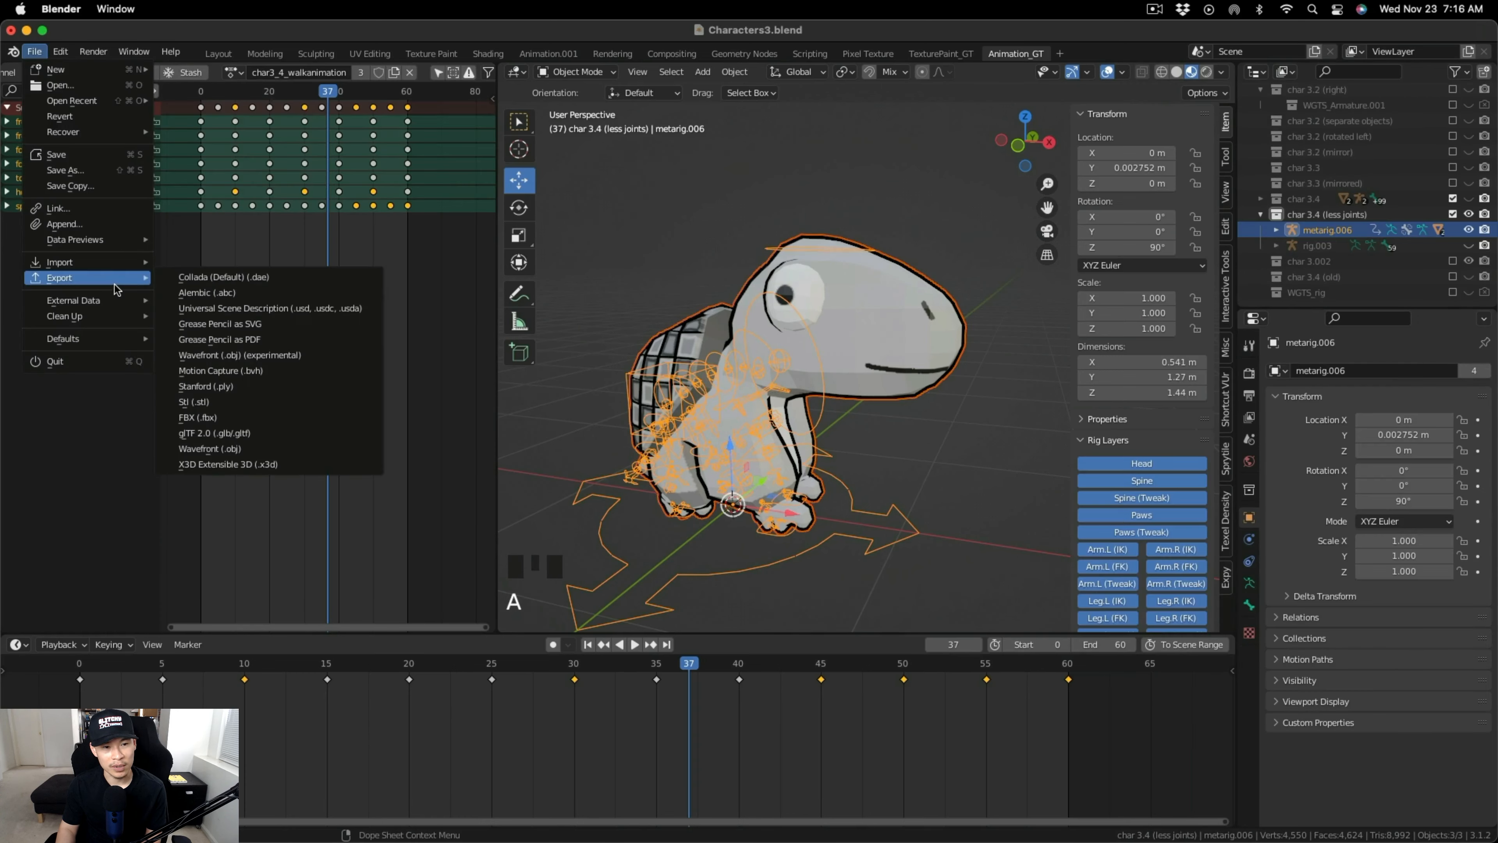
click(251, 421)
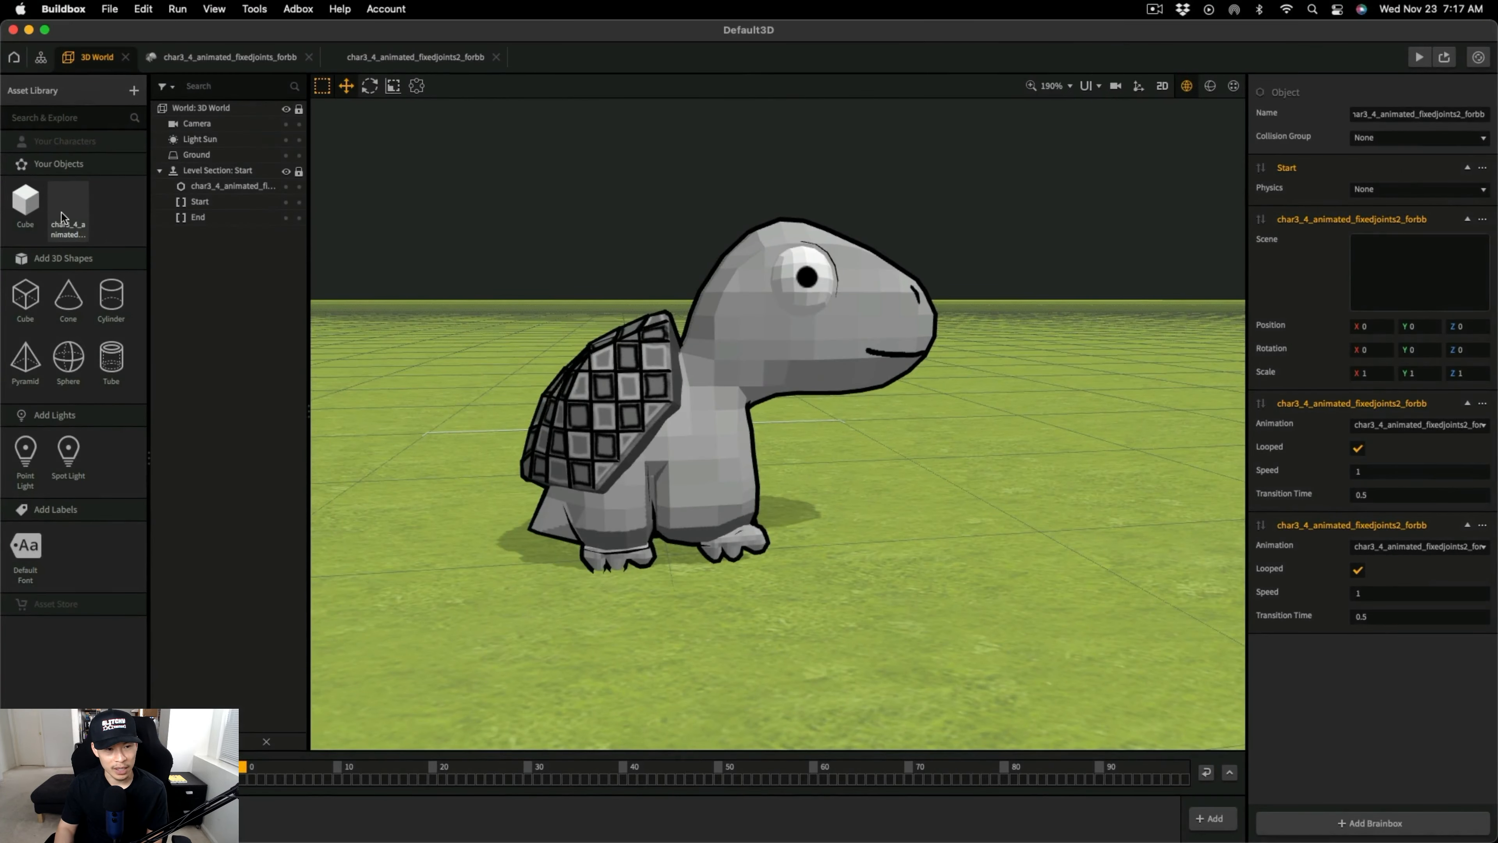
Switch to Buildbox and create a new 3D project.
click(63, 216)
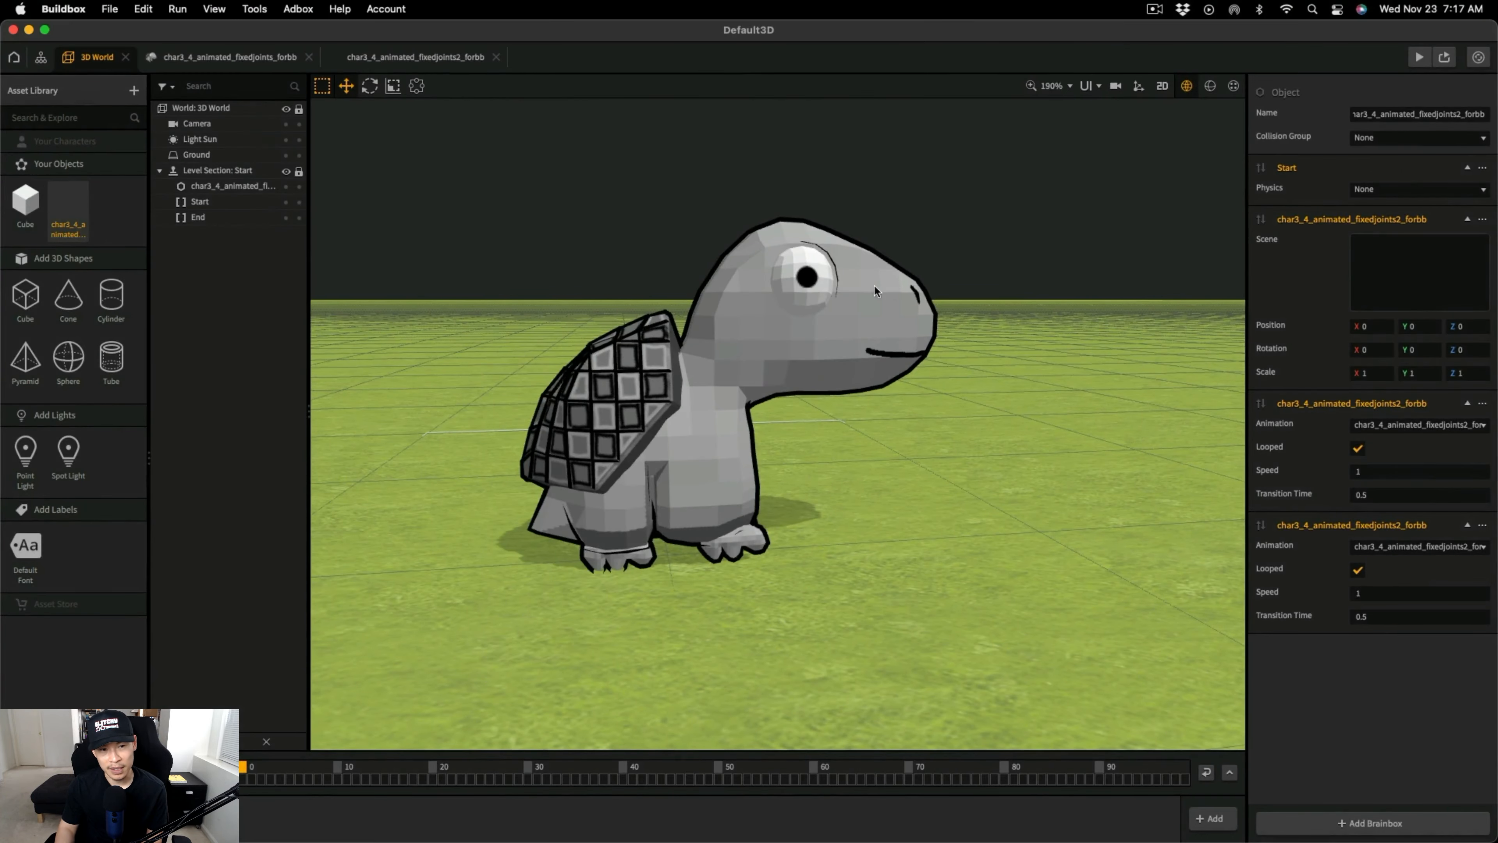
click(125, 10)
click(135, 30)
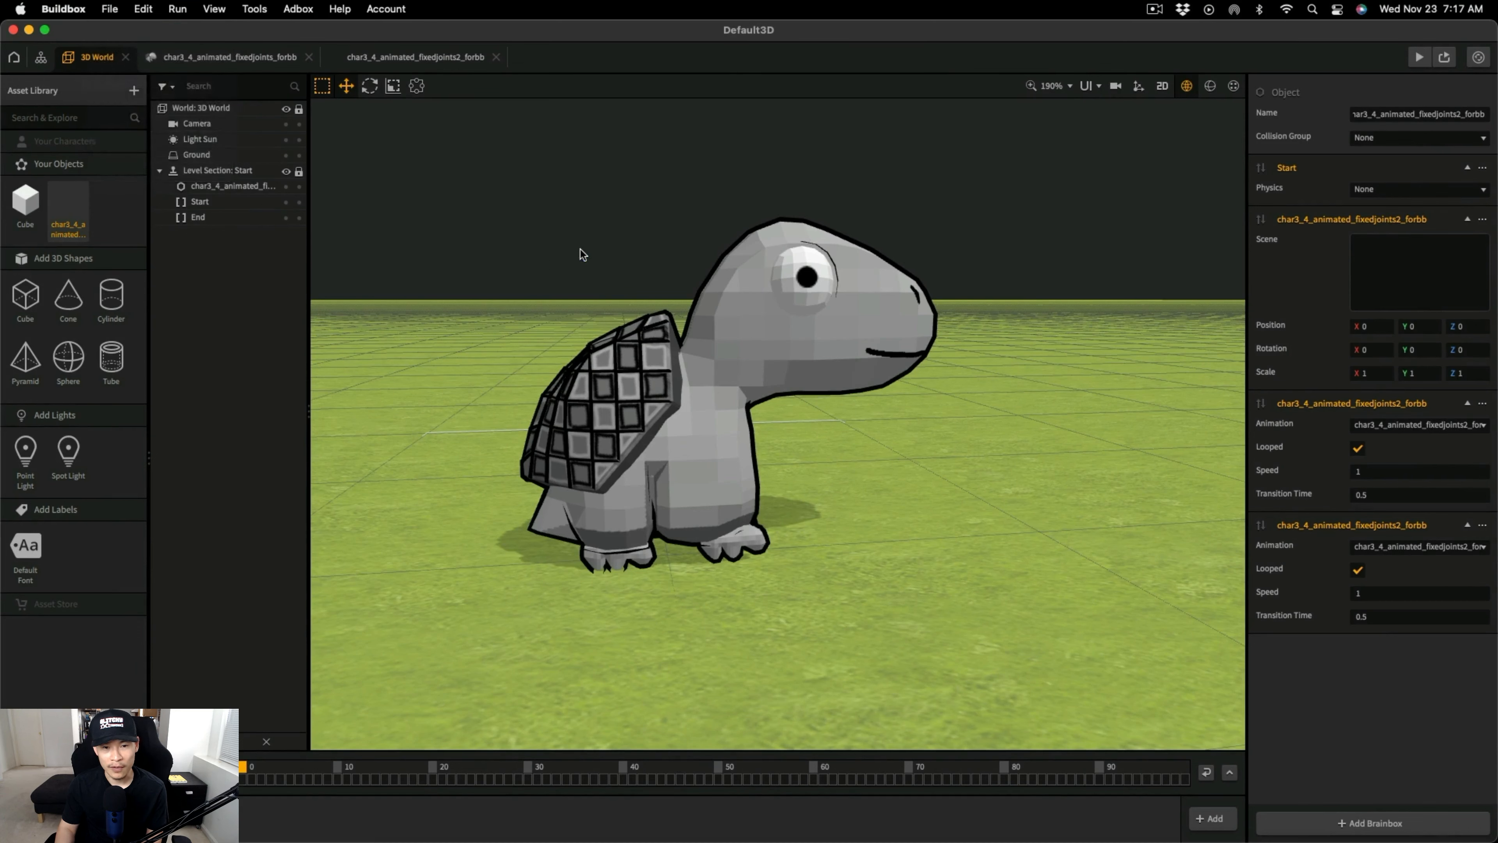
click(827, 276)
click(830, 447)
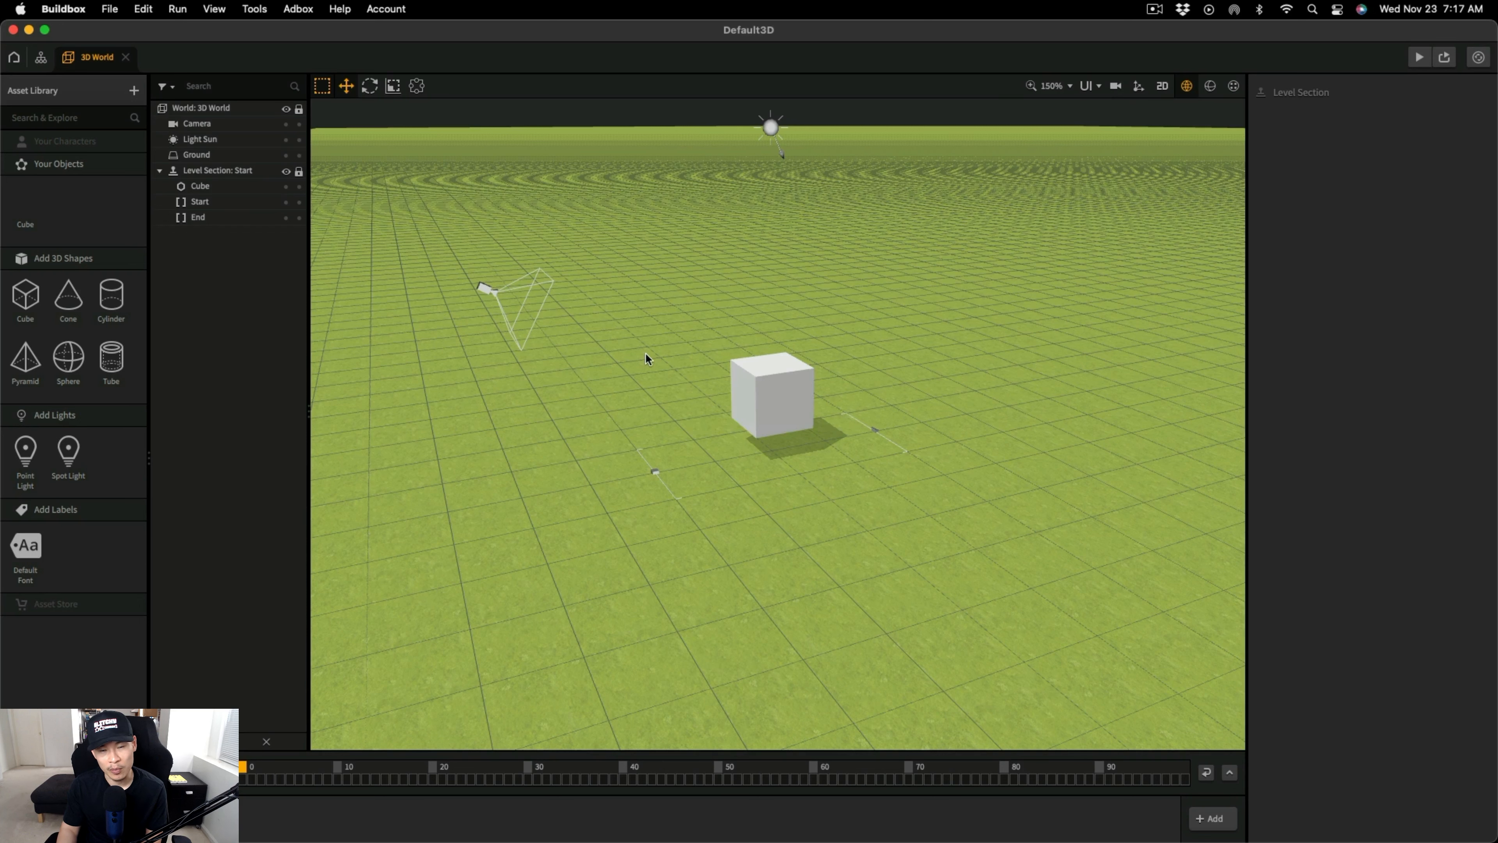
Try to import char3_4_animated_fixedjoints2_forbb.fbx into the new Buildbox project and preview the file in Finder.
drag(619, 518, 915, 369)
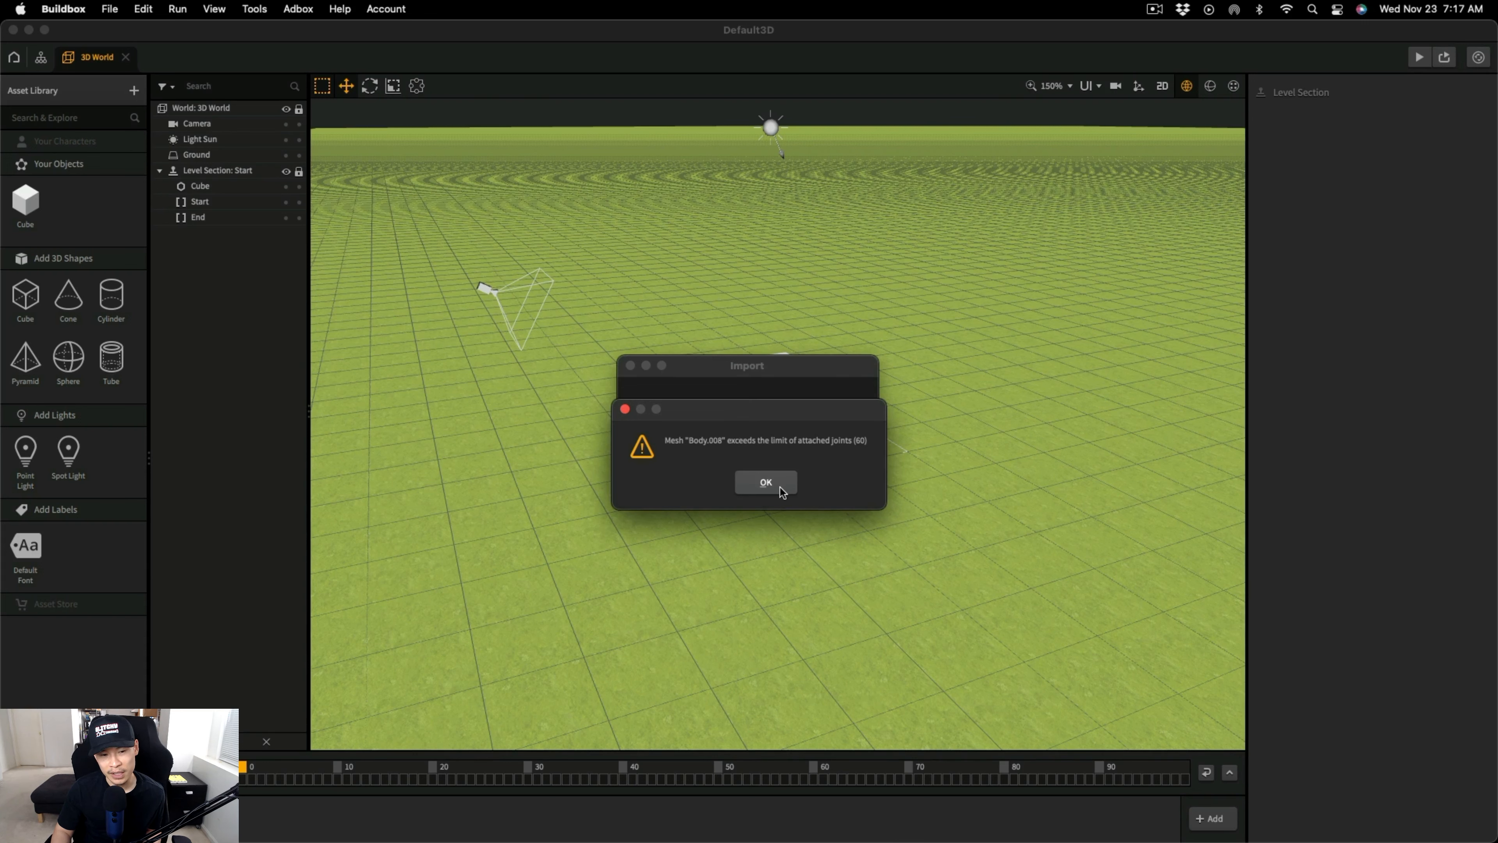
click(766, 482)
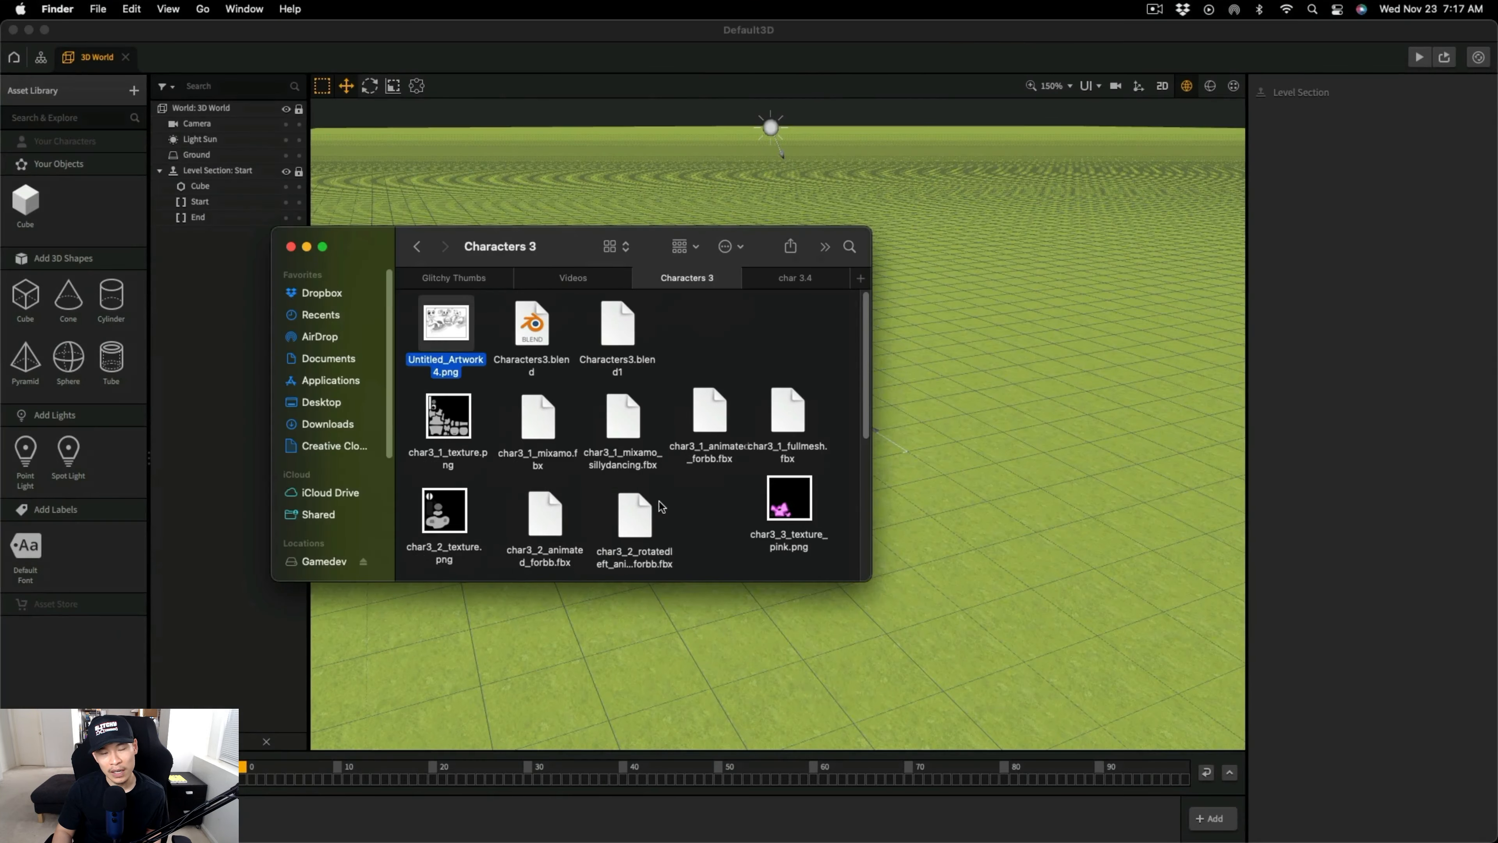
scroll(661, 507, down, 10)
click(605, 527)
key(space)
key(space)
key(ctrl+Up)
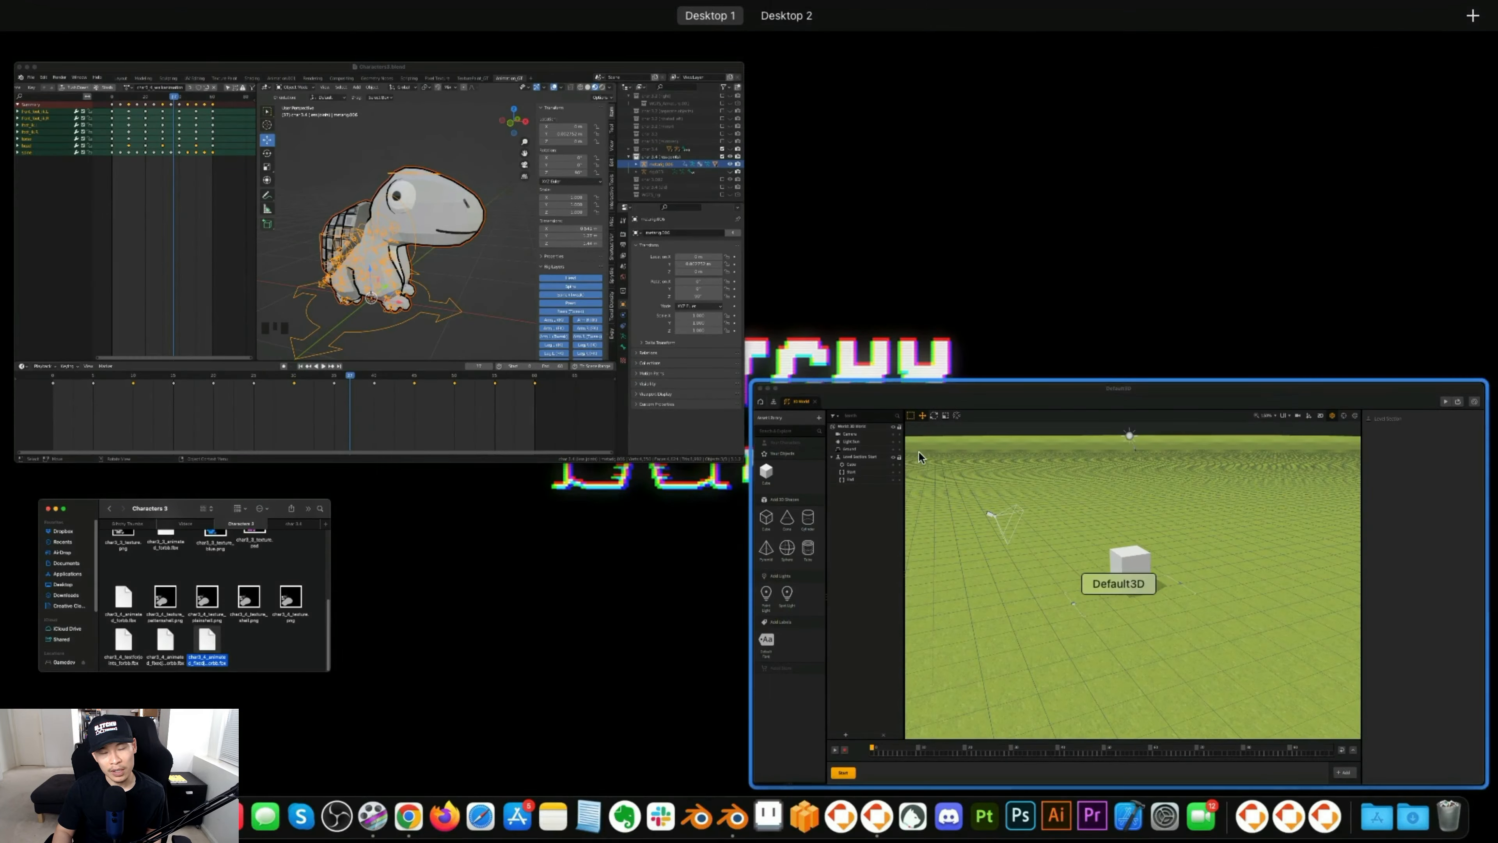
Recheck the turtle and its rig in Blender, and retry importing the fixedjoints2 FBX from Finder into Buildbox.
click(544, 376)
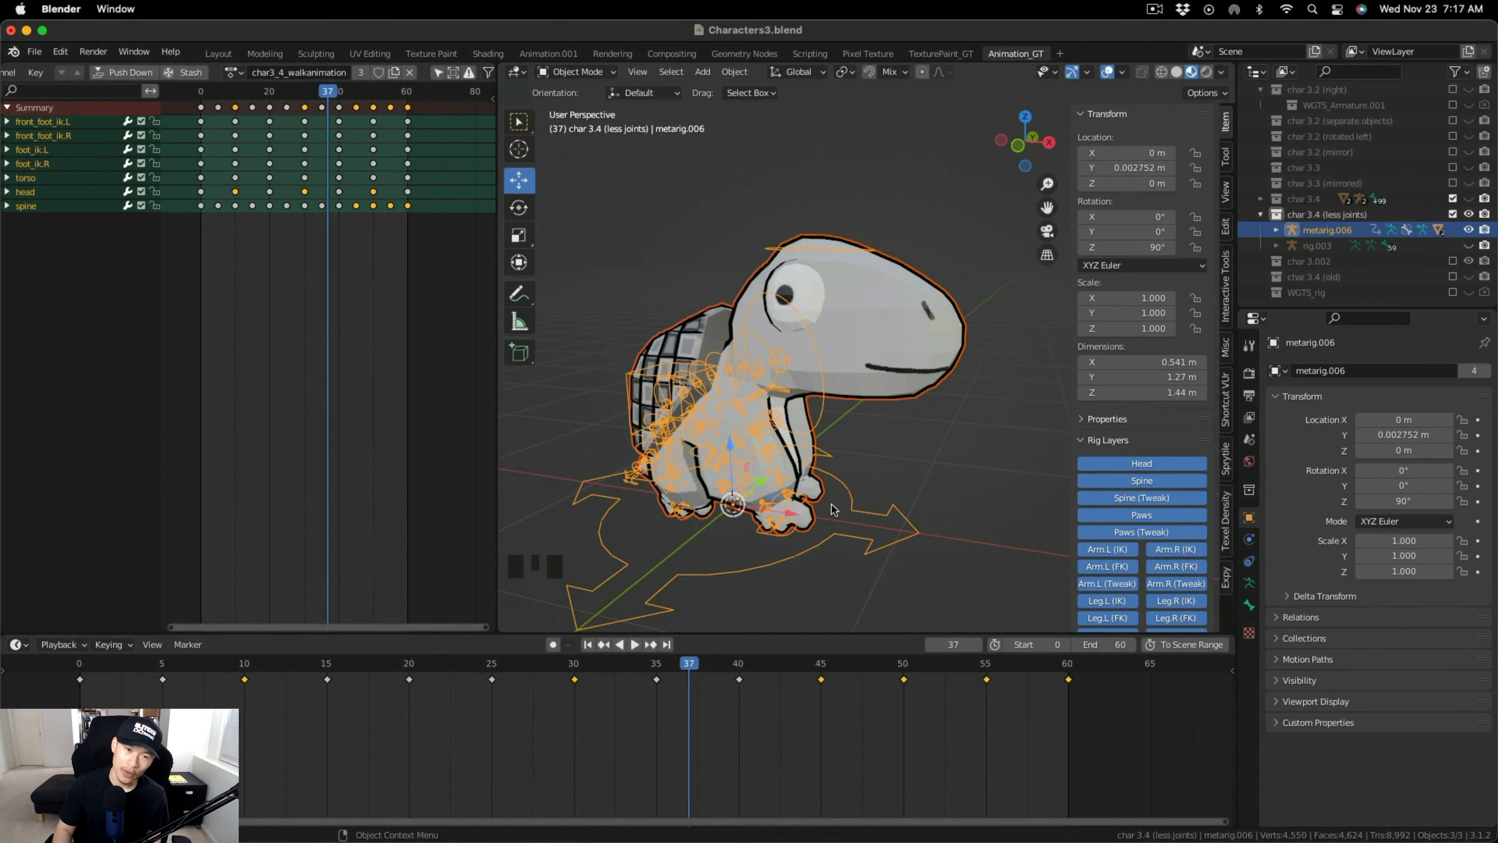
scroll(815, 520, up, 2)
middle_drag(815, 520, 858, 506)
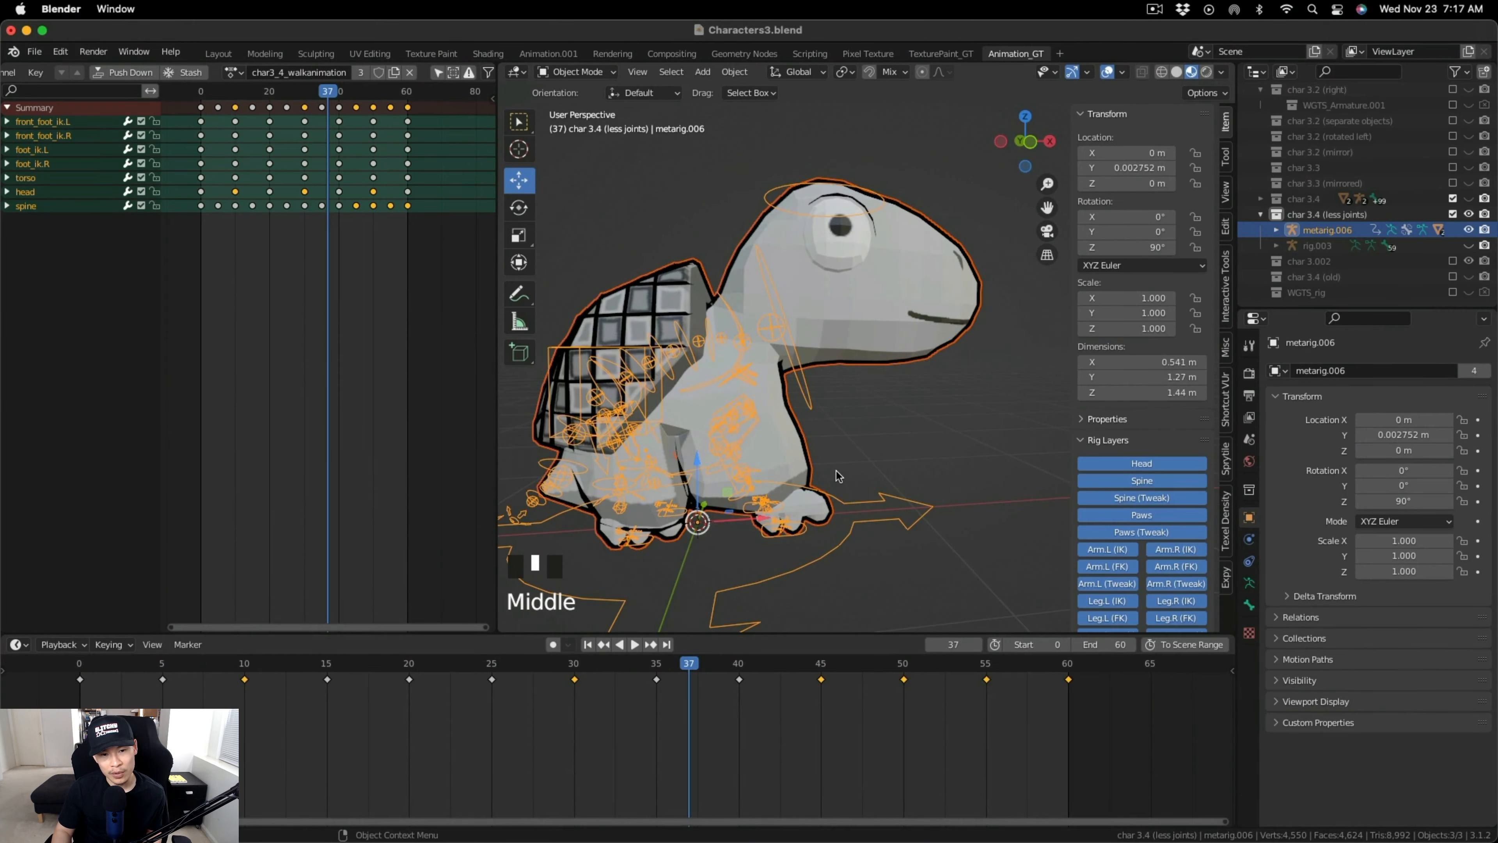
key(ctrl+Up)
click(437, 389)
key(ctrl+Up)
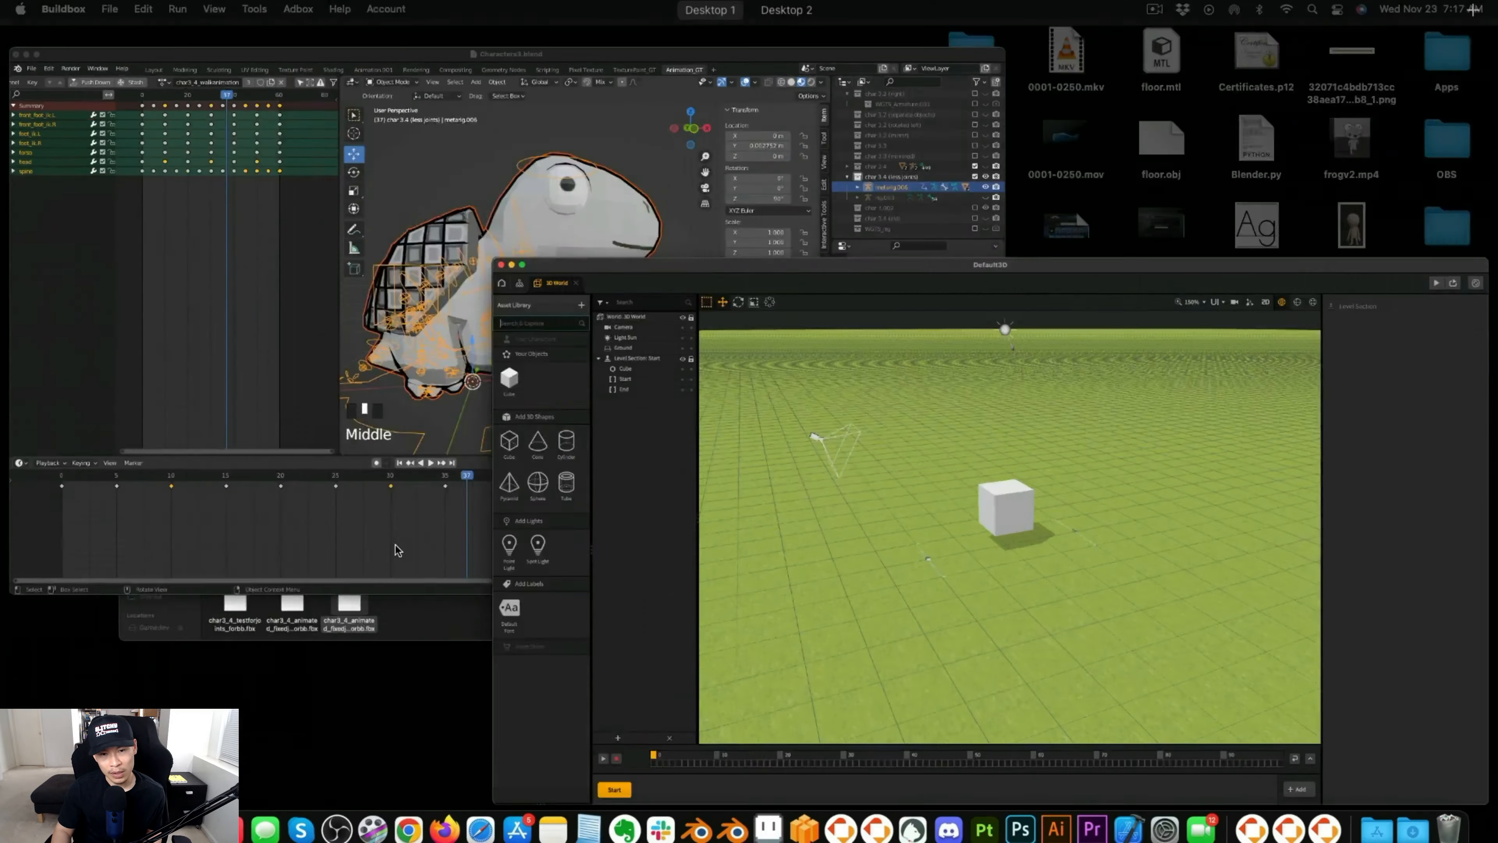
click(313, 598)
drag(617, 513, 879, 296)
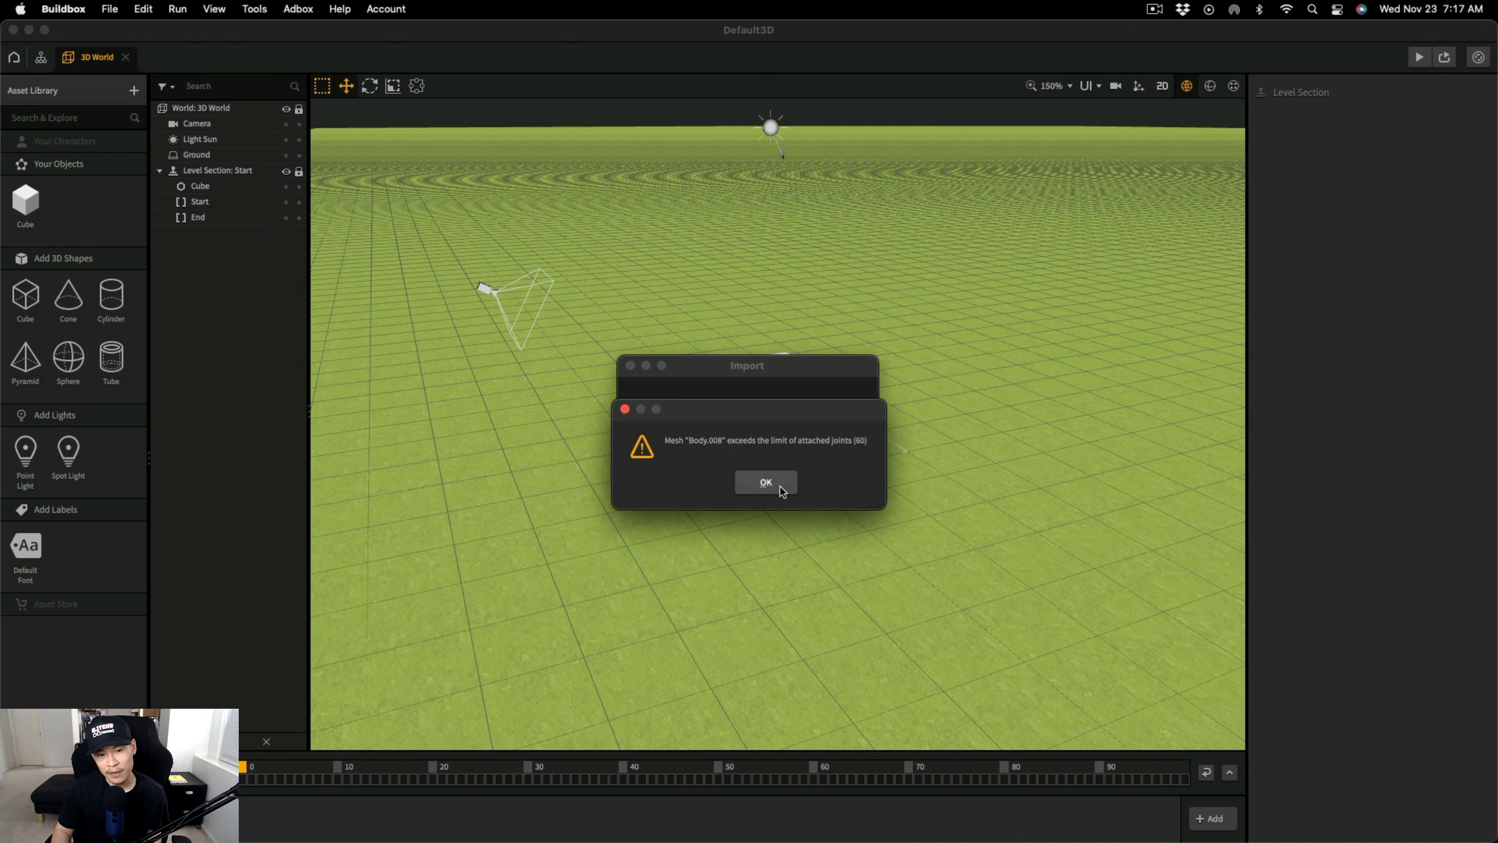
click(765, 482)
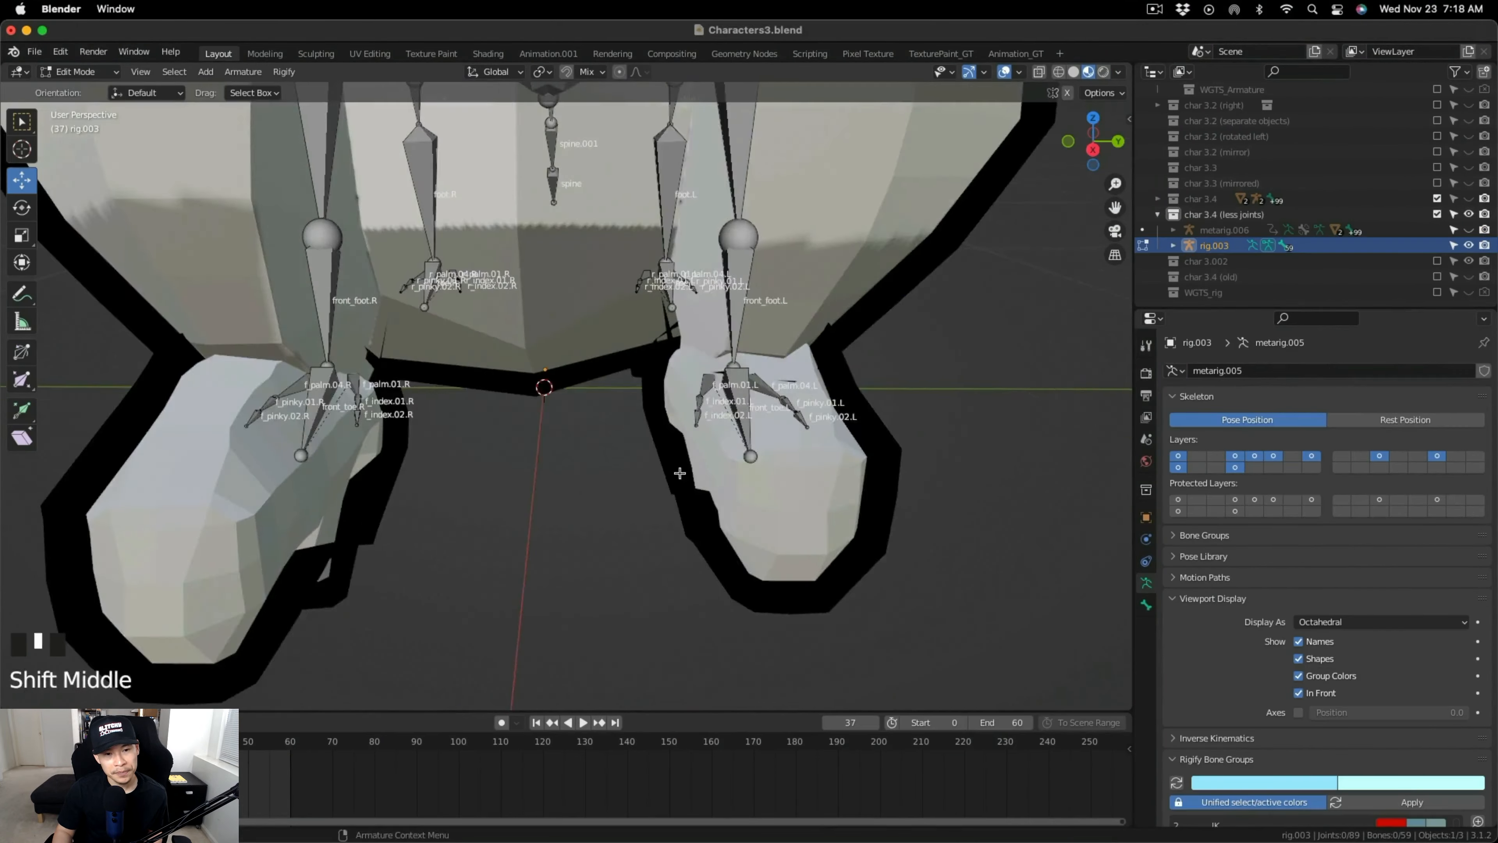
Delete the breast.R and breast.L bones from the rig.003 armature in Blender and leave Edit Mode.
scroll(679, 473, down, 5)
click(546, 384)
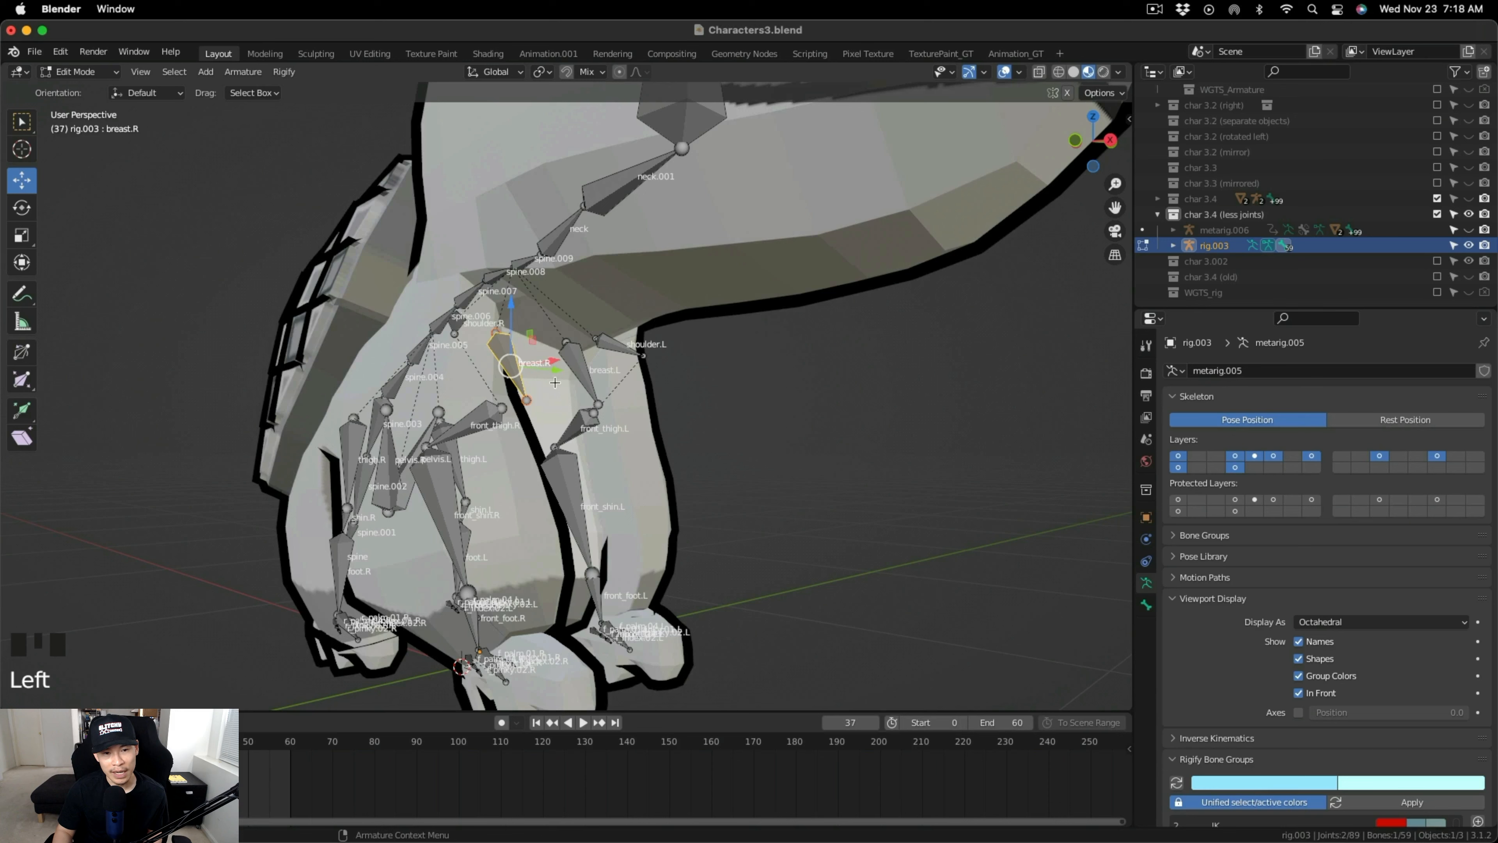
key(x)
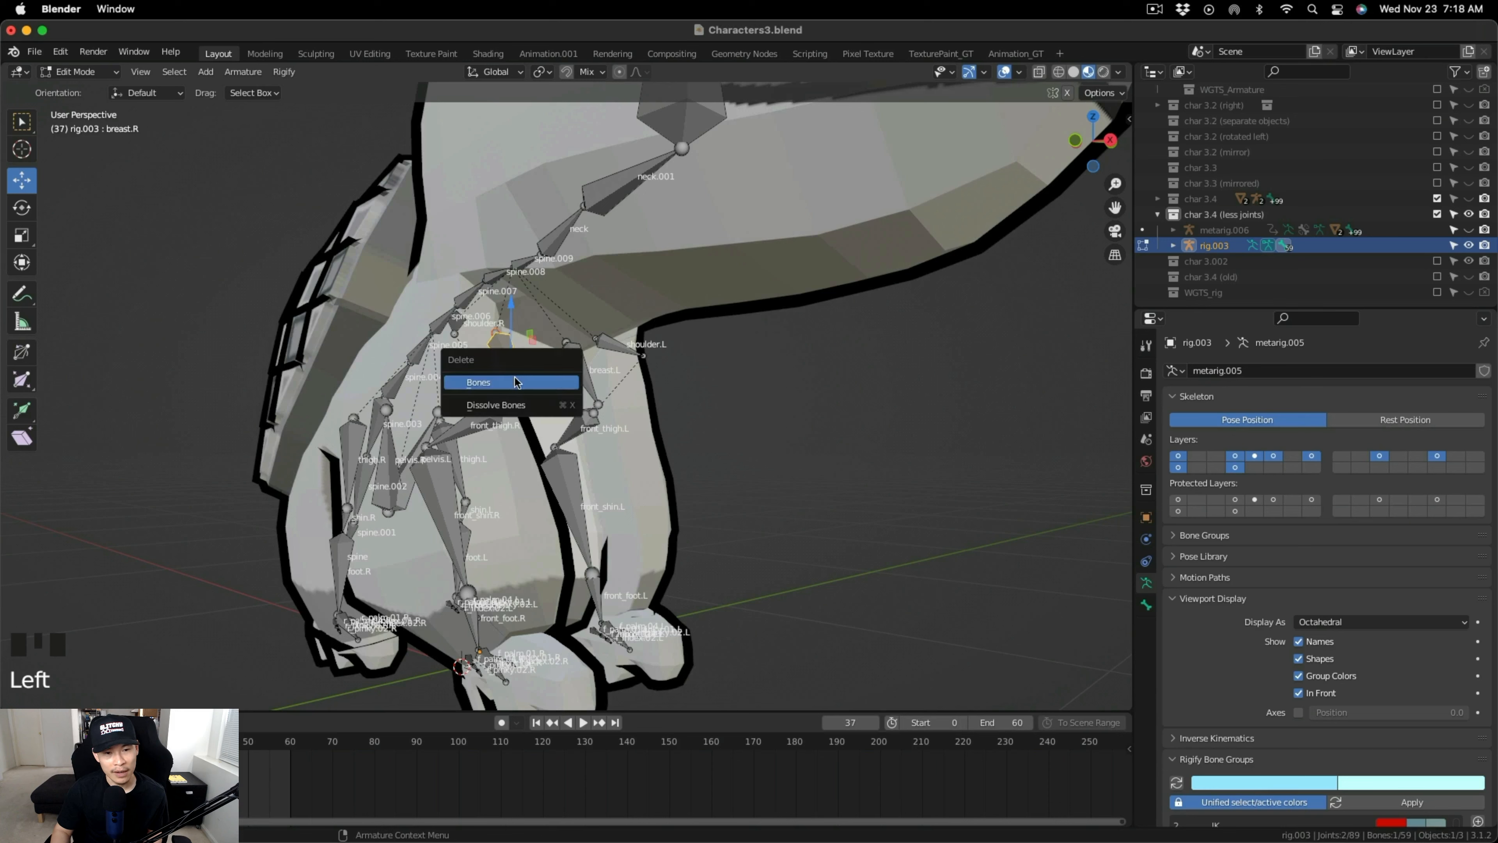
click(515, 380)
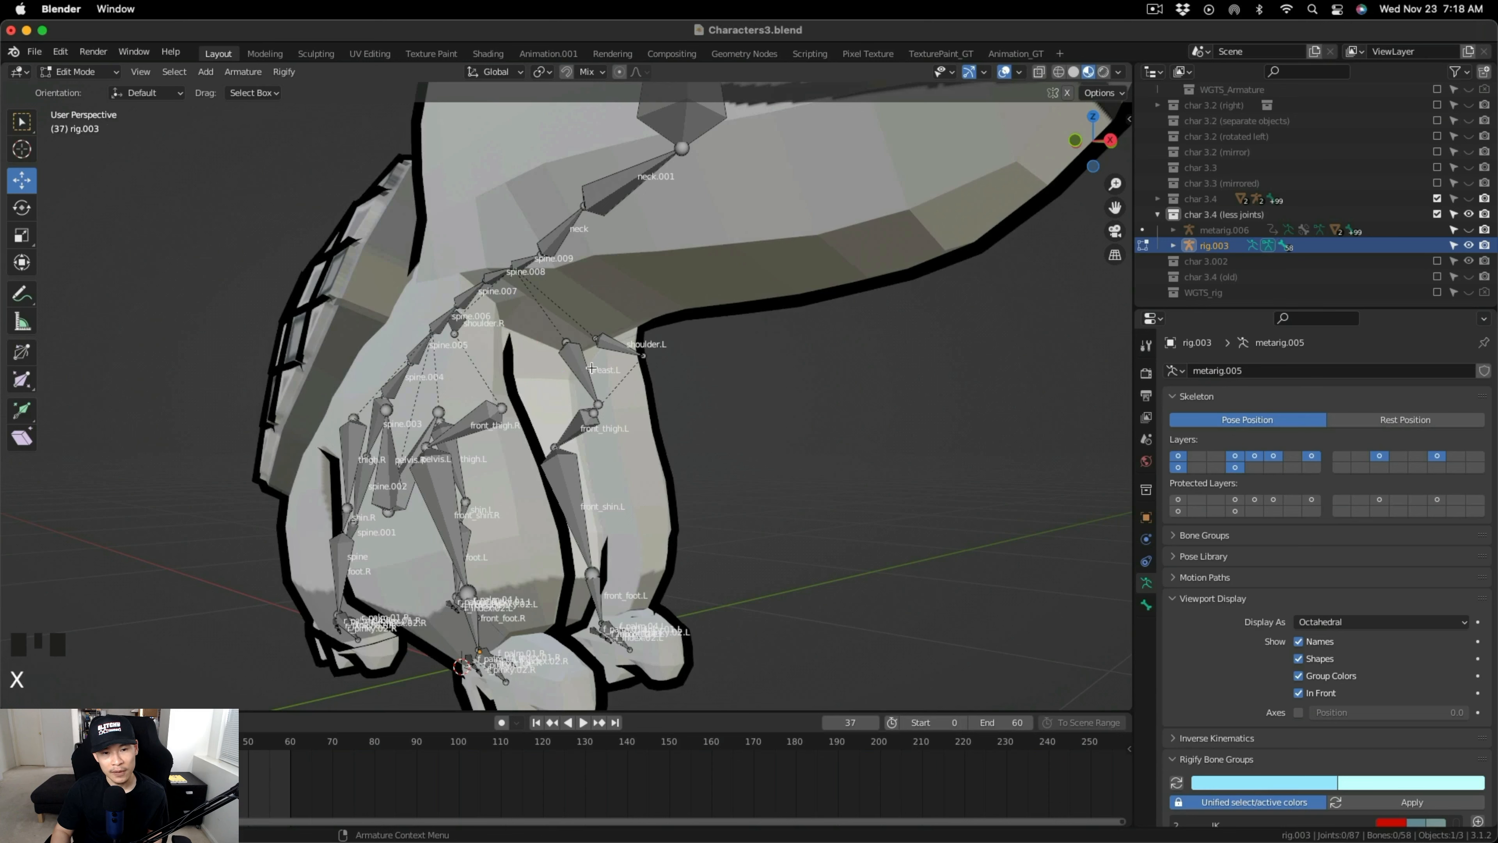
click(582, 367)
key(x)
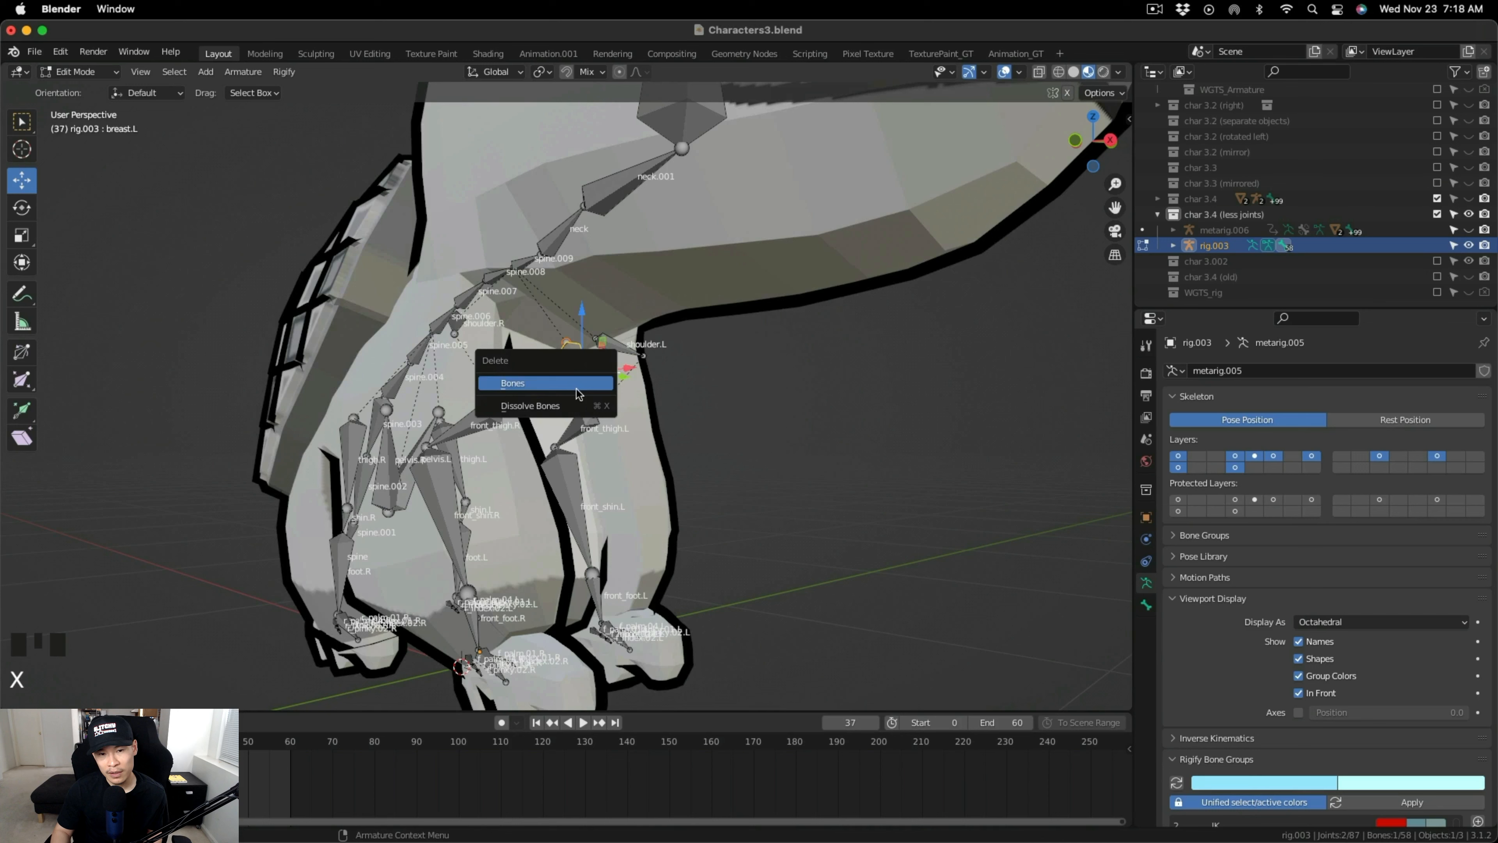
click(582, 388)
scroll(784, 417, down, 2)
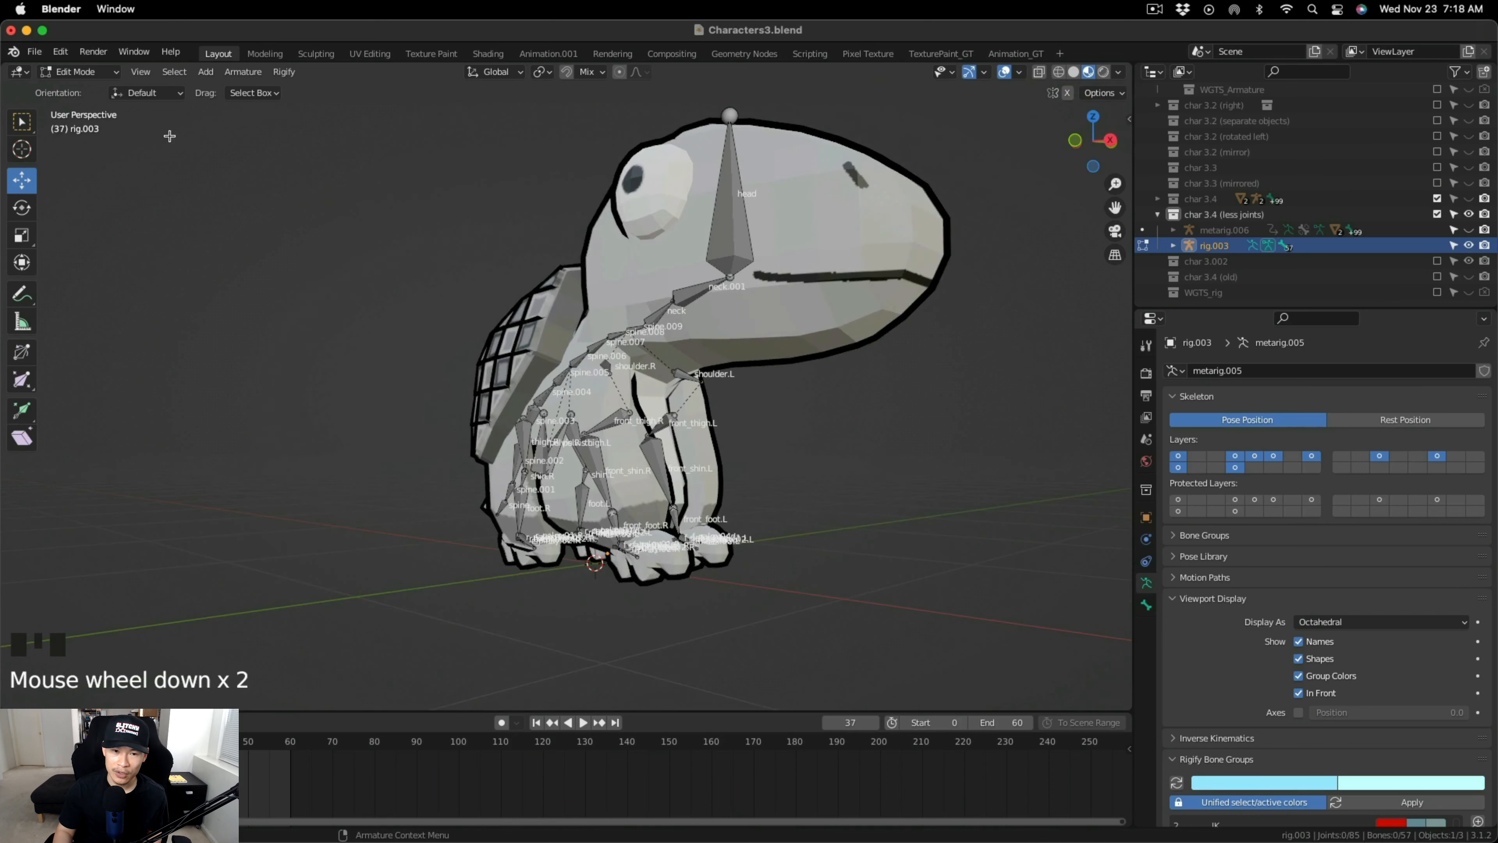
click(80, 72)
click(74, 90)
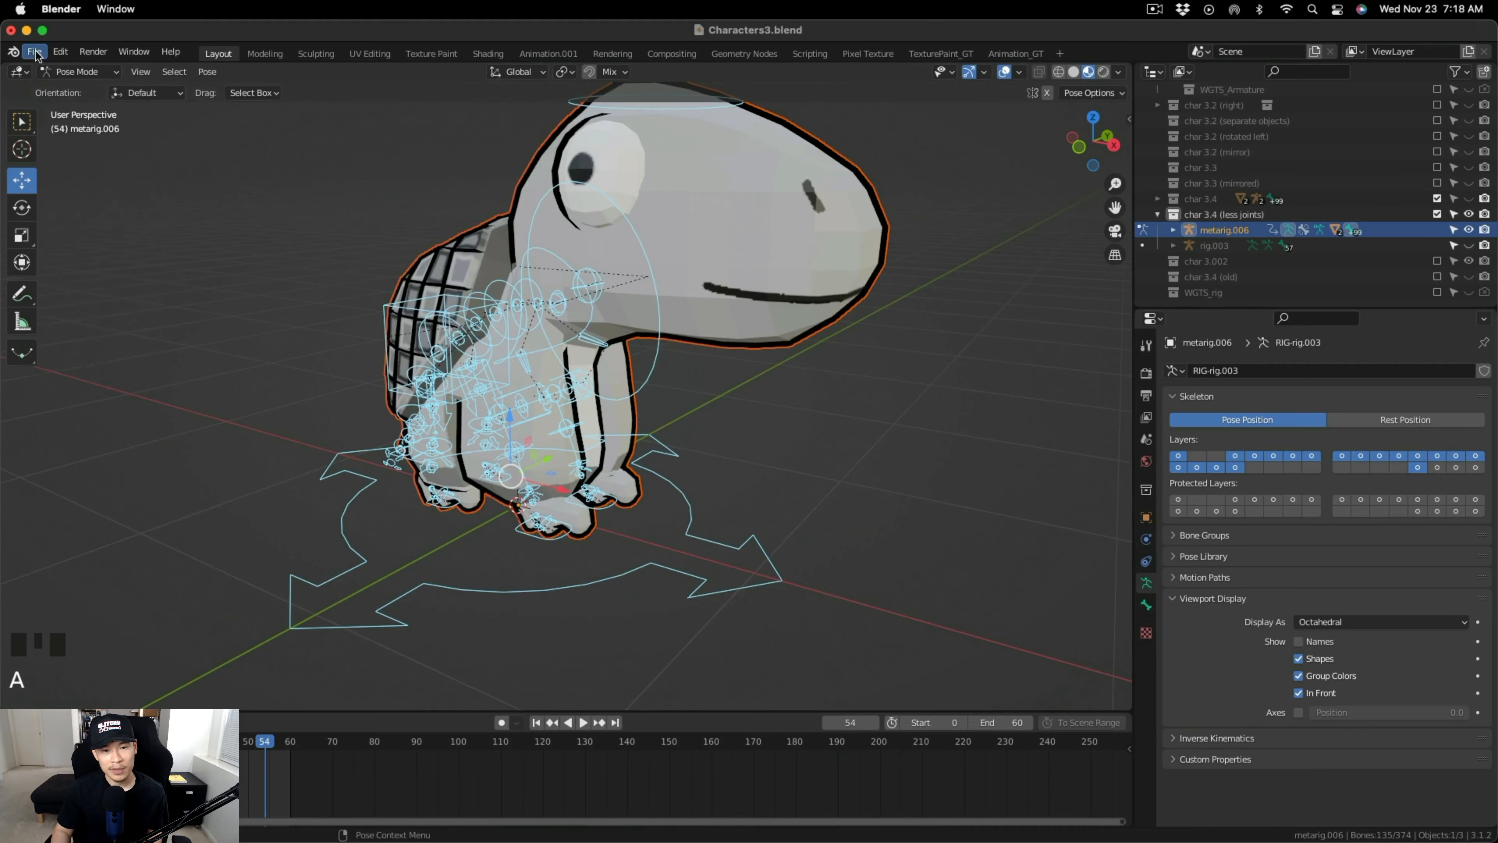
Re-export the turtle with metarig.006 over char3_4_animated_fixedjoints2_forbb.fbx and try to import it into Buildbox.
click(34, 51)
mouse_move(125, 289)
click(242, 417)
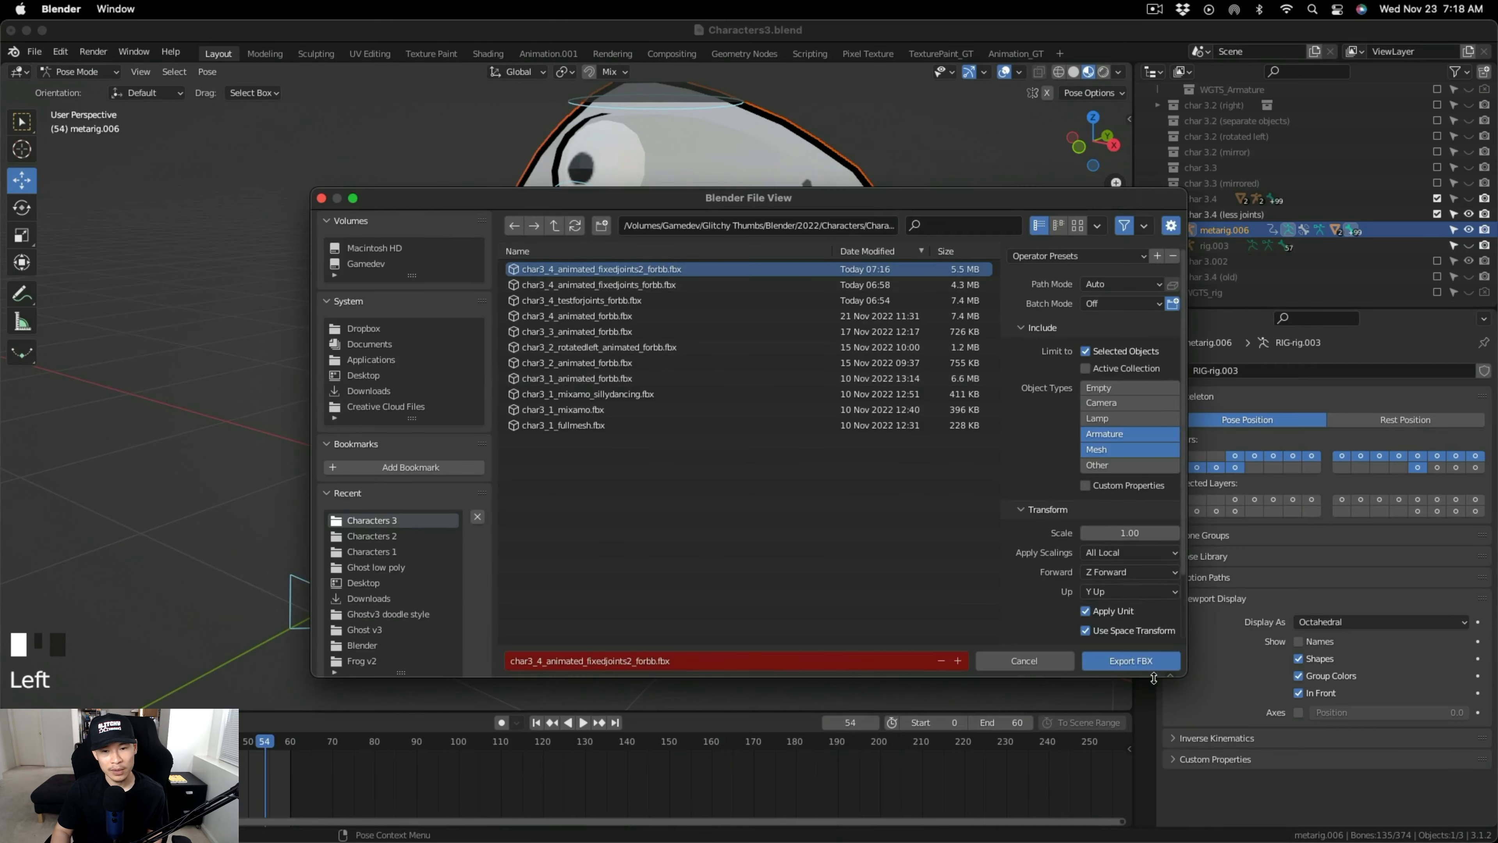
click(1139, 664)
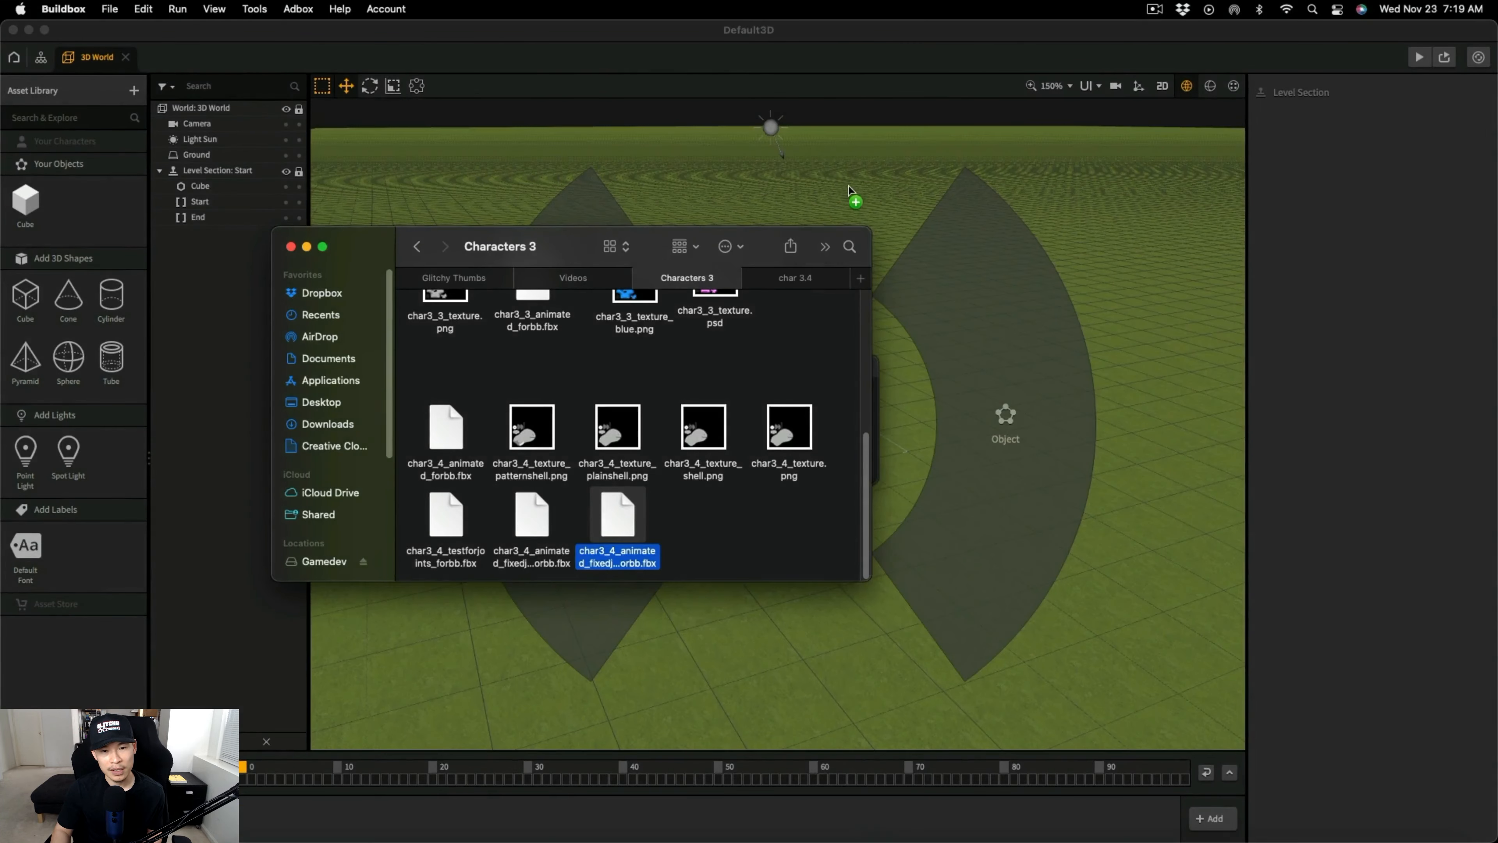
drag(619, 551, 846, 518)
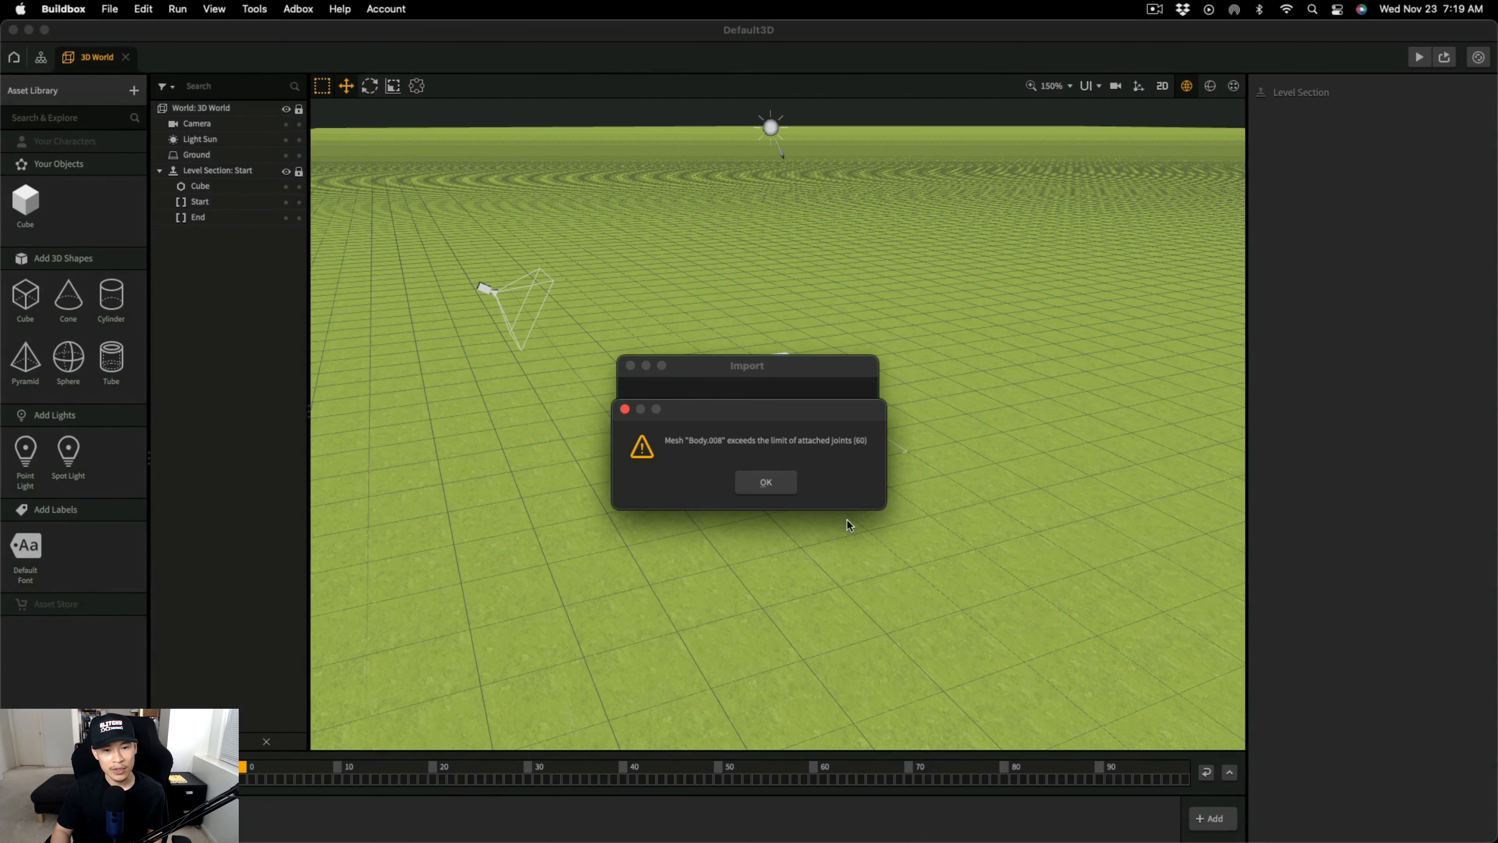
click(782, 488)
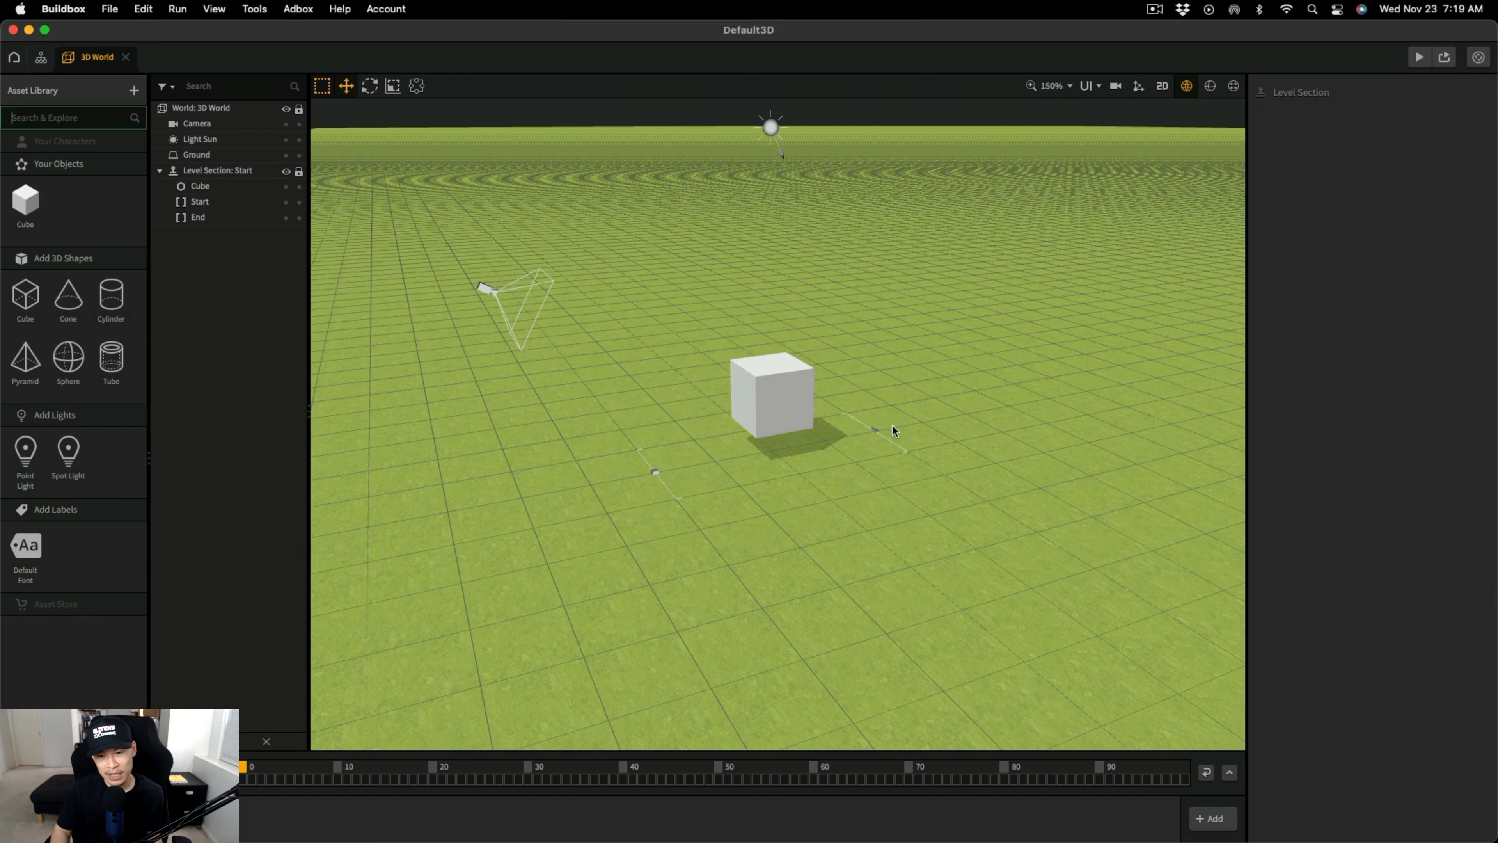
Return to Blender, hide metarig.006, show the rig.003 armature and switch to Edit Mode.
key(ctrl+Up)
click(515, 391)
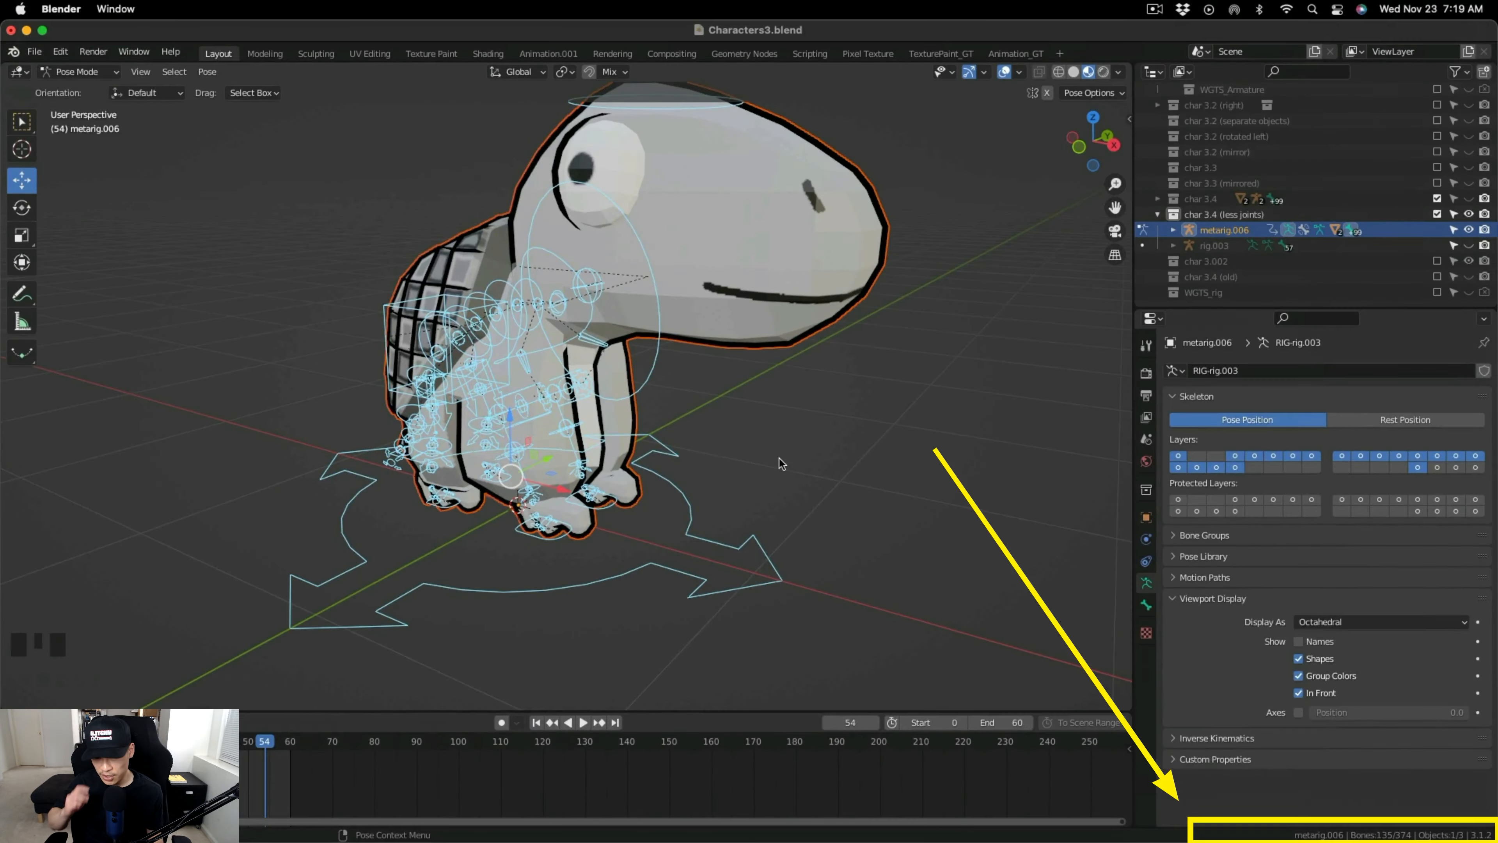
click(1468, 231)
click(1468, 245)
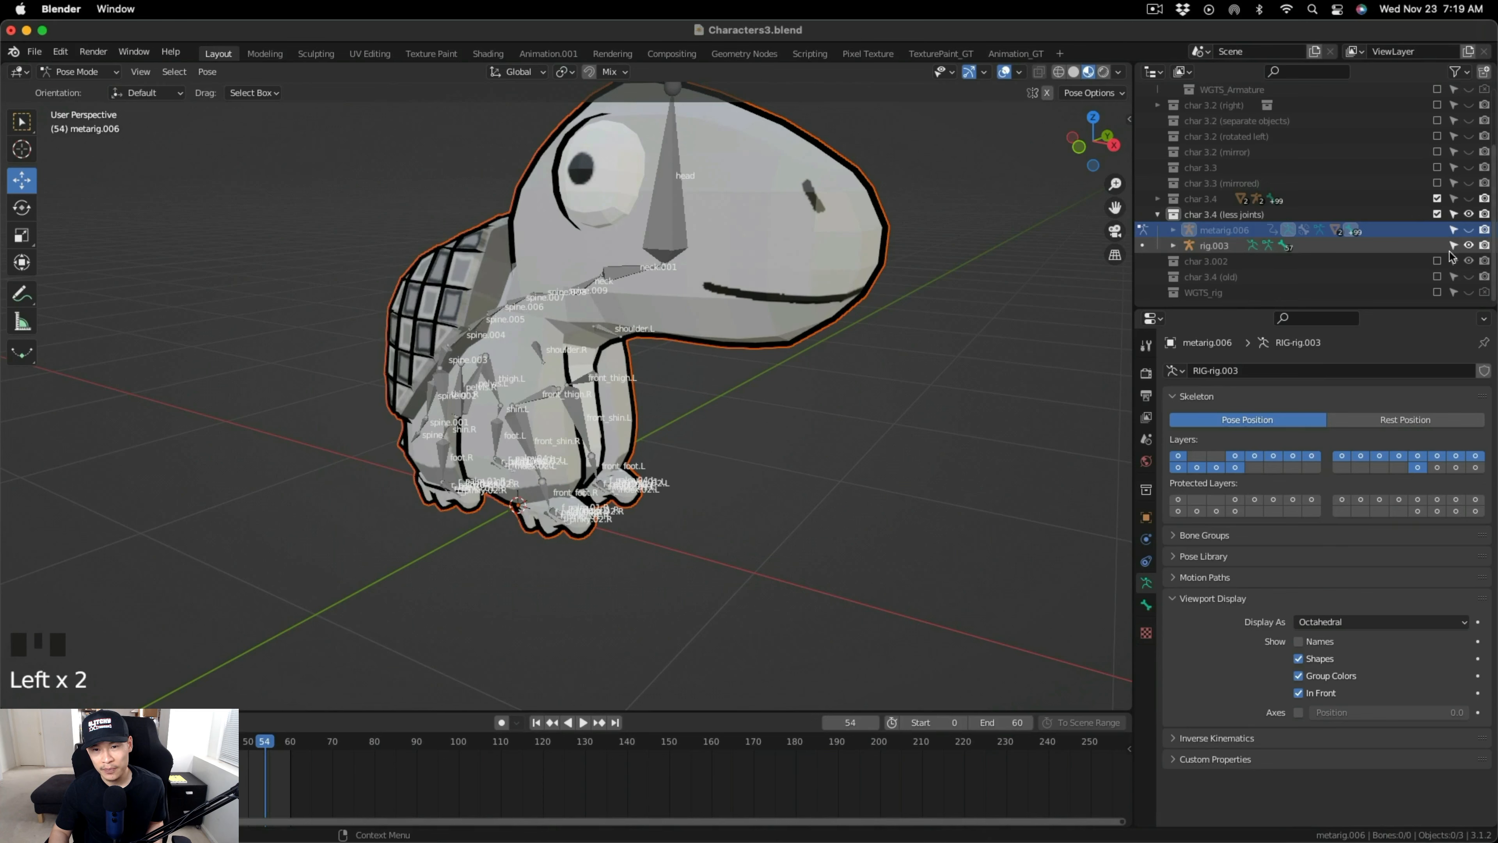
middle_drag(639, 440, 683, 418)
mouse_move(682, 418)
shift+middle_down()
mouse_move(736, 435)
mouse_move(661, 415)
shift+middle_up()
click(112, 73)
click(77, 100)
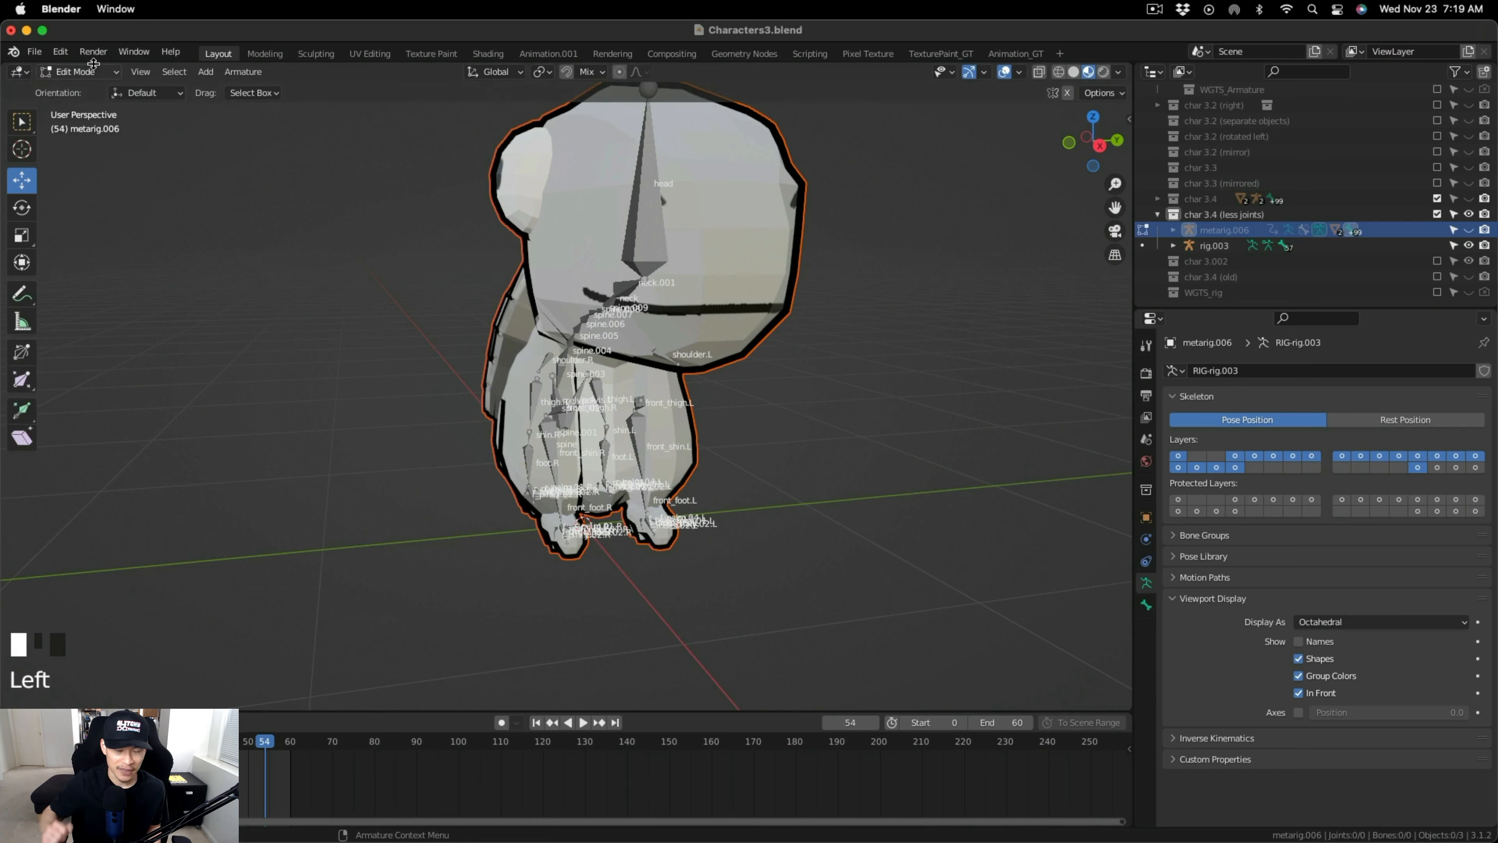
Leave Edit Mode on metarig.006 and switch the rig.003 armature into Edit Mode.
click(89, 72)
click(101, 90)
click(618, 176)
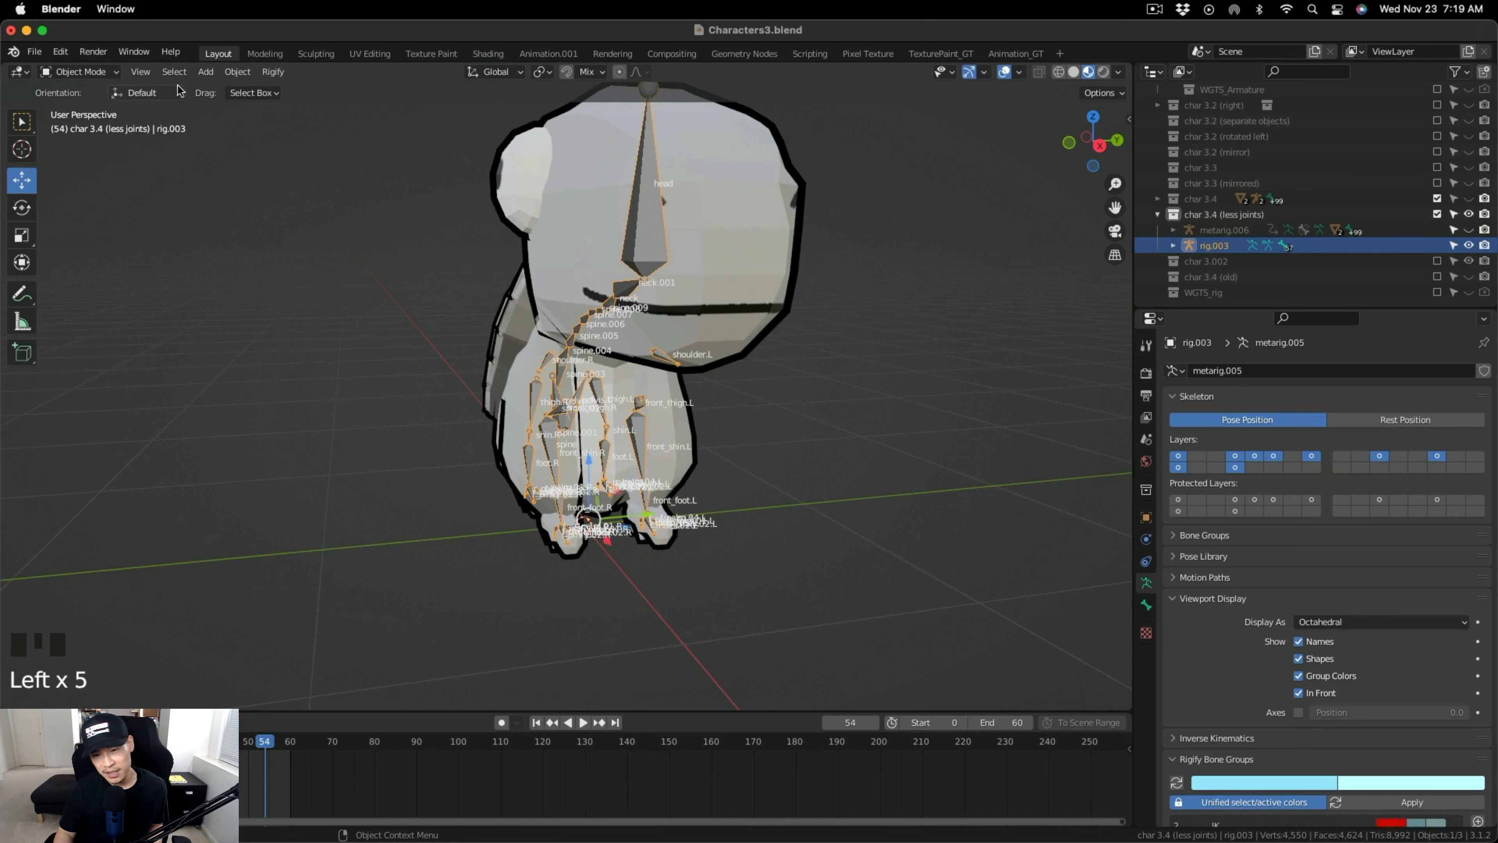
click(77, 71)
click(102, 109)
Examine the leg, foot, toe and pelvis bones of rig.003 for bones that can be removed.
scroll(648, 466, up, 2)
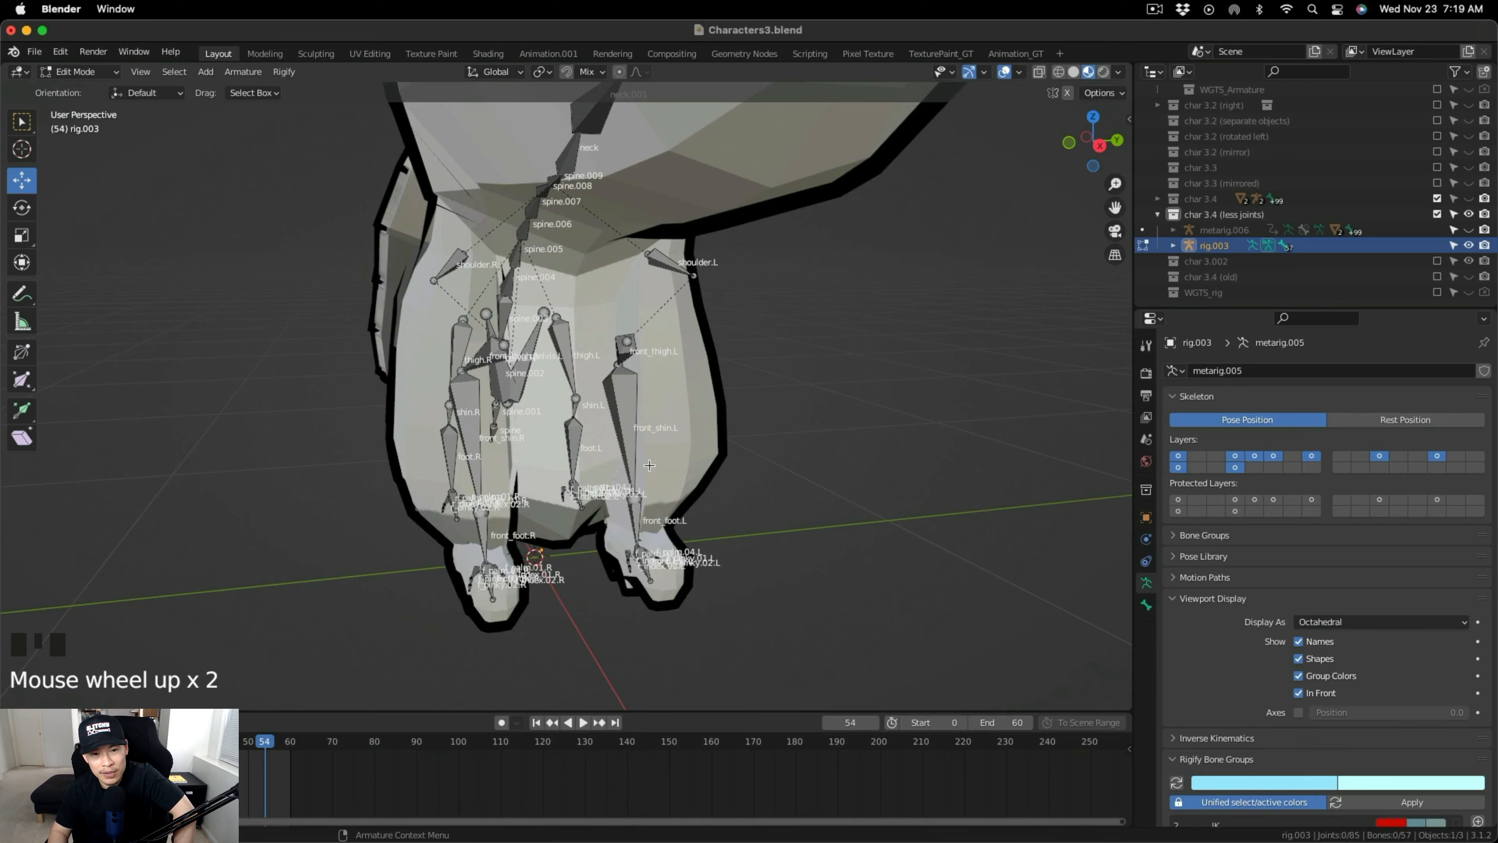
middle_drag(647, 464, 531, 622)
scroll(580, 613, up, 2)
scroll(558, 605, up, 1)
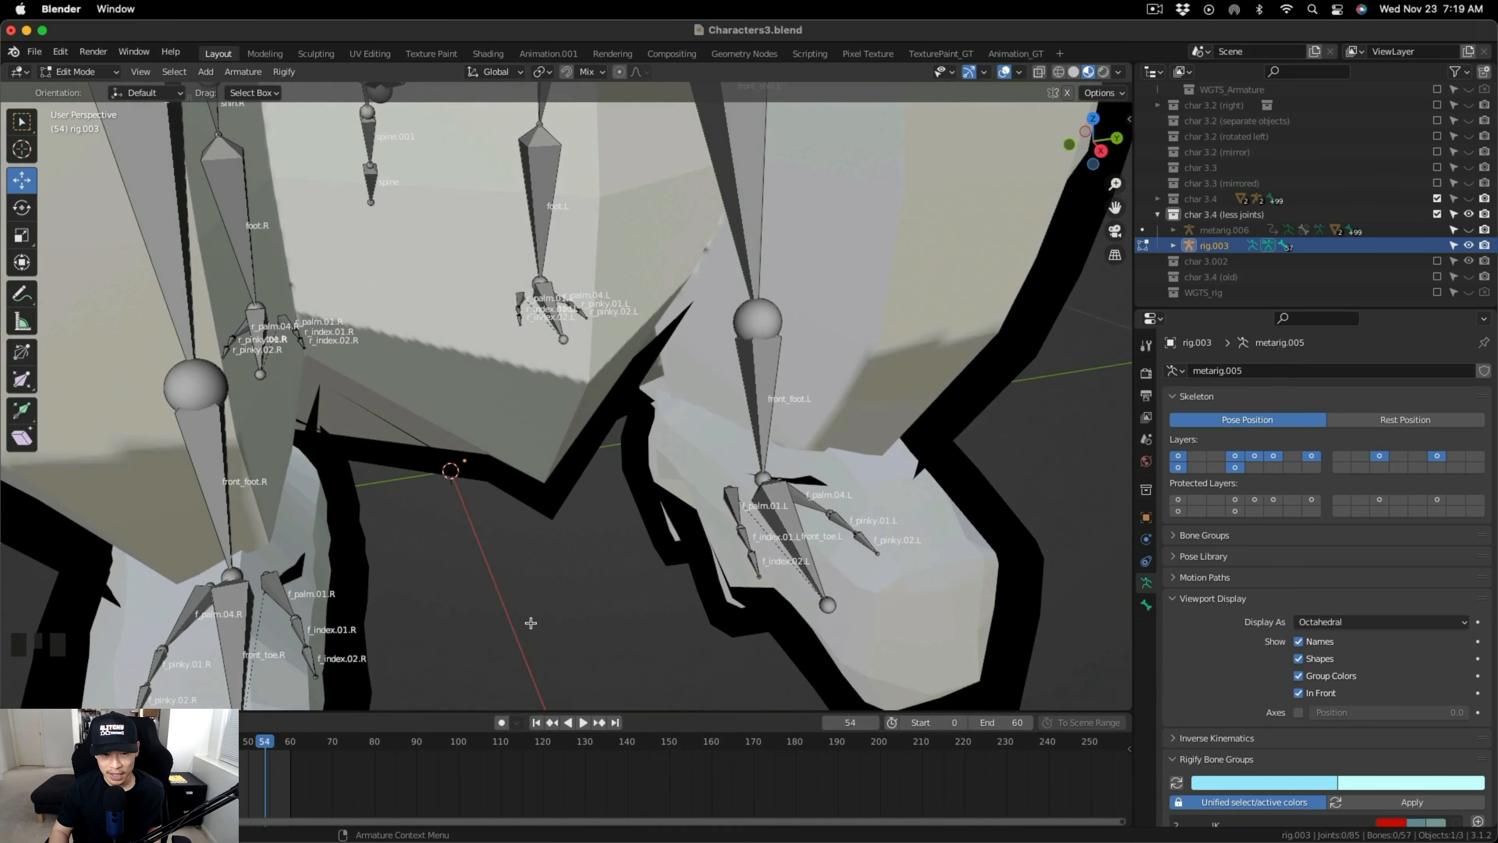
scroll(504, 166, down, 2)
shift+middle_drag(504, 167, 667, 209)
scroll(666, 209, up, 2)
scroll(632, 267, down, 3)
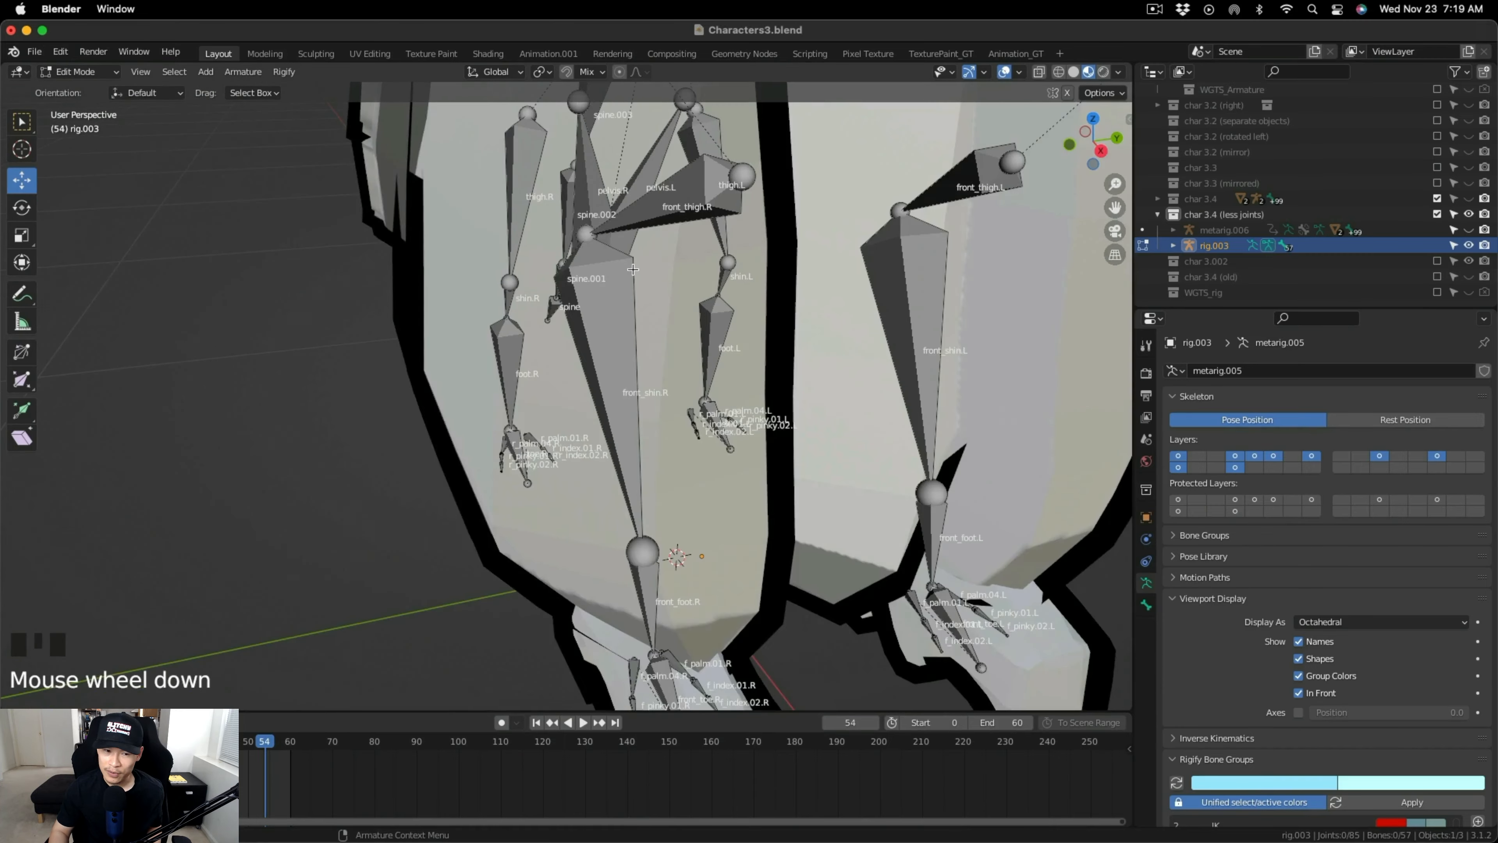
mouse_move(632, 269)
middle_down()
mouse_move(671, 286)
mouse_move(636, 274)
middle_up()
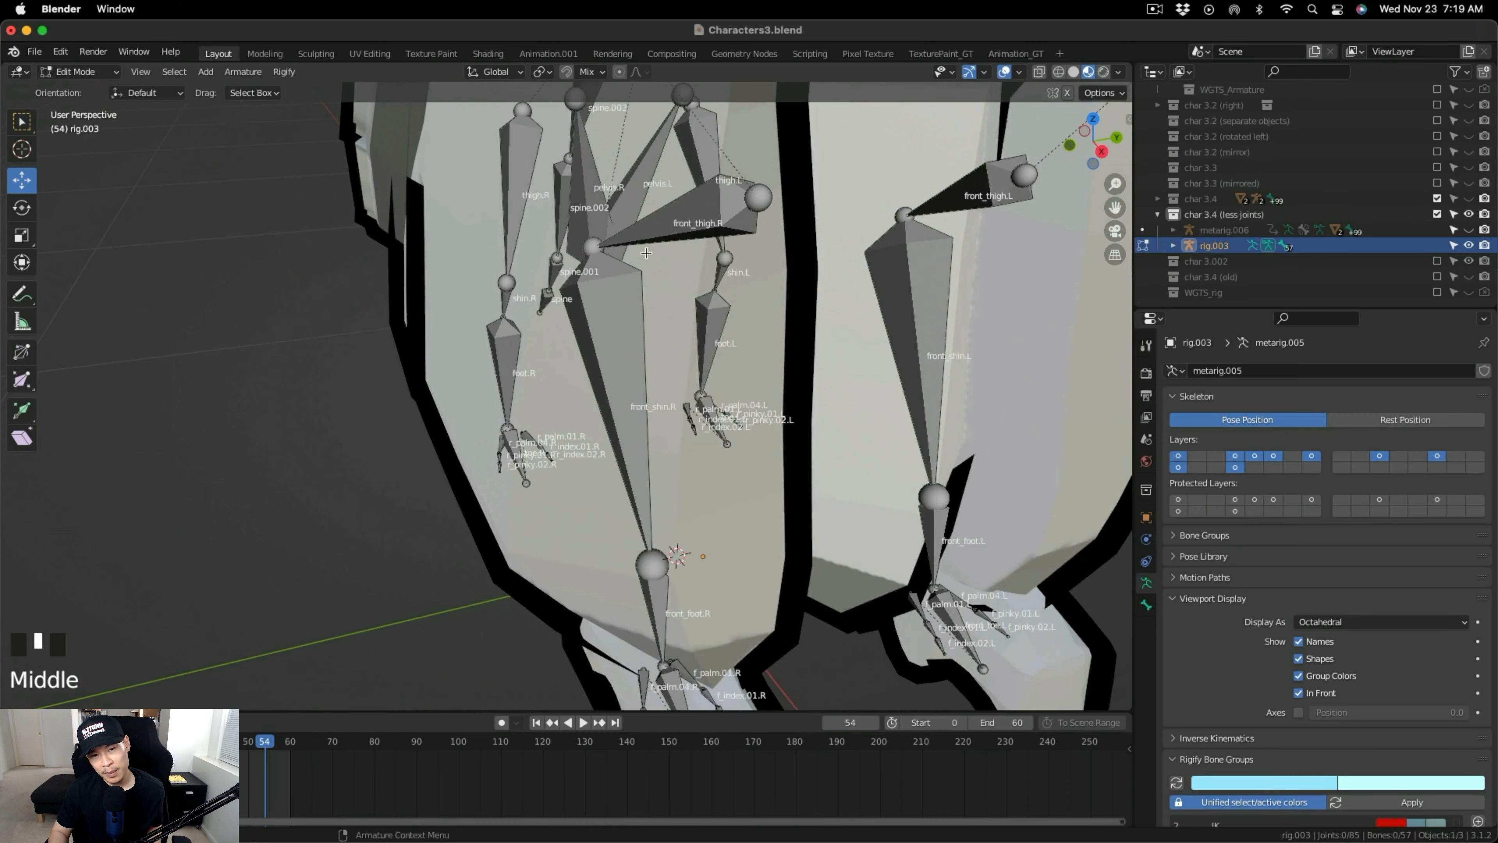
middle_drag(662, 217, 577, 182)
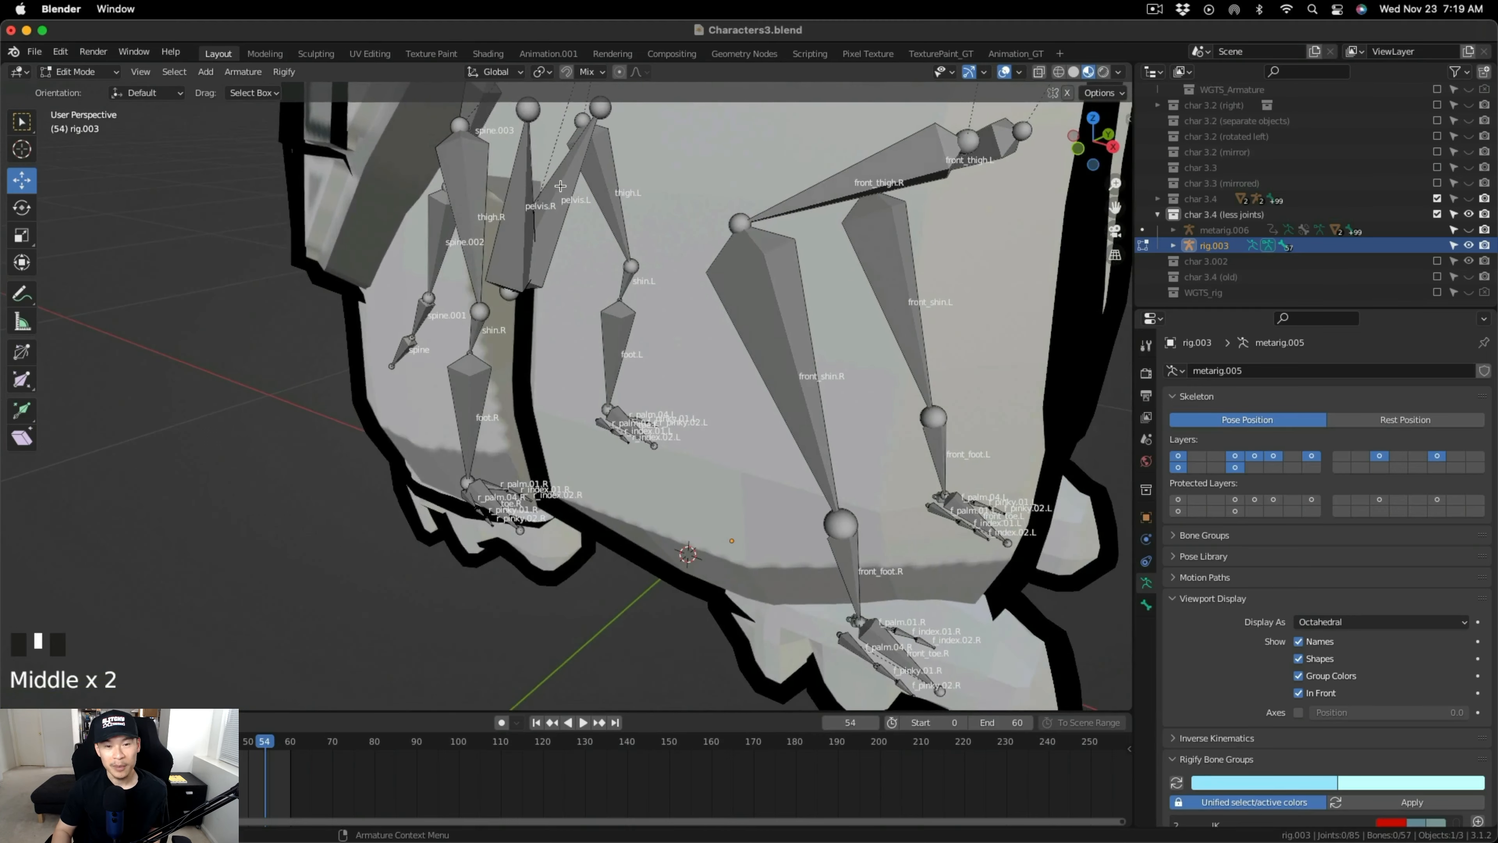
Delete the pelvis.R and pelvis.L bones from the rig.003 armature and return to Object Mode.
scroll(577, 183, up, 3)
middle_drag(618, 302, 636, 274)
click(617, 242)
shift+click(615, 261)
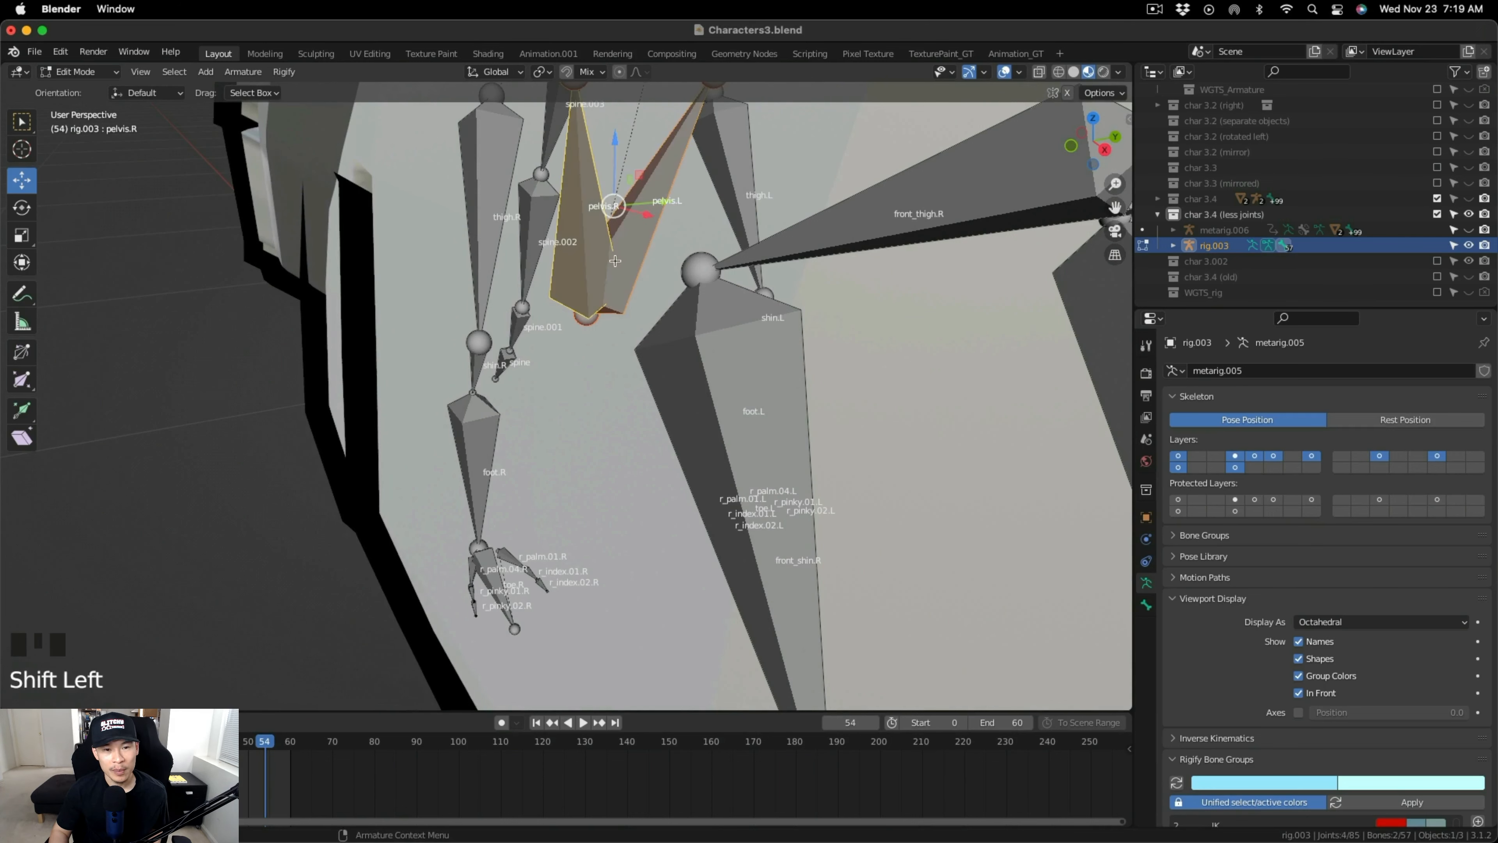
key(x)
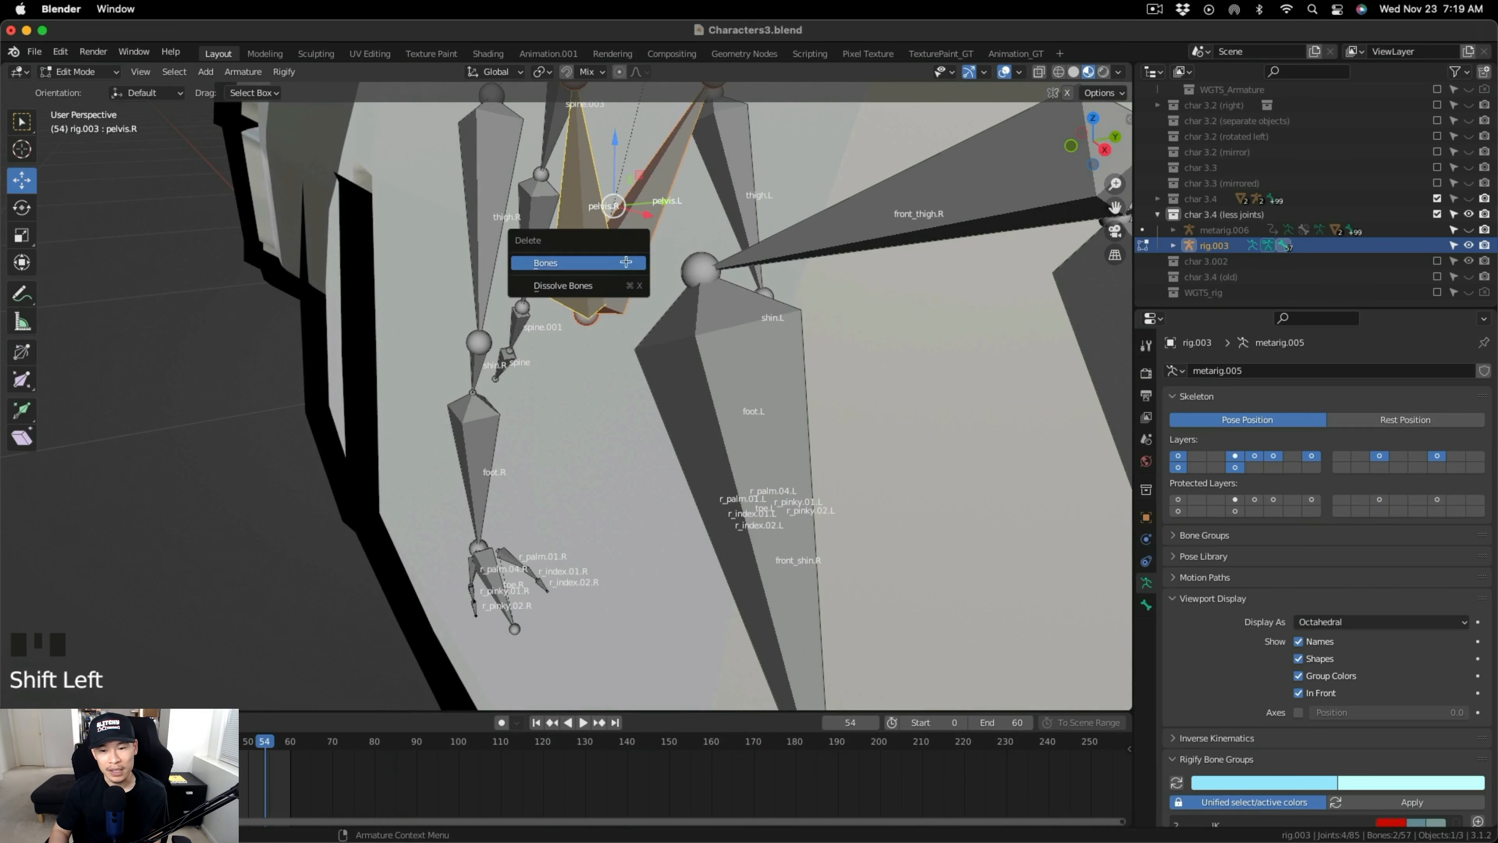
click(626, 261)
scroll(625, 261, down, 4)
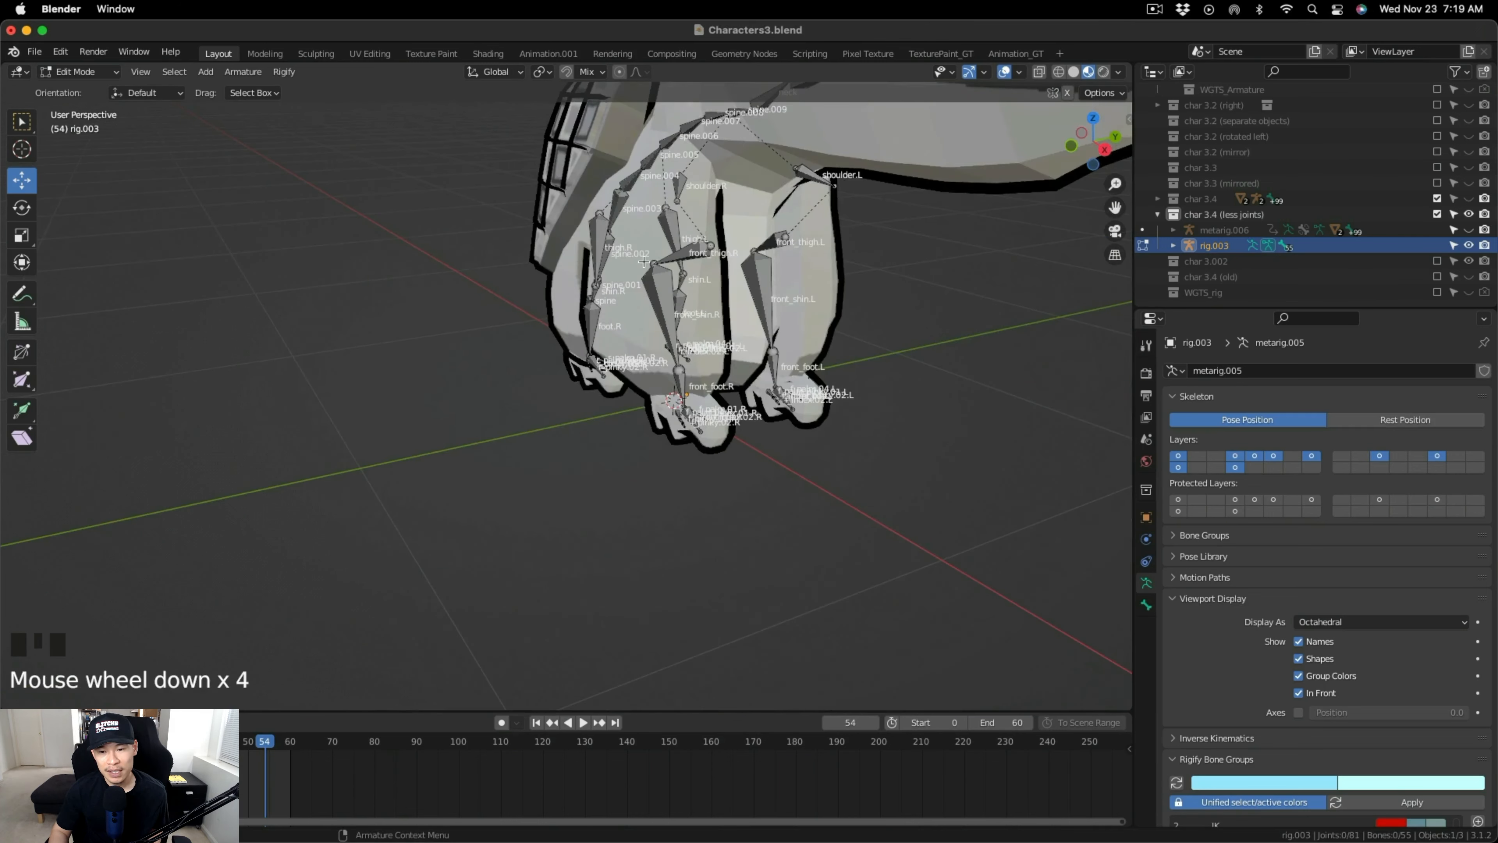
shift+middle_drag(626, 261, 424, 449)
click(80, 72)
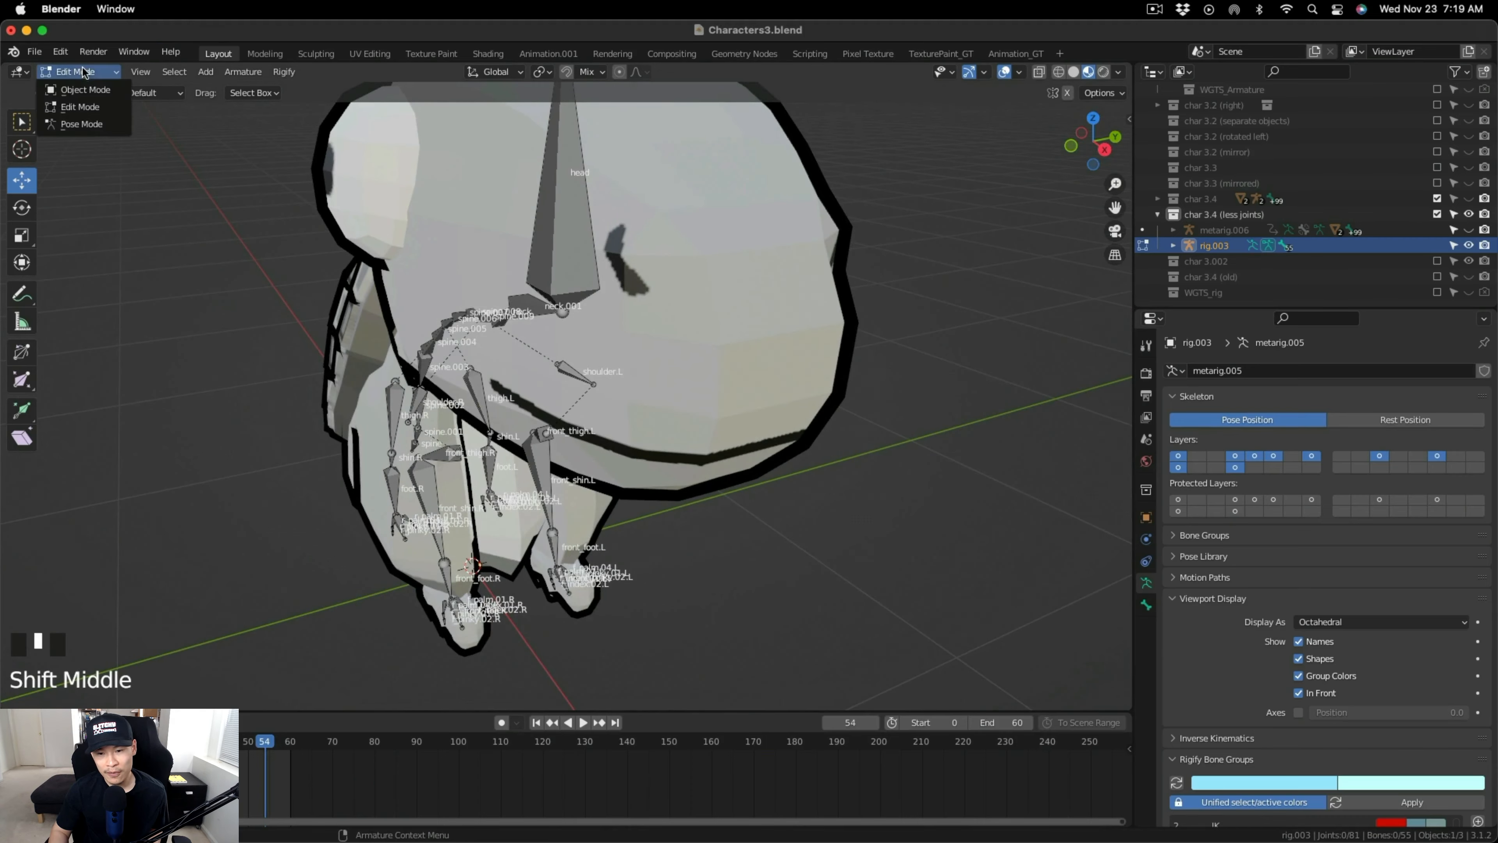
click(100, 91)
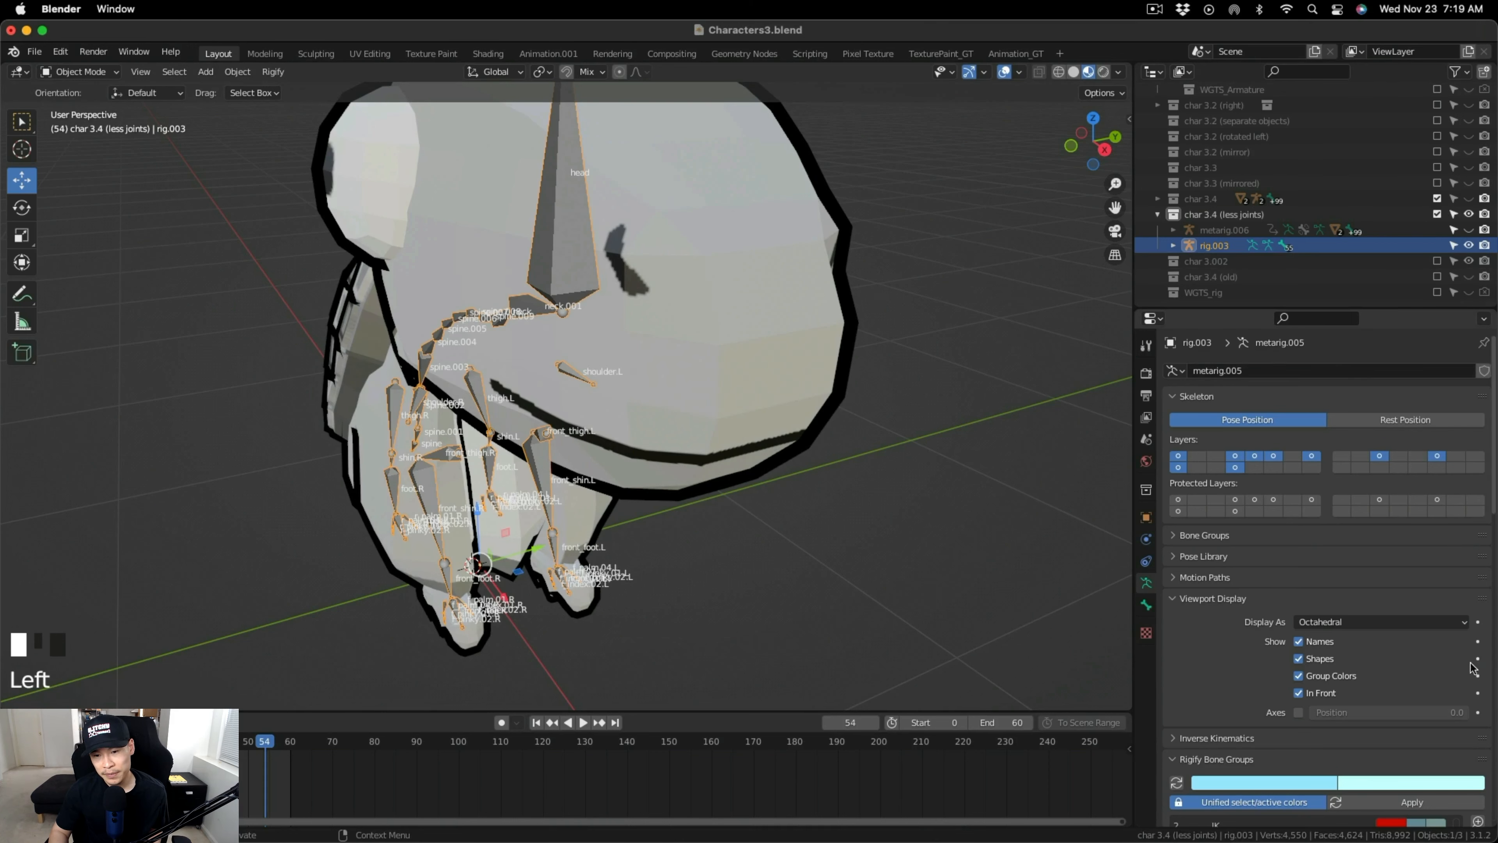
Re-generate the Rigify rig from rig.003 and hide the rig.003 armature.
scroll(1402, 700, down, 7)
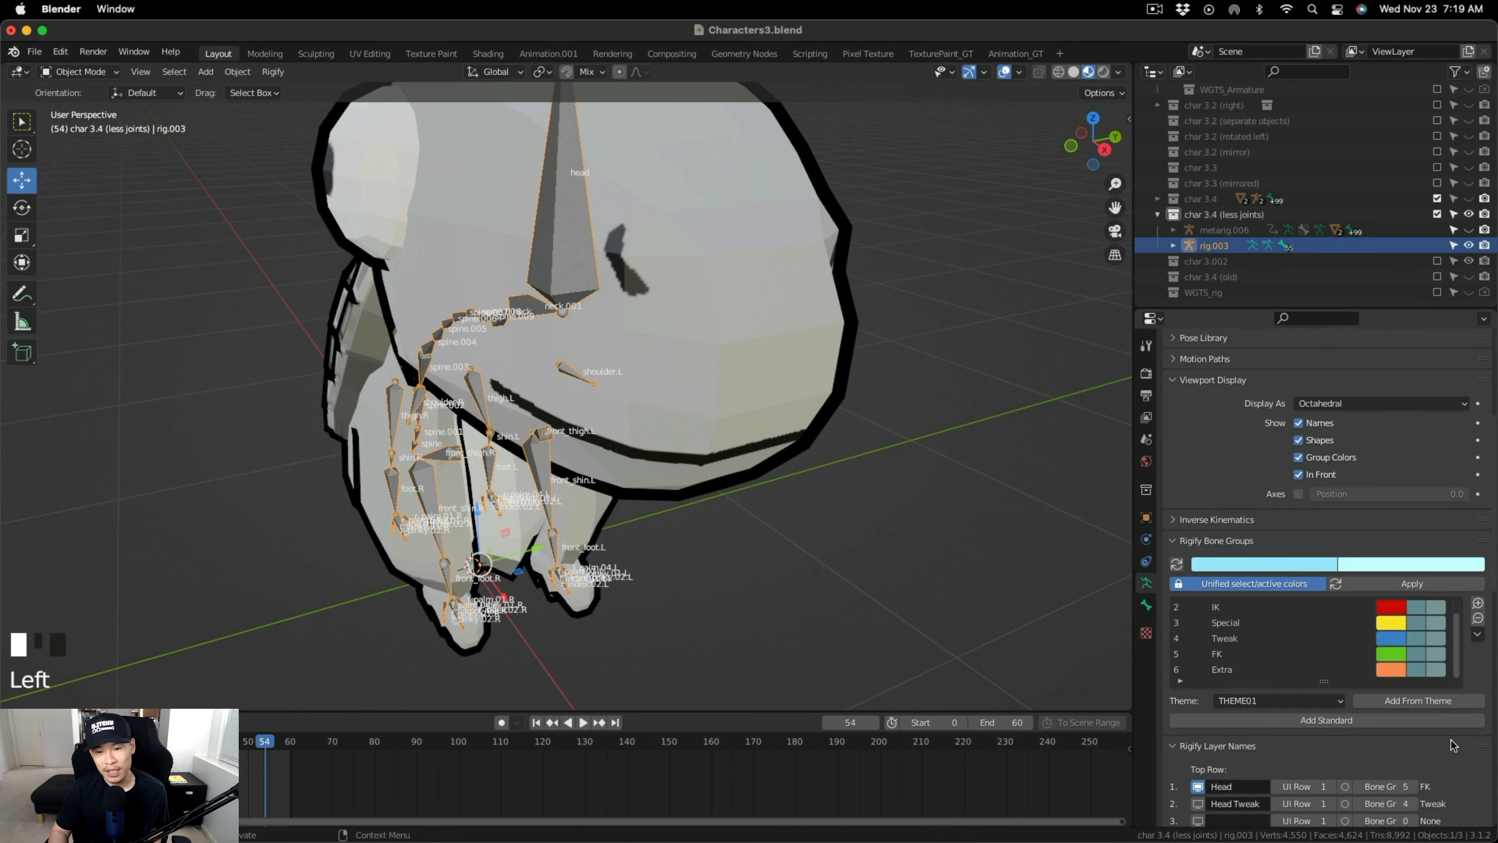
scroll(1456, 744, down, 15)
scroll(1456, 743, down, 5)
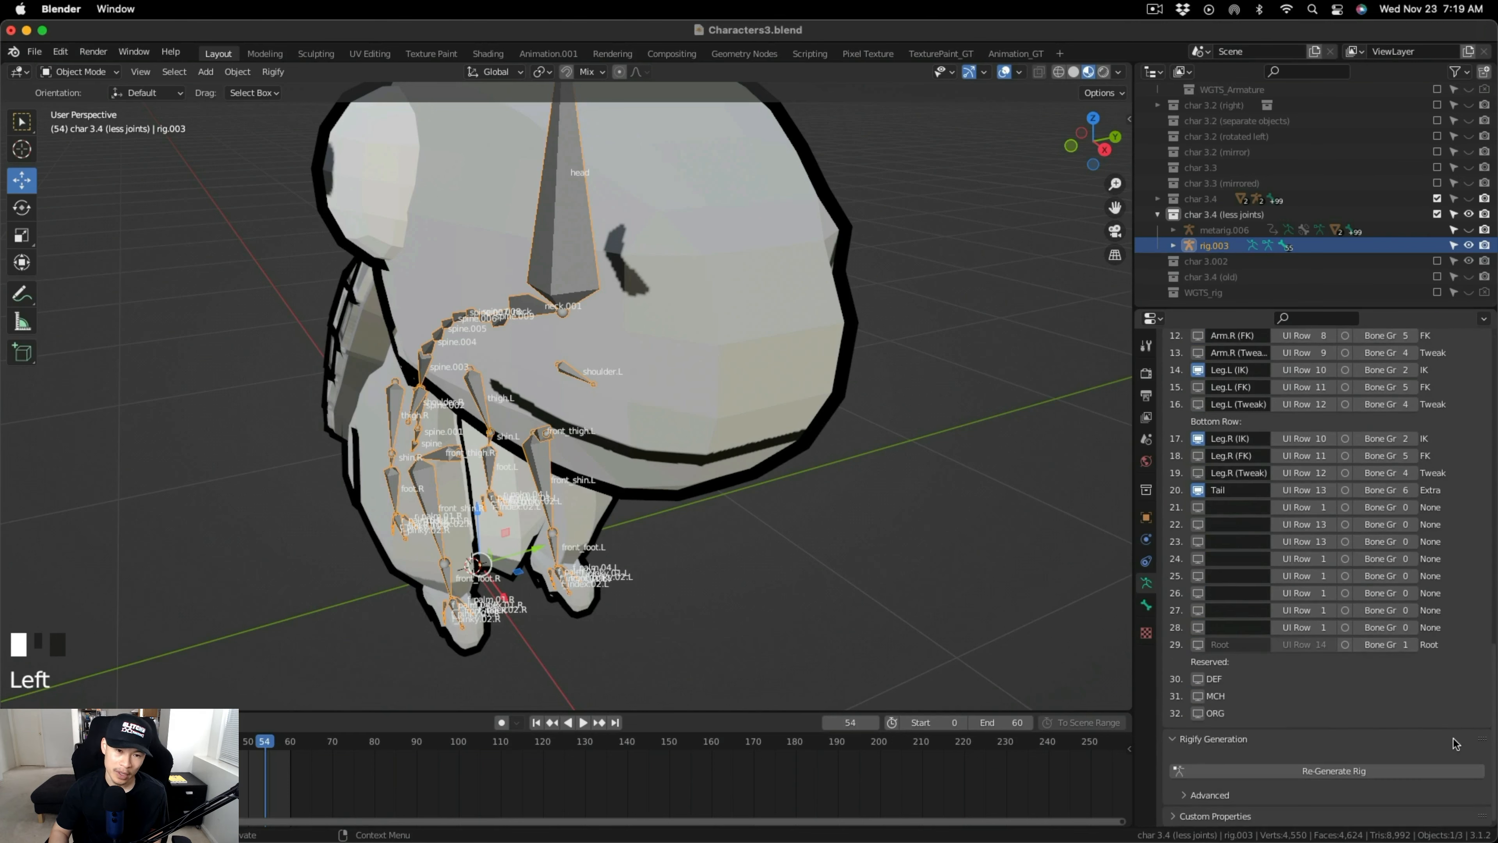
click(1401, 771)
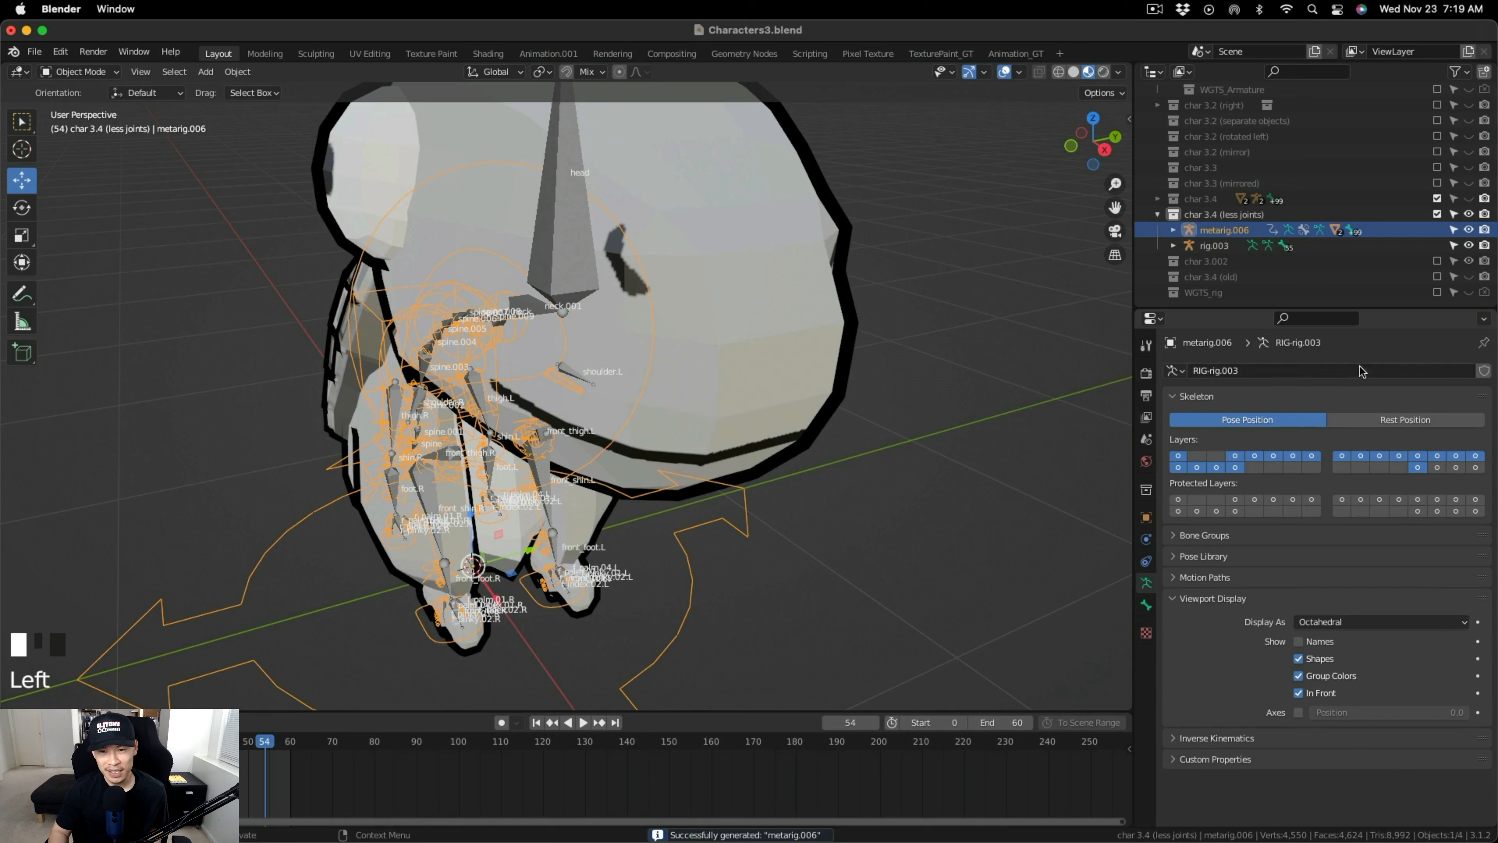
click(1469, 245)
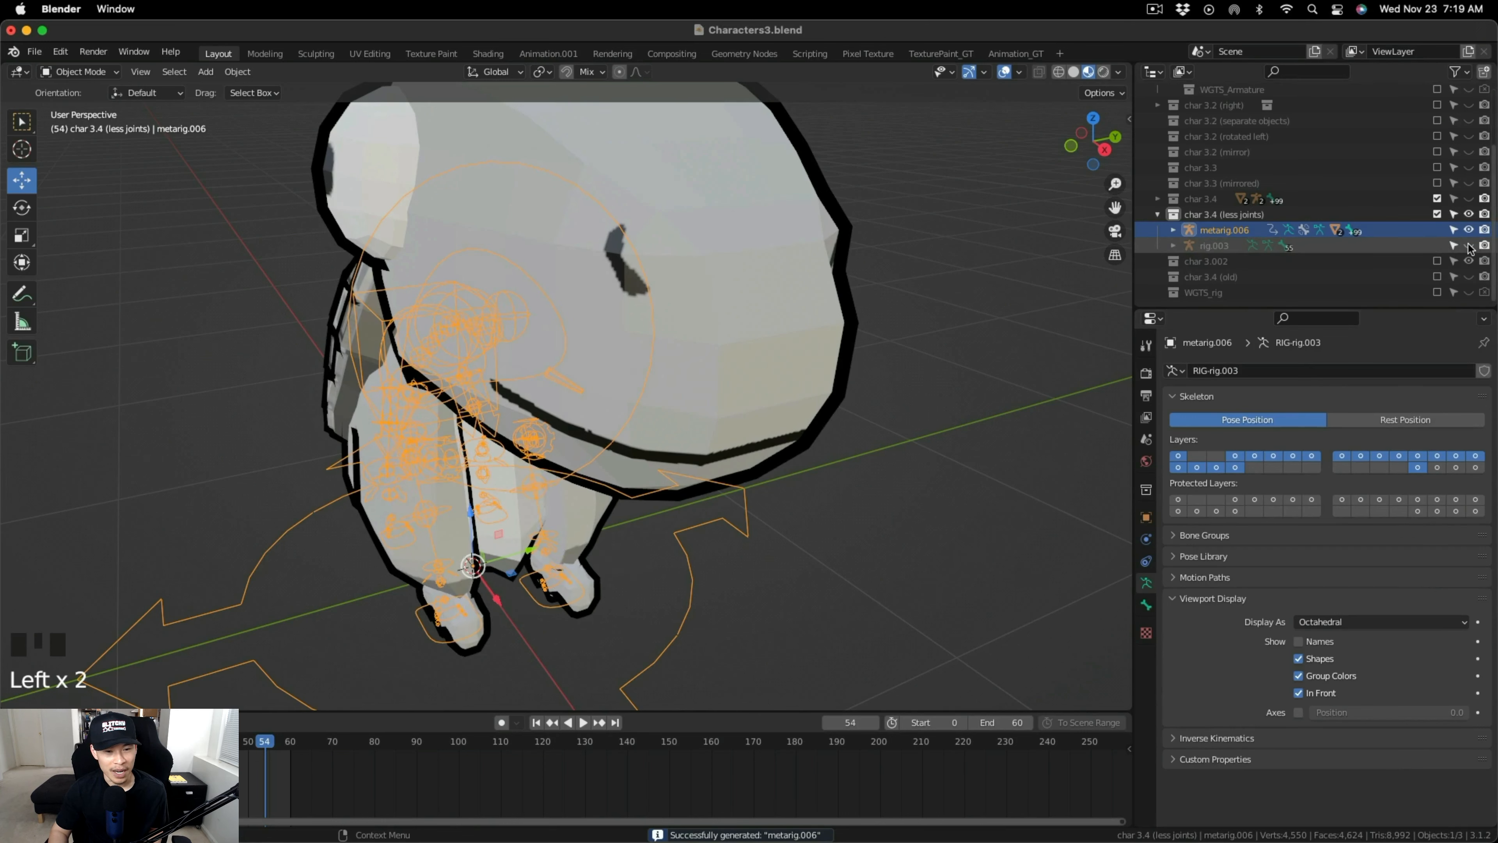
Select the turtle's meshes and metarig.006 and re-export them as FBX over char3_4_animated_fixedjoints2_forbb.fbx.
scroll(556, 591, down, 2)
scroll(556, 590, down, 1)
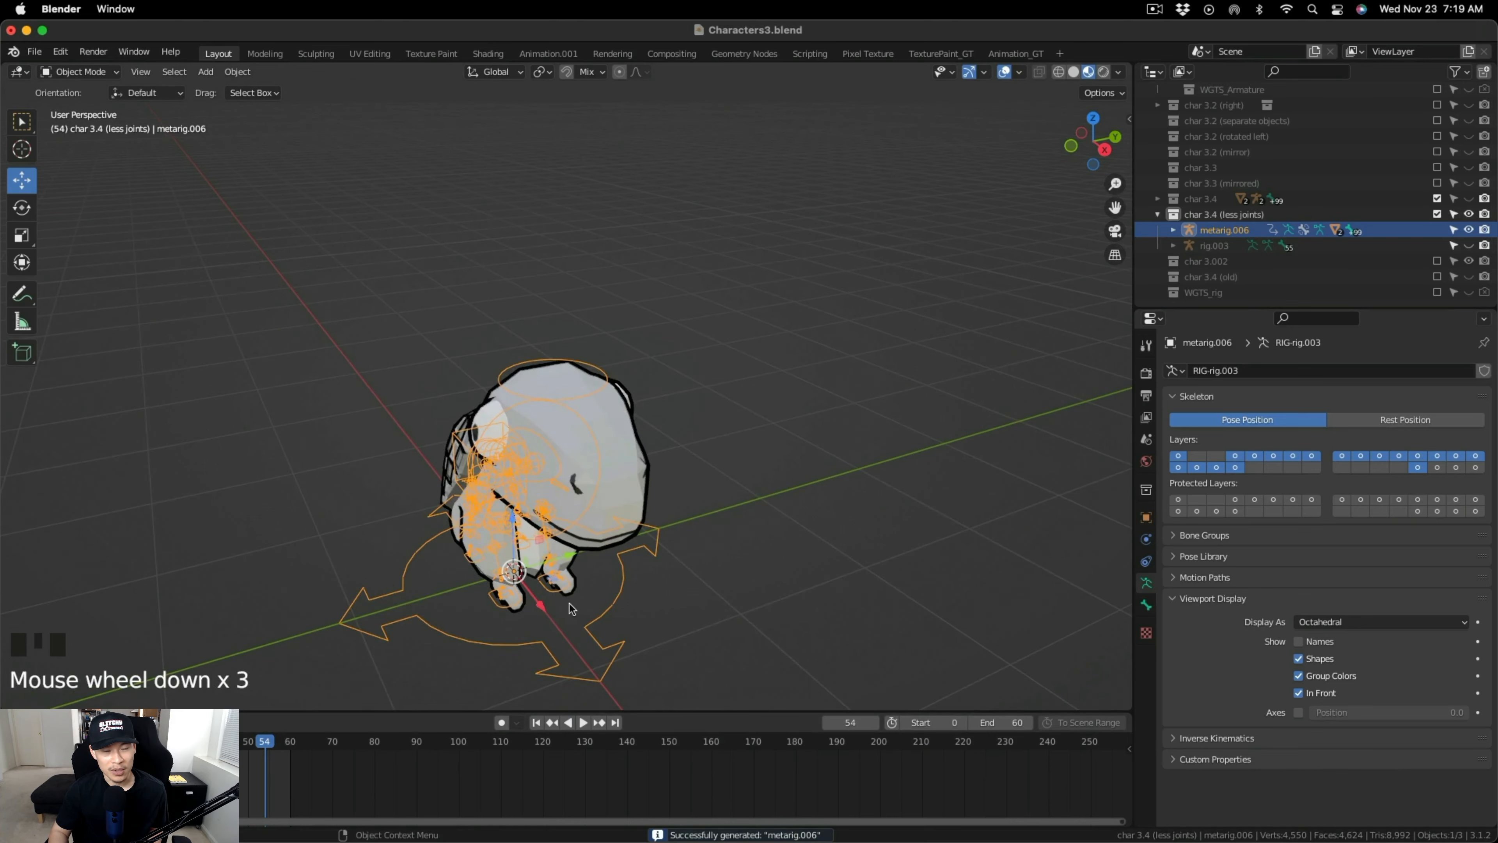
middle_drag(556, 590, 646, 553)
key(a)
scroll(599, 495, up, 1)
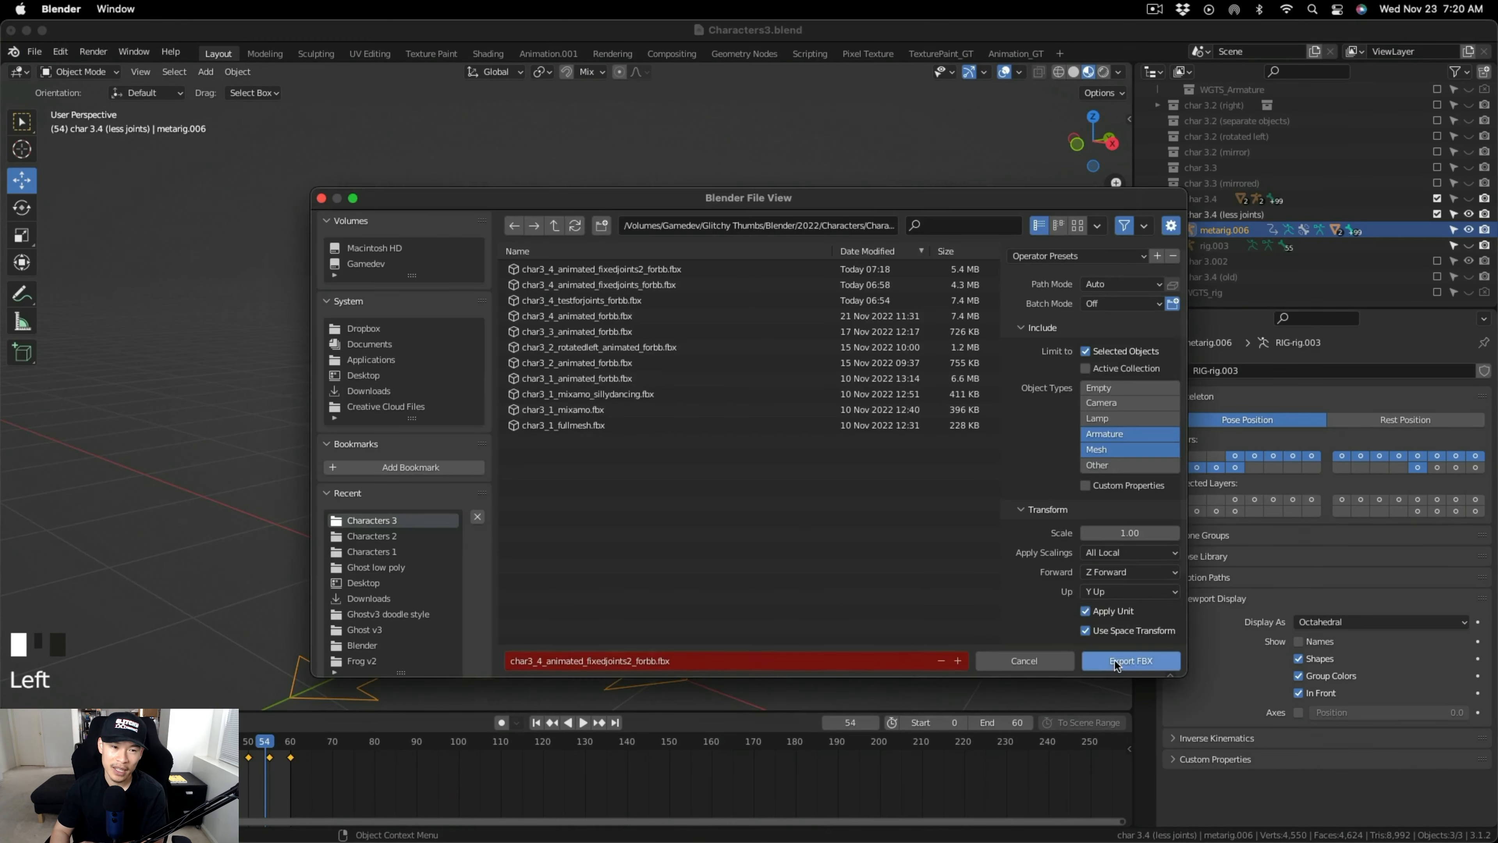
click(1132, 660)
Try to import the fixedjoints2 FBX from the Characters 3 folder in Finder into Buildbox.
key(ctrl+Up)
click(611, 493)
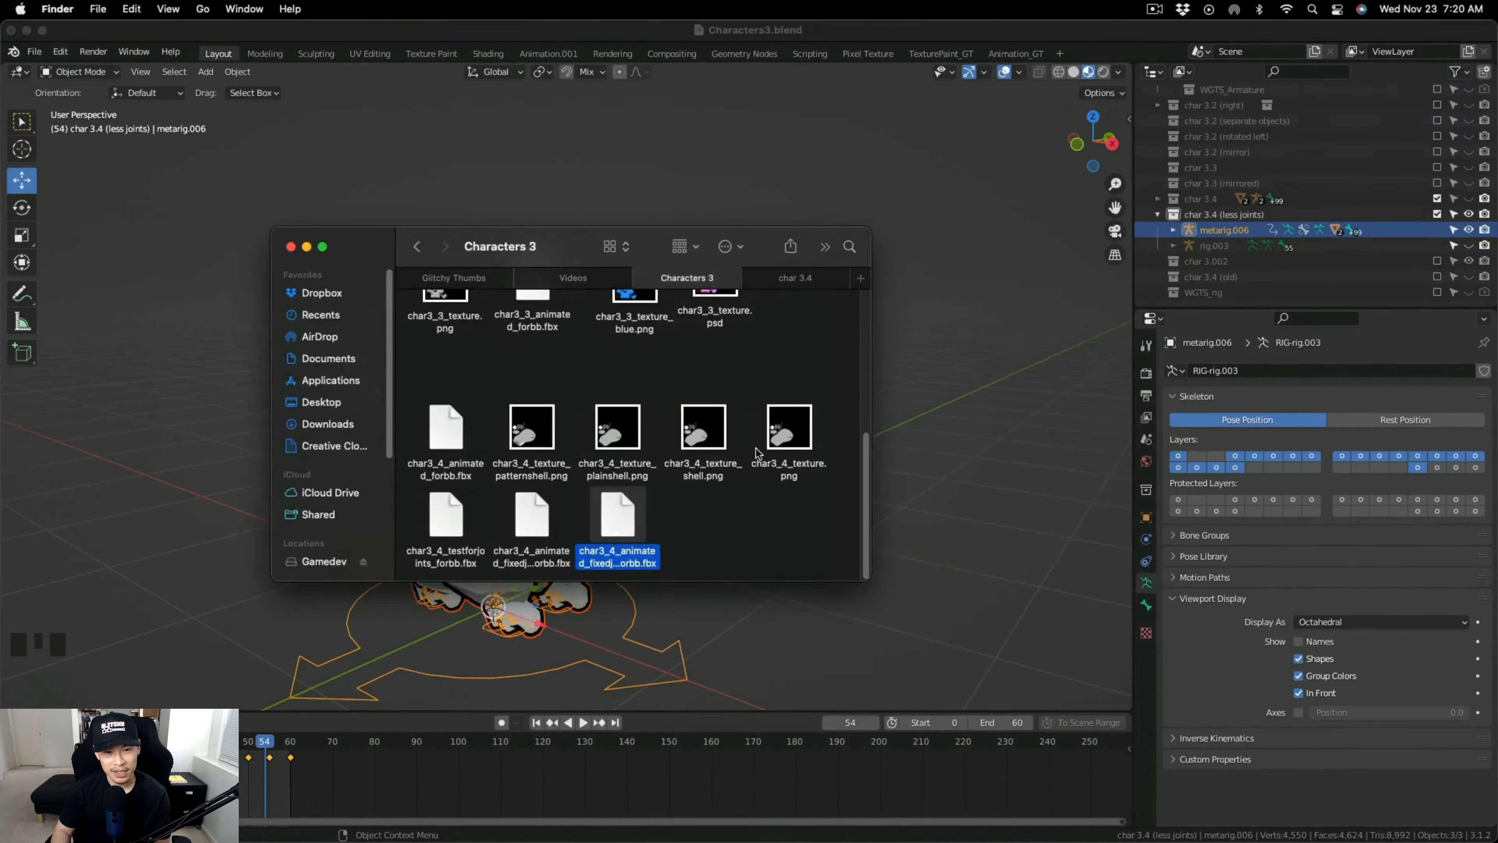
drag(619, 517, 852, 183)
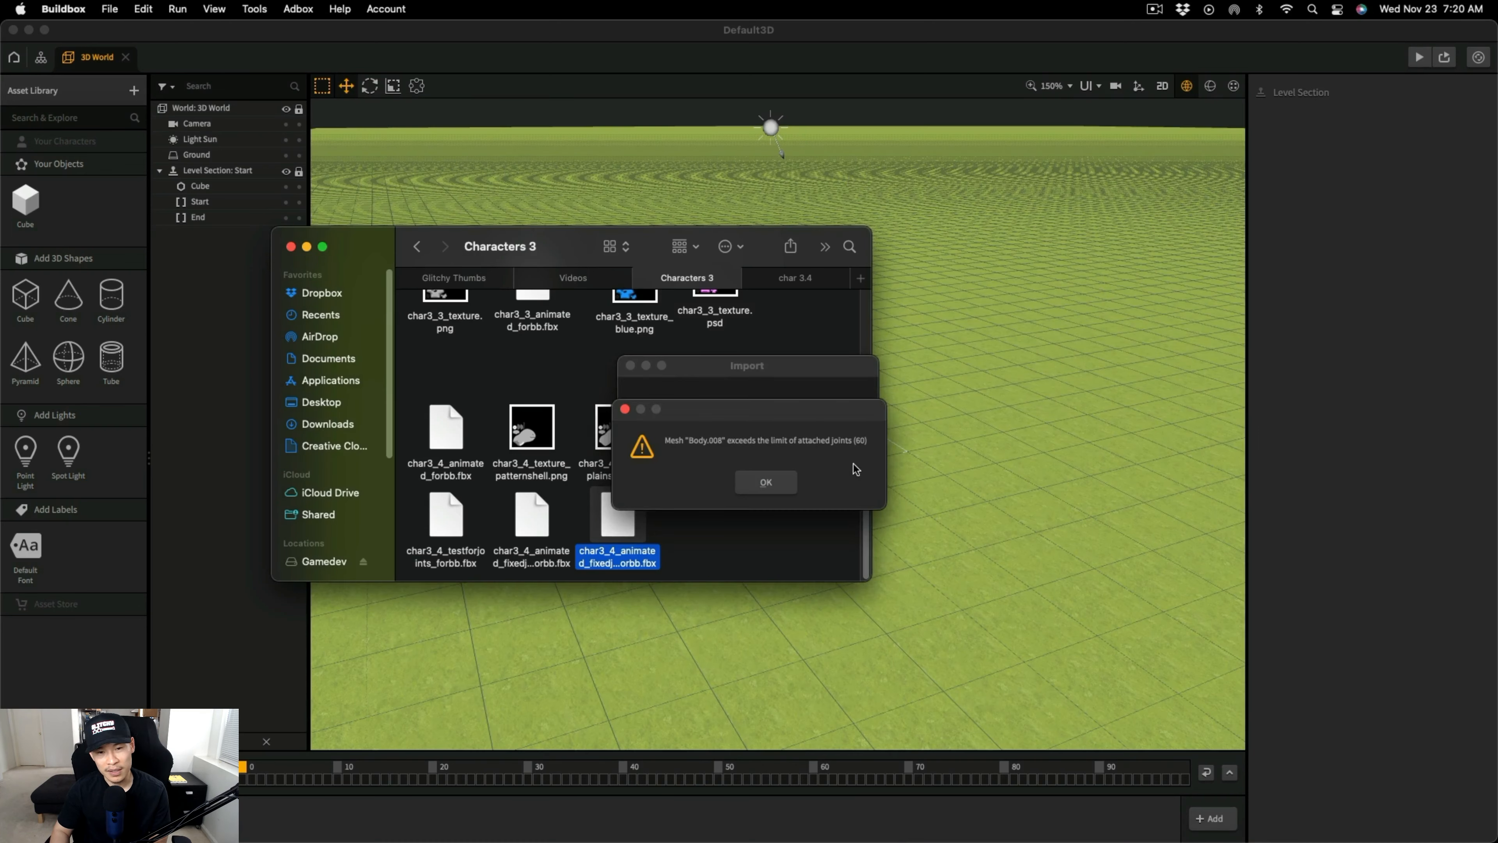
click(787, 480)
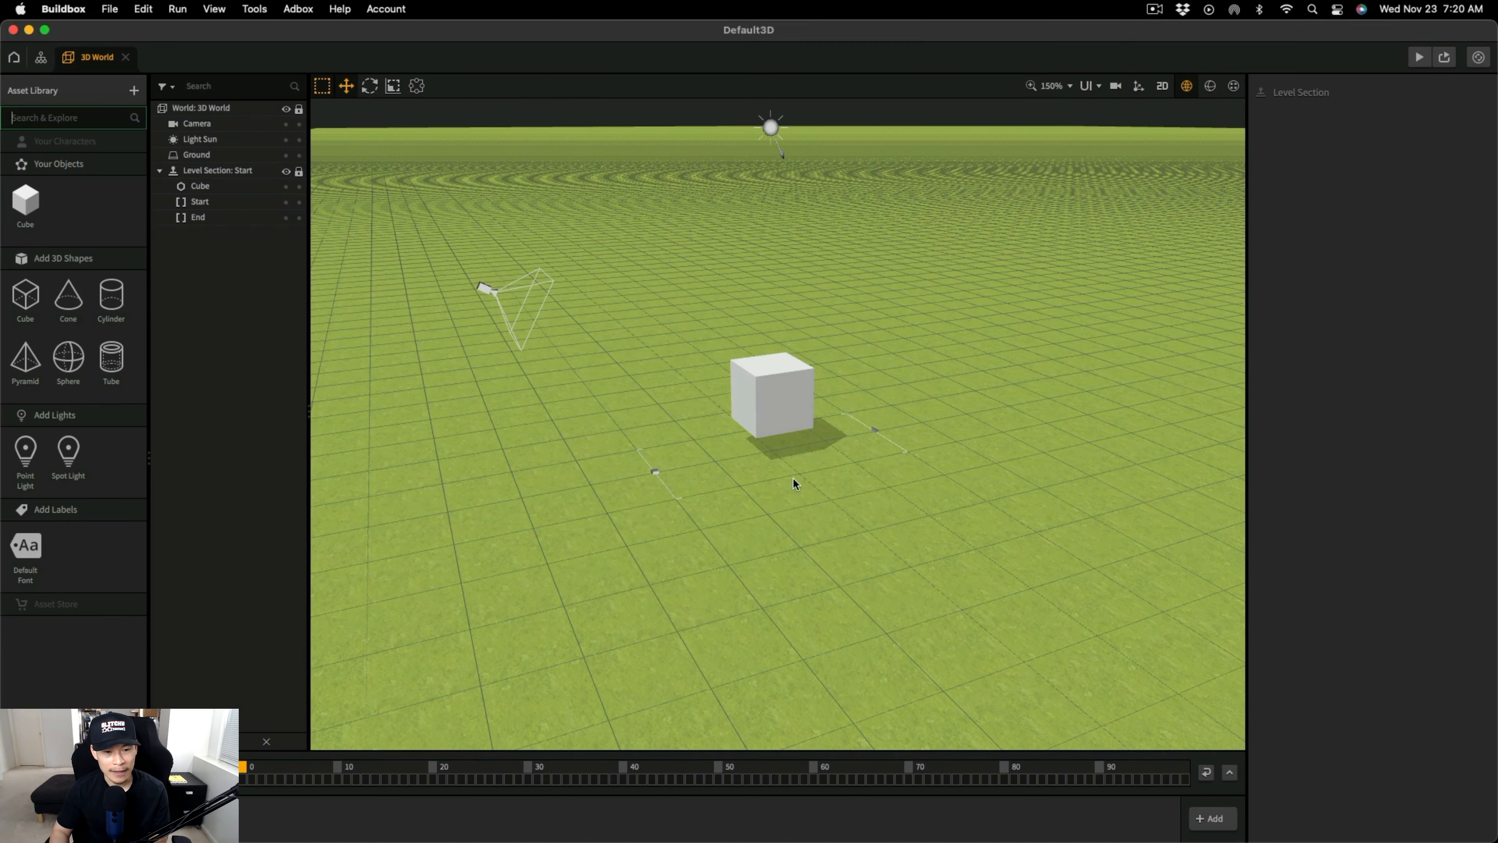
Return to Blender and clear the parent of the turtle's body and outline meshes.
key(ctrl+Up)
click(500, 404)
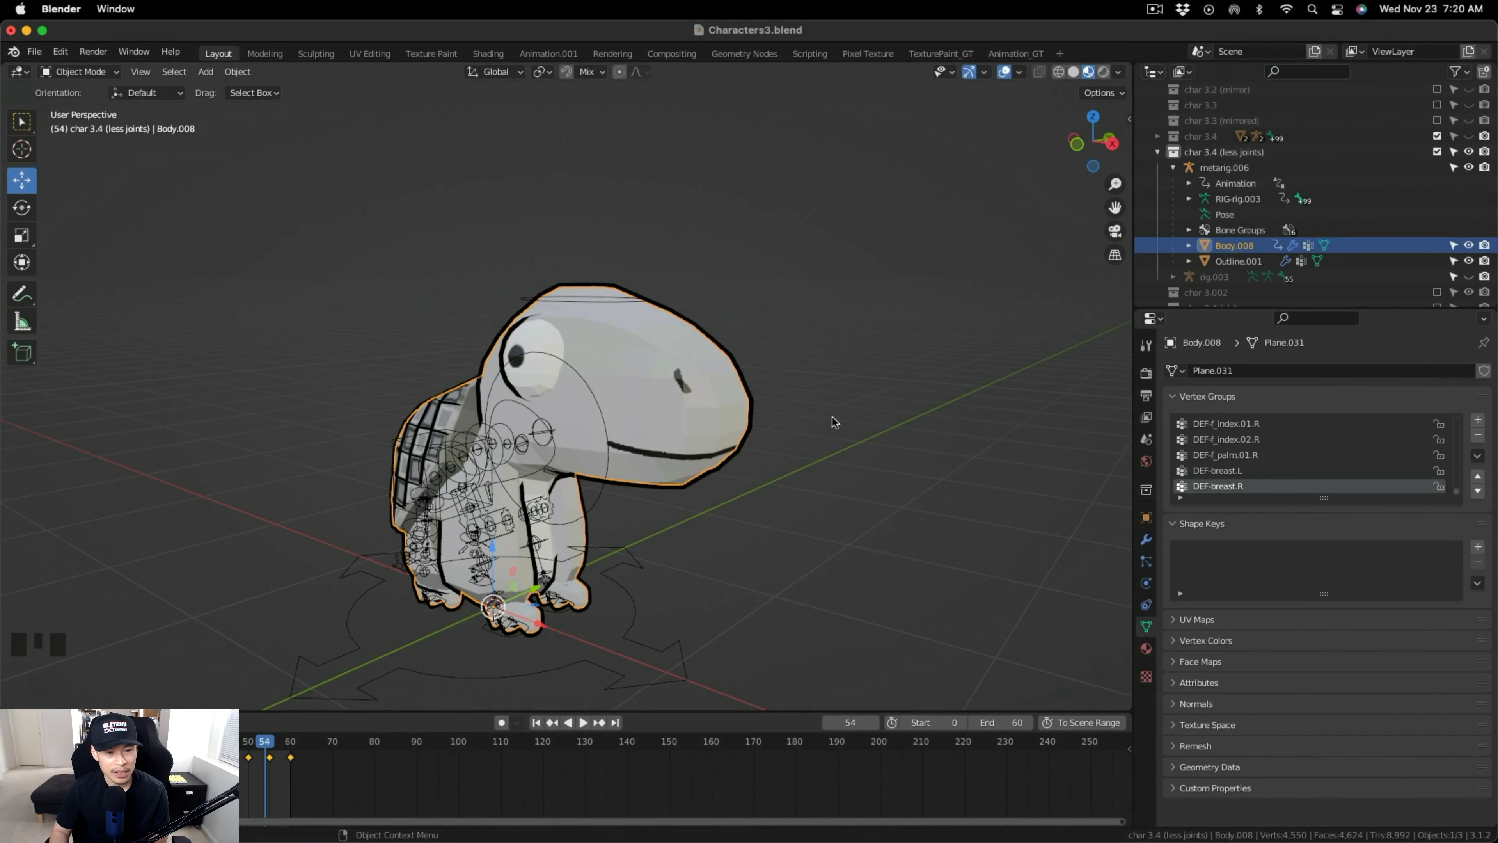
key(a)
key(alt+p)
click(790, 506)
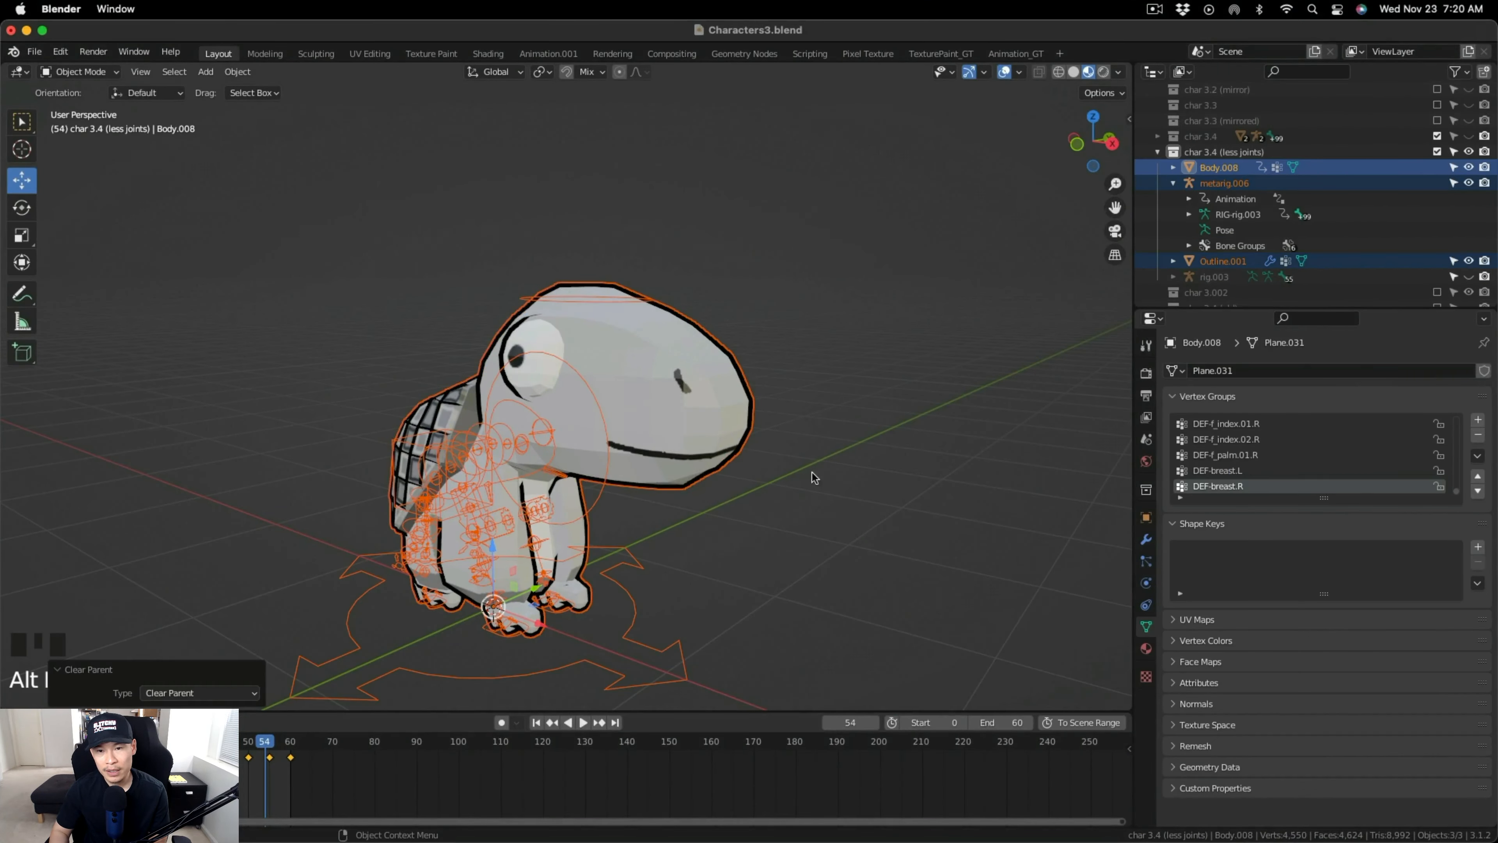
Delete all vertex groups from the Body.008 mesh.
click(1250, 199)
scroll(1253, 203, up, 2)
click(1253, 204)
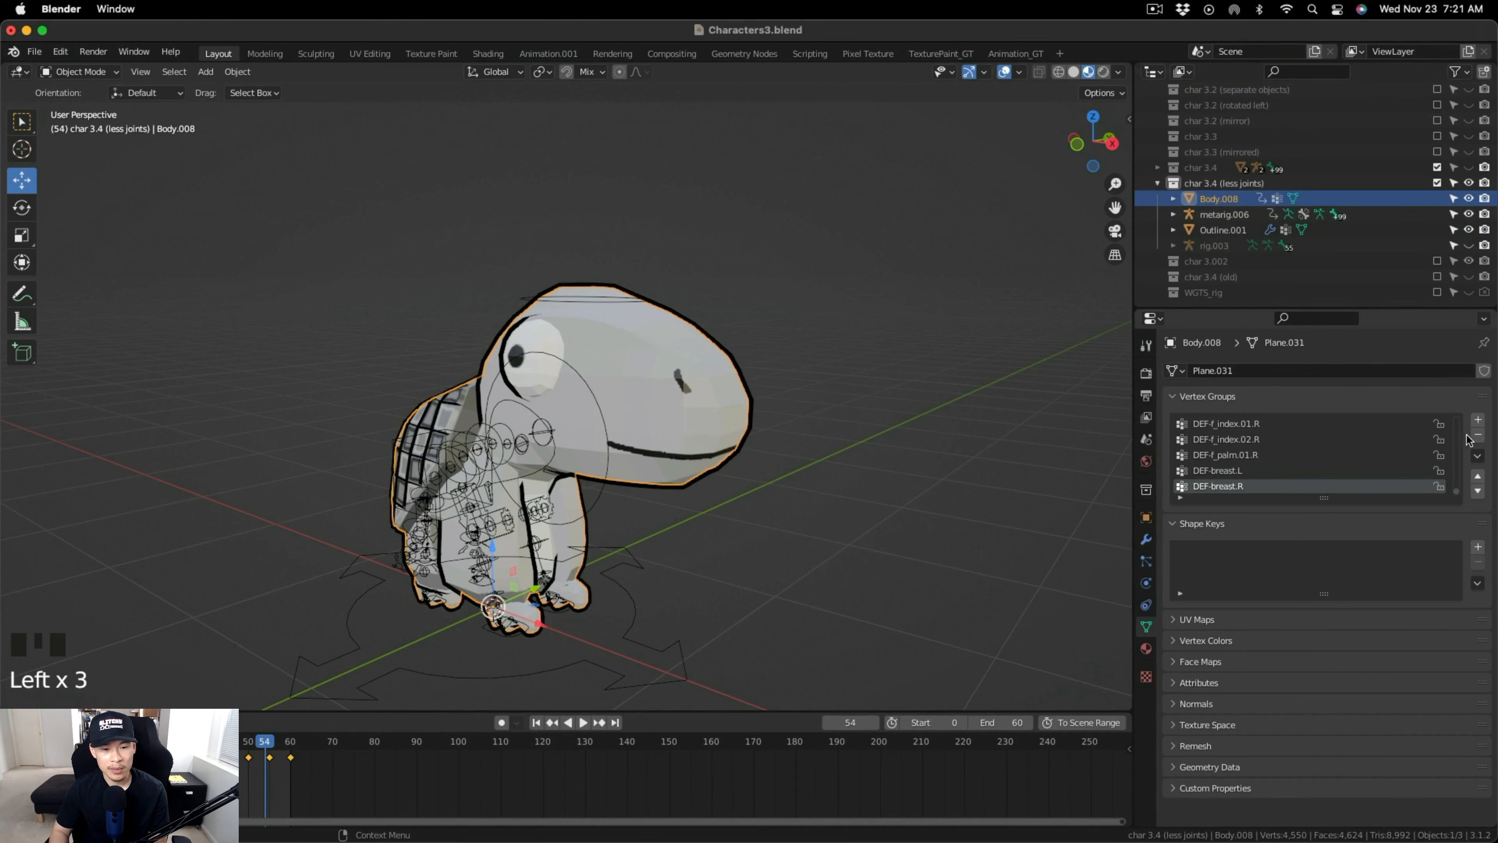
click(1477, 457)
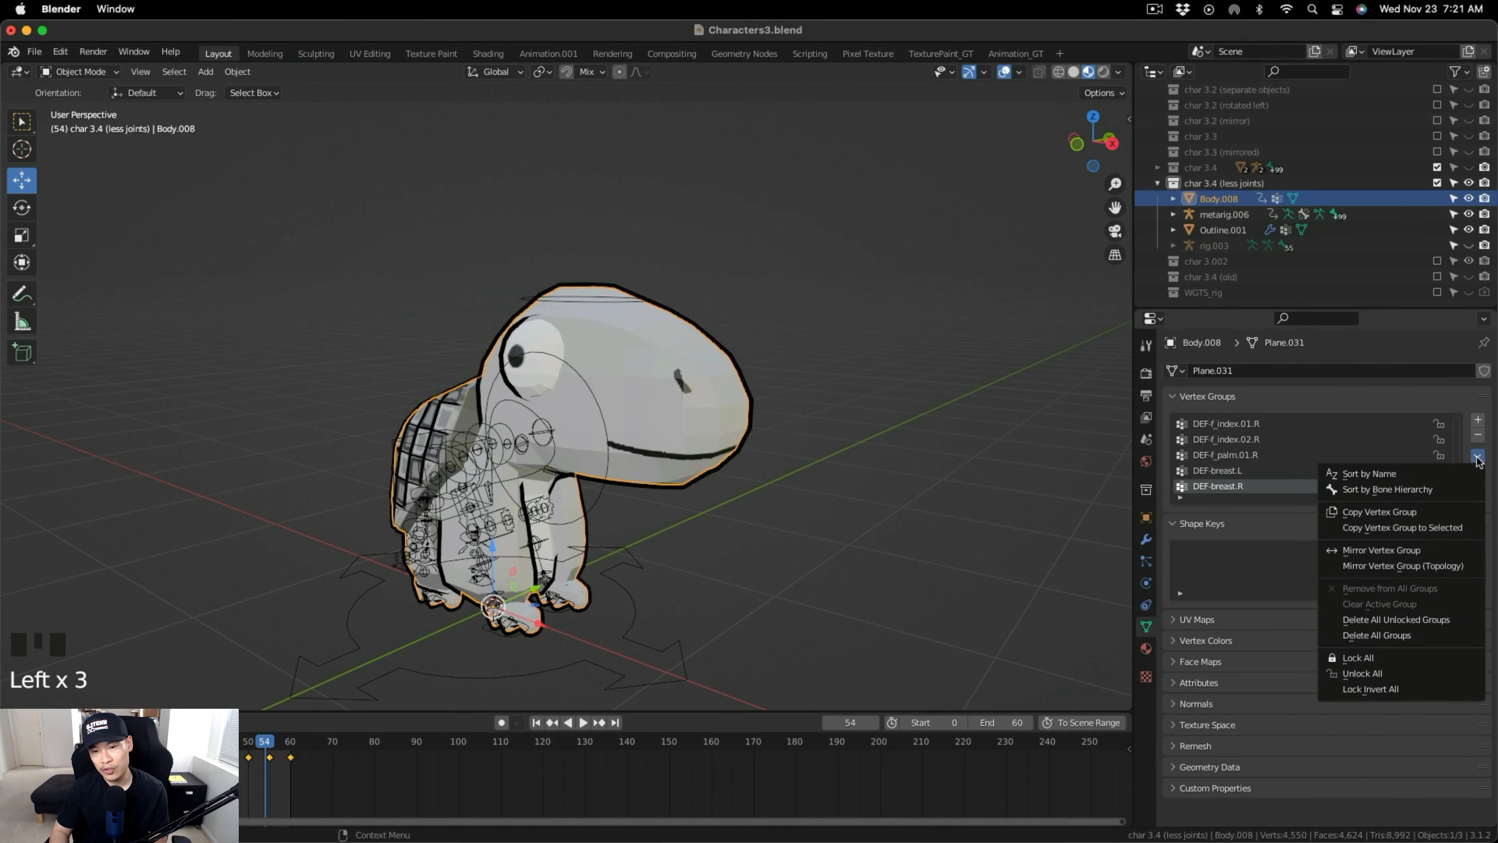
click(1427, 636)
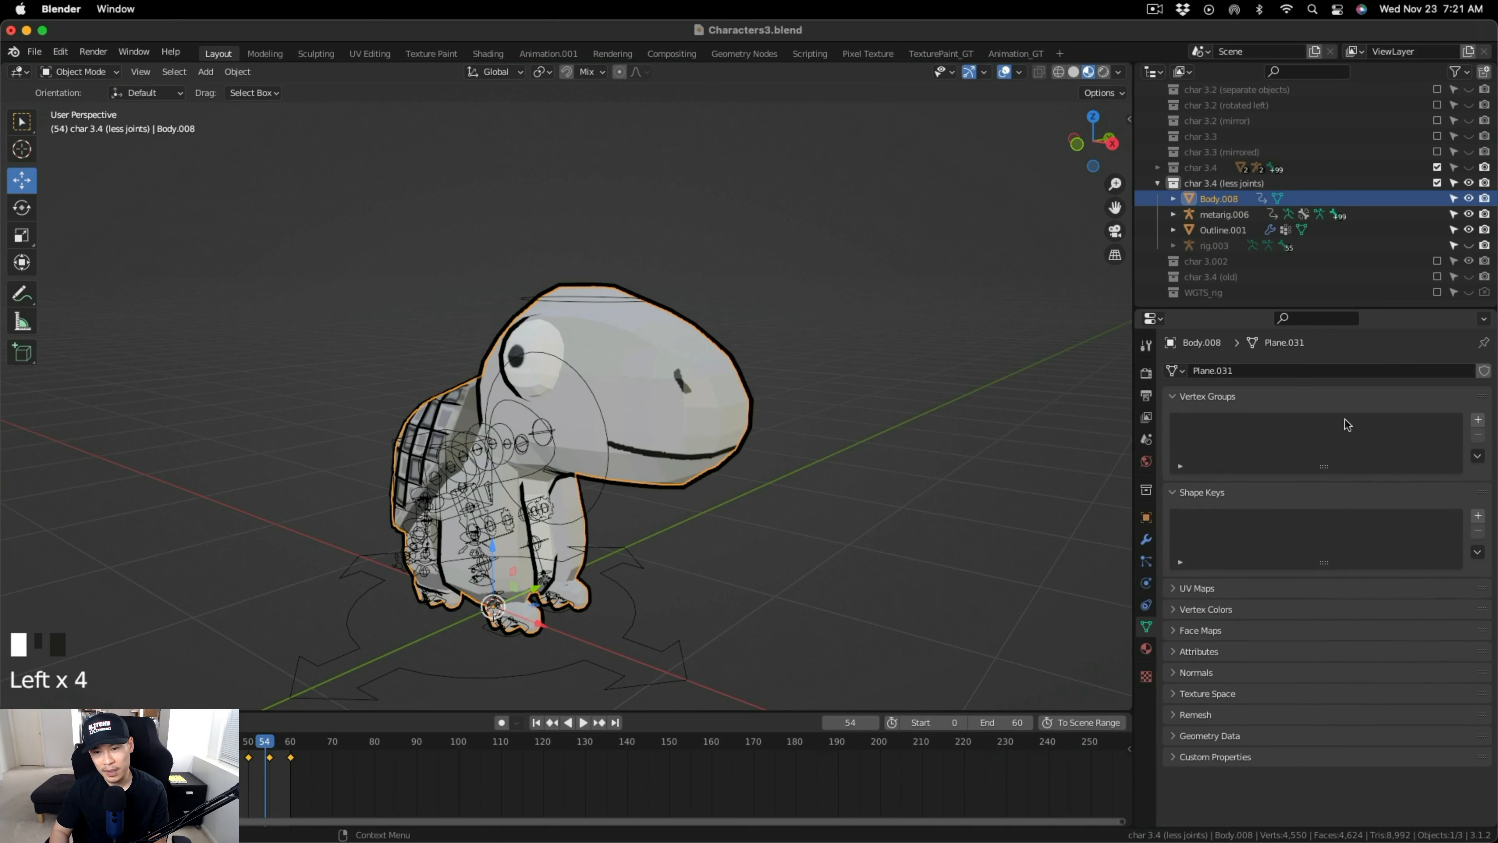
Delete all vertex groups from the Outline.001 mesh and add a single new group named Outline.
click(1236, 233)
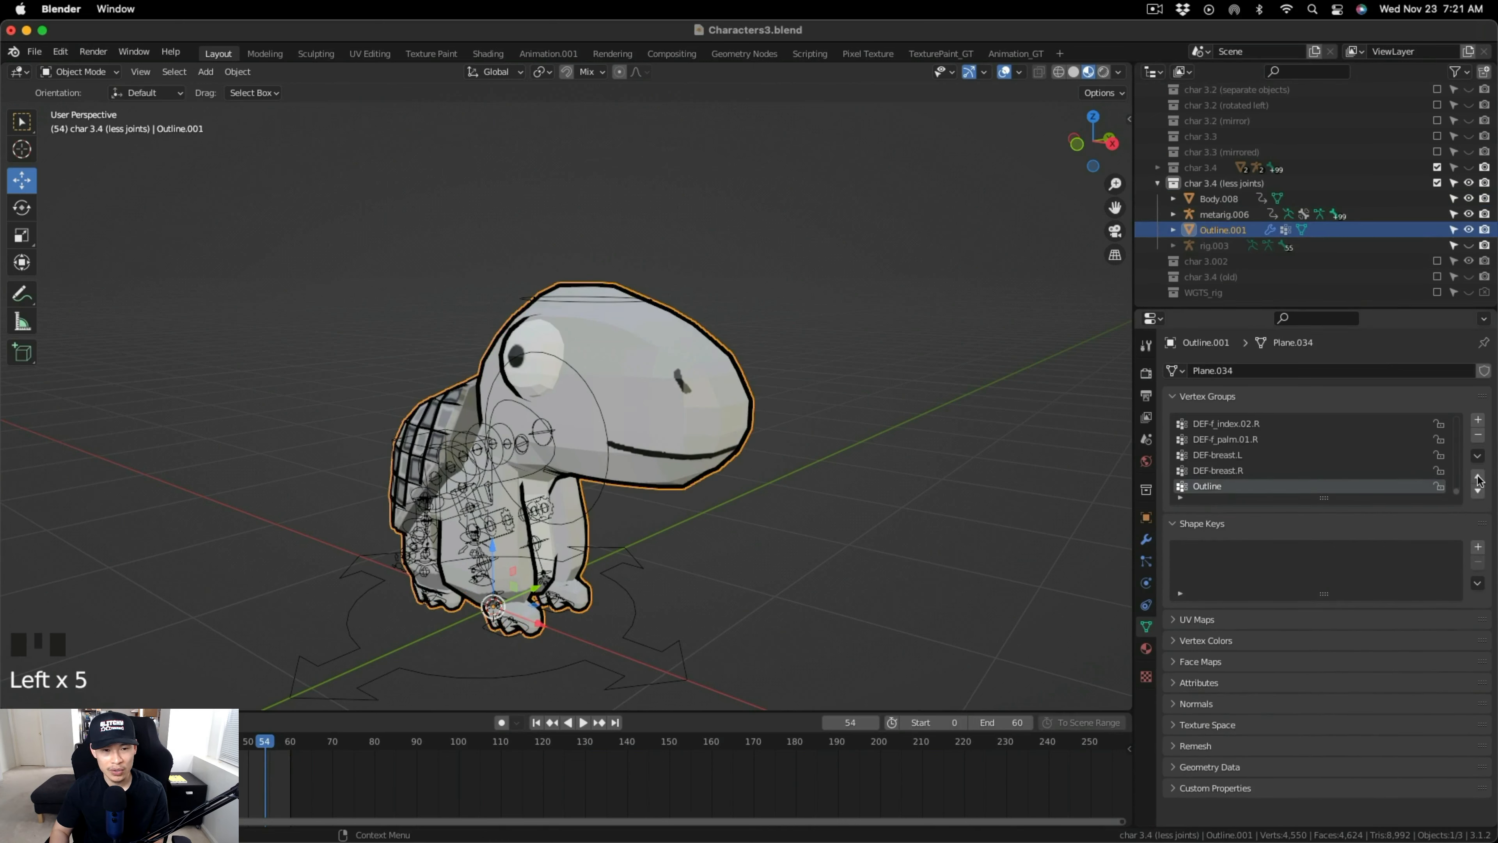
click(1477, 456)
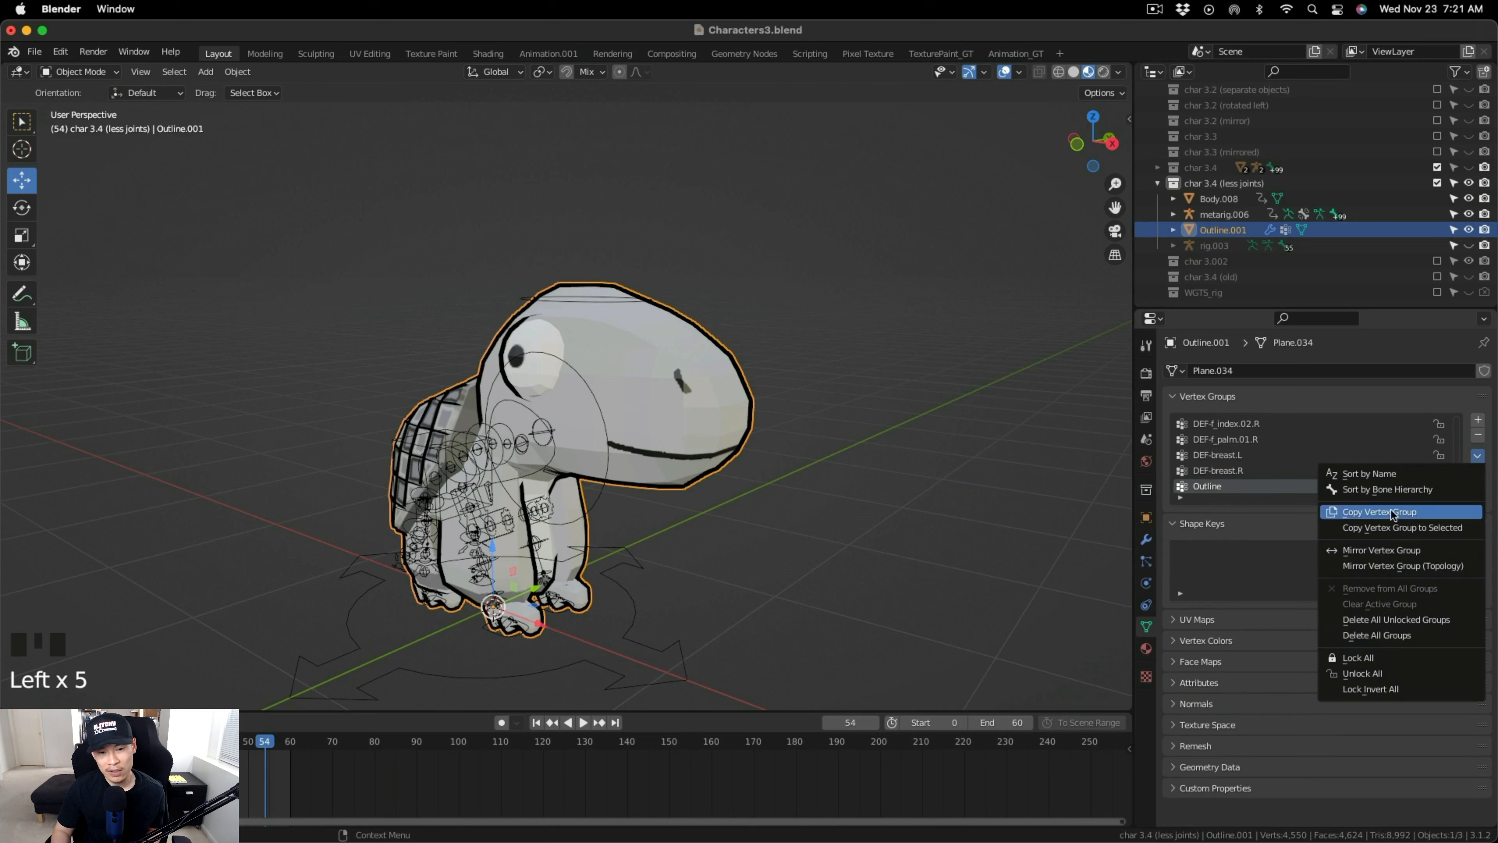
click(1403, 635)
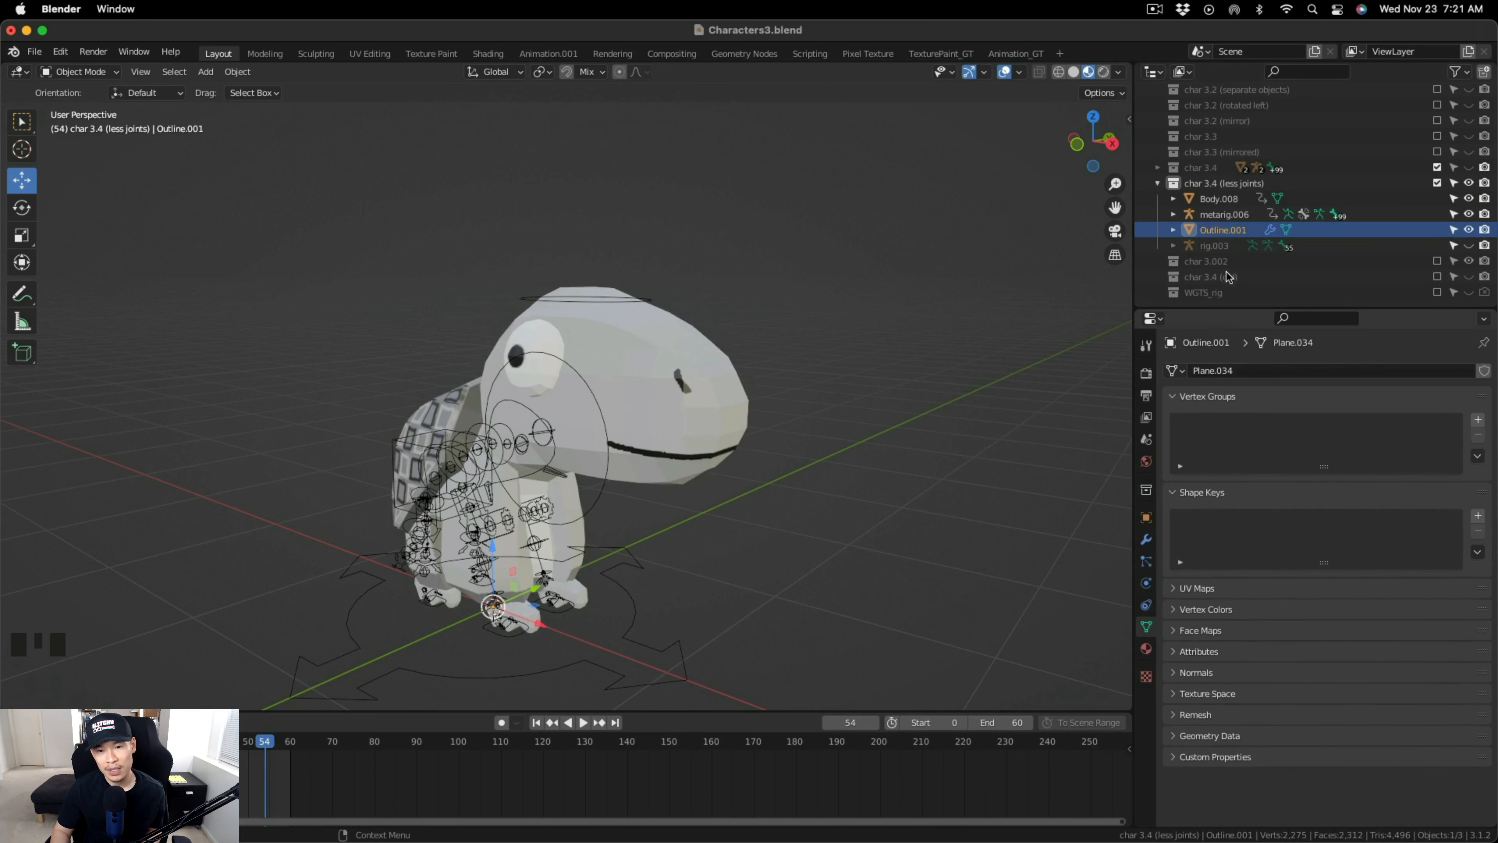
click(1477, 419)
double_click(1238, 424)
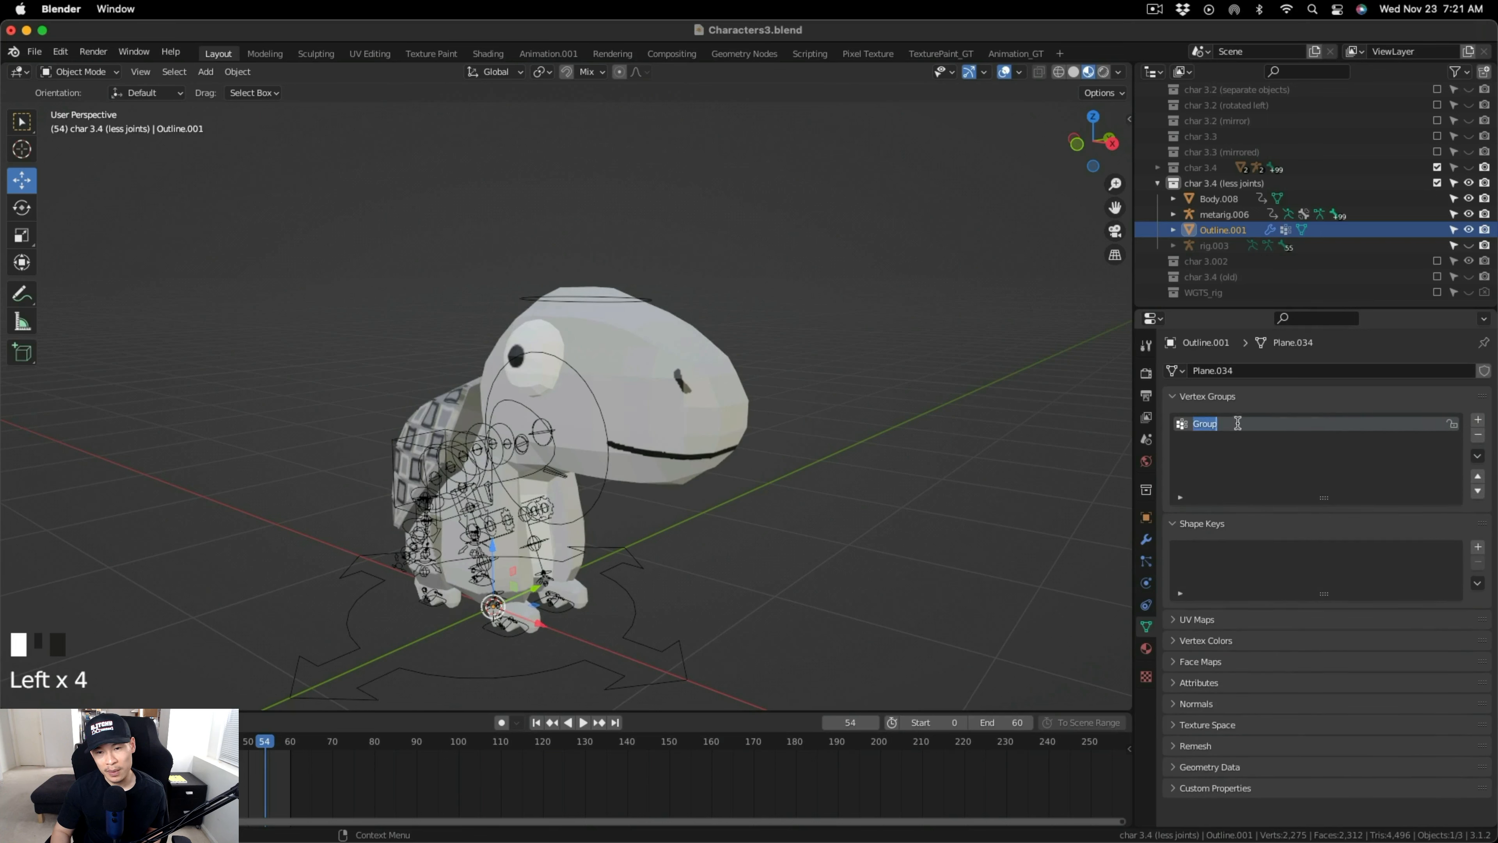
text(Out)
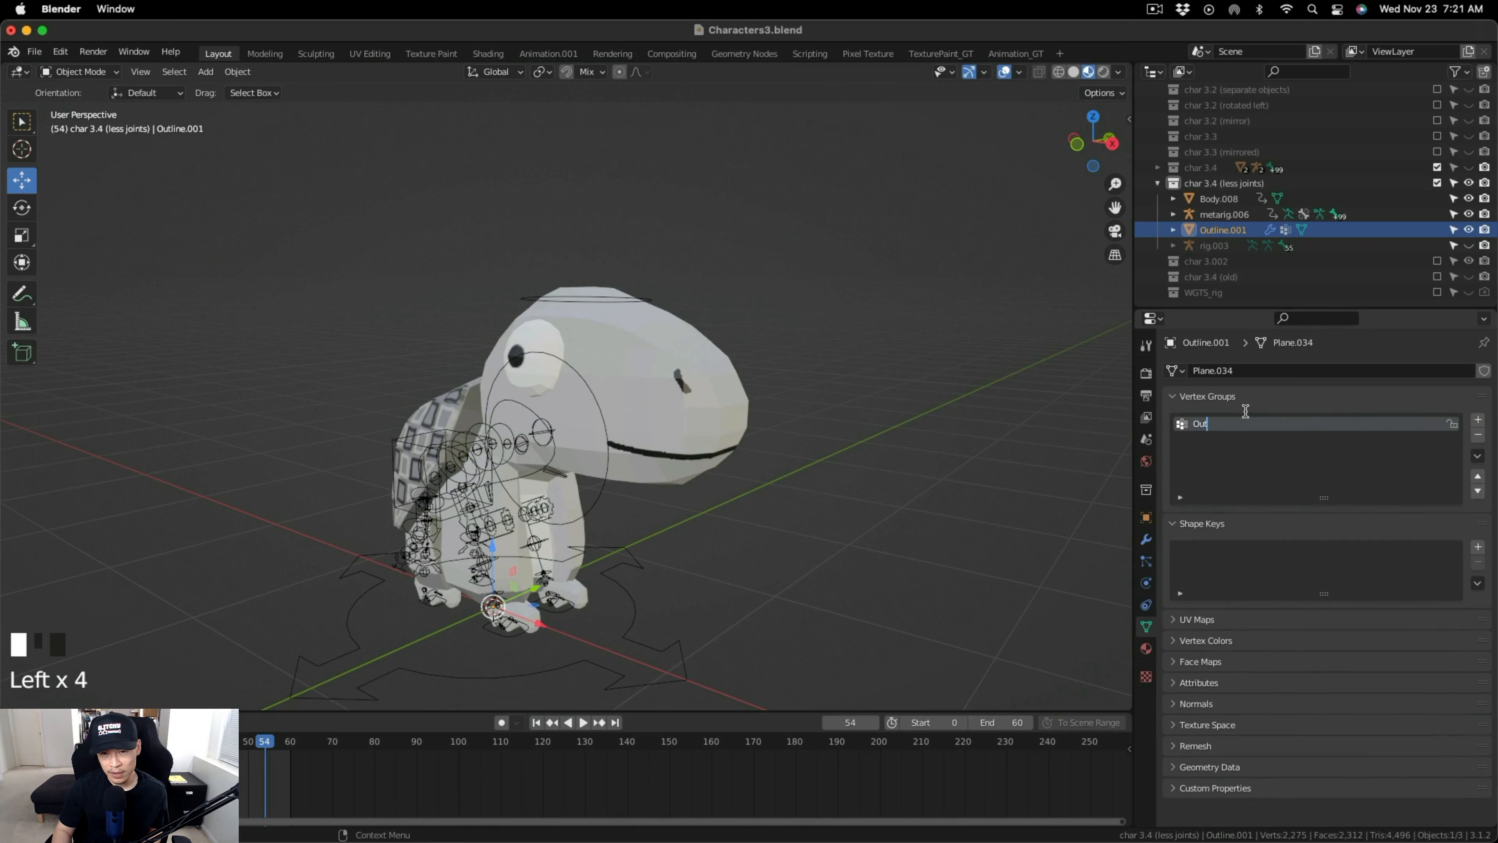
text(line)
key(Return)
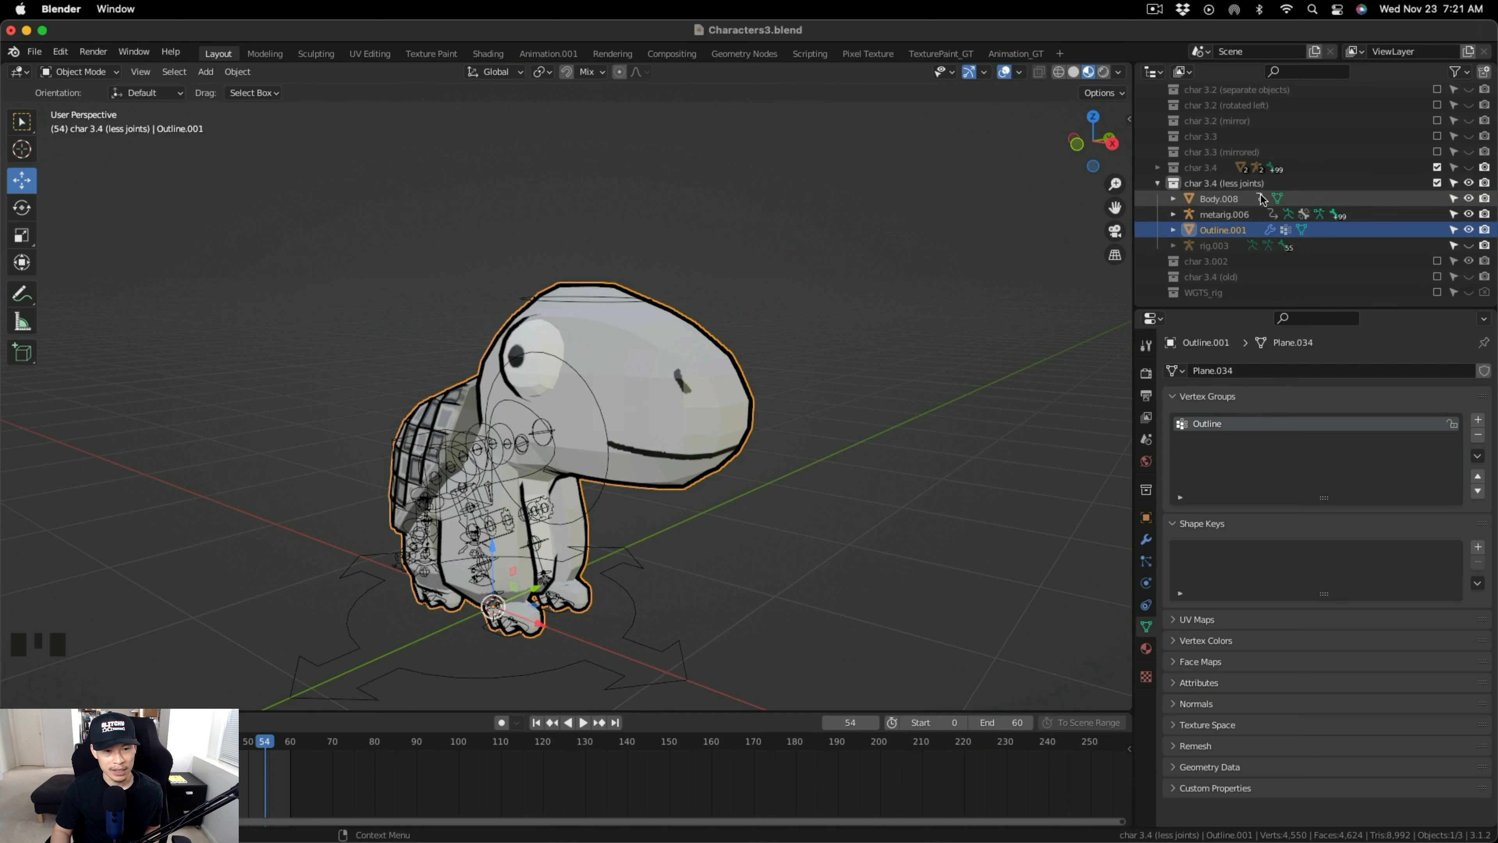
Parent Body.008 and Outline.001, one after the other, to metarig.006 with automatic weights.
click(1248, 199)
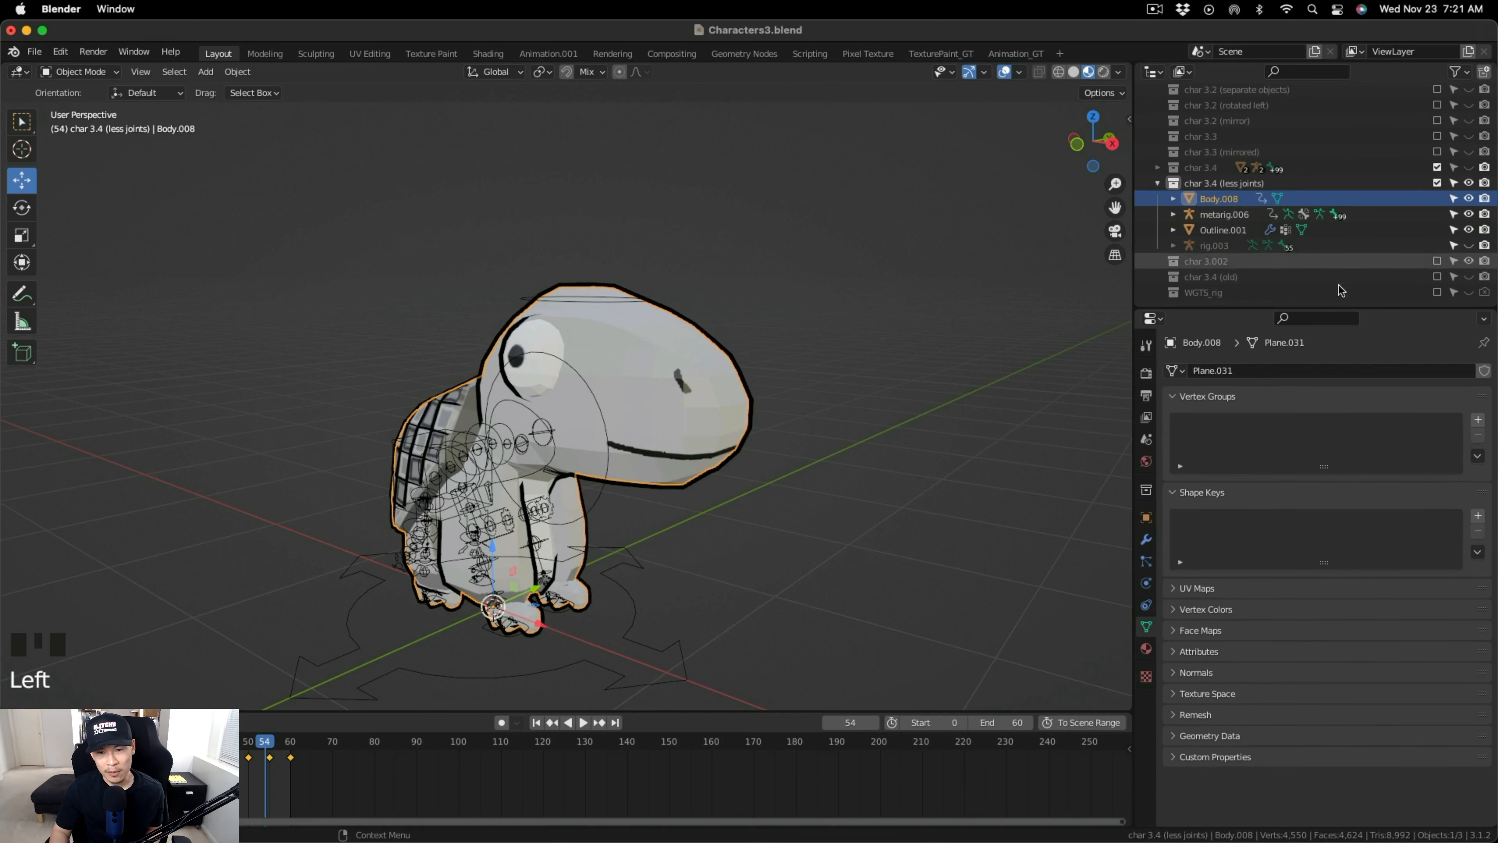
ctrl+click(1223, 215)
key(ctrl+p)
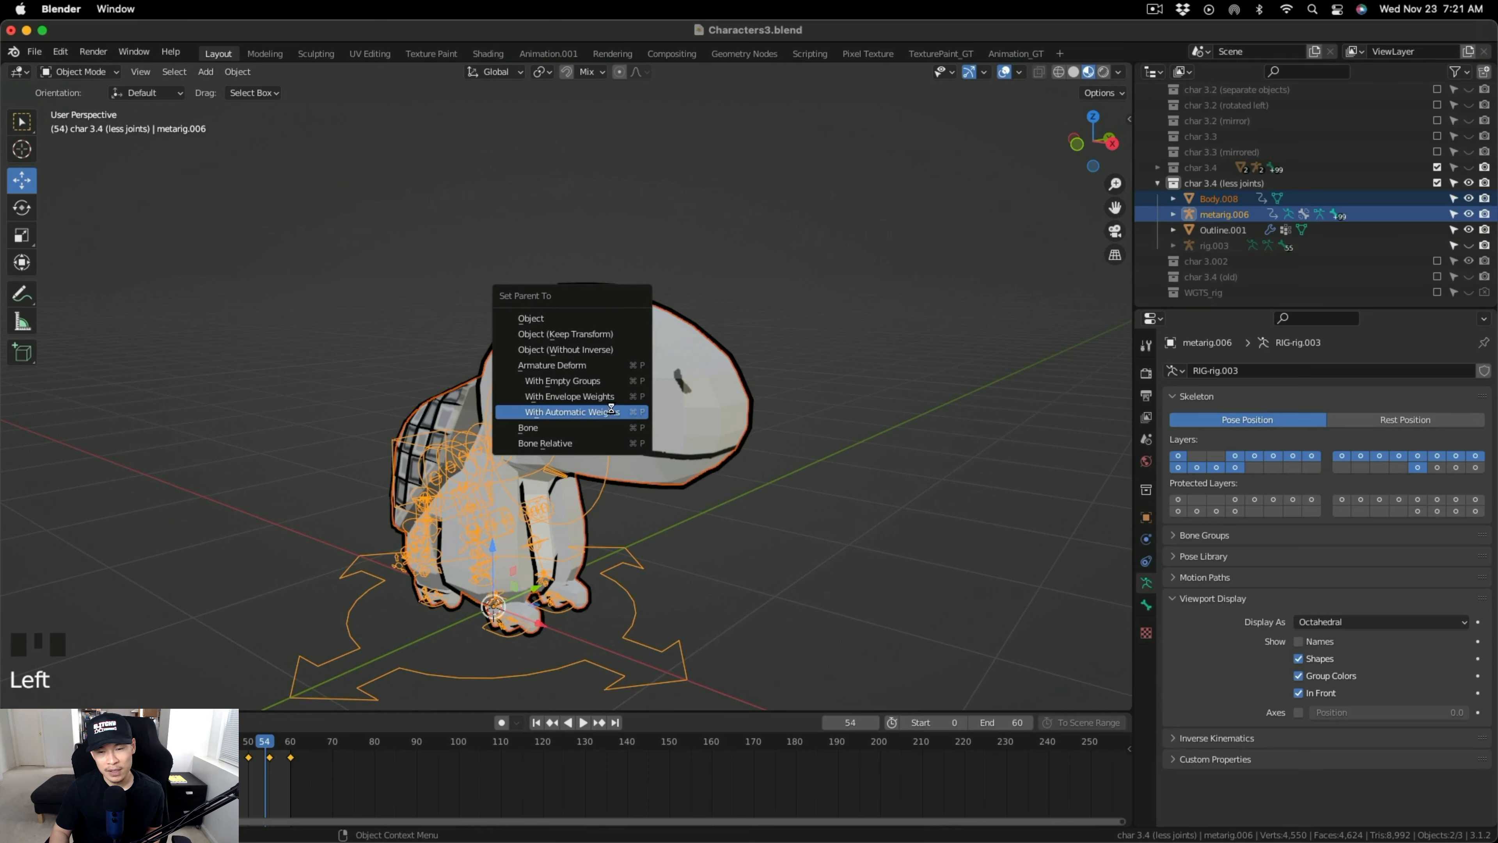
click(613, 412)
click(1221, 230)
ctrl+click(1223, 214)
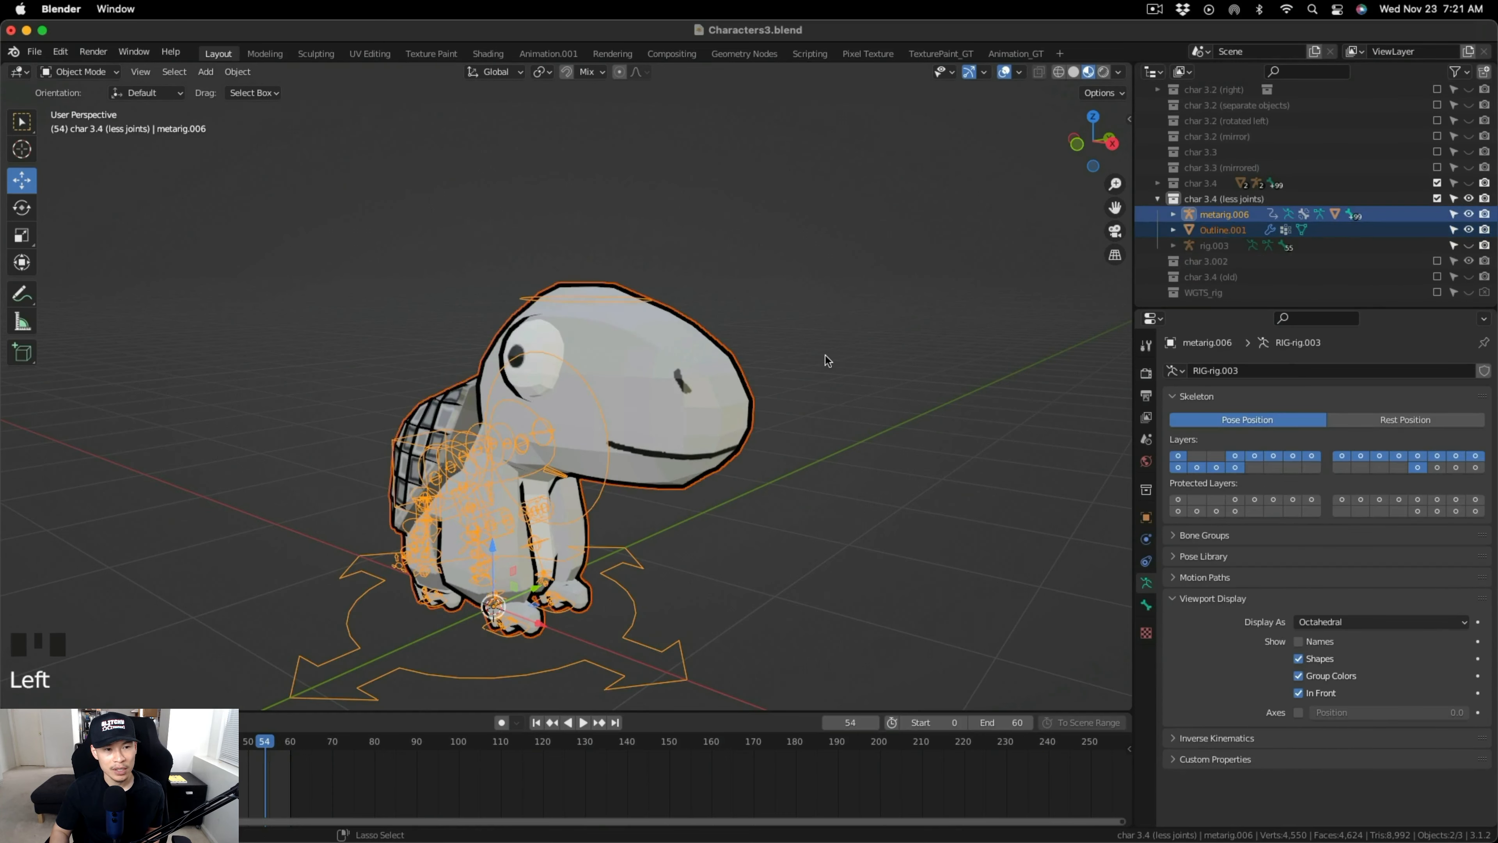
key(ctrl+p)
click(826, 354)
Select all the visible turtle rig and mesh objects and export them as an FBX file.
key(a)
click(35, 52)
mouse_move(83, 278)
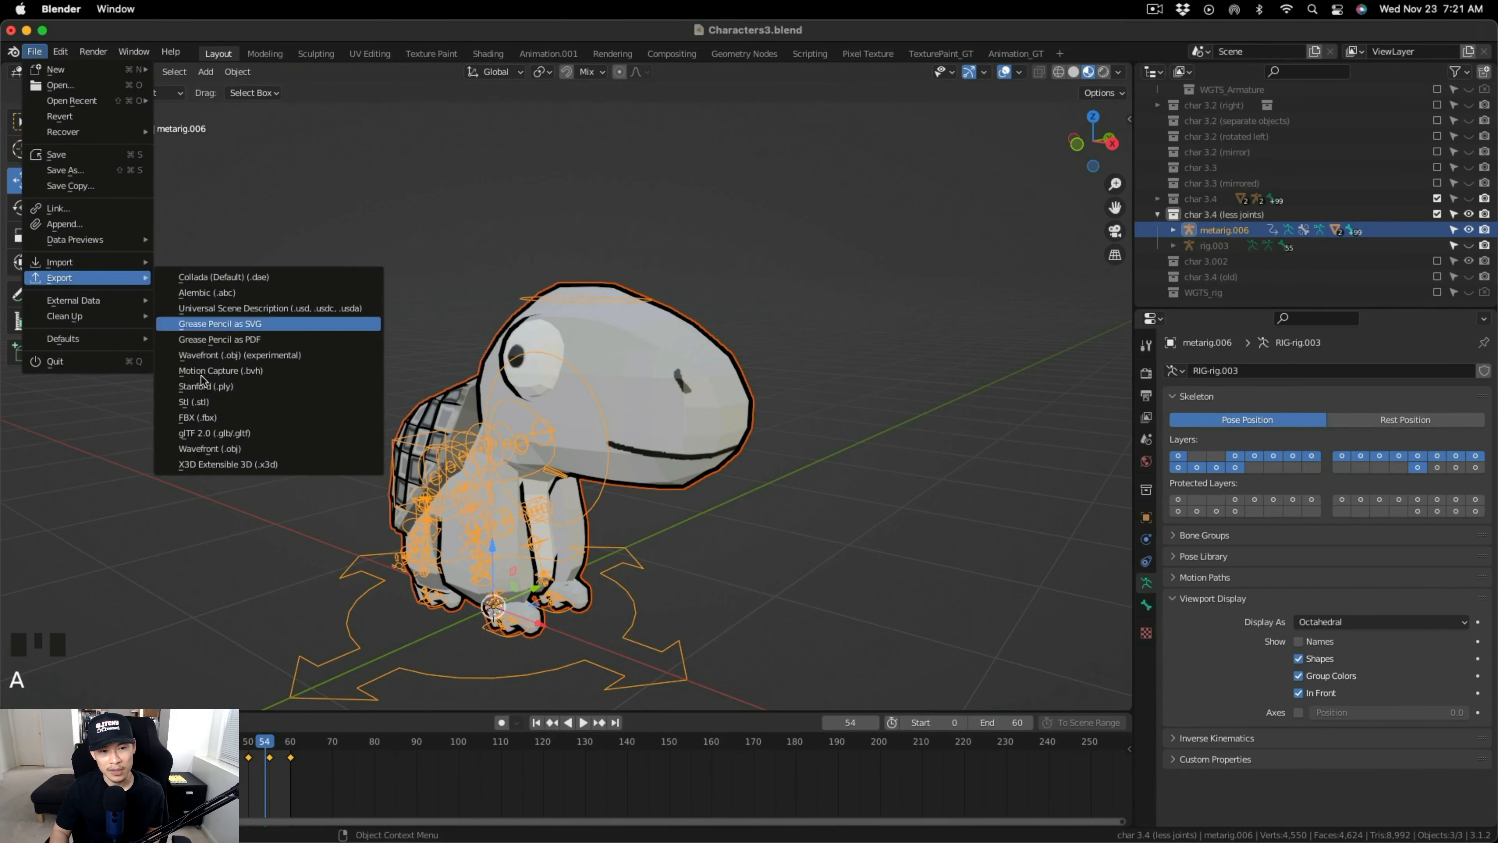
click(206, 418)
click(1128, 662)
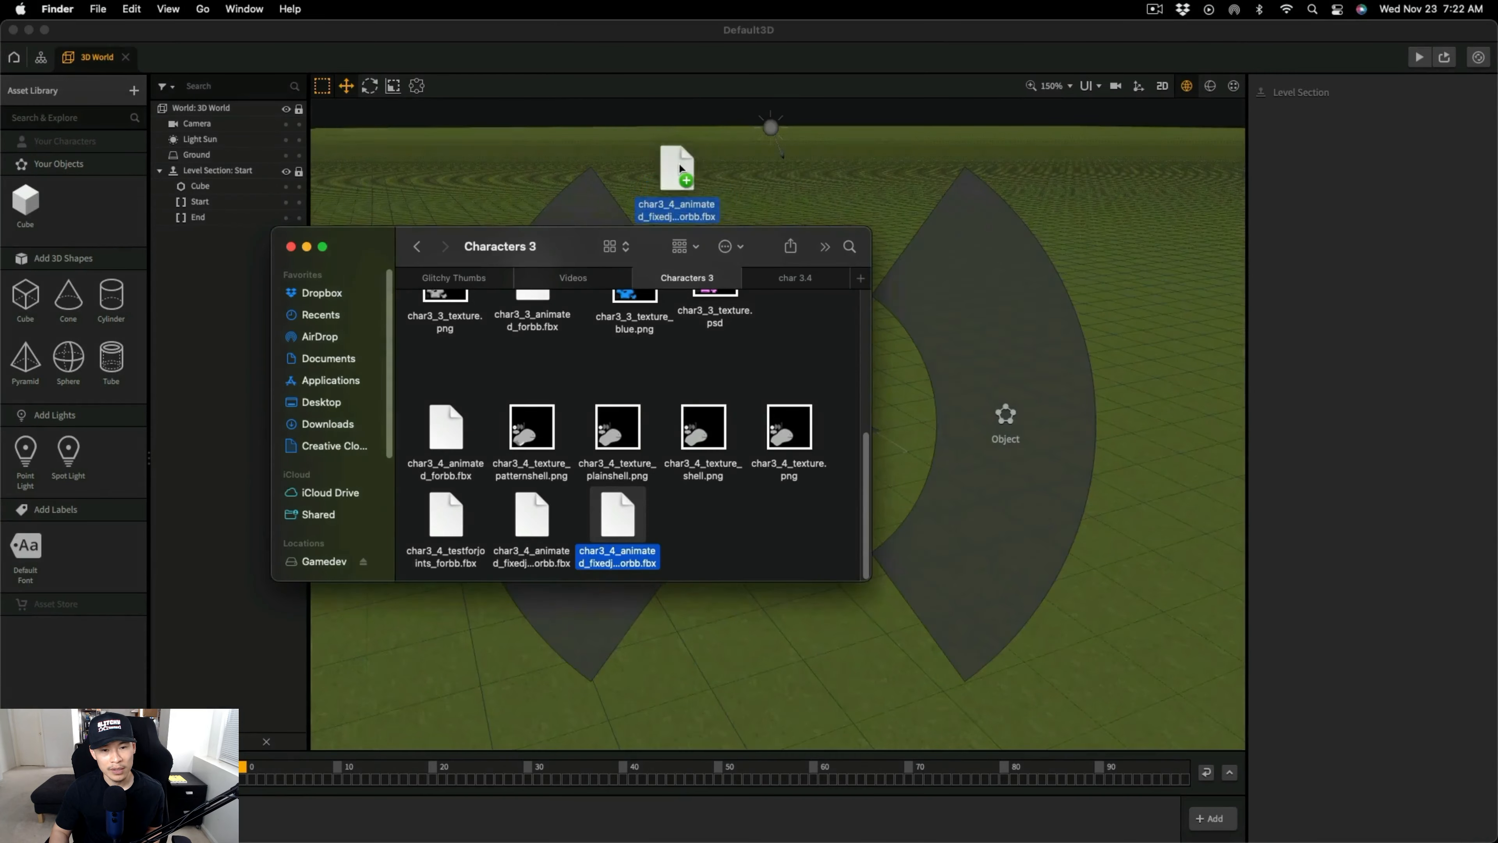
Try to import the newly exported animated turtle FBX from the Characters 3 folder into Buildbox's 3D World.
drag(680, 166, 928, 170)
click(787, 488)
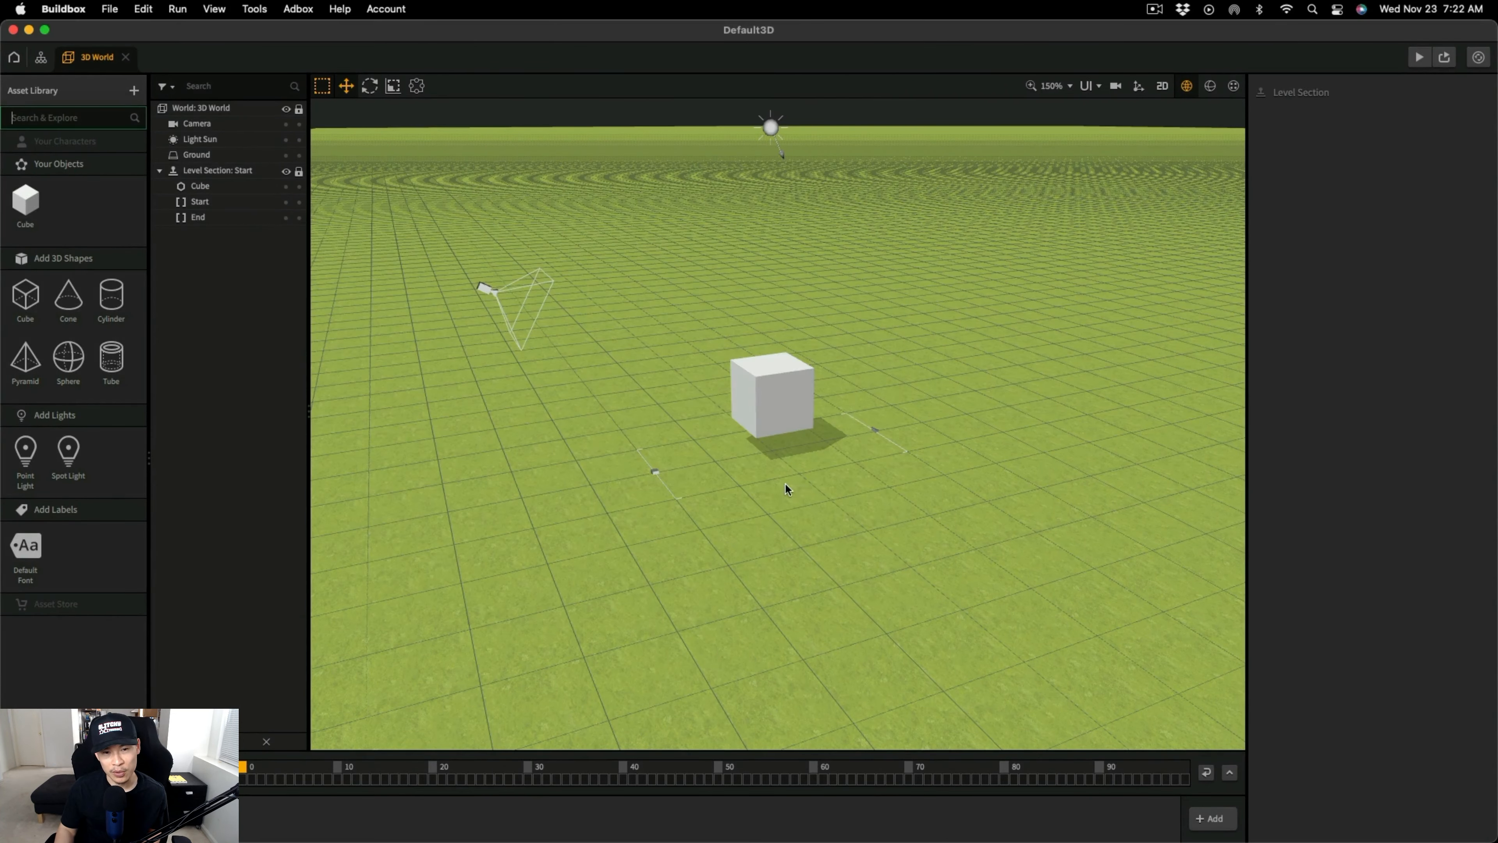
Return to Blender, show rig.003 and hide metarig.006.
key(ctrl+Up)
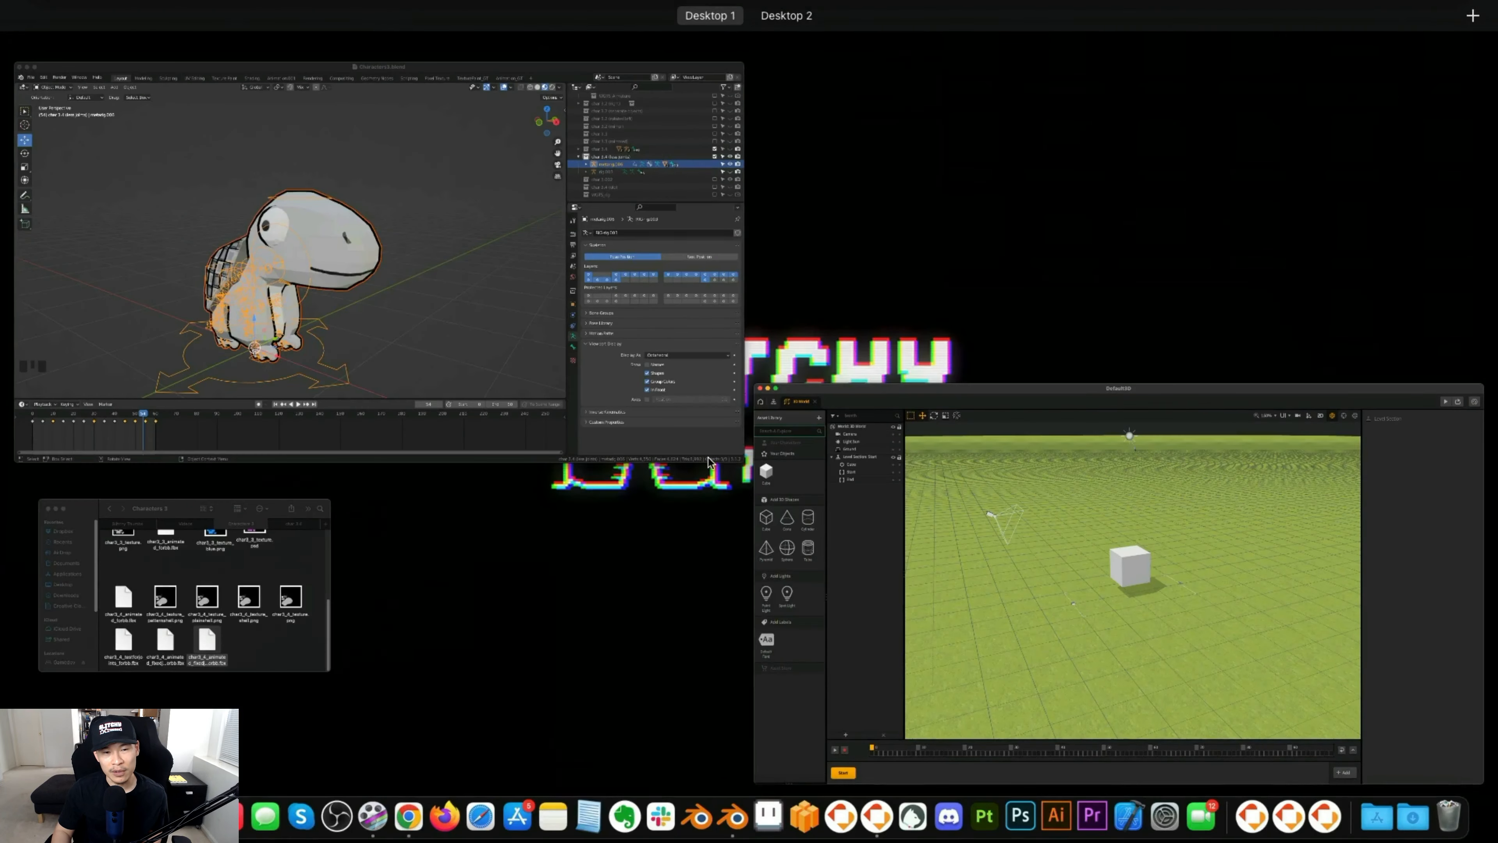
click(427, 265)
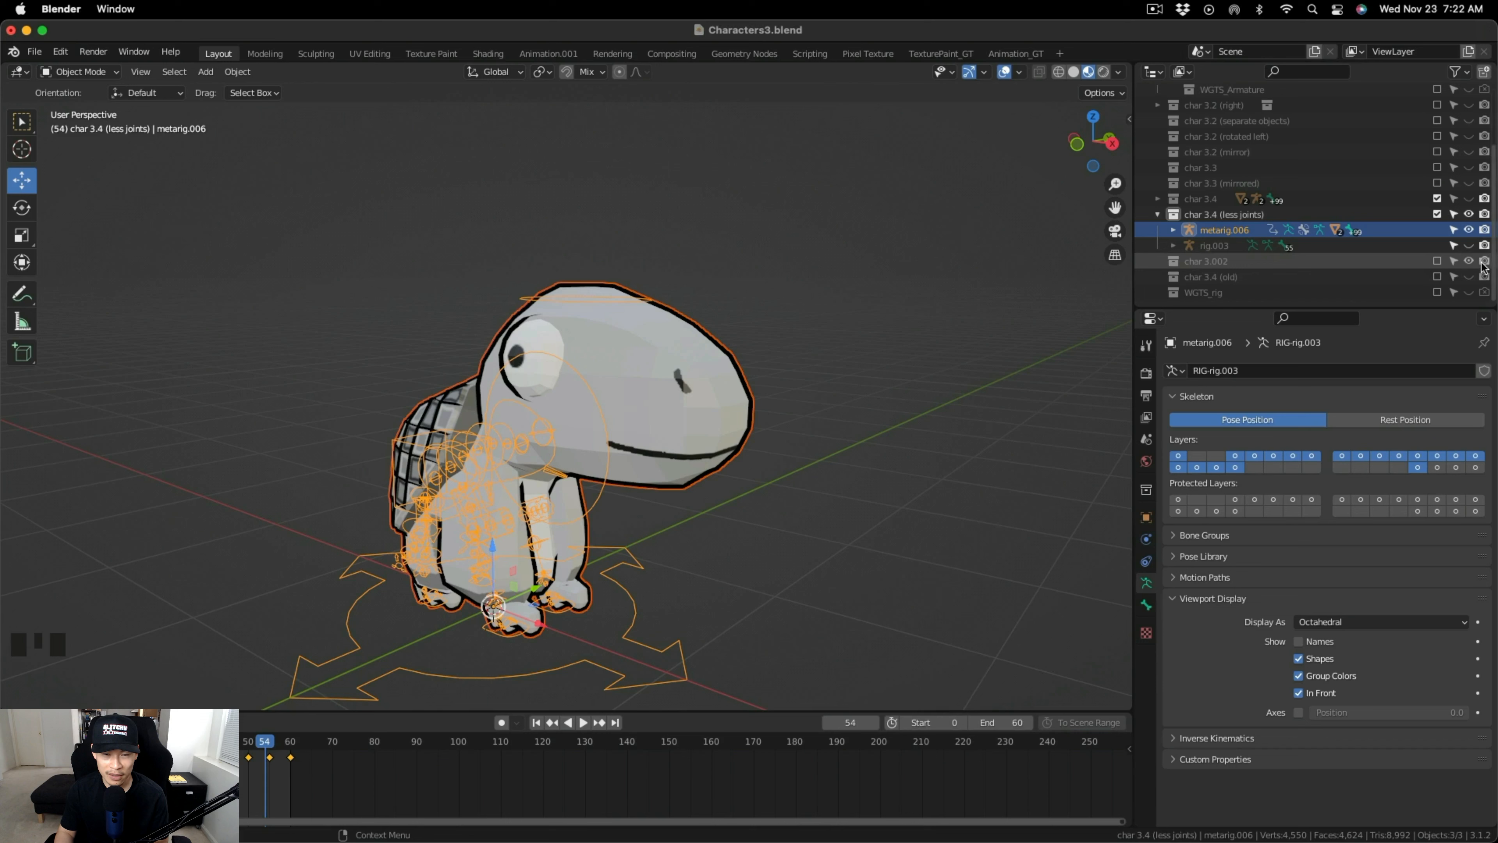
click(1468, 245)
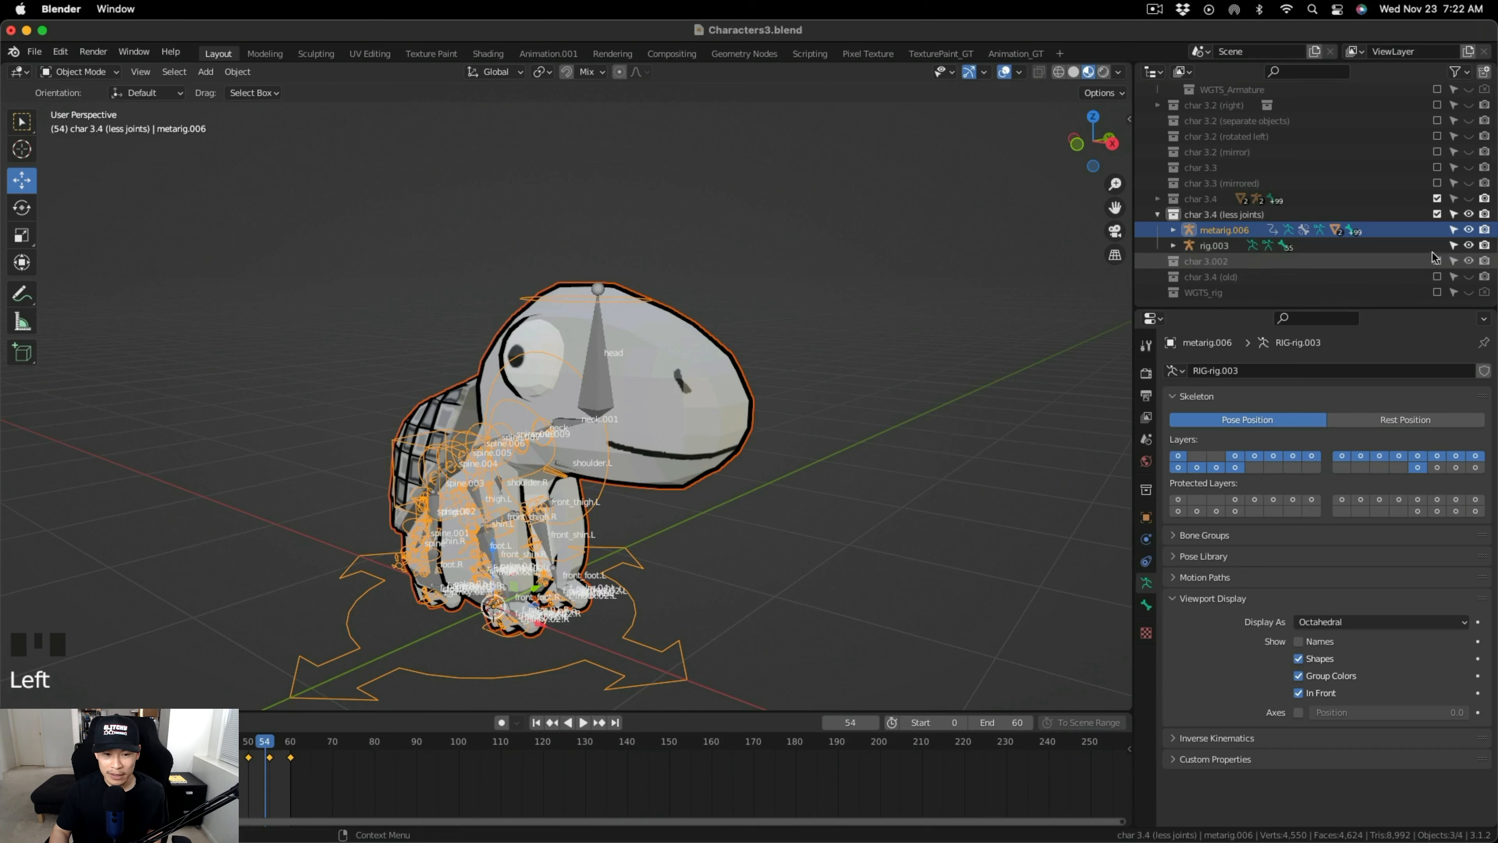
click(1468, 229)
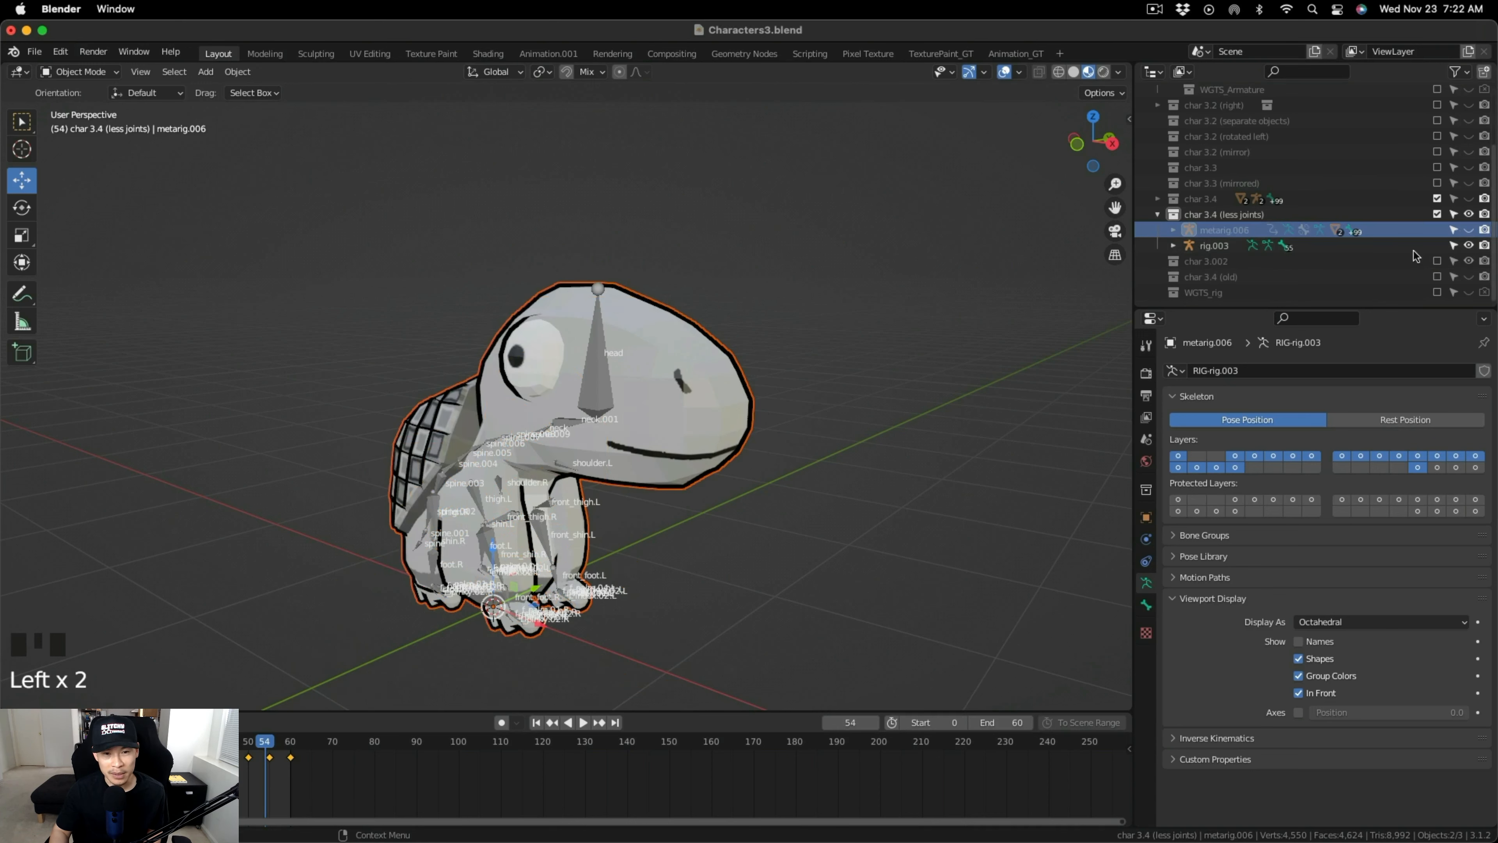
Examine the bones of rig.003 from several angles, especially the legs and toes, for ones that could be removed.
middle_drag(794, 526, 795, 418)
scroll(557, 506, up, 4)
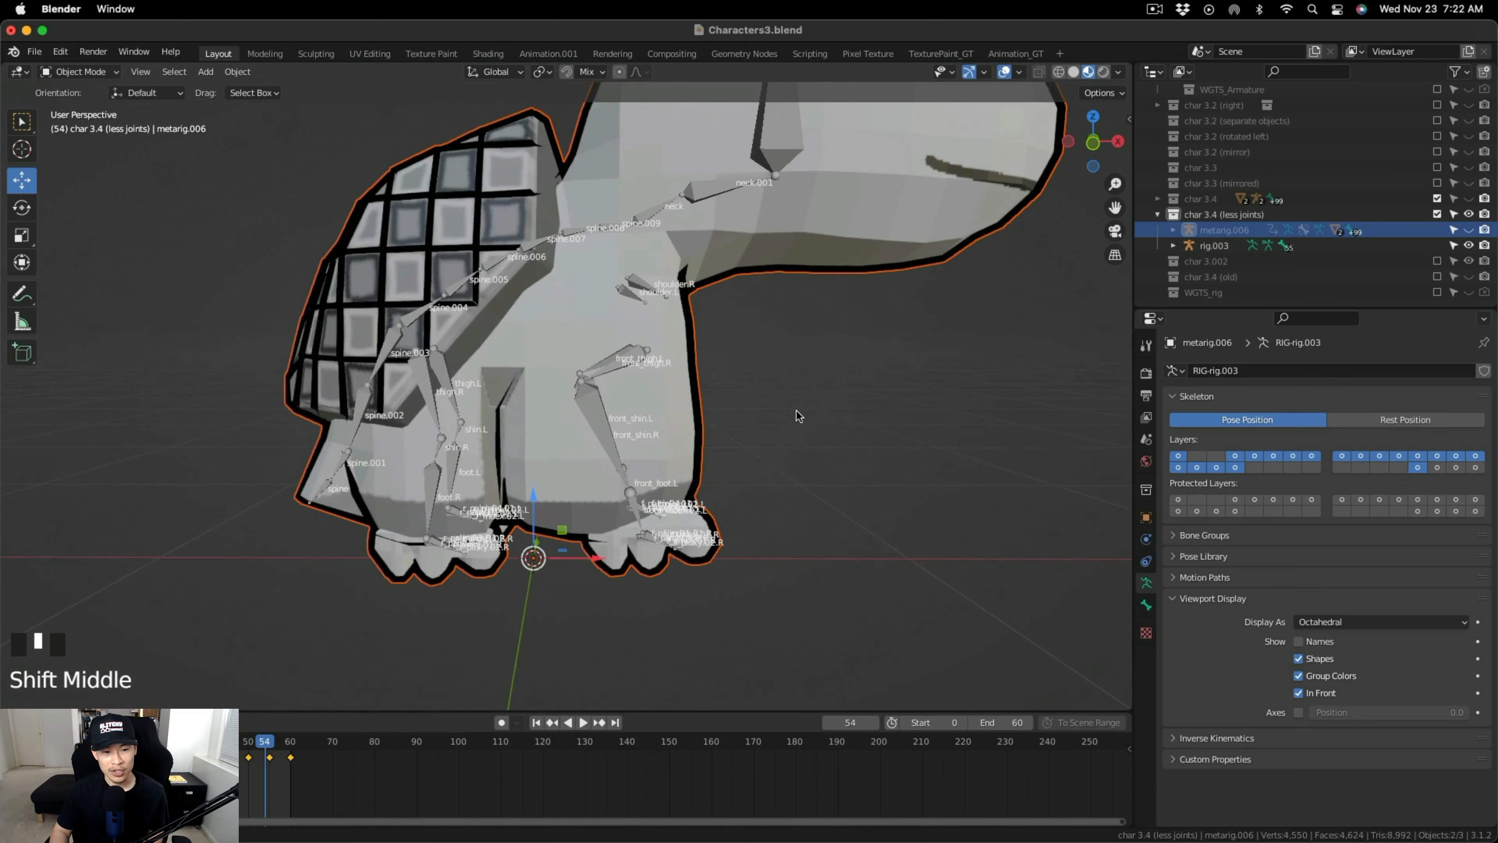
middle_drag(753, 497, 630, 446)
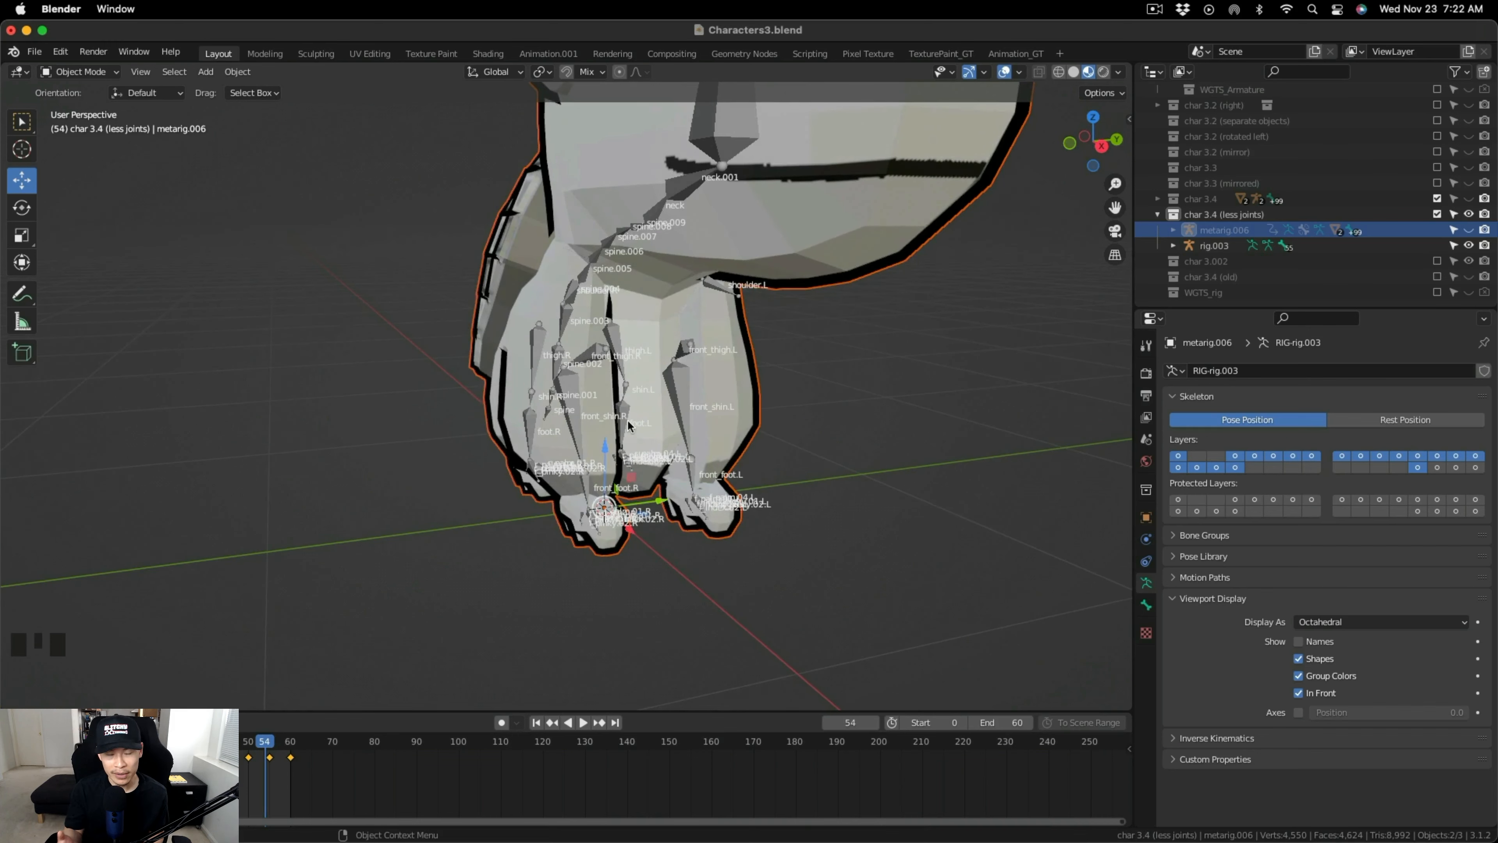
scroll(629, 425, up, 2)
middle_drag(674, 397, 671, 361)
scroll(663, 339, down, 2)
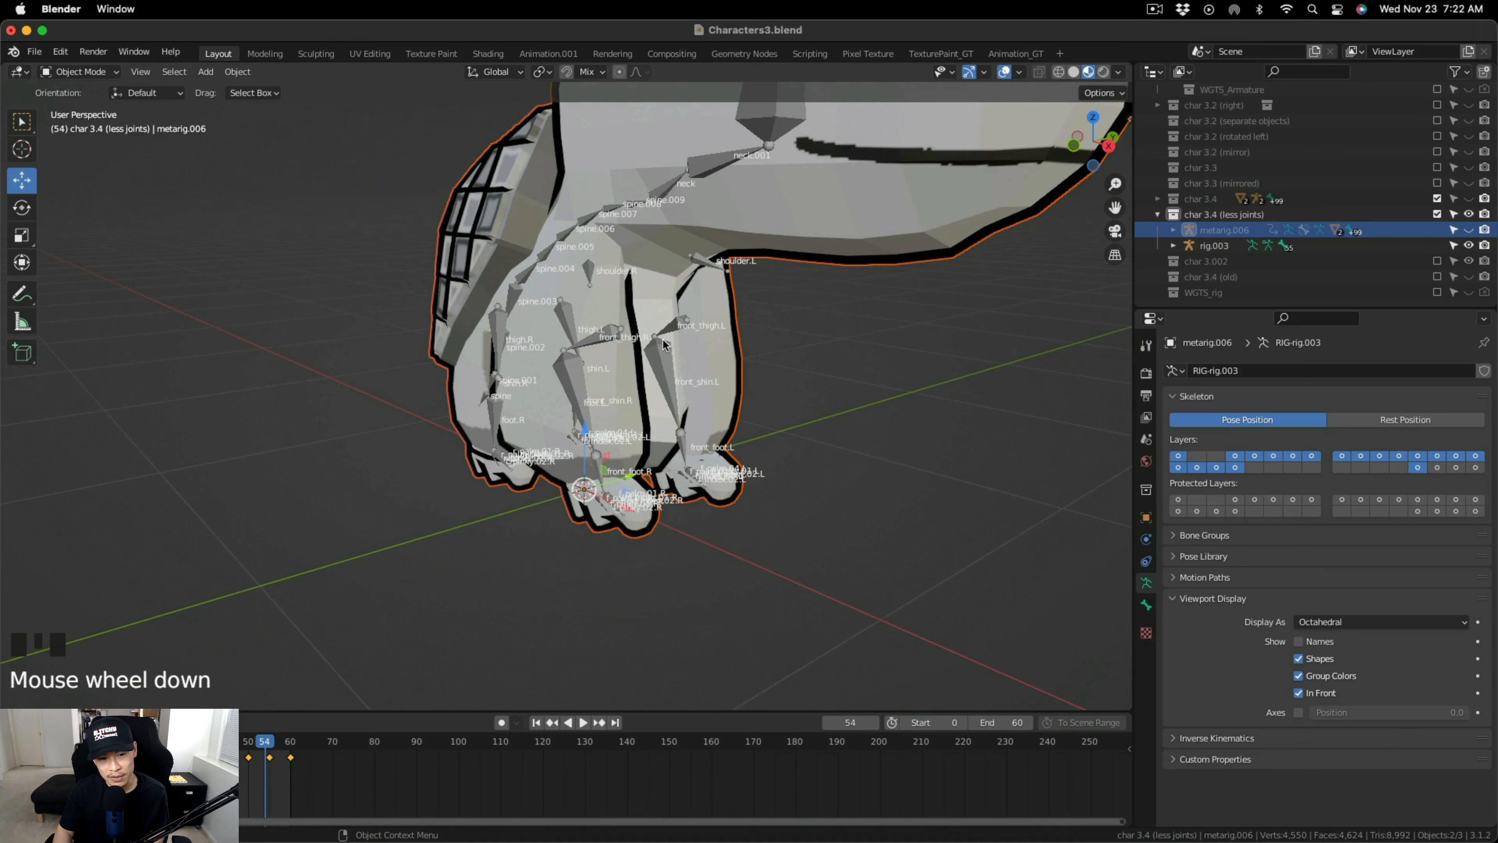
scroll(663, 341, up, 2)
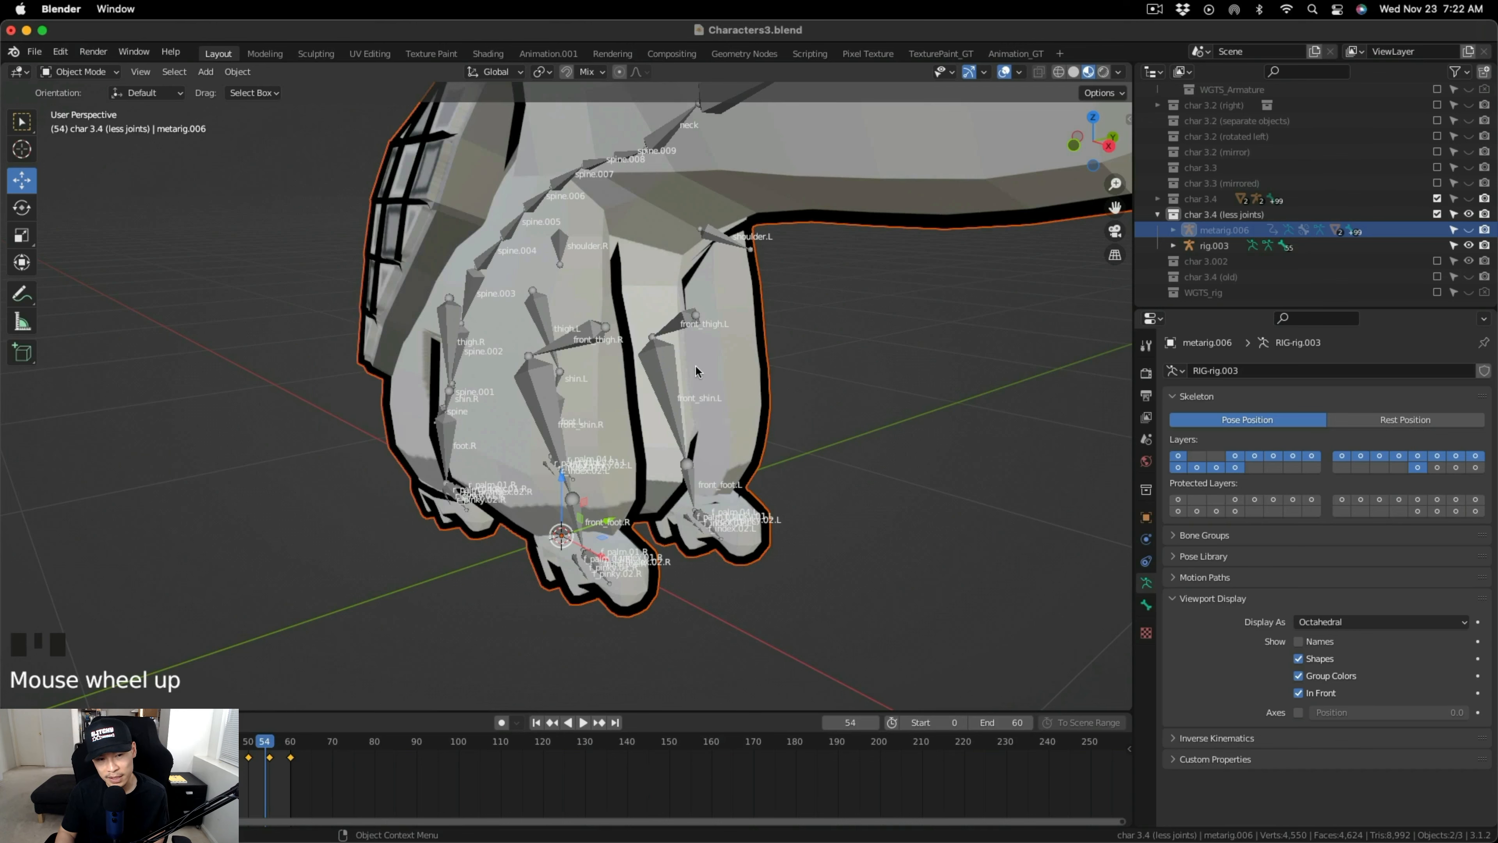
middle_drag(695, 364, 610, 350)
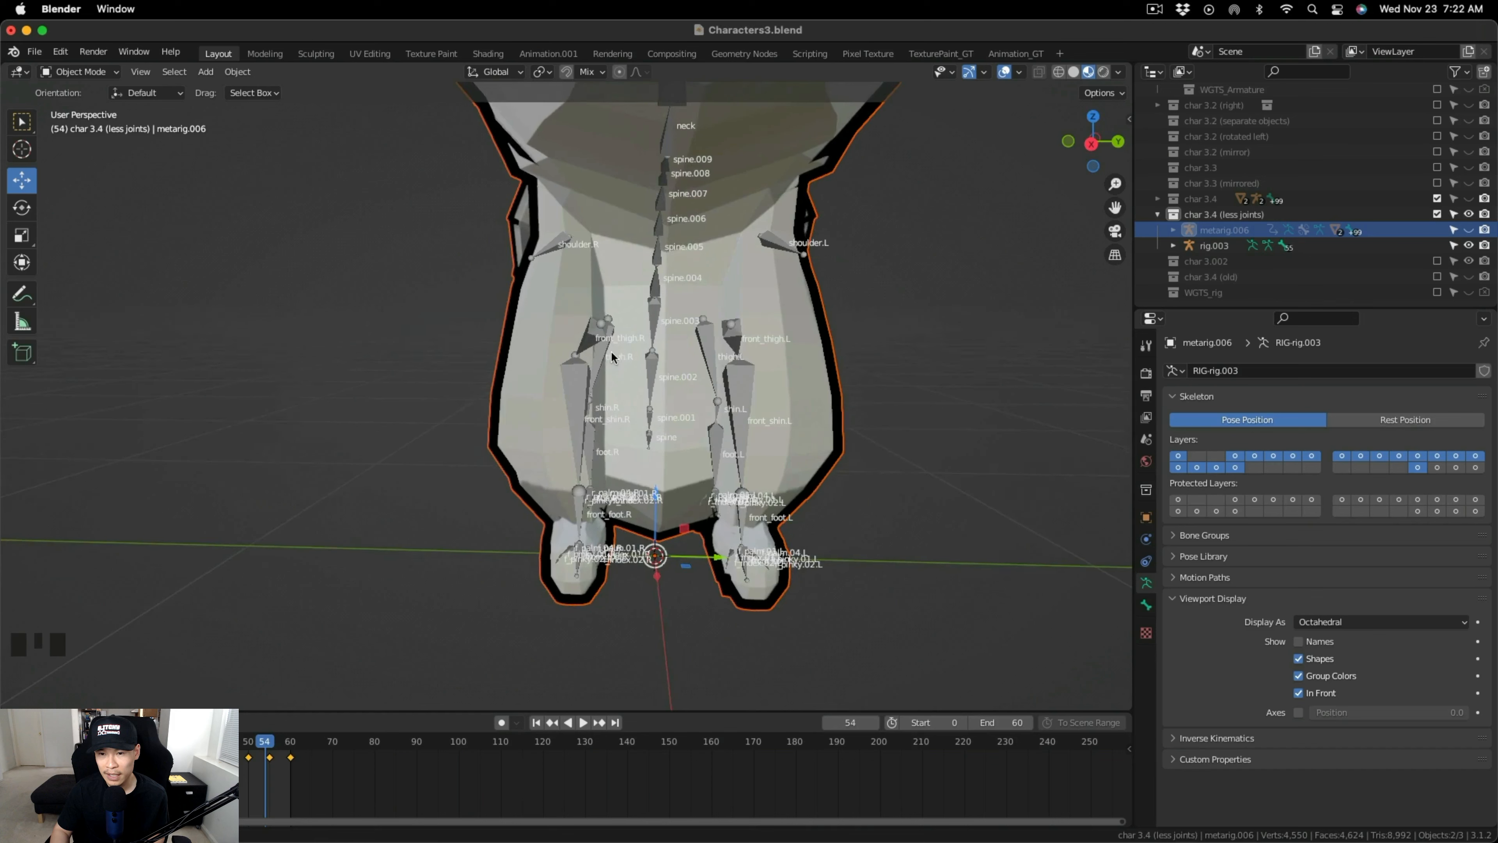
scroll(731, 501, up, 2)
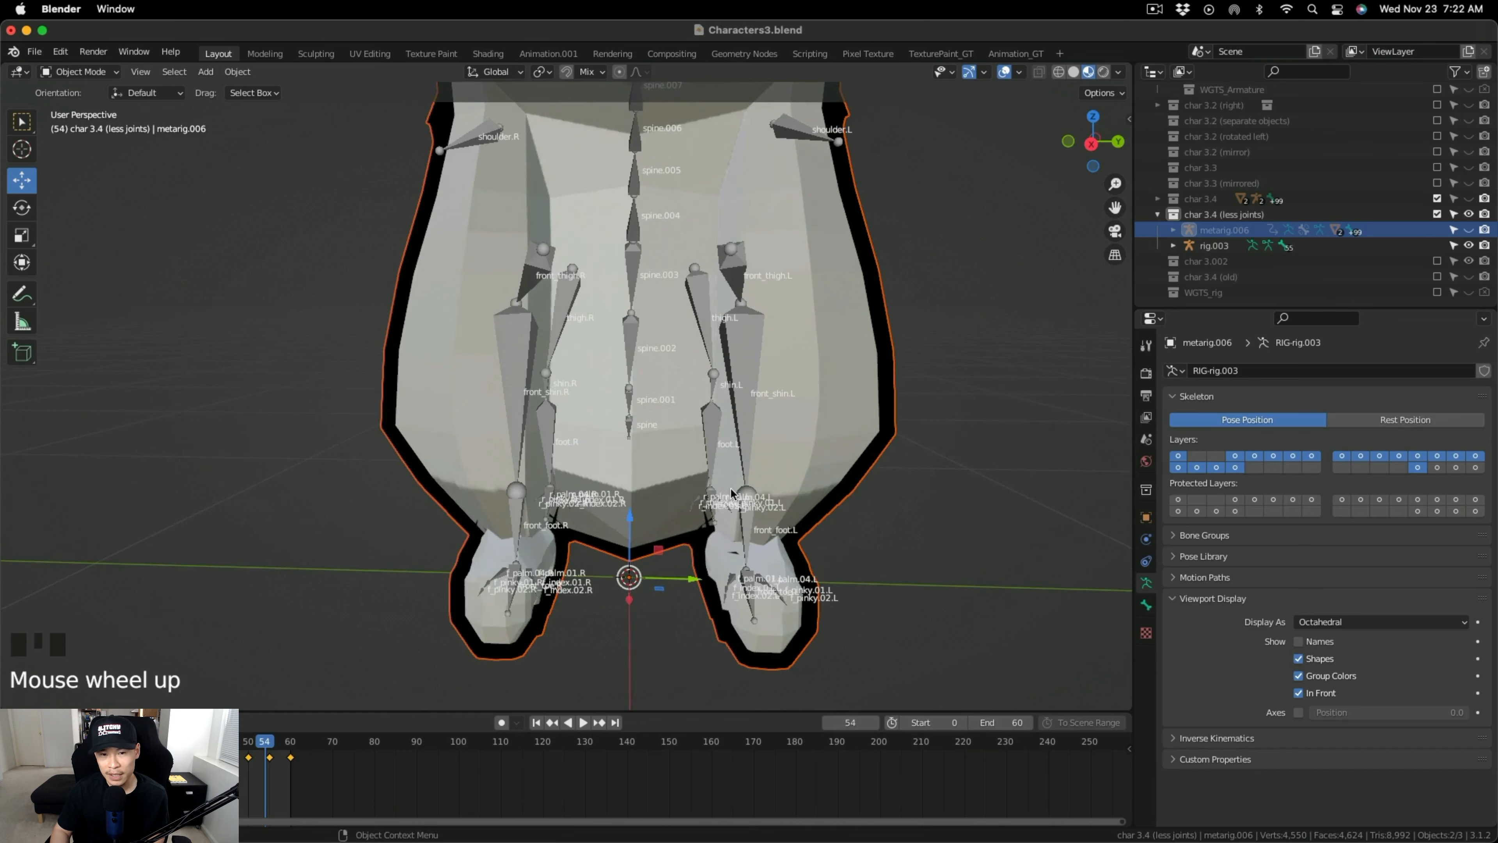
mouse_move(732, 488)
middle_down()
mouse_move(677, 478)
mouse_move(719, 449)
mouse_move(766, 478)
mouse_move(766, 420)
mouse_move(768, 473)
mouse_move(736, 379)
mouse_move(744, 464)
middle_up()
scroll(767, 420, up, 2)
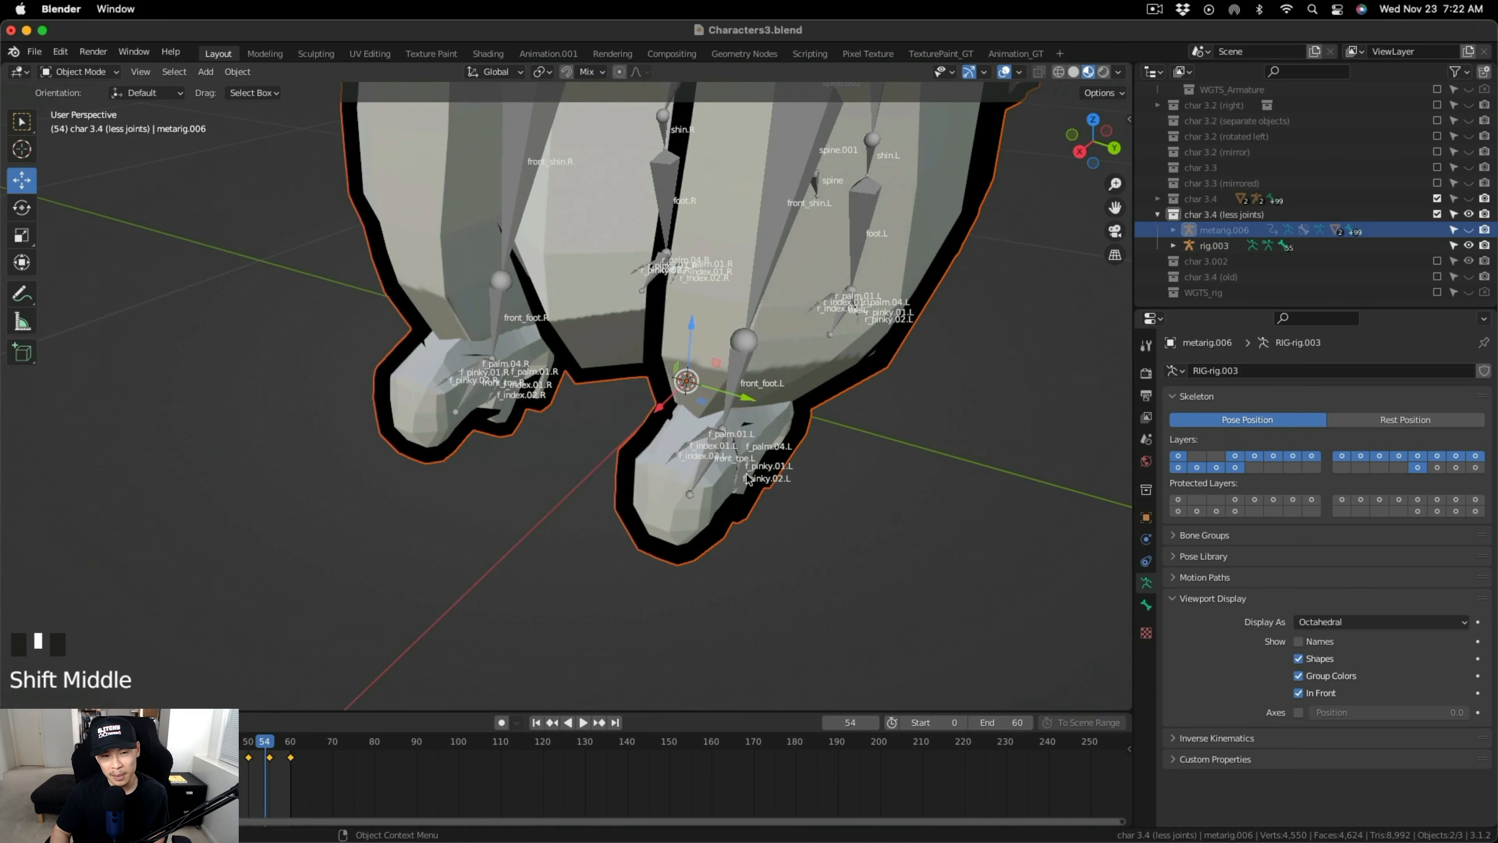
In rig.003's Edit Mode, delete the end toe bones f_pinky.02.L and f_index.02.L from the front left foot.
click(736, 487)
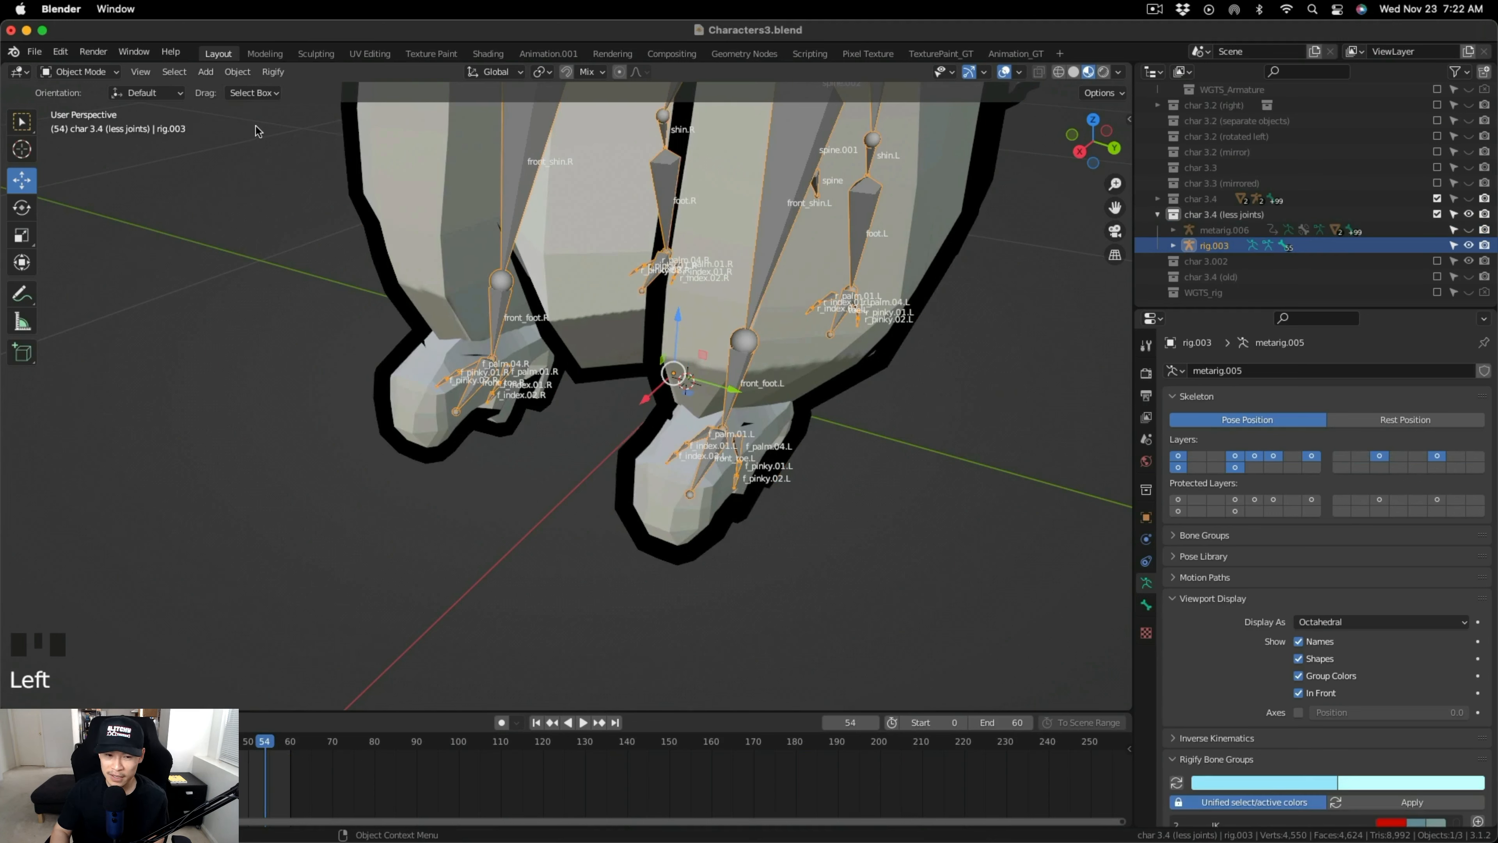
click(95, 71)
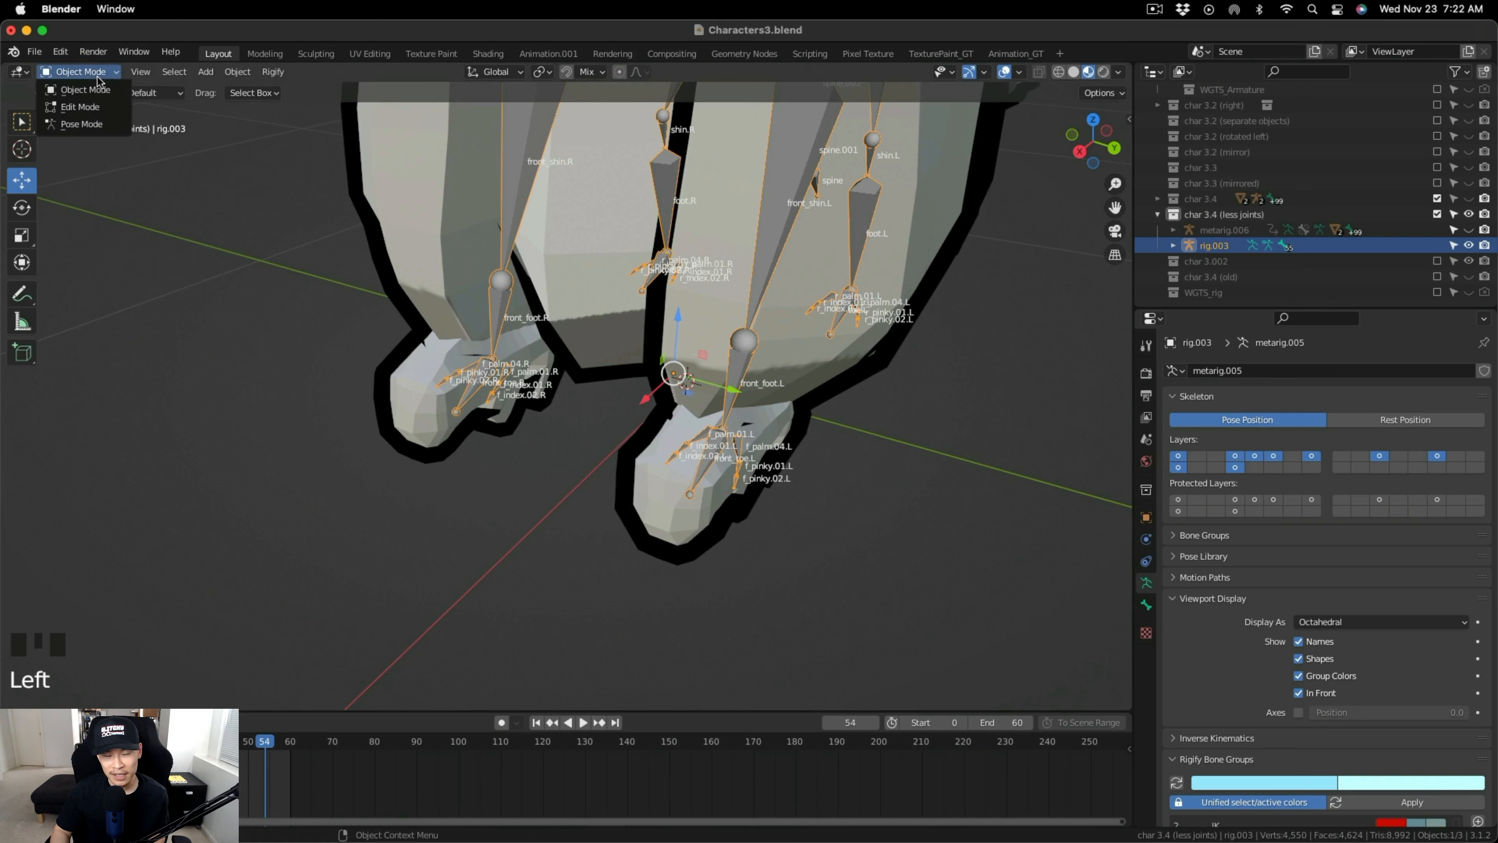
click(98, 106)
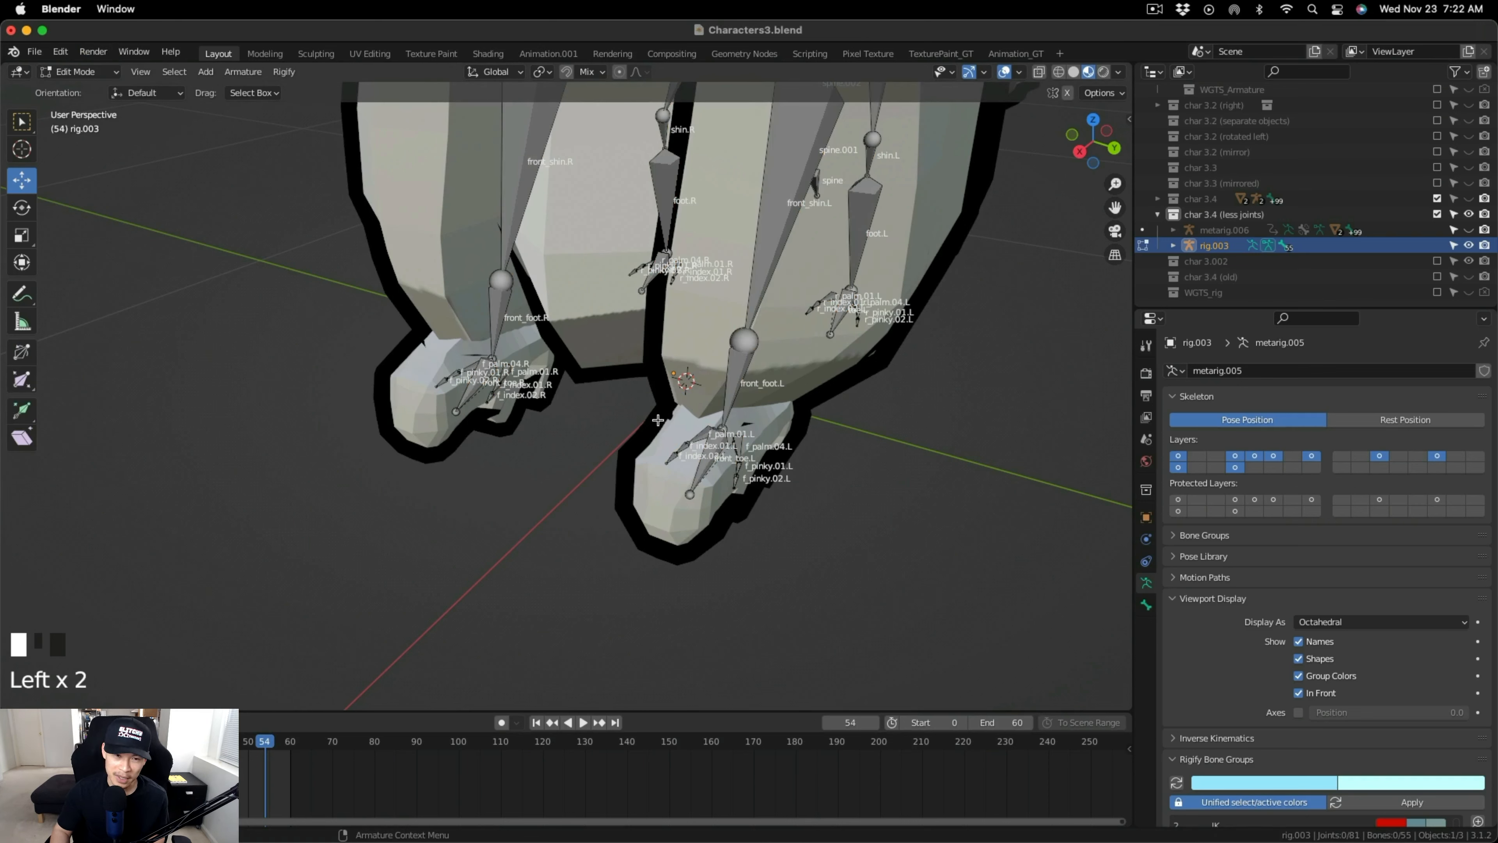
click(734, 482)
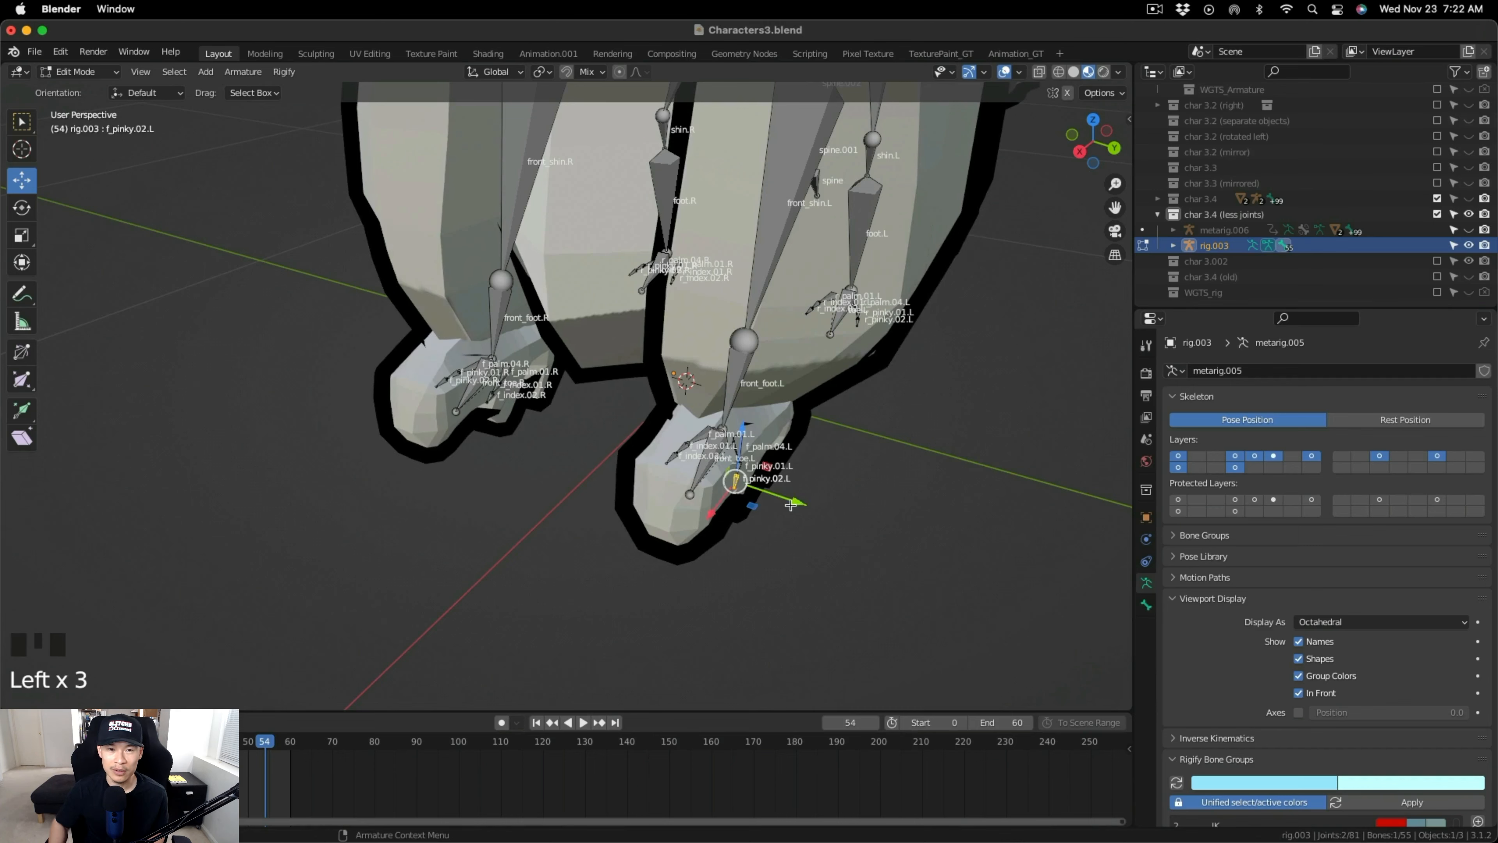
key(KP_Decimal)
scroll(775, 487, down, 2)
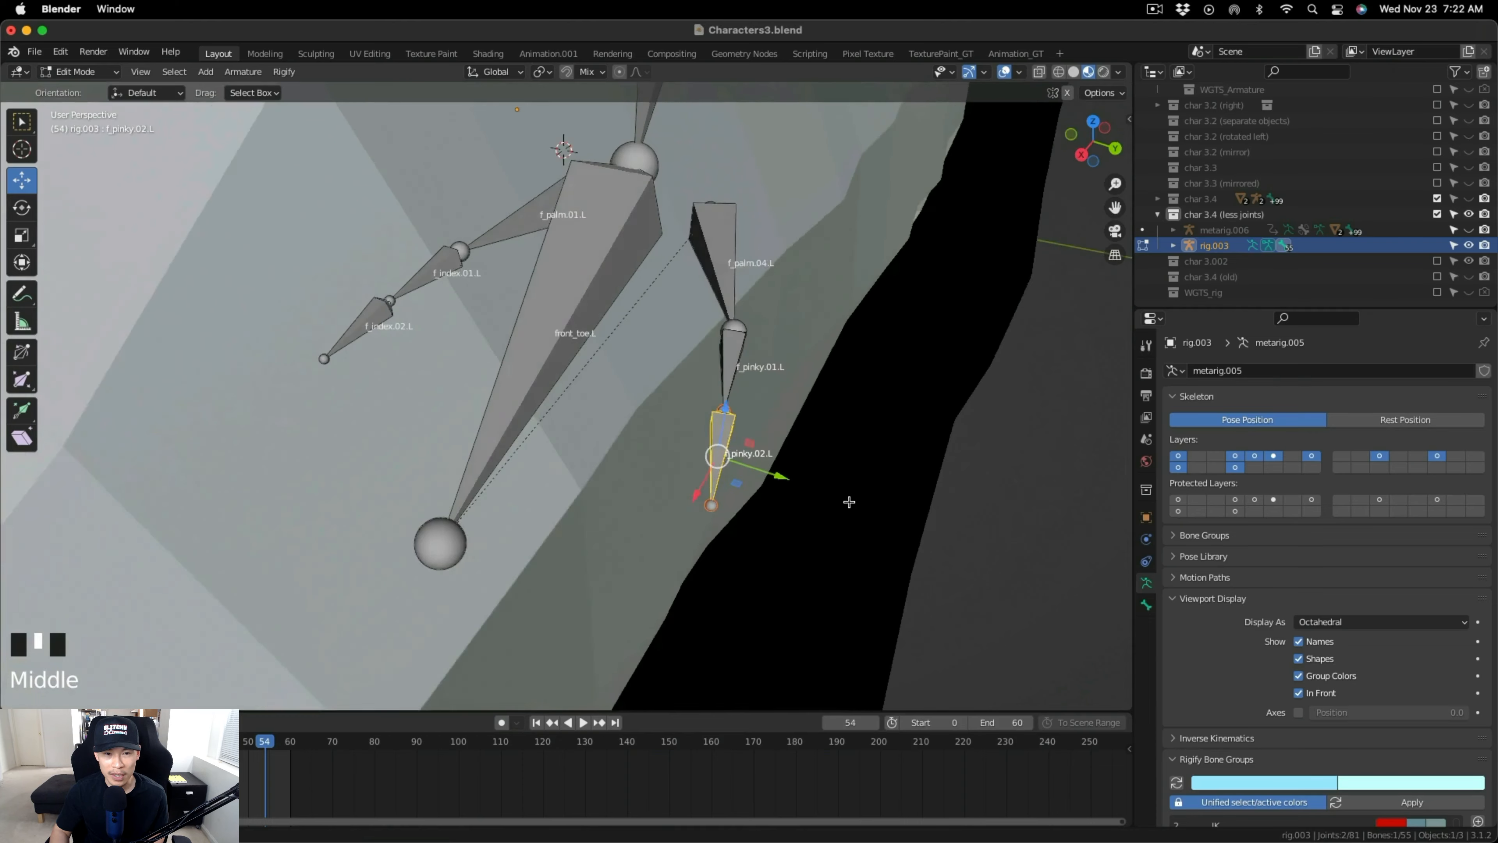
middle_drag(846, 499, 873, 497)
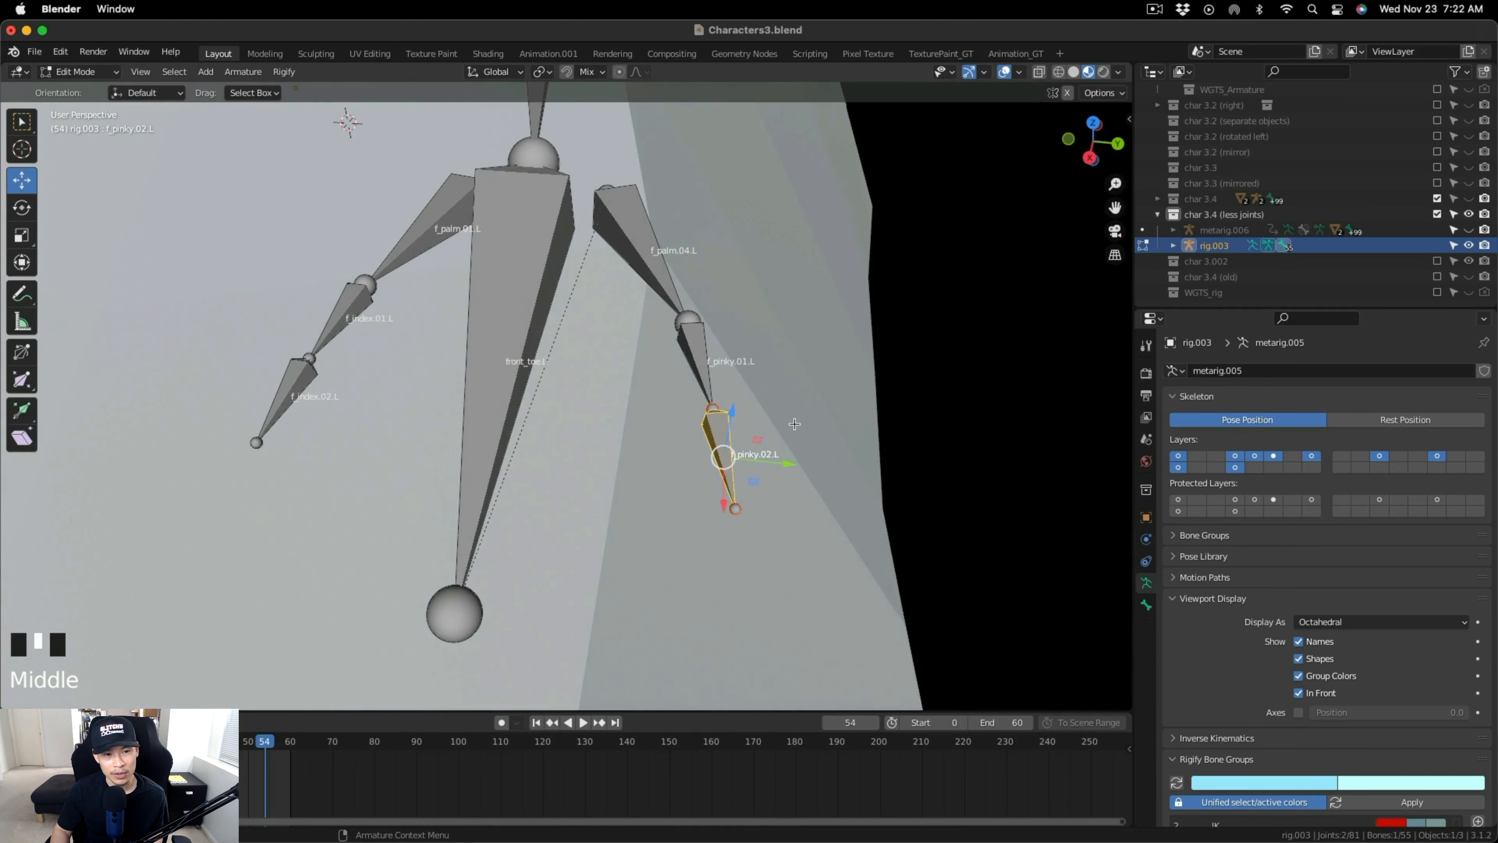
scroll(794, 423, down, 1)
scroll(793, 422, down, 1)
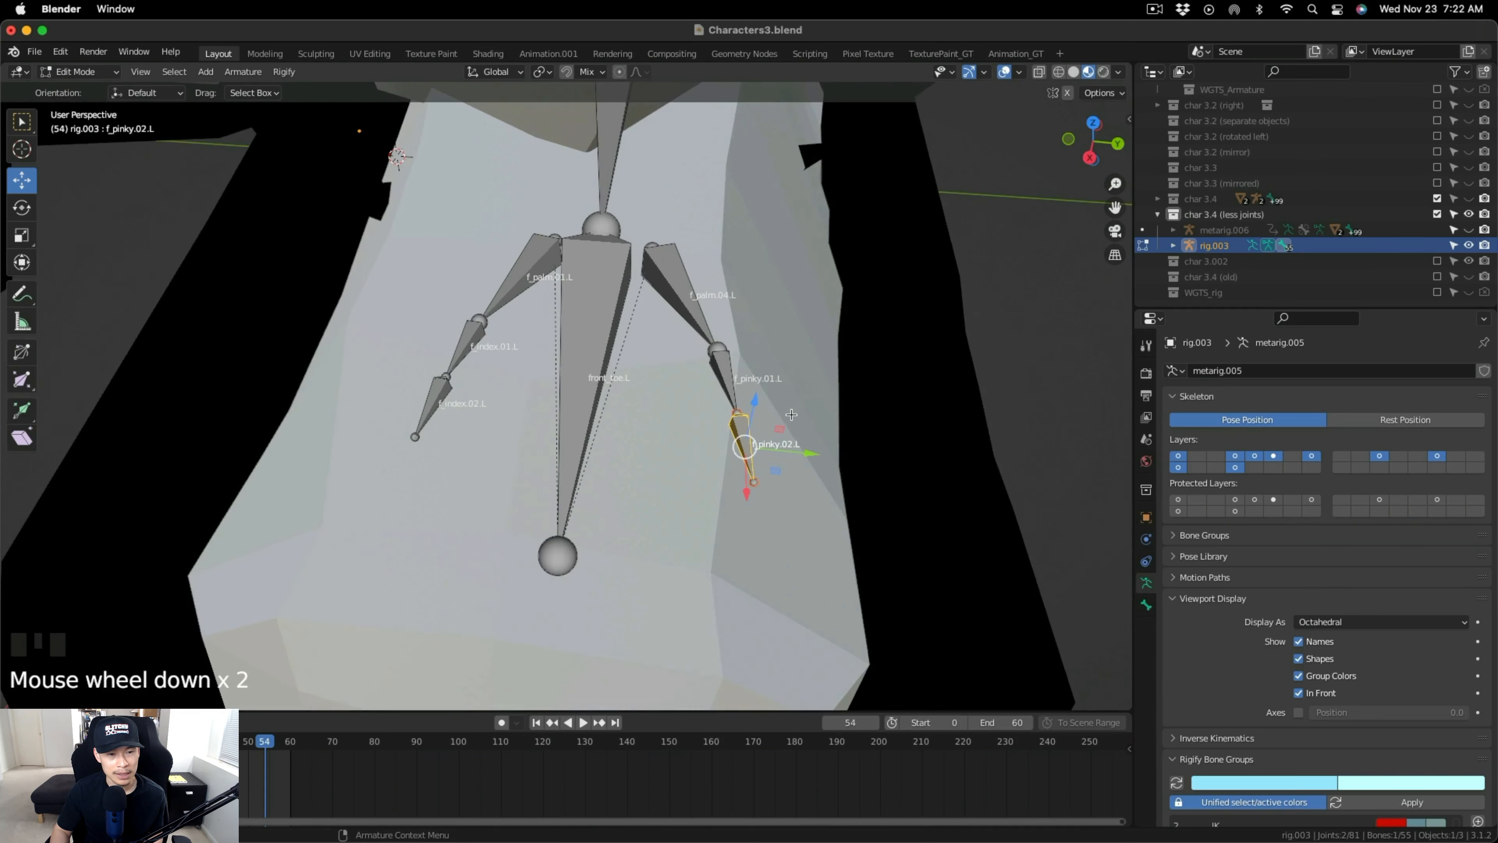
scroll(789, 412, down, 2)
key(x)
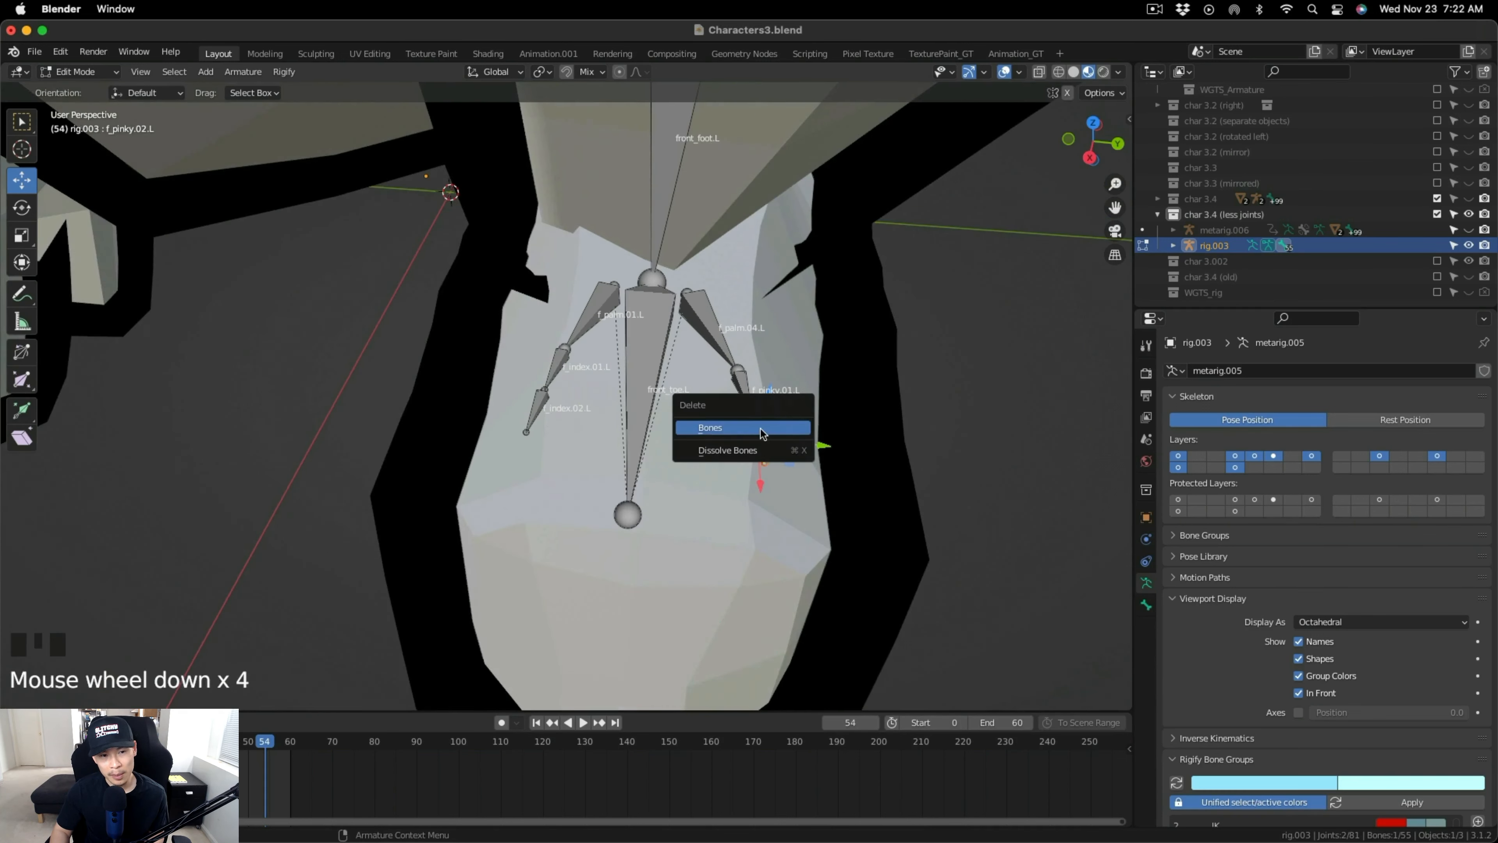
click(780, 419)
click(534, 412)
key(x)
click(533, 412)
Delete the end toe bones f_index.02.R and f_pinky.02.R from the front right foot.
scroll(531, 412, down, 3)
shift+middle_drag(386, 407, 582, 405)
click(321, 369)
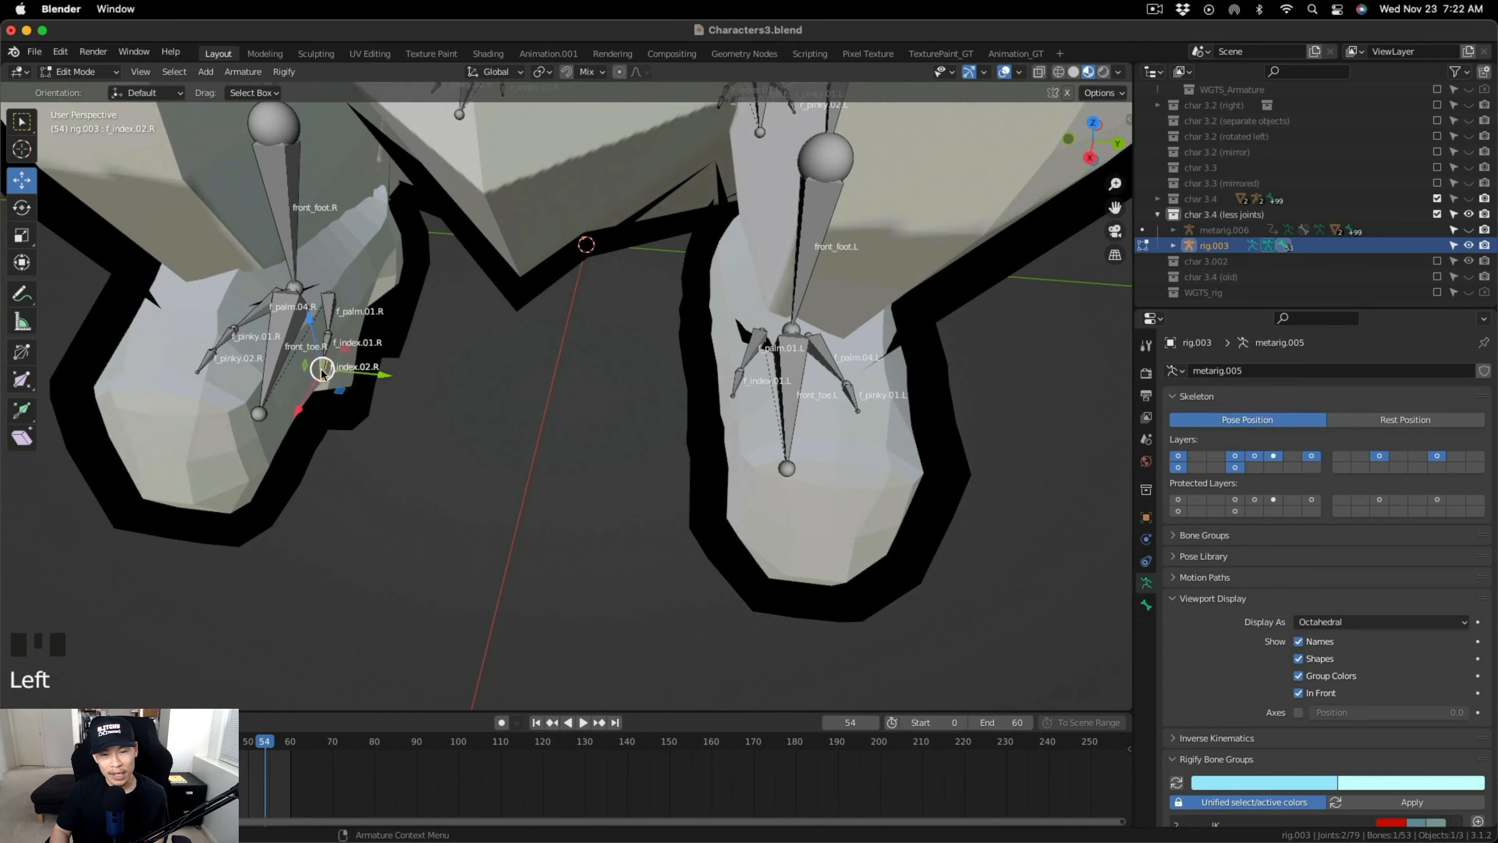
key(x)
click(319, 370)
click(204, 365)
key(x)
click(207, 366)
Delete the end toe bones r_pinky.02.L and r_index.02.L from the rear left foot.
shift+middle_drag(738, 153, 386, 403)
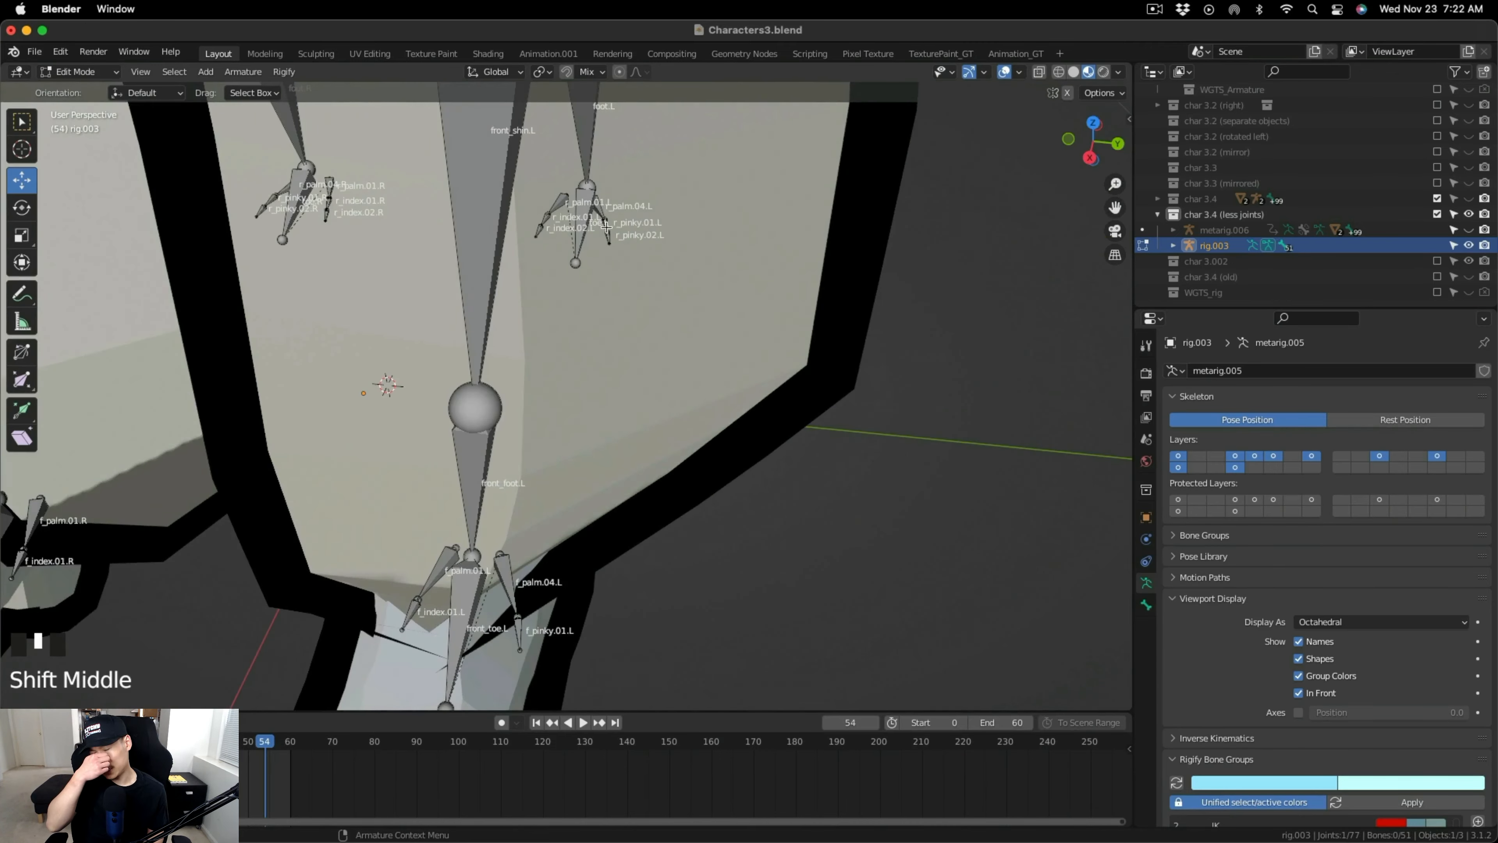
click(611, 245)
key(x)
click(611, 247)
click(537, 234)
key(x)
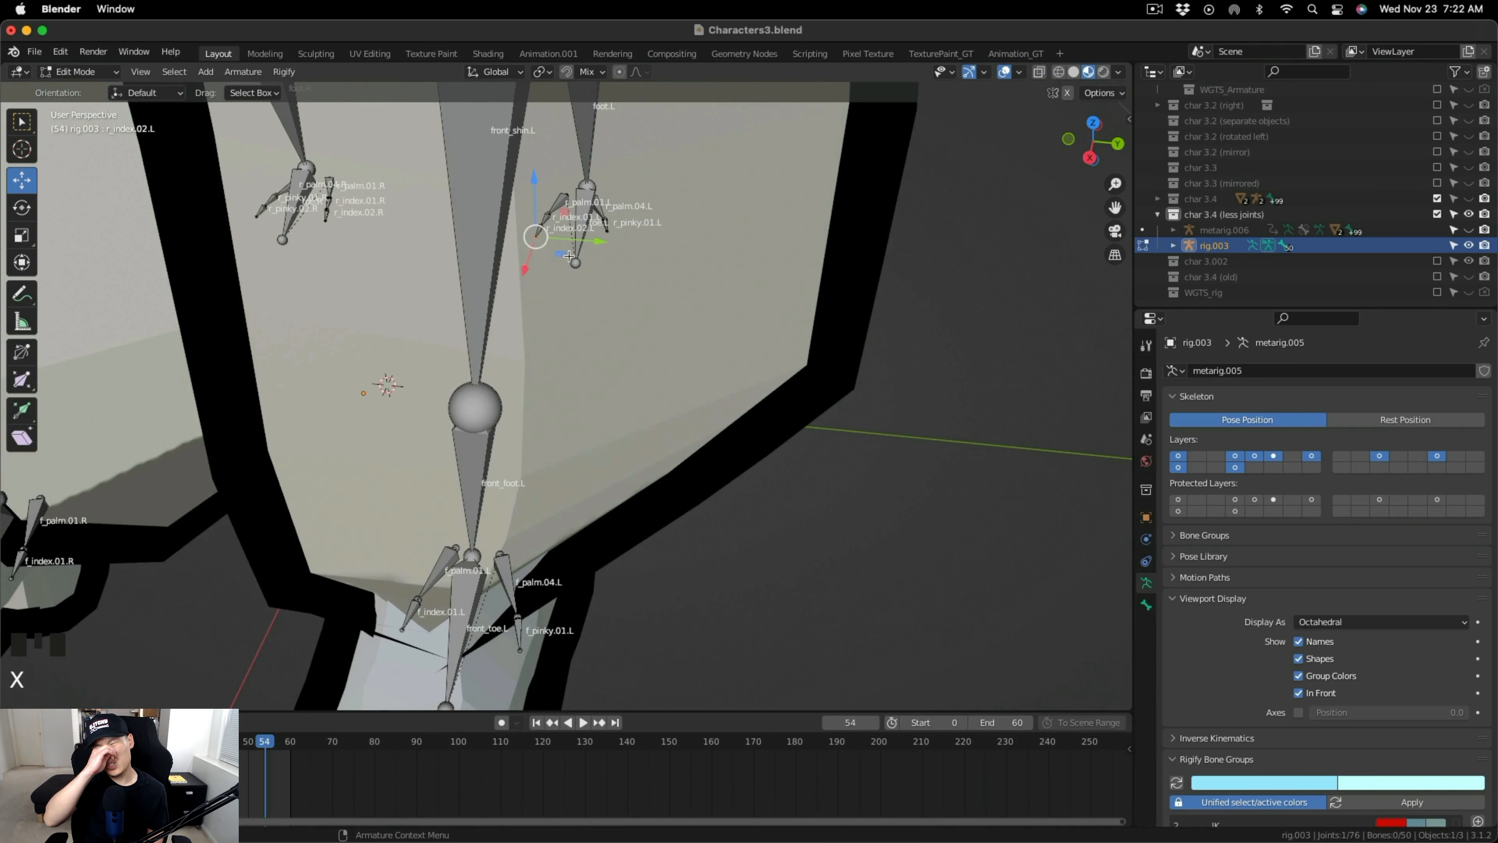
click(539, 227)
scroll(535, 229, up, 8)
click(532, 229)
key(x)
click(533, 229)
Delete the end toe bones r_index.02.R and r_pinky.02.R from the rear right foot.
scroll(207, 218, down, 2)
shift+middle_drag(207, 219, 337, 257)
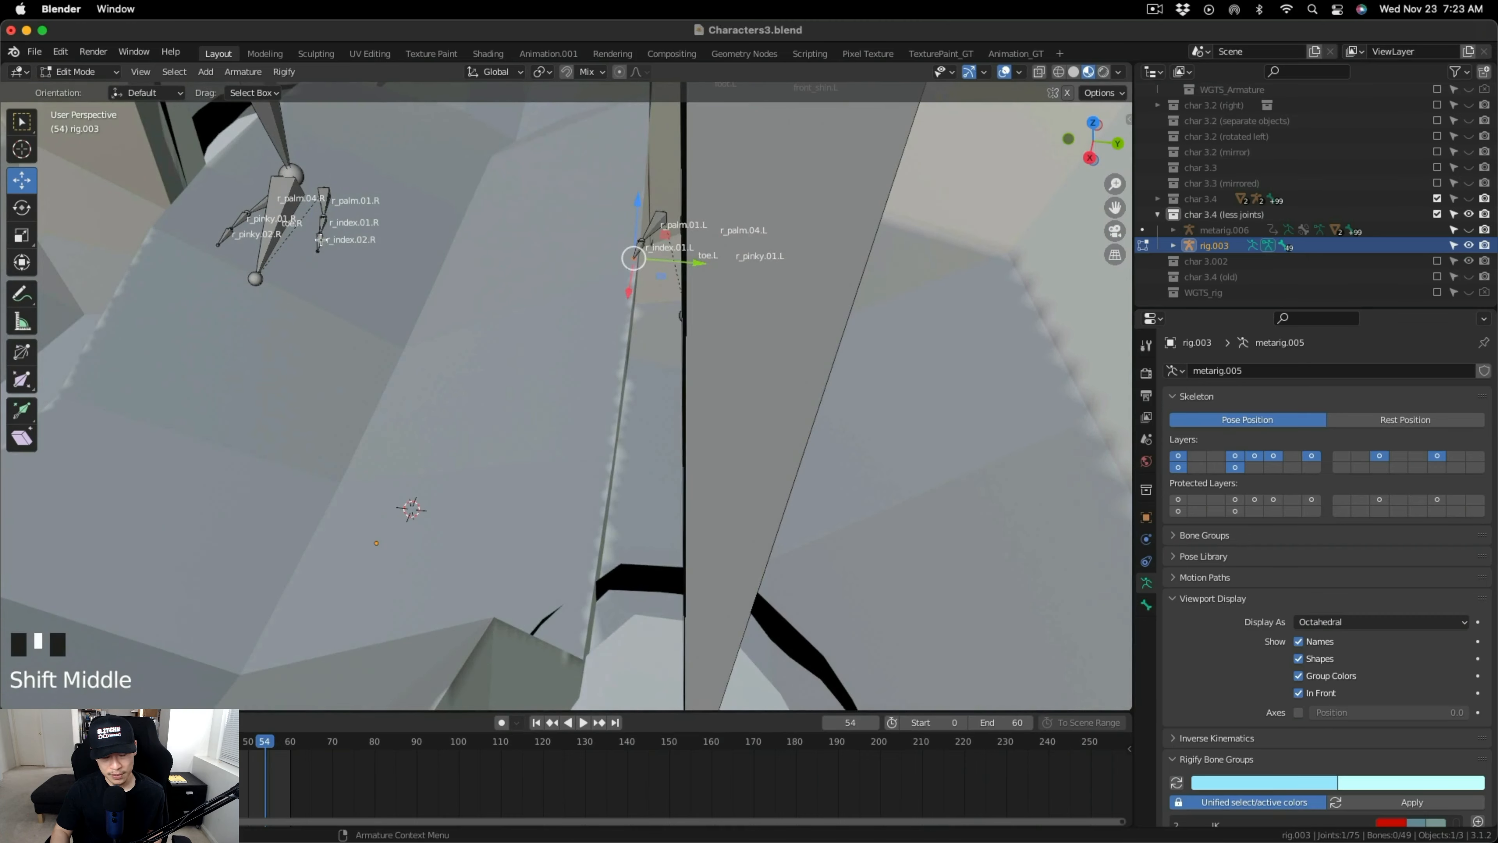
click(321, 240)
key(x)
click(318, 239)
click(226, 236)
key(x)
click(226, 237)
scroll(519, 324, down, 3)
middle_drag(525, 342, 552, 352)
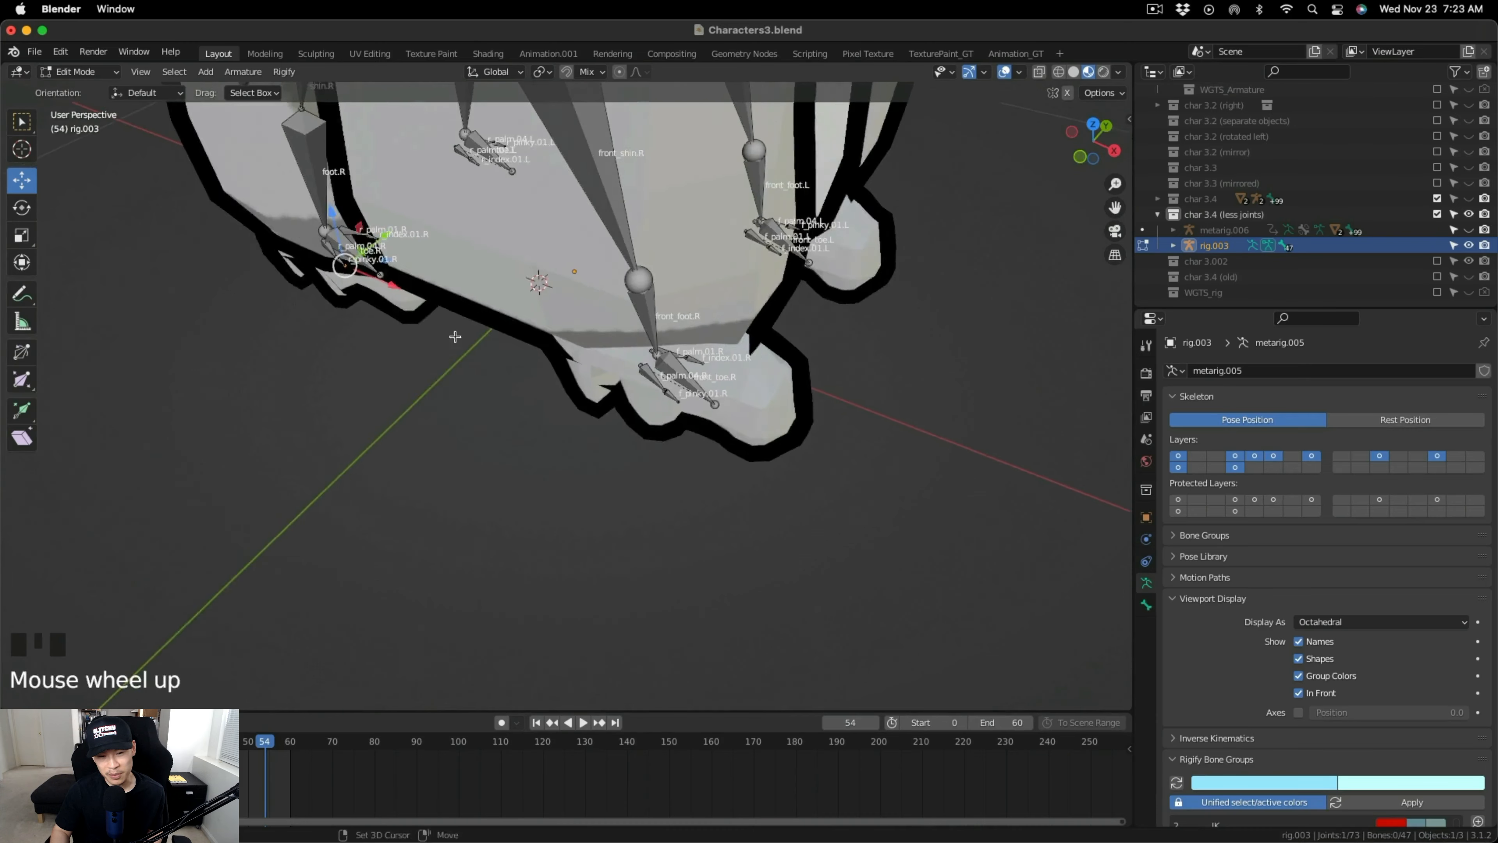
Return rig.003 to Object Mode and try to re-generate the Rigify rig with the shortened toe chains.
key(Tab)
scroll(761, 312, down, 4)
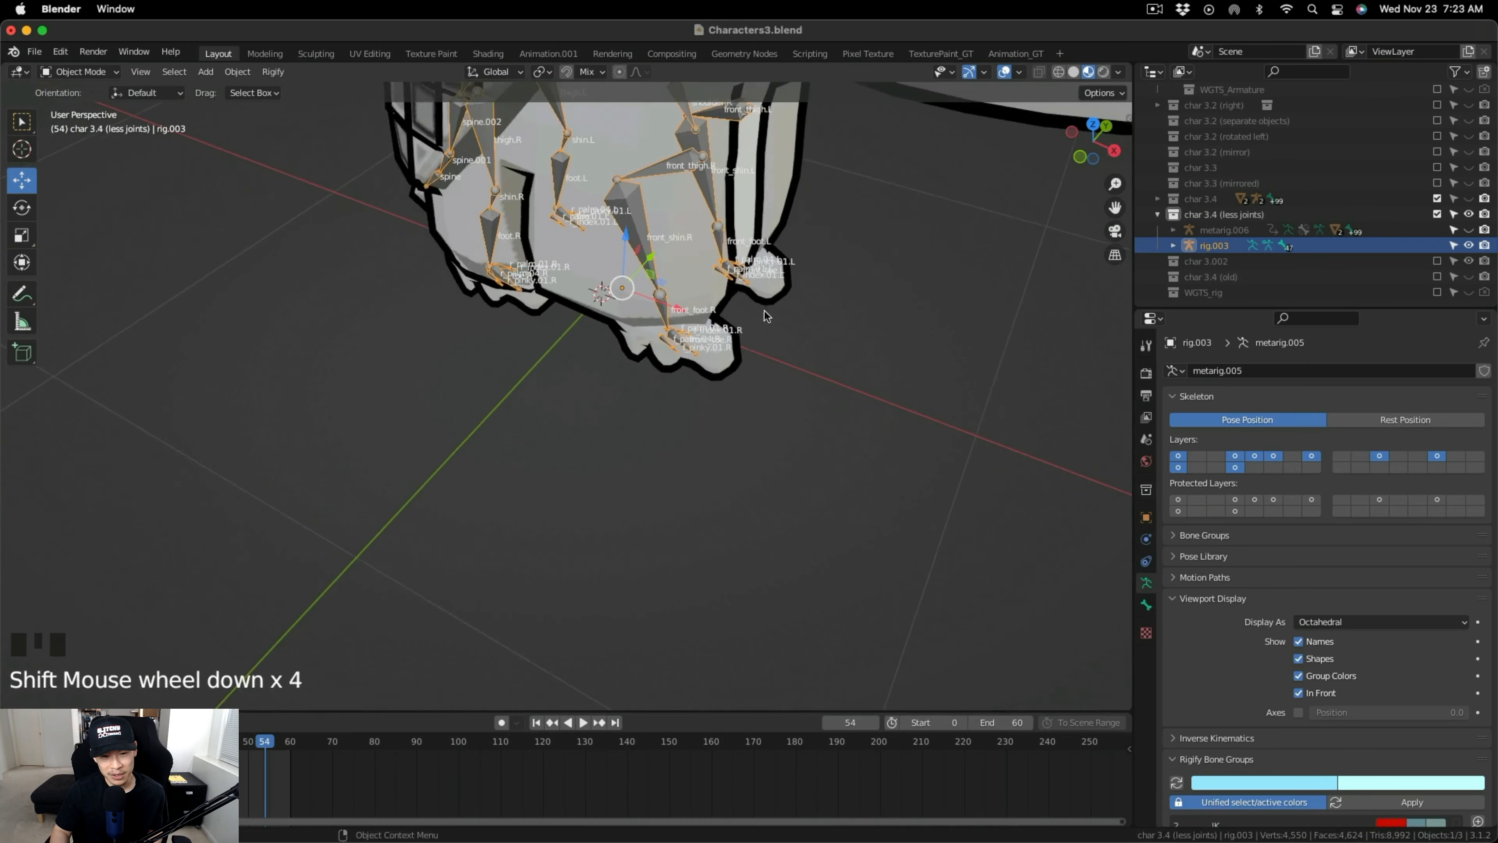
shift+middle_drag(765, 311, 773, 407)
middle_drag(773, 407, 825, 354)
scroll(826, 355, down, 2)
scroll(1468, 757, down, 12)
scroll(1468, 757, down, 5)
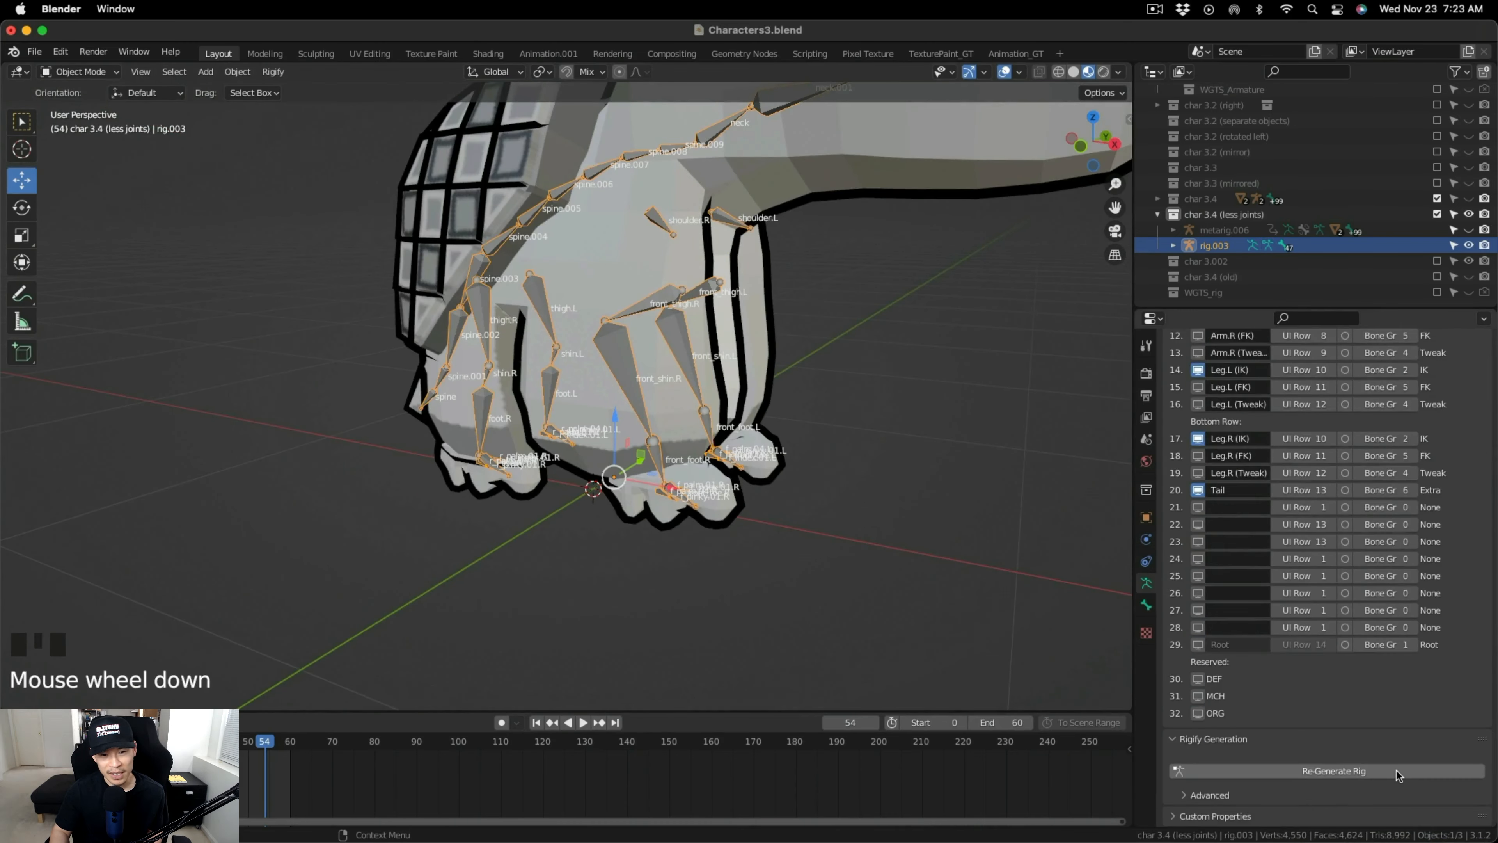
click(1395, 770)
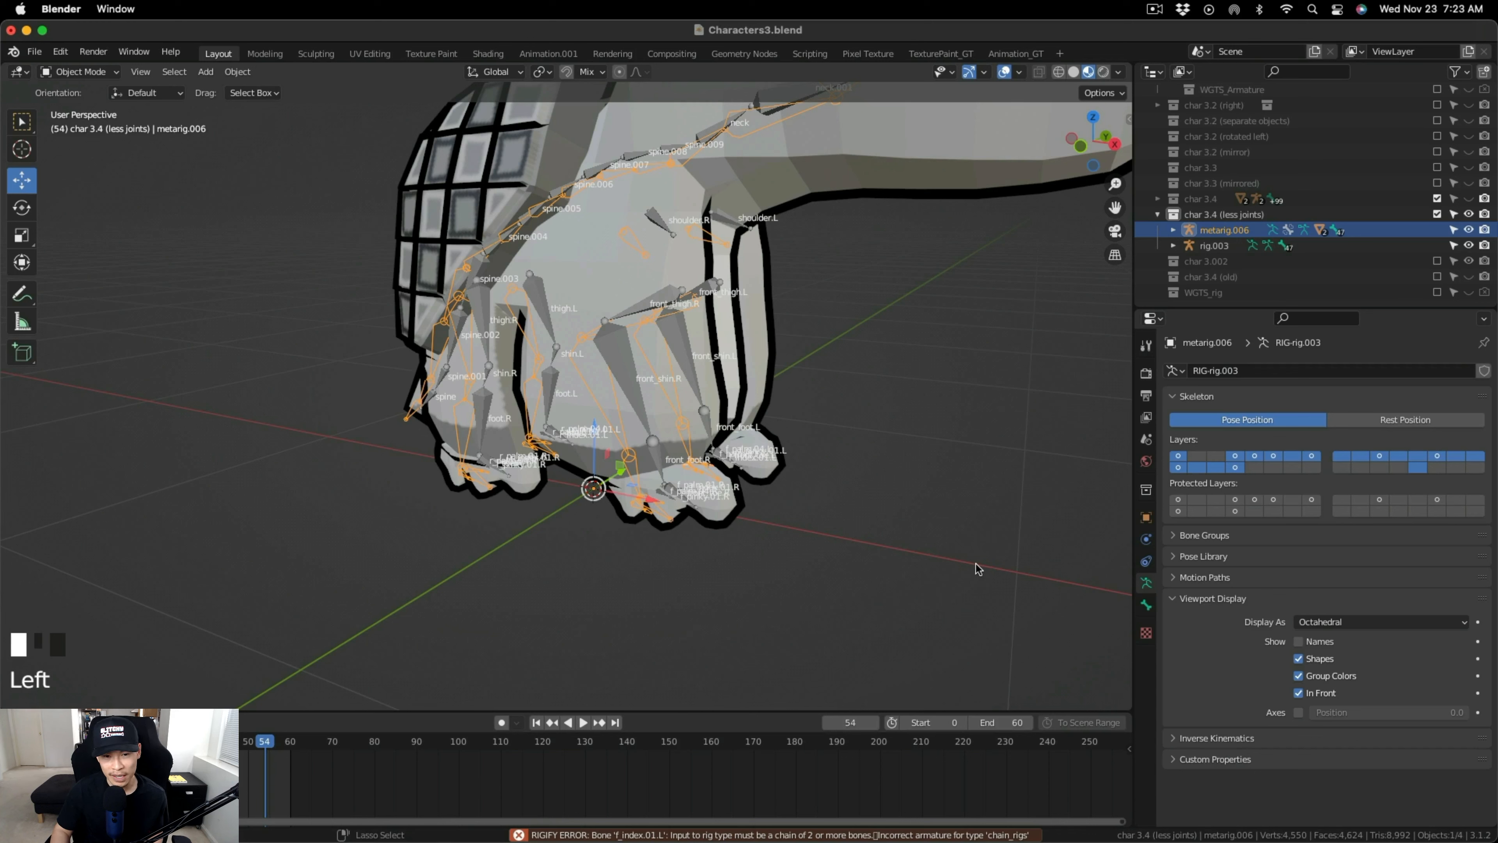
Undo the rig re-generation and all the toe bone deletions on the four feet.
key(super+z)
key(super+z)
key(super+z)
key(super+z)
key(super+z)
key(super+z)
key(super+z)
key(super+z)
key(super+z)
key(super+z)
key(super+z)
key(super+z)
key(super+z)
key(super+z)
key(super+z)
key(super+z)
key(super+z)
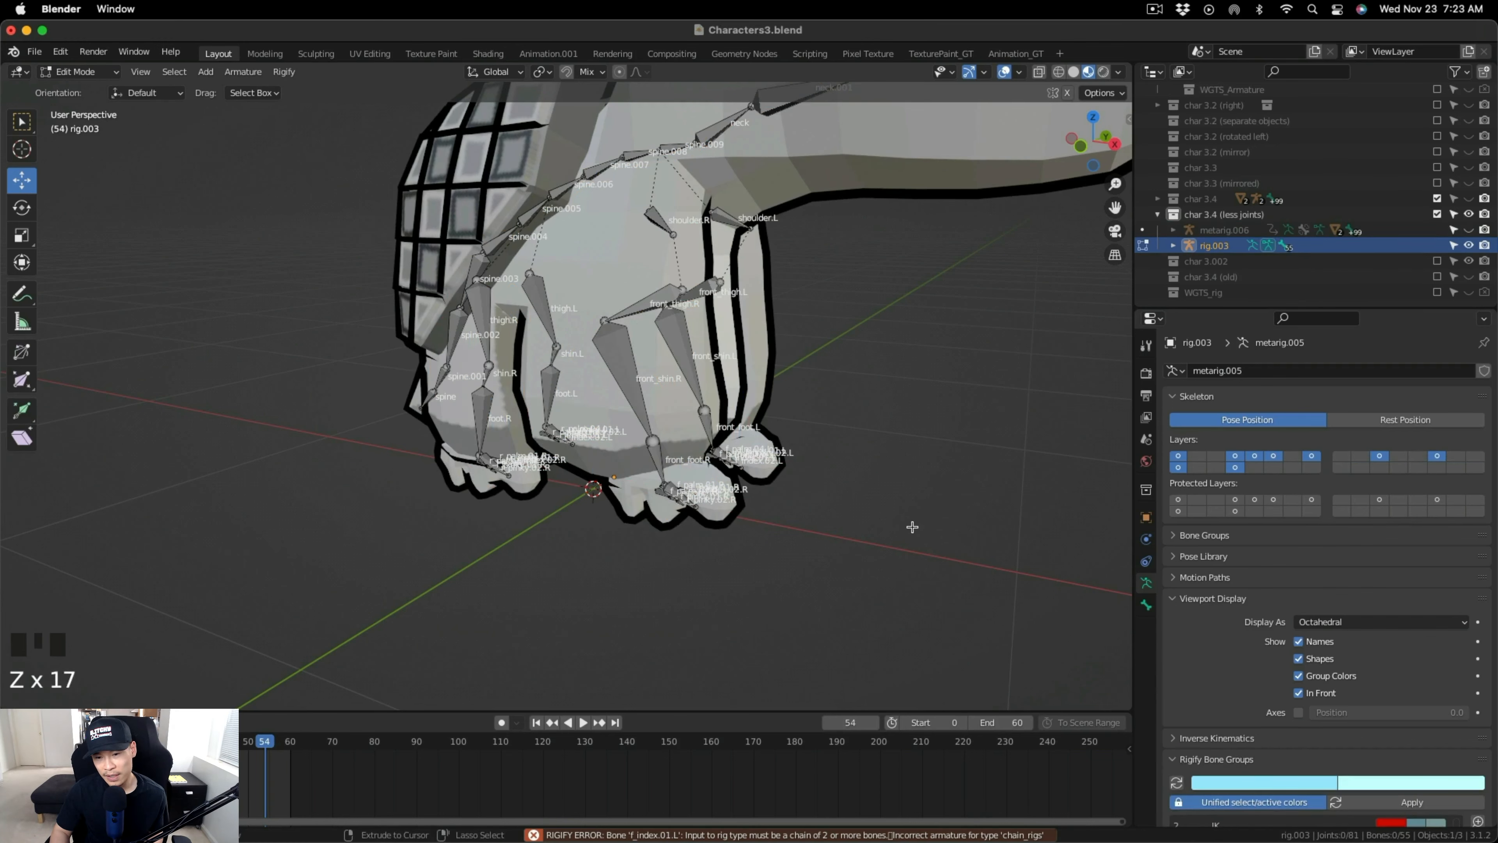
Return rig.003 to Object Mode and re-generate the Rigify rig from its restored bones.
scroll(1301, 673, down, 20)
key(Tab)
click(1320, 769)
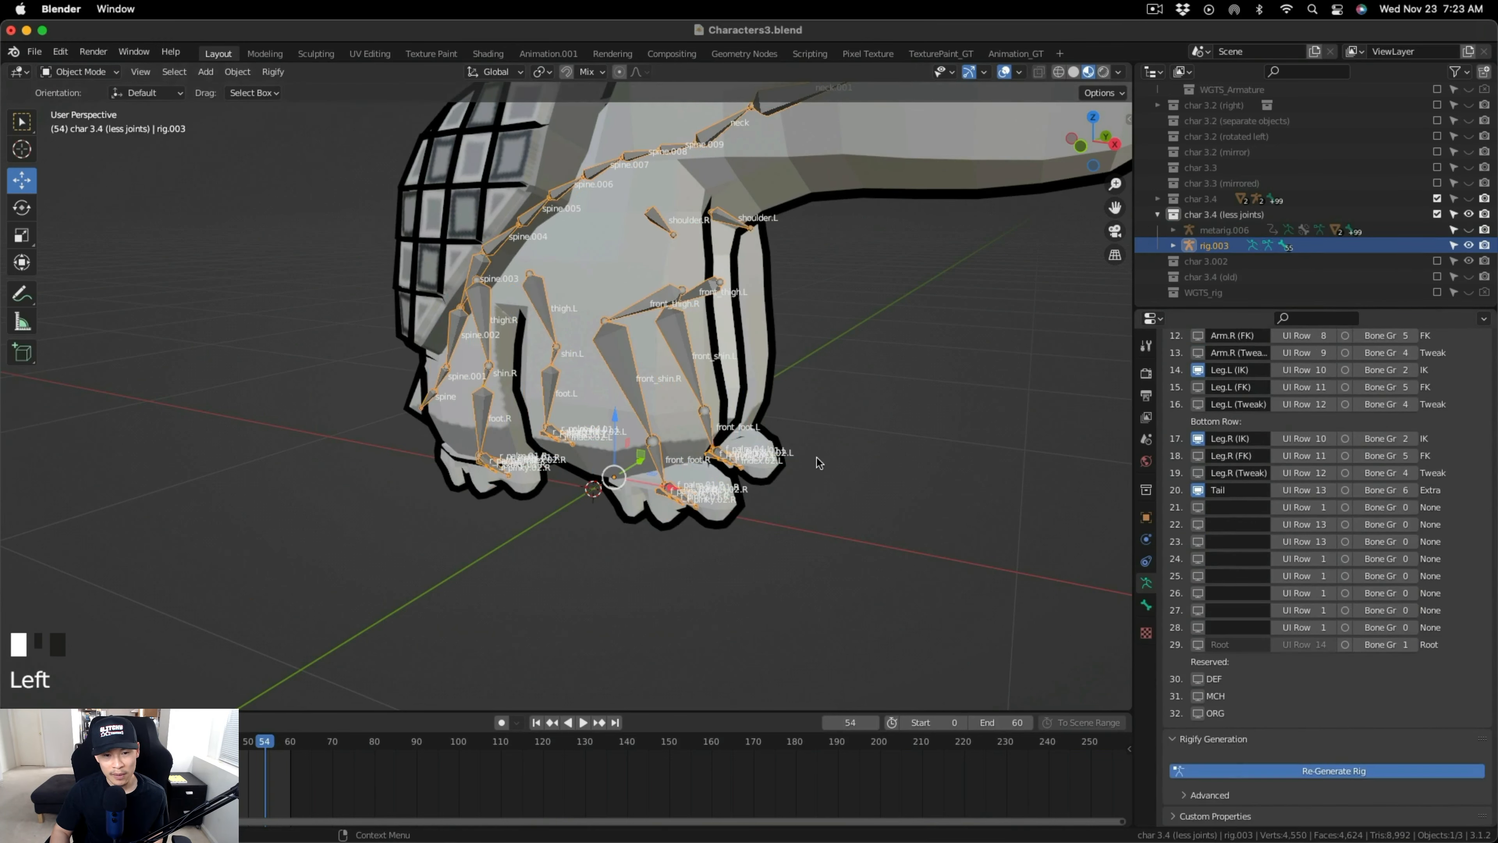
scroll(825, 452, down, 2)
shift+middle_drag(868, 428, 838, 460)
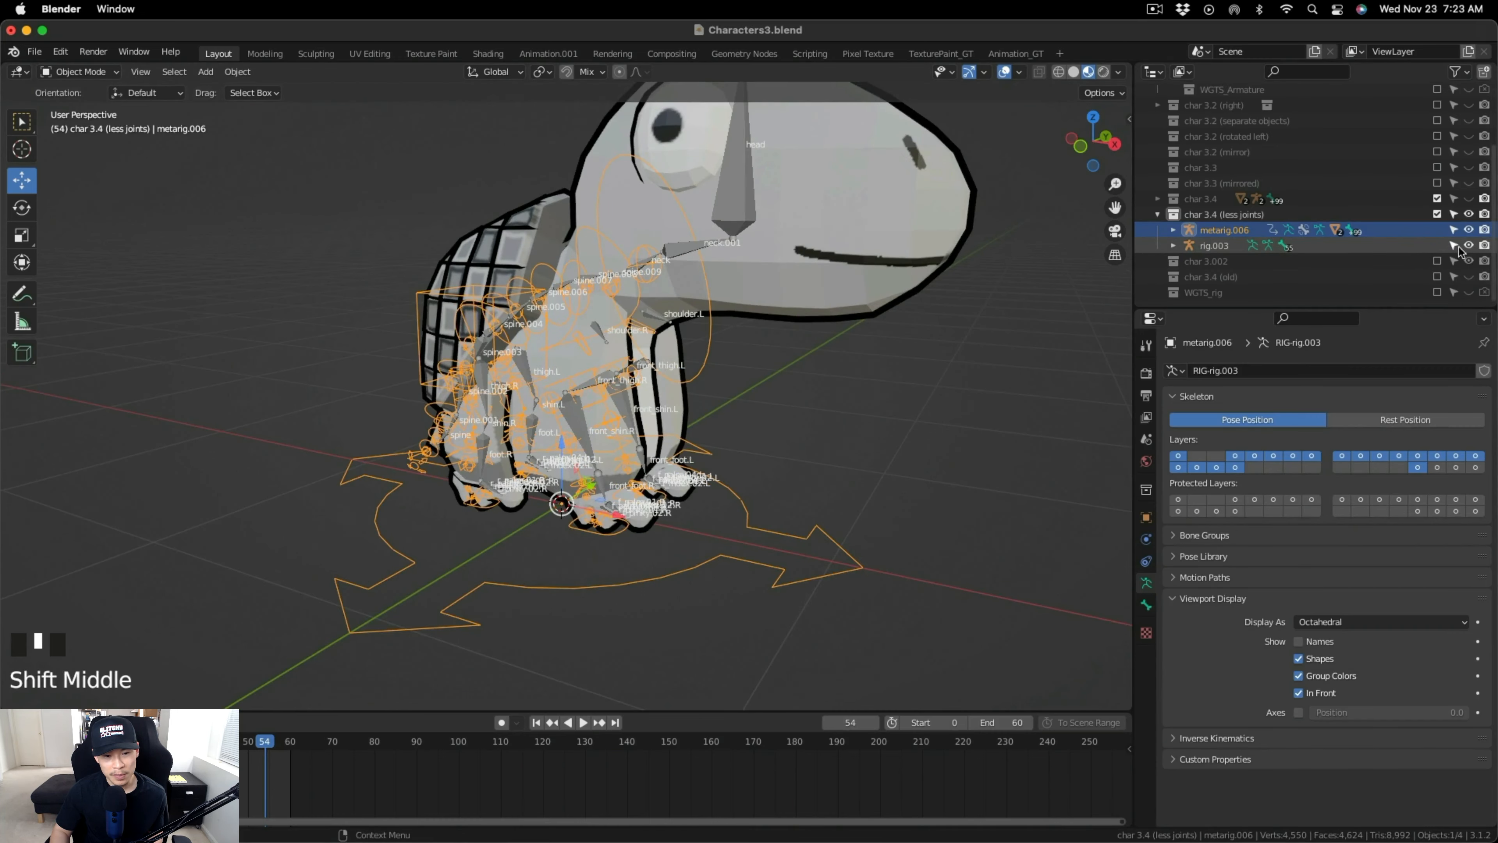
Hide the regenerated metarig.006 so that only rig.003's bones show on the turtle, and view its legs.
click(1468, 229)
middle_drag(717, 354, 661, 357)
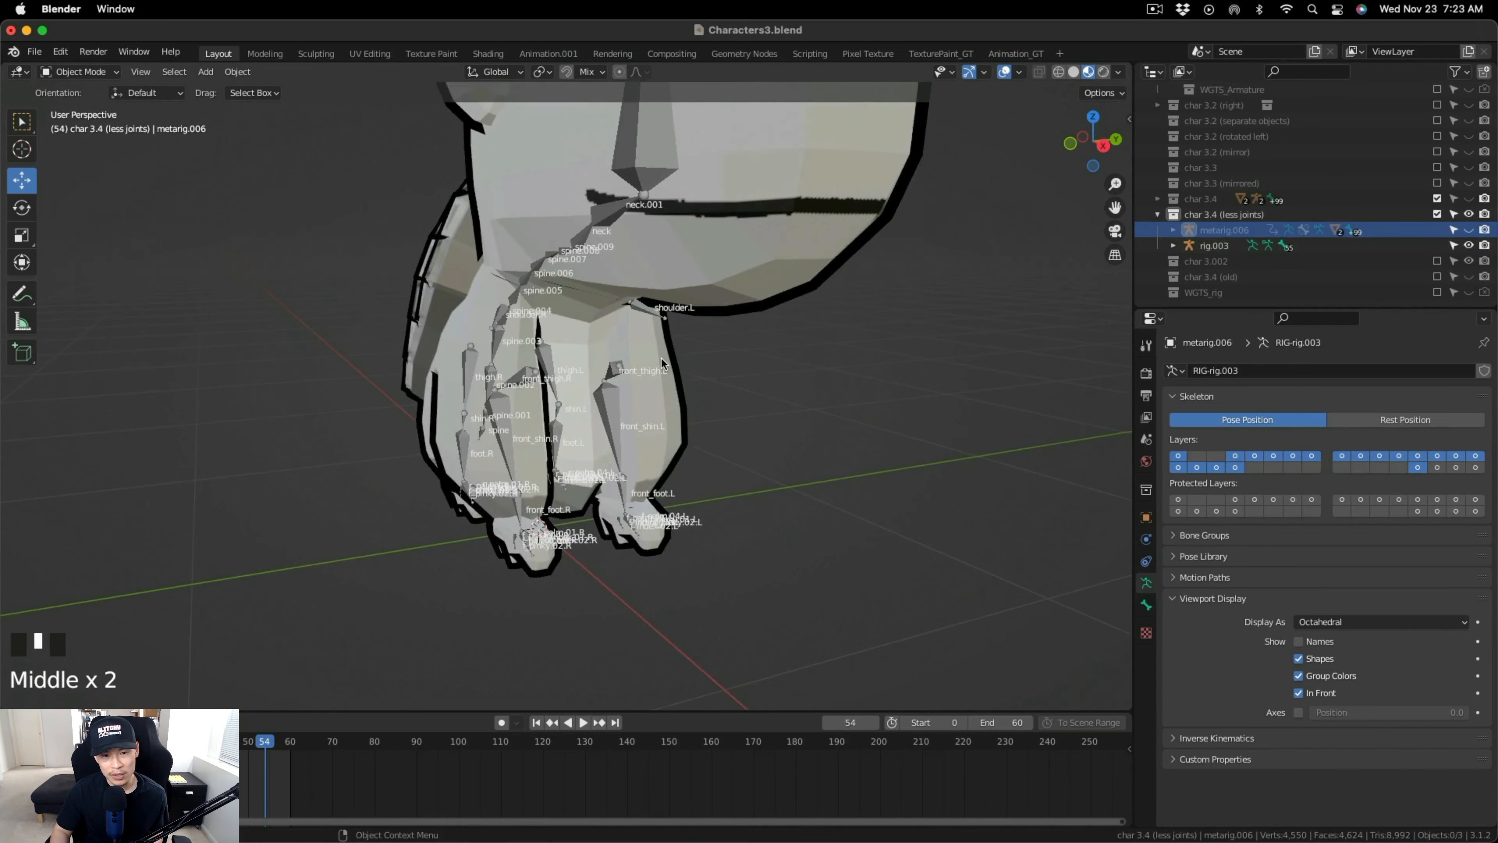
scroll(661, 357, up, 1)
scroll(659, 350, down, 1)
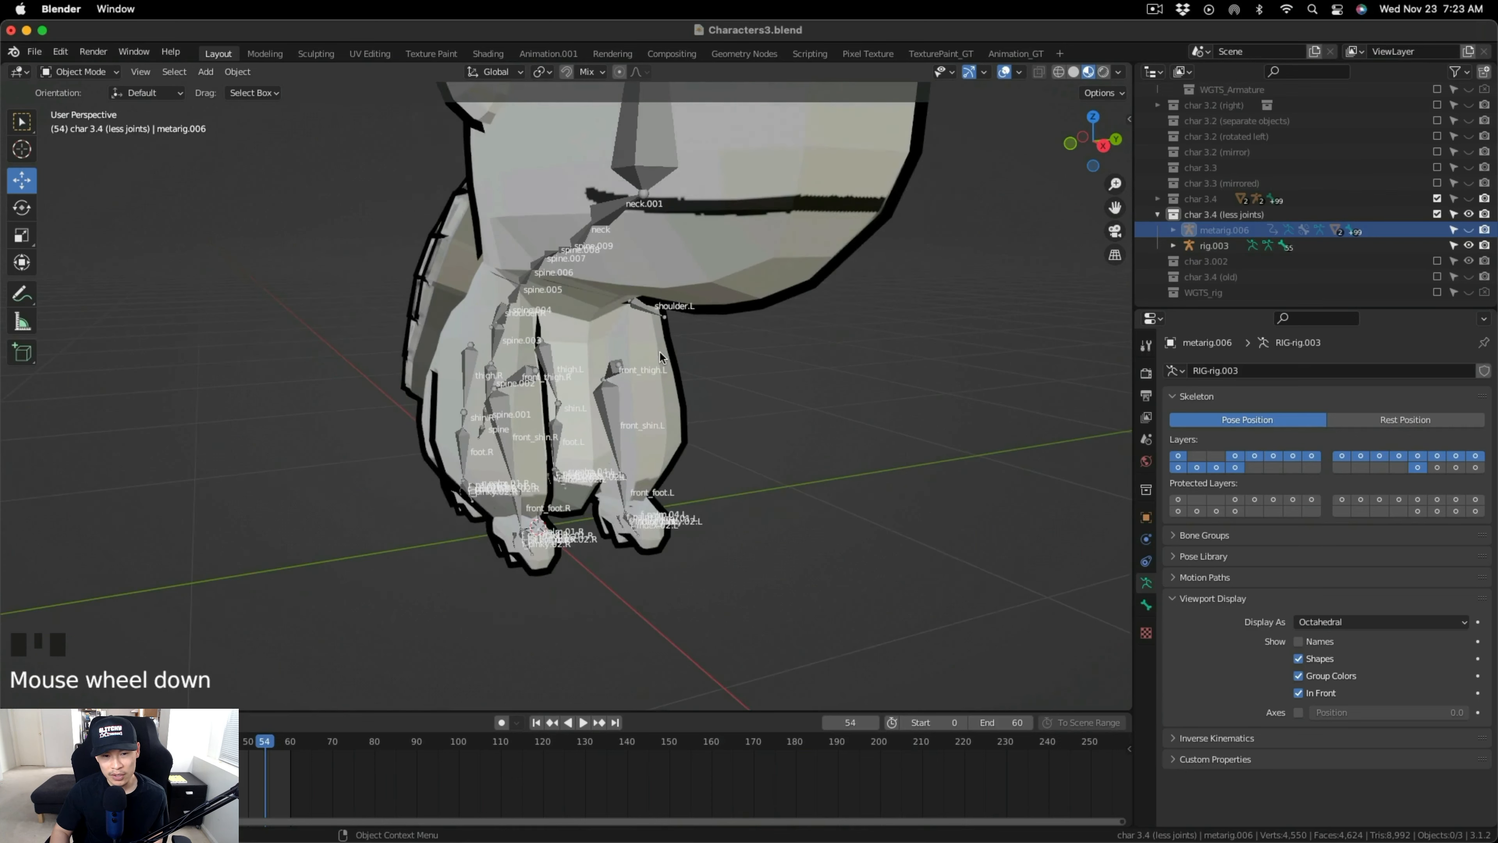
Delete metarig.006 and generate a new Rigify rig from rig.003.
shift+middle_drag(658, 350, 659, 425)
key(x)
click(1252, 261)
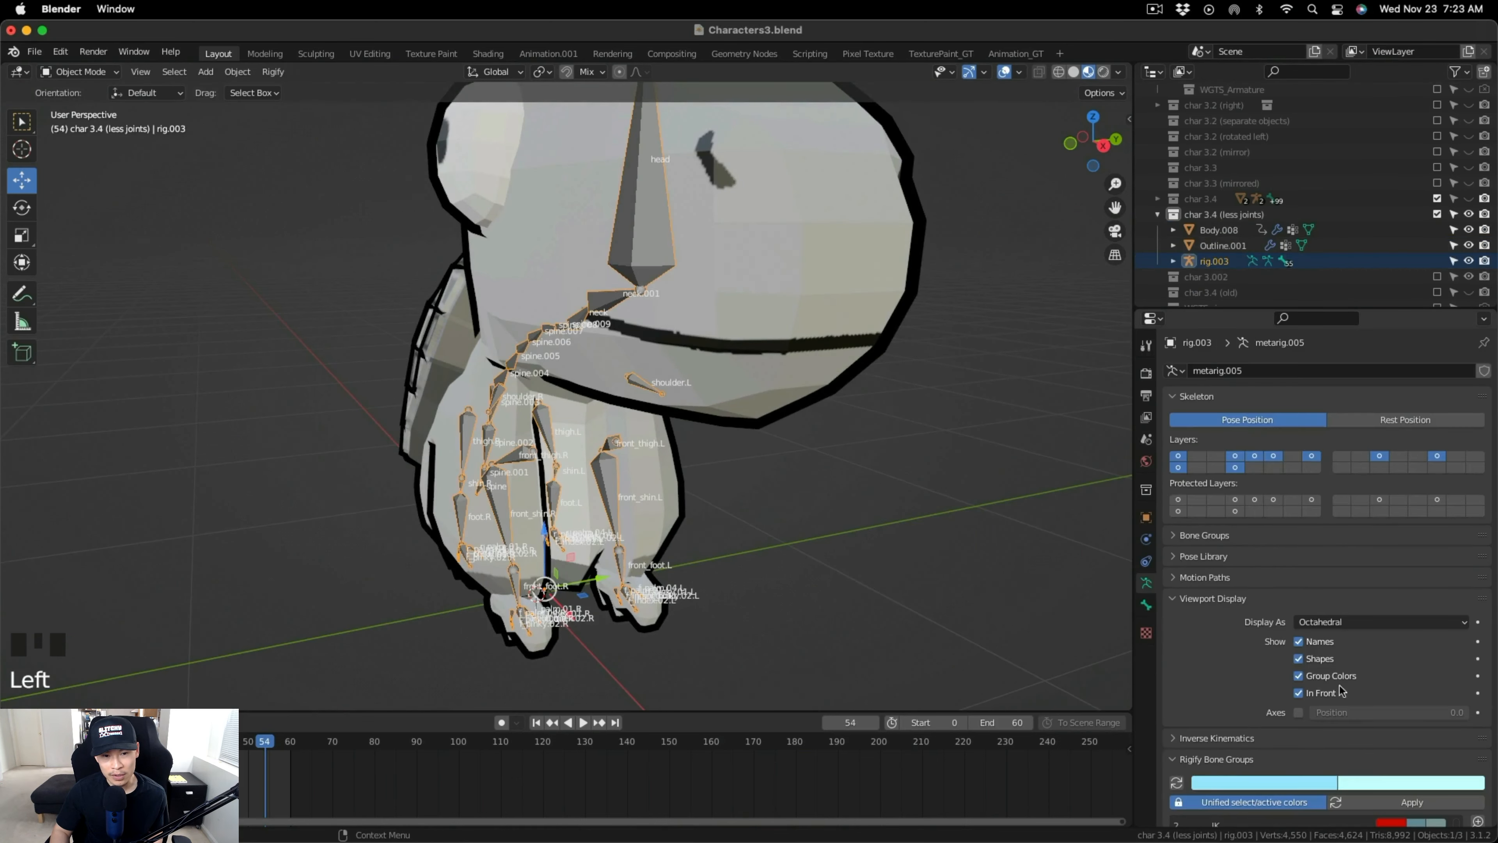
scroll(1327, 590, down, 10)
click(1355, 770)
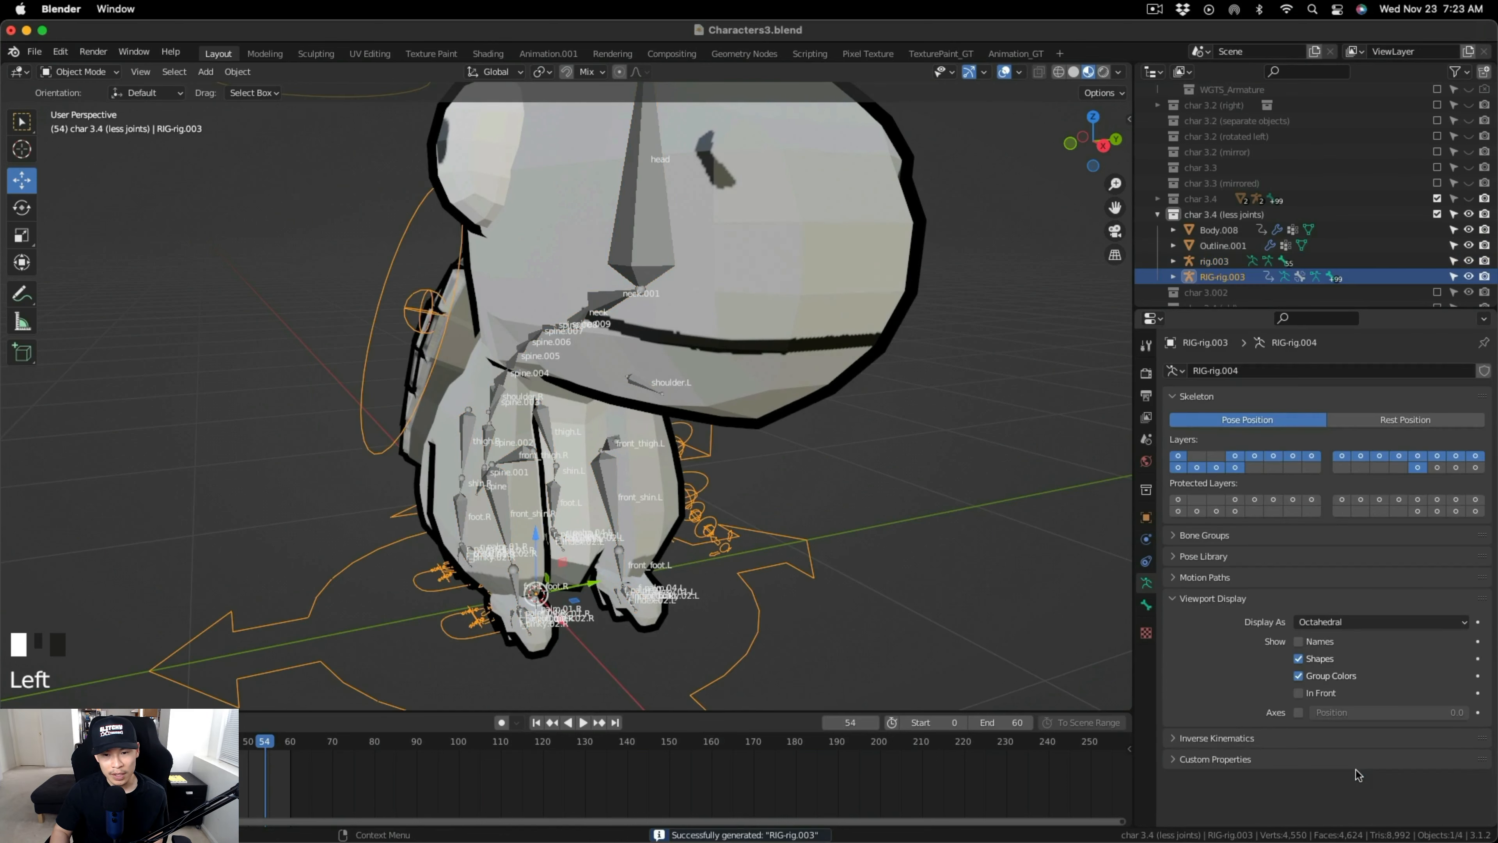
Rotate the newly generated RIG-rig.003 by 90° around the global Z axis to align it with the turtle.
scroll(743, 534, down, 2)
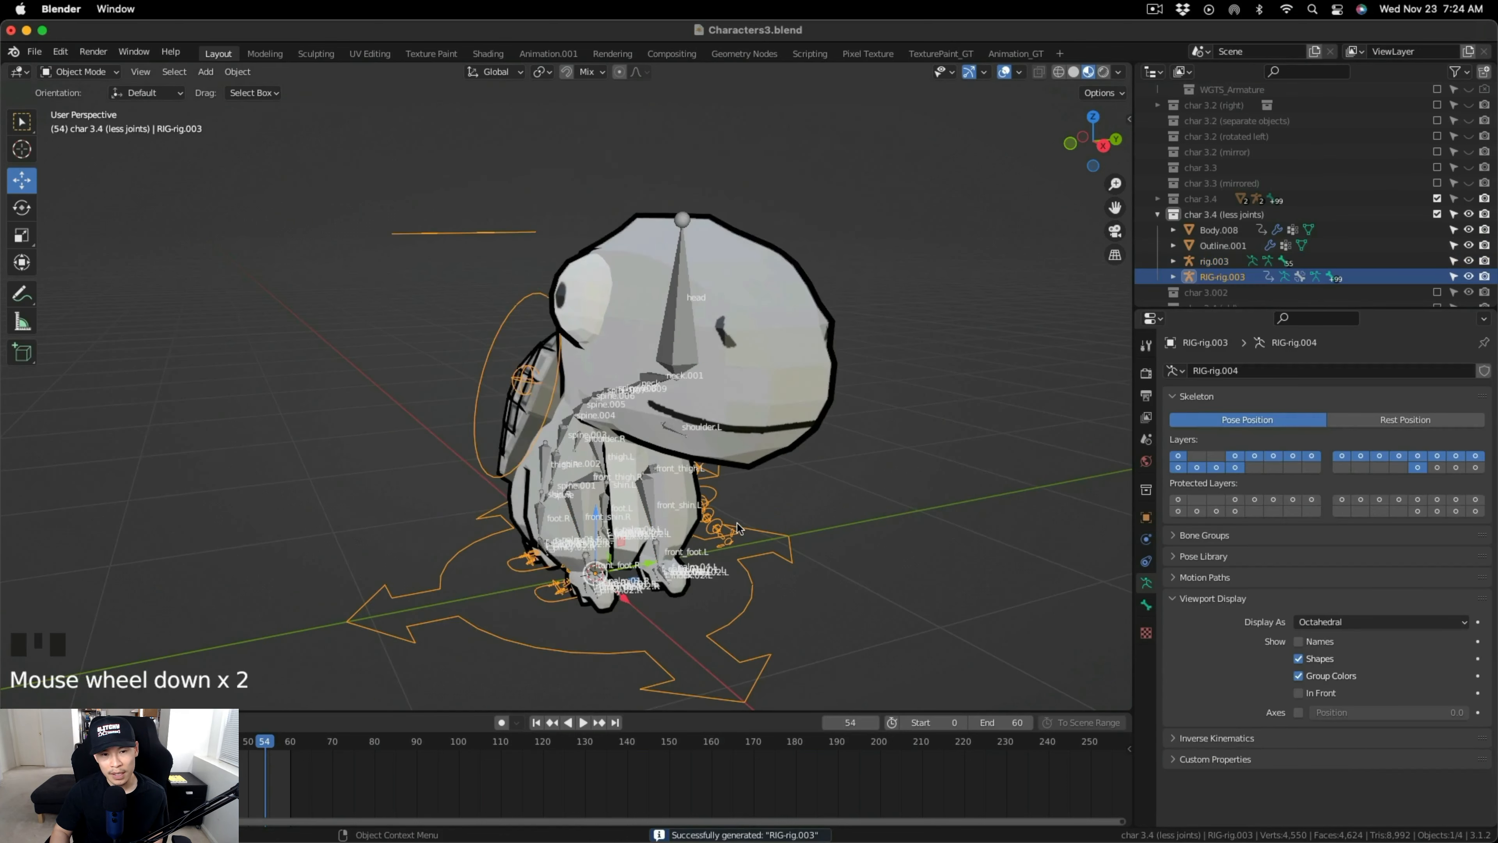
shift+middle_drag(777, 588, 797, 489)
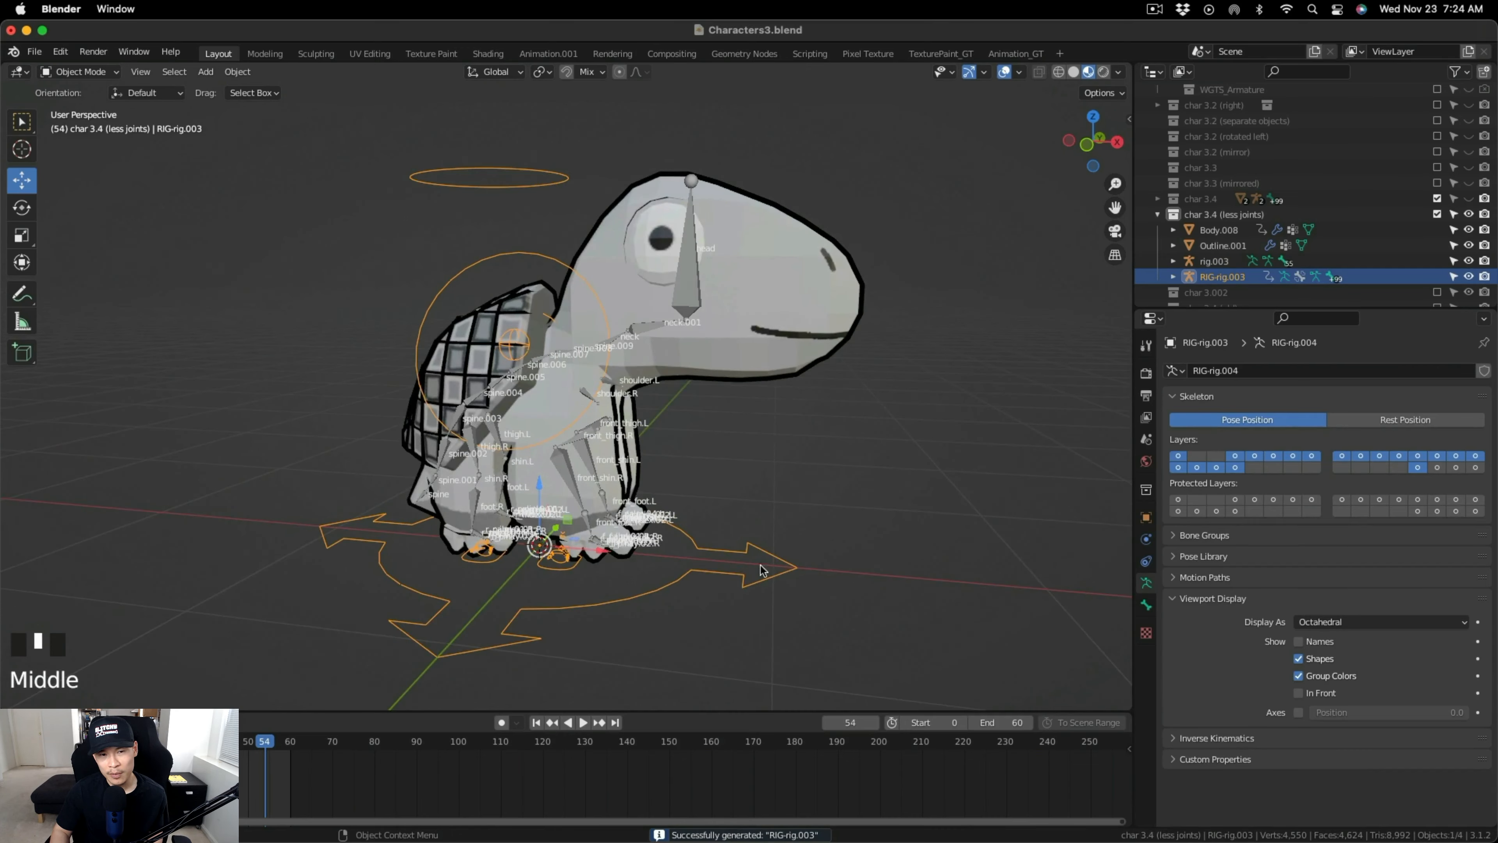
click(571, 569)
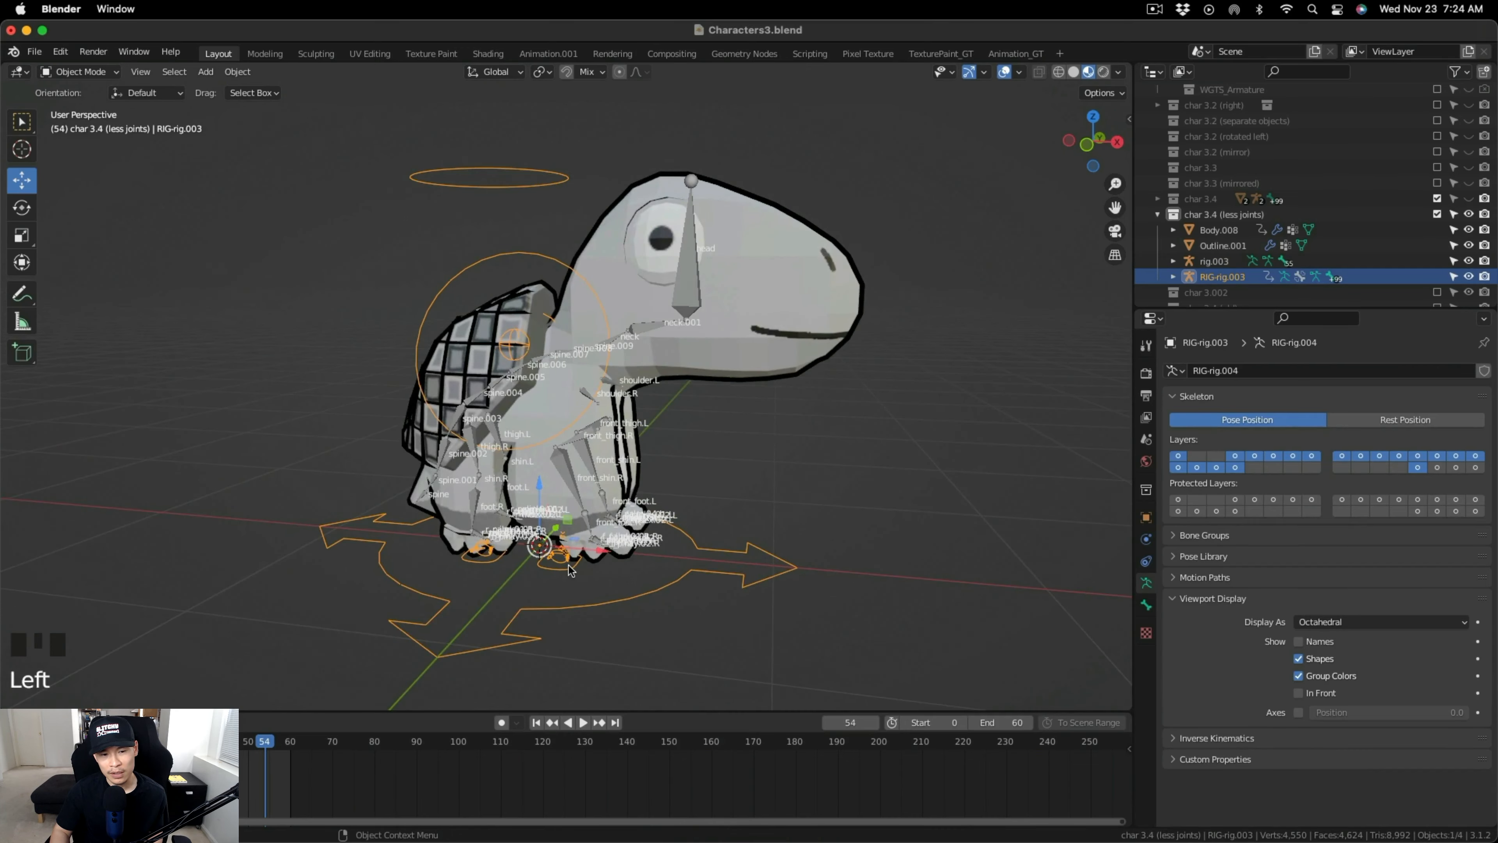
key(r)
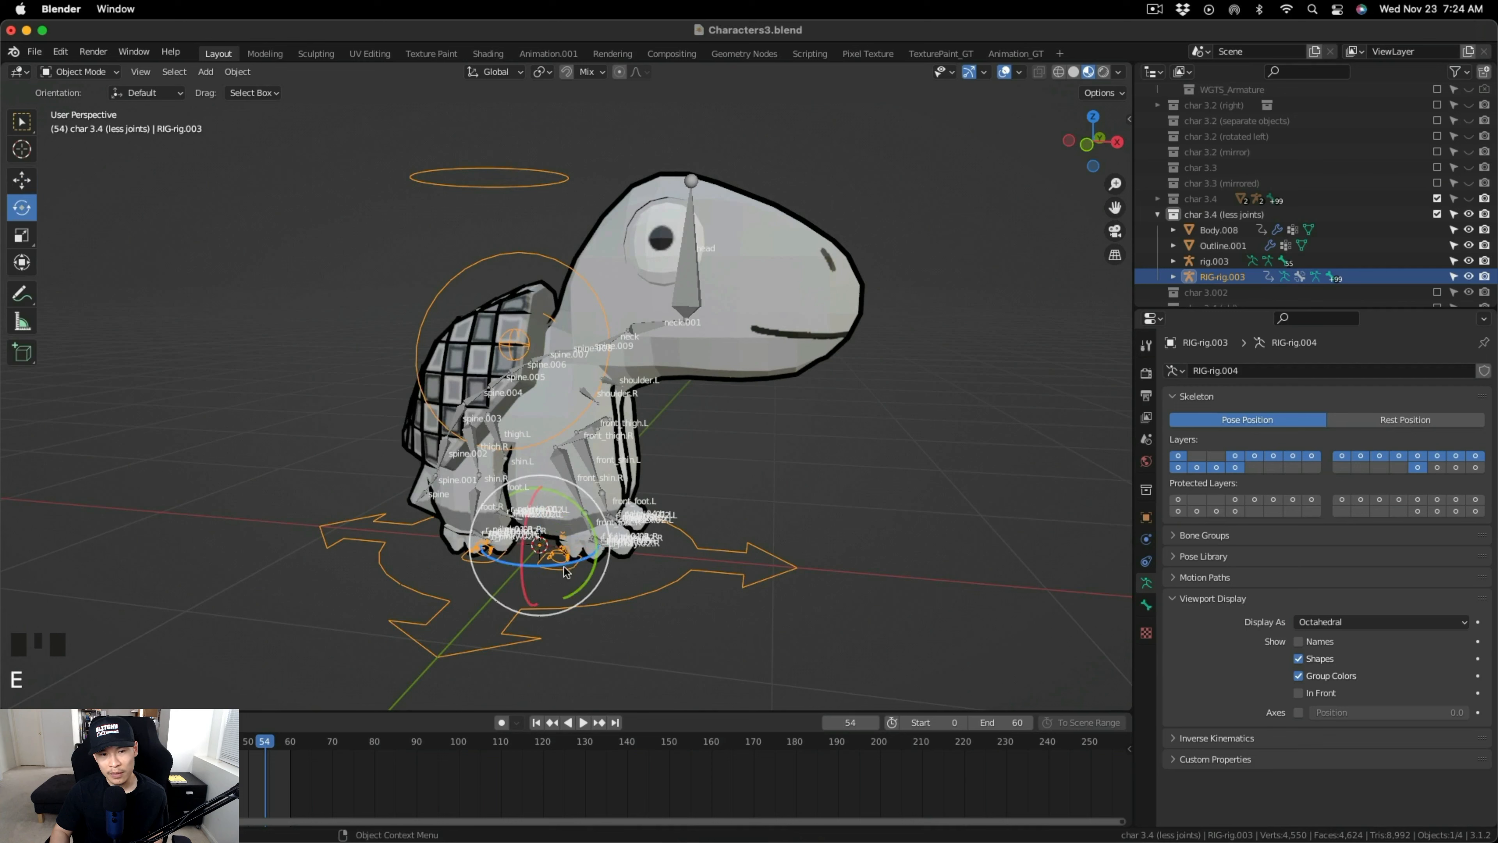
drag(570, 570, 590, 572)
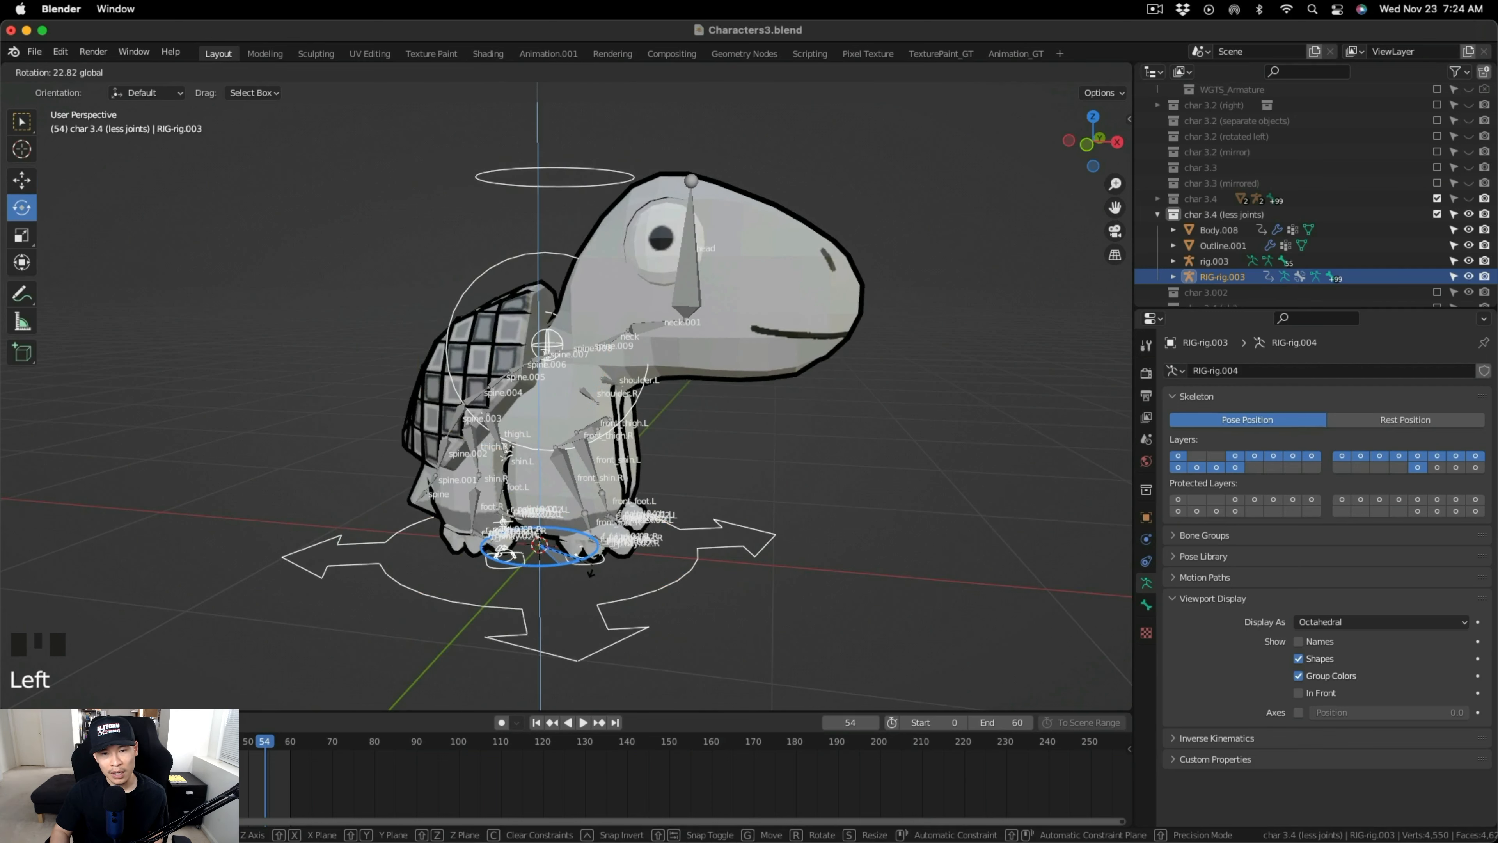
text(90)
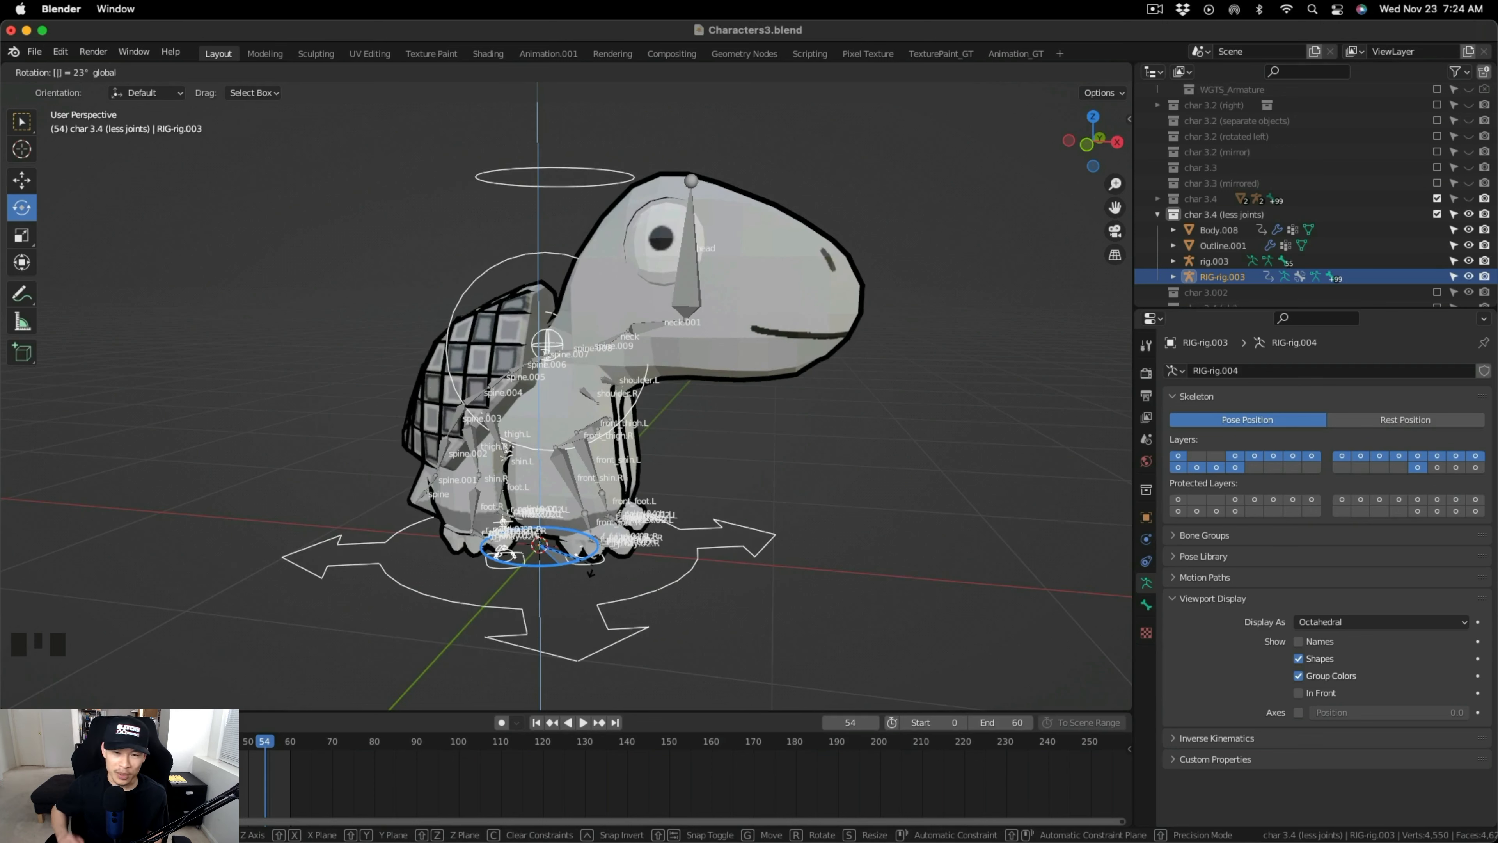
key(minus)
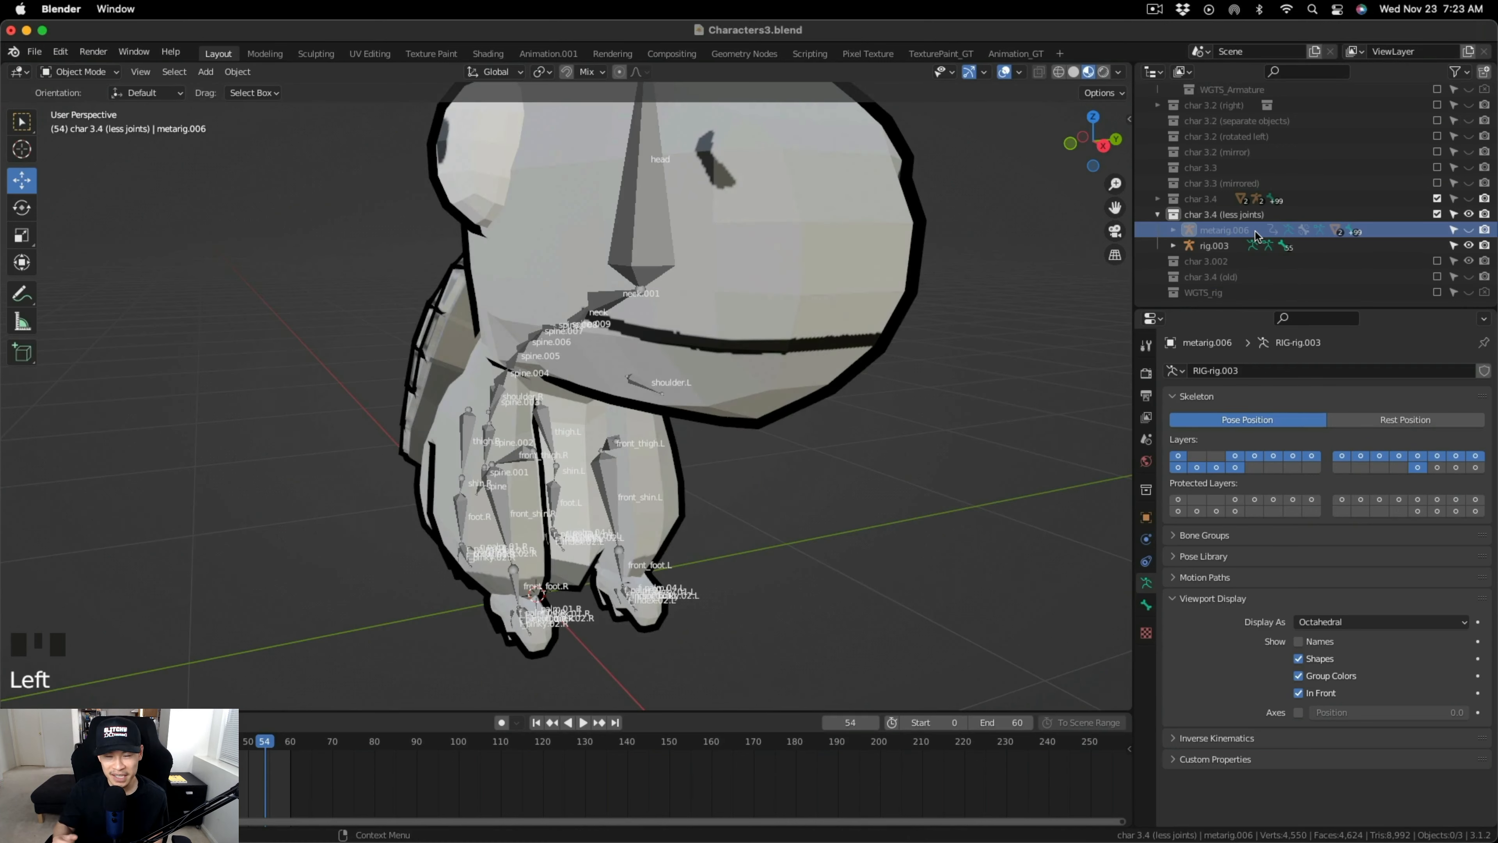
key(x)
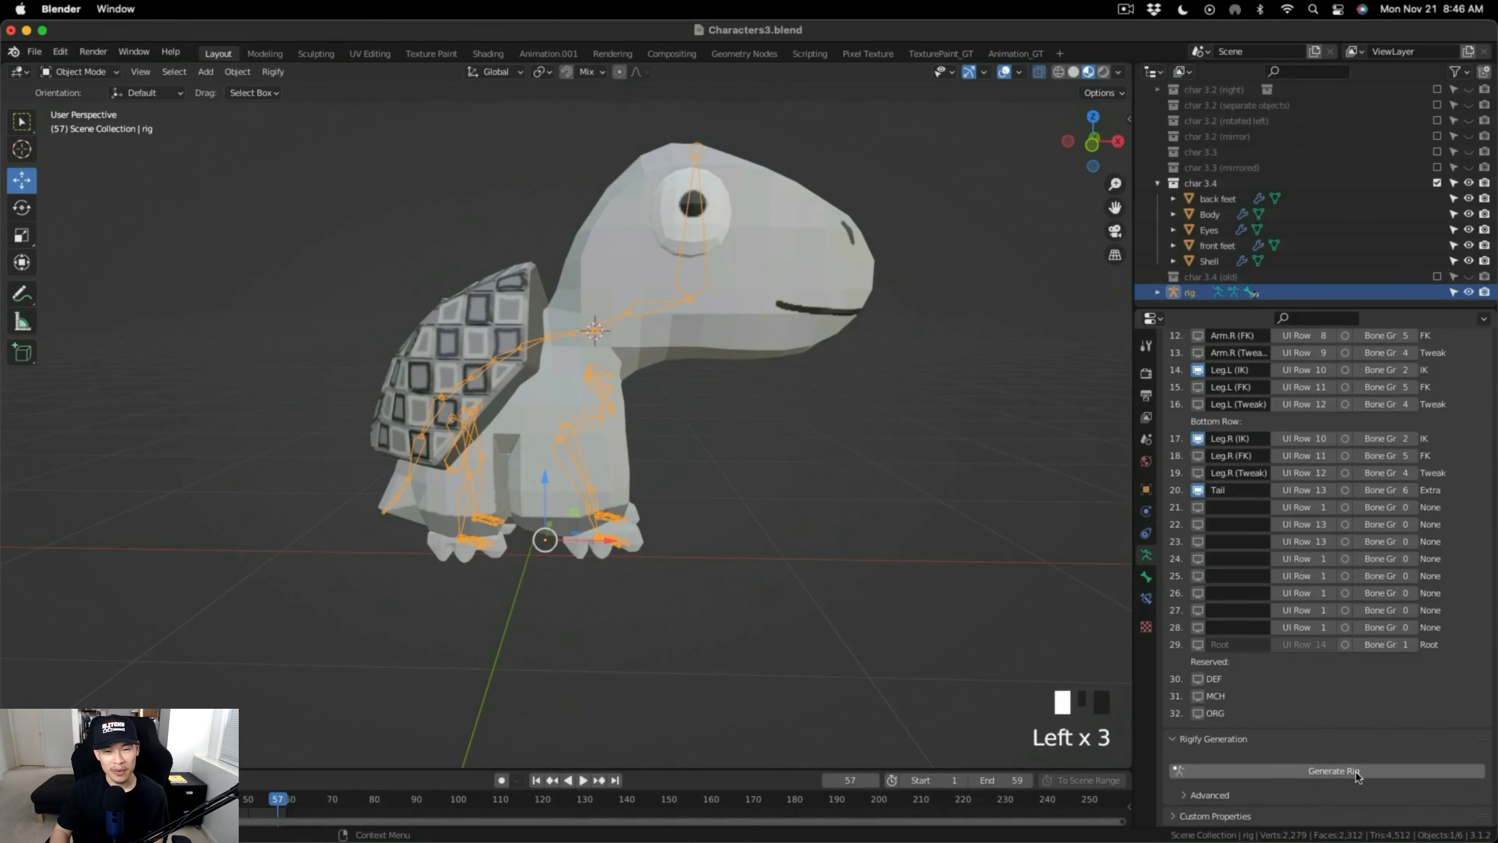
click(1355, 771)
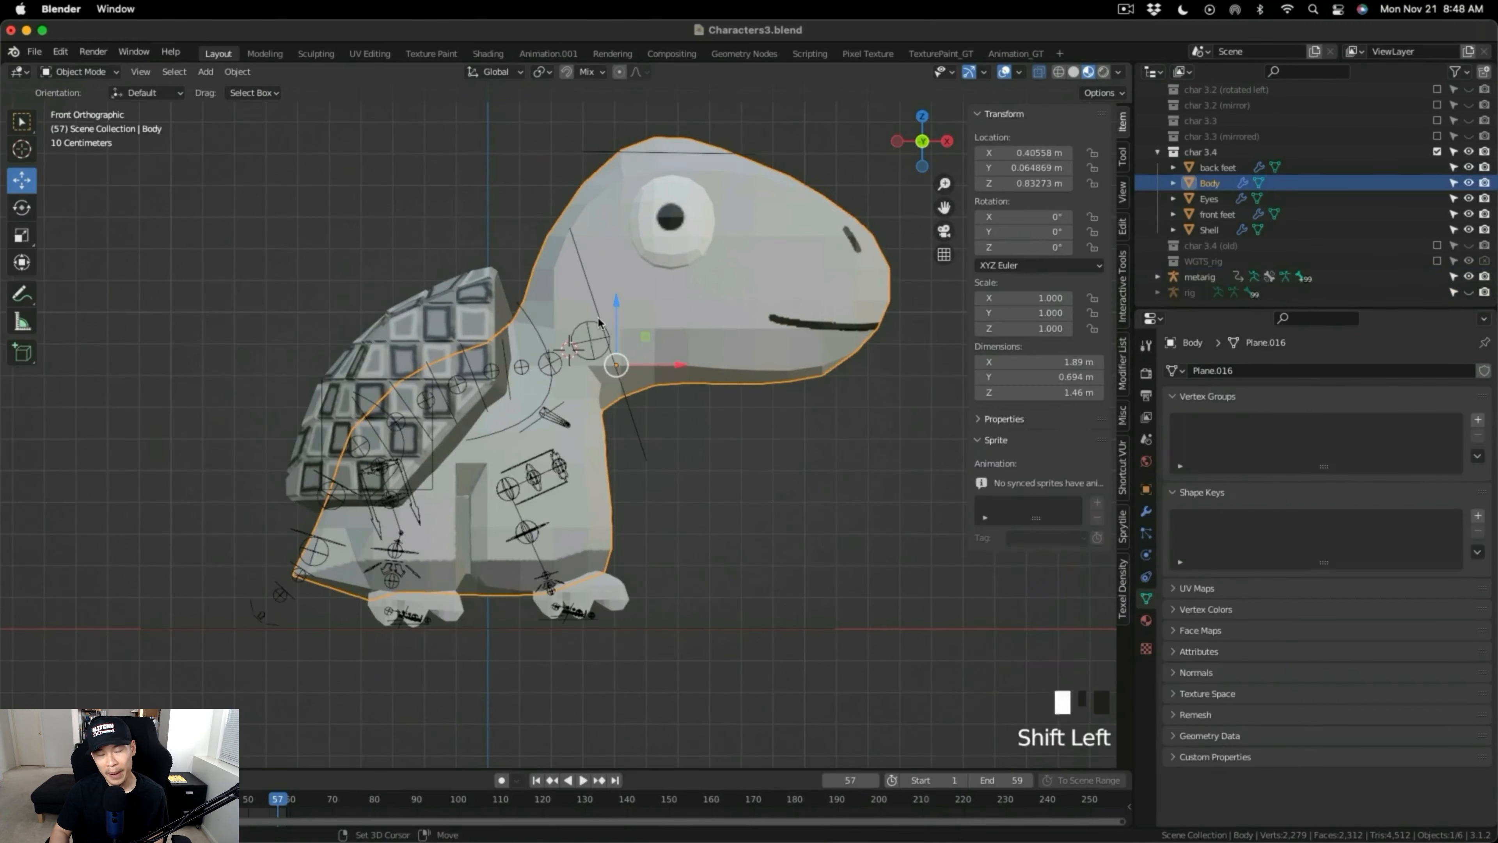
key(ctrl+p)
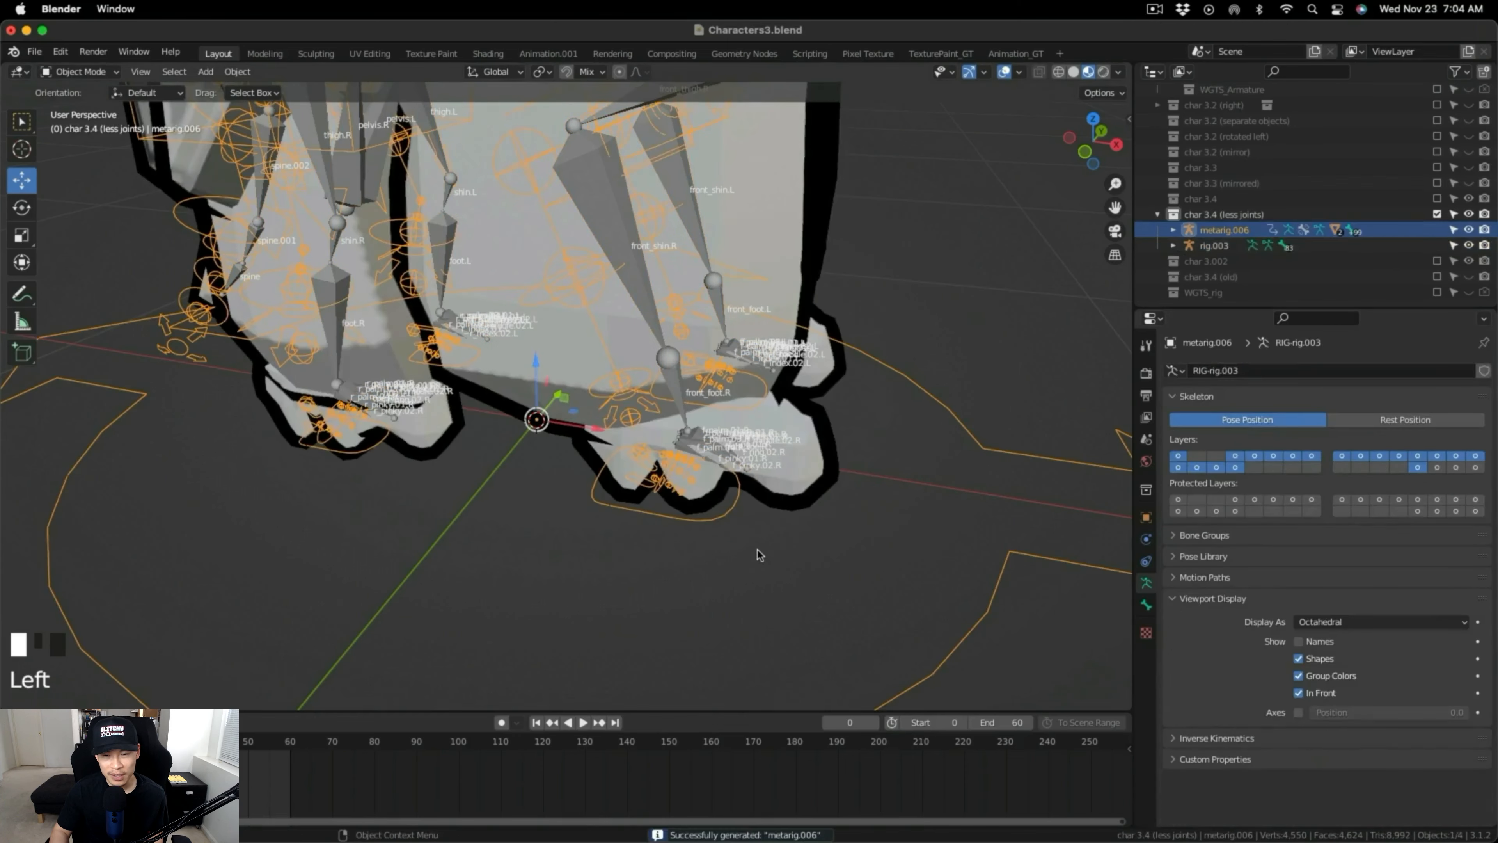
scroll(758, 552, down, 2)
shift+middle_drag(756, 549, 744, 596)
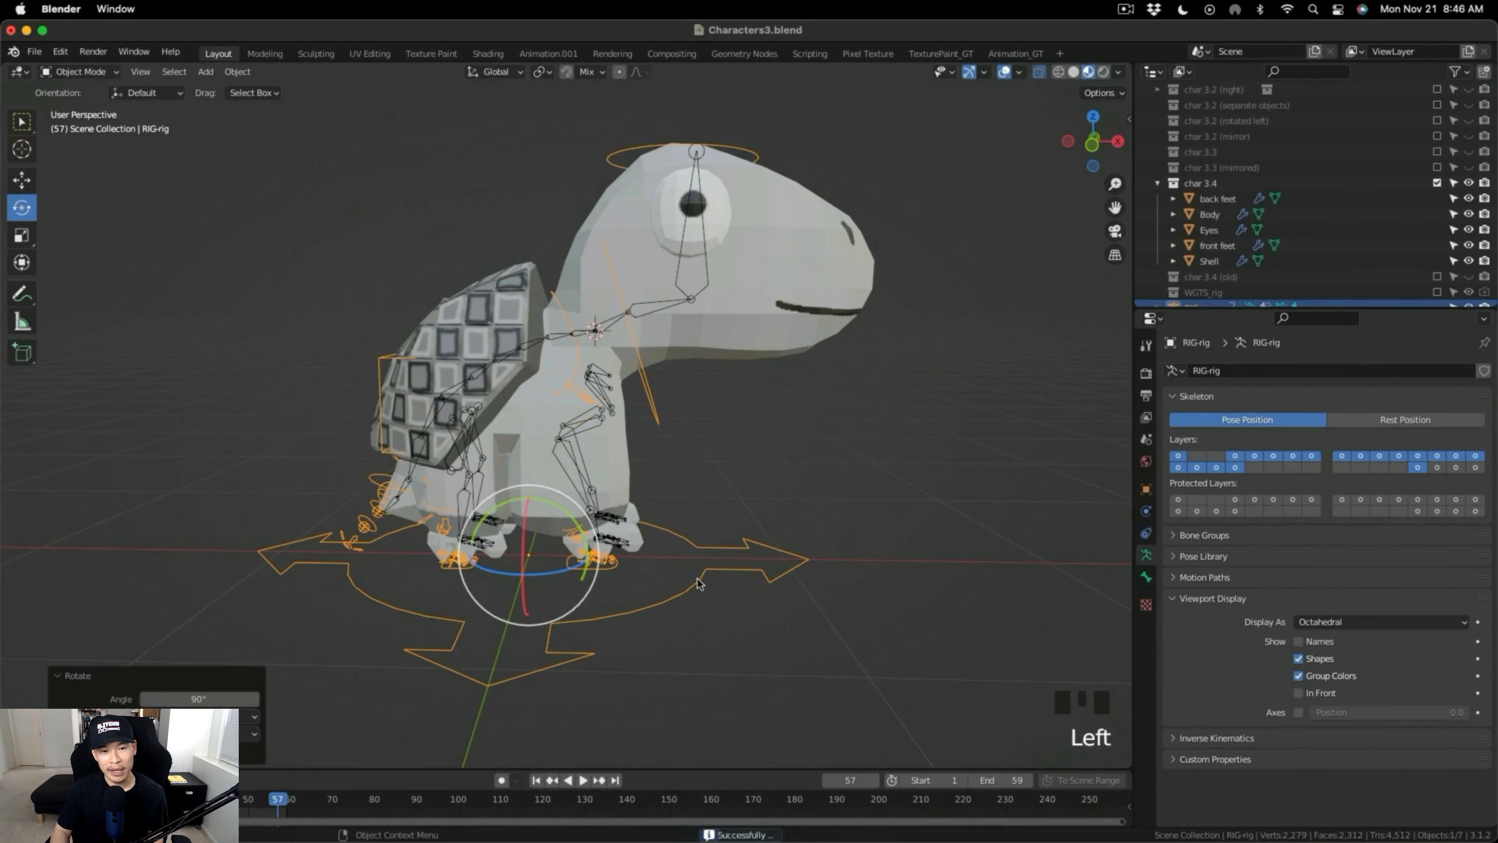
scroll(713, 576, down, 1)
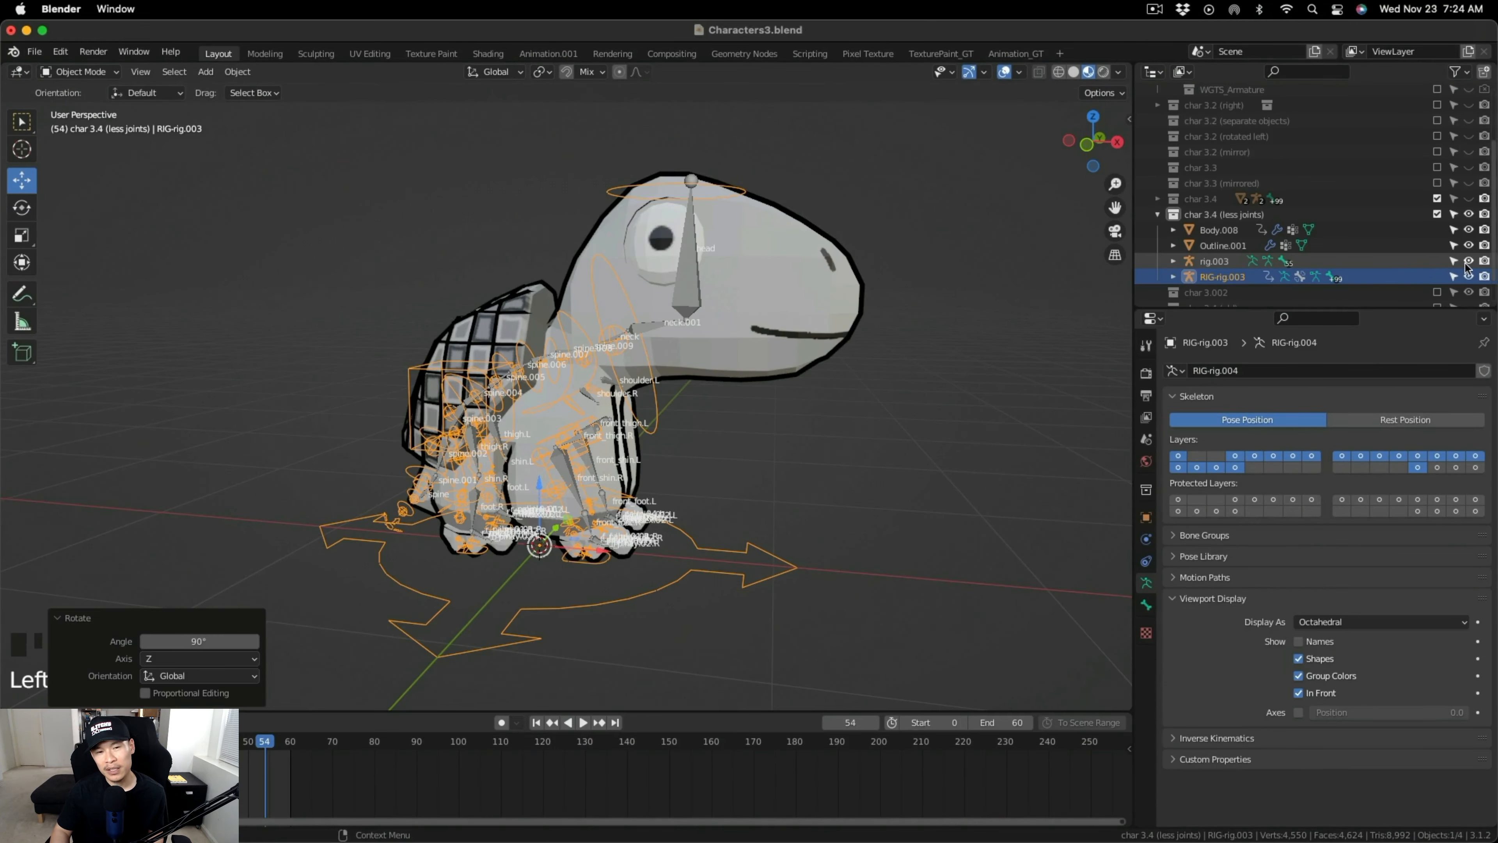
Hide rig.003 and delete all vertex groups from the Body.008 mesh.
click(1466, 263)
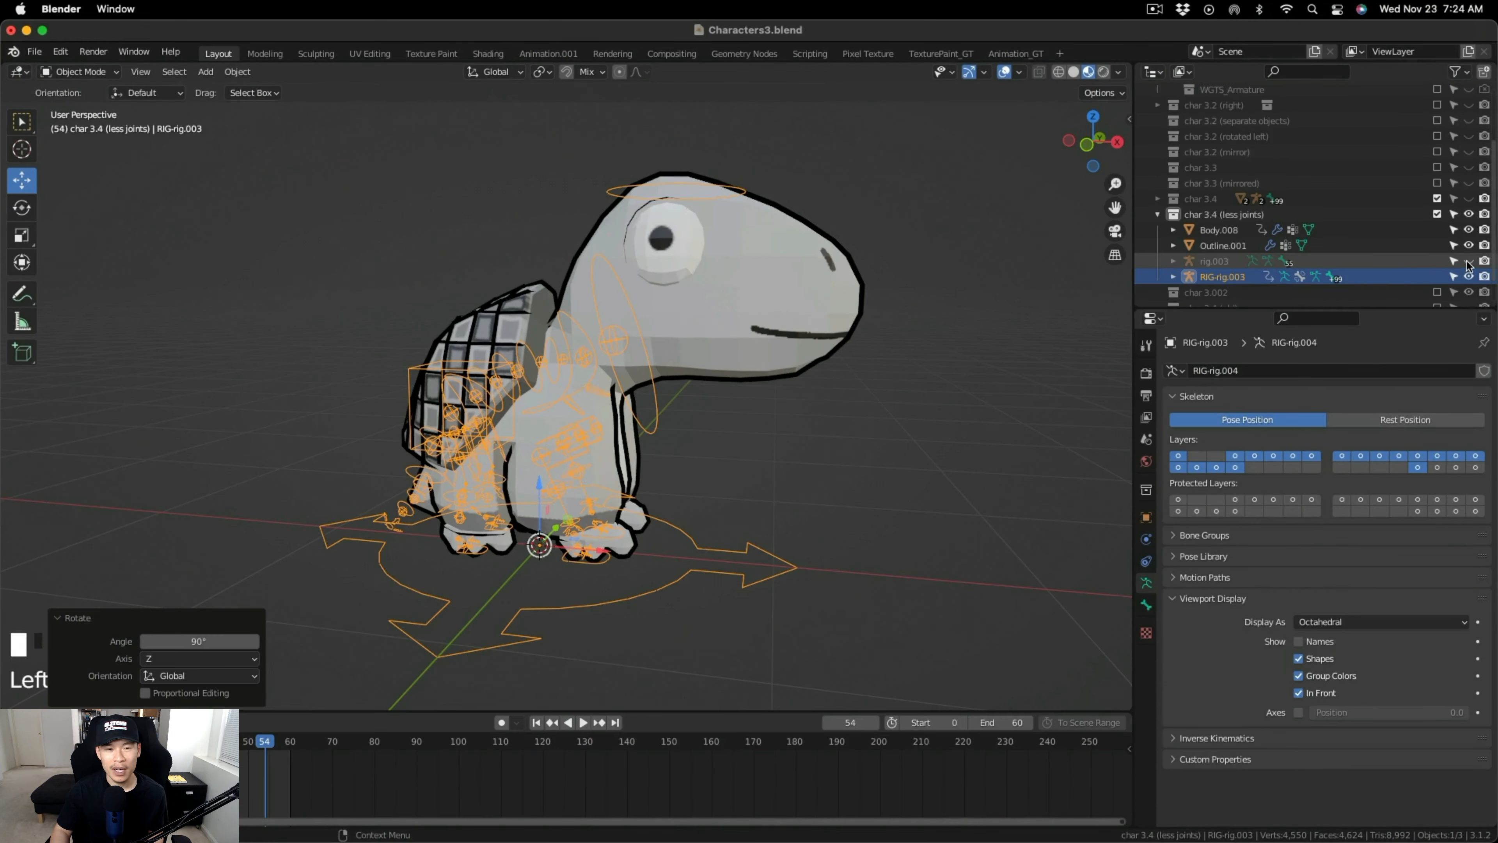
mouse_move(855, 602)
middle_down()
mouse_move(678, 597)
mouse_move(873, 605)
middle_up()
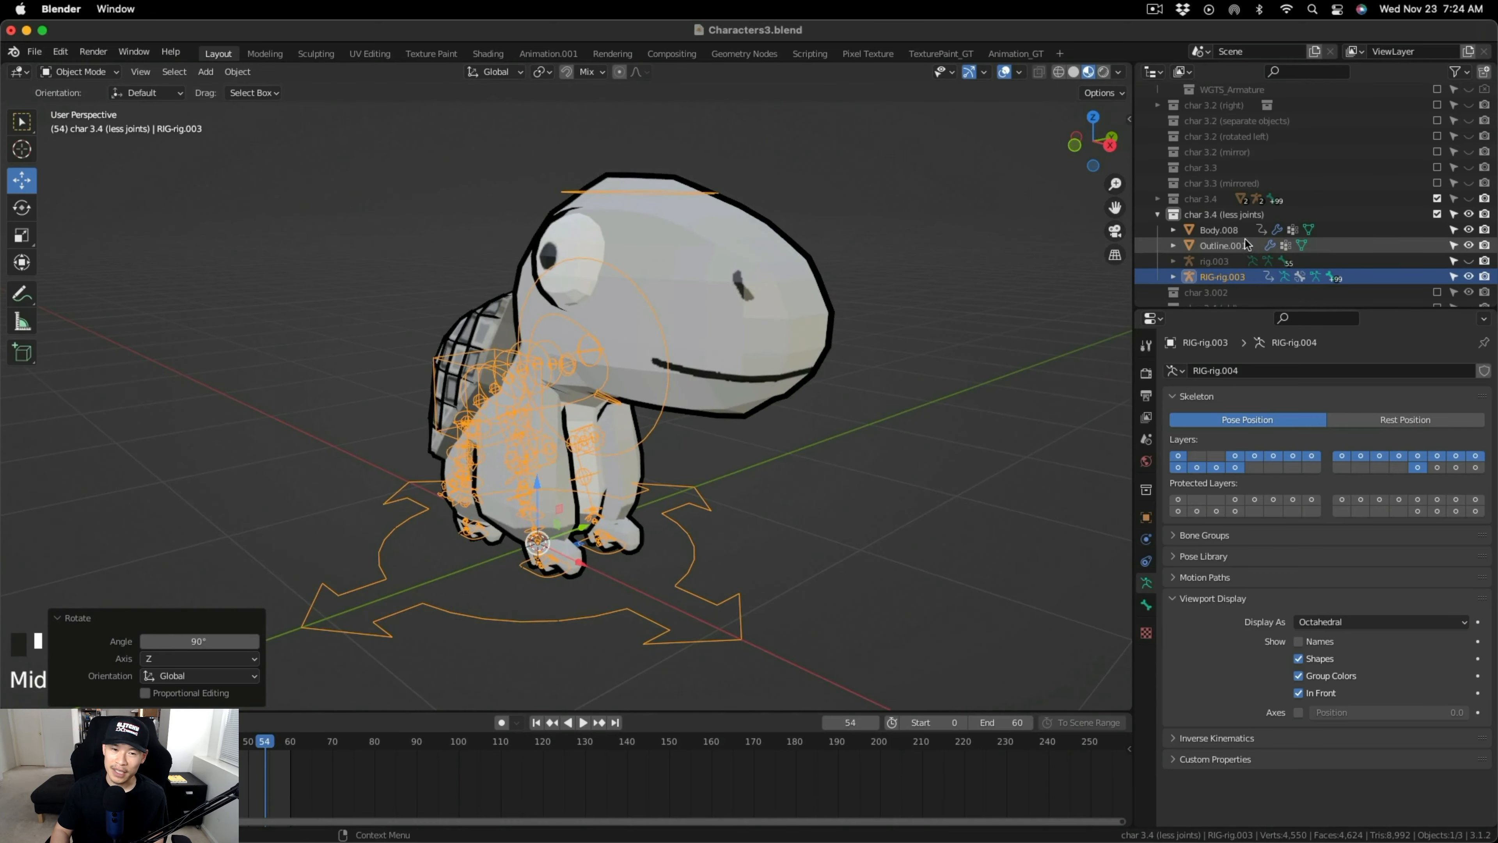
click(1236, 232)
click(1245, 277)
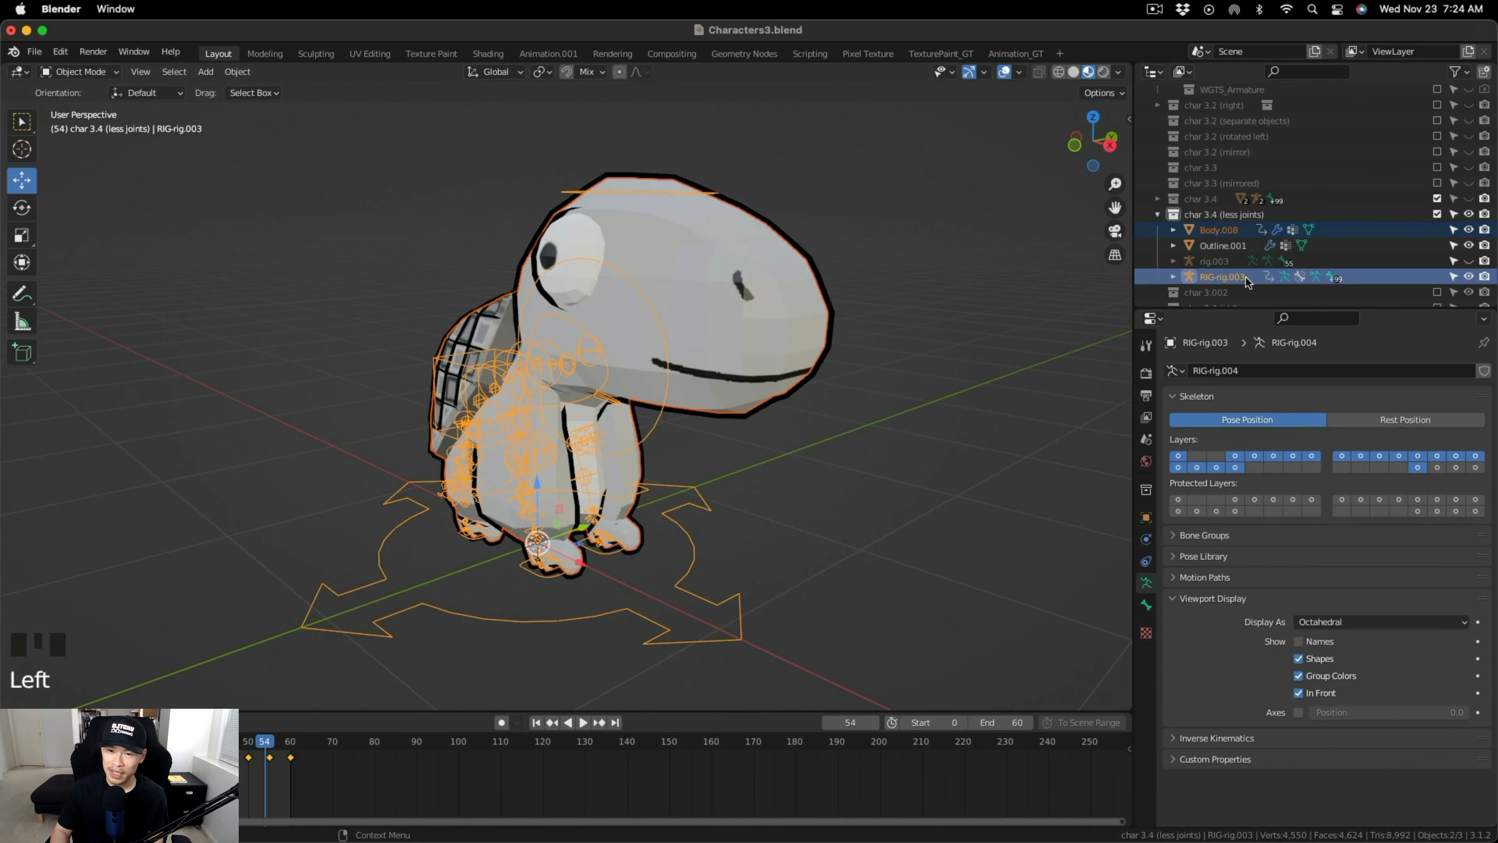
click(1247, 231)
click(1477, 455)
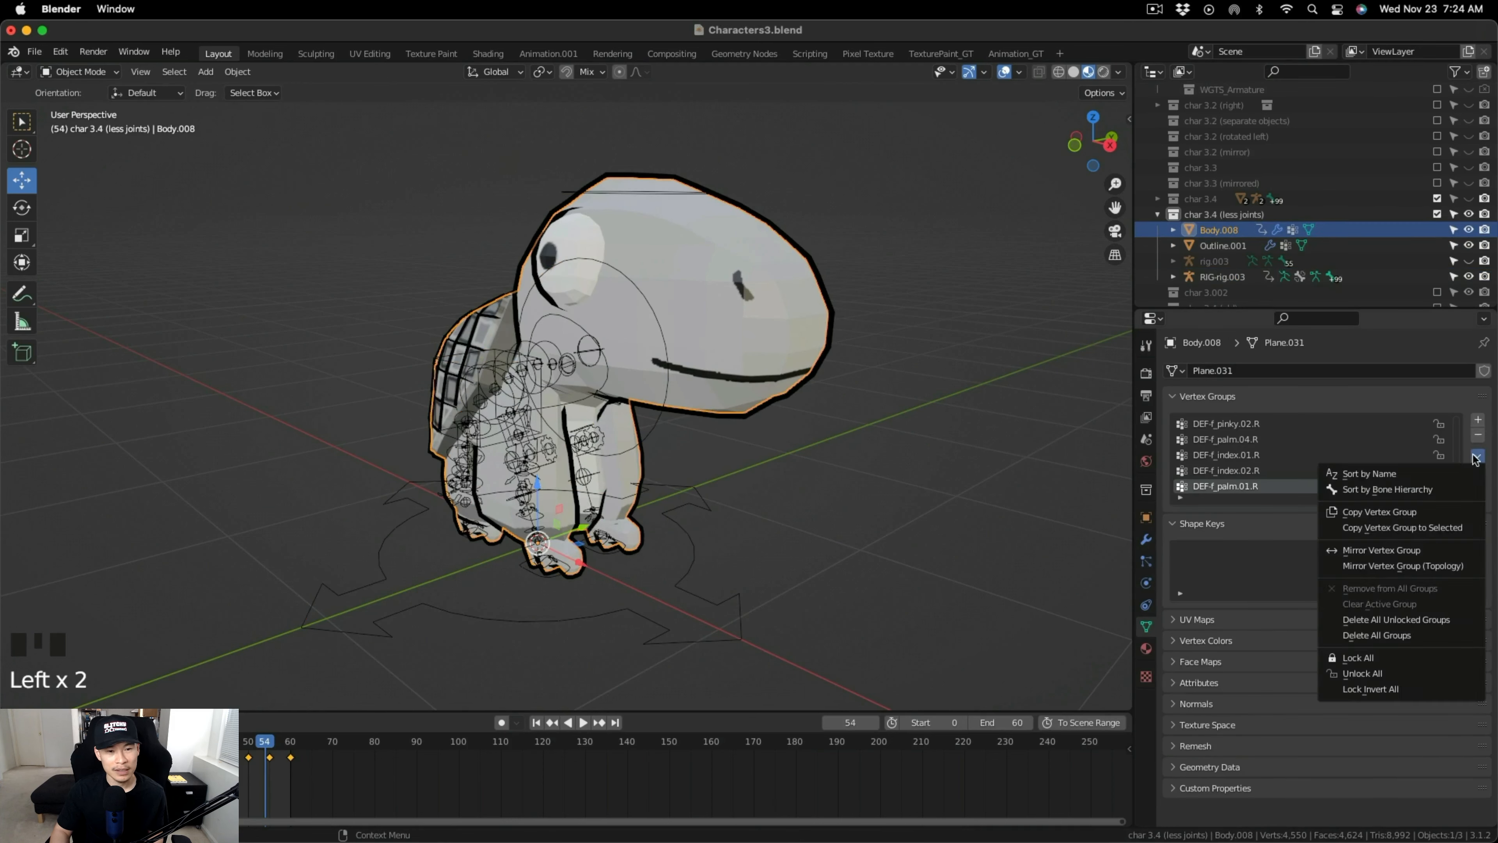
click(1414, 635)
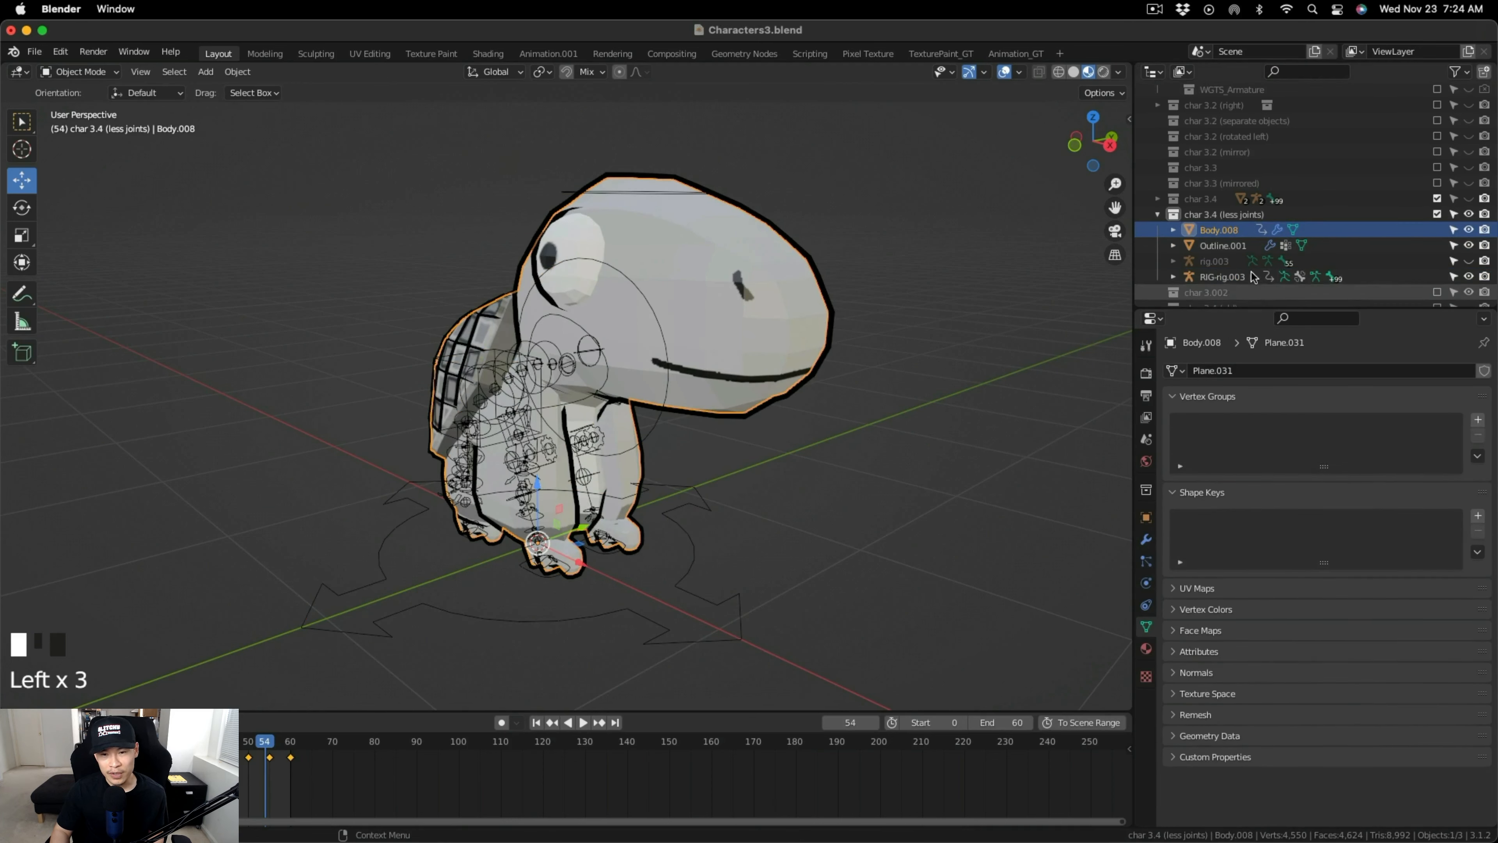
Delete all vertex groups from the Outline.001 mesh.
click(1222, 245)
click(1479, 436)
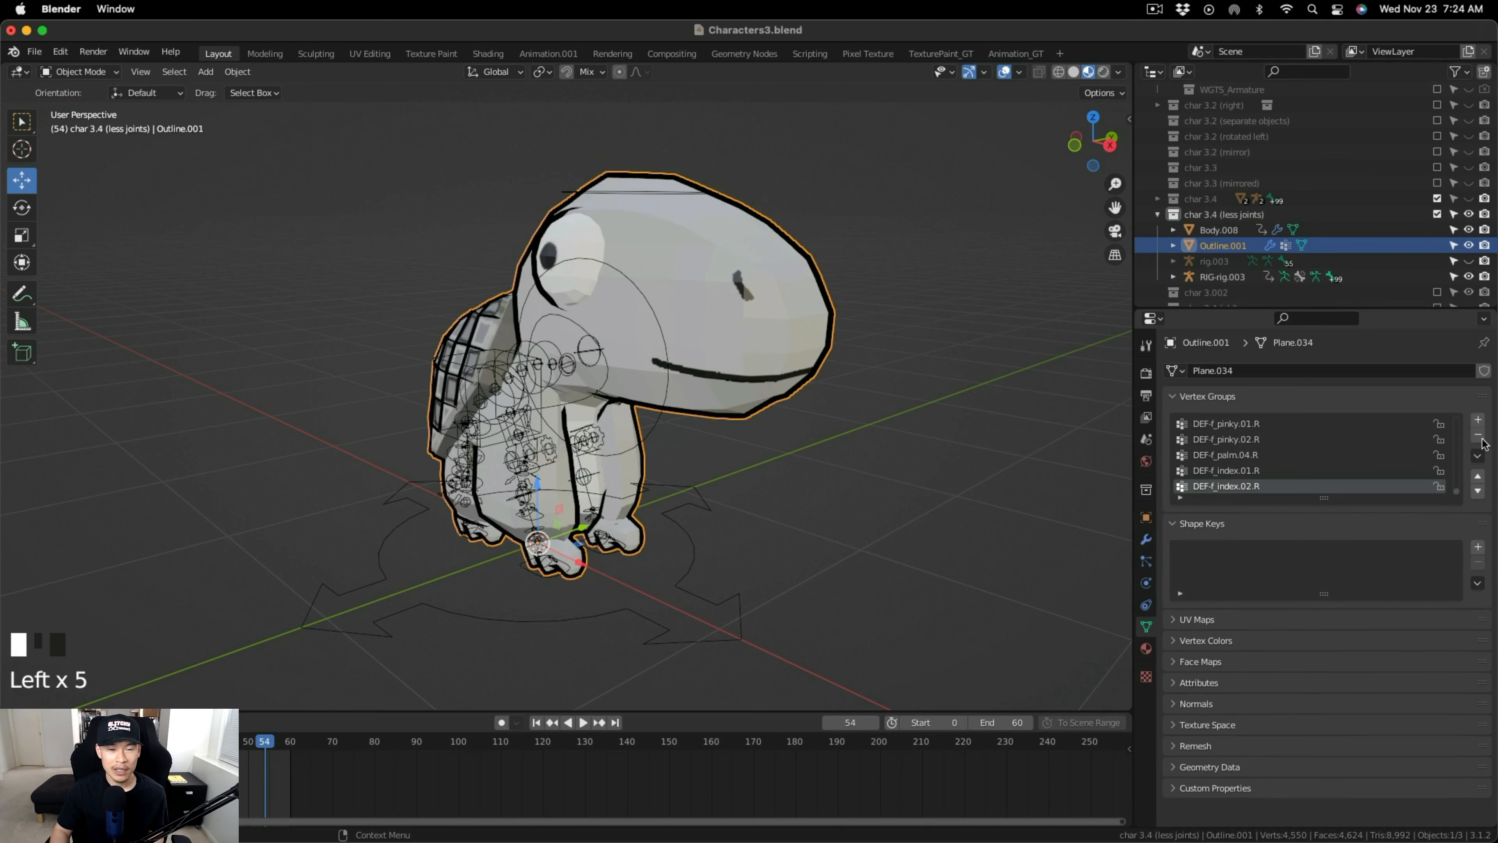
click(1477, 456)
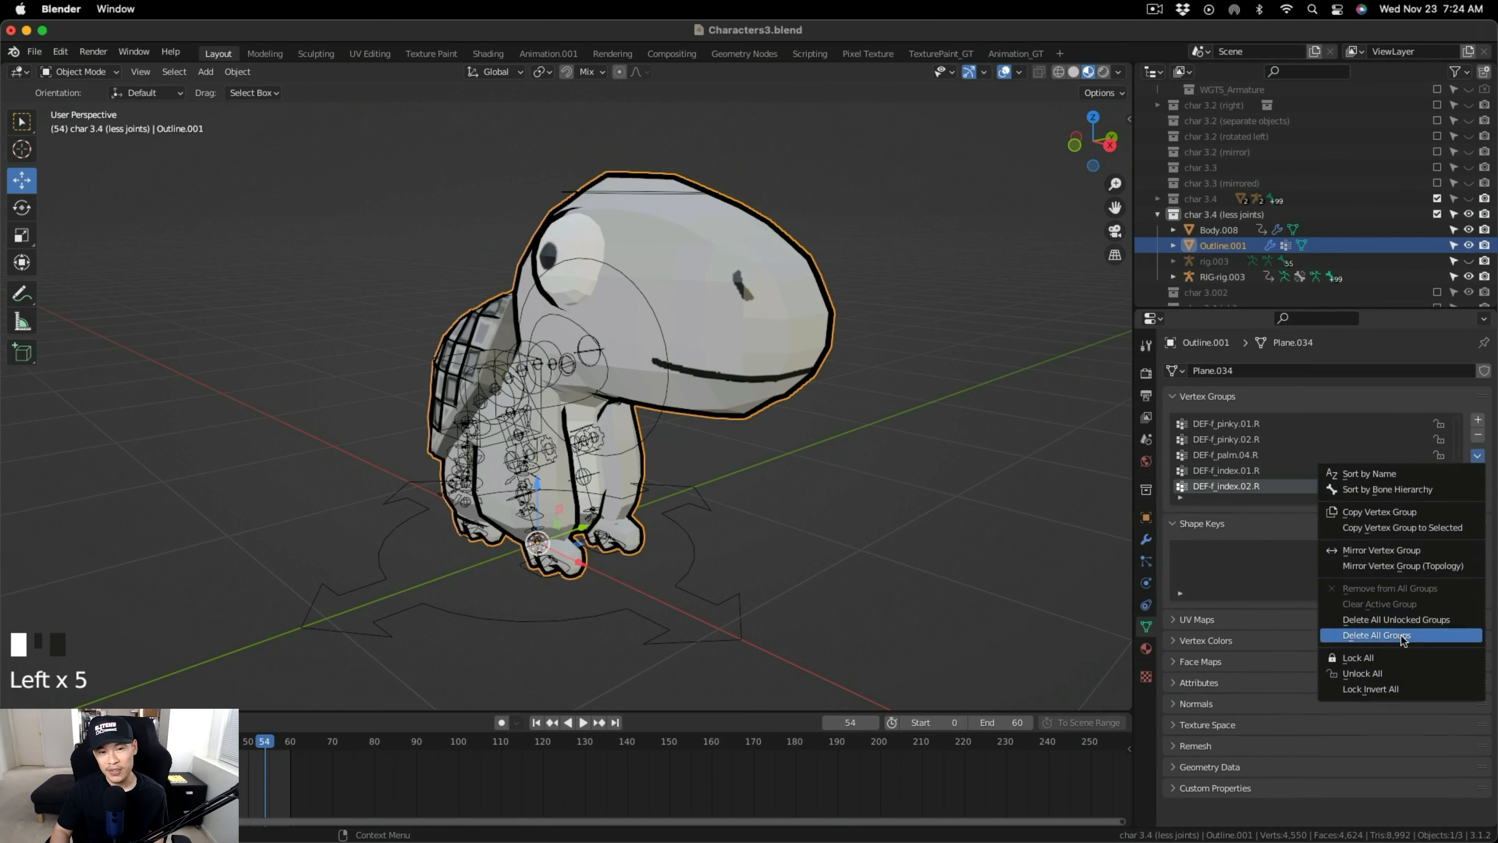
click(1401, 635)
Add a new vertex group named Outline to the Outline.001 mesh.
click(1477, 419)
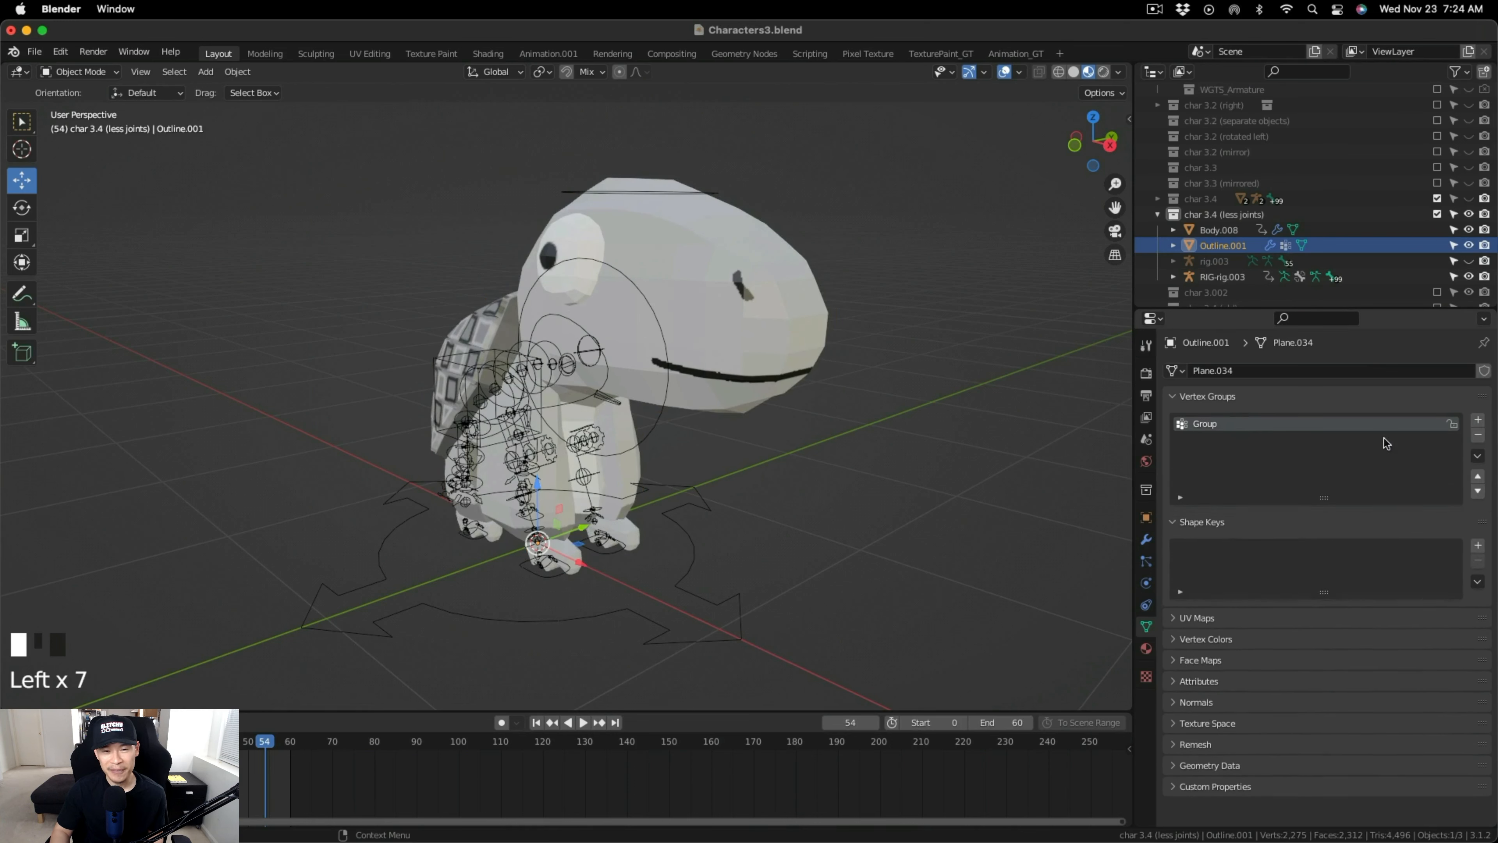
click(1237, 423)
double_click(1237, 423)
text(Outli)
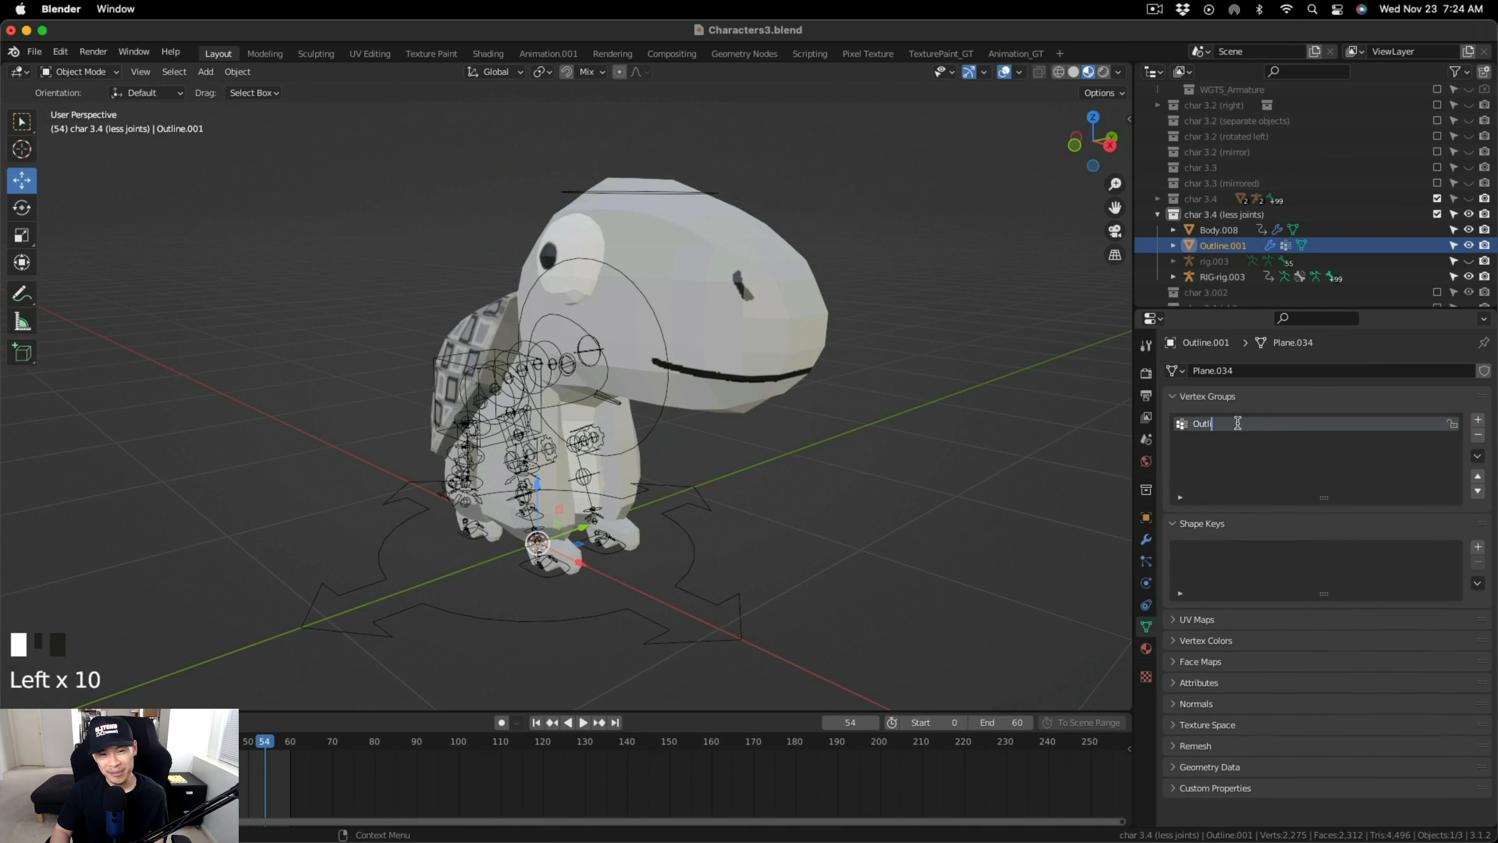
text(ne)
key(Return)
Parent Body.008 to RIG-rig.003 with automatic weights.
click(1250, 229)
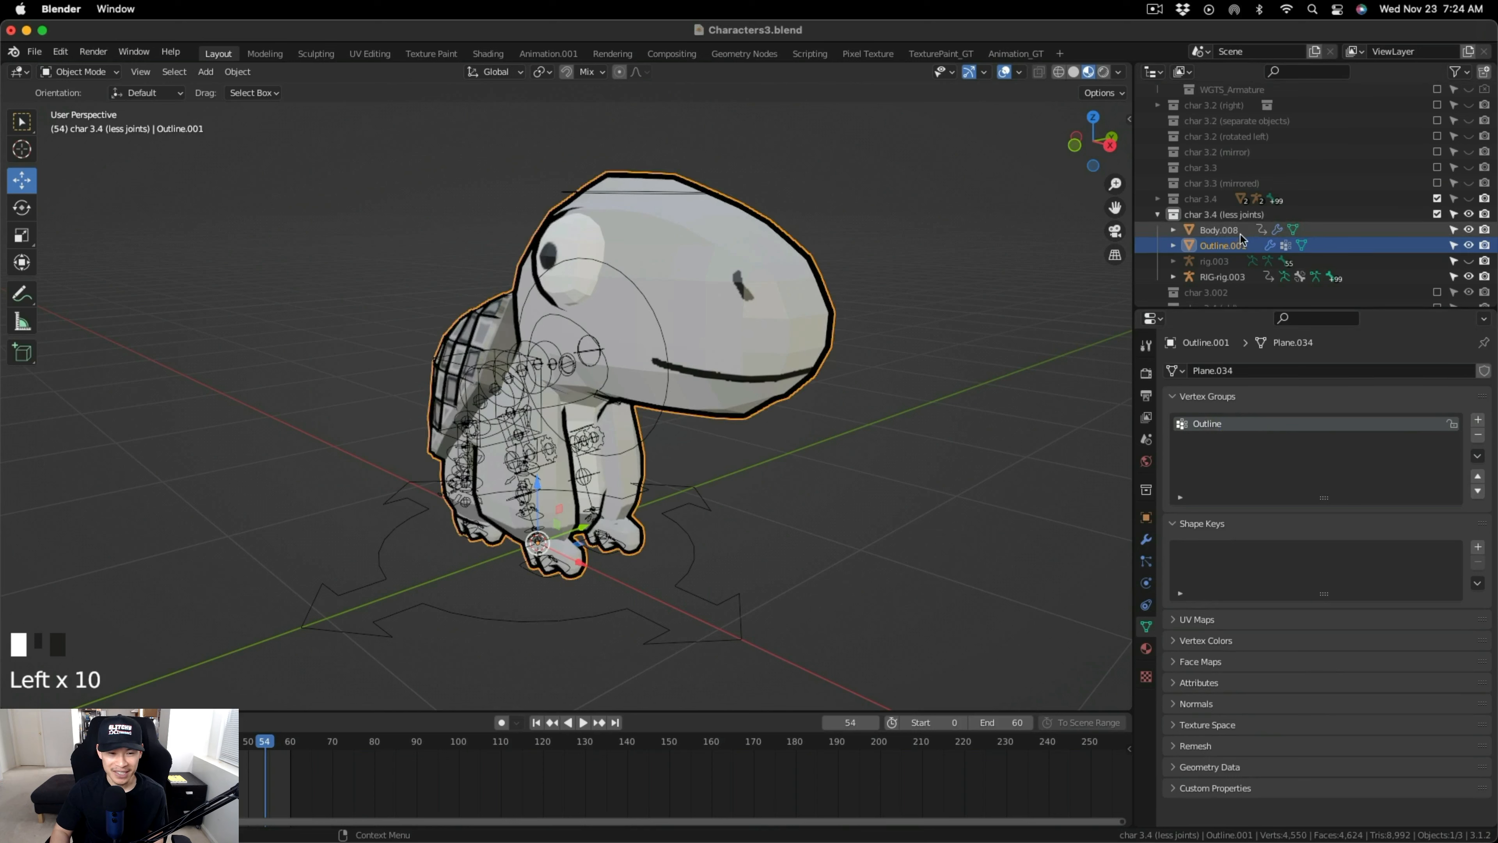
ctrl+click(1247, 277)
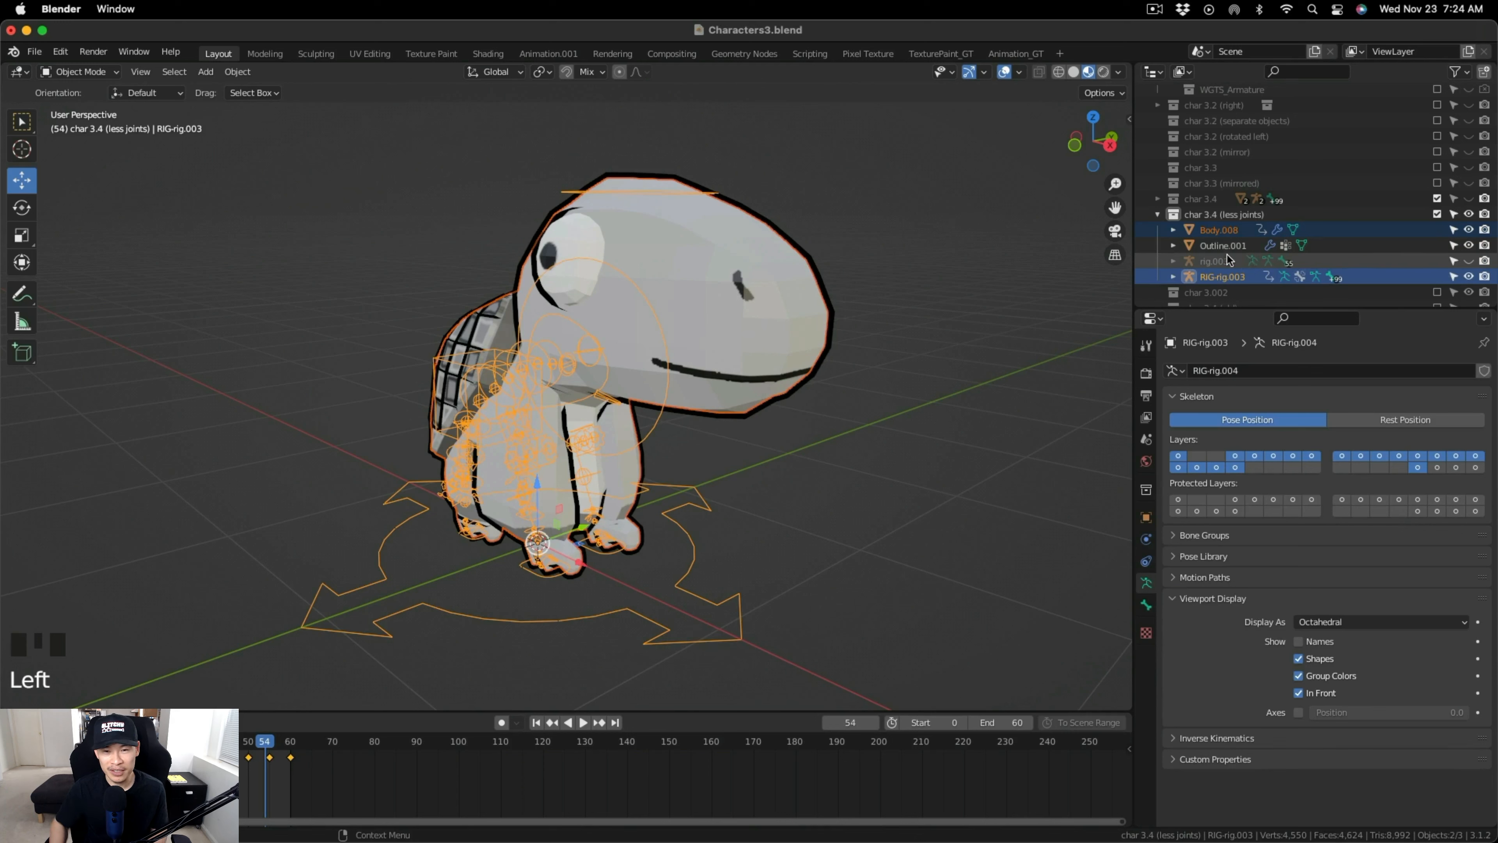
key(super+p)
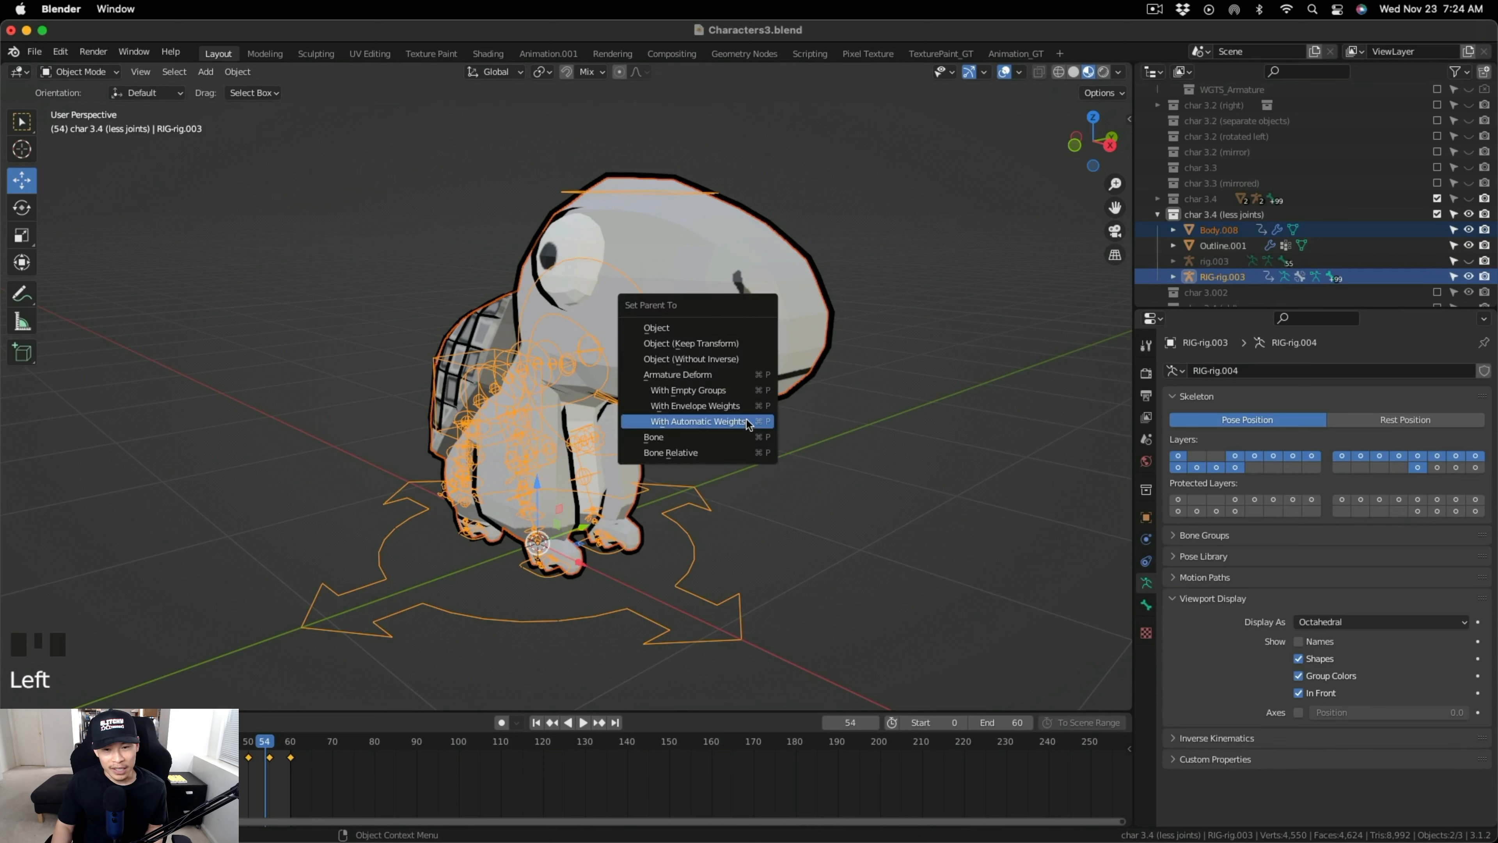
click(735, 422)
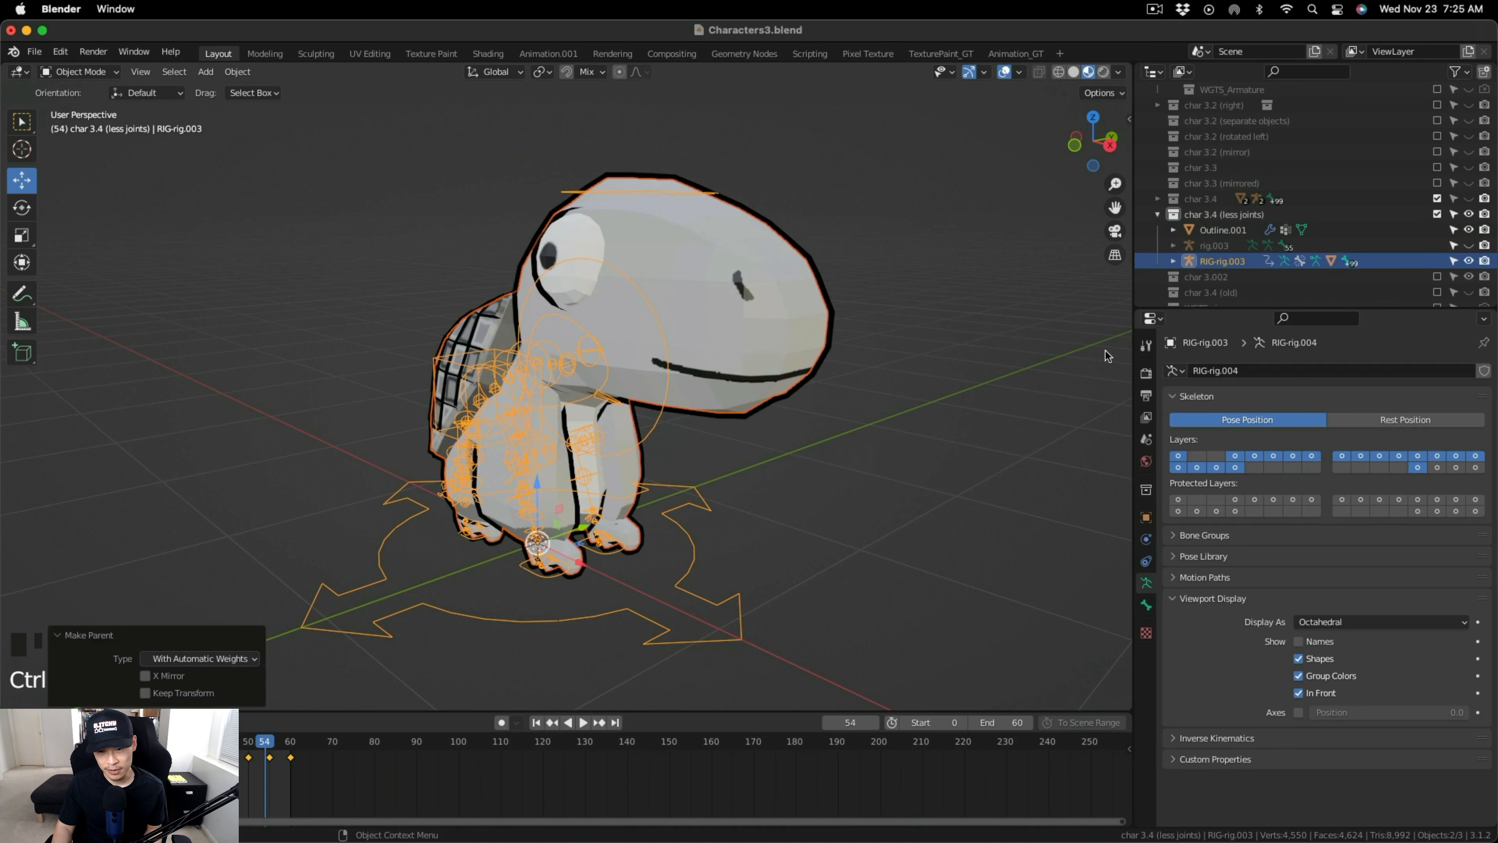
Parent Outline.001 to RIG-rig.003 with automatic weights.
click(1235, 231)
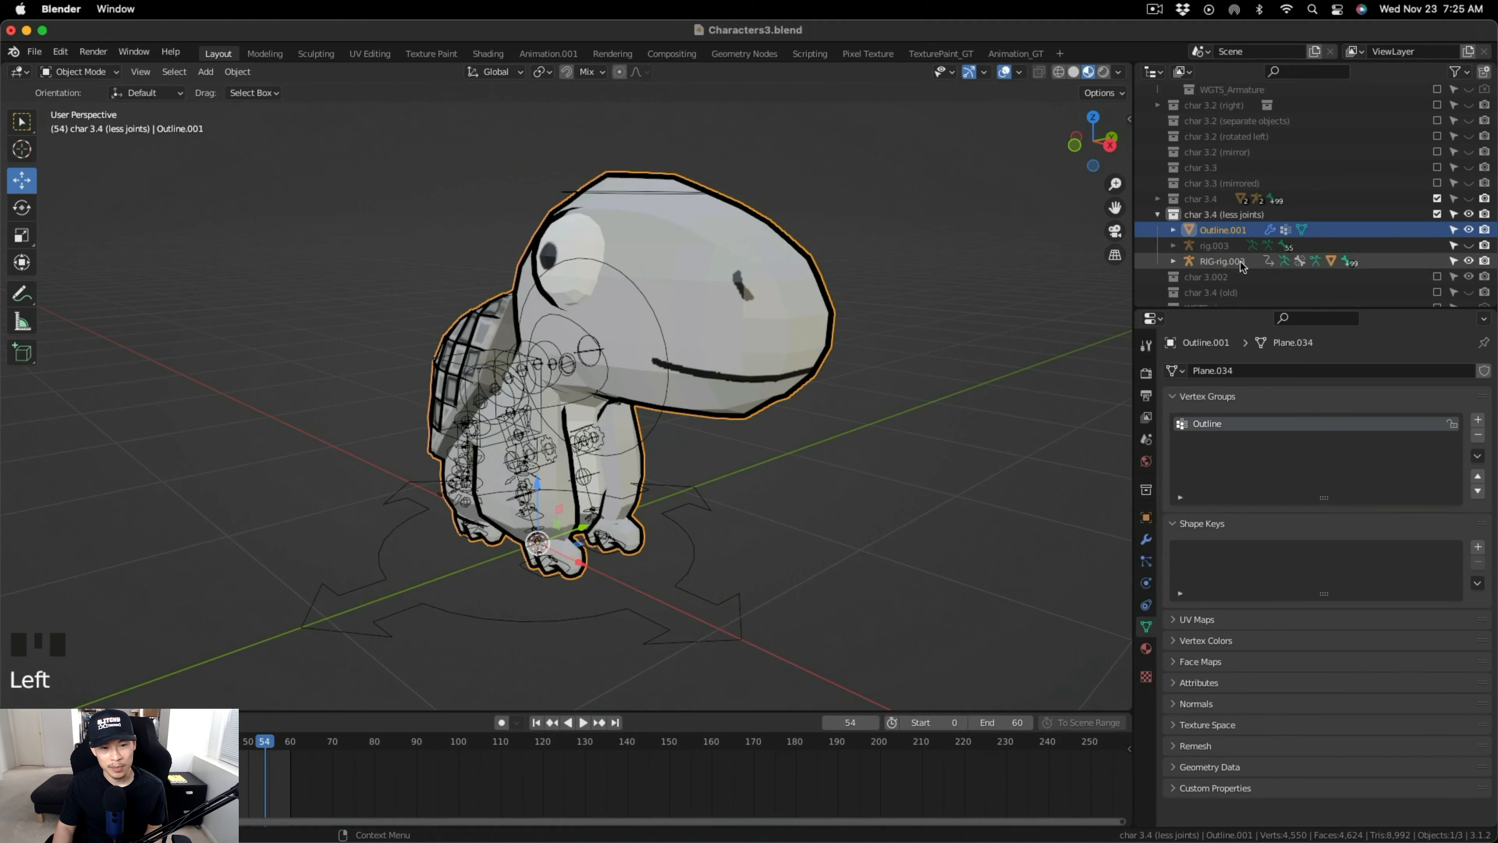
ctrl+click(1240, 262)
key(ctrl+p)
click(803, 368)
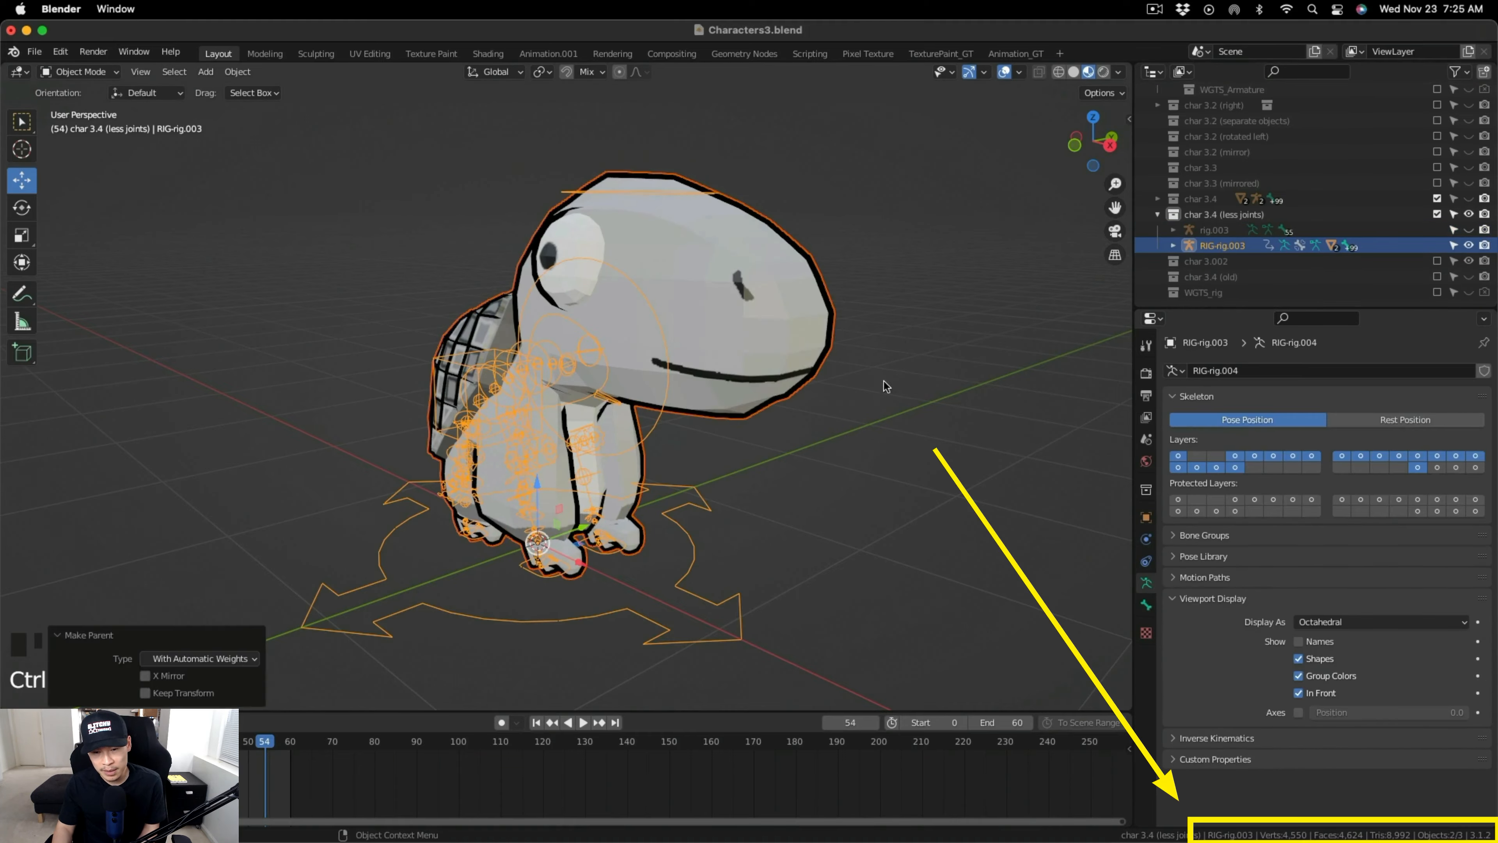
Rename RIG-rig.003 as metarig, then hide it and show rig.003 instead.
key(a)
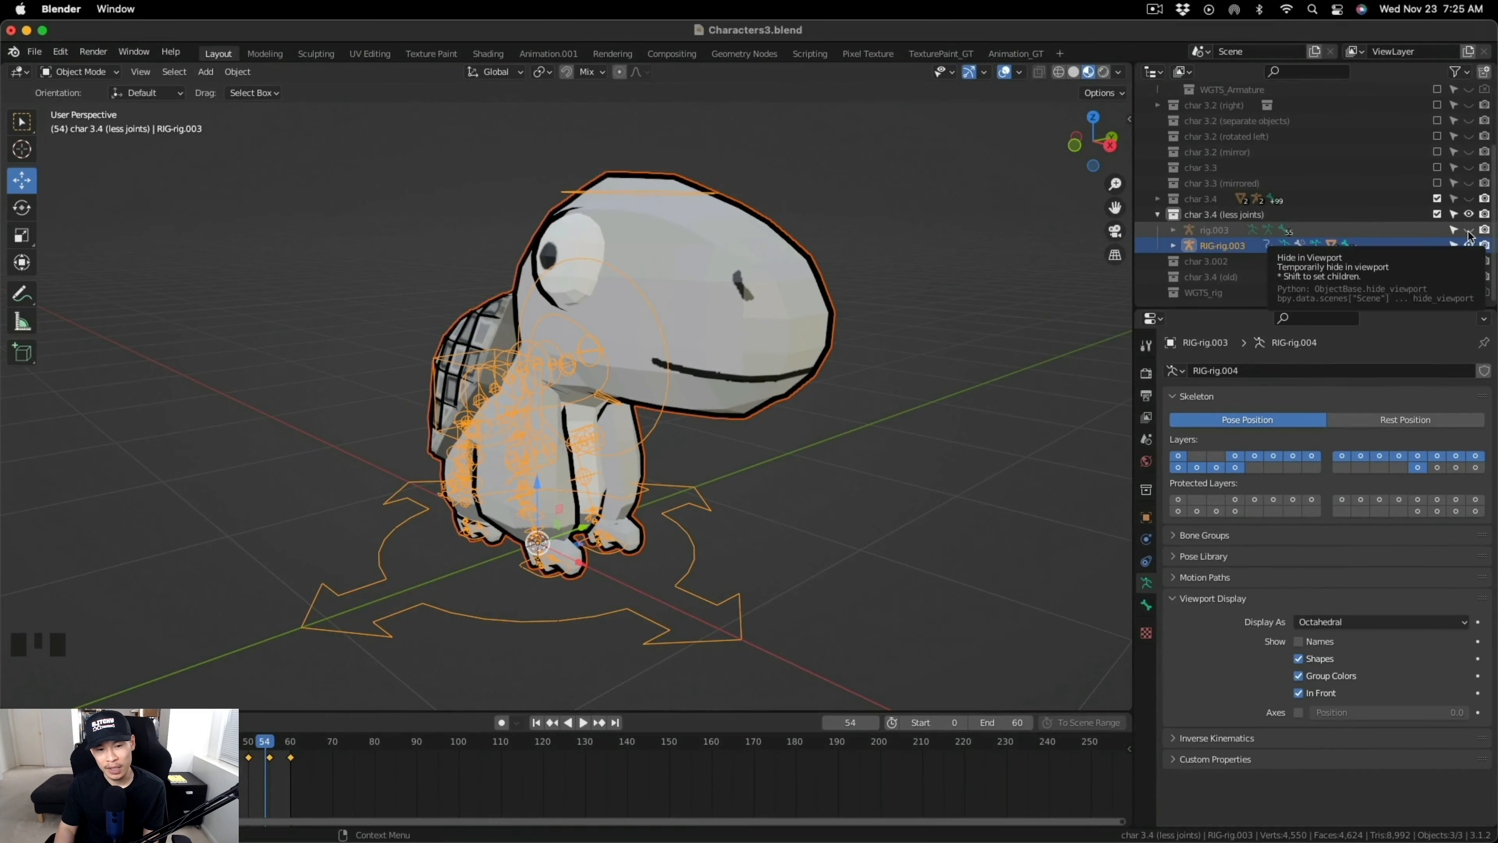
double_click(1223, 246)
text(metarig)
key(Return)
click(1468, 230)
click(1468, 245)
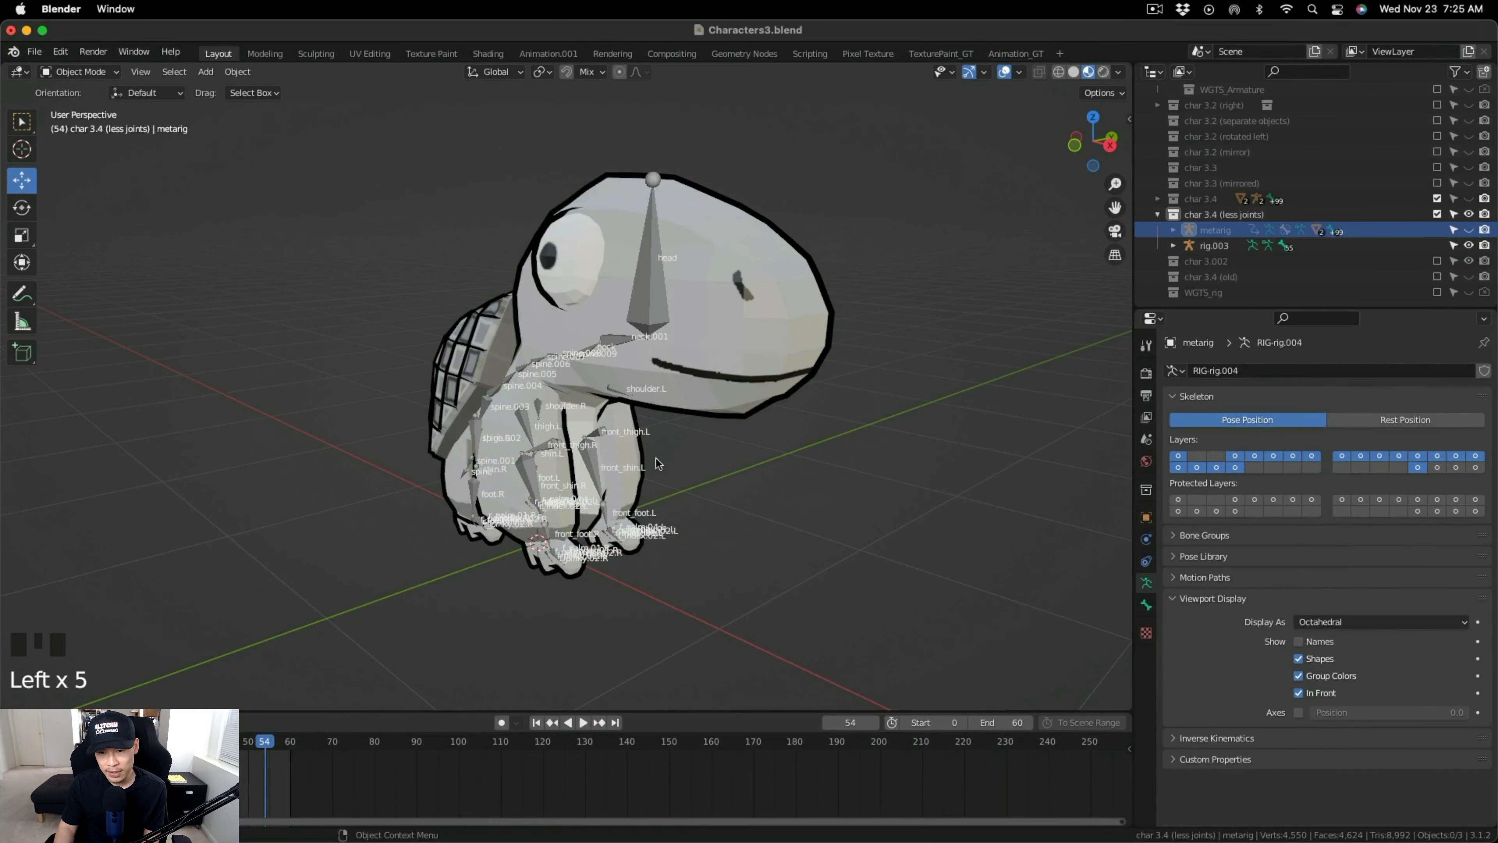
Select the rig.003 armature and open it in Edit Mode.
scroll(619, 489, up, 2)
click(666, 202)
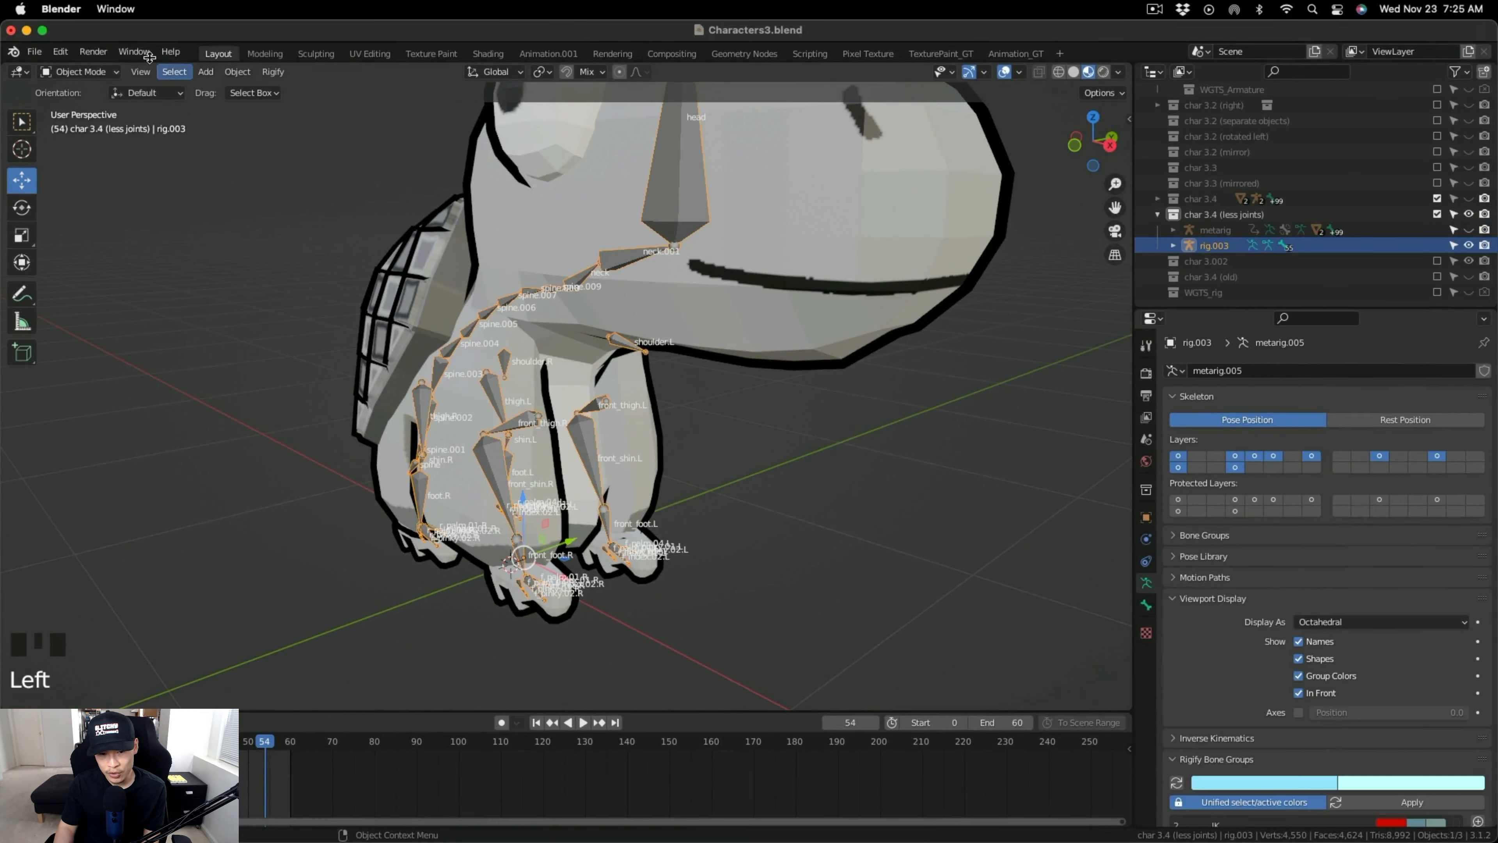
click(118, 71)
click(77, 107)
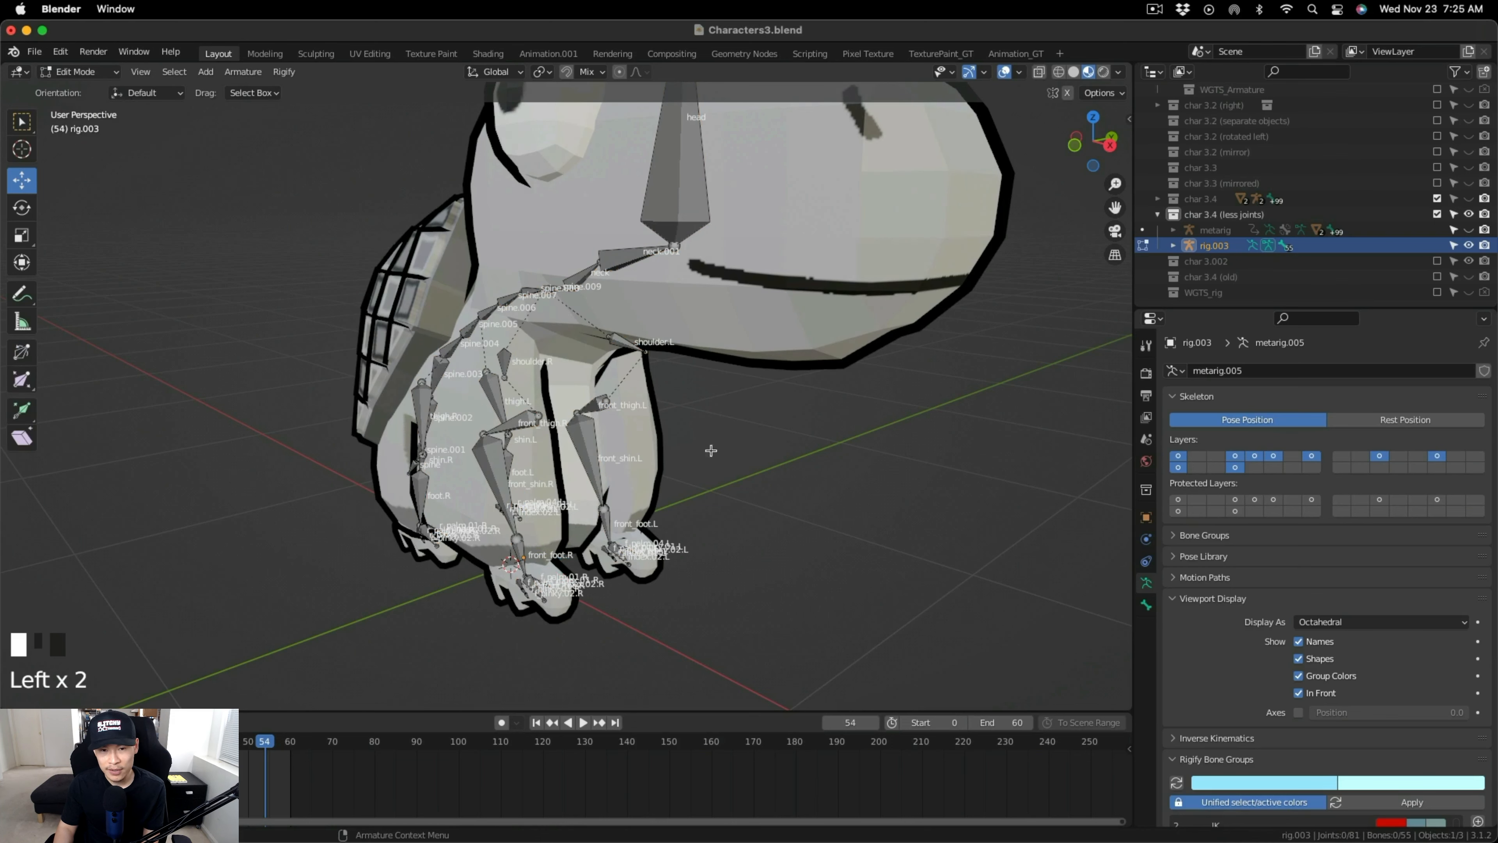
Examine the foot, leg, shoulder and spine bones of rig.003 for bones that can be removed.
middle_drag(711, 450, 575, 514)
scroll(575, 514, up, 5)
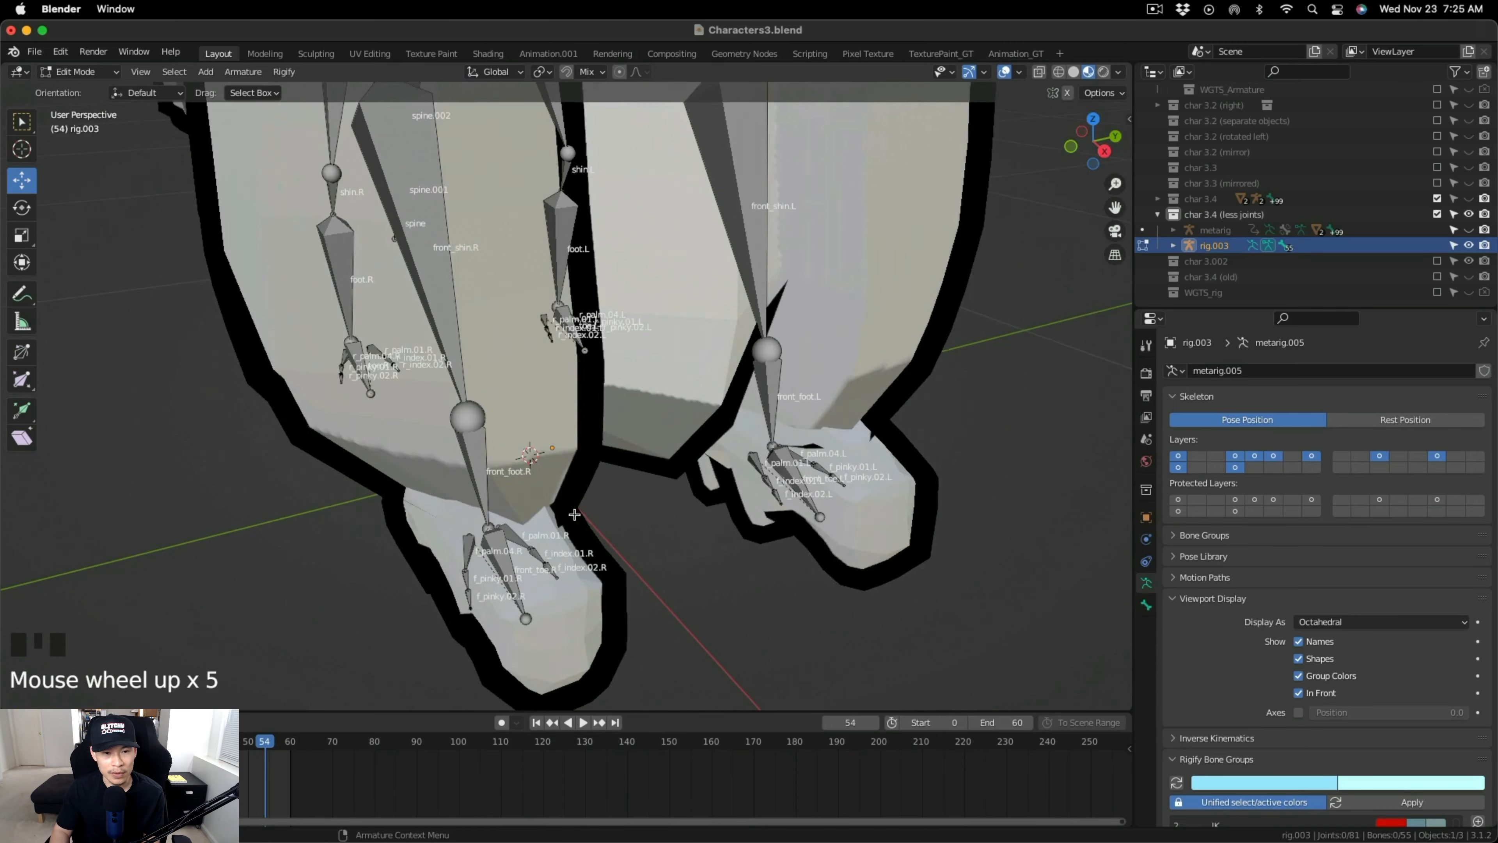
scroll(572, 515, up, 2)
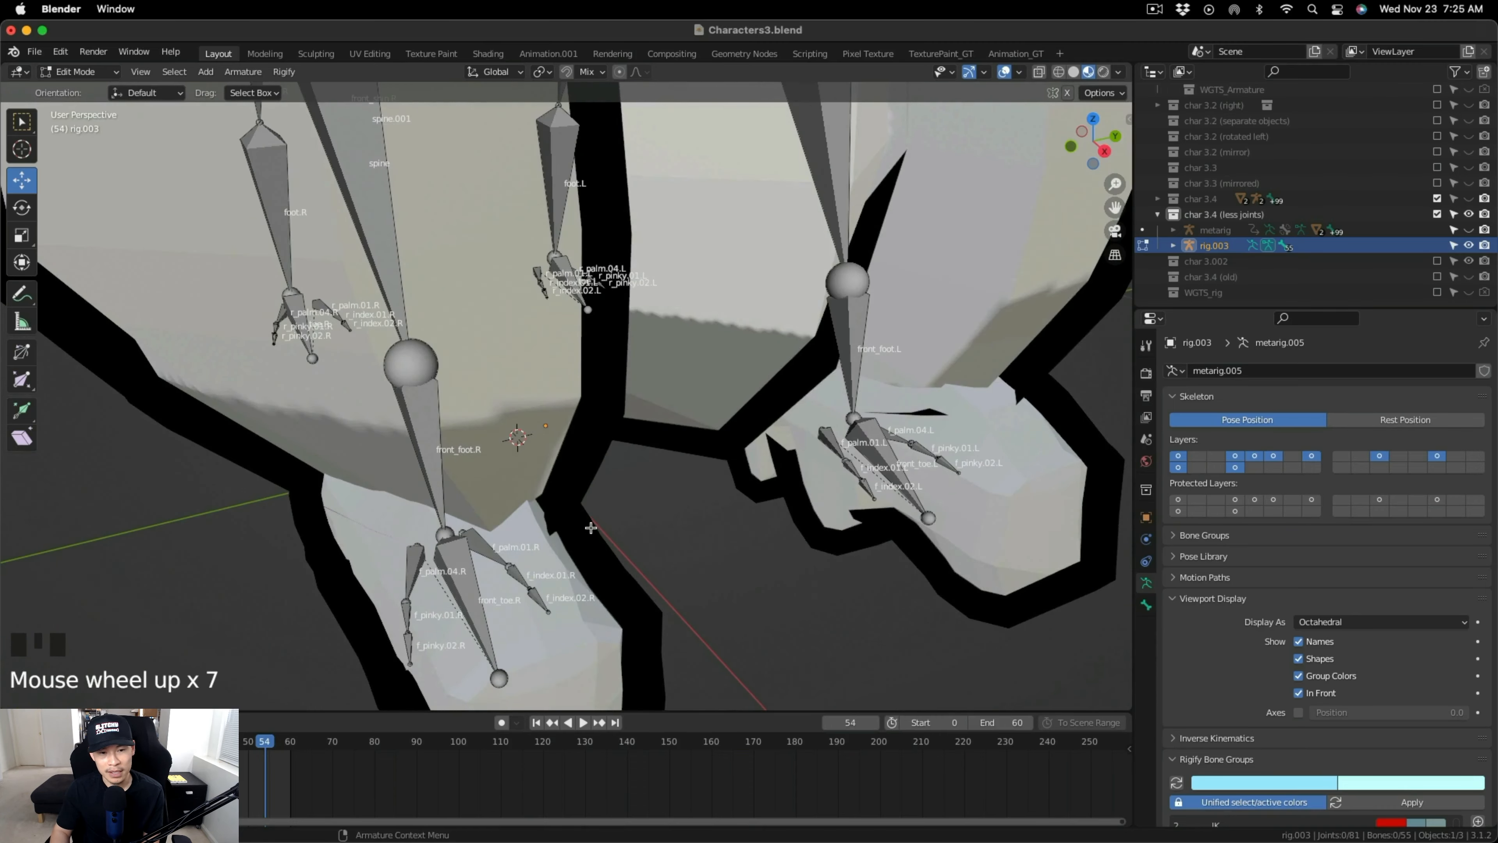
middle_drag(585, 528, 583, 528)
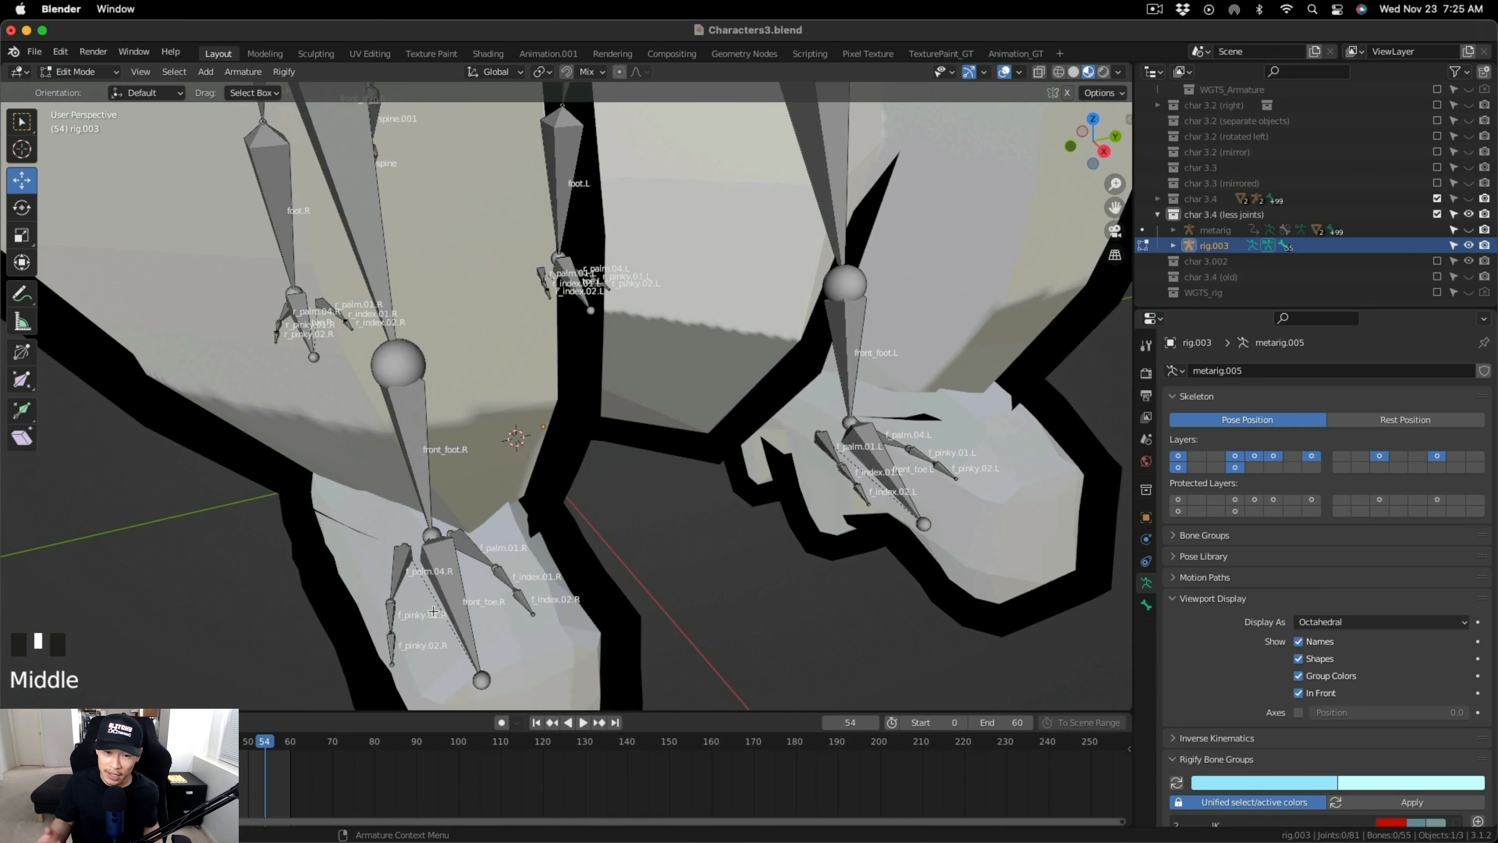
scroll(469, 518, down, 2)
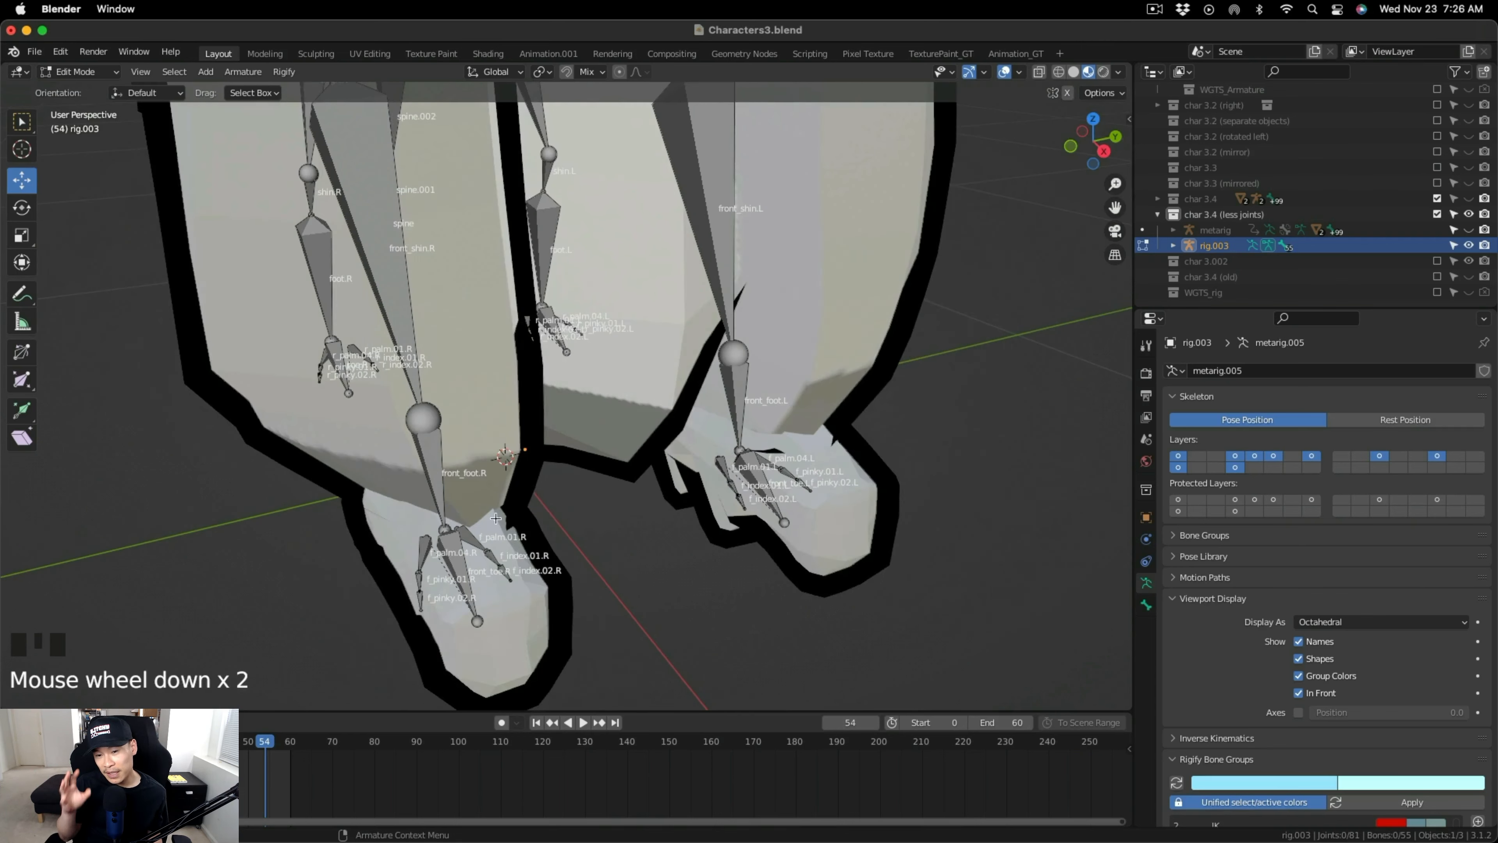
shift+middle_drag(469, 518, 674, 583)
scroll(667, 474, down, 1)
middle_drag(582, 533, 612, 484)
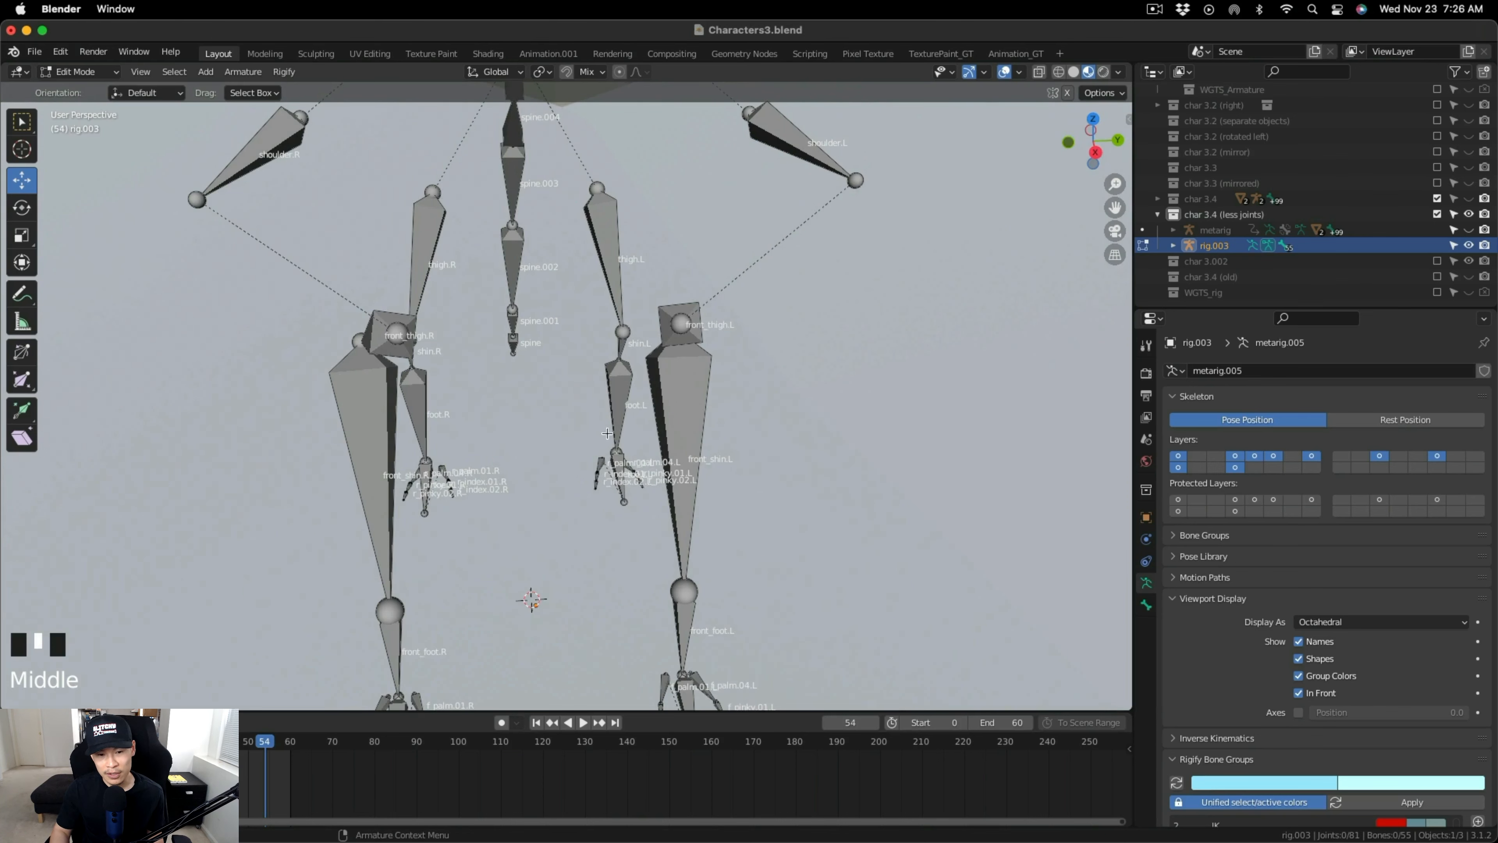
scroll(600, 393, down, 3)
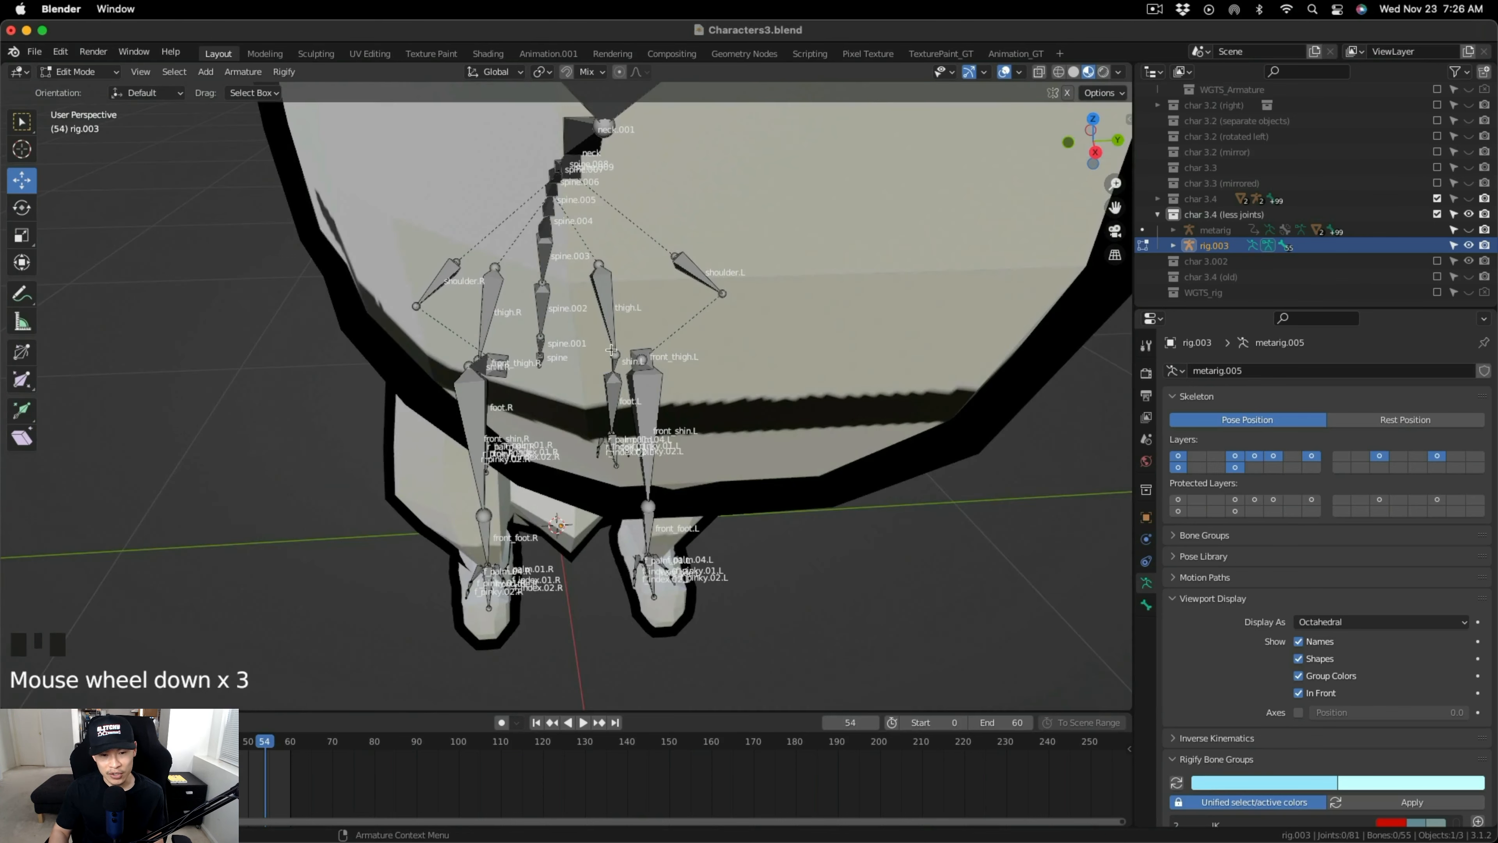
scroll(611, 350, down, 3)
middle_drag(610, 350, 705, 391)
scroll(700, 335, up, 2)
scroll(705, 391, up, 3)
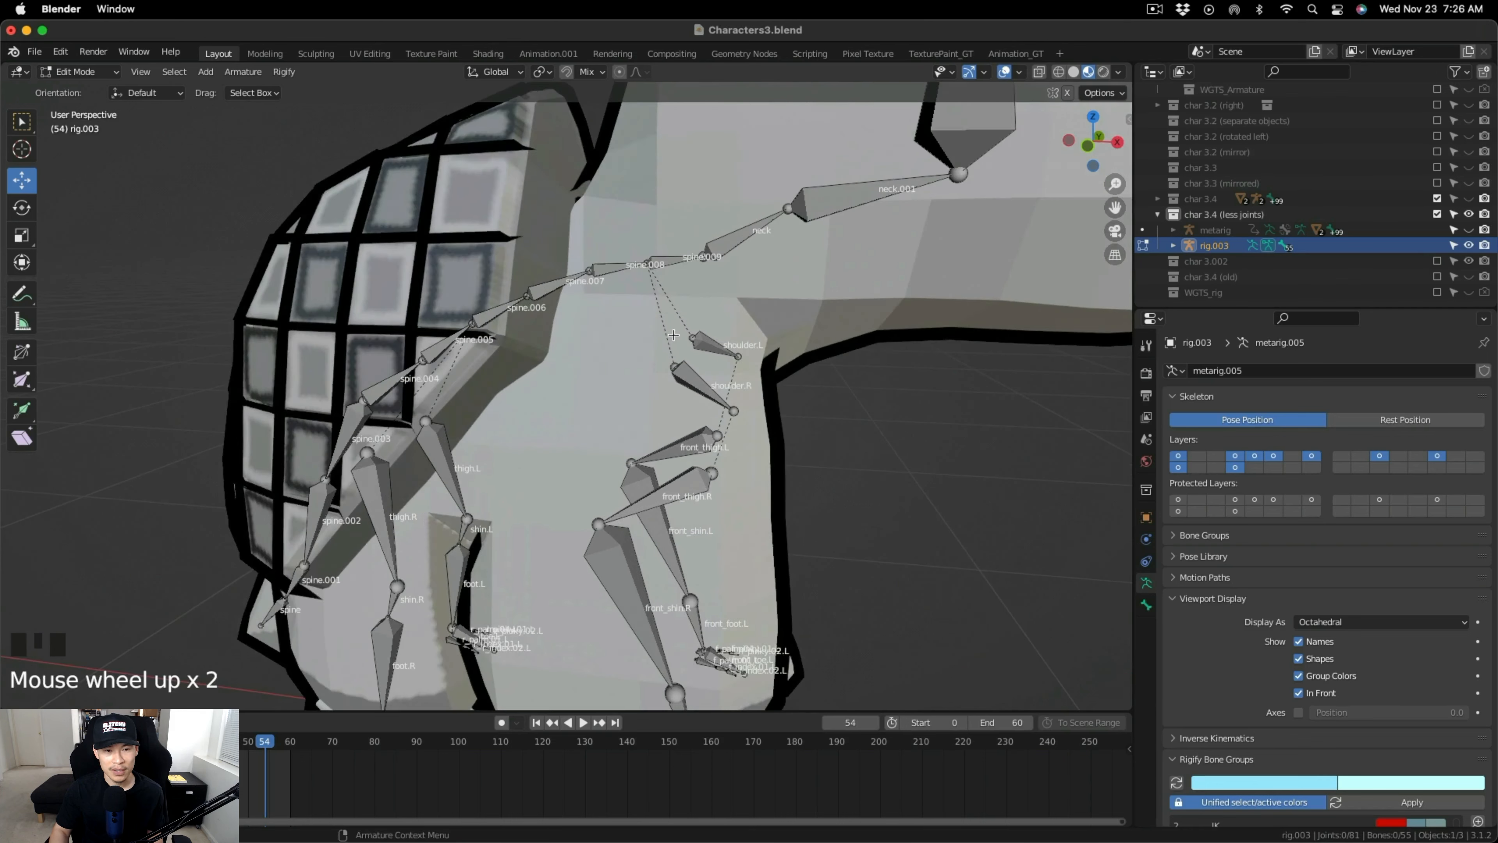
middle_drag(659, 297, 701, 295)
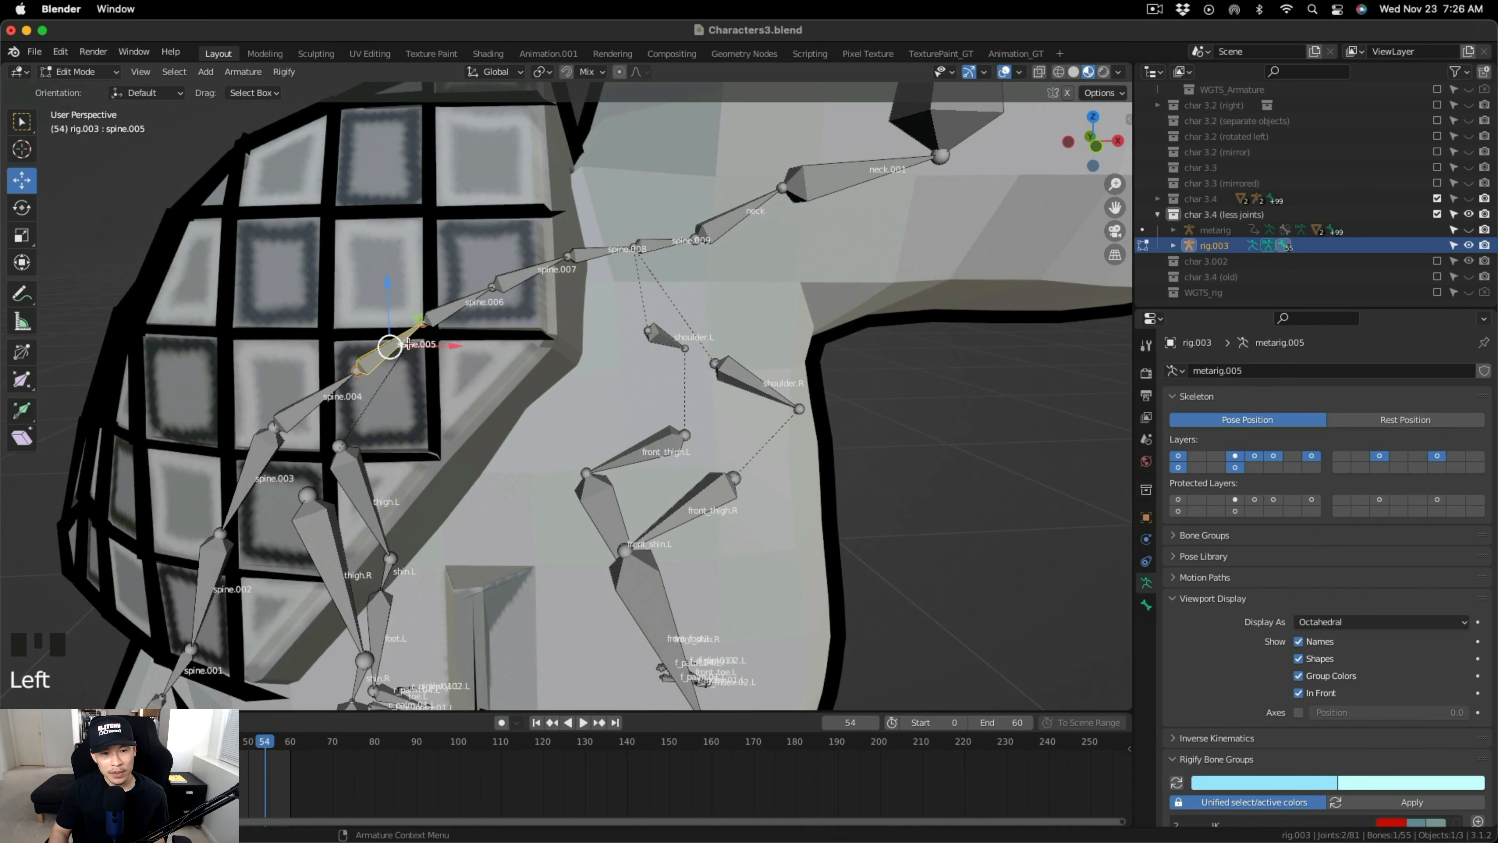
Dissolve spine.005, spine.006 and spine.007 of rig.003 into a single bone.
click(453, 309)
right_click(454, 312)
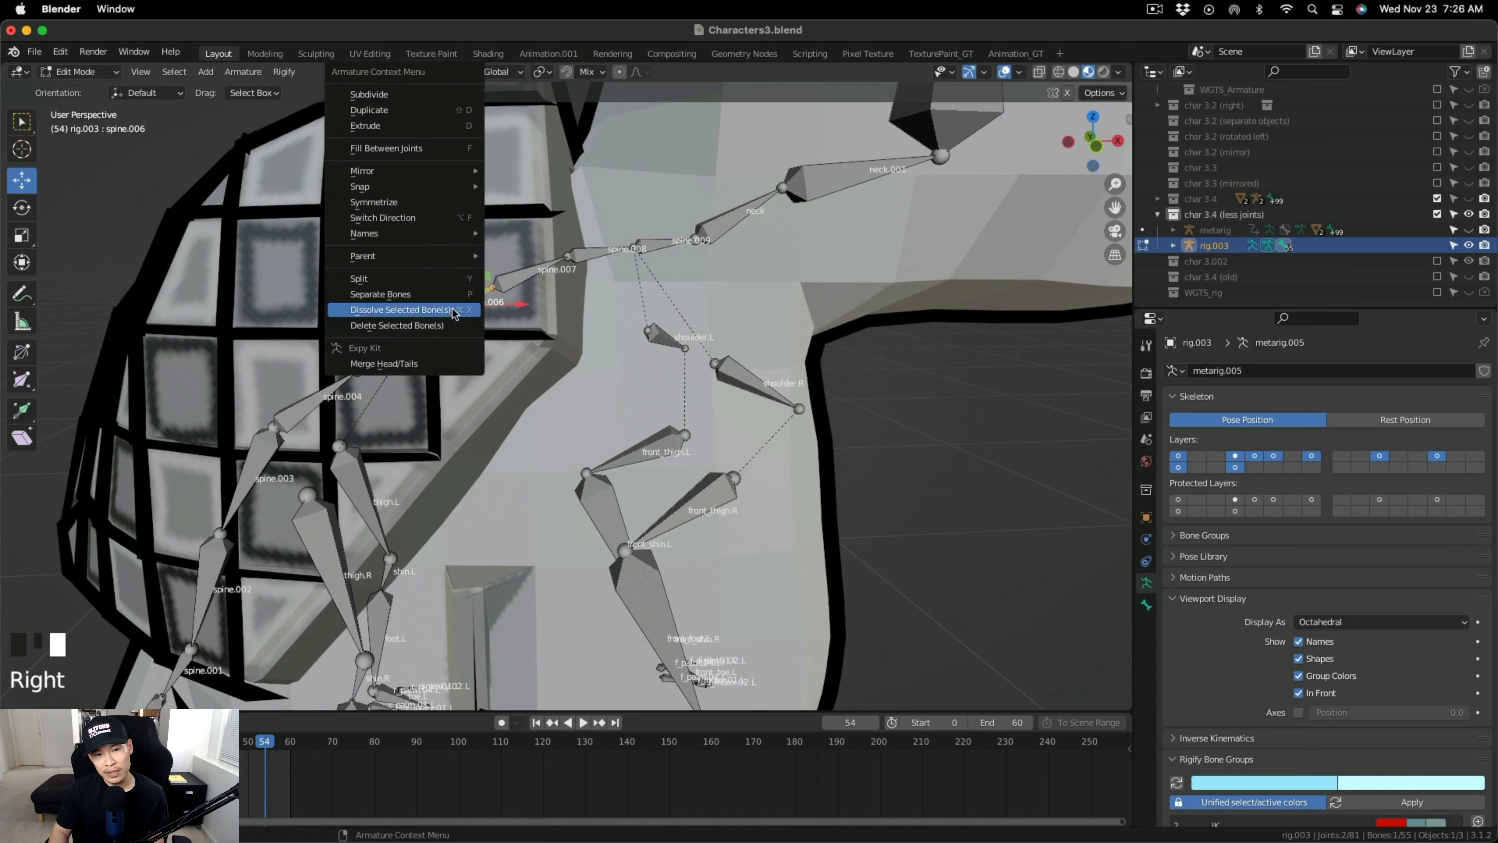
click(433, 310)
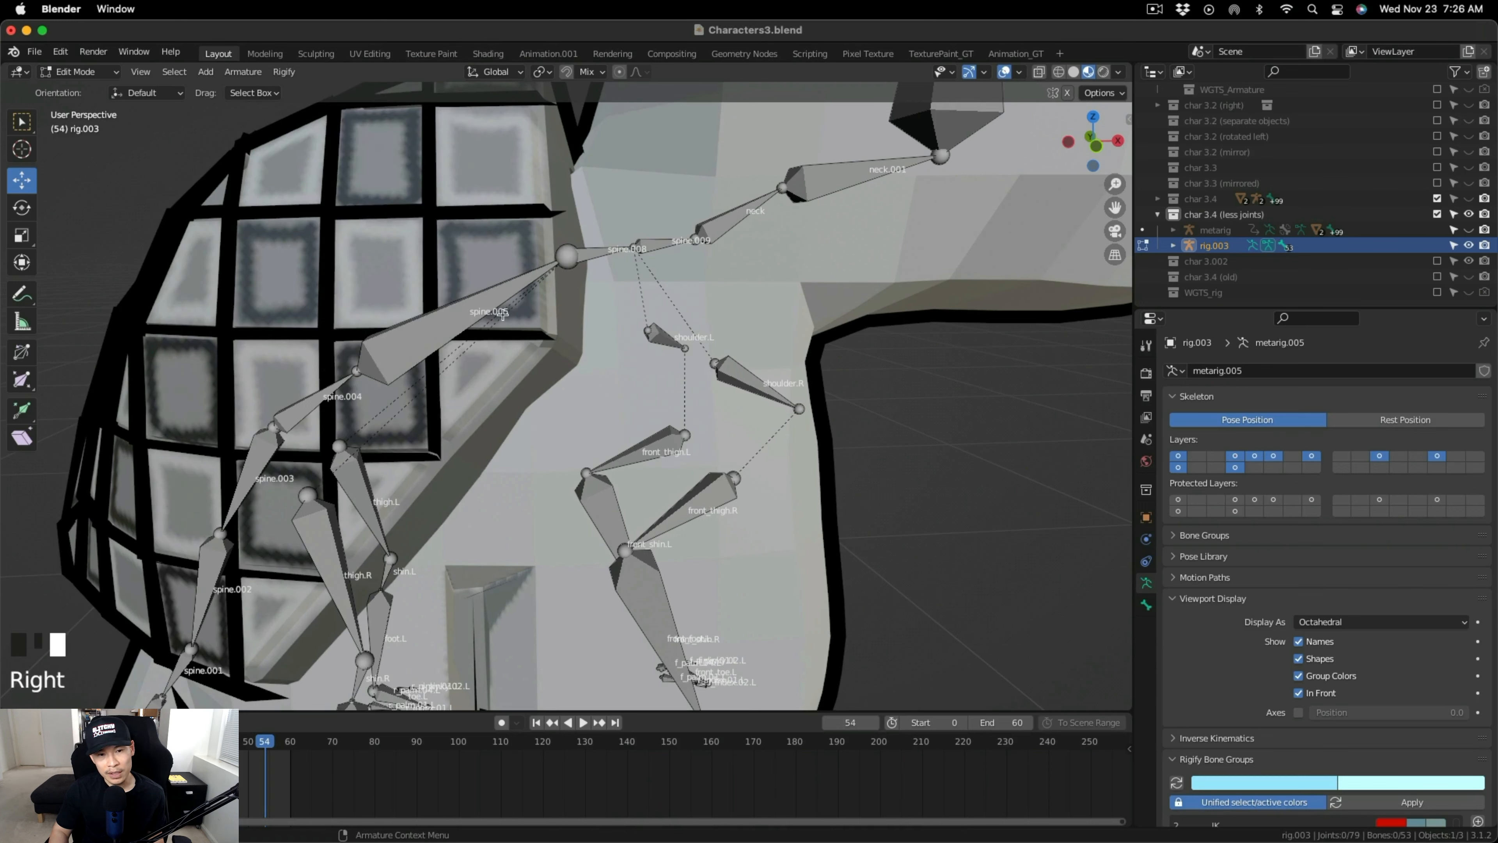
scroll(514, 303, down, 2)
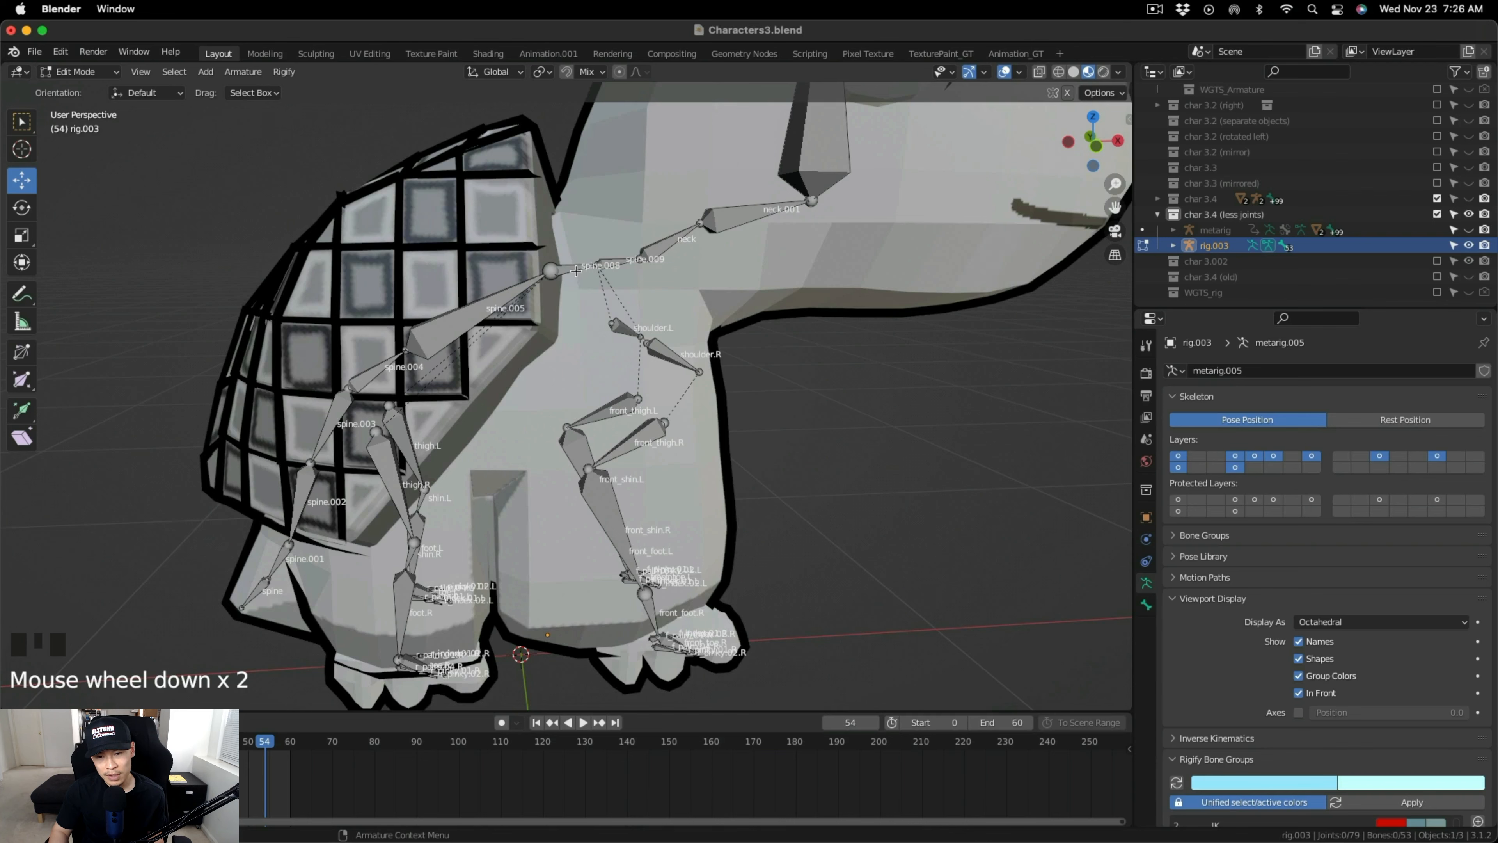
scroll(577, 272, down, 3)
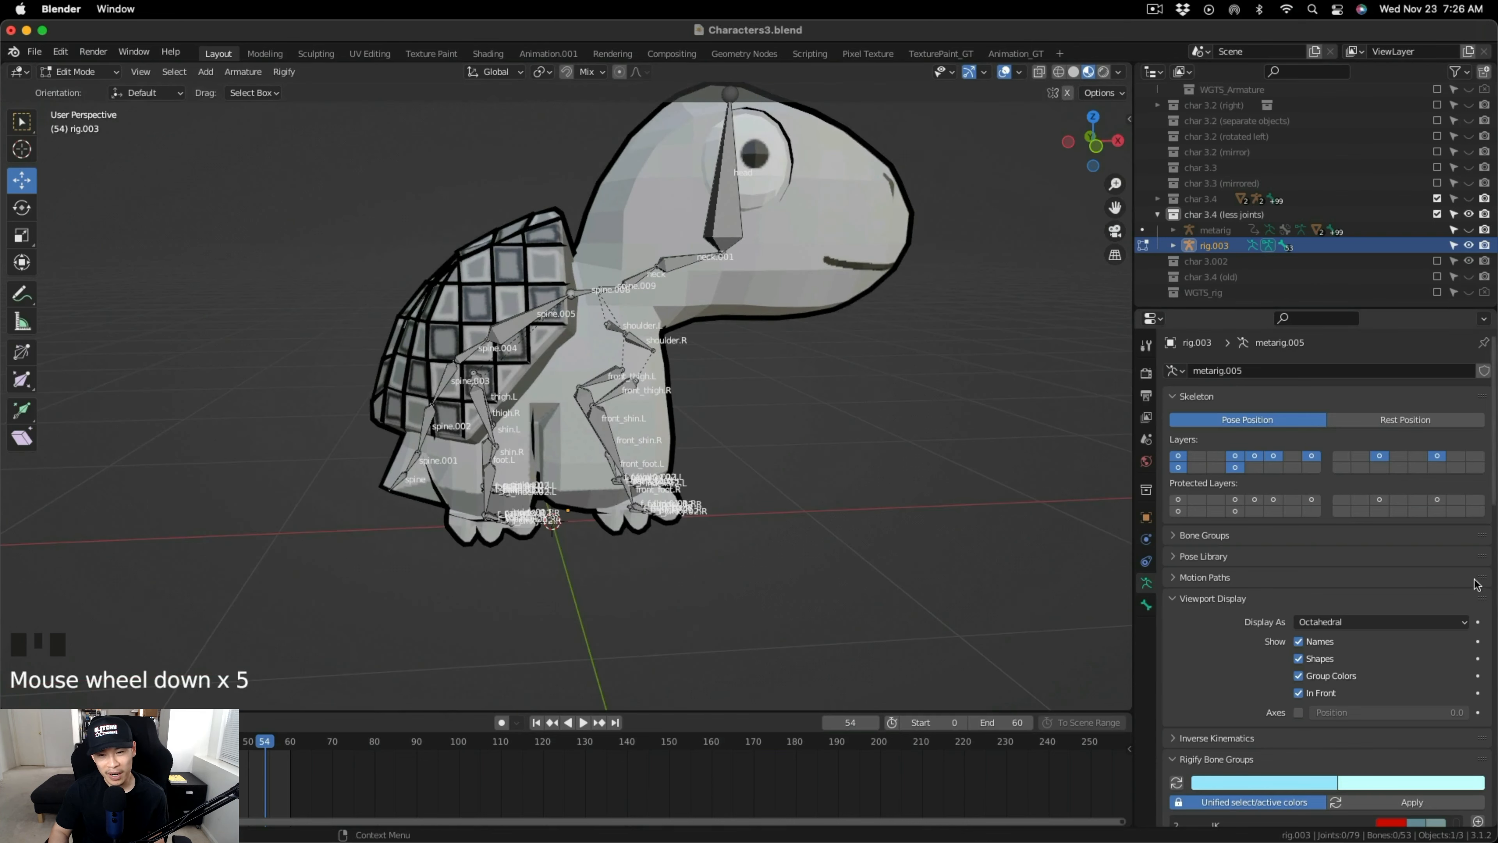
Return rig.003 to Object Mode, re-generate the Rigify rig from it and hide rig.003.
click(1288, 396)
click(94, 76)
click(89, 91)
scroll(1437, 793, down, 20)
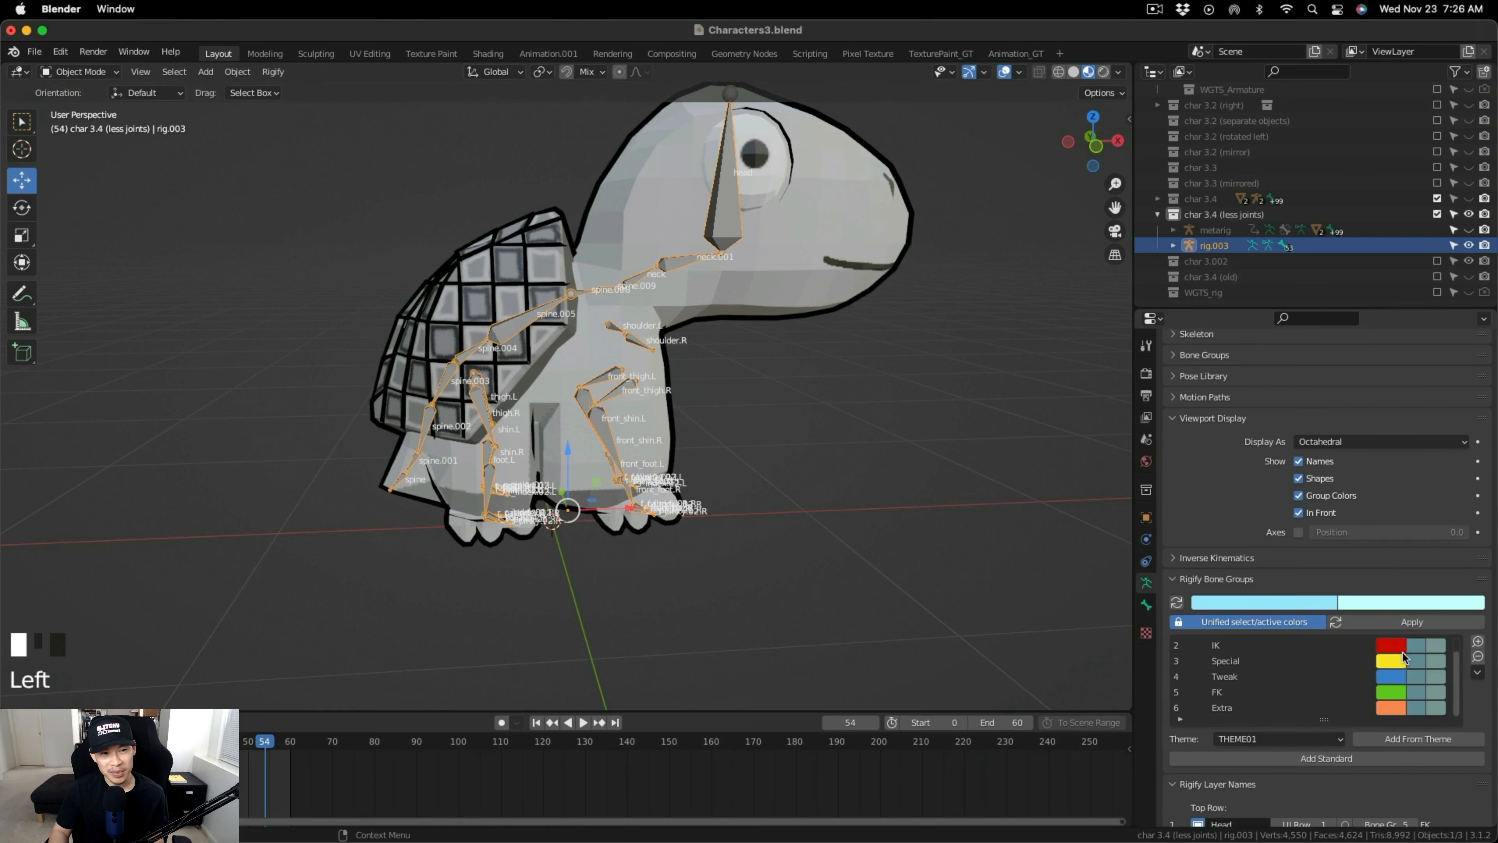
click(1388, 770)
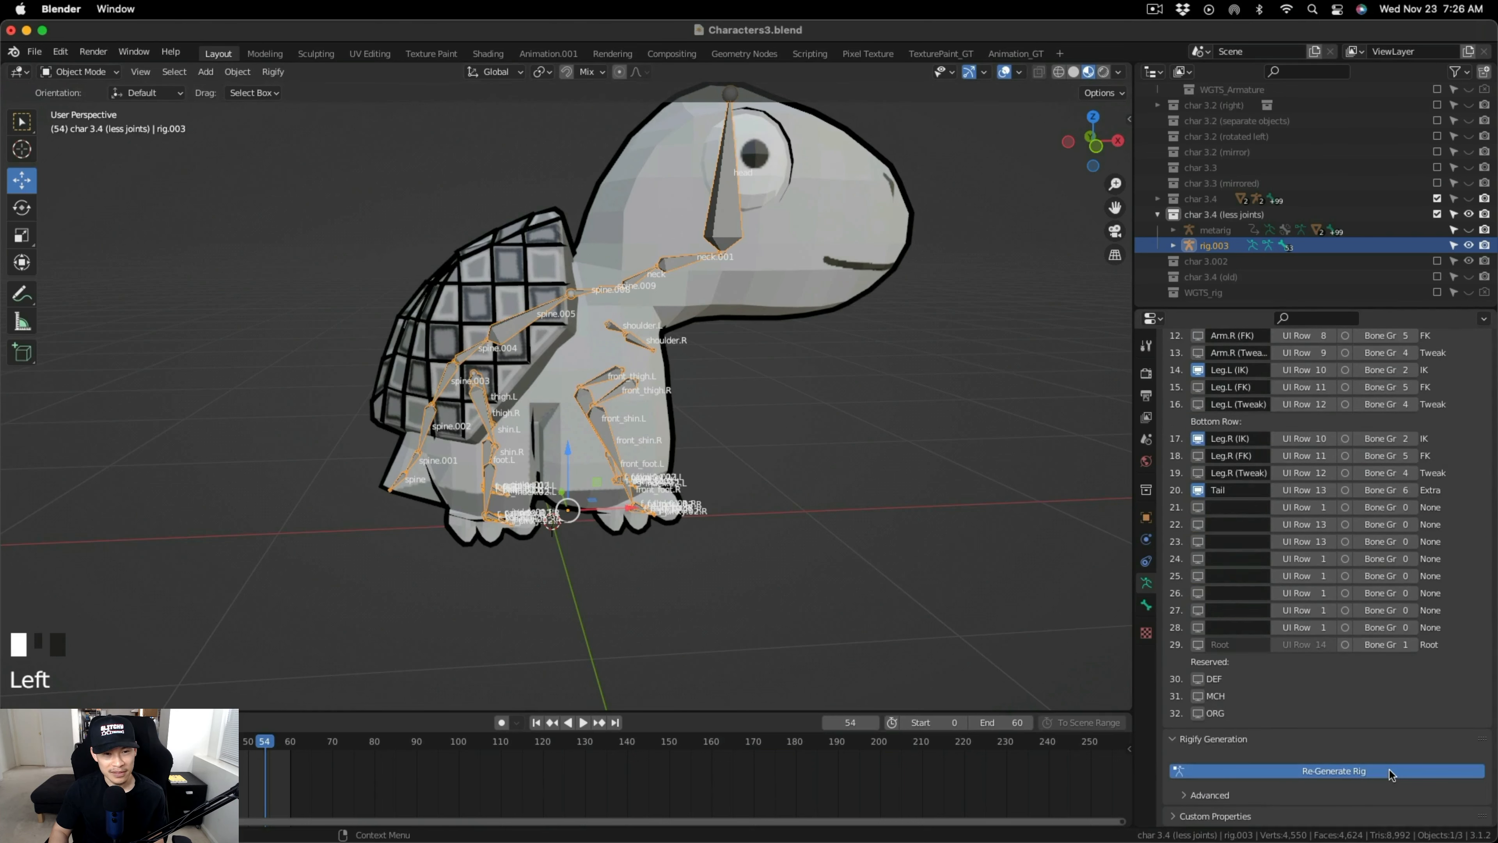
click(1468, 245)
Select all visible objects and export the selection as char3_4_animated_fixedjoints2_forbb.fbx, limited to selected objects, armature and mesh.
key(a)
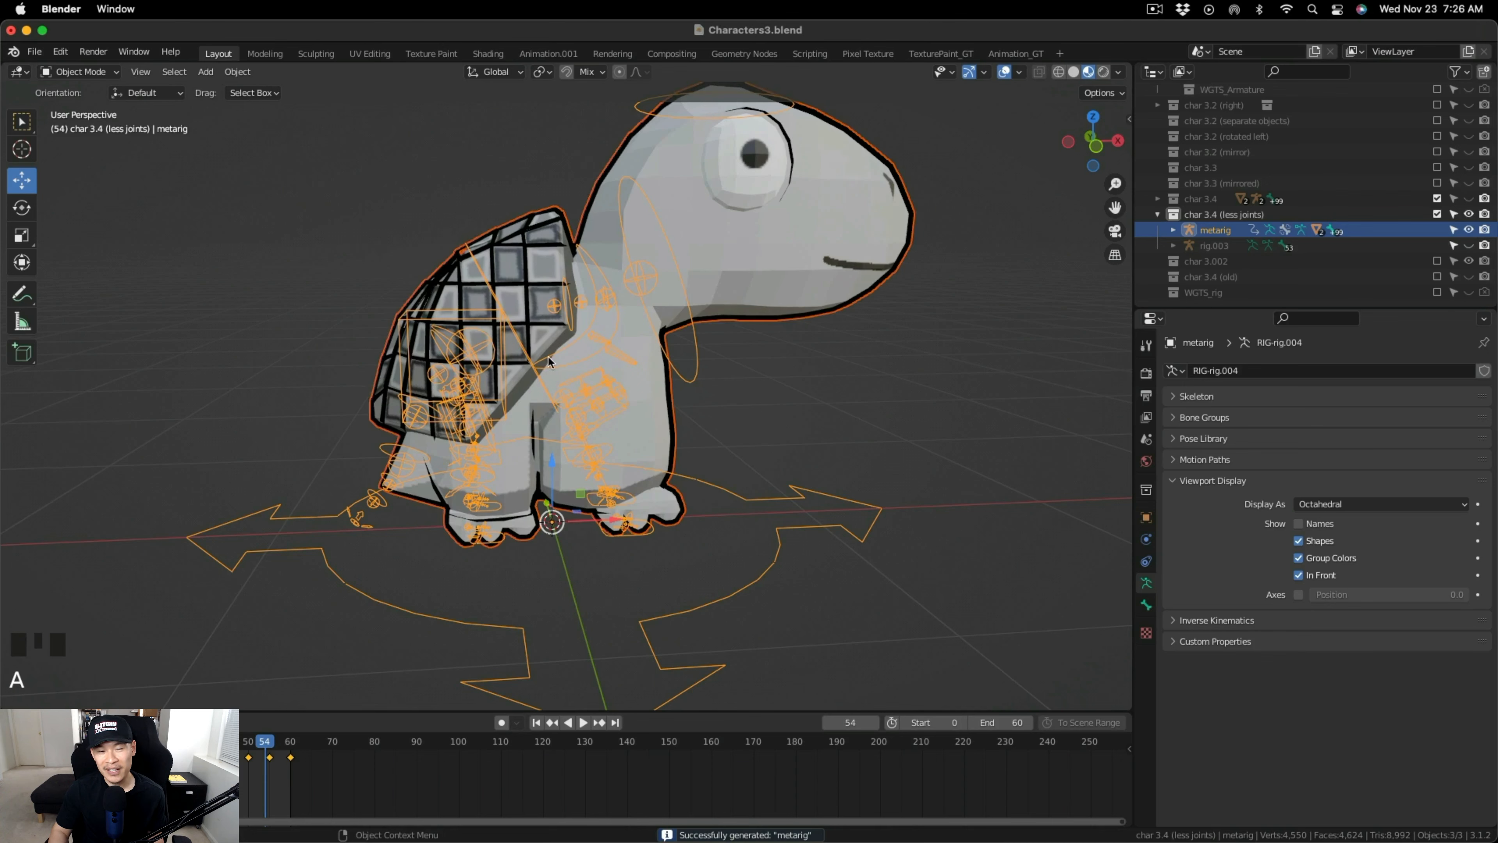
click(34, 52)
mouse_move(59, 240)
click(194, 419)
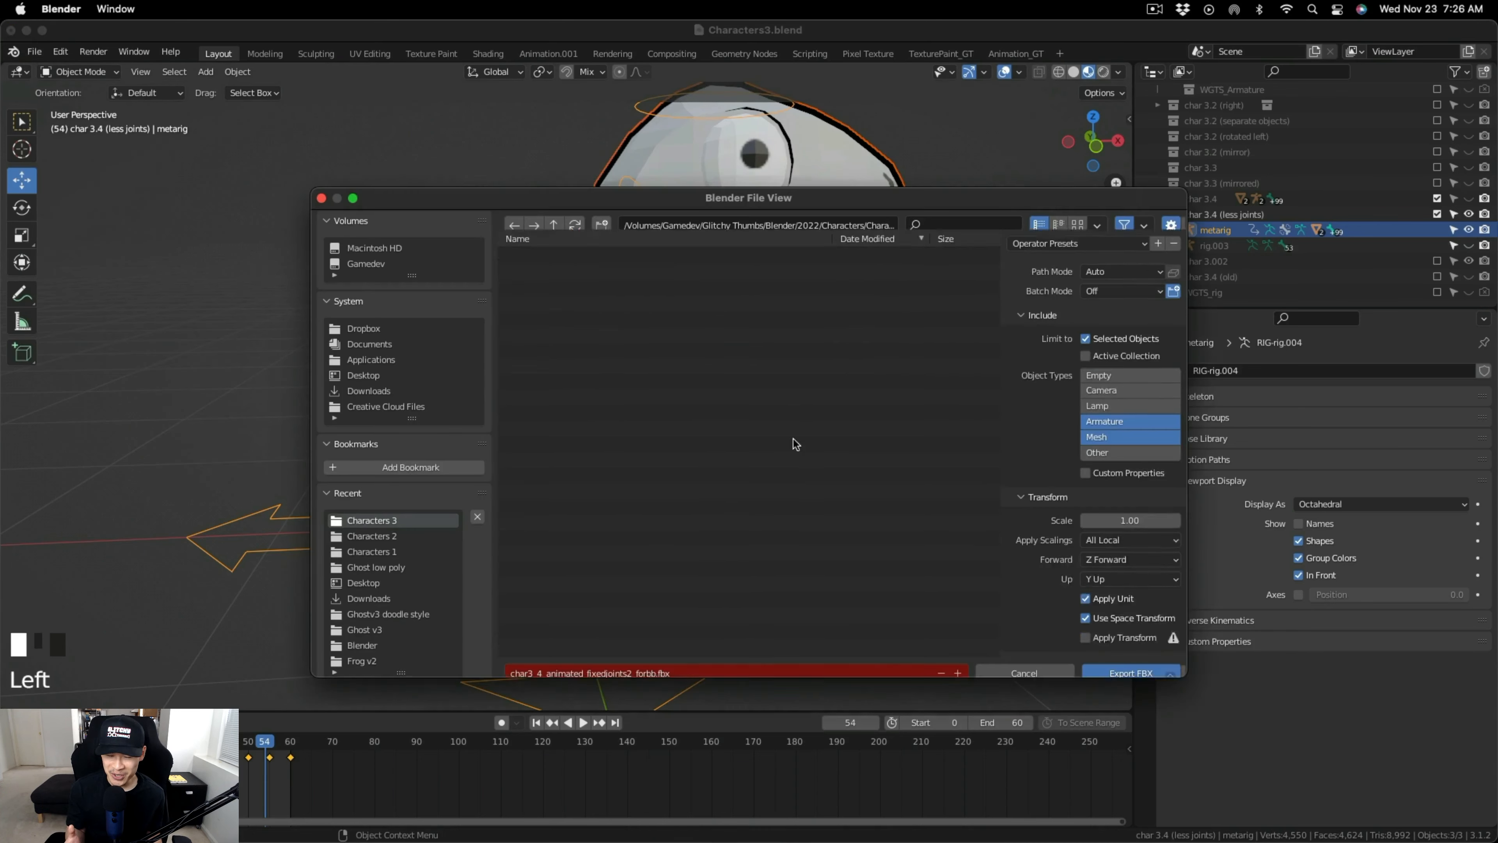
click(1130, 660)
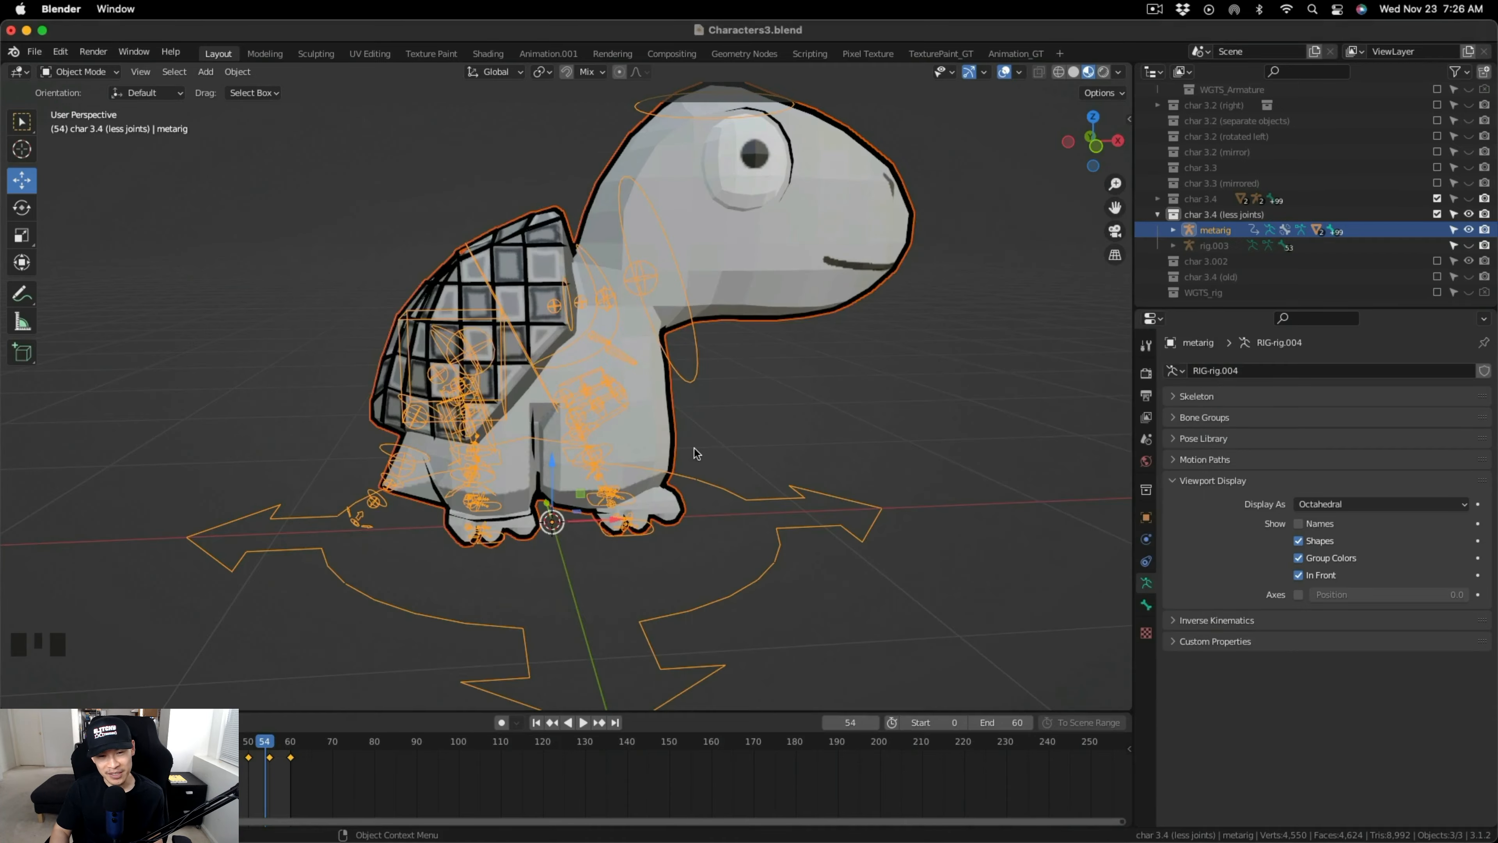
Switch to Buildbox and try to import char3_4_animated_fixedjoints2_forbb.fbx from the Characters 3 folder.
key(ctrl+Up)
click(494, 433)
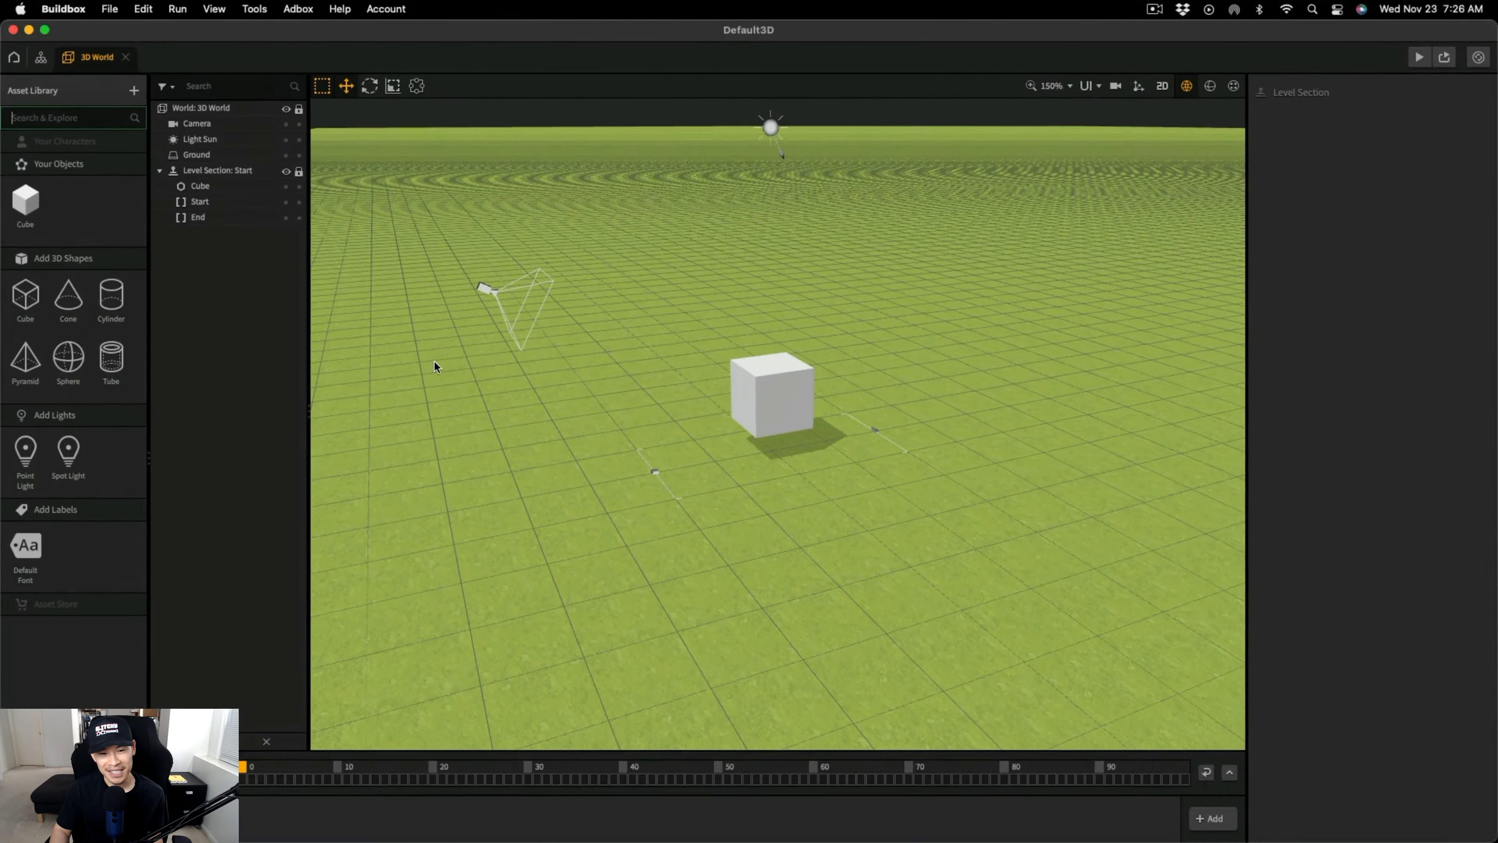
key(ctrl+Up)
click(195, 619)
drag(635, 551, 850, 154)
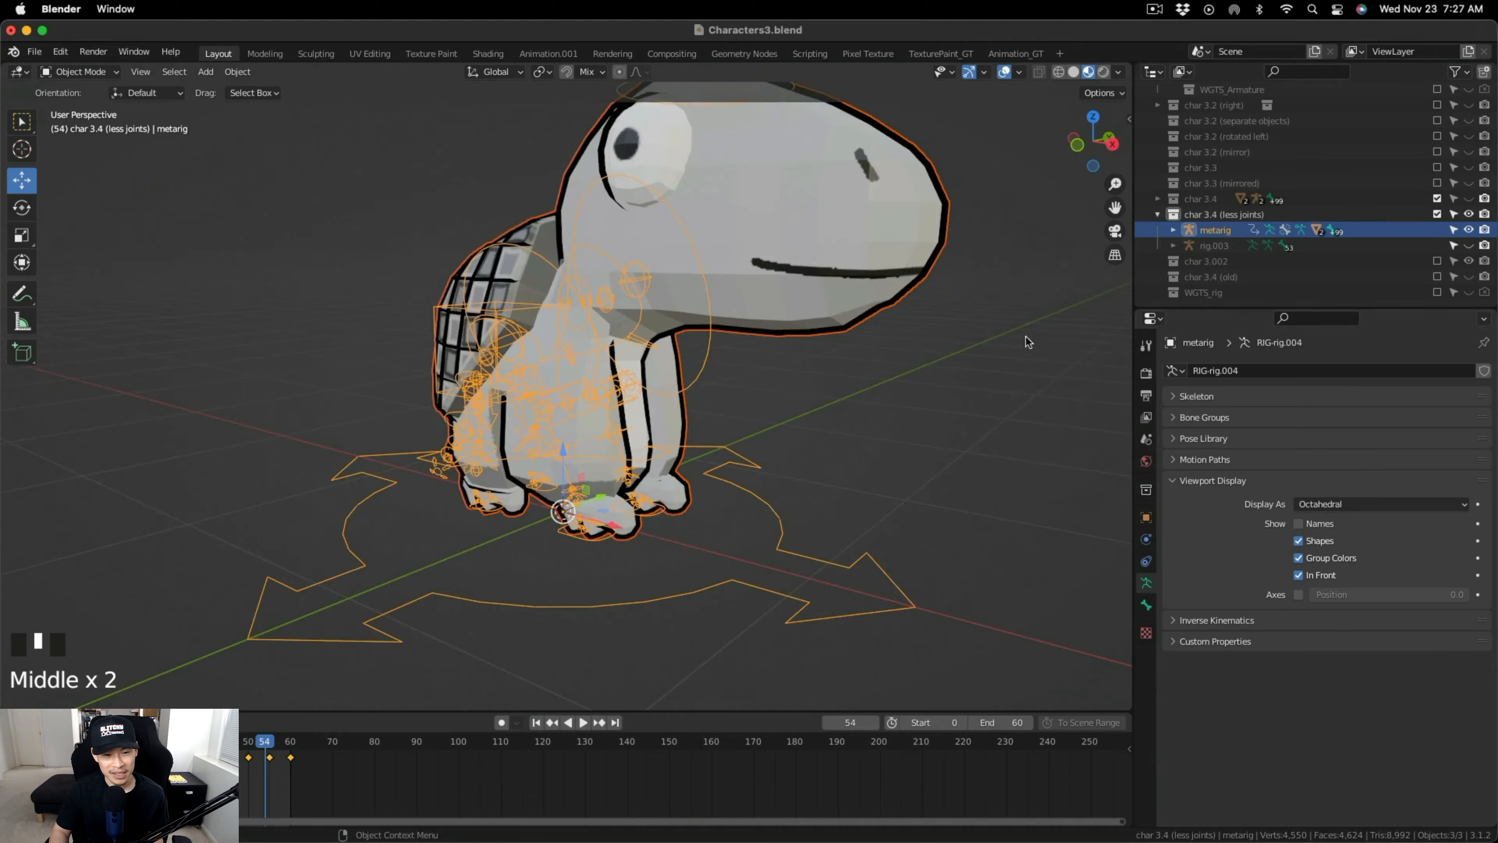
Delete the shoulder.R and shoulder.L bones from rig.003.
shift+middle_drag(648, 354, 896, 308)
click(643, 307)
shift+middle_drag(589, 331, 658, 325)
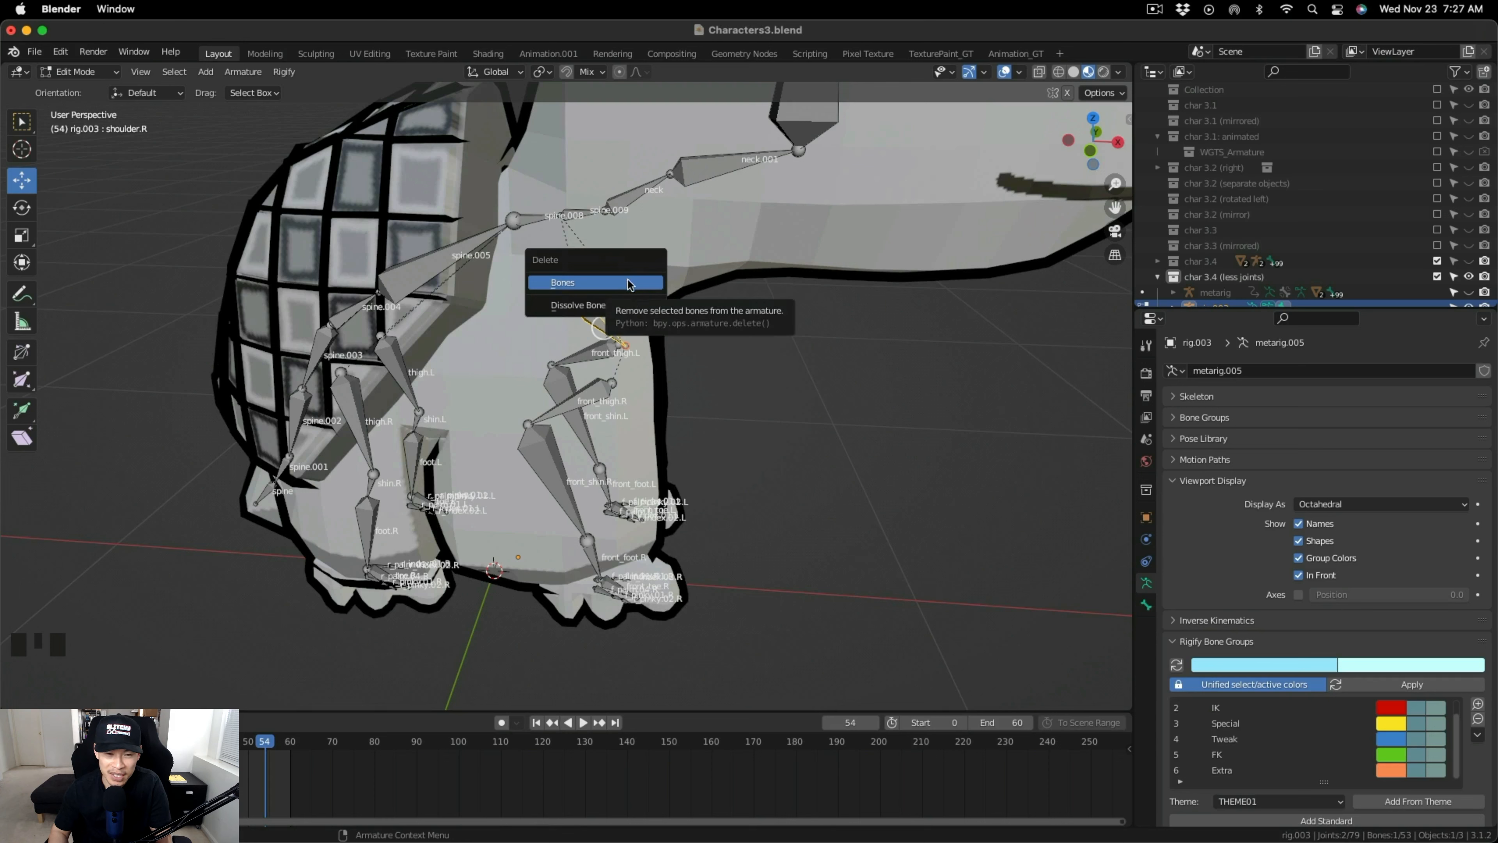
click(618, 284)
middle_drag(618, 283, 566, 236)
click(591, 246)
key(x)
click(596, 249)
key(a)
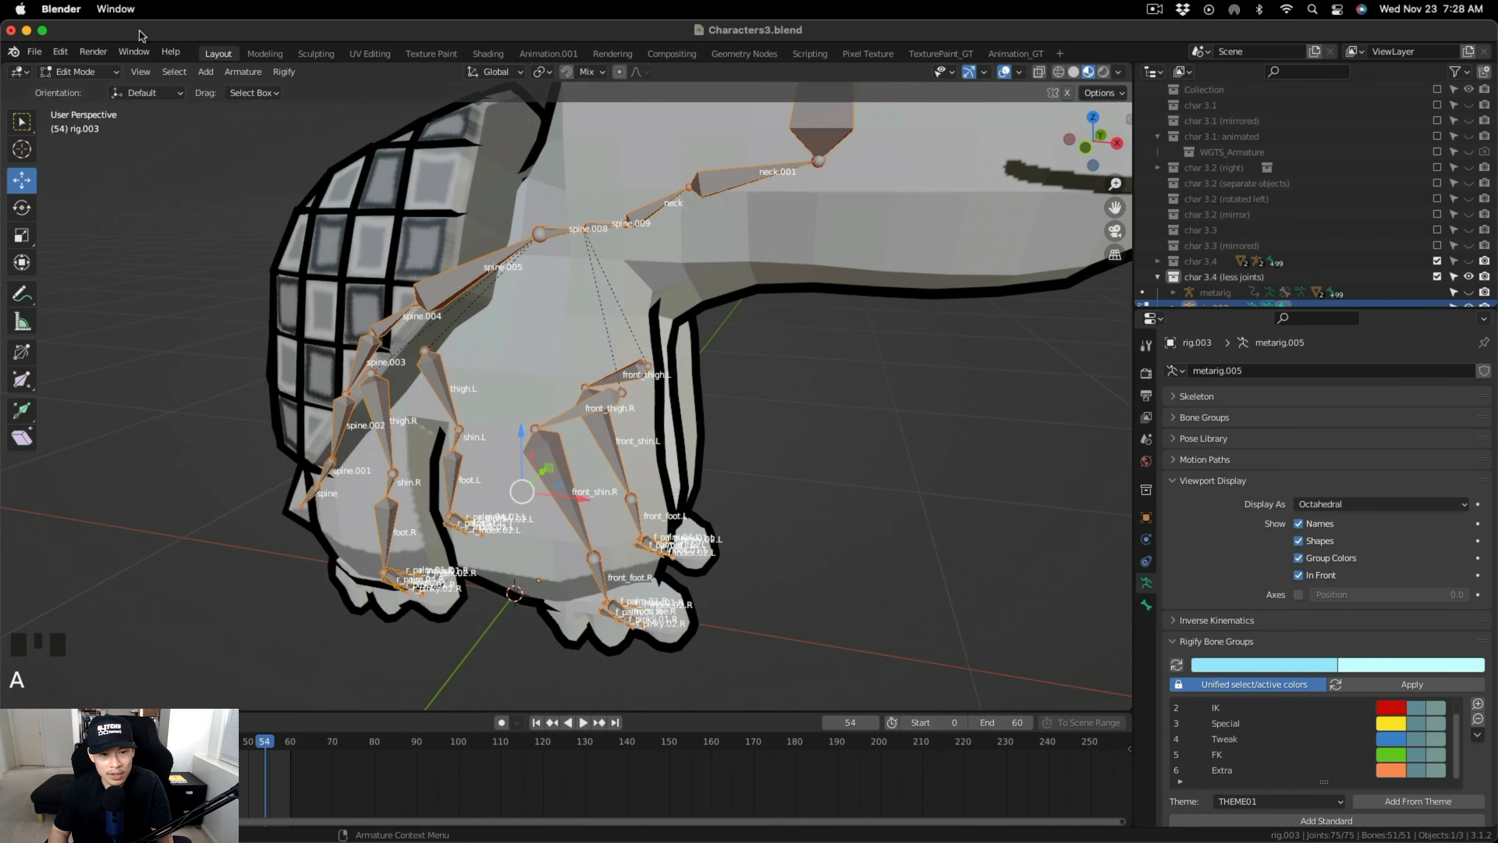
Leave Edit Mode, re-generate the rig without the shoulder bones and hide rig.003.
click(80, 73)
click(82, 91)
scroll(1327, 678, down, 15)
click(1315, 774)
click(1468, 246)
scroll(939, 413, down, 3)
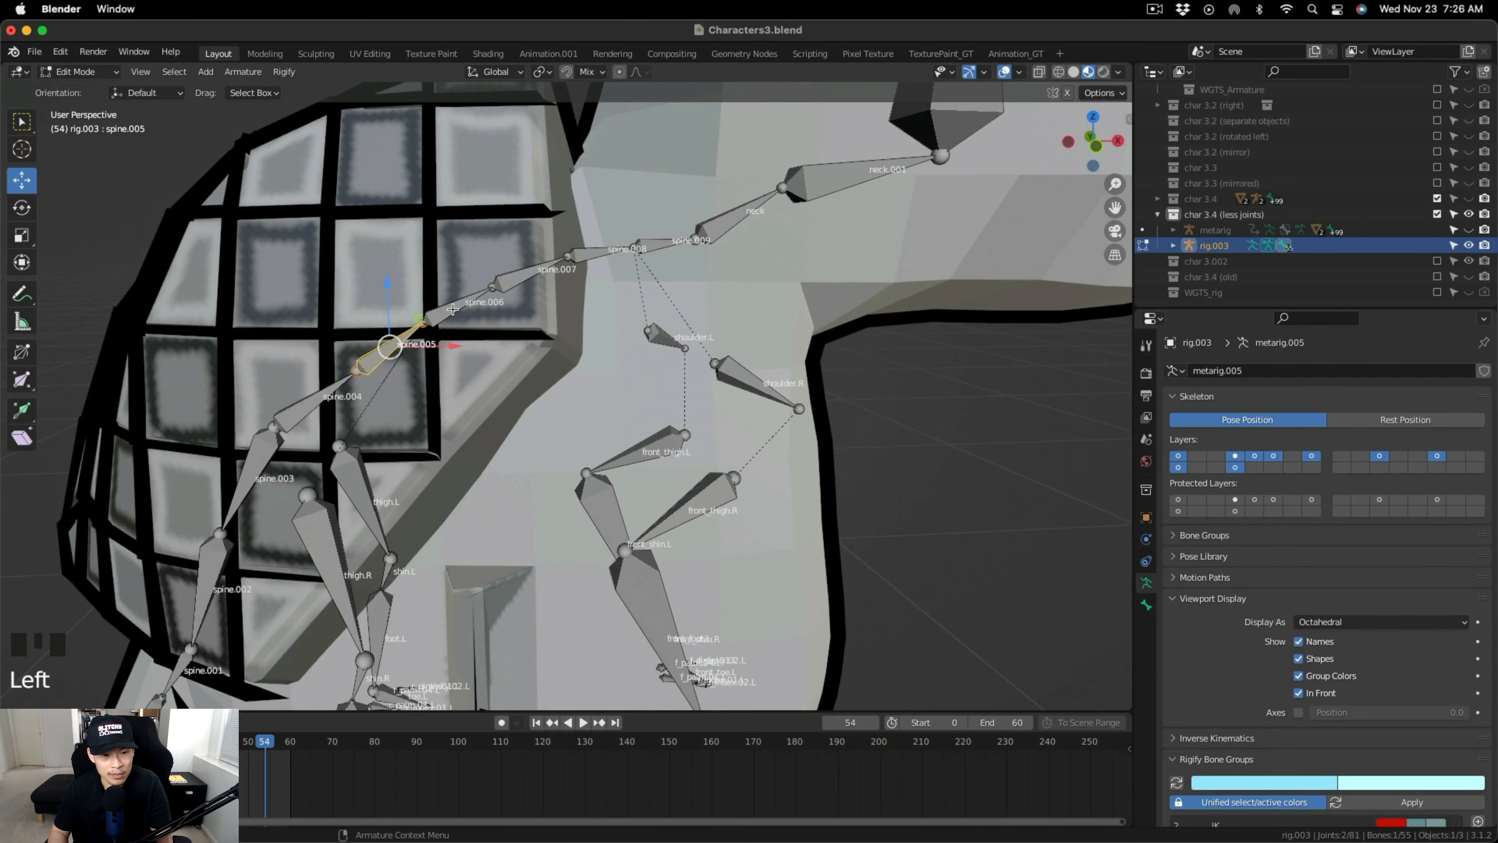
Merge the spine bones spine.005 to spine.007 of rig.003 into one by dissolving them.
shift+click(526, 273)
right_click(460, 310)
click(460, 310)
scroll(460, 310, down, 5)
Switch rig.003 to Object Mode, re-generate the rig with the shortened spine chain and hide rig.003.
click(81, 72)
click(83, 91)
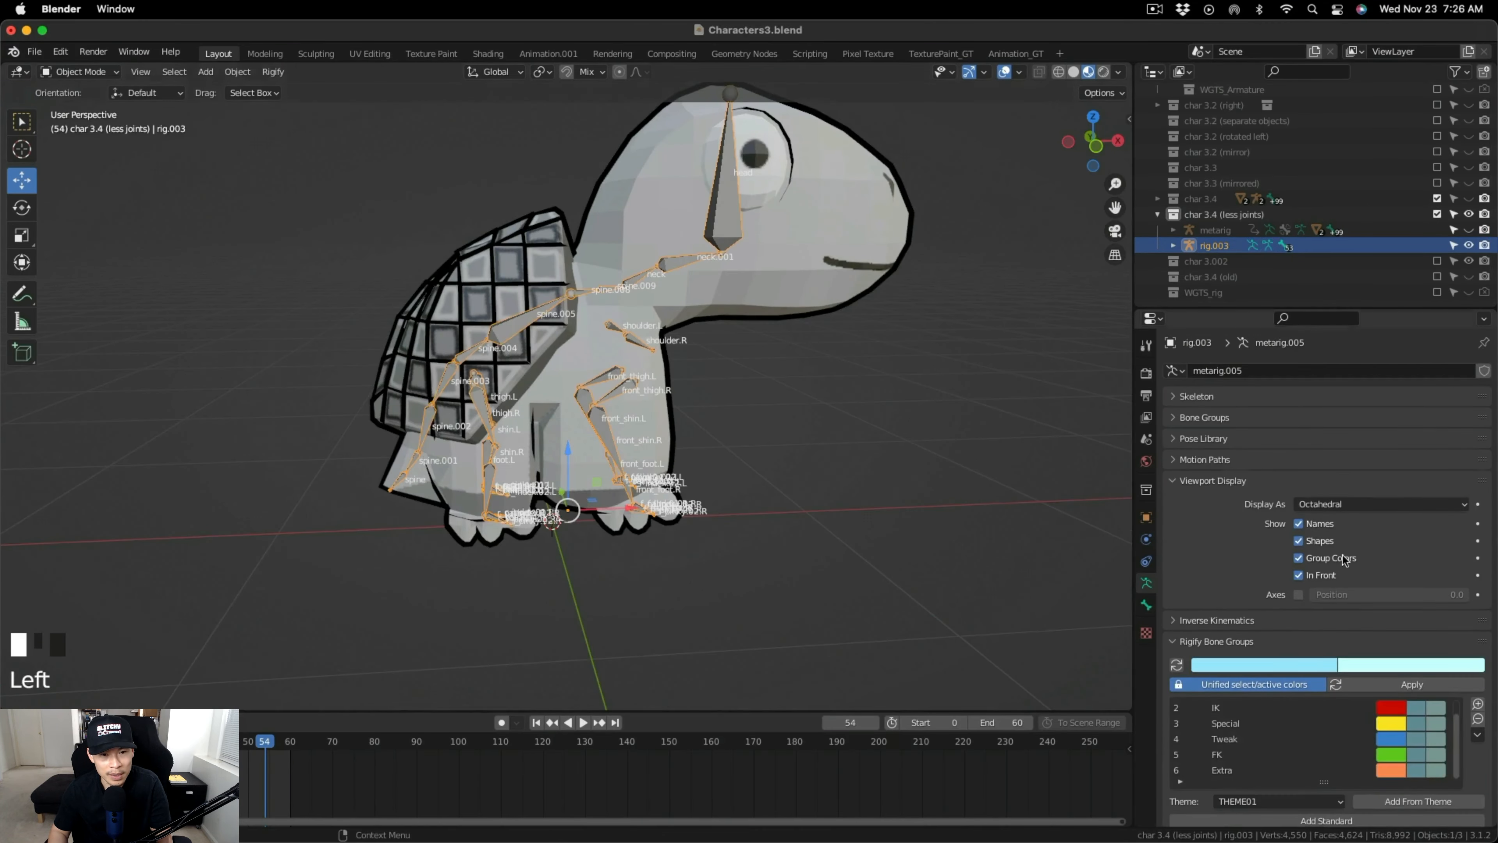
scroll(1344, 559, down, 15)
click(1390, 774)
click(1468, 245)
Select all visible objects and export them as an FBX file for Buildbox.
key(a)
click(34, 52)
mouse_move(76, 278)
click(194, 418)
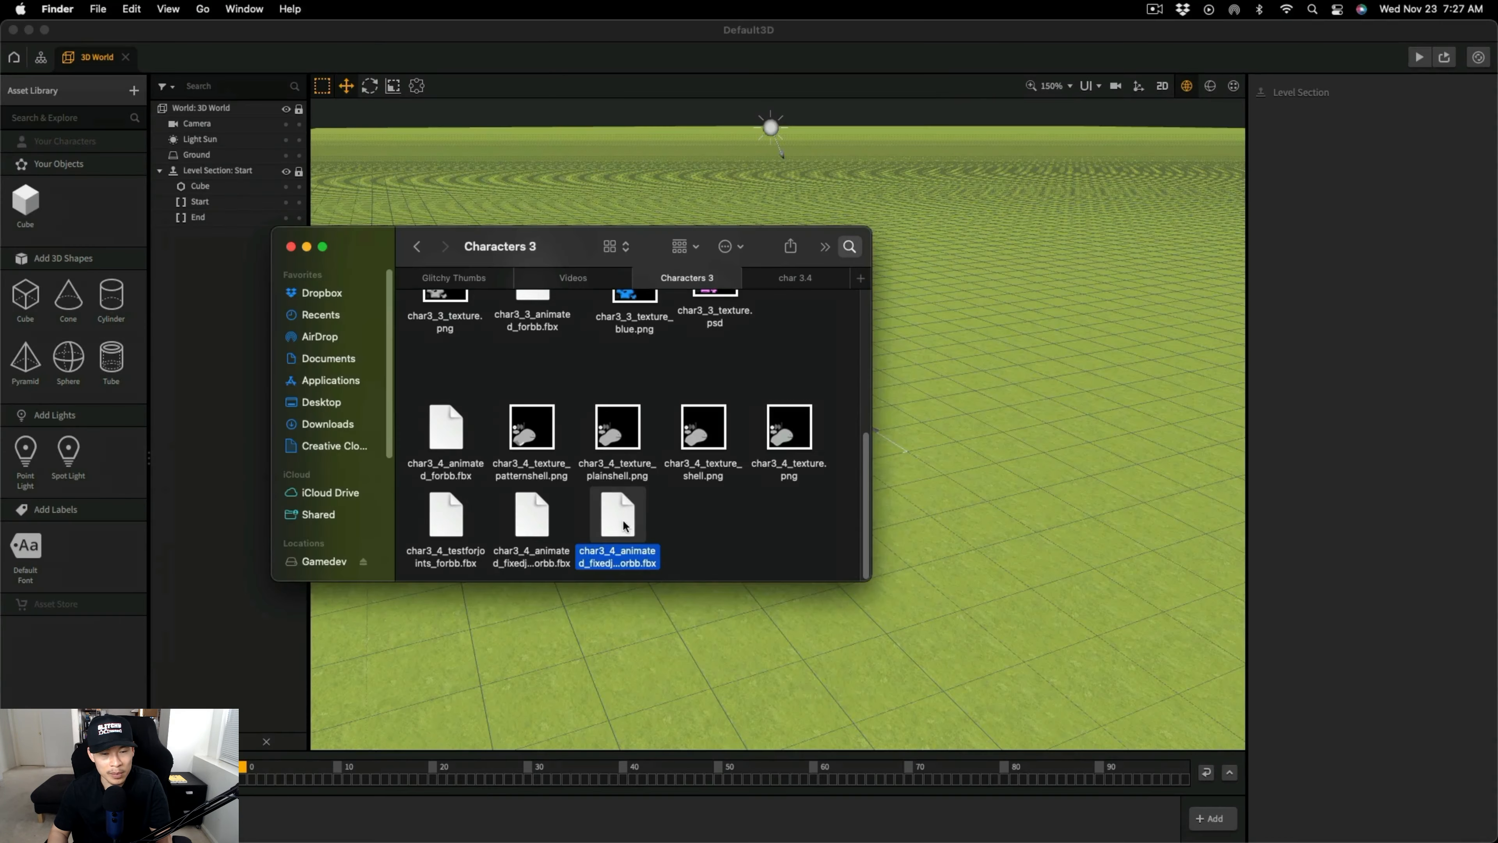
Try to import the newly exported fixed-joints FBX into Buildbox and dismiss the message.
drag(617, 519, 849, 150)
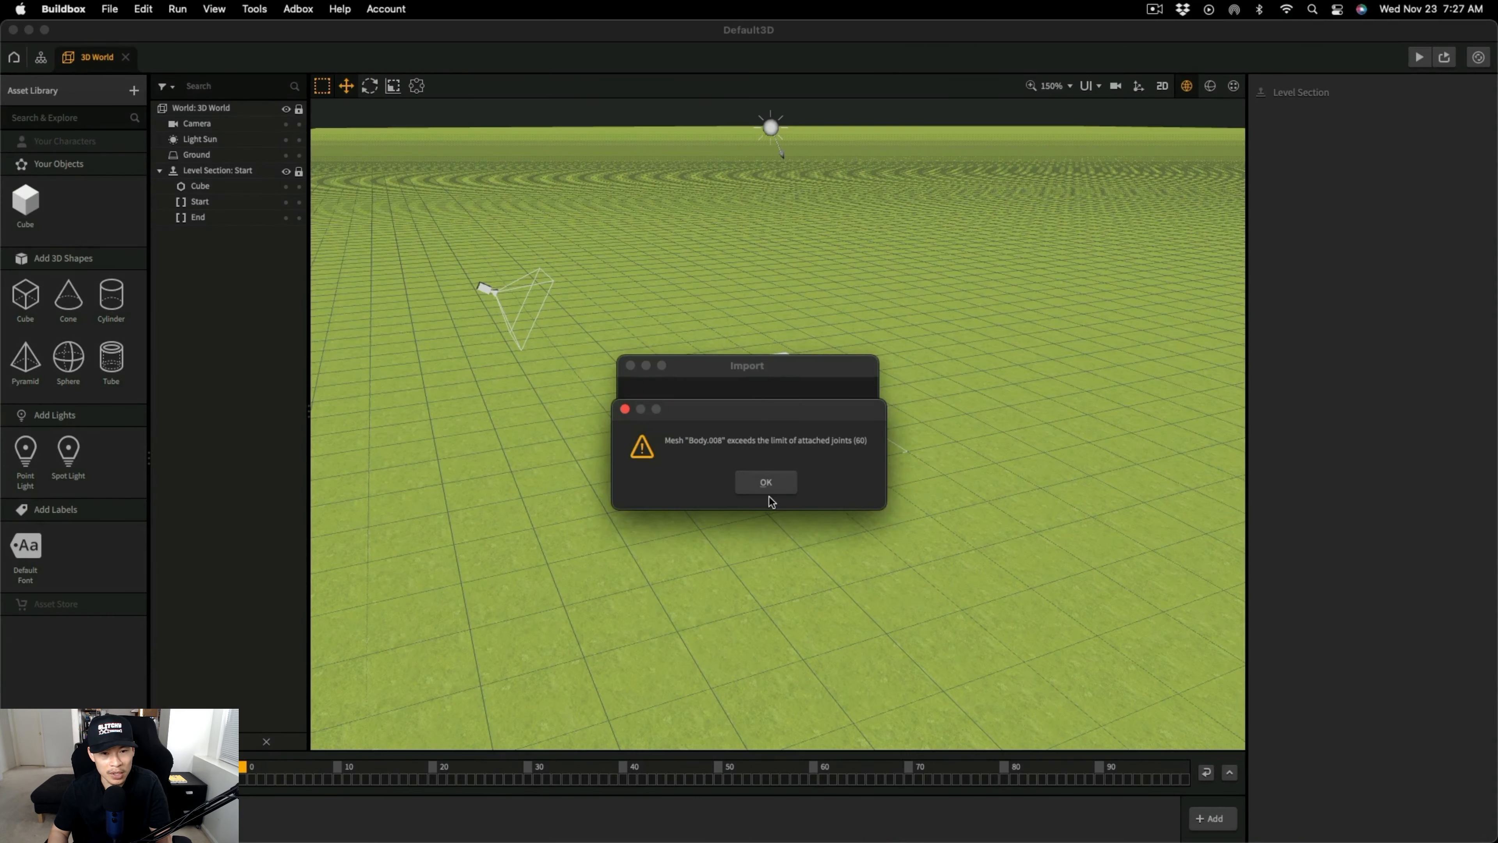
click(768, 487)
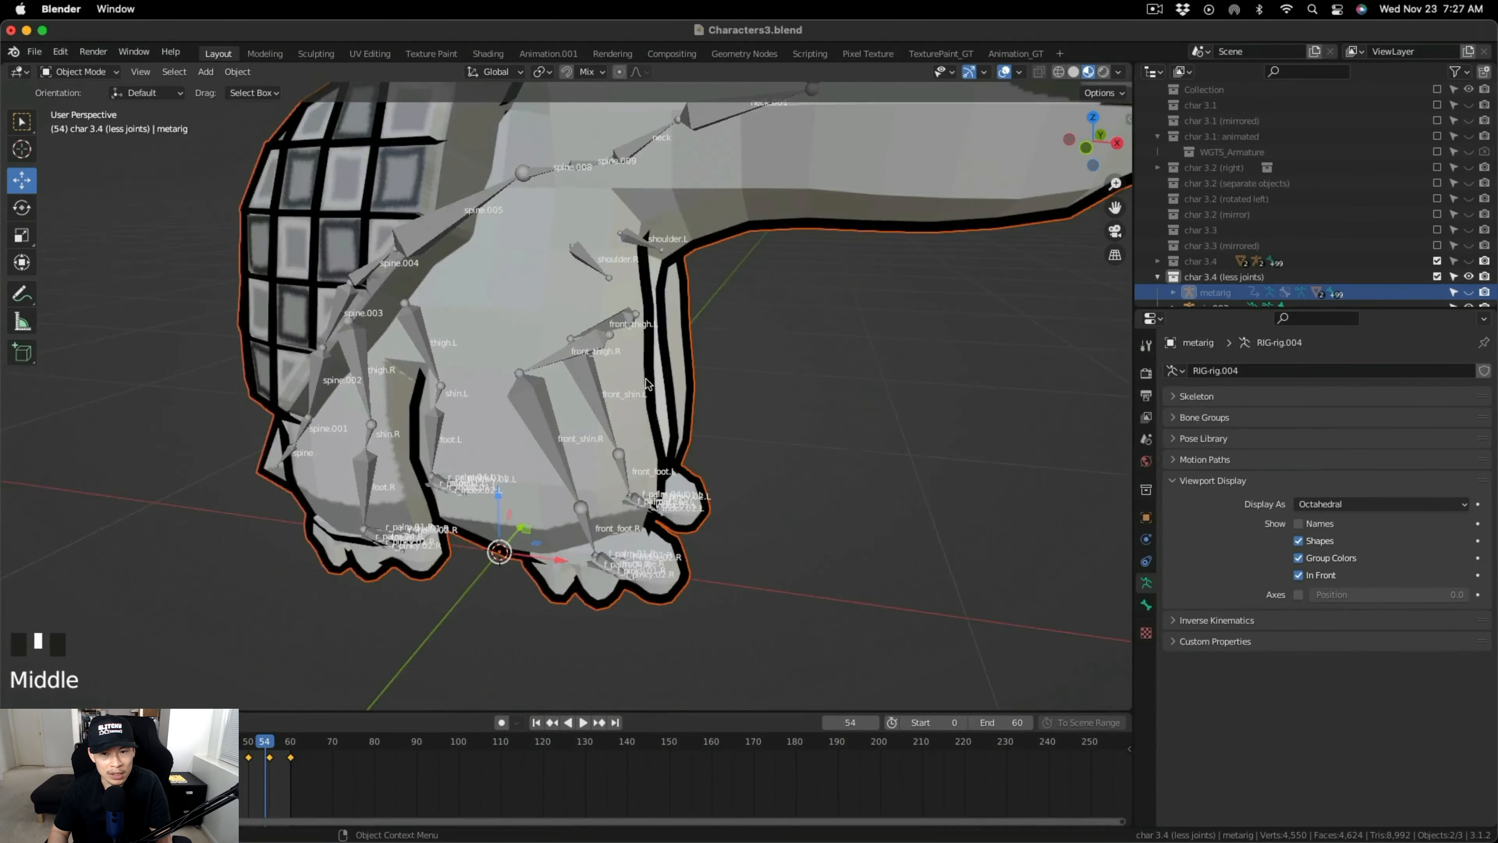
Remove both shoulder bones, shoulder.R and shoulder.L, from rig.003 and select the remaining bones.
scroll(478, 371, up, 3)
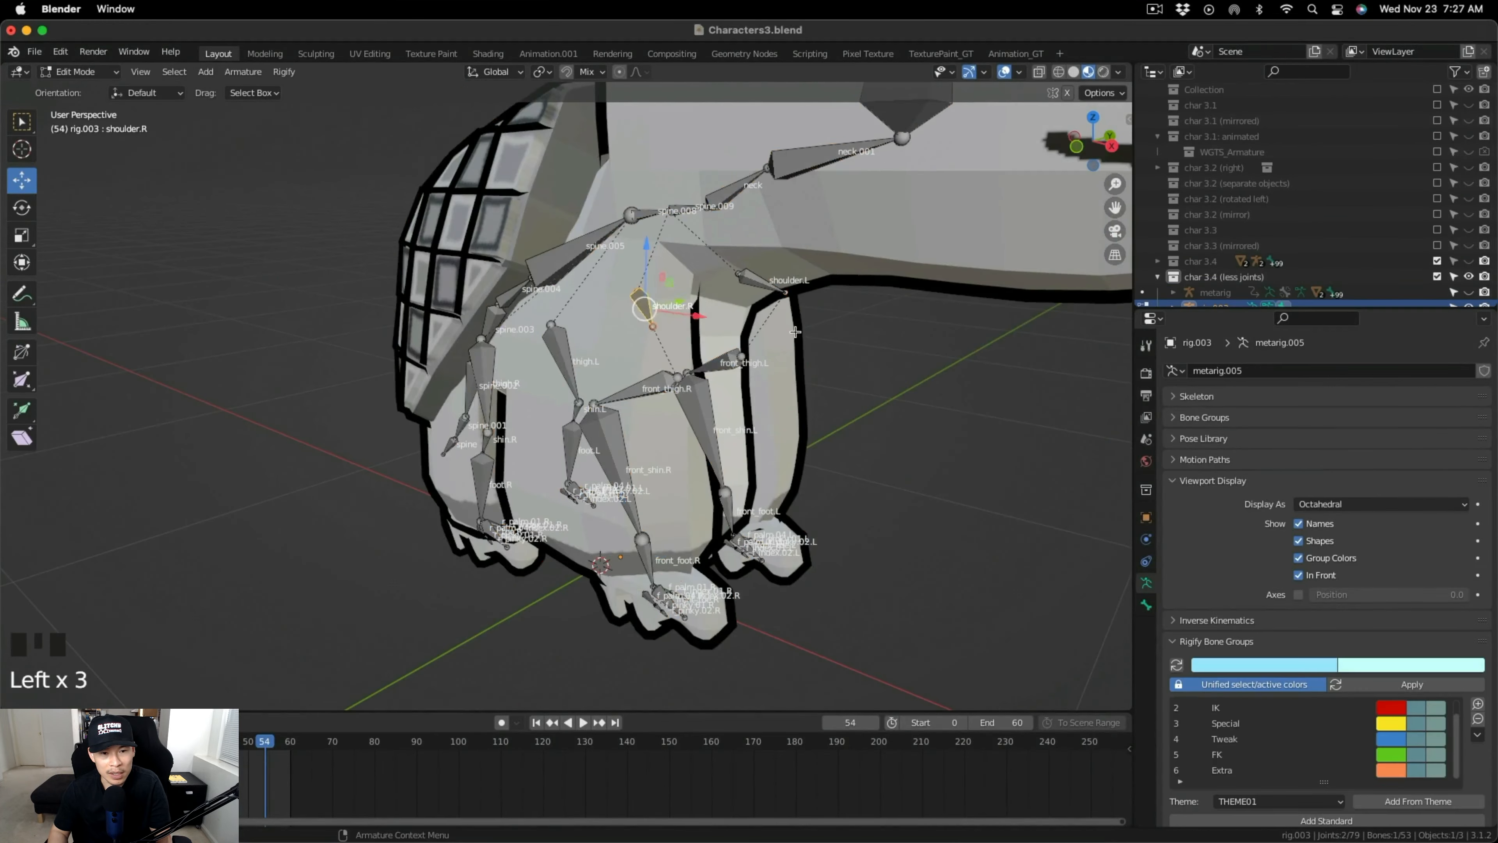
middle_drag(590, 307, 628, 284)
key(x)
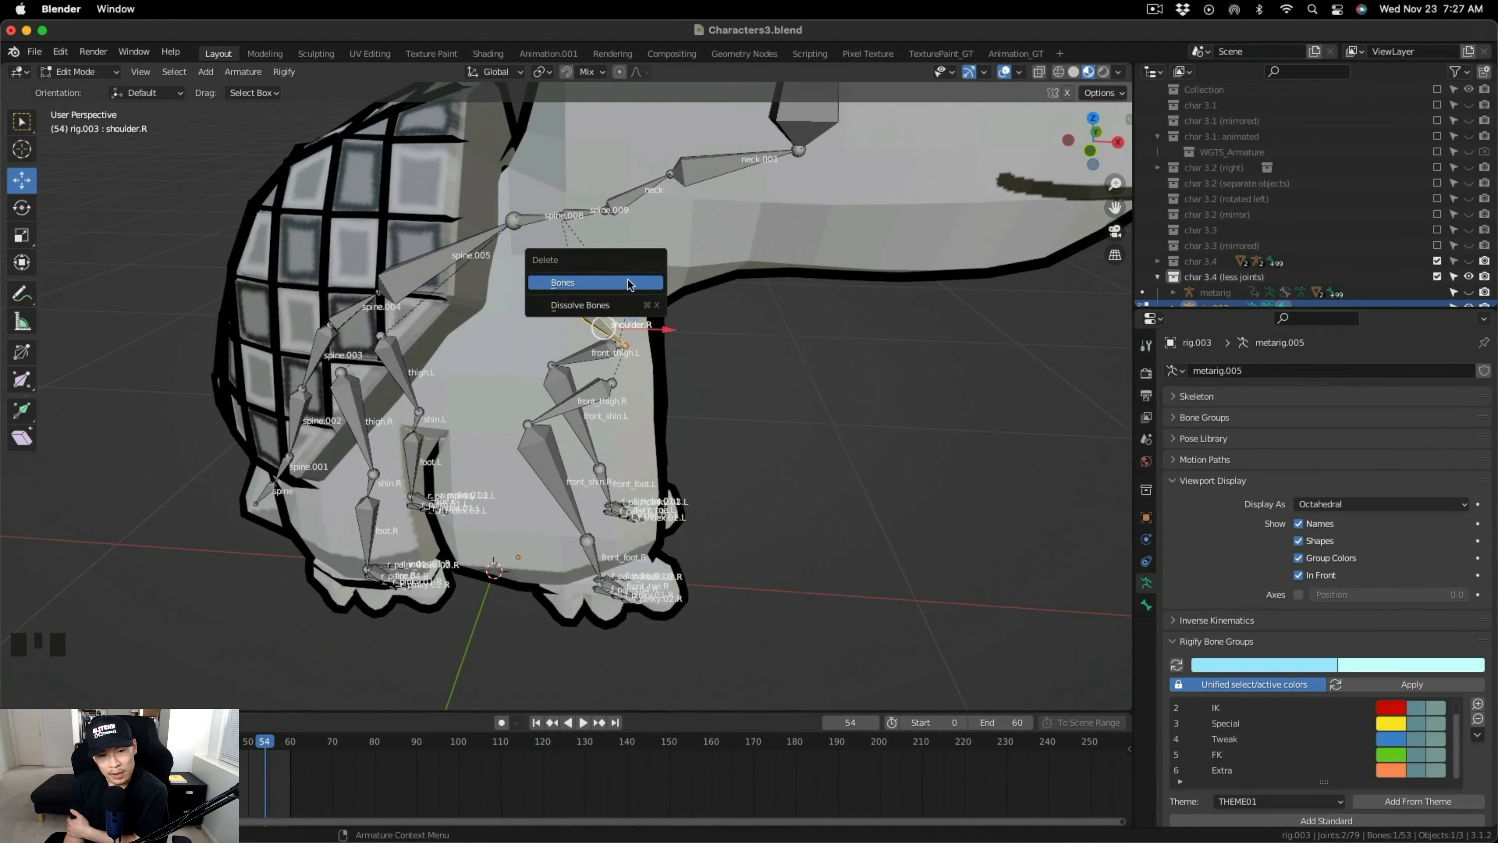
click(619, 305)
key(a)
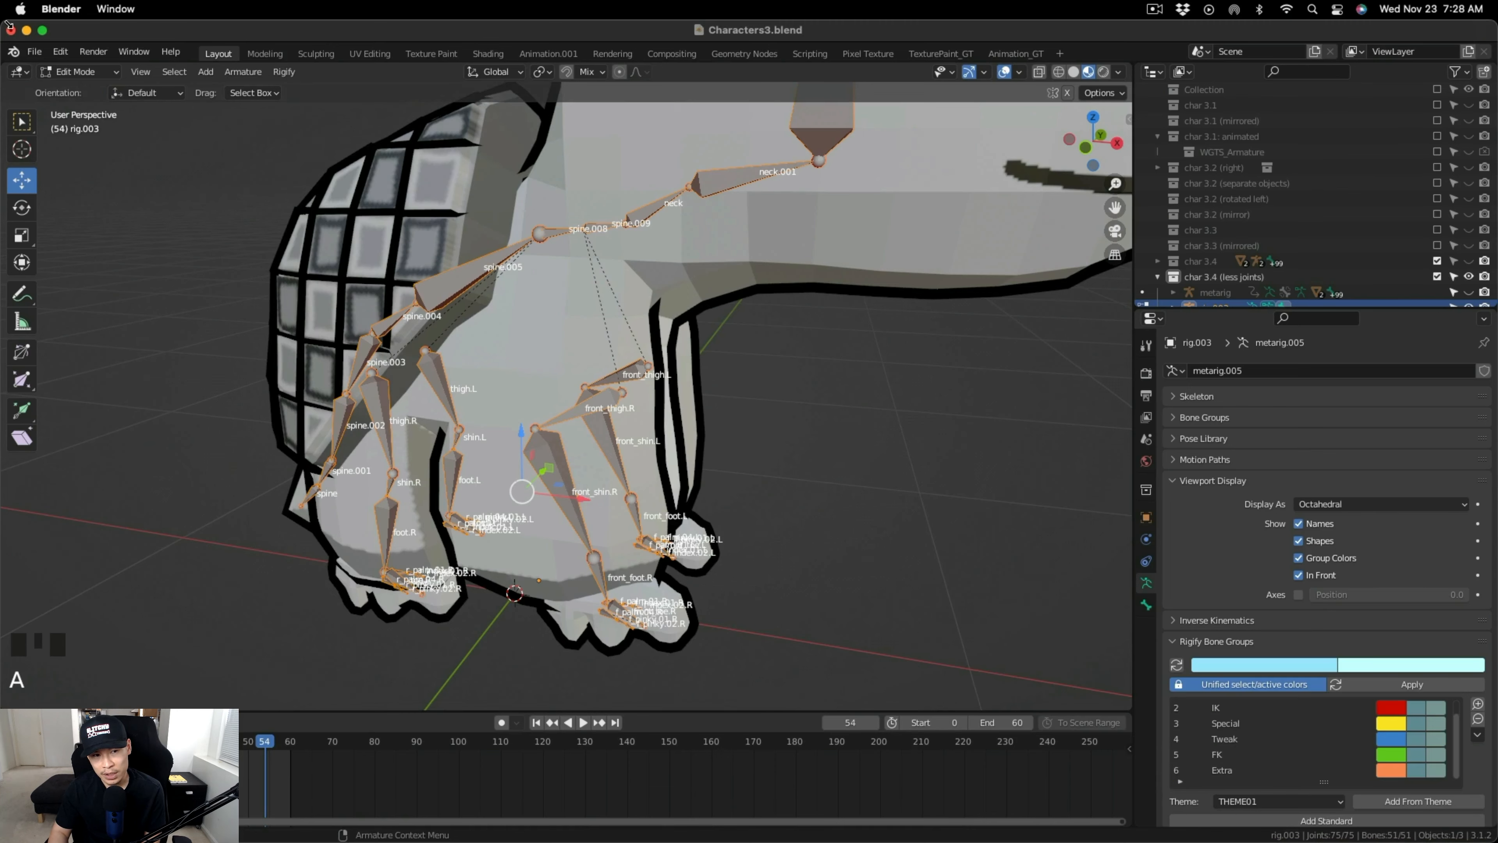
Return to Object Mode, re-generate metarig from the reduced rig.003 and hide rig.003.
click(79, 72)
click(81, 90)
scroll(1374, 708, down, 20)
click(1377, 771)
scroll(819, 531, down, 2)
scroll(1387, 269, down, 2)
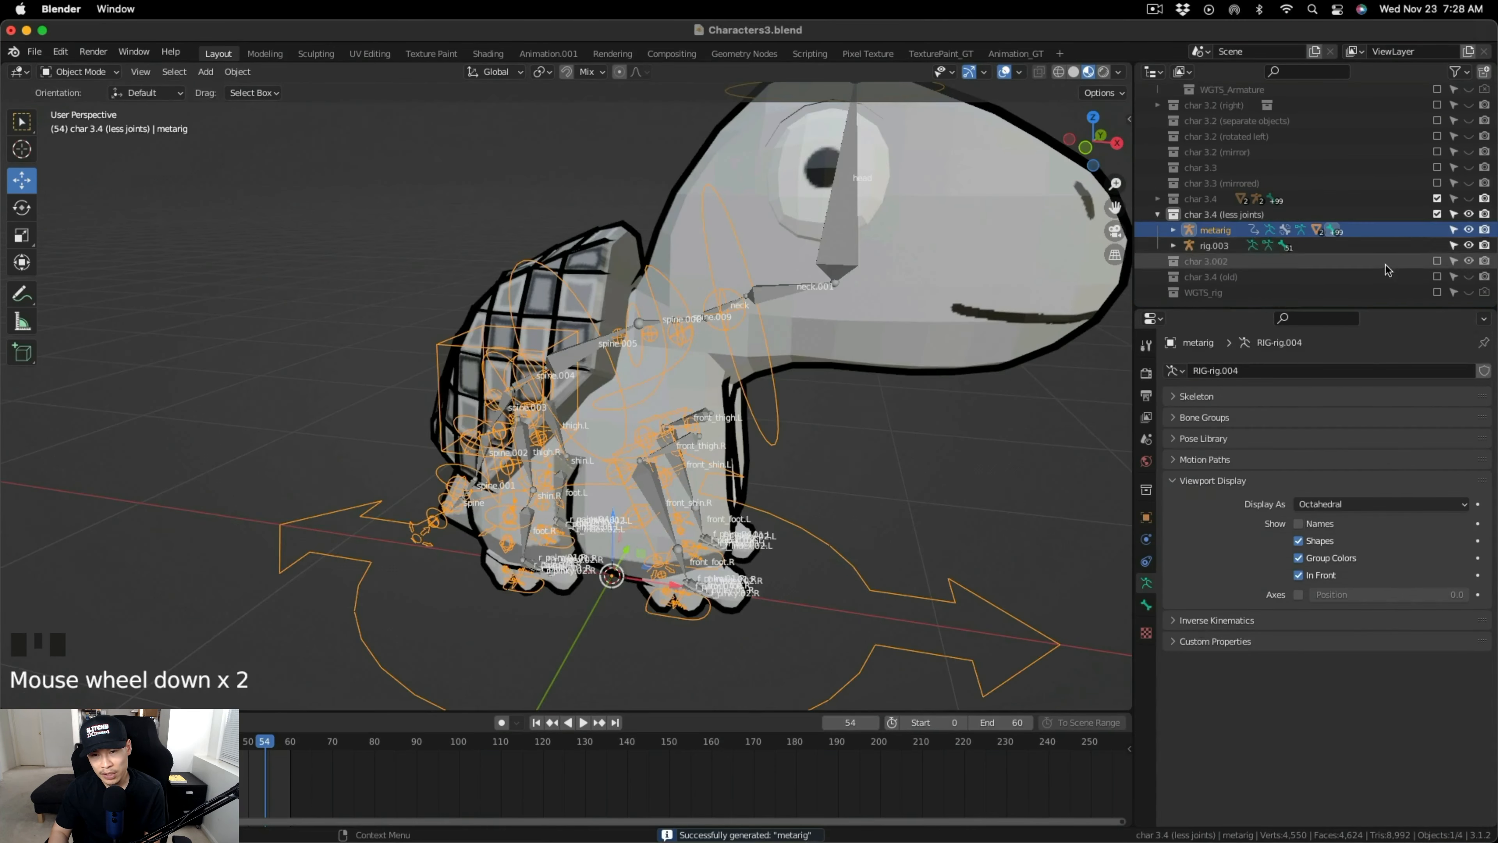
click(1469, 246)
Select all visible objects, assign the char3_4_walkanimation action to metarig in the Animation_GT workspace and play it back.
middle_drag(943, 449, 938, 478)
scroll(842, 456, down, 5)
key(a)
click(1015, 54)
click(192, 72)
click(359, 209)
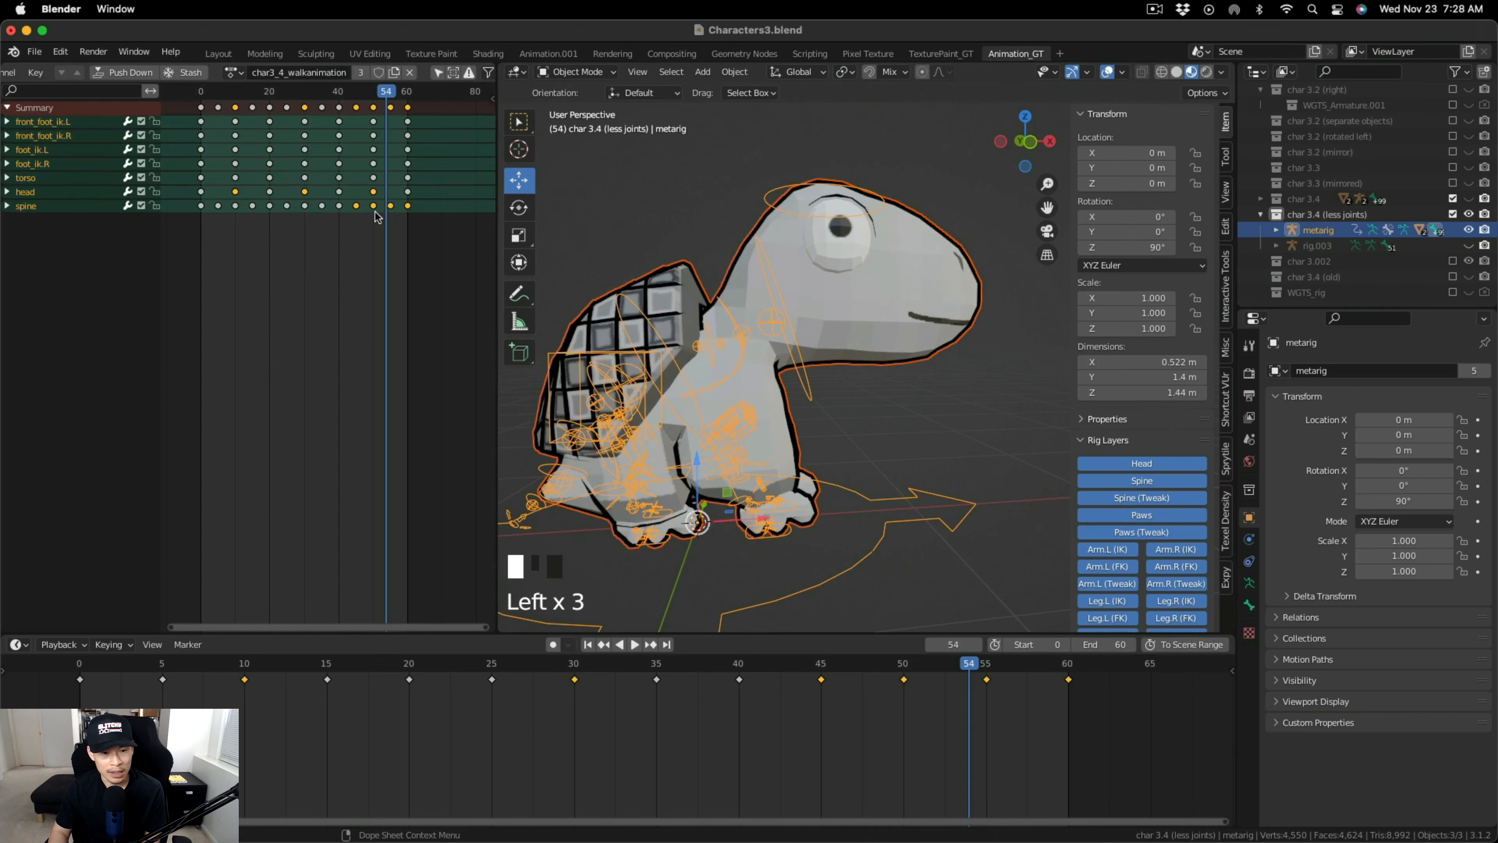
click(638, 650)
click(638, 651)
mouse_move(838, 466)
middle_down()
mouse_move(796, 490)
mouse_move(838, 466)
middle_up()
Export the selected rig and meshes as FBX, overwriting char3_4_animated_fixedjoints2_forbb.fbx.
click(34, 52)
mouse_move(65, 273)
click(201, 407)
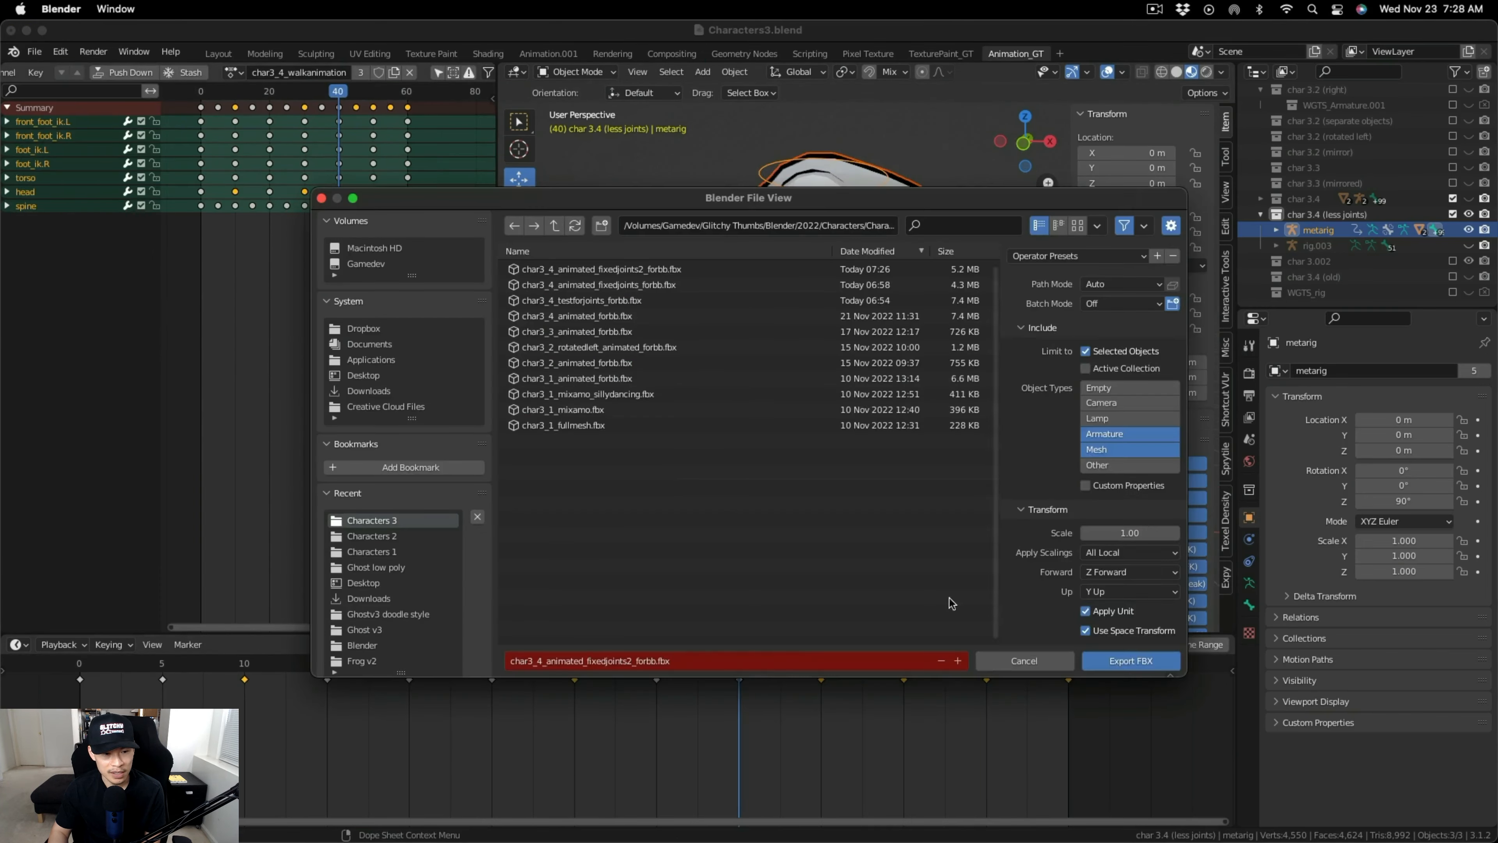
click(1130, 660)
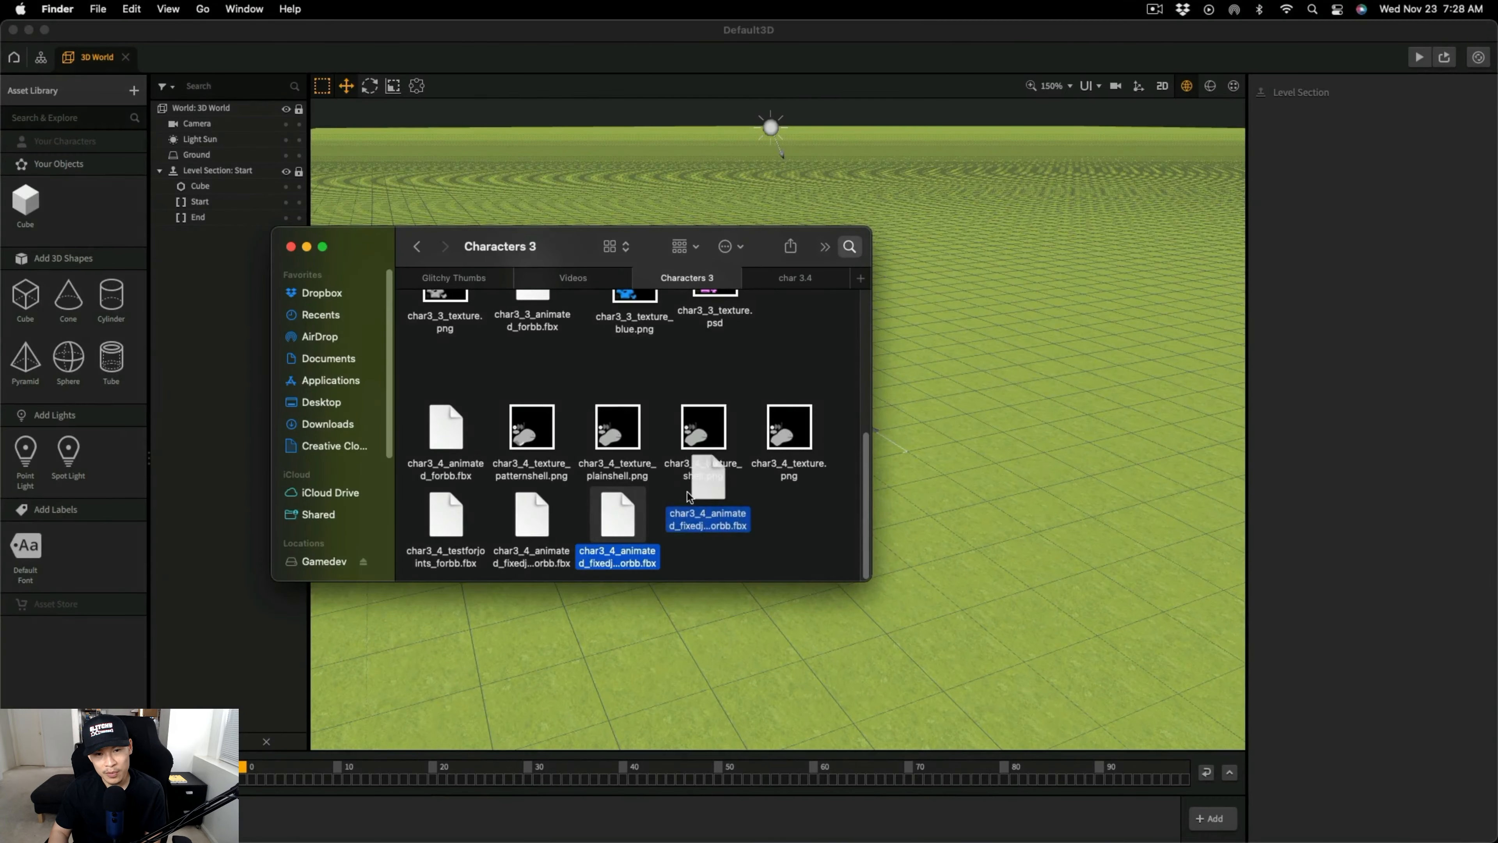
Import char3_4_animated_fixedjoints2_forbb.fbx into the Buildbox 3D World as a new object with Autoscale at Small, and delete the default Cube.
drag(687, 496, 849, 209)
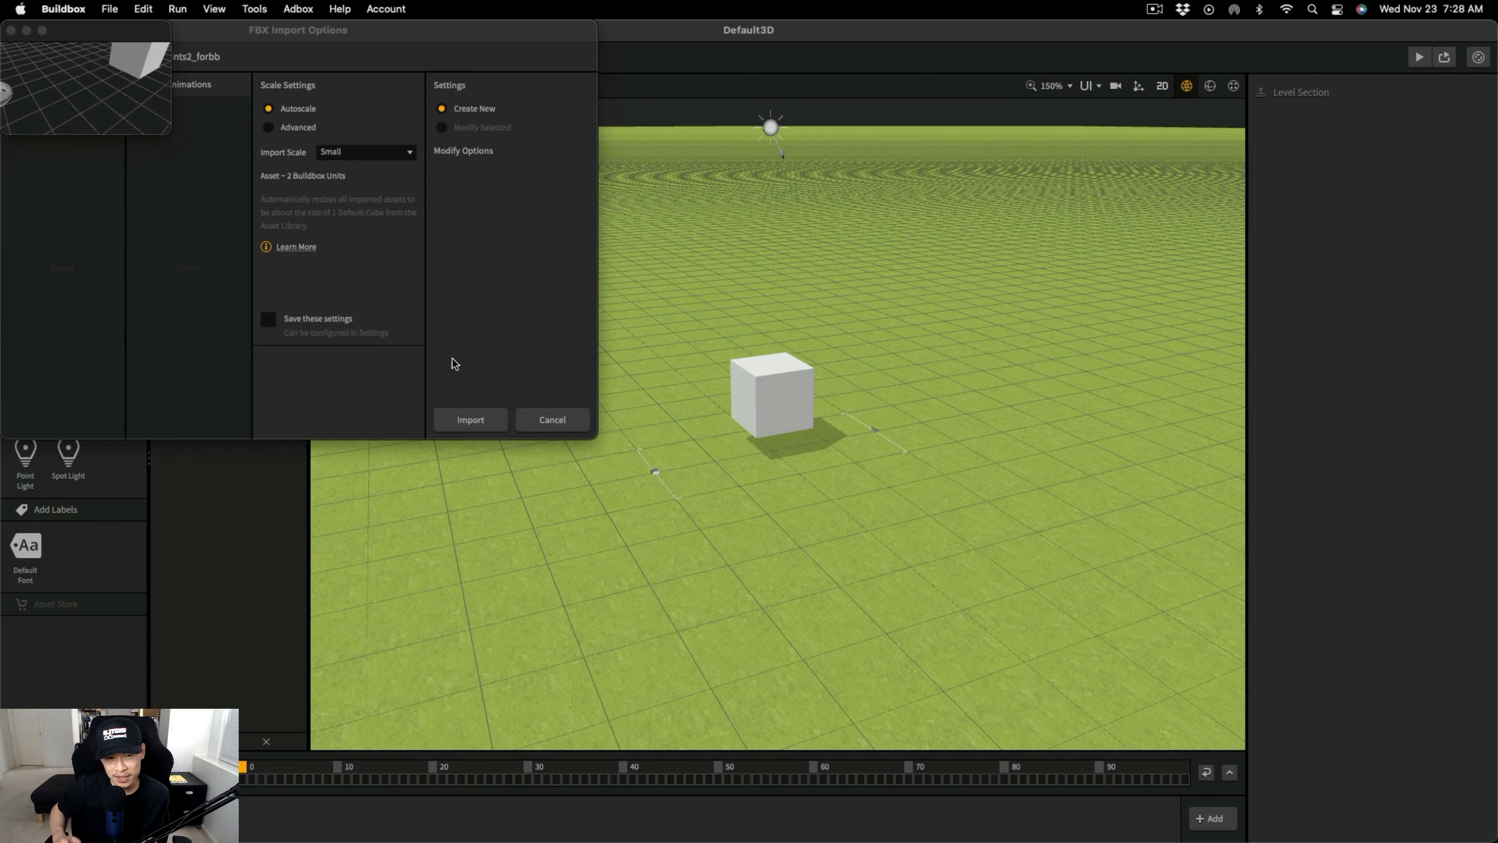
click(472, 418)
click(779, 401)
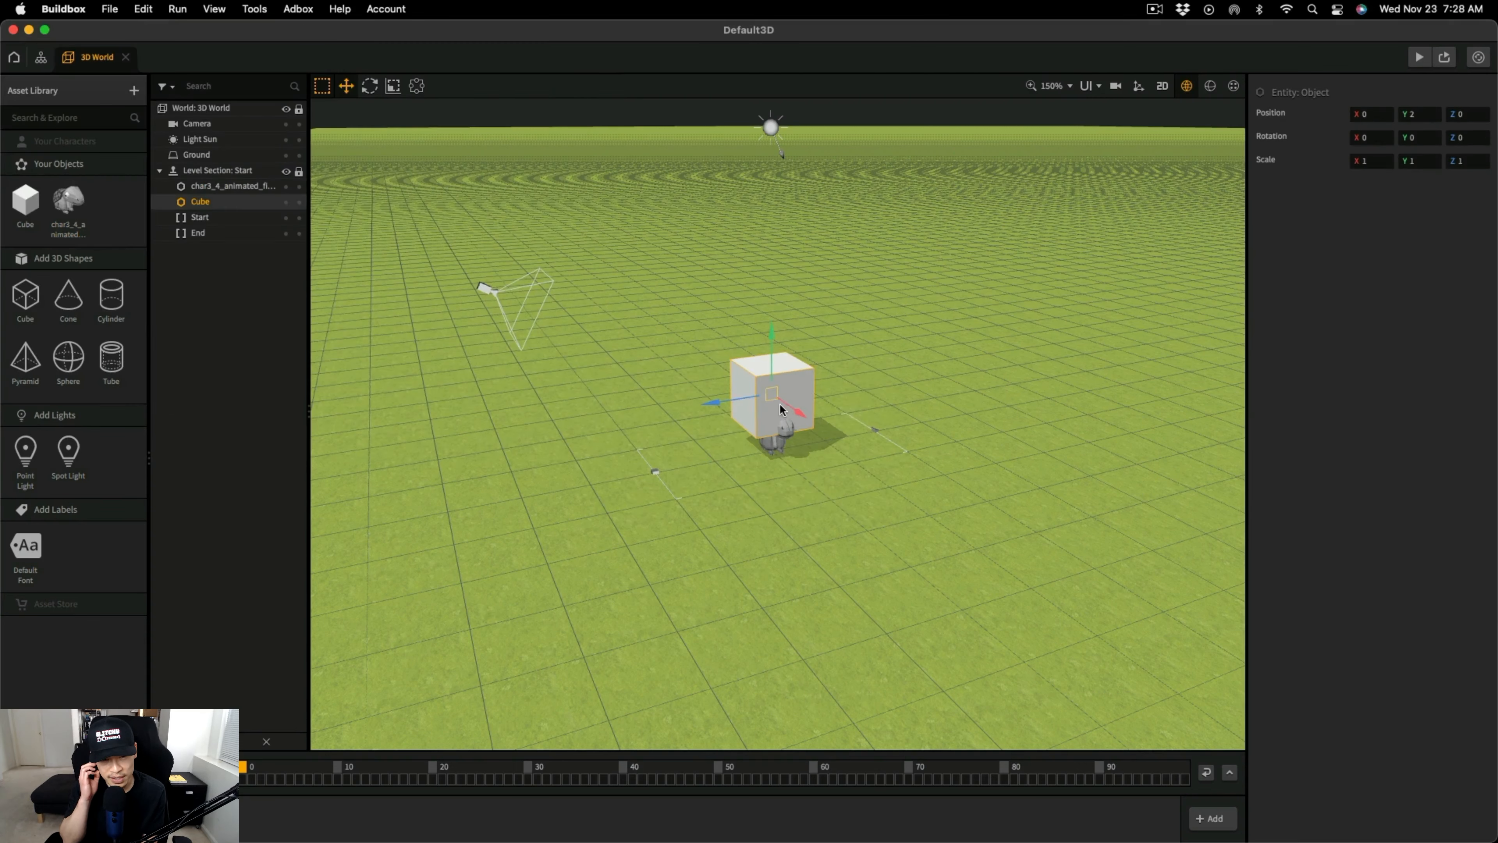
key(Delete)
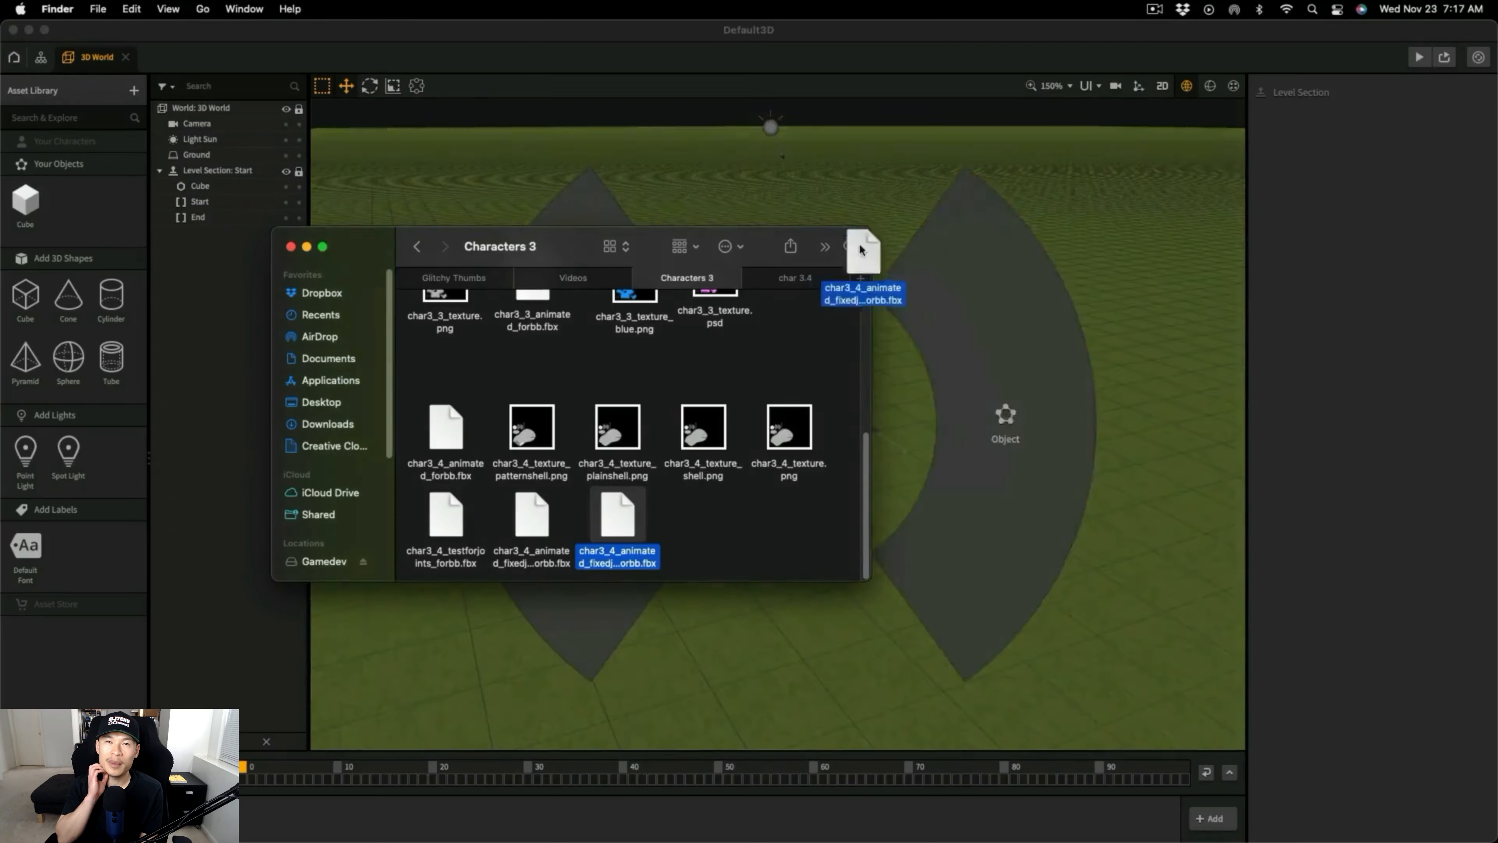
drag(859, 251, 1000, 547)
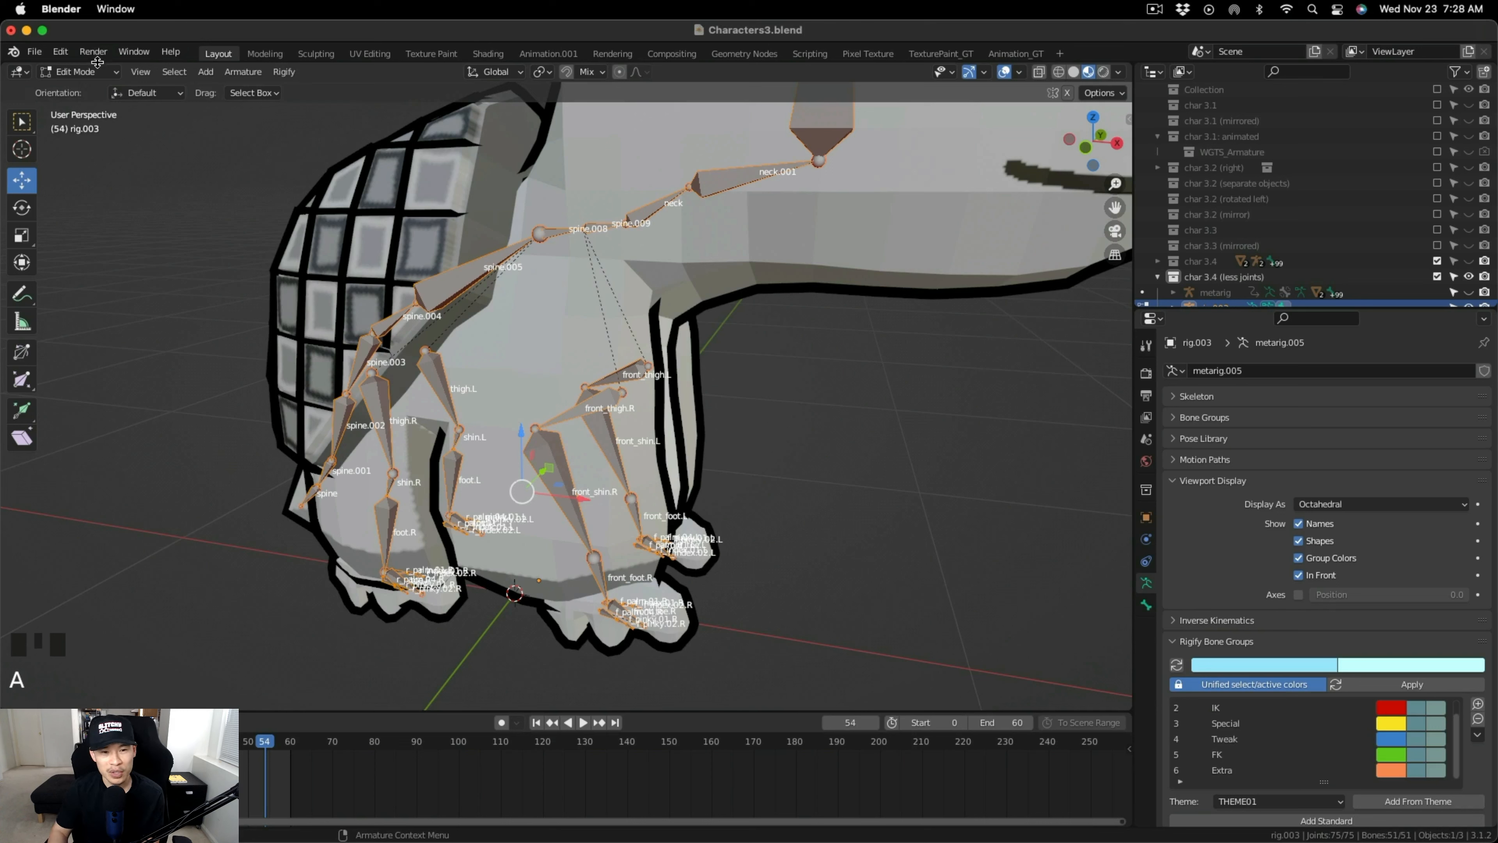
click(97, 62)
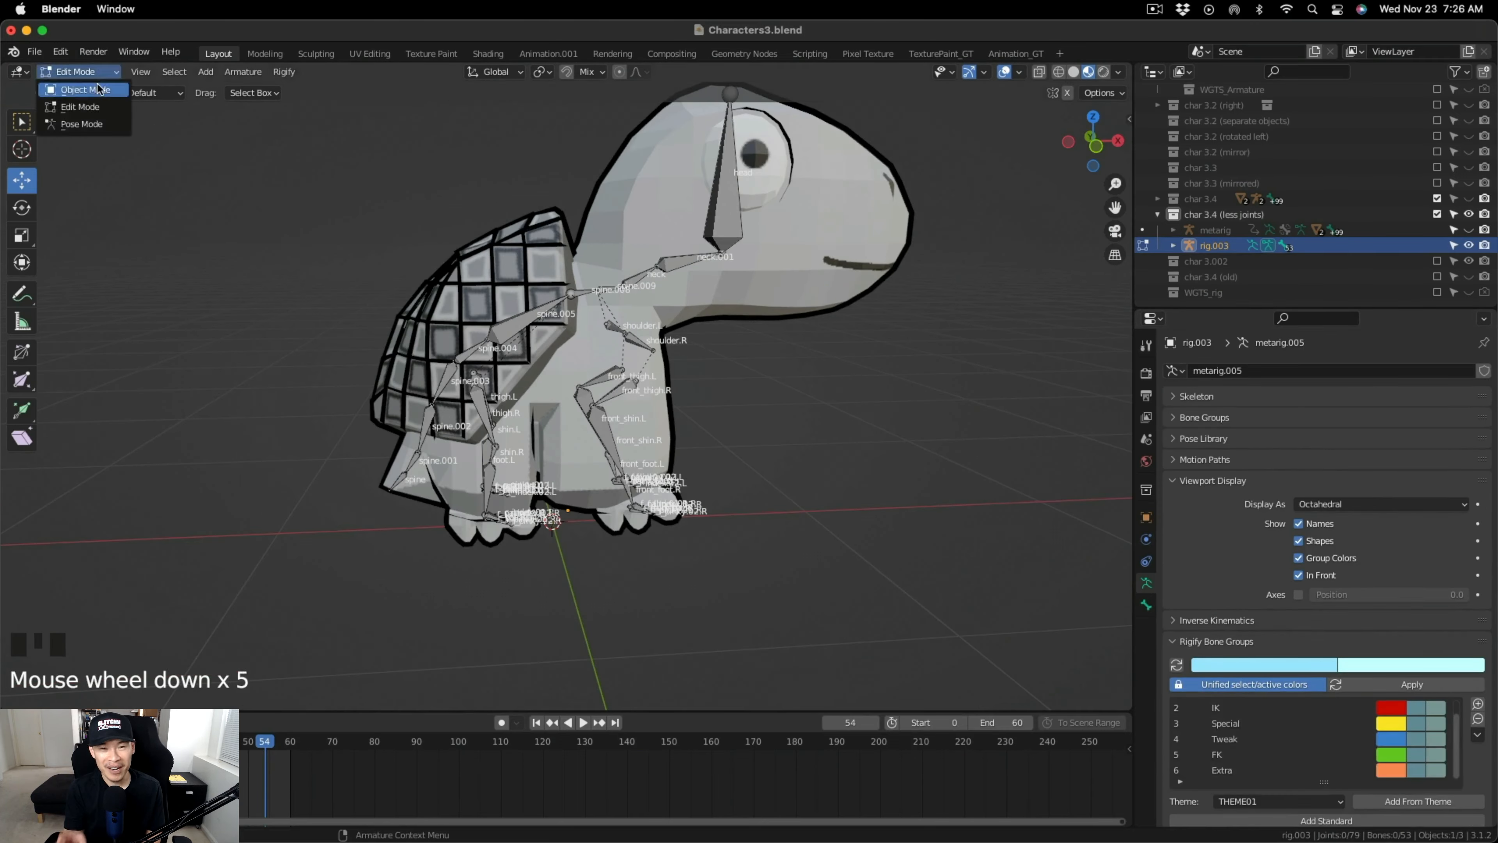
click(70, 89)
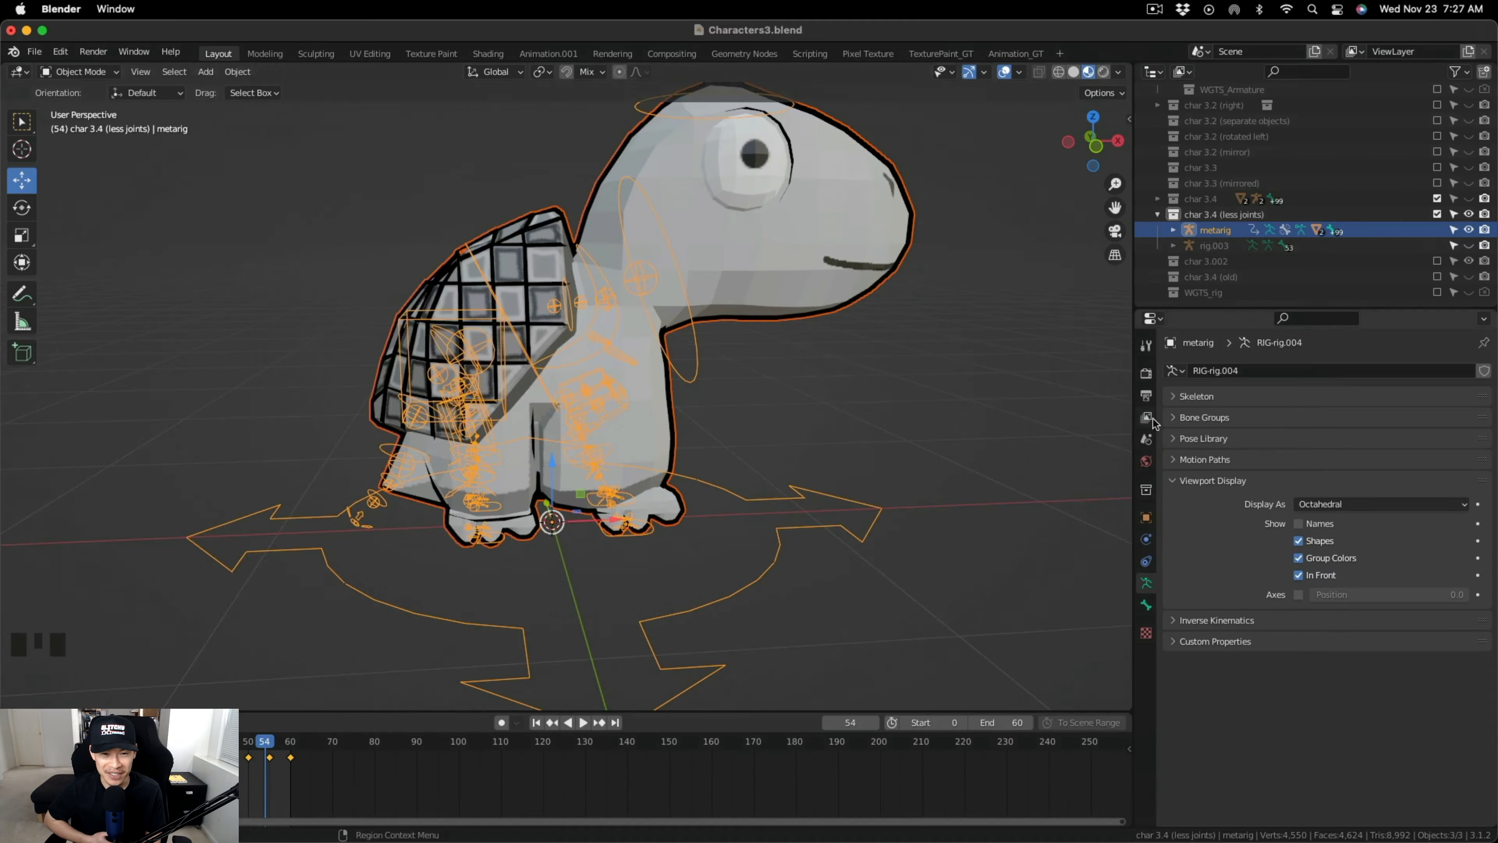
middle_drag(531, 384, 478, 372)
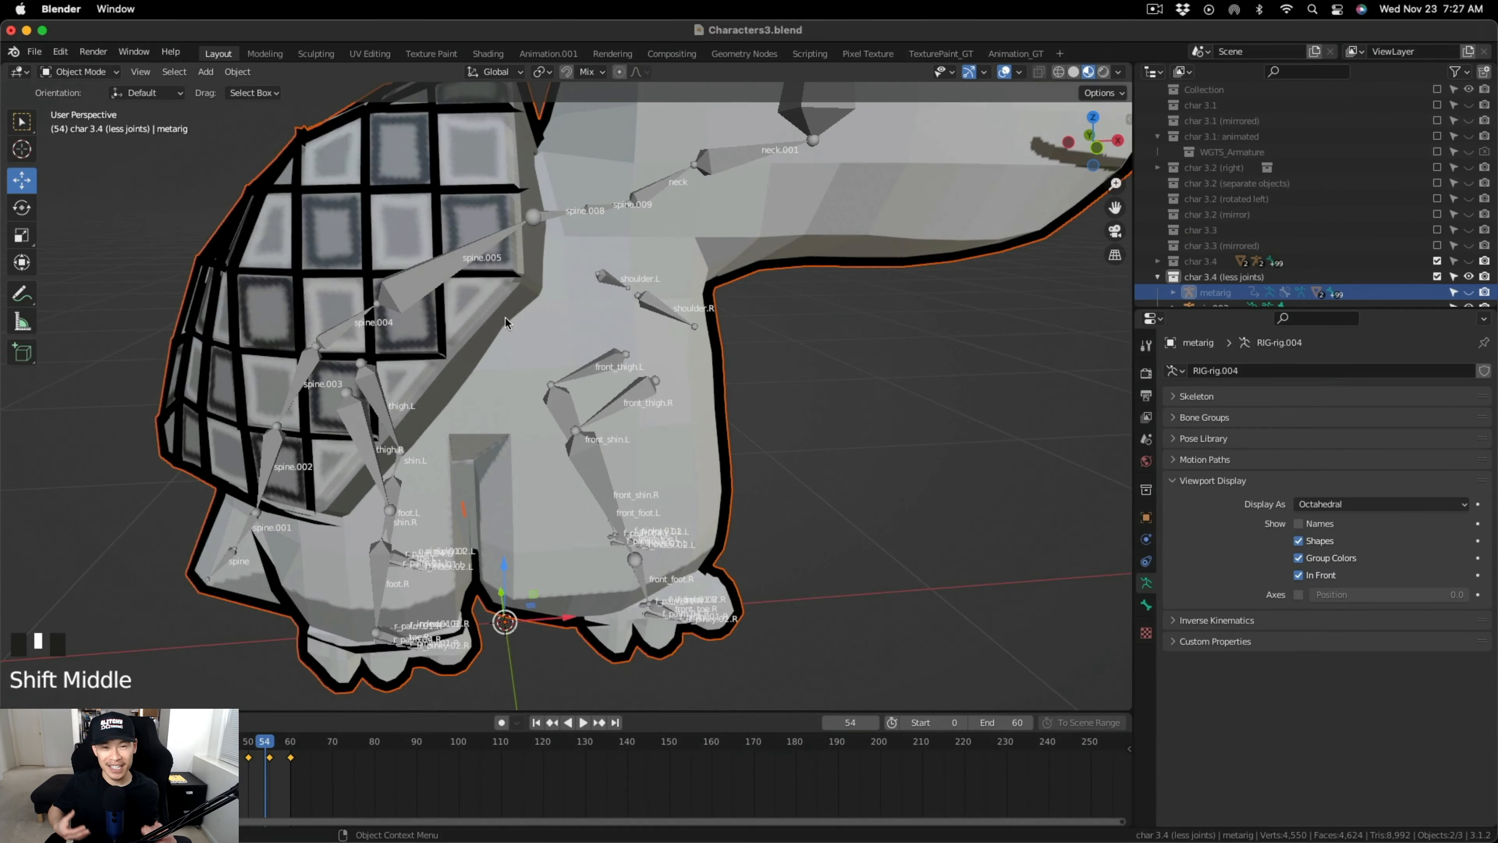
scroll(478, 371, up, 3)
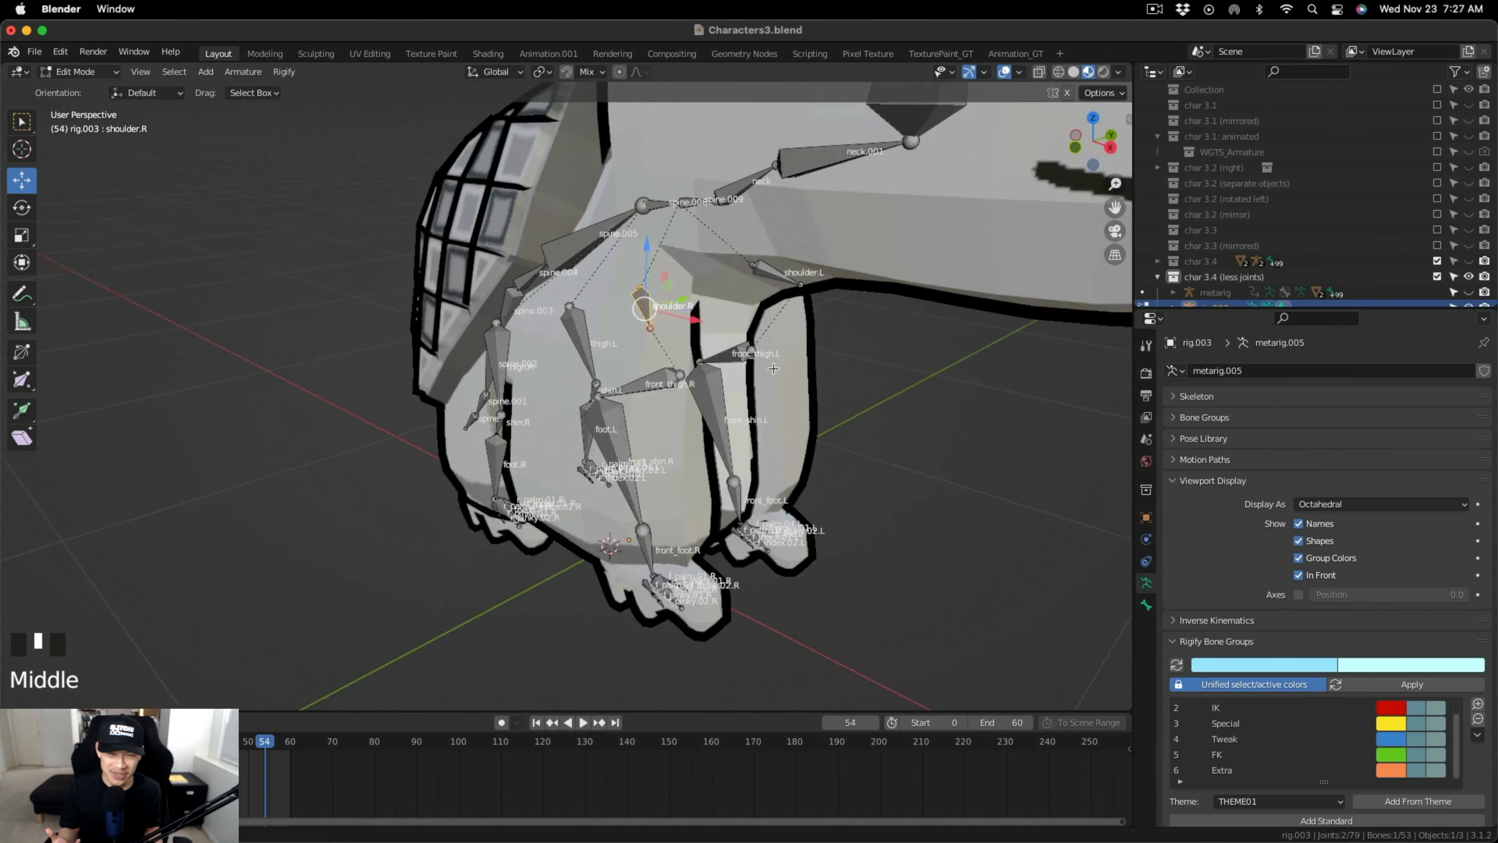
middle_drag(590, 354, 629, 284)
key(x)
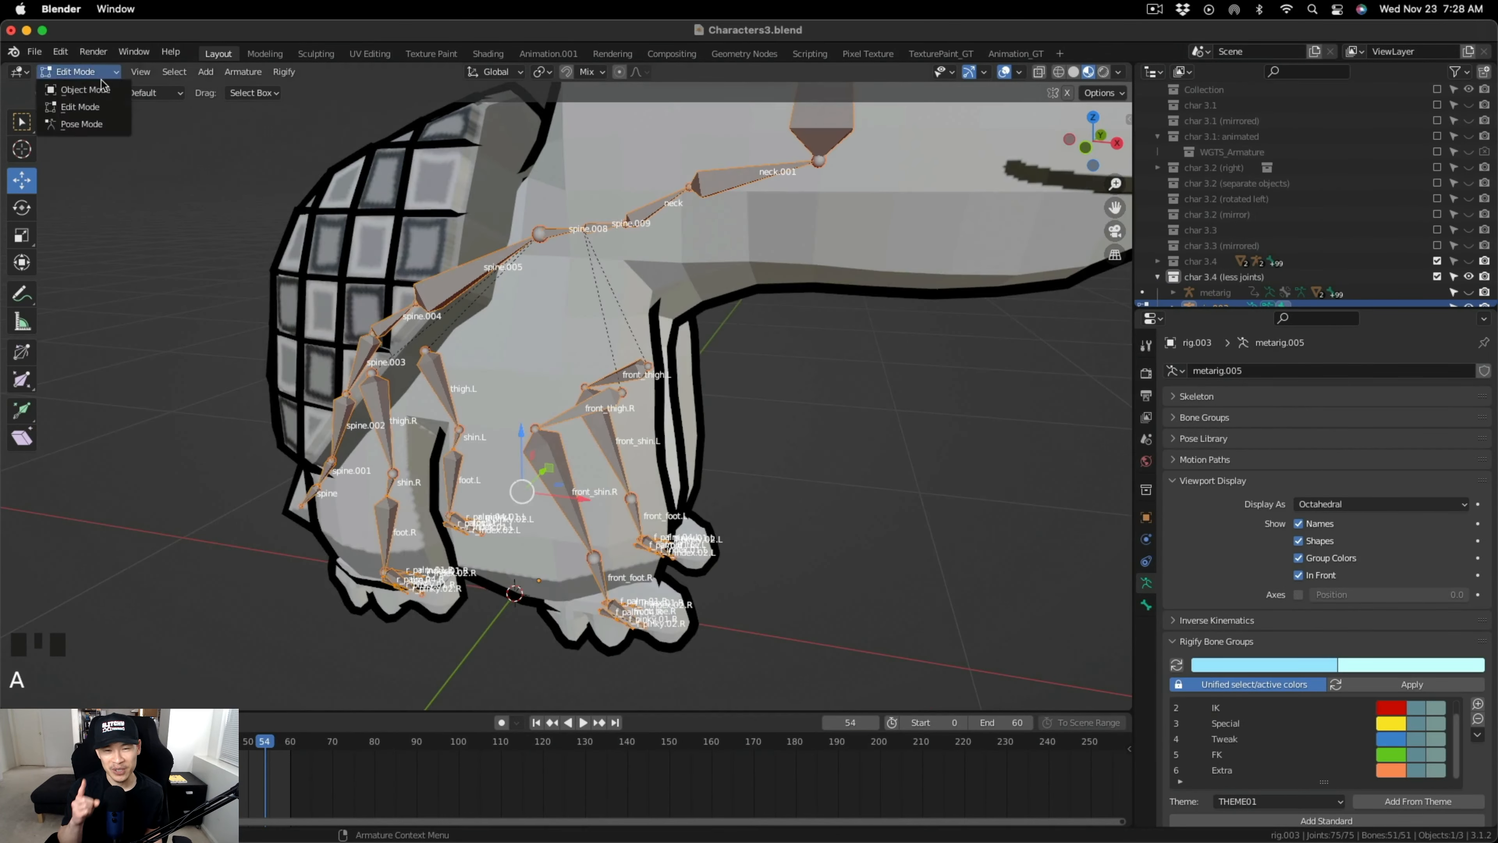
scroll(531, 384, down, 2)
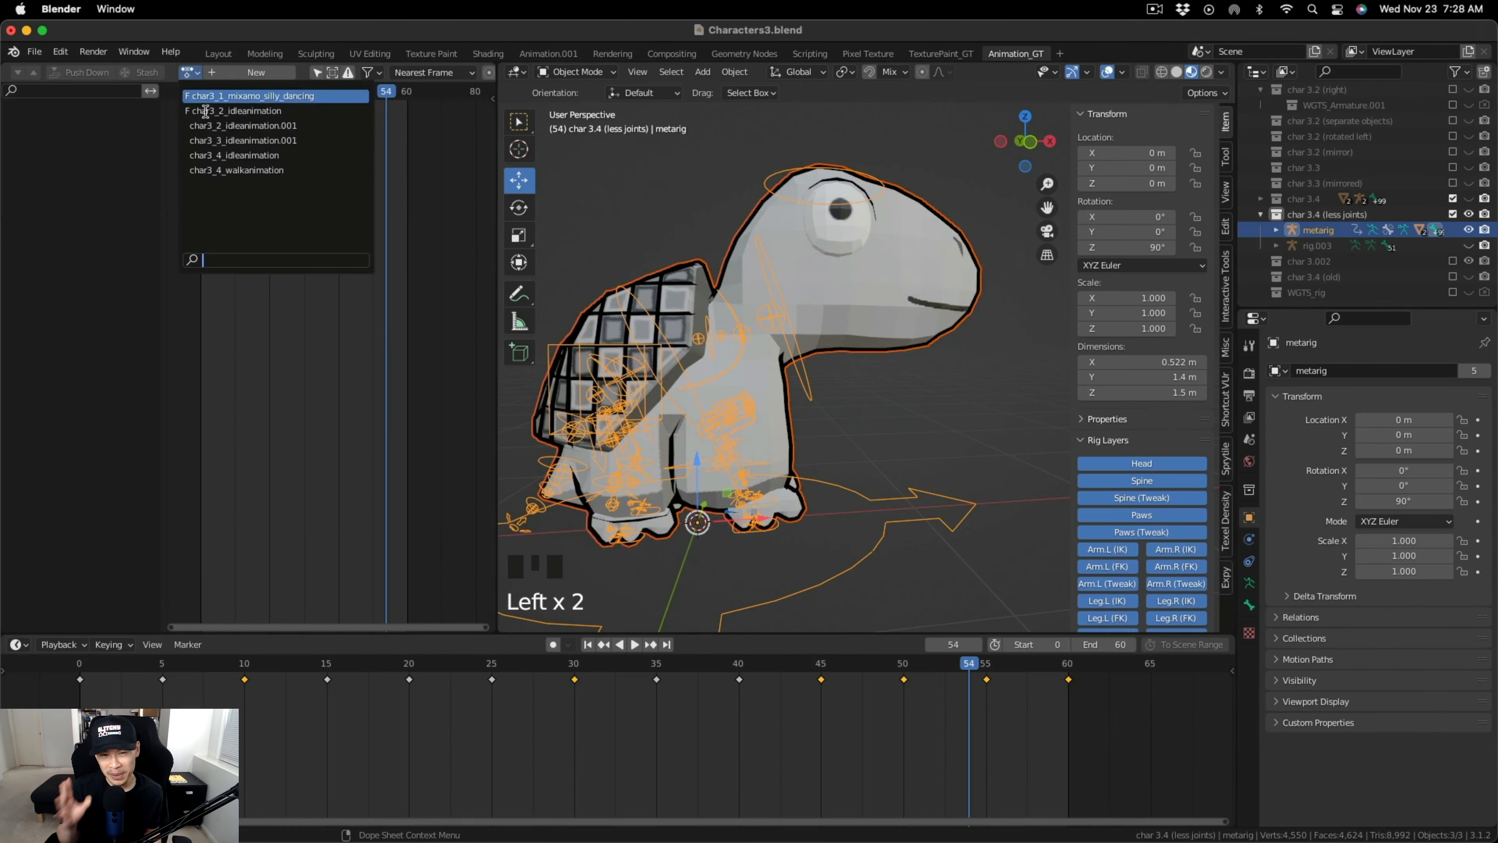
middle_drag(690, 466, 708, 473)
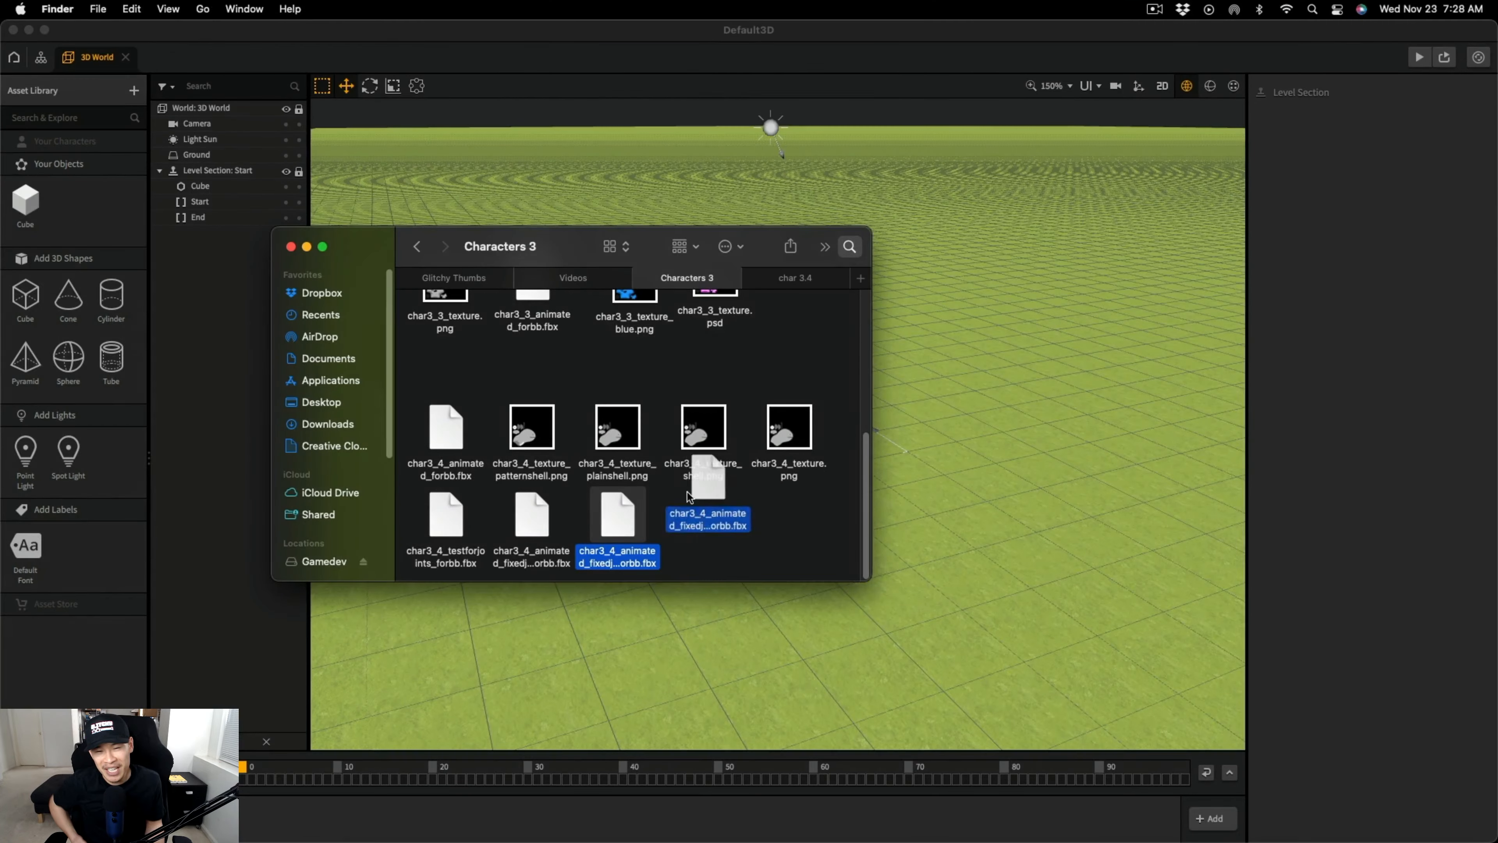
Bring the fixed-joints turtle FBX into the Buildbox 3D World and play the scene in the preview.
drag(622, 611, 900, 306)
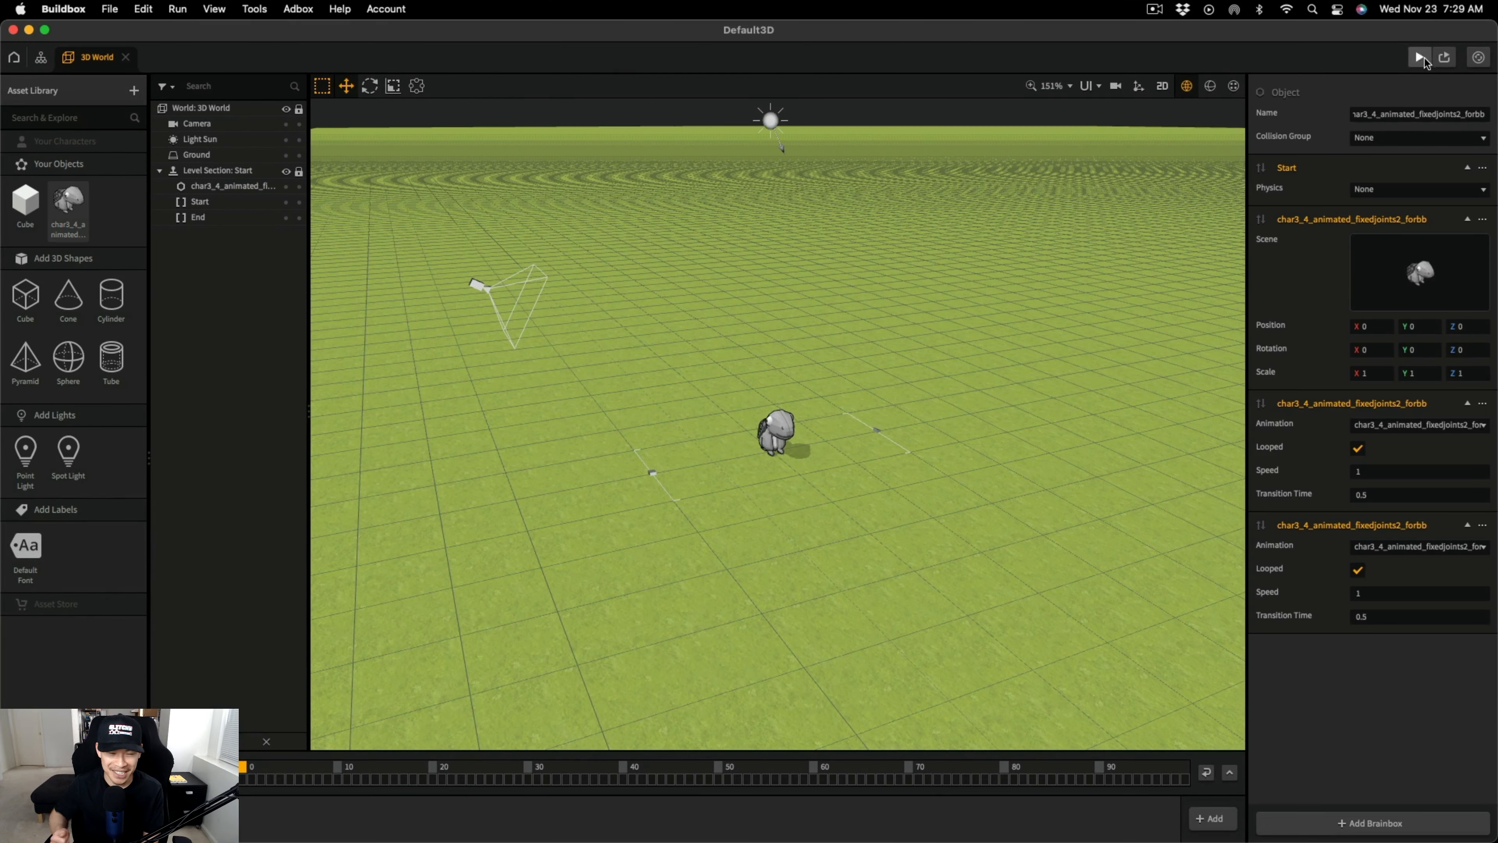
click(1419, 58)
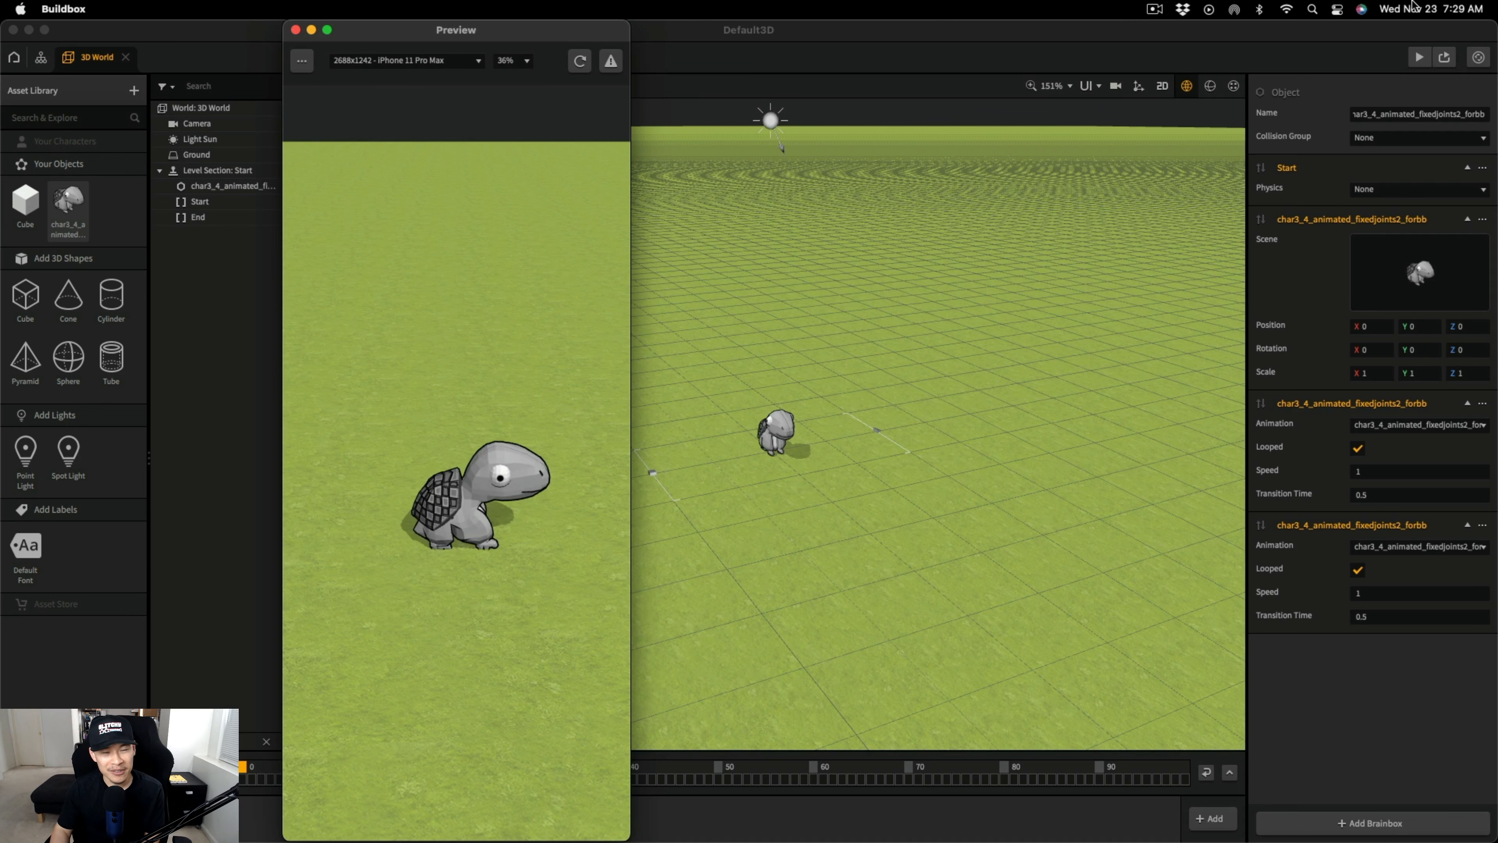
click(1118, 88)
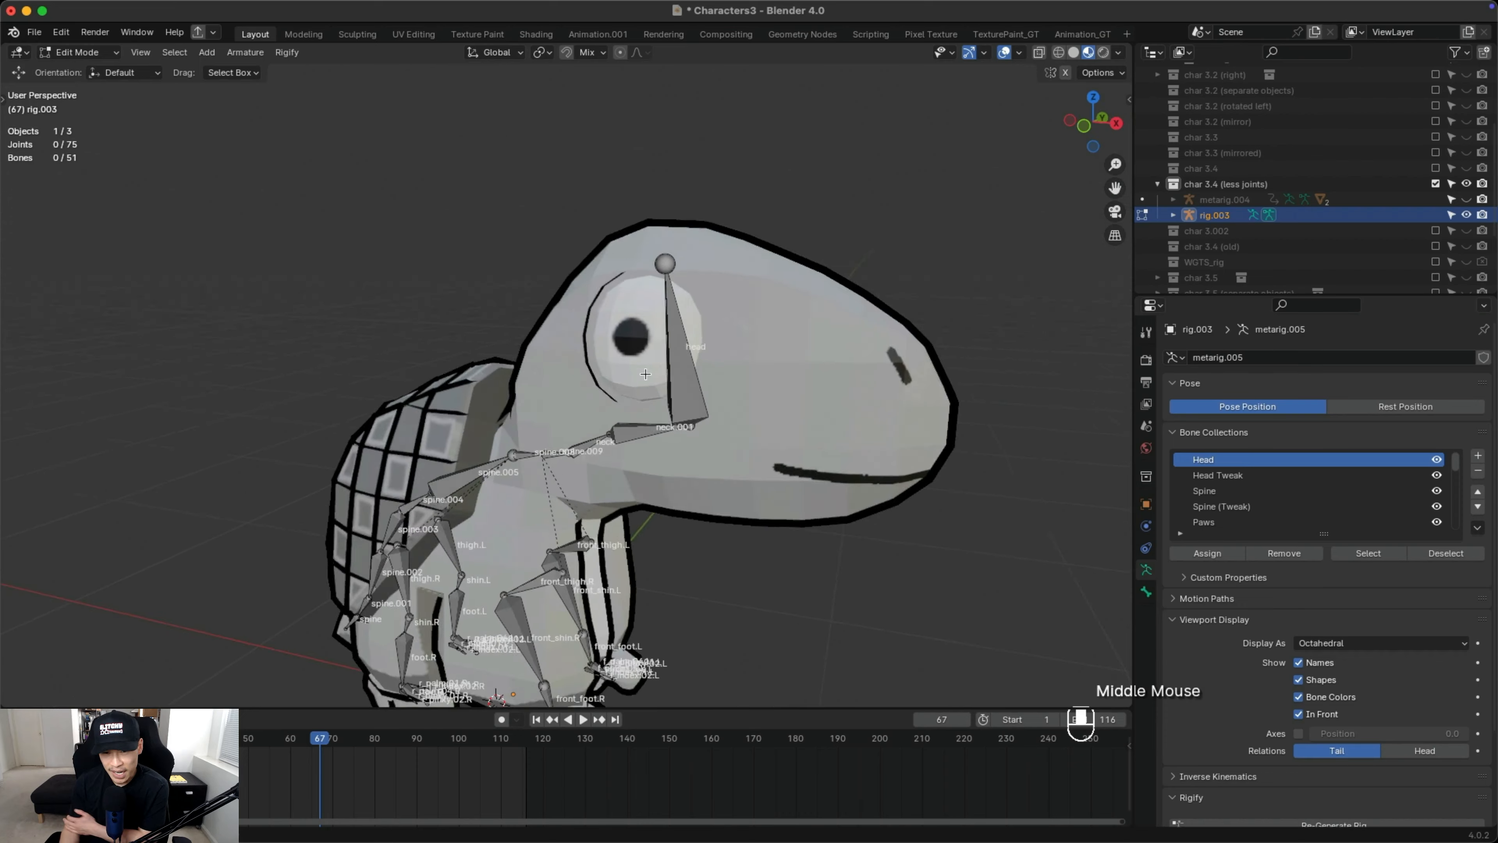
In Blender, extrude a bone from the head bone's tip in rig.003, about 0.32 m in X, 0.10 m in Y and -0.16 m in Z.
middle_drag(578, 236, 589, 231)
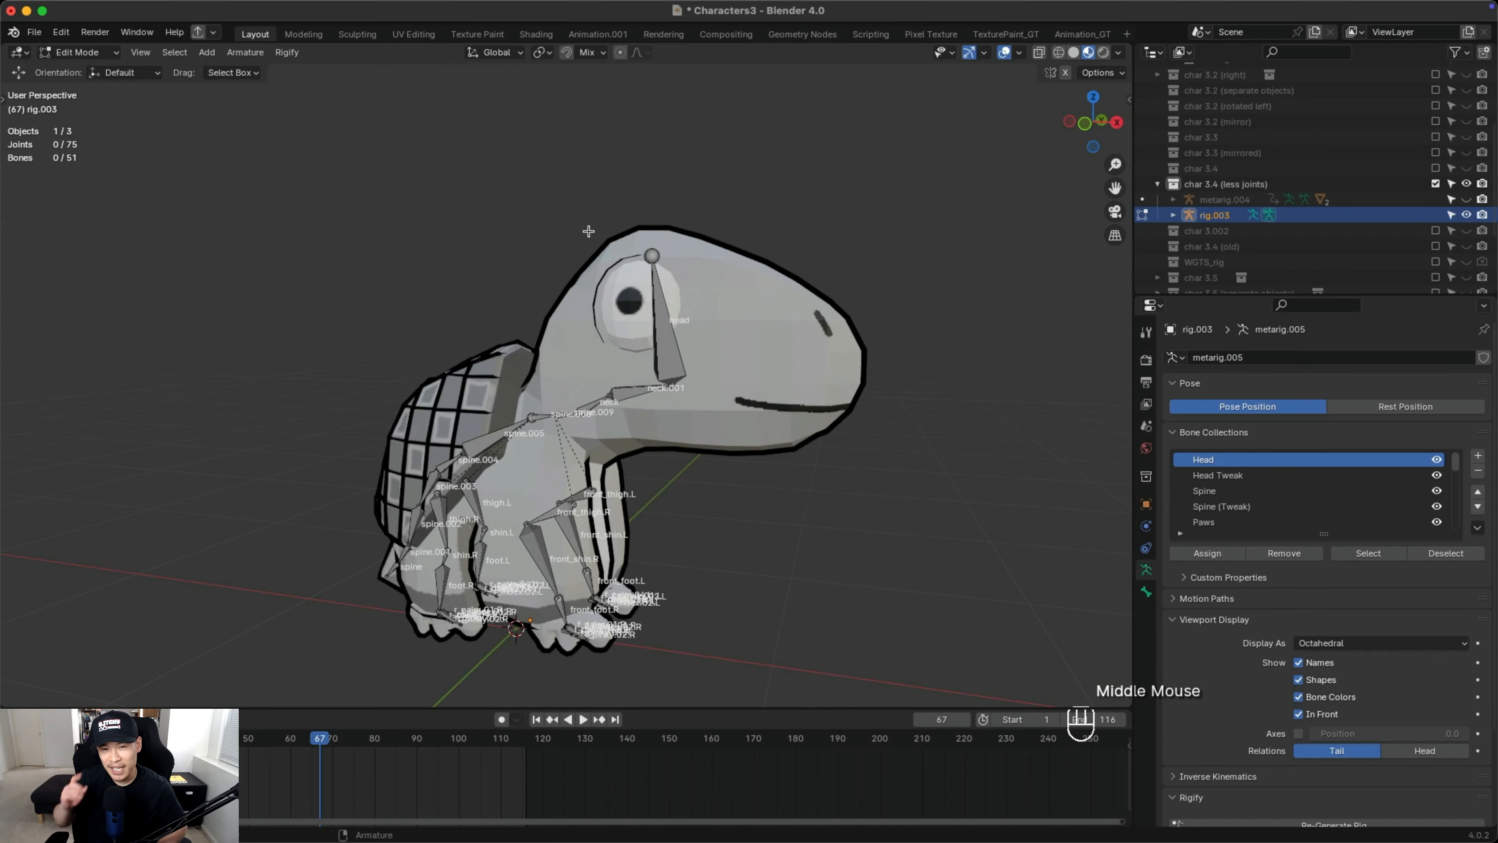
scroll(737, 412, up, 1)
click(678, 217)
key(e)
click(809, 281)
scroll(1235, 480, down, 11)
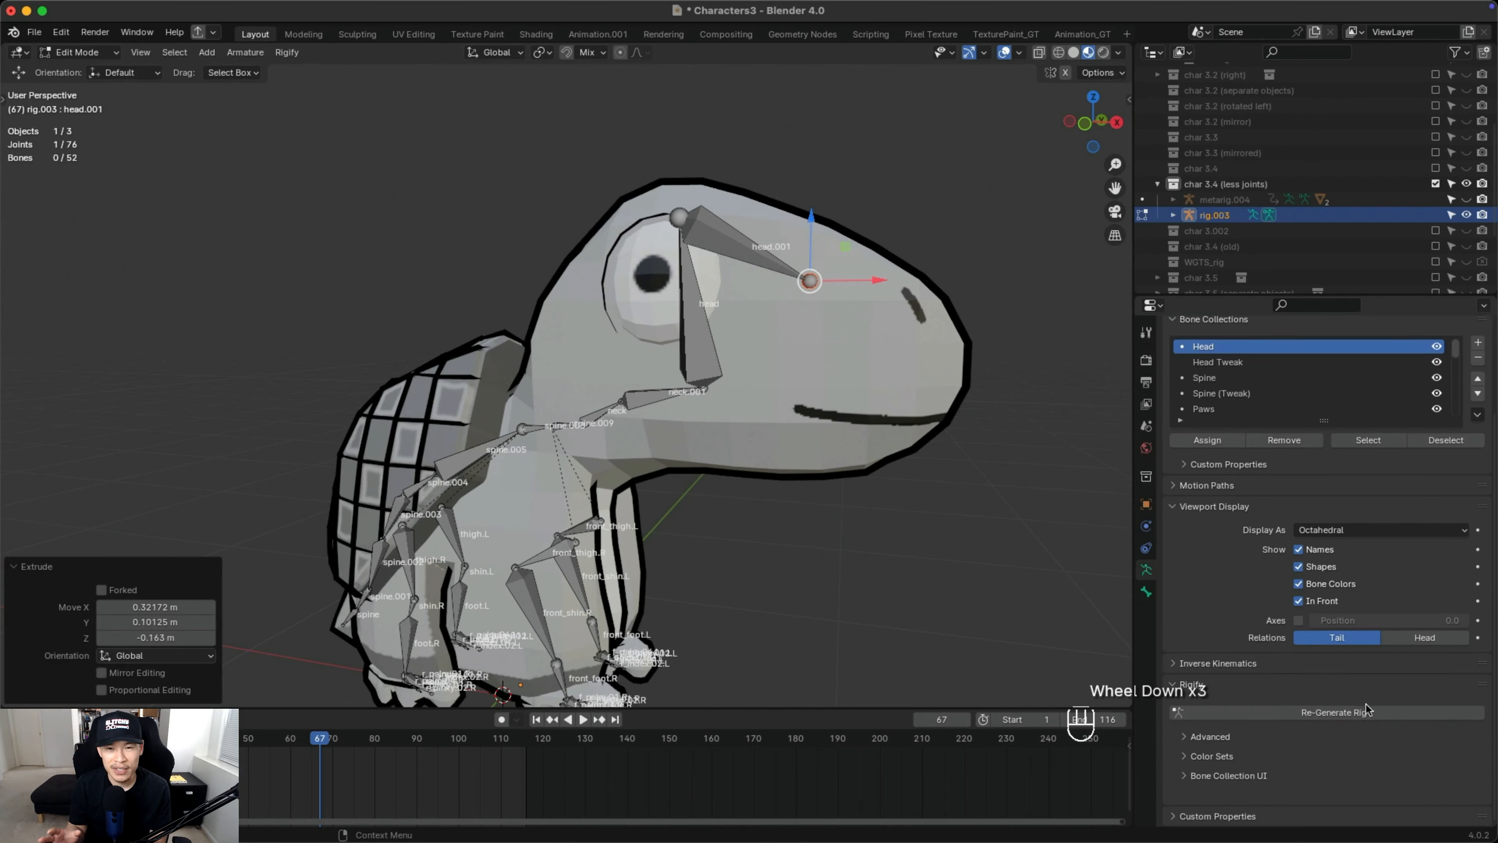
Re-generate metarig.004 from the extended rig.003, hide rig.003 and export all visible objects as FBX.
click(1367, 709)
click(1466, 215)
key(a)
click(35, 32)
mouse_move(36, 271)
click(318, 405)
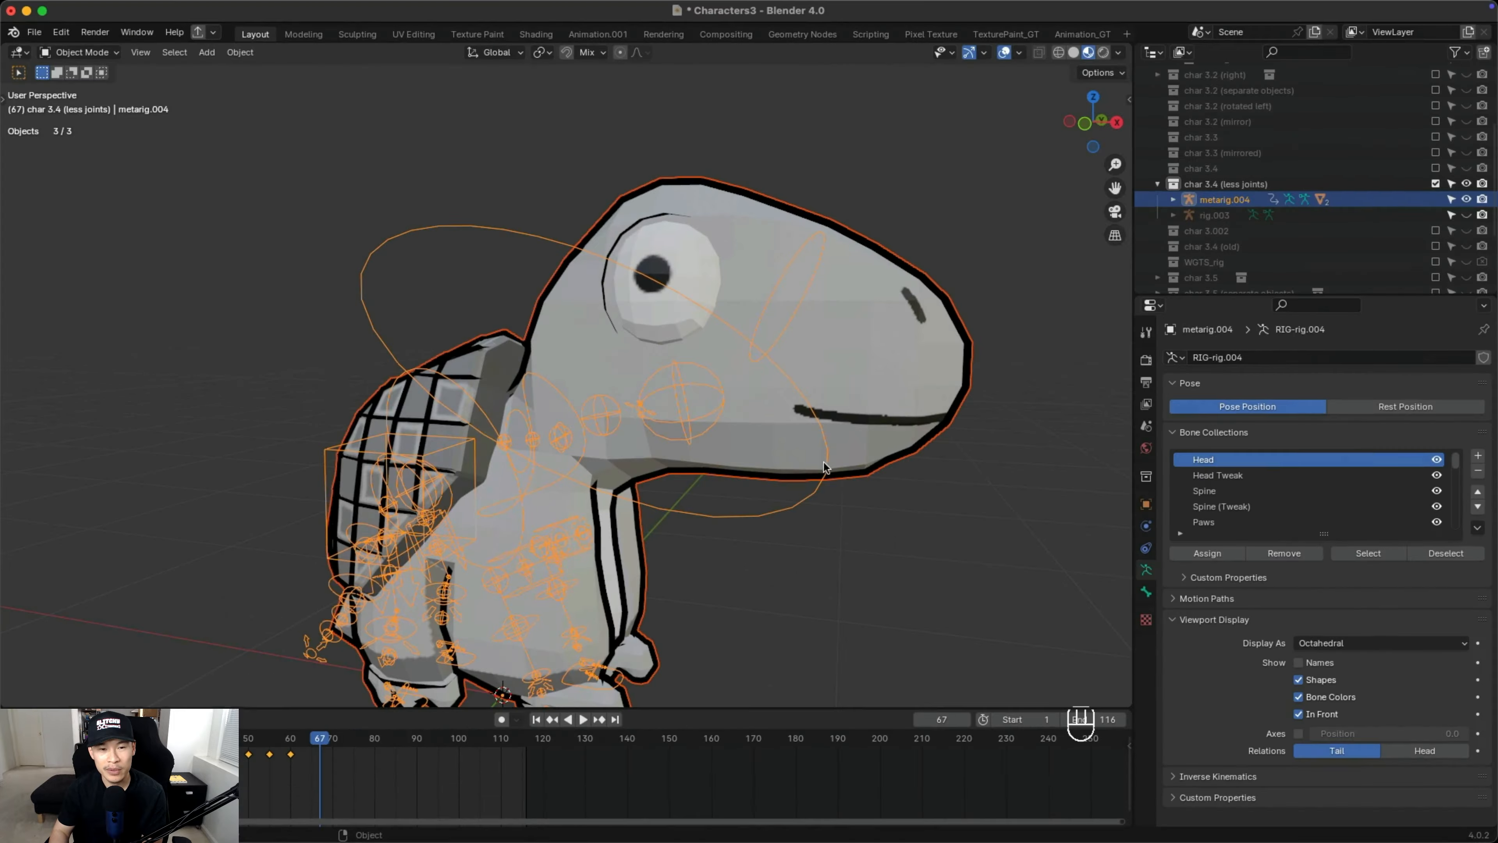
Show rig.003 again and extrude another bone from head.001's tip, about 0.23 m in X, 0.07 m in Y and -0.21 m in Z.
click(1466, 199)
click(1466, 215)
click(766, 254)
key(Tab)
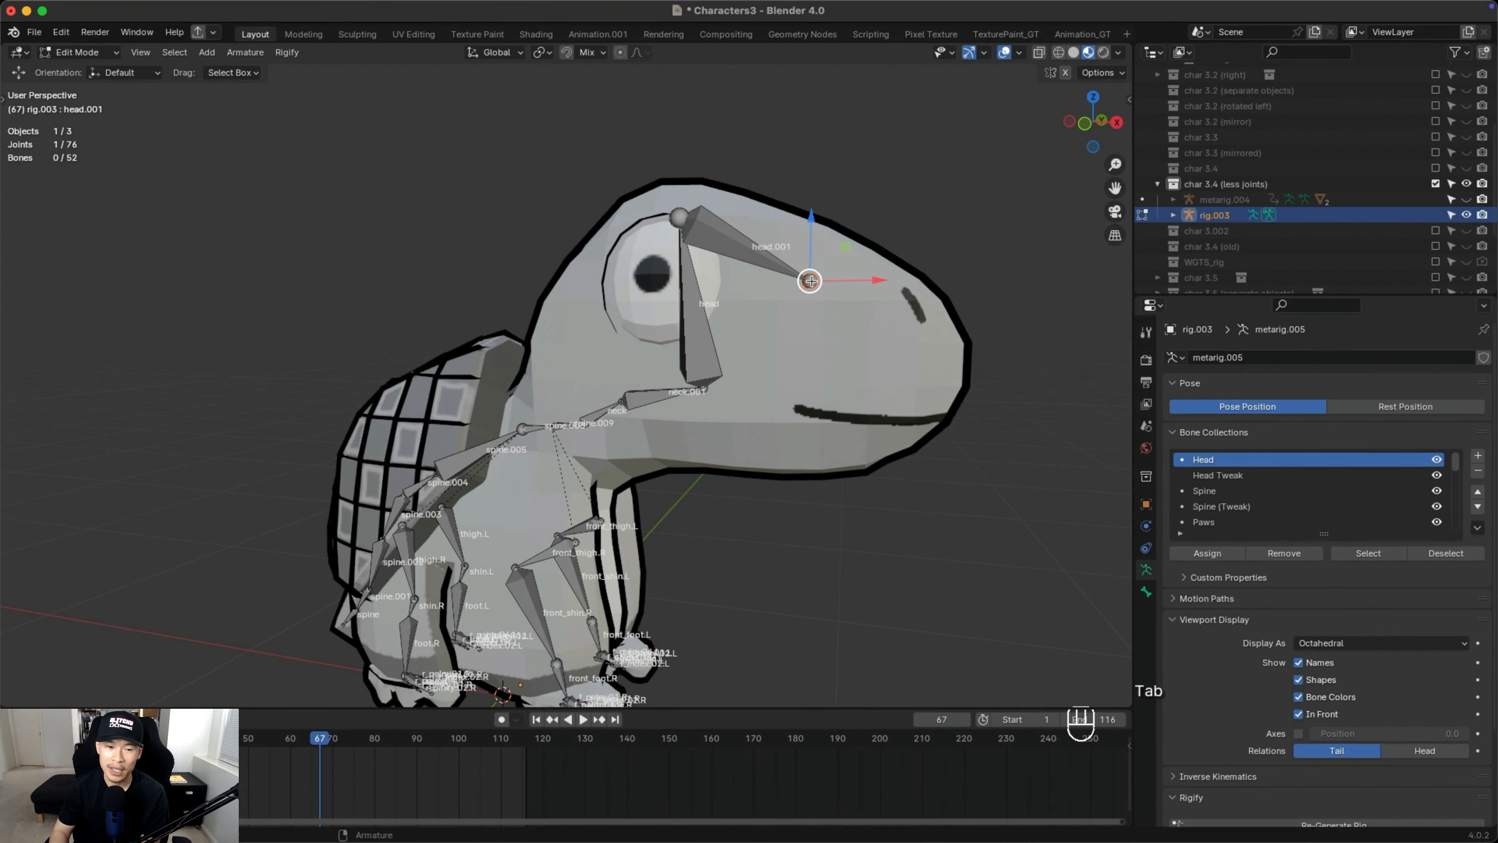
click(813, 284)
key(e)
click(907, 366)
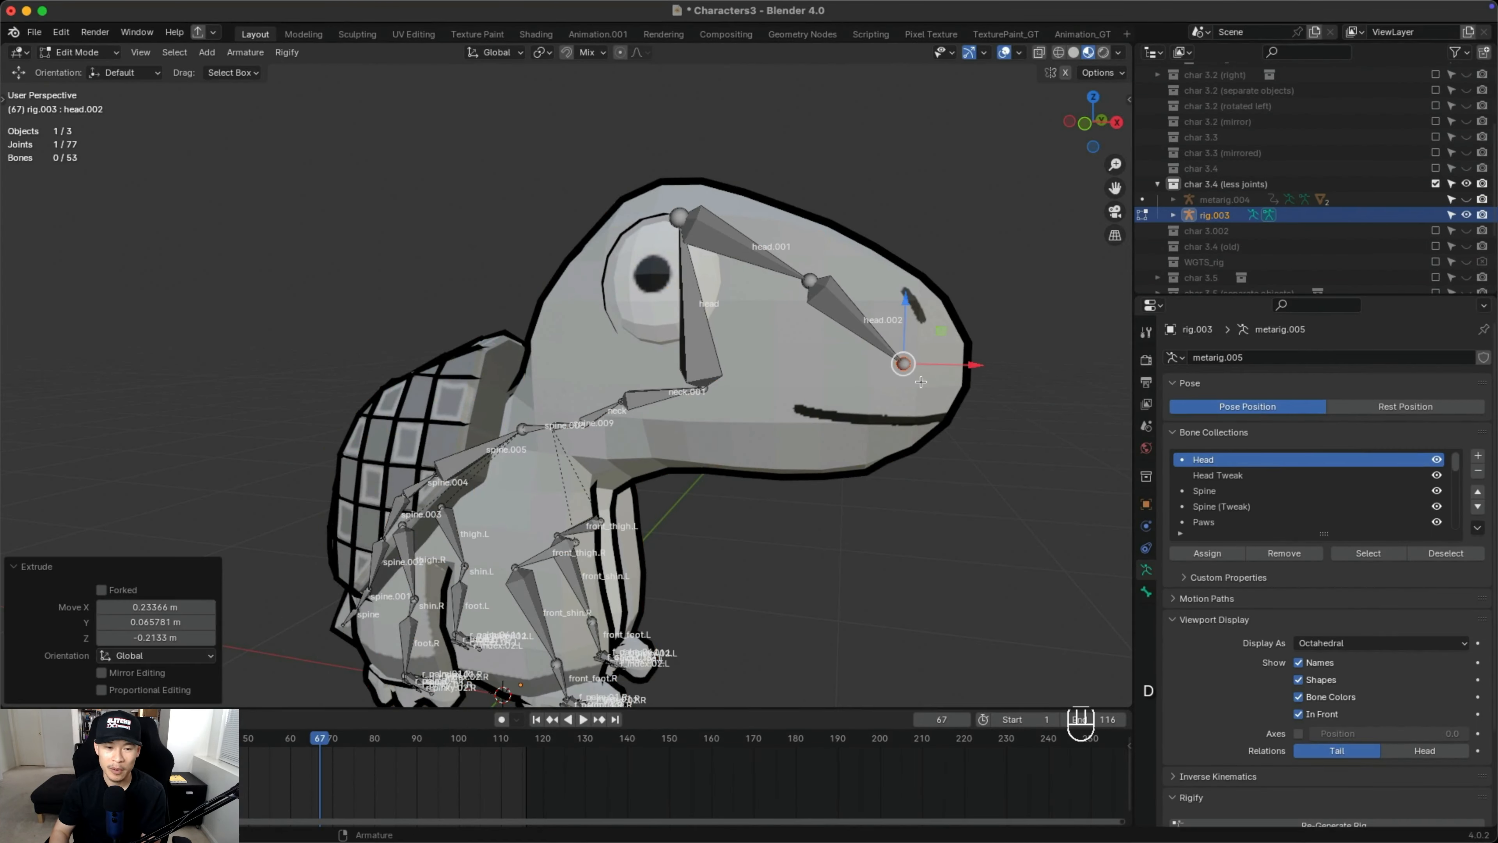
Return to Object Mode, re-generate metarig.004 with the second added head bone and export the selected objects as FBX.
key(Tab)
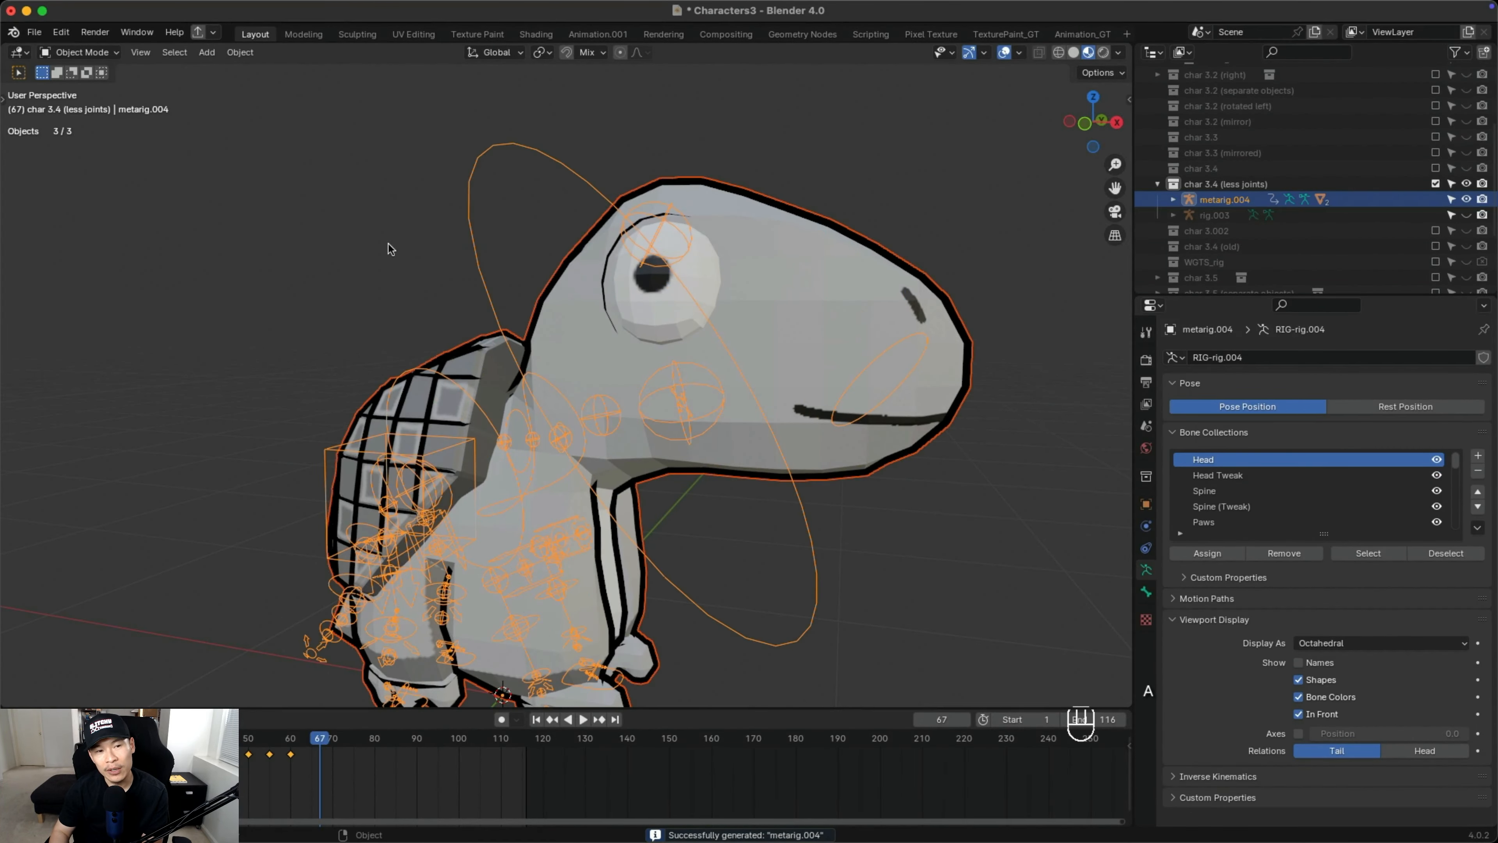
click(35, 32)
mouse_move(88, 270)
click(201, 401)
Import Testjoints77dinot.fbx from the char 3.4 folder into the char3_4_new project in Buildbox.
click(613, 650)
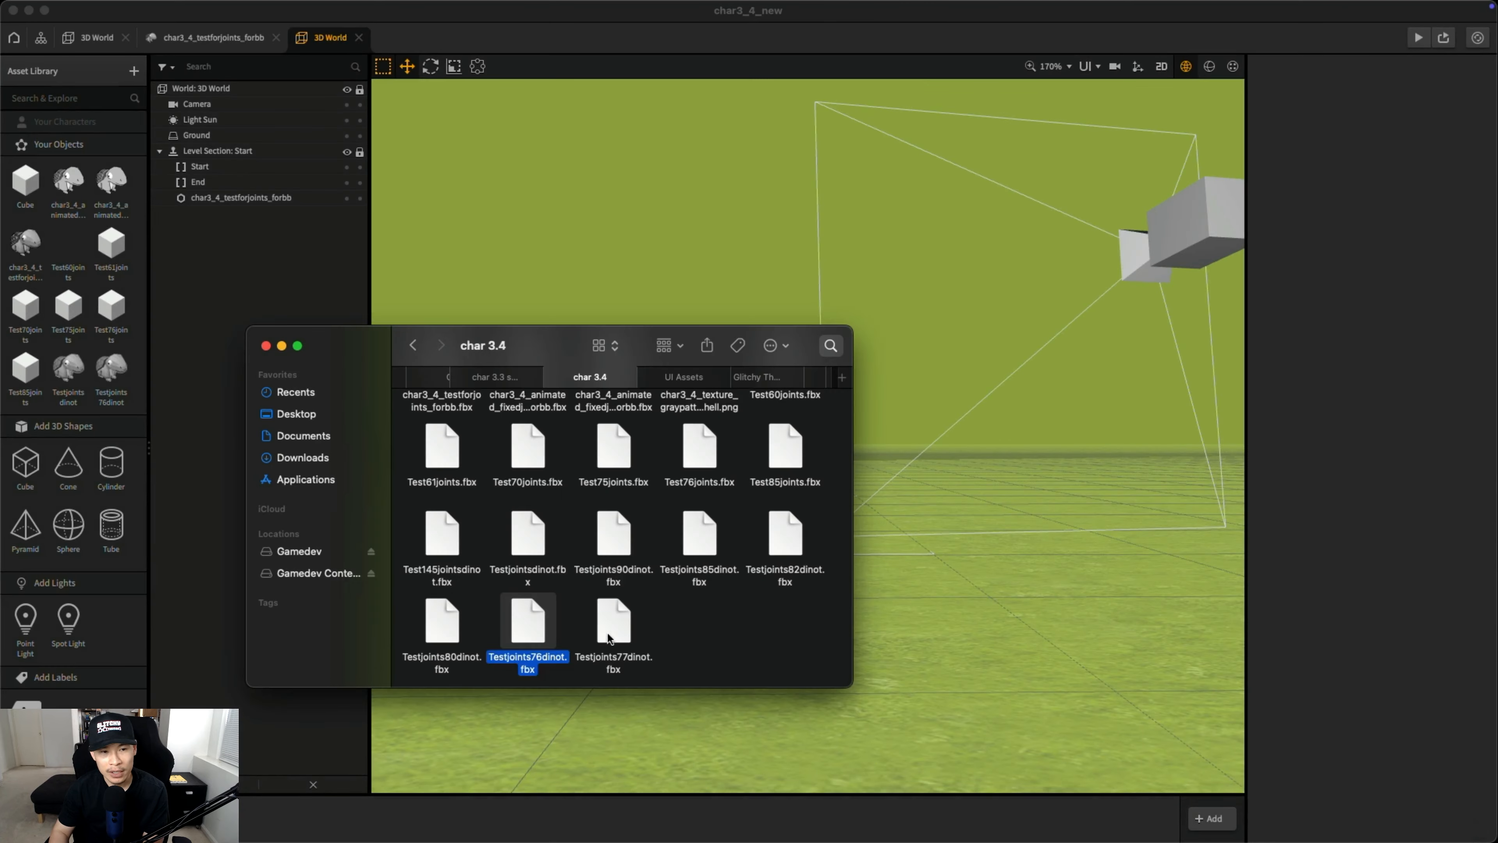
drag(613, 626, 892, 212)
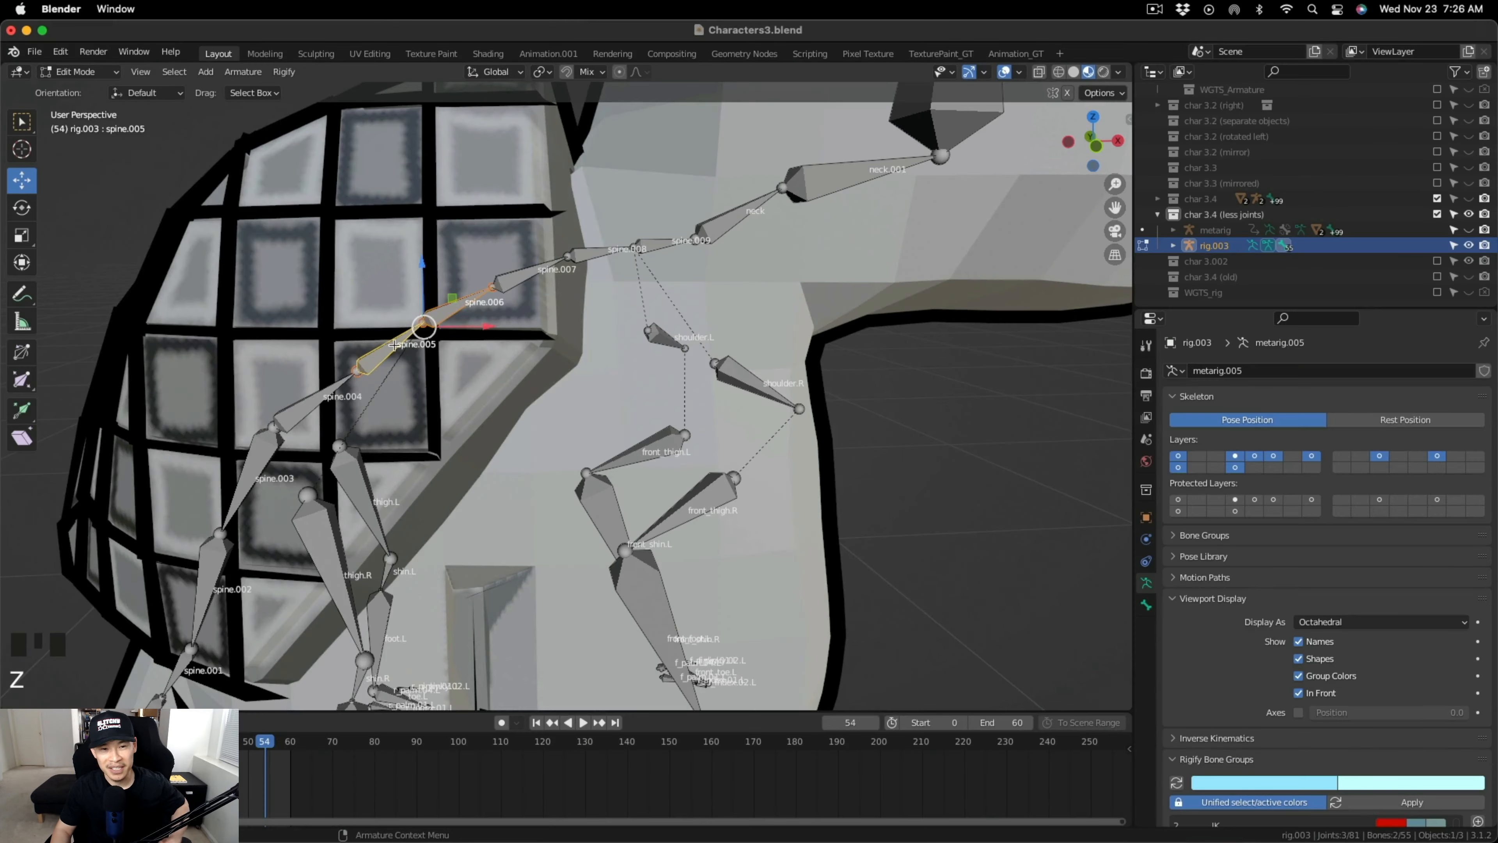
scroll(394, 345, down, 2)
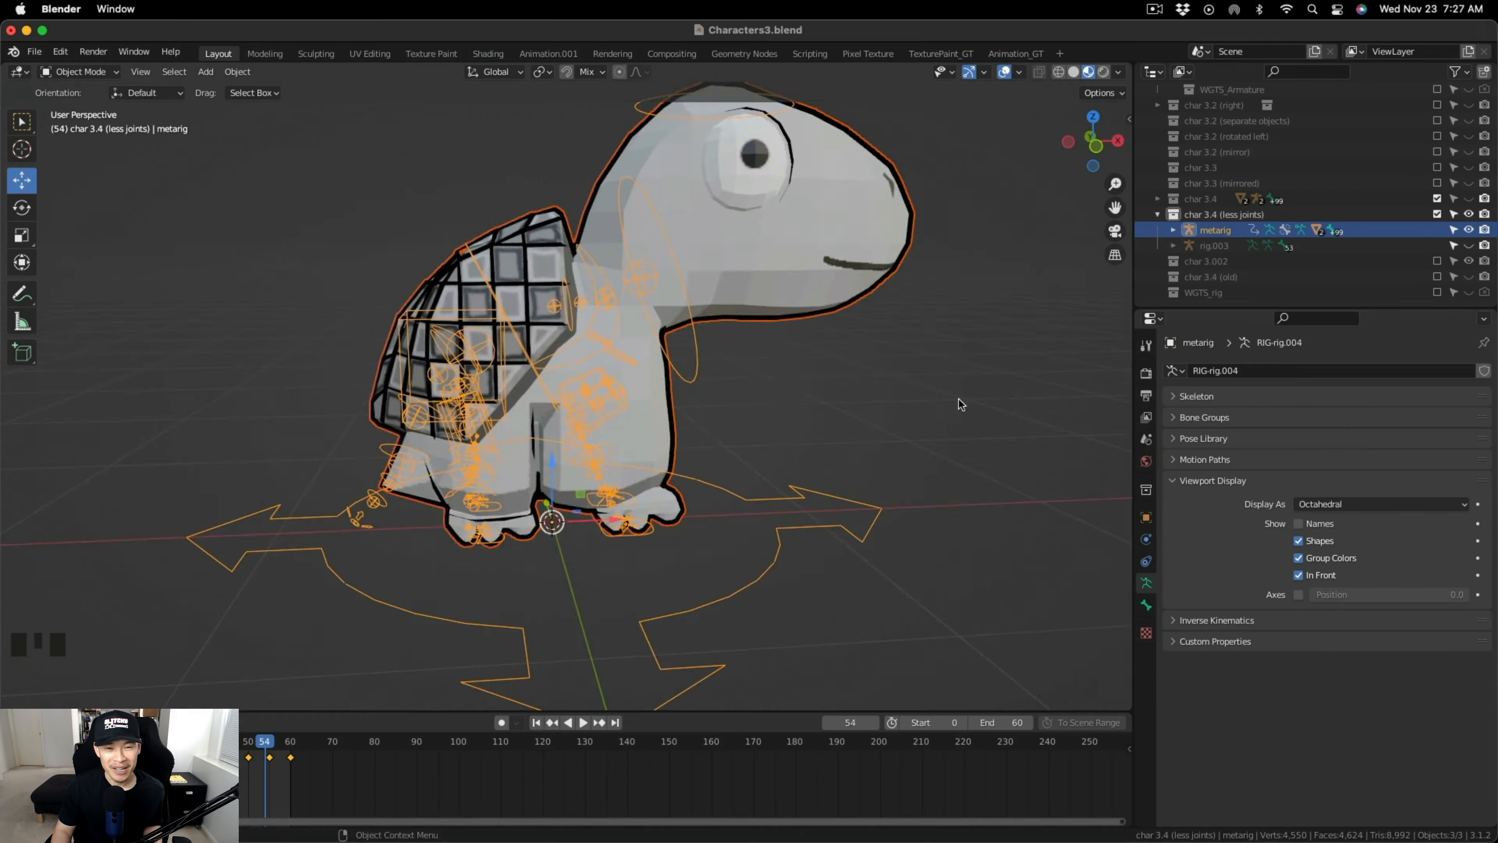
middle_drag(961, 404, 648, 377)
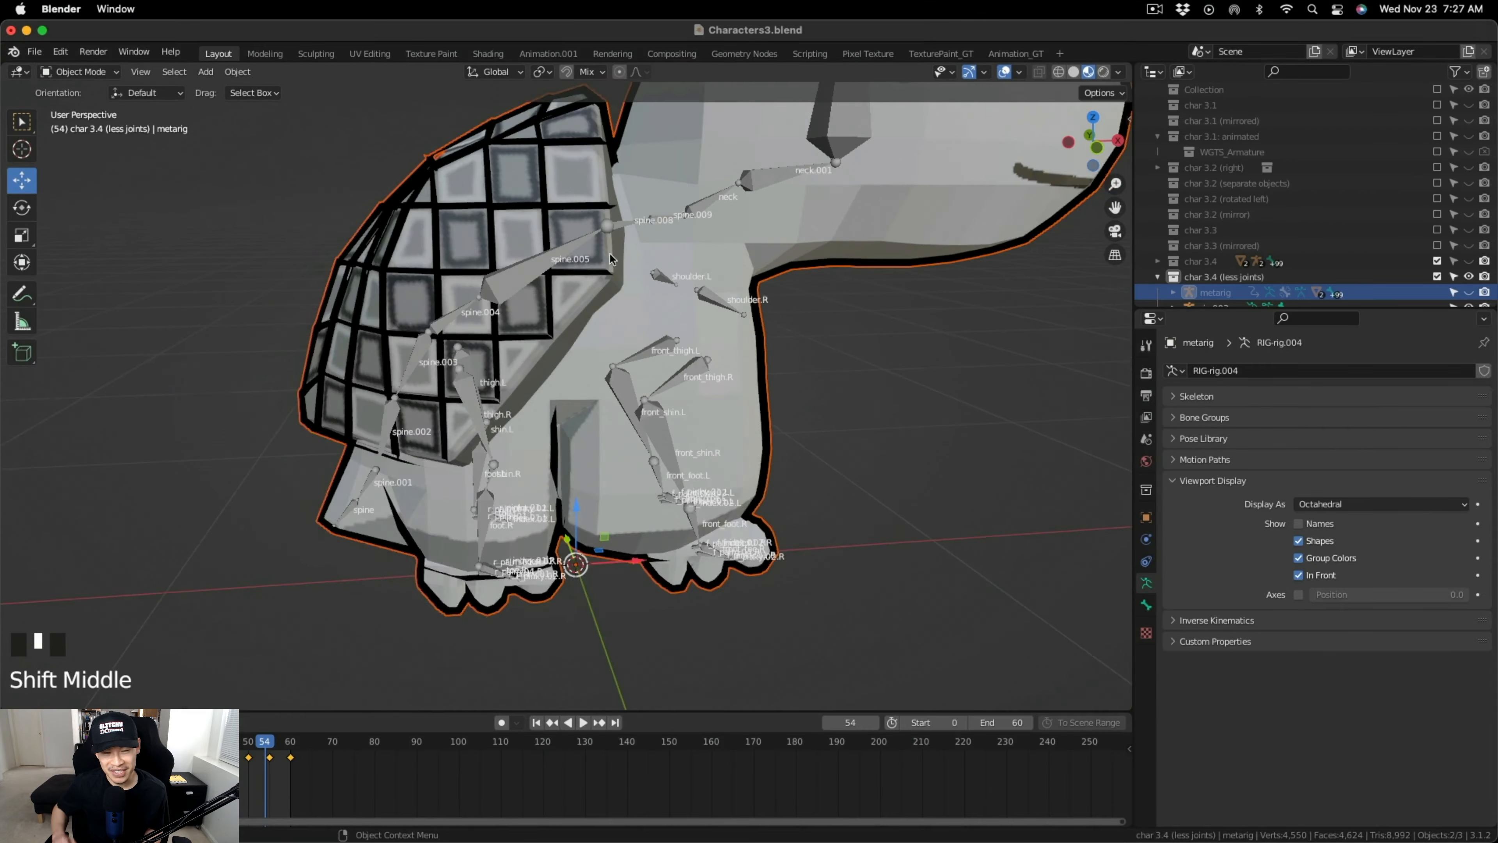
scroll(647, 376, up, 3)
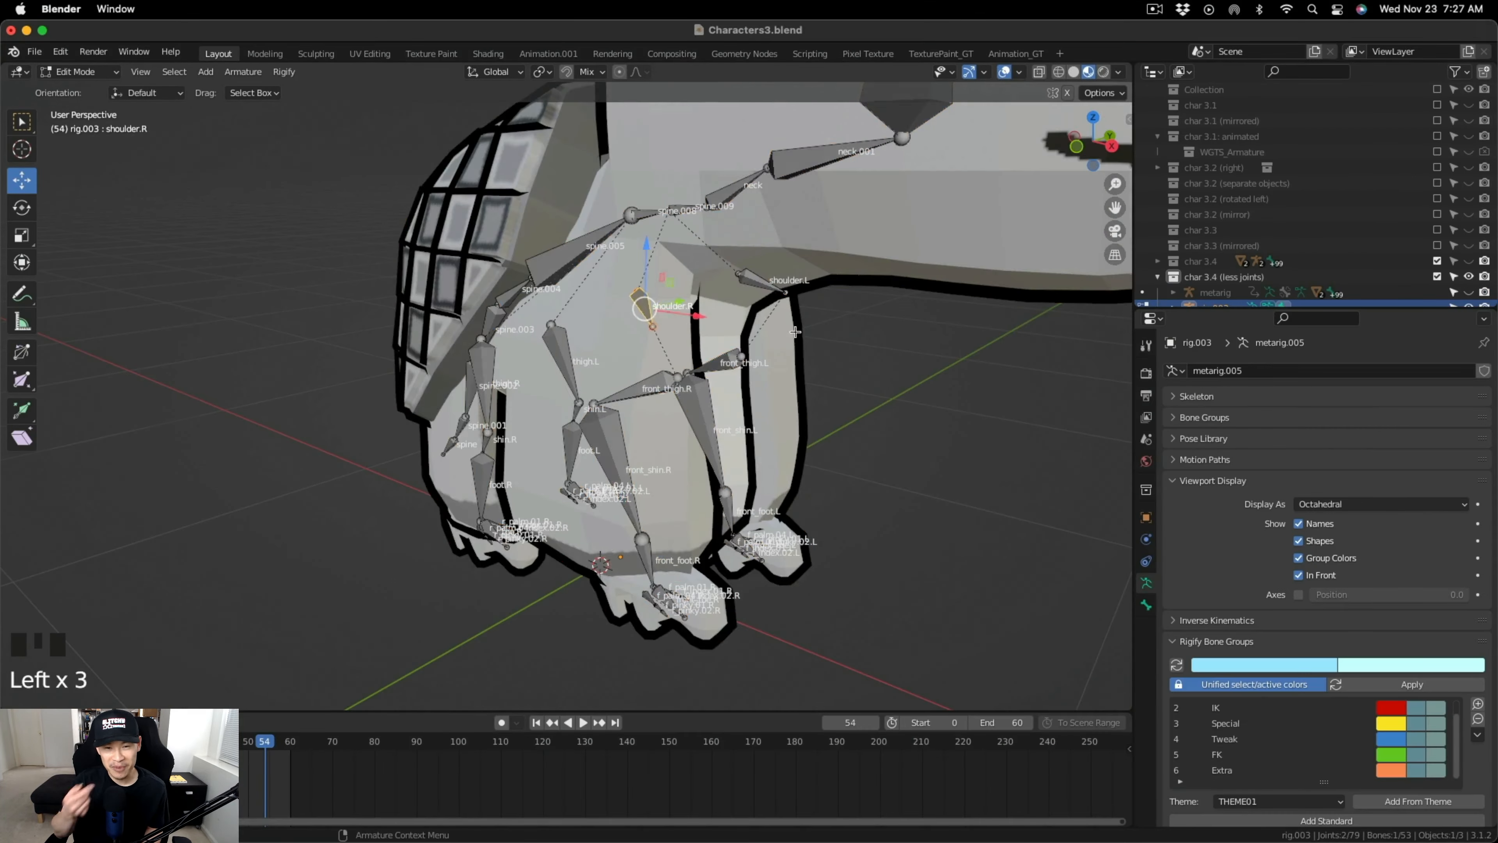
middle_drag(672, 304, 716, 325)
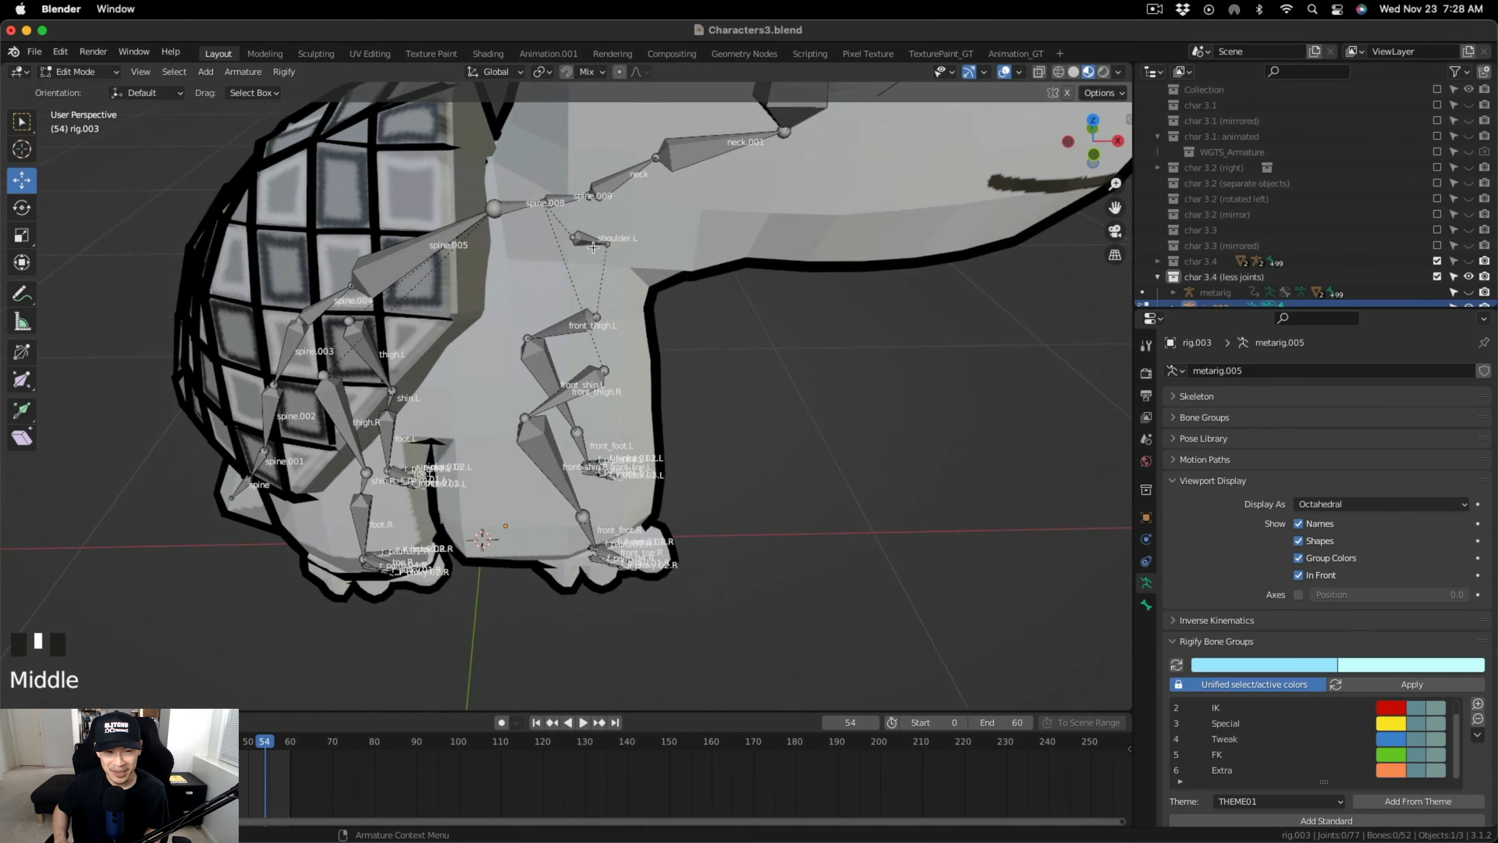
click(1327, 770)
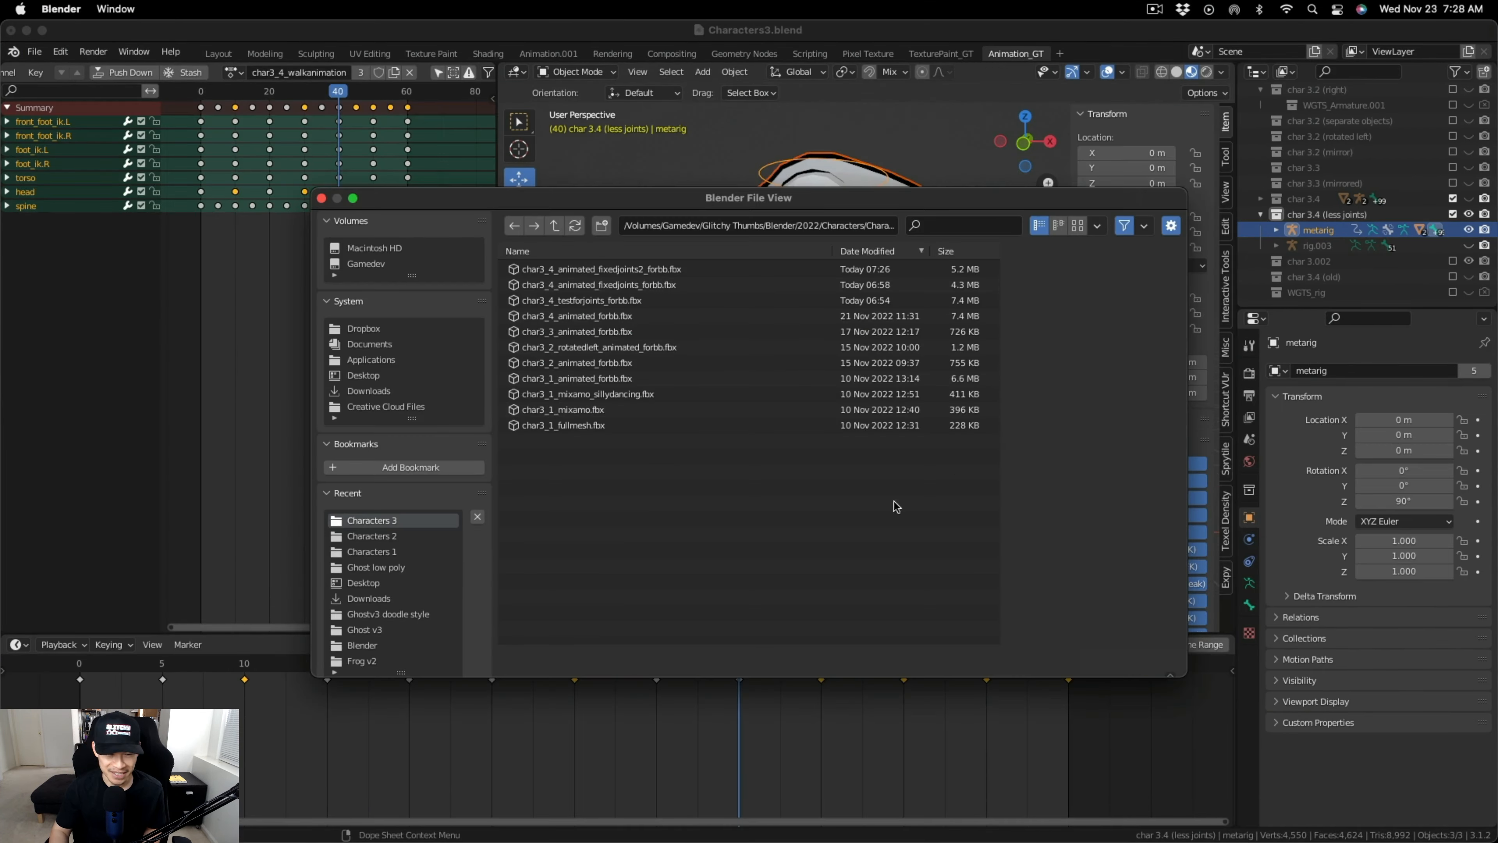
drag(532, 518, 899, 307)
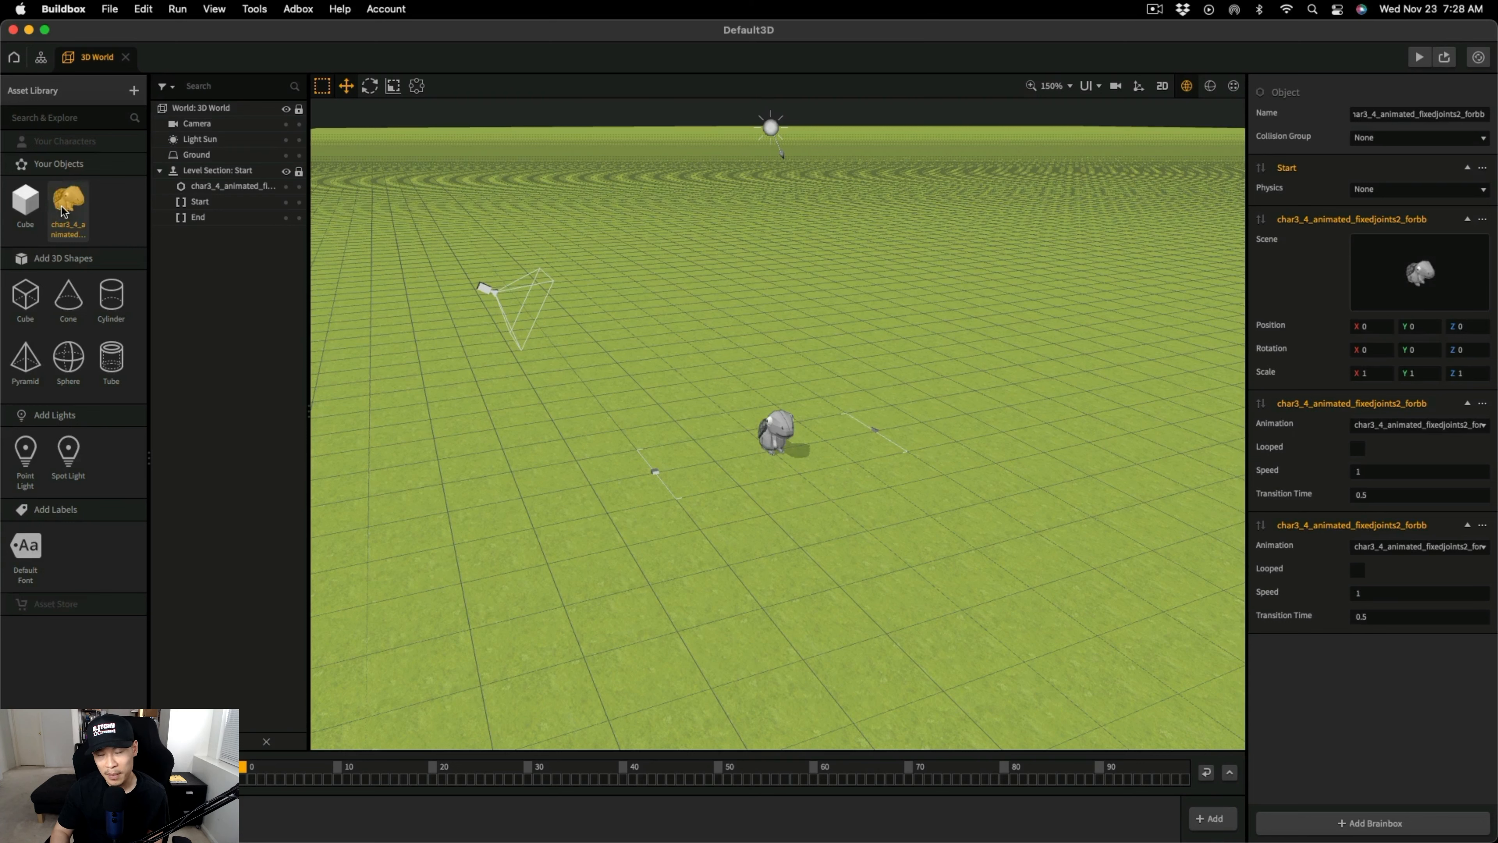
Enable Looped on both keyframe animation nodes in the char3_4_animated_fixedjoints2_forbb node map and close the map.
double_click(65, 204)
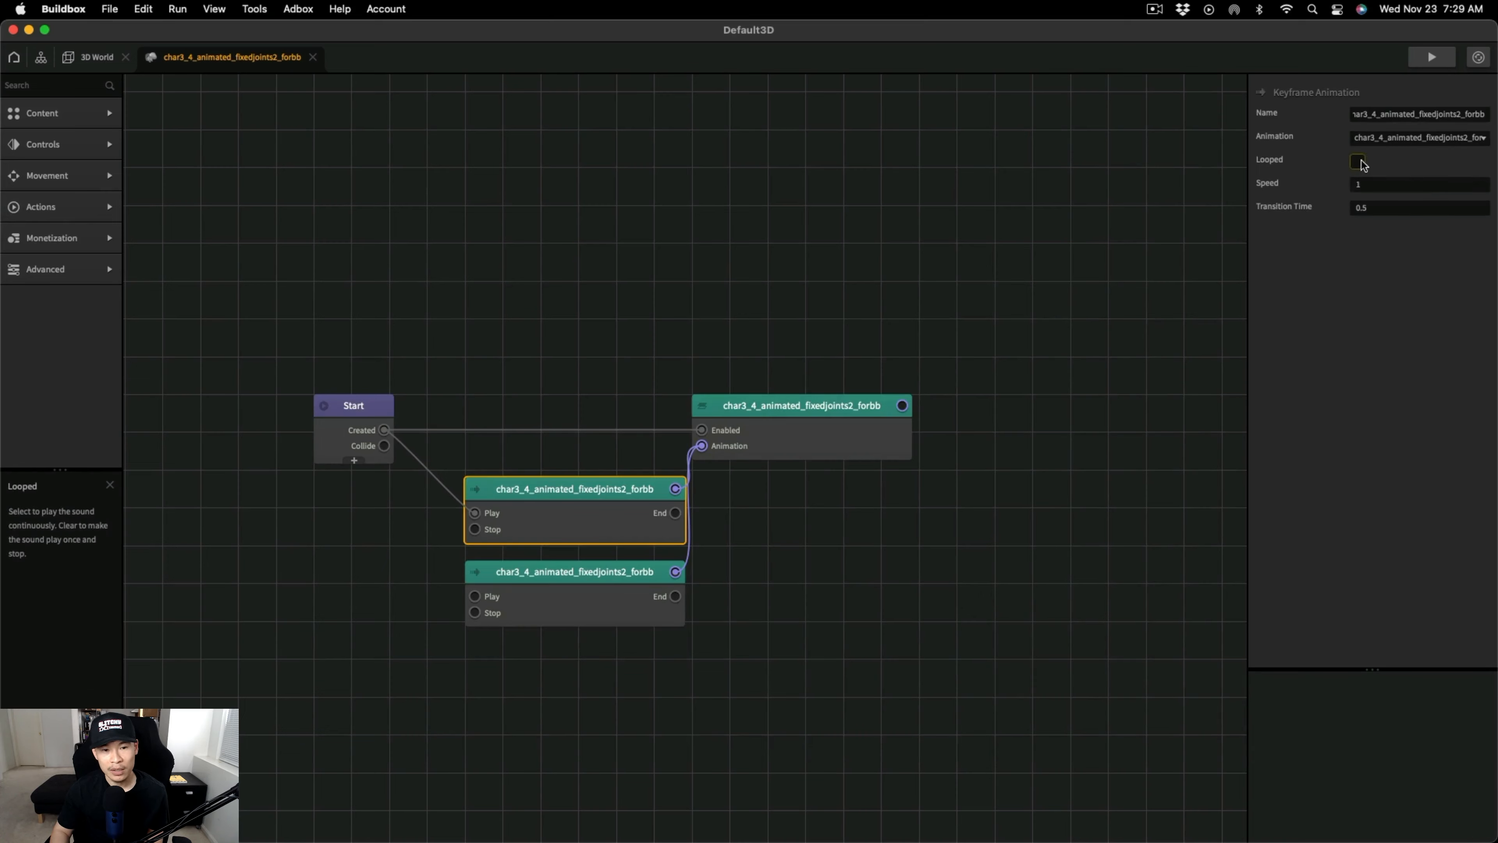
click(631, 569)
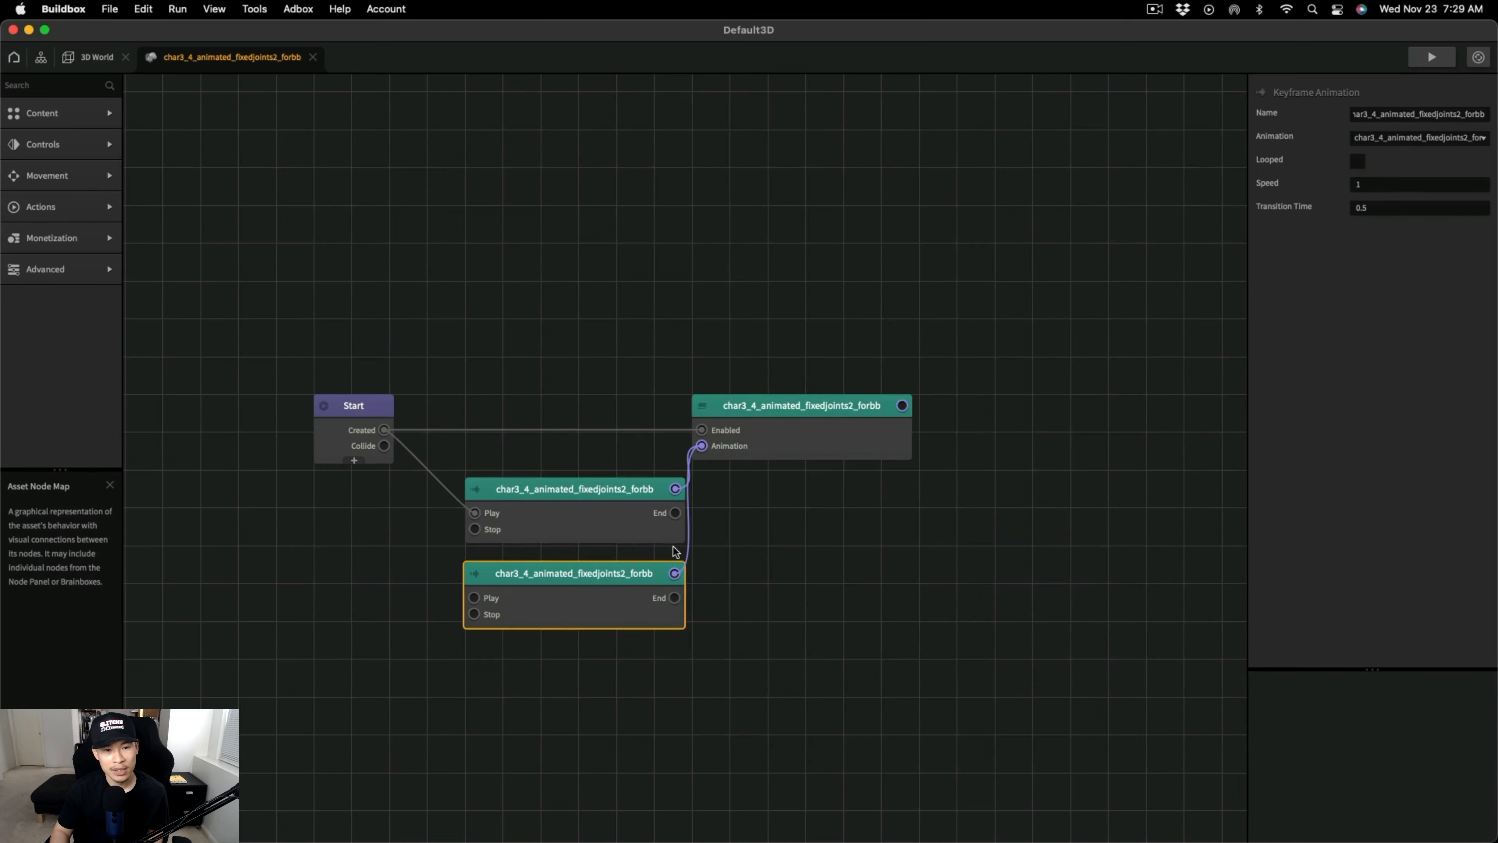
click(332, 404)
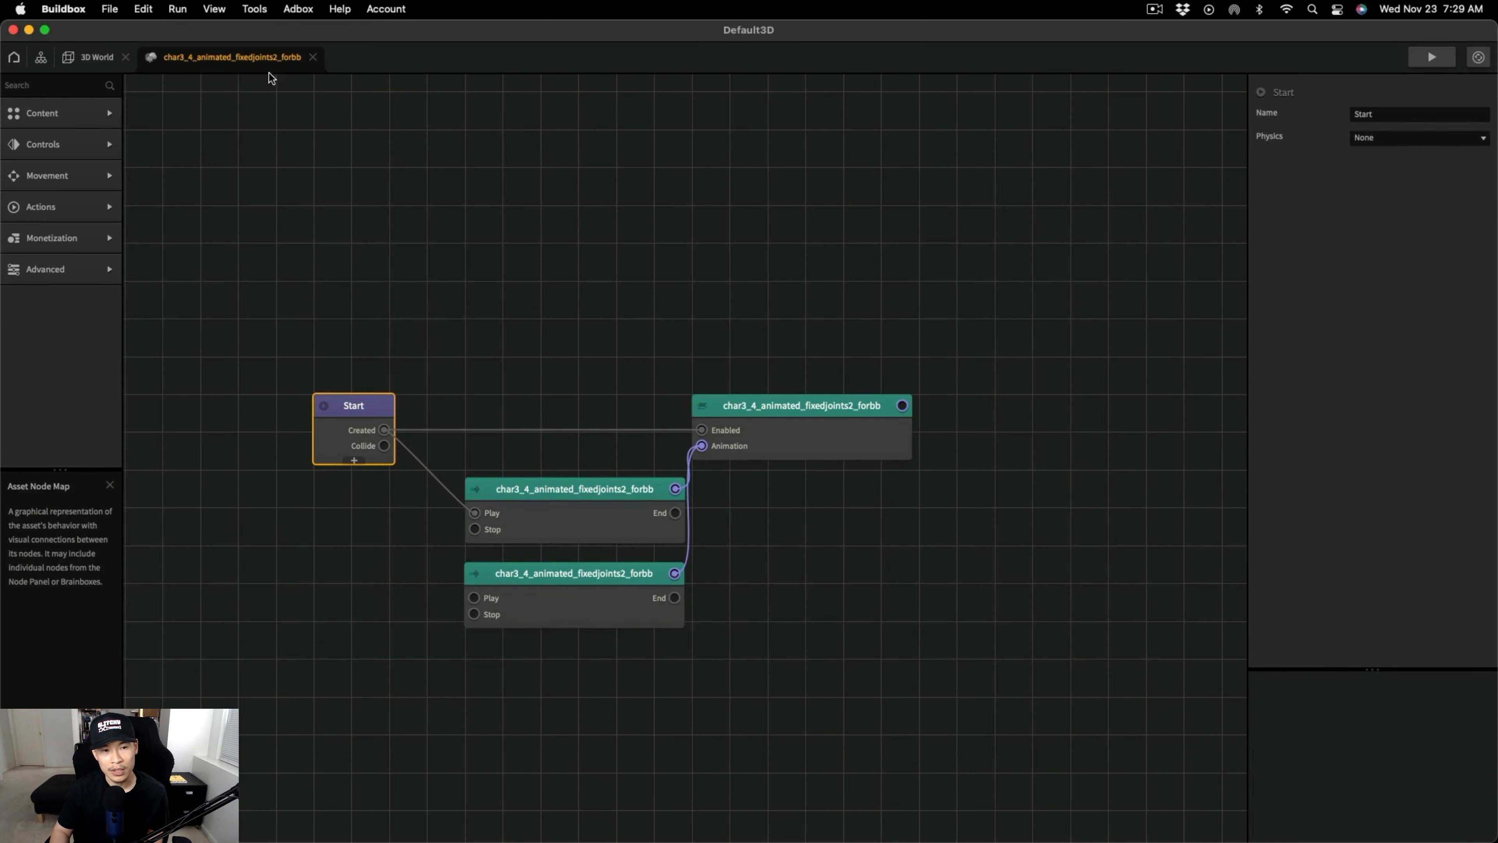
click(312, 57)
Set the Outline.001 color of the turtle model to black in the Sub Scene Manager and assign the change.
click(1457, 245)
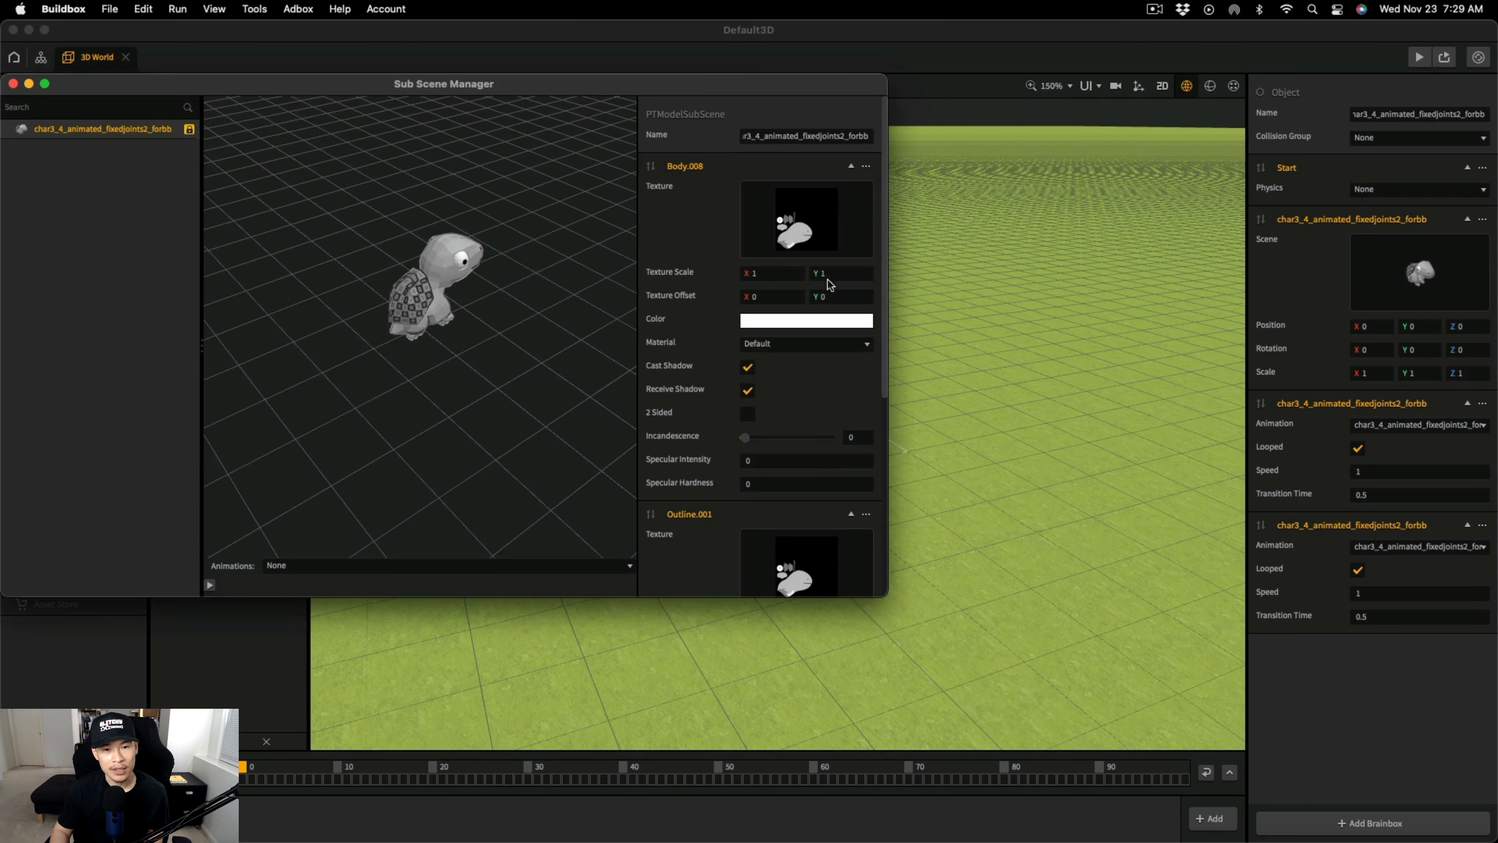
scroll(829, 285, down, 10)
click(793, 337)
drag(842, 435, 913, 438)
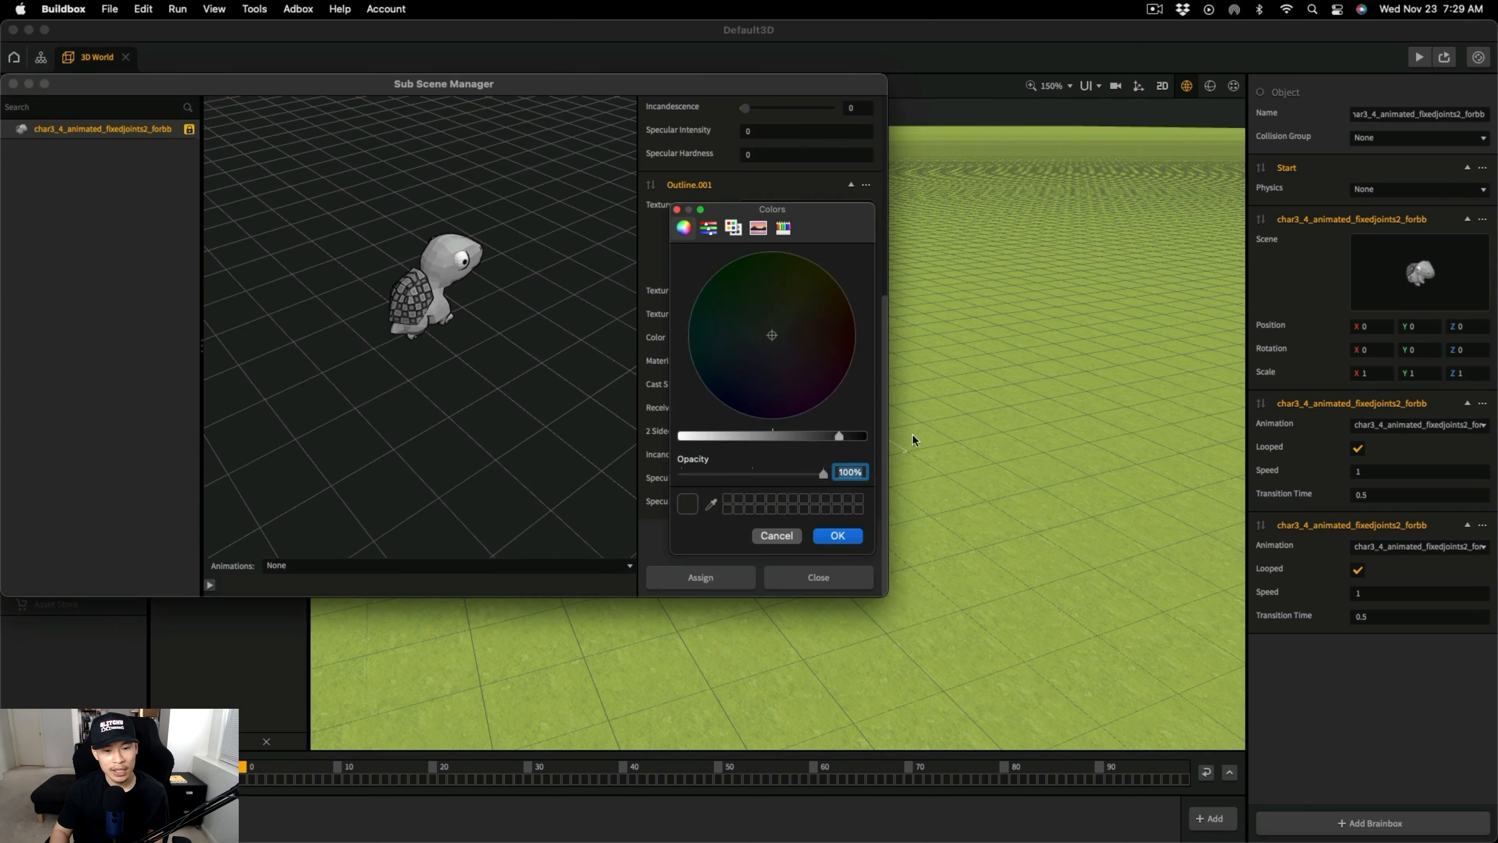
click(838, 536)
click(701, 576)
Preview the turtle in the 3D World with its looped animation and black outline.
scroll(644, 273, up, 1)
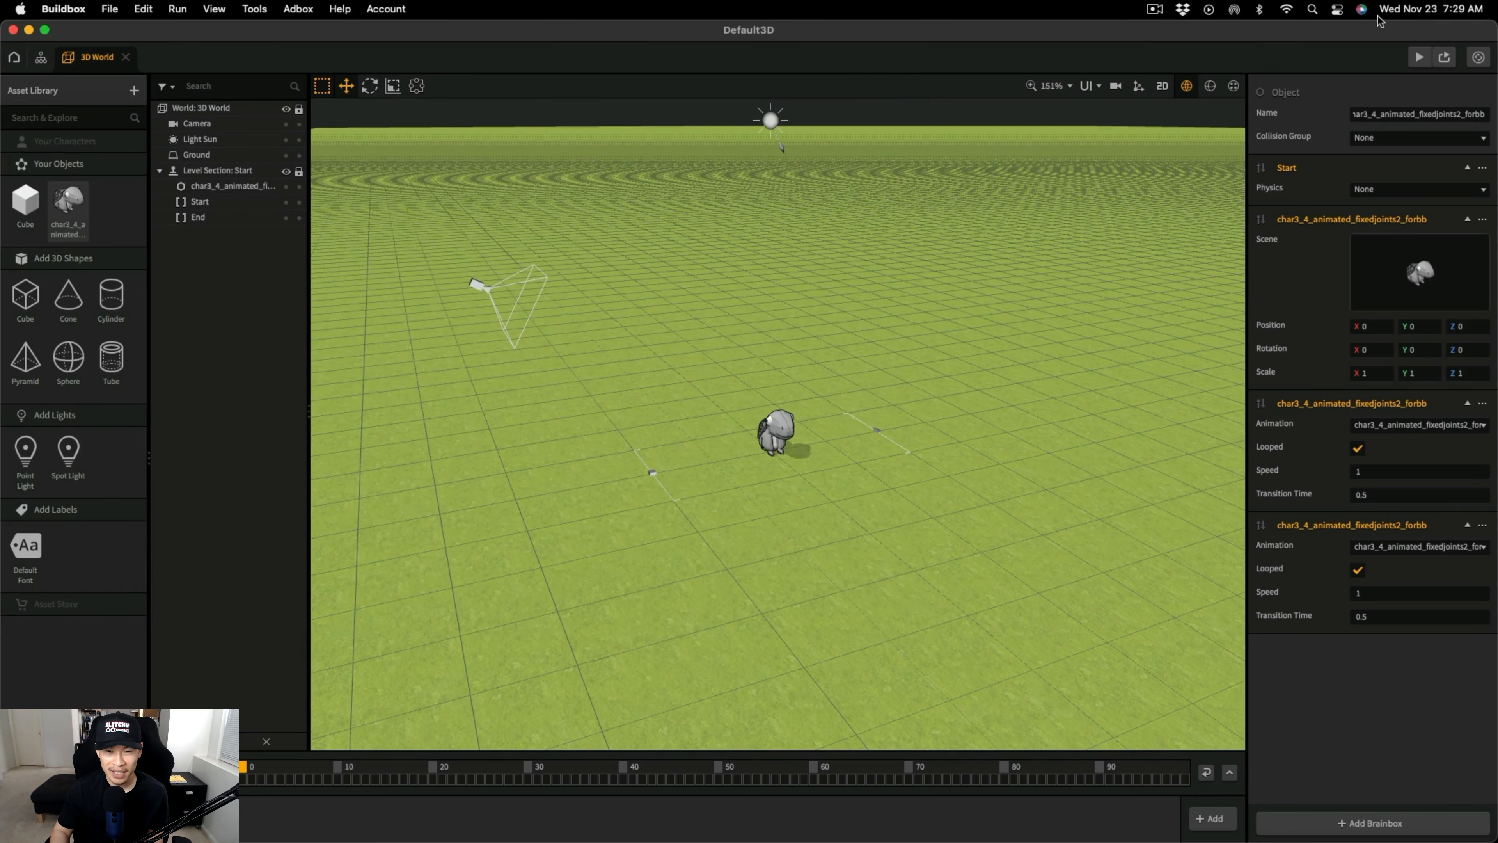
click(1418, 57)
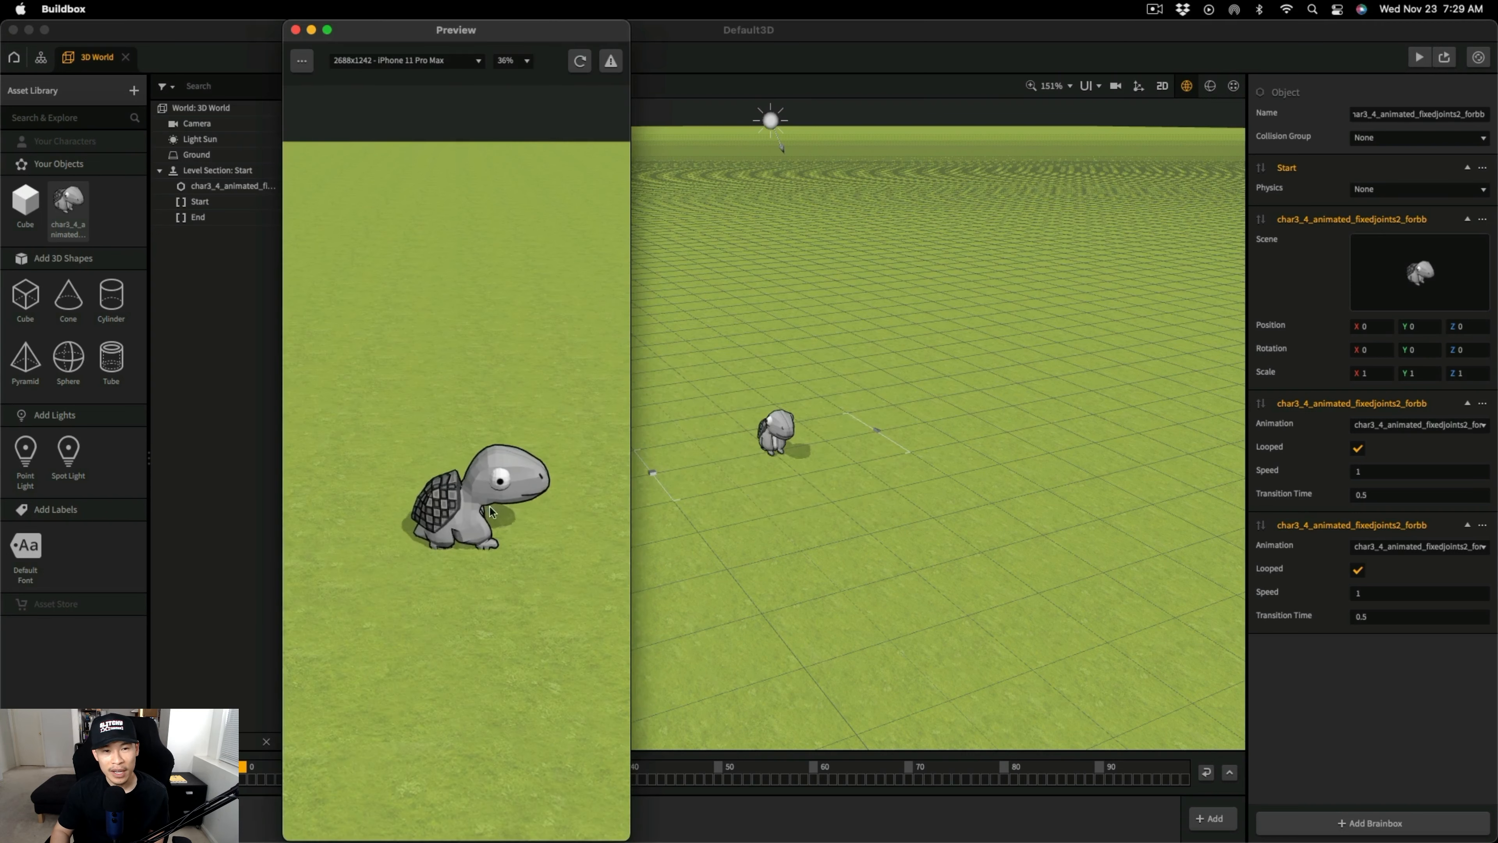
Frame the turtle through the game camera from a lower, closer side angle with the horizon behind it.
click(1115, 86)
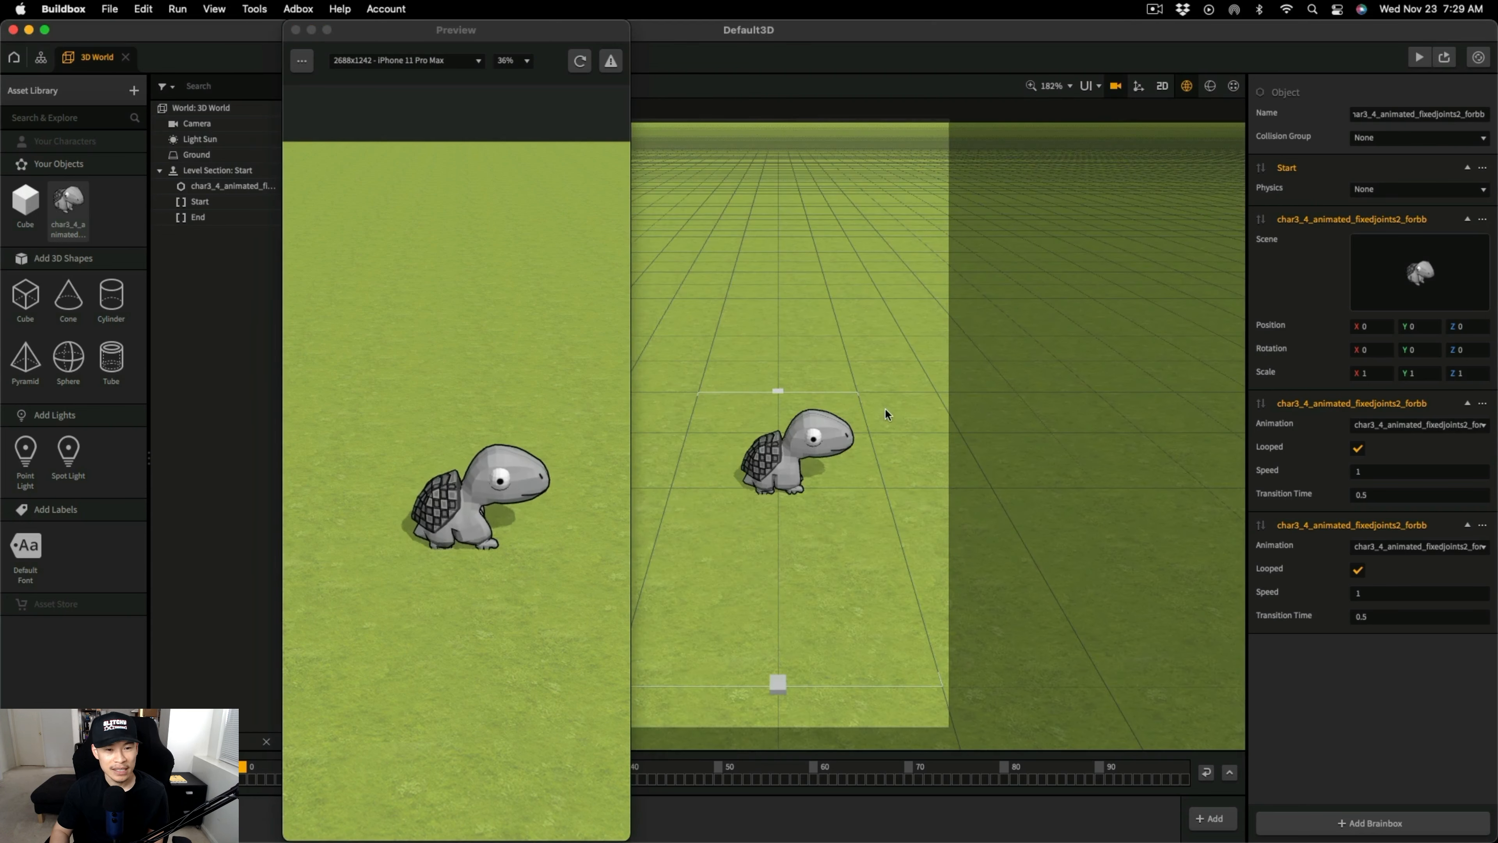
right_drag(885, 408, 870, 462)
middle_drag(870, 463, 803, 407)
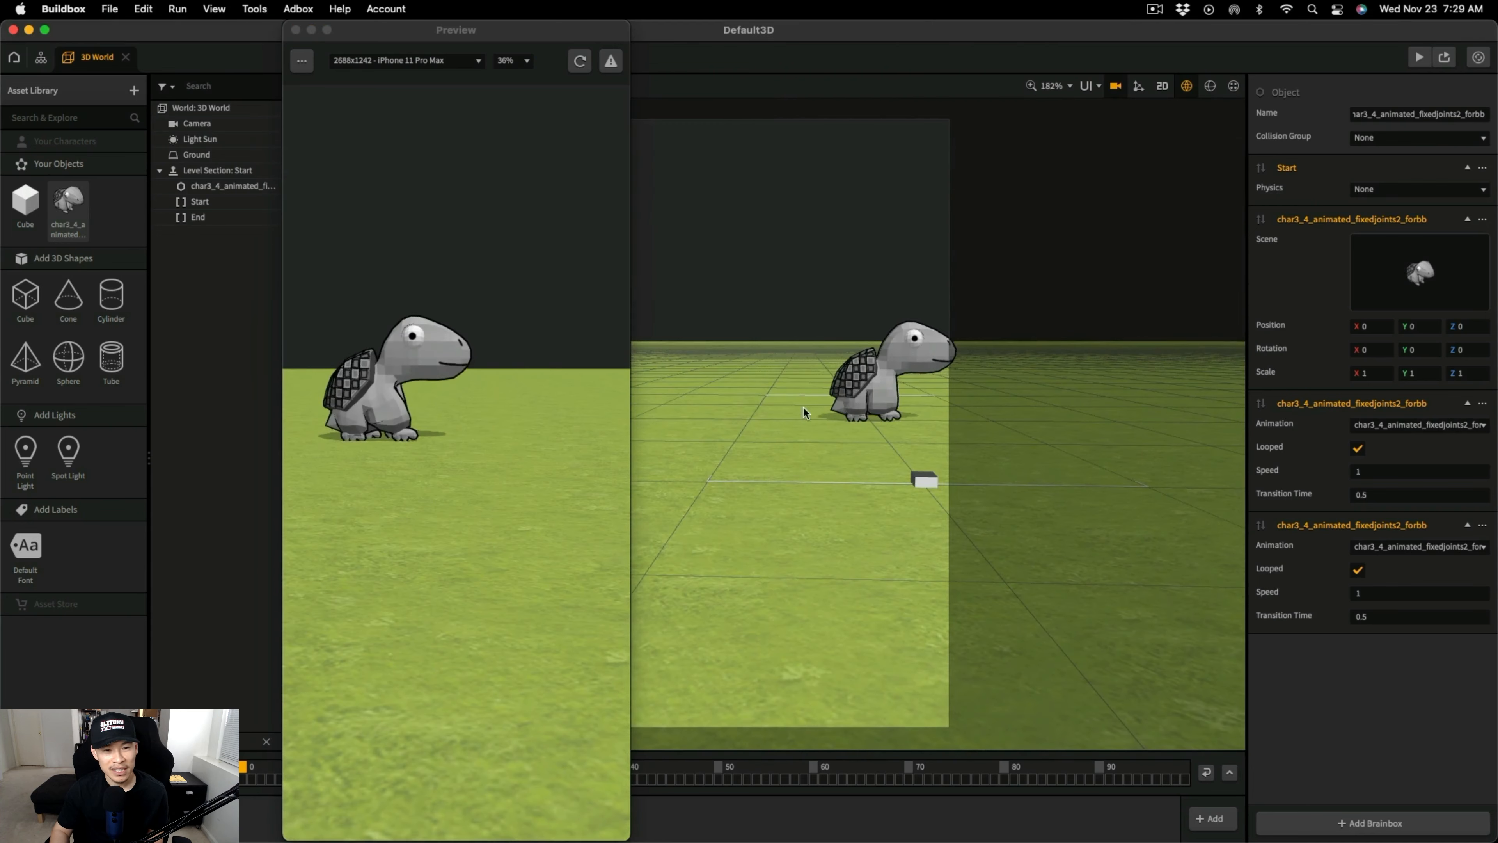
middle_drag(909, 411, 788, 393)
scroll(786, 391, up, 5)
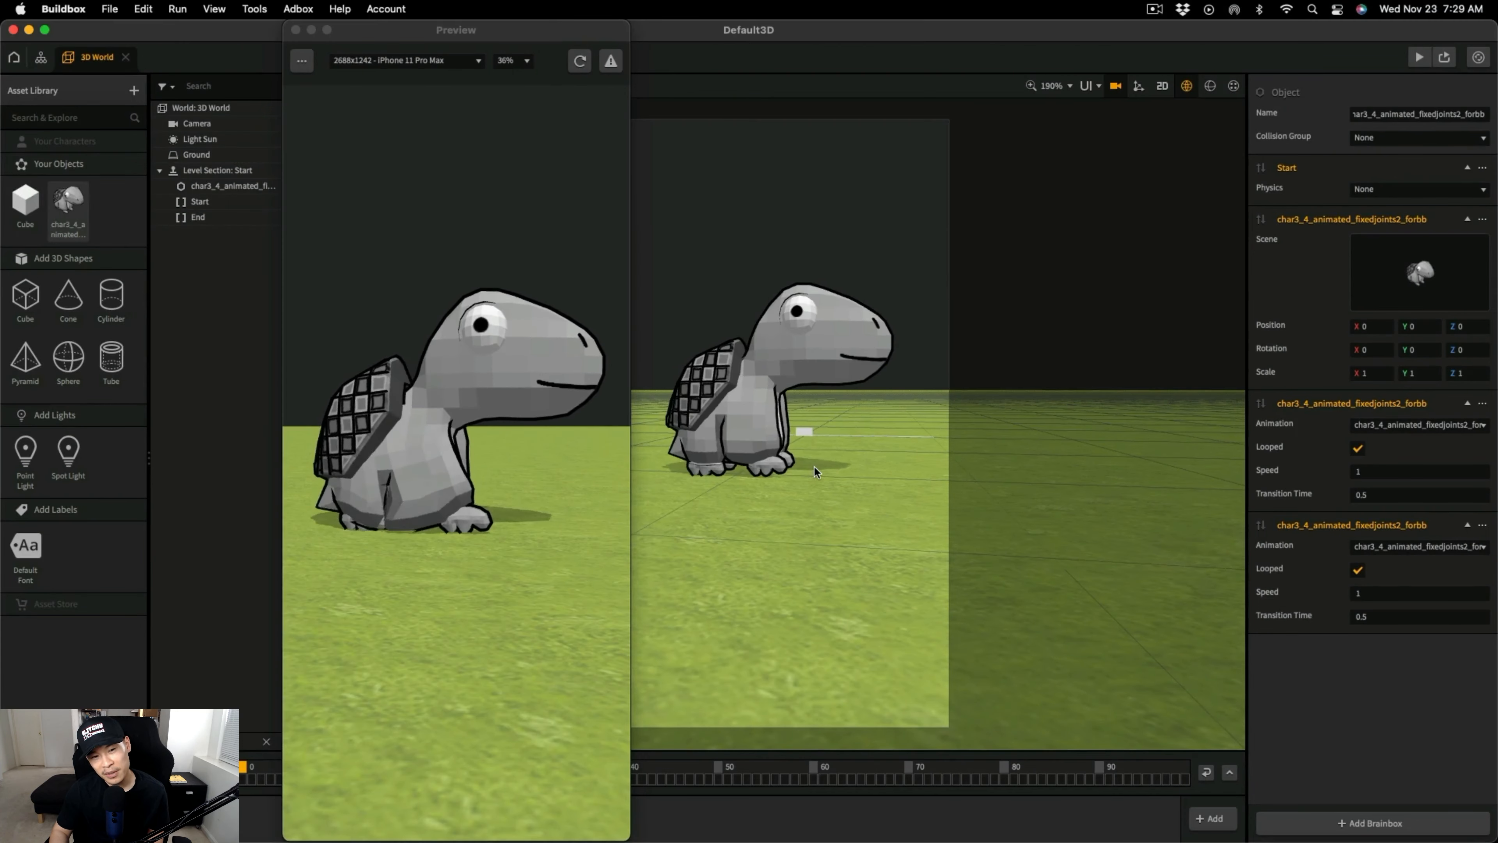
right_drag(814, 467, 818, 476)
mouse_move(818, 477)
middle_down()
mouse_move(821, 491)
mouse_move(822, 474)
middle_up()
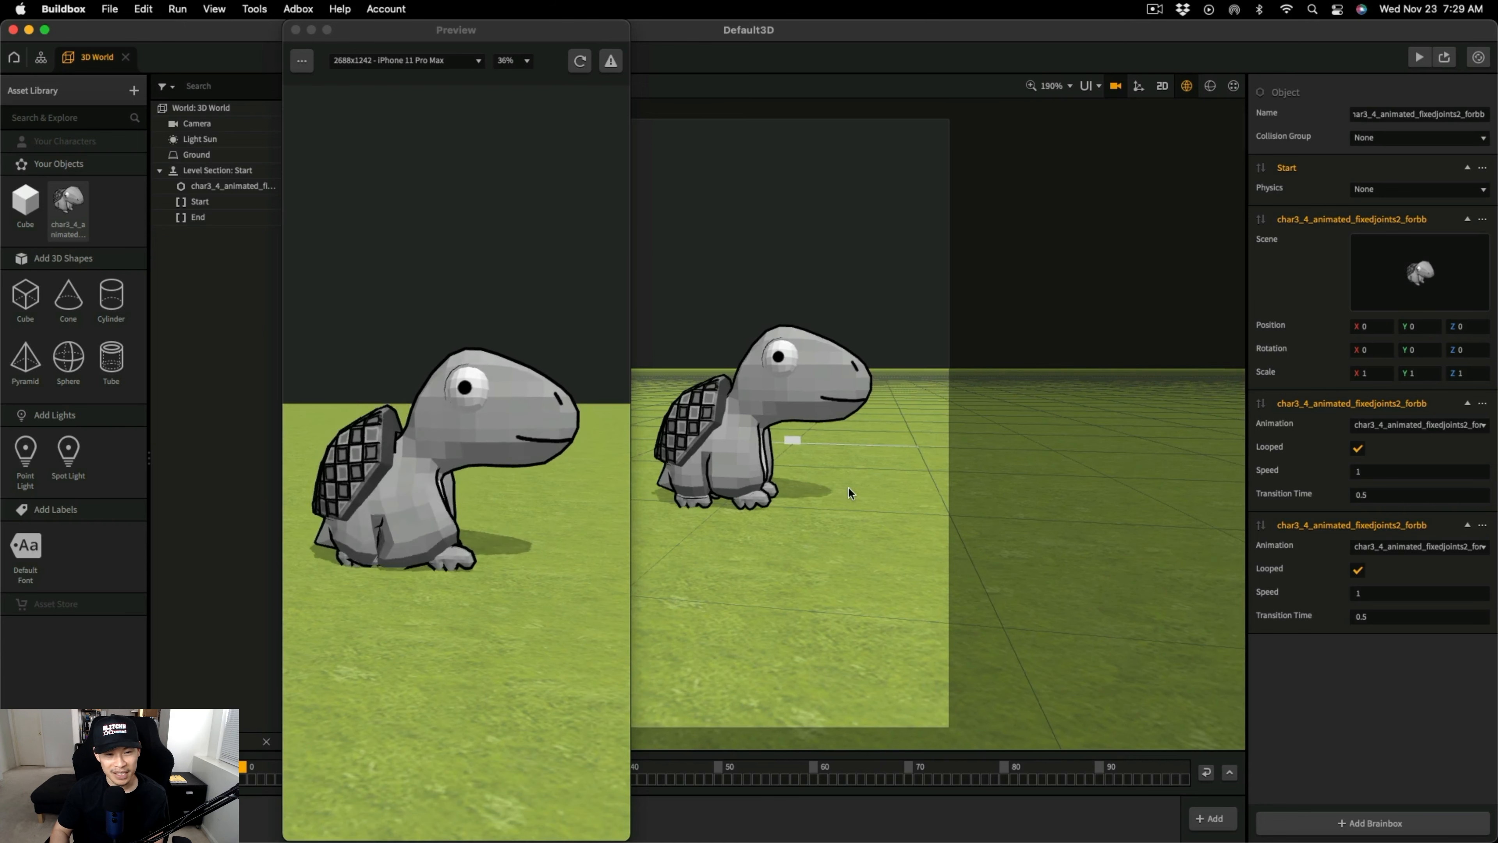
scroll(849, 486, down, 2)
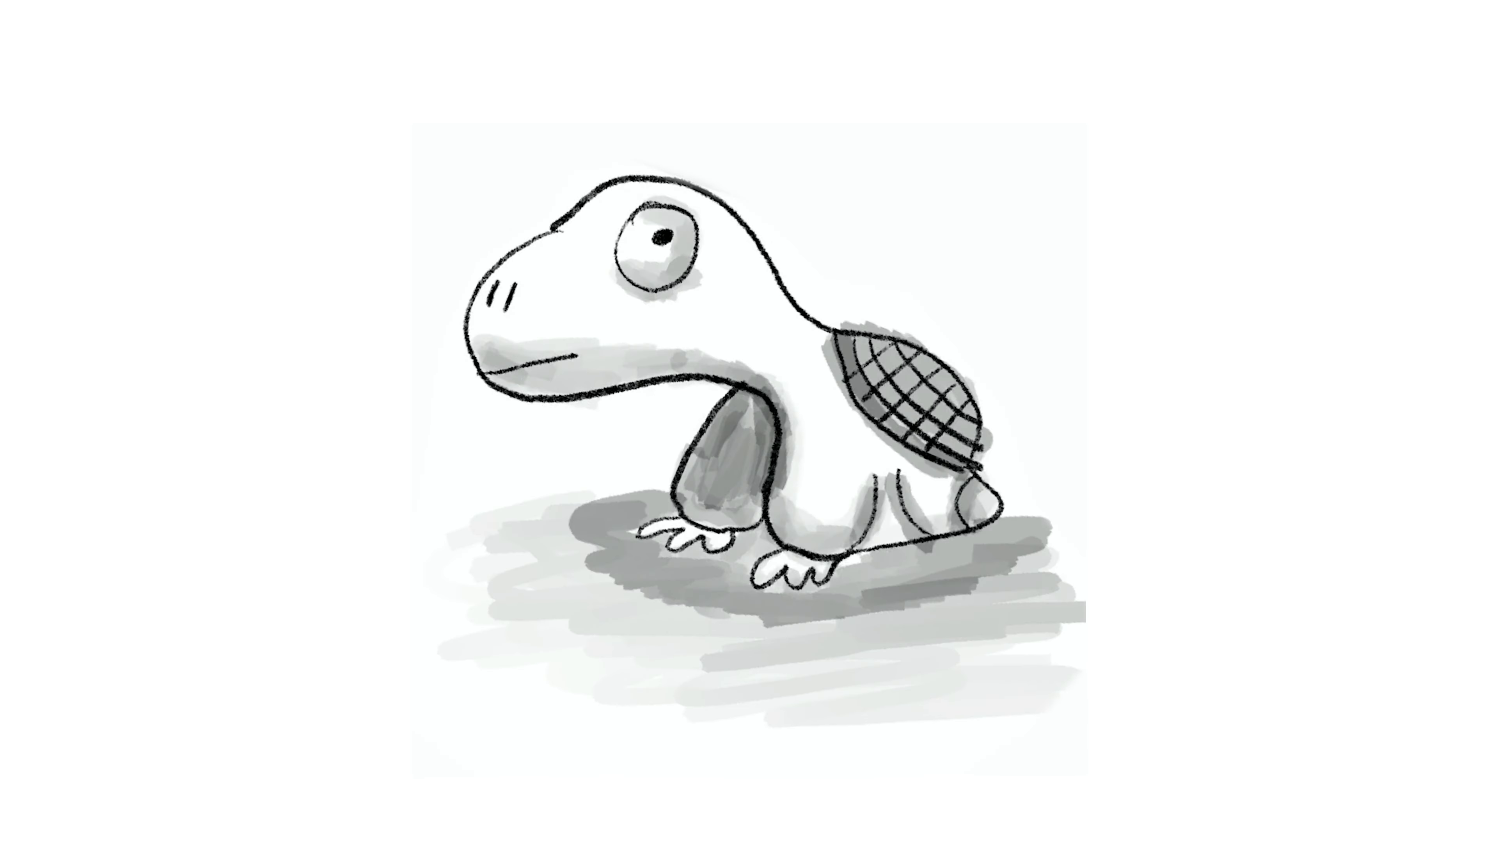
scroll(575, 484, up, 4)
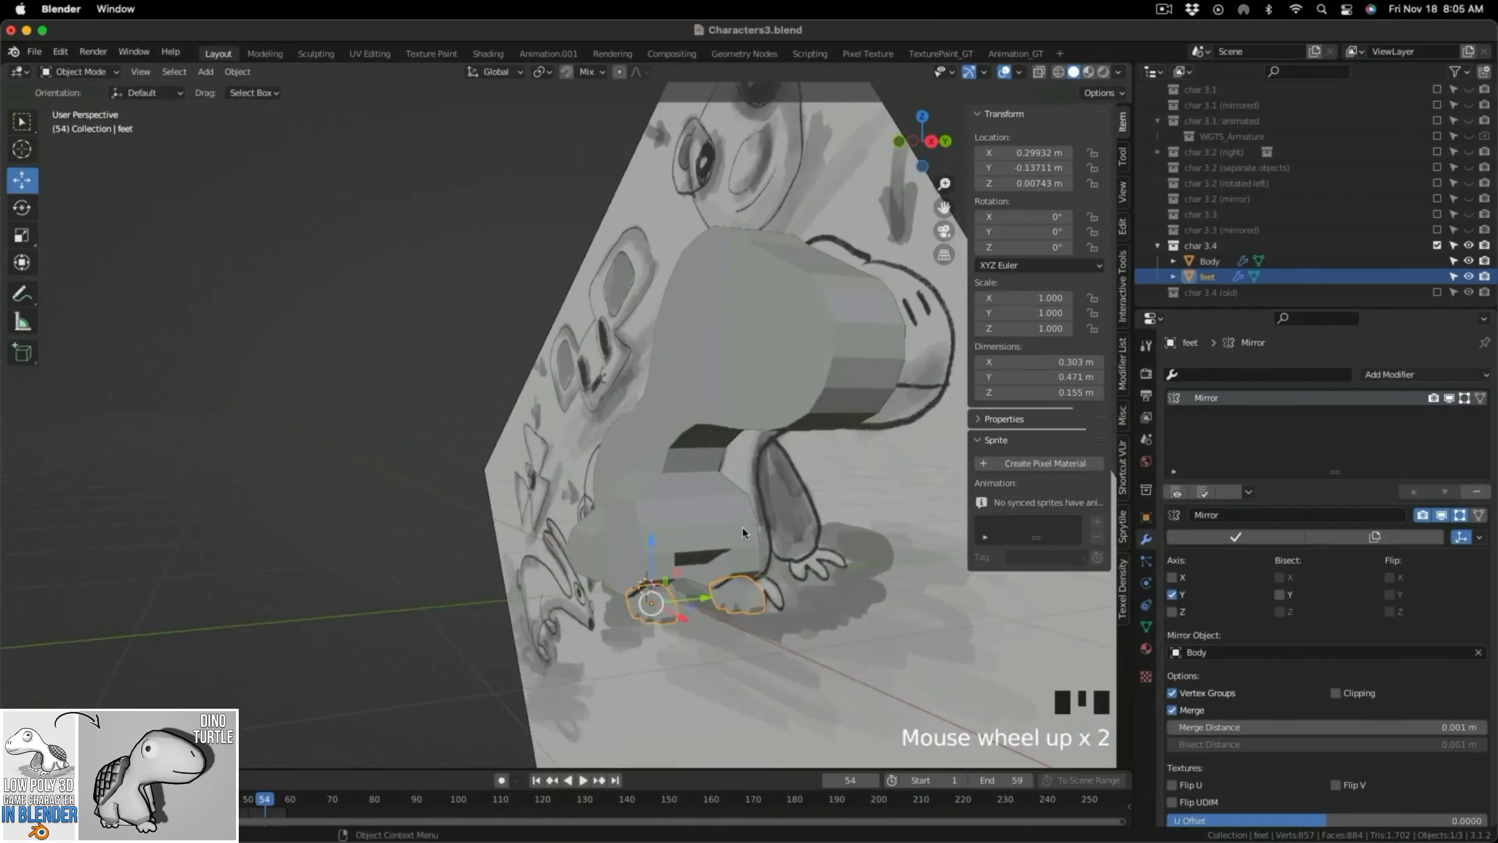
key(Tab)
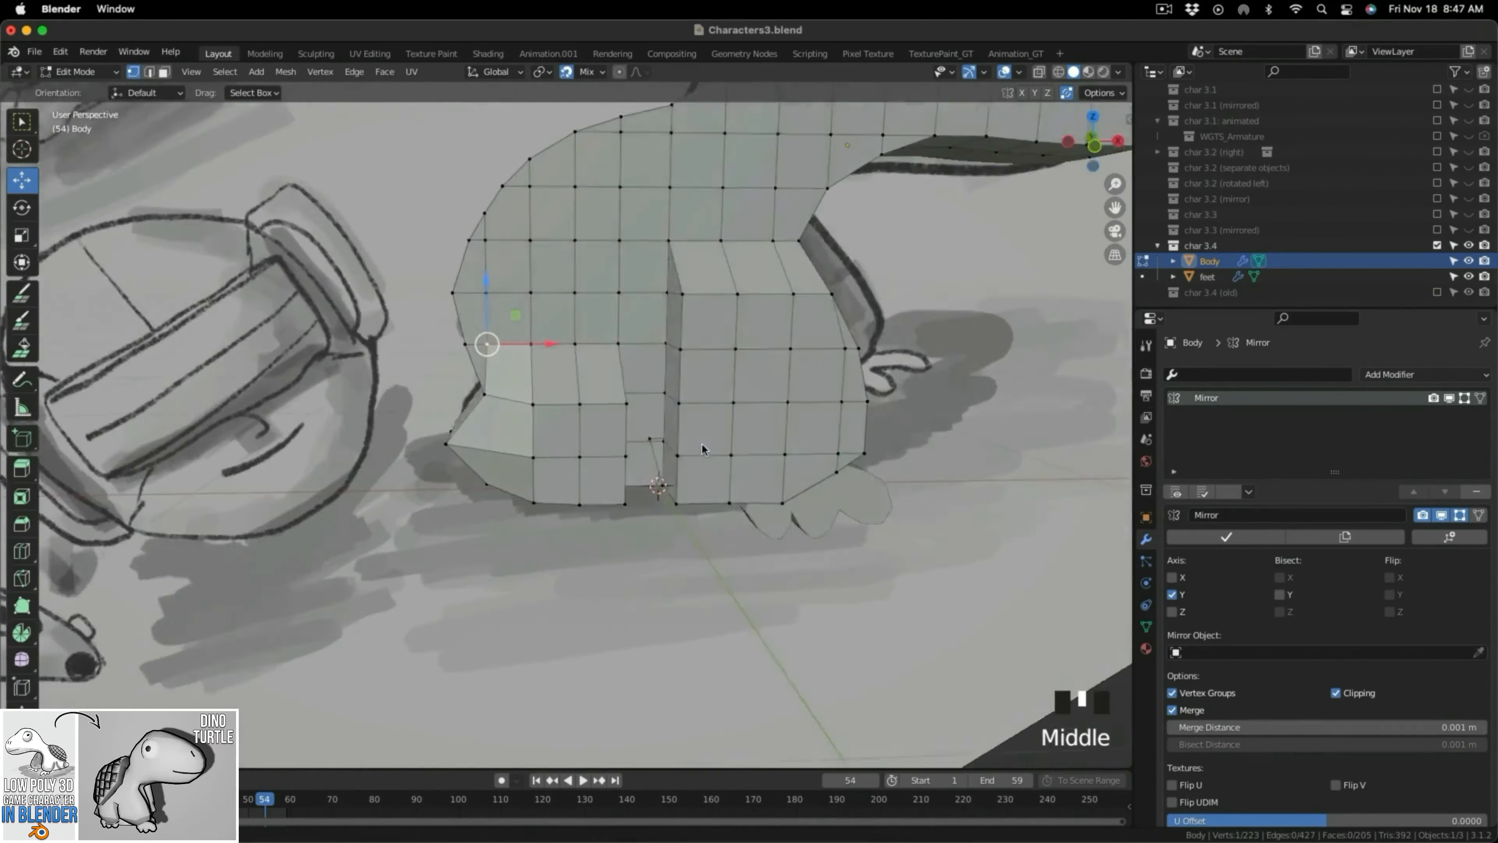
scroll(702, 445, down, 2)
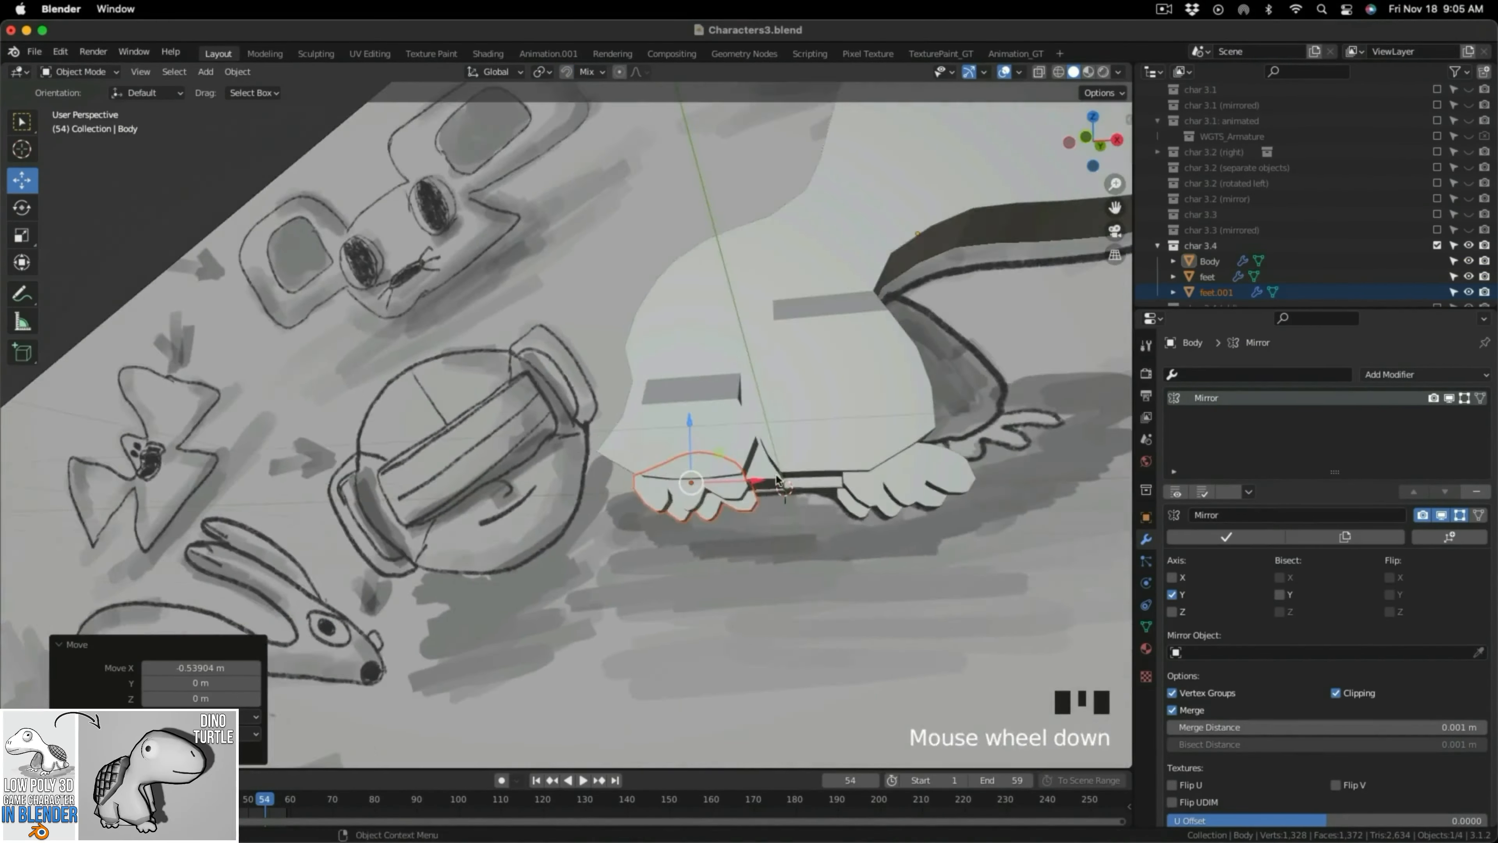
mouse_move(702, 445)
middle_down()
mouse_move(678, 472)
mouse_move(572, 492)
mouse_move(636, 574)
middle_up()
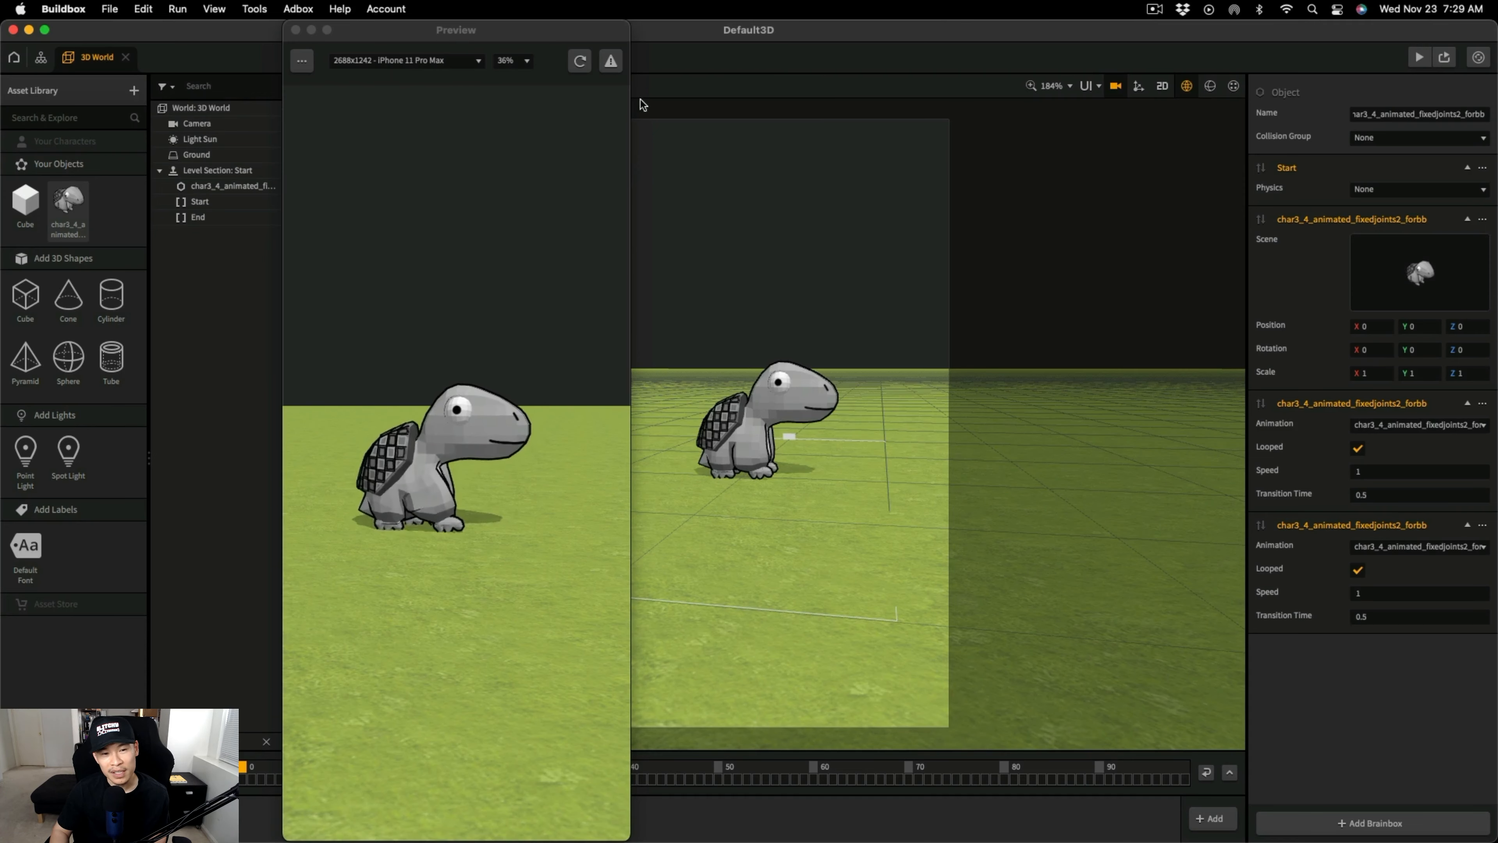
Leave the camera view and move the turtle along the X axis to about -0.72.
click(1117, 87)
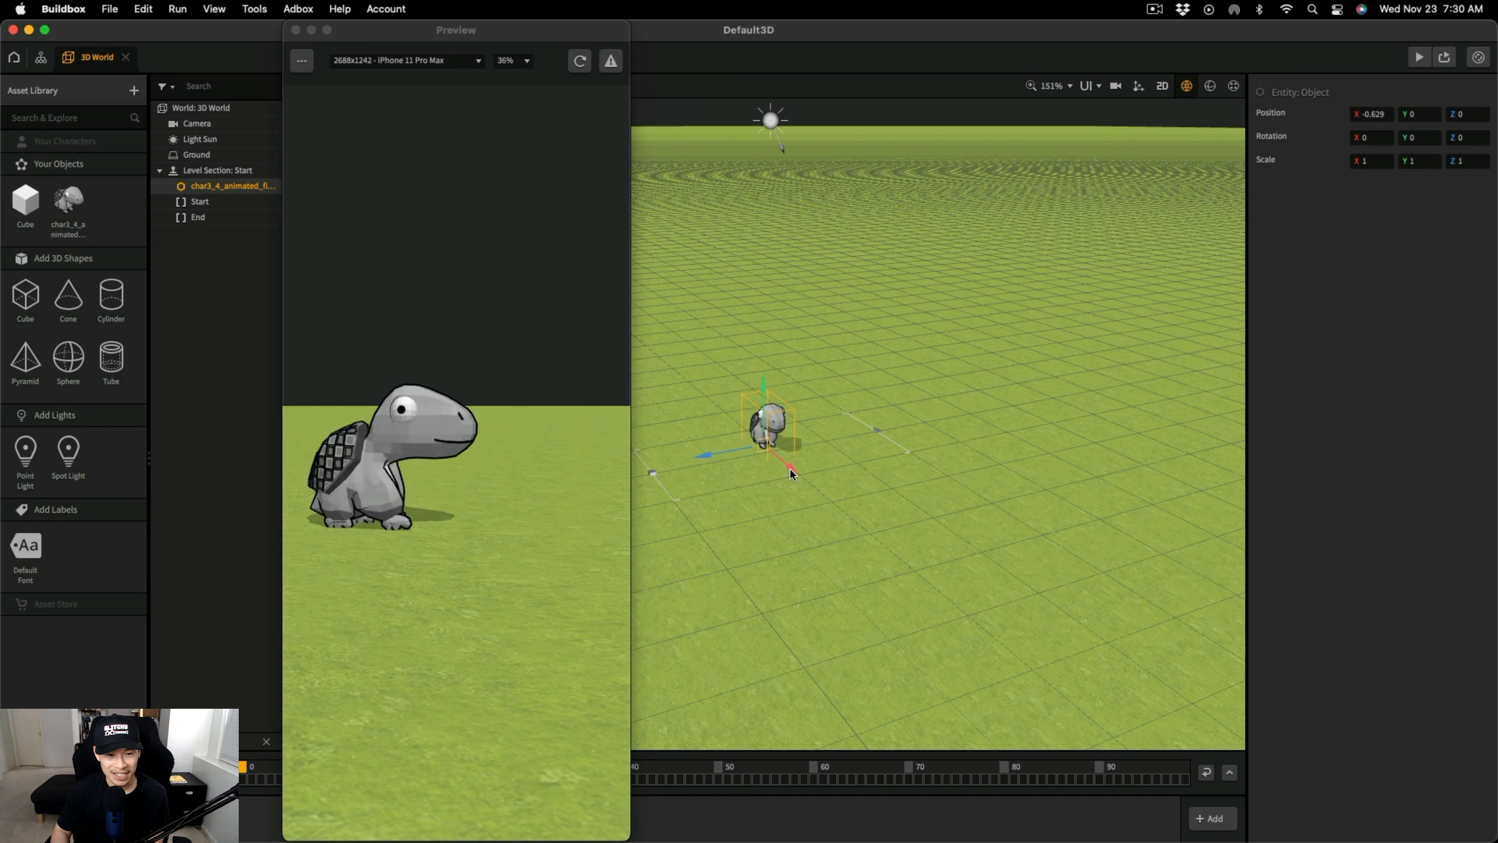
drag(789, 469, 788, 470)
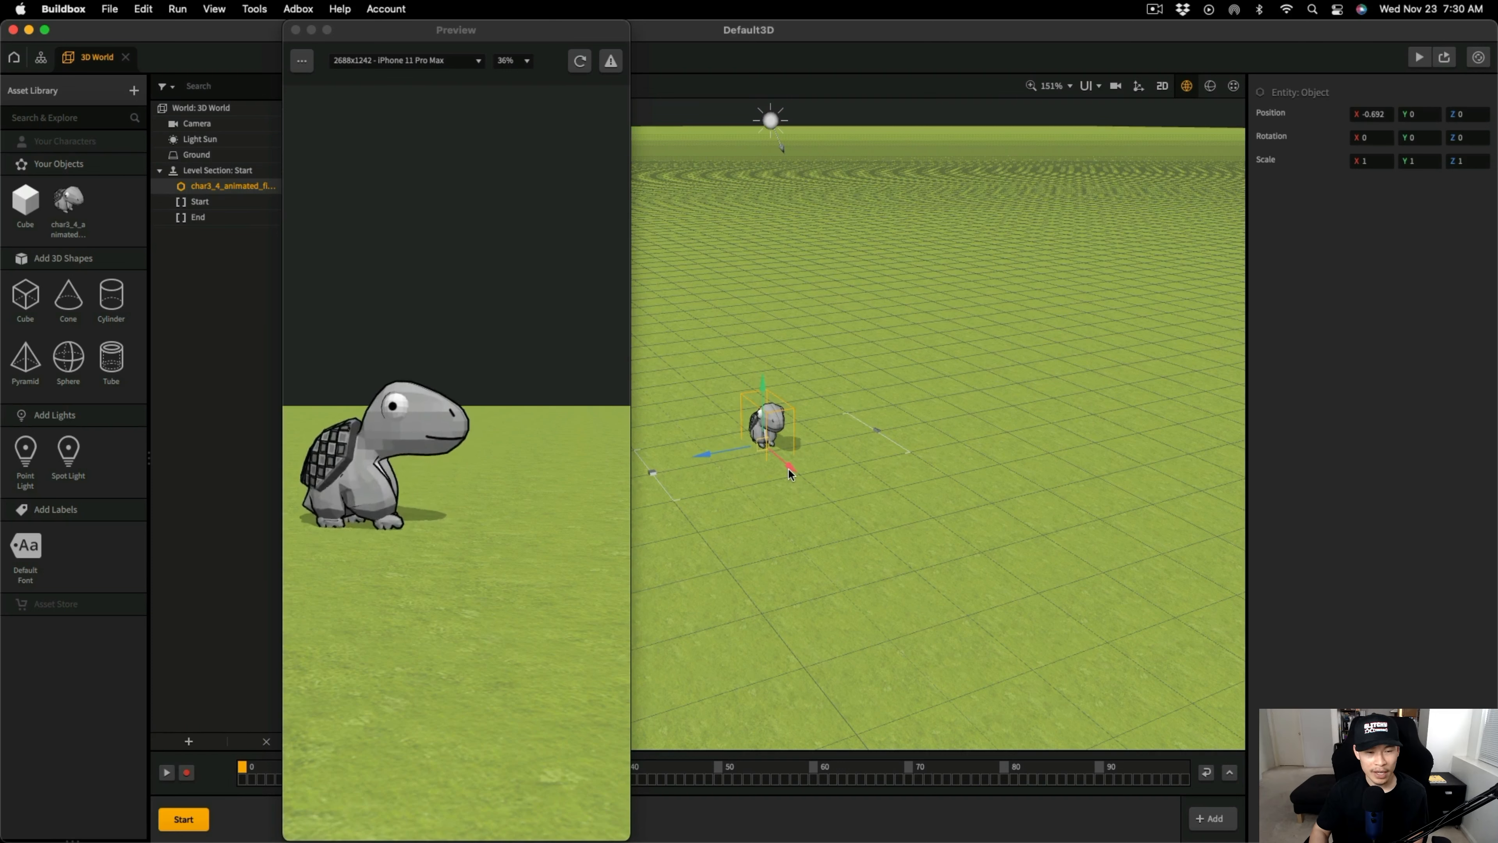
drag(802, 479, 780, 470)
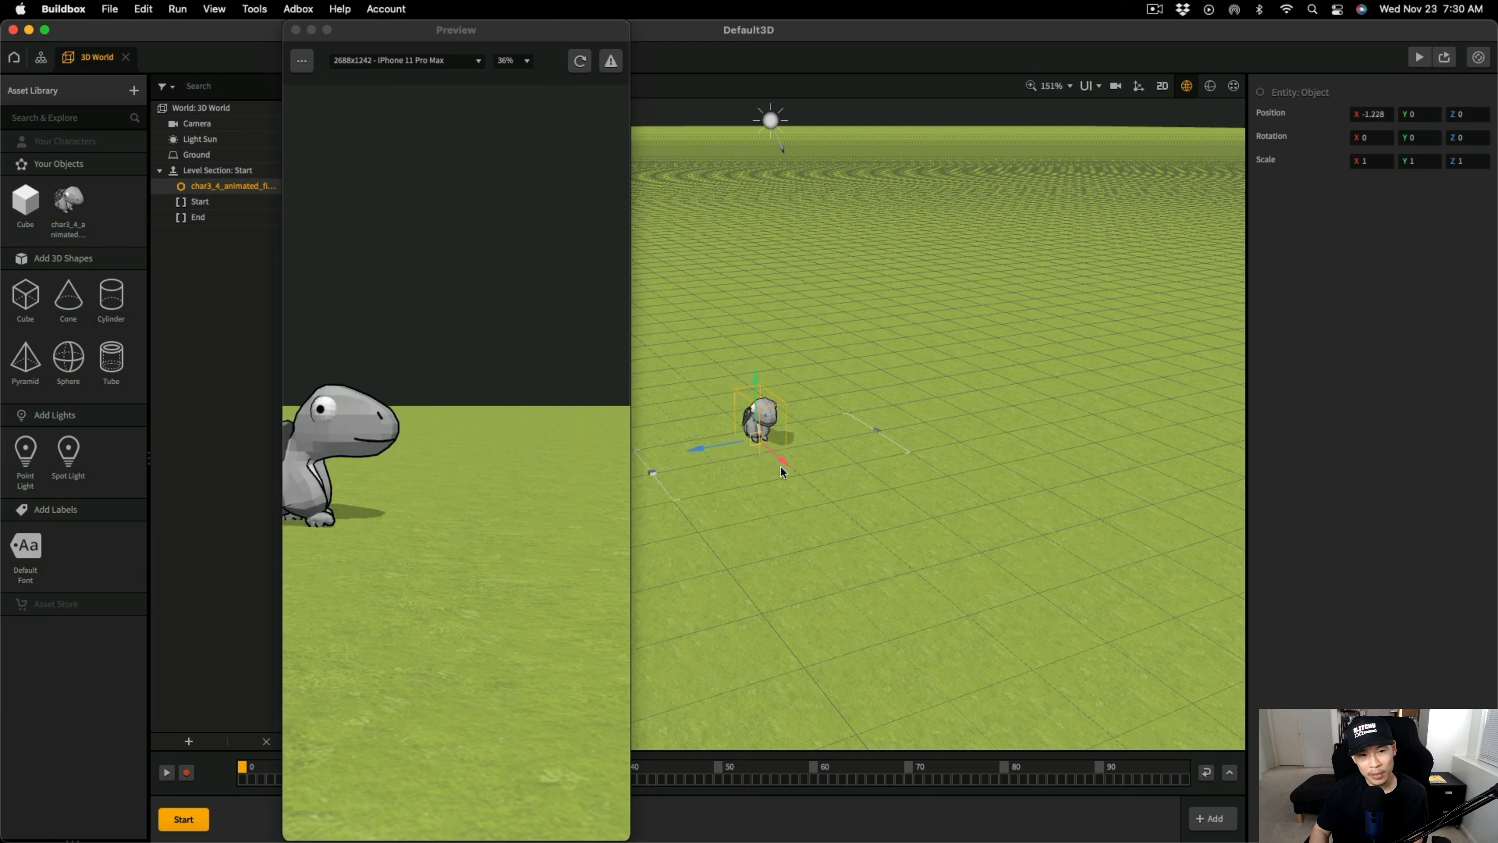
Duplicate the turtle asset, open the copy's node map, and move the preview window clear of the nodes.
click(72, 206)
key(super+d)
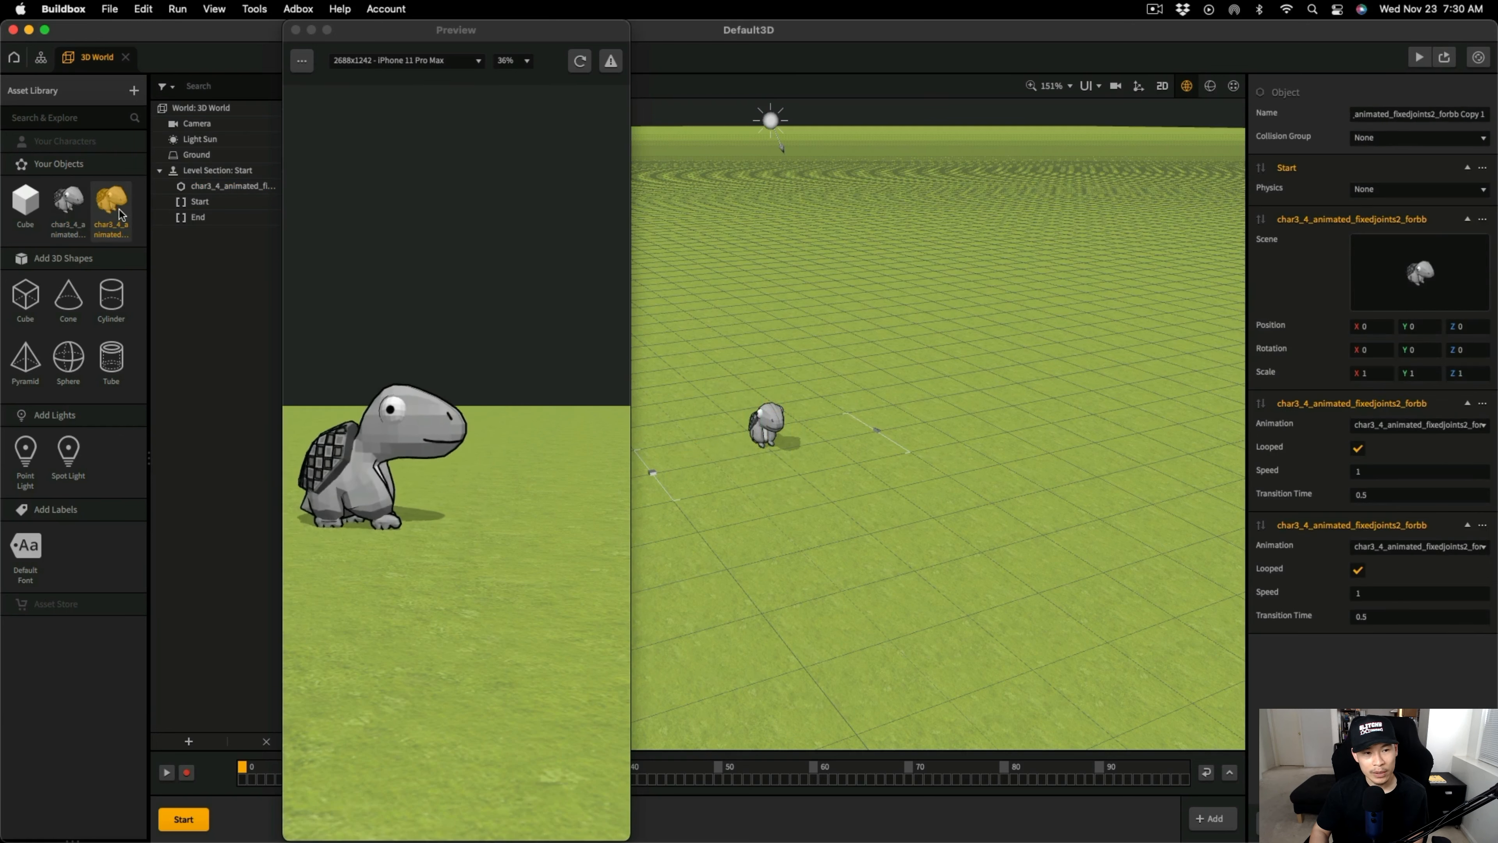
double_click(112, 210)
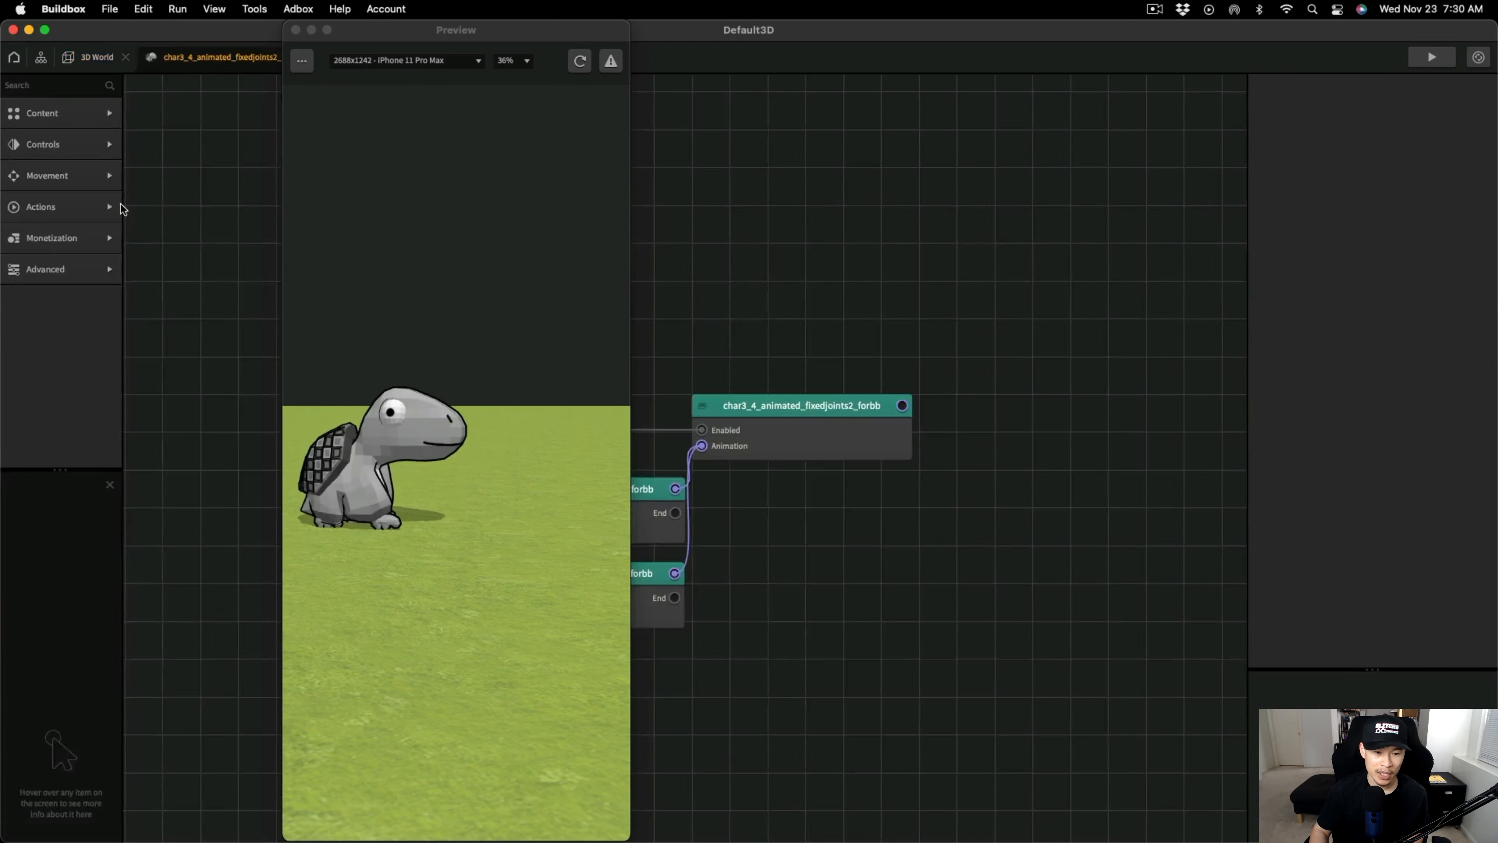
drag(383, 430, 455, 506)
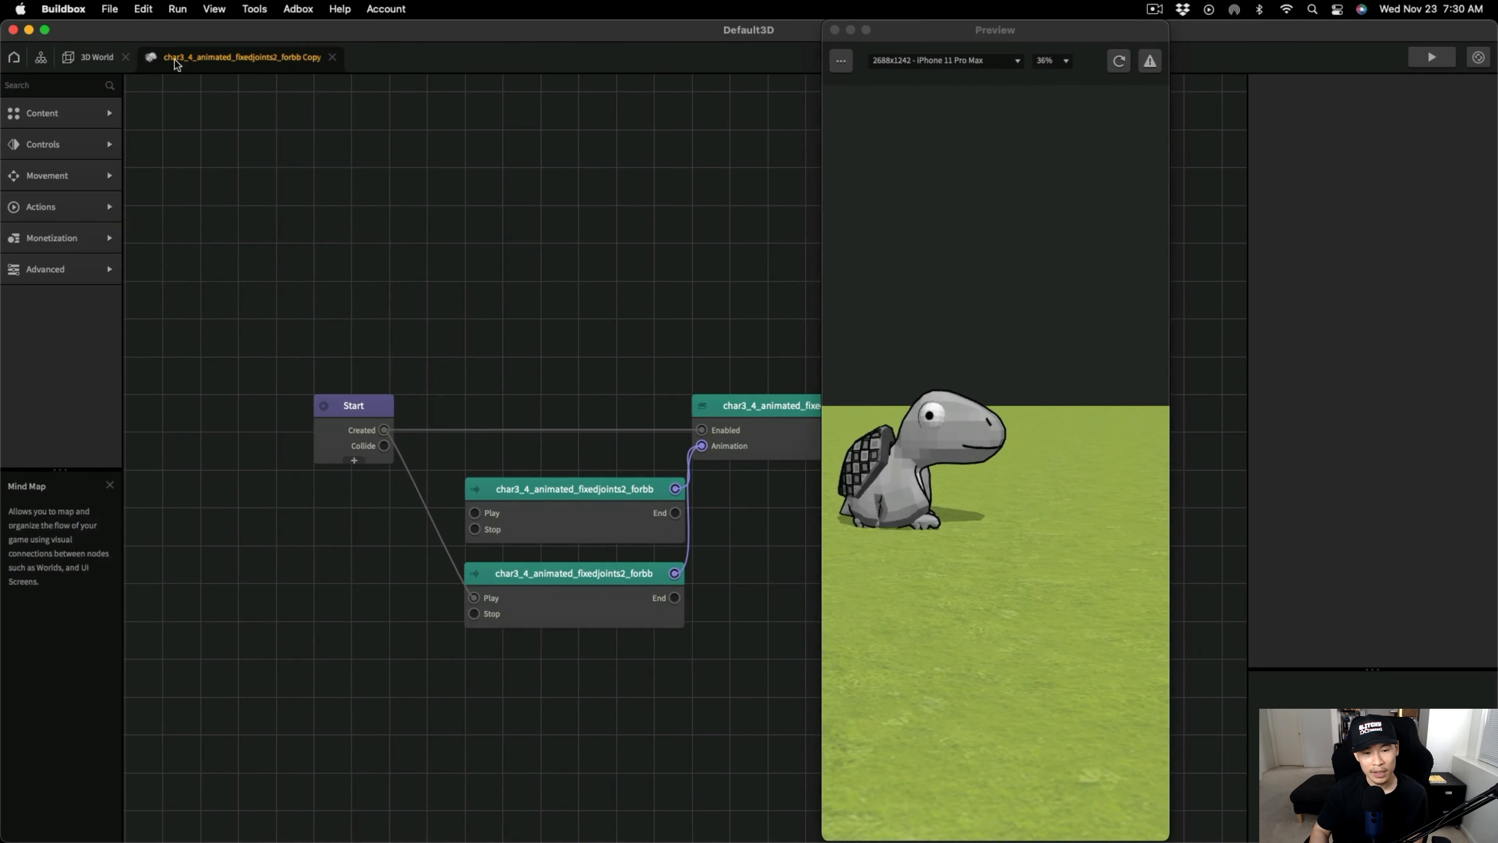
Place the turtle copy beside the original in the 3D World at about X 1.587 and reload the preview.
click(102, 59)
drag(118, 202, 801, 469)
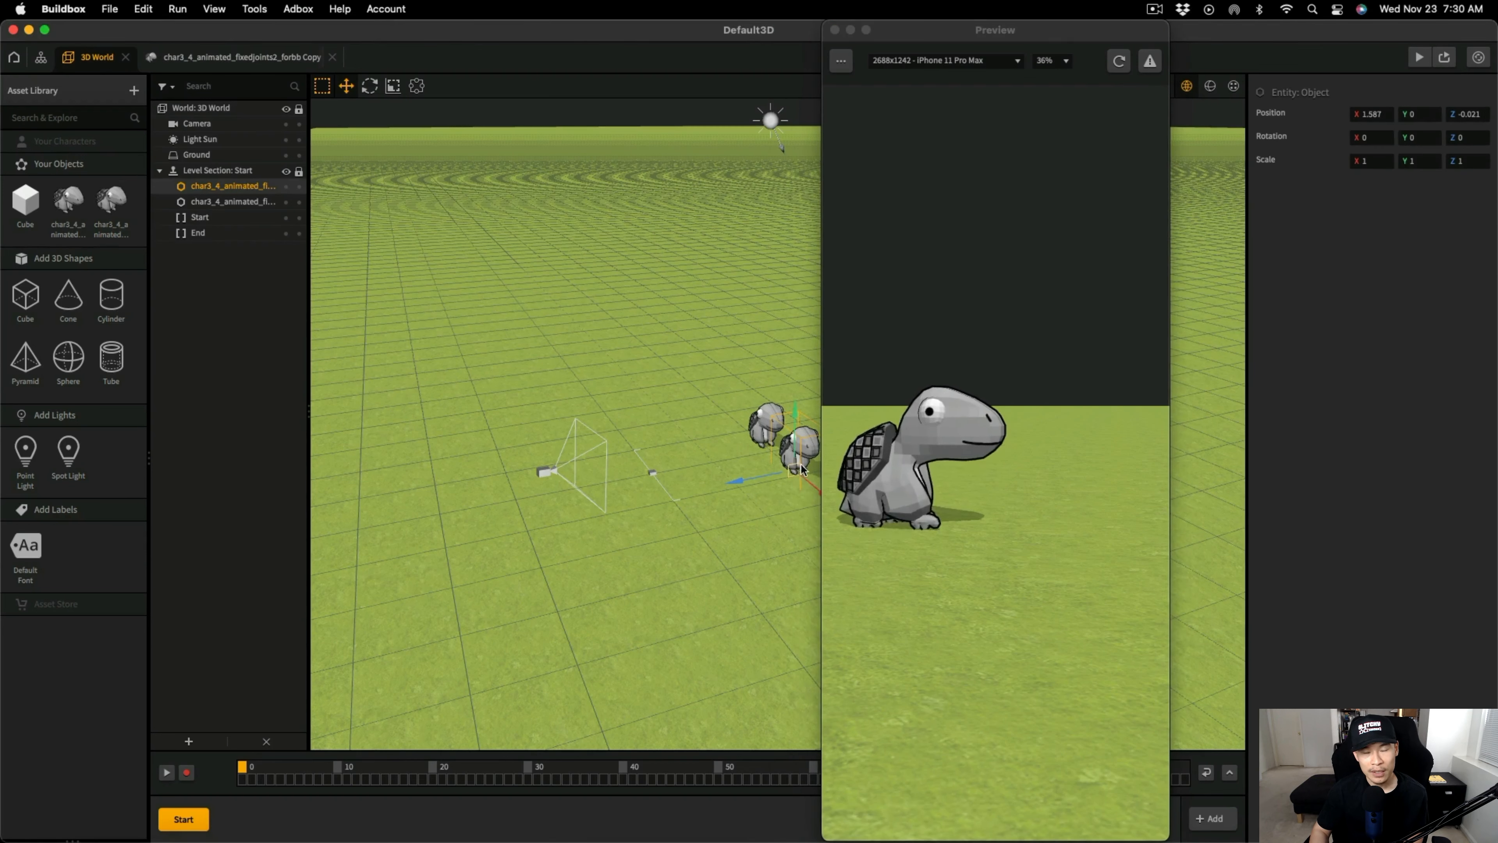
click(1119, 61)
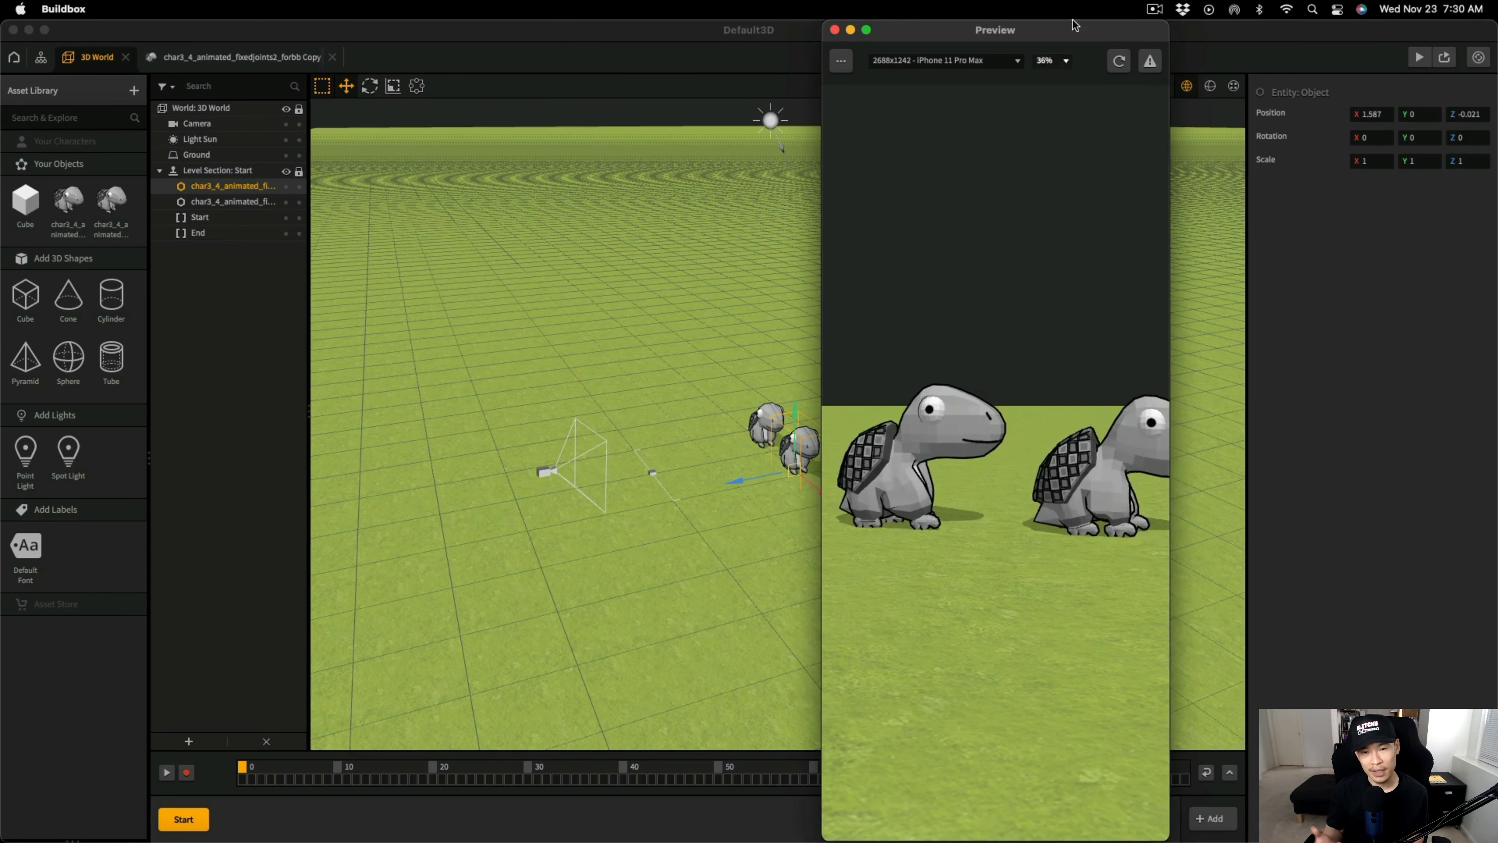
drag(1100, 36, 424, 36)
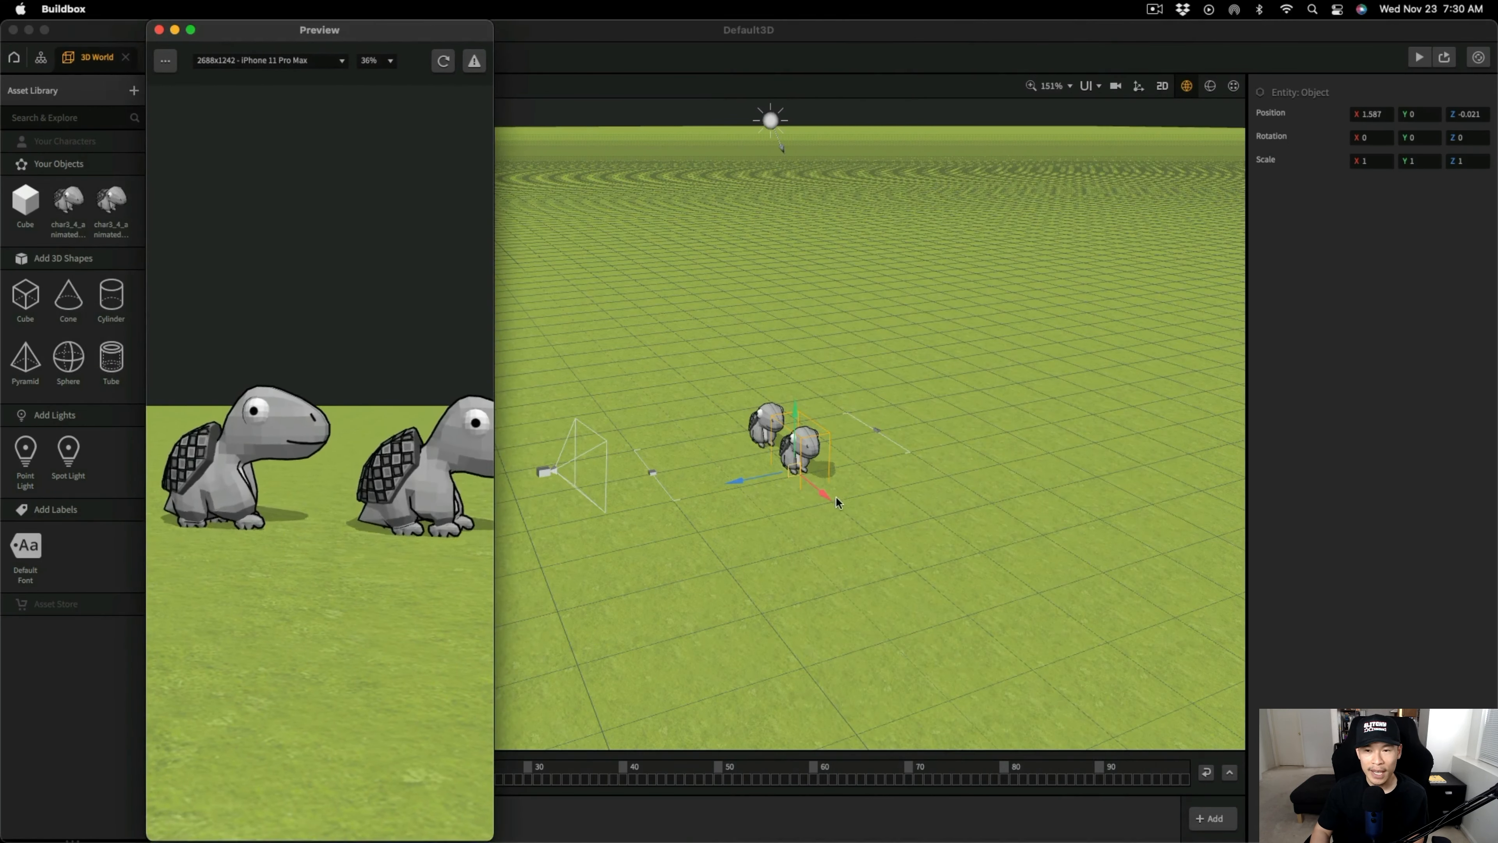
Space the turtles within the camera frame, with the copy at about X 1.245 and the original at about X -0.846.
click(822, 495)
drag(823, 495, 802, 488)
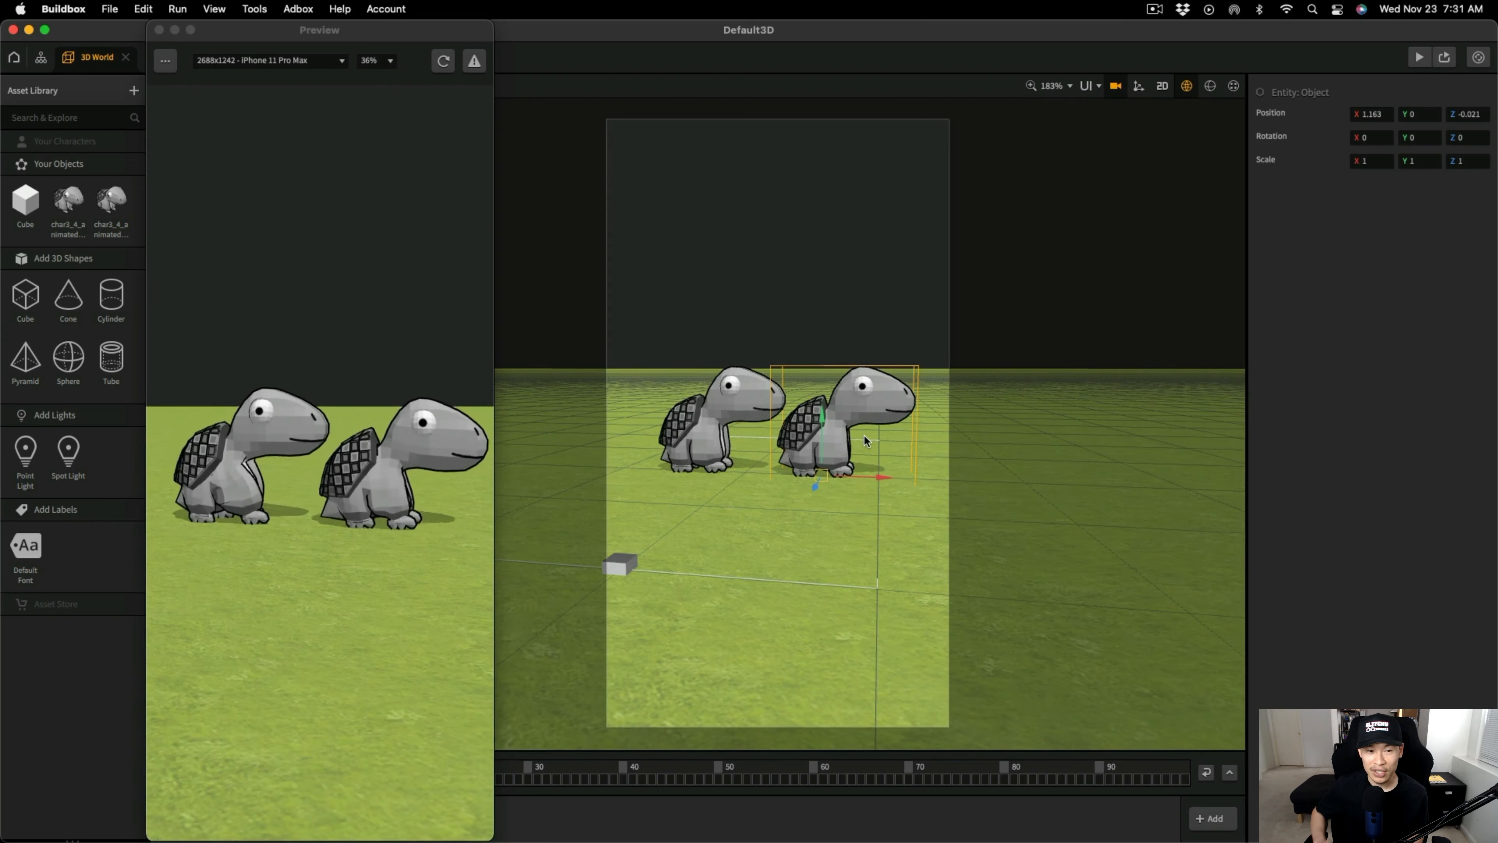
scroll(863, 434, down, 2)
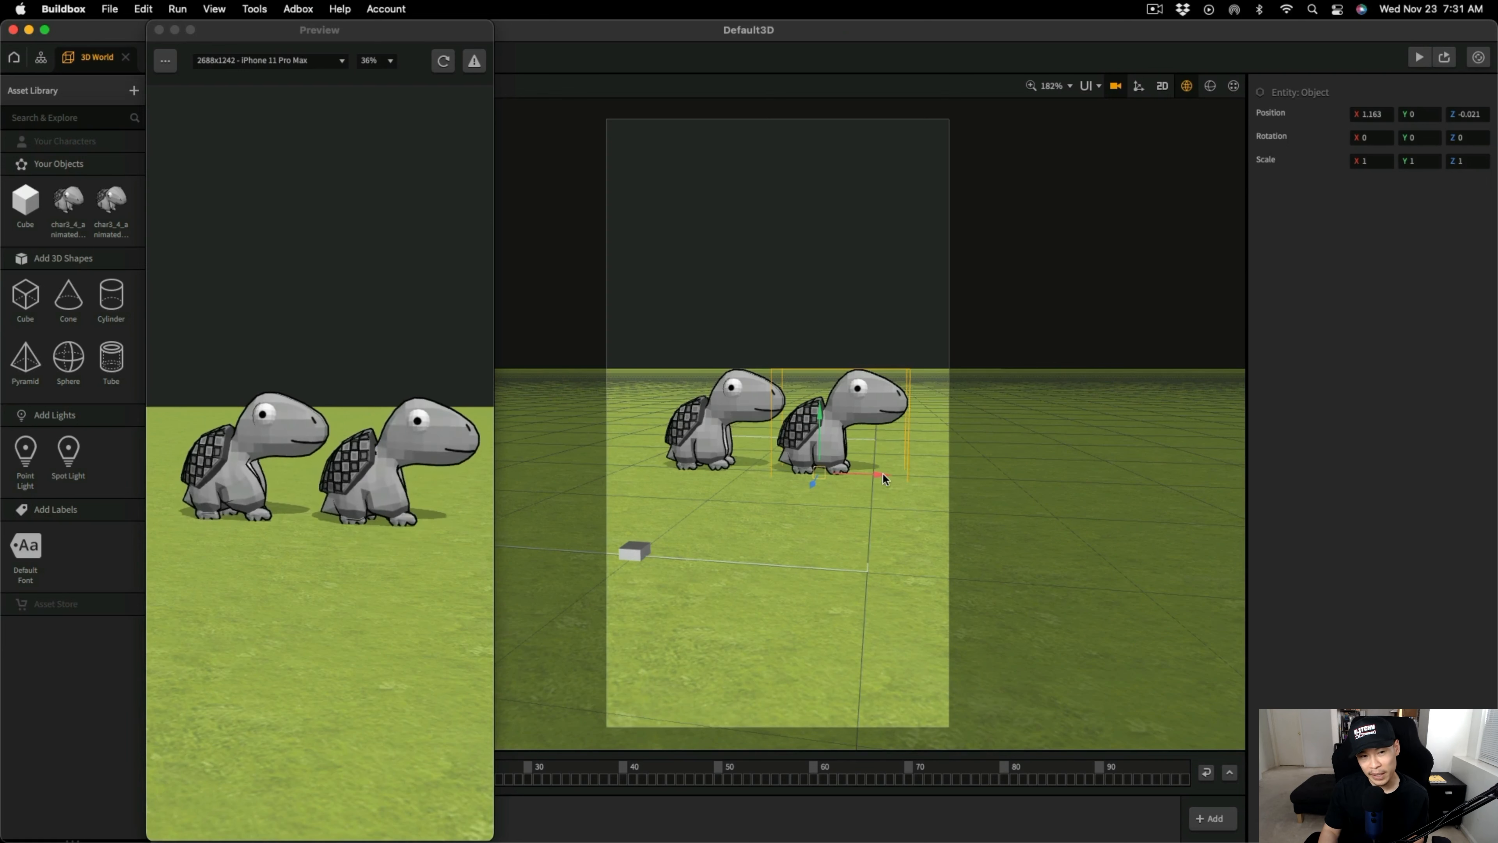
drag(882, 473, 887, 475)
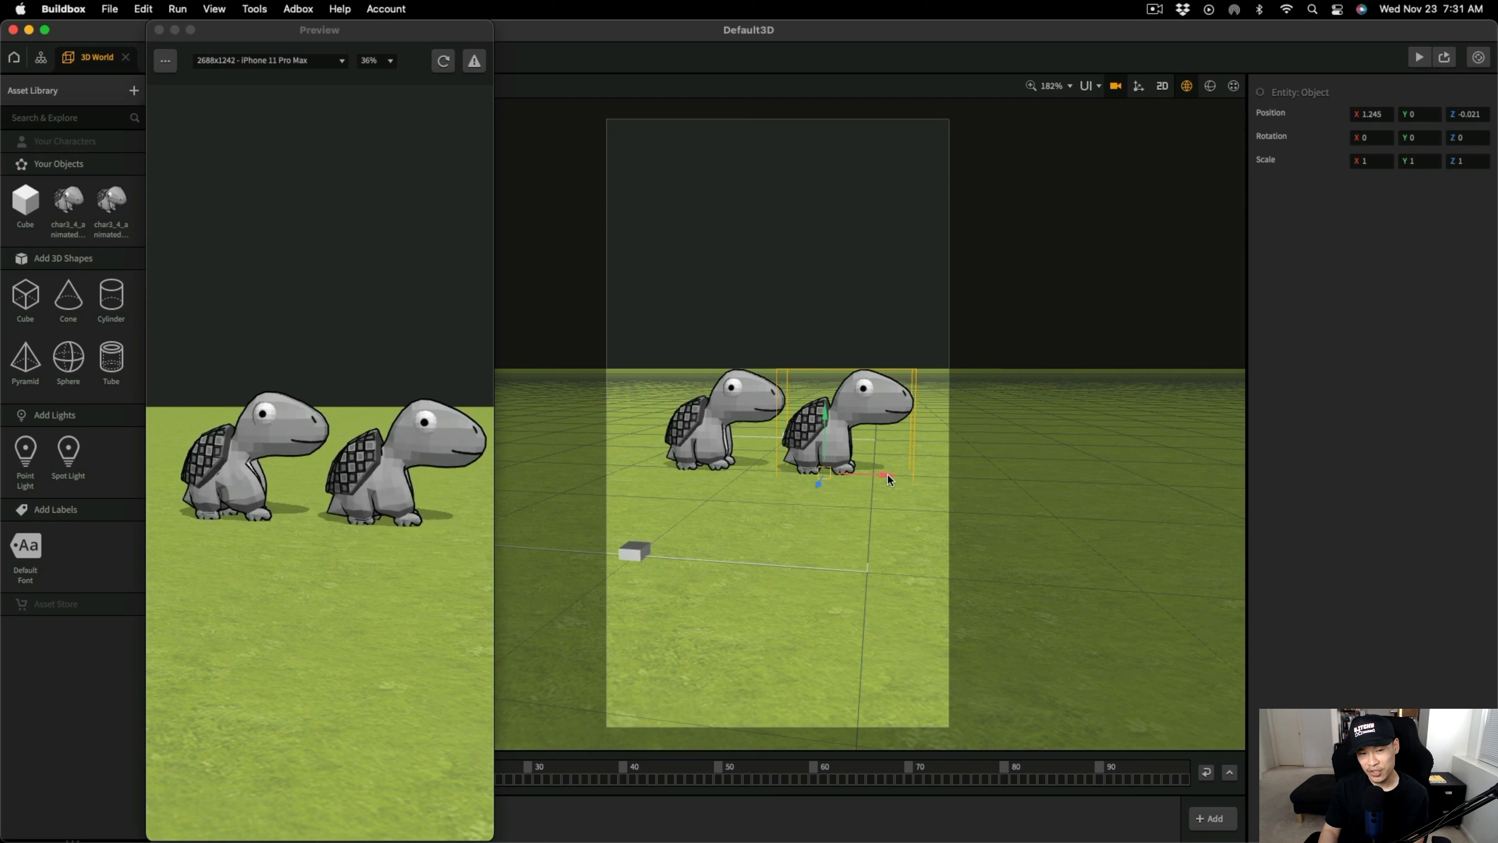
click(737, 436)
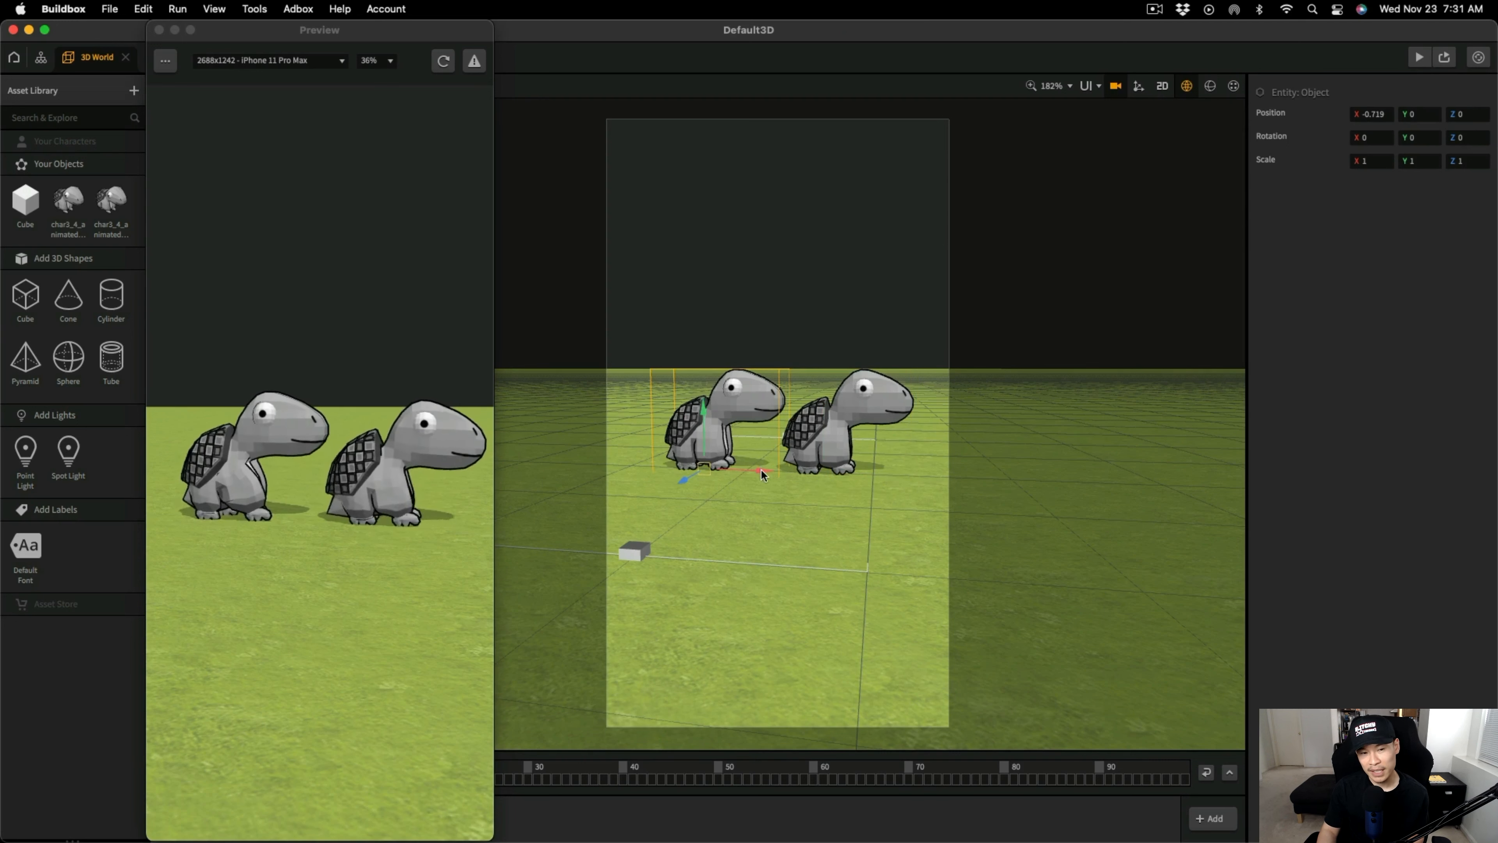
drag(761, 470, 754, 473)
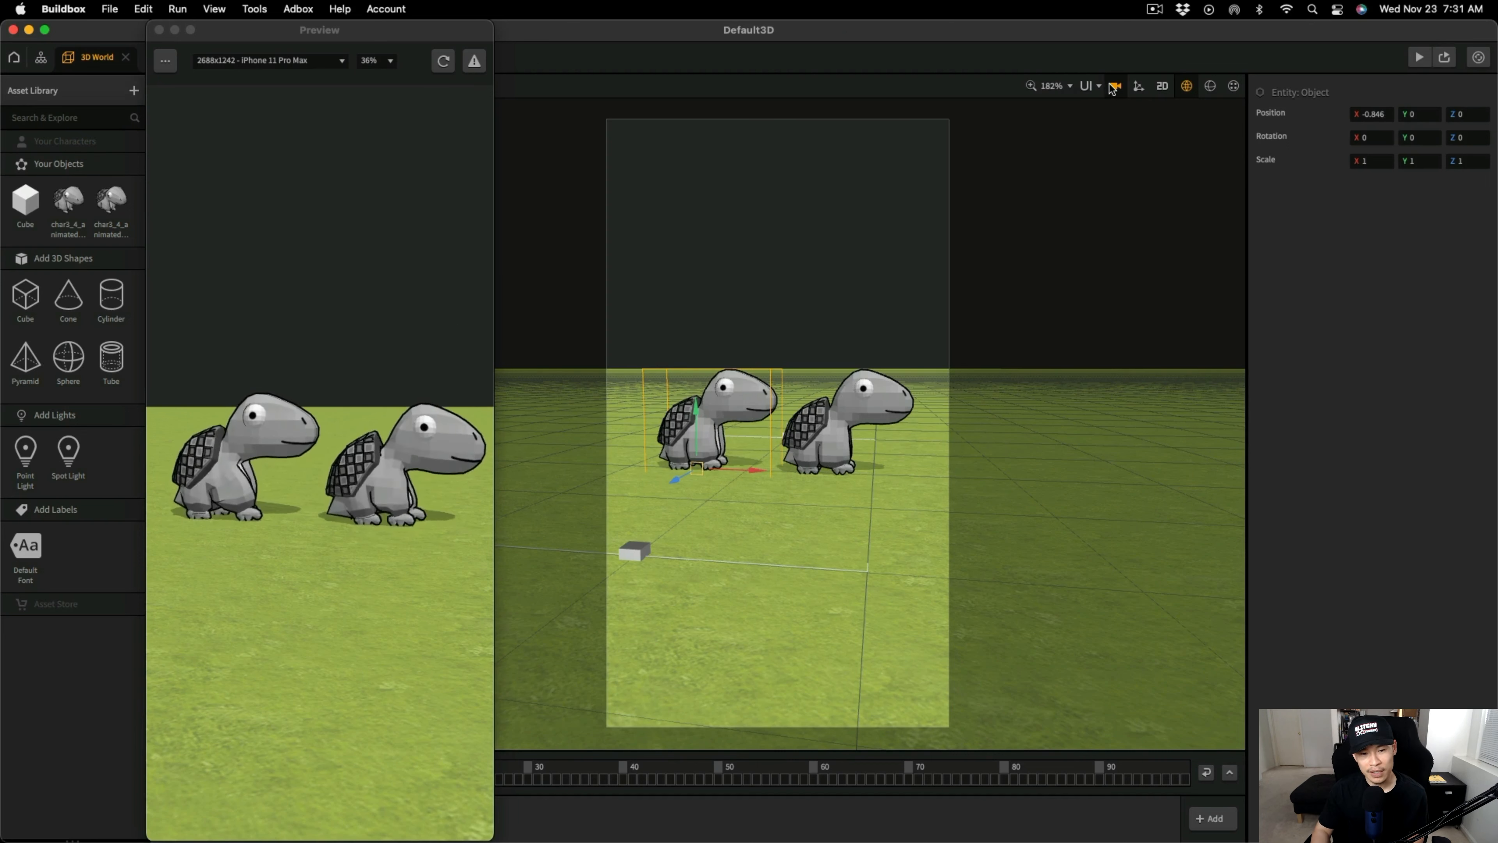
mouse_move(1113, 90)
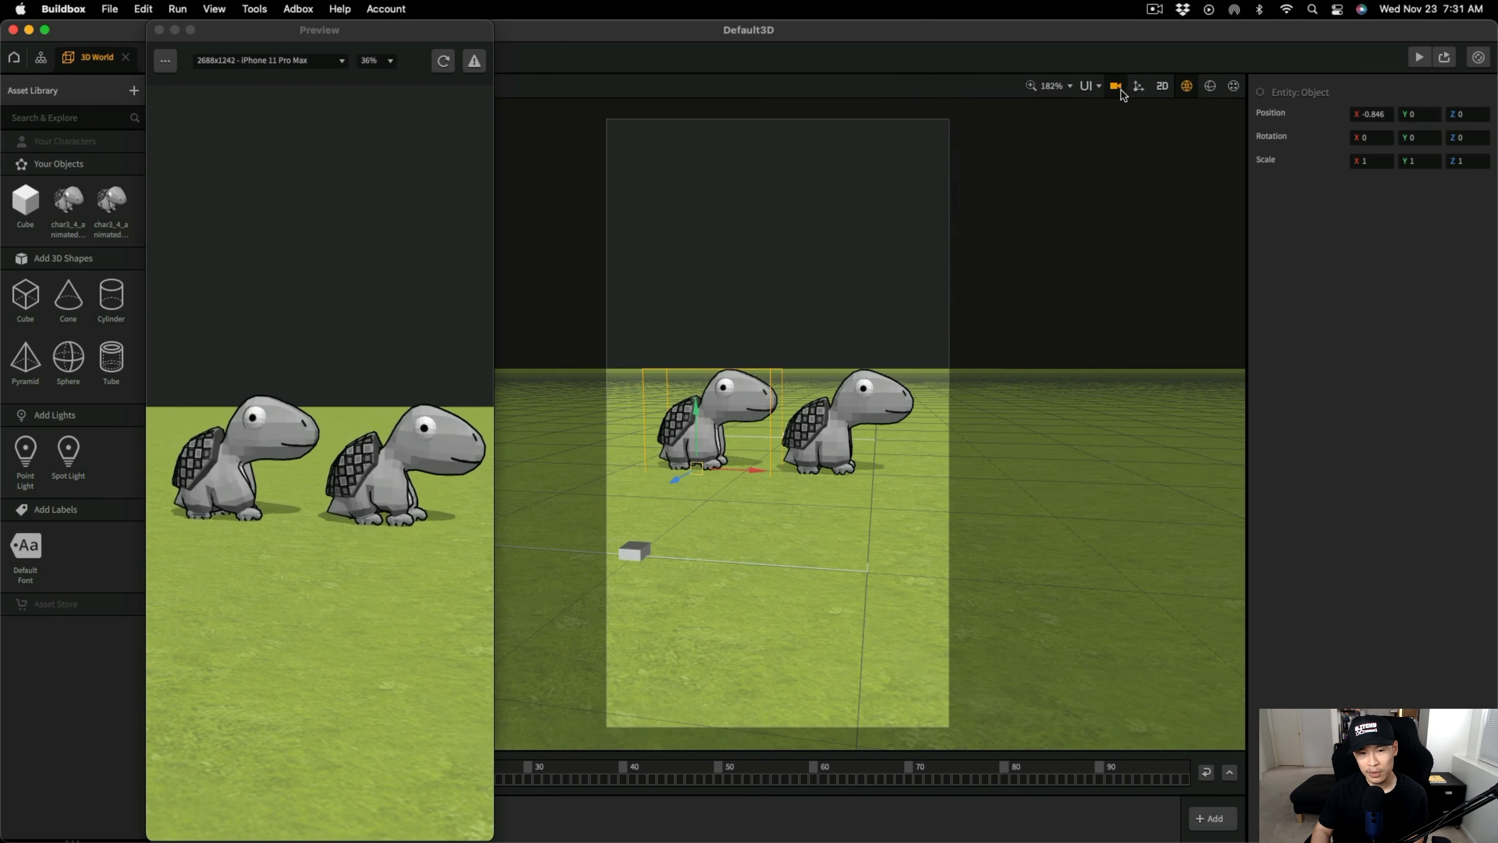
click(1115, 87)
Set the 3D World's background color to the green sampled from the ground and reload the preview.
drag(395, 29, 589, 30)
click(225, 109)
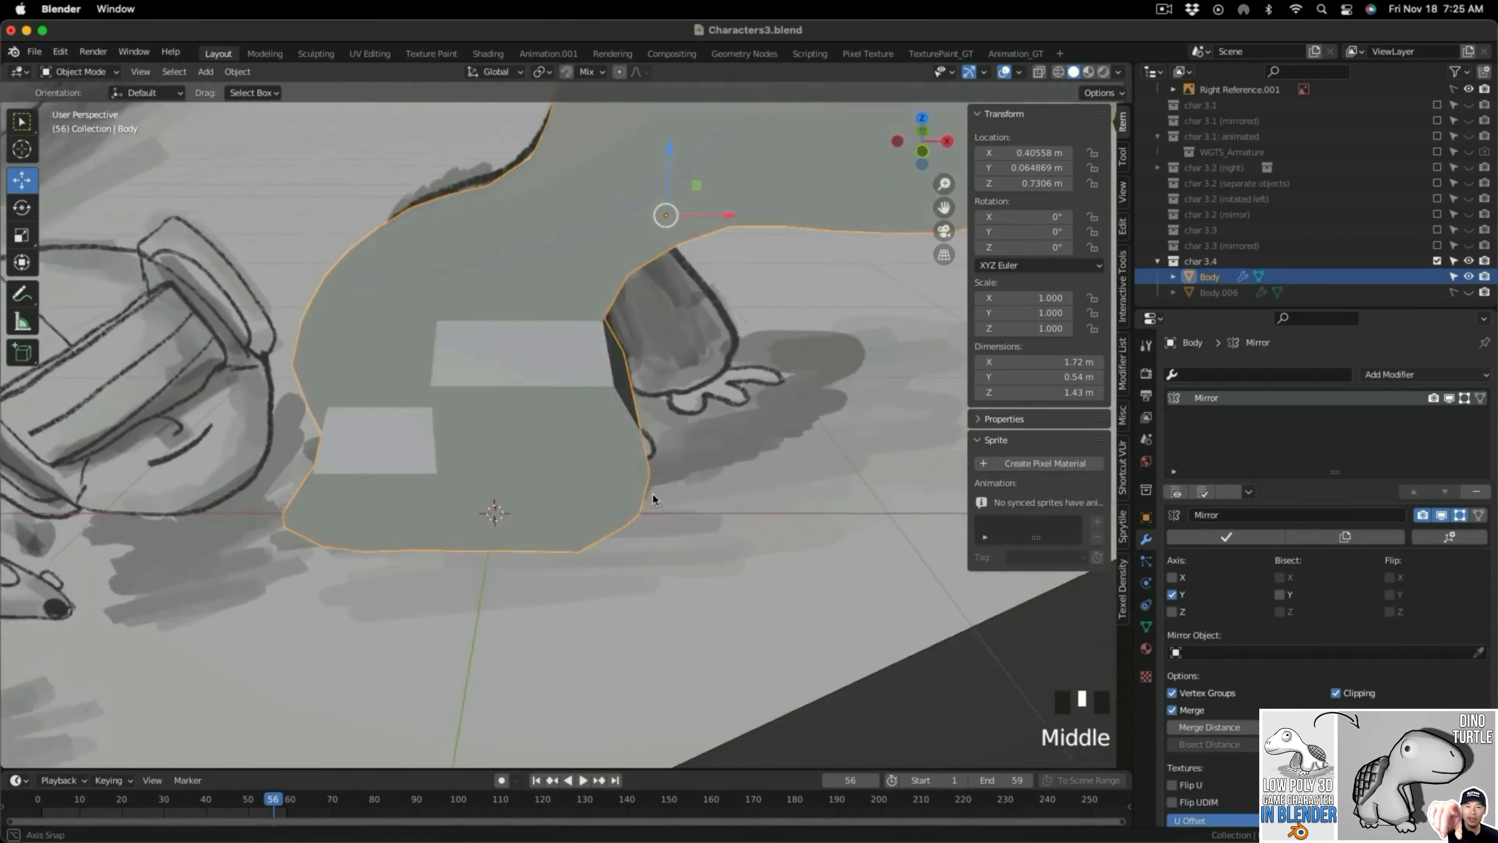
middle_drag(652, 492, 688, 461)
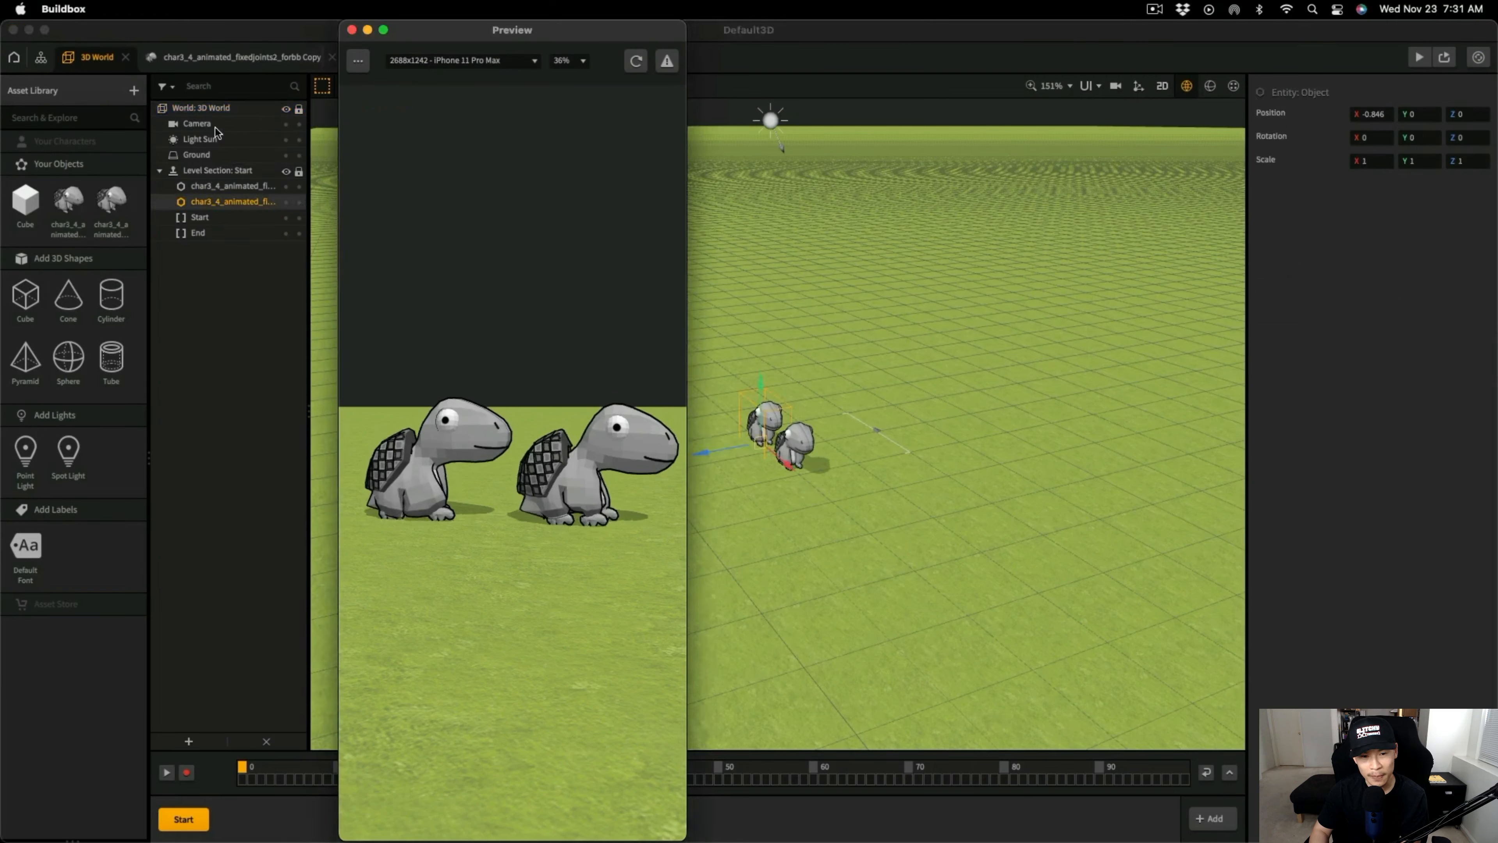
click(1403, 209)
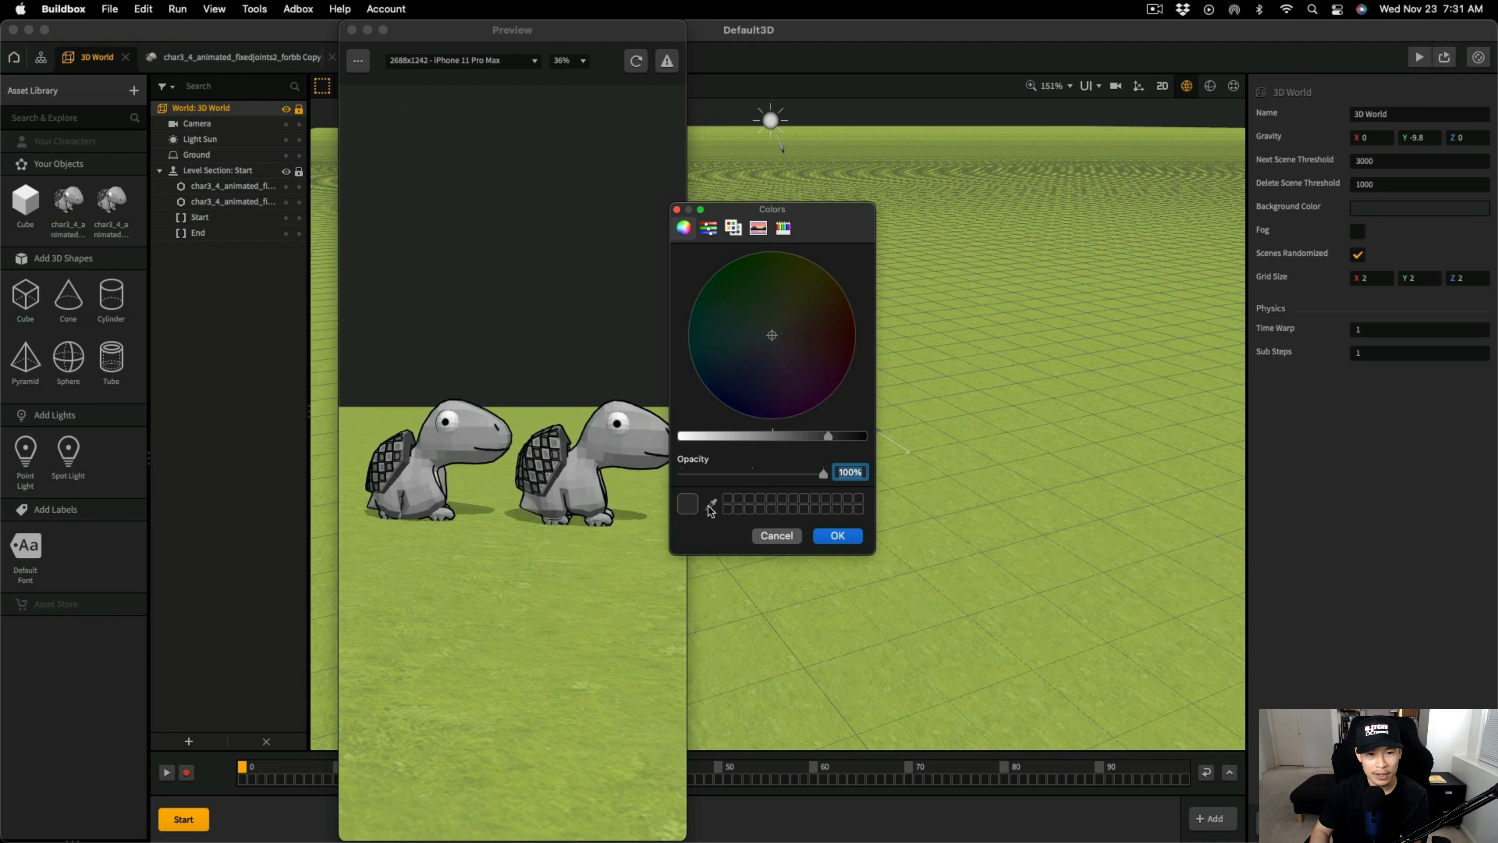
click(624, 591)
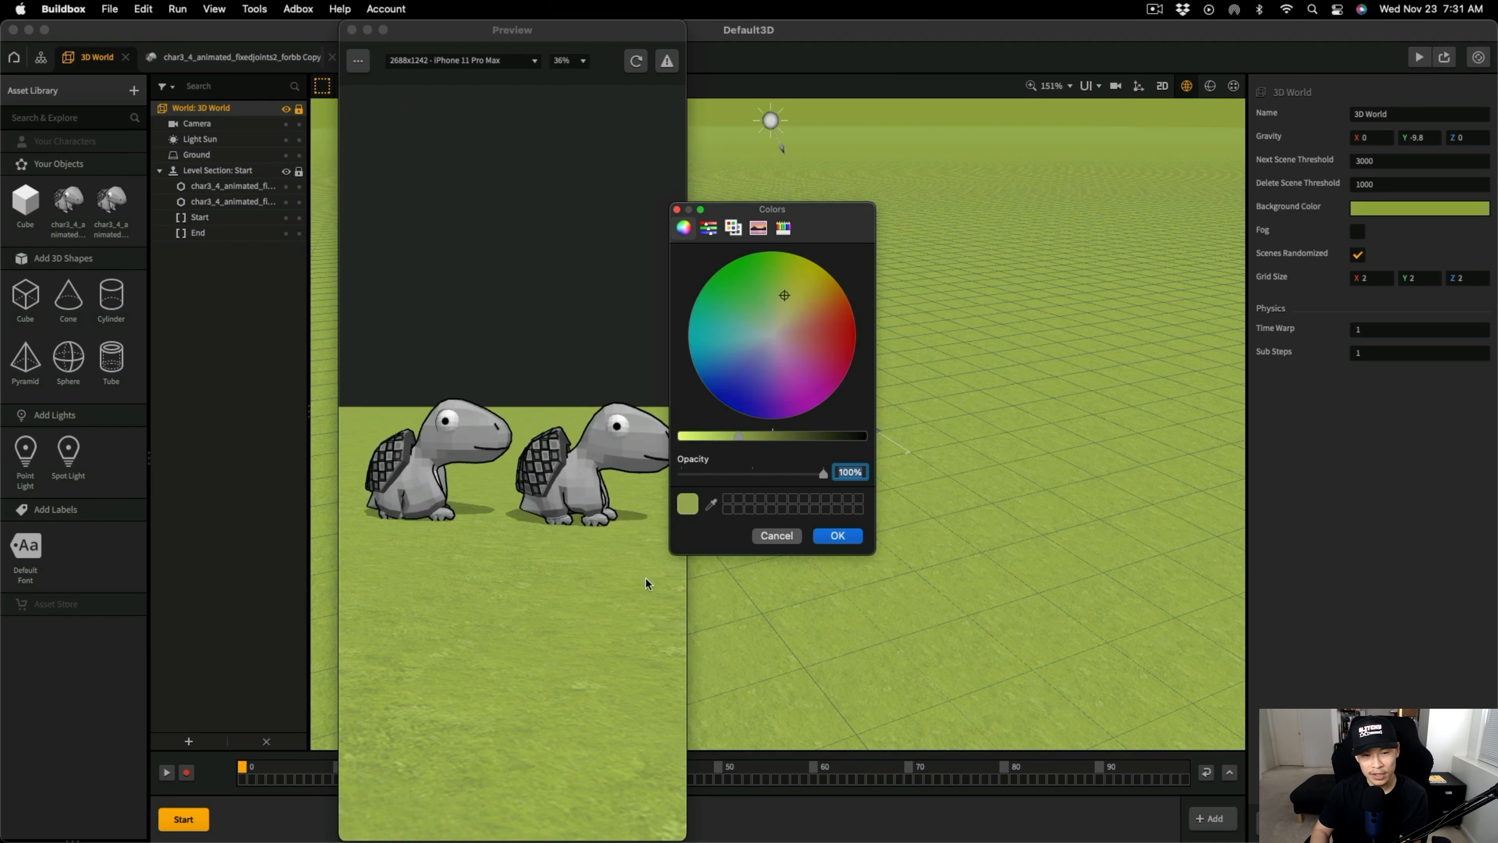
click(836, 536)
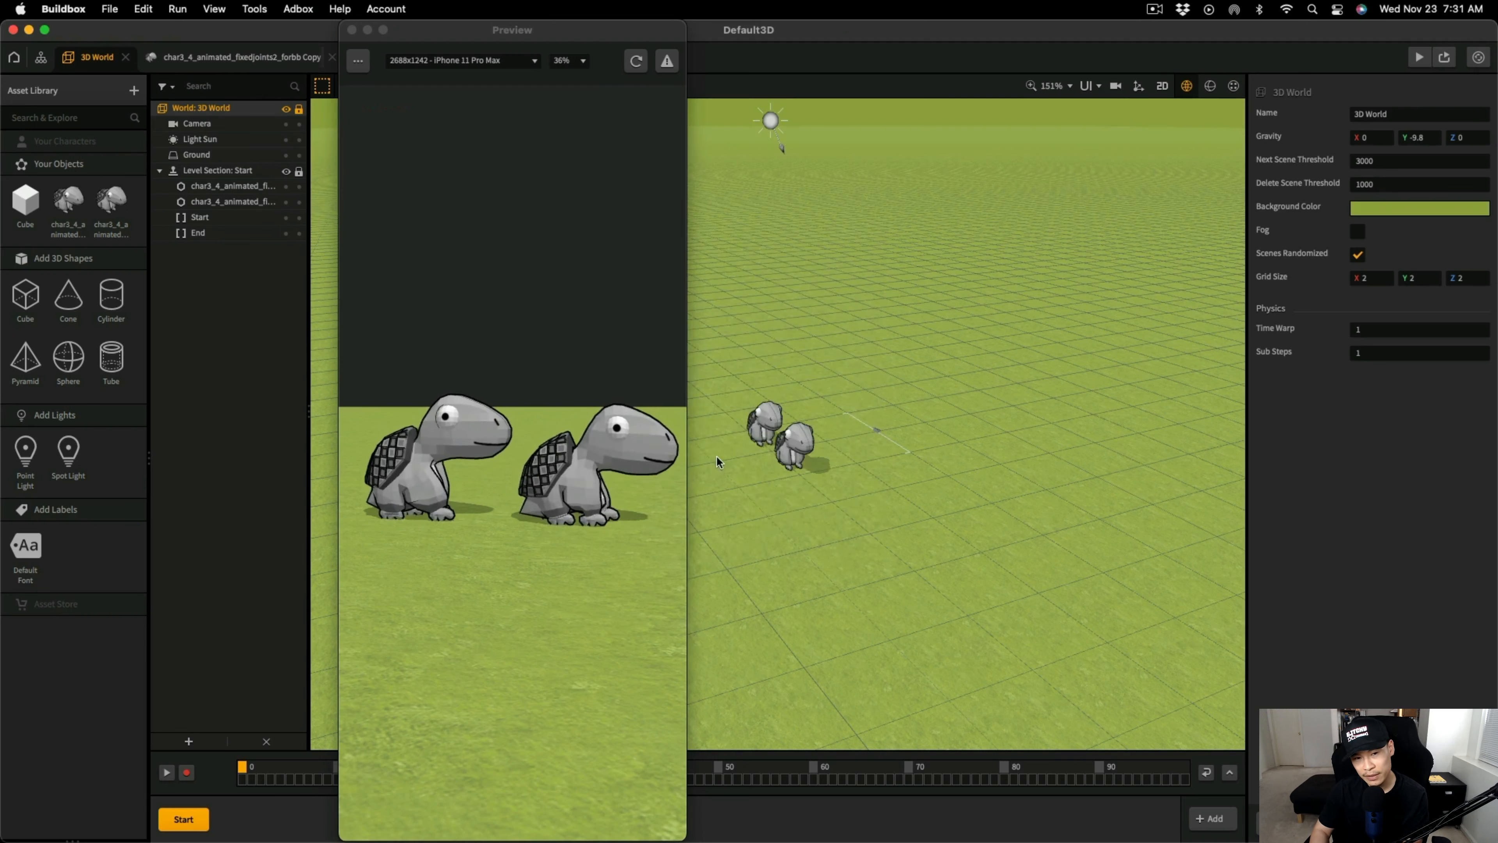
click(635, 62)
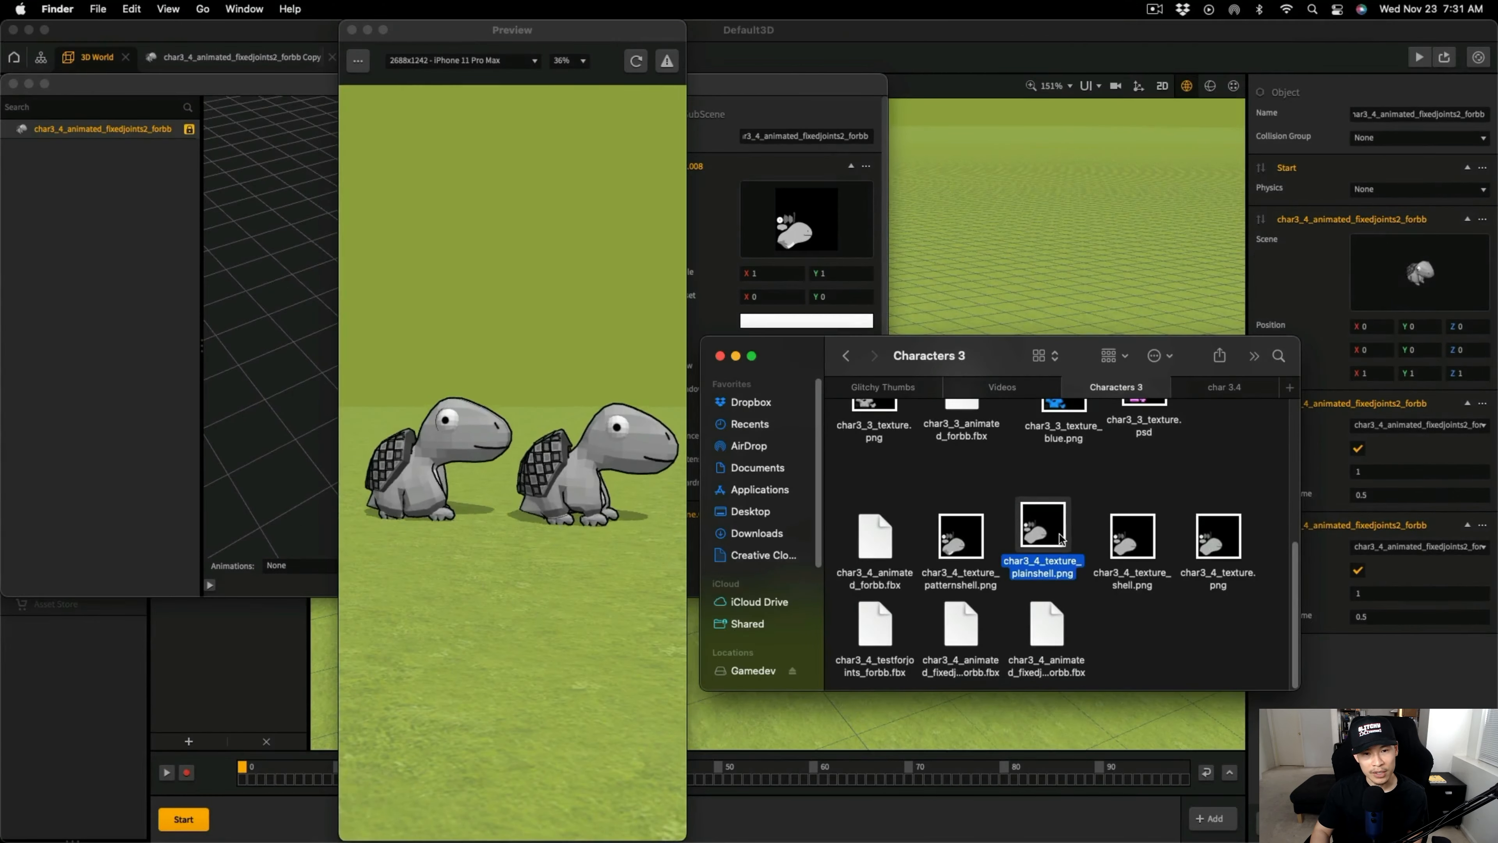
Apply char3_4_texture_plainshell.png as the Body.008 texture in the Sub Scene Manager and reload the preview.
drag(1060, 538, 788, 268)
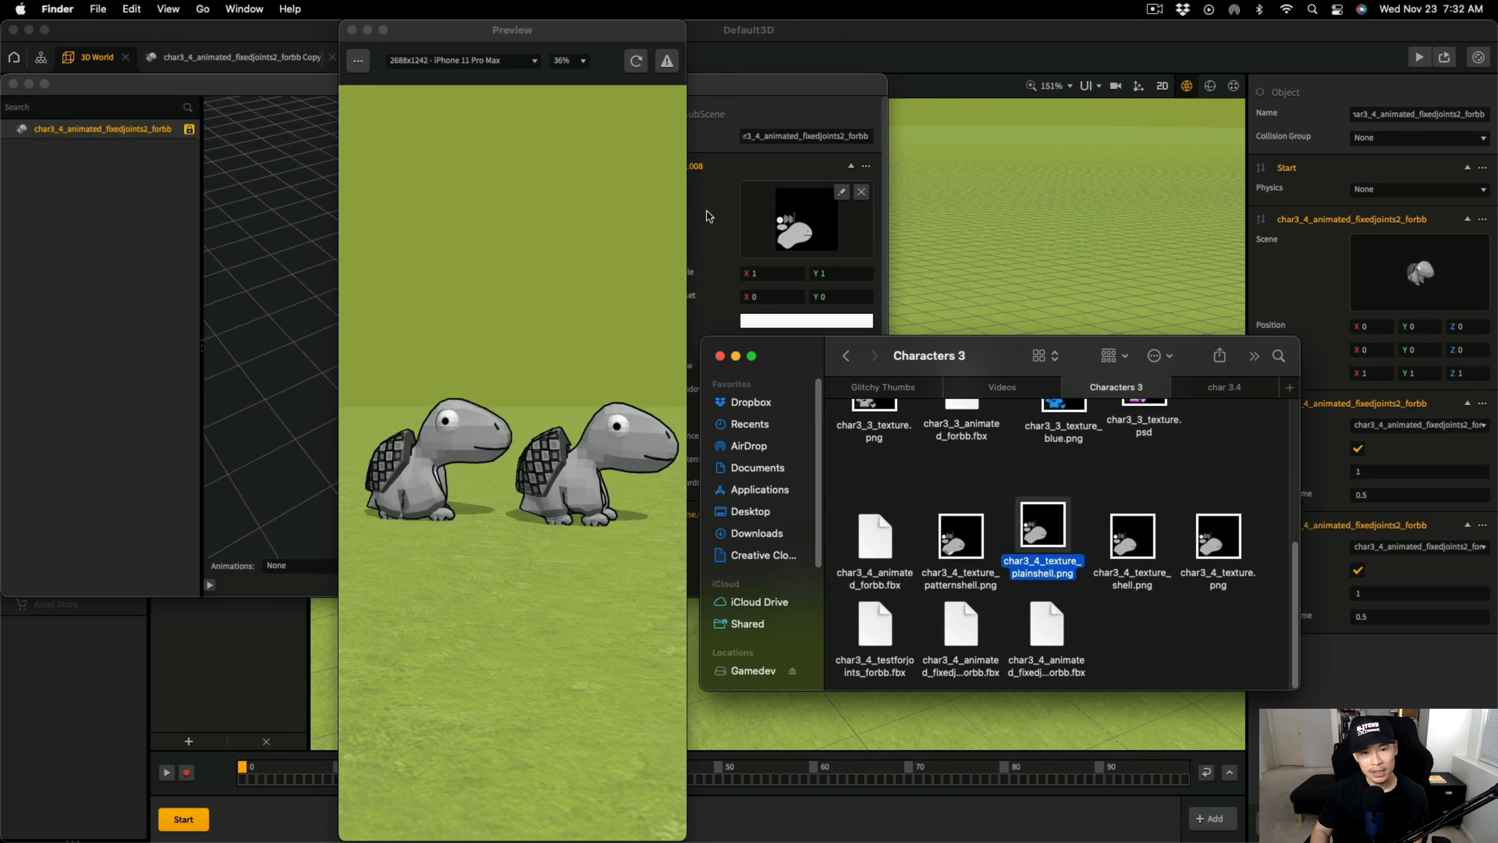
click(643, 66)
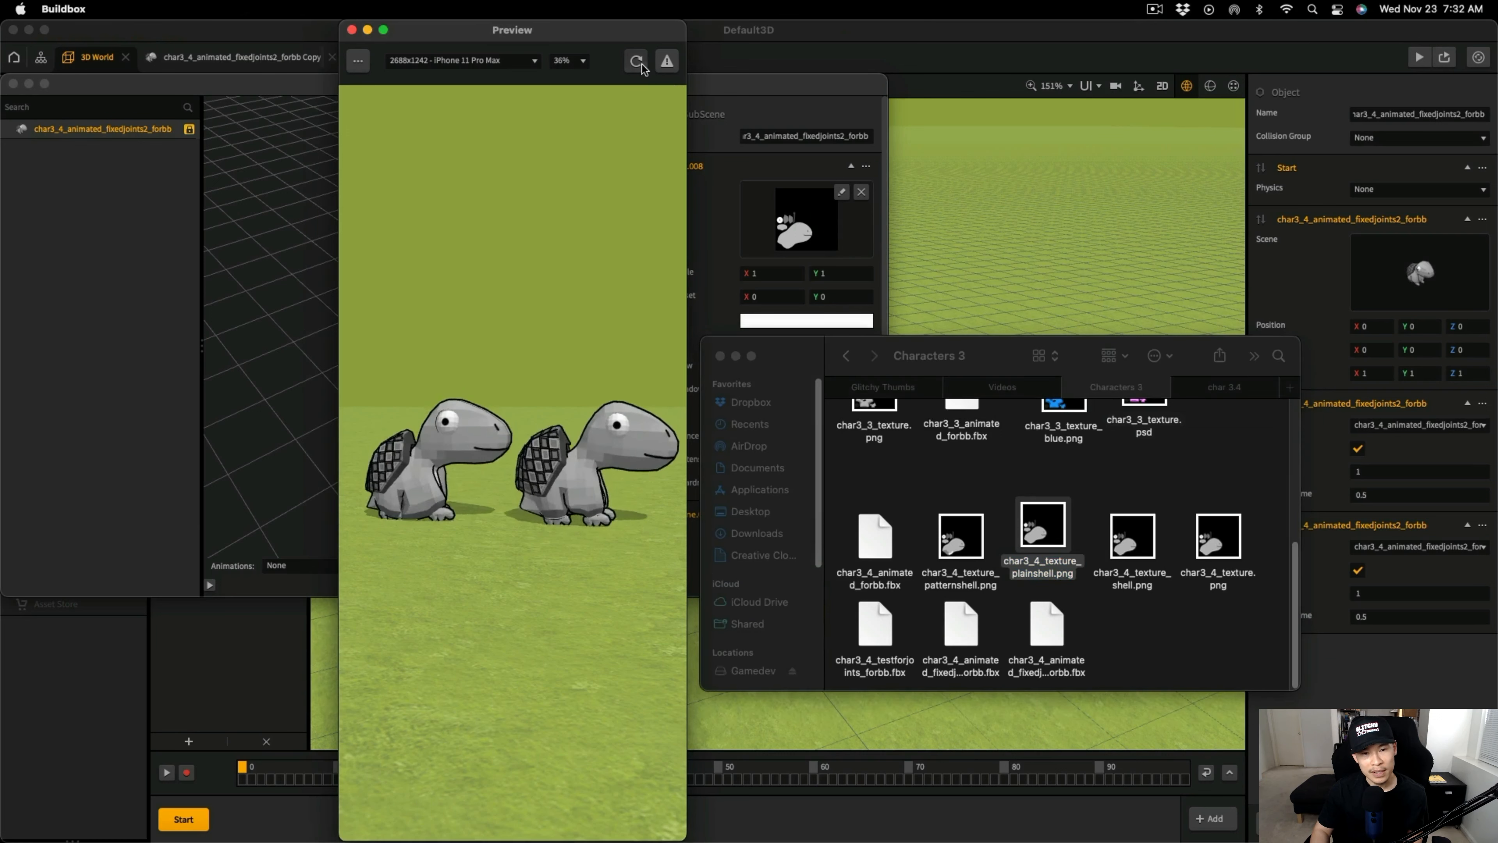
click(636, 61)
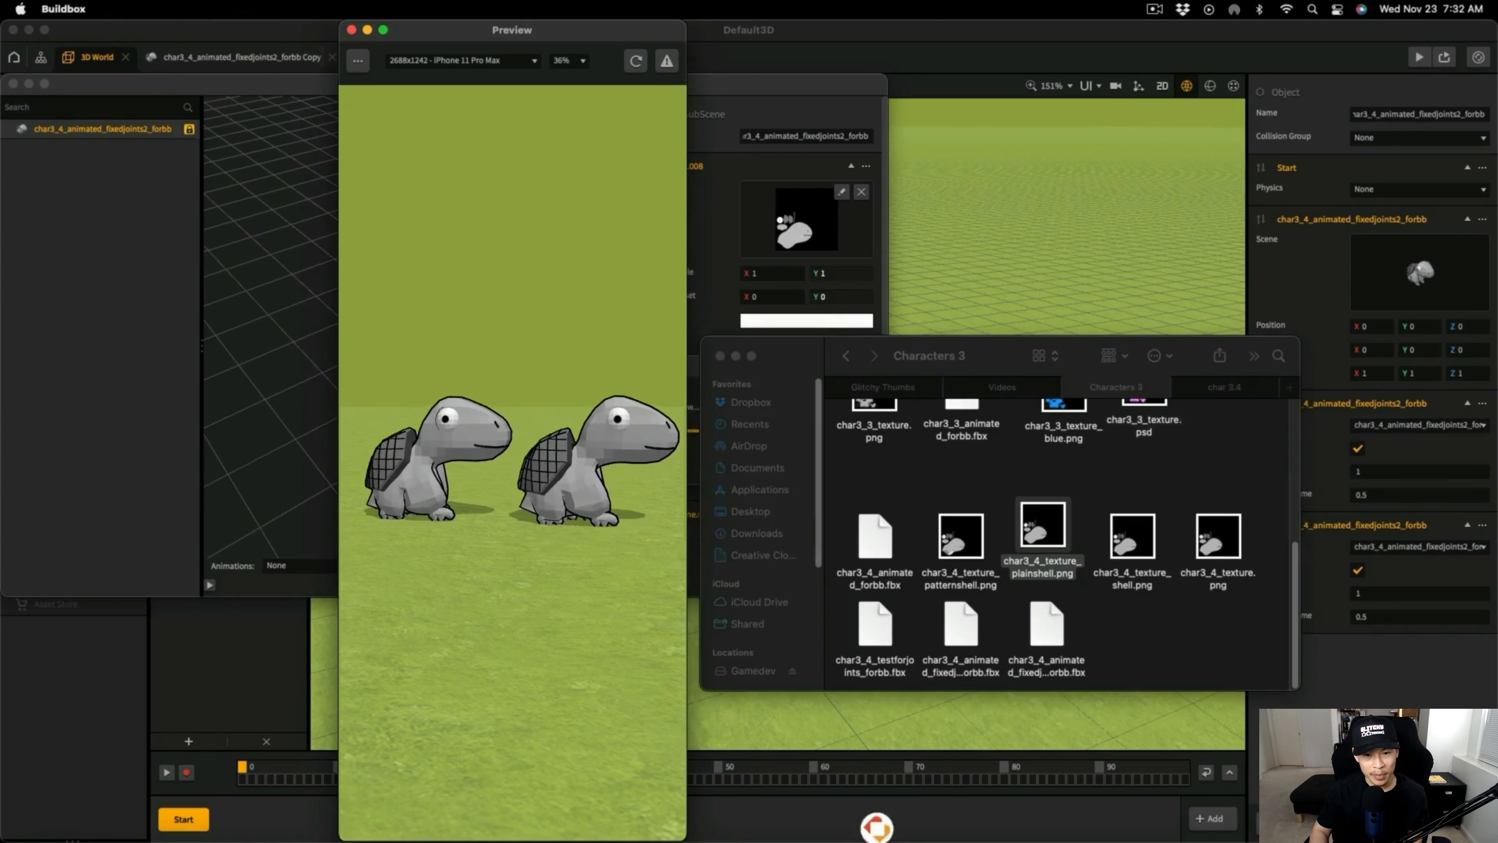
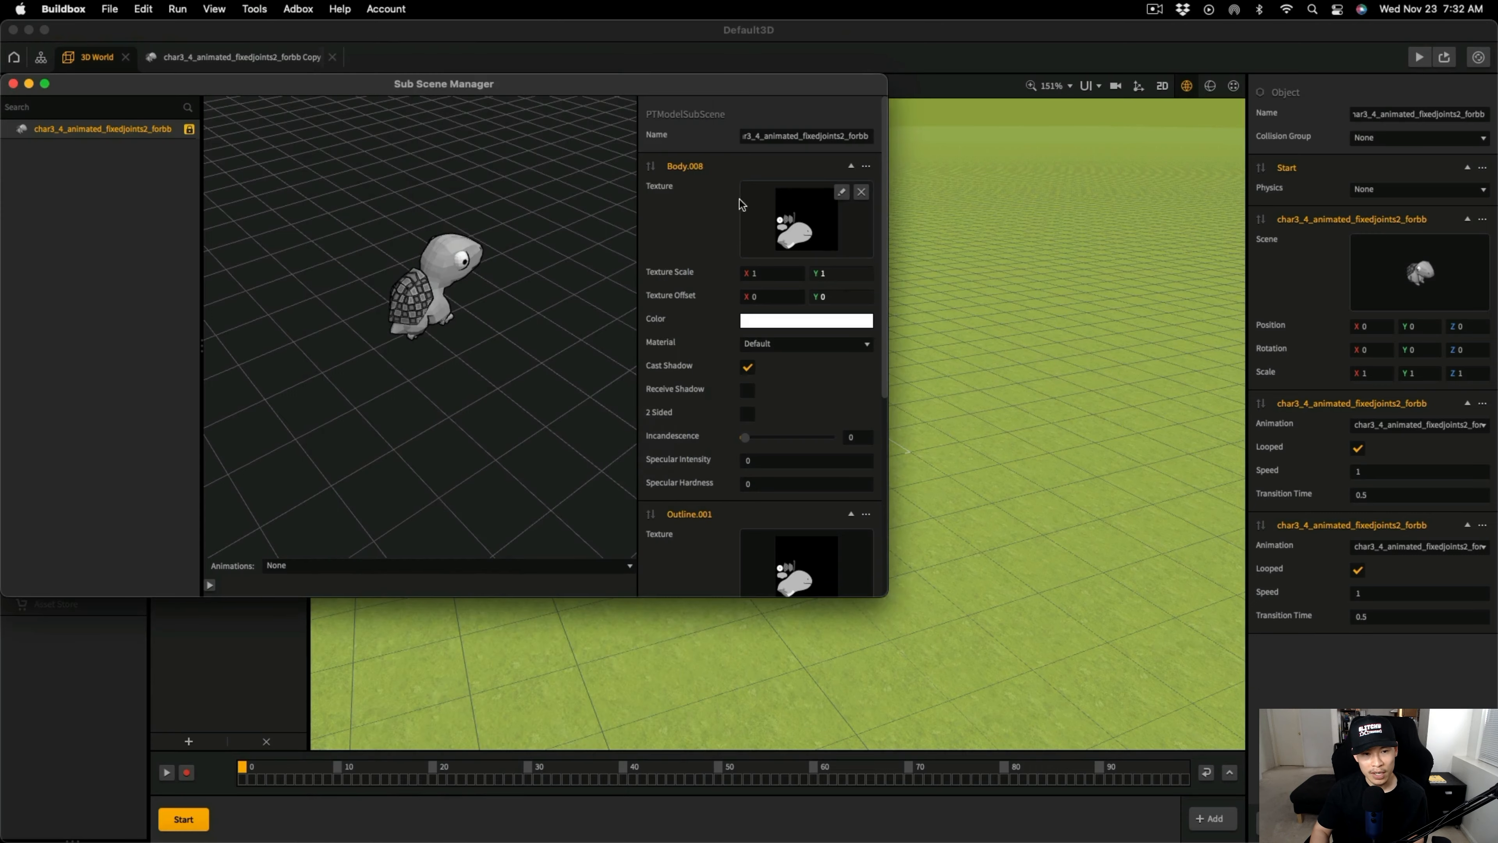
Switch to Finder's Characters 3 folder and open char3_4_texture_plainshell.png in Adobe Photoshop 2020.
key(ctrl+Up)
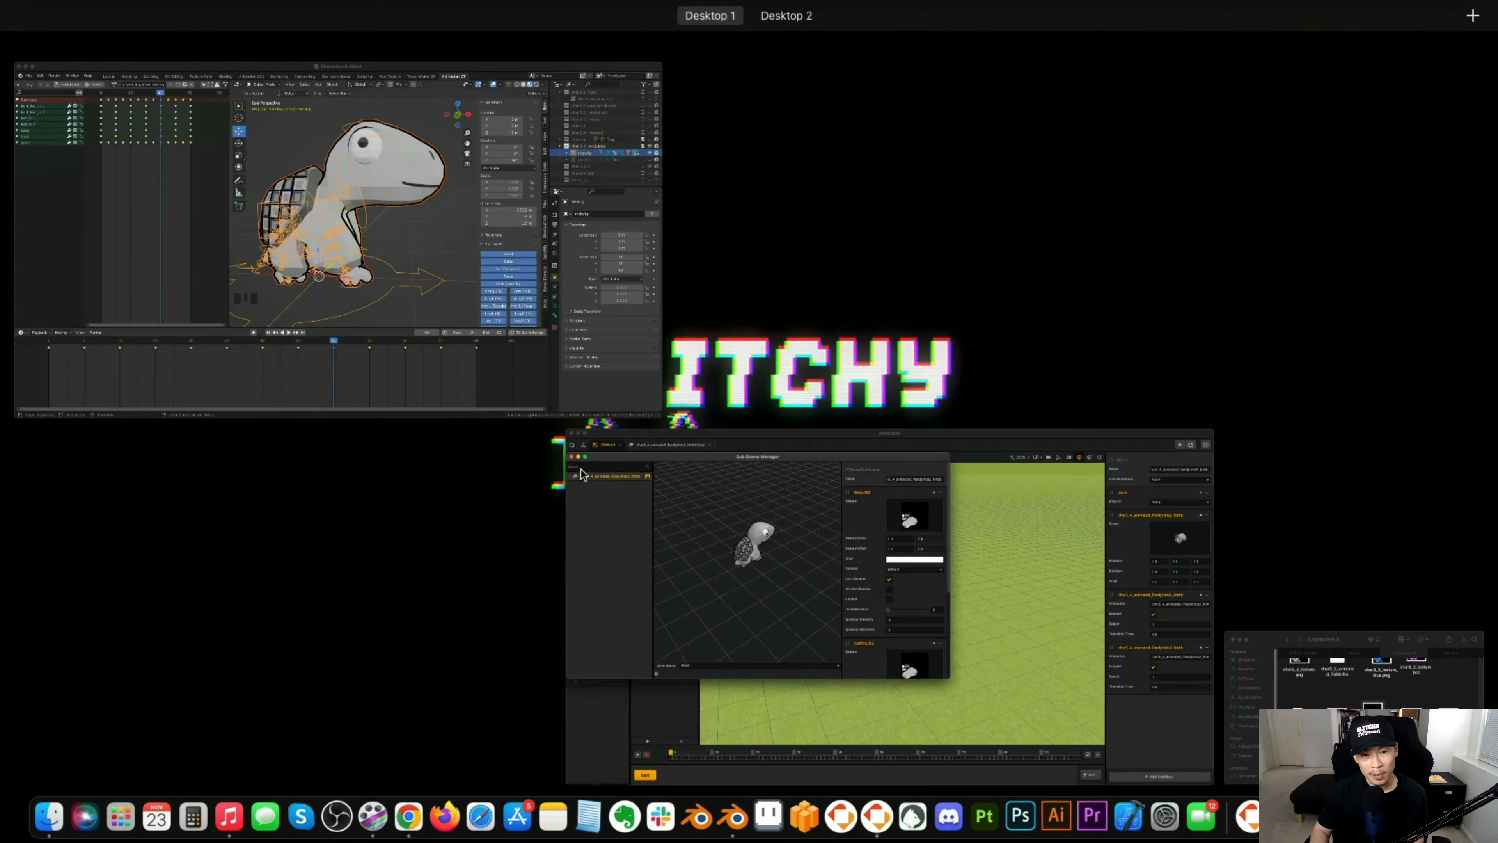
click(1212, 675)
right_click(1050, 561)
mouse_move(1120, 544)
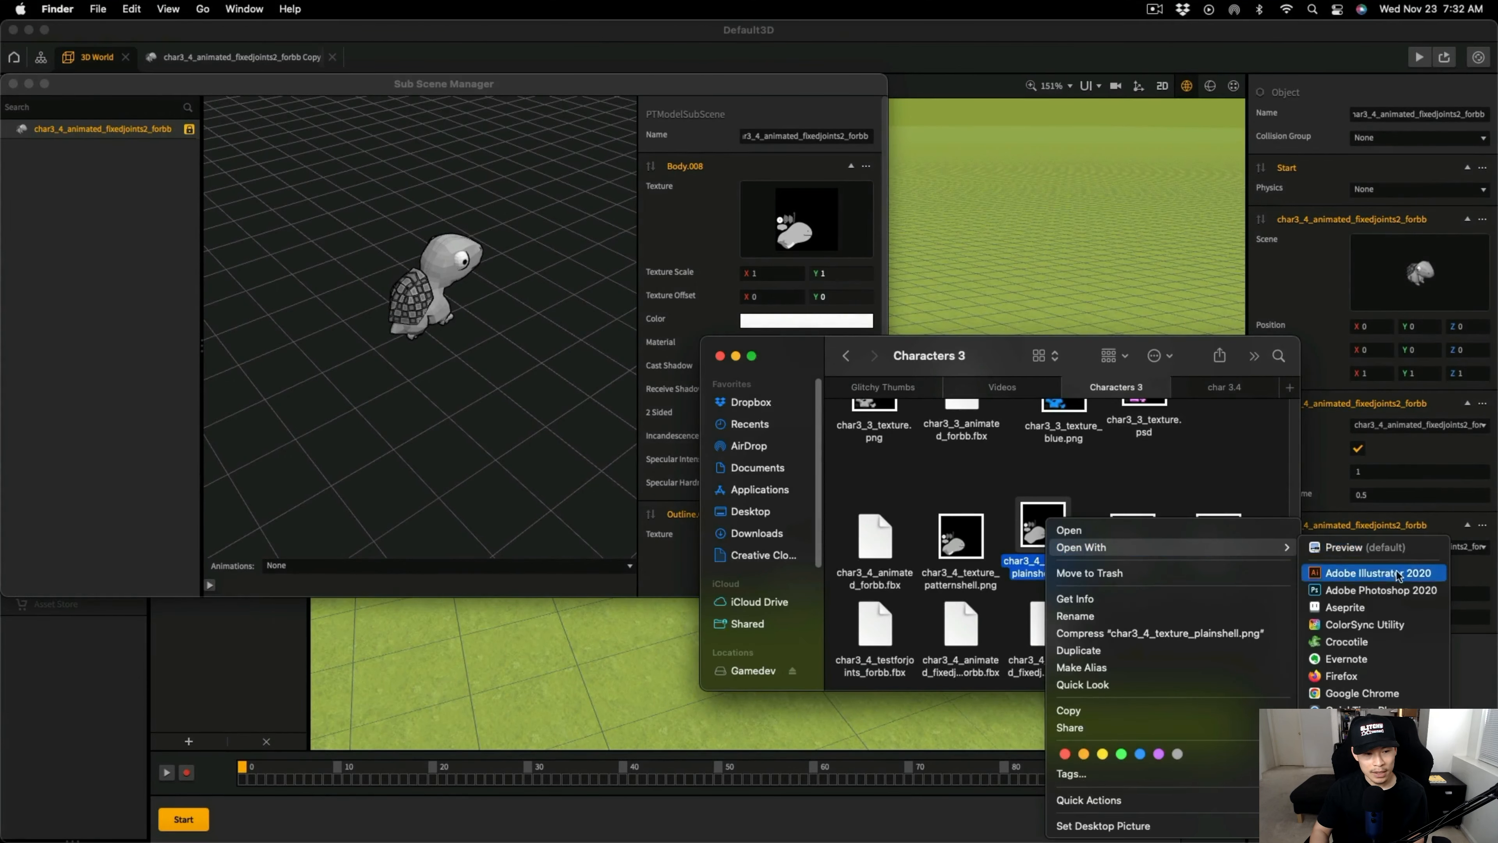
click(1297, 545)
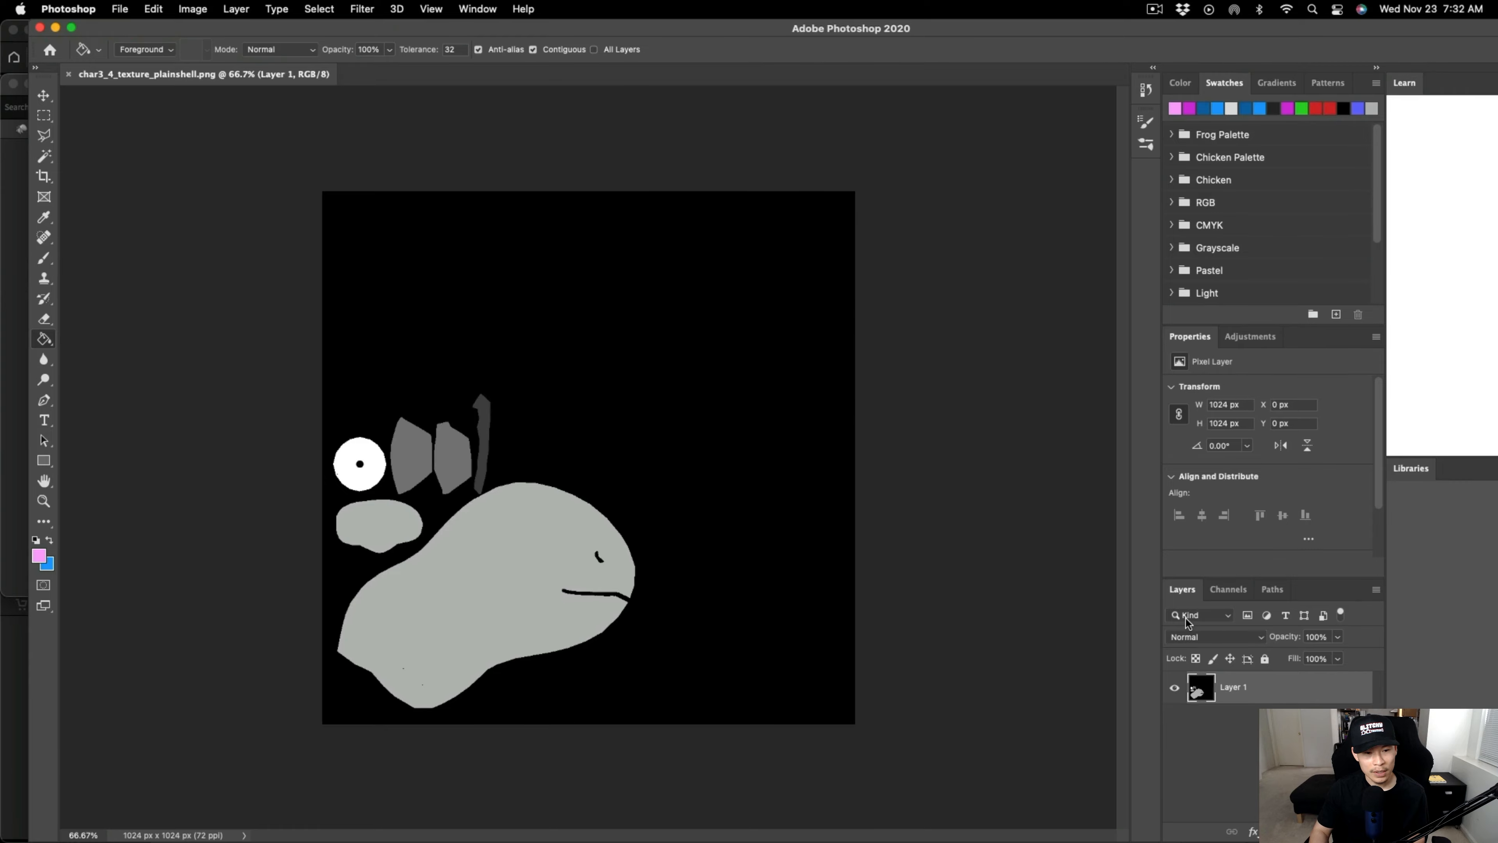
Return to the Characters 3 folder in Finder and open char3_4_texture_patternshell.png in Adobe Photoshop 2020.
key(ctrl+Up)
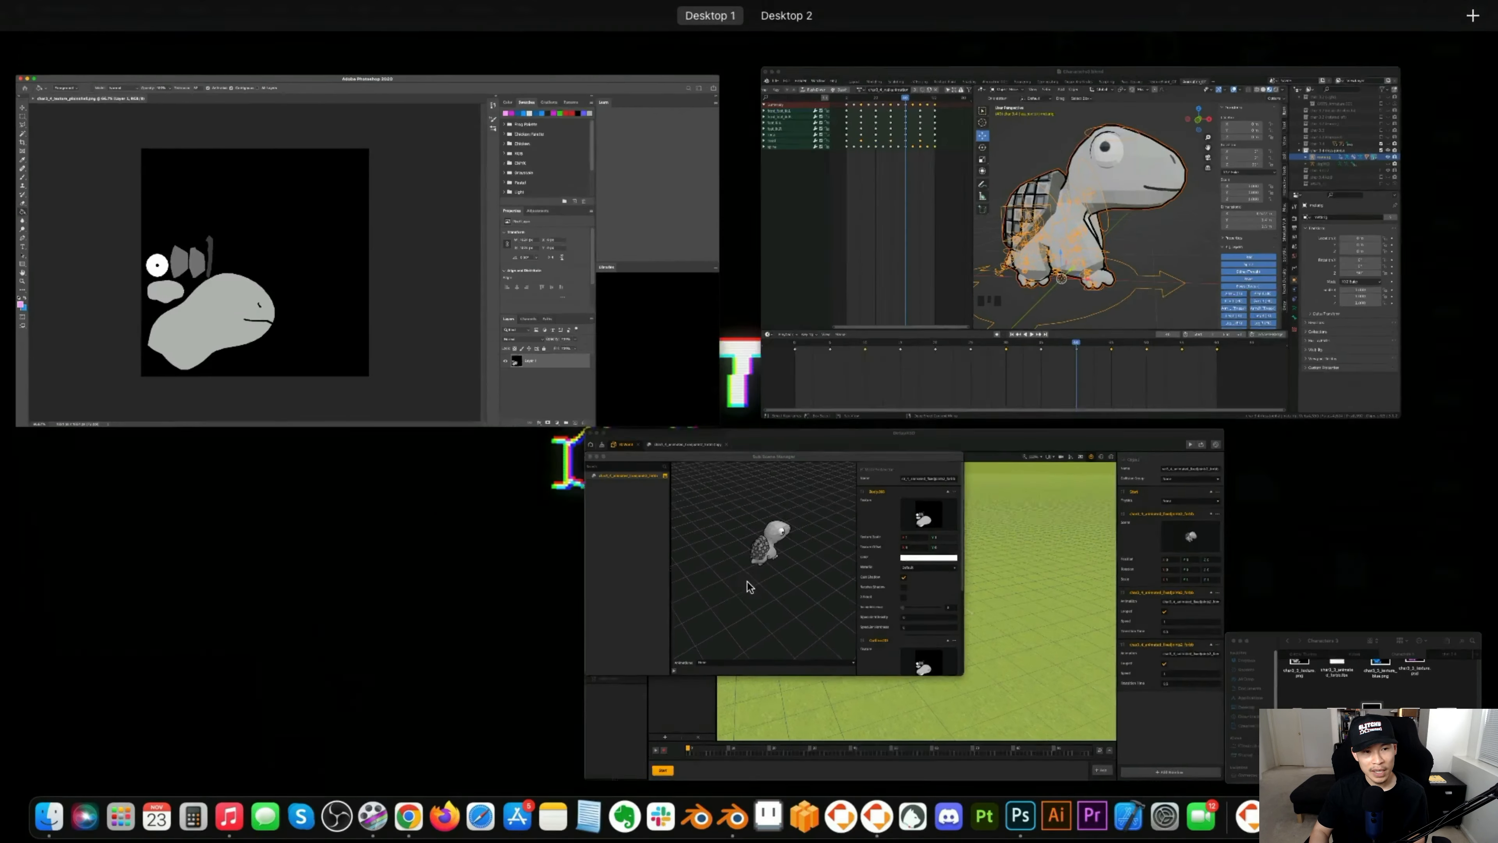
click(1258, 683)
right_click(956, 534)
mouse_move(1054, 550)
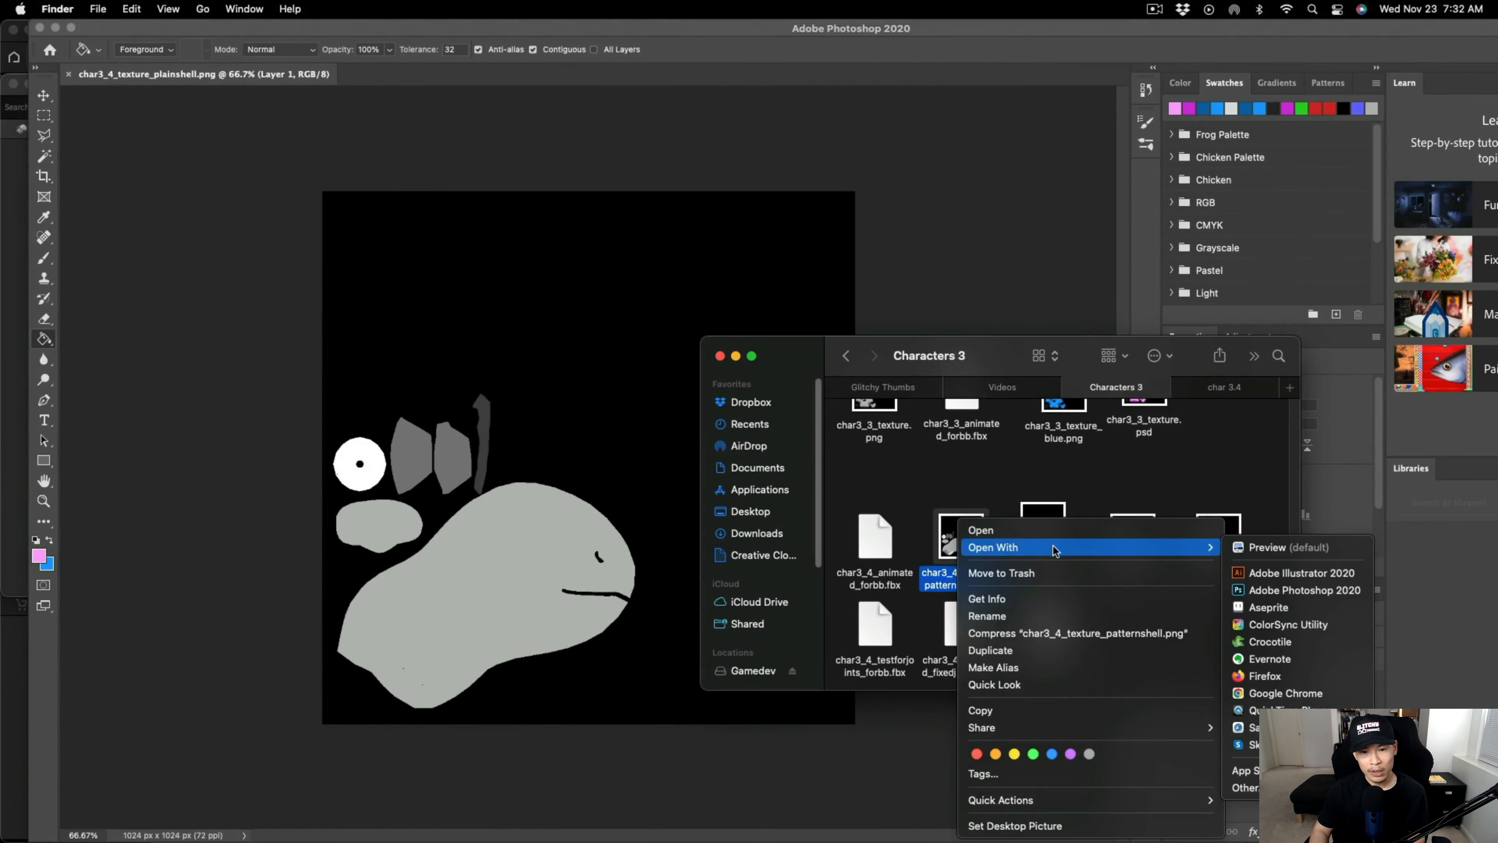
click(1300, 589)
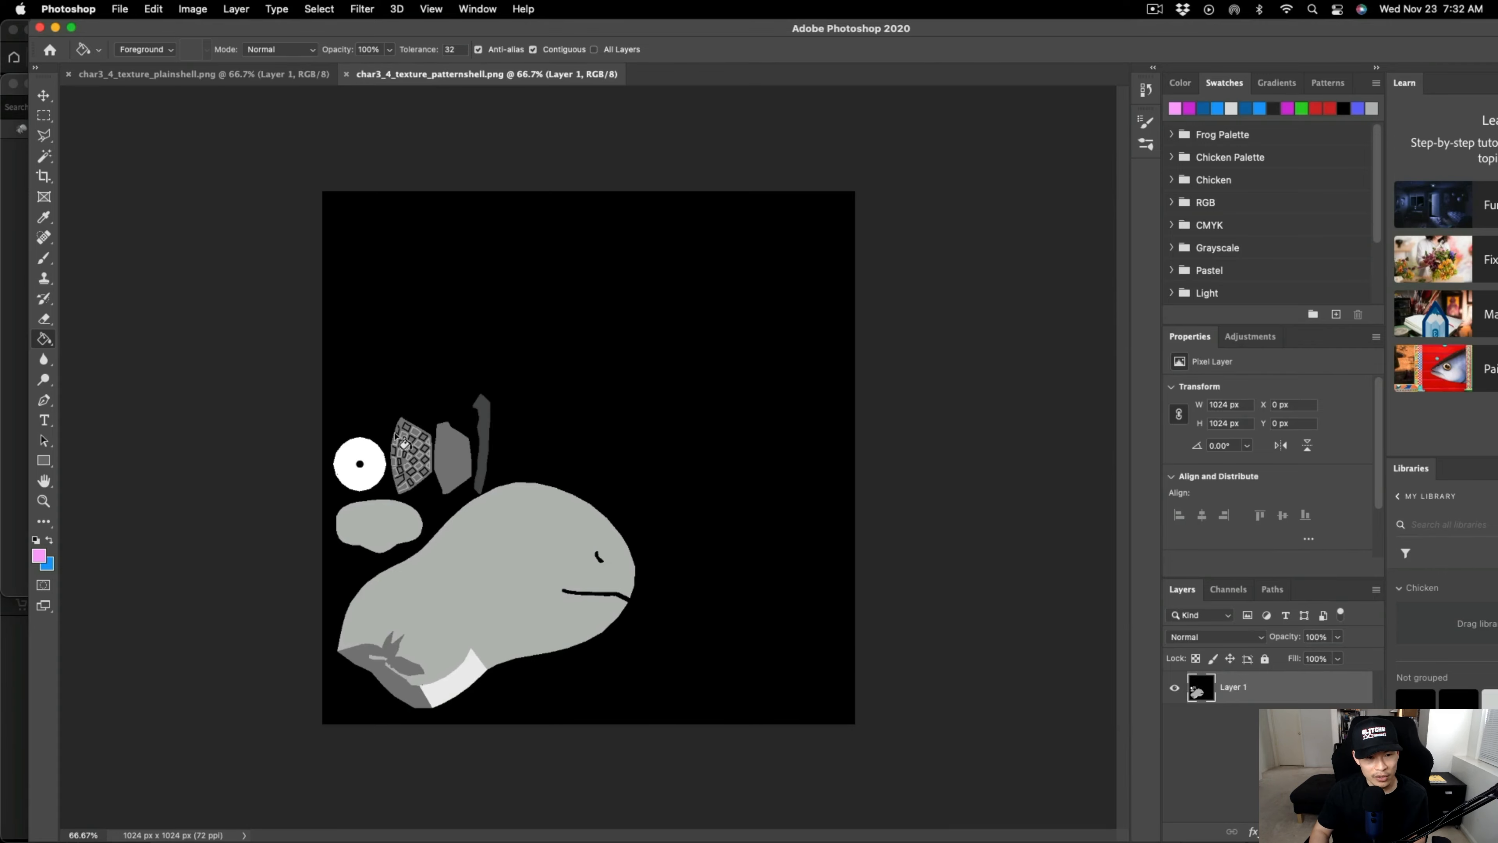
Select the insides of several light-outlined tiles in the patterned shell piece with the Magic Wand at tolerance 40.
alt+scroll(402, 440, up, 6)
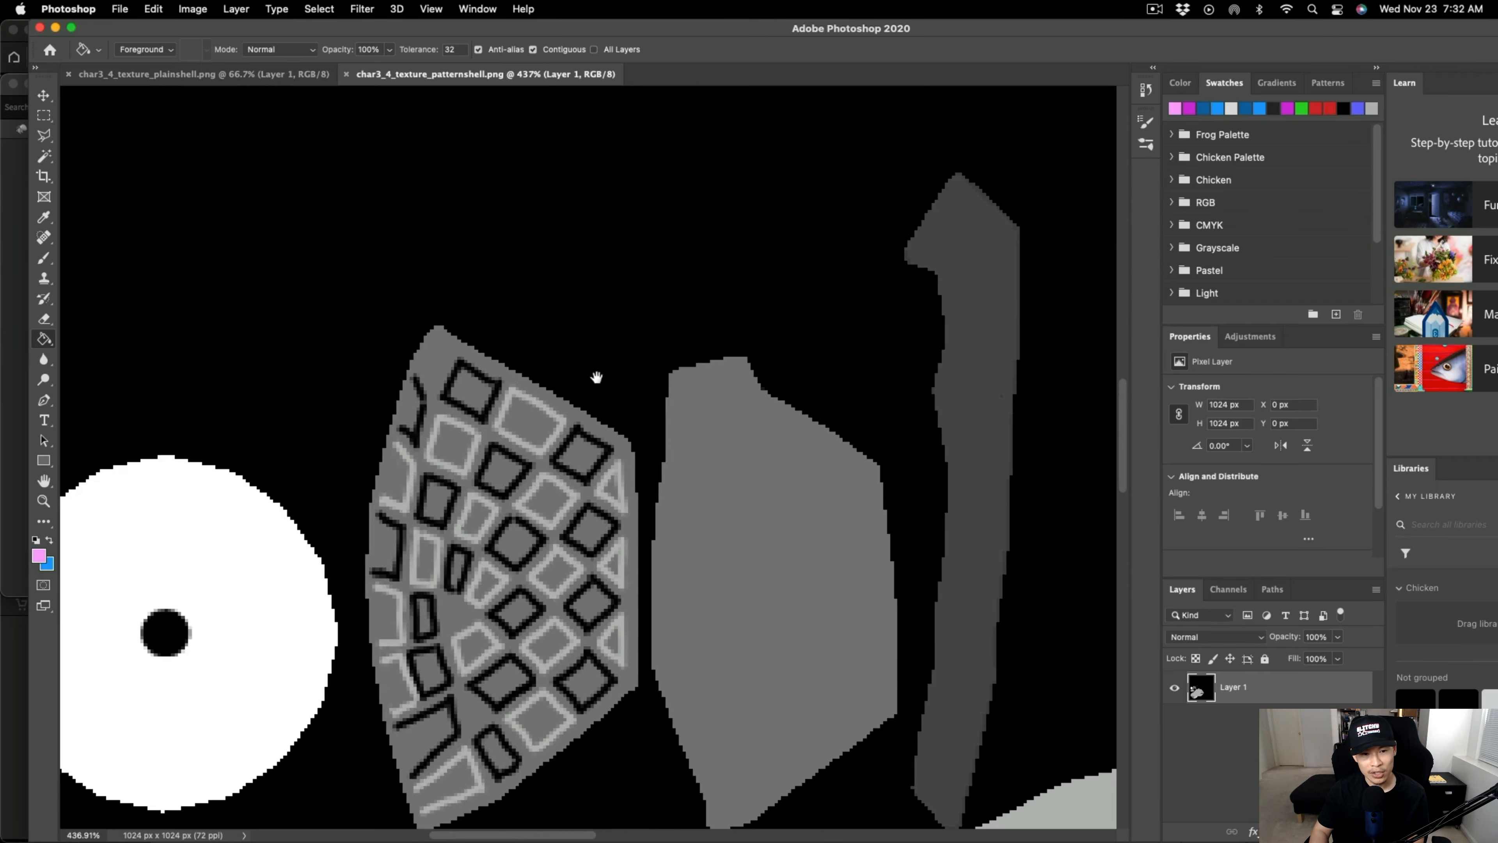
click(46, 157)
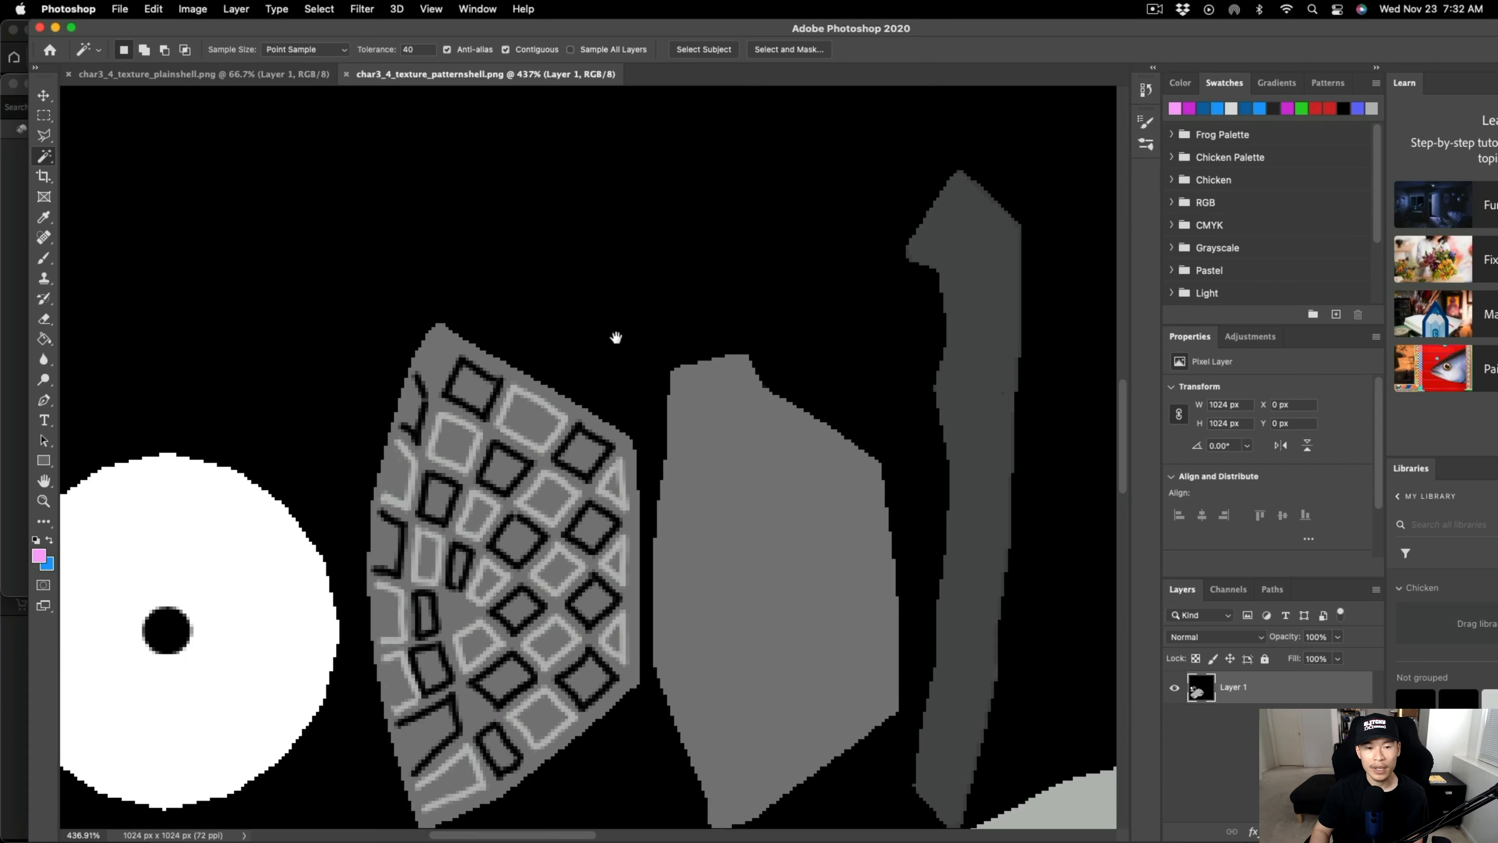
click(531, 419)
drag(531, 419, 566, 360)
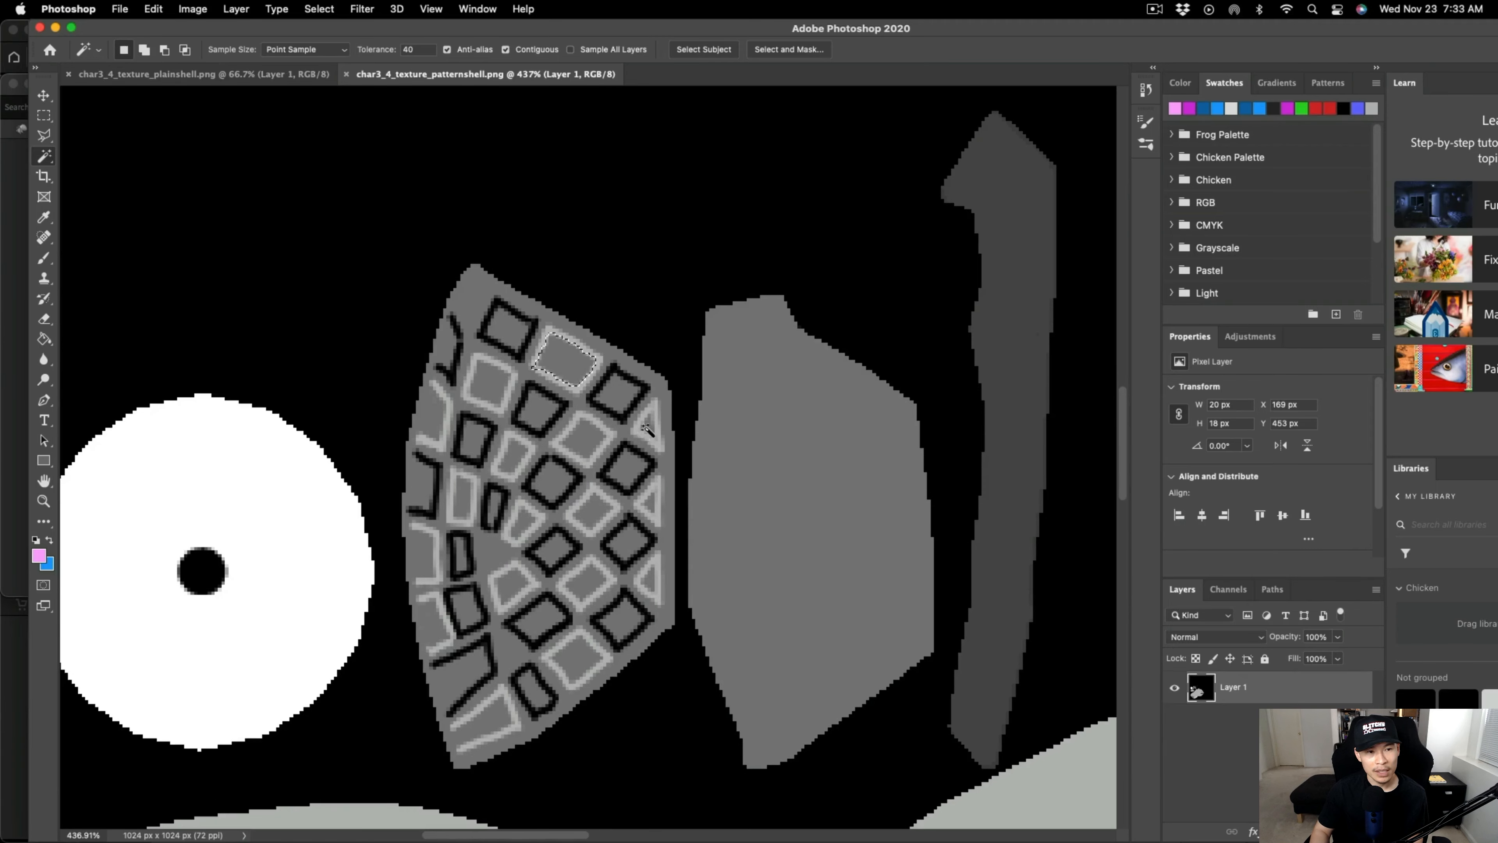
shift+click(650, 428)
shift+click(585, 440)
shift+click(505, 396)
shift+click(512, 454)
shift+click(520, 523)
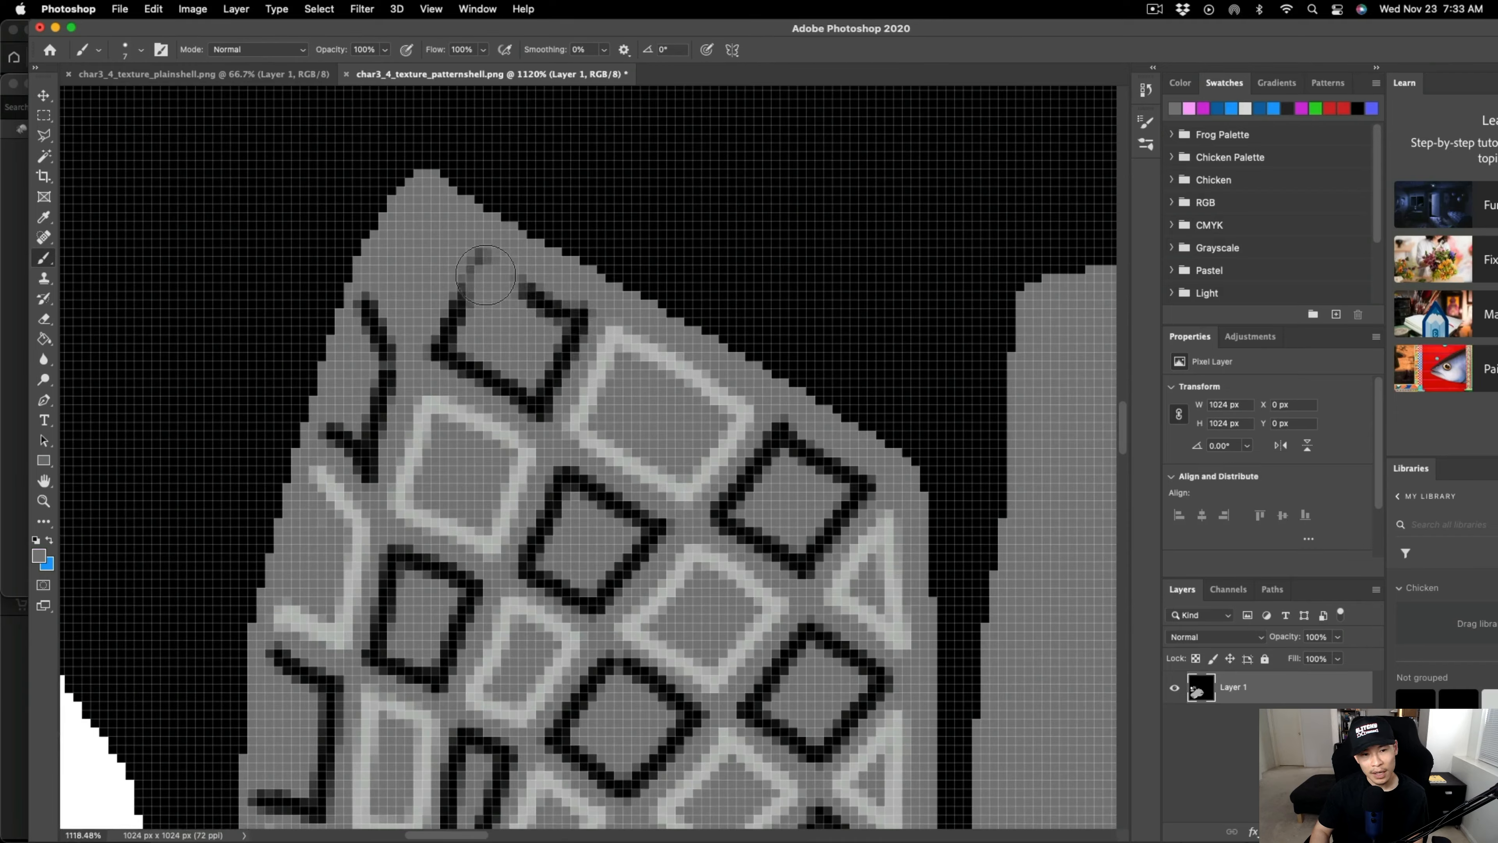
Paint over the black tile outlines in the upper and right parts of the shell pattern with the shell's gray.
alt+scroll(471, 360, down, 2)
drag(479, 273, 581, 327)
alt+scroll(504, 437, up, 3)
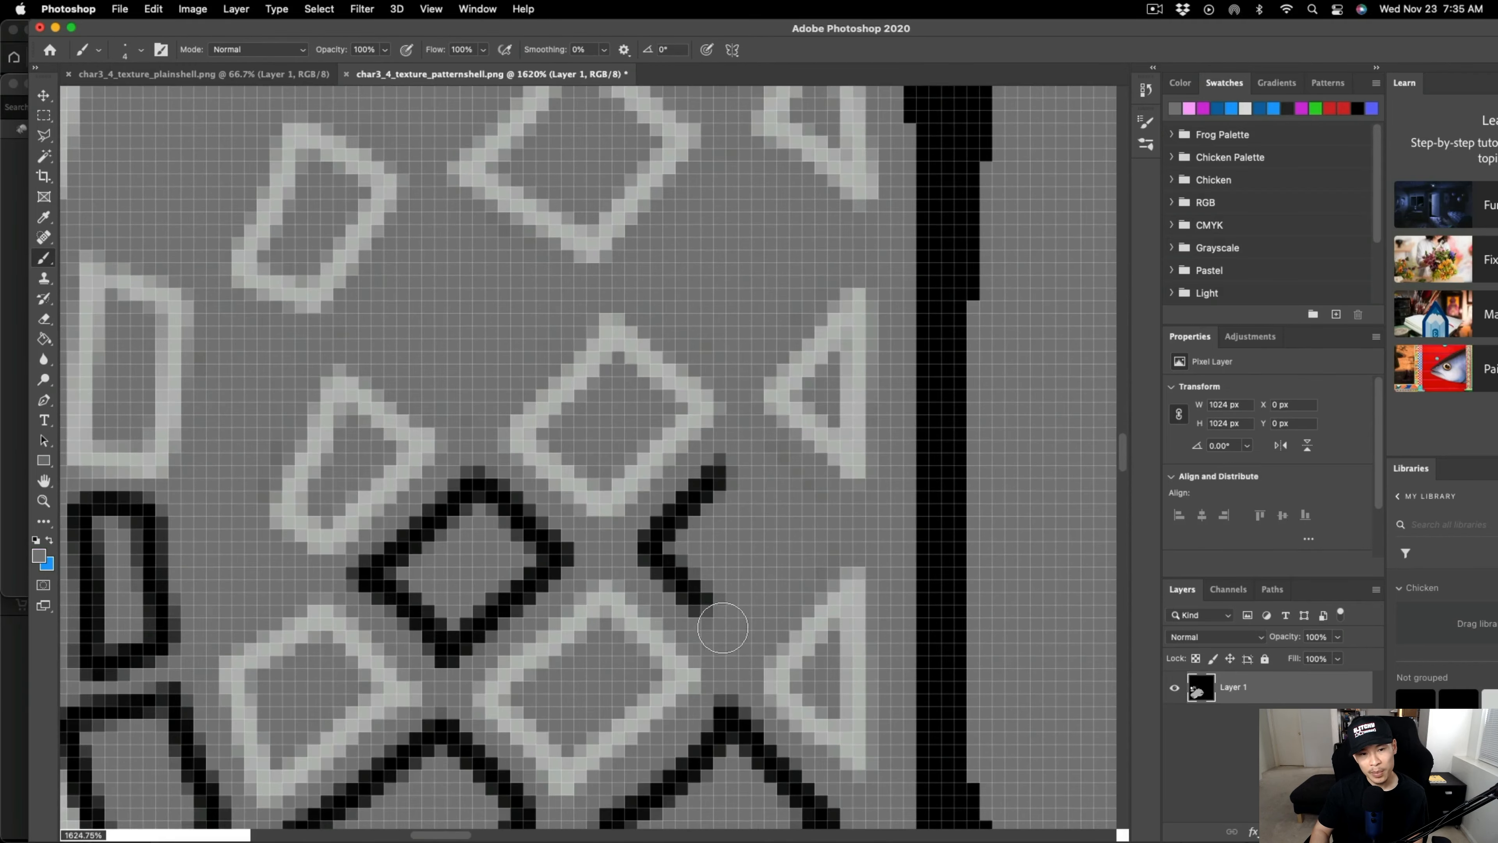
mouse_move(655, 567)
mouse_down()
mouse_move(703, 504)
mouse_move(645, 535)
mouse_up()
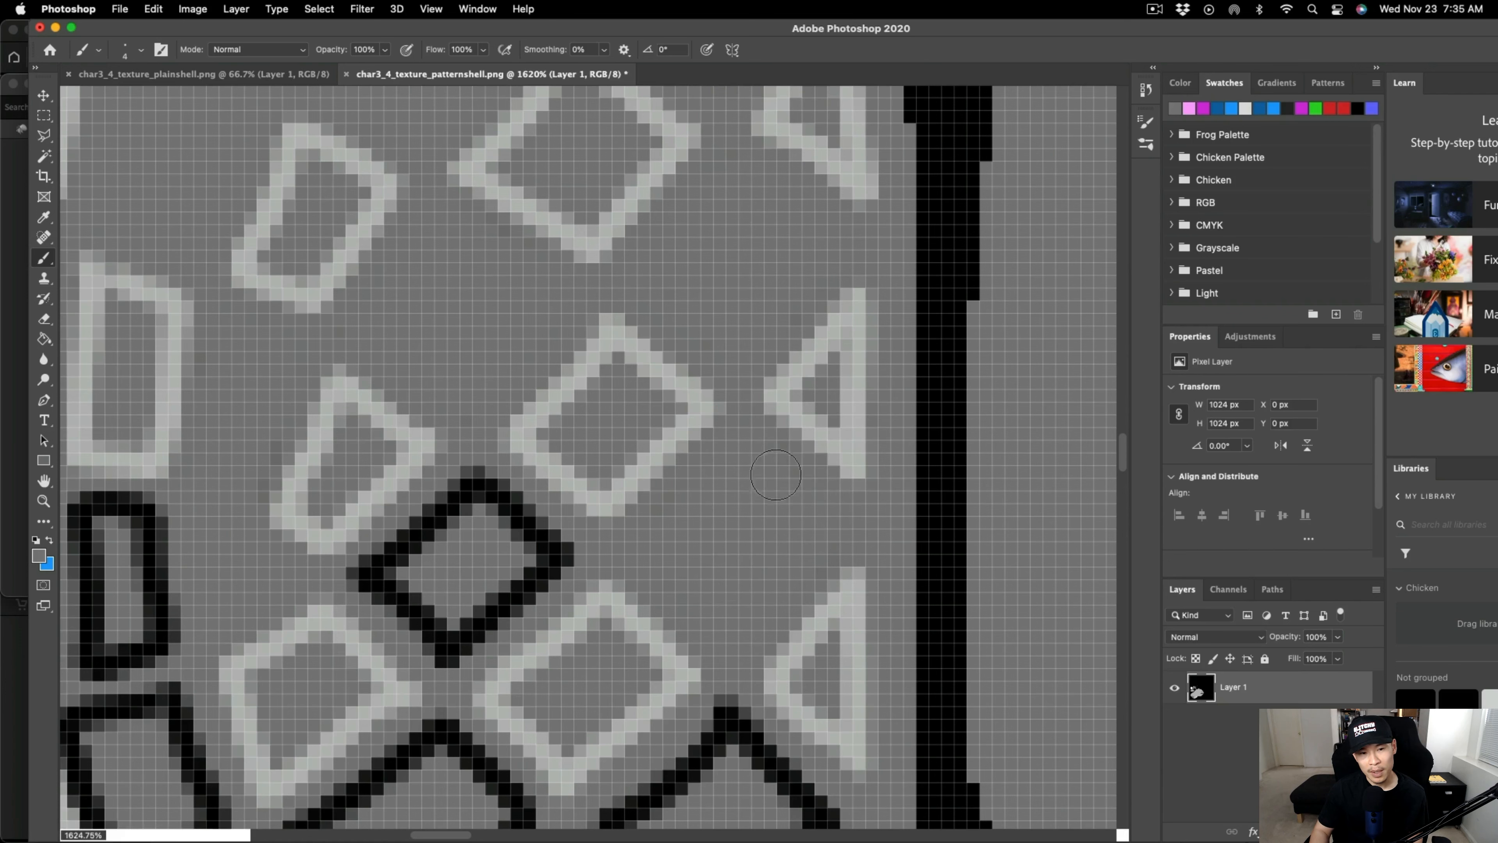
mouse_move(765, 560)
mouse_down()
mouse_move(737, 509)
mouse_move(773, 422)
mouse_up()
mouse_move(740, 606)
mouse_down()
mouse_move(737, 579)
mouse_move(829, 679)
mouse_move(726, 785)
mouse_move(634, 687)
mouse_move(672, 637)
mouse_move(676, 669)
mouse_up()
Brush out the black diamond outlines across the lower middle of the shell pattern using the shell gray.
right_click(558, 409)
mouse_move(498, 350)
mouse_down()
mouse_move(560, 413)
mouse_move(466, 502)
mouse_move(420, 465)
mouse_move(406, 404)
mouse_move(445, 384)
mouse_move(434, 468)
mouse_move(527, 453)
mouse_move(553, 408)
mouse_move(732, 260)
mouse_move(513, 425)
mouse_move(743, 283)
mouse_move(837, 390)
mouse_move(772, 477)
mouse_move(642, 525)
mouse_move(674, 557)
mouse_move(549, 482)
mouse_up()
alt+scroll(527, 453, down, 5)
alt+scroll(540, 468, up, 8)
alt+scroll(570, 471, down, 5)
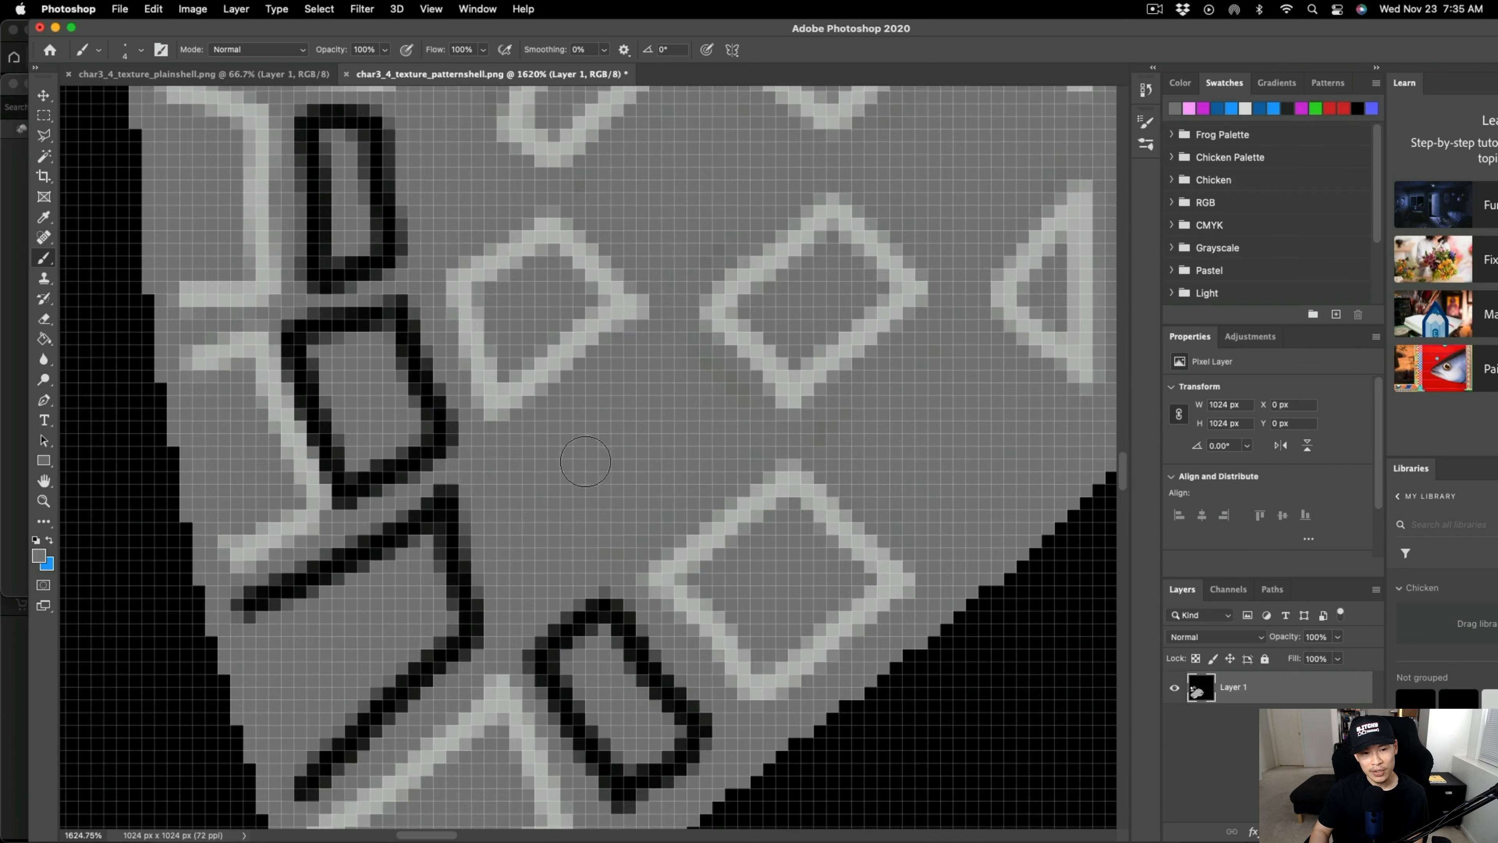
Paint out the narrow black tile outlines along the left side of the shell pattern in shell gray.
alt+scroll(492, 218, up, 3)
mouse_move(466, 266)
mouse_down()
mouse_move(518, 254)
mouse_move(575, 436)
mouse_move(428, 487)
mouse_move(408, 335)
mouse_move(451, 251)
mouse_move(429, 317)
mouse_up()
scroll(548, 472, down, 3)
mouse_move(552, 484)
mouse_down()
mouse_move(589, 612)
mouse_move(544, 732)
mouse_move(475, 761)
mouse_move(433, 672)
mouse_move(401, 531)
mouse_move(525, 446)
mouse_move(435, 495)
mouse_move(416, 472)
mouse_move(408, 568)
mouse_move(483, 787)
mouse_move(391, 563)
mouse_move(484, 769)
mouse_move(444, 668)
mouse_up()
alt+scroll(511, 570, down, 10)
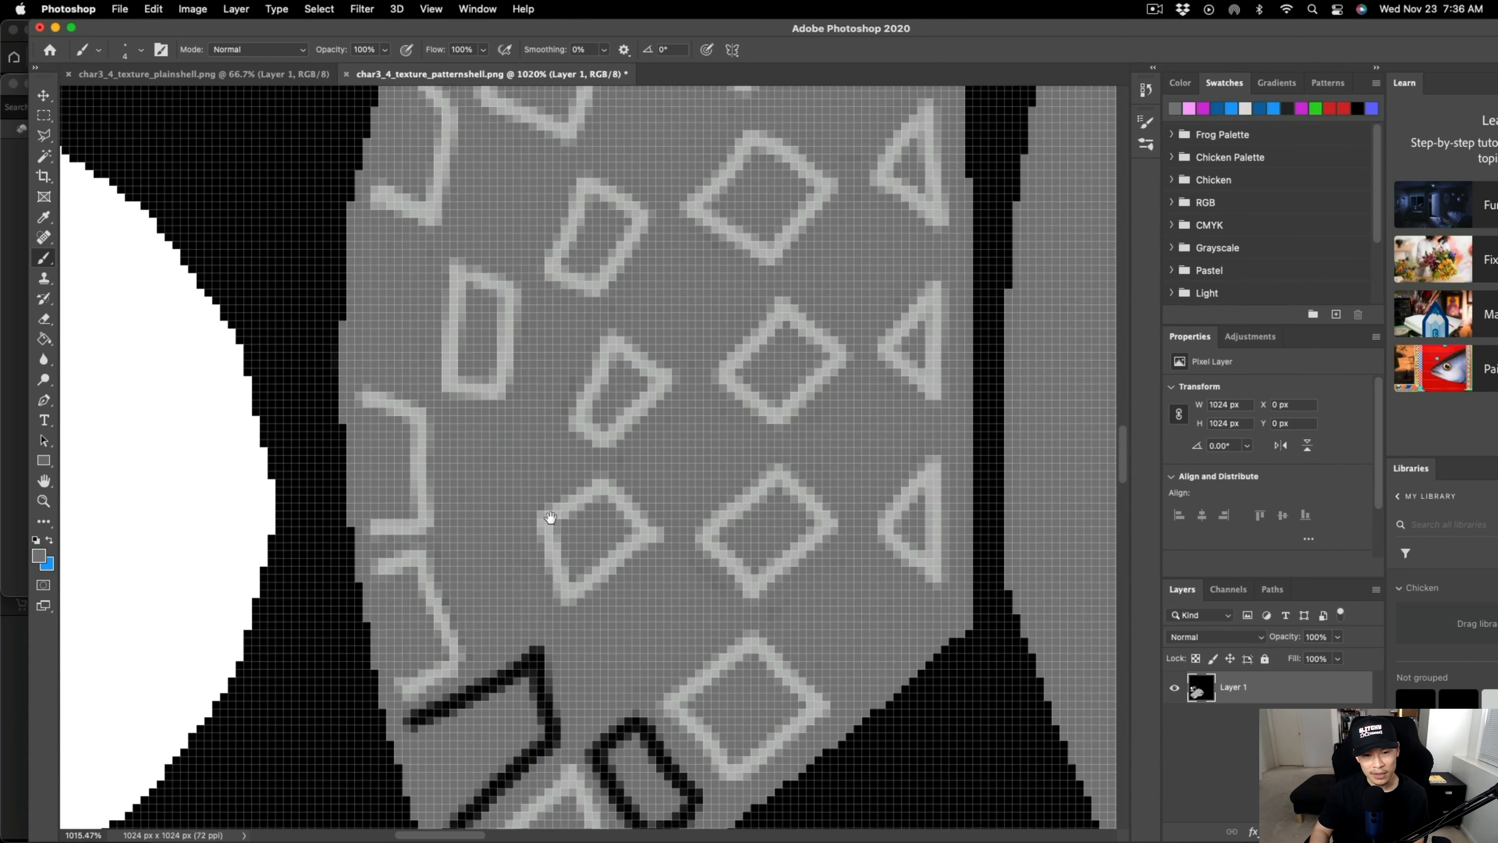
Cover the remaining black tile outlines at the lower tip of the shell with shell gray, keeping the light outlines.
alt+scroll(549, 539, up, 5)
alt+scroll(546, 539, up, 3)
mouse_move(528, 501)
mouse_down()
mouse_move(208, 729)
mouse_move(394, 635)
mouse_move(314, 655)
mouse_up()
alt+scroll(531, 549, down, 3)
mouse_move(565, 519)
mouse_down()
mouse_move(566, 625)
mouse_move(415, 763)
mouse_up()
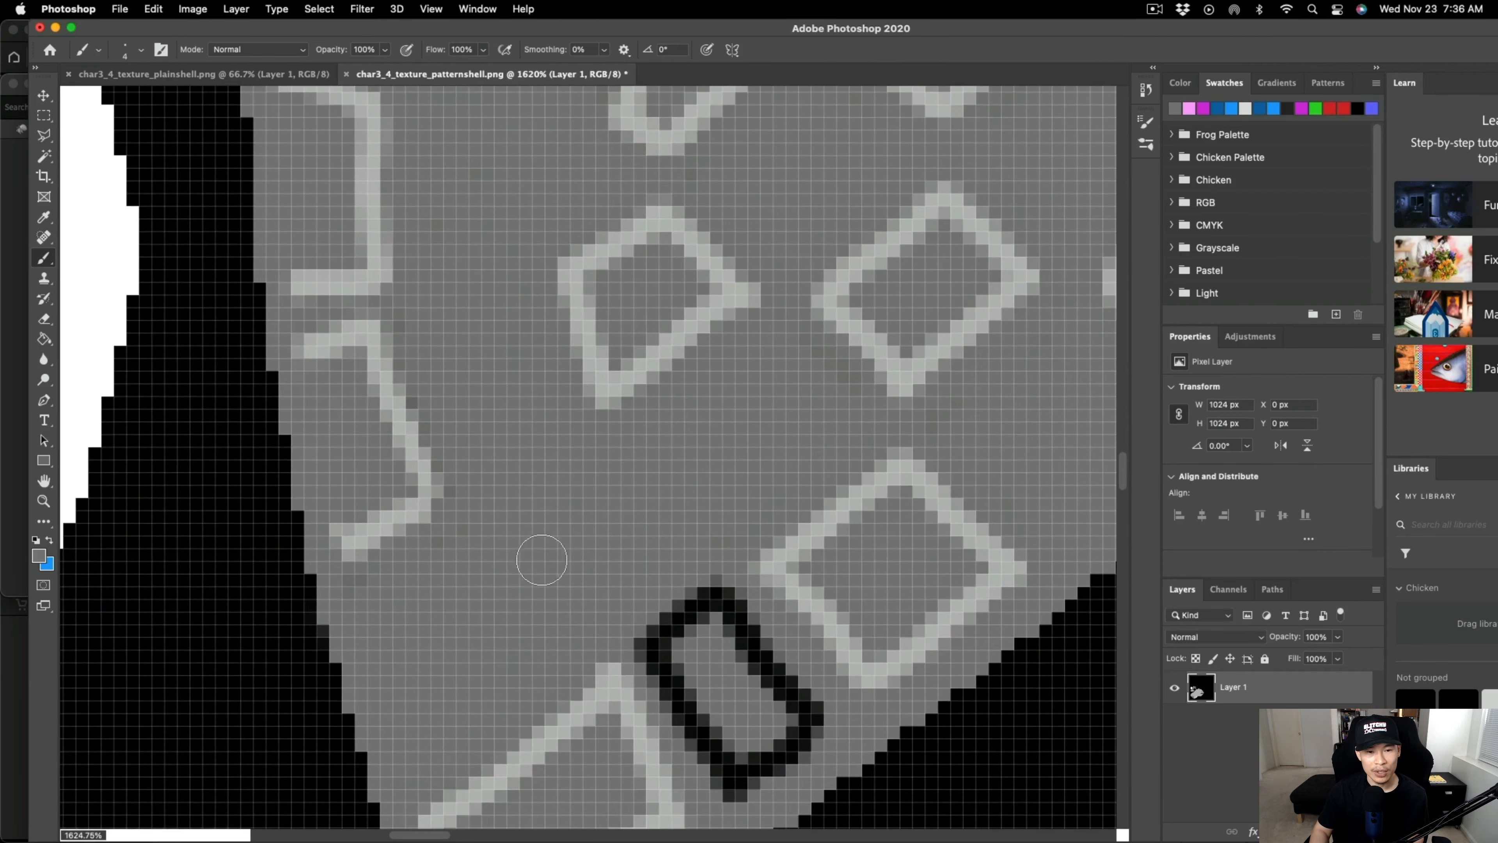
click(716, 594)
mouse_move(715, 594)
mouse_down()
mouse_move(790, 692)
mouse_move(766, 767)
mouse_move(727, 761)
mouse_move(661, 649)
mouse_move(652, 629)
mouse_move(725, 753)
mouse_move(666, 619)
mouse_up()
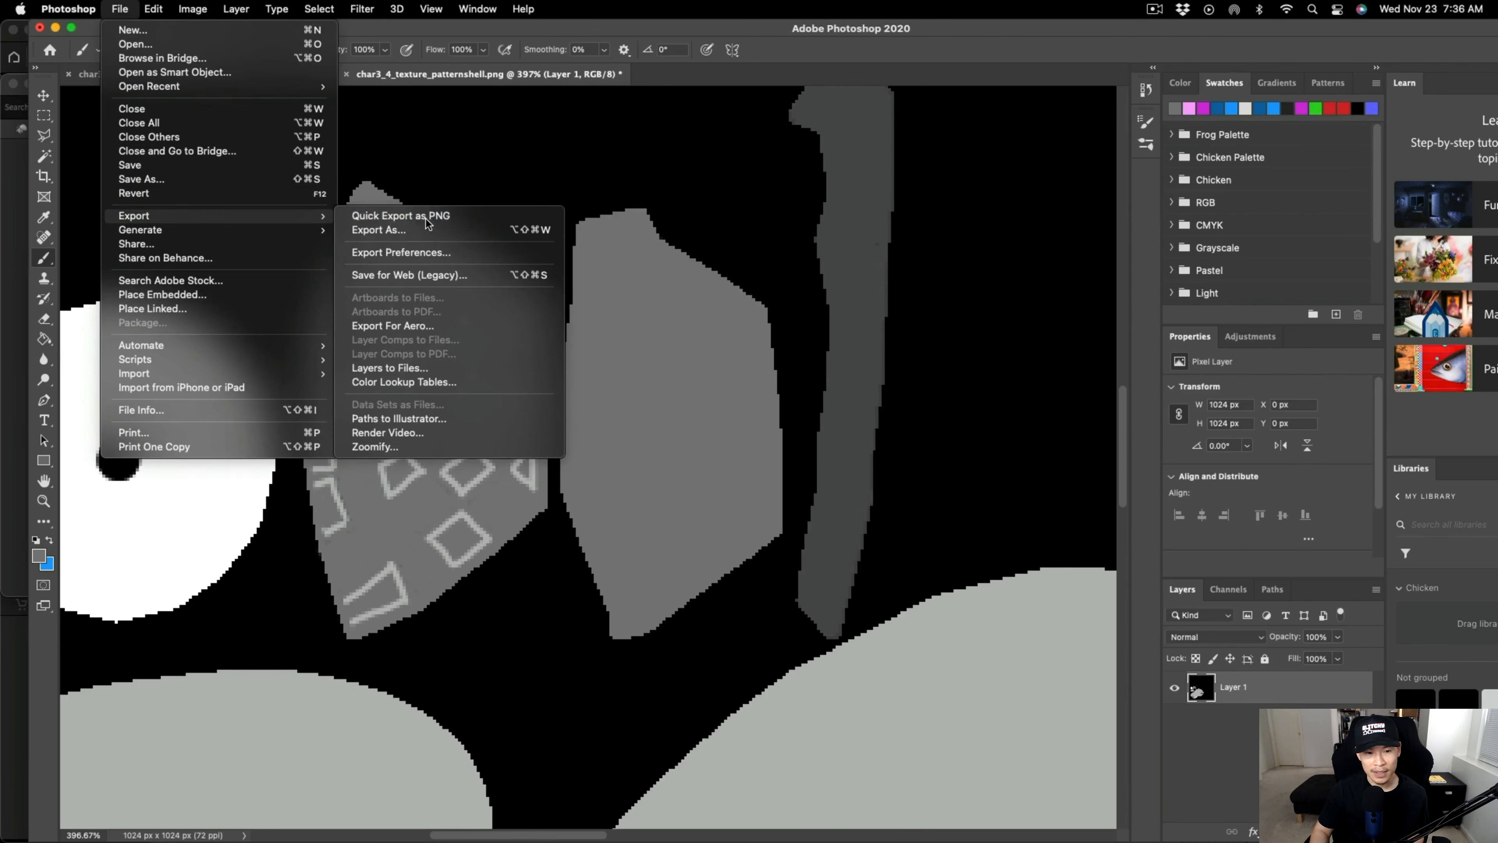
Save the edited texture as char3_4_texture_graypatternshell.png in the Characters 3 folder.
click(684, 402)
key(super+shift+s)
click(840, 160)
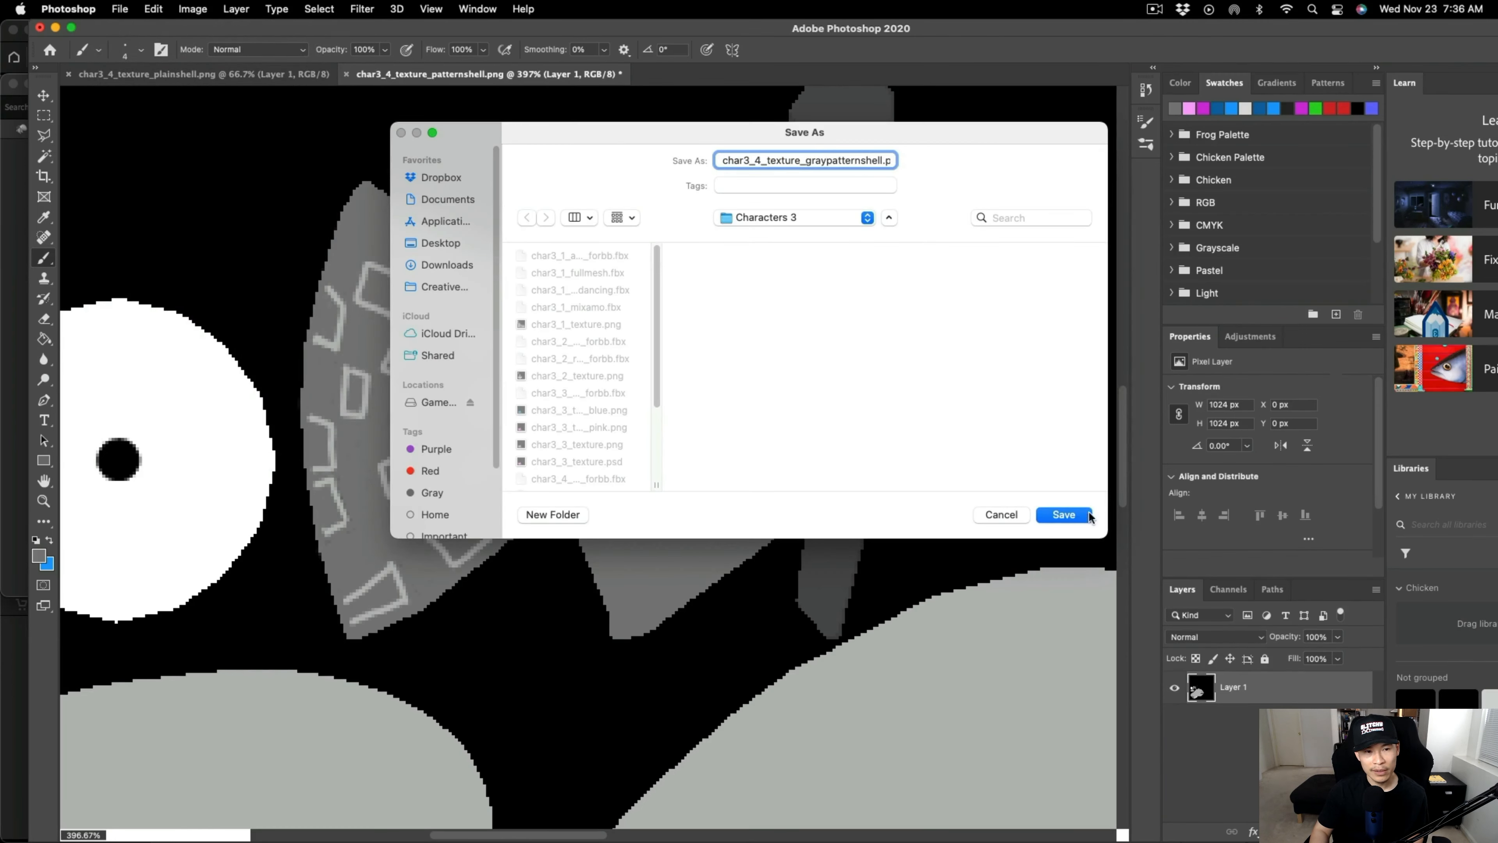
click(1089, 517)
Return to Buildbox and apply the graypatternshell PNG from Characters 3 as the Body.008 texture in the Sub Scene Manager.
key(ctrl+Up)
click(902, 605)
key(ctrl+Up)
click(253, 598)
drag(623, 575, 807, 228)
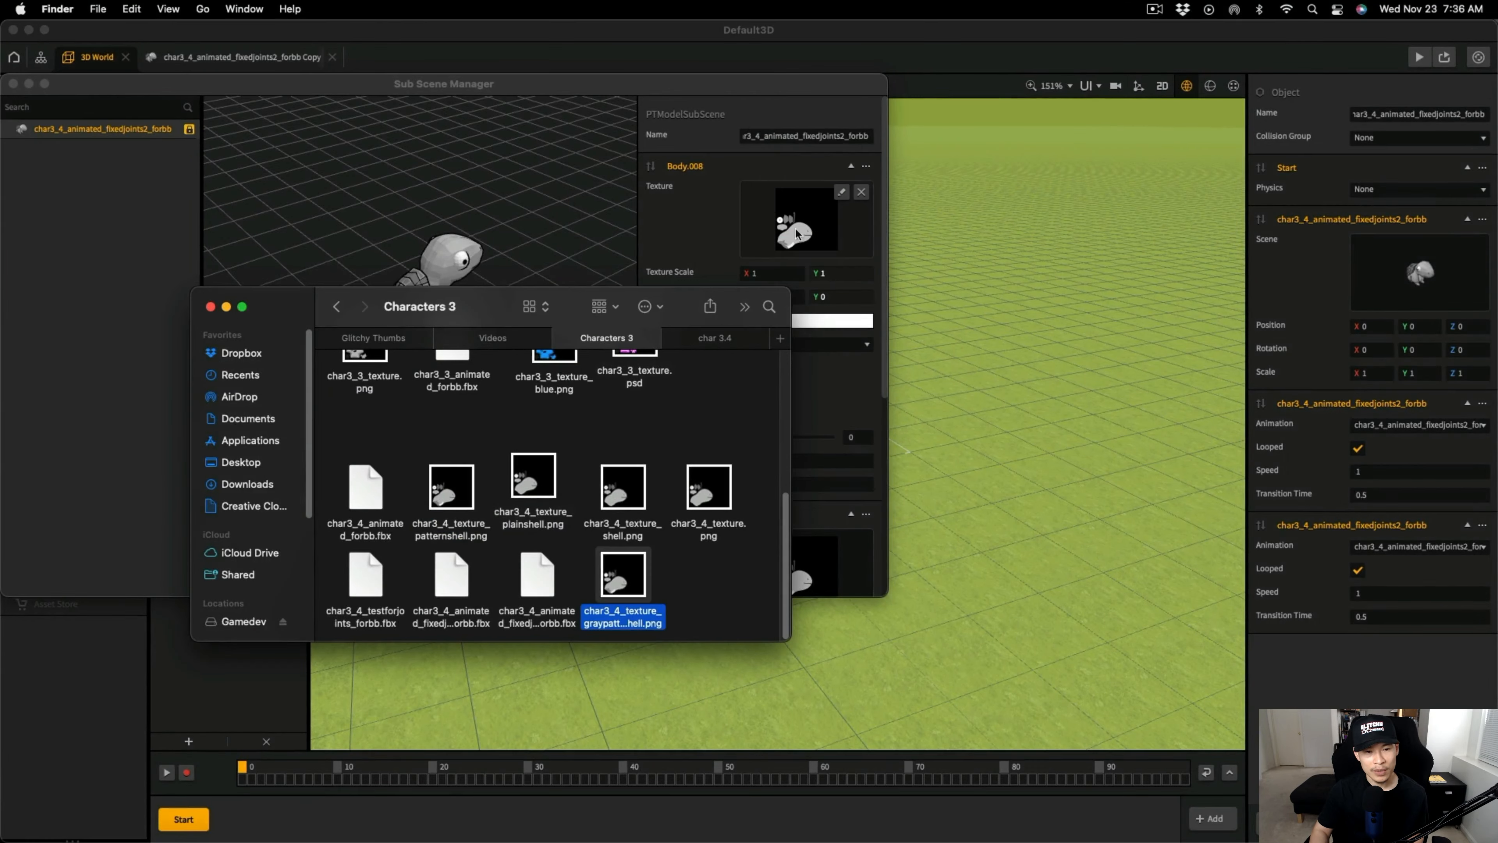
scroll(738, 484, down, 5)
click(729, 577)
scroll(822, 406, up, 10)
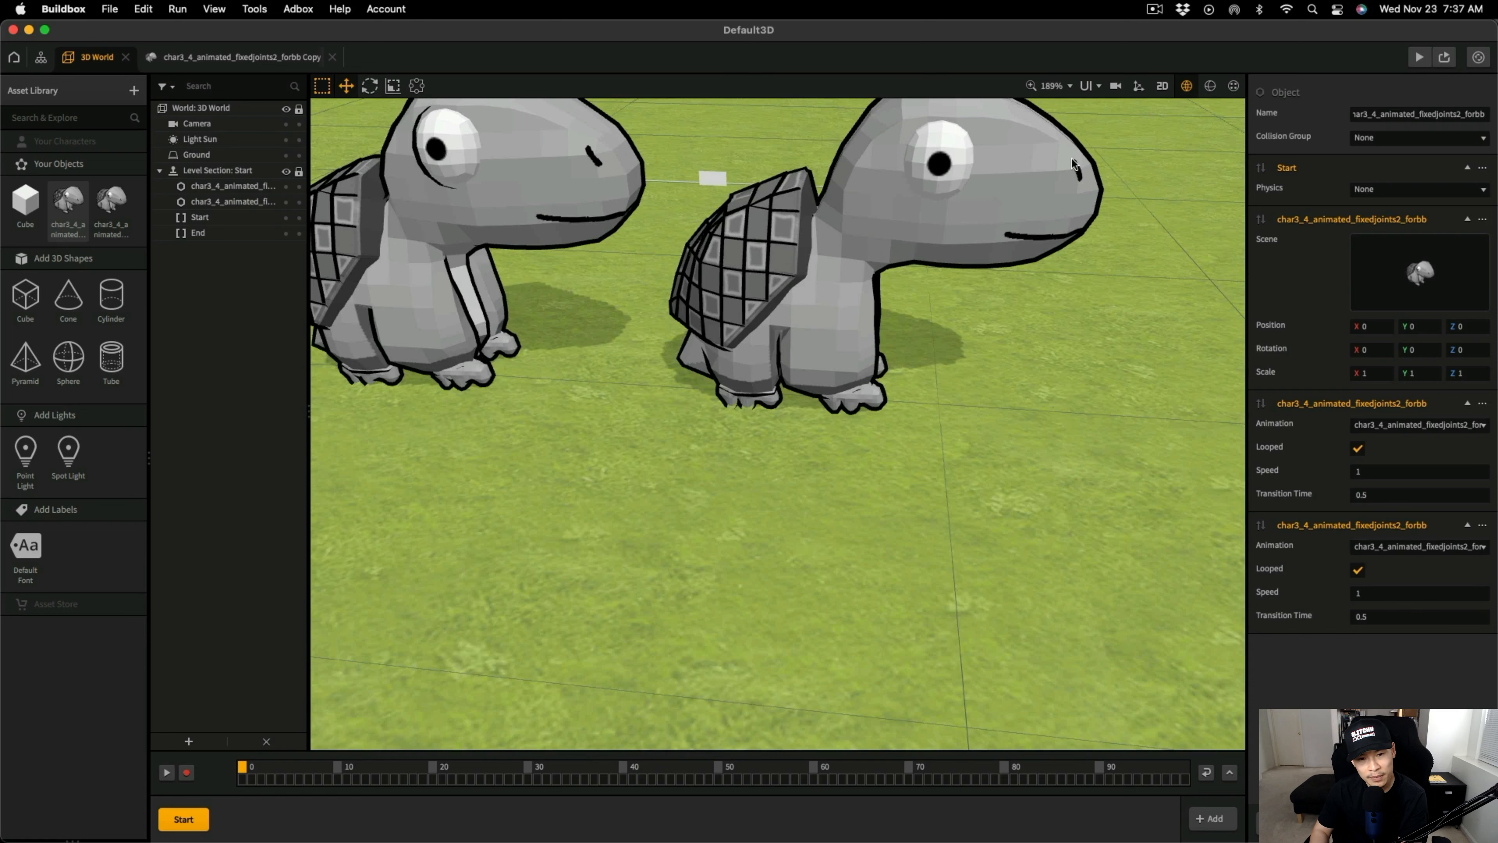
Preview the game and examine both animated turtles with the new shell texture from several angles, then close the preview.
click(1419, 57)
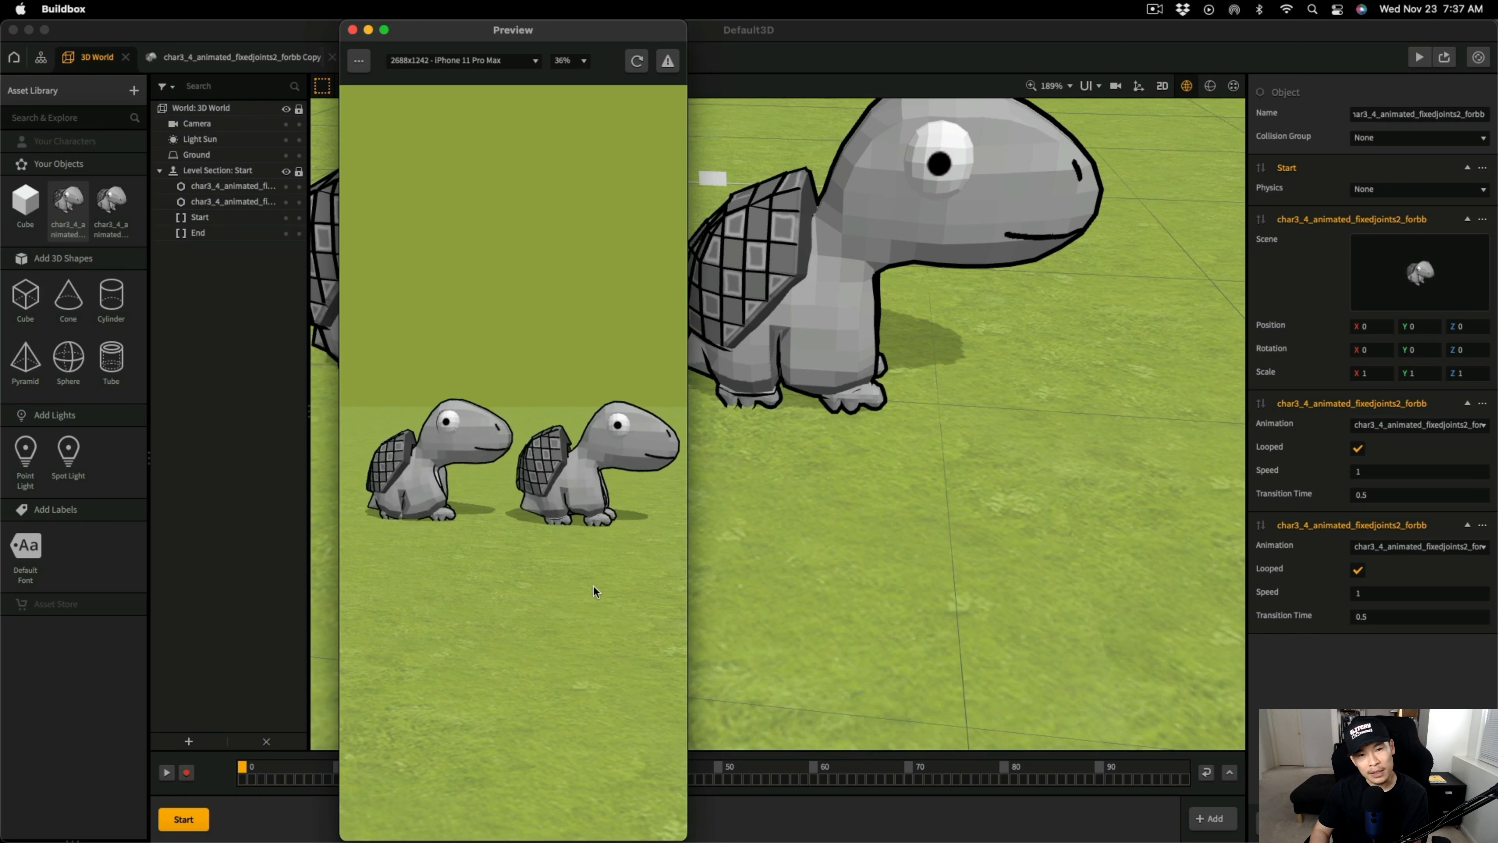
drag(505, 30, 738, 32)
middle_drag(1018, 407, 1030, 538)
right_drag(1029, 538, 1115, 696)
middle_drag(1115, 696, 1040, 504)
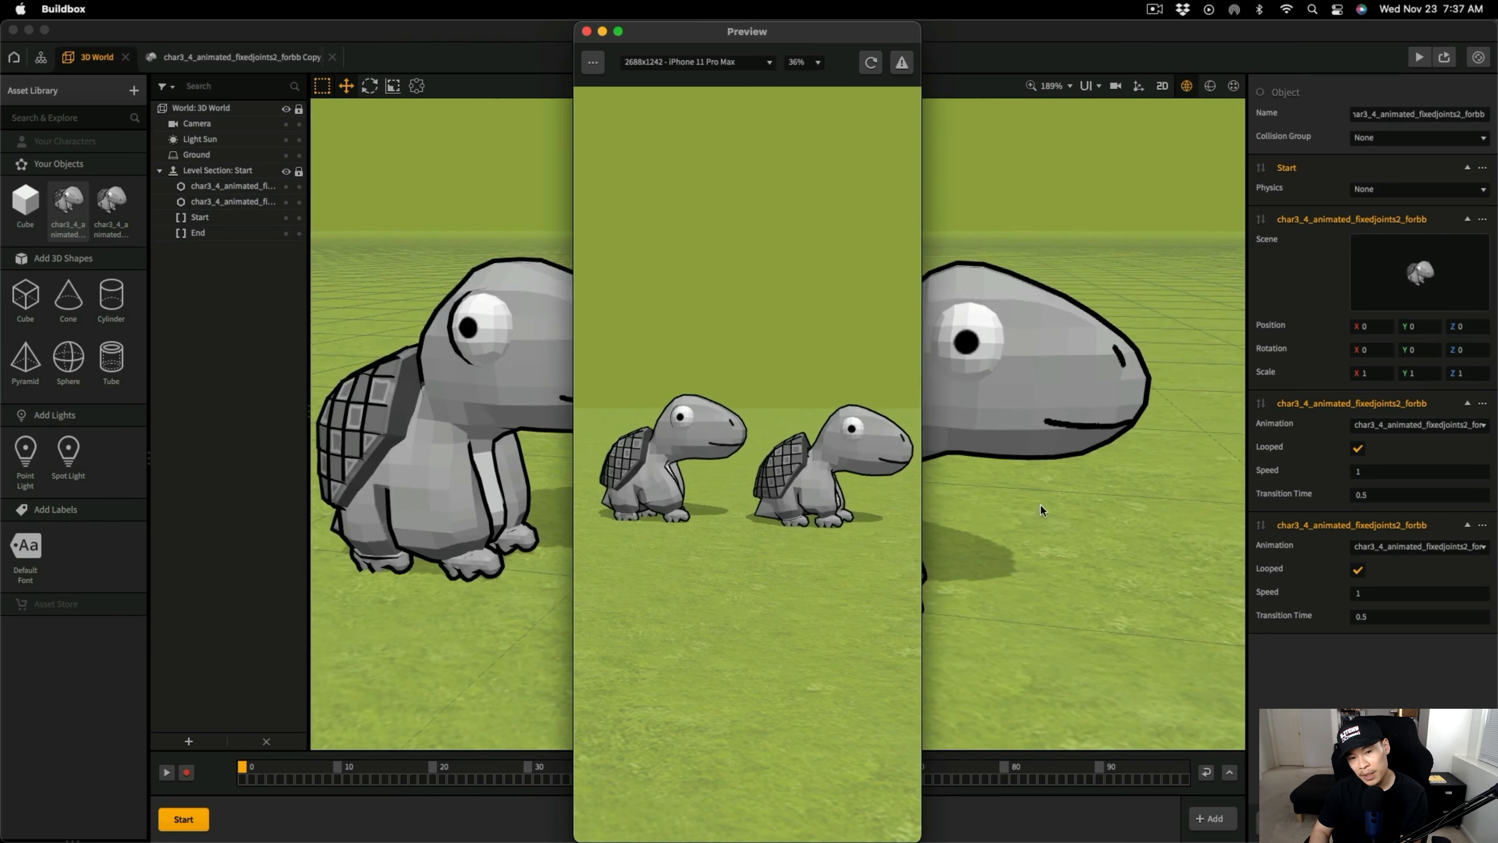
right_drag(1040, 504, 1103, 655)
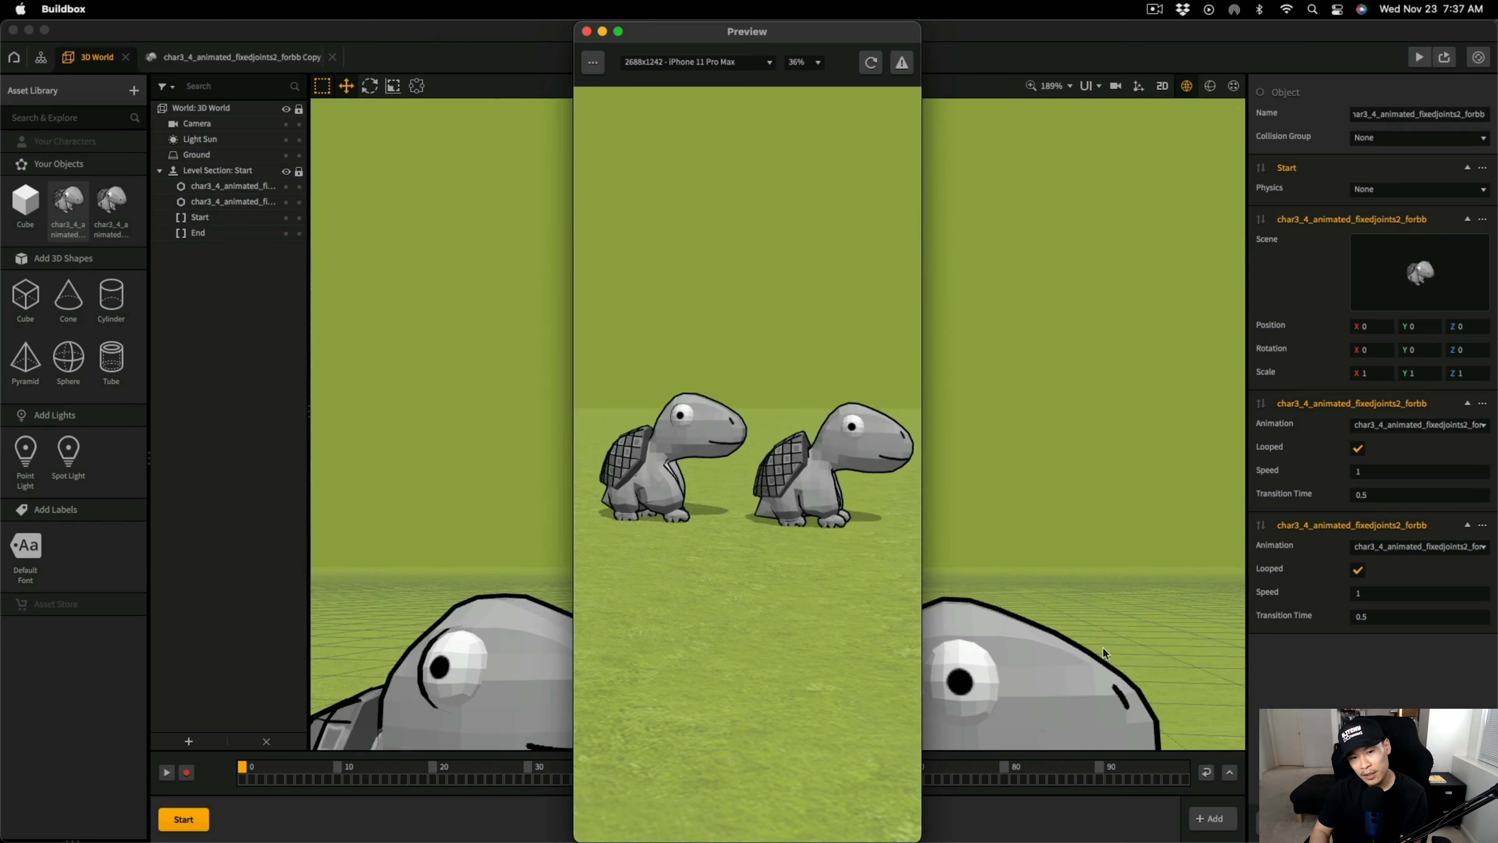
middle_drag(1103, 655, 1016, 565)
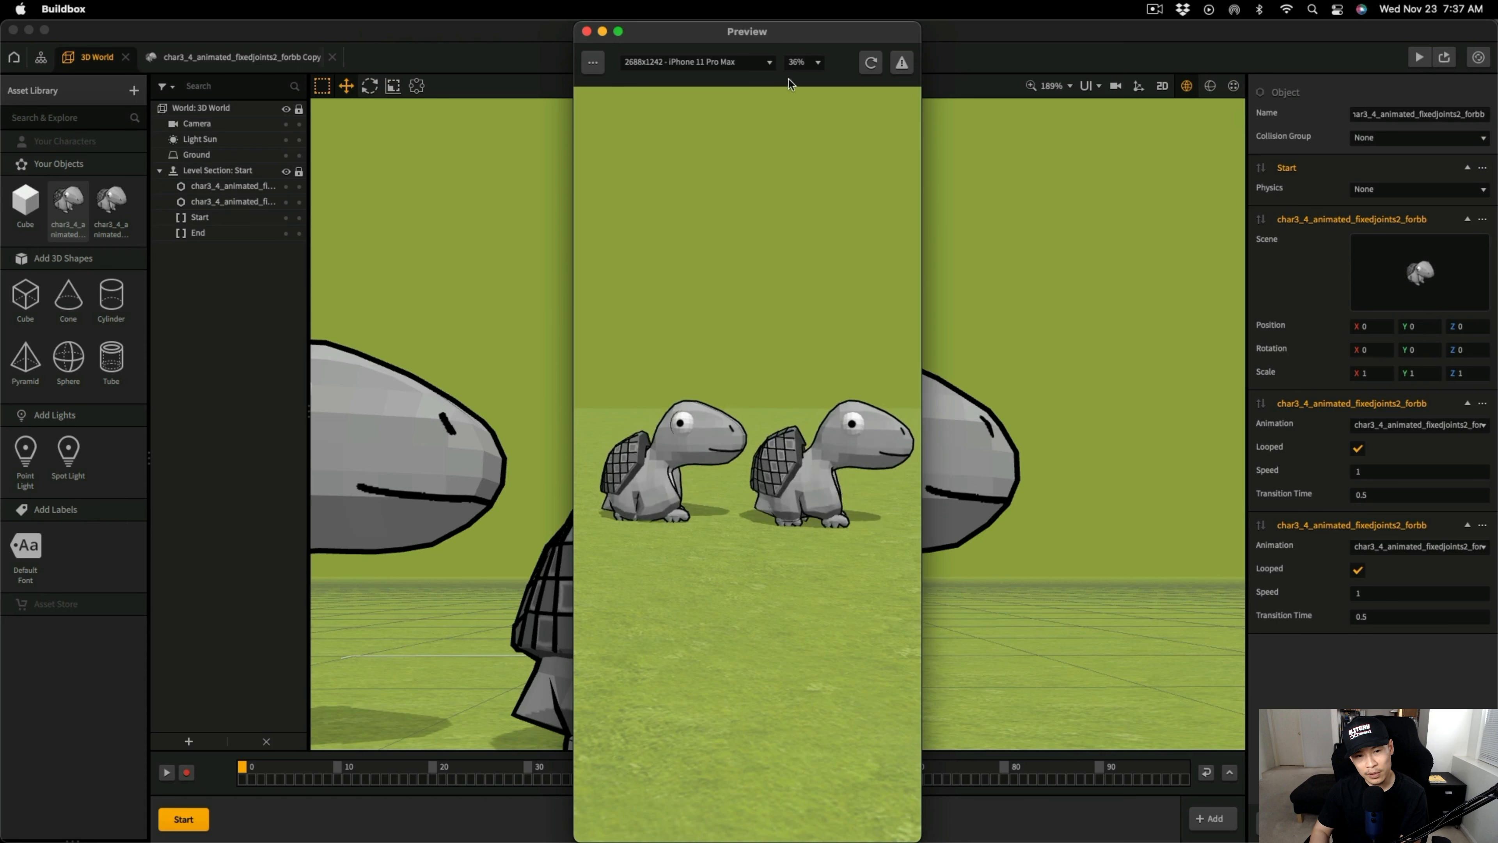
click(586, 31)
Save the Buildbox document as char3_4_new in the char 3.4 folder inside Characters 3.
click(110, 9)
click(124, 118)
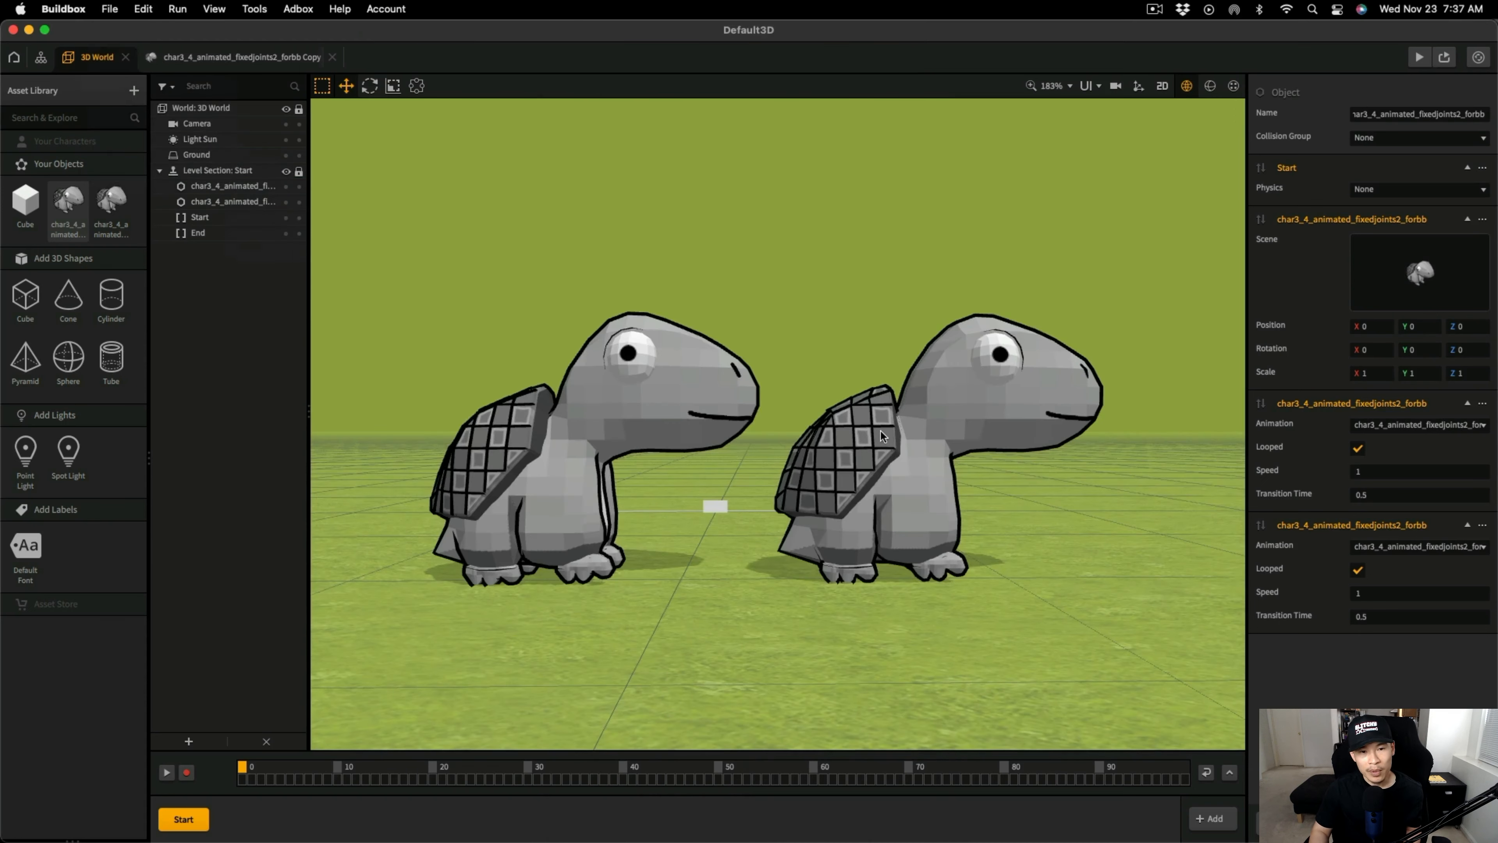
click(833, 237)
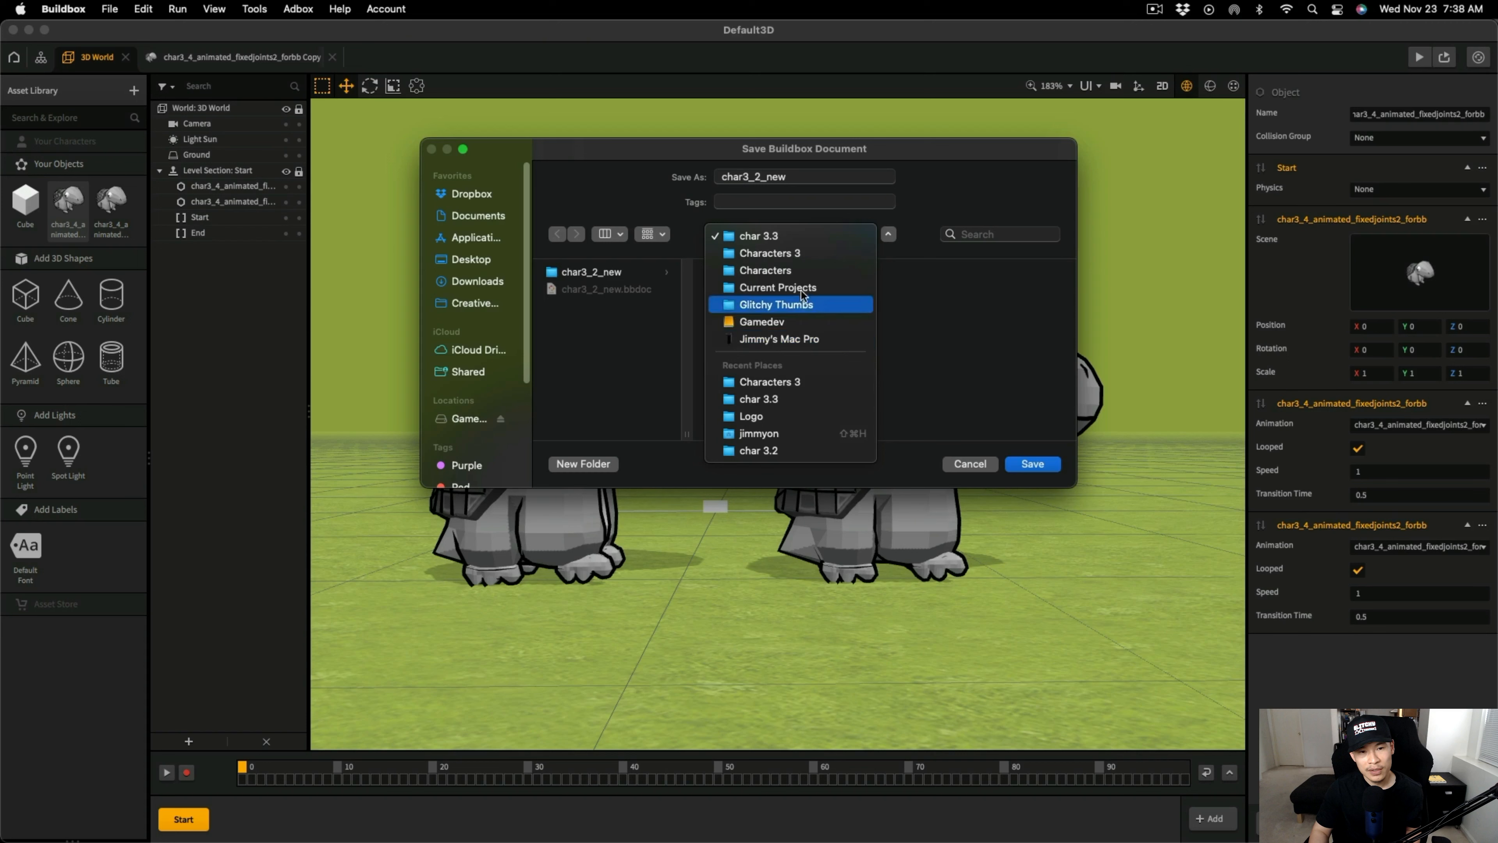
click(837, 252)
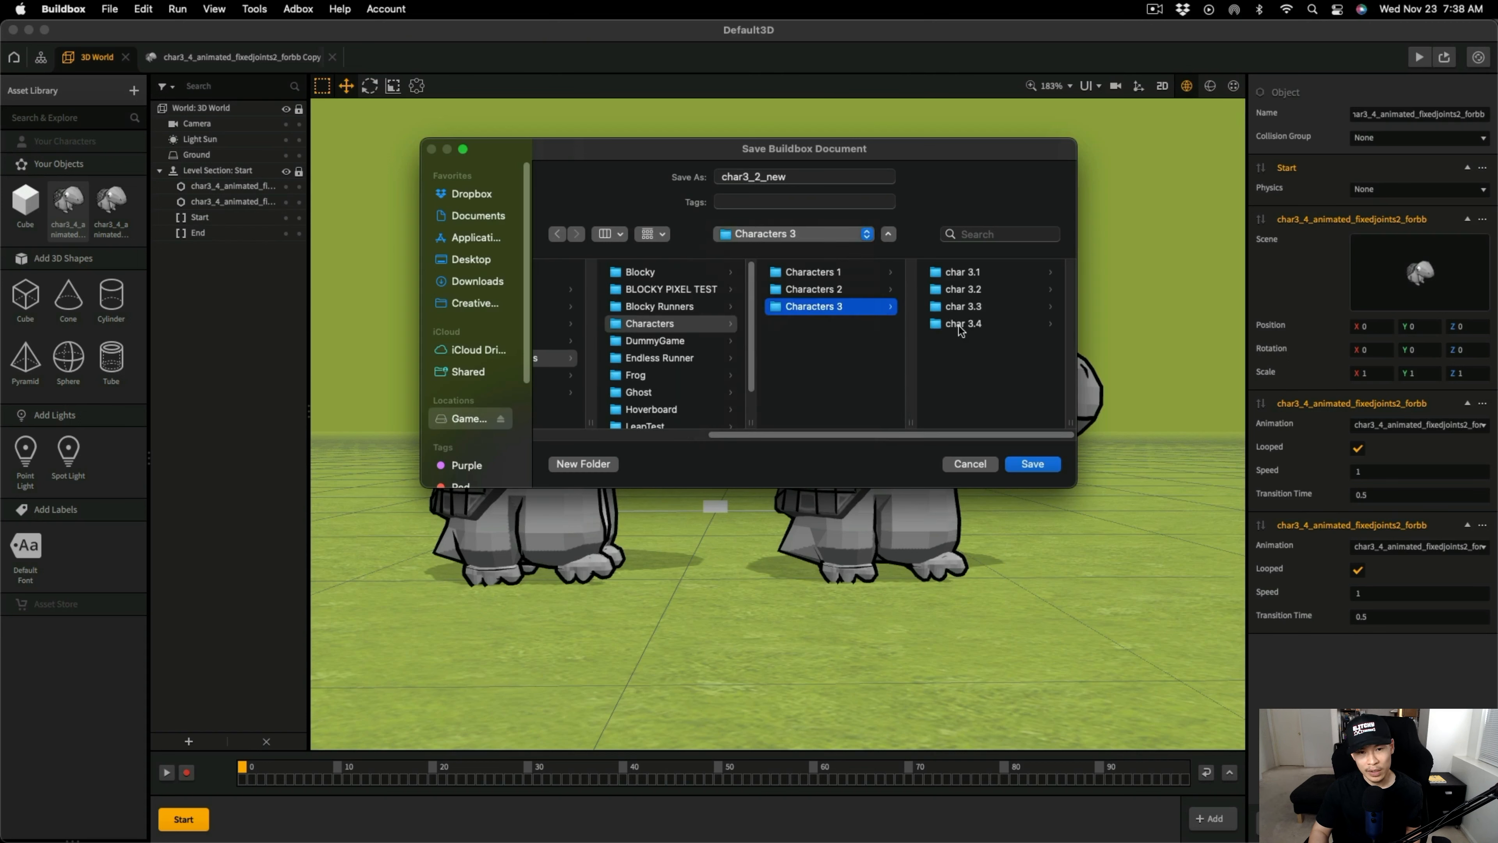
click(961, 323)
click(760, 177)
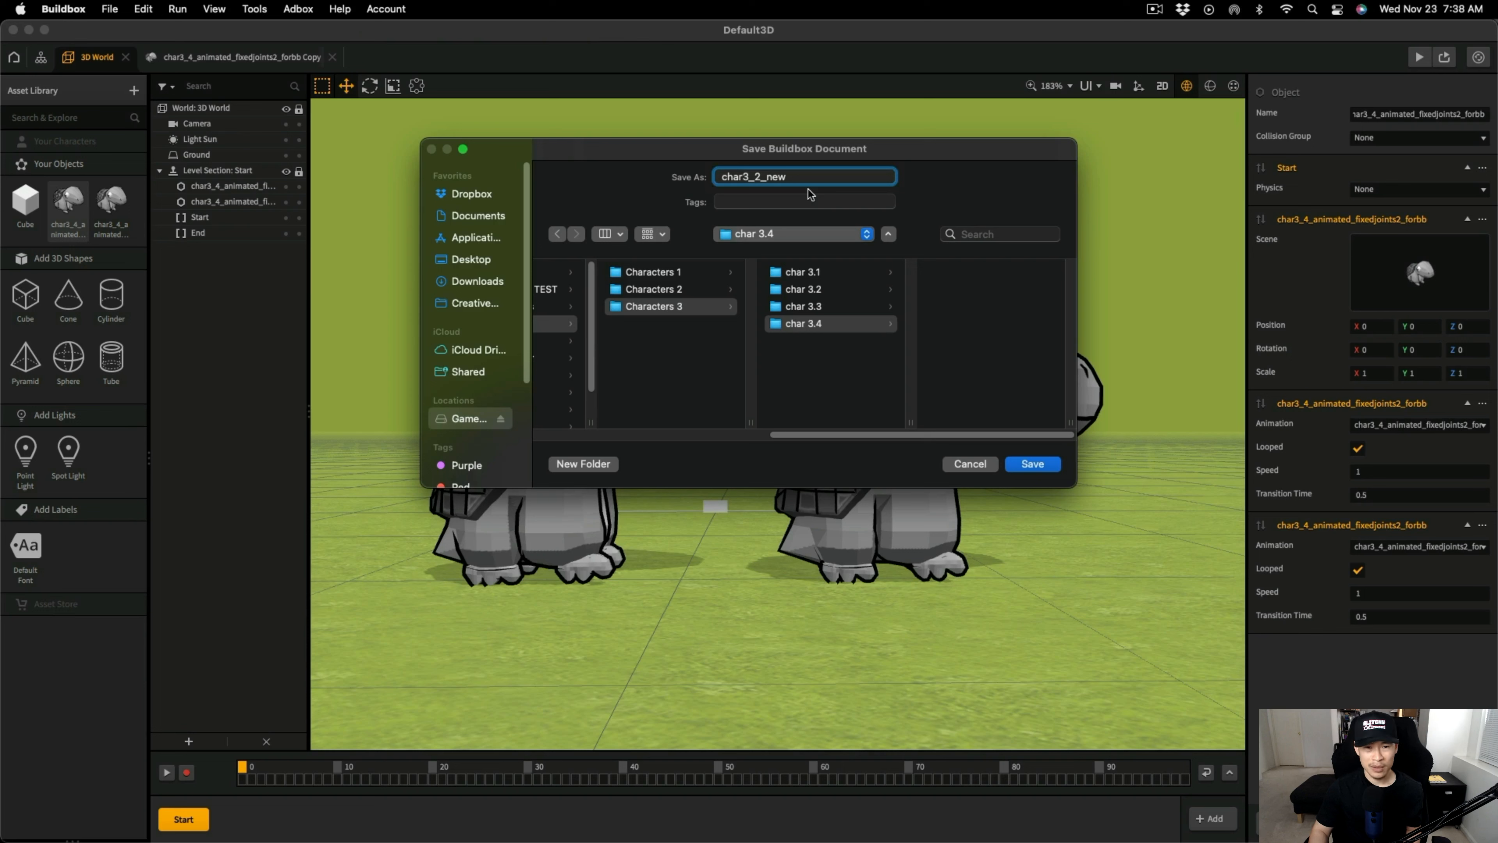
key(BackSpace)
text(4)
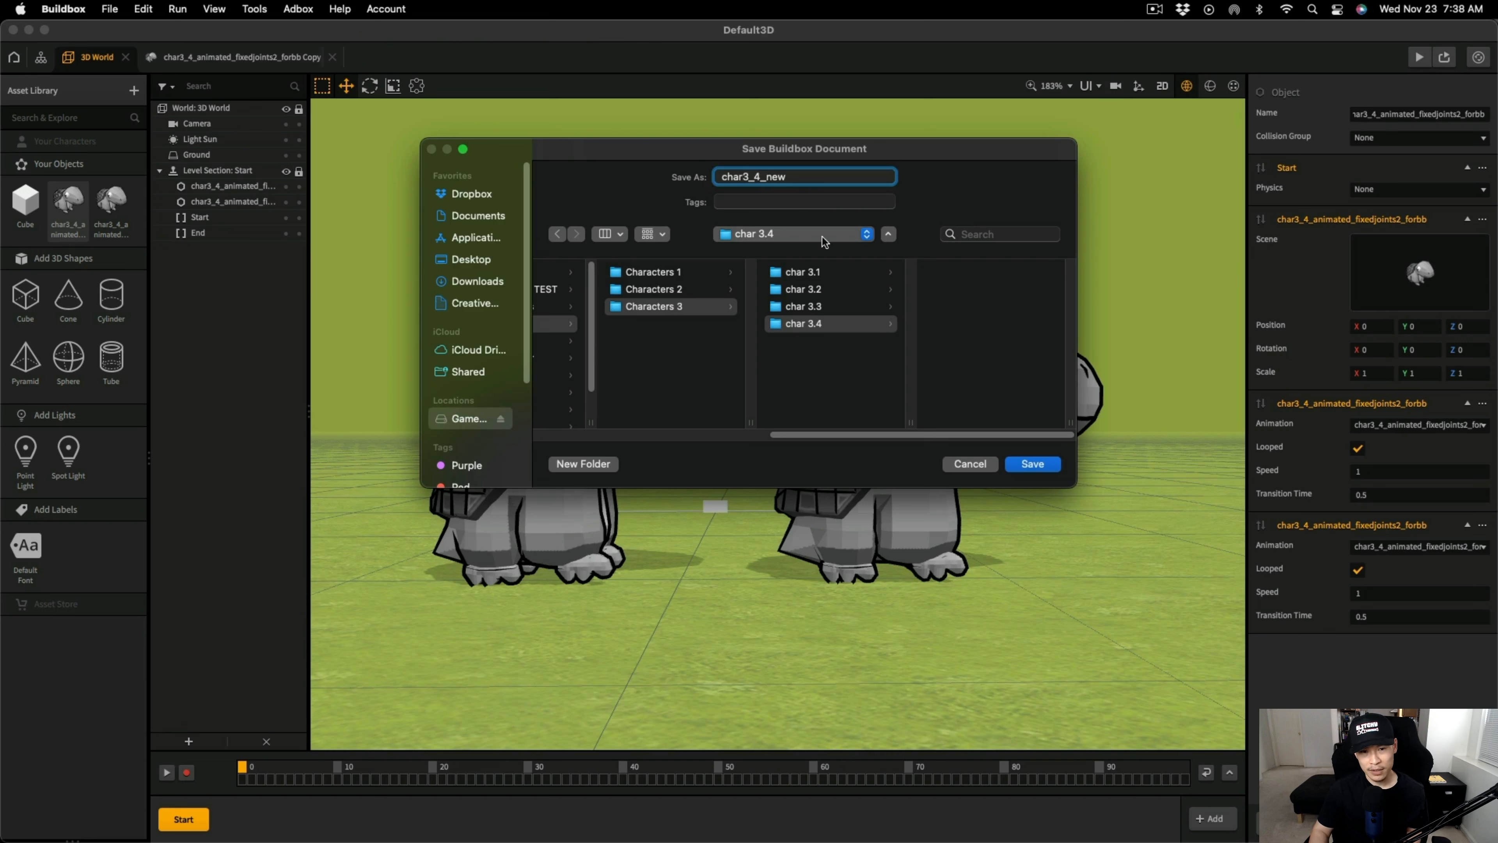
click(1032, 464)
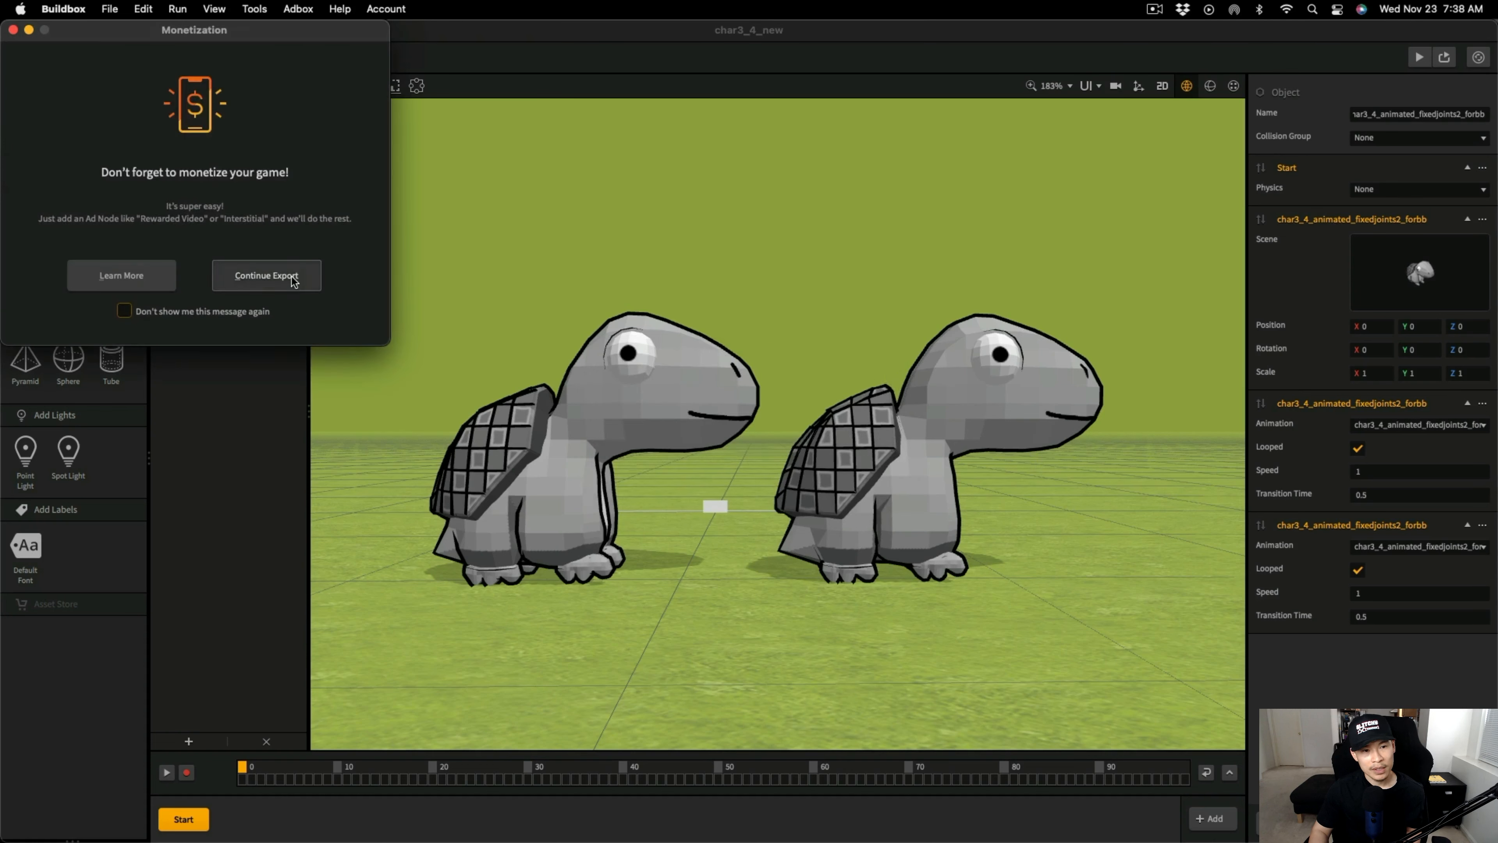
Dismiss the monetization reminder and set the project's iOS bundle ID to com.gt.testergame.
click(293, 280)
click(110, 8)
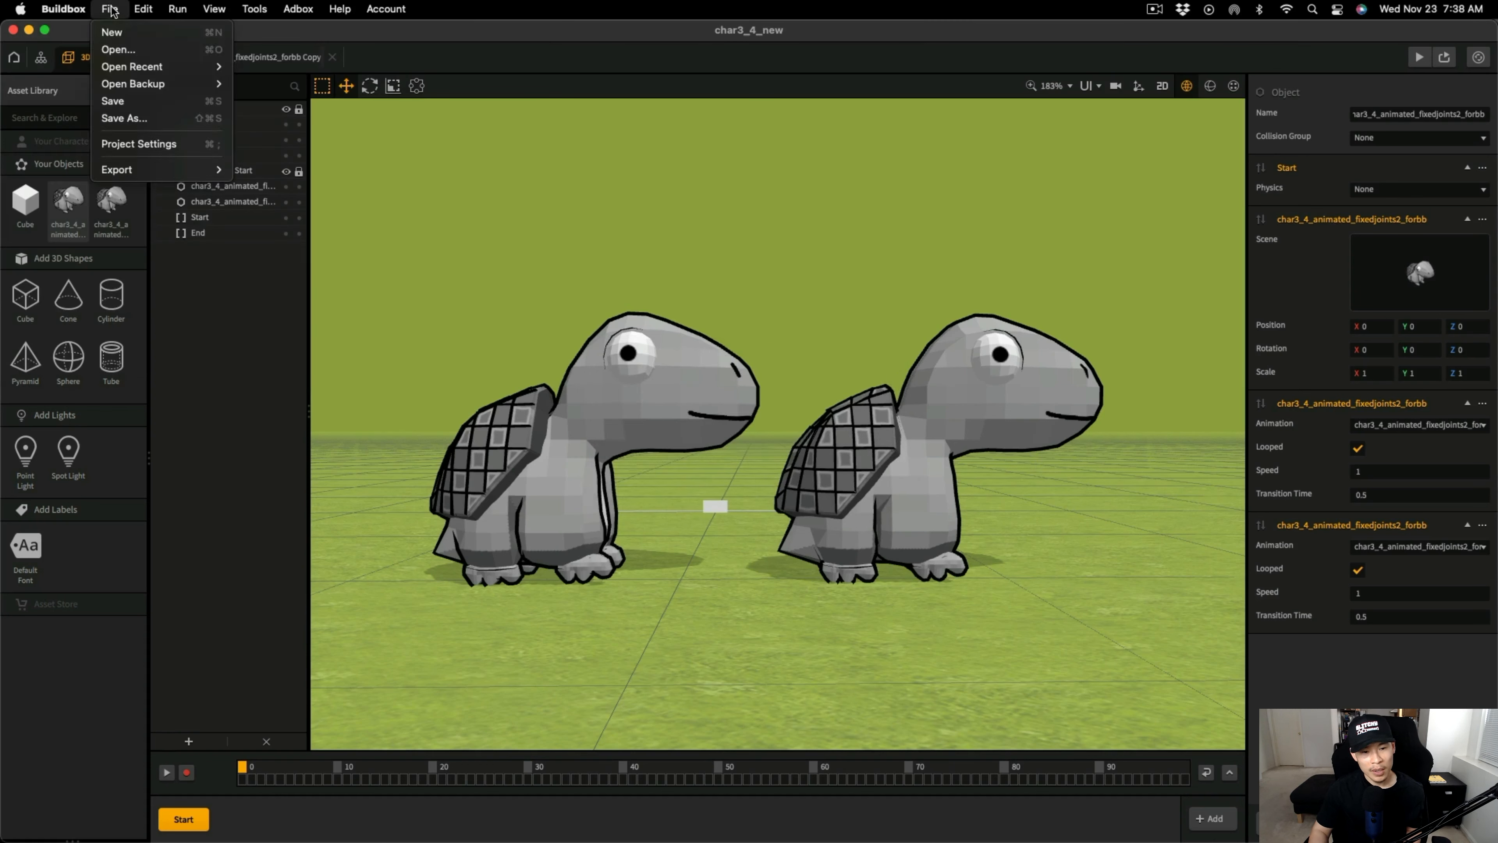
click(171, 144)
click(657, 652)
text(com.gt.testergame)
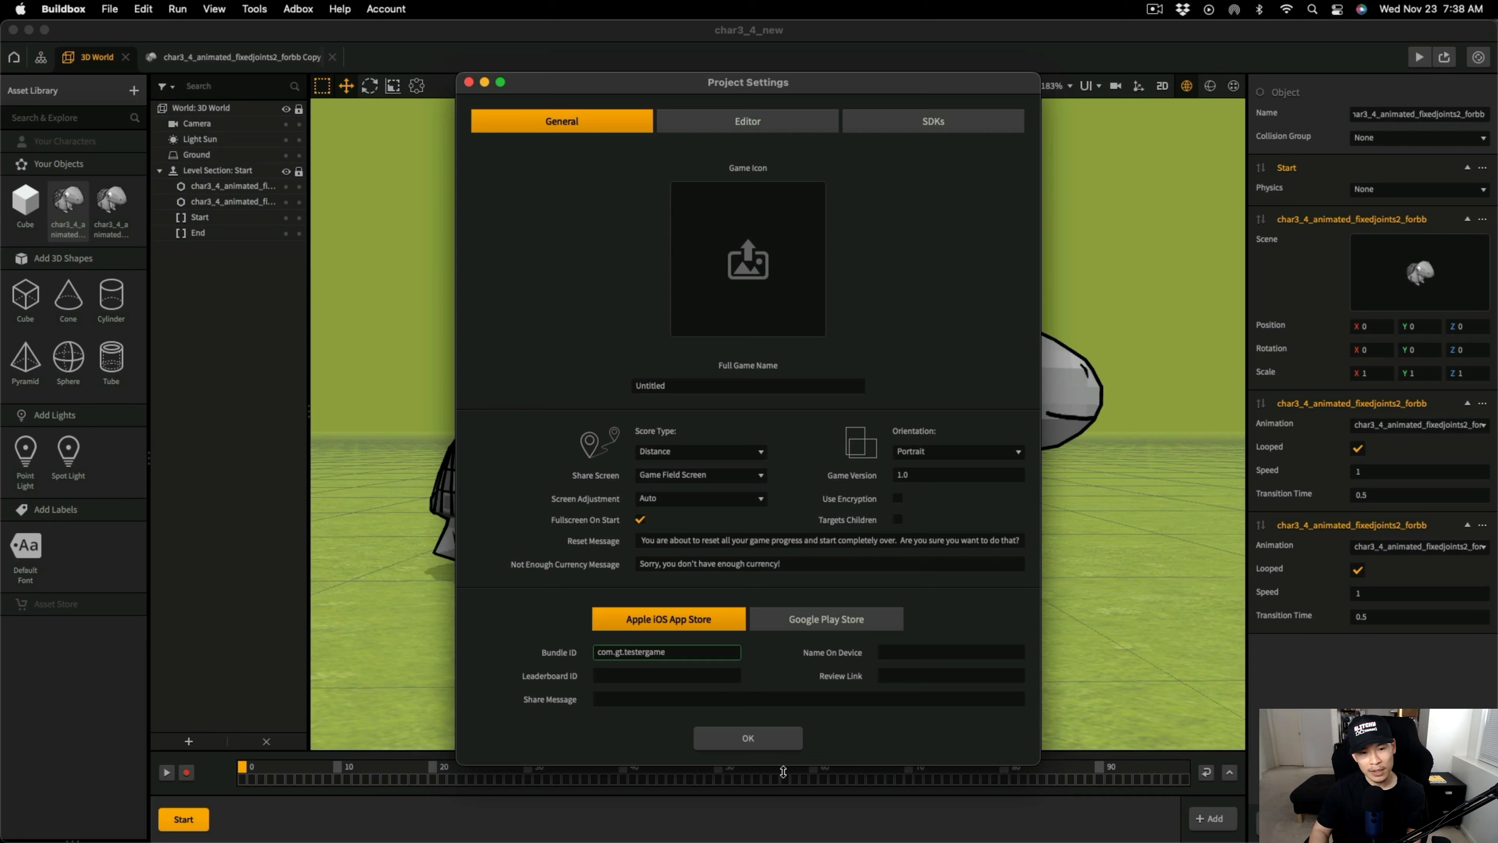
click(777, 744)
Export the project for iOS.
click(103, 9)
mouse_move(171, 168)
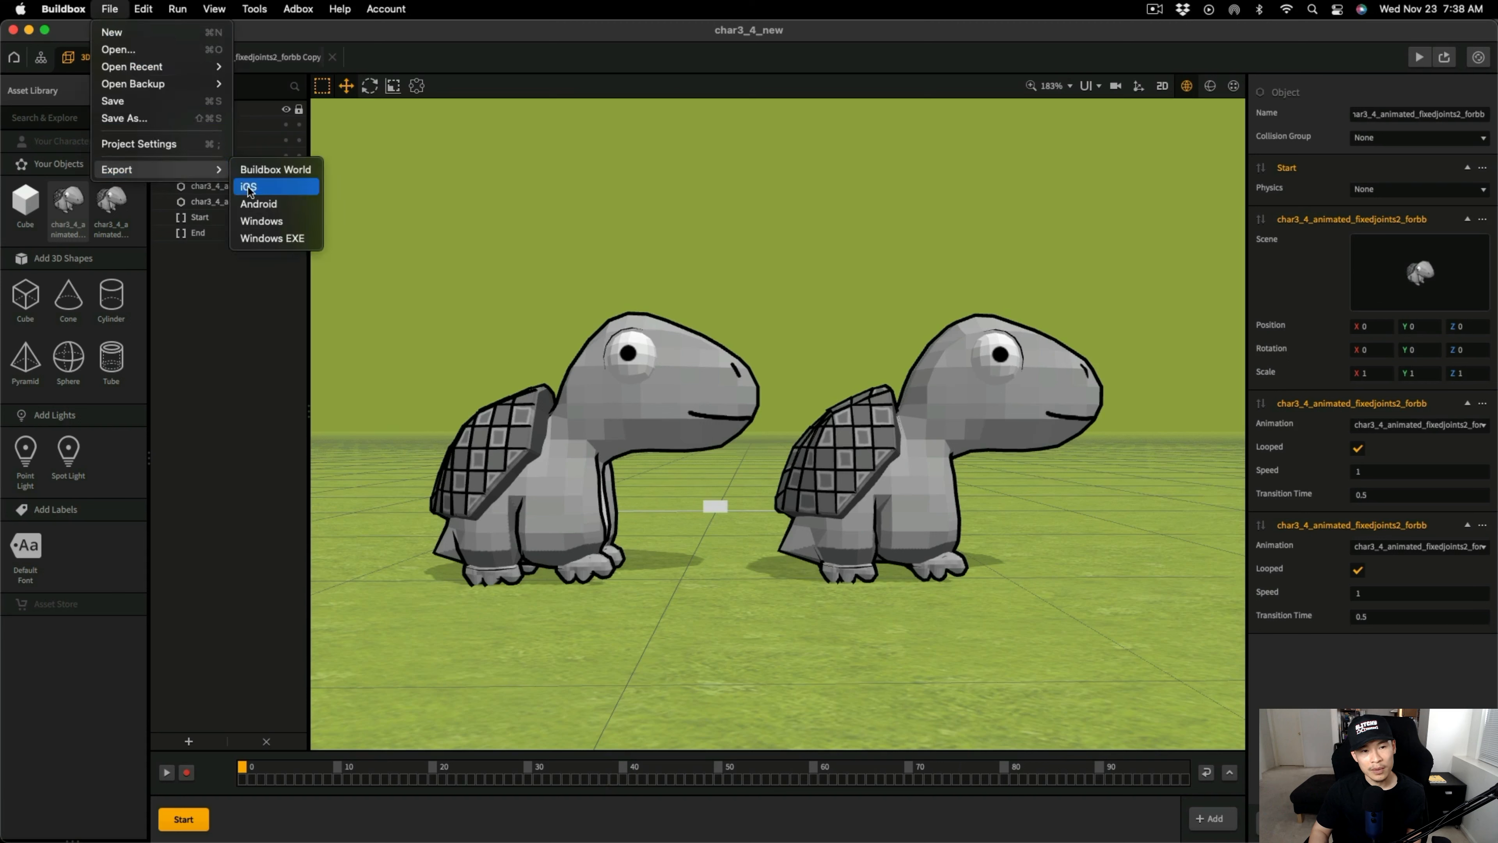
click(246, 188)
key(Return)
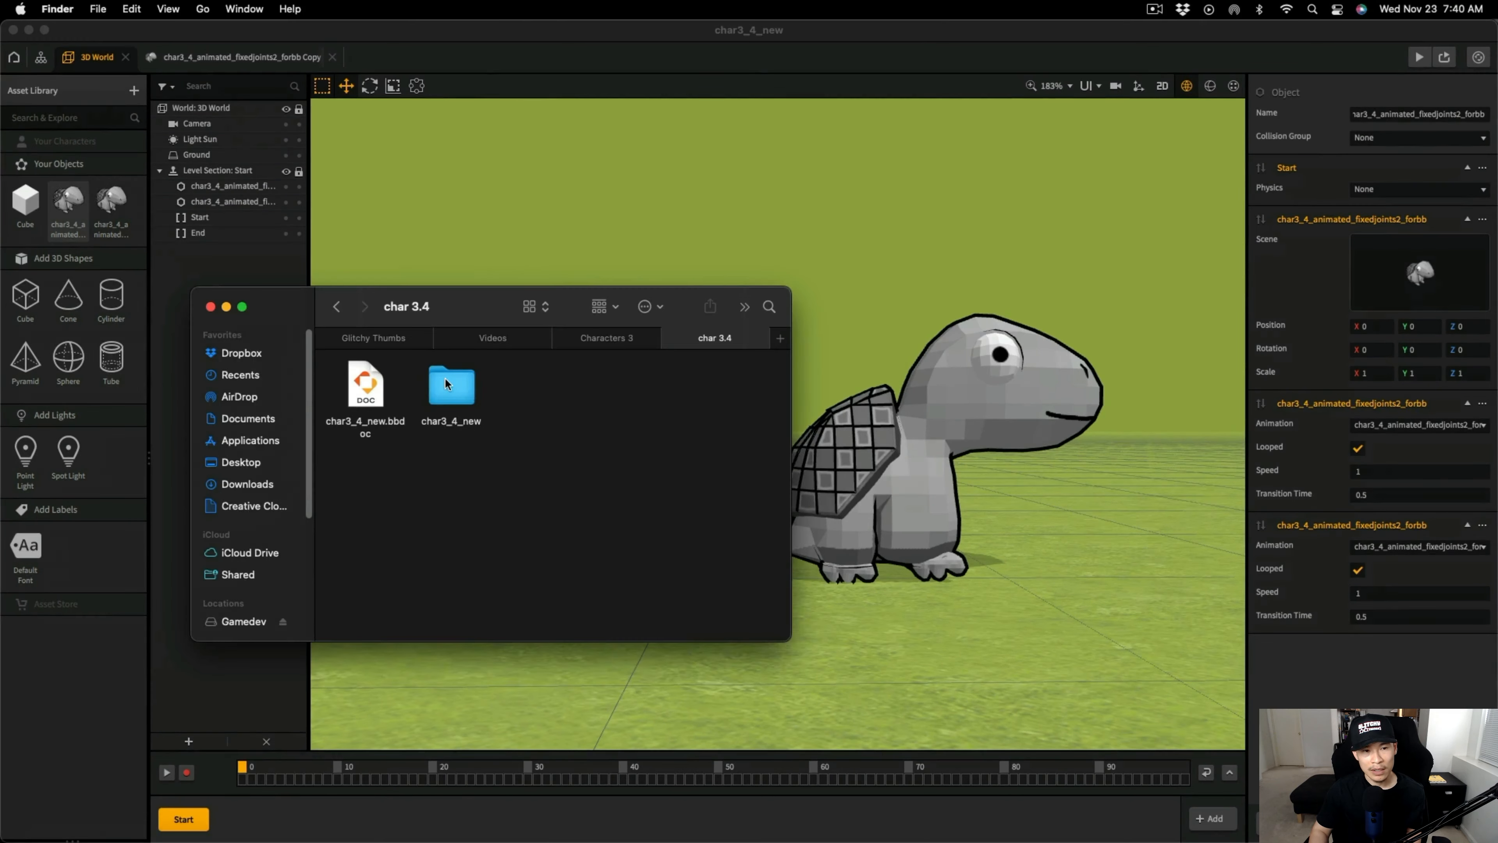
Open BBPlayer.xcworkspace from the char3_4_new project's ios folder in Xcode.
double_click(452, 386)
double_click(360, 386)
right_click(534, 384)
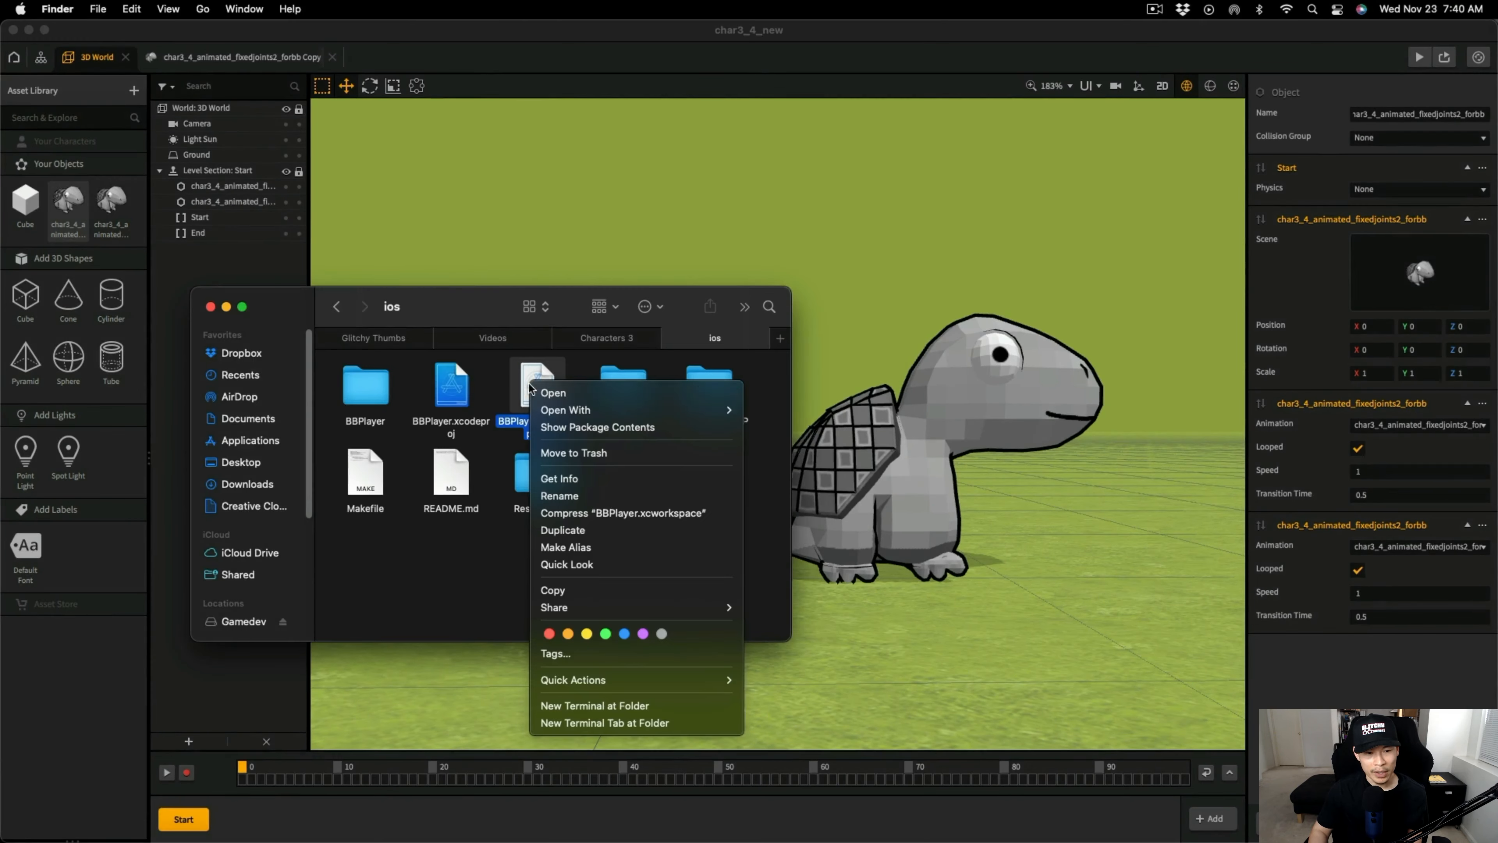
mouse_move(649, 407)
click(807, 409)
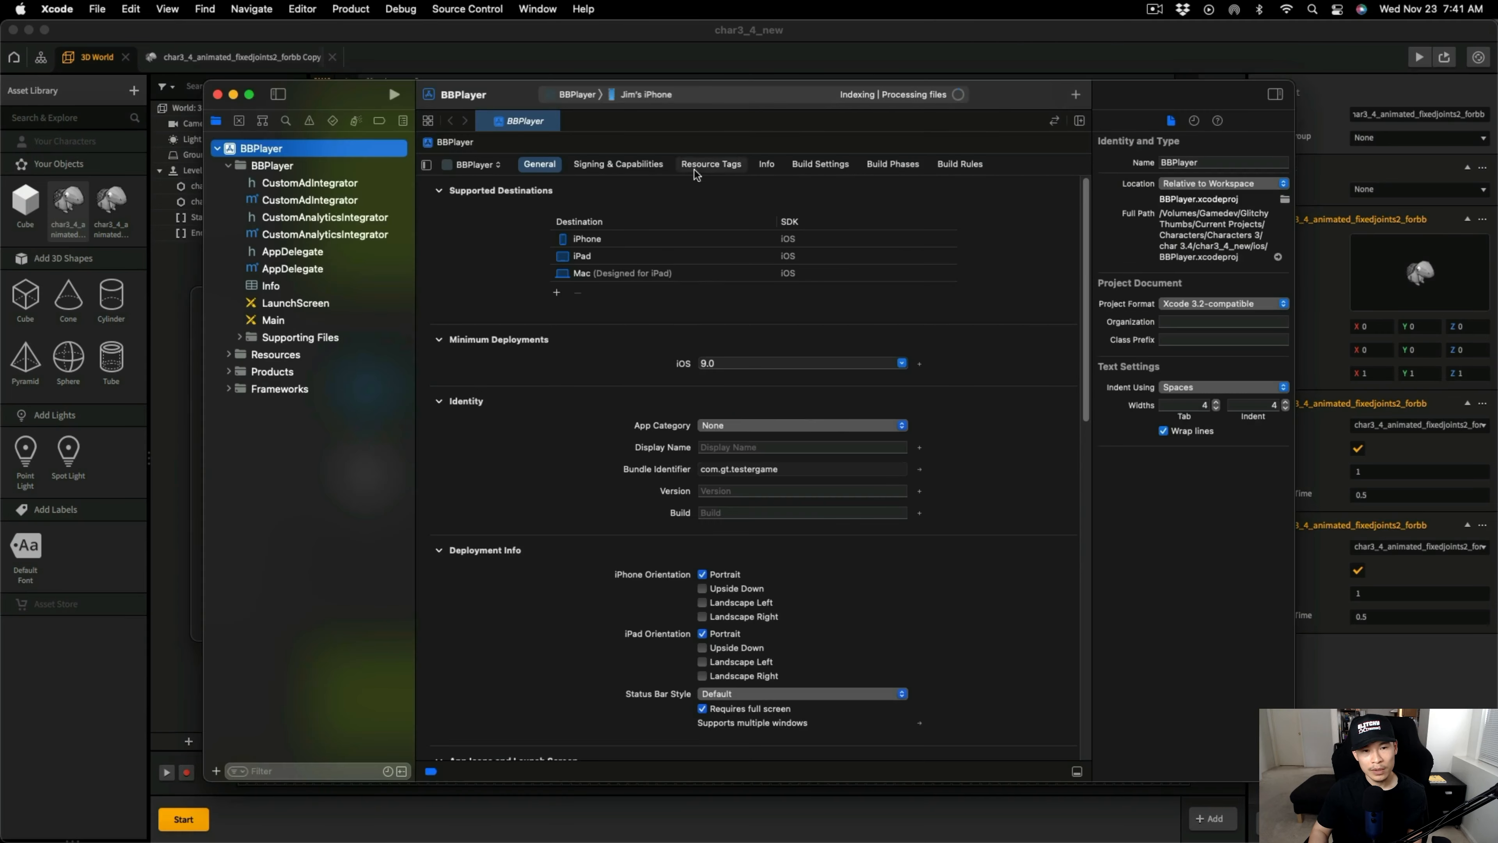
Assign the personal development team to the BBPlayer target's automatic signing.
click(678, 167)
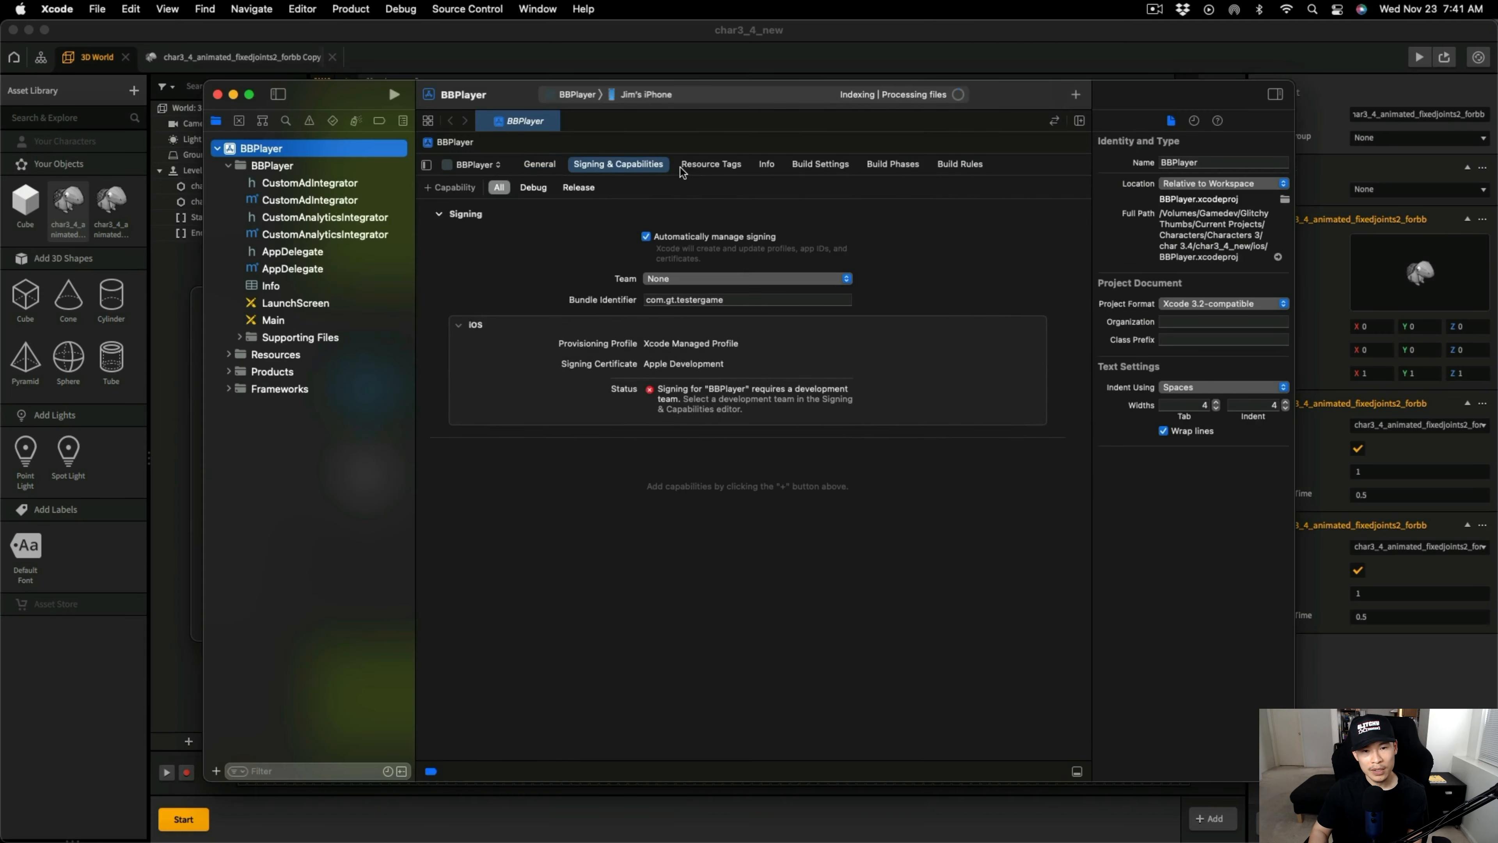
click(744, 278)
click(782, 309)
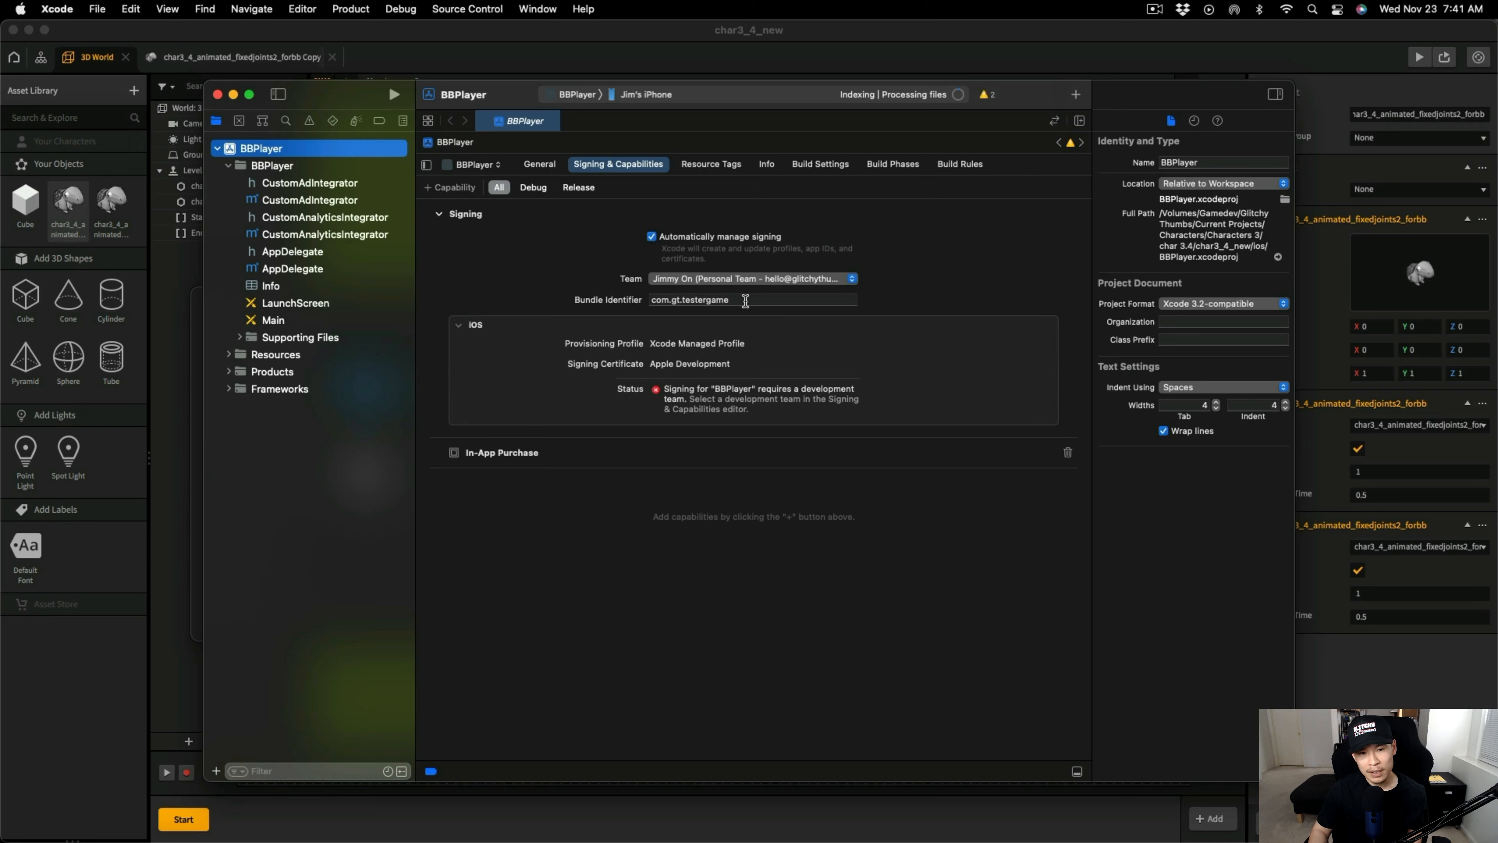
click(775, 301)
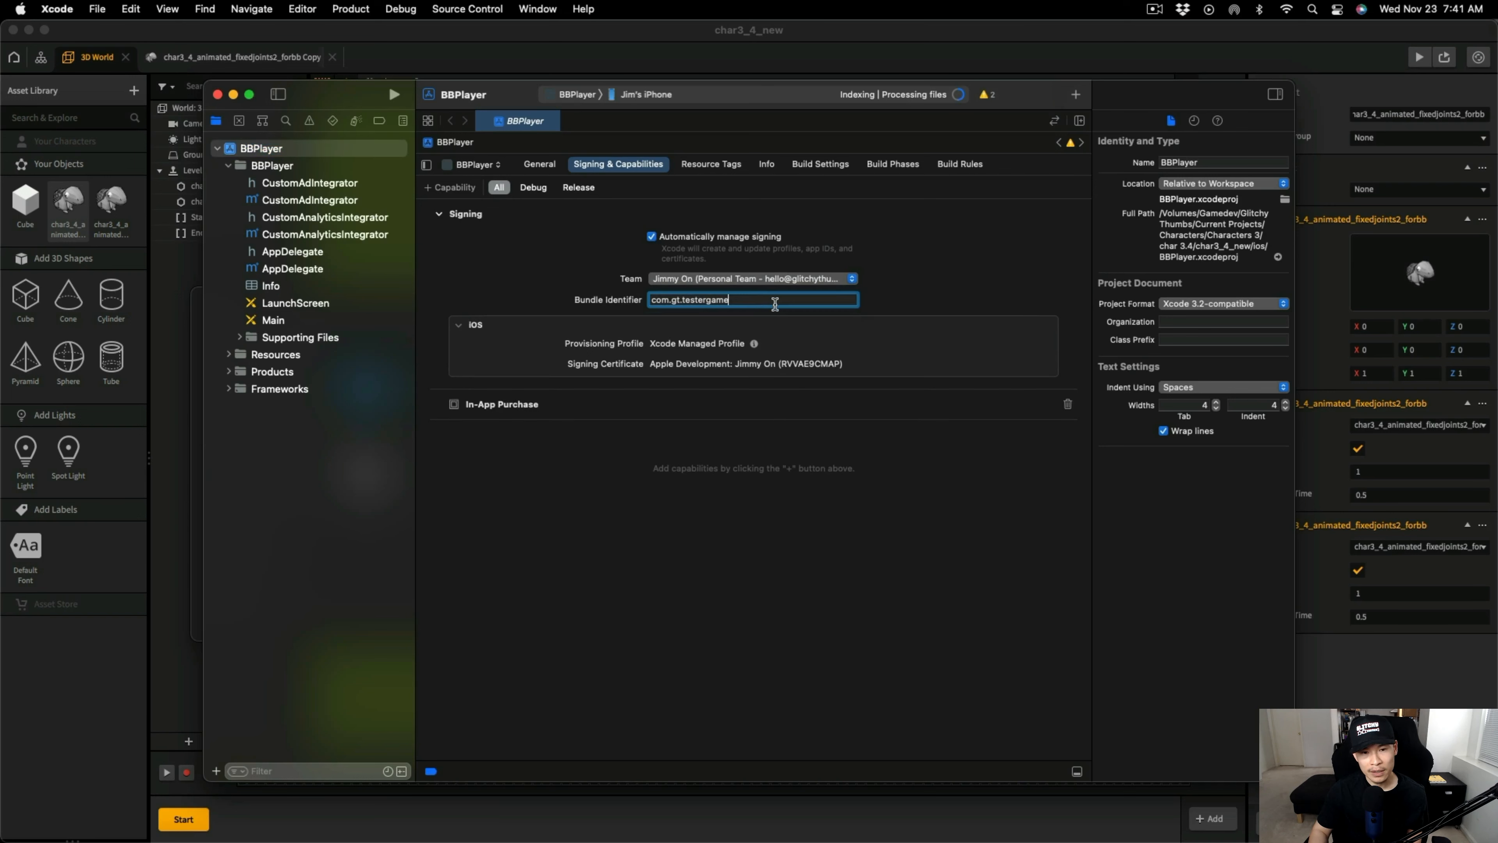
Set the Bundle display name in the BBPlayer target's properties to char 3.4.
click(767, 164)
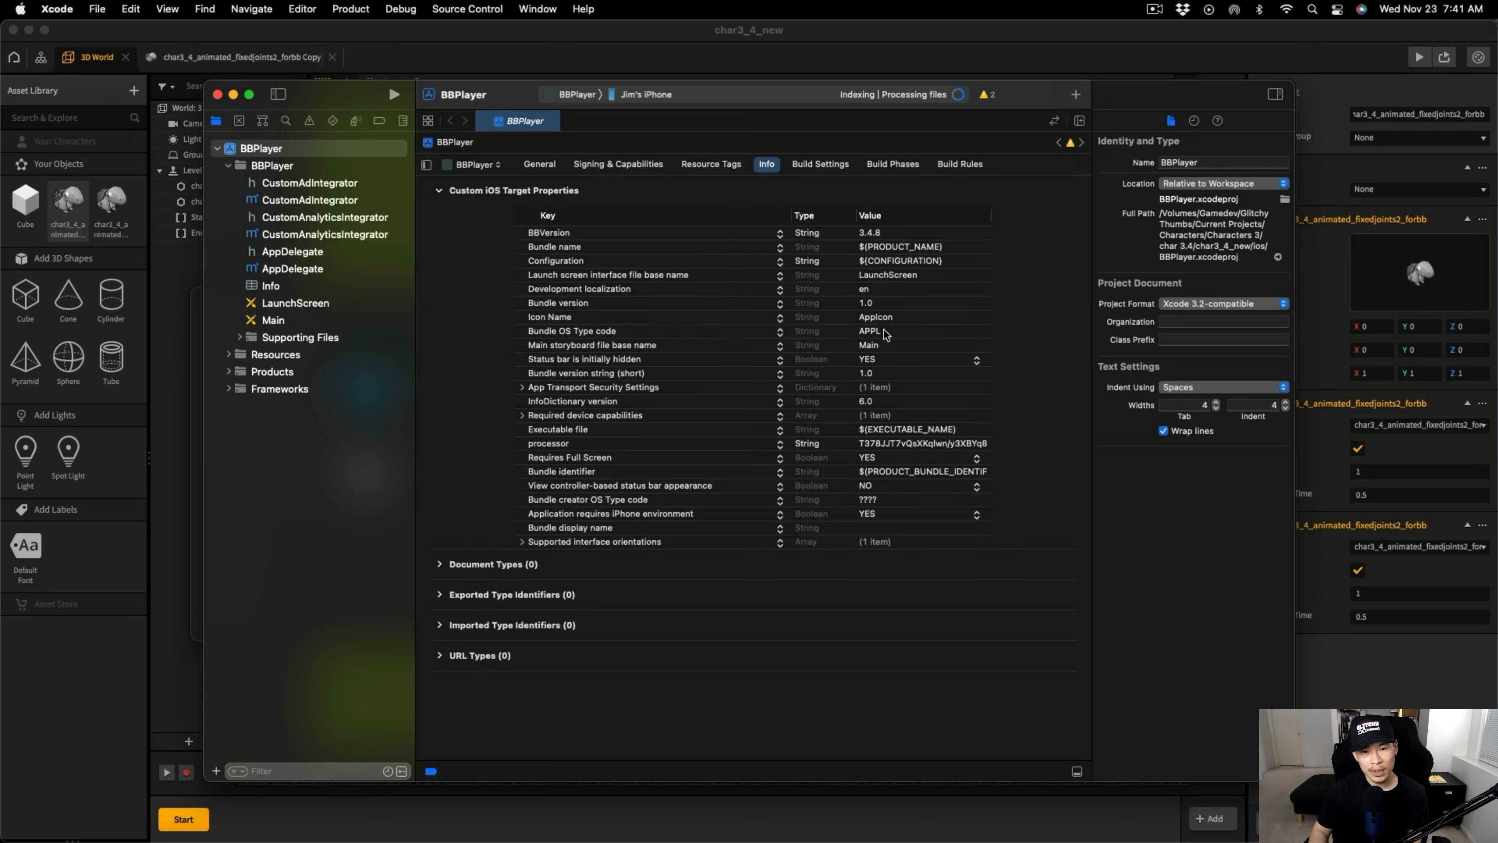
double_click(890, 526)
text(char 3.)
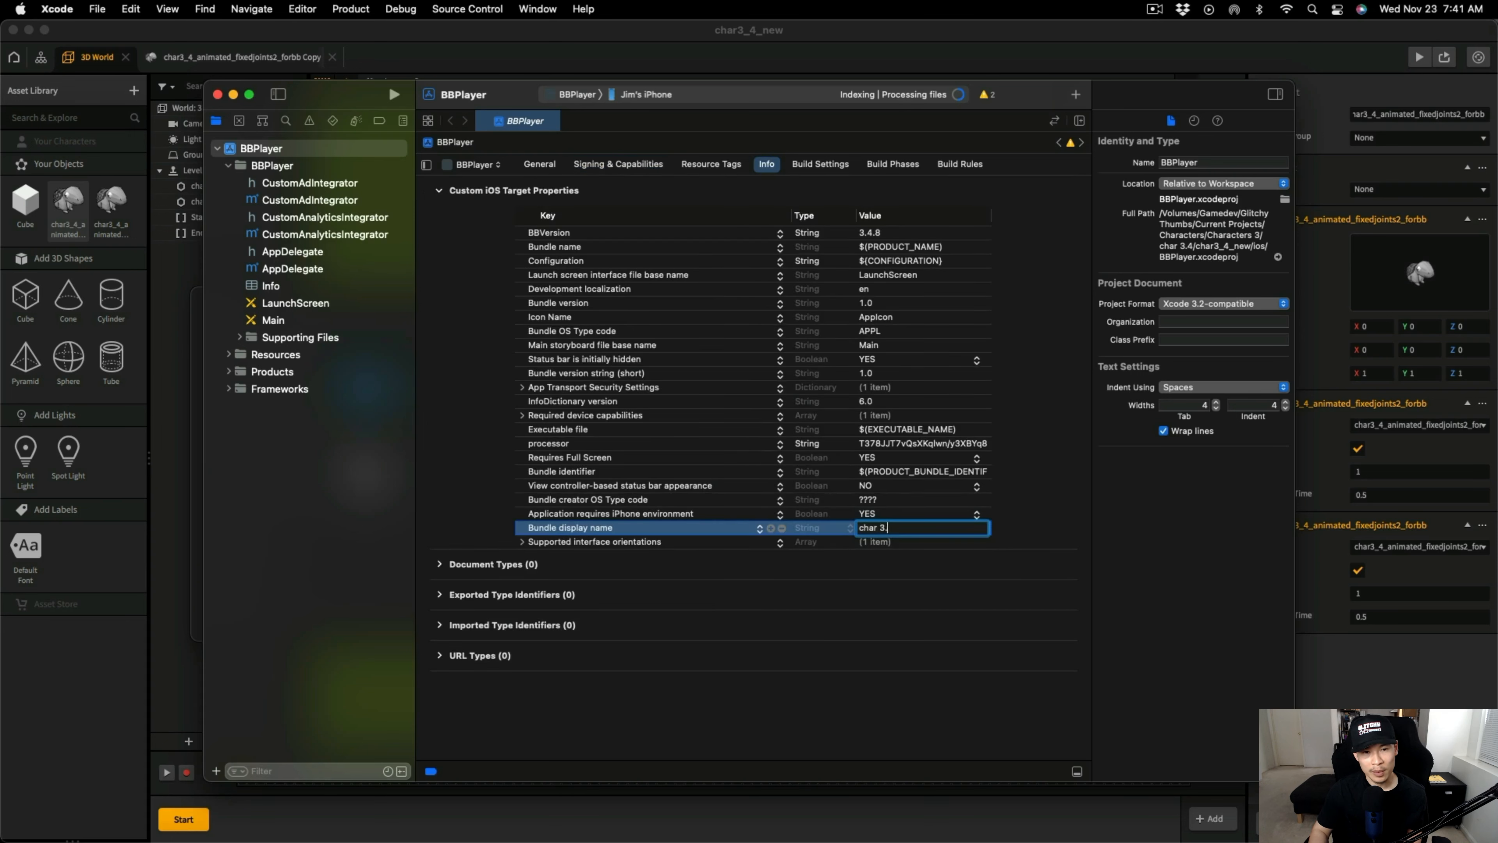
text(4)
key(Return)
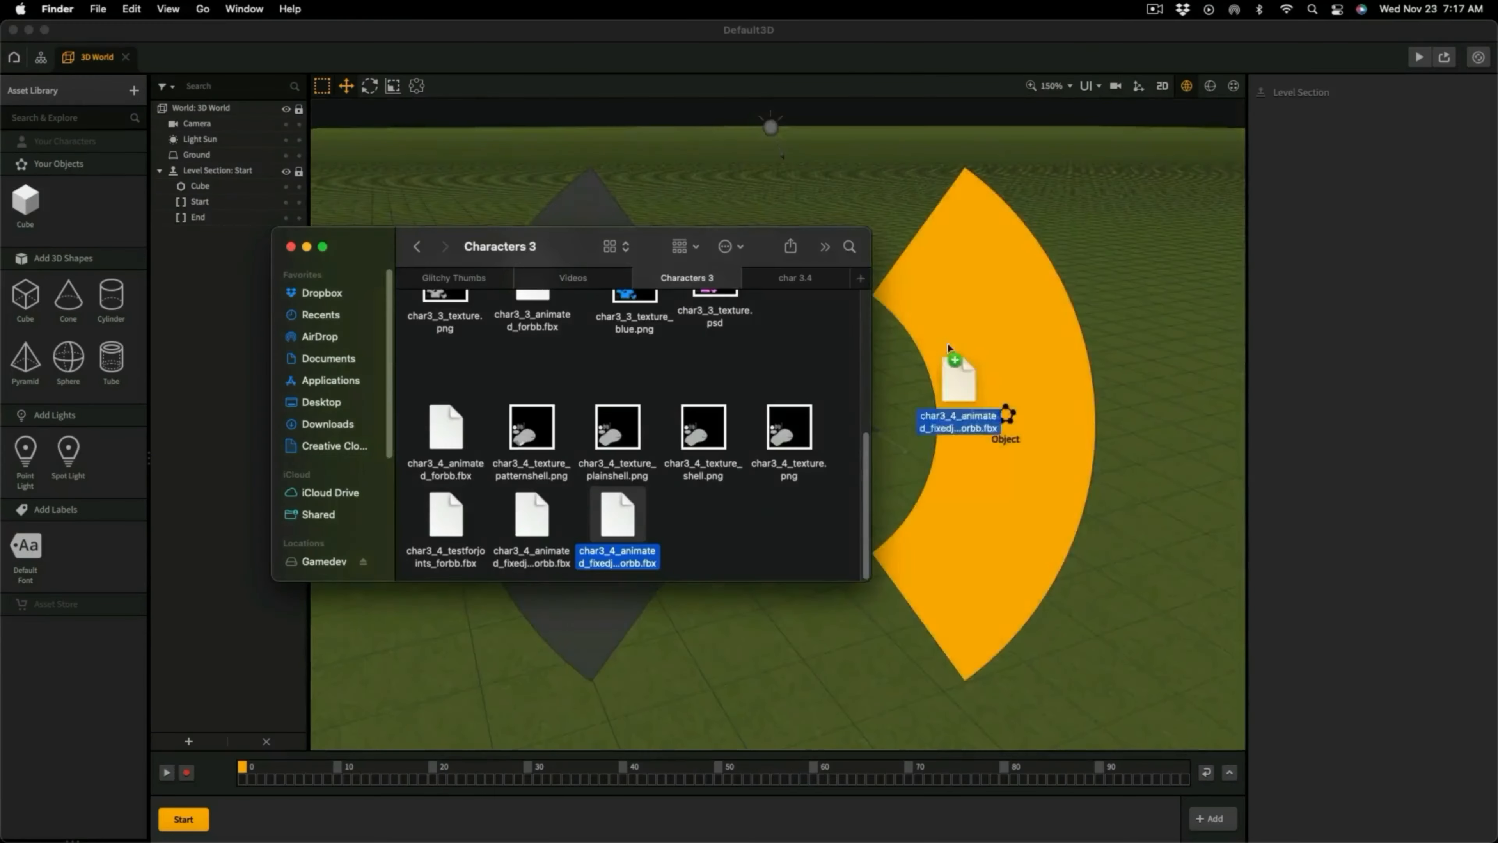
Import the selected animated char3_4 FBX file from the Characters 3 folder into Buildbox's 3D world as an object.
drag(996, 402, 1138, 524)
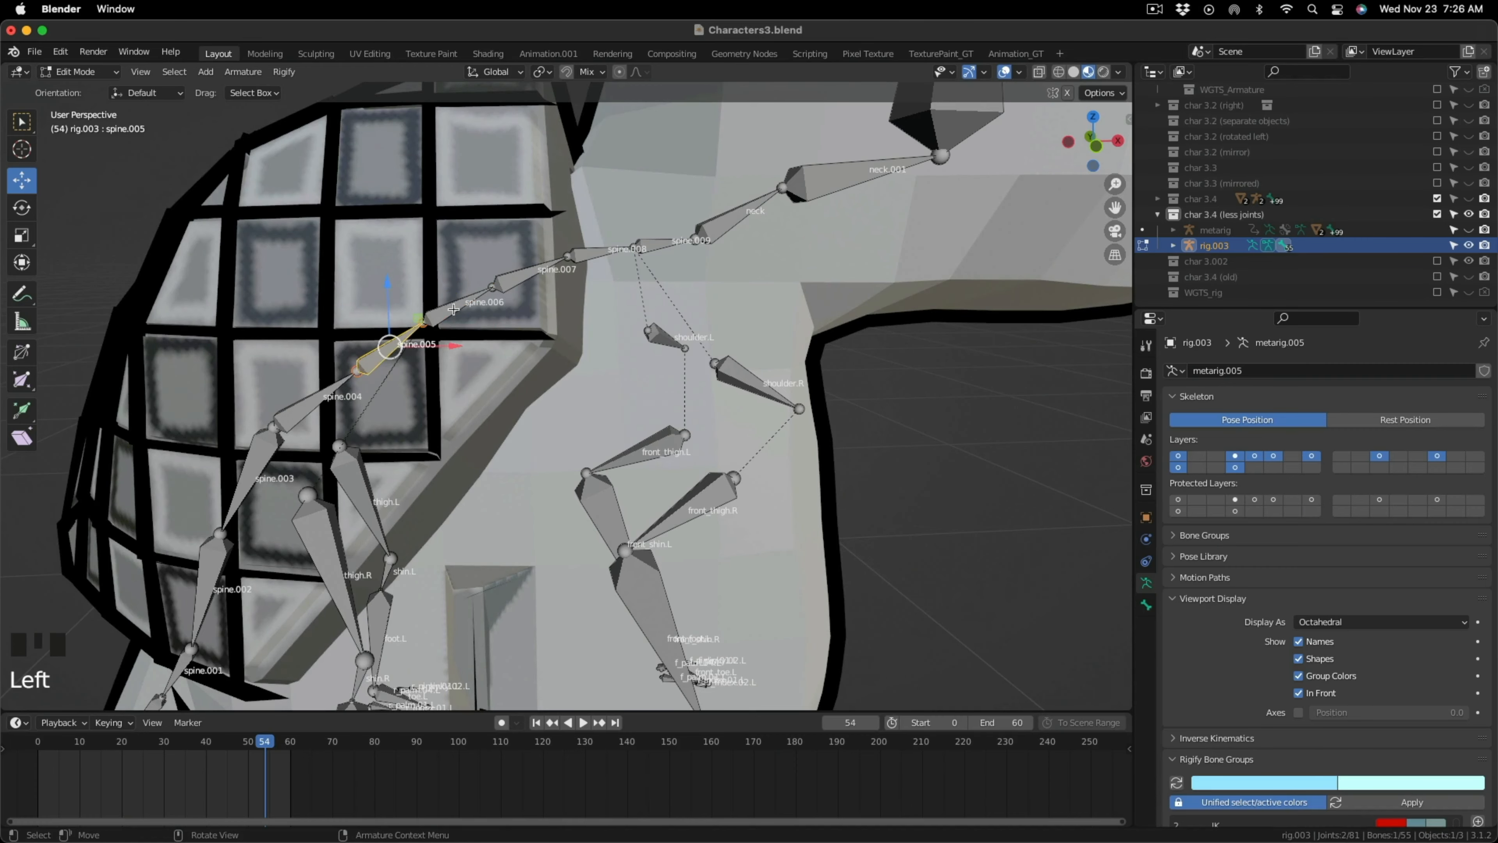
Switch to Blender and open the interaction mode choices for the rig.003 armature in the char 3.4 (less joints) collection.
scroll(590, 413, down, 5)
click(1391, 770)
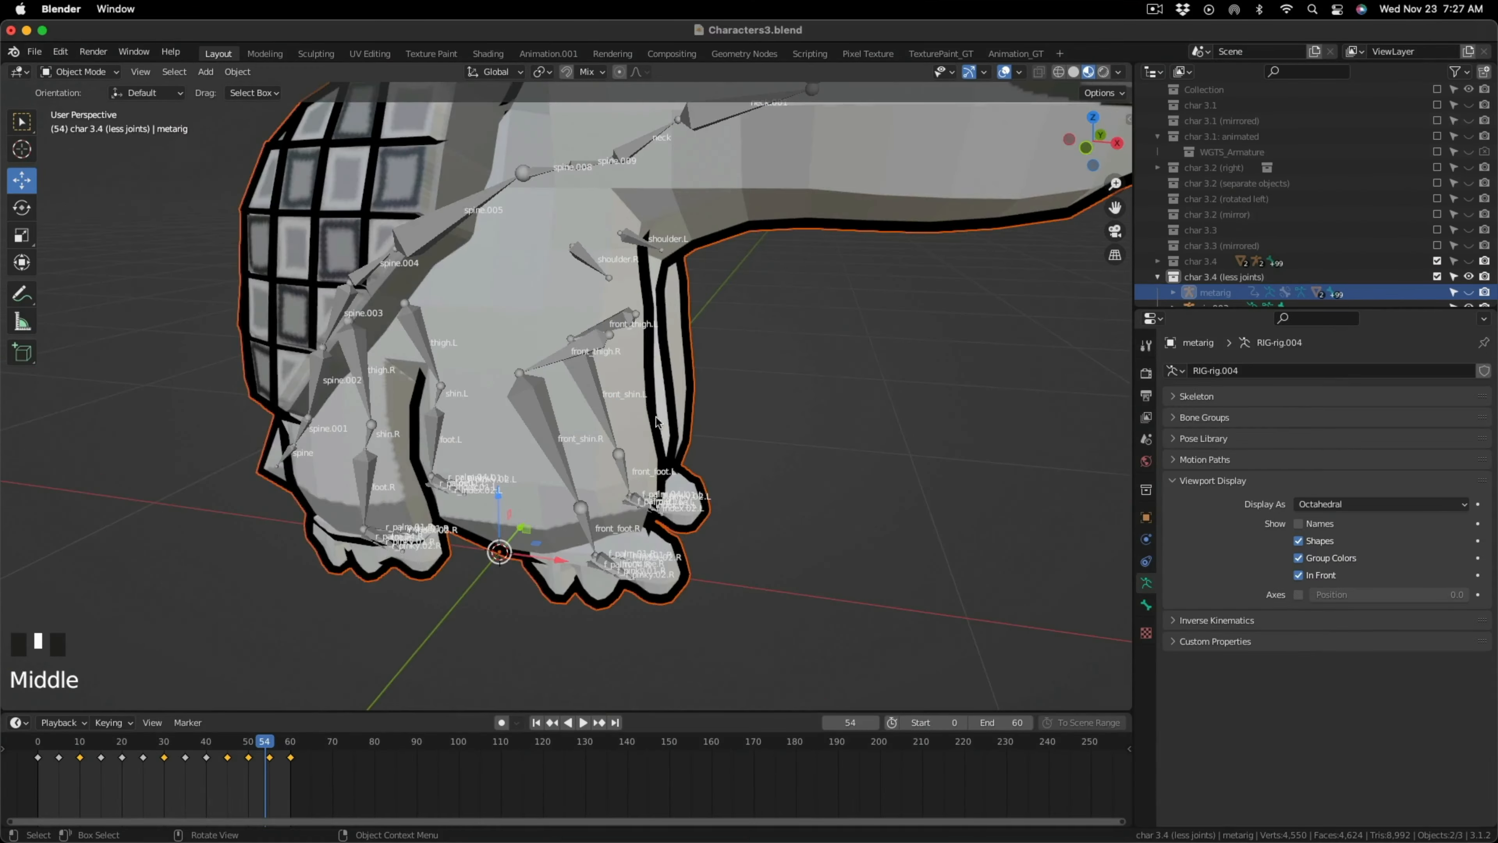
scroll(590, 384, up, 4)
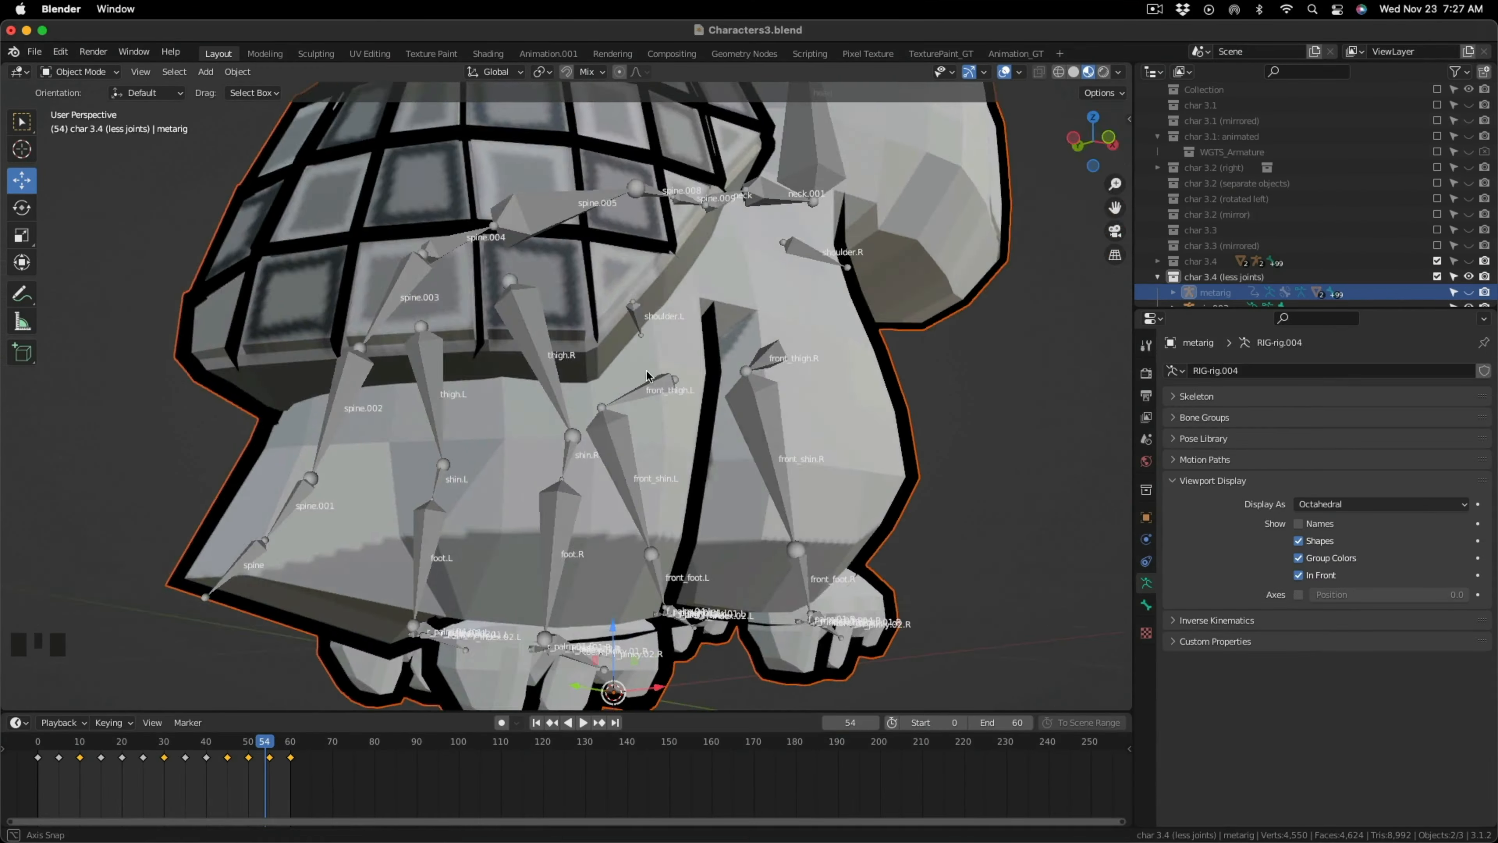
click(80, 71)
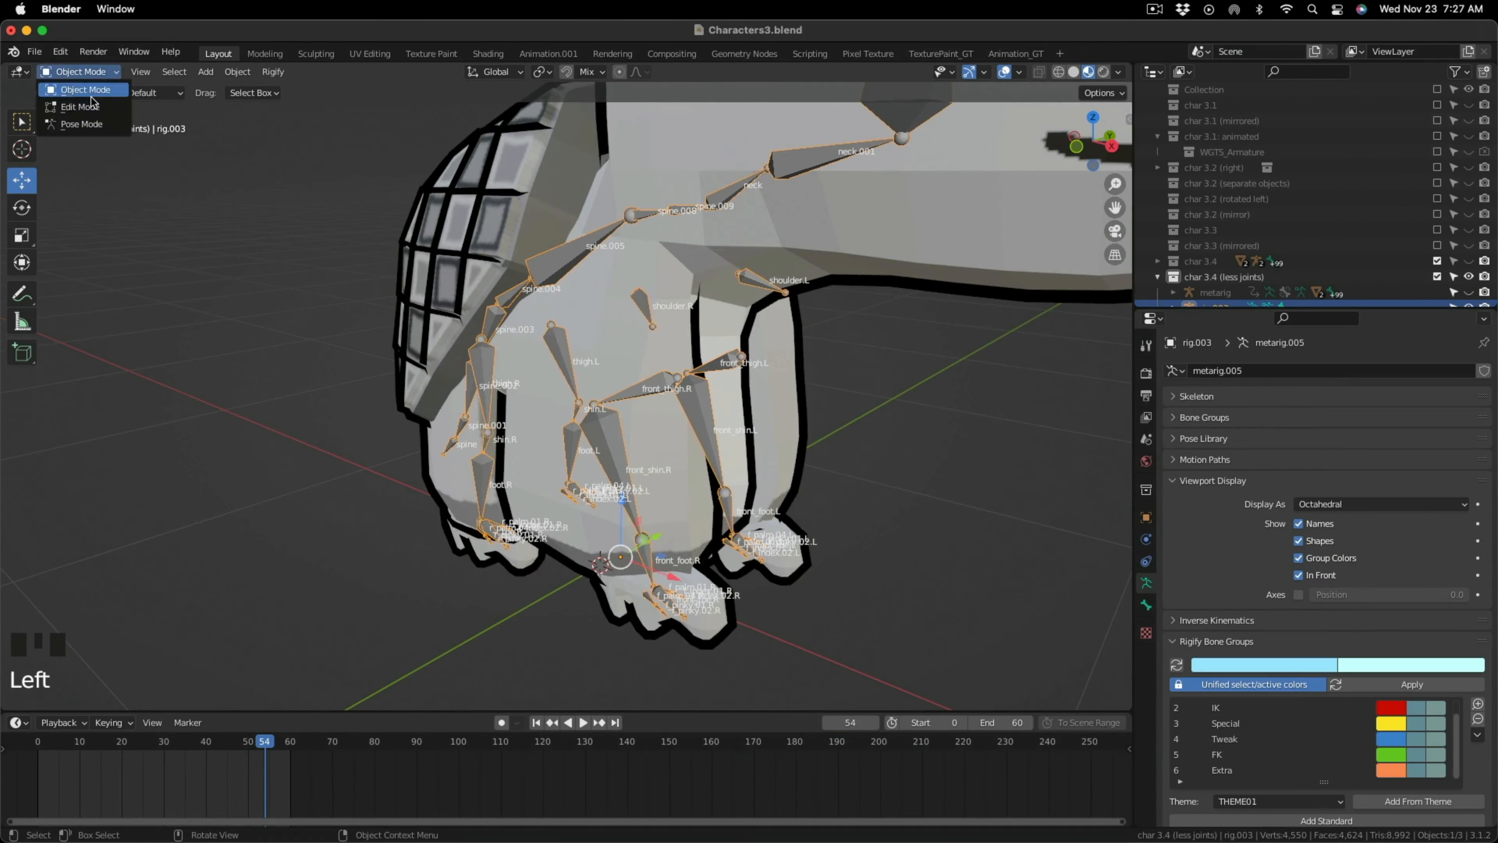